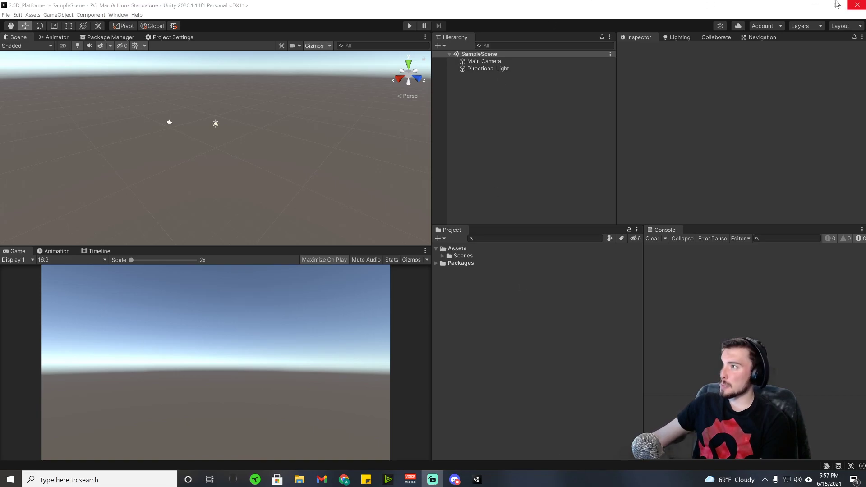
click(816, 5)
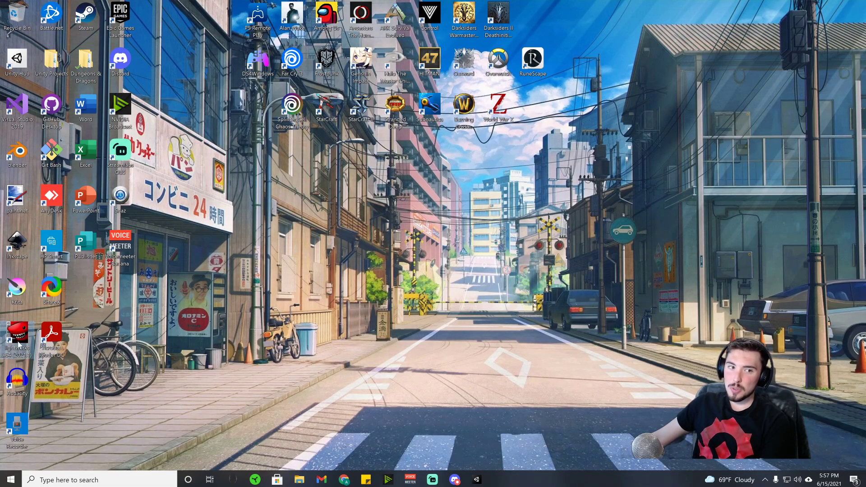
click(476, 479)
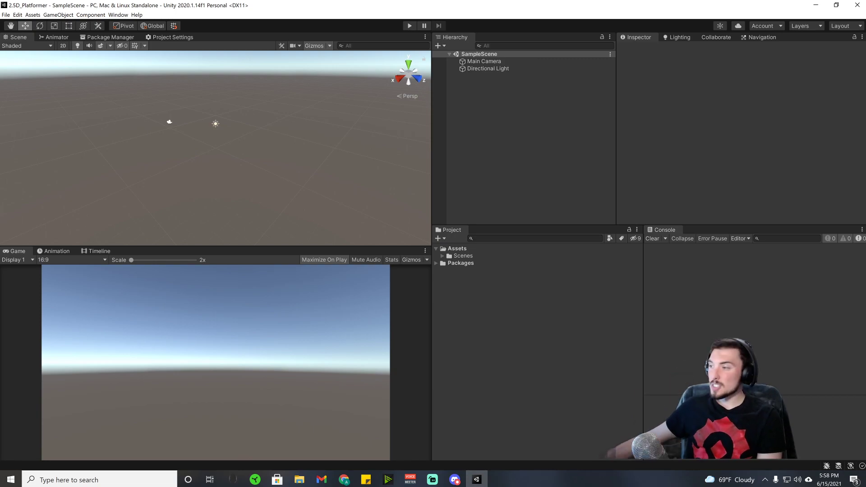
- Enlarge the Hierarchy and Inspector panels by lowering the divider above Project and Console to line up with the Game view
drag(540, 228, 540, 247)
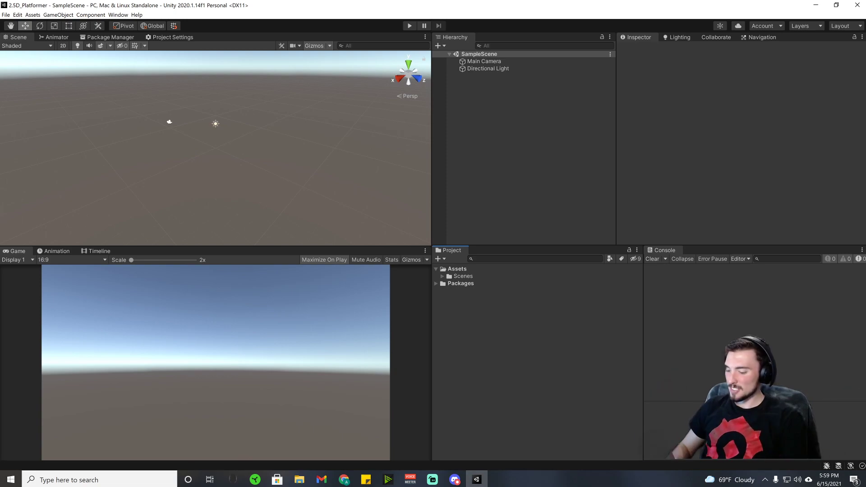
- Switch to Chrome and open the bookmarked Medium home page
click(383, 483)
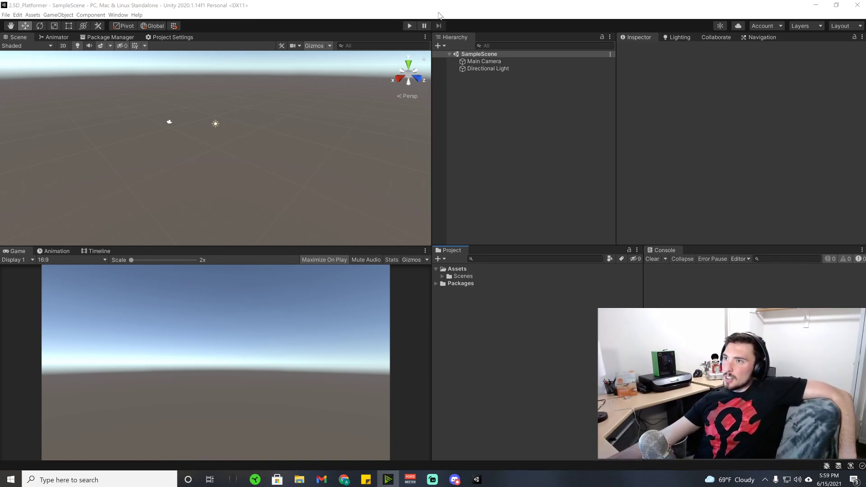
click(343, 480)
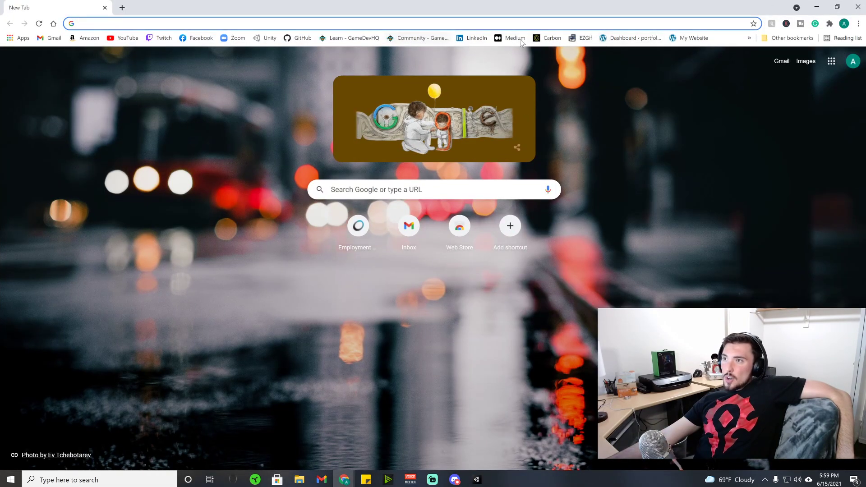
click(509, 38)
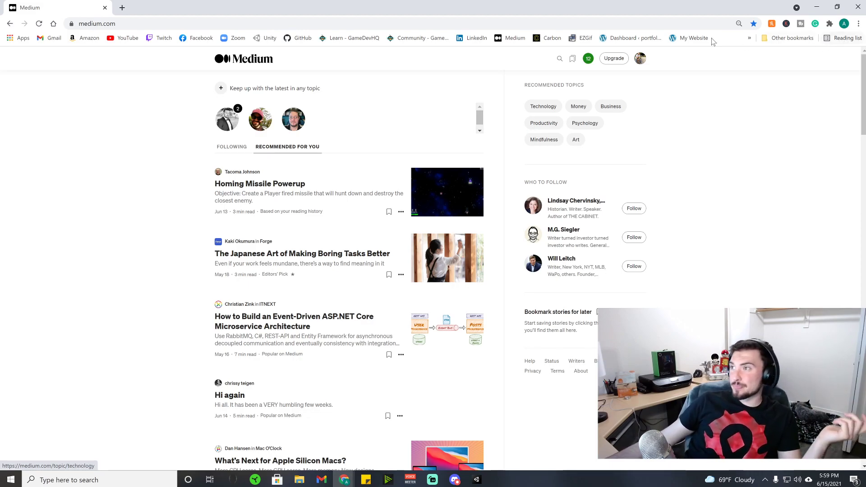
- Search the web in a new tab for "how to animate sprites" plus the author's first name
key(ctrl+t)
text(how to animate sprites )
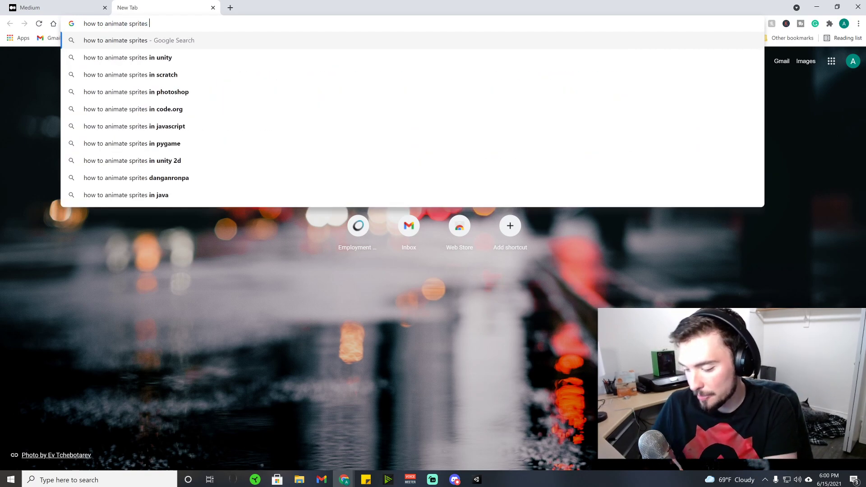
text(adam)
key(Return)
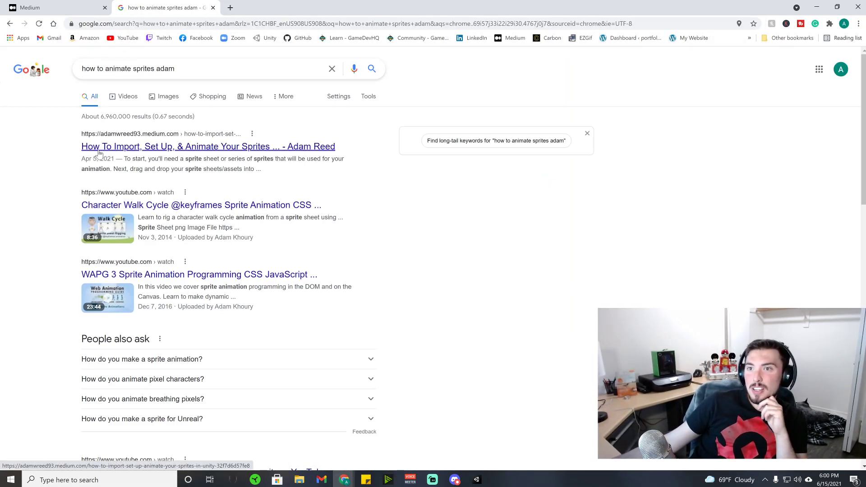
- Open the Medium article "How To Import, Set Up, & Animate Your Sprites In Unity" and view its opening section
double_click(165, 69)
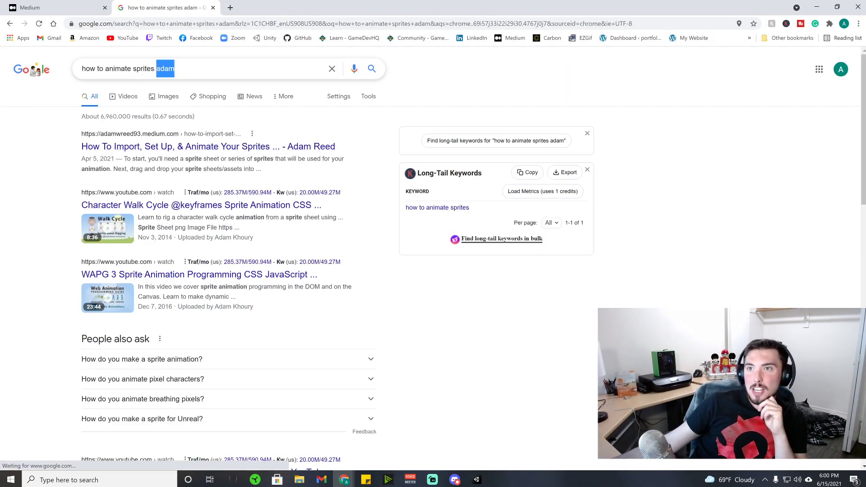
click(35, 133)
click(106, 147)
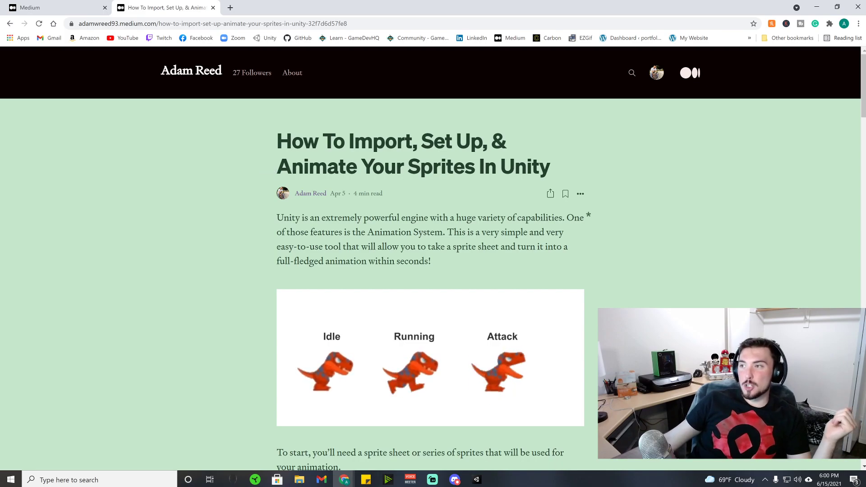
scroll(481, 179, down, 1)
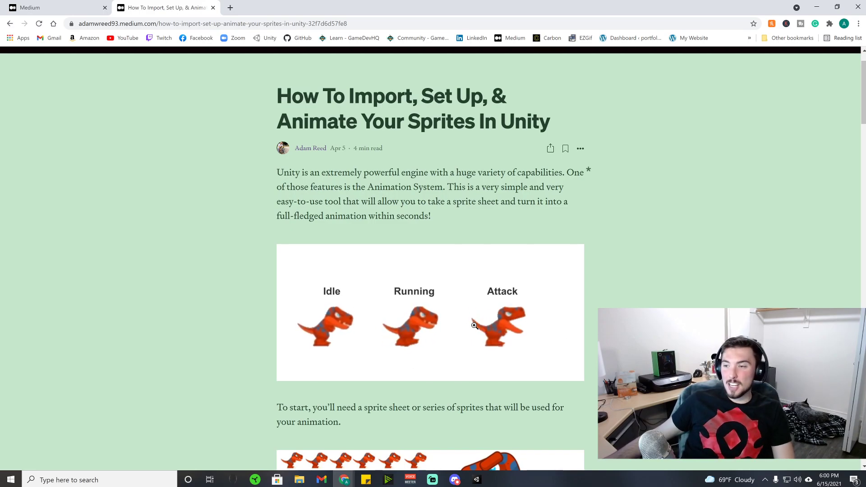
scroll(549, 318, down, 4)
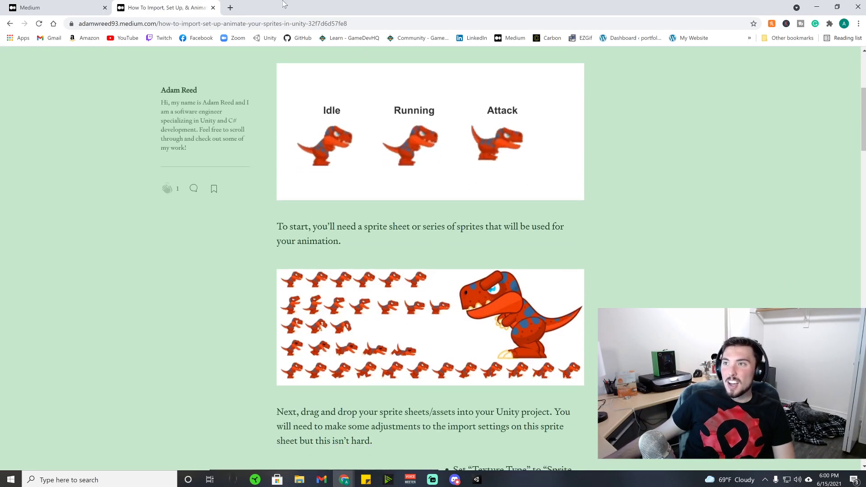
- Search for "sprite sheet" images in a new tab and preview the red dinosaur sheet from Shutterstock
key(ctrl+t)
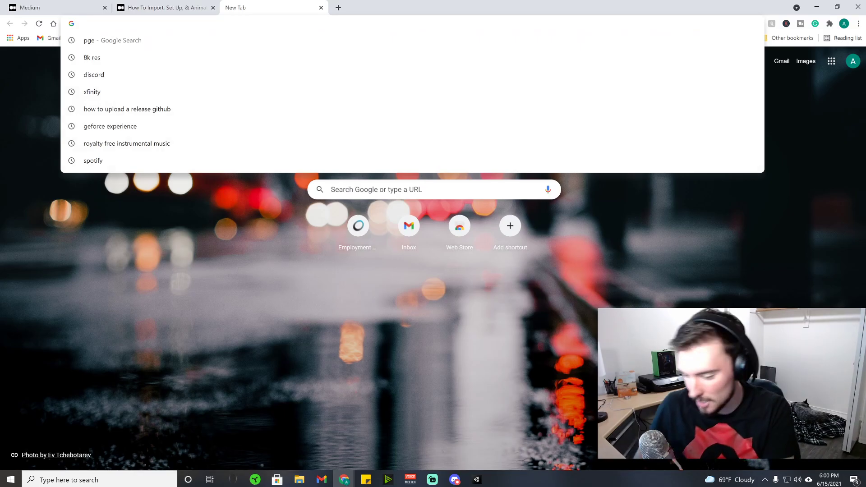
text(sprite sheet)
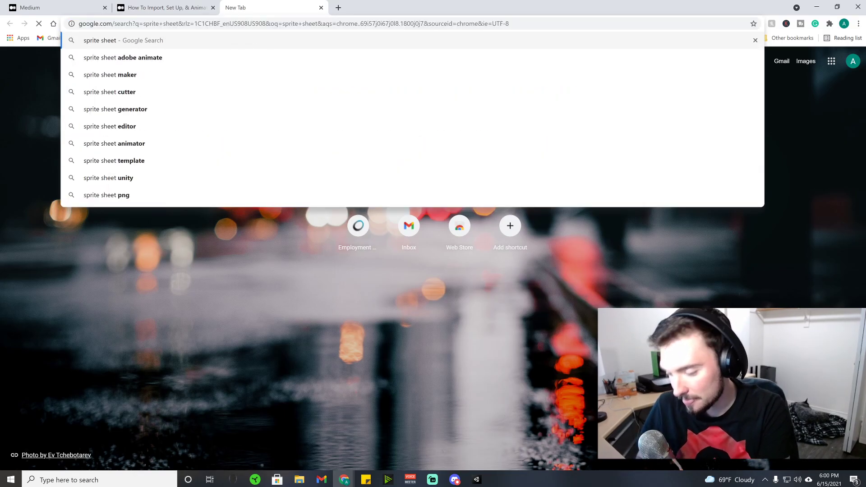
key(Return)
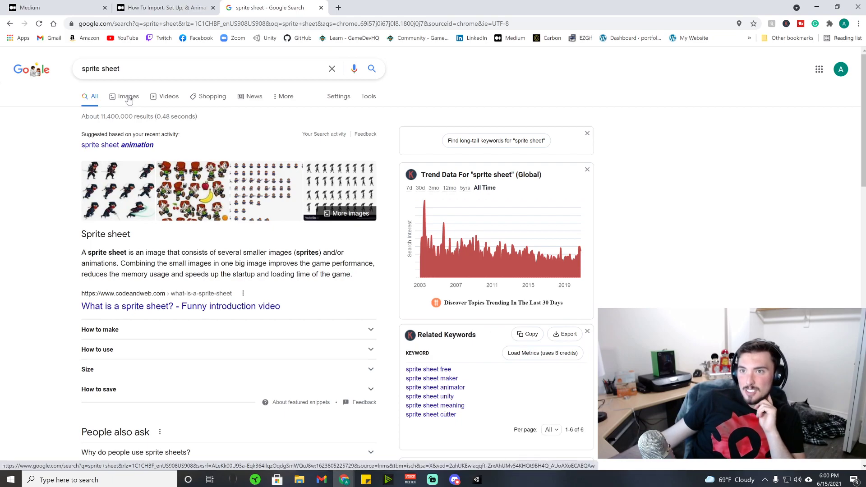
click(129, 97)
click(766, 185)
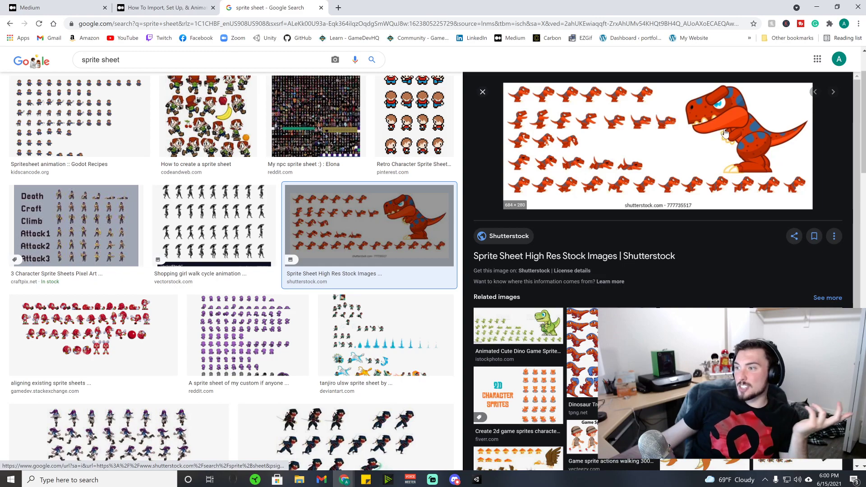
- Return to the sprite animation article, review its sprite sheet, Sprite Editor and Animation sections, and close the article
click(170, 7)
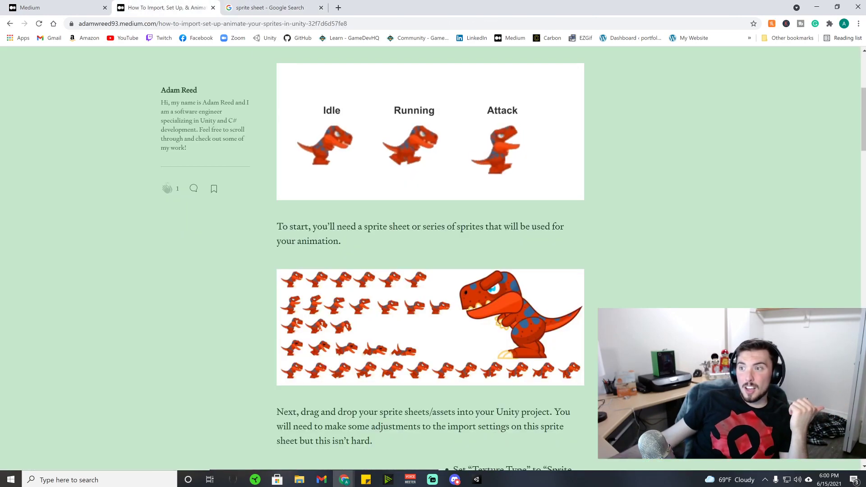
scroll(454, 236, down, 5)
scroll(469, 223, down, 13)
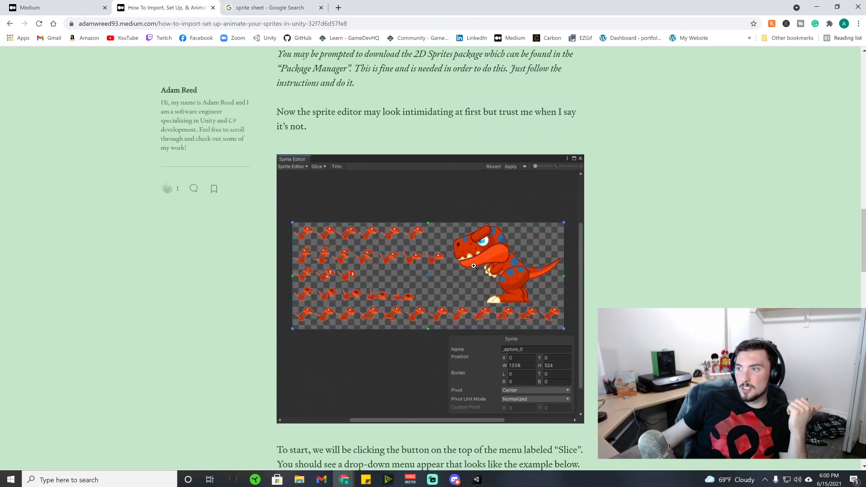
scroll(468, 223, down, 20)
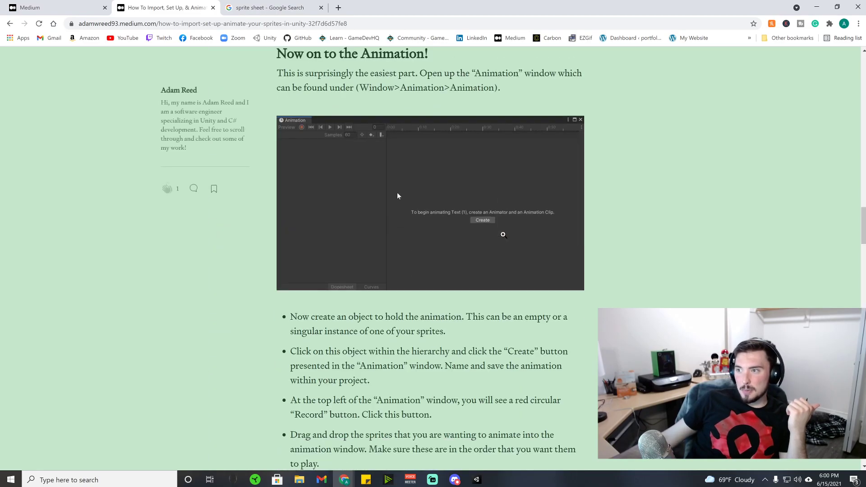
scroll(504, 238, up, 20)
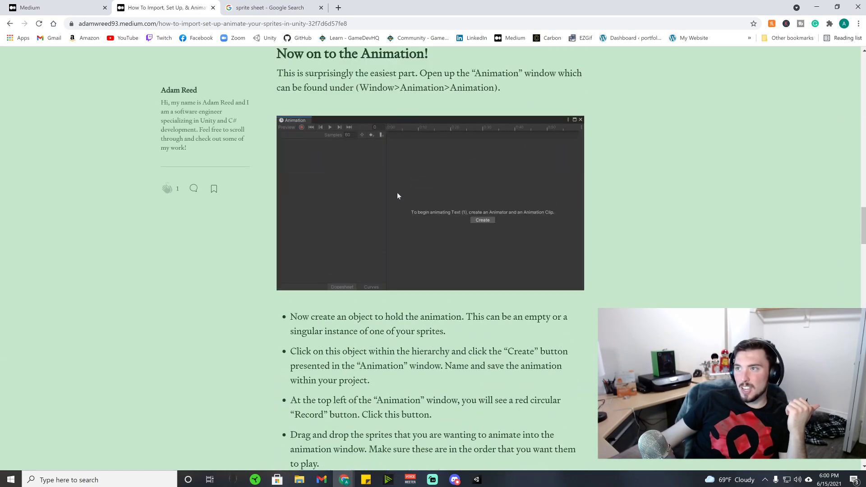
scroll(499, 280, up, 13)
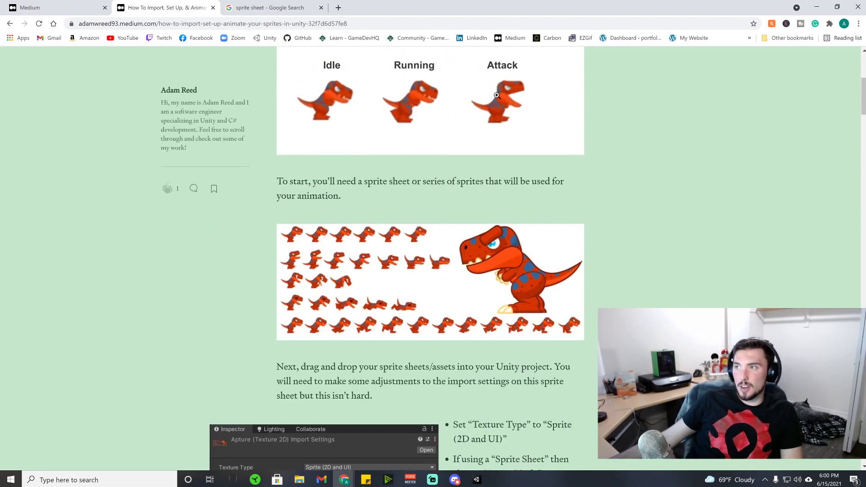
scroll(587, 239, up, 3)
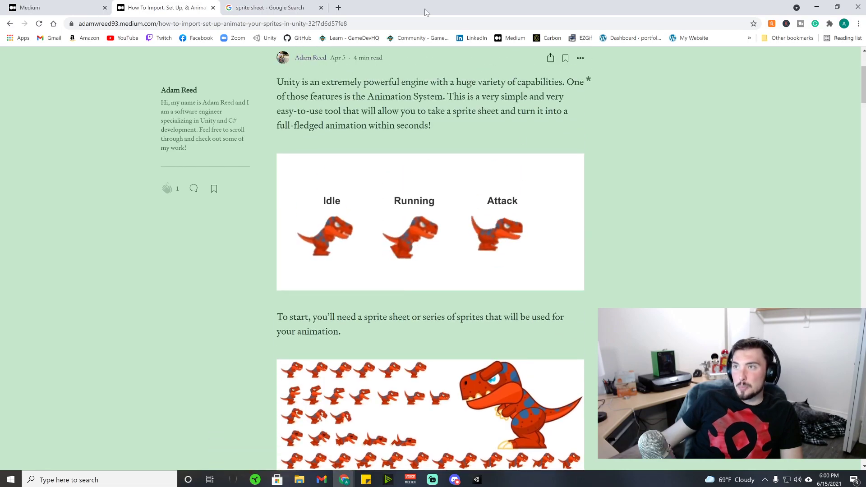
scroll(533, 180, down, 1)
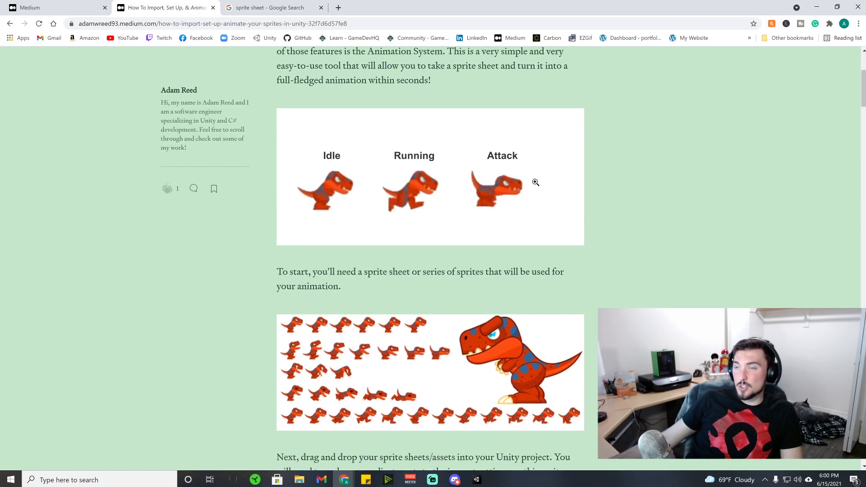
click(214, 8)
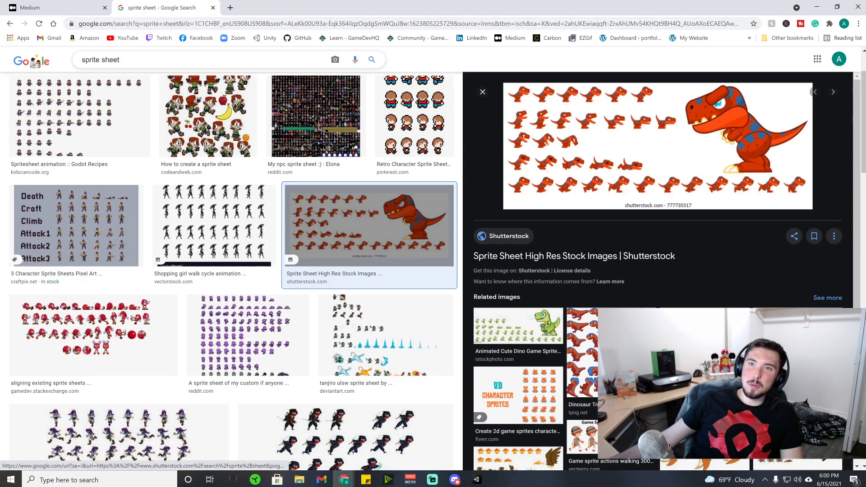
- Search Google for "how to unity" plus the author's first name and look through the results for the author's articles
click(13, 58)
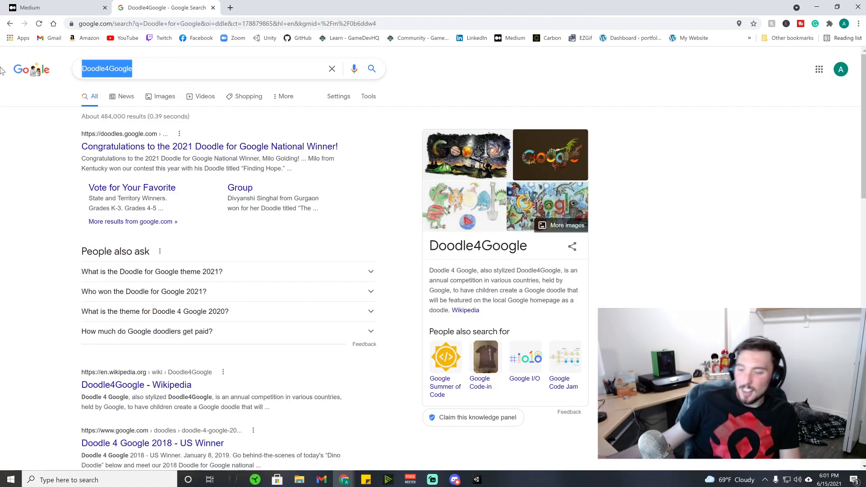
text(how to )
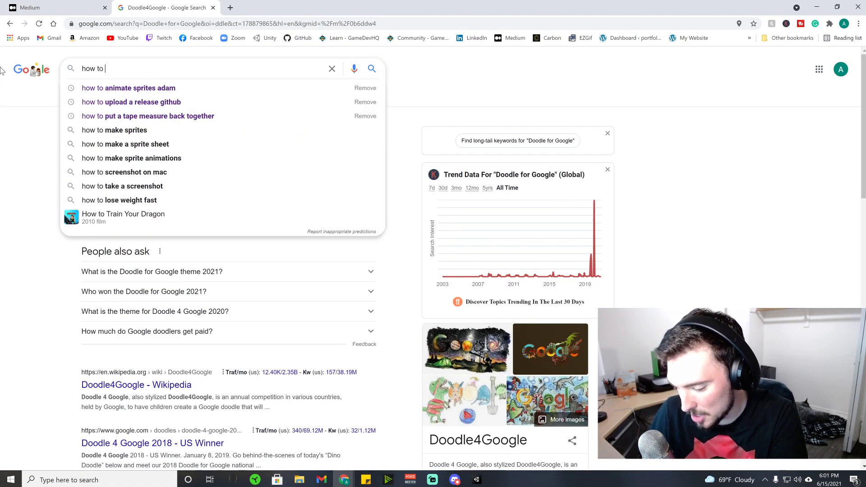
text(unity adam)
key(Return)
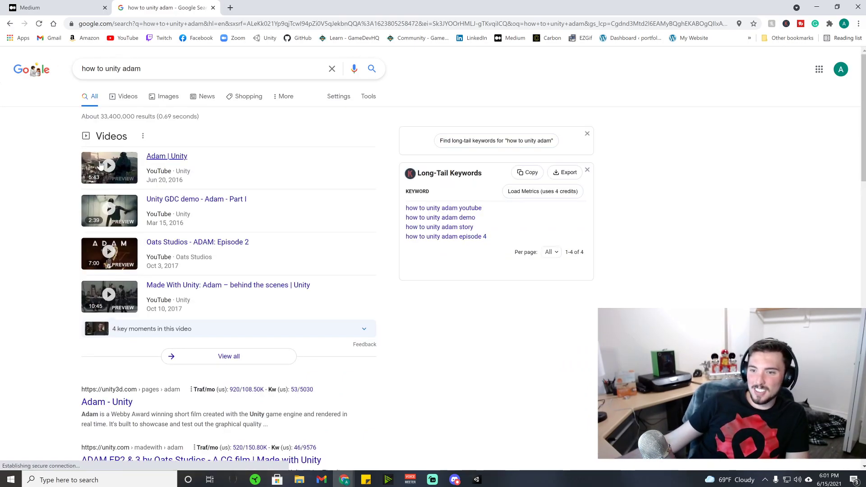
scroll(241, 209, down, 10)
scroll(240, 208, up, 1)
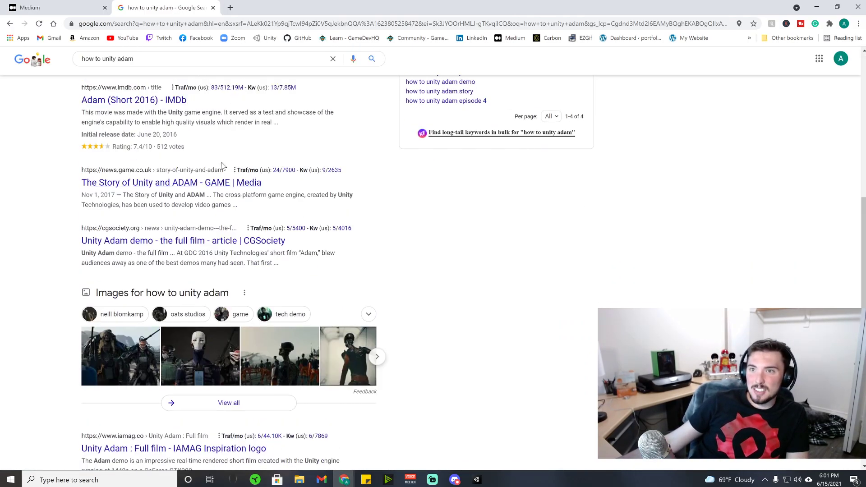
scroll(226, 161, up, 11)
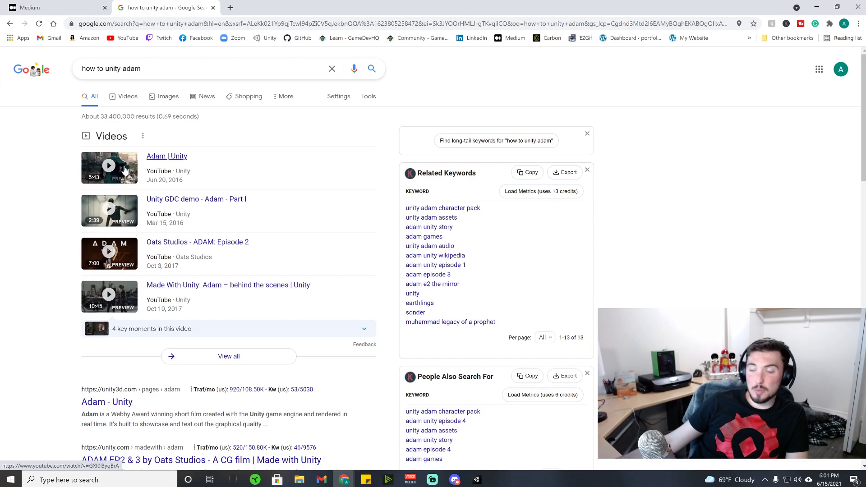
scroll(165, 194, down, 3)
scroll(209, 281, down, 13)
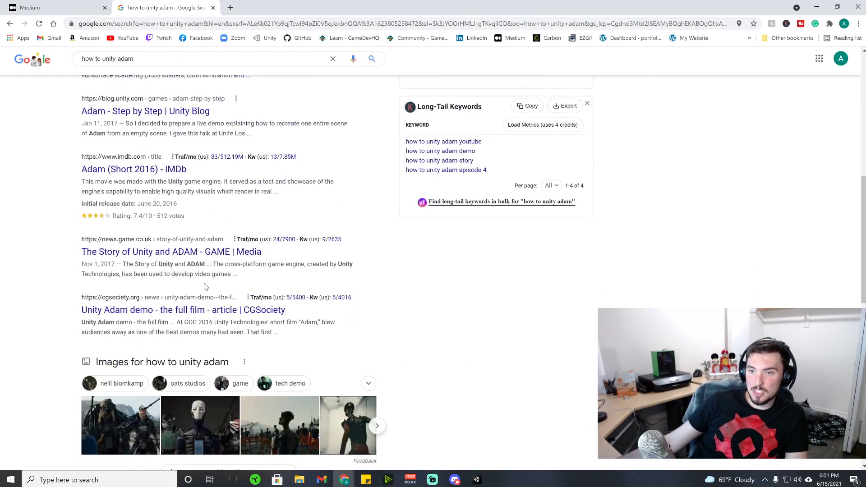
scroll(207, 278, down, 4)
scroll(208, 278, up, 17)
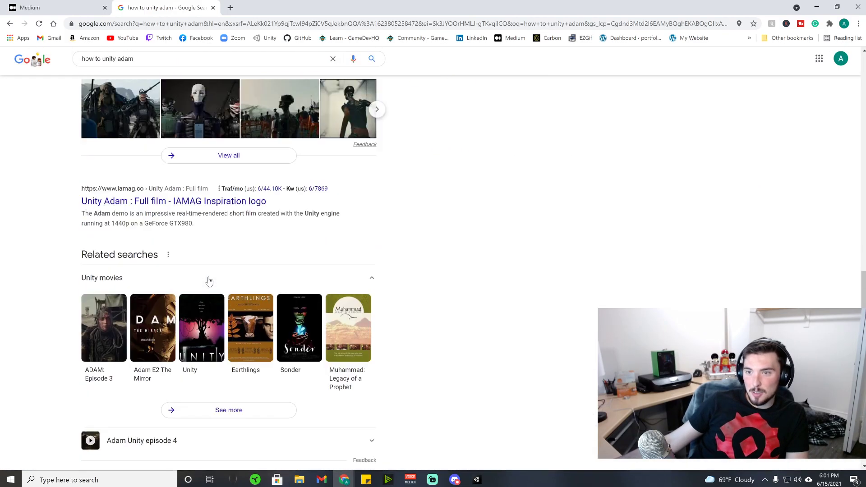
- Search Google for "how to use for loops" plus the author's first name and look through the results
drag(143, 59, 19, 70)
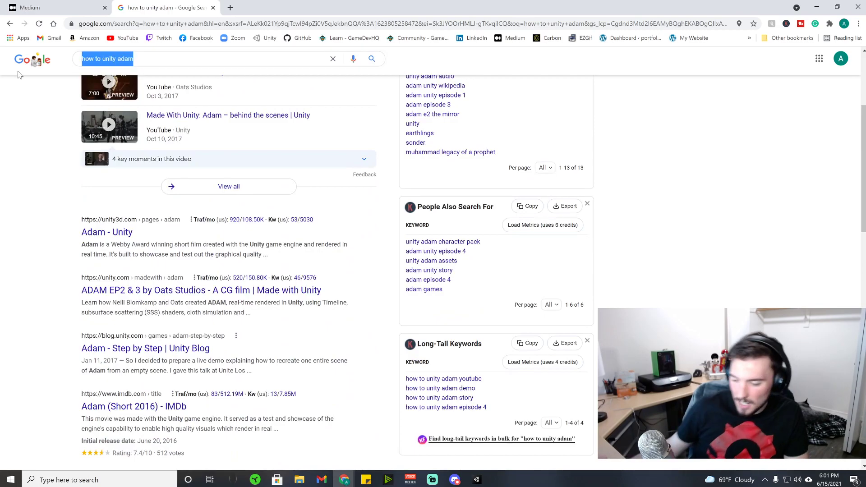
text(how to)
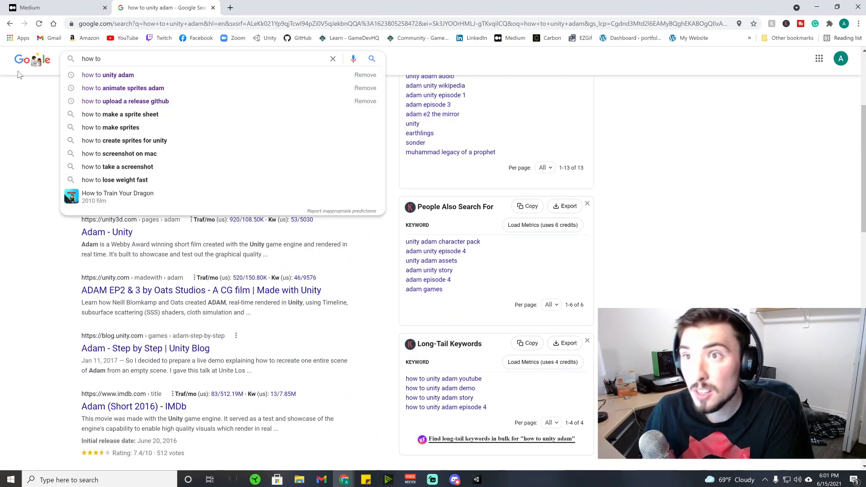
text( use for loops adam)
key(Return)
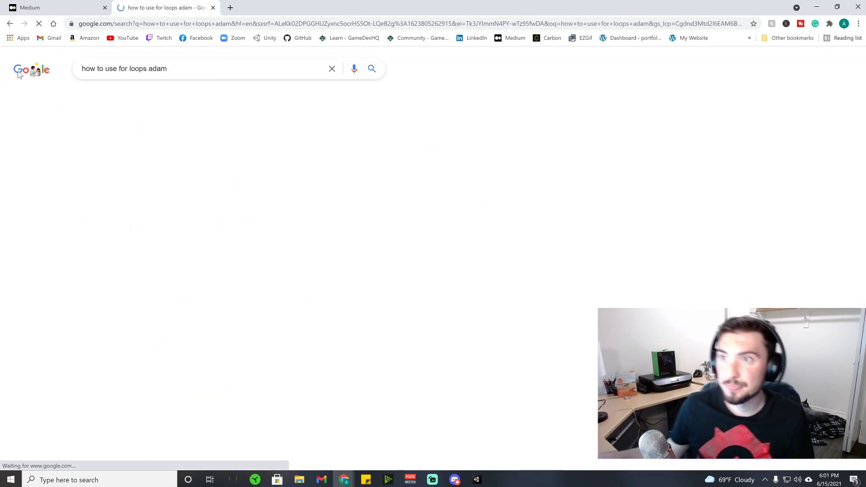
scroll(189, 186, down, 3)
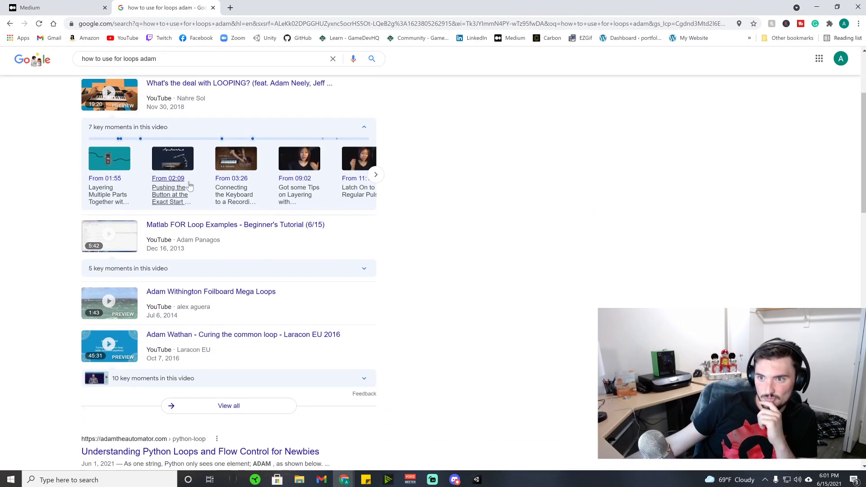
- Look further down the for-loop search results for a Medium article by the author
scroll(190, 185, down, 9)
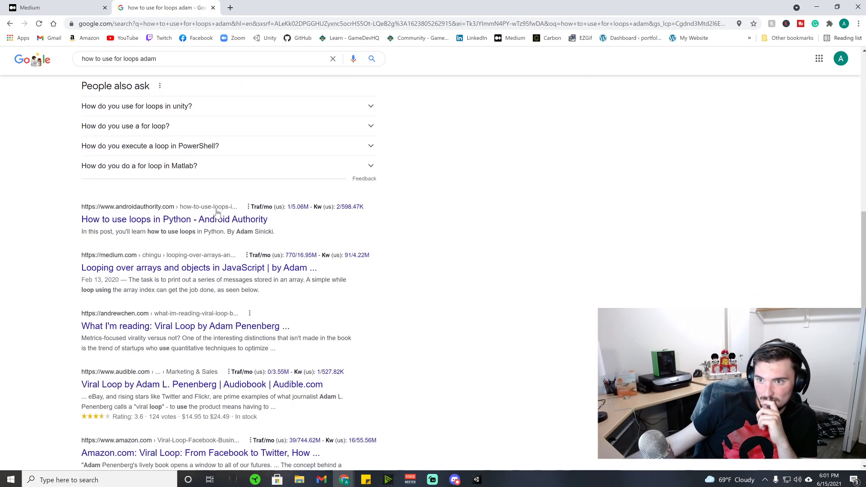
scroll(217, 214, down, 1)
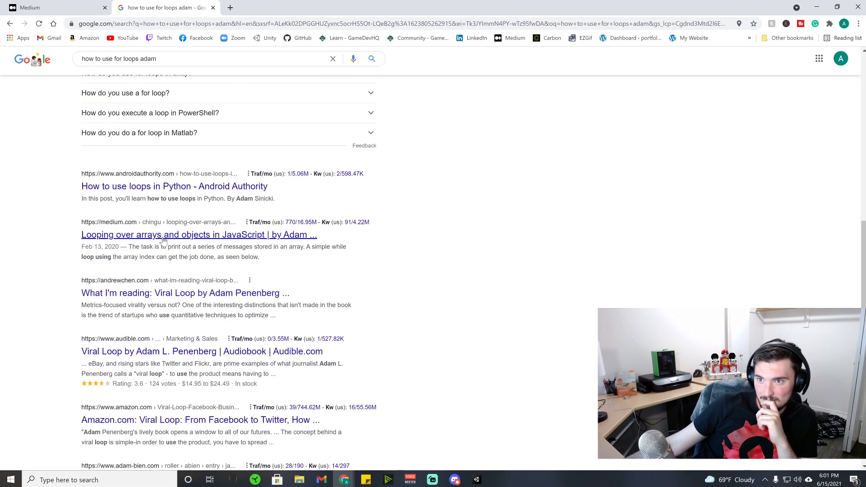
scroll(164, 241, down, 2)
scroll(154, 262, up, 8)
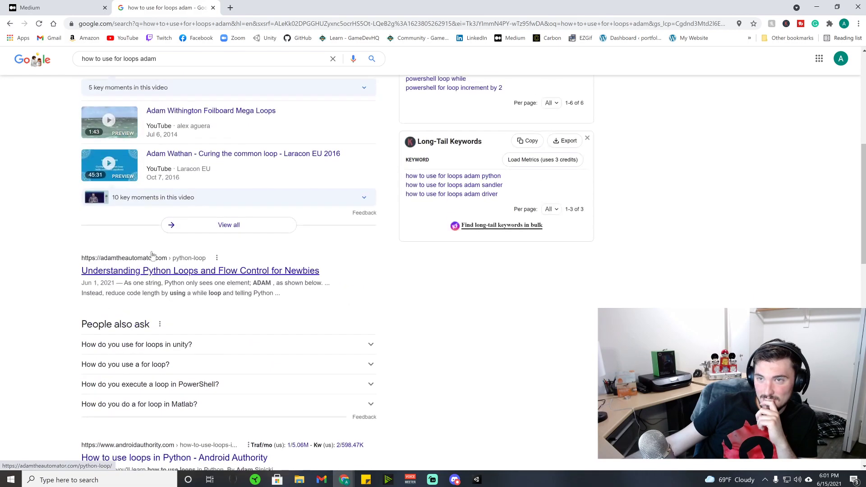
scroll(154, 262, up, 7)
- Add "unity" before the author's first name in the for-loop search and look through the results
click(148, 69)
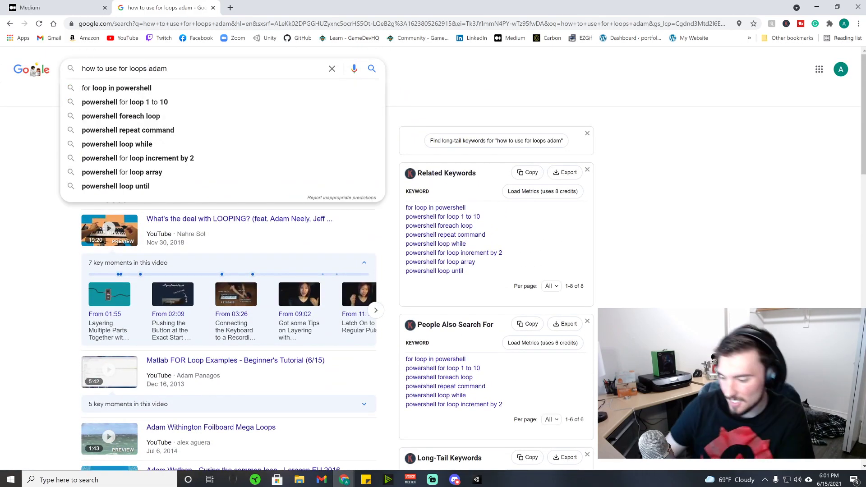
text(unity)
key(Return)
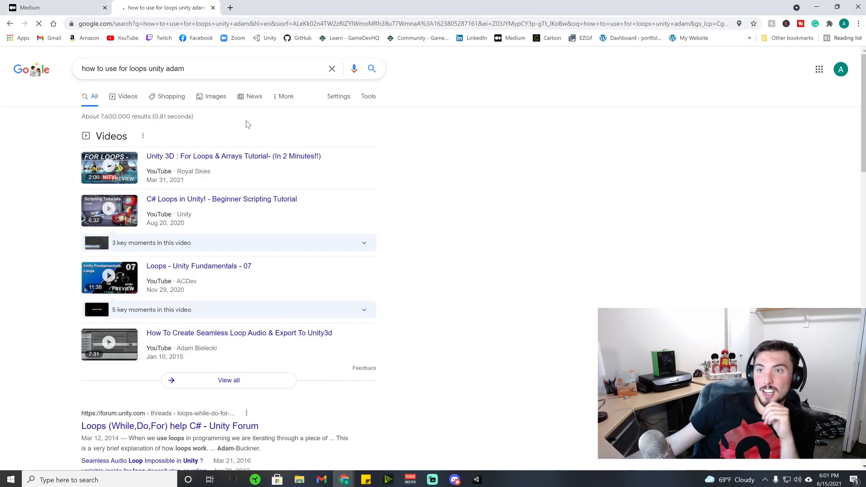
scroll(239, 235, down, 7)
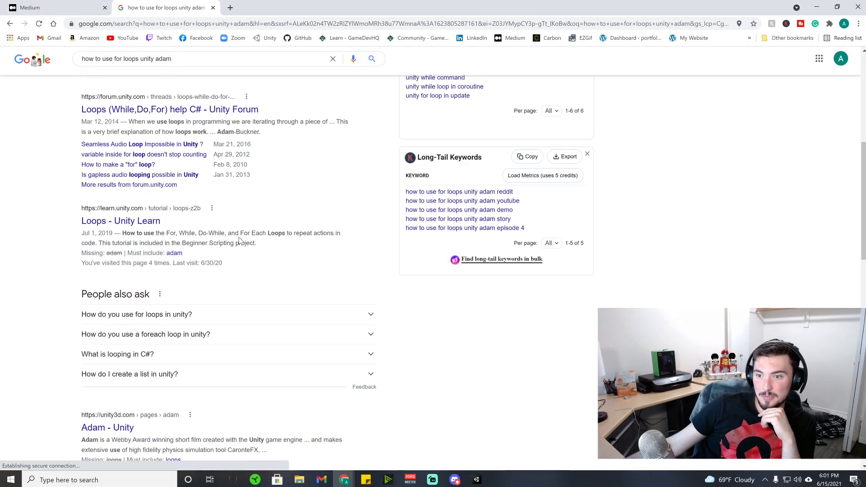
scroll(239, 241, up, 7)
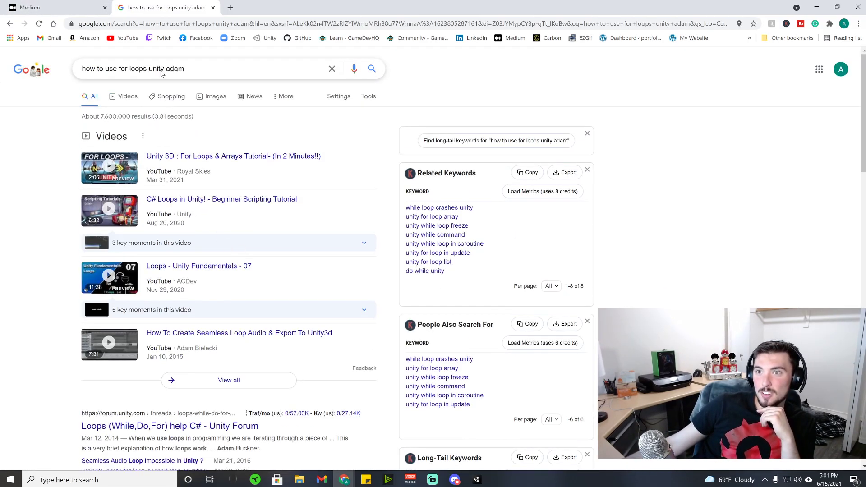
- Search for "how to use for loops" plus the author's full name and open the article "How To Make Enemies Spawn In Waves"
double_click(158, 69)
key(BackSpace)
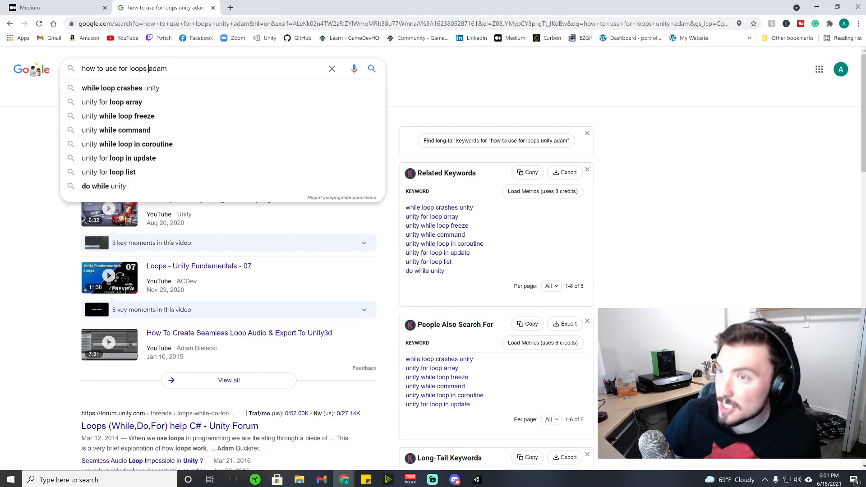
key(Escape)
text(reed)
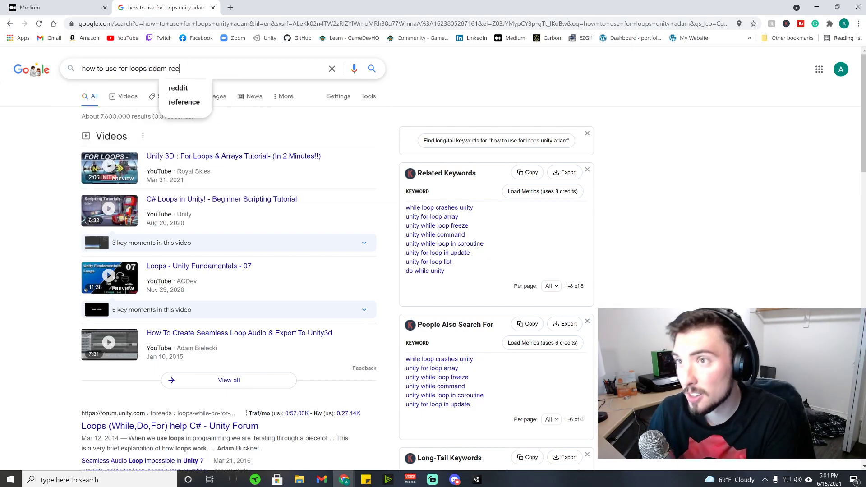
key(Return)
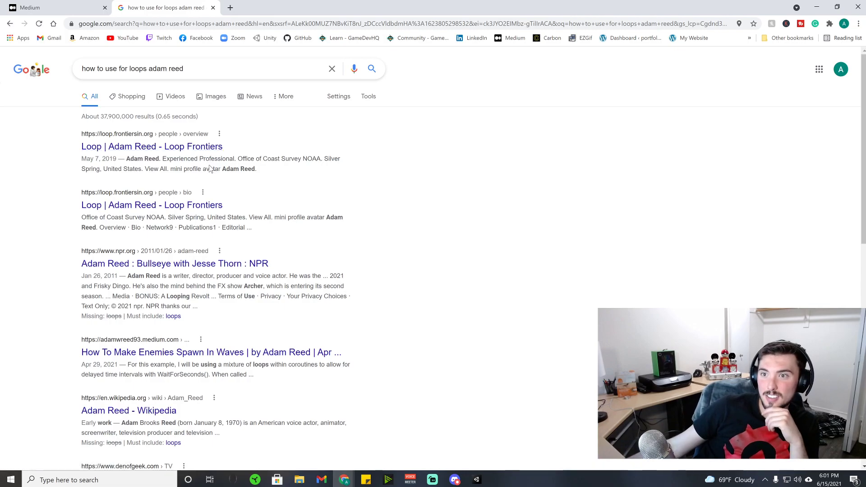
click(145, 353)
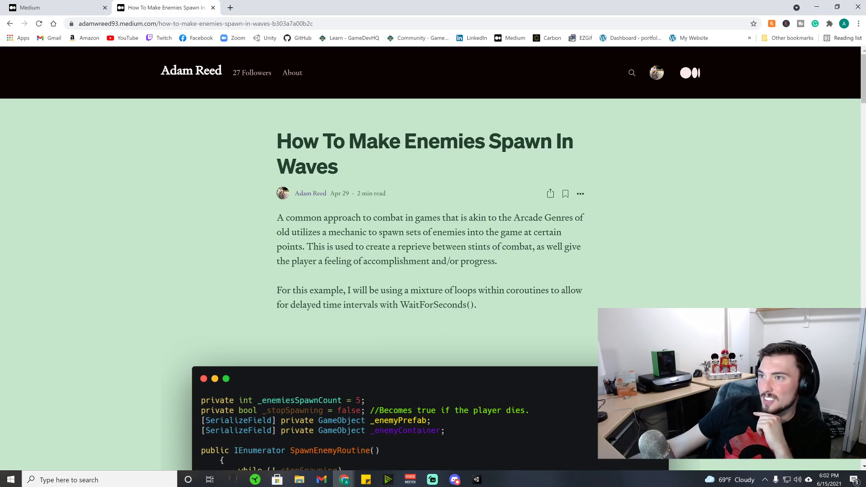
- Review the enemy wave article's introduction, SpawnEnemyRoutine code and gameplay example
scroll(440, 90, down, 5)
scroll(439, 90, up, 5)
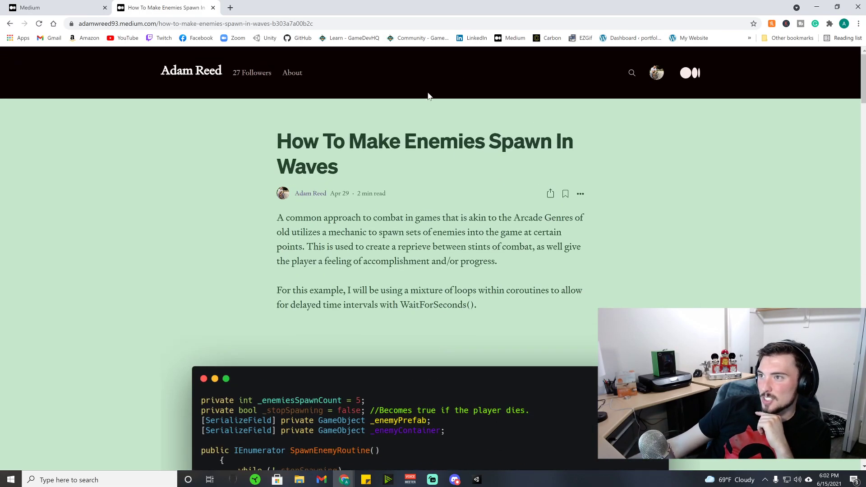
scroll(519, 157, down, 5)
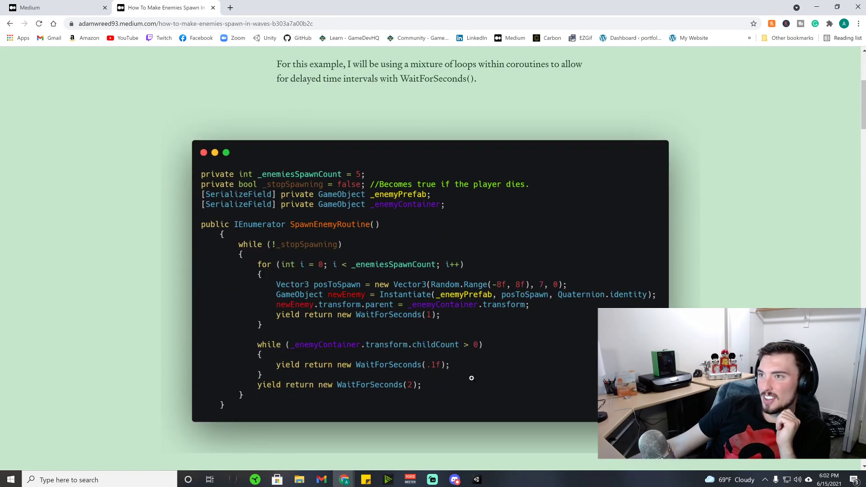
scroll(465, 351, down, 10)
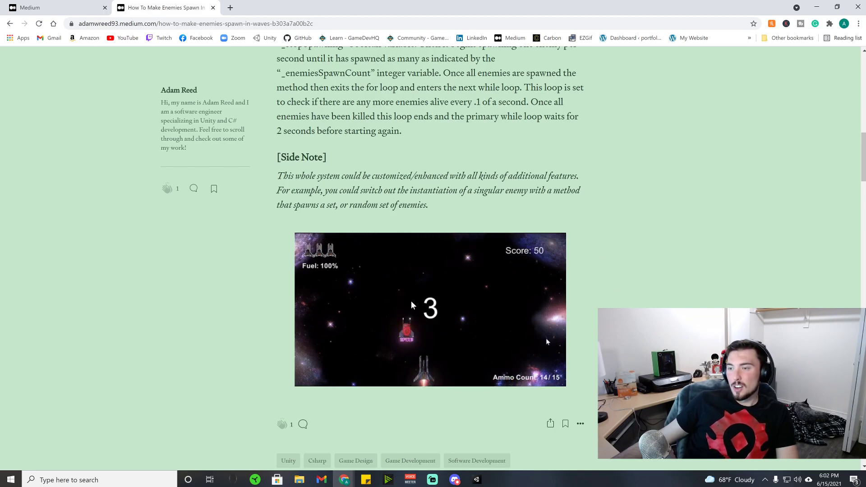
- Browse the author's other articles listed below the enemy wave article, including the alternative weapon systems one, and close the article
scroll(546, 338, down, 20)
scroll(464, 390, down, 15)
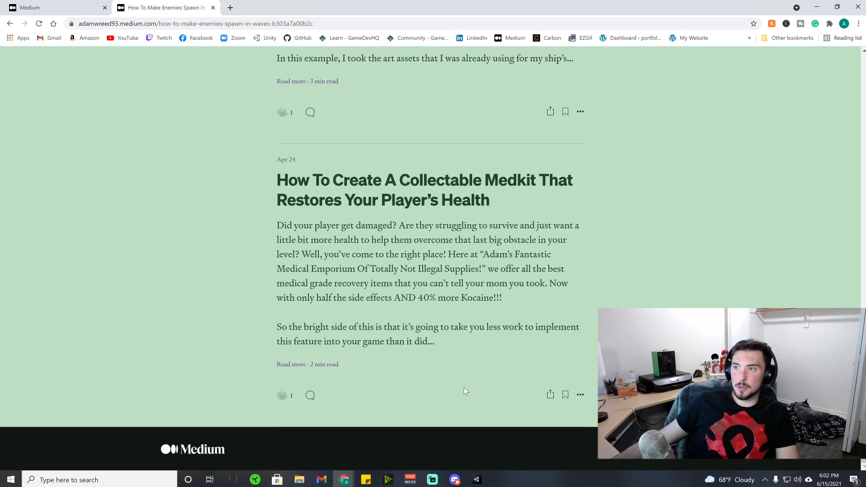
scroll(573, 237, up, 13)
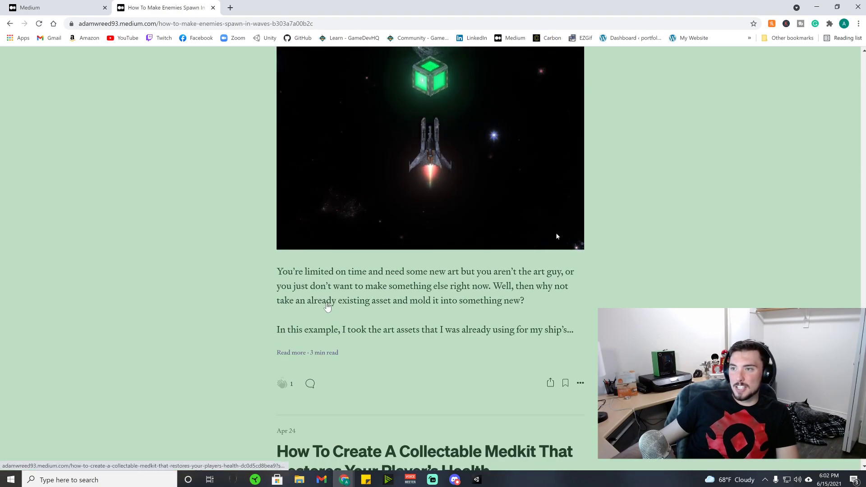
scroll(507, 392, down, 3)
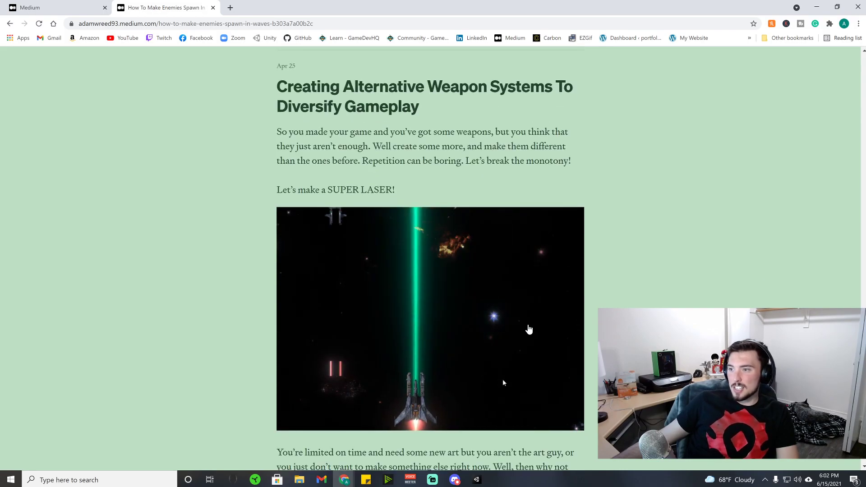
scroll(514, 345, down, 1)
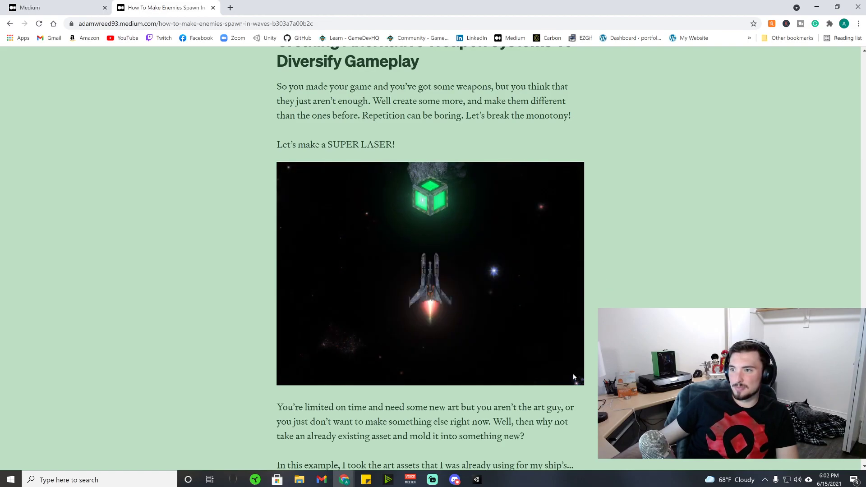
scroll(213, 350, up, 20)
scroll(213, 350, up, 20)
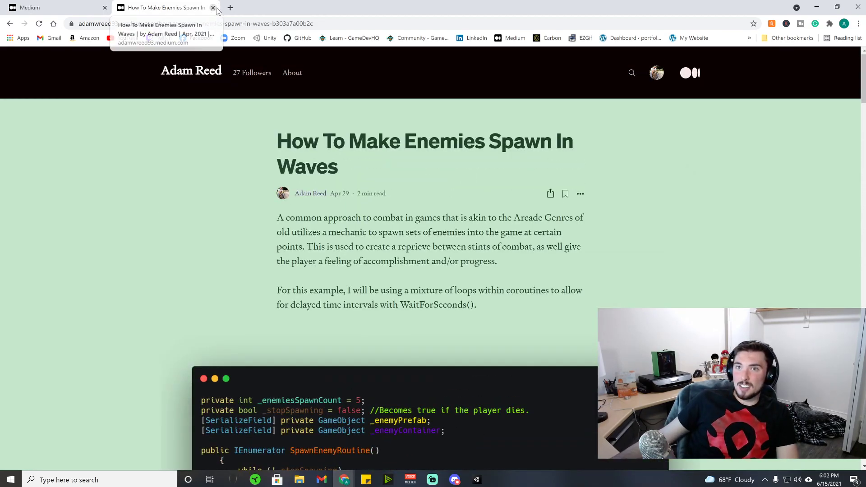
click(212, 7)
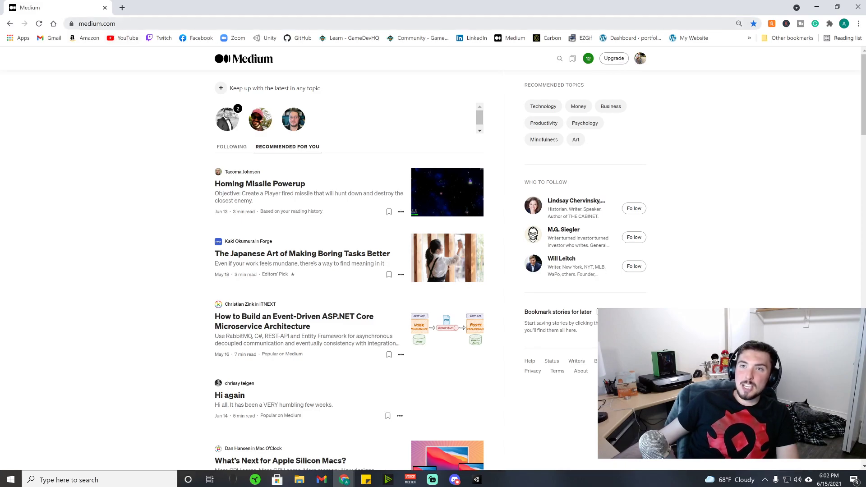
- Open "How To Create A Loading Scene In Unity" from the account's published stories, highlight the blog's base address, and switch to Unity
click(640, 59)
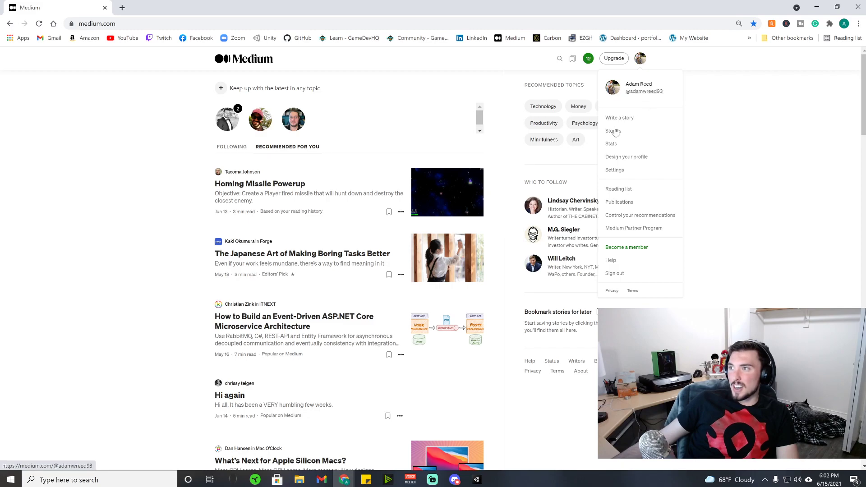
click(620, 134)
click(260, 131)
click(274, 153)
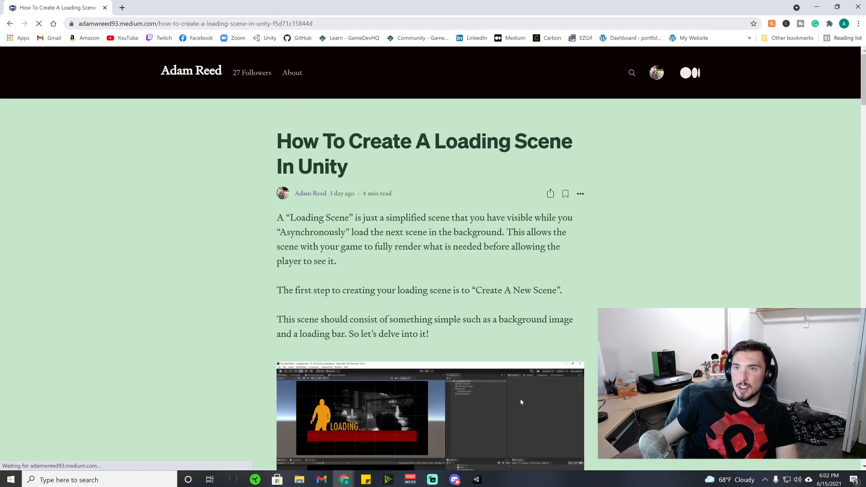
drag(157, 24, 69, 25)
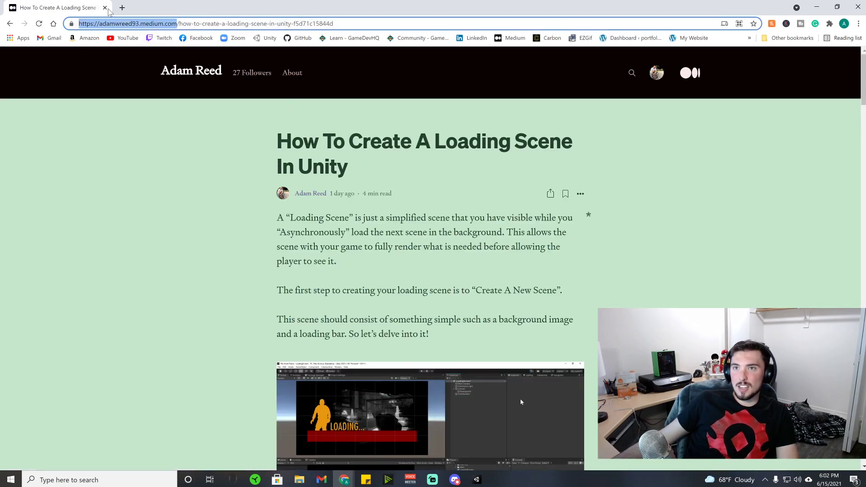
key(alt+Tab)
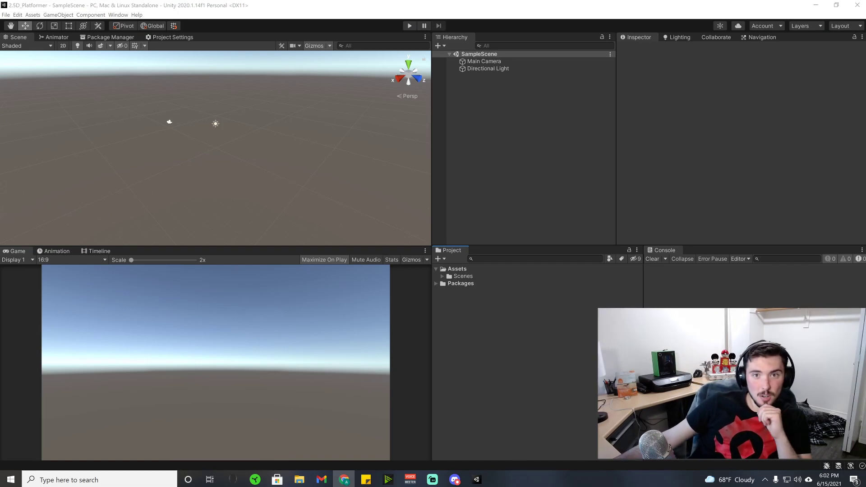
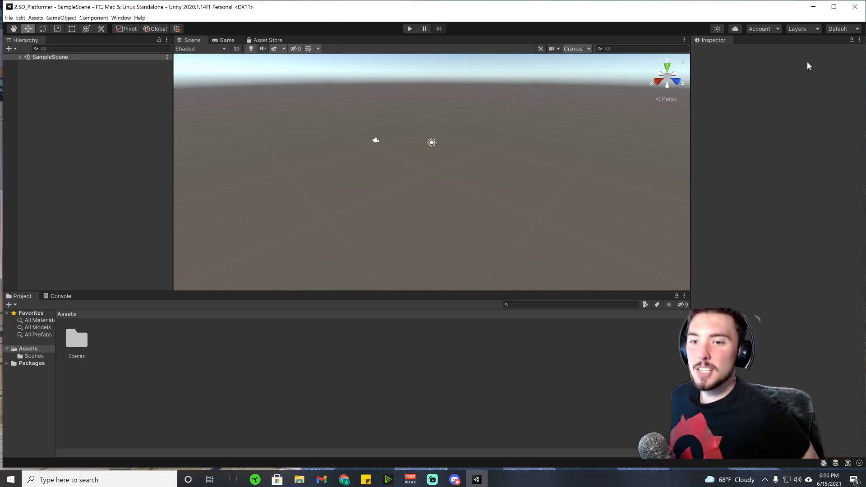
- Maximize the editor and undock the Hierarchy, Inspector and Console, grouping the Inspector and Console in one floating window
click(833, 7)
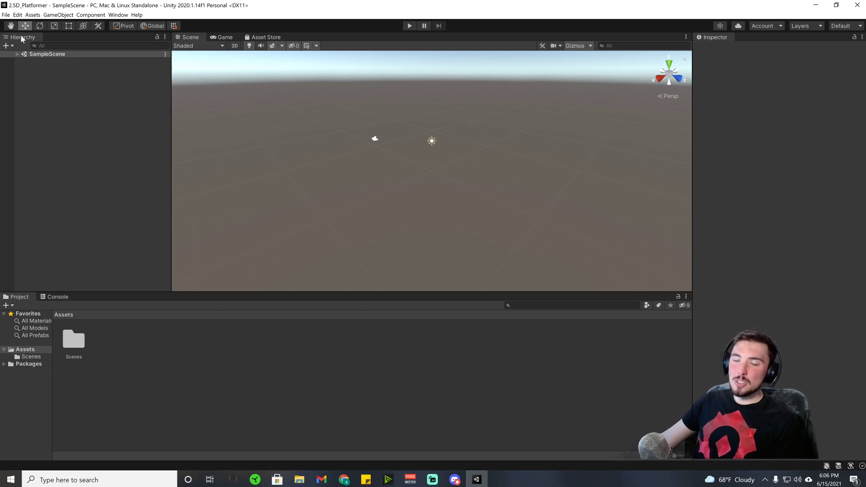
drag(21, 38, 536, 206)
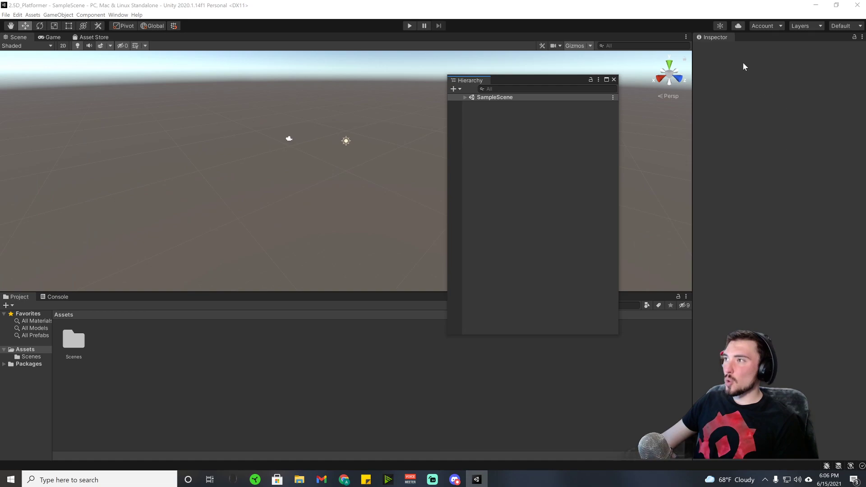
drag(716, 40, 286, 204)
drag(54, 297, 269, 11)
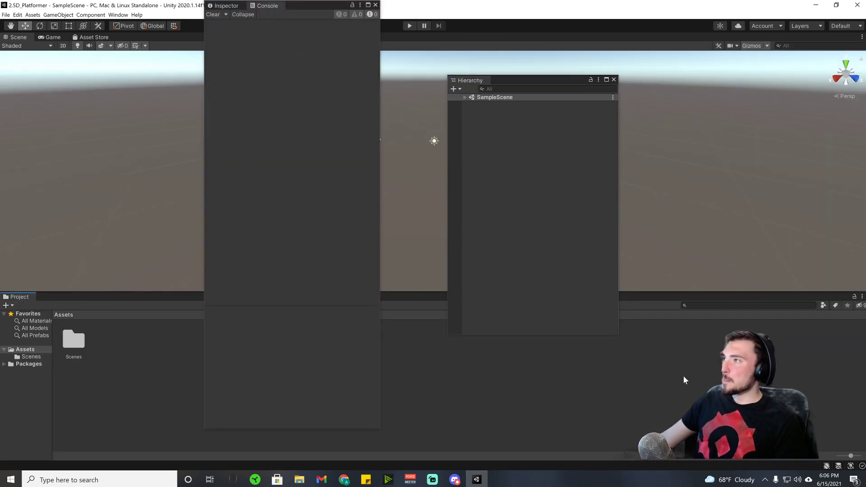
- Apply the saved editor layout My Layout, and switch to the Cinematic layout
click(842, 26)
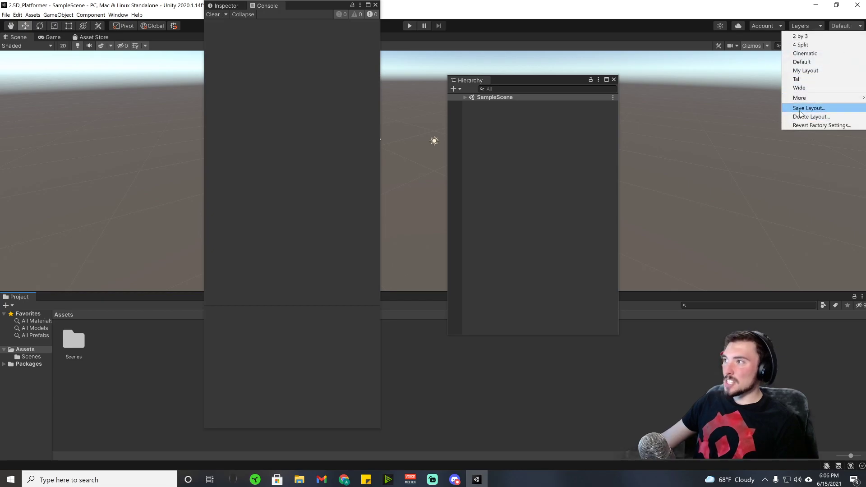
click(810, 70)
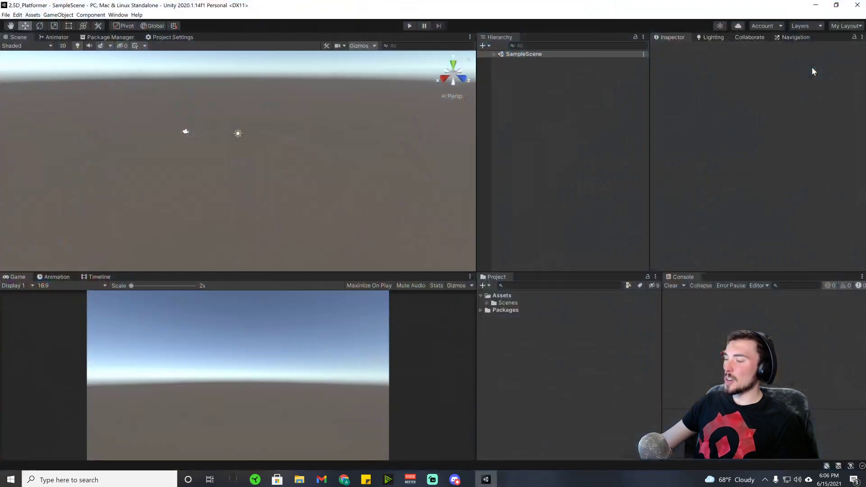
click(846, 26)
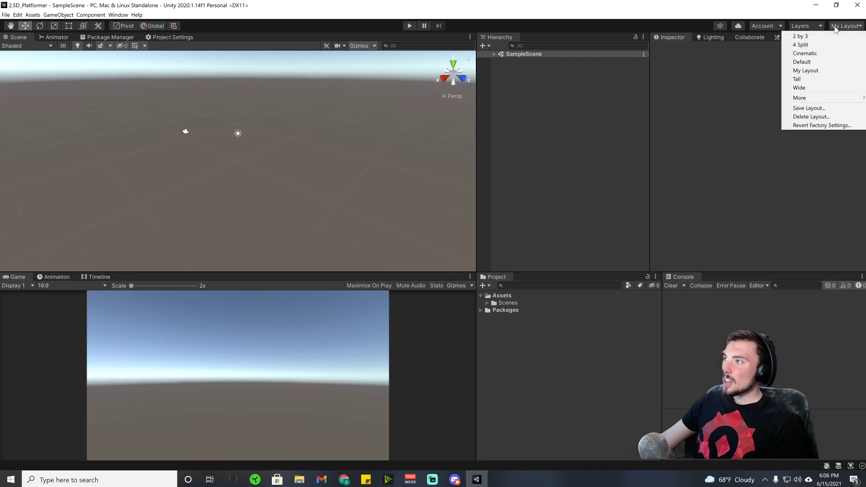
click(811, 52)
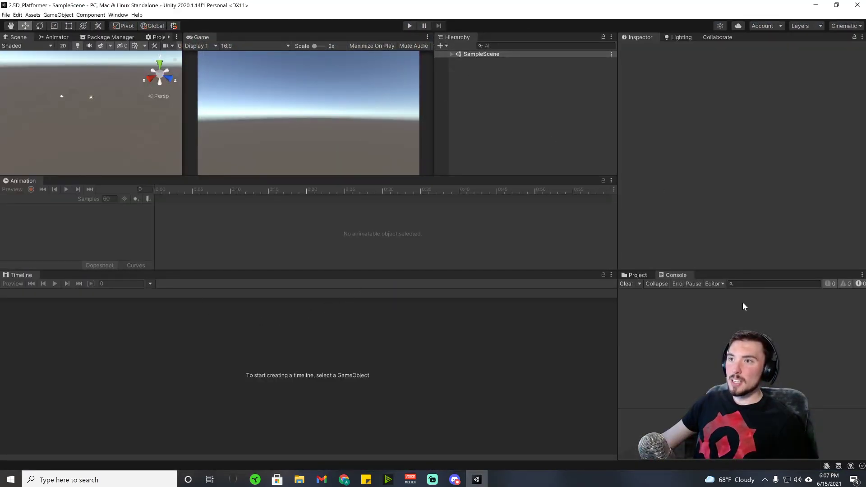
- Switch the editor from the Cinematic layout to the saved layout My Layout
click(851, 27)
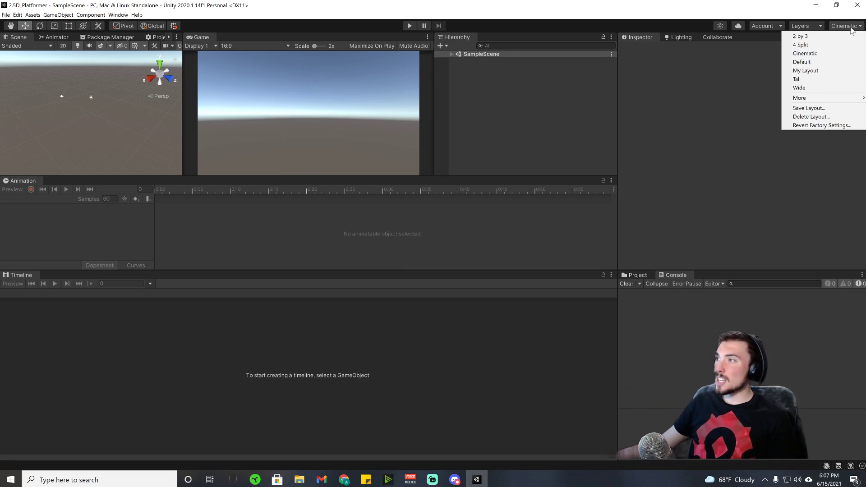
click(851, 28)
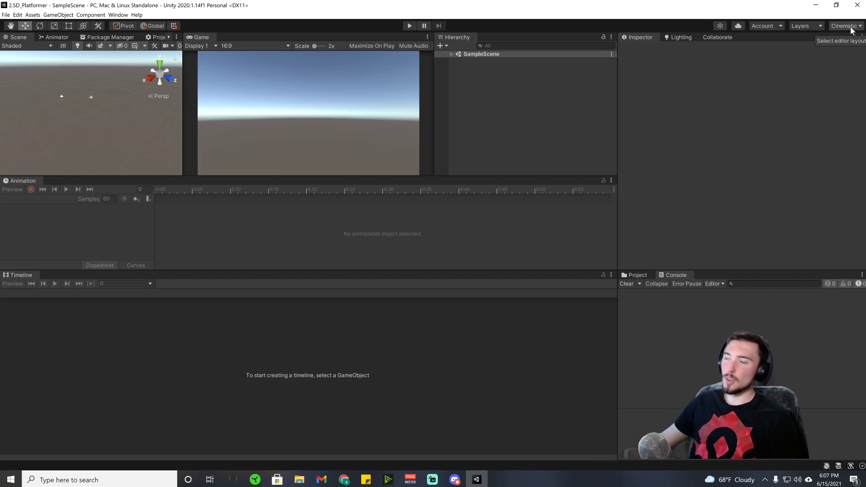
click(851, 28)
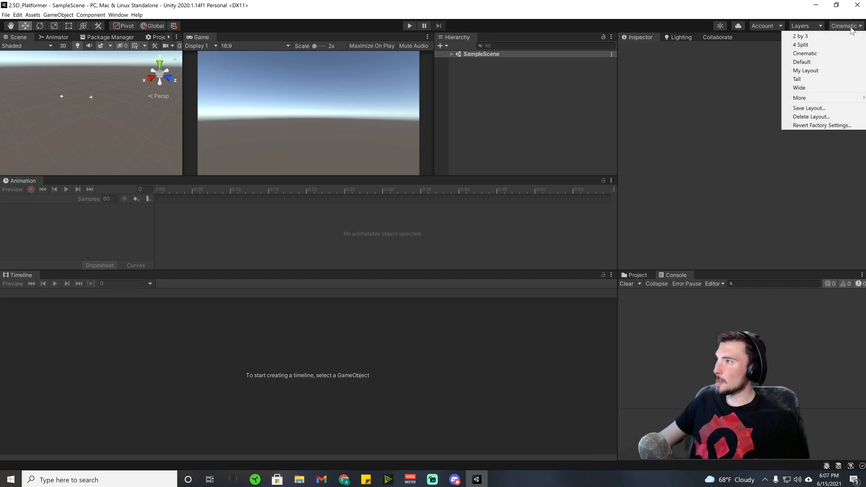
click(810, 71)
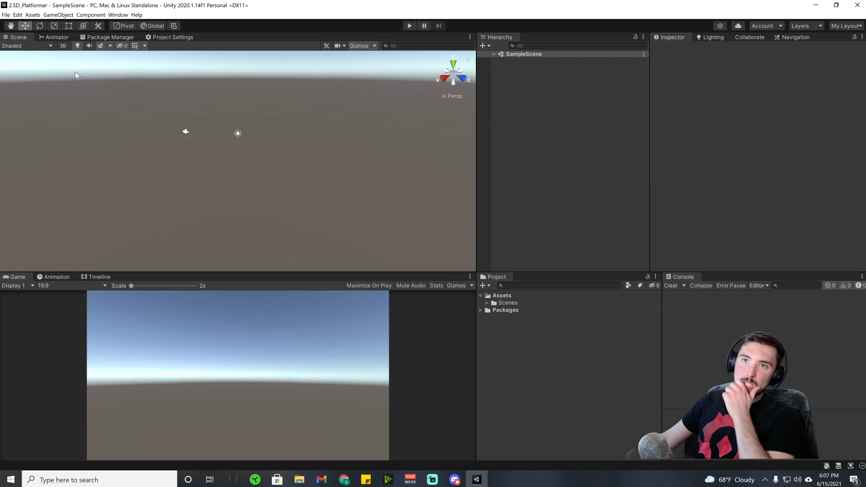
- View the Animator, Animation, Timeline, Package Manager and Lighting windows, and return to the Scene view and Inspector
click(56, 37)
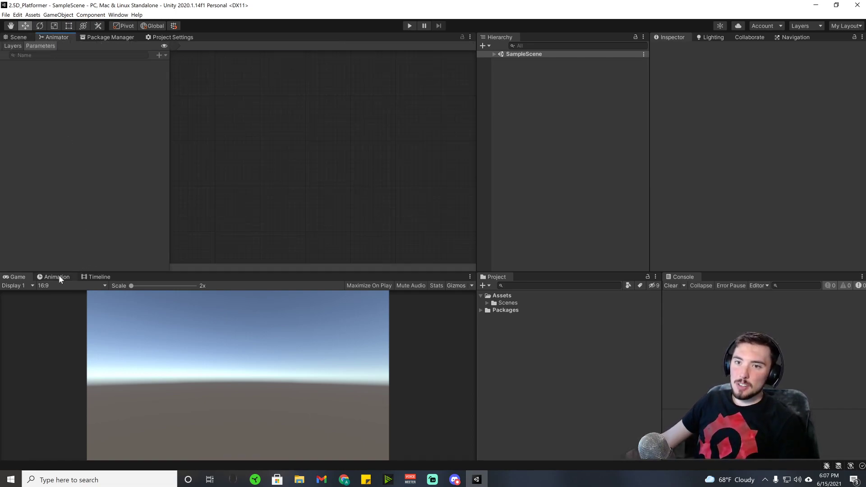
click(59, 279)
click(96, 277)
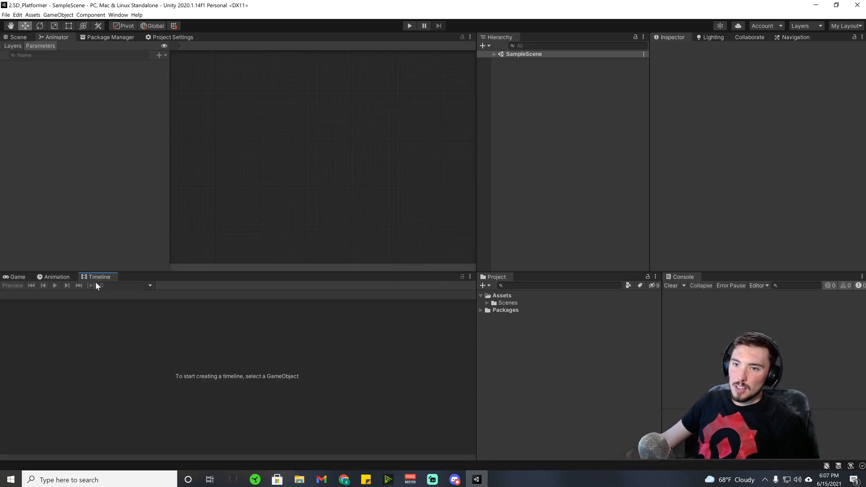
click(115, 39)
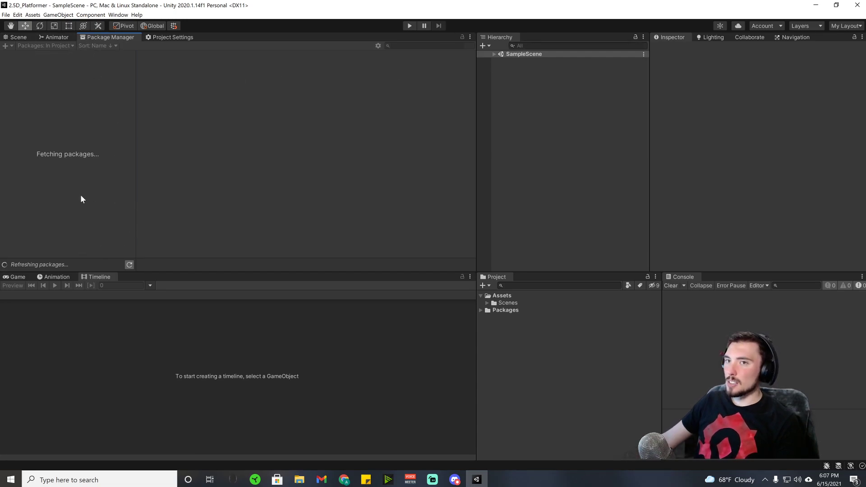
click(712, 37)
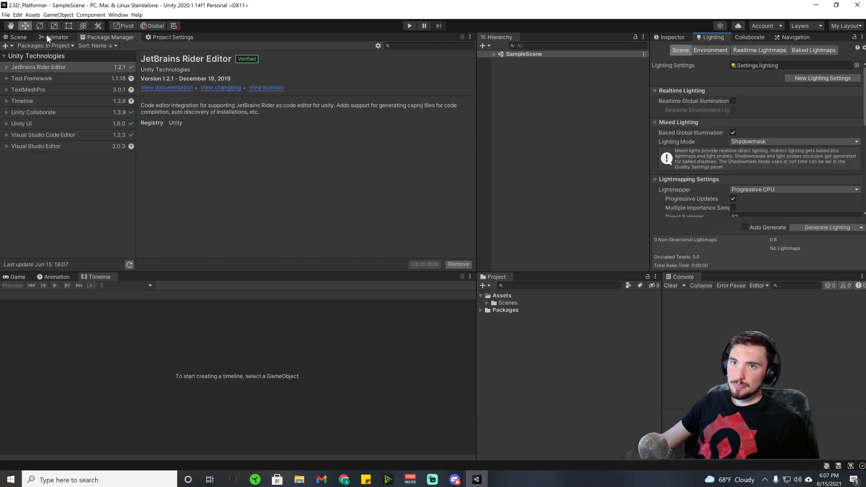
click(18, 37)
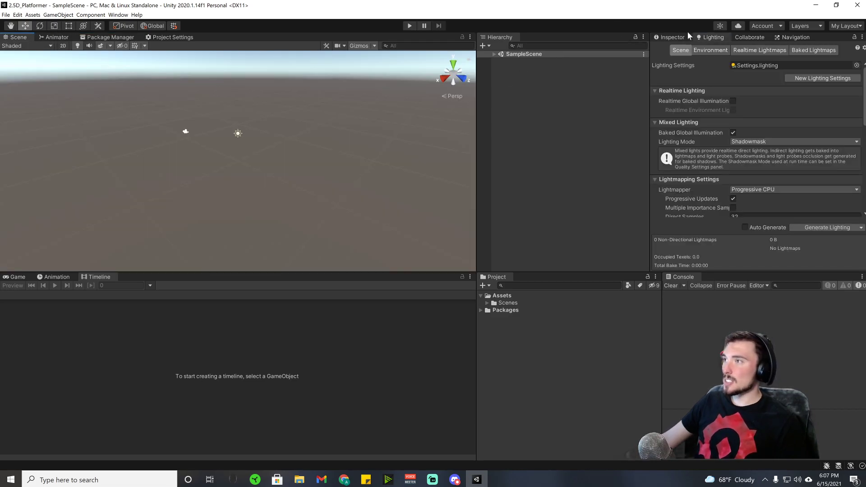
click(672, 37)
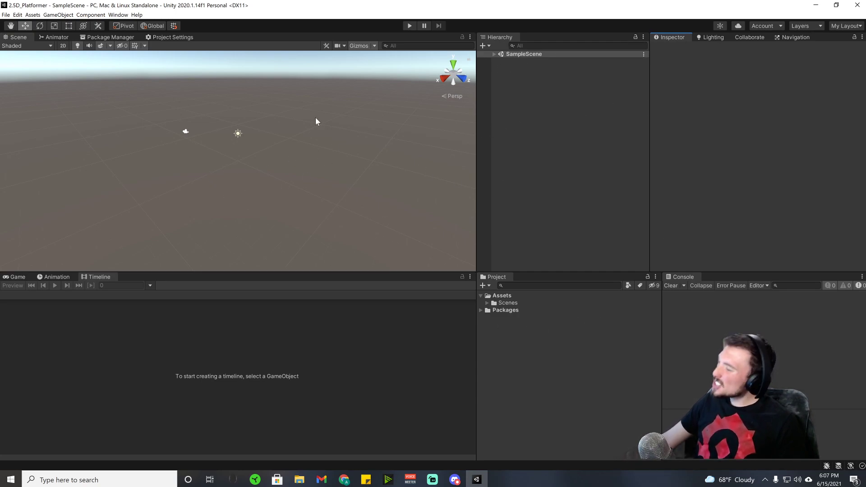
- Open the Unity Asset Store website from the editor and look through its staff picks and popular assets
click(118, 14)
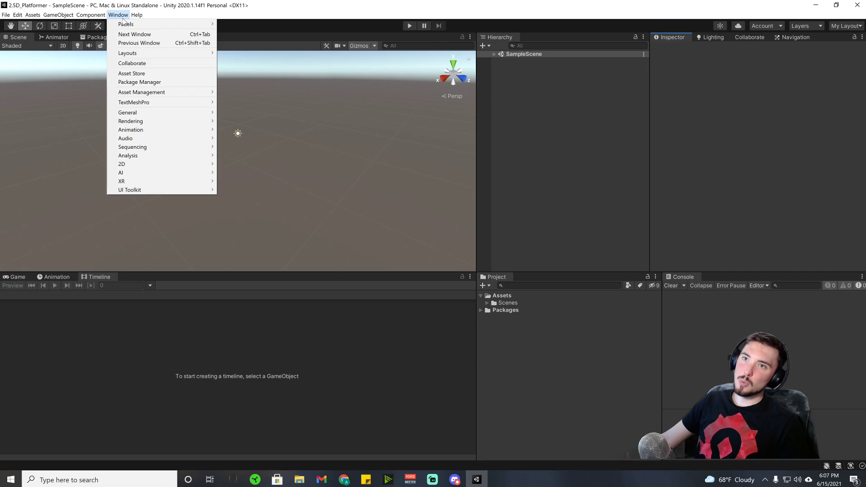
mouse_move(140, 94)
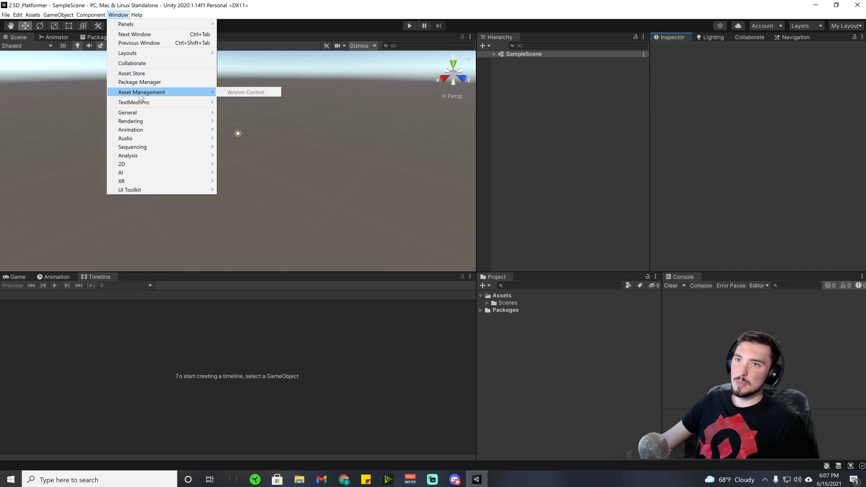
click(144, 75)
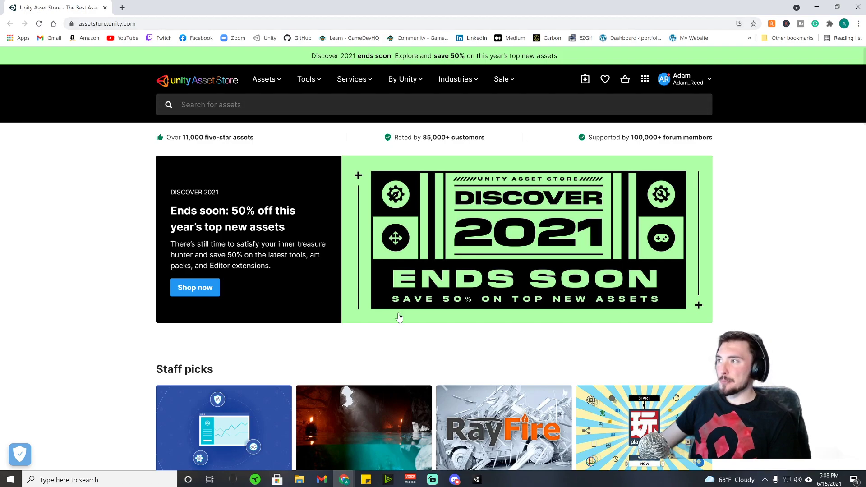
scroll(527, 318, down, 5)
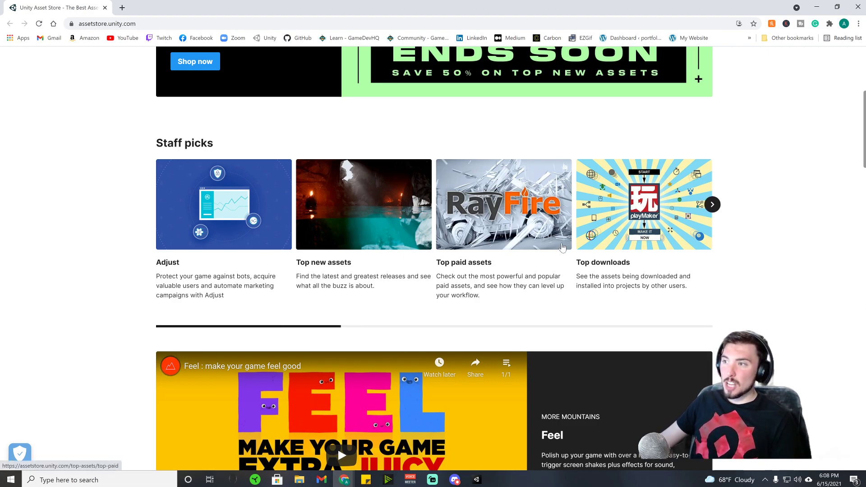
scroll(338, 175, down, 11)
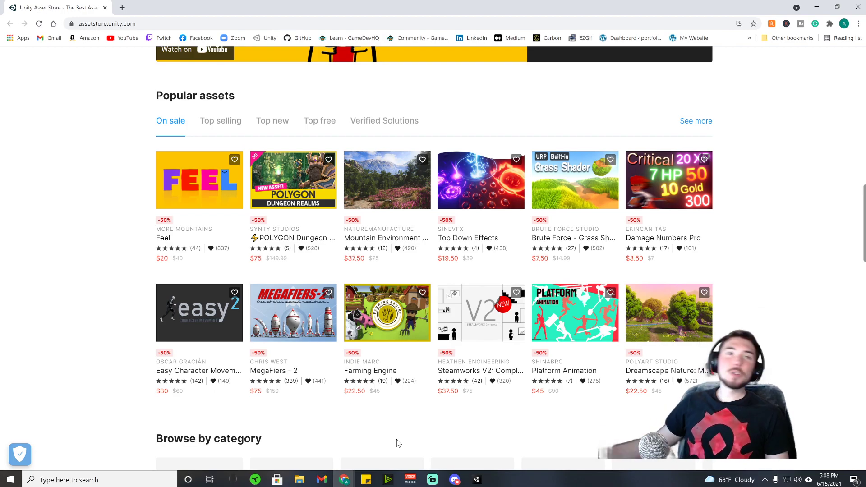
scroll(396, 439, up, 14)
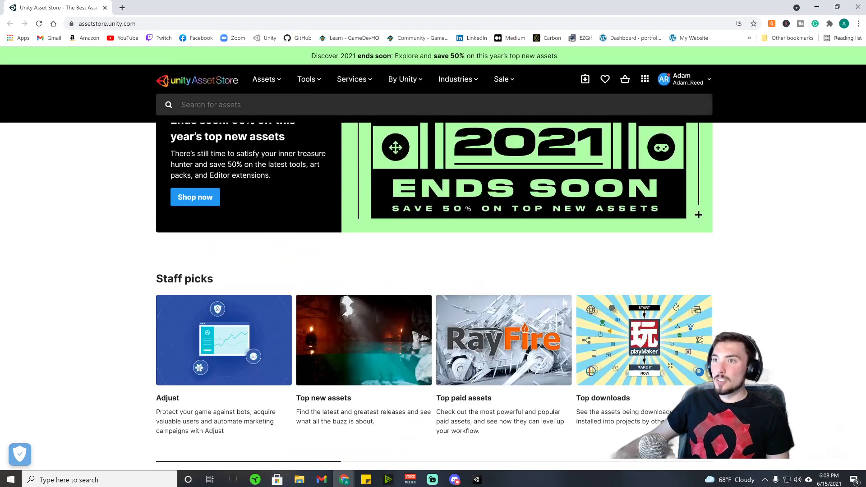
- Check the store's search field and tool categories, and open and browse the listing of assets made by Unity
click(181, 104)
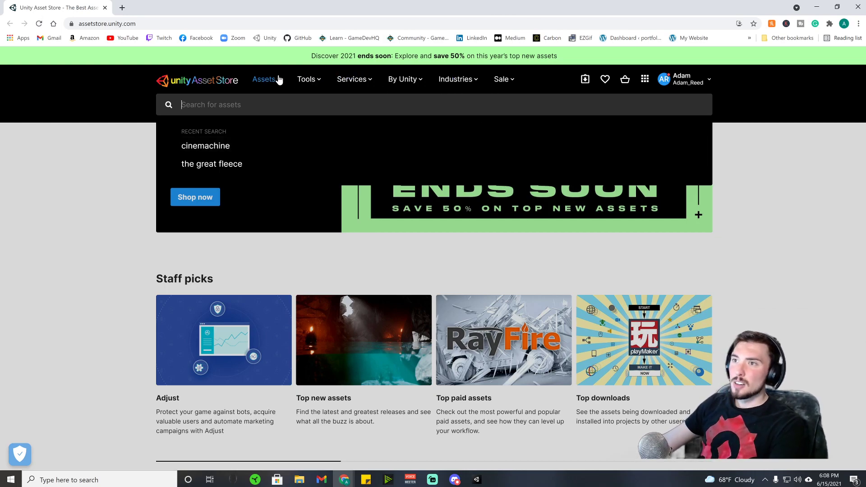
click(311, 79)
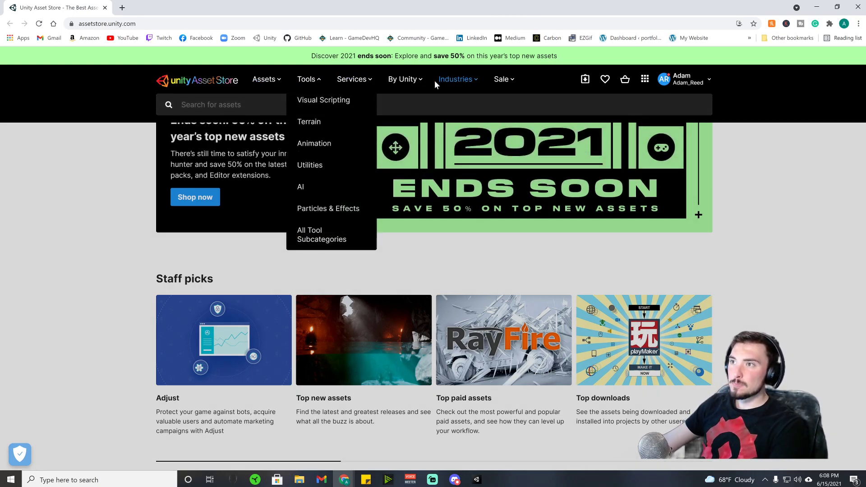
click(413, 81)
click(405, 101)
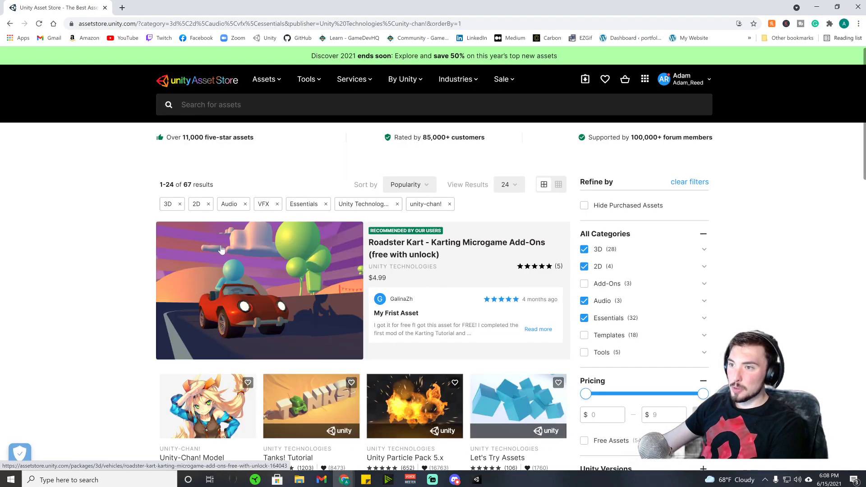
scroll(289, 253, down, 4)
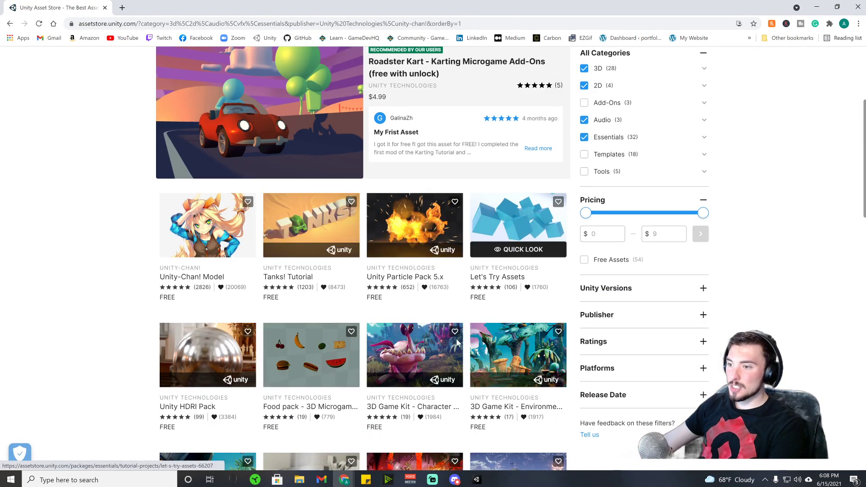
scroll(749, 262, up, 1)
scroll(748, 262, up, 1)
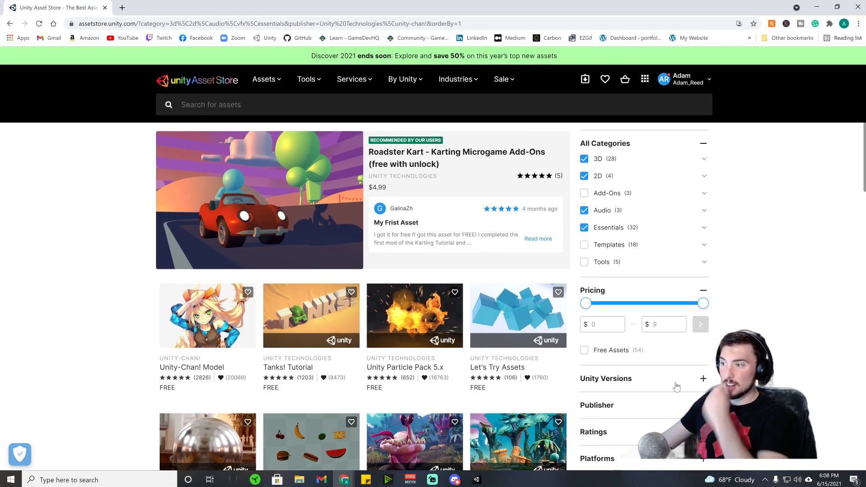
- Limit the asset price range to $0 - $0 and remove the 3D, 2D, Audio and Essentials category filters
drag(703, 305, 586, 303)
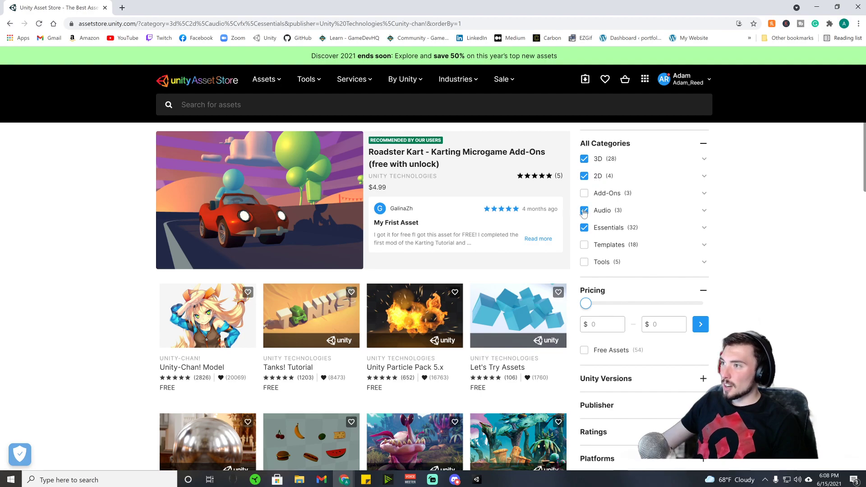
click(583, 159)
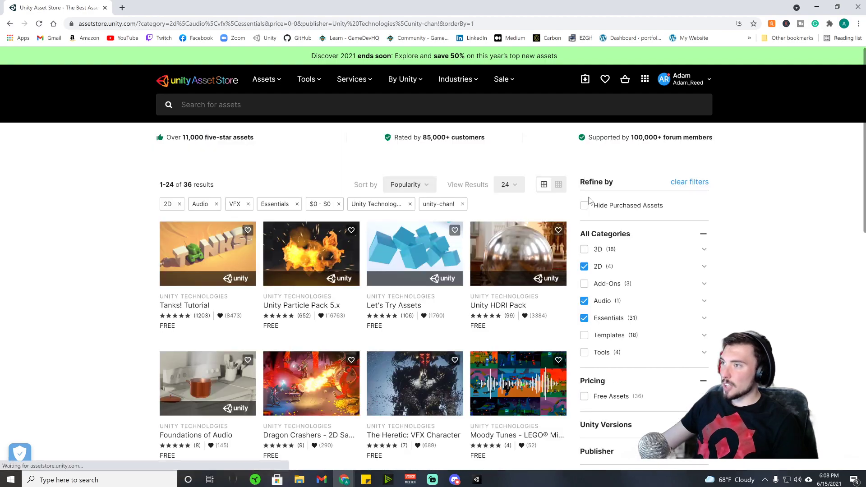
click(584, 267)
click(584, 301)
click(584, 318)
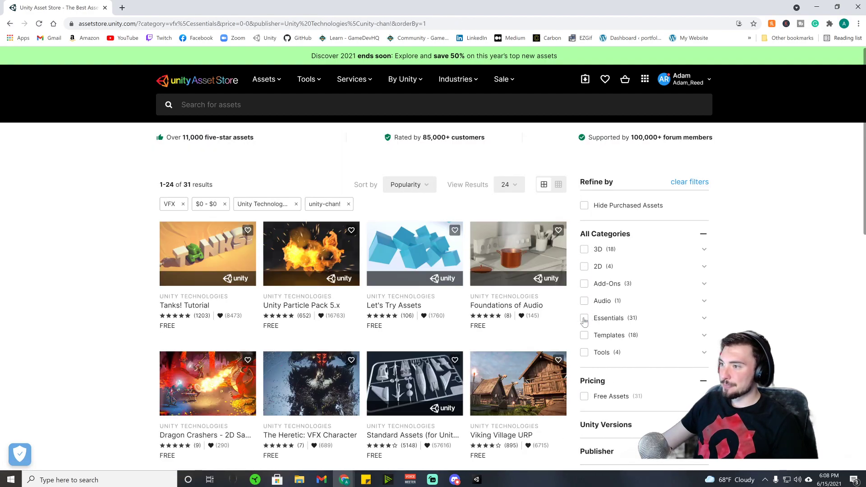
- Filter the listing by the 3D category and restrict it to Free Assets
scroll(434, 293, down, 4)
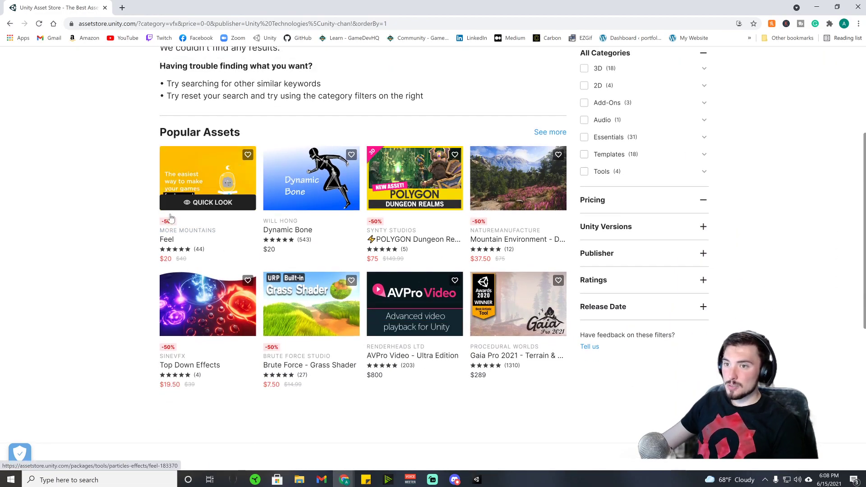
click(628, 199)
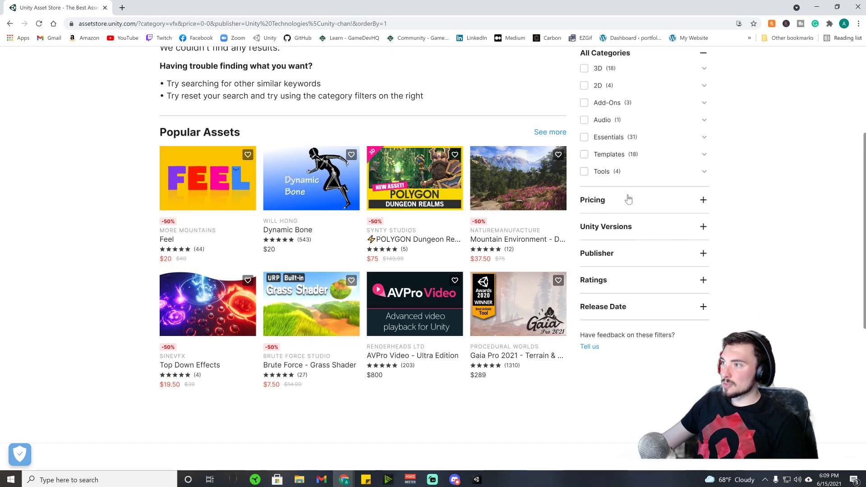
click(584, 69)
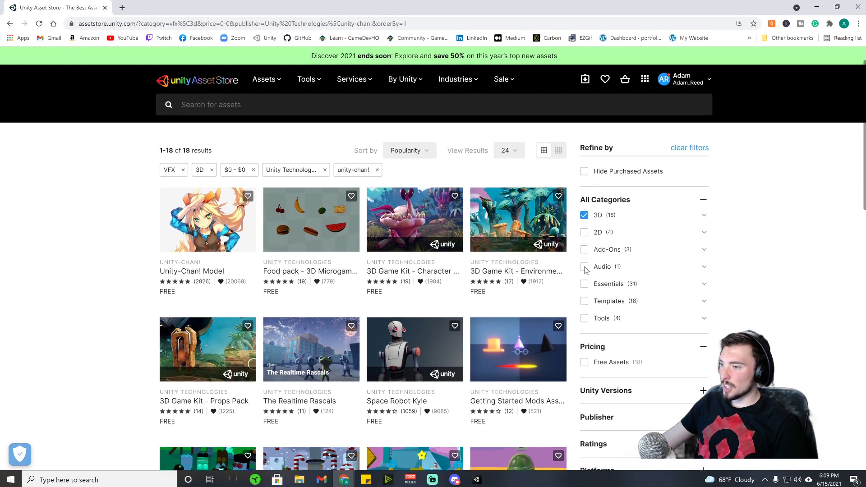
click(585, 353)
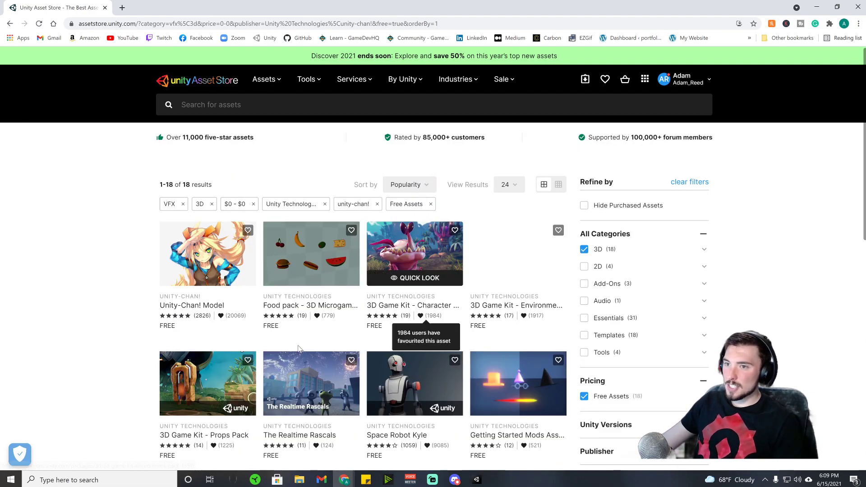
- Open the free 3D Game Kit - Character Pack and examine its preview images, package details and overview
scroll(331, 246, down, 2)
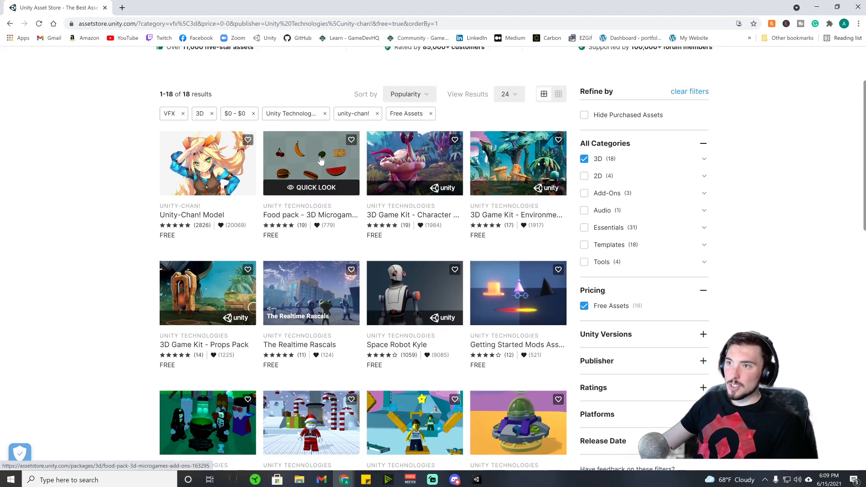
click(432, 152)
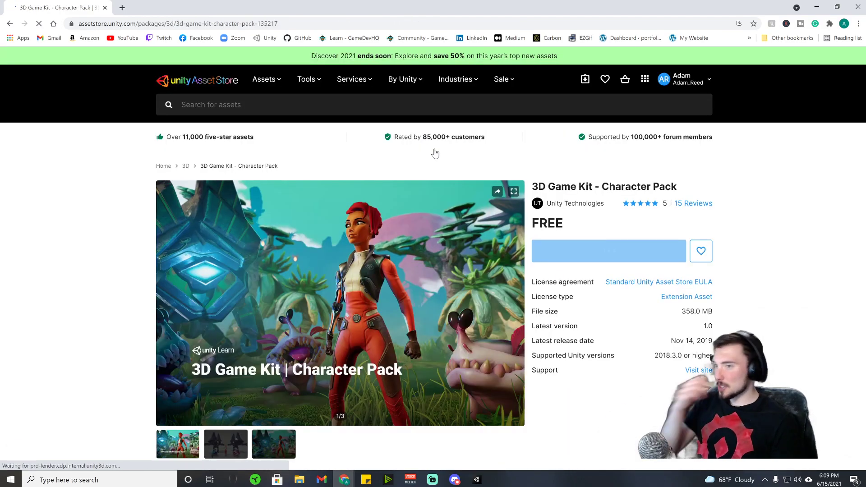
scroll(420, 189, down, 2)
scroll(420, 195, down, 3)
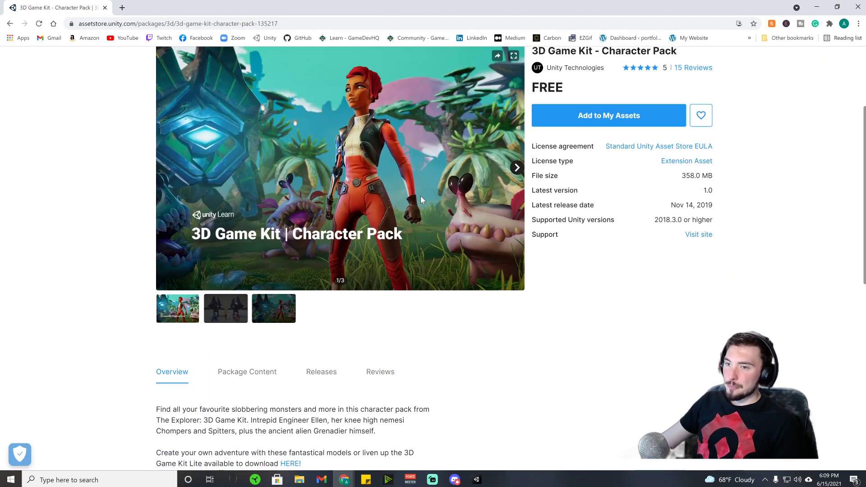
scroll(285, 219, up, 3)
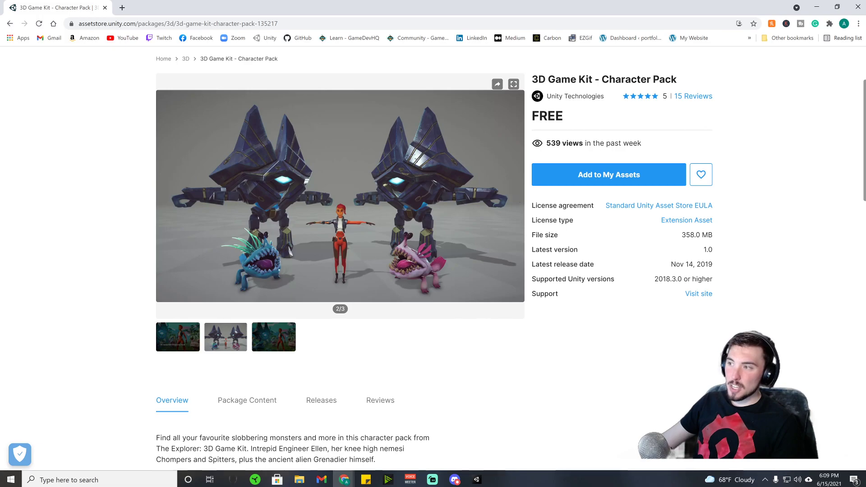
- Return to the filtered results and look through the remaining free 3D assets to the end of the list
click(10, 24)
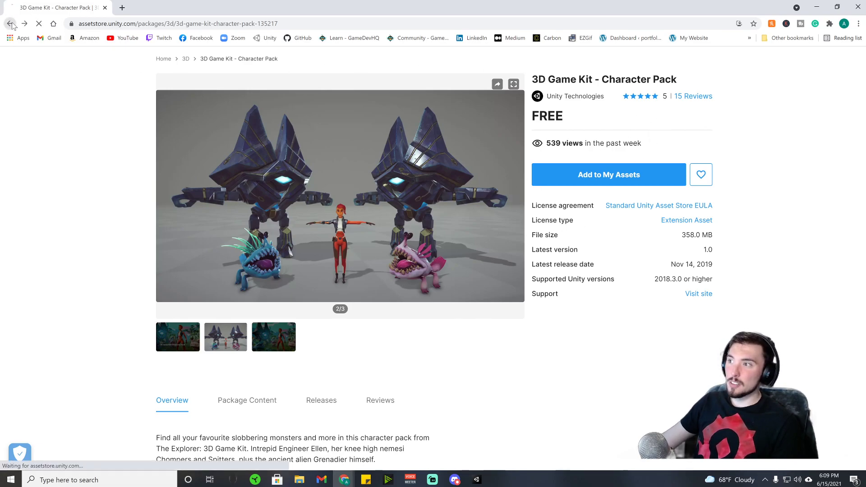
scroll(512, 302, down, 6)
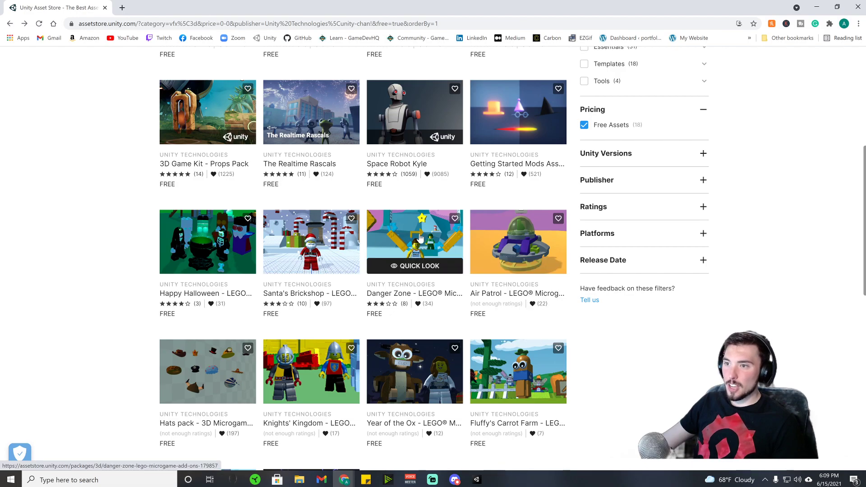
scroll(508, 344, down, 6)
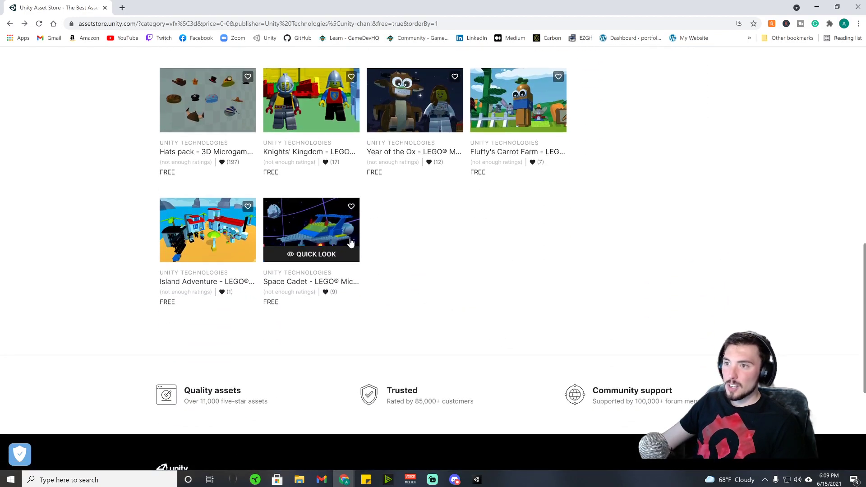
- Add the 2D category to the filters, look through the combined listing, and remove the 3D category to show only 2D assets
scroll(309, 252, up, 15)
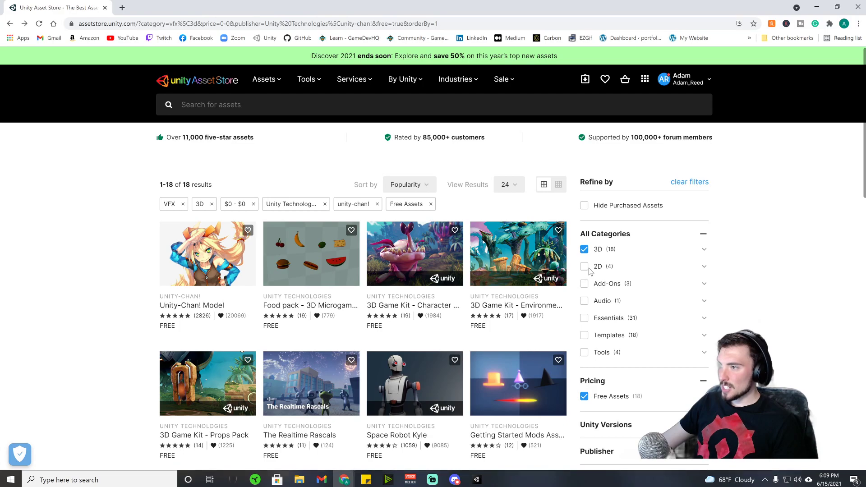
click(584, 267)
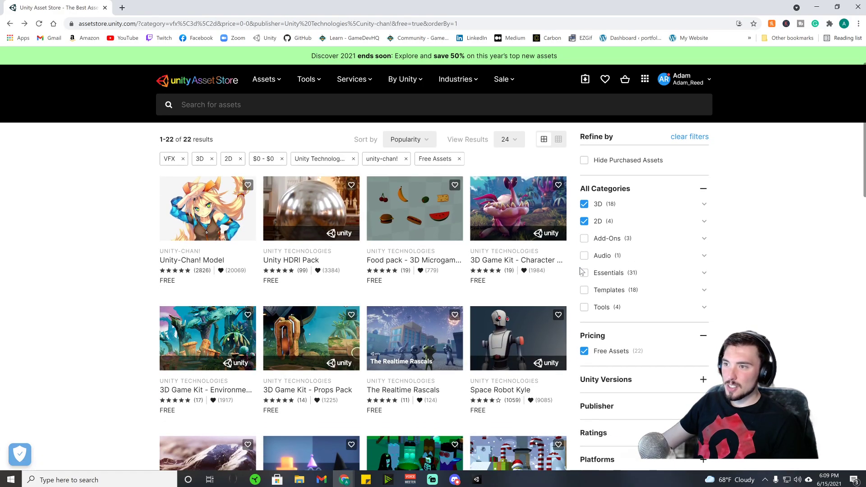
scroll(431, 217, down, 6)
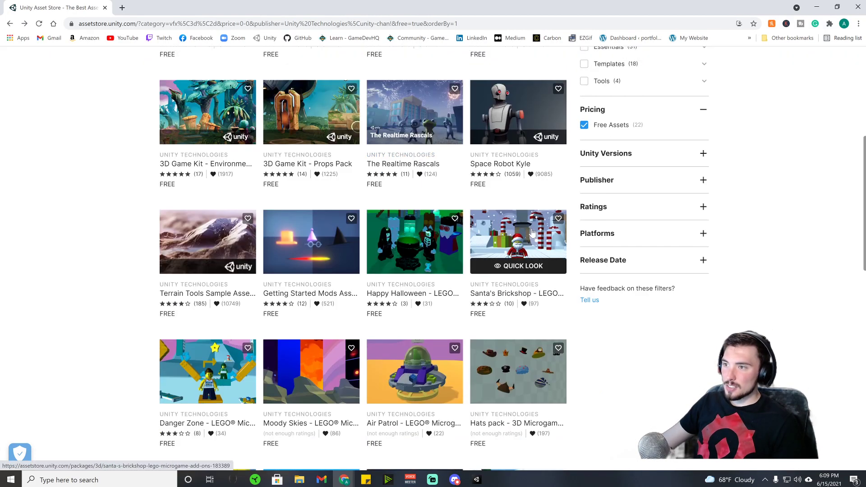
scroll(533, 232, down, 6)
scroll(592, 162, up, 9)
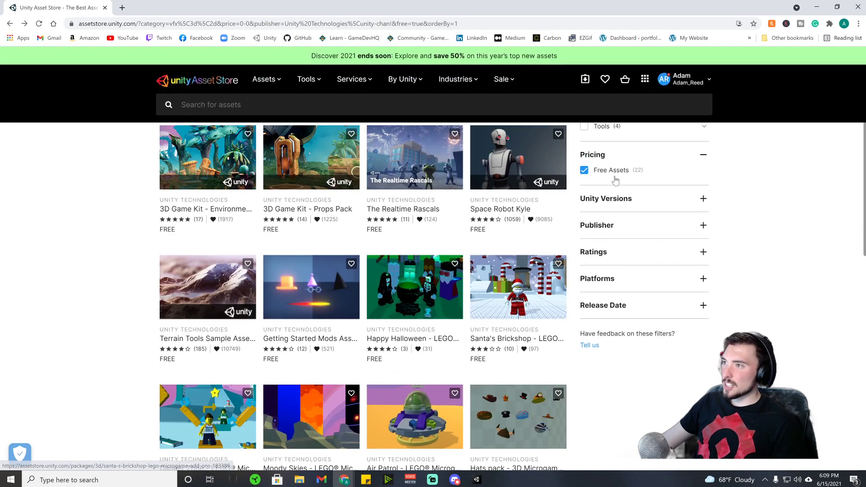
scroll(592, 162, up, 1)
click(585, 158)
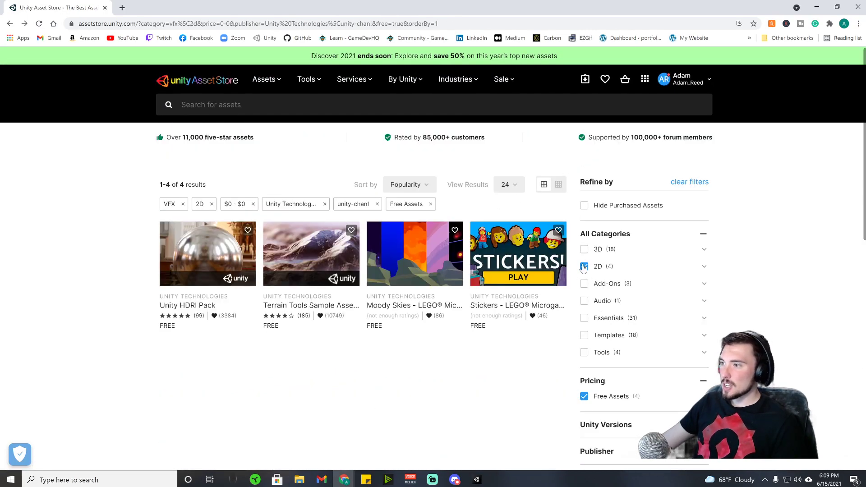
- Replace the 2D category filter with Audio, Add-Ons and Tools, and look through the free assets listed
click(584, 300)
click(585, 266)
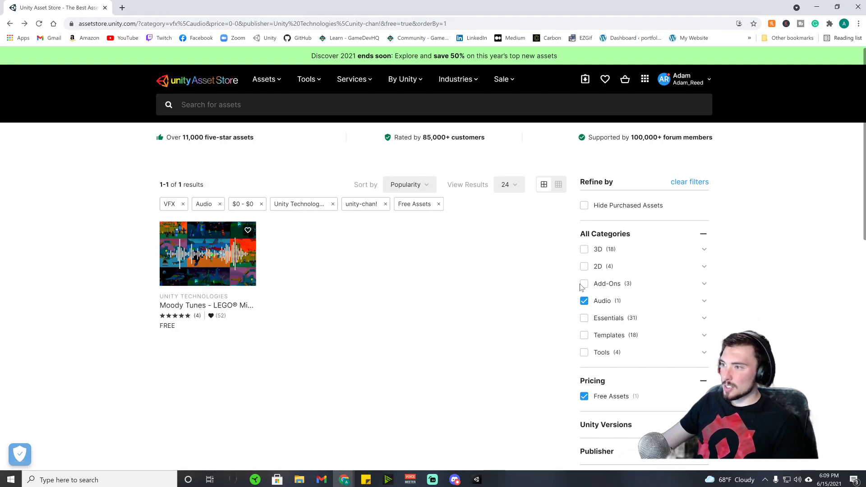
click(584, 284)
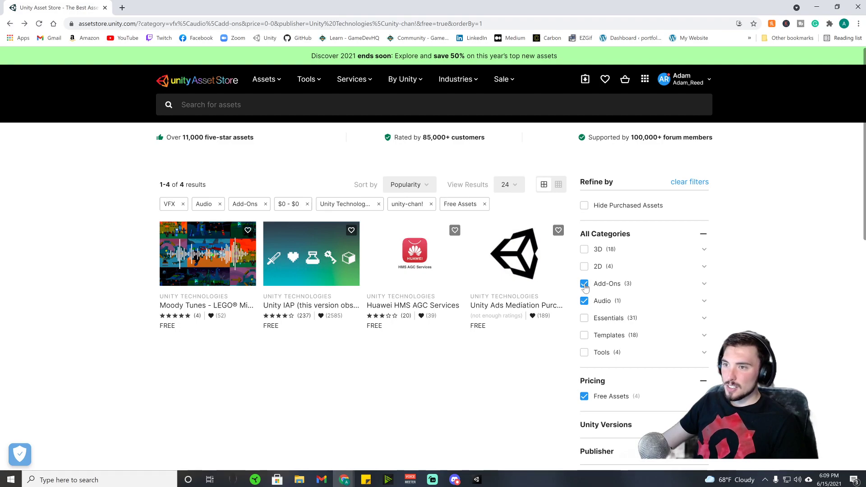
click(585, 353)
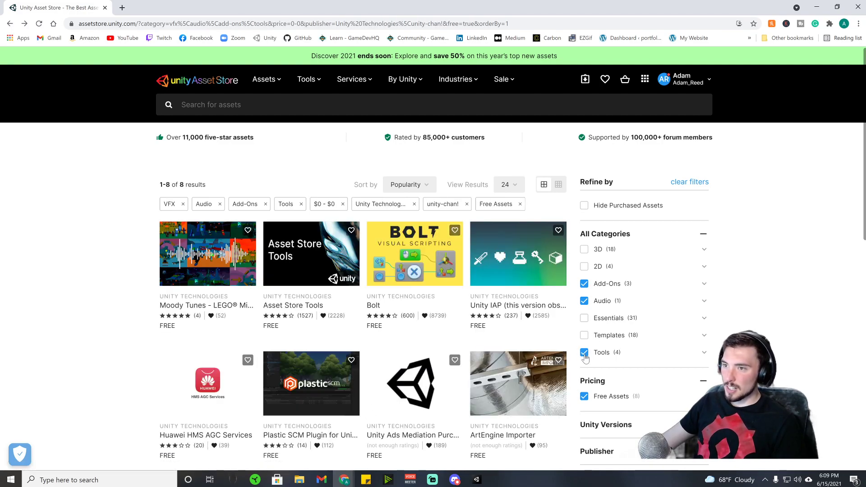
scroll(311, 270, down, 4)
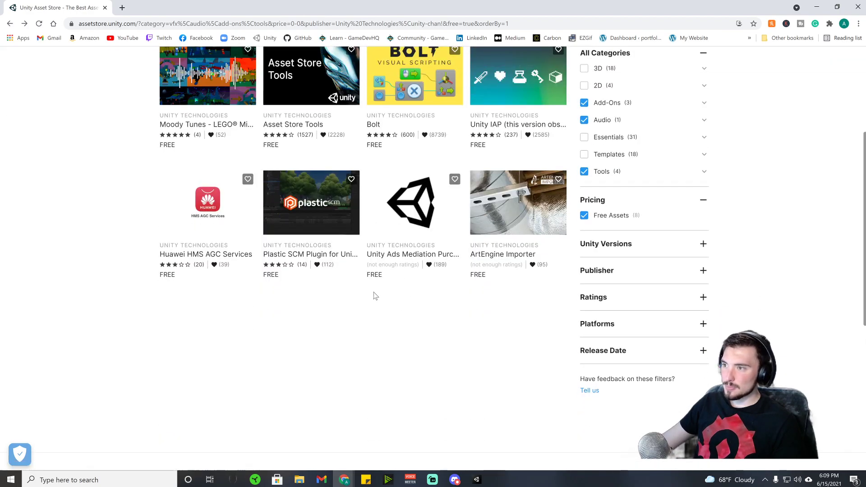
scroll(622, 243, up, 4)
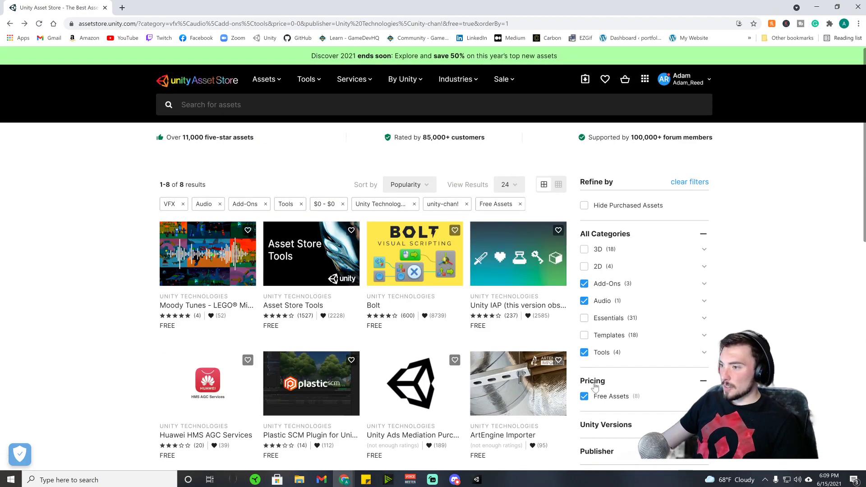
- Remove the Tools, Audio and Add-Ons category filters
click(584, 352)
click(584, 300)
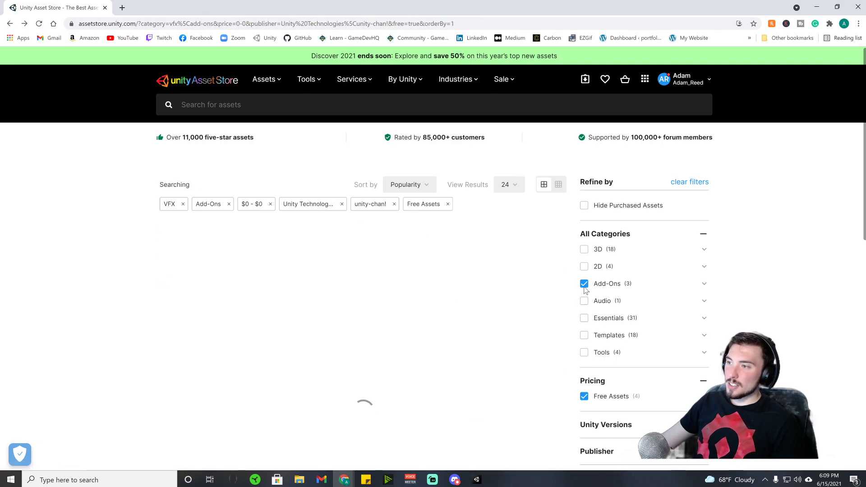
click(585, 285)
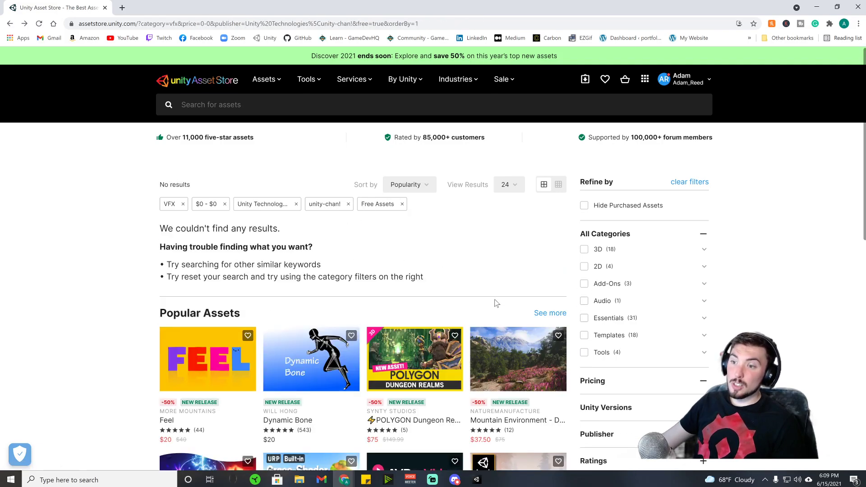
- Open the Mountain Environment - Dynamic Nature asset from the popular assets and browse several of its preview images
click(517, 364)
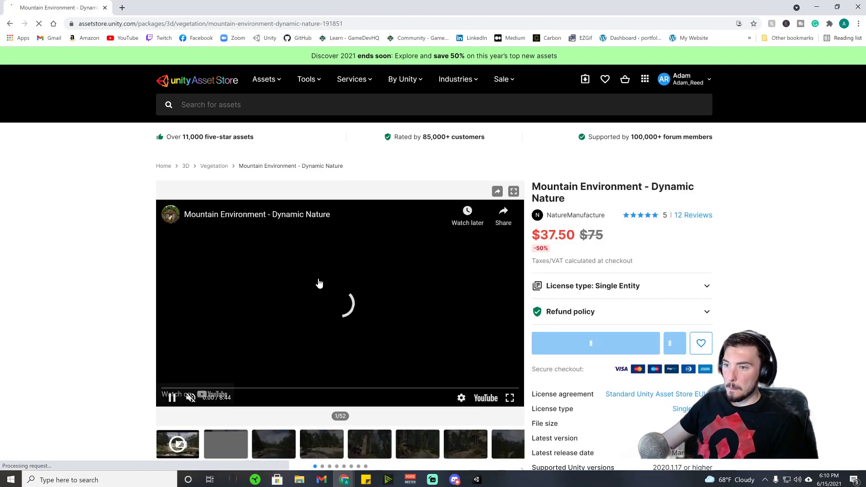
scroll(319, 283, down, 3)
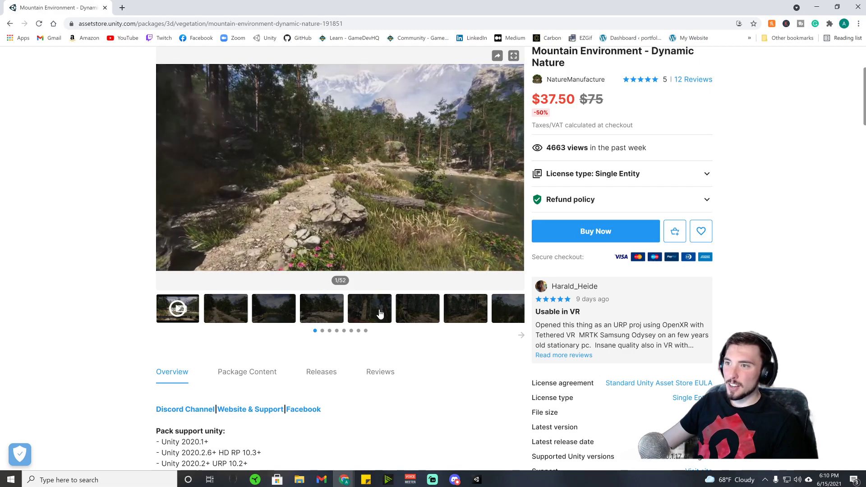
click(374, 310)
click(427, 314)
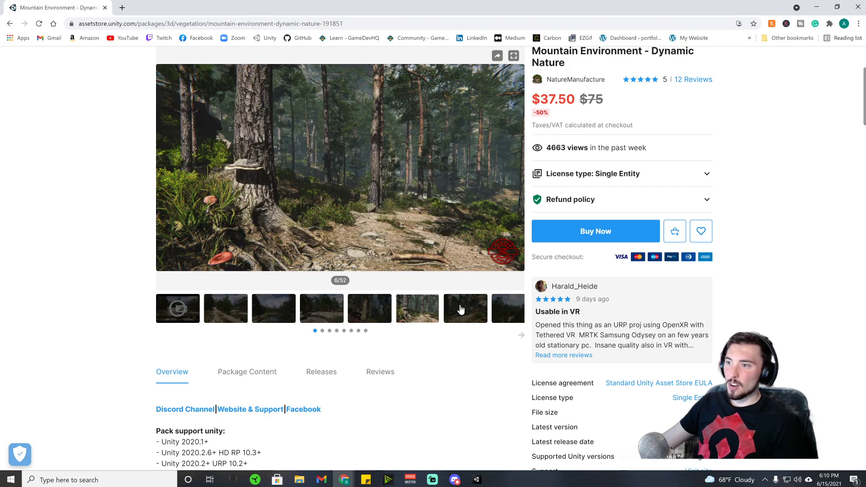
click(460, 309)
click(501, 309)
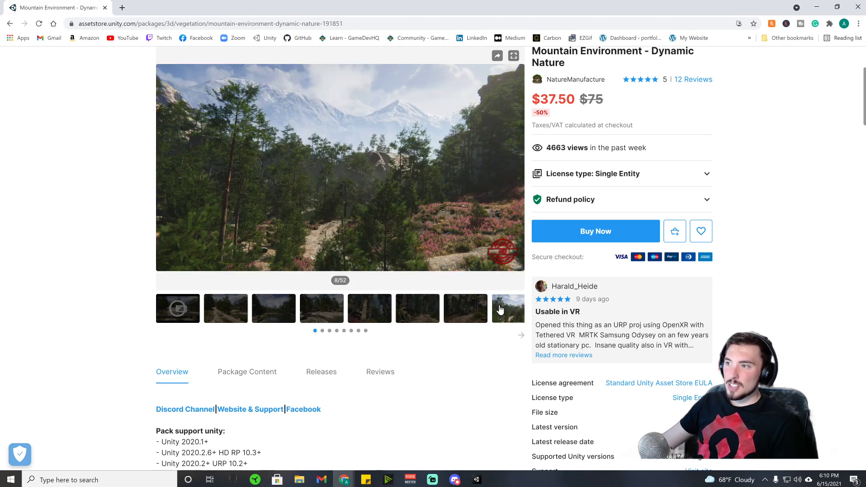
- Read the asset's supported Unity versions and artistic content in the overview, and go back to its preview images
scroll(367, 267, down, 4)
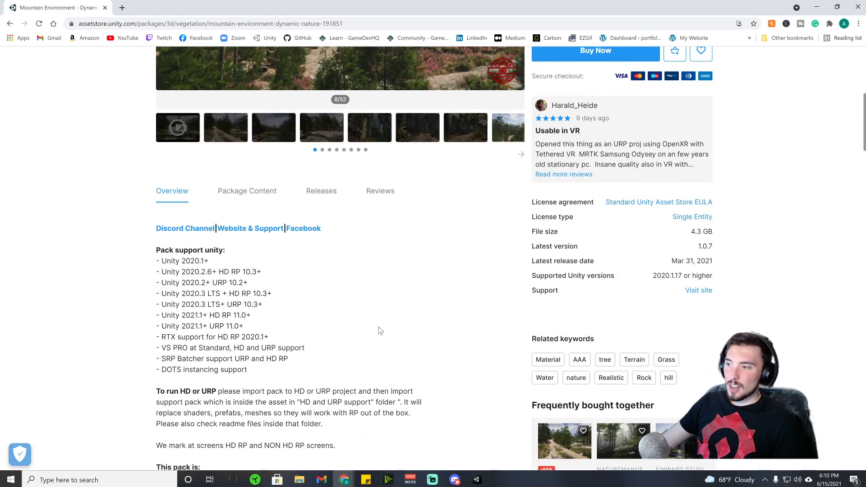
scroll(381, 322, down, 10)
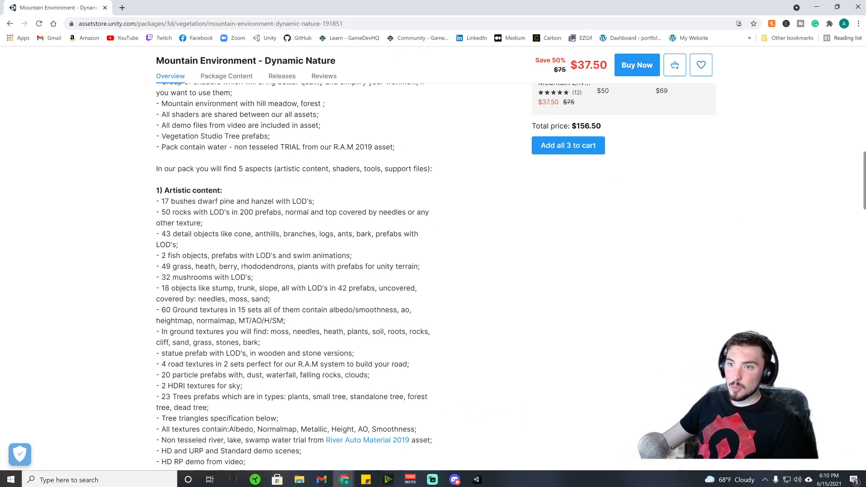
double_click(197, 256)
scroll(212, 317, up, 16)
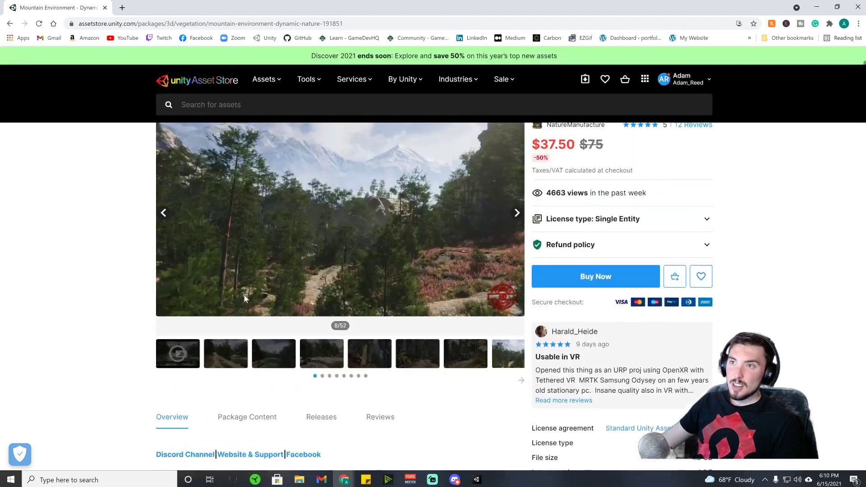
click(165, 304)
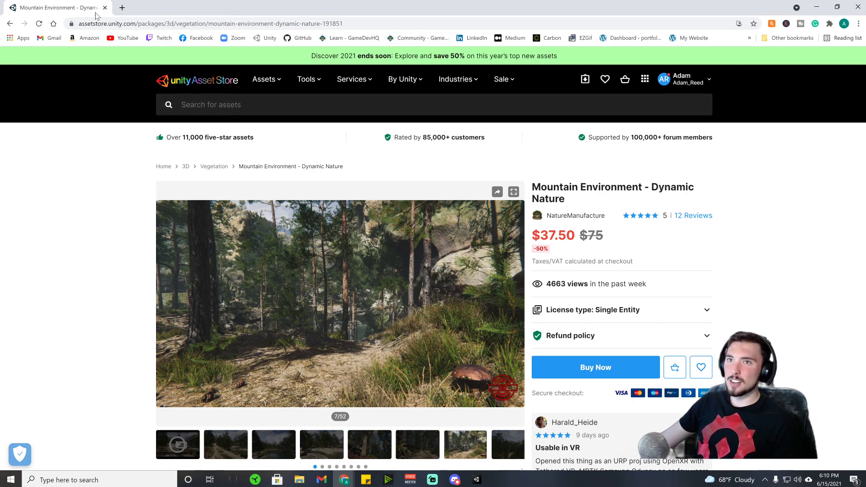
- Switch to the Unity editor, bring up the Scene view and apply the My Layout window layout
key(alt+Tab)
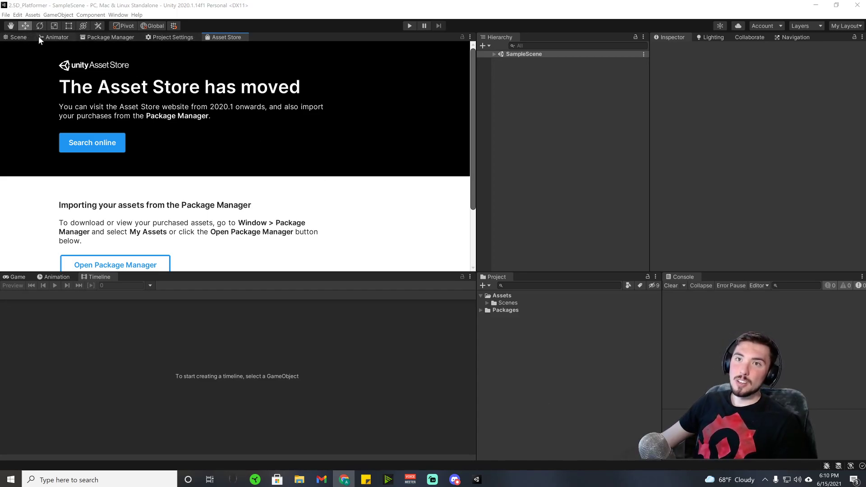
click(22, 39)
click(847, 26)
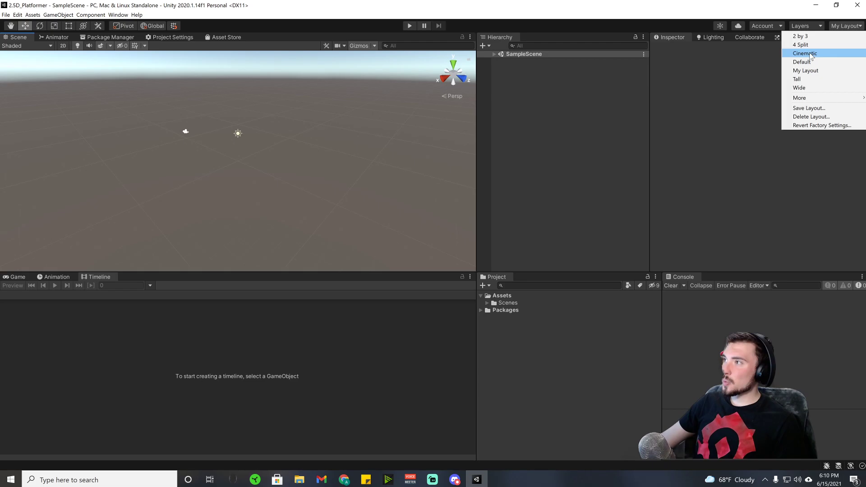
click(813, 70)
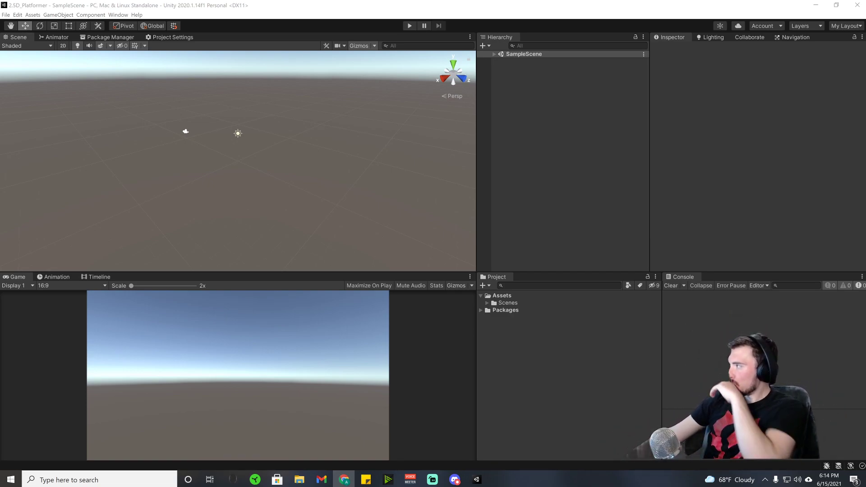
- Create a 3D cube in SampleScene and rename it Platform
right_click(542, 82)
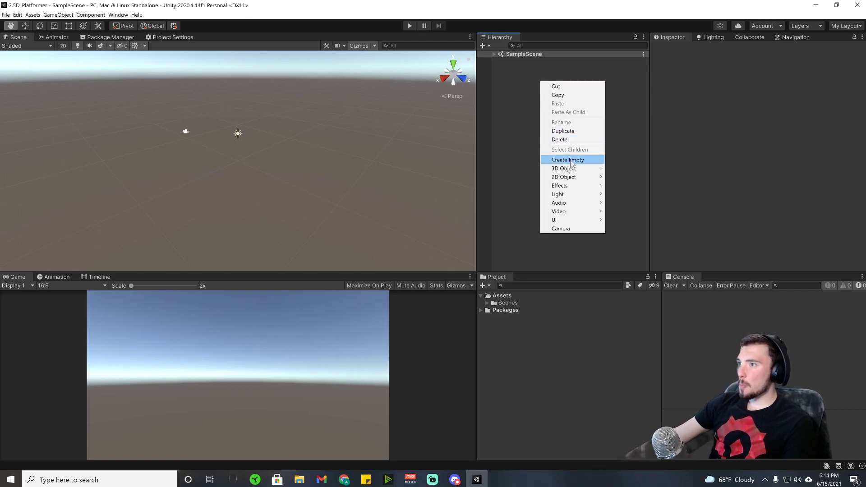
mouse_move(568, 170)
click(627, 168)
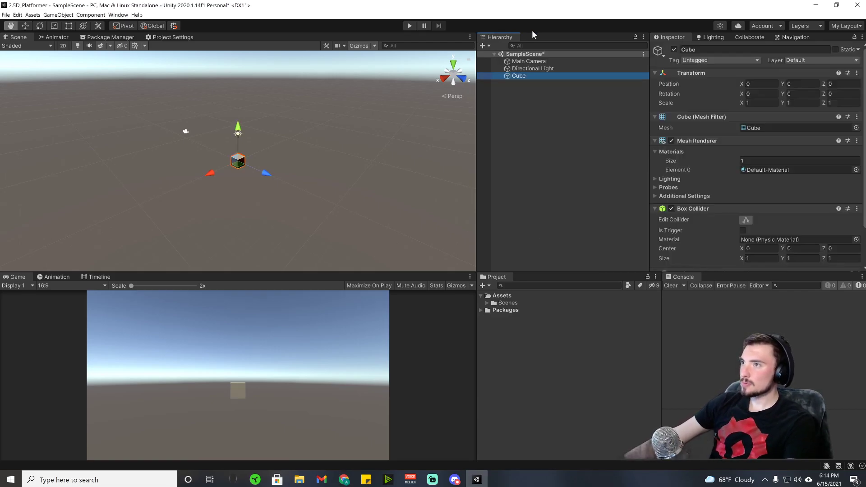
click(695, 50)
text(Platform)
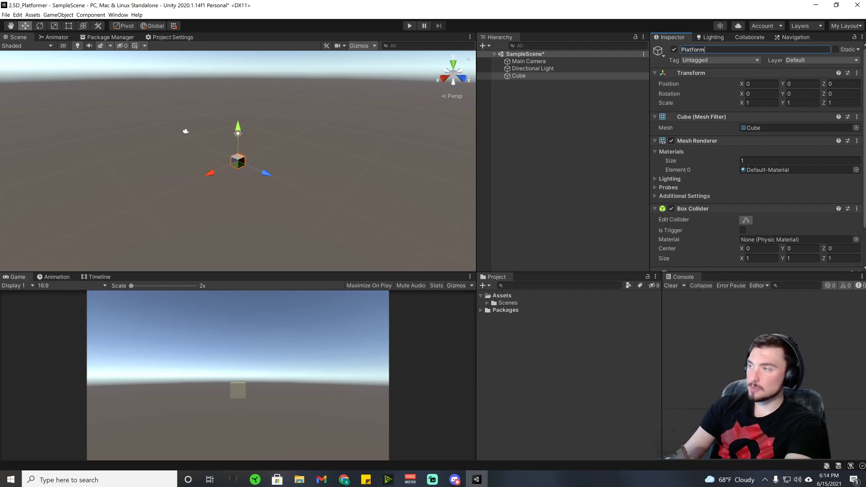
key(Return)
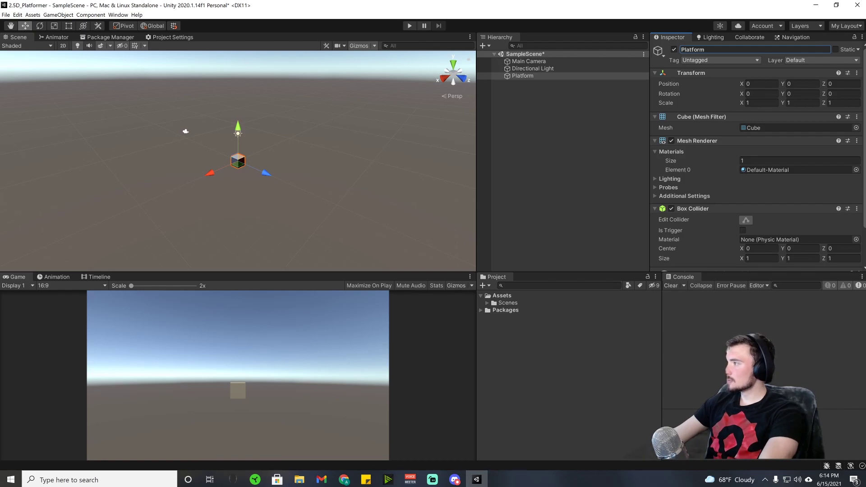
- View the Platform cube close up in the 2D Scene view, and return to 3D to view it from an angle
click(63, 46)
scroll(224, 165, up, 5)
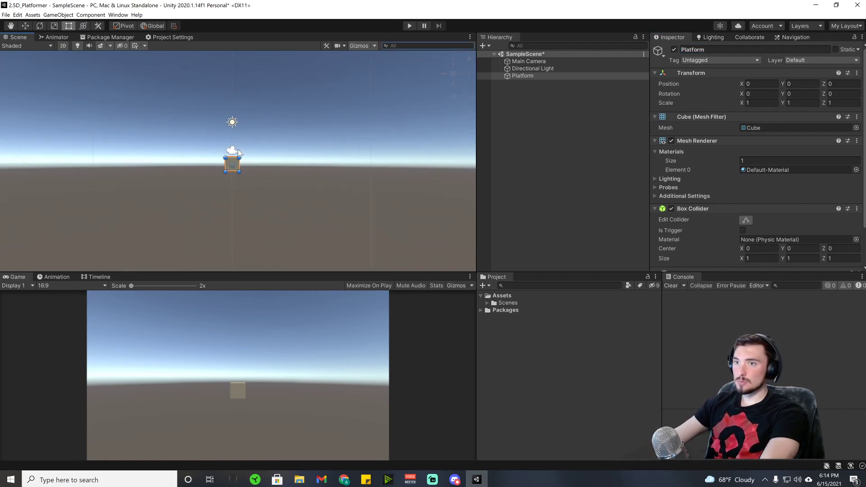
middle_drag(296, 131, 304, 161)
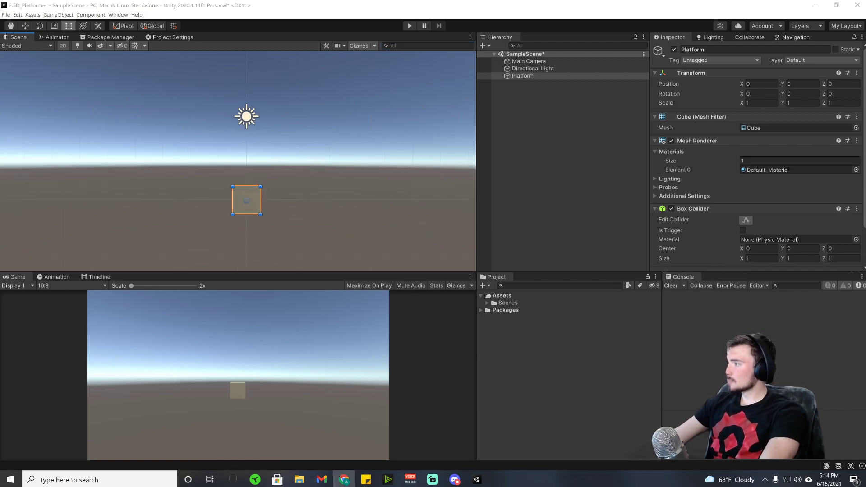
click(64, 46)
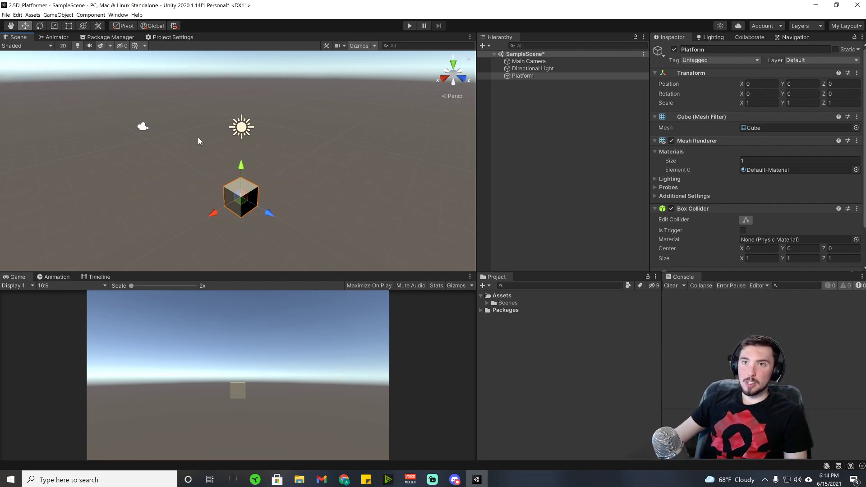
alt+drag(197, 136, 207, 120)
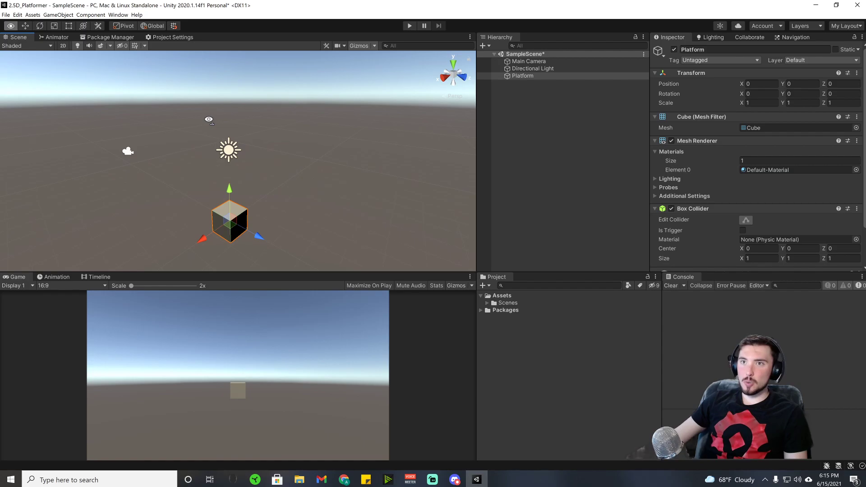
- Toggle the Scene view repeatedly between 2D and 3D to compare both modes, ending with a rotated 3D view
click(63, 46)
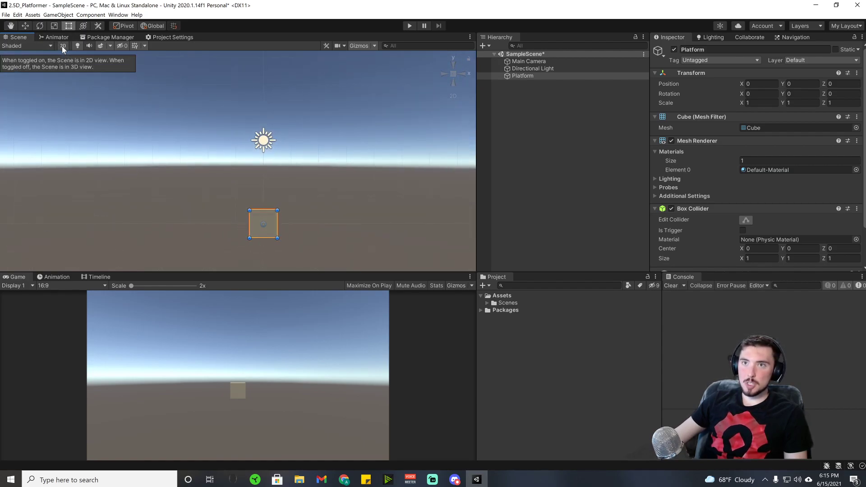
click(63, 47)
click(63, 47)
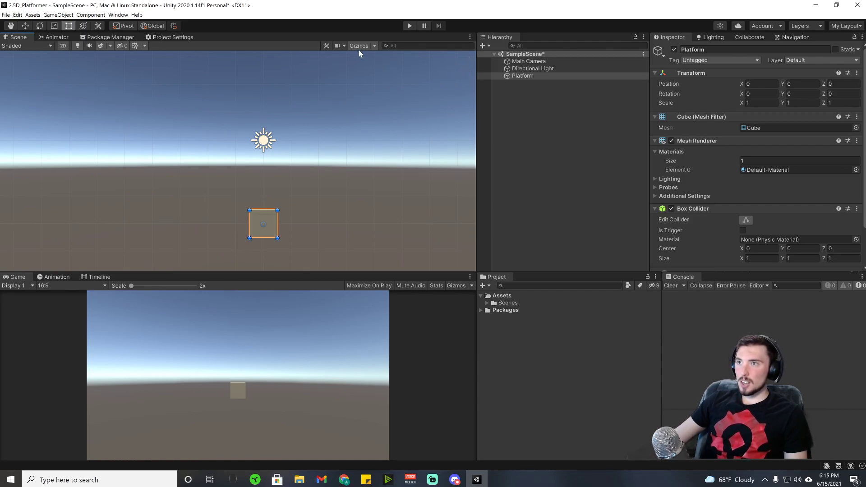
click(64, 46)
click(64, 47)
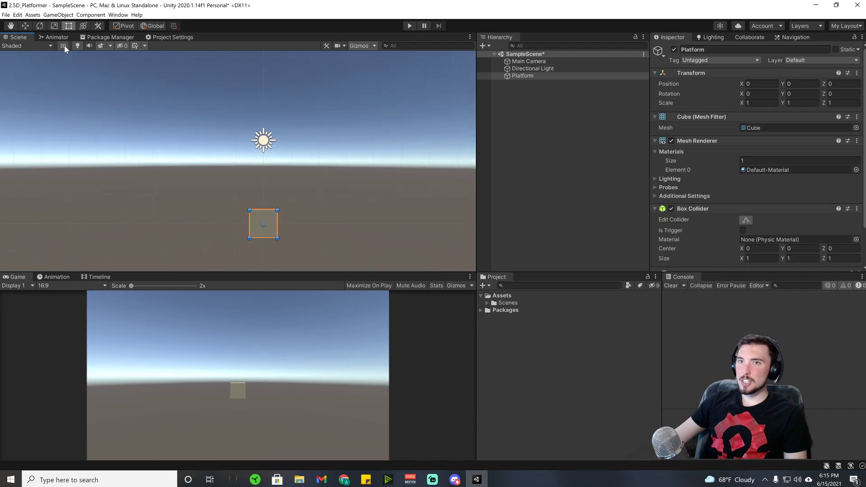
click(64, 45)
right_drag(344, 174, 424, 124)
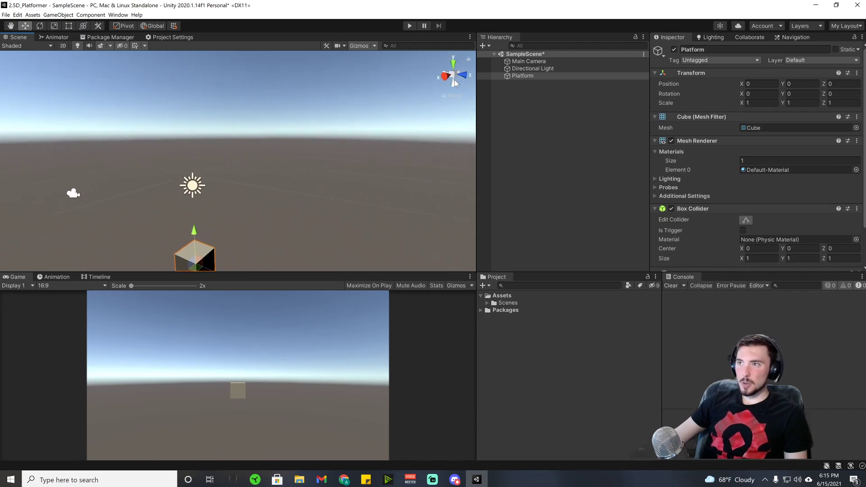
- Examine the Platform cube from several directions, snapping the Scene view to axis views and between perspective and isometric projection
click(374, 46)
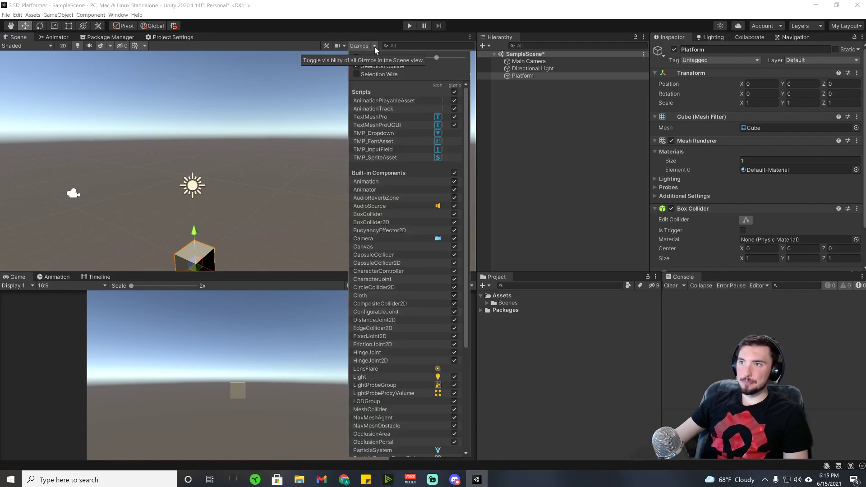
click(374, 46)
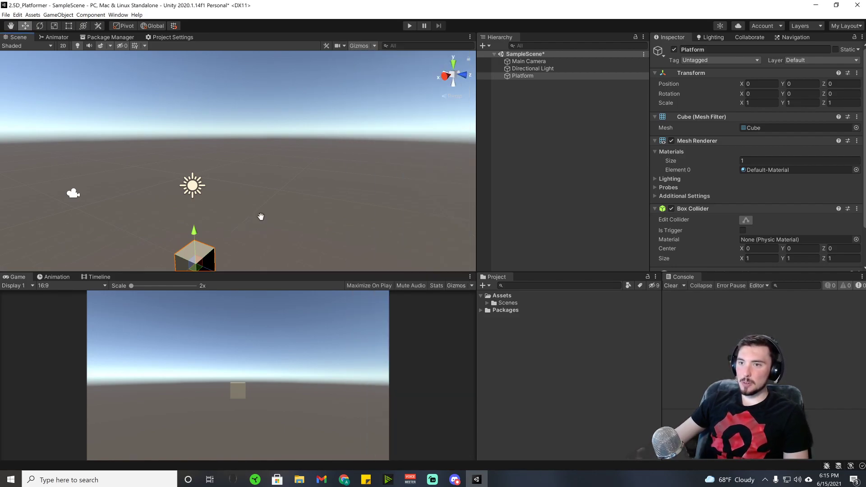
middle_drag(261, 216, 304, 148)
scroll(292, 212, up, 3)
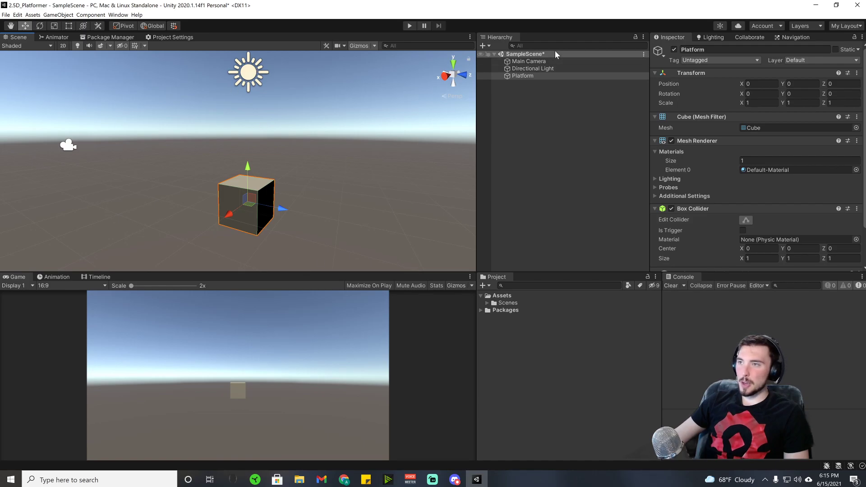
click(449, 96)
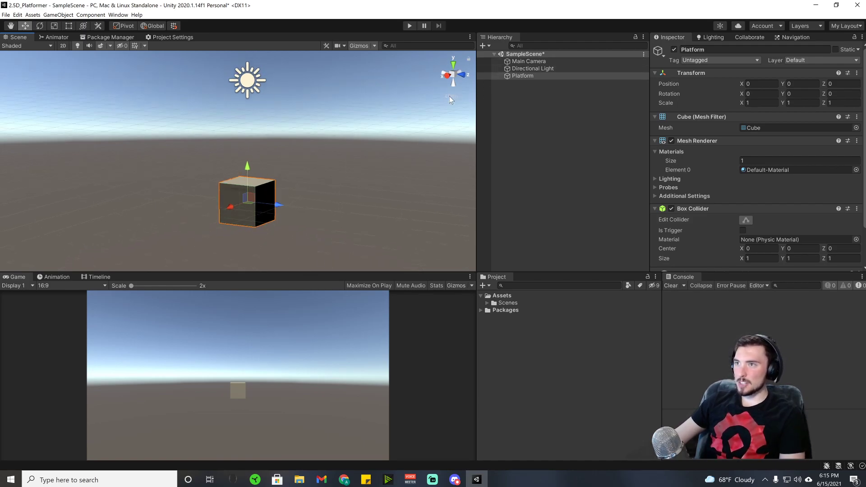
click(452, 95)
right_drag(339, 104, 318, 146)
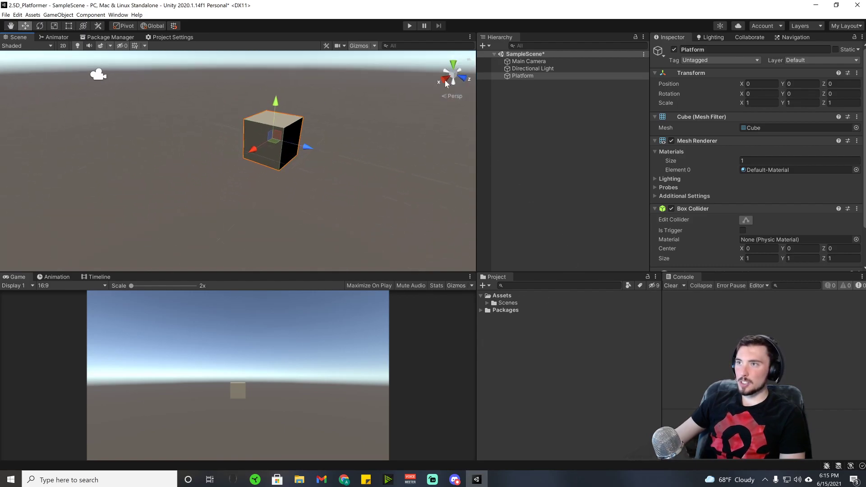
click(443, 81)
right_drag(400, 90, 469, 85)
click(441, 80)
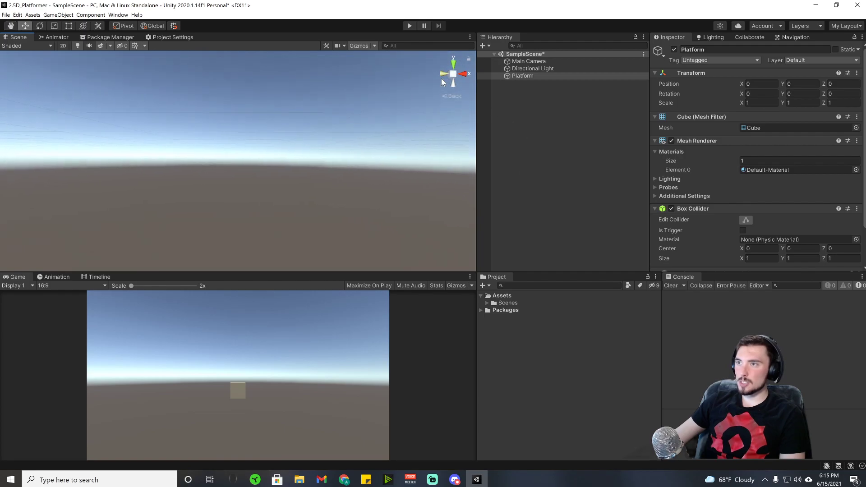
- Turn the Scene view away from the Platform cube and frame the cube again, first from above and again from another side
right_drag(410, 108, 103, 187)
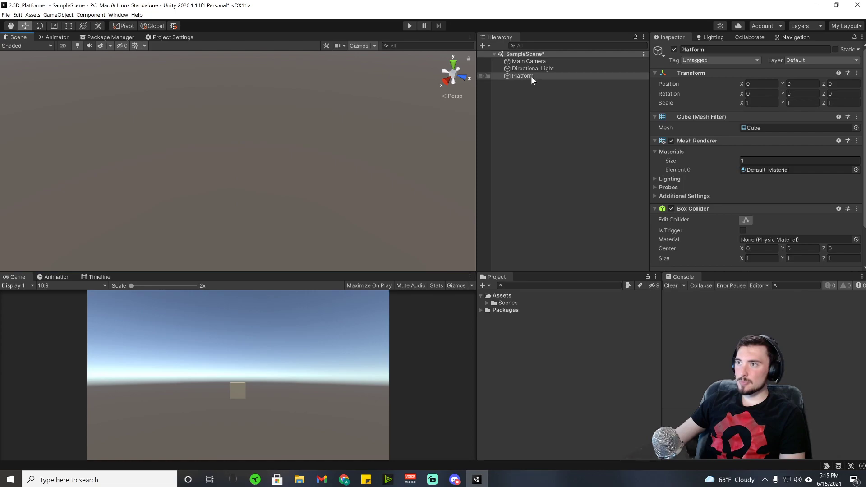
click(530, 76)
double_click(531, 77)
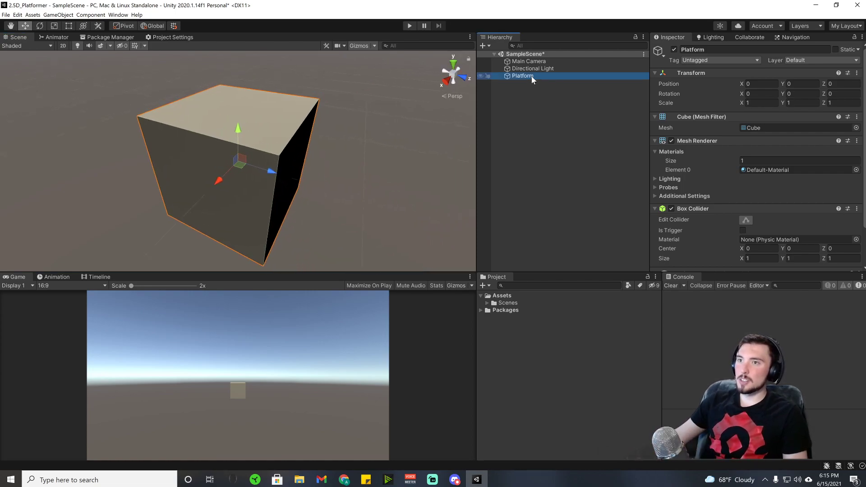
right_drag(222, 94, 67, 68)
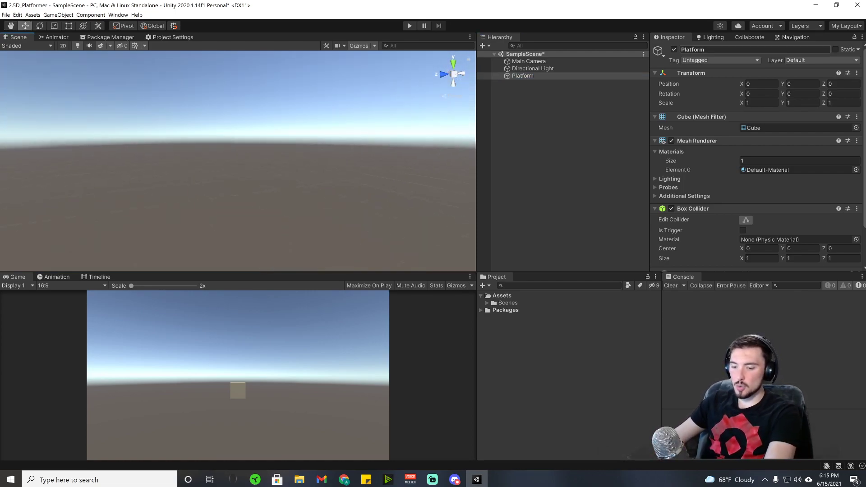
click(536, 109)
click(529, 76)
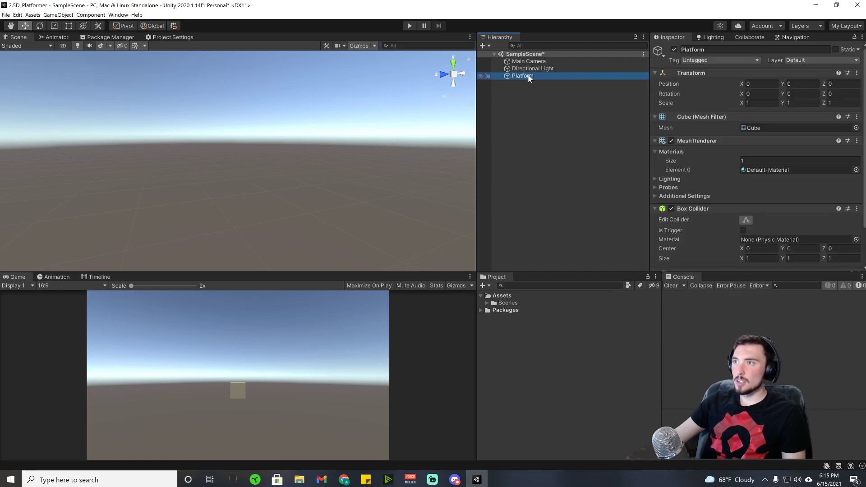
click(305, 169)
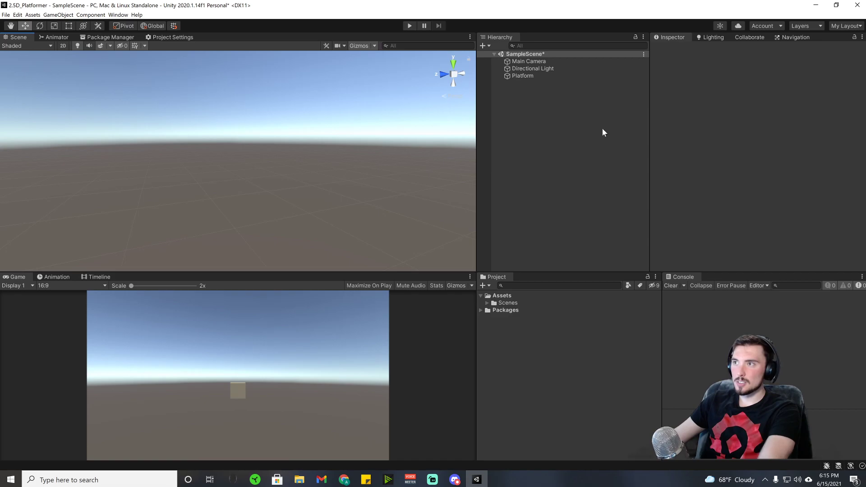
click(523, 75)
key(f)
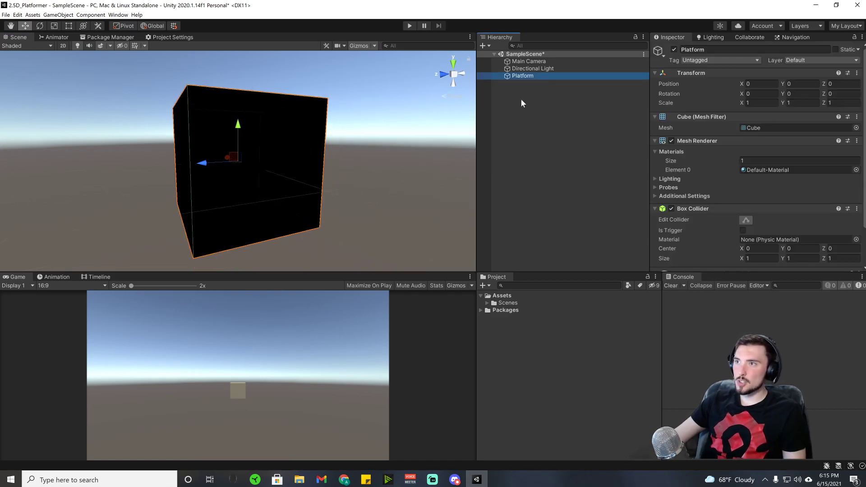
- Frame the Platform cube again after looking away, and switch the Scene view to 2D with the Rect tool active
click(385, 136)
right_drag(386, 137, 759, 161)
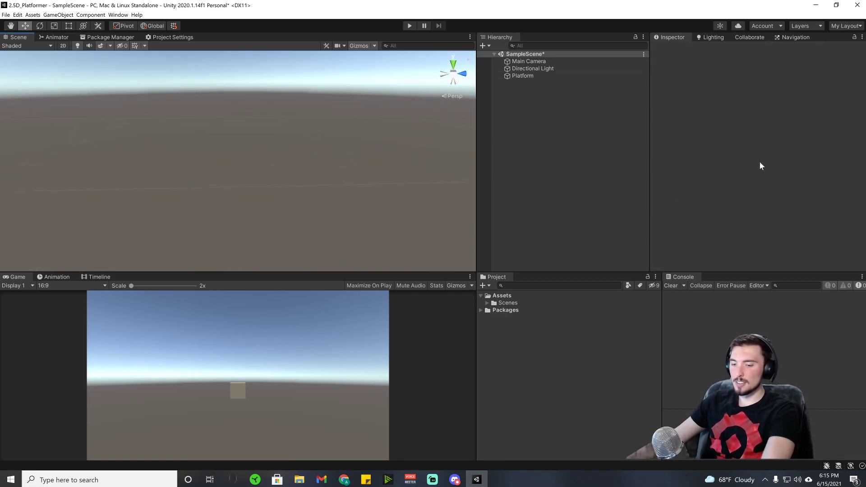
click(523, 75)
key(f)
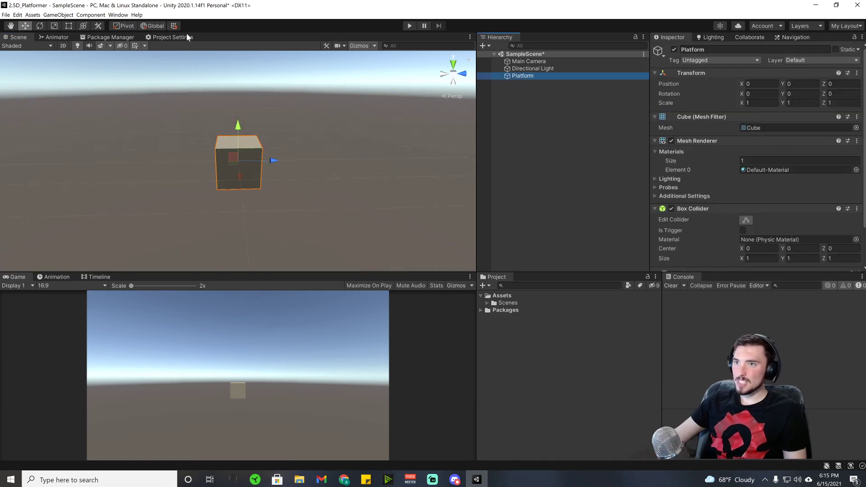
click(67, 46)
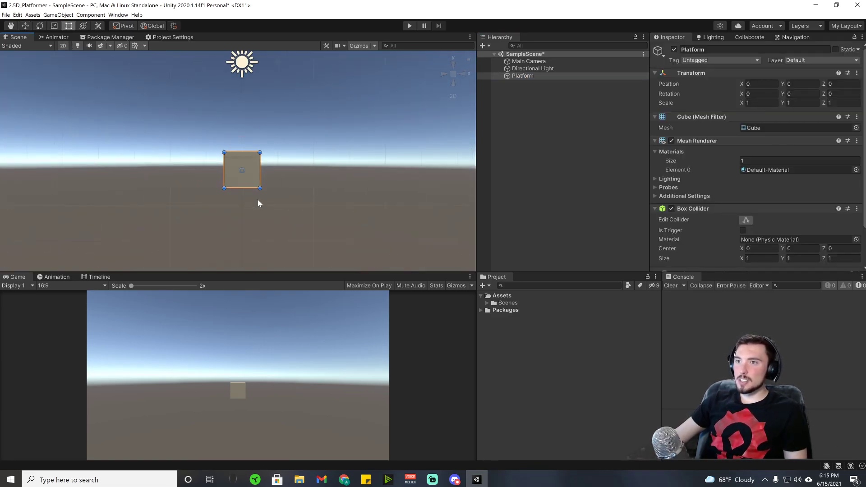
key(t)
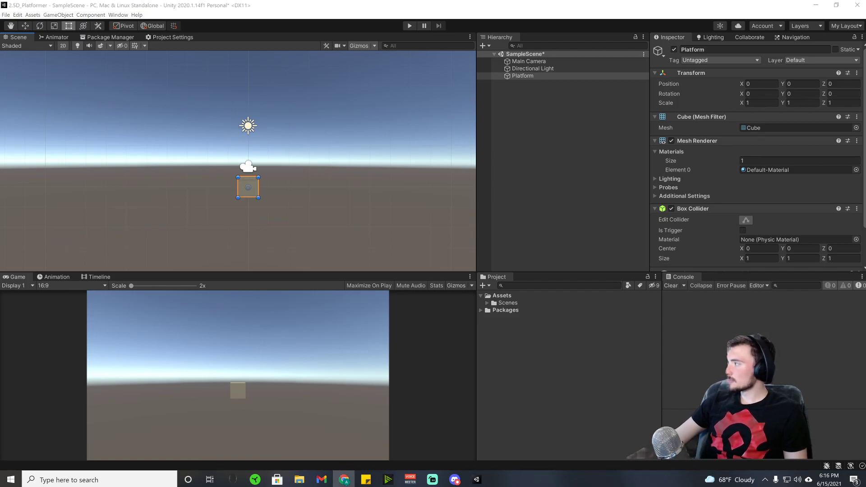
- Create a folder named Prefabs inside the Assets folder
click(504, 297)
right_click(506, 298)
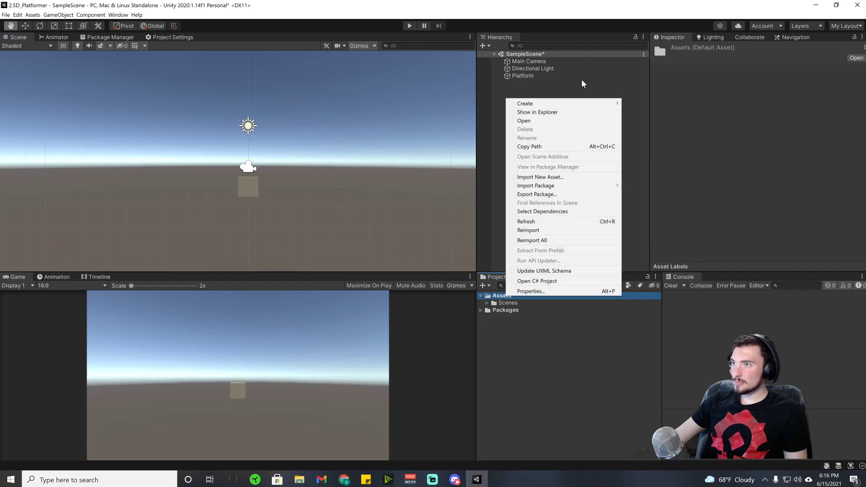
mouse_move(530, 105)
click(648, 104)
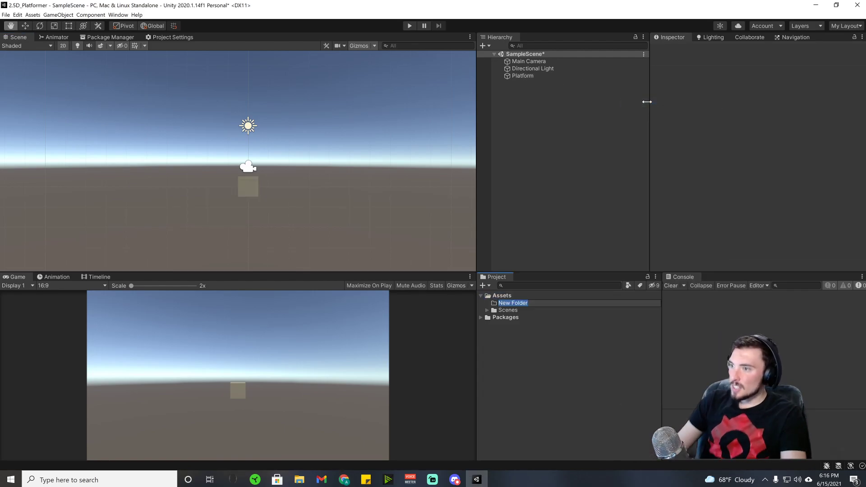
text(Prefabs)
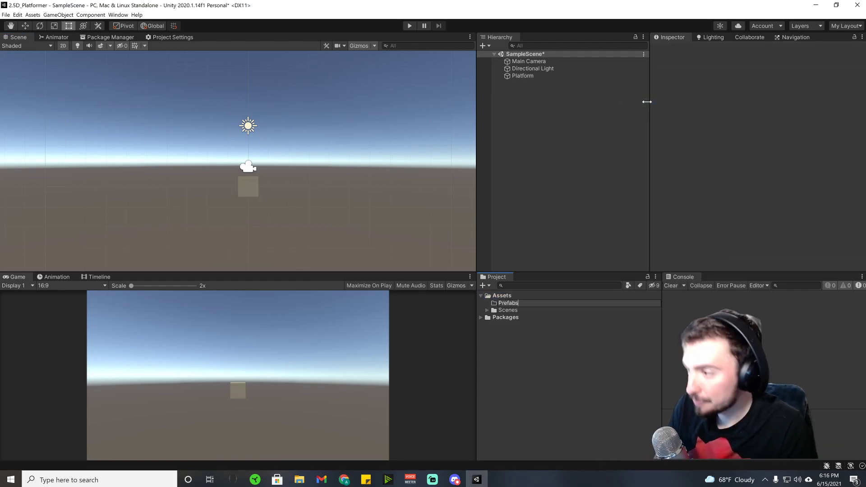
key(Return)
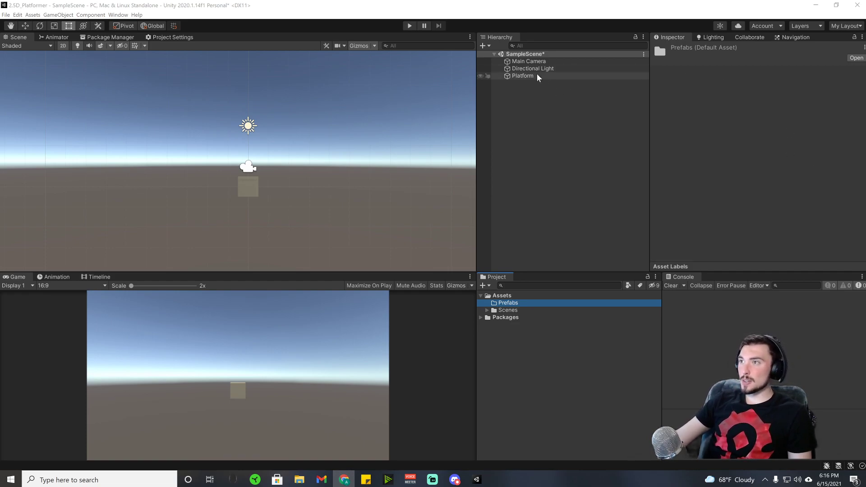
- Turn the Platform cube into a prefab asset stored in the Prefabs folder
click(523, 75)
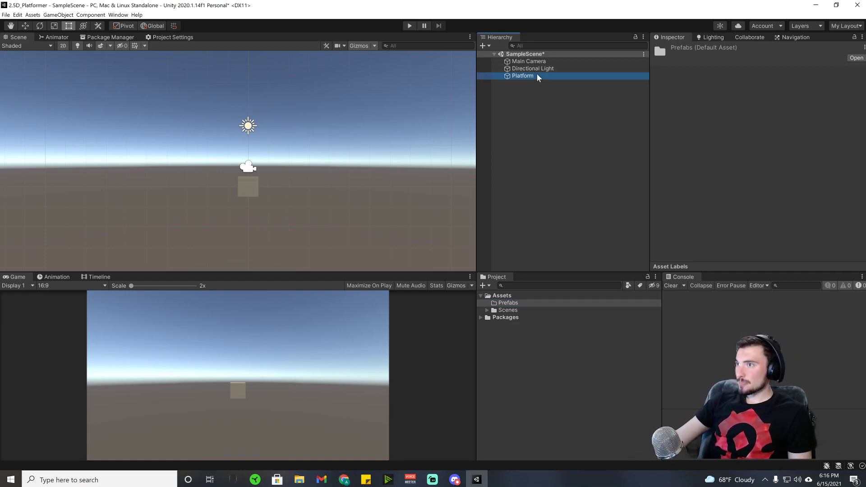
drag(537, 74, 530, 77)
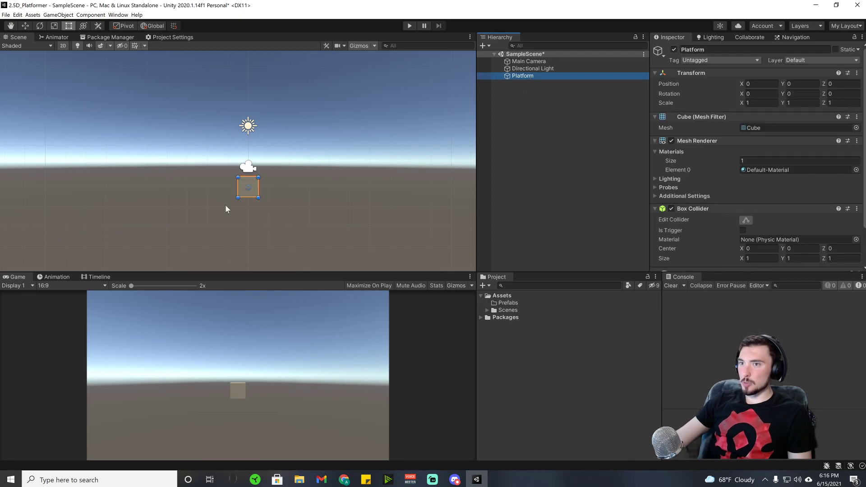
scroll(244, 191, up, 6)
middle_drag(328, 92, 303, 184)
middle_drag(316, 230, 332, 142)
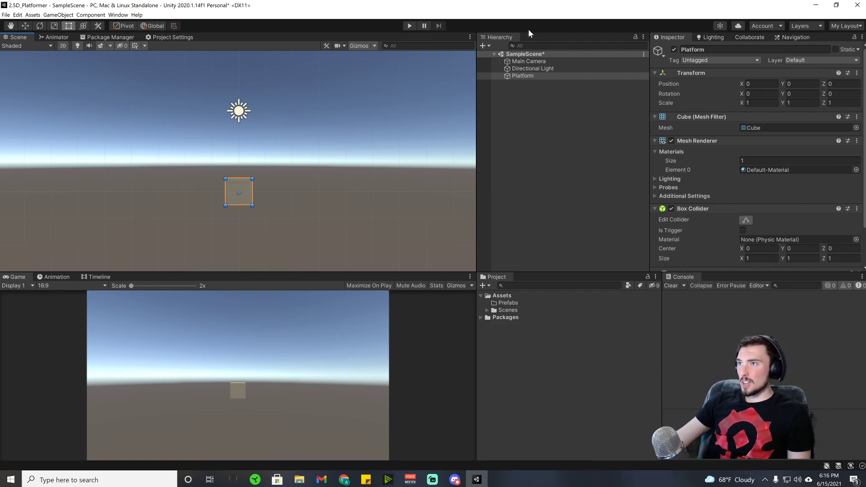
drag(528, 75, 507, 300)
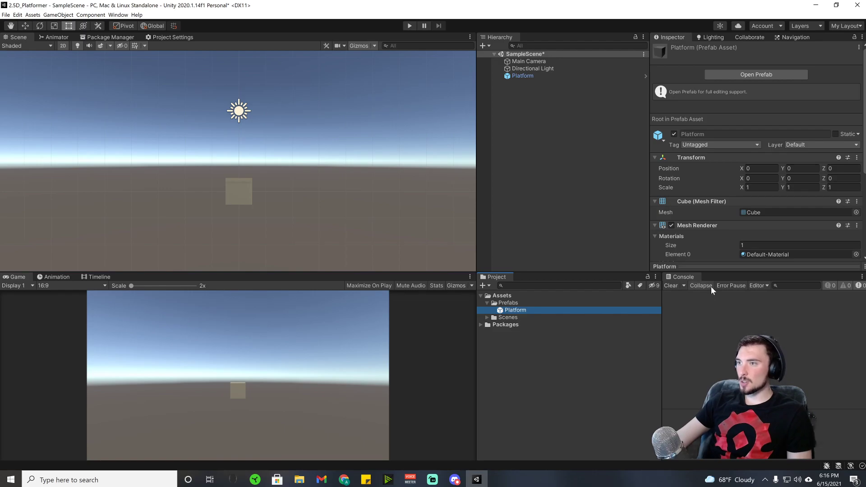
- Add two more instances of the Platform prefab to SampleScene
click(521, 76)
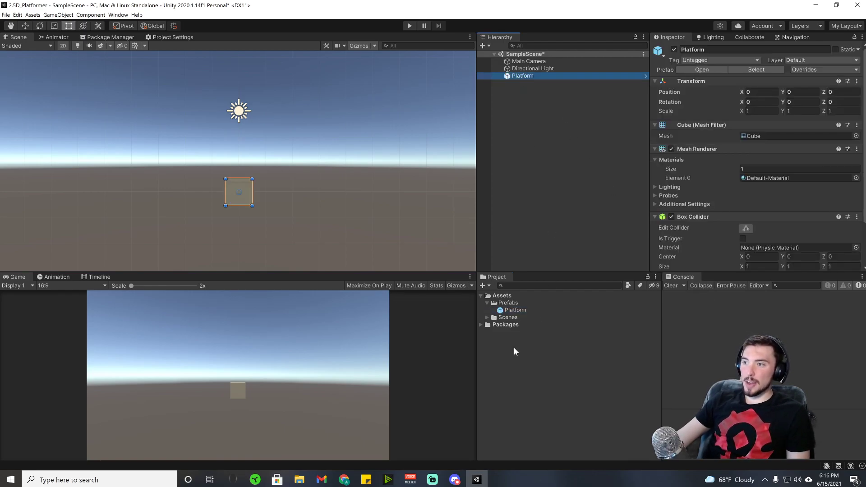
click(522, 310)
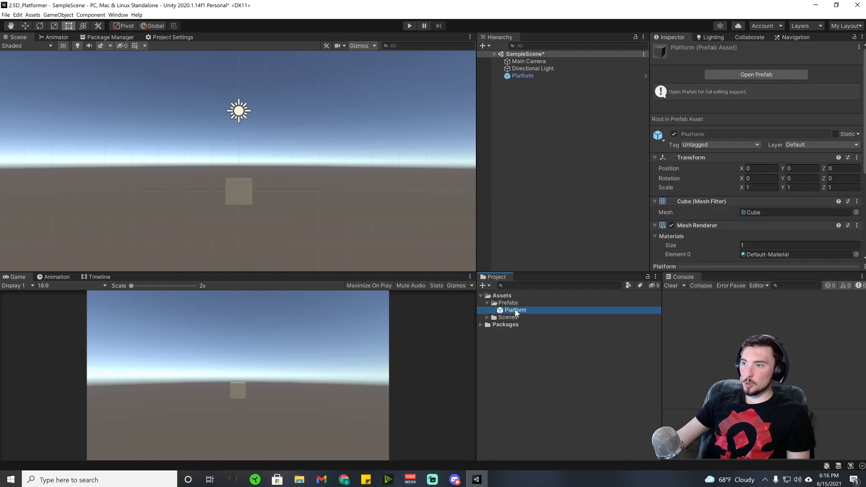
drag(517, 311, 531, 131)
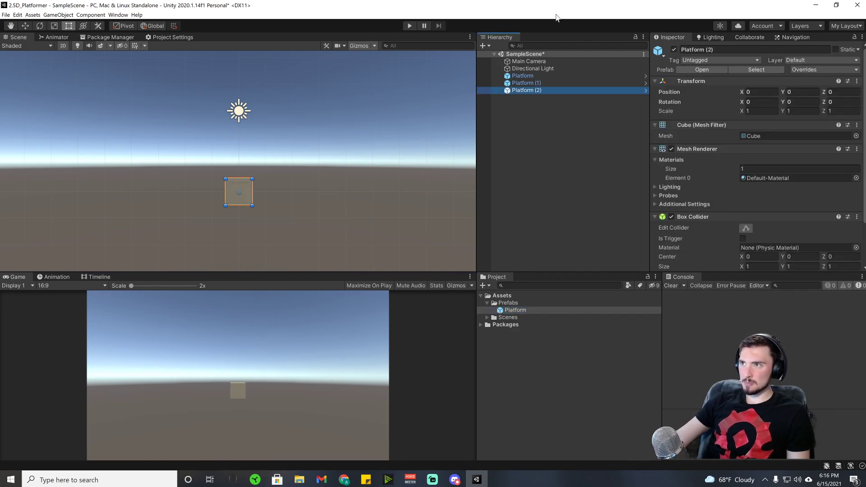
- Move Platform (2) to about X 4.57, Y 2.11 and Platform (1) to about X -9.54, Y 3
click(248, 193)
drag(248, 193, 370, 136)
click(546, 84)
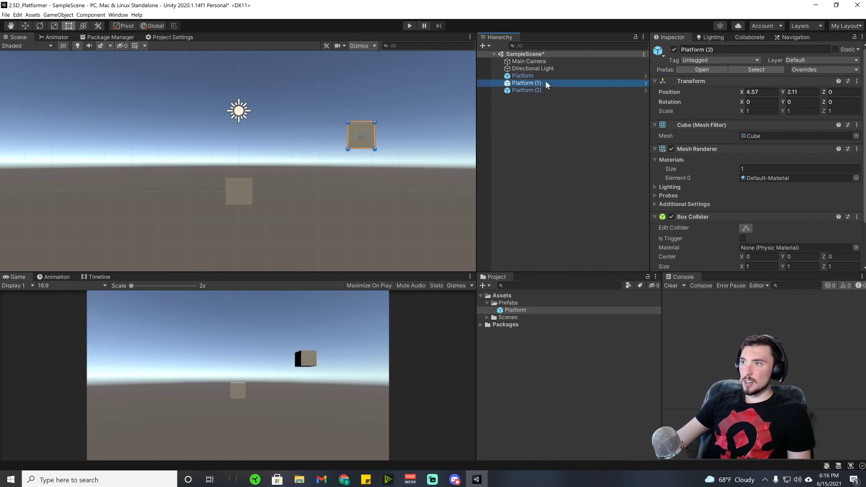
drag(224, 185, 1, 136)
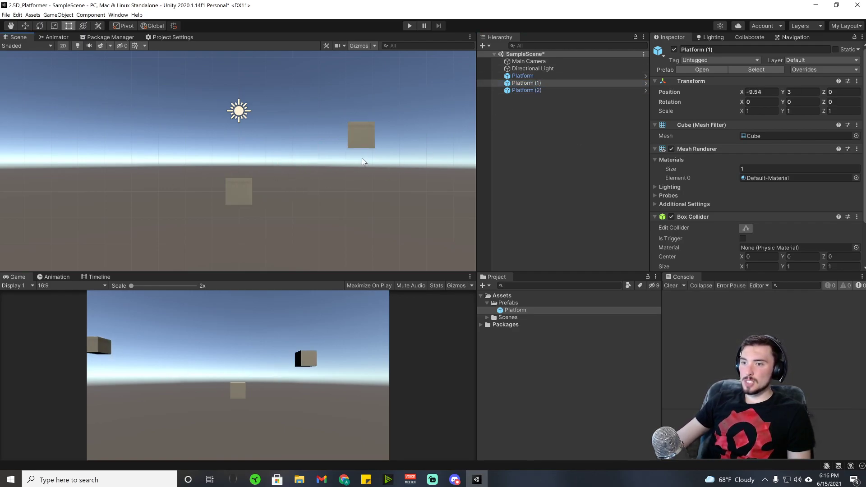
click(55, 286)
click(55, 286)
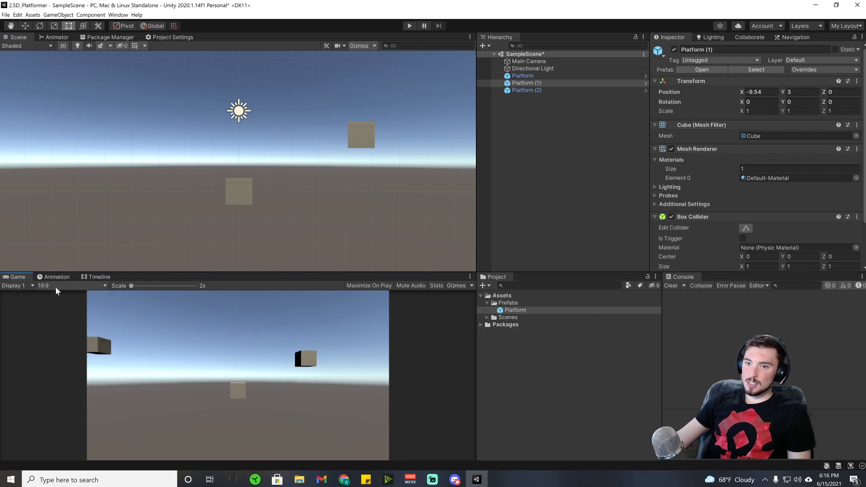
- Delete the extra instances Platform (1) and Platform (2) from SampleScene
click(537, 84)
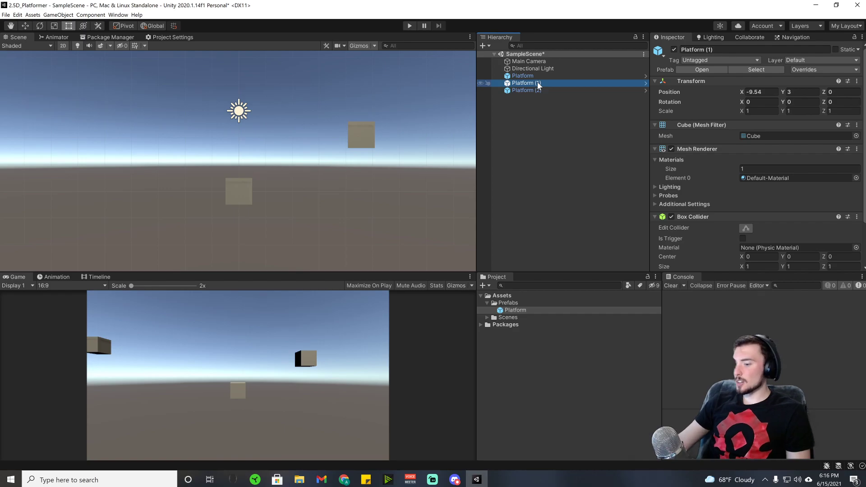
key(Delete)
click(537, 84)
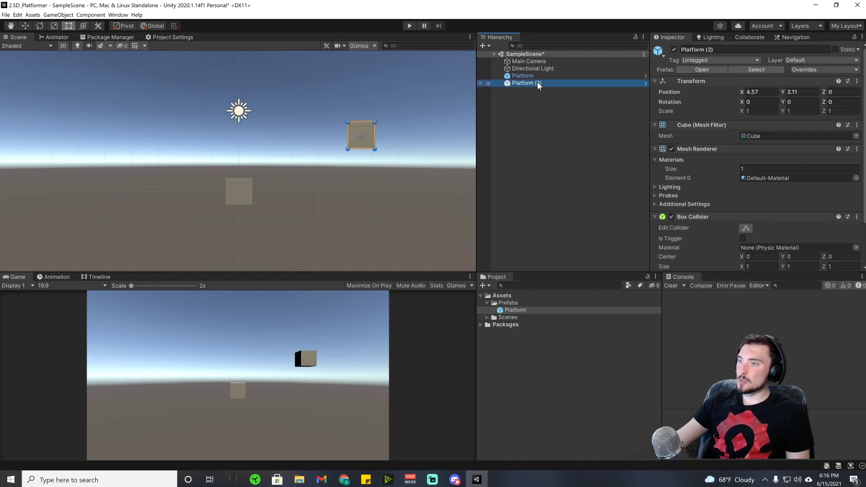
key(Delete)
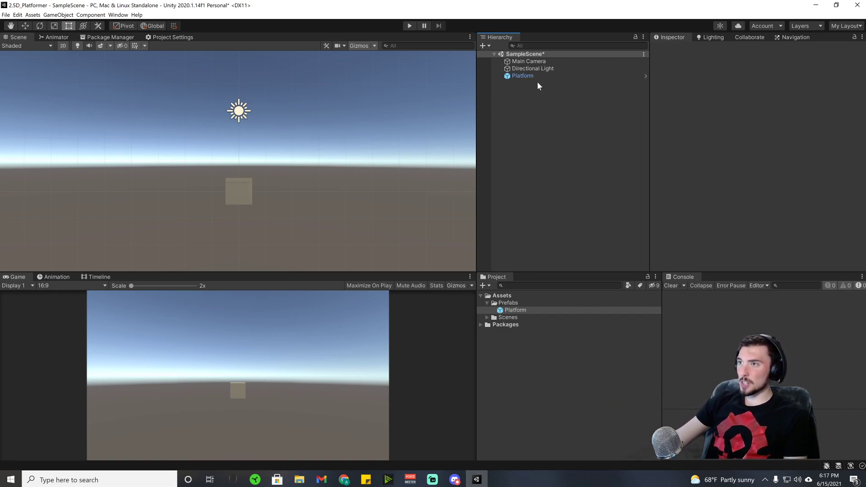
- Examine the kinds of objects that can be created in SampleScene, including empty, 3D, 2D, audio and UI objects
click(545, 77)
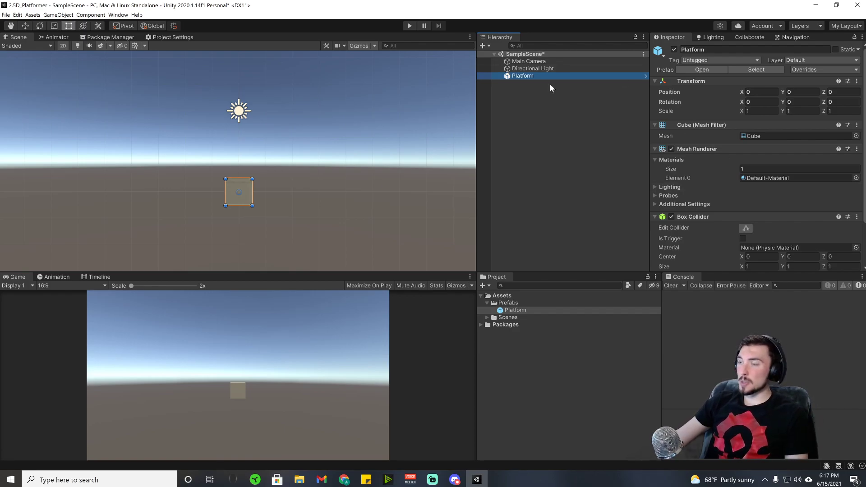
right_click(531, 142)
mouse_move(571, 240)
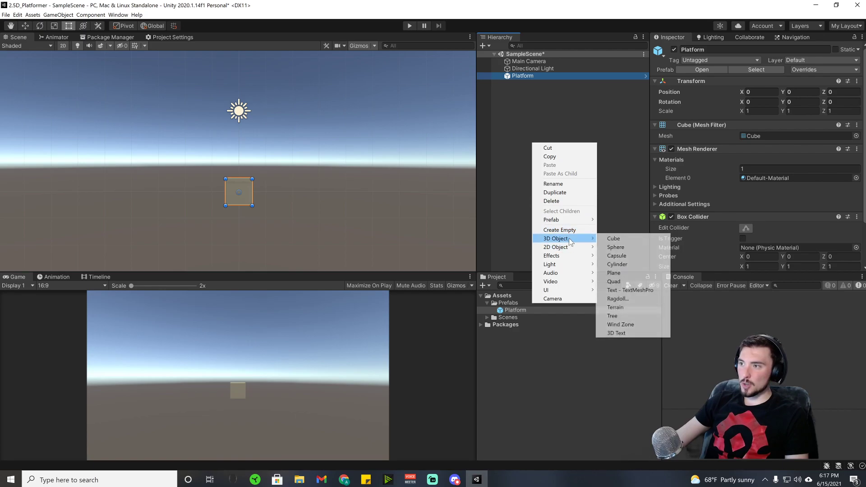
click(557, 102)
click(487, 45)
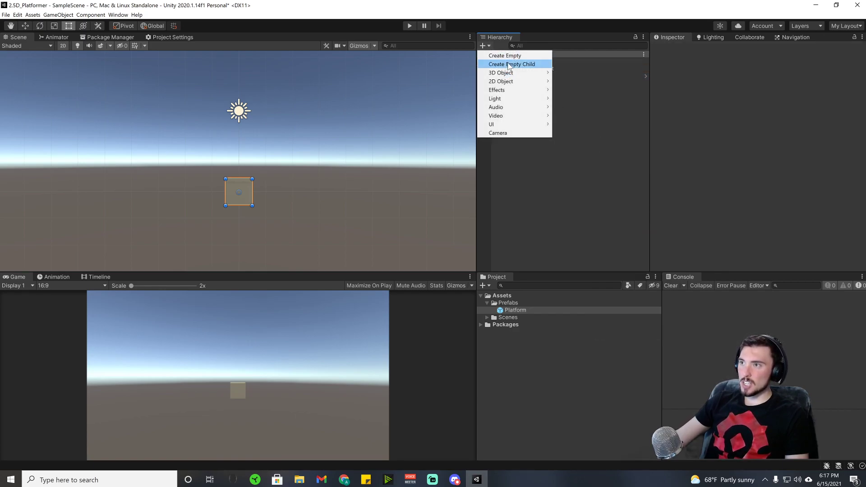
right_click(605, 164)
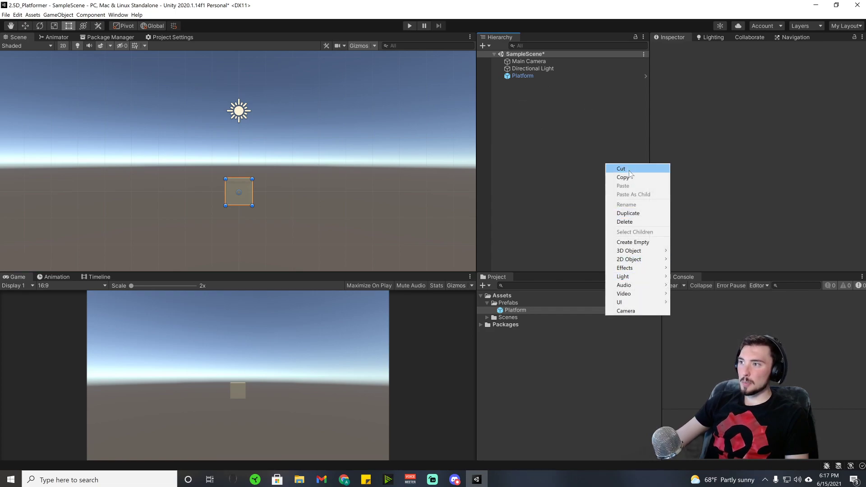
click(485, 45)
click(486, 46)
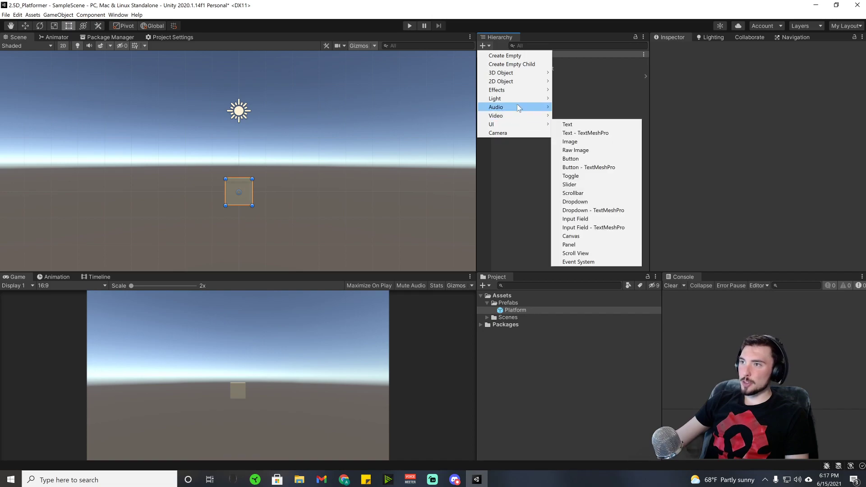
mouse_move(517, 102)
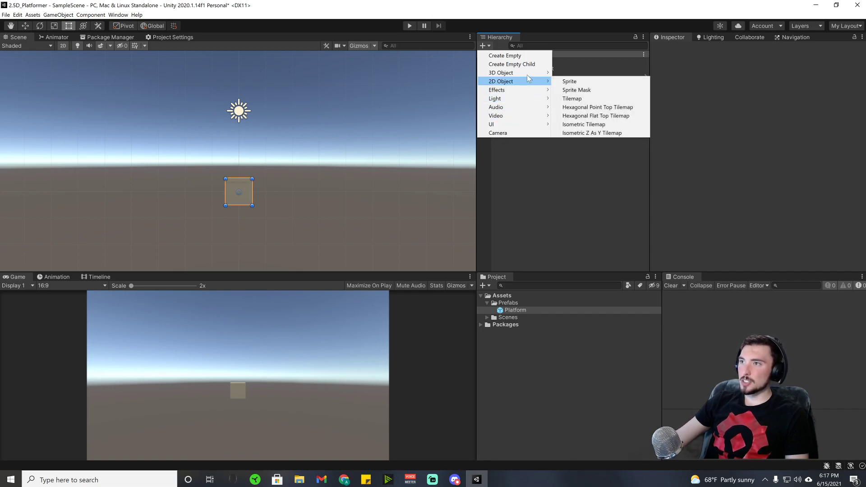
mouse_move(527, 75)
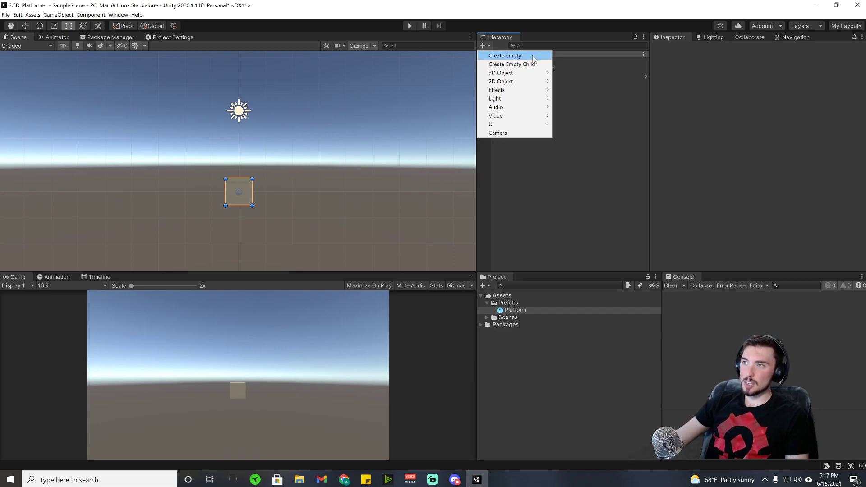
click(801, 155)
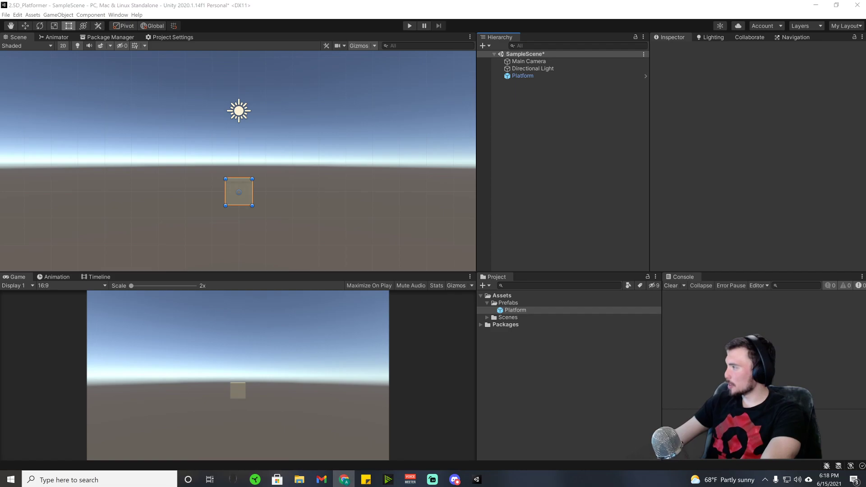
- Collapse the Platform's Mesh Filter, Mesh Renderer and Box Collider components
click(540, 75)
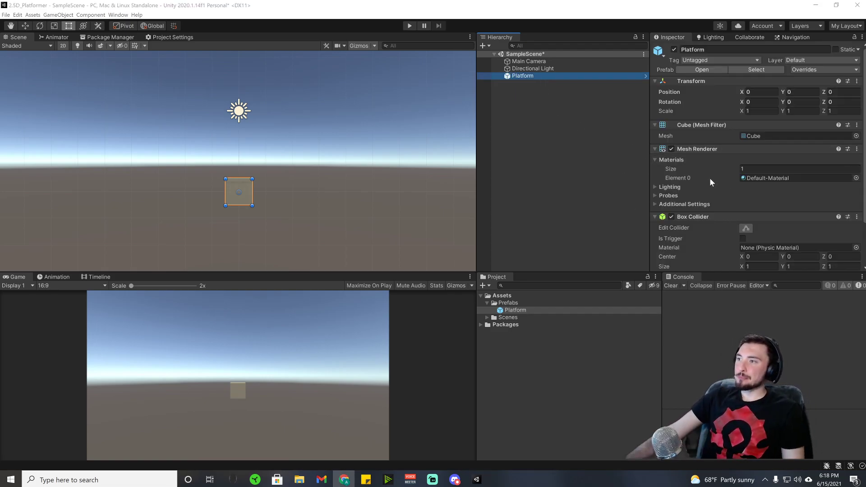
click(655, 125)
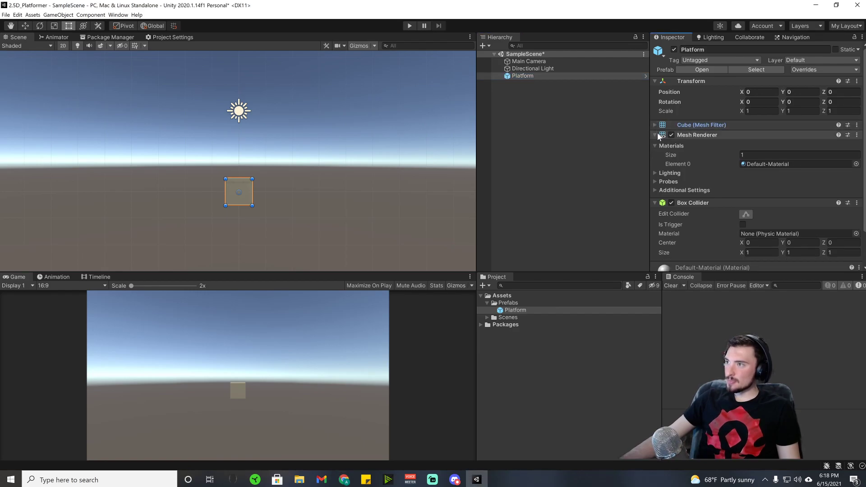
click(654, 134)
click(654, 145)
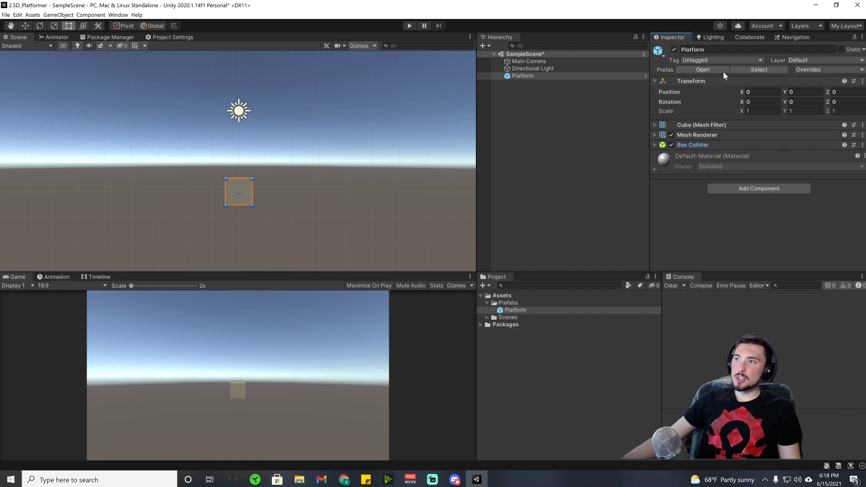
- Collapse the Directional Light's Light component and the Main Camera's Camera component
click(553, 68)
click(654, 117)
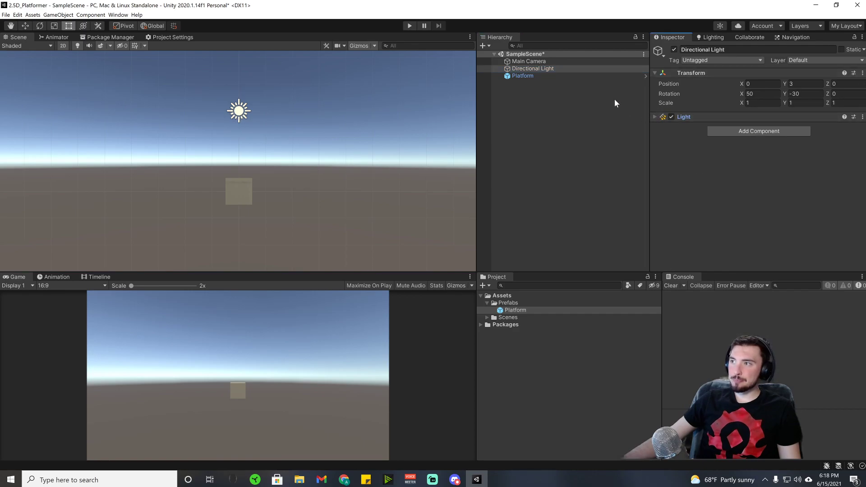
click(527, 62)
click(655, 117)
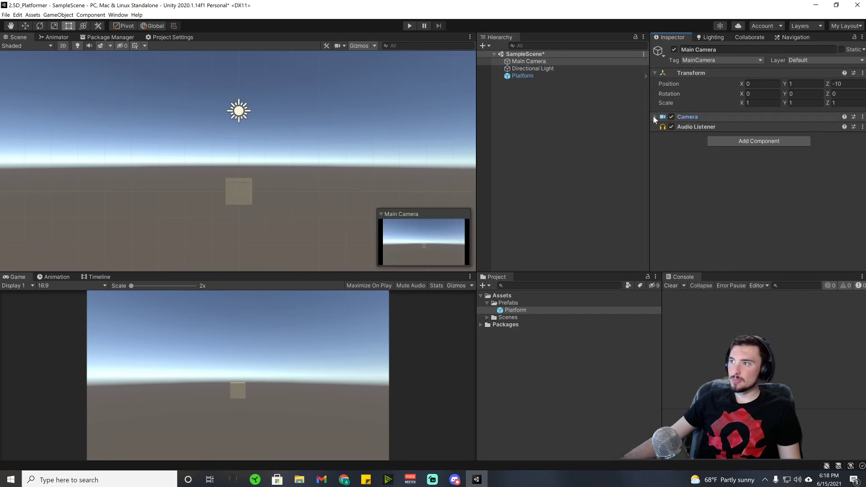
click(532, 70)
click(527, 76)
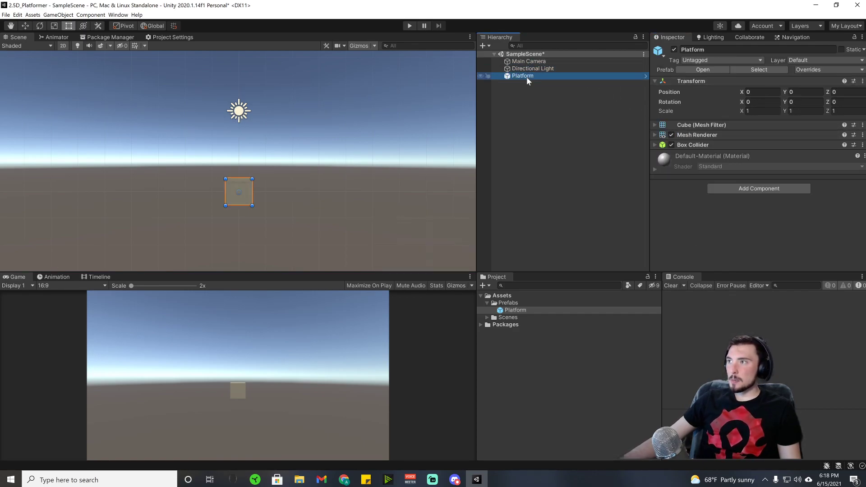
- Create a 2D Sprite object in SampleScene and delete it
right_click(503, 117)
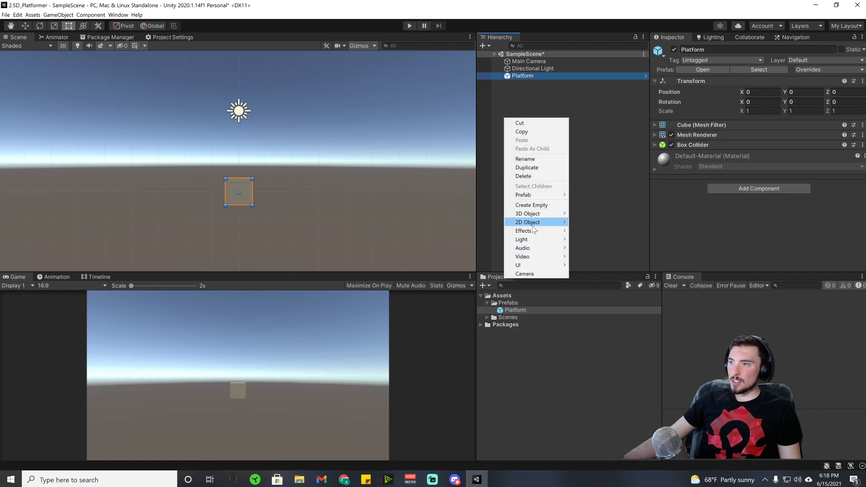
mouse_move(535, 223)
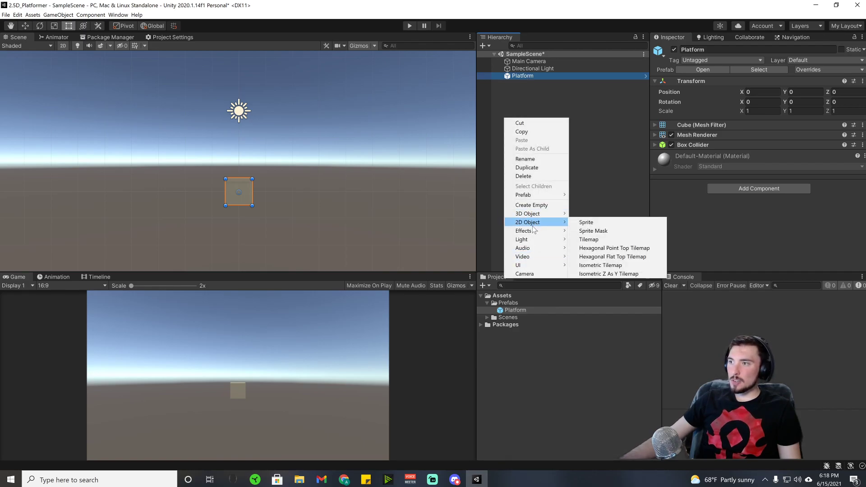
click(590, 224)
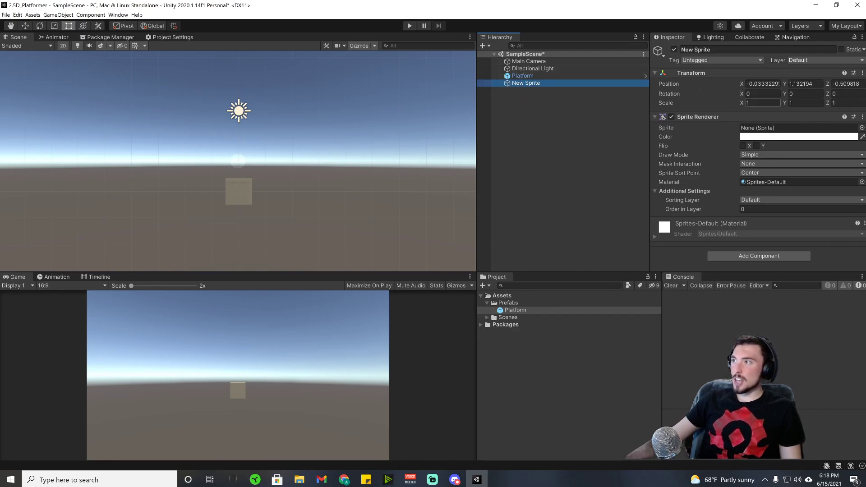
right_click(516, 83)
click(535, 142)
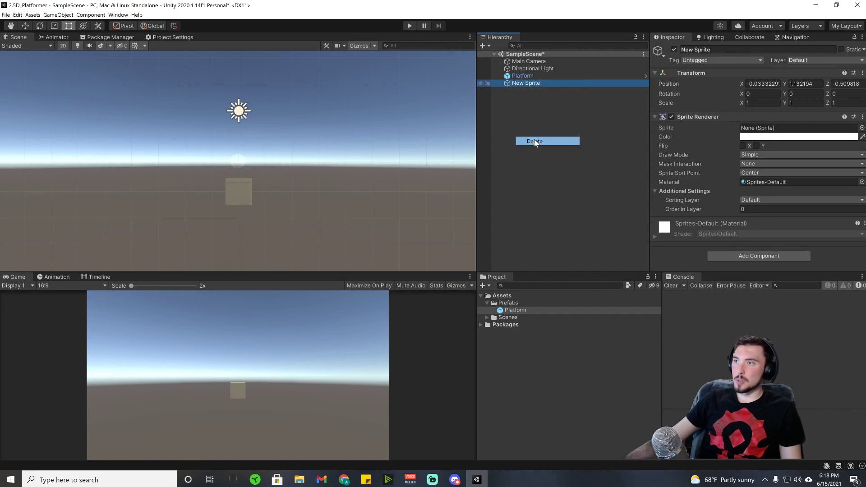
- Select the Platform and switch the Scene view from 2D to 3D
click(535, 75)
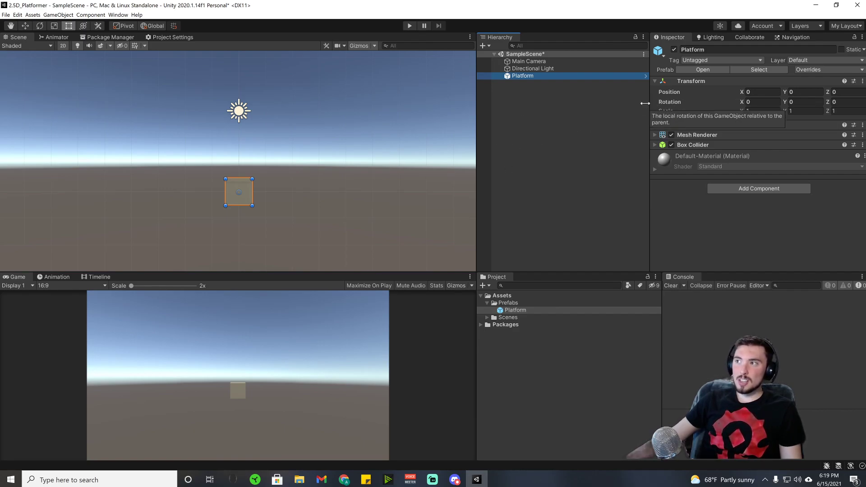
click(63, 45)
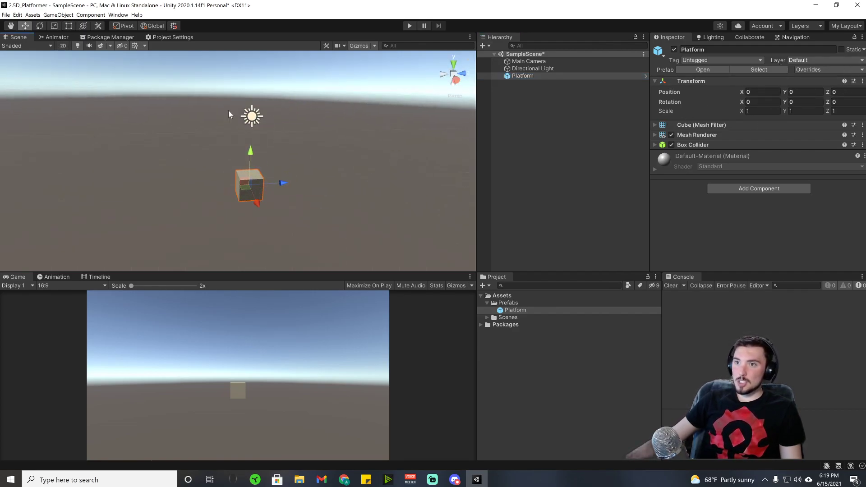
- Try rotating the Platform about -27.88 on X, about 63.28 on Y, and around Z, undoing each rotation
click(742, 103)
drag(742, 103, 315, 166)
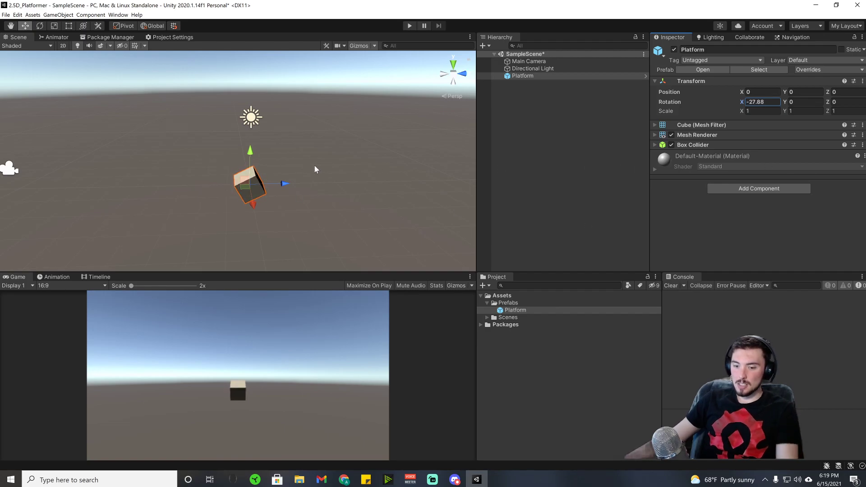
key(ctrl+z)
drag(785, 102, 858, 220)
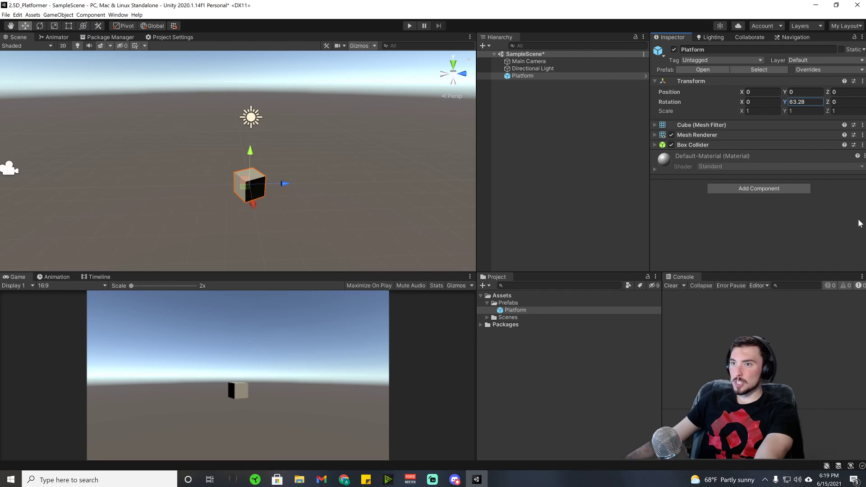
key(ctrl+z)
drag(828, 102, 697, 293)
key(ctrl+z)
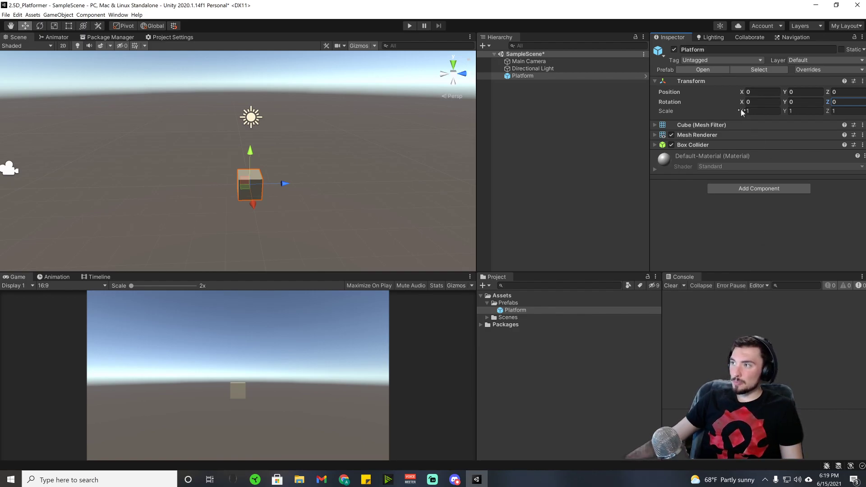
- Scale the Platform to about X 1.13, Y 8.16 and Z 6.29
mouse_move(741, 111)
mouse_down()
mouse_move(843, 132)
mouse_move(742, 120)
mouse_up()
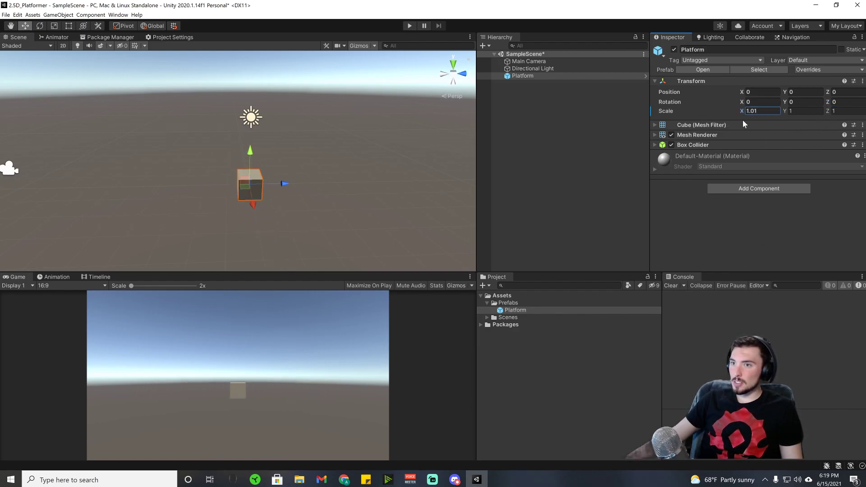
click(787, 112)
text(8.16)
key(Return)
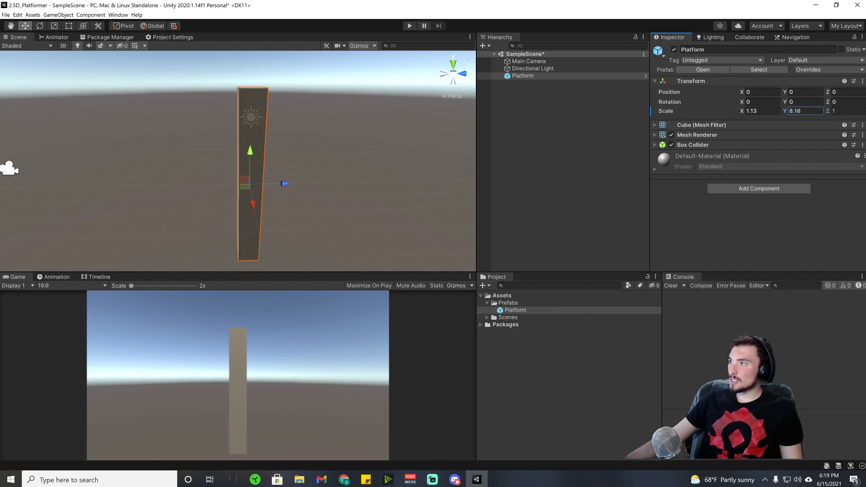
drag(827, 112, 59, 134)
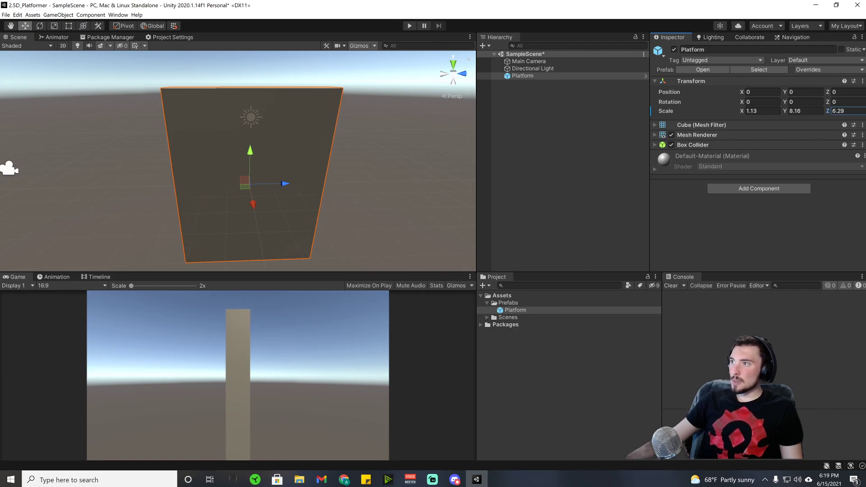
- Move the Platform to about X -6.03 and reset its Transform
drag(742, 92, 281, 148)
right_drag(244, 201, 405, 319)
right_drag(272, 188, 592, 219)
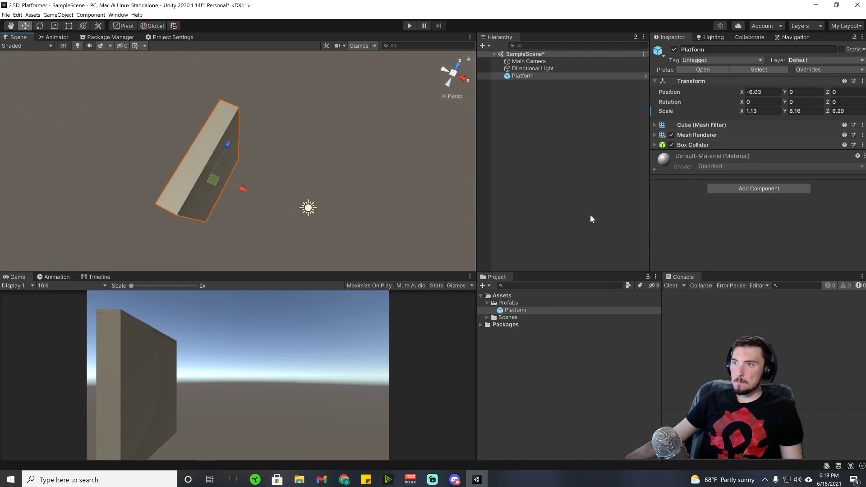
click(862, 81)
click(795, 92)
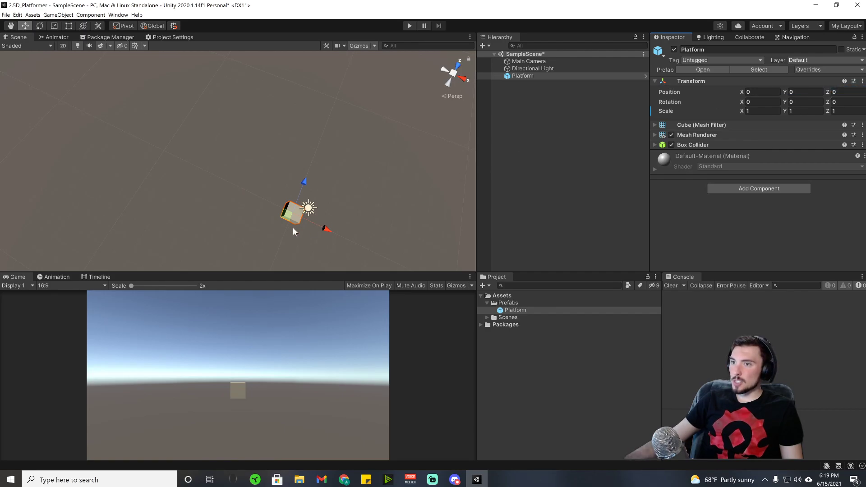
- Frame the Platform cube in the Scene view and inspect it from several angles
scroll(293, 228, up, 3)
right_drag(293, 229, 346, 135)
middle_drag(345, 135, 270, 90)
key(w)
key(f)
right_drag(296, 128, 328, 164)
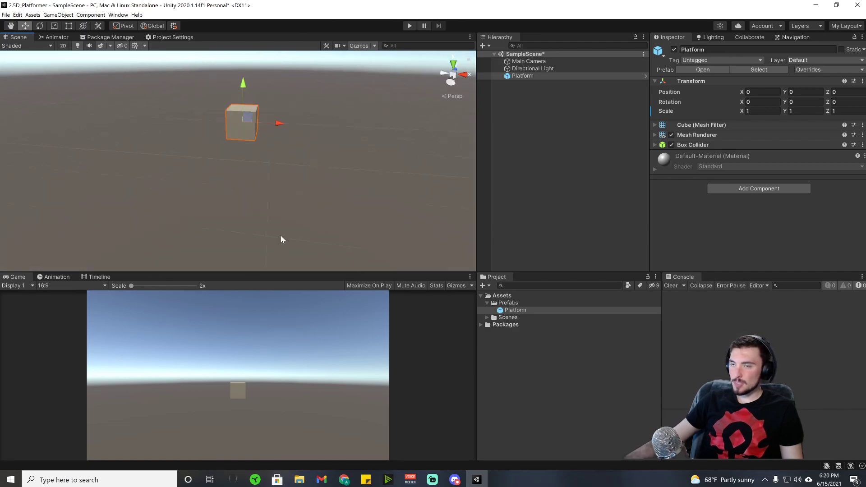
right_drag(284, 184, 457, 156)
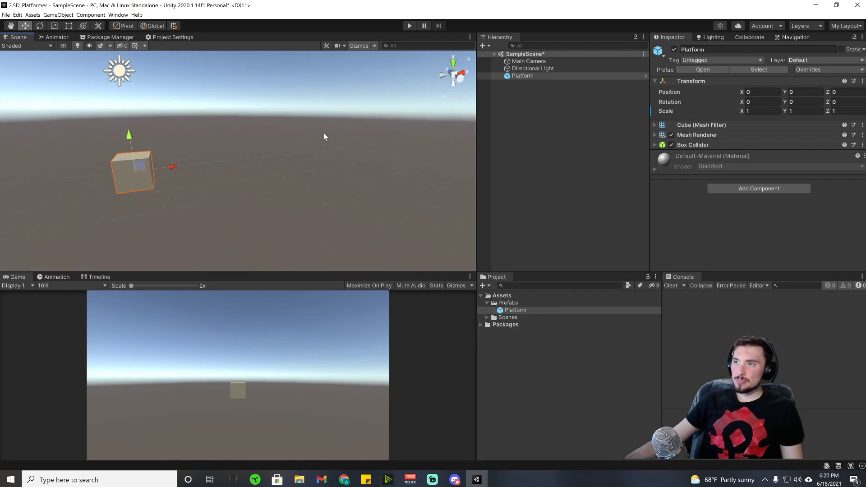
middle_drag(323, 137, 357, 174)
right_drag(358, 174, 321, 190)
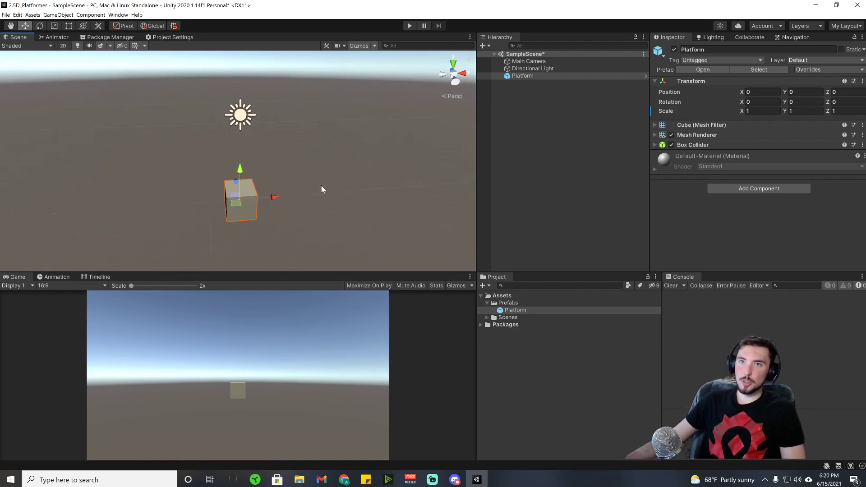
- Review the Scene lighting settings, including the mixed lighting and lightmapping options, and open the Environment lighting settings
click(712, 37)
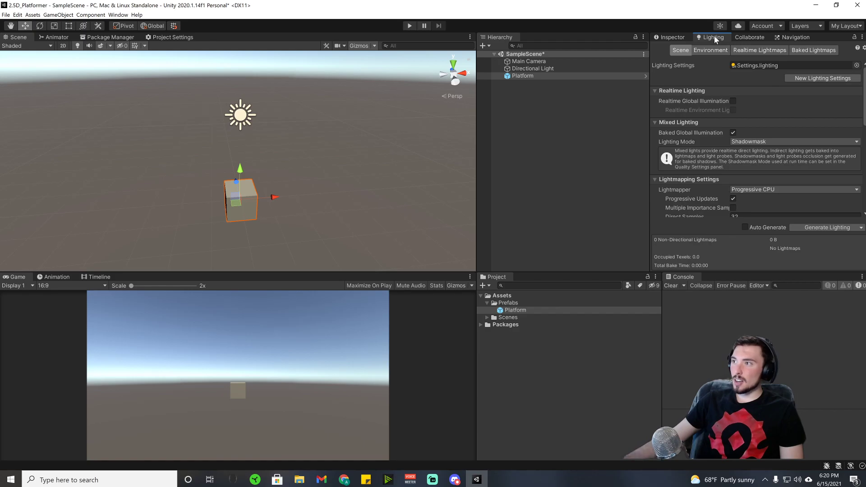
scroll(715, 129, down, 2)
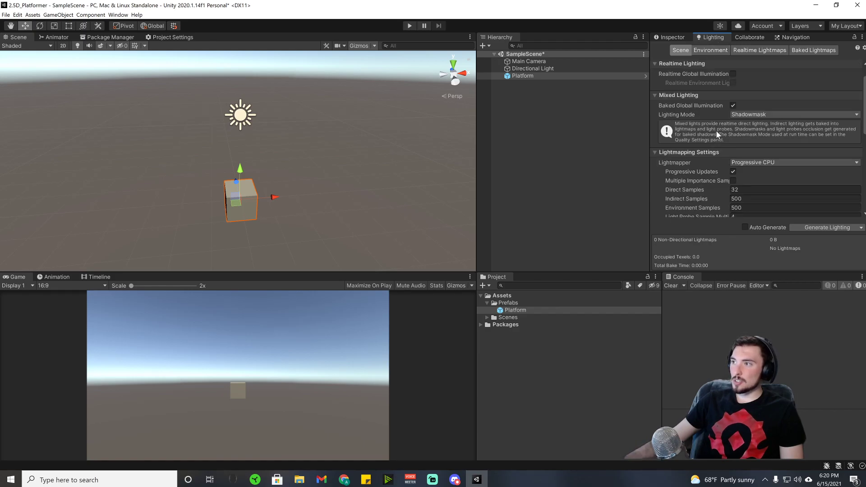
scroll(717, 154, up, 2)
click(708, 51)
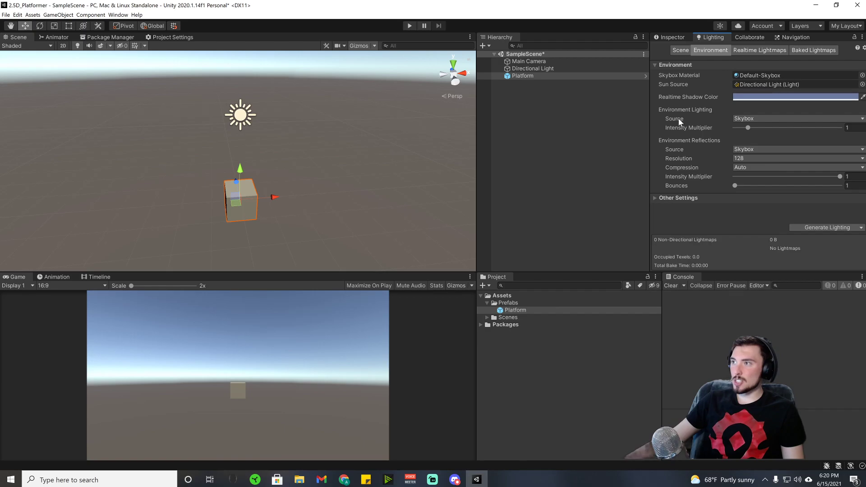
- Try Color as the environment lighting source and set it back to Skybox
click(750, 118)
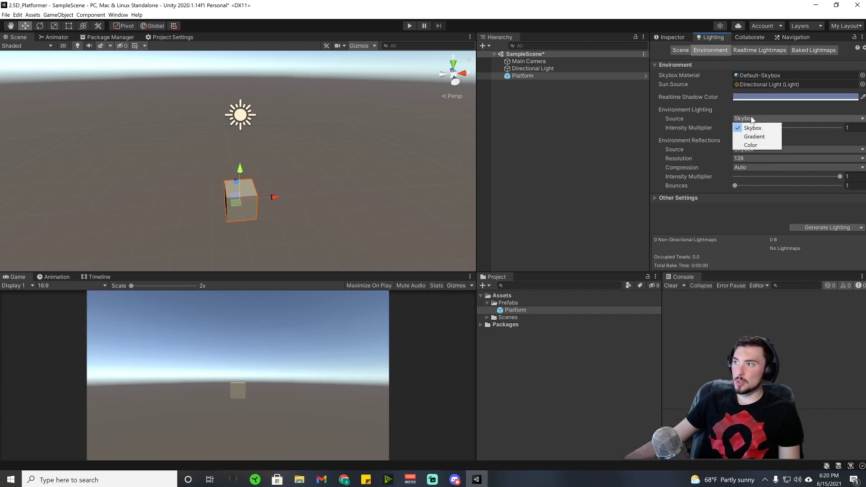
click(744, 146)
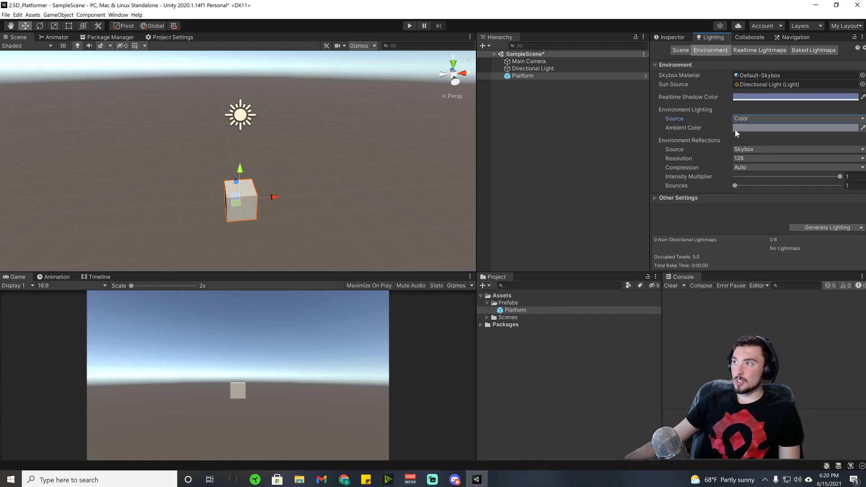
click(766, 118)
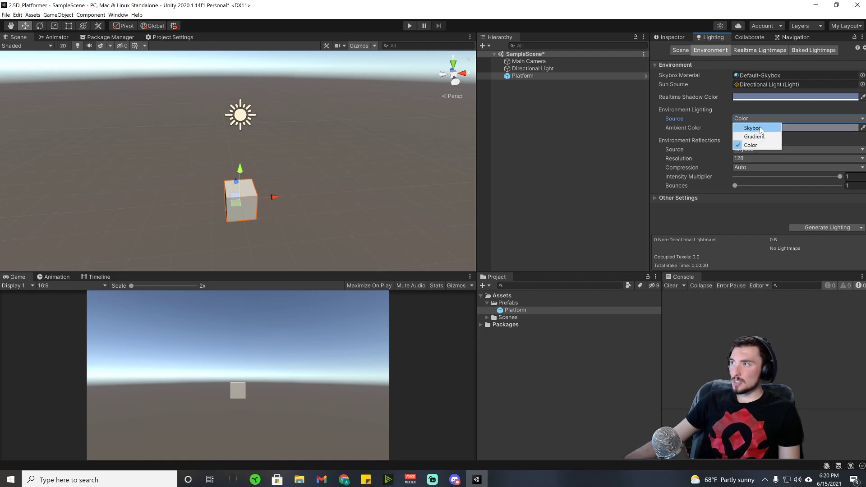
click(761, 129)
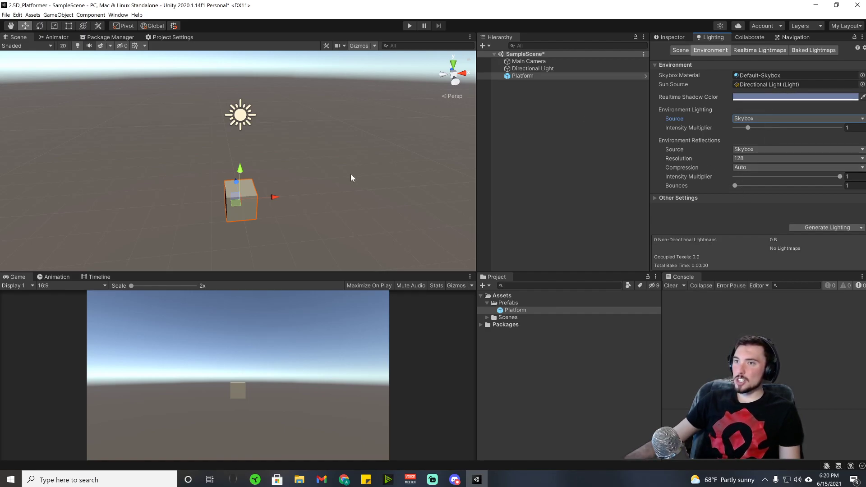
- Examine the Skybox-lit Platform cube from different angles and return to its Inspector properties
alt+drag(353, 177, 175, 134)
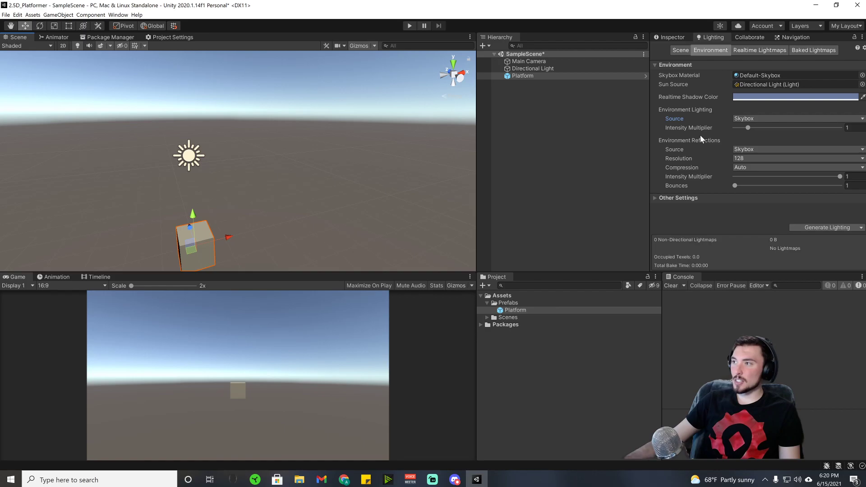
click(682, 51)
click(676, 37)
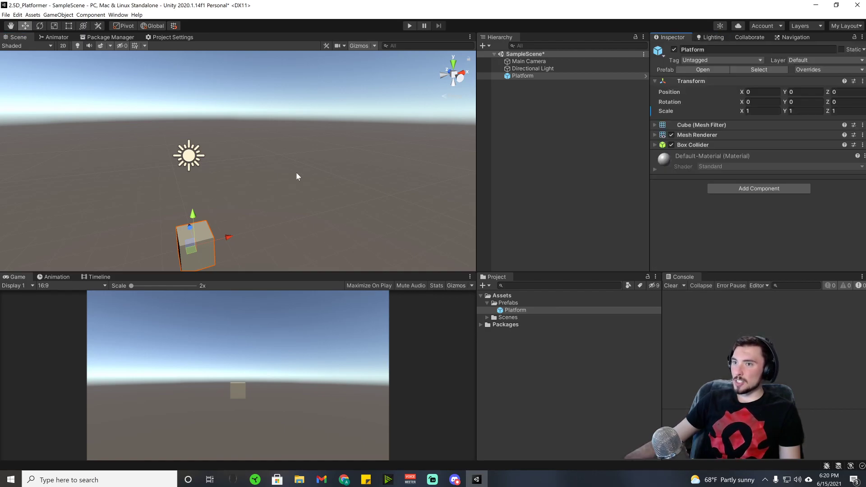
right_drag(320, 144, 267, 177)
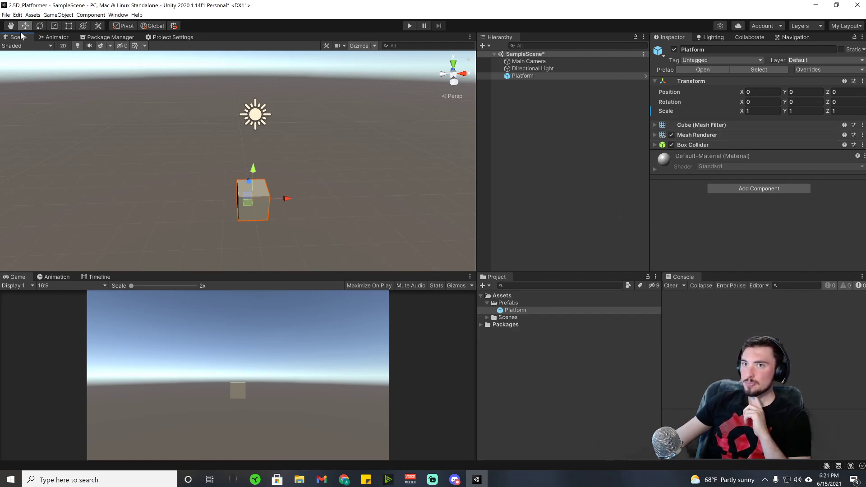
- Switch the Scene view to 2D with the Rect tool and set the Platform's X scale to 5
click(63, 46)
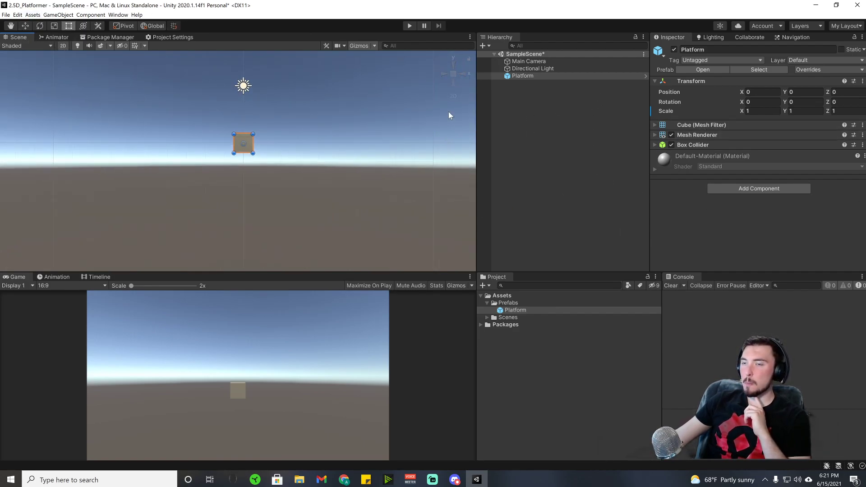
key(t)
click(762, 111)
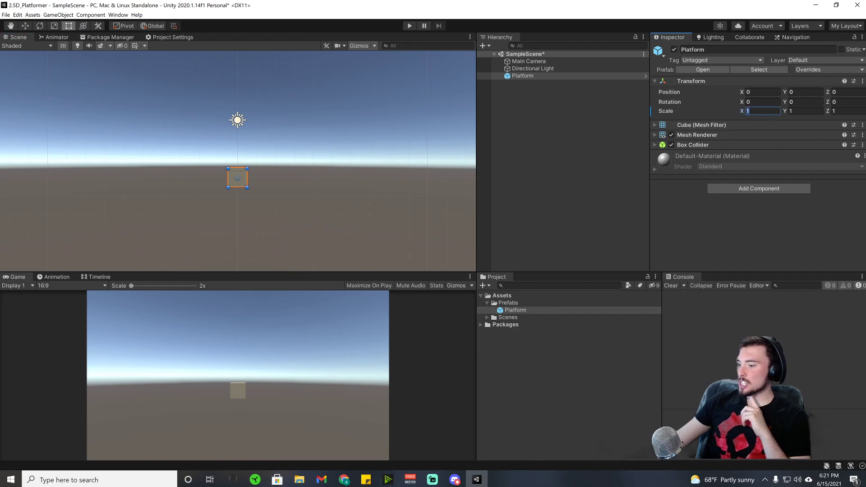
text(5)
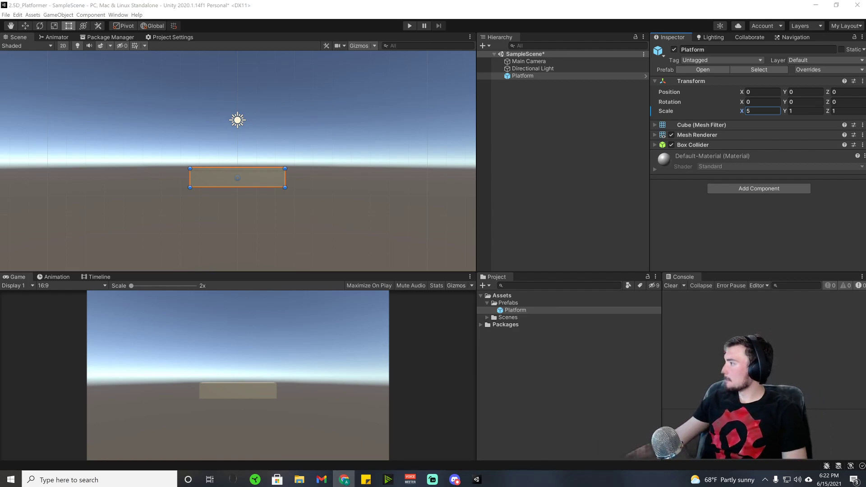
- Try duplicating the widened Platform and renaming the copy as Platform, and undo these changes
click(541, 76)
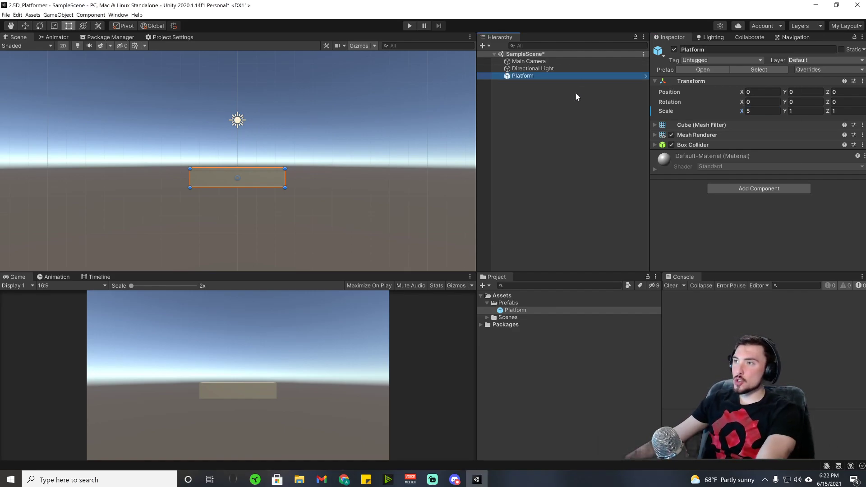
key(ctrl+d)
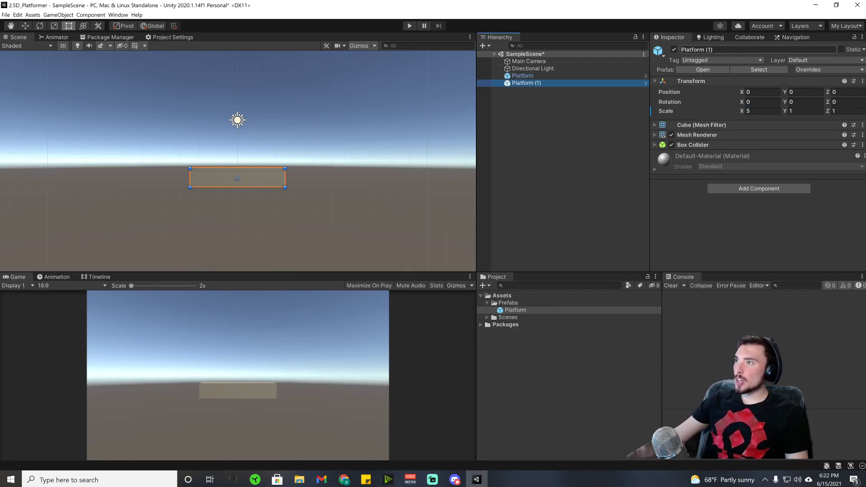
click(770, 51)
key(BackSpace)
key(BackSpace)
key(BackSpace)
key(BackSpace)
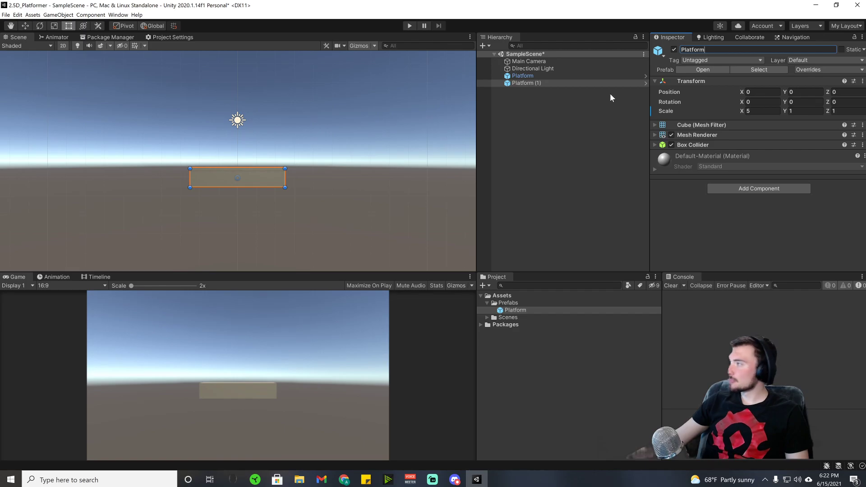
key(ctrl+z)
key(ctrl+z)
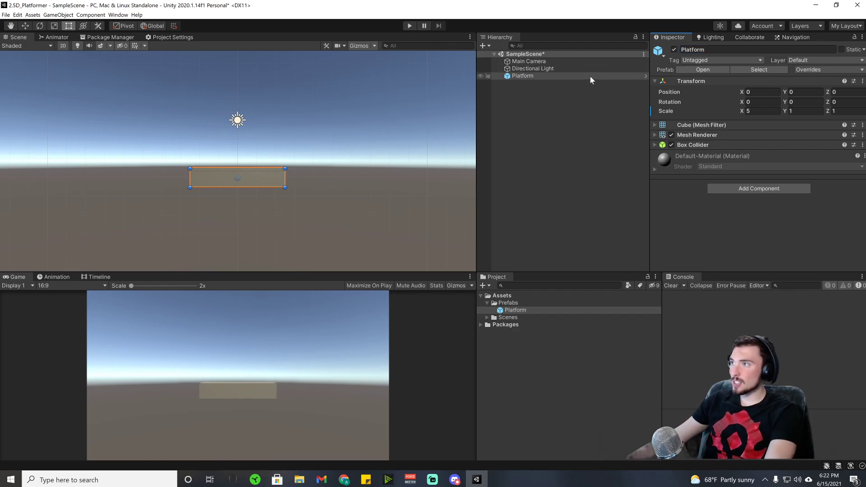
- Duplicate the Platform repeatedly in the Hierarchy to produce a series of numbered copies
click(530, 77)
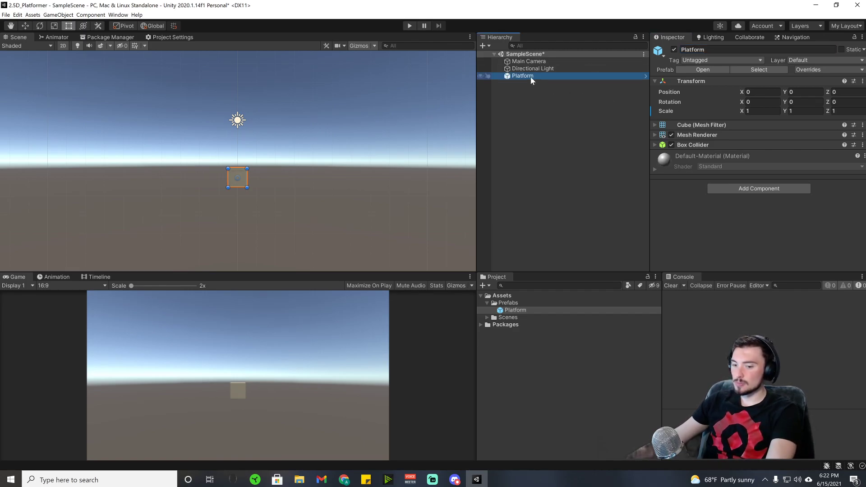
key(ctrl+d)
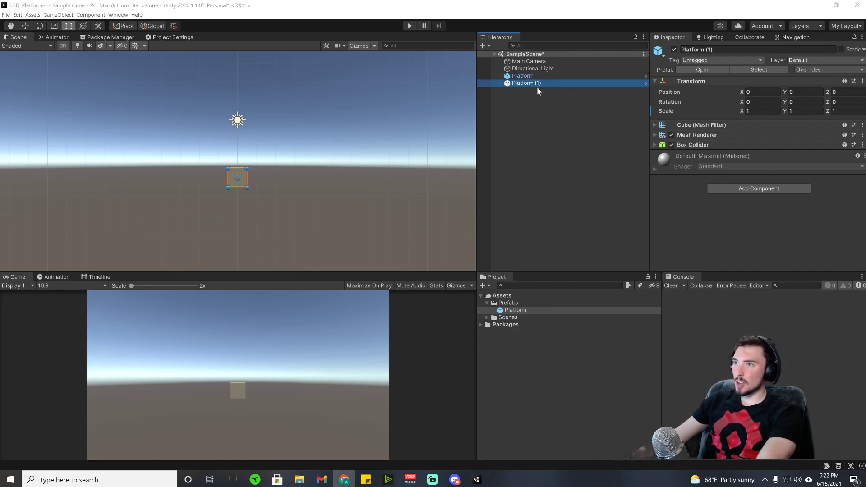
click(529, 84)
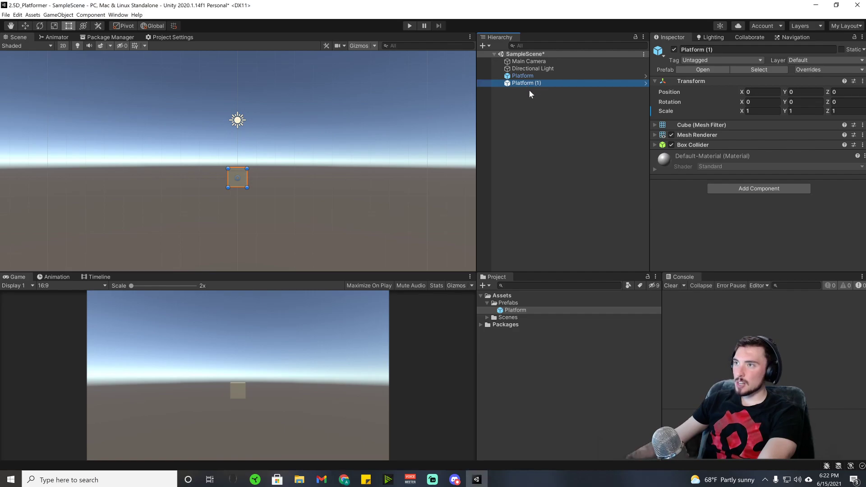
key(ctrl+d)
click(525, 74)
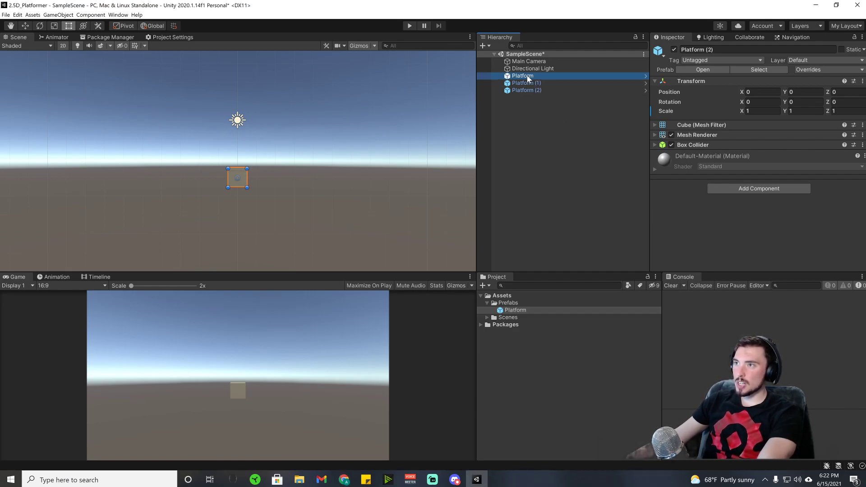
key(ctrl+d)
key(ctrl+d)
key(ctrl+d)
key(ctrl+d)
key(ctrl+d)
key(ctrl+d)
key(ctrl+d)
key(ctrl+d)
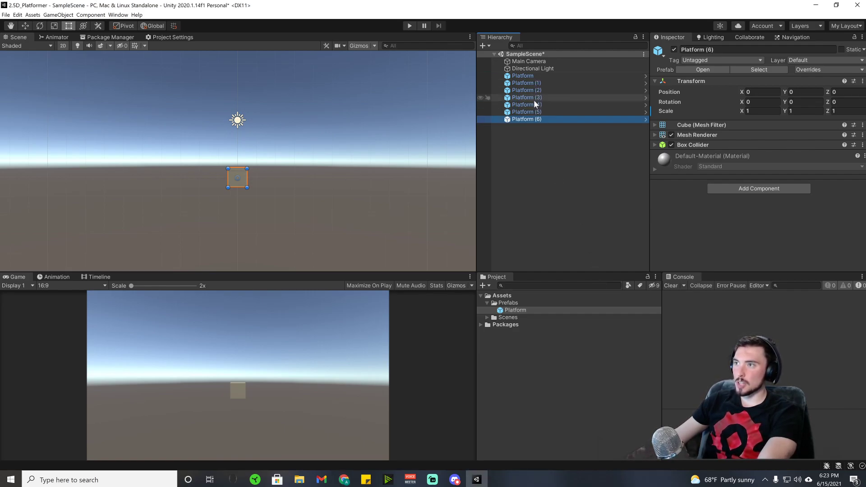
- Undo all the Platform duplications so that only the original Platform is left in the scene
key(ctrl+z)
key(ctrl+z)
key(ctrl+z)
key(ctrl+z)
key(ctrl+z)
key(ctrl+z)
key(ctrl+z)
key(ctrl+z)
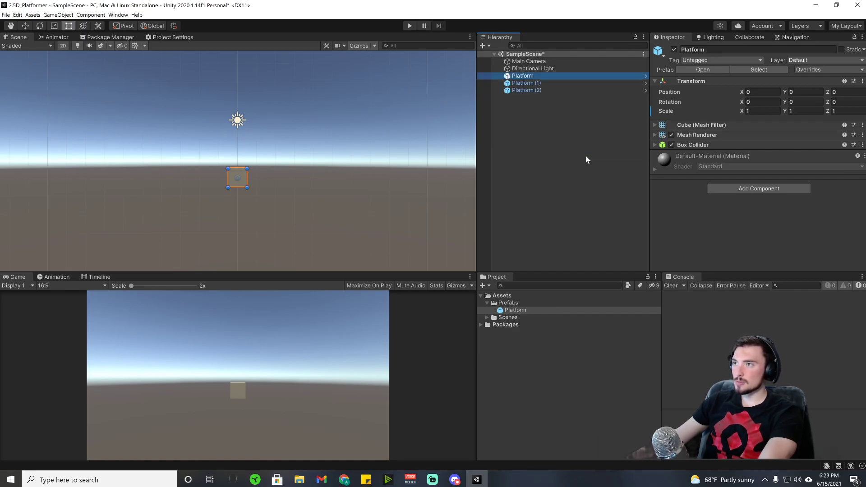
click(535, 91)
key(ctrl+z)
key(ctrl+z)
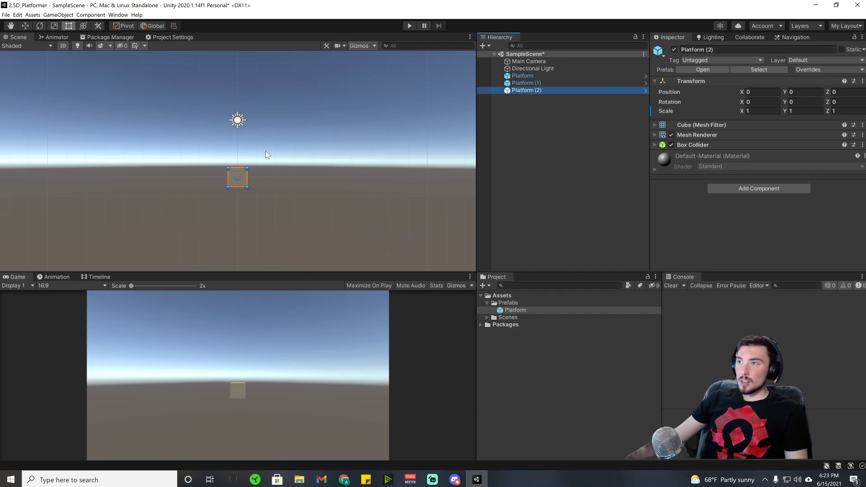
key(ctrl+z)
key(ctrl+z)
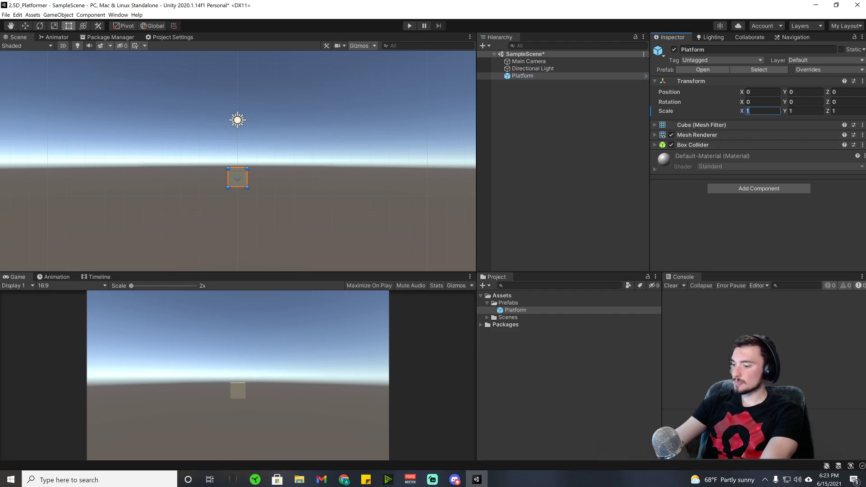
- Set the Platform's X scale to 5 and apply all overrides to the Platform prefab
text(5)
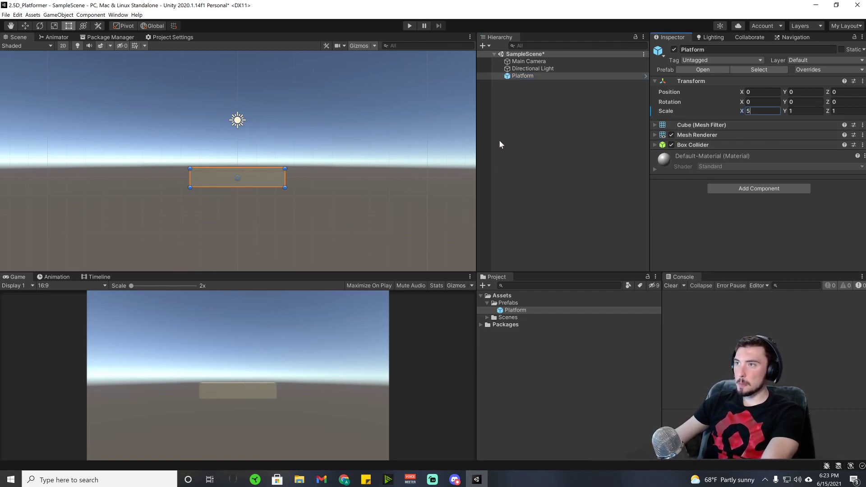
click(813, 71)
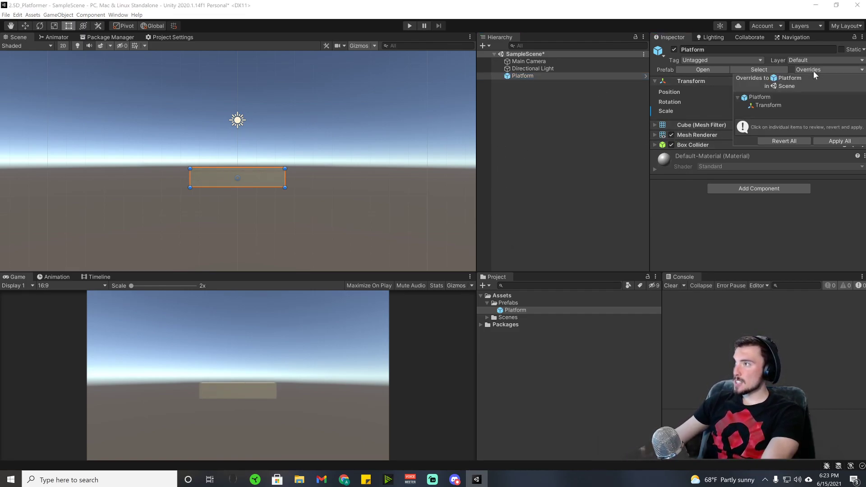
click(835, 141)
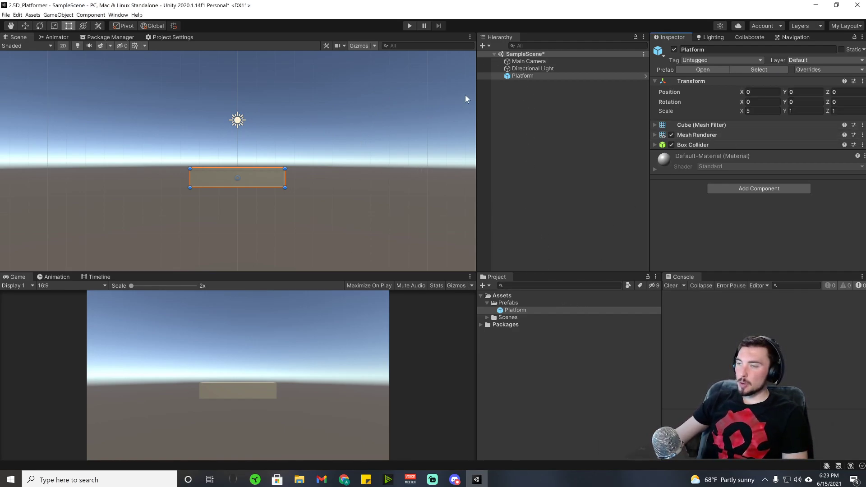
- Set the Platform's X scale to 1 and apply all overrides to the Platform prefab
click(742, 111)
text(1)
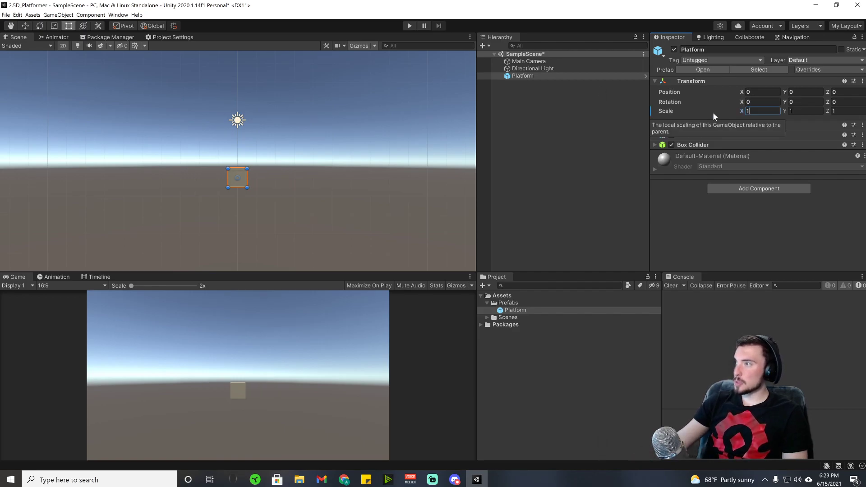
click(859, 70)
click(832, 140)
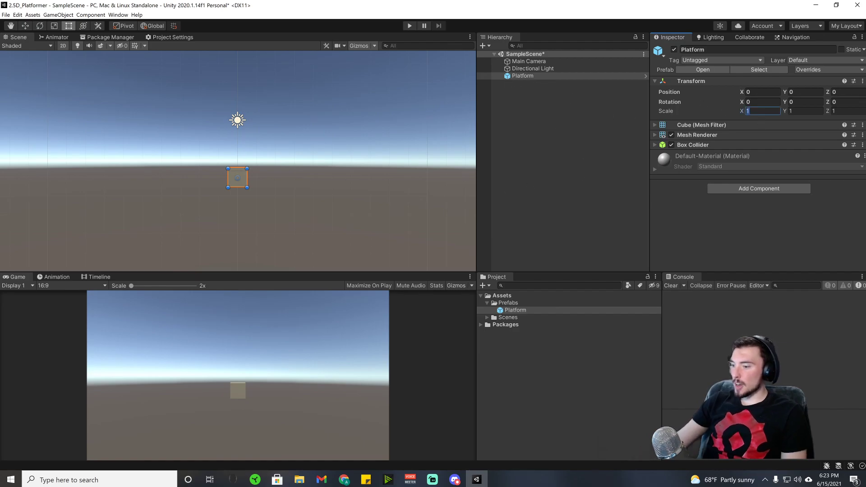
- Set the X scale of only the scene's Platform instance to 5, leaving the prefab without this override
text(5)
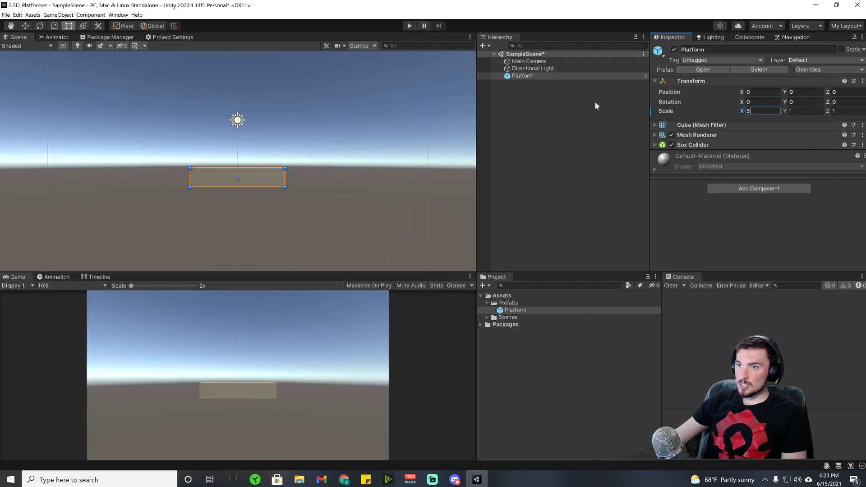
click(596, 76)
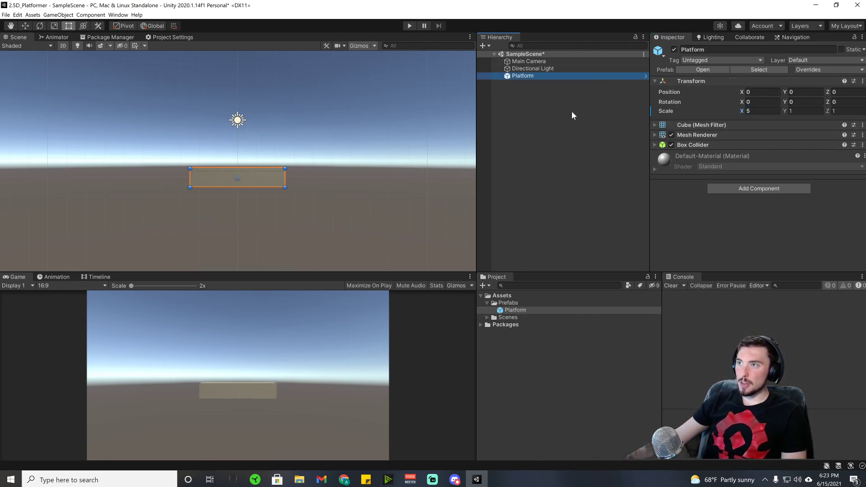
- Add two Platform prefab instances above the wide platform, one at about X 1.12, Y 2.03 and the other to its left, and reselect the wide Platform
drag(512, 310, 532, 161)
drag(239, 176, 261, 133)
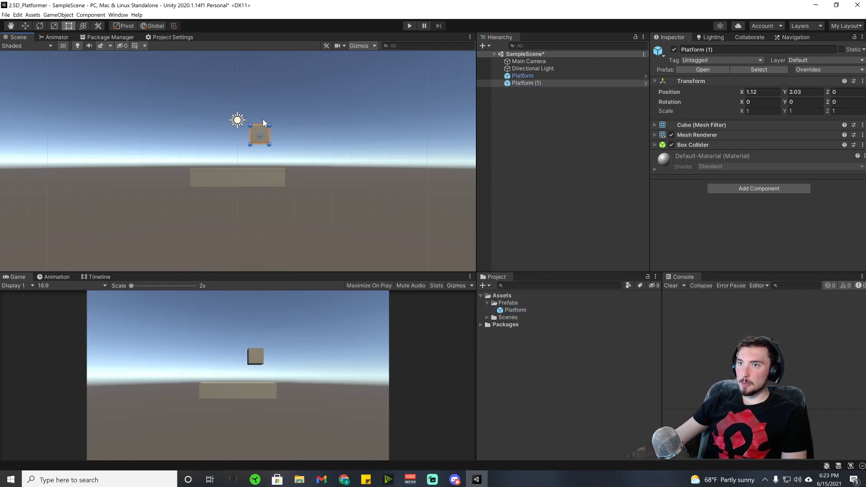
drag(513, 310, 533, 207)
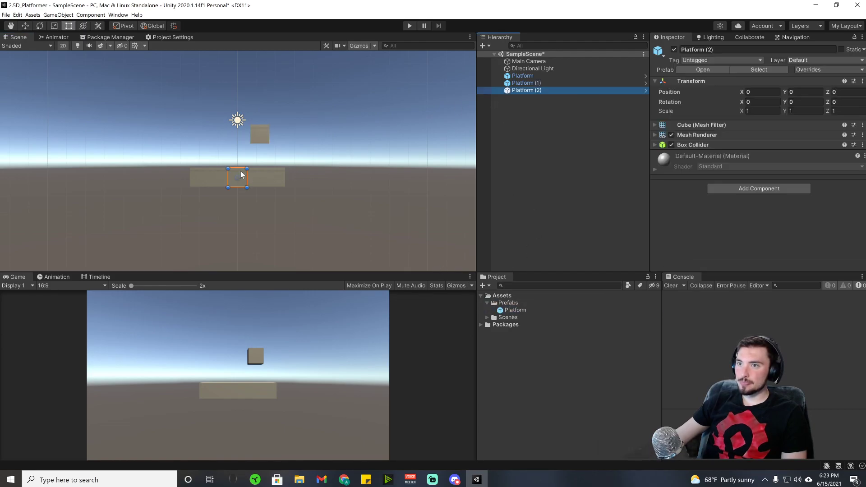
drag(242, 174, 210, 132)
click(553, 76)
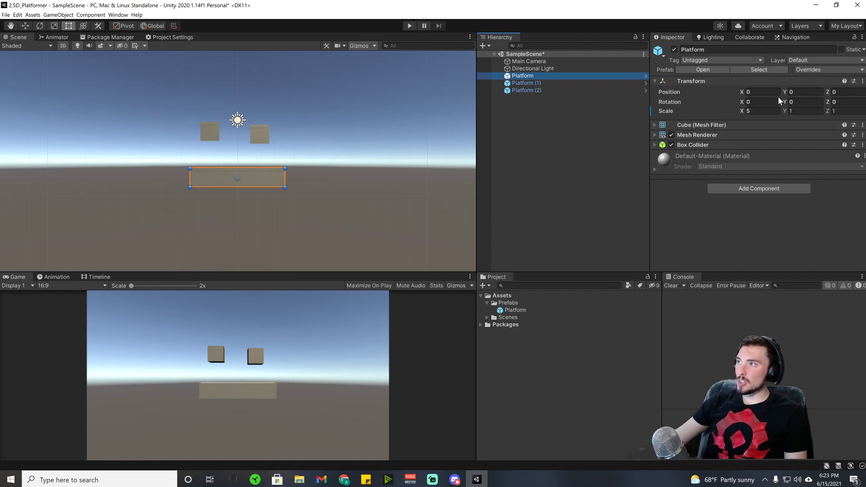
- Apply all overrides of the wide Platform to its prefab, and check Platform (1) and Platform (2)
click(819, 71)
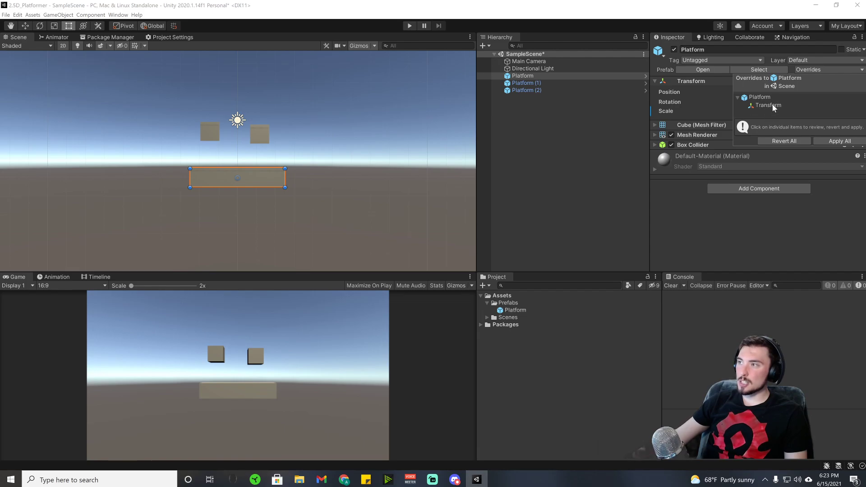
click(830, 139)
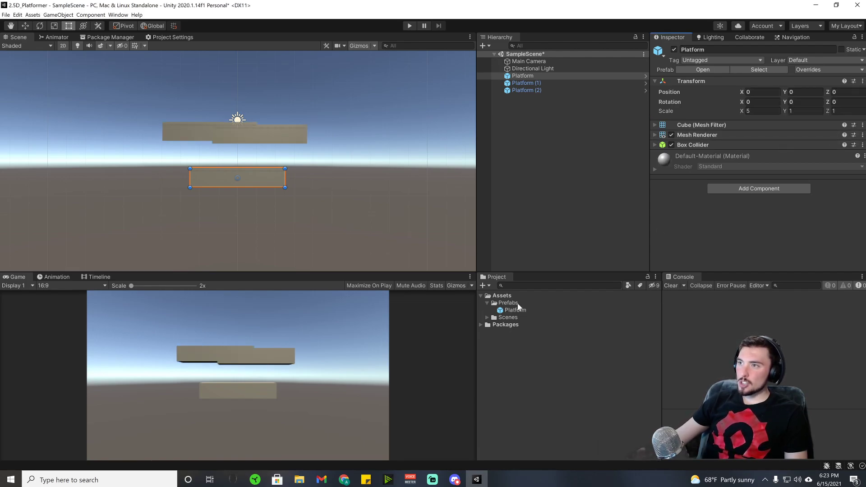
click(529, 85)
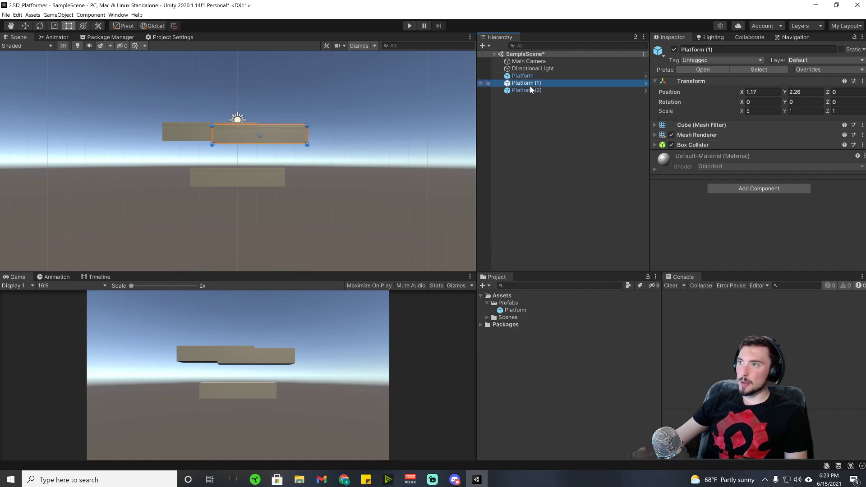
click(530, 90)
click(536, 83)
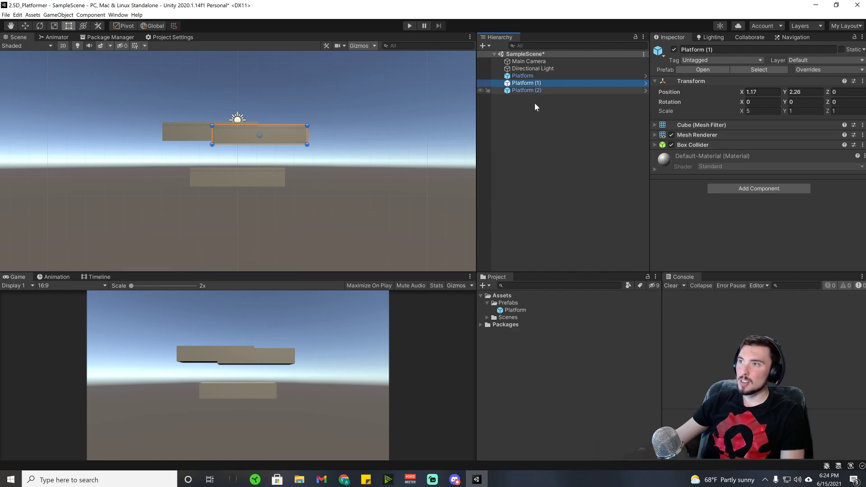
- Move Platform (1) to the right and place Platform (2) above and beyond it, at about X 9.35, Y 3.79
drag(269, 132, 337, 131)
click(217, 130)
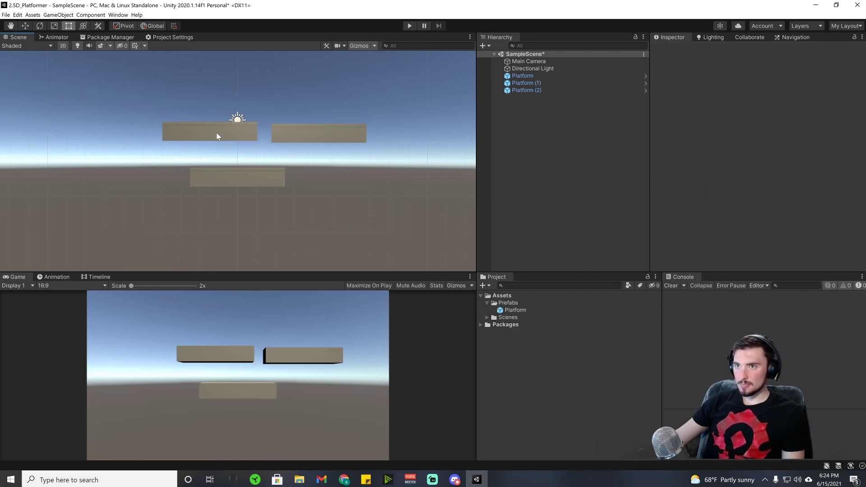
drag(230, 134, 438, 107)
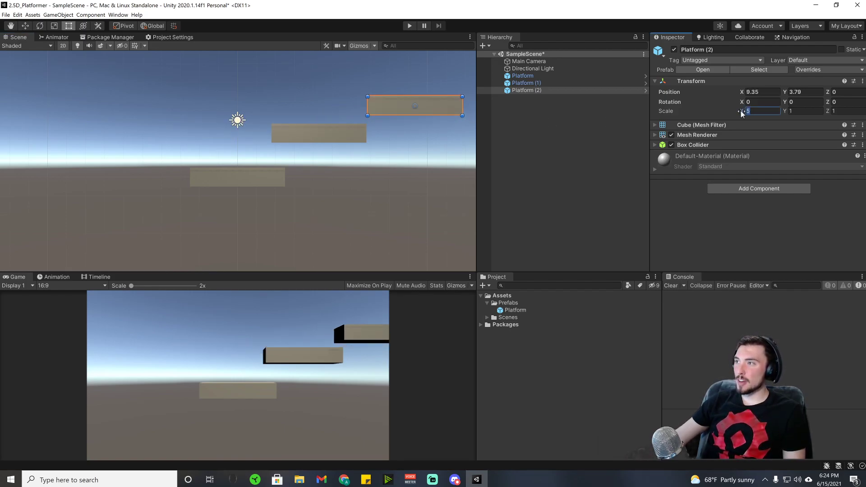
click(420, 205)
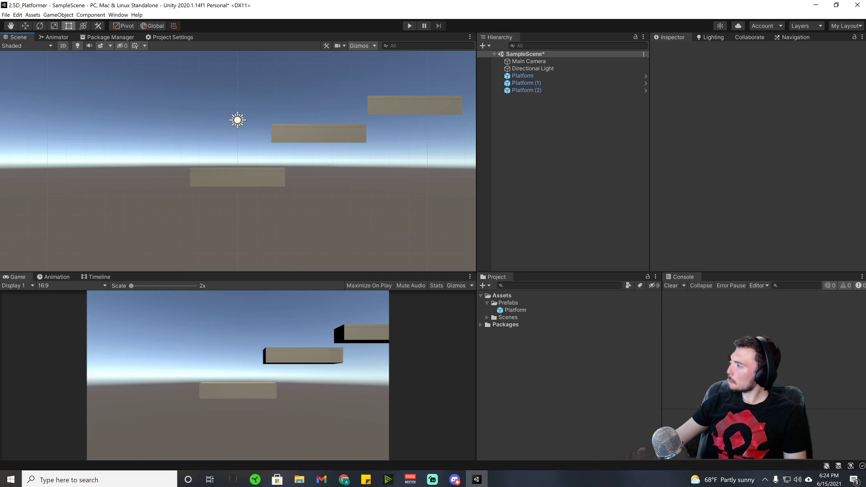
- Activate the Move tool and switch the Scene view from 2D to 3D perspective, framing all three platforms
key(w)
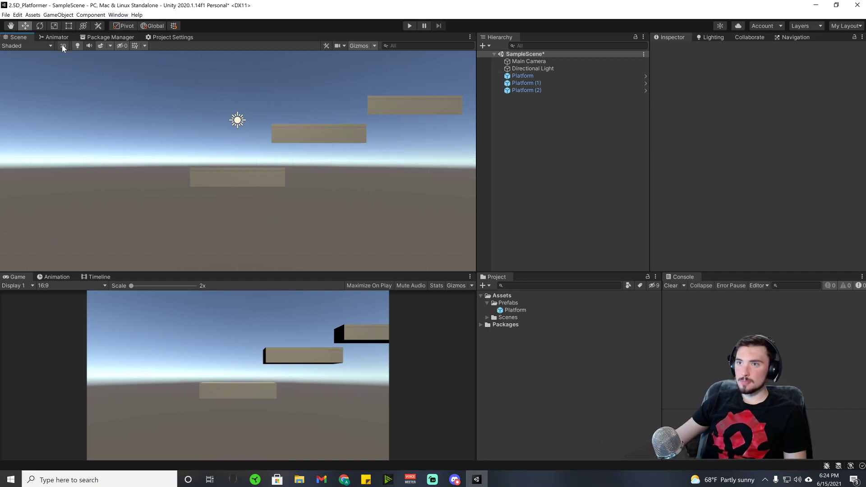
click(62, 45)
scroll(330, 169, down, 3)
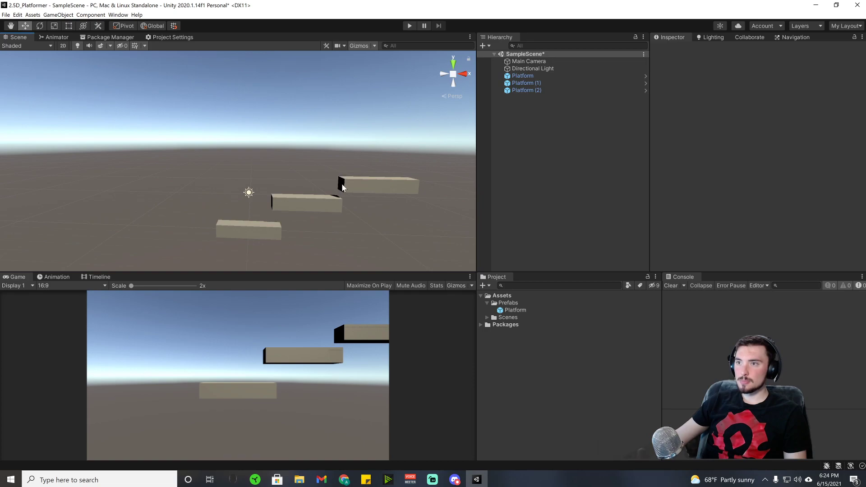
middle_drag(344, 186, 287, 188)
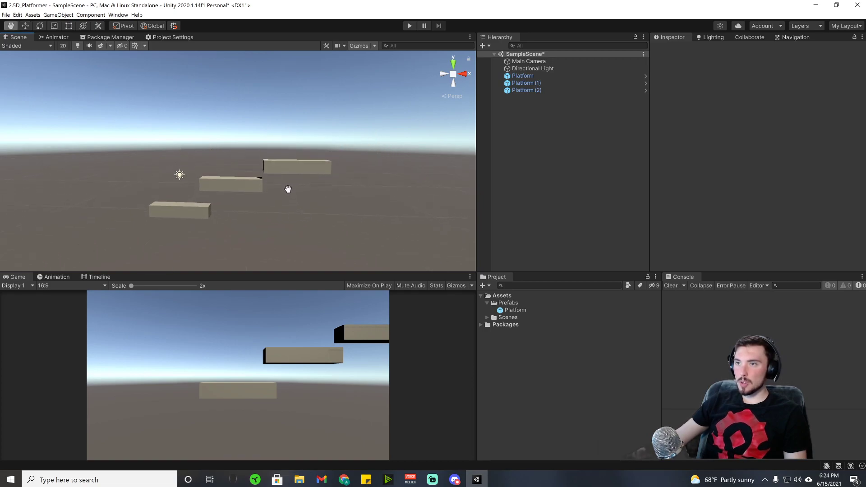
alt+drag(288, 188, 306, 199)
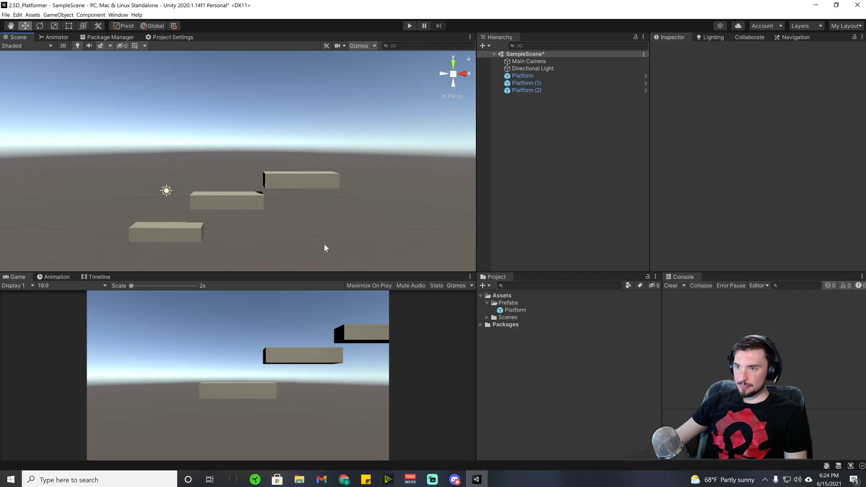
- Move the original Platform left and down to about X -5.53, Y -2.88
click(543, 76)
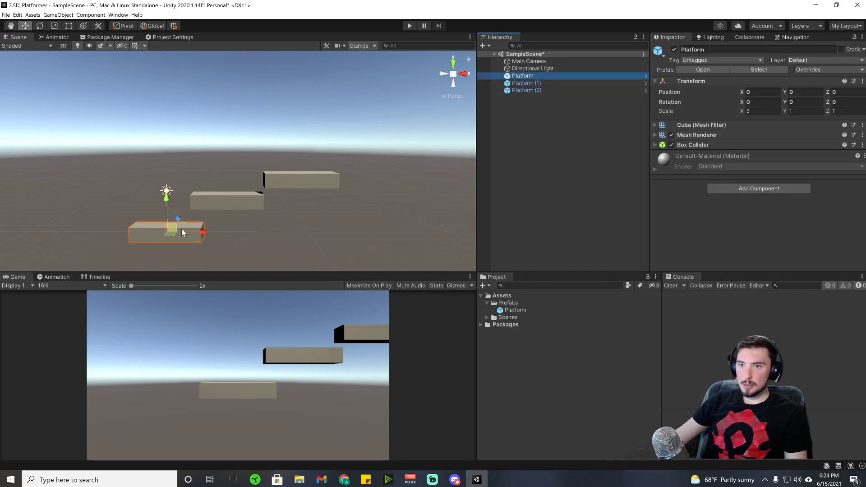
drag(181, 229, 126, 234)
drag(89, 198, 90, 254)
- Move Platform (1) to about X 0.28, Y -0.82, and shift Platform (2) left to about X 5.98
click(247, 205)
drag(233, 176, 257, 213)
drag(261, 243, 206, 242)
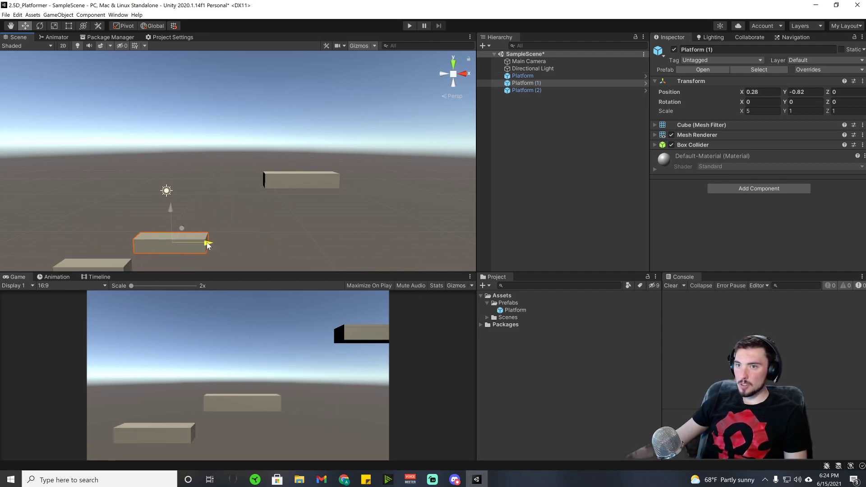
click(287, 180)
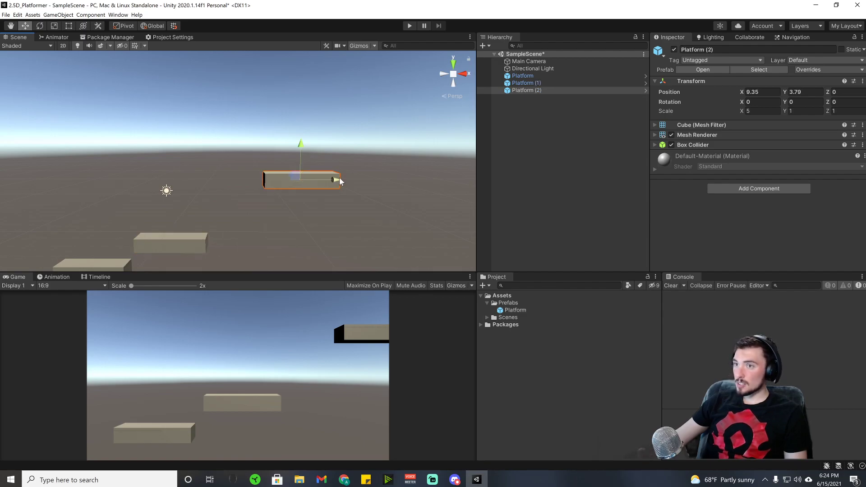
drag(339, 180, 291, 185)
- Duplicate Platform (2) and move the copy down and slightly right to about X 6.84, Y -3.01
click(547, 92)
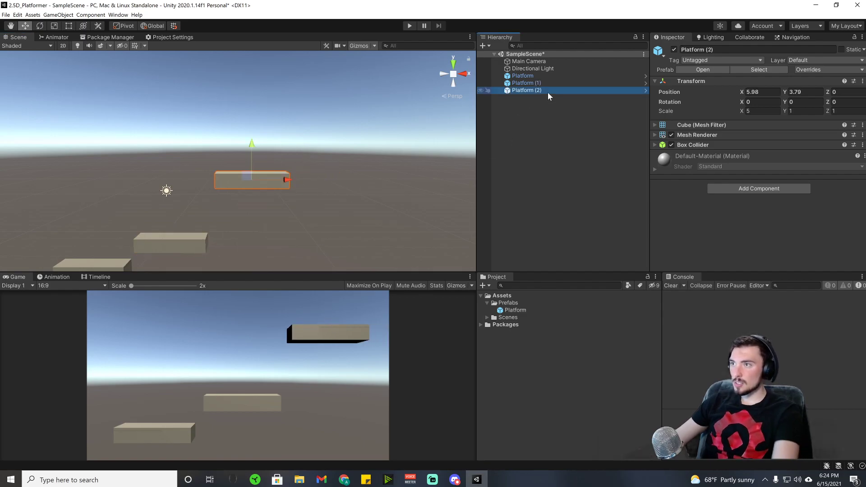
key(ctrl+d)
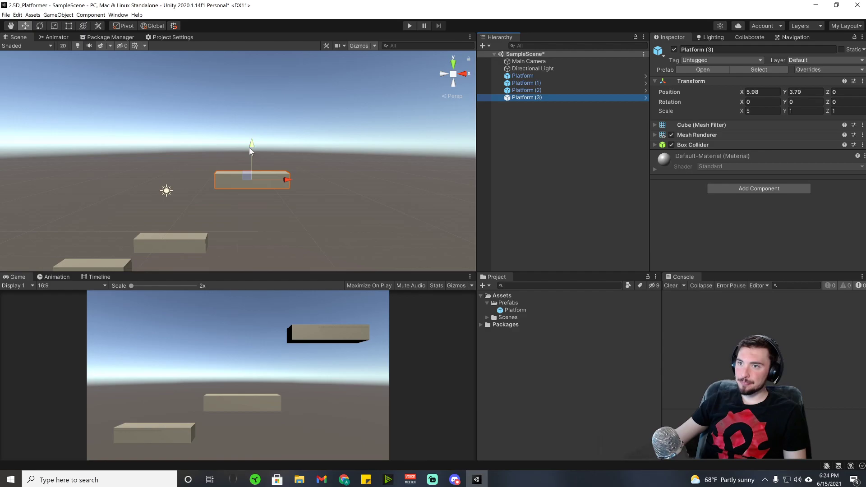
drag(251, 149, 260, 244)
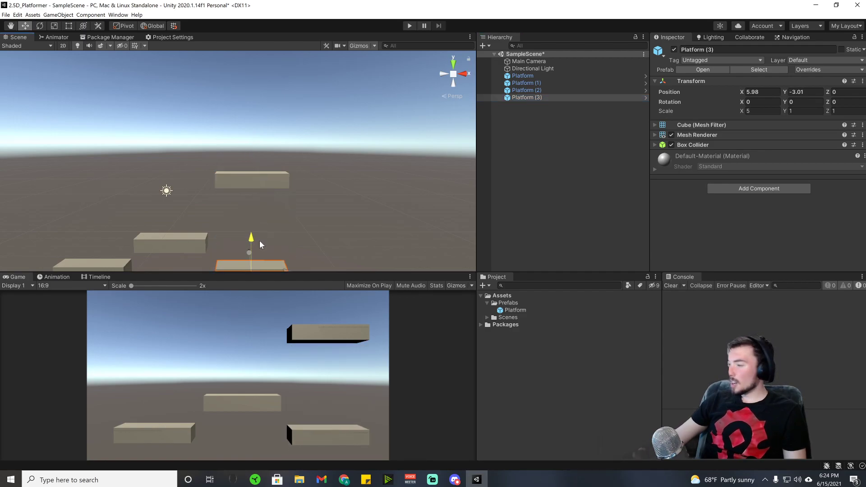
drag(288, 270, 326, 248)
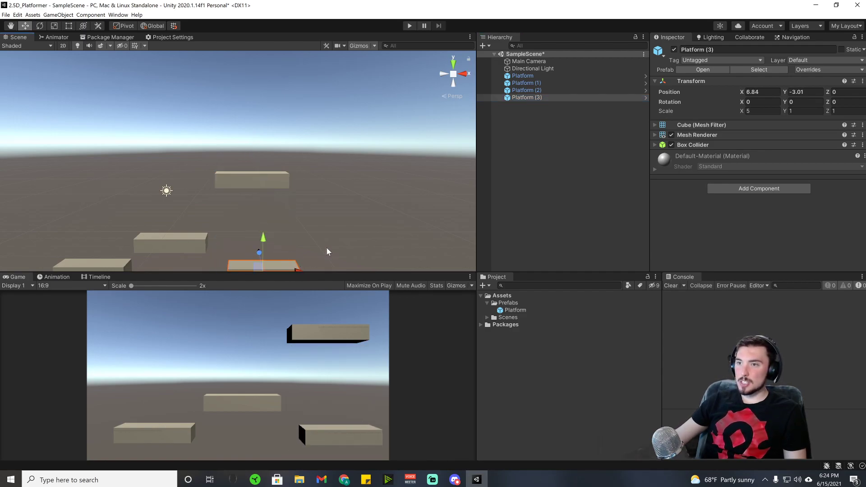
middle_drag(329, 248, 354, 209)
right_drag(350, 204, 356, 181)
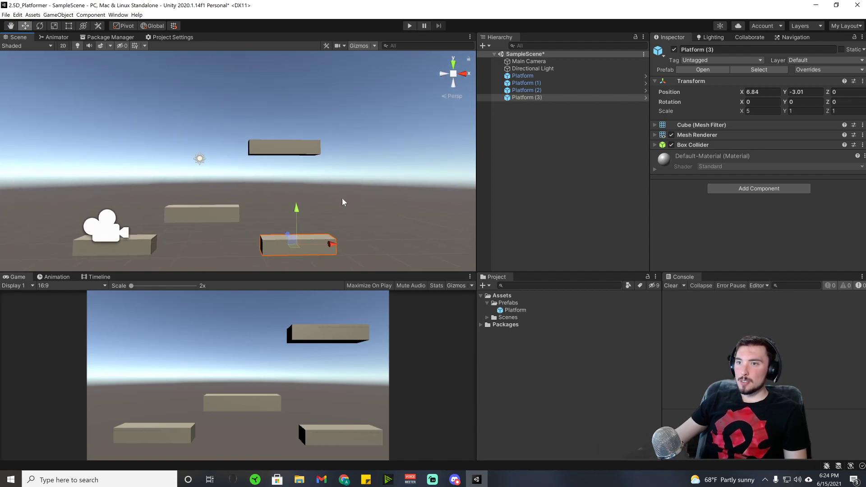
scroll(304, 220, up, 1)
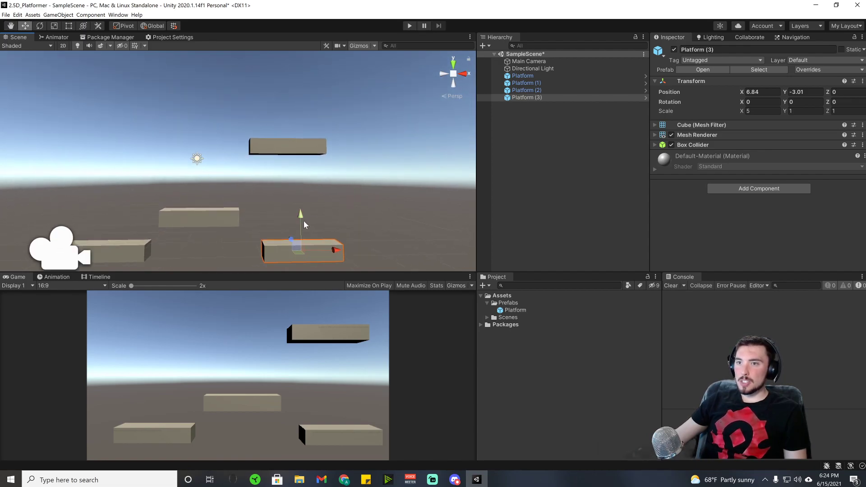
click(523, 76)
click(527, 83)
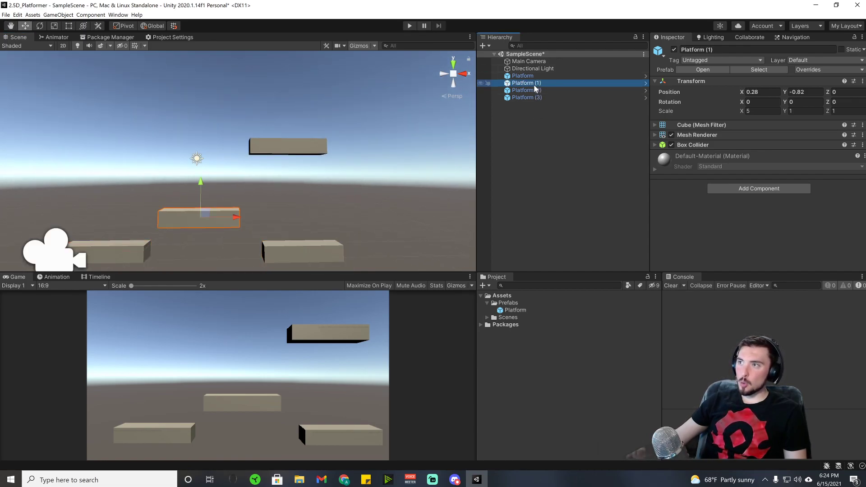
click(541, 90)
click(543, 98)
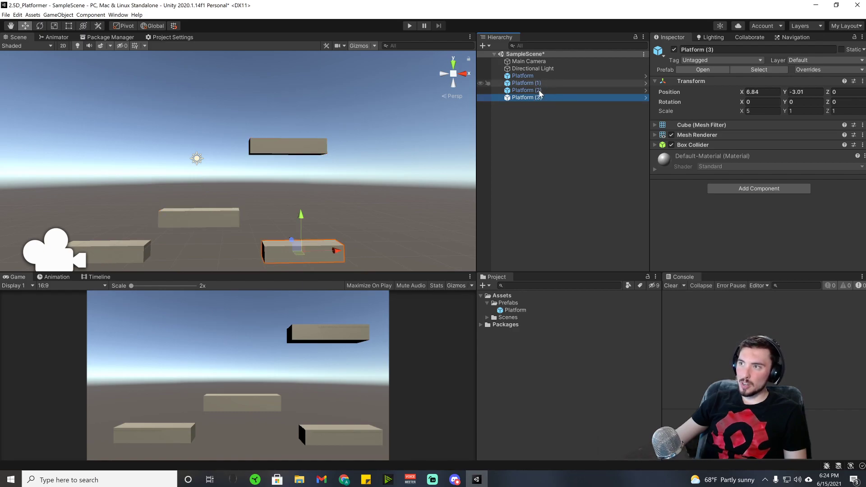
click(551, 83)
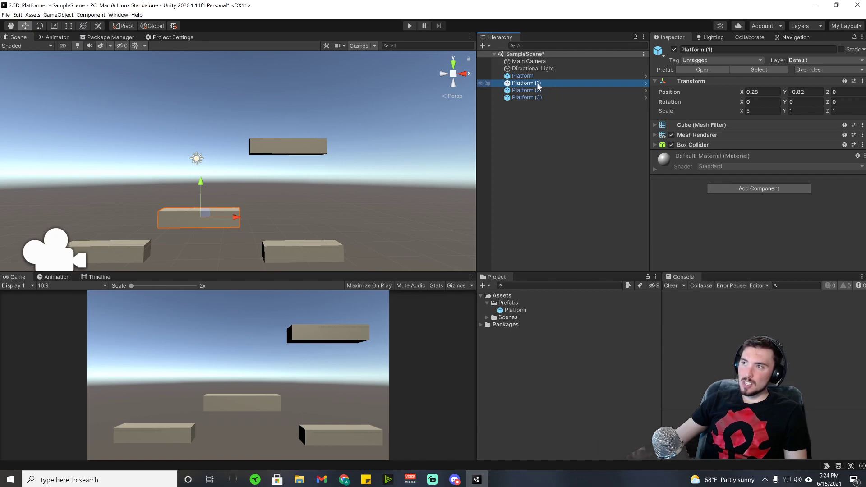
click(547, 76)
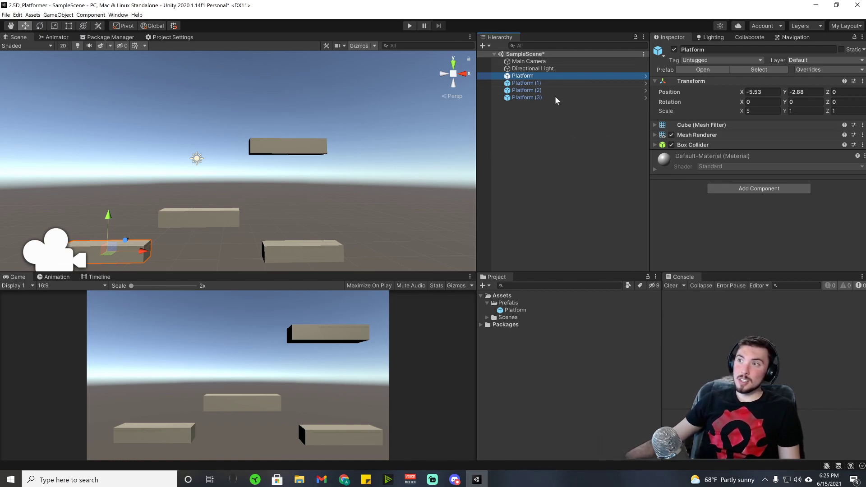
- Create an empty GameObject in the scene and reset its Transform
right_click(550, 125)
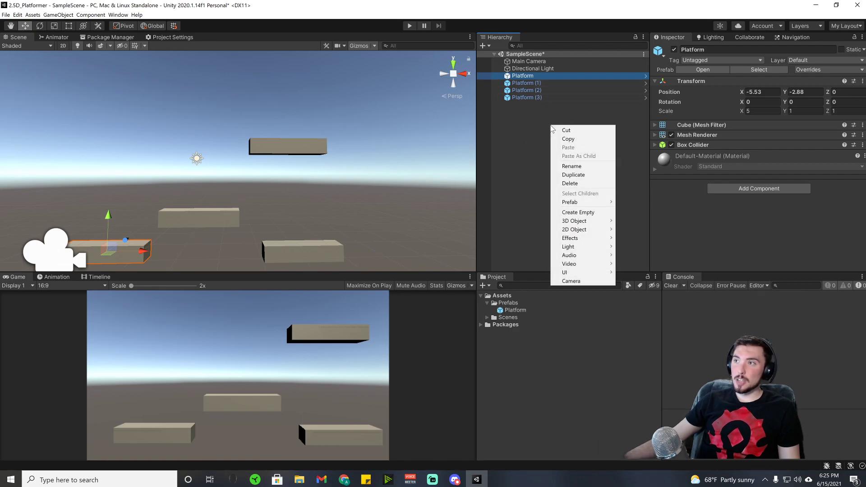
click(591, 210)
click(862, 72)
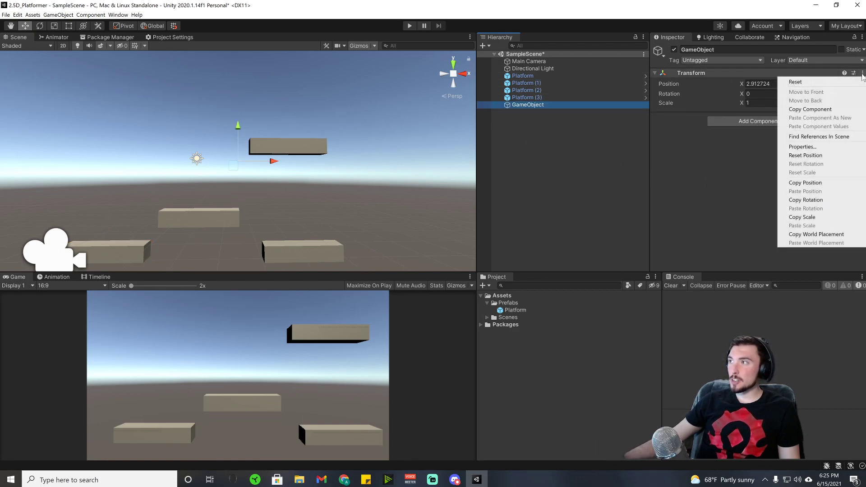
click(794, 80)
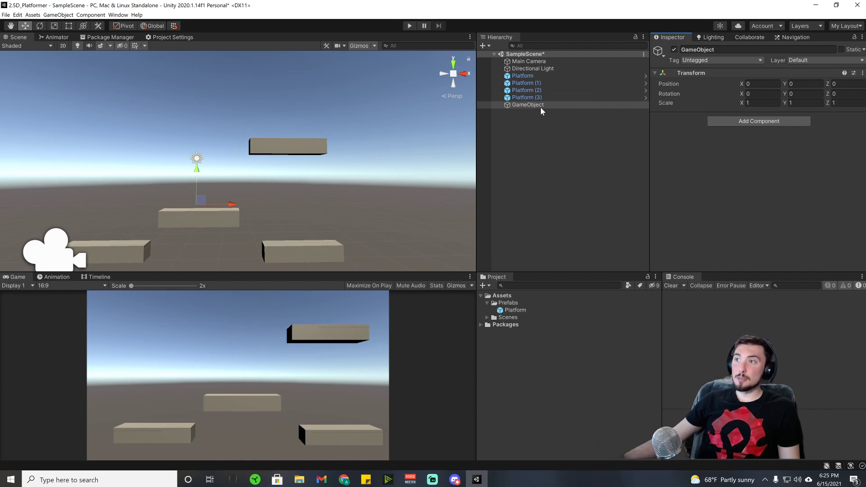
- Make all four Platform instances children of the empty GameObject
click(540, 77)
key(shift+Down)
key(shift+Down)
key(shift+Down)
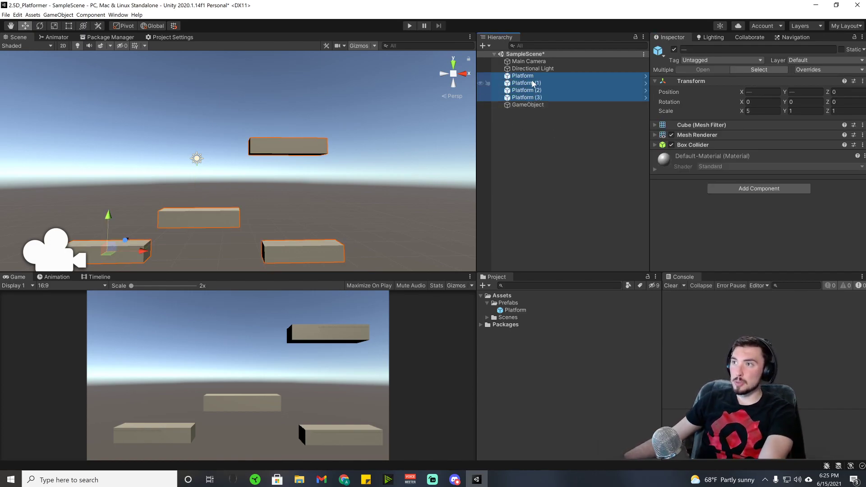
drag(533, 84, 529, 106)
- Rename the parent GameObject to Platform Holder
click(527, 76)
click(697, 49)
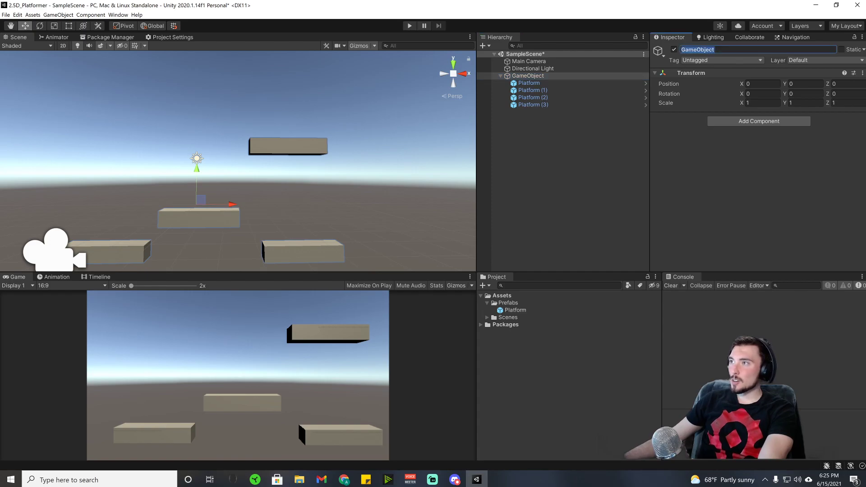
text(Platf)
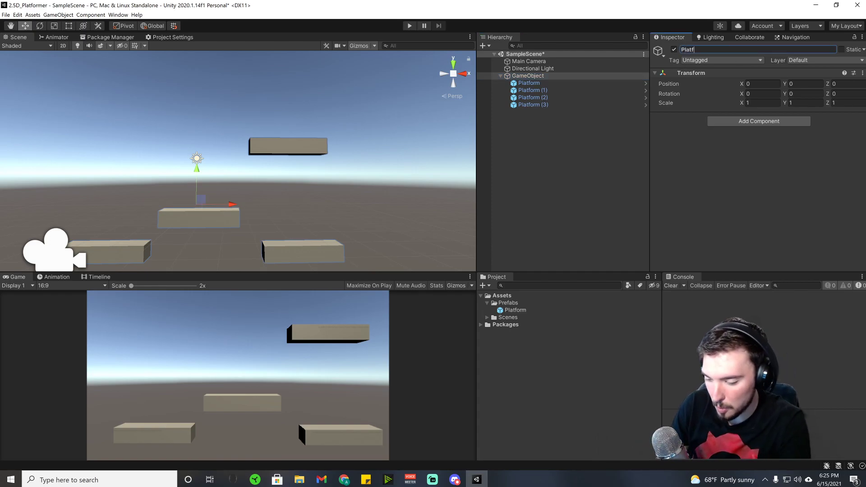
text(orm Holder)
key(Return)
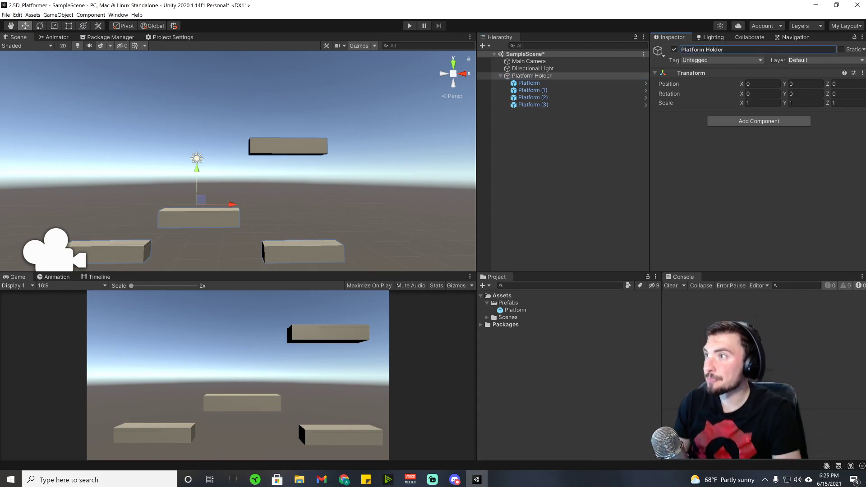
click(542, 177)
- Move Platform Holder with its child platforms up to about Y 1.33, and collapse and re-expand its list of children
click(542, 76)
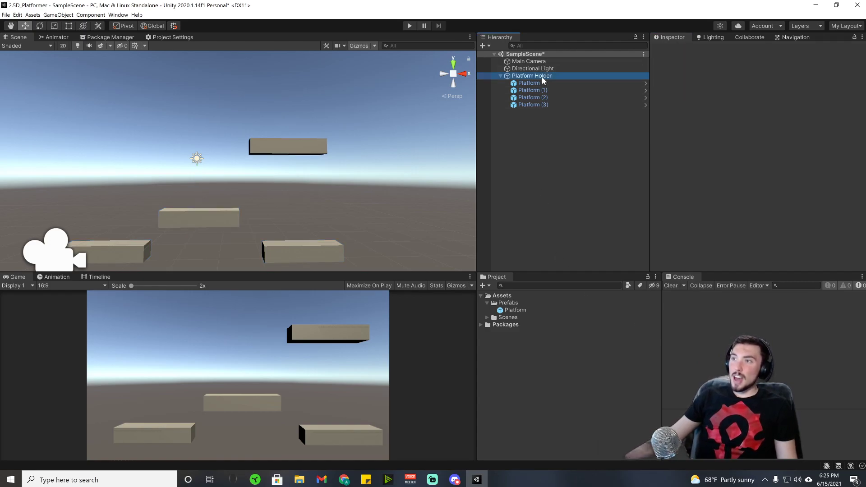
drag(208, 170, 268, 149)
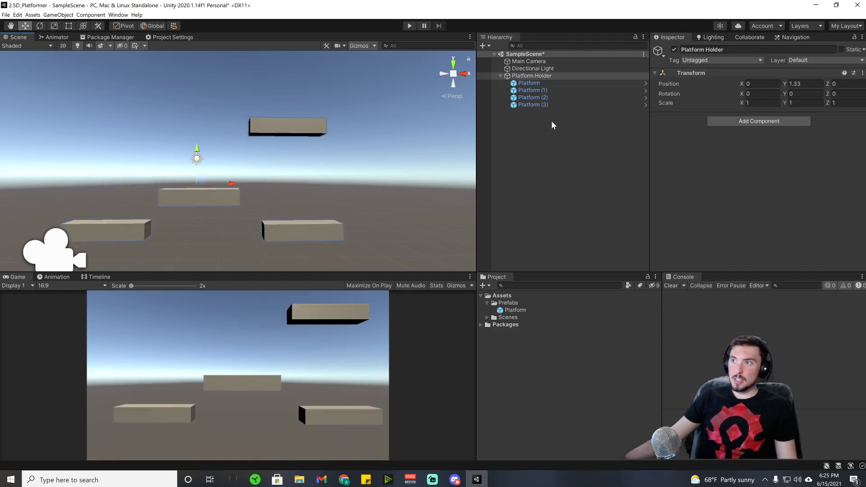
click(500, 76)
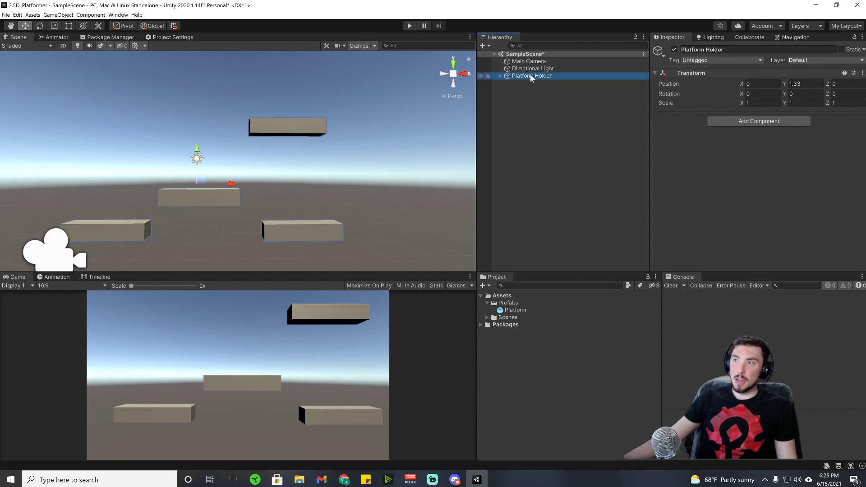
click(500, 76)
click(526, 83)
click(526, 90)
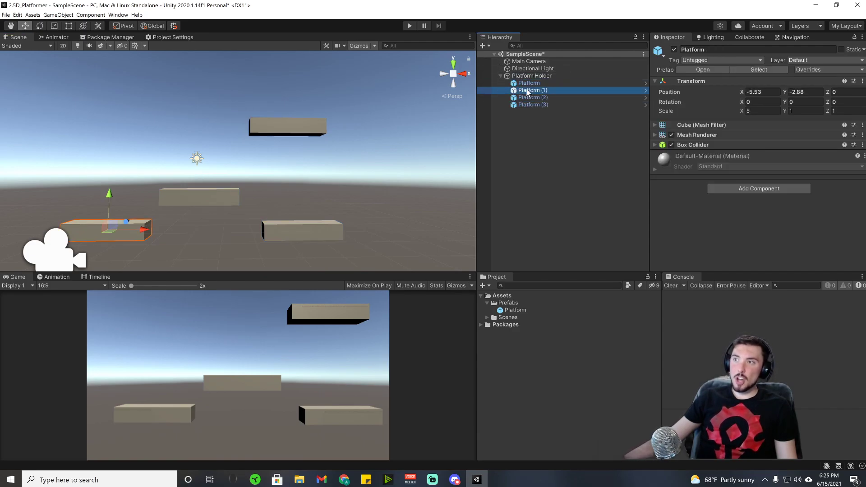
- Look at Platform (2) and Platform (3) in the Platform Holder group and collapse the group's list of children
click(527, 98)
click(529, 105)
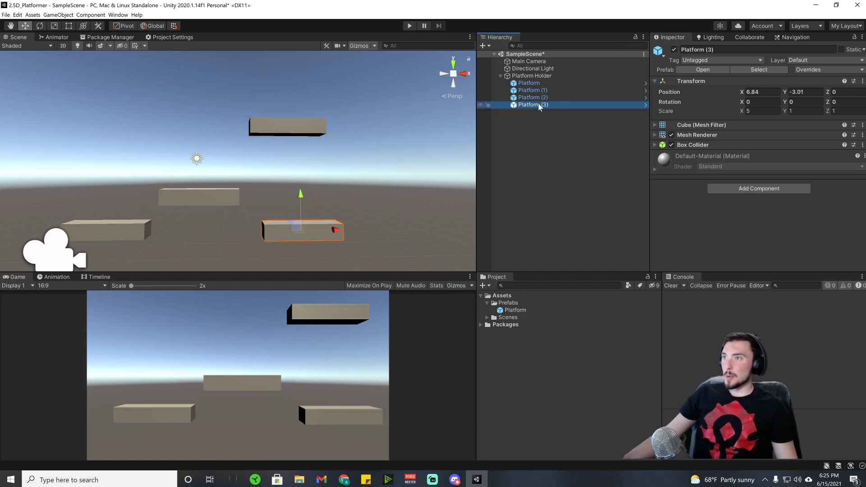
click(500, 75)
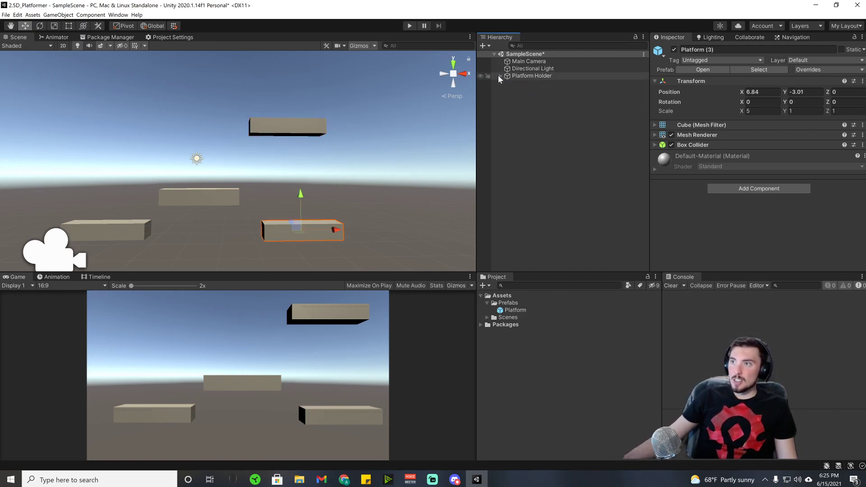
- Try stretching Platform Holder and its child platforms to an X scale of about 6.58, and undo the scaling
click(537, 76)
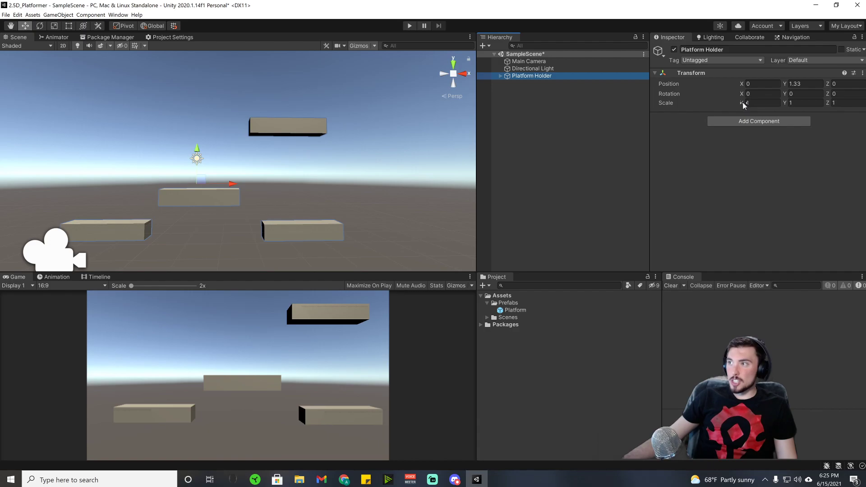
drag(742, 101, 850, 105)
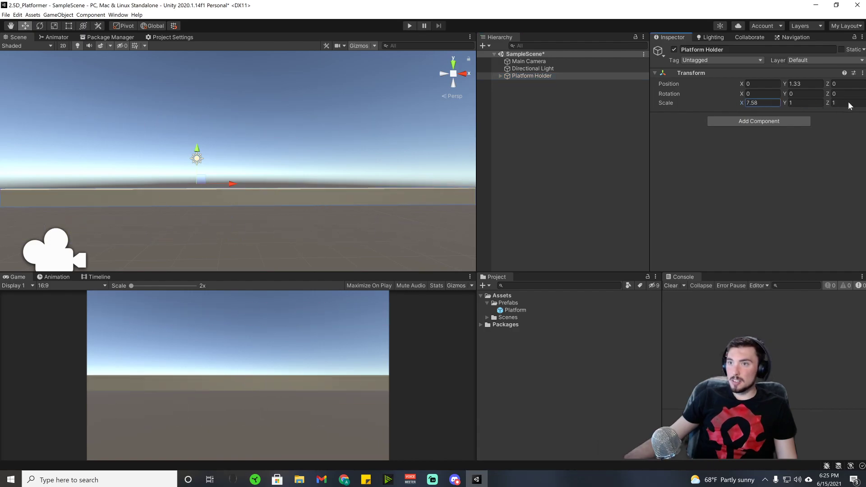
drag(24, 107, 829, 108)
scroll(401, 186, down, 10)
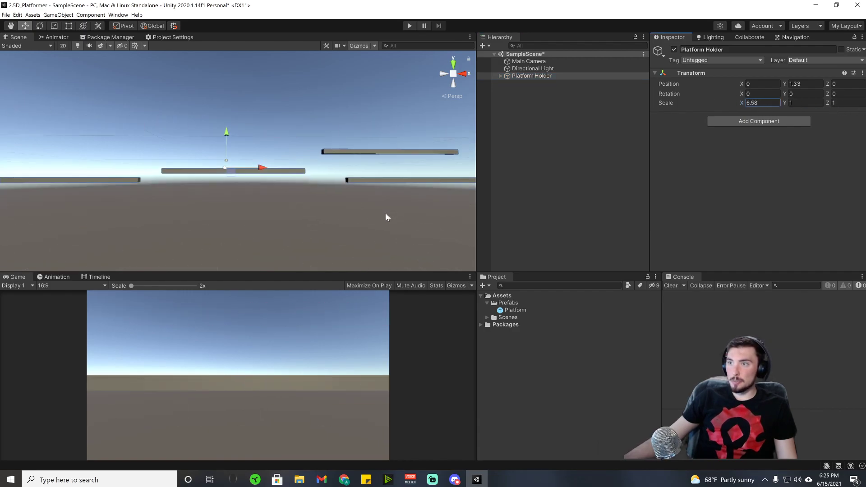
key(ctrl+z)
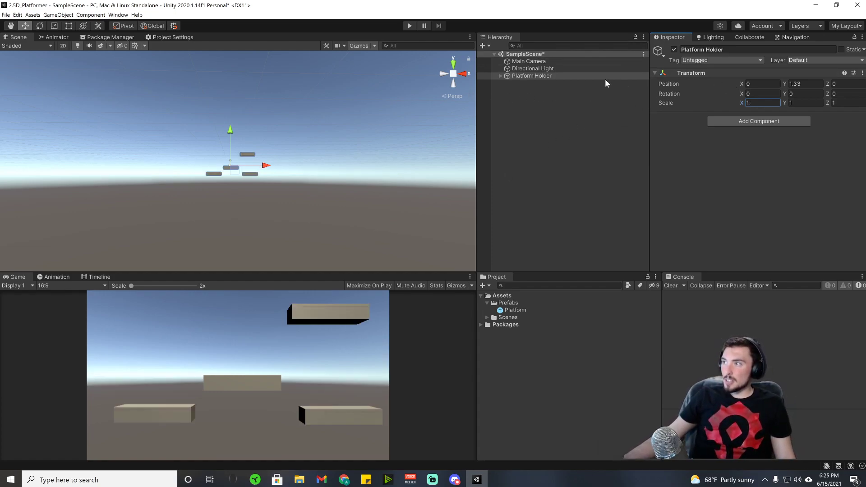
scroll(263, 140, up, 3)
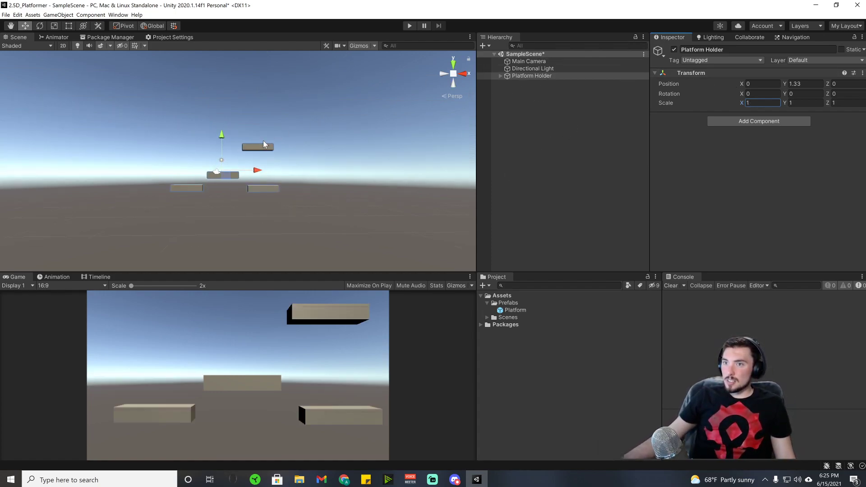
- Expand Platform Holder and compare its Transform with those of its children Platform (1) and Platform
click(500, 76)
click(532, 90)
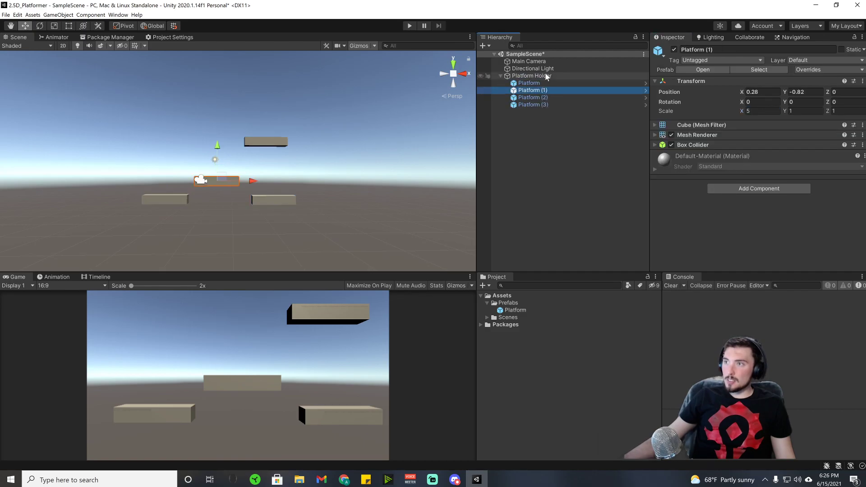
click(547, 75)
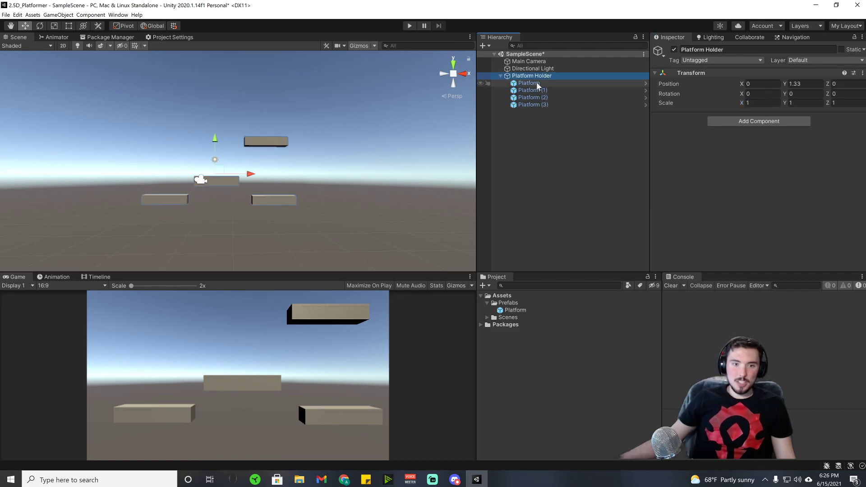
click(536, 83)
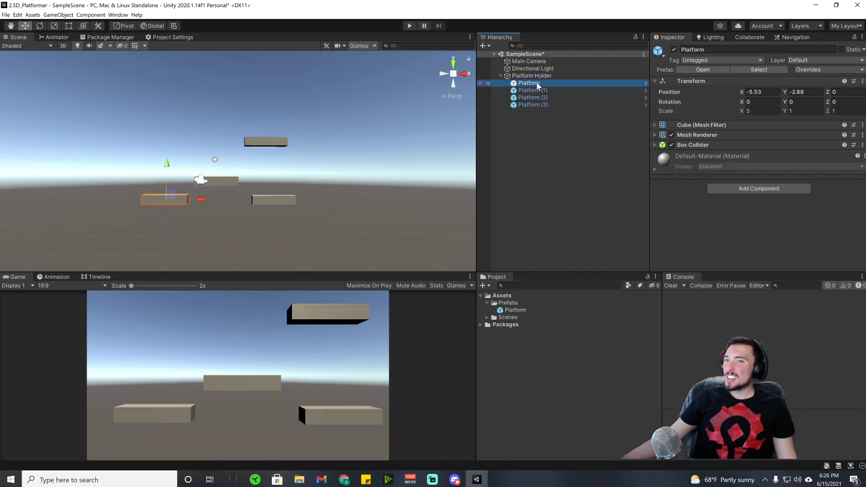
click(555, 70)
click(550, 76)
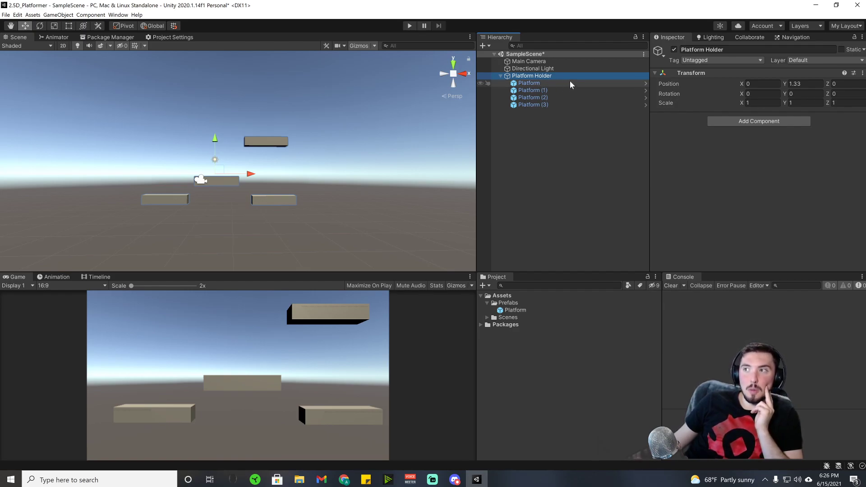
- Delete the Platform instance from Platform Holder and inspect each of the remaining child platforms
click(541, 83)
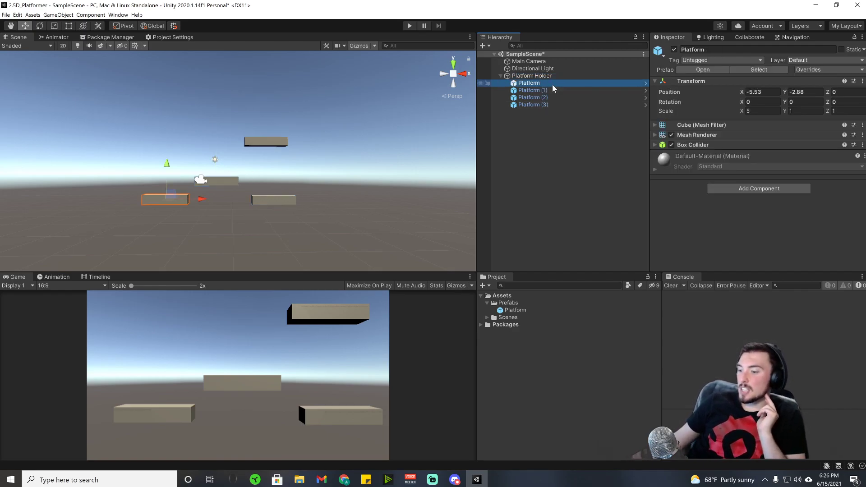
key(Delete)
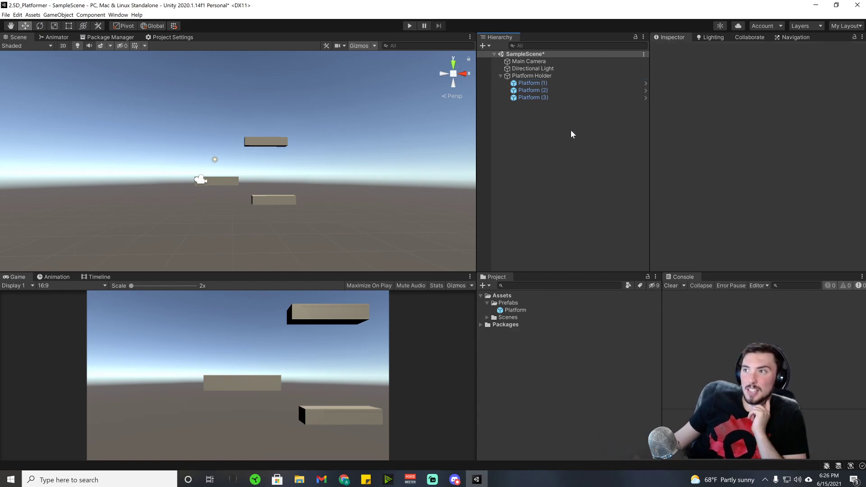
click(541, 85)
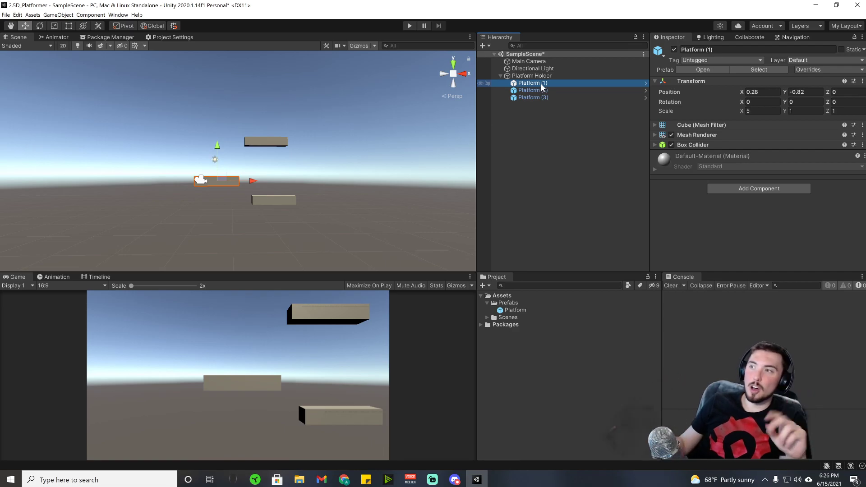
click(540, 90)
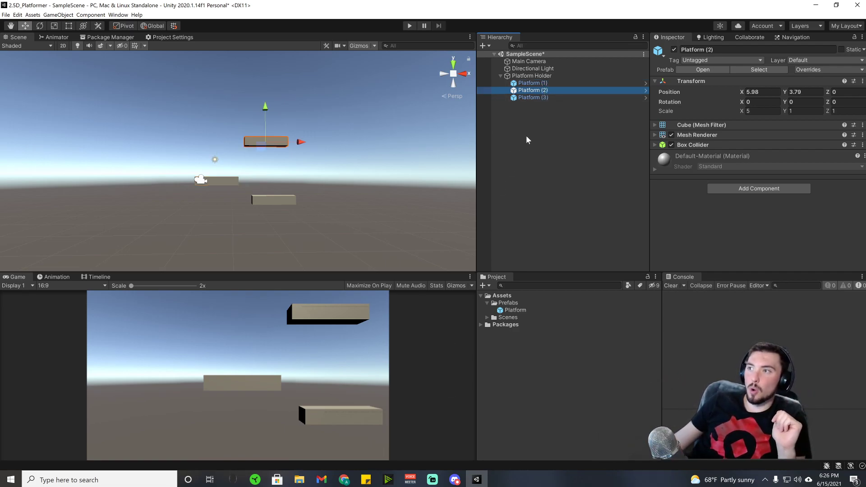
click(558, 97)
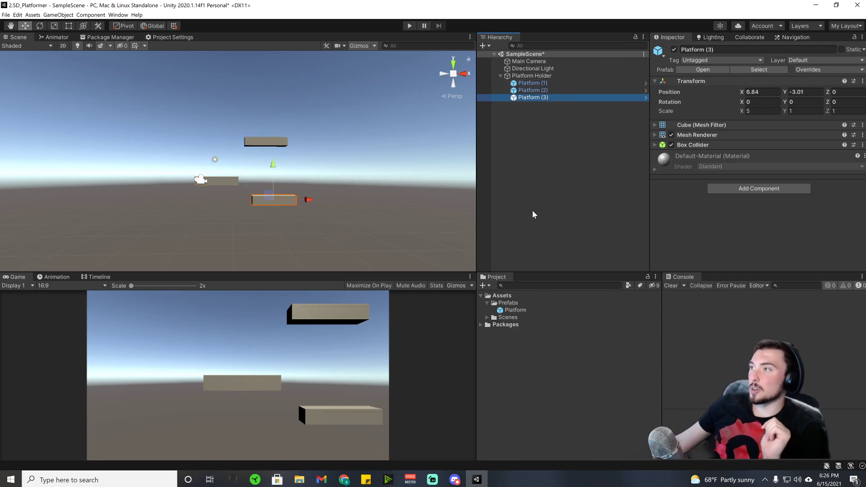
click(599, 179)
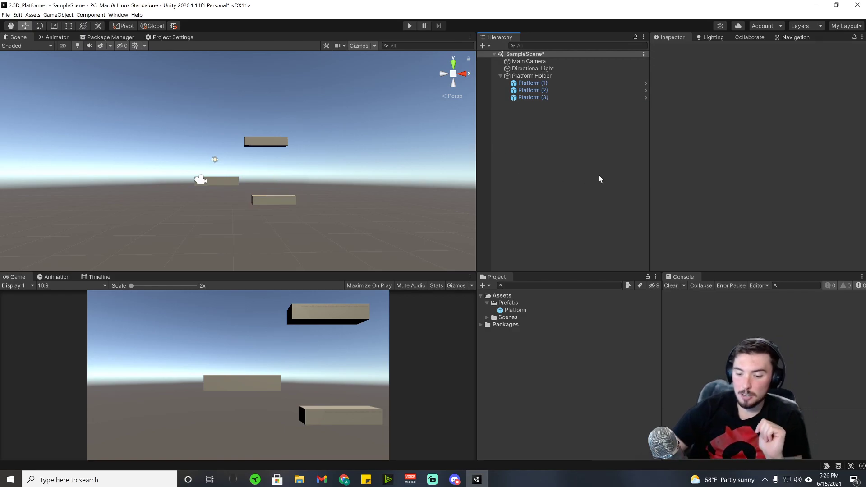
- Undo the deletion of the Platform instance, stepping back and forth through the recent selection history
key(ctrl+z)
key(ctrl+z)
key(ctrl+z)
key(ctrl+z)
key(ctrl+z)
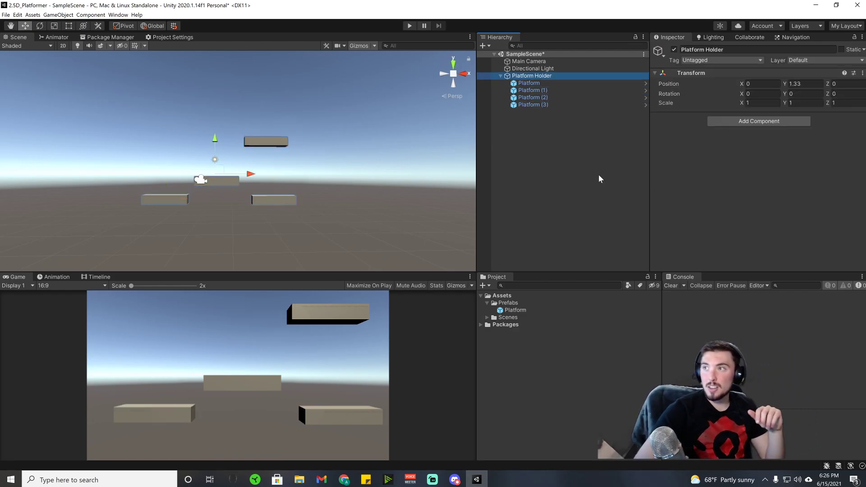
key(ctrl+y)
key(ctrl+z)
key(ctrl+y)
key(ctrl+z)
key(ctrl+y)
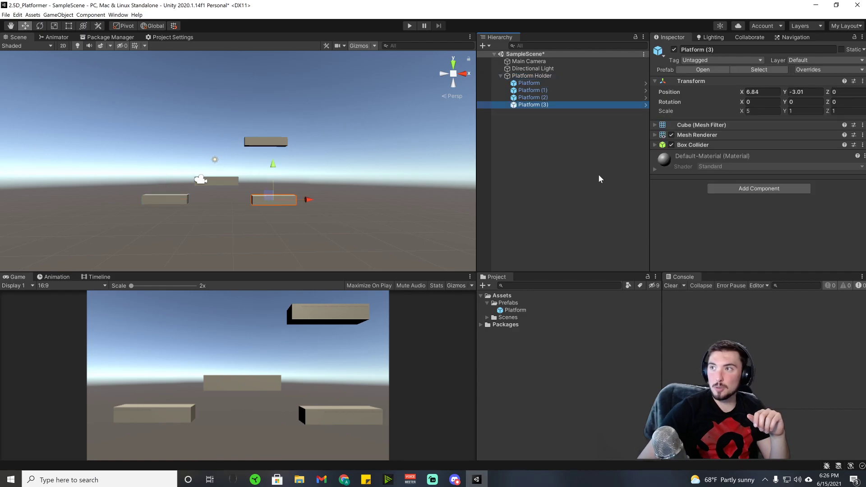
- Undo the upward move of Platform Holder and its child platforms
key(ctrl+z)
key(ctrl+z)
key(ctrl+z)
key(ctrl+z)
key(ctrl+z)
key(ctrl+z)
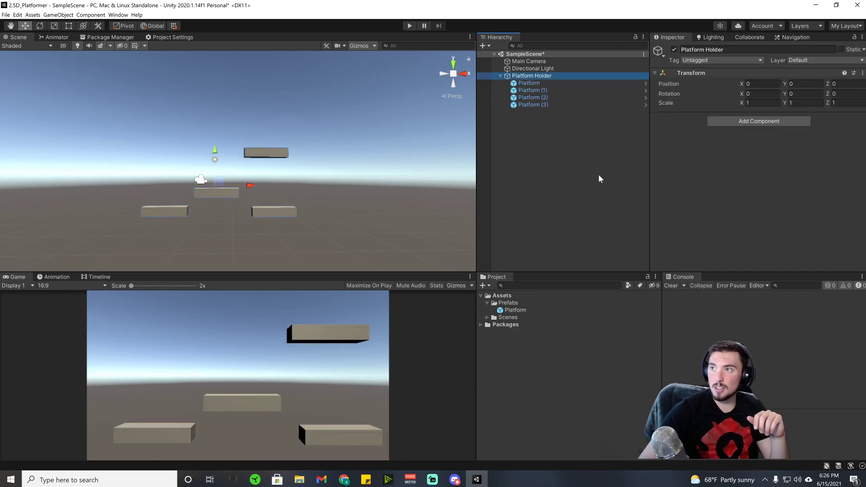
- Undo the renaming, parenting and creation of the empty parent GameObject, back to four ungrouped Platform instances, and clear the selection
key(ctrl+z)
key(ctrl+z)
key(ctrl+z)
key(ctrl+z)
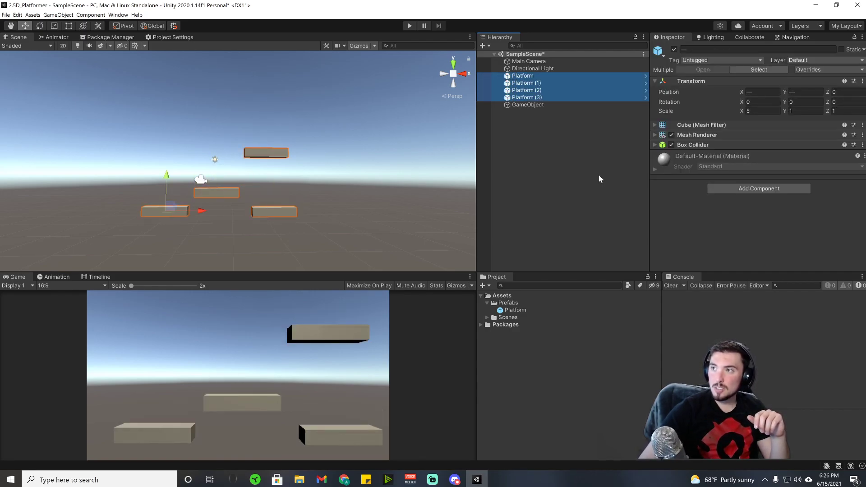
key(ctrl+z)
key(ctrl+z)
key(ctrl+z)
key(ctrl+z)
key(ctrl+z)
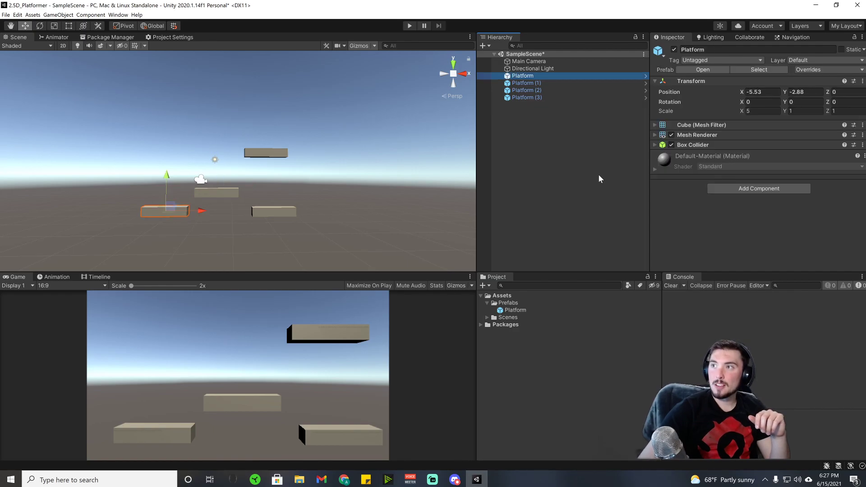
click(595, 177)
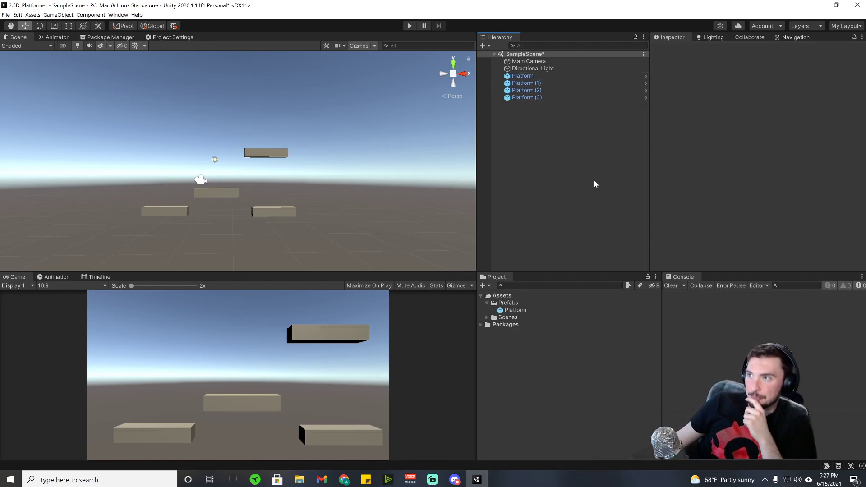
key(alt+Tab)
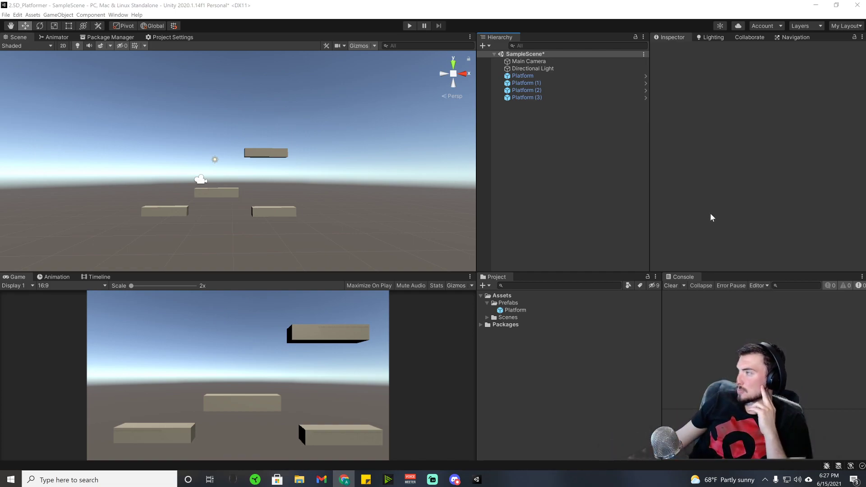
- Duplicate Platform (3) and move the copy along X and Y to about X 16.78, Y -0.23
middle_drag(365, 172, 285, 183)
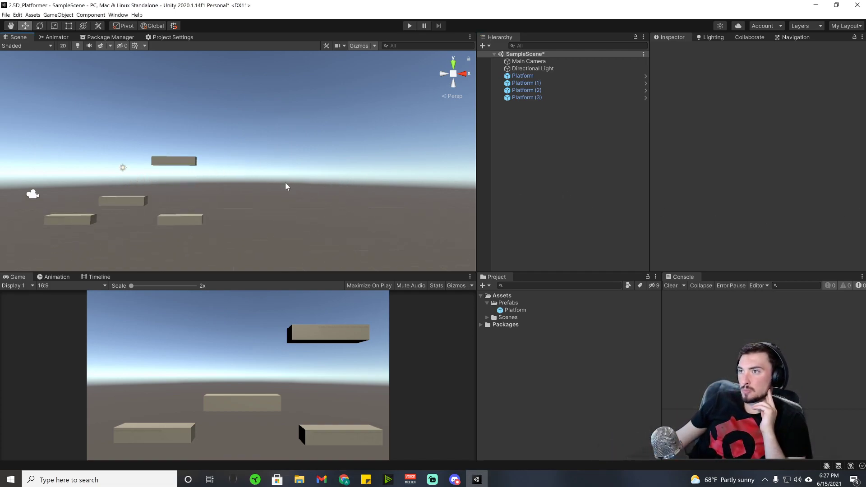
click(537, 97)
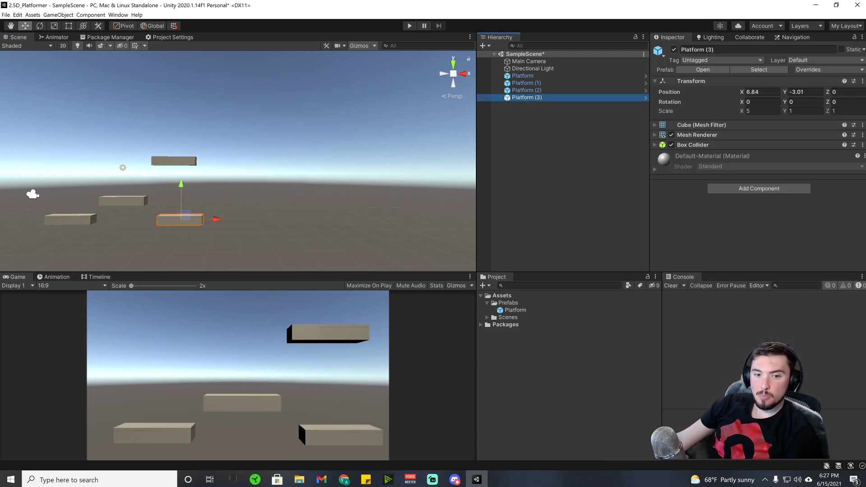
key(ctrl+d)
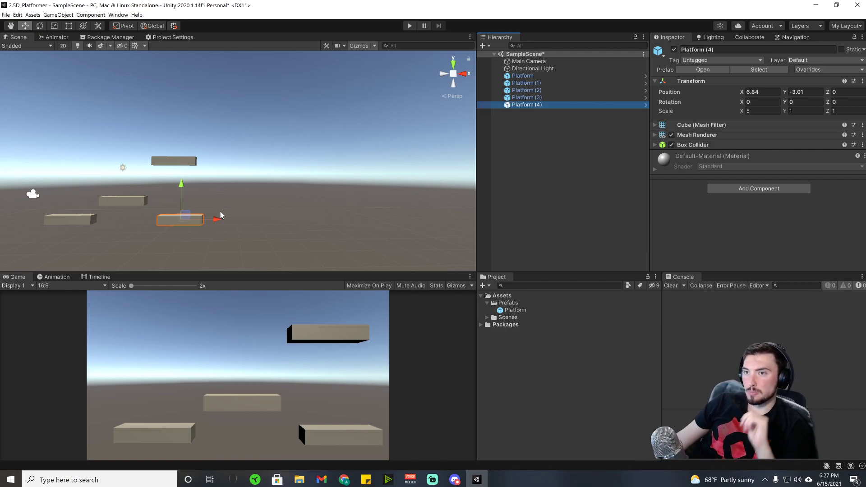
drag(221, 216, 302, 219)
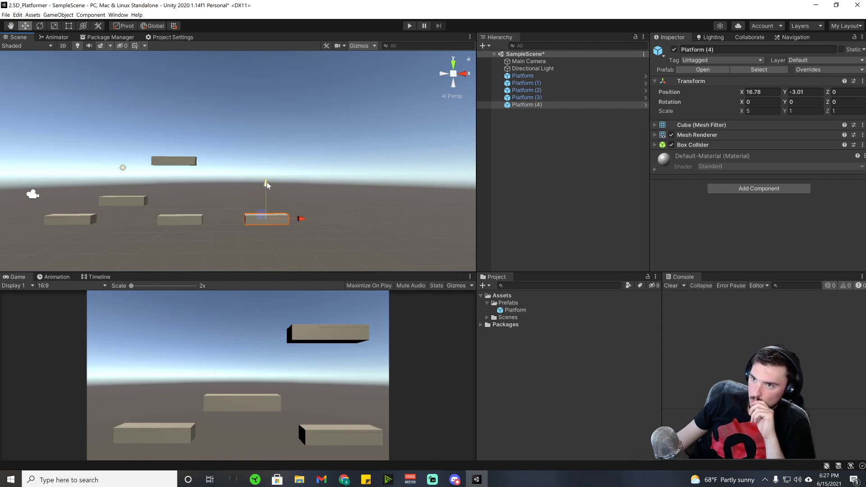
drag(266, 183, 264, 157)
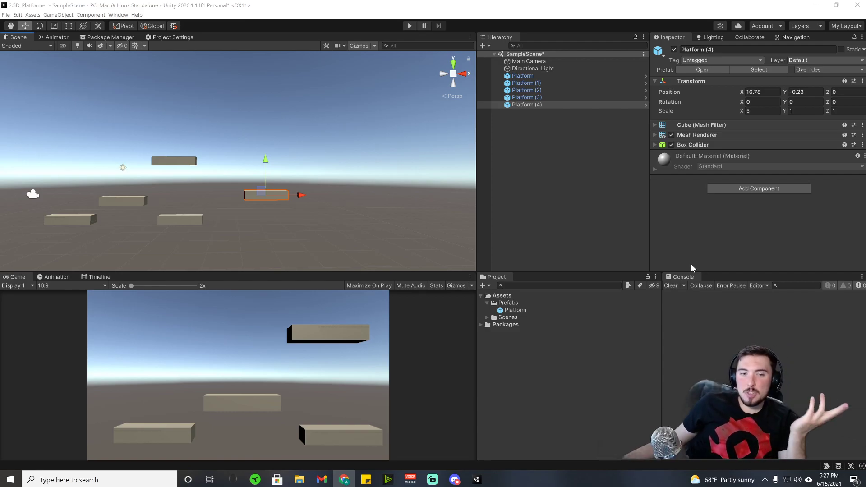
mouse_move(388, 479)
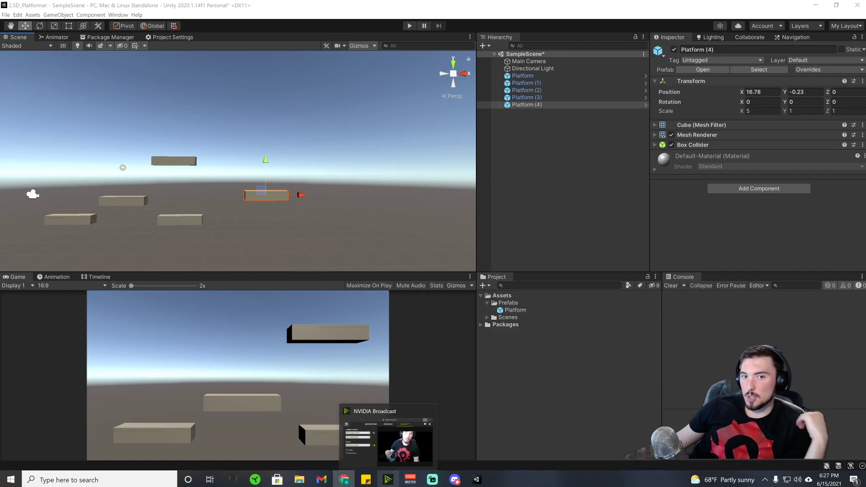
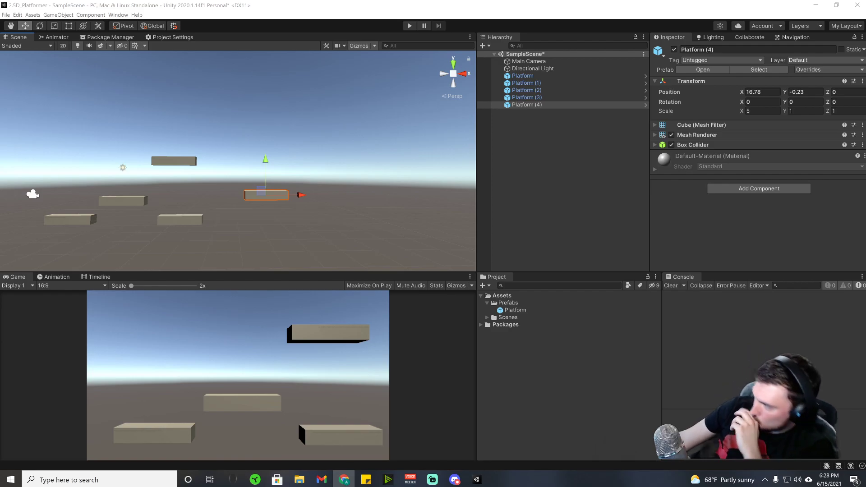
- Create an empty GameObject in the scene alongside the five platforms
right_click(537, 137)
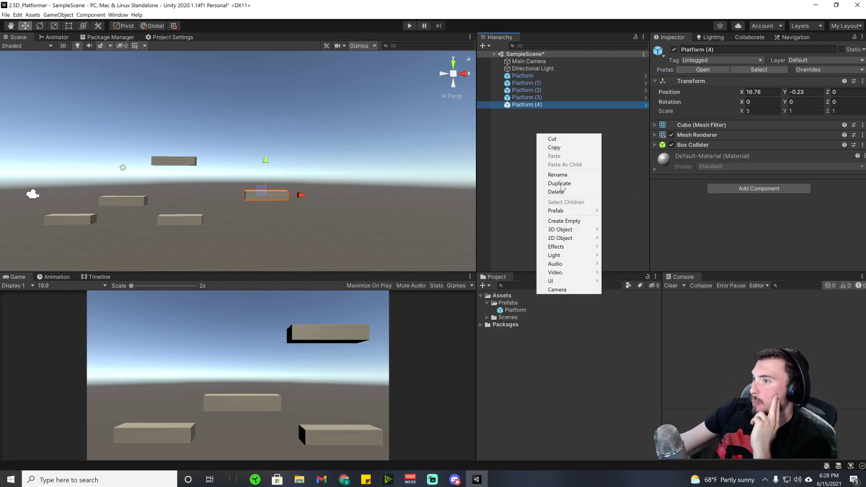
click(563, 221)
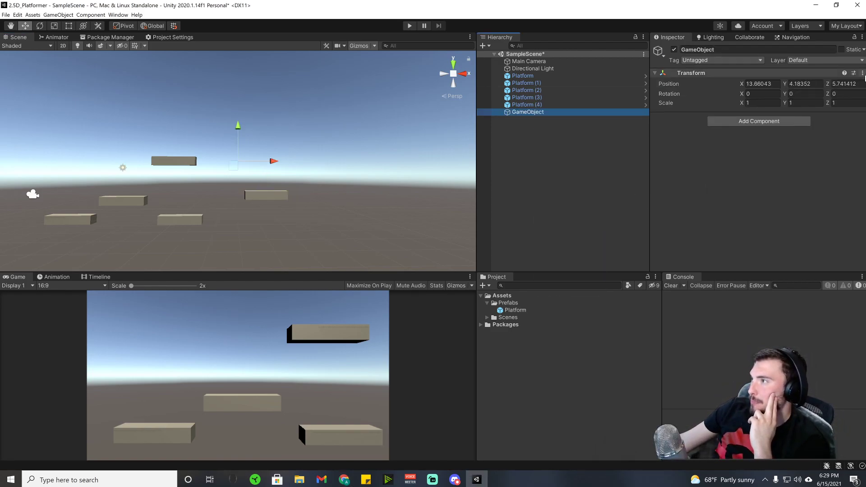
right_click(825, 73)
click(712, 53)
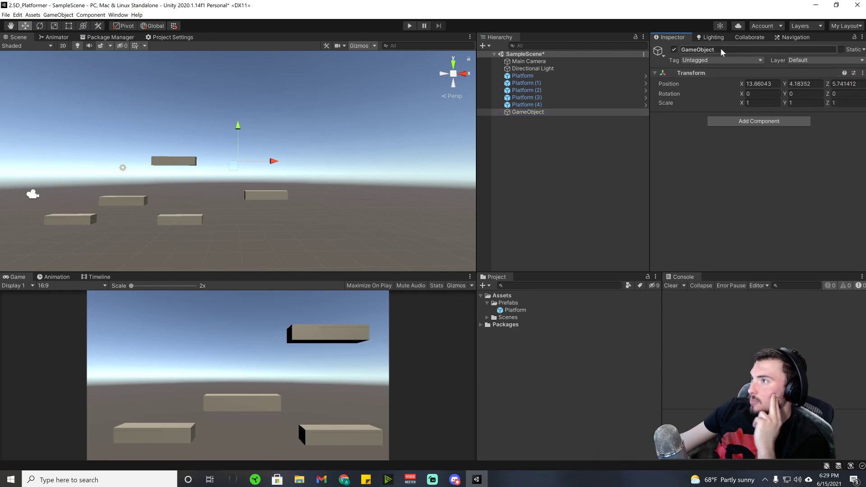
click(712, 54)
text(Envi)
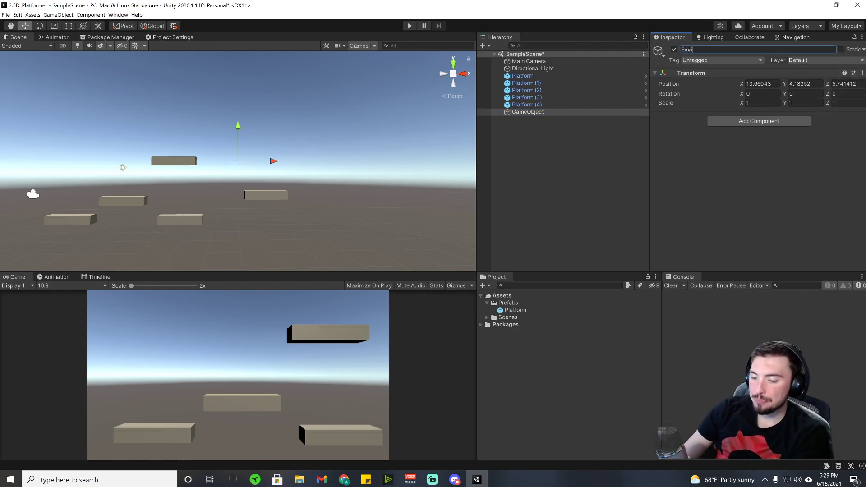
text(ronment)
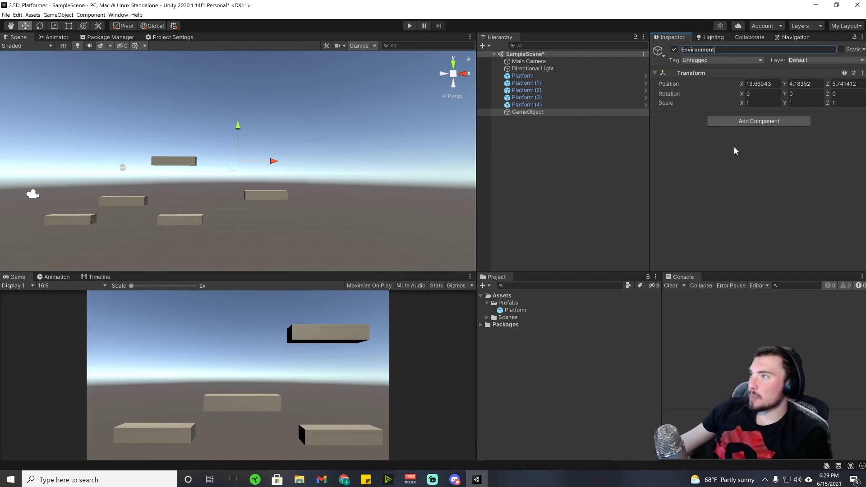
key(Escape)
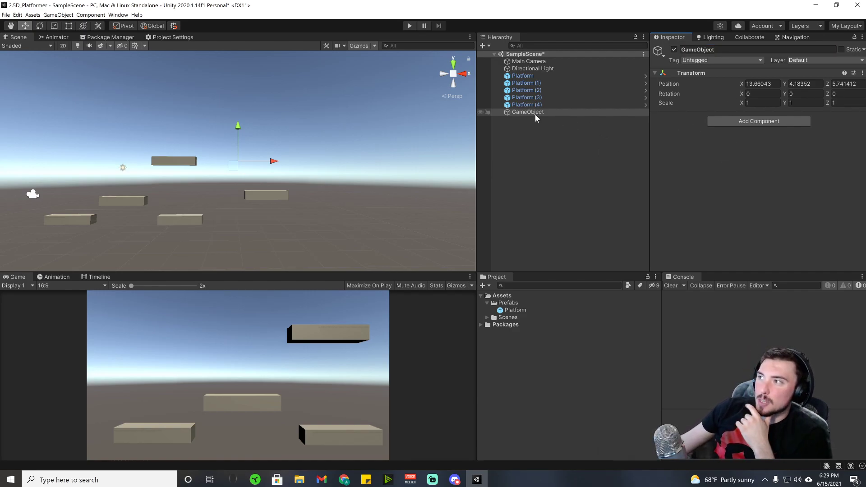
- Set the empty GameObject's position to X 0, Y 0, Z 0
click(774, 84)
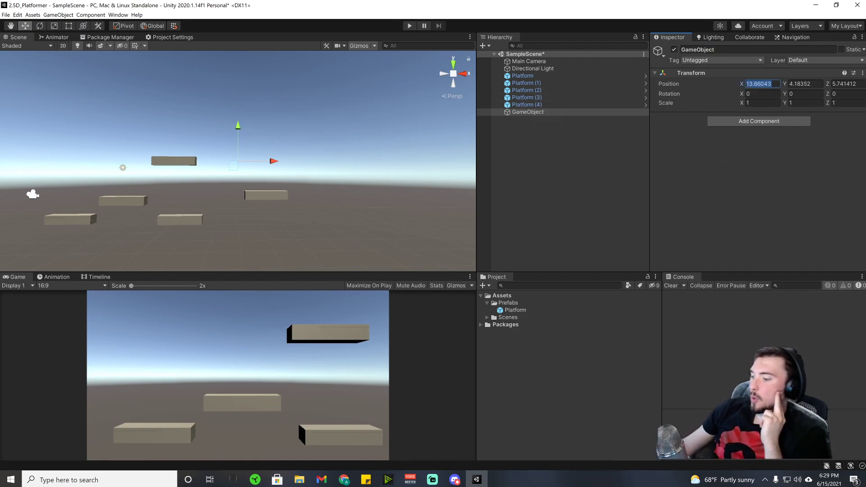
text(0)
key(Tab)
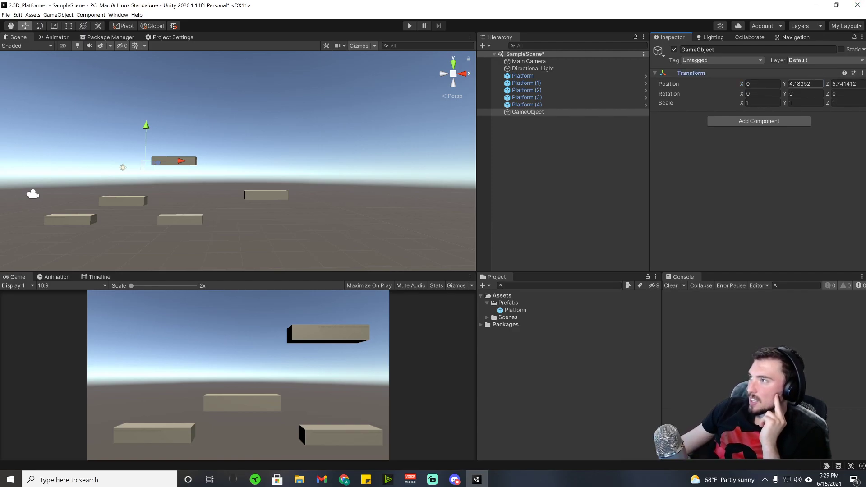
text(0)
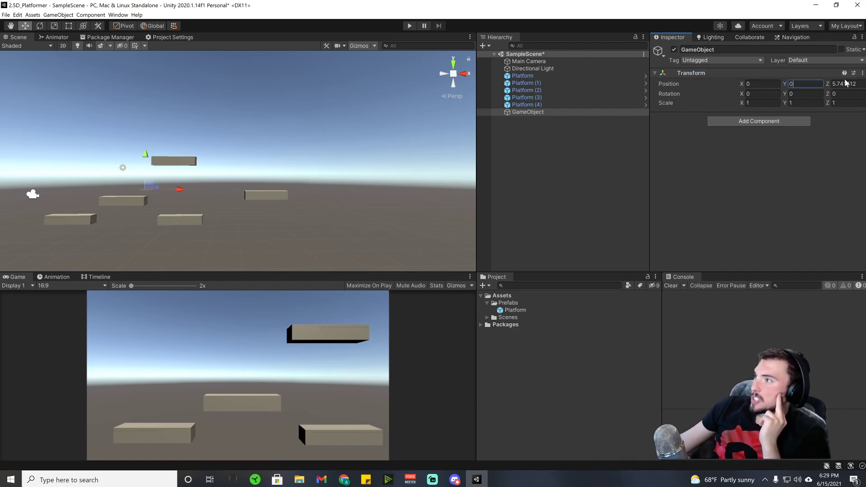
key(Tab)
text(0)
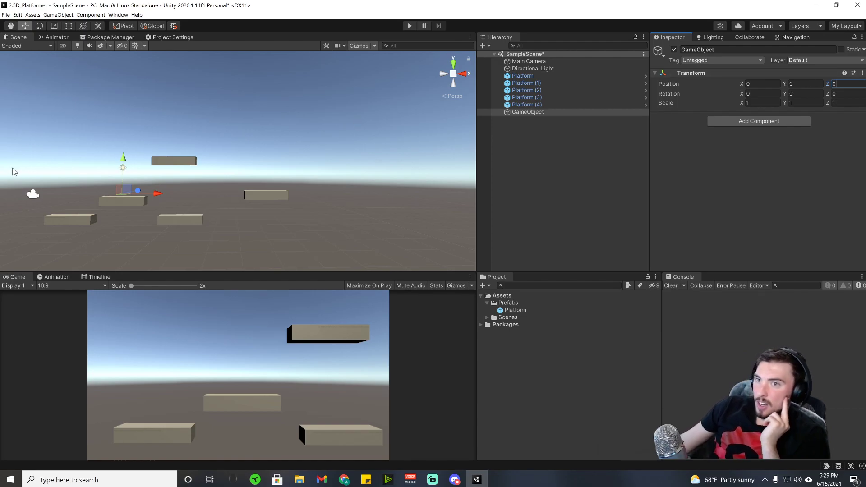
middle_drag(273, 196, 379, 201)
scroll(307, 213, up, 6)
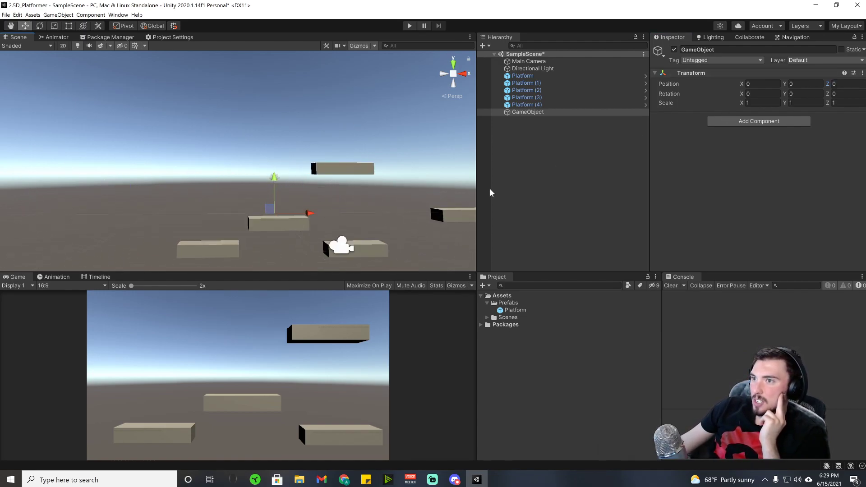
right_drag(337, 224, 376, 259)
- Reset the Transform component of the empty GameObject
click(535, 76)
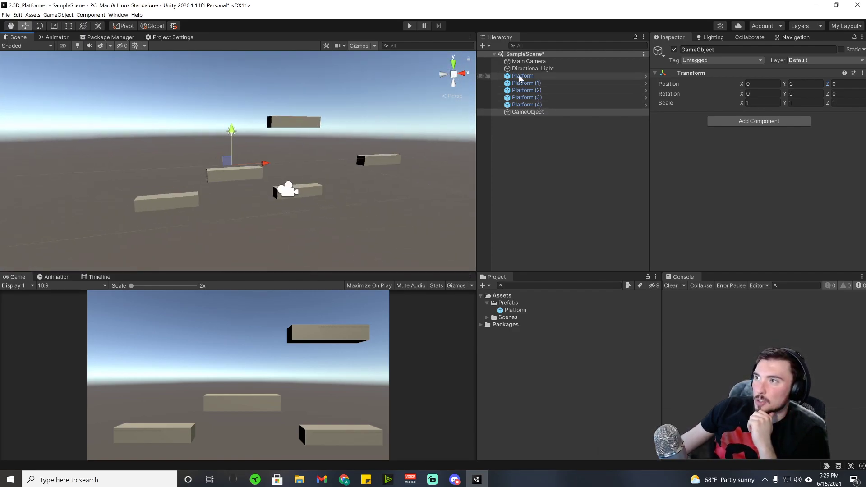
click(527, 111)
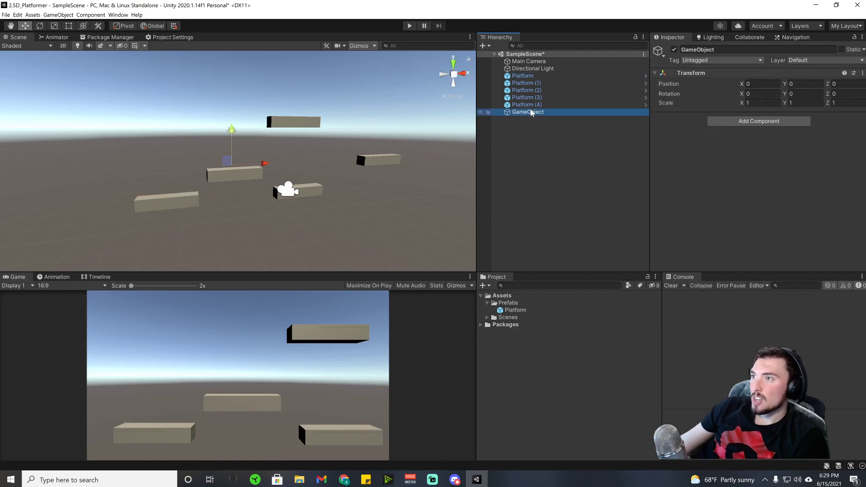
click(862, 73)
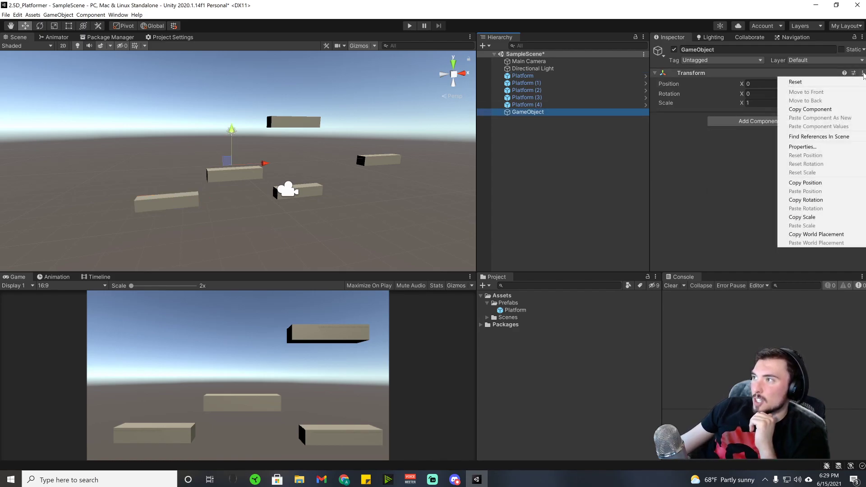
click(795, 82)
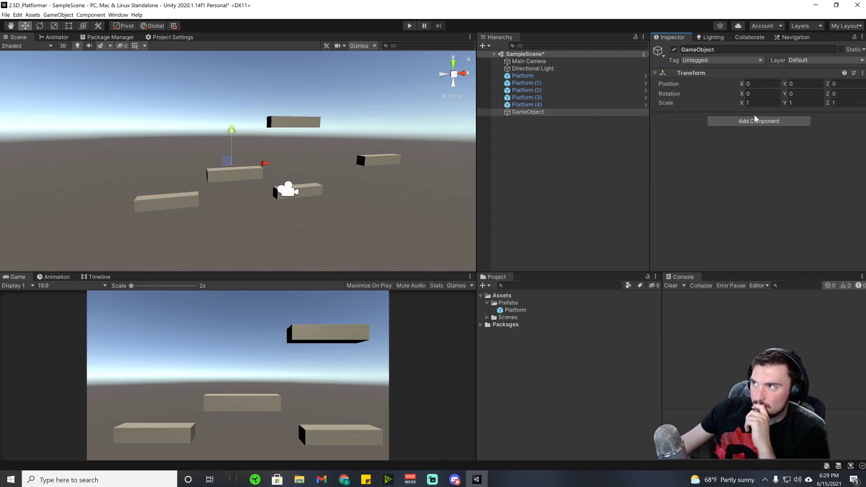
- Enter arbitrary large position values for the empty GameObject on all three axes, with Y 2728727 and Z 7272
click(752, 84)
text(1.4)
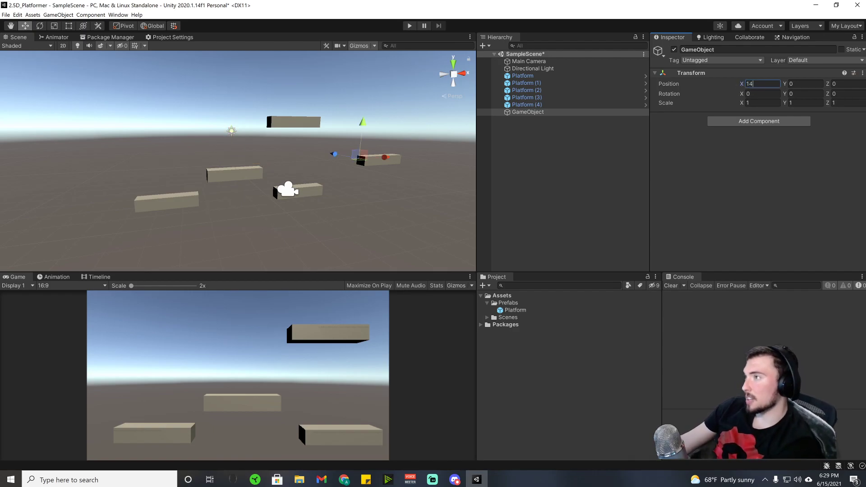
text(57528)
key(Tab)
text(2728727)
key(Tab)
text(7272)
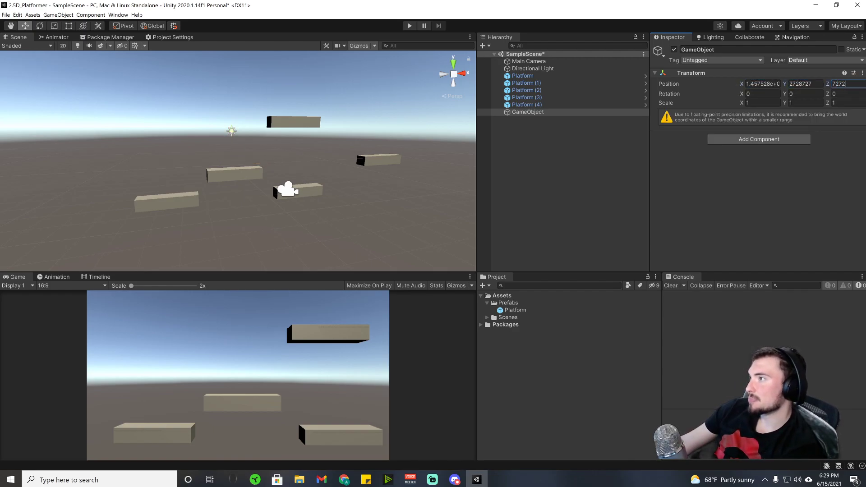
- Reset the empty GameObject's Transform to clear the arbitrary position values
click(859, 75)
click(862, 73)
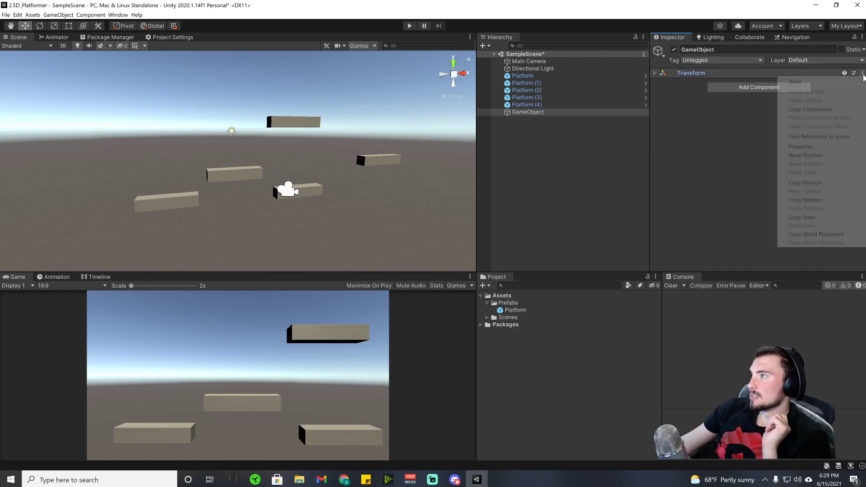
click(835, 84)
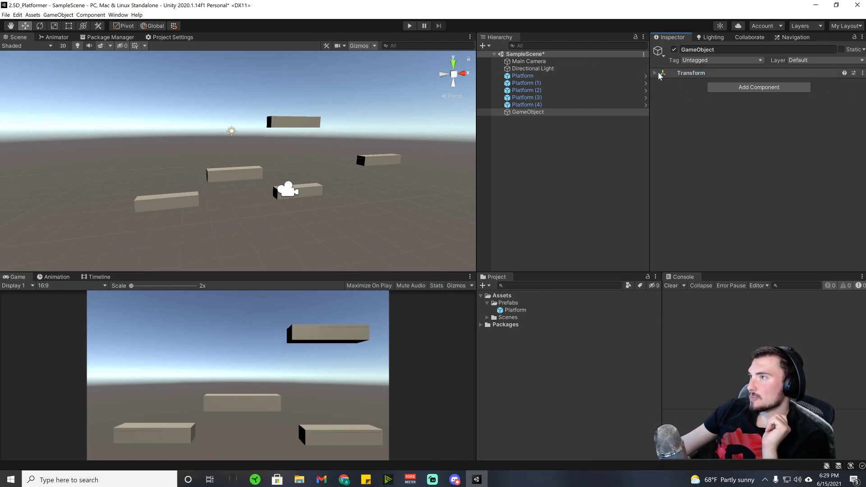
click(658, 75)
click(861, 73)
click(795, 82)
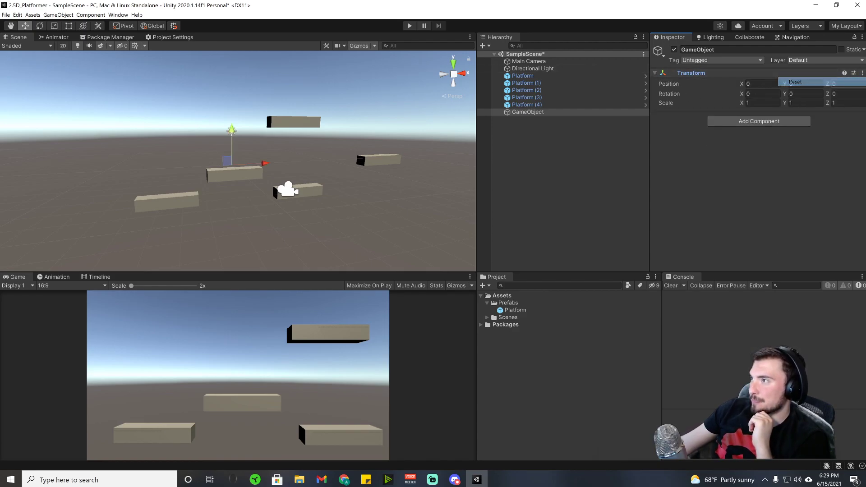
- Parent all five platforms, Platform through Platform (4), under the empty GameObject
click(528, 75)
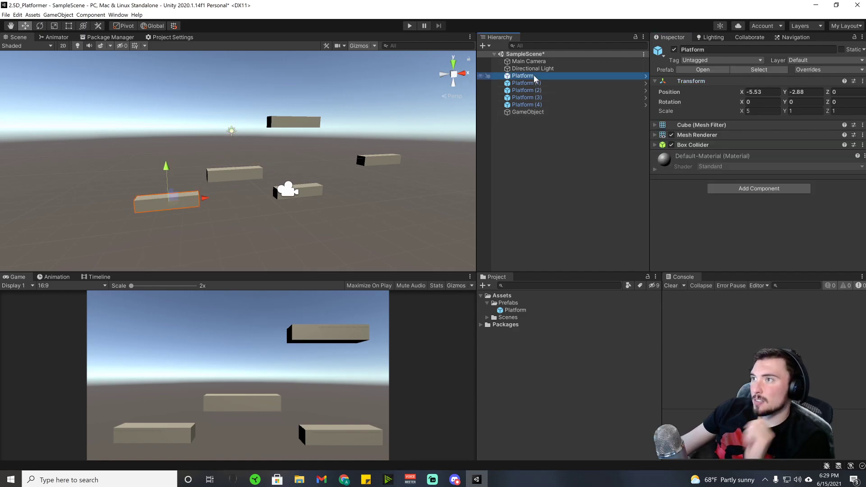
shift+click(530, 107)
drag(530, 107, 534, 112)
- Rename the parent GameObject as Environment and clear the selection
click(528, 75)
click(703, 50)
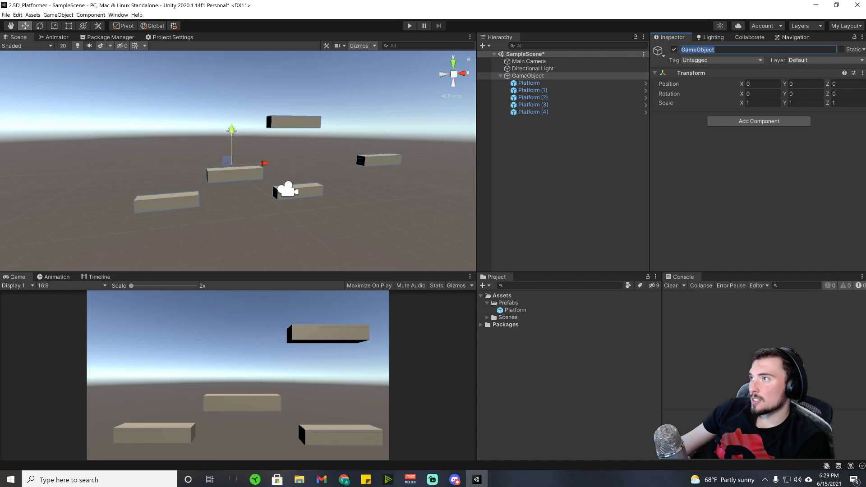
text(Environ)
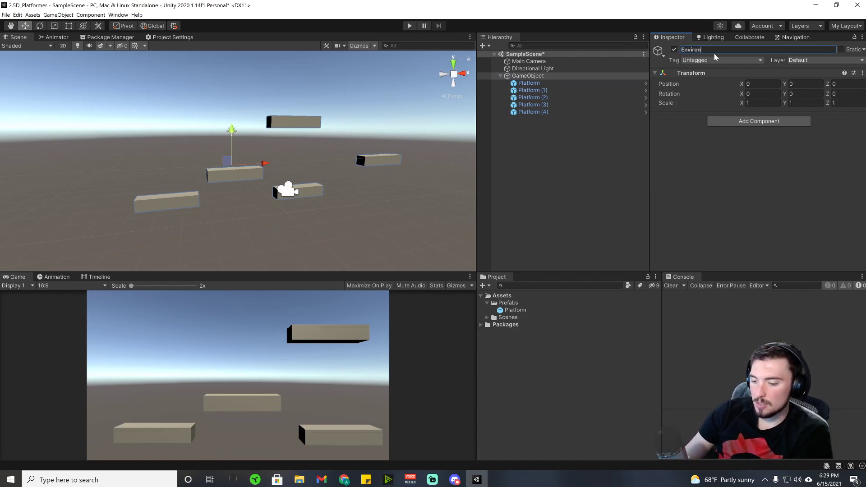
text(t)
click(523, 217)
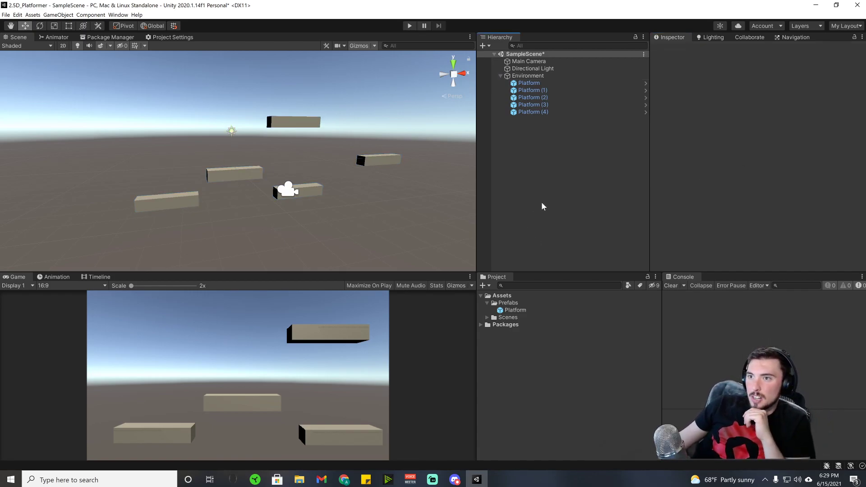
- Create a 3D capsule at the scene's top level, outside the Environment group, and rename it Player
right_drag(418, 133, 374, 133)
middle_drag(355, 185, 314, 203)
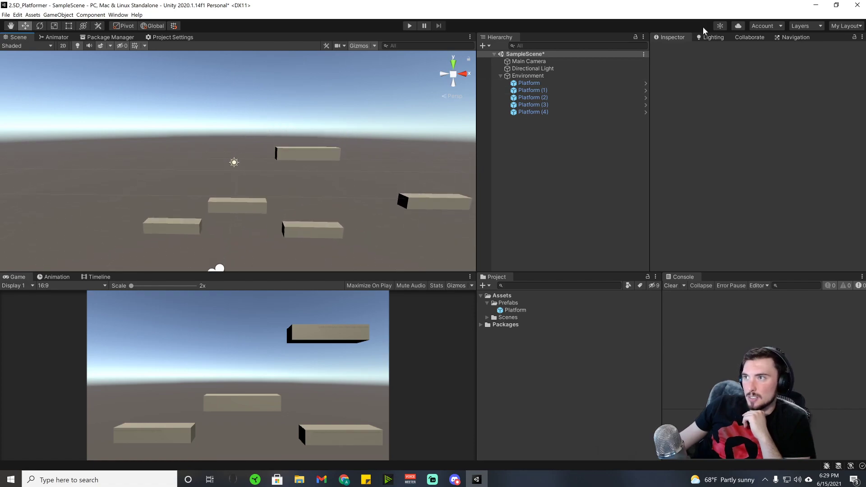
click(534, 77)
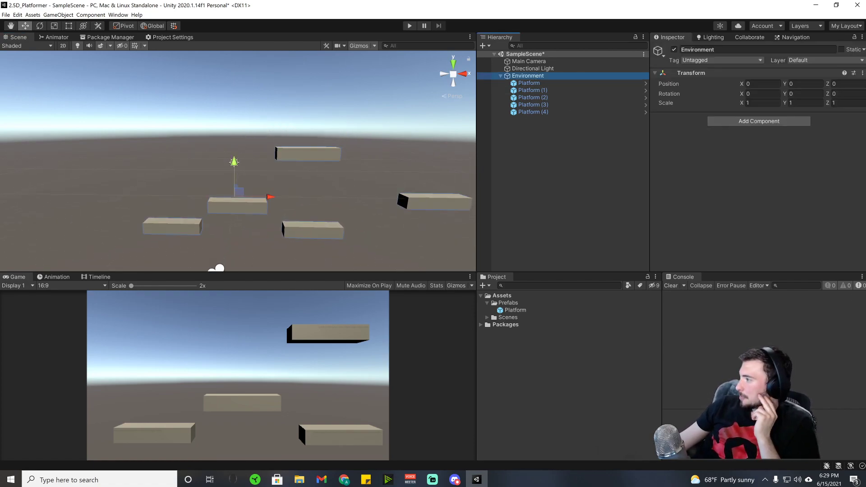
right_click(532, 154)
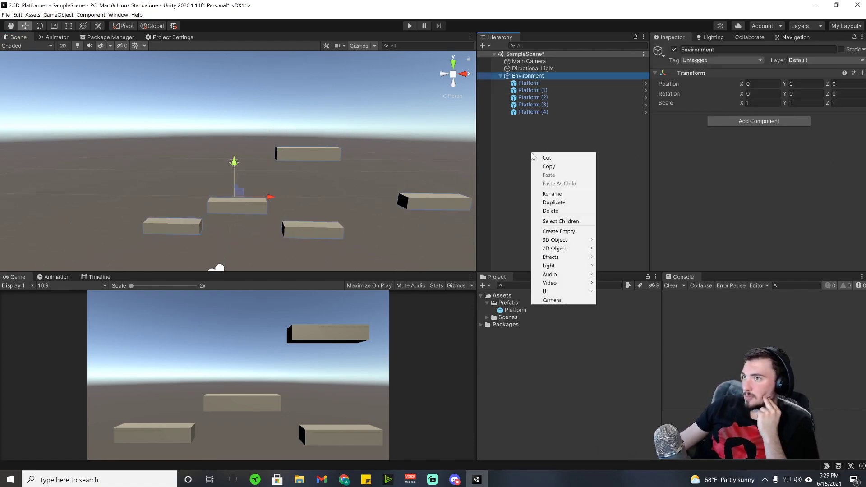
mouse_move(562, 244)
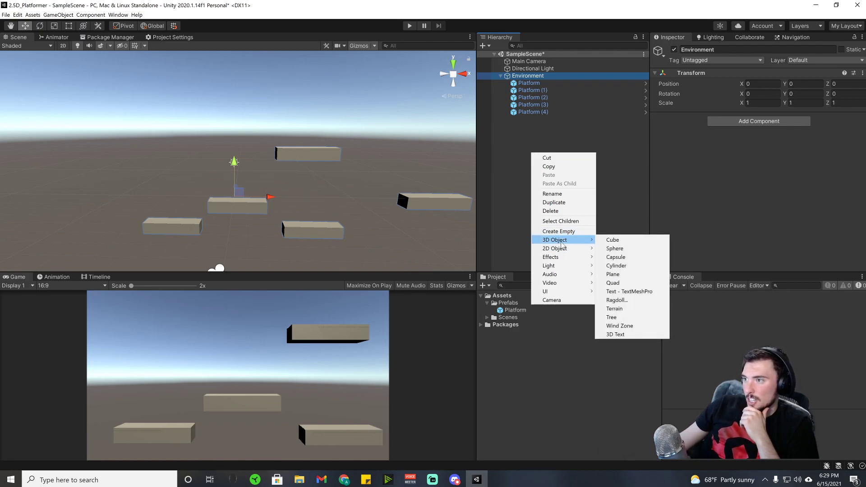
click(630, 258)
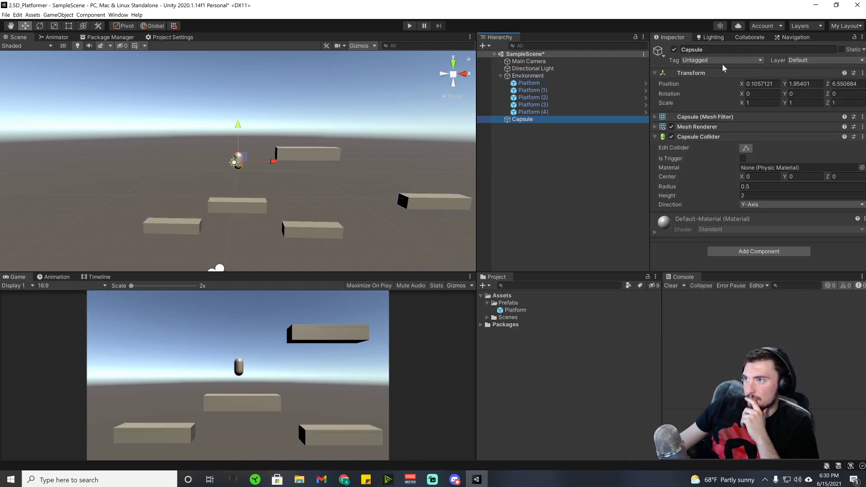
click(721, 49)
text(Player)
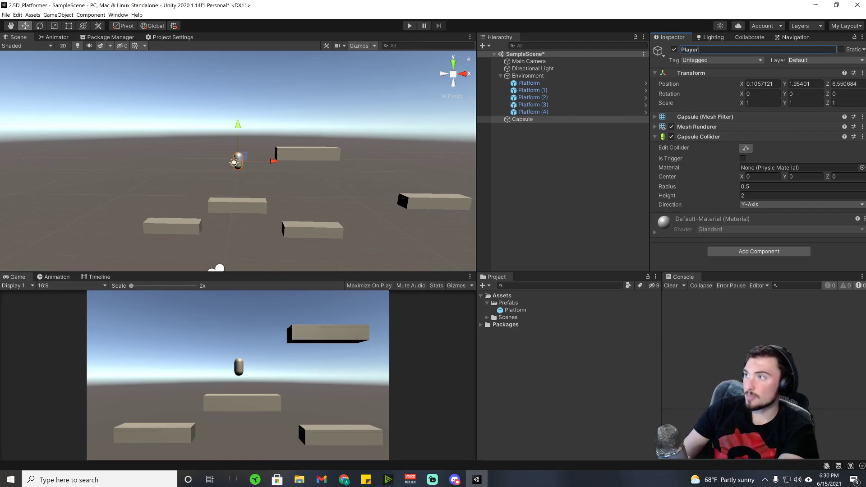
key(Return)
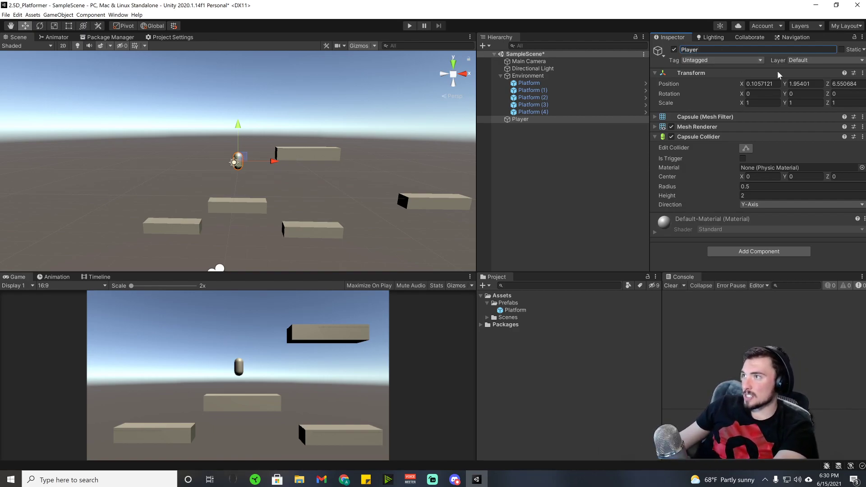
- Set the Player capsule's position to 0 on the Z, Y and X axes
click(844, 83)
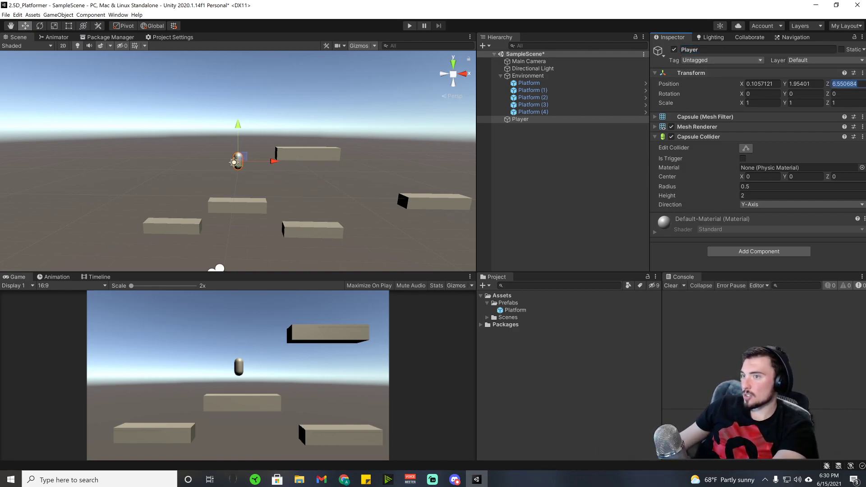
text(0)
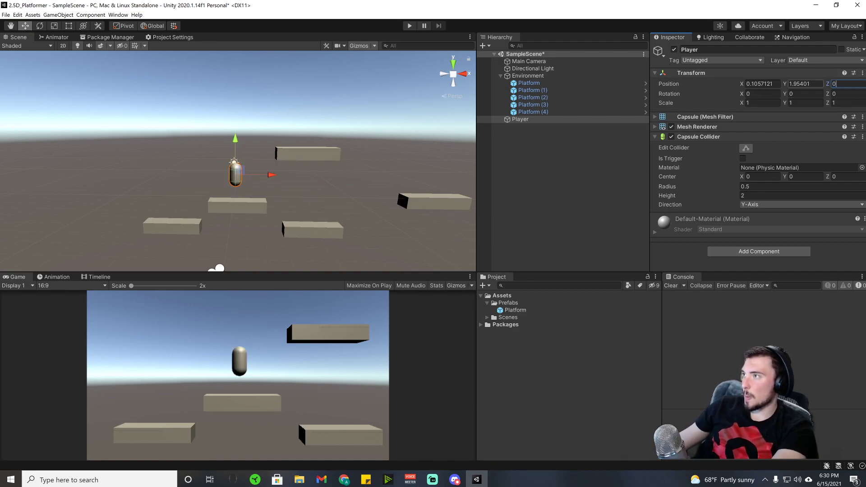
click(805, 84)
text(0)
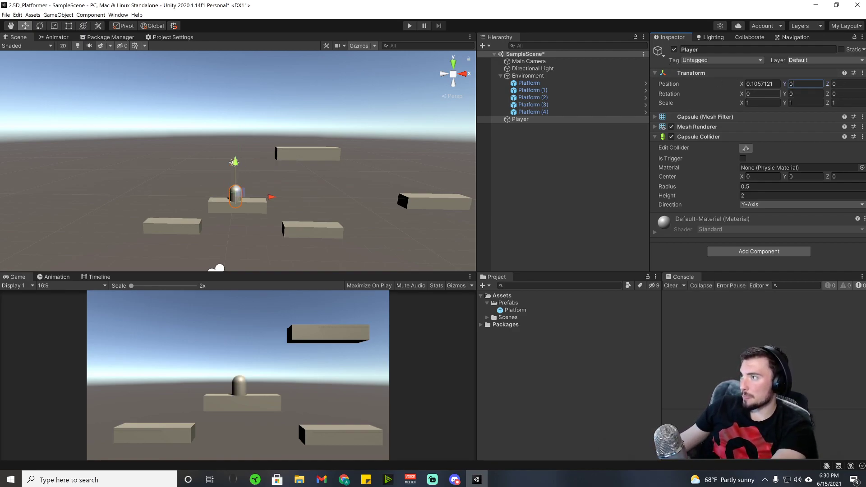
click(761, 84)
text(0)
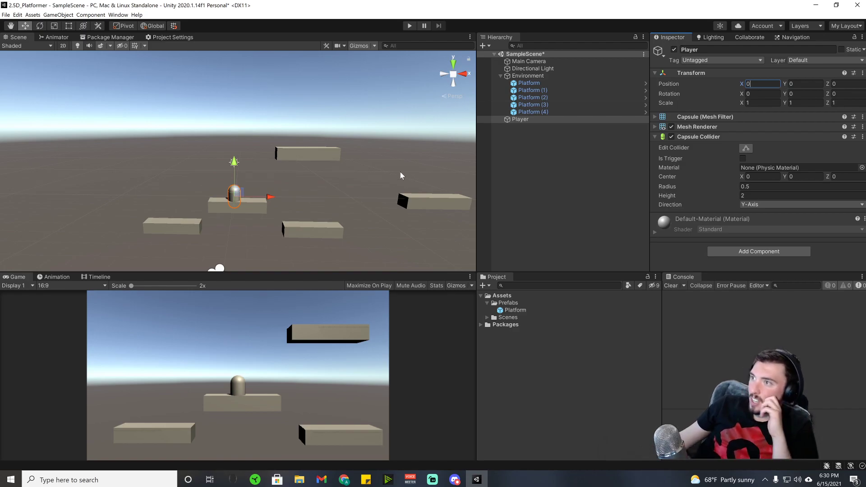
- Assign the Player tag to the Player capsule
click(733, 60)
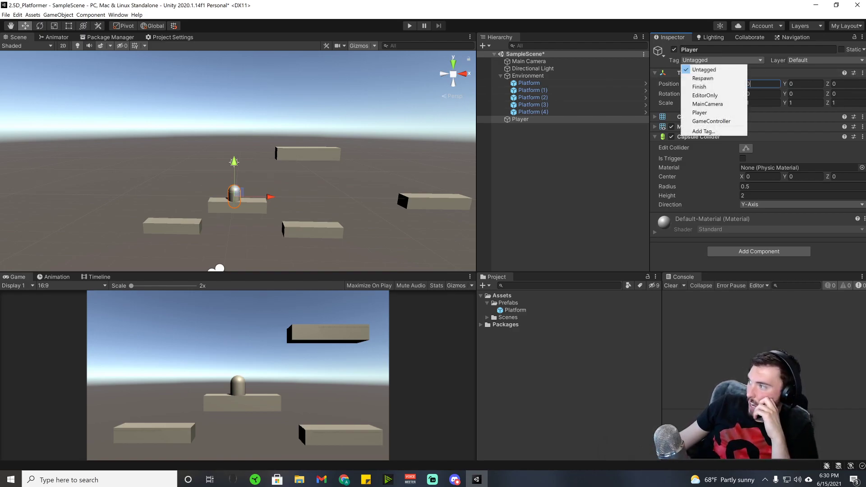
key(Escape)
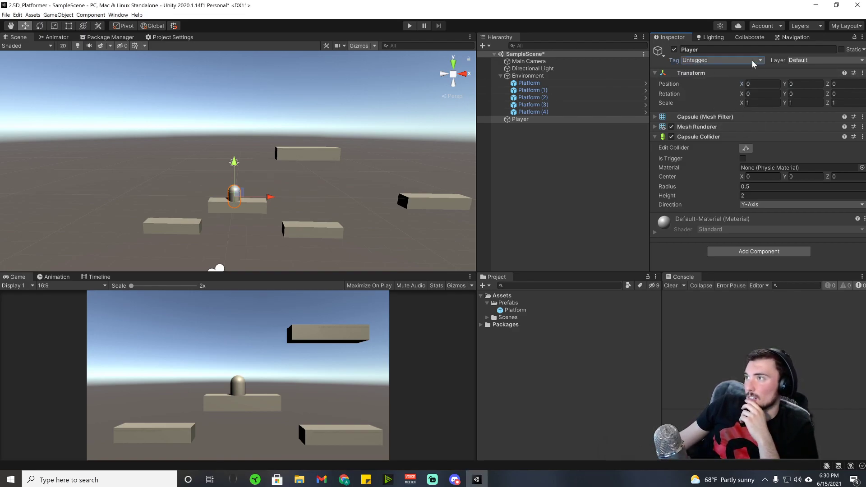
click(751, 60)
click(709, 115)
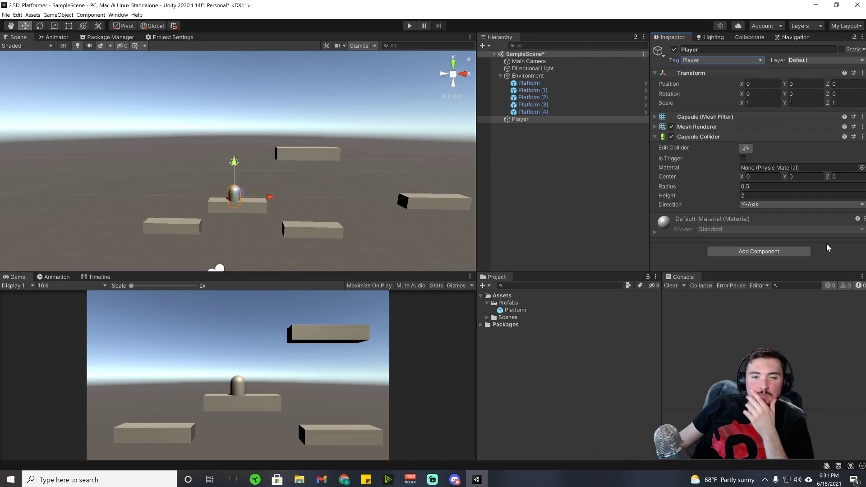
- Add a Rigidbody component to the Player and turn off its Use Gravity option
key(alt+Tab)
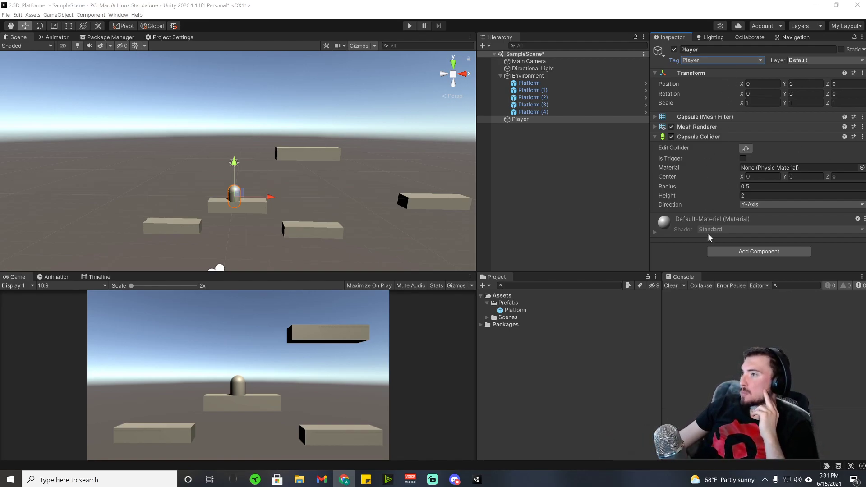
click(735, 251)
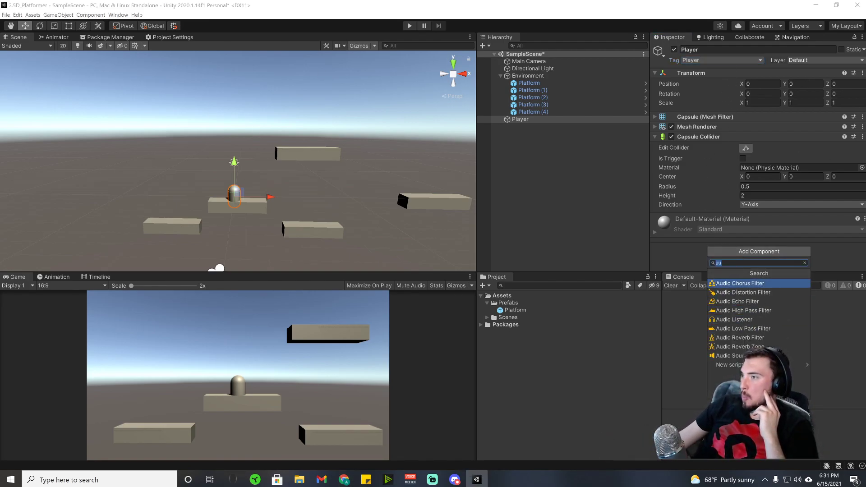
text(rig)
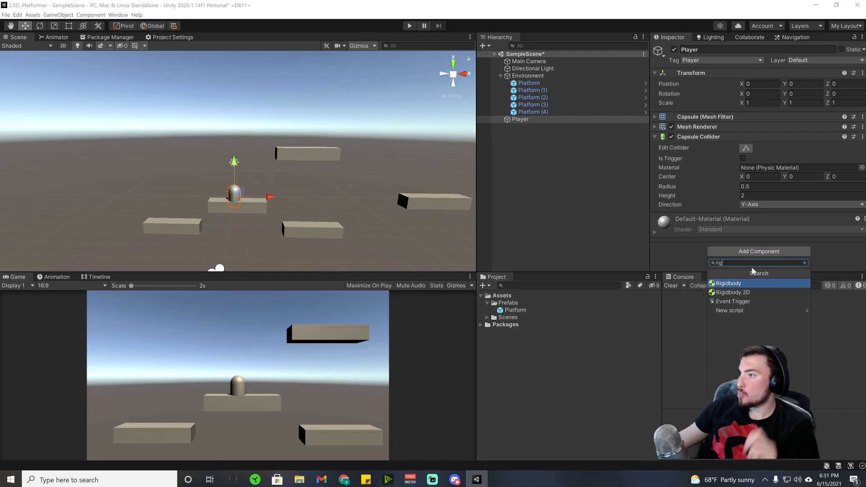
click(739, 283)
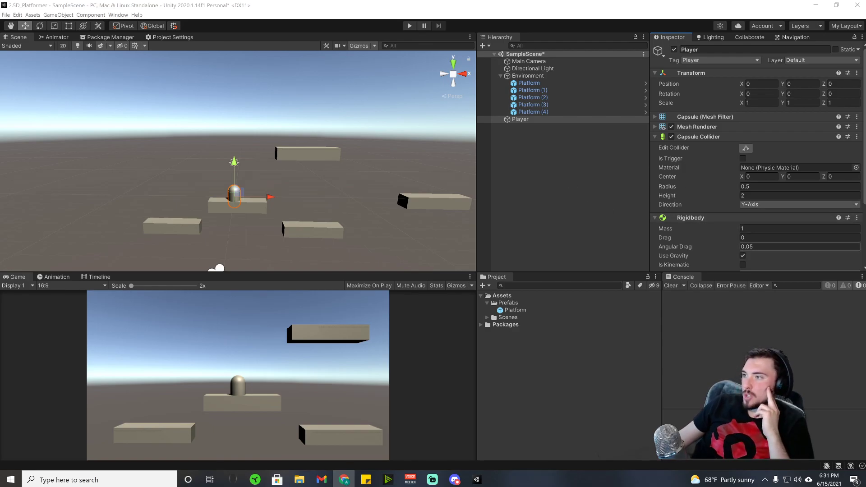
click(742, 255)
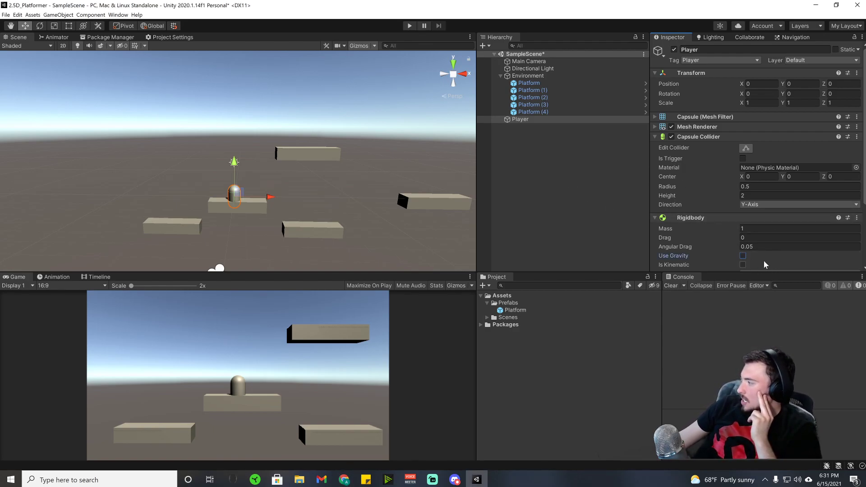
- Collapse the Player's Capsule Collider settings and raise the capsule above the middle platform to about 3.46 on Y
scroll(698, 236, down, 3)
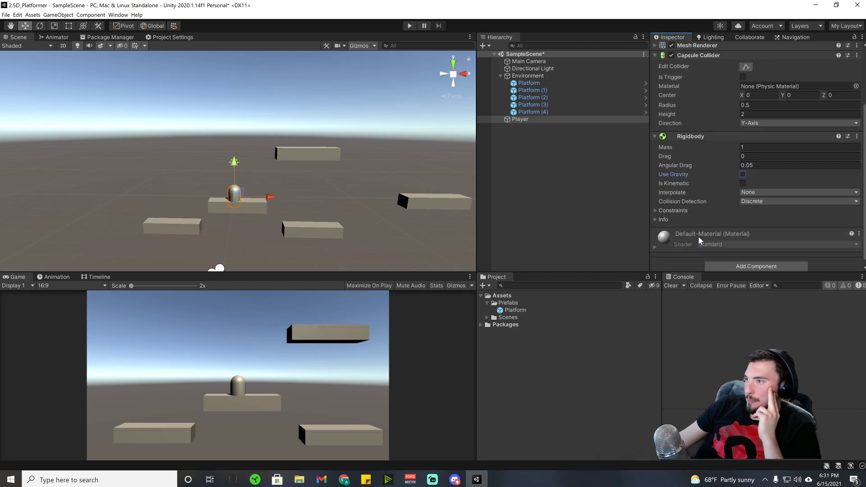
click(654, 55)
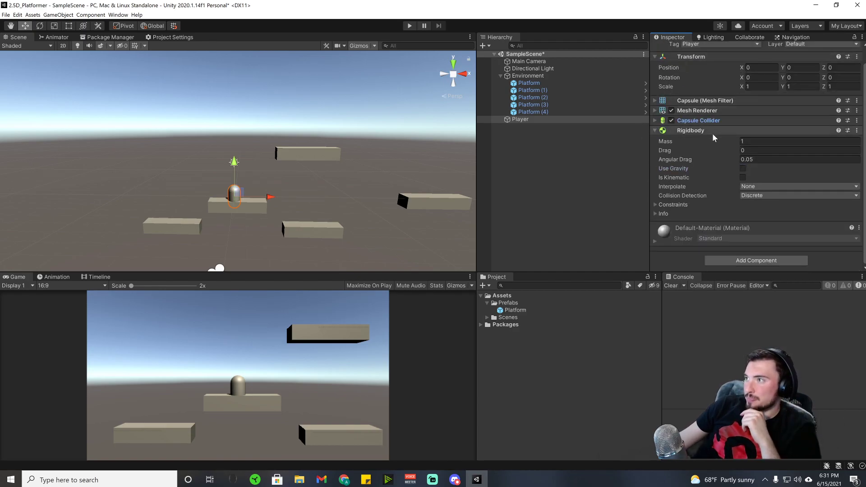
drag(234, 174, 240, 134)
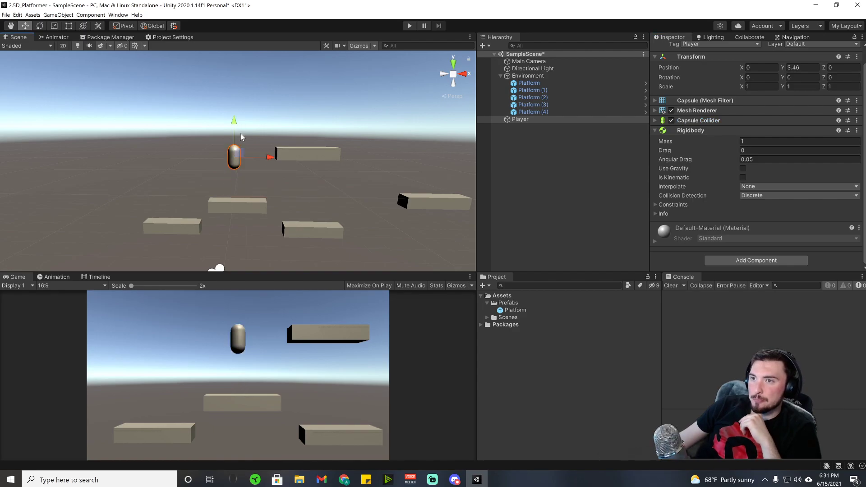
- Run the scene and enable Use Gravity on the Player's Rigidbody during play to test its fall onto the middle platform
click(410, 26)
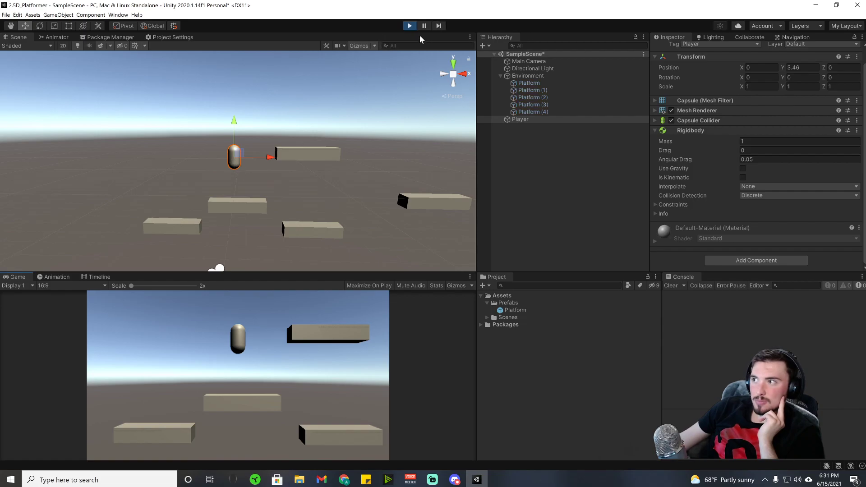
click(742, 168)
alt+drag(450, 201, 385, 156)
scroll(275, 179, up, 8)
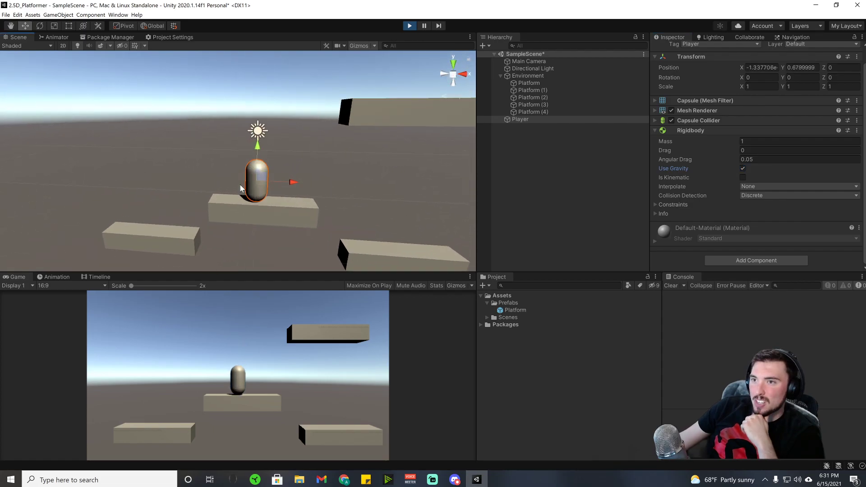
- Lift the Player above the middle platform in the running scene to test how gravity makes it fall
alt+drag(282, 183, 308, 130)
right_drag(308, 131, 304, 145)
drag(255, 174, 256, 1)
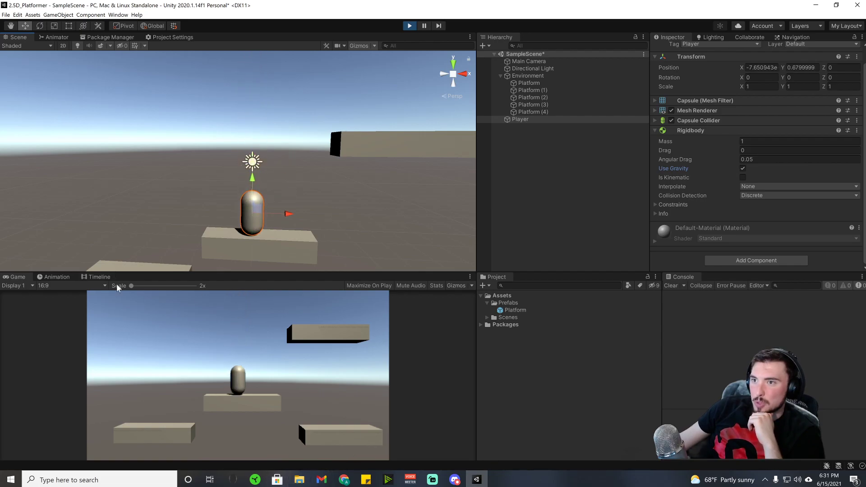
scroll(174, 245, down, 4)
drag(245, 153, 246, 52)
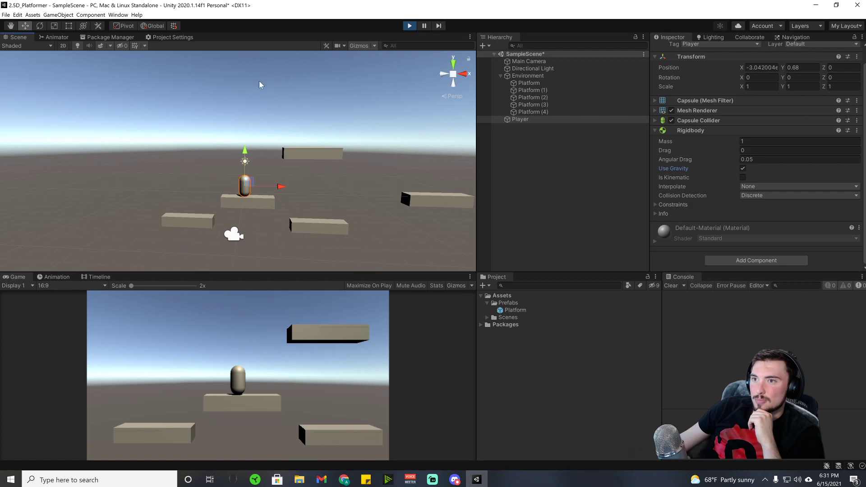
drag(248, 156, 247, 88)
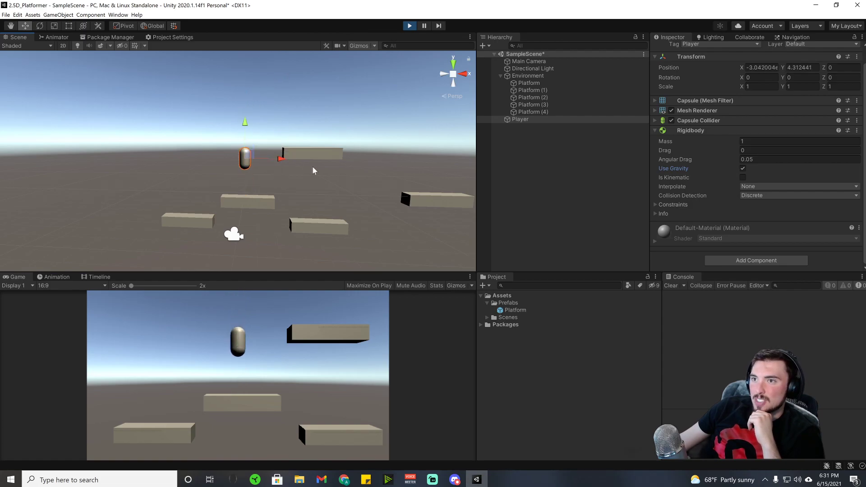
- Test lifting the Player high above the platforms with Use Gravity off, and end the play test
click(742, 169)
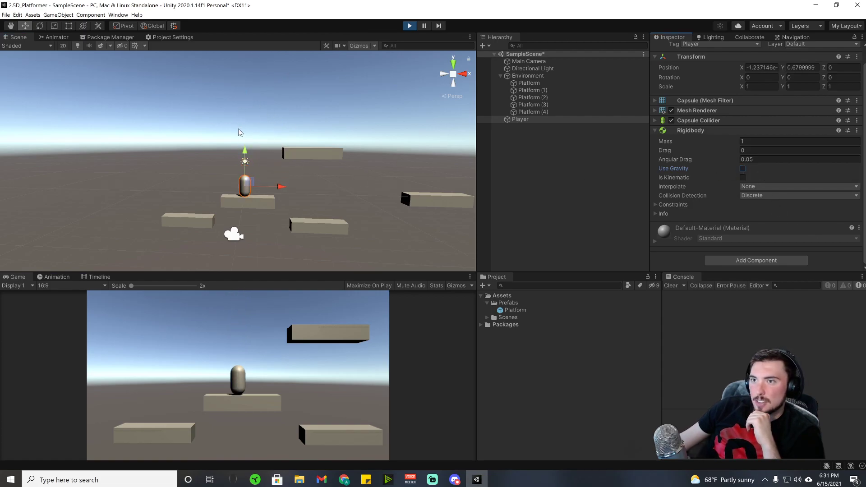
drag(245, 151, 253, 68)
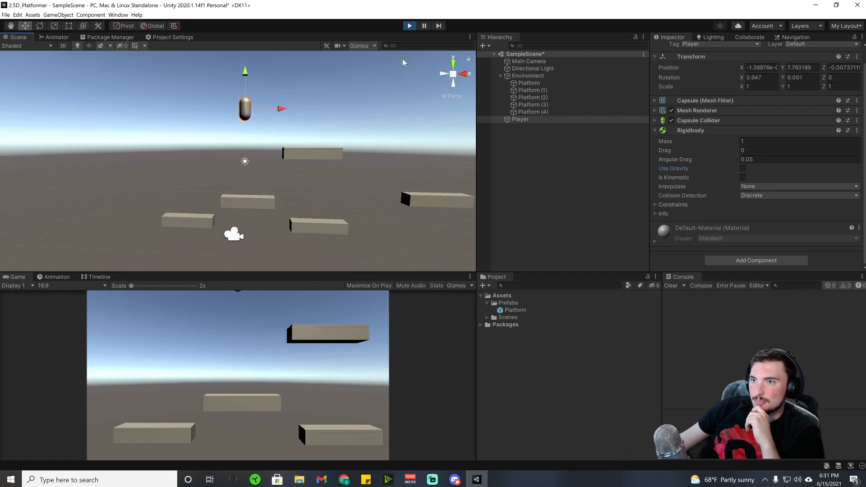
click(409, 26)
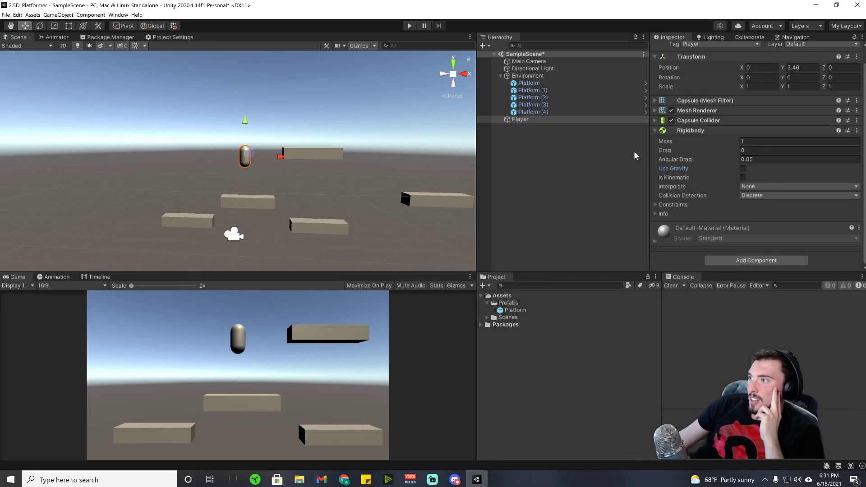
- Enable Use Gravity on the Player's Rigidbody and lower the Player to Y 1.14, just above the middle platform
click(742, 169)
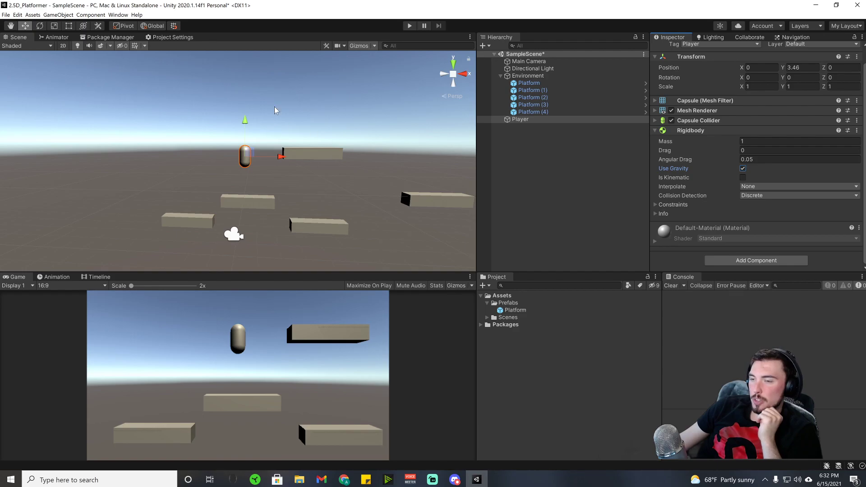
right_drag(274, 106, 231, 107)
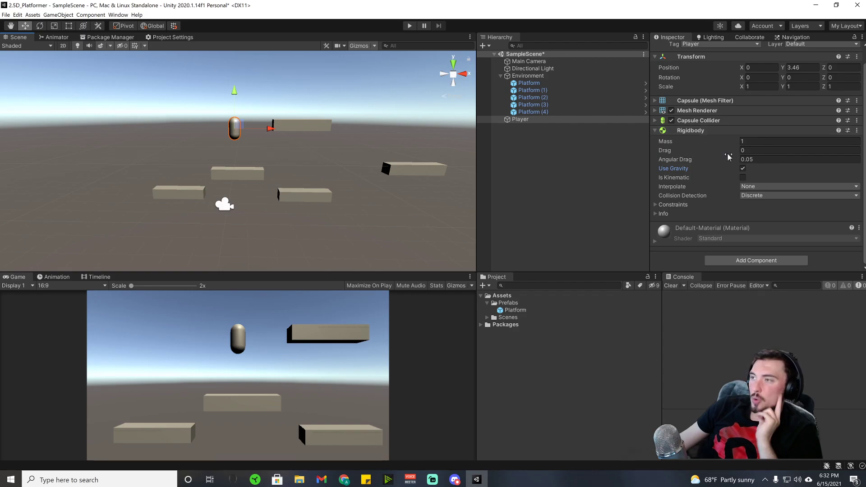
mouse_move(727, 153)
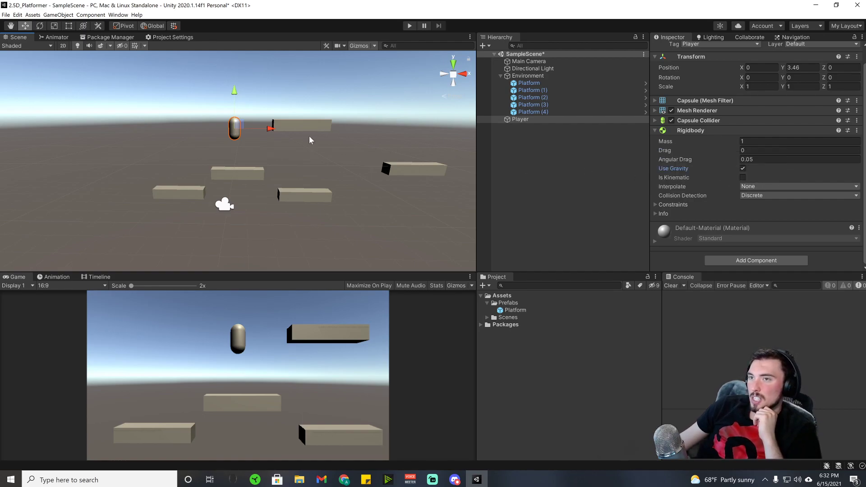
drag(235, 95, 235, 121)
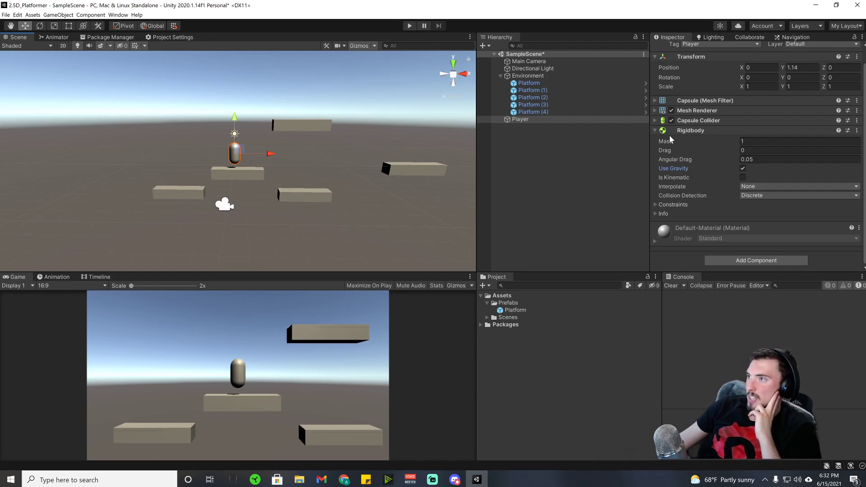
- Expand the Player's Capsule Collider, turn on collider editing and examine its outline around the capsule
click(698, 121)
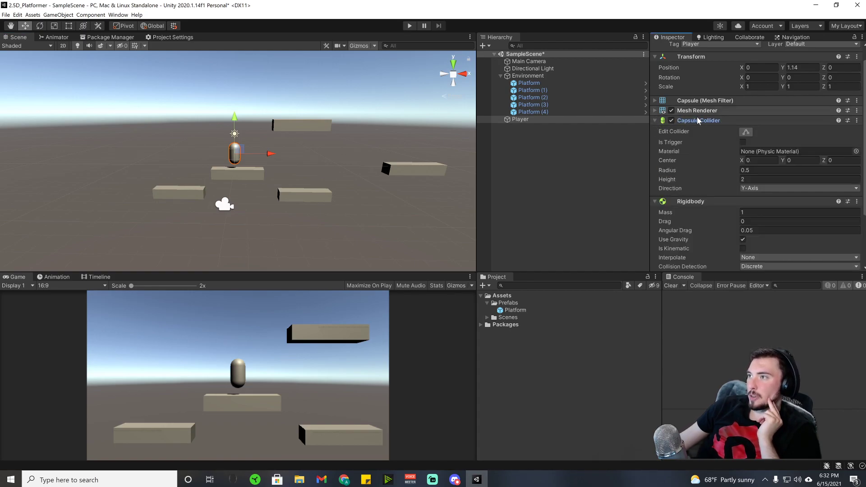
click(745, 132)
scroll(222, 175, up, 4)
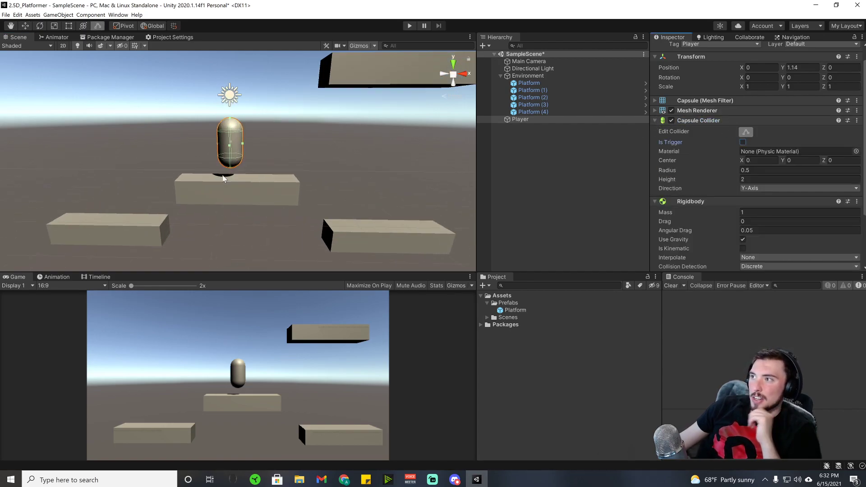
scroll(222, 178, up, 3)
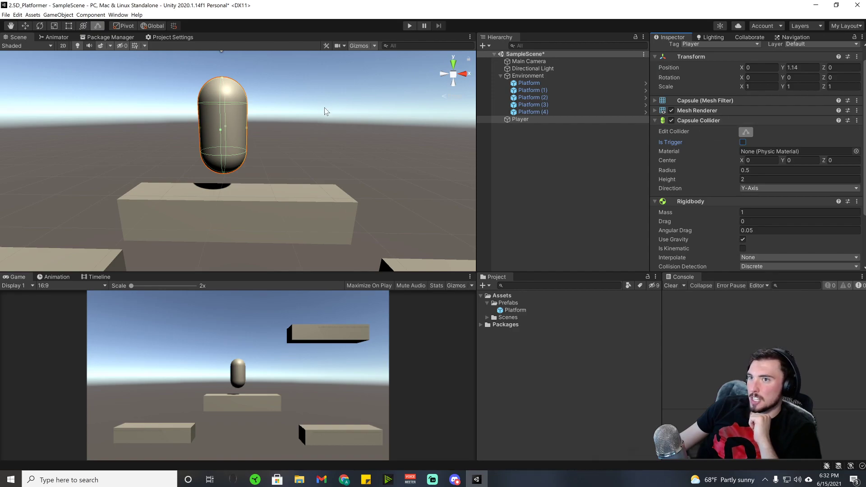
- Expand the Box Collider of Platform (1) and turn on collider editing to show its face handles
click(537, 90)
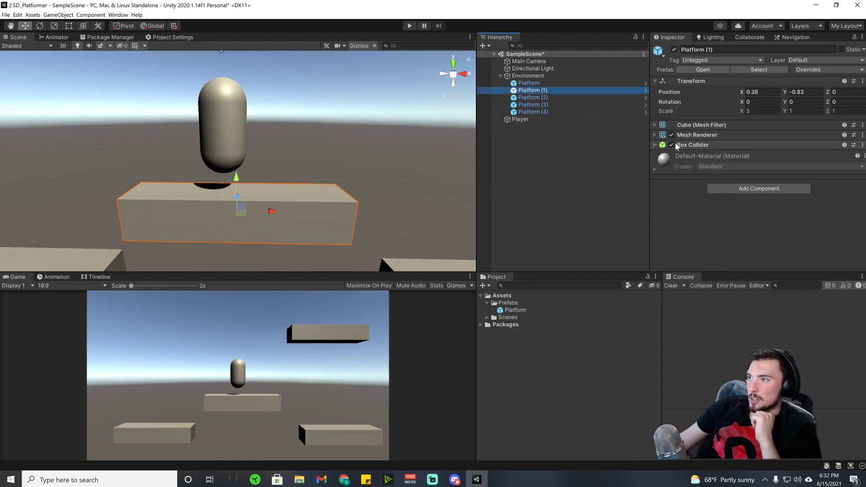
click(661, 146)
click(745, 157)
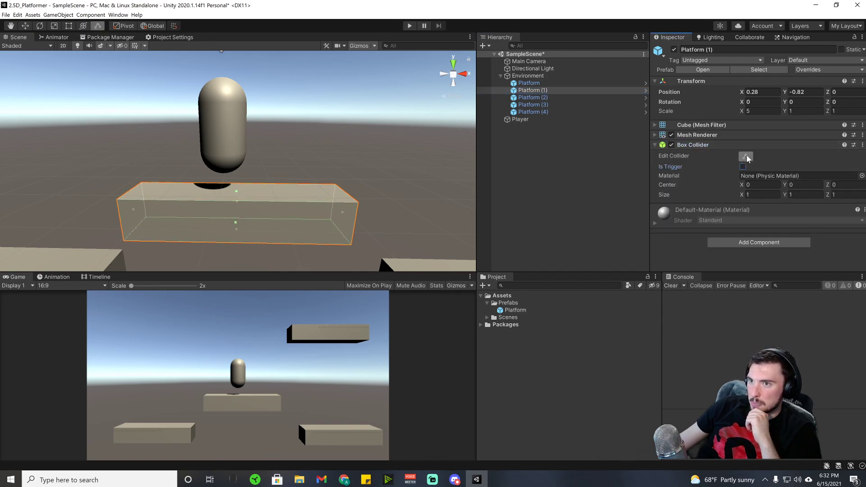
scroll(275, 223, up, 5)
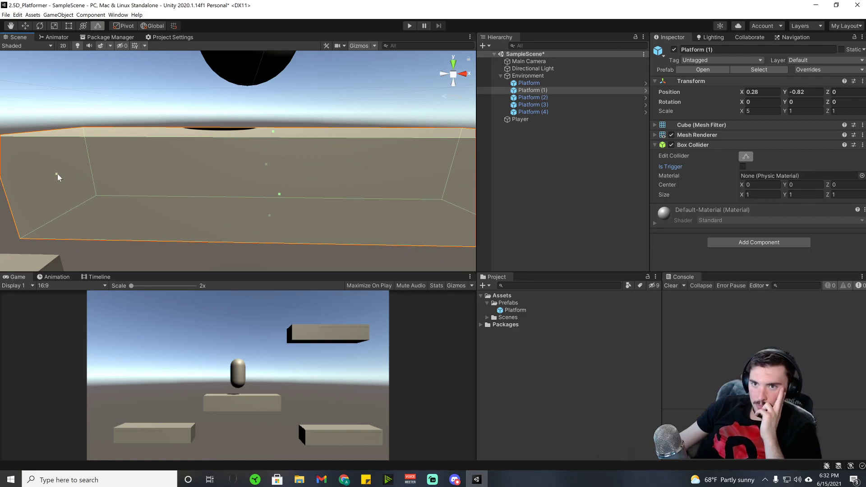
- Shrink Platform (1)'s Box Collider from its left end to an X size of about 0.61
drag(58, 174, 236, 182)
middle_drag(177, 170, 212, 169)
scroll(294, 180, down, 3)
- Stretch Platform (1)'s Box Collider back out to the platform's left end, with an X size of about 1.0005
right_drag(294, 180, 290, 156)
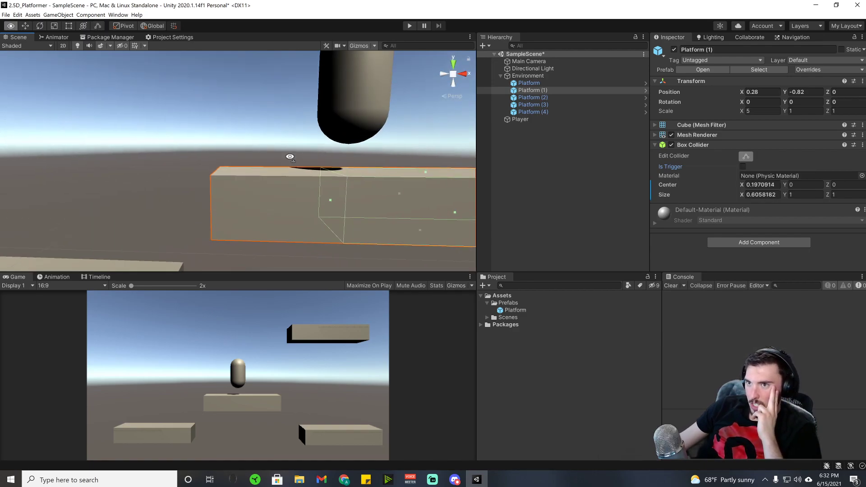
key(d)
key(q)
mouse_move(270, 189)
right_down()
mouse_move(249, 188)
mouse_move(261, 186)
right_up()
key(a)
drag(179, 171, 67, 177)
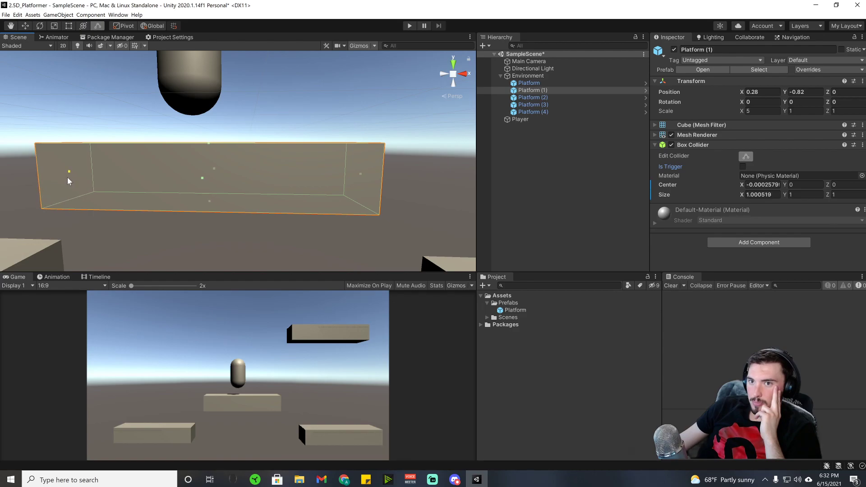
- Try a finer adjustment of the left face of Platform (1)'s Box Collider, and undo it
middle_drag(53, 177, 130, 189)
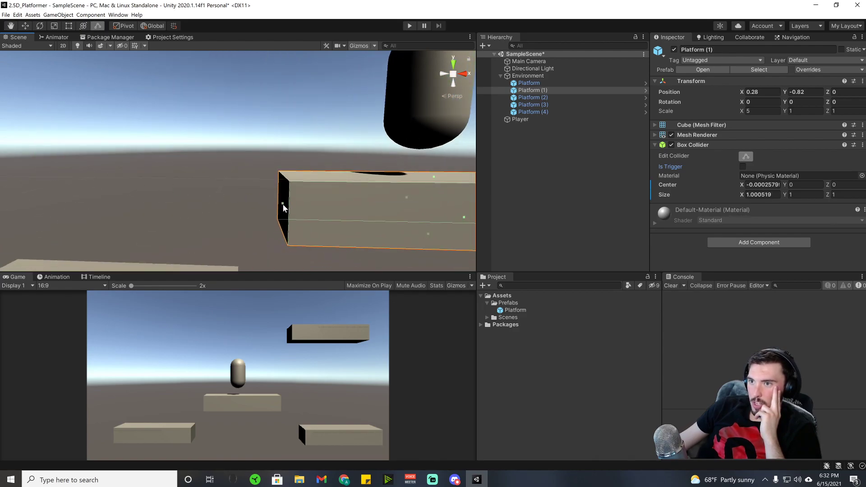
mouse_move(283, 205)
mouse_down()
mouse_move(184, 210)
mouse_move(342, 215)
mouse_move(283, 215)
mouse_up()
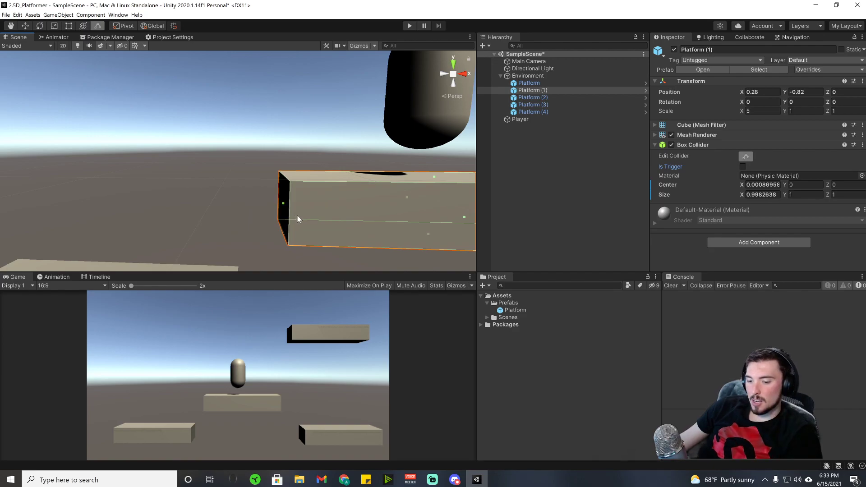
key(ctrl+z)
right_drag(279, 123, 298, 177)
scroll(323, 179, down, 5)
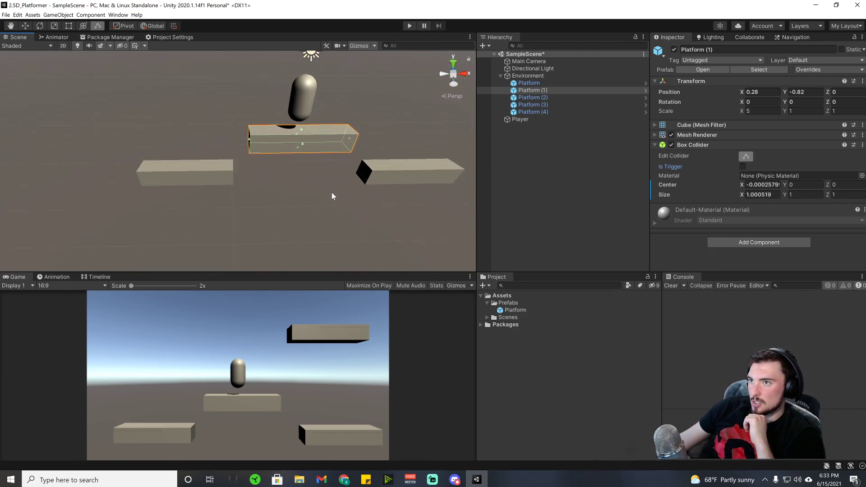
click(541, 76)
scroll(361, 191, down, 6)
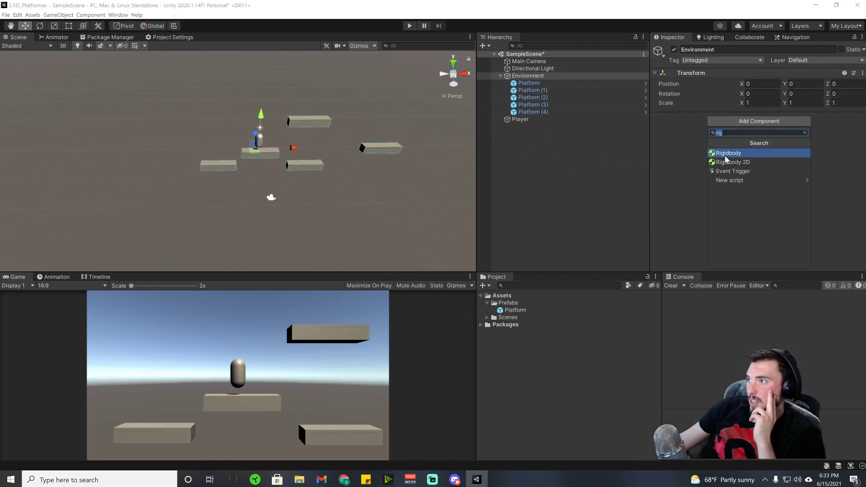
click(561, 229)
- Examine Platform (1) and its editable Box Collider outline from several angles, including the end and the underside
click(556, 90)
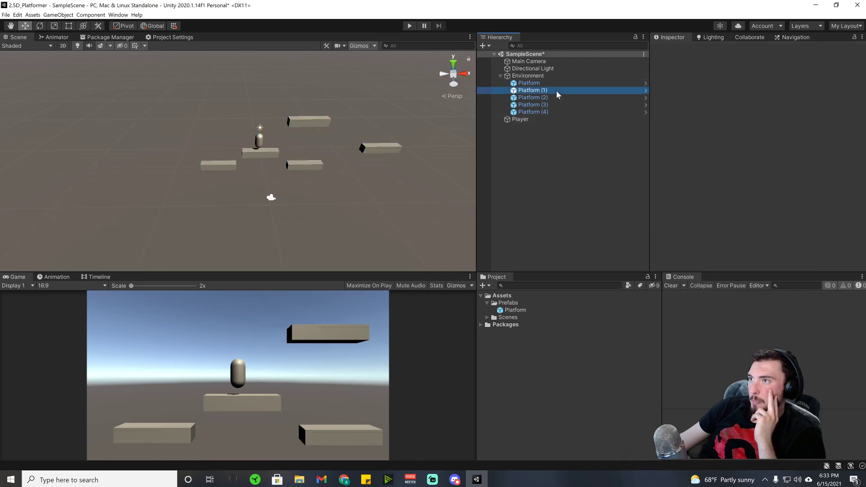
key(f)
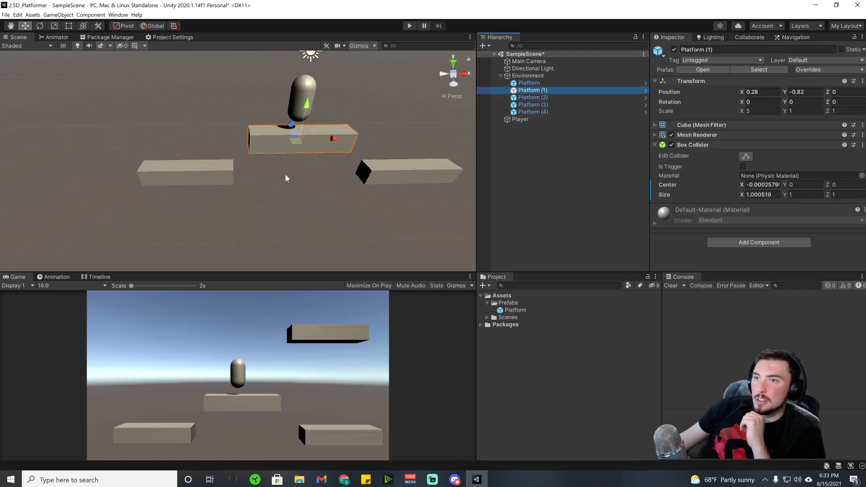
right_drag(418, 181, 408, 145)
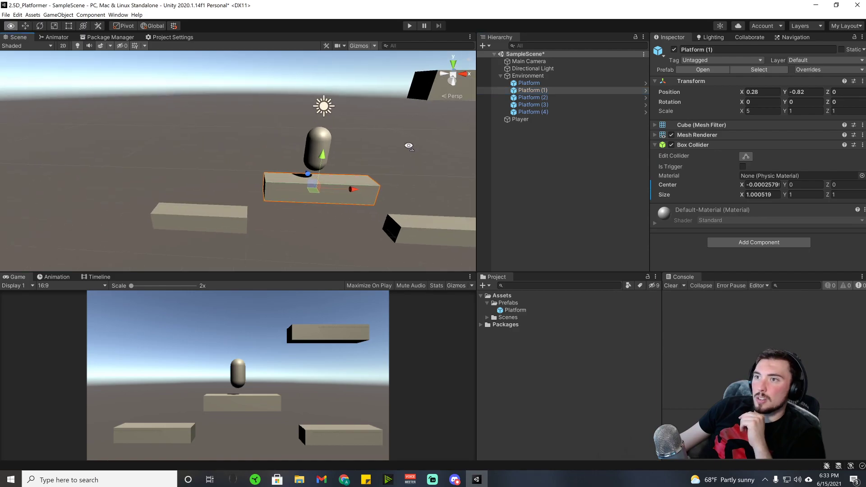
middle_drag(426, 166, 377, 196)
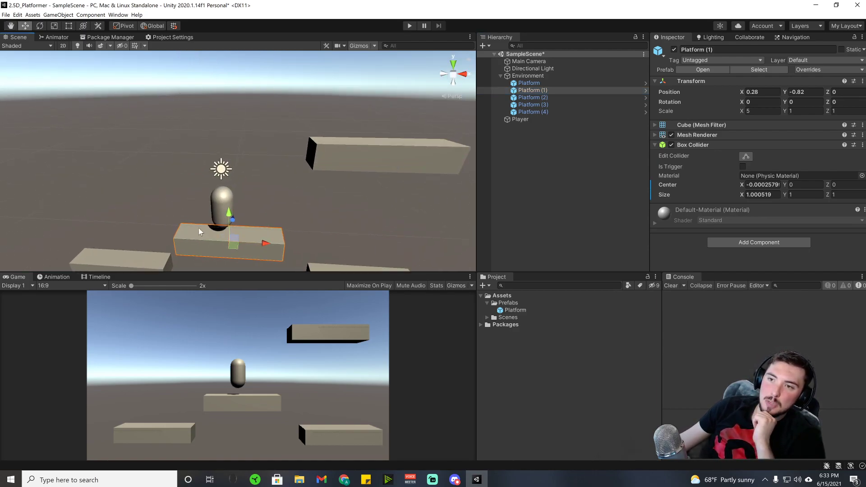
middle_drag(199, 242, 250, 201)
scroll(248, 217, up, 6)
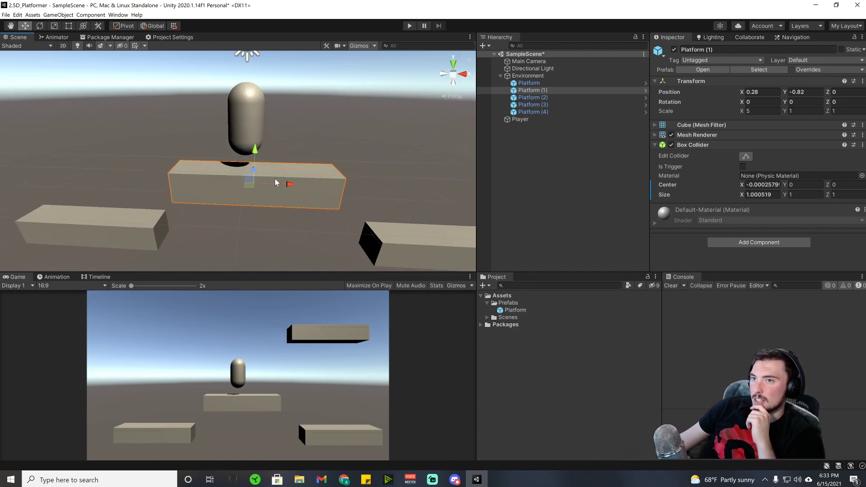
scroll(254, 176, up, 2)
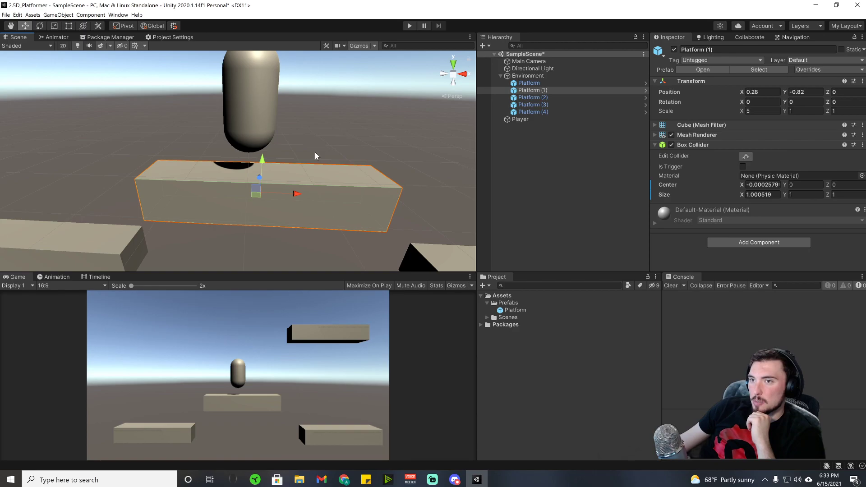
right_drag(383, 141, 310, 177)
middle_drag(309, 177, 235, 179)
click(745, 156)
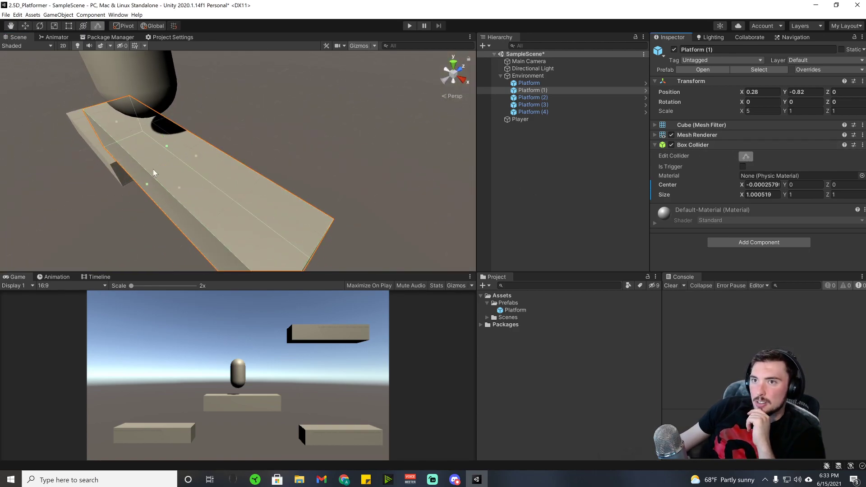
right_drag(152, 170, 196, 143)
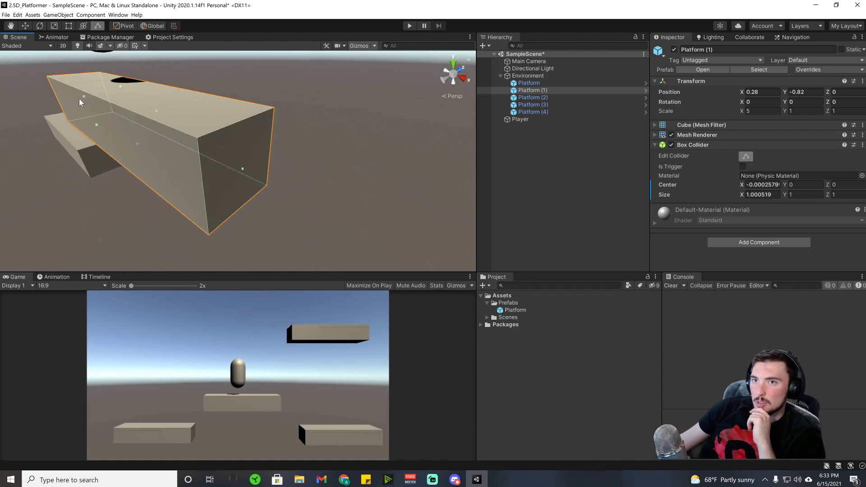
right_drag(190, 169, 329, 106)
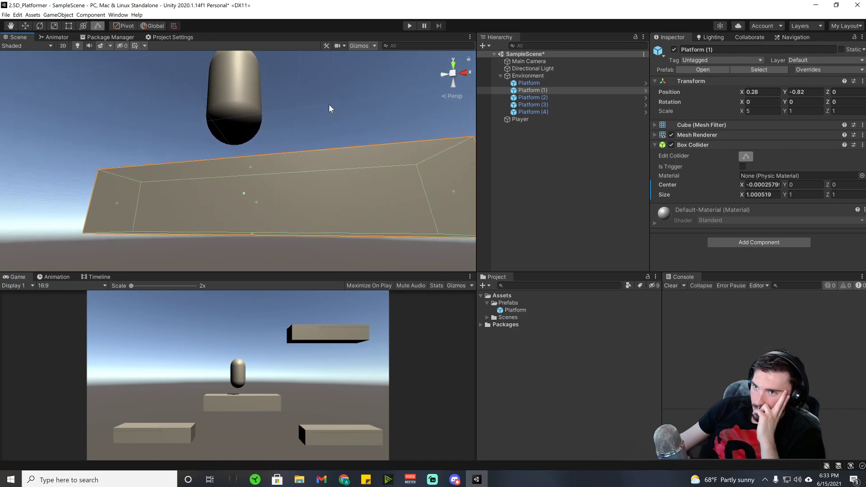
- Examine the Player's Capsule Collider and Rigidbody settings and compare them with Platform (1)'s Box Collider
click(534, 120)
right_drag(403, 147, 299, 174)
key(f)
key(f)
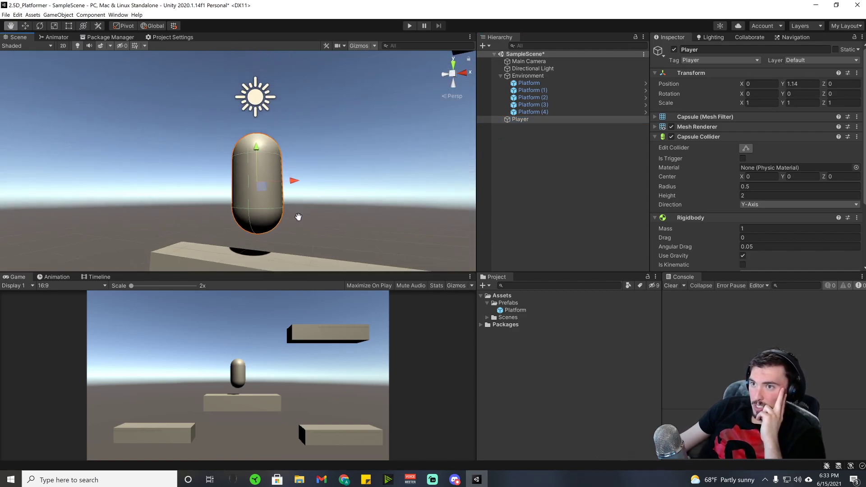
key(w)
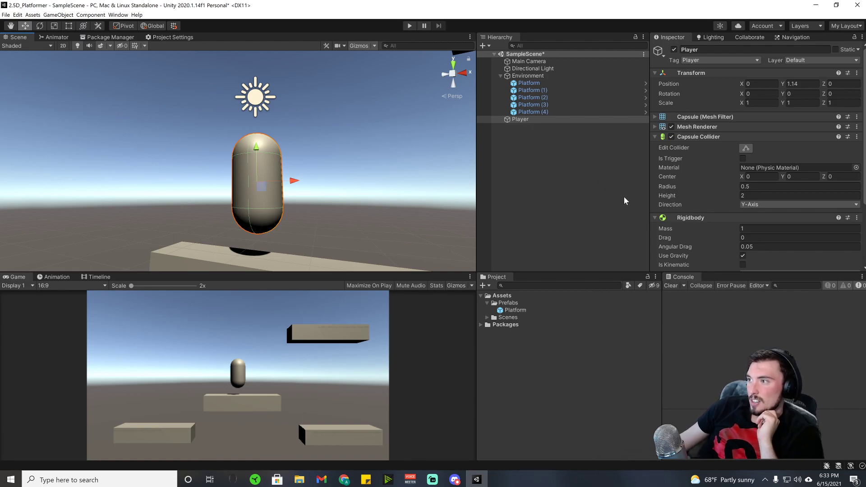
click(543, 90)
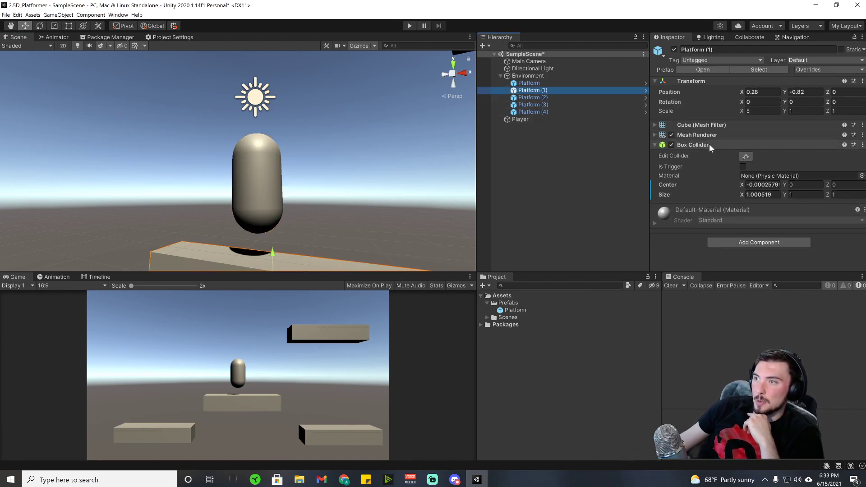
click(534, 119)
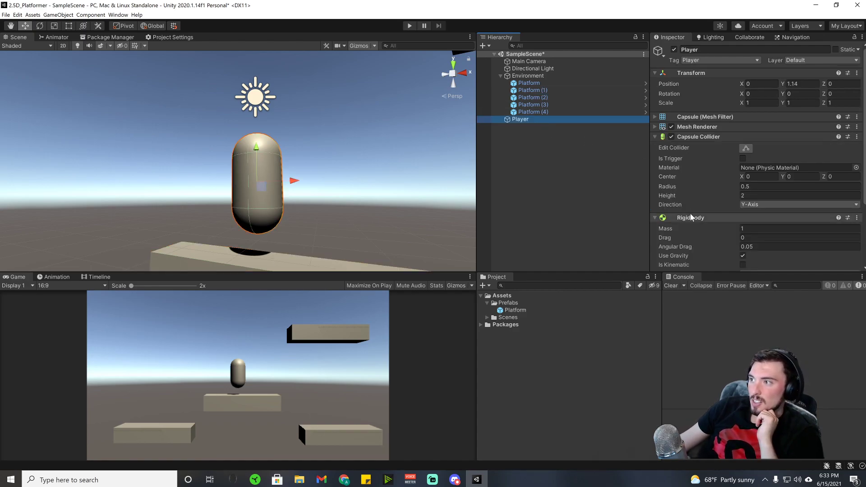
- Play-test the Player's gravity and collisions by lifting it above the middle platform and moving it off toward the lower-left platform, and stop the game
click(654, 136)
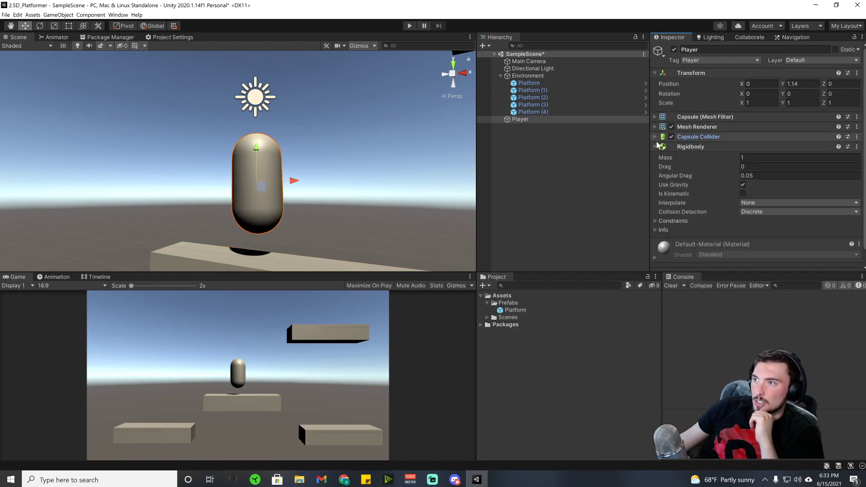
scroll(401, 208, down, 3)
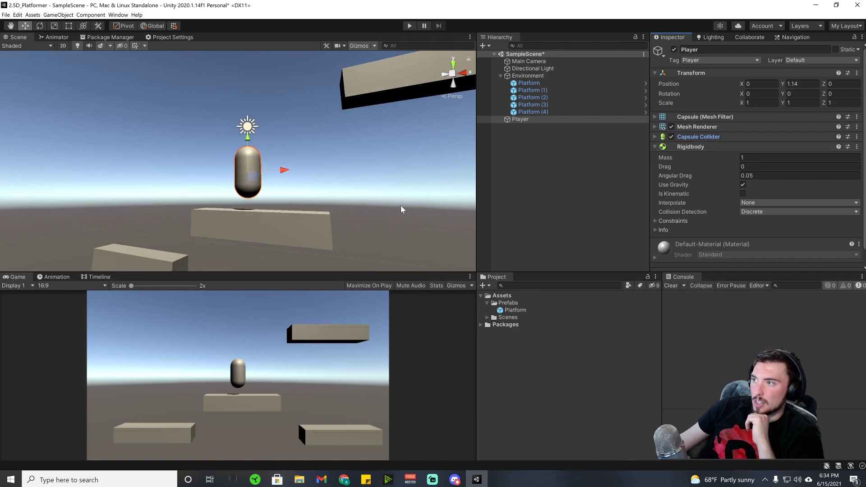
click(413, 26)
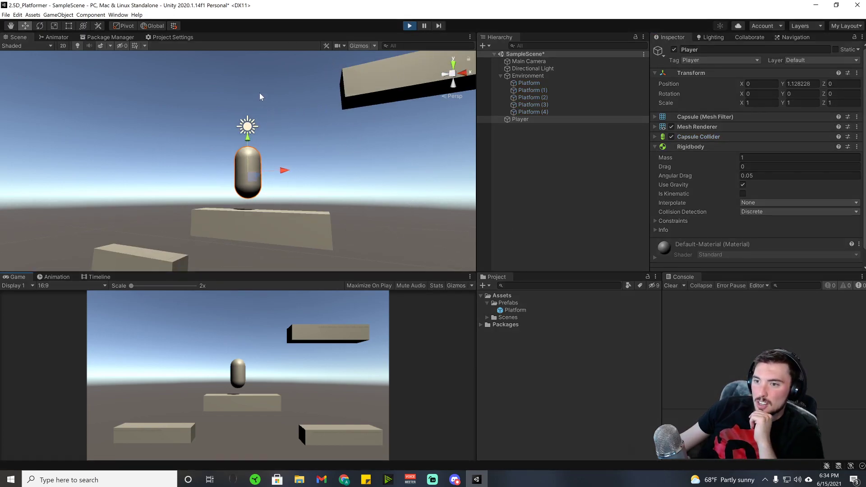
key(space)
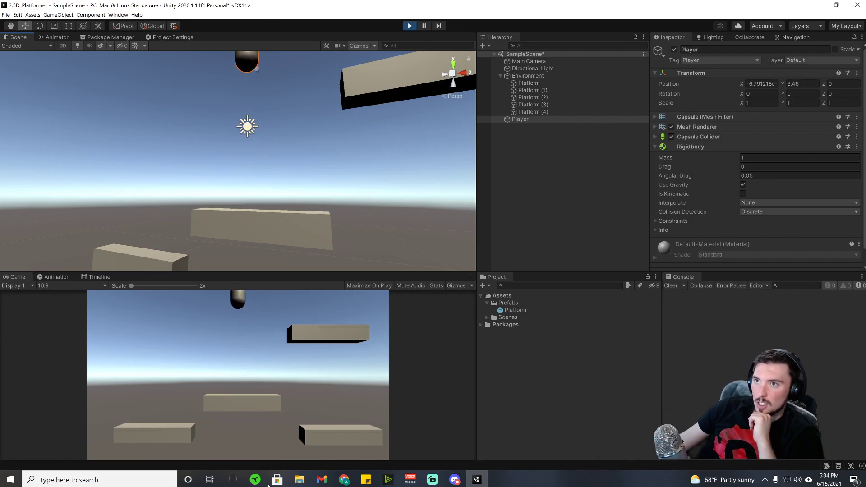
key(a)
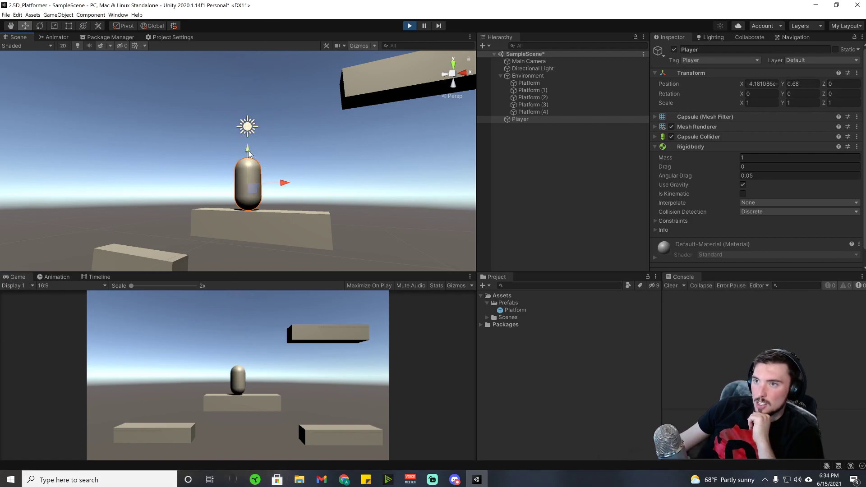
drag(248, 149, 247, 27)
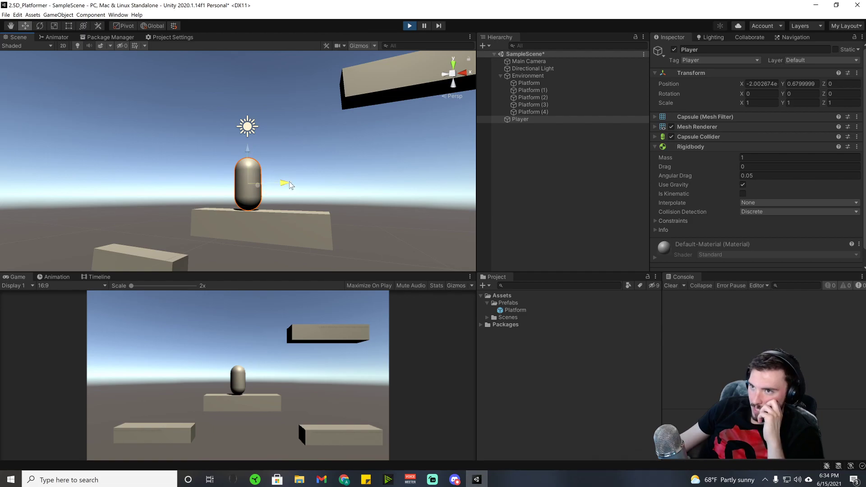
drag(288, 182, 201, 230)
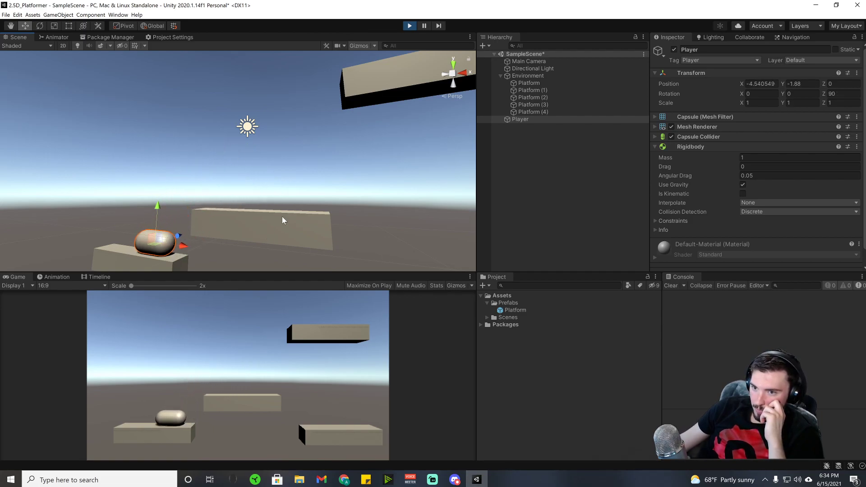
click(409, 26)
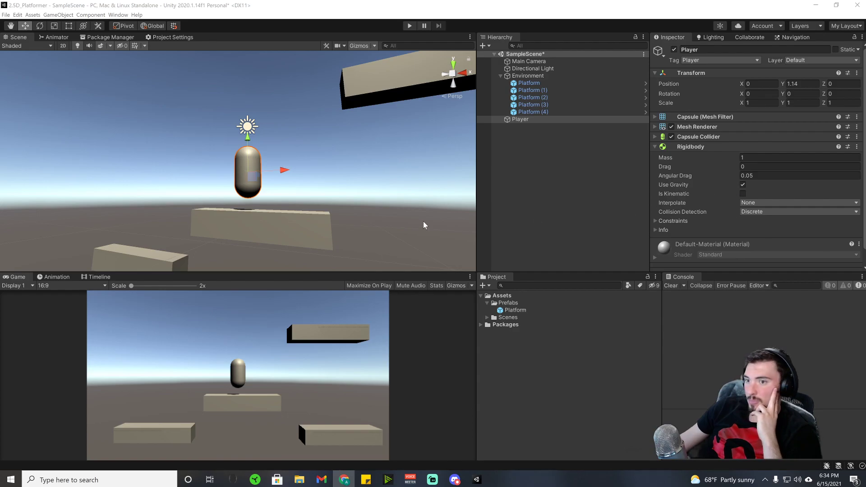
- Move the Player along the X axis to about -6.57, above the lower-left platform
drag(266, 170, 138, 176)
right_drag(226, 183, 264, 231)
middle_drag(264, 231, 297, 234)
scroll(297, 234, down, 5)
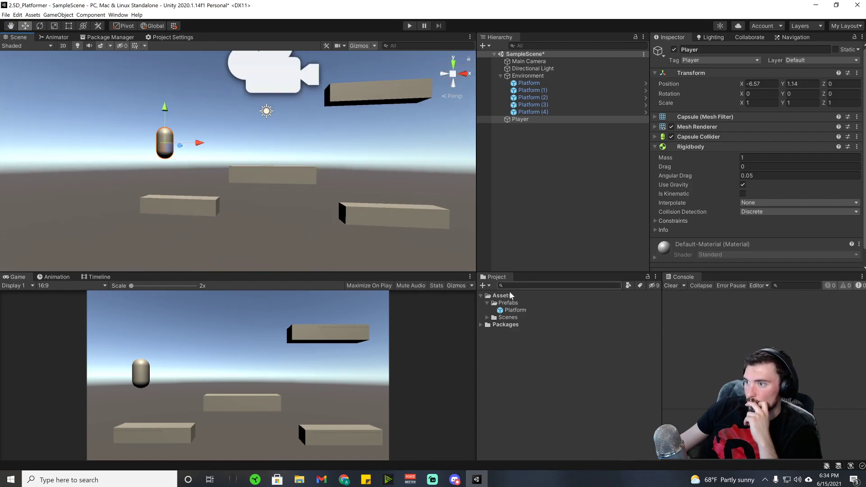
- Create a new folder named Scripts in the project's Assets folder
click(487, 304)
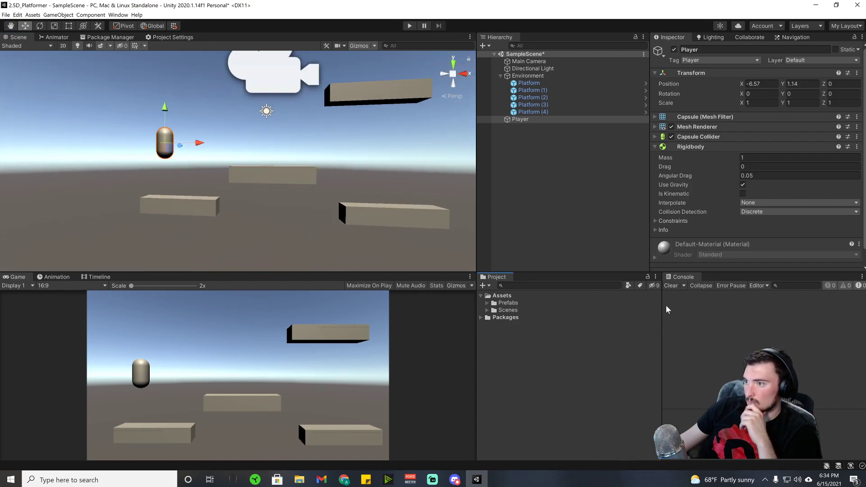
right_click(502, 296)
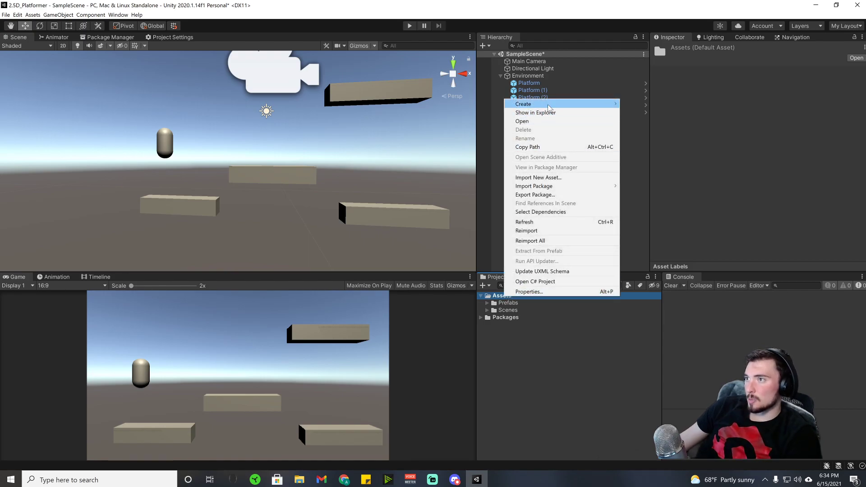
mouse_move(549, 108)
click(694, 104)
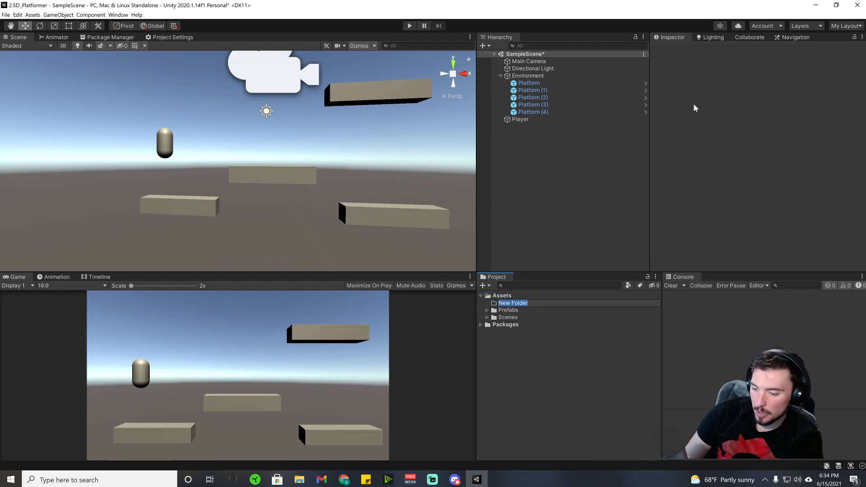
text(Scripts)
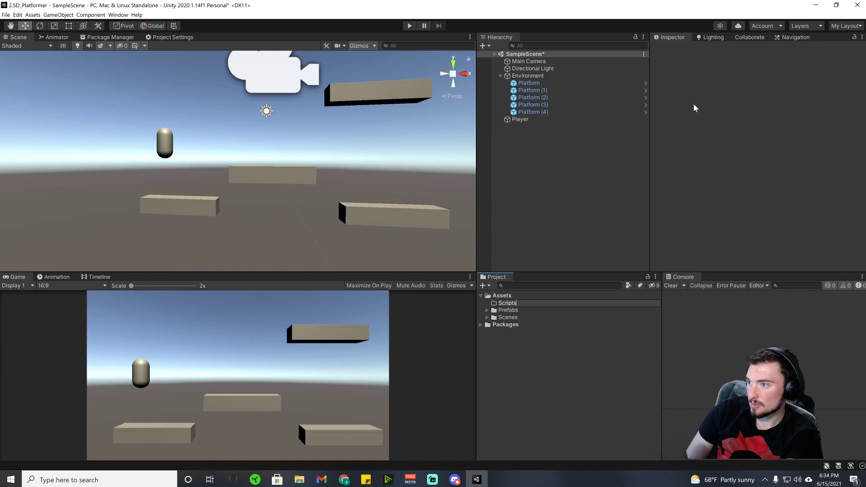
key(Return)
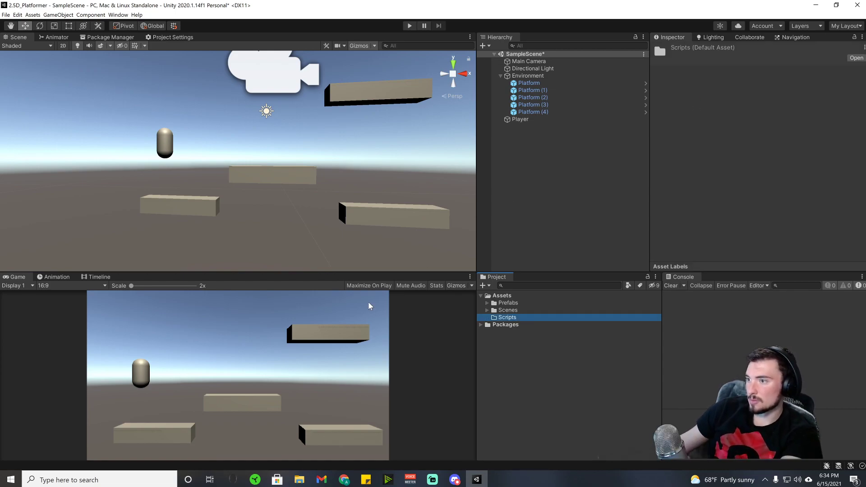
right_click(510, 297)
mouse_move(541, 103)
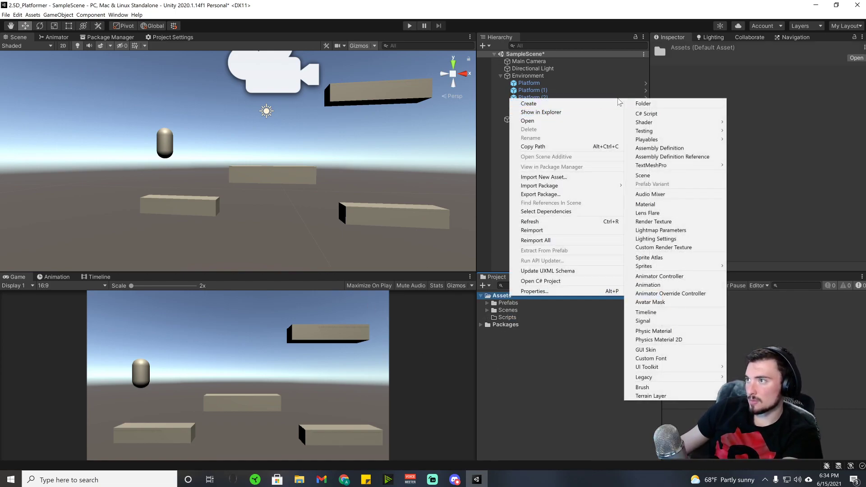
click(660, 115)
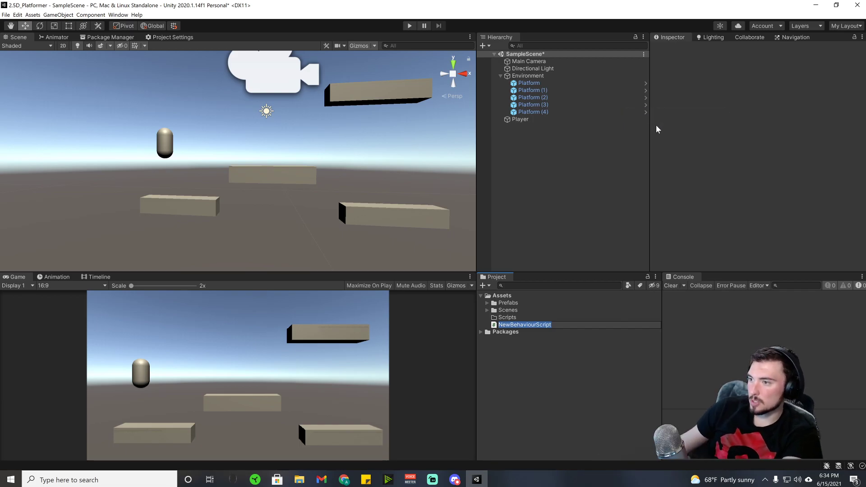
click(577, 363)
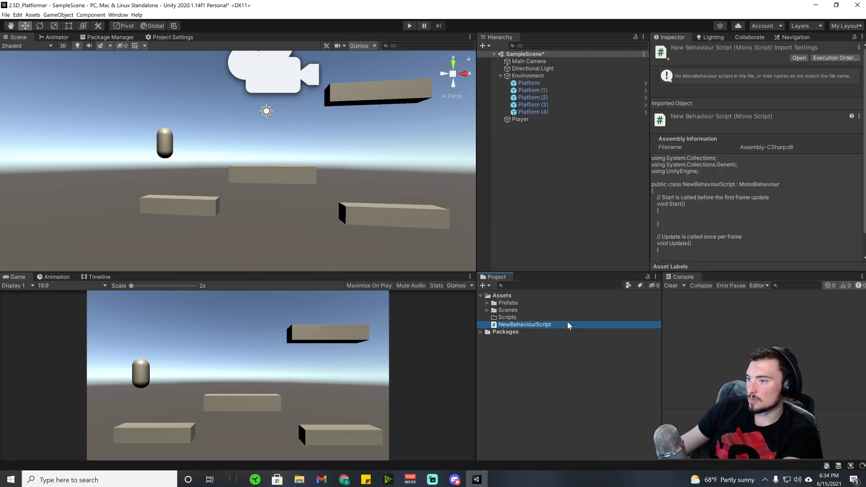
key(Delete)
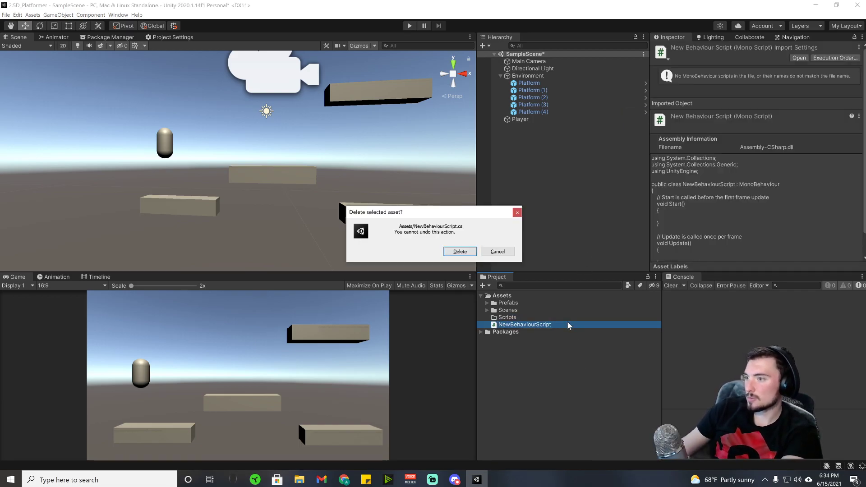
click(462, 251)
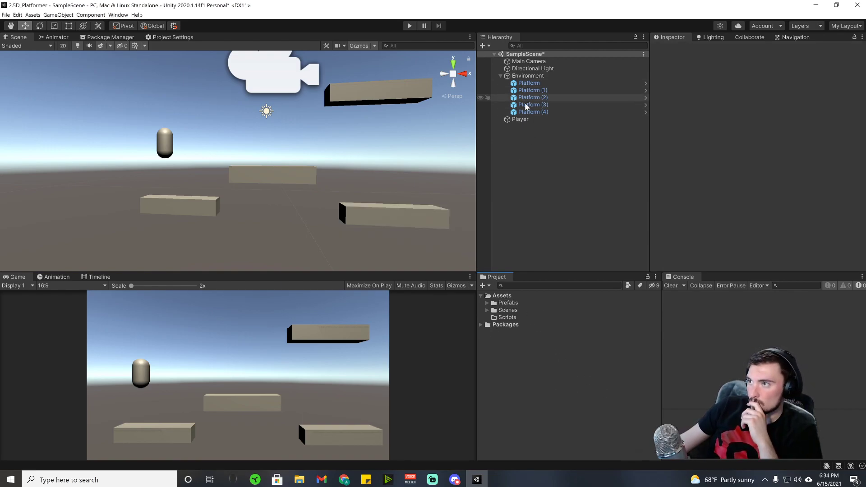
- Remove the Rigidbody component from the Player and lower the Player to about Y -0.85, just above the lower-left platform
click(526, 119)
right_click(695, 147)
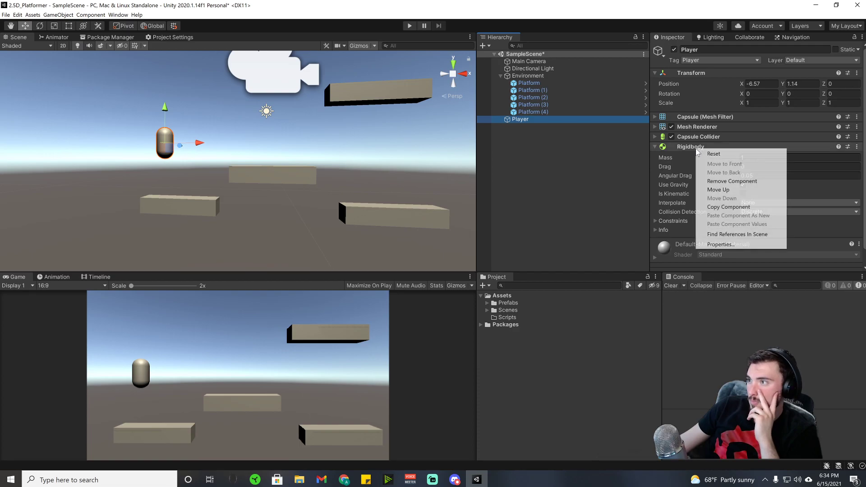
click(732, 180)
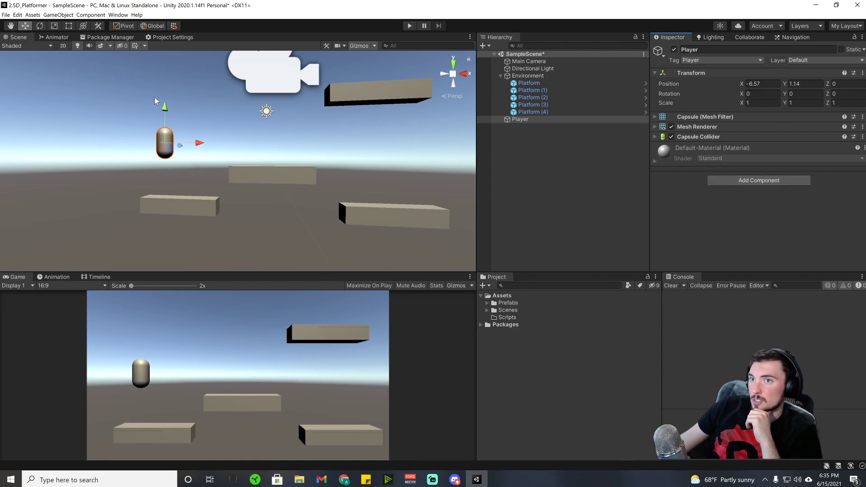
drag(166, 109, 166, 141)
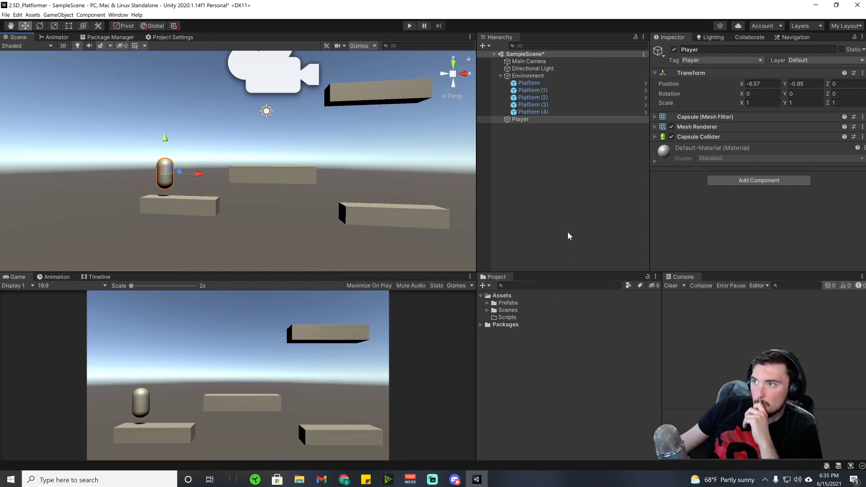
click(505, 296)
right_click(507, 299)
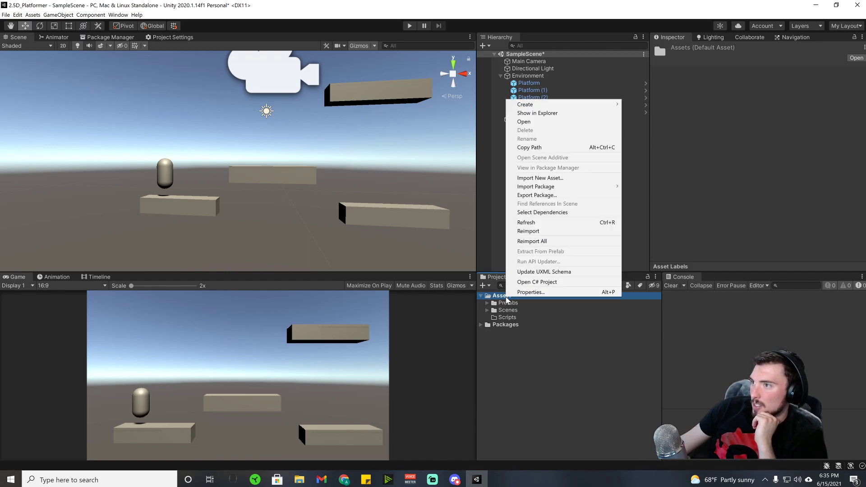
click(638, 215)
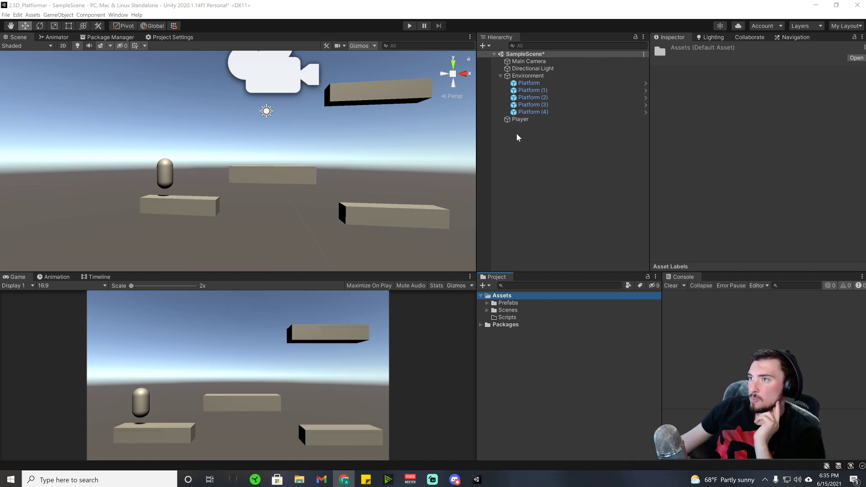
- Add a 3D sphere to the scene and reset its Transform to the origin
right_click(532, 165)
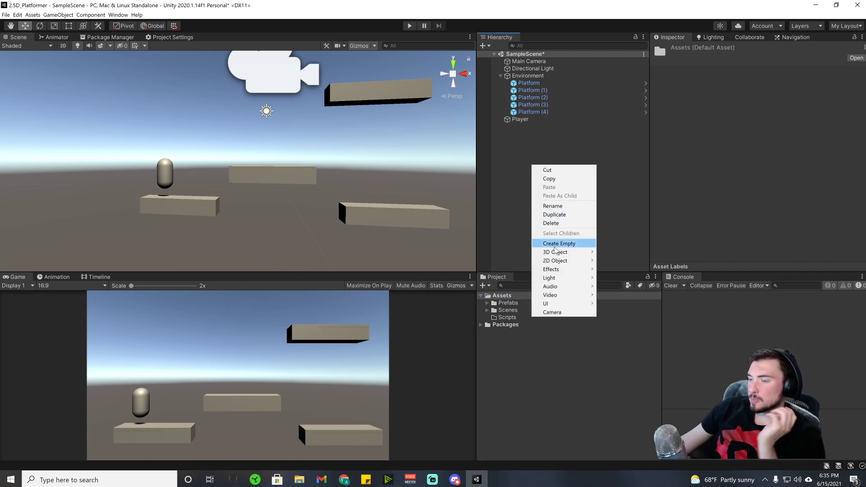
mouse_move(557, 254)
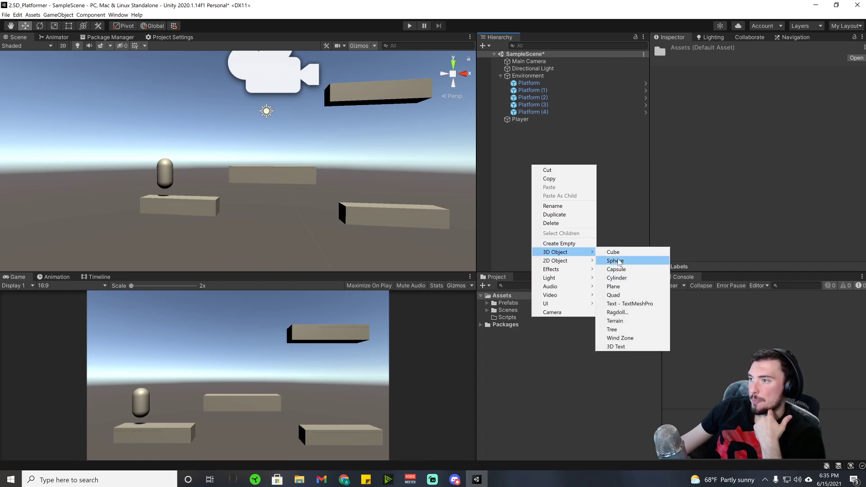
click(606, 260)
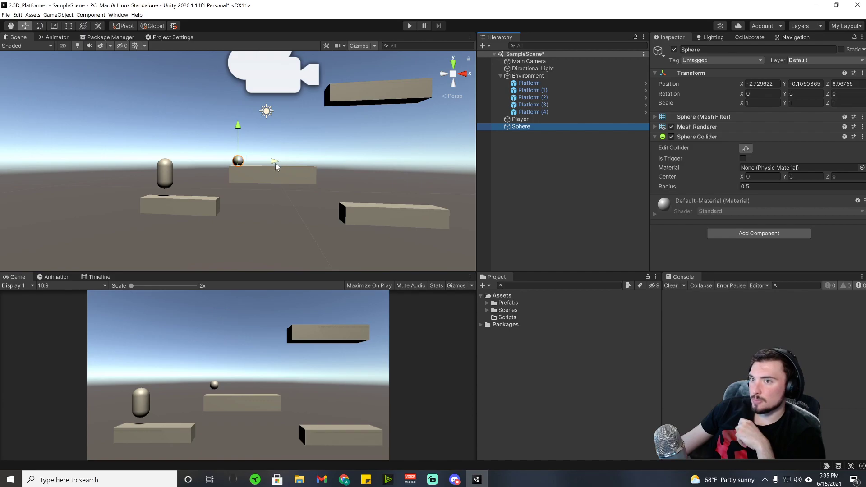
drag(279, 165, 302, 166)
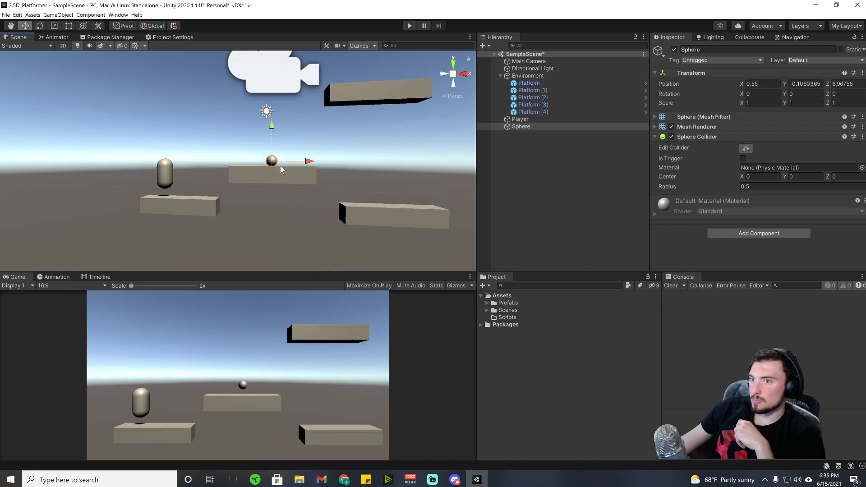
middle_drag(280, 165, 278, 191)
scroll(277, 191, up, 3)
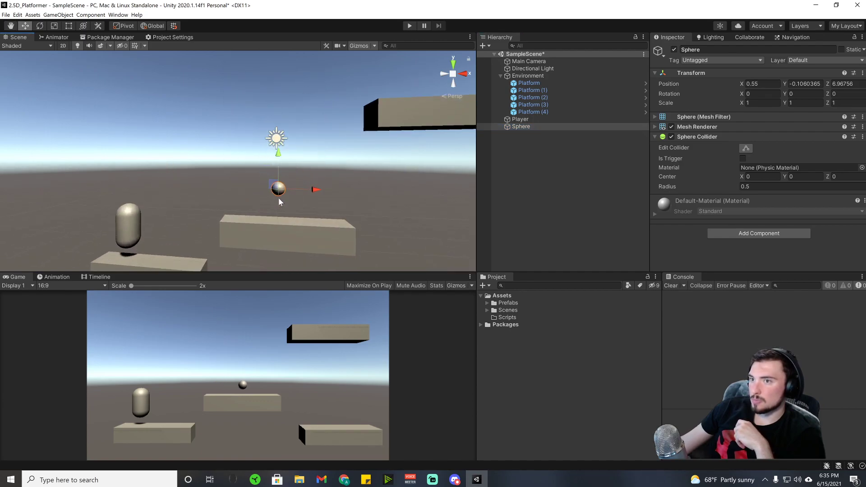
click(862, 73)
click(833, 83)
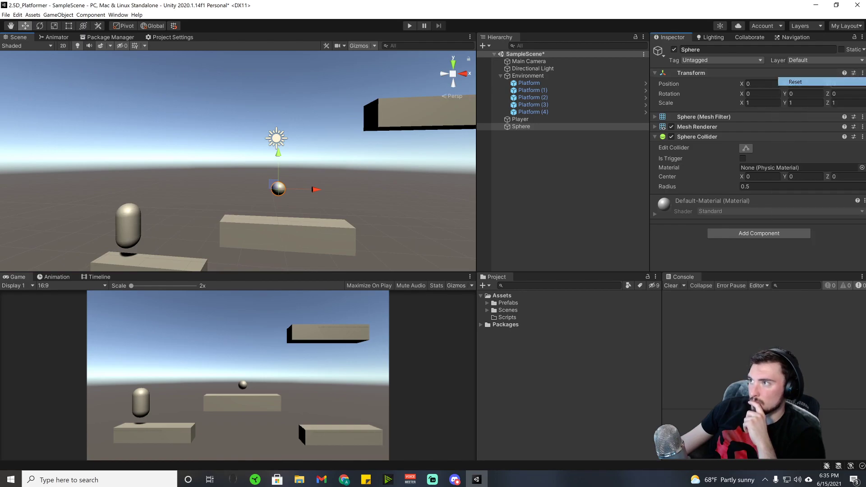
- Rename the sphere as Collectable and save it as a prefab in the Prefabs folder
click(712, 50)
text(C)
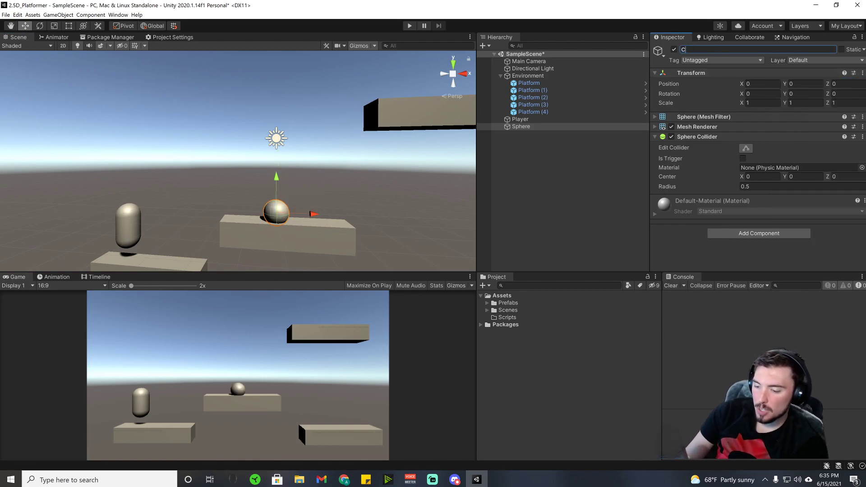
text(ollectg)
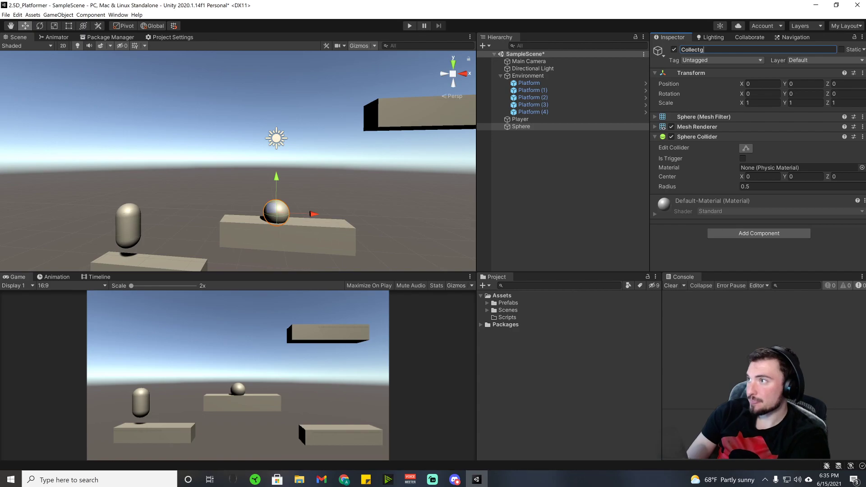
key(BackSpace)
text(ab)
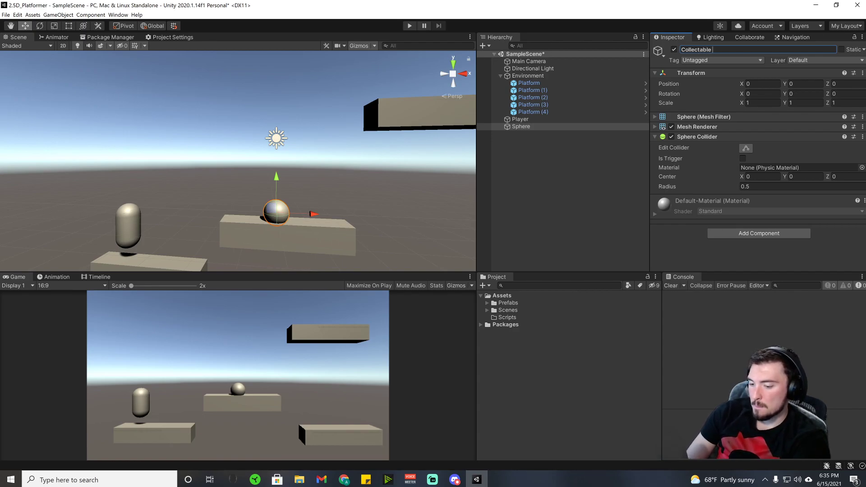
text(le)
key(Return)
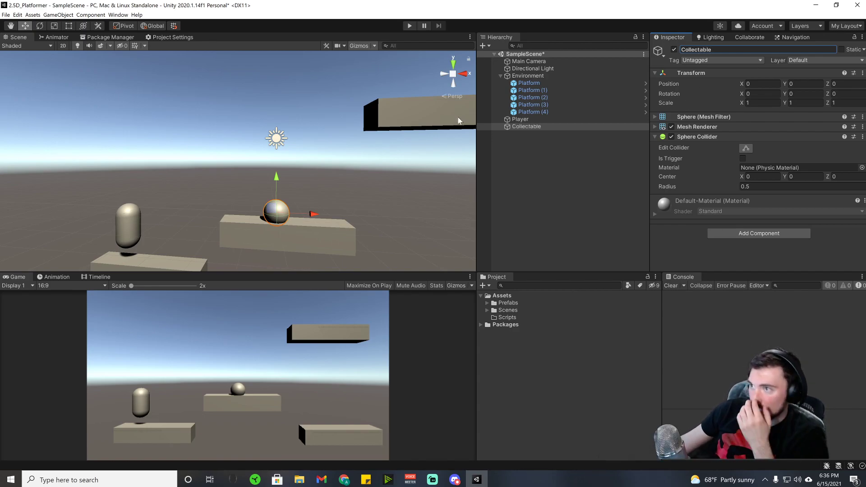
drag(519, 127, 509, 303)
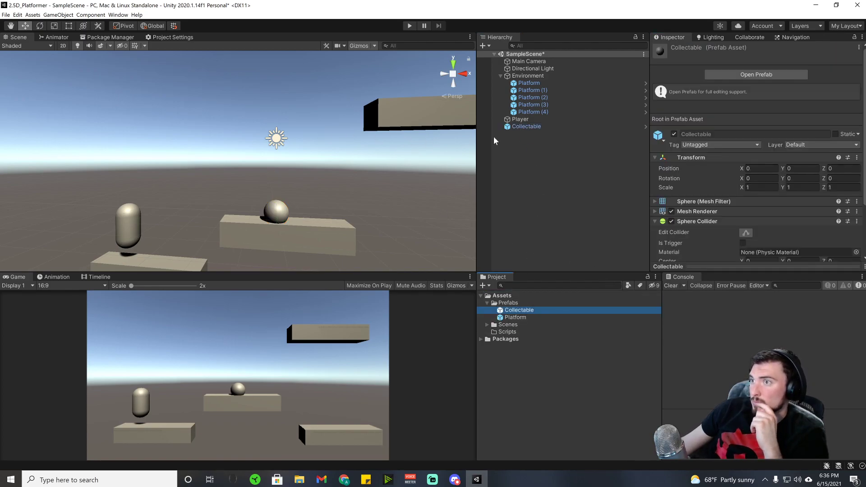
- Raise the Collectable sphere to about Y 0.64 above the platform it sits on
click(538, 126)
drag(279, 178, 284, 163)
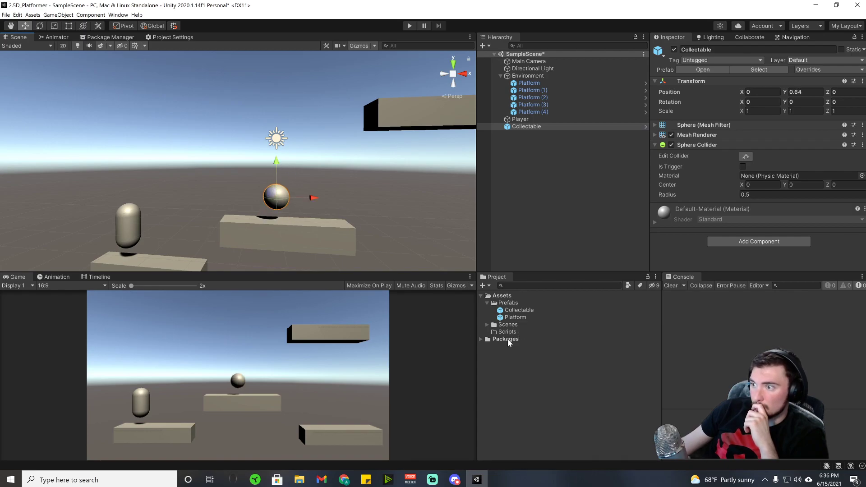
drag(522, 311, 529, 227)
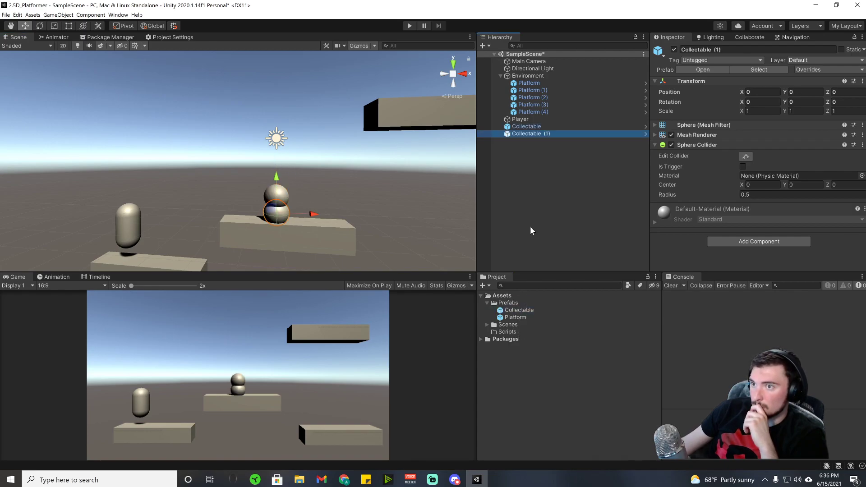
right_click(520, 134)
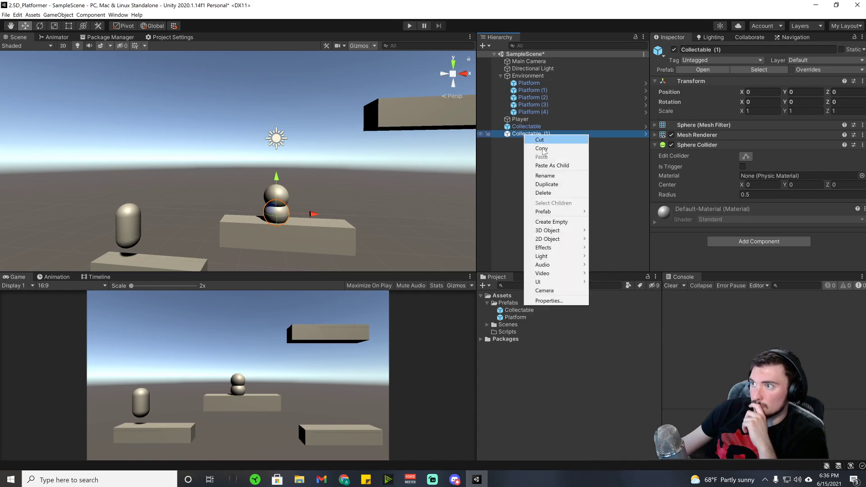
click(550, 187)
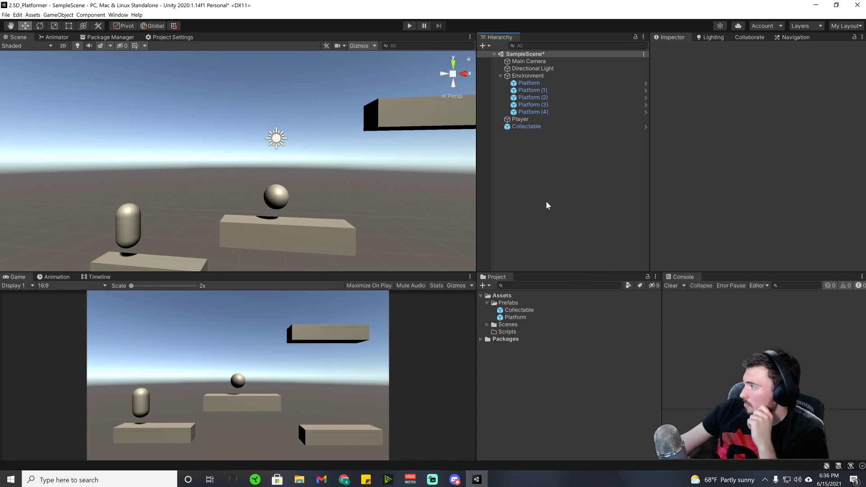
- Duplicate the raised Collectable twice in the scene
click(545, 125)
key(ctrl+d)
key(ctrl+d)
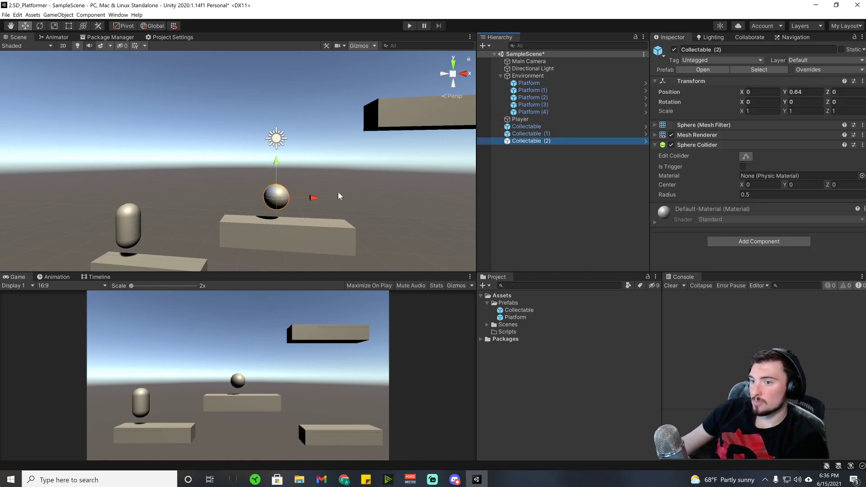
- Move Collectable (2) along the X axis until it floats above the far-right platform
middle_drag(337, 191, 294, 185)
scroll(319, 226, down, 1)
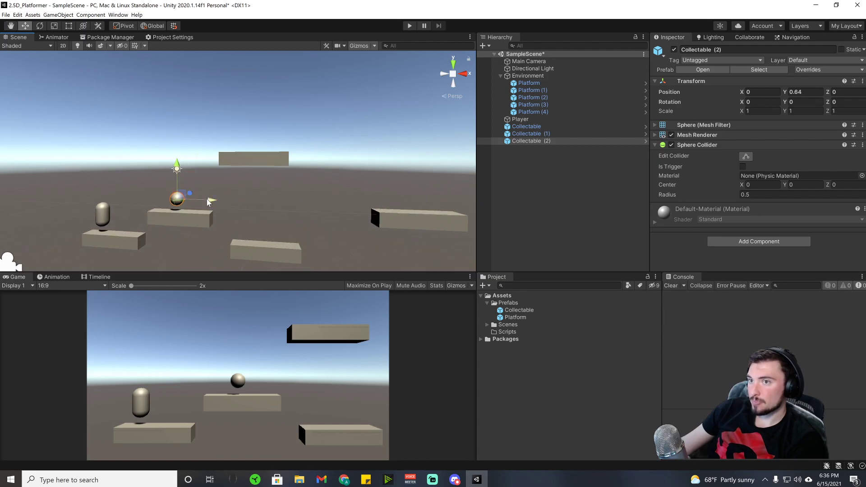
drag(207, 198, 413, 166)
- Position Collectable (1) above the highest platform, at about X 6.22 and Y 5.07
click(536, 134)
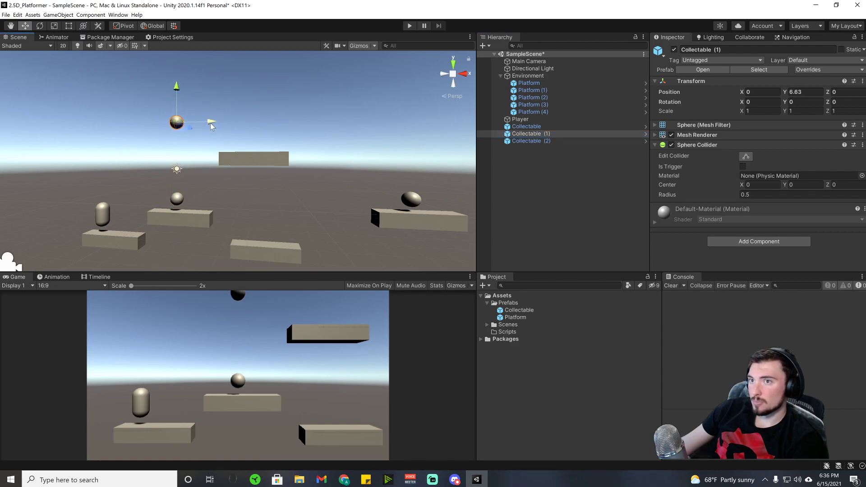
drag(211, 120, 299, 120)
drag(265, 86, 264, 104)
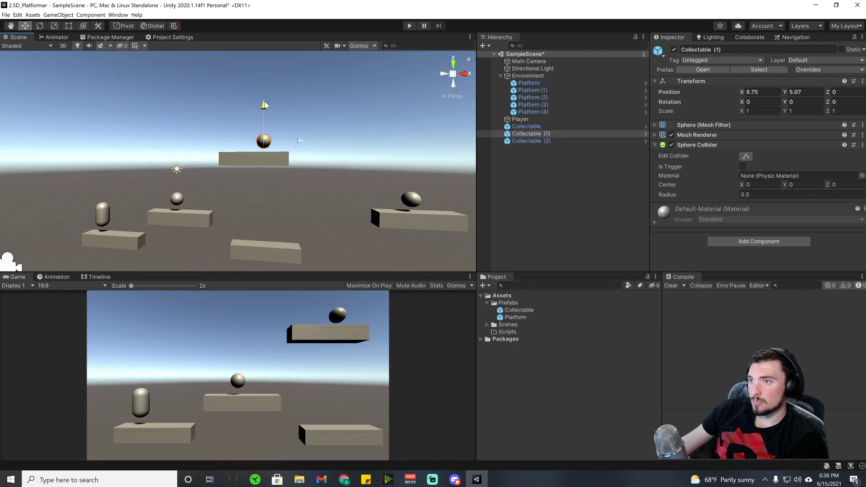
drag(300, 143, 292, 143)
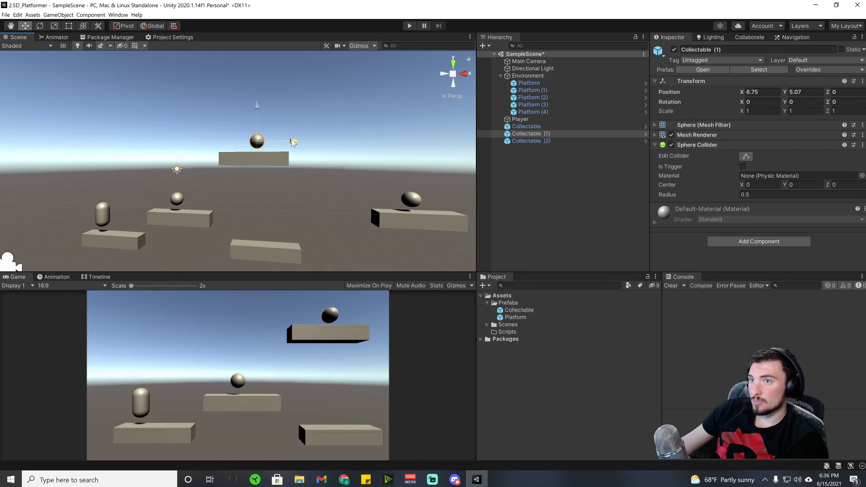
- Move Collectable (2) just above the lowest platform, at about X 7.02 and Y -1.51
click(527, 126)
click(532, 141)
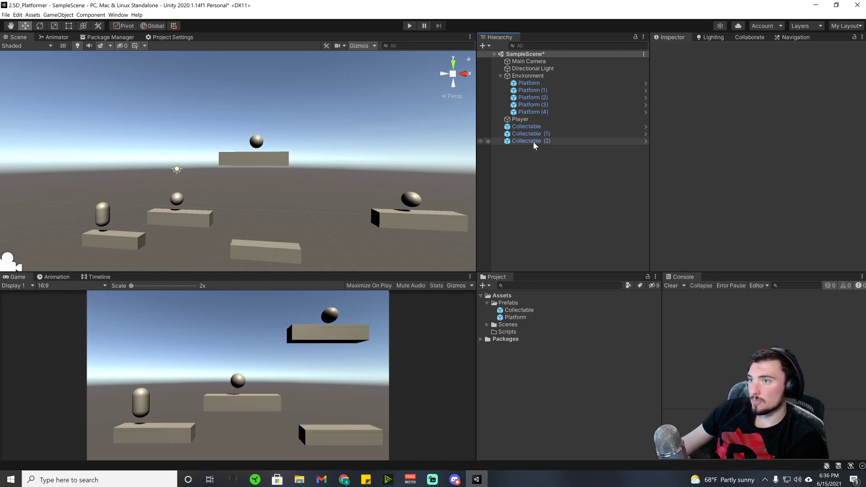
drag(432, 204, 295, 209)
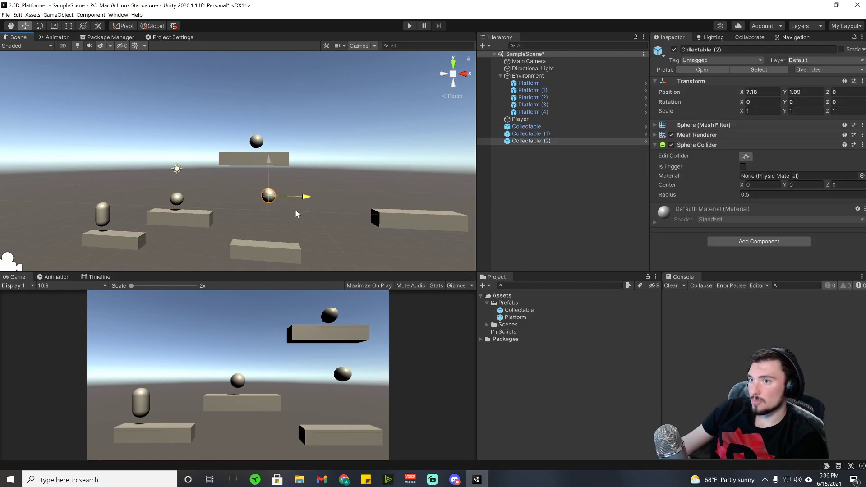
drag(268, 165, 315, 220)
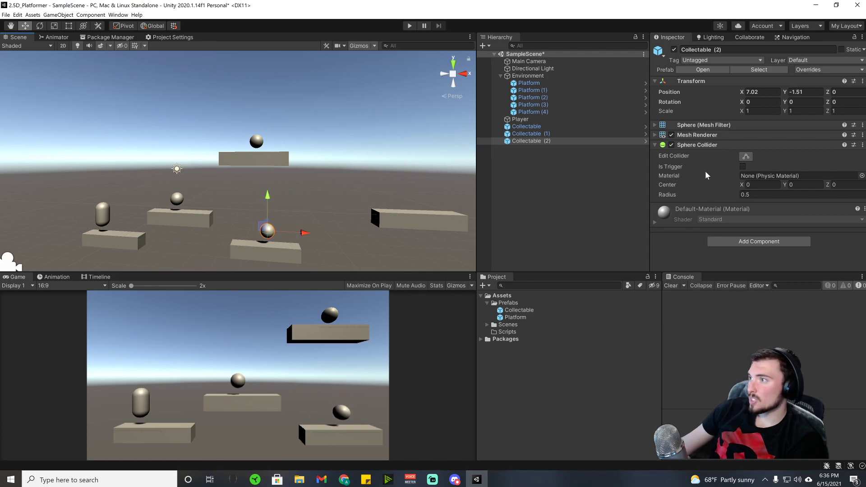
- Enable Is Trigger on the Sphere Colliders of all three collectables
click(742, 166)
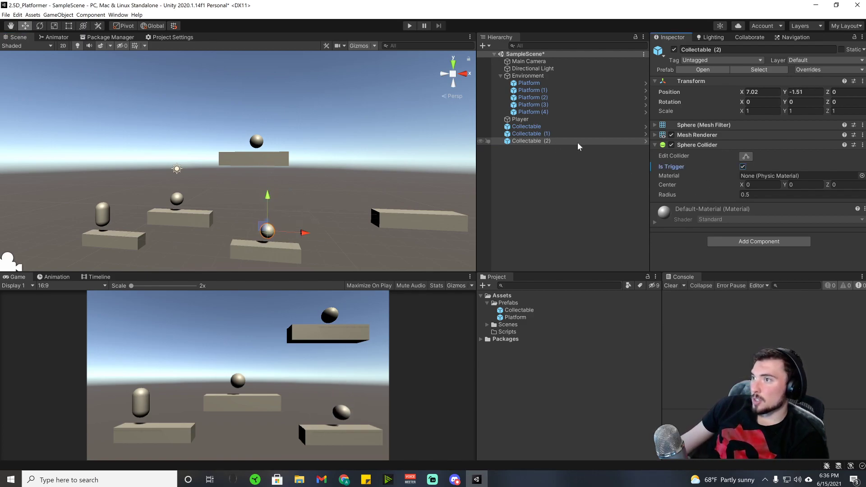
shift+click(526, 126)
click(743, 167)
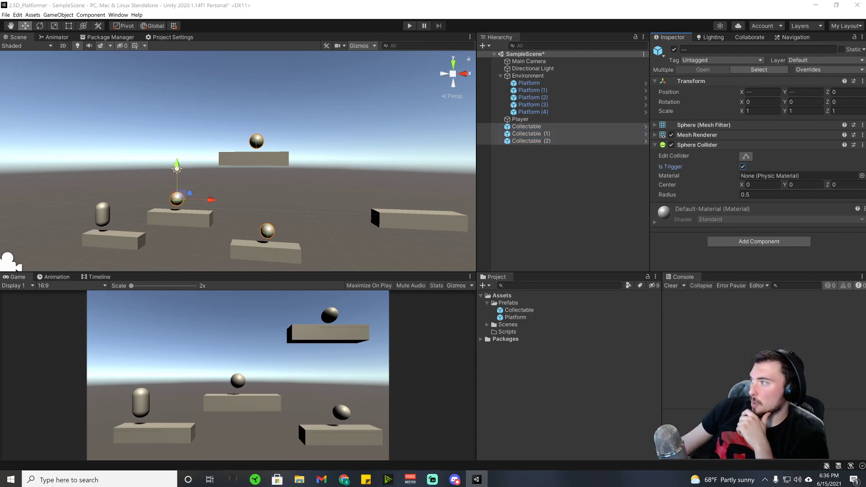
- Check the collectables individually and turn off Is Trigger for all three together
click(541, 141)
click(546, 133)
click(550, 127)
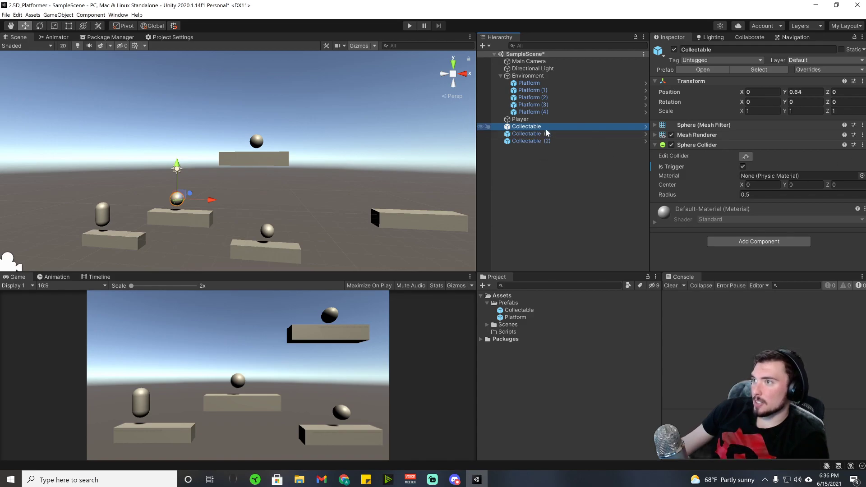
click(547, 140)
shift+click(523, 127)
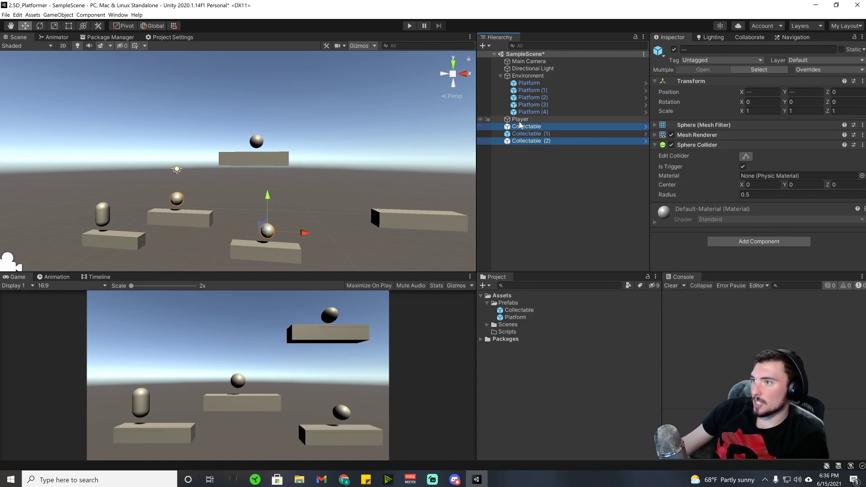
key(super)
key(super)
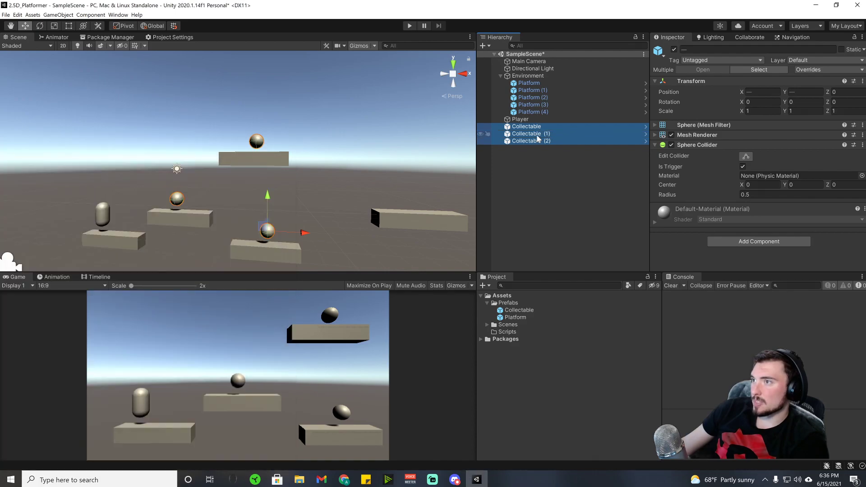
click(742, 166)
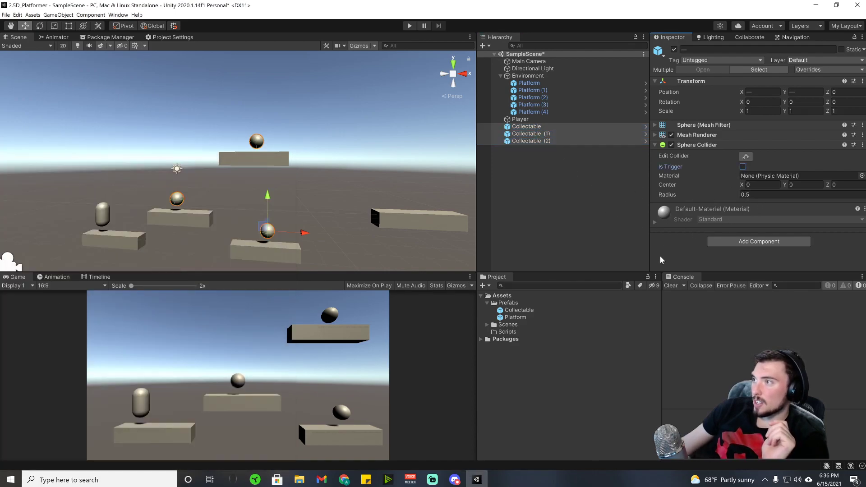
- Select all three collectables and turn Is Trigger back on
click(555, 129)
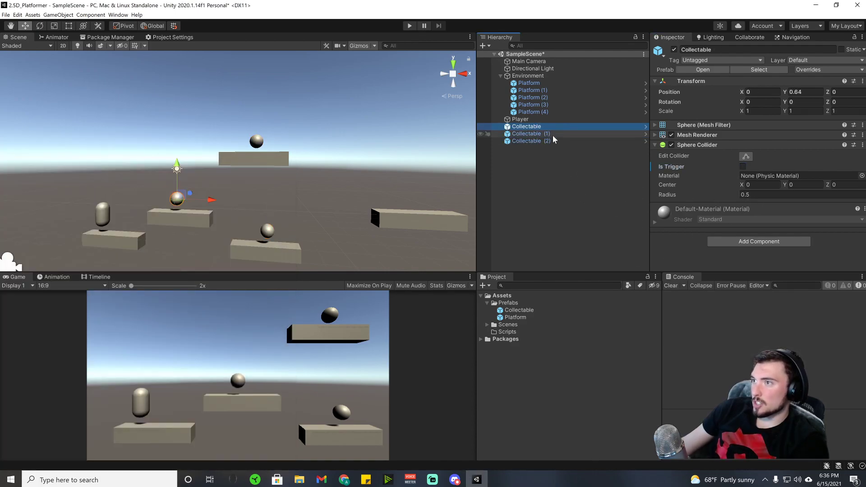
shift+click(550, 139)
click(743, 166)
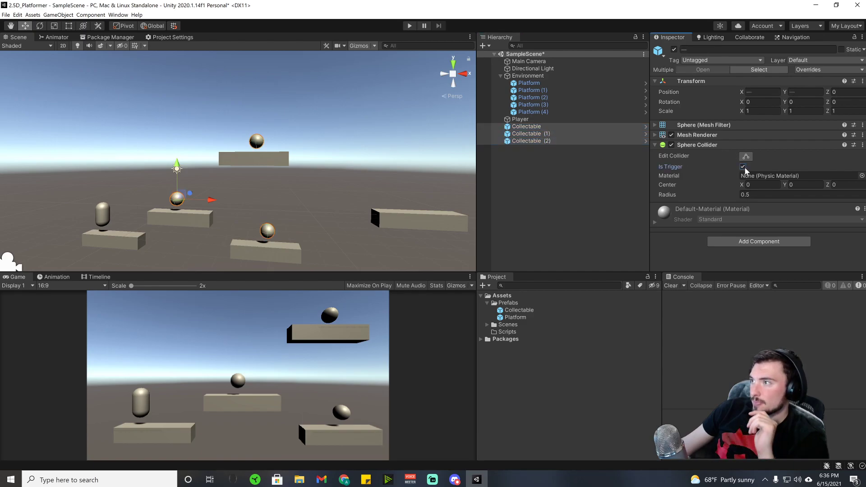
click(735, 243)
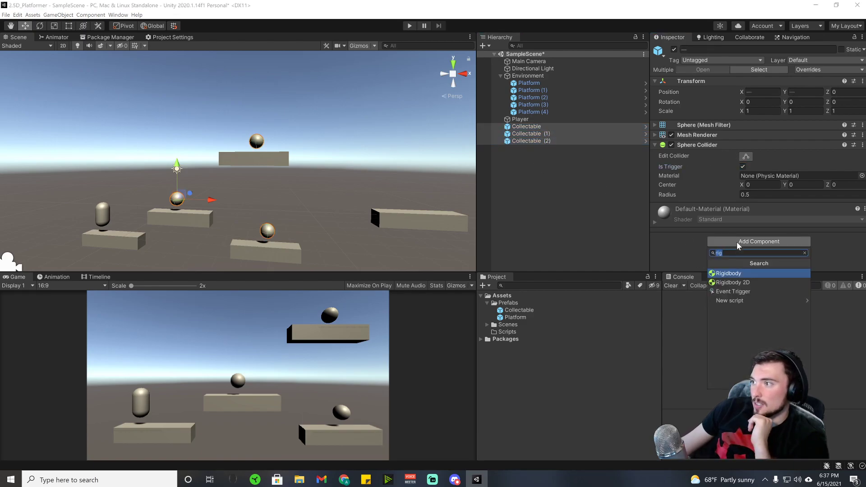
key(Escape)
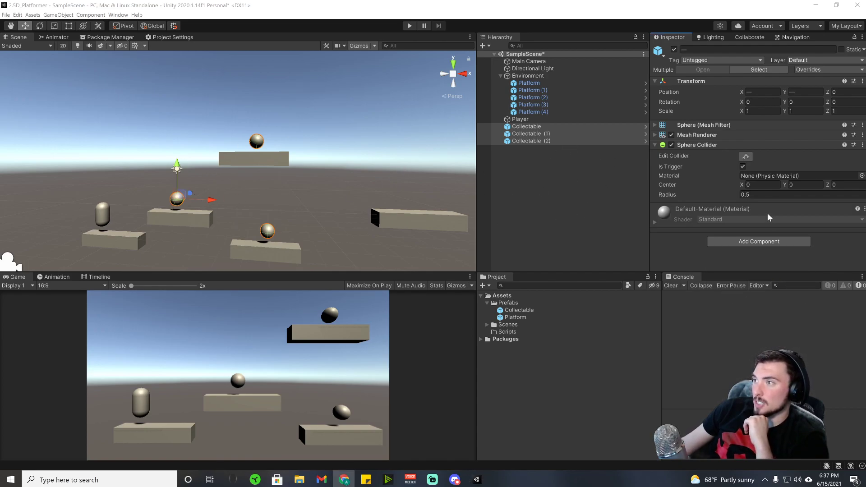
click(535, 127)
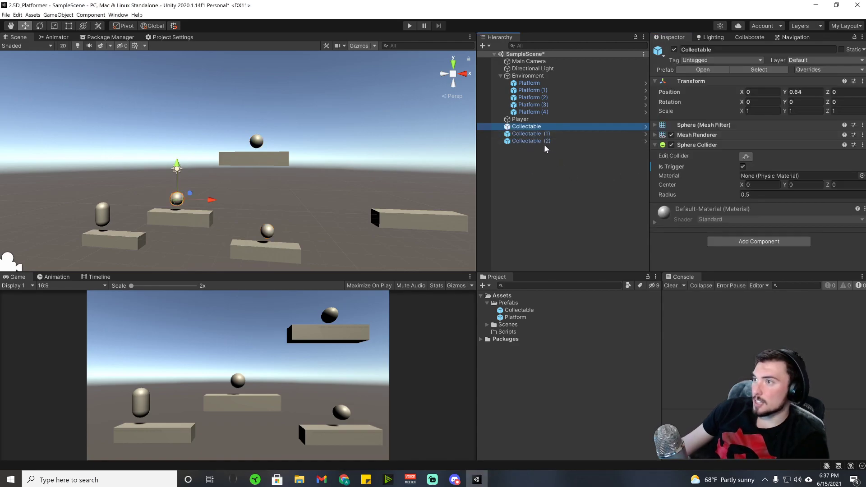
key(shift+d)
key(ctrl+z)
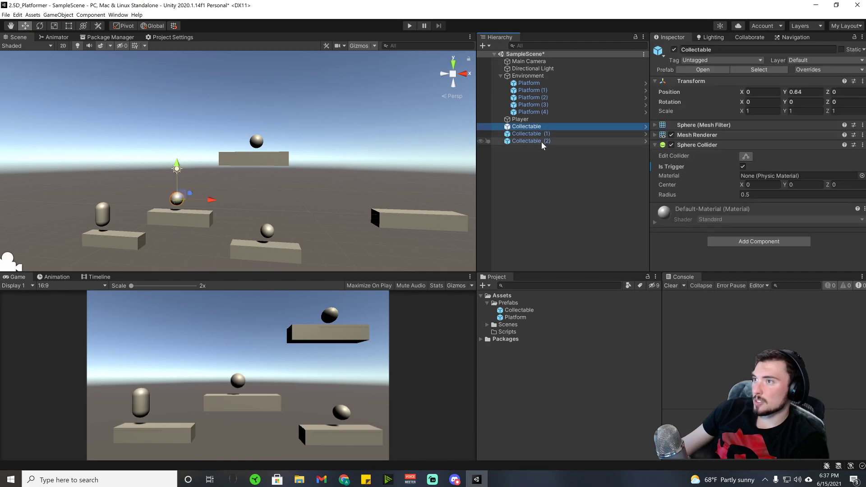
key(ctrl+z)
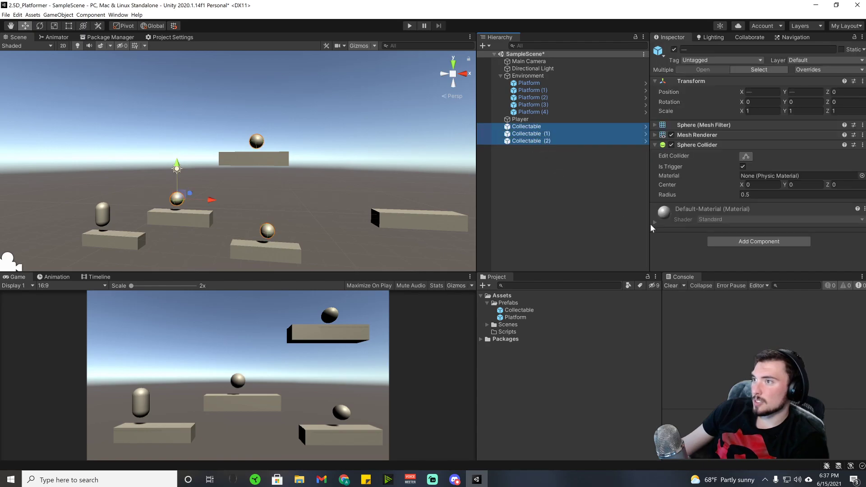
- Add a Rigidbody component with Use Gravity turned off to all three collectables
click(742, 241)
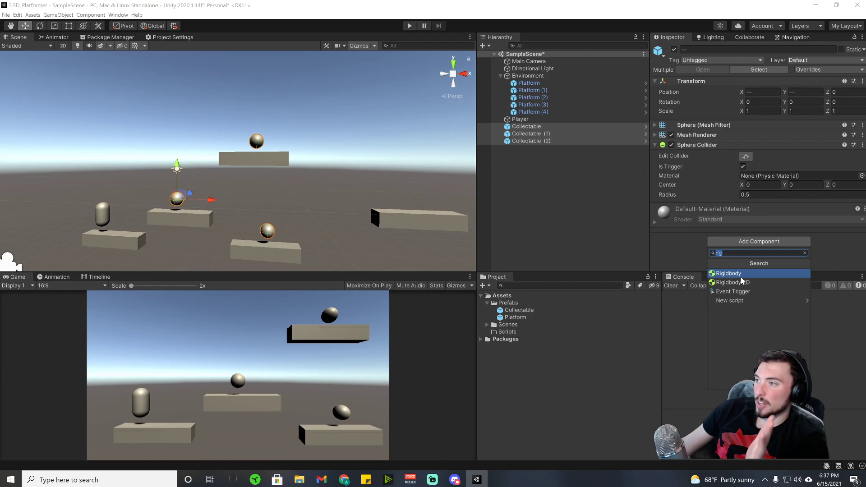
click(741, 276)
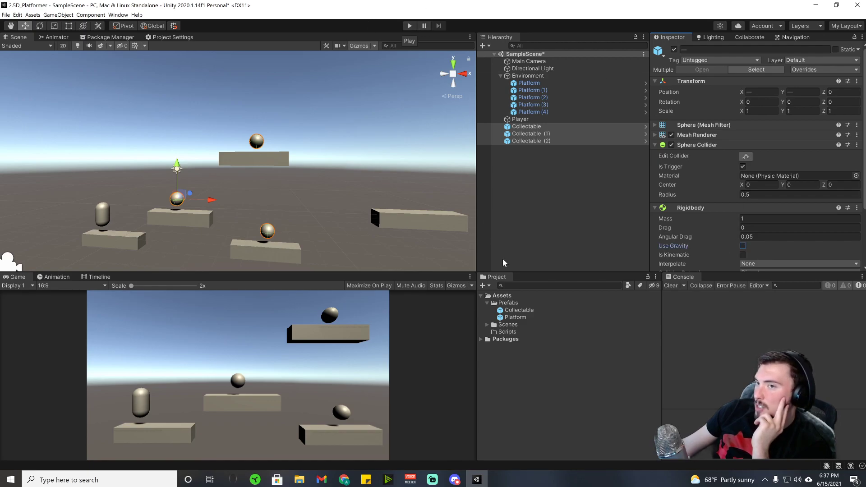
- Run the scene and examine the components of the Player and collectables and their alignment with the platforms
click(413, 25)
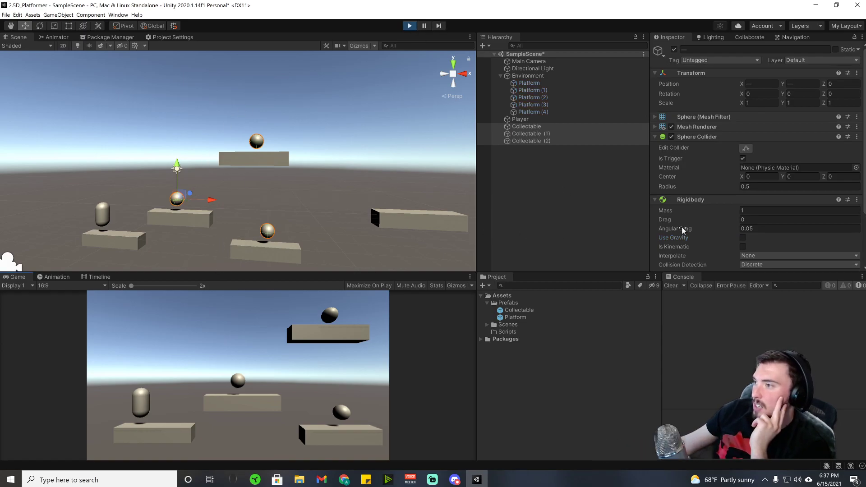
click(654, 199)
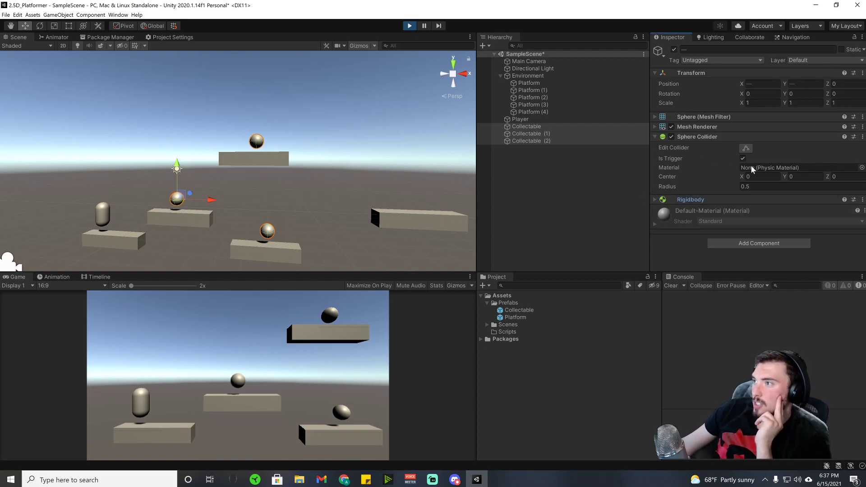
click(654, 137)
click(531, 120)
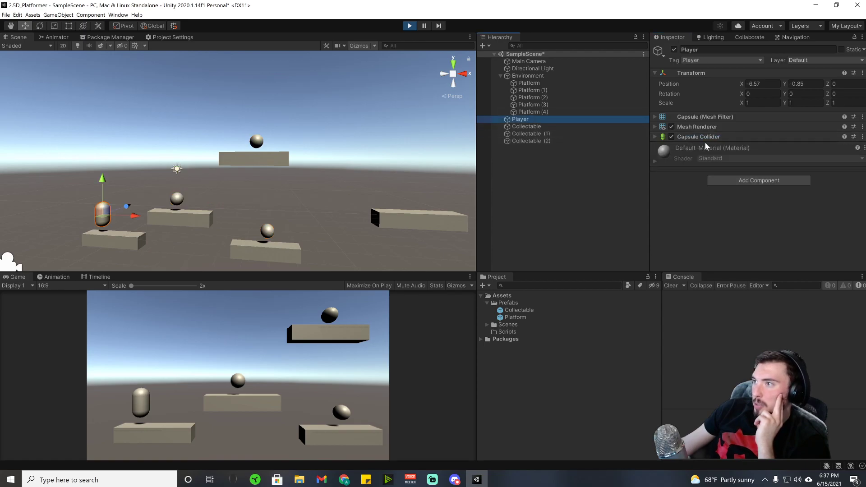
click(543, 133)
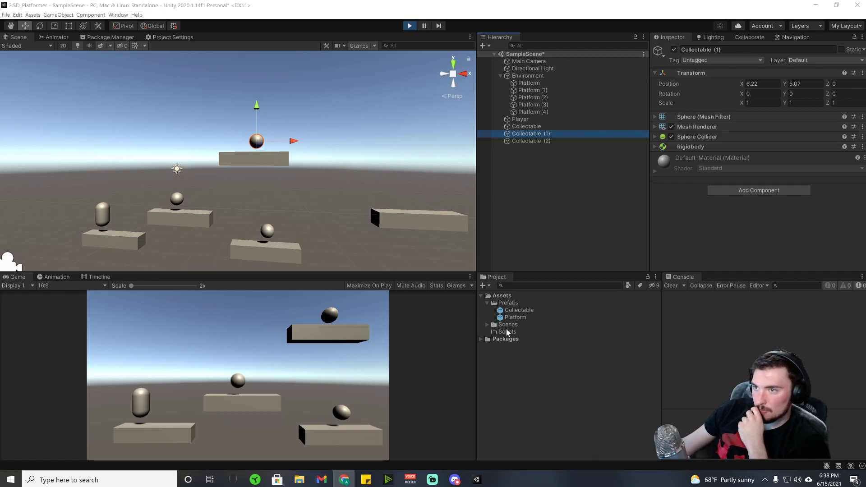
right_drag(189, 224, 146, 270)
middle_drag(315, 169, 268, 227)
right_drag(268, 228, 136, 289)
middle_drag(343, 187, 271, 204)
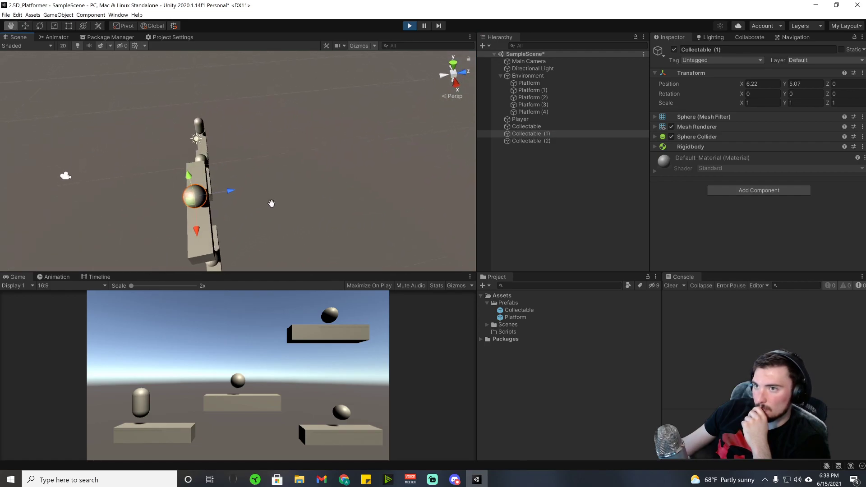
right_drag(271, 203, 488, 107)
middle_drag(260, 213, 317, 152)
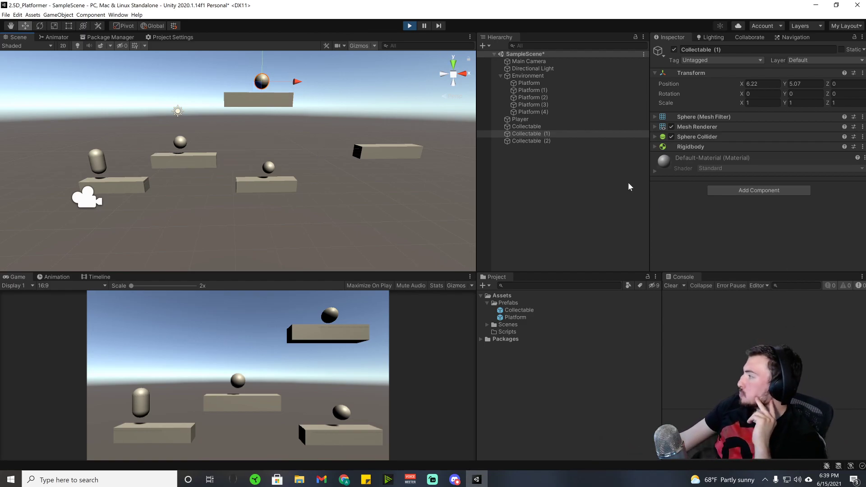
- Add a Character Controller component to the Player and remove its Capsule Collider
click(526, 121)
click(805, 180)
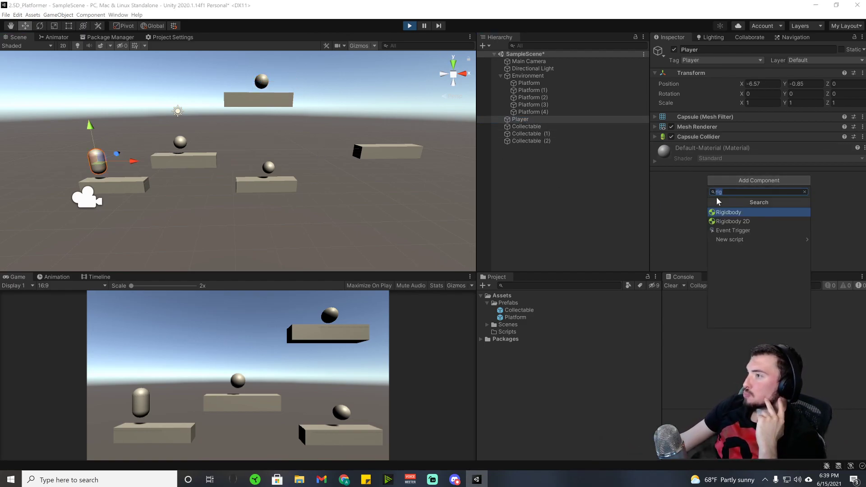
text(character)
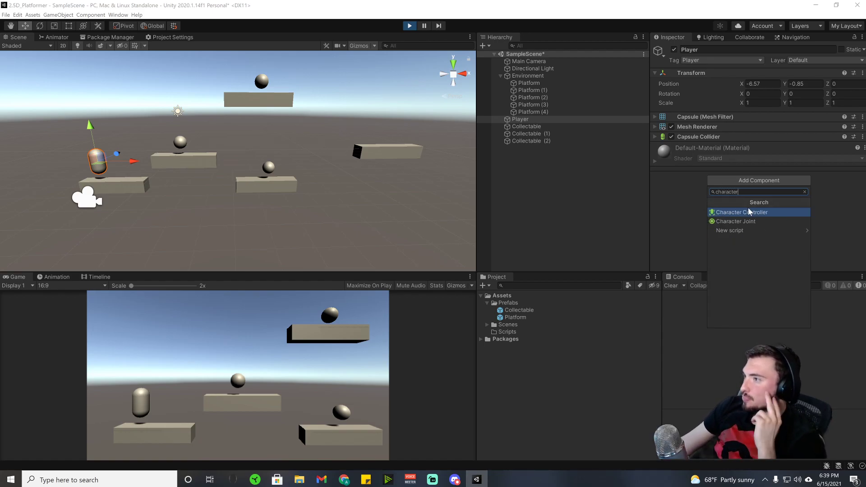
key(Return)
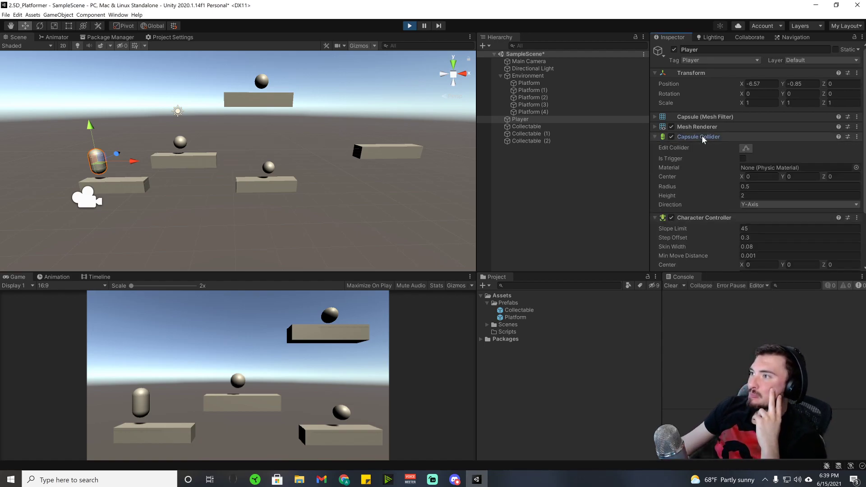
right_click(705, 139)
click(731, 168)
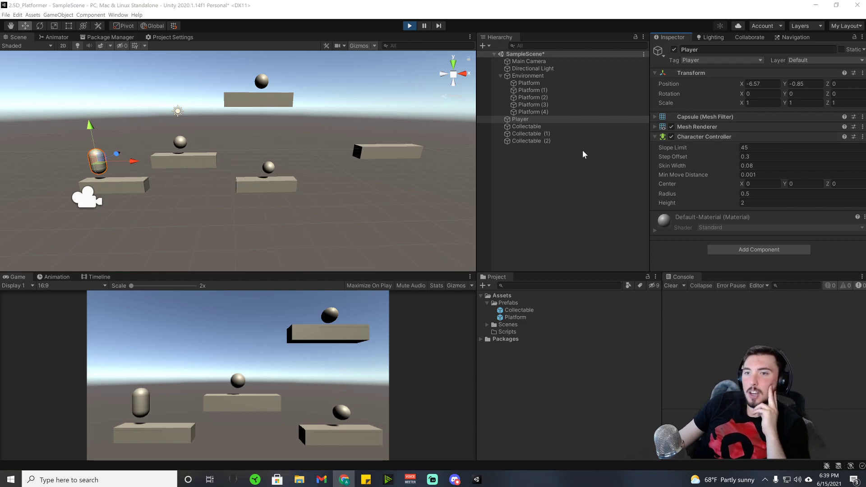
- Examine the Player capsule and its Character Controller outline from several angles above its platform
scroll(71, 175, up, 6)
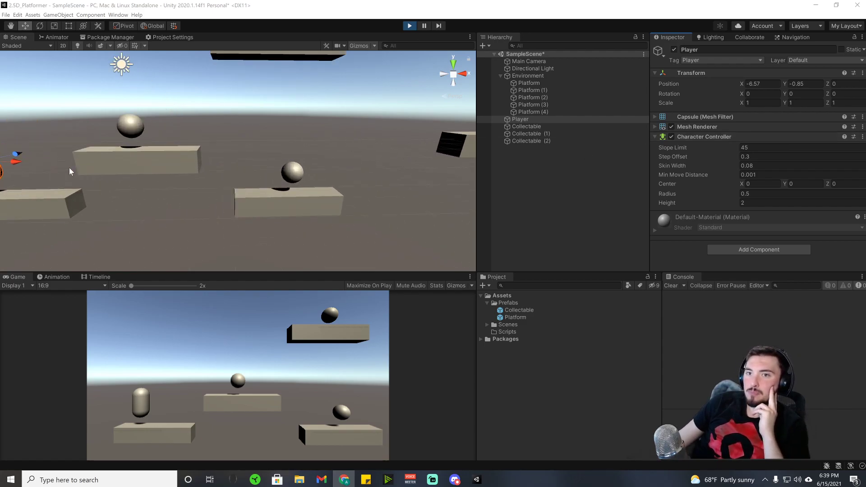
middle_drag(69, 167, 216, 170)
scroll(233, 200, up, 5)
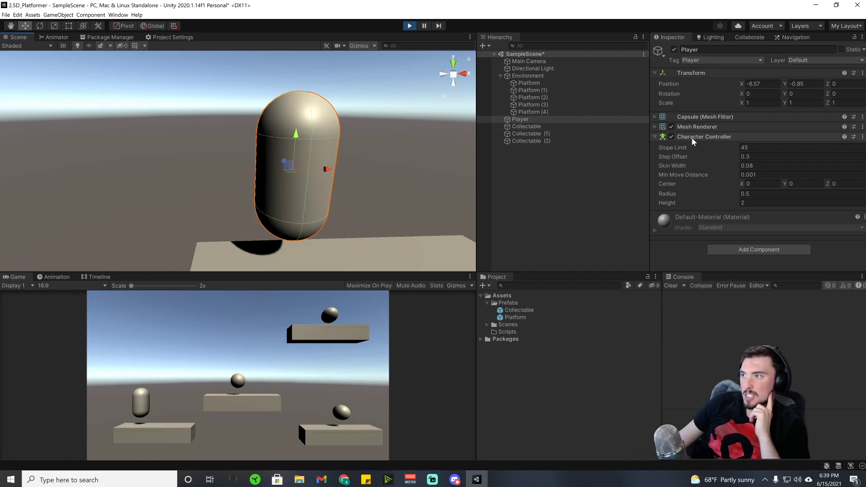
right_drag(443, 152, 357, 147)
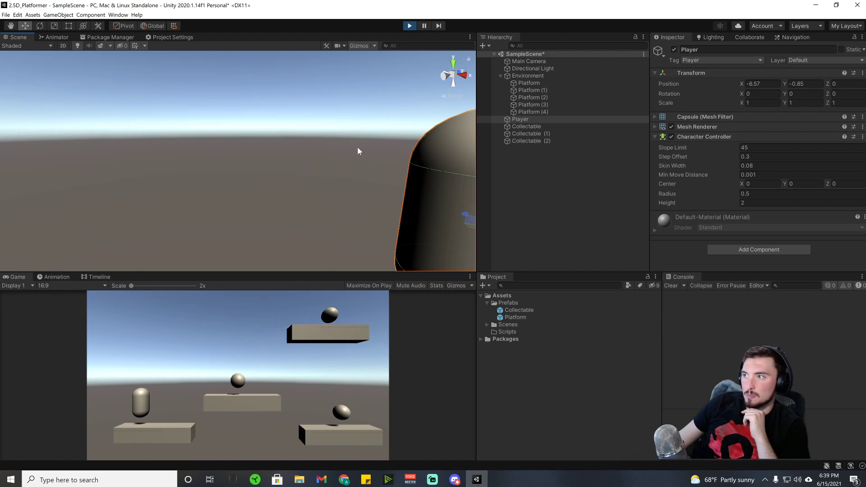
middle_drag(357, 147, 325, 135)
scroll(276, 100, down, 2)
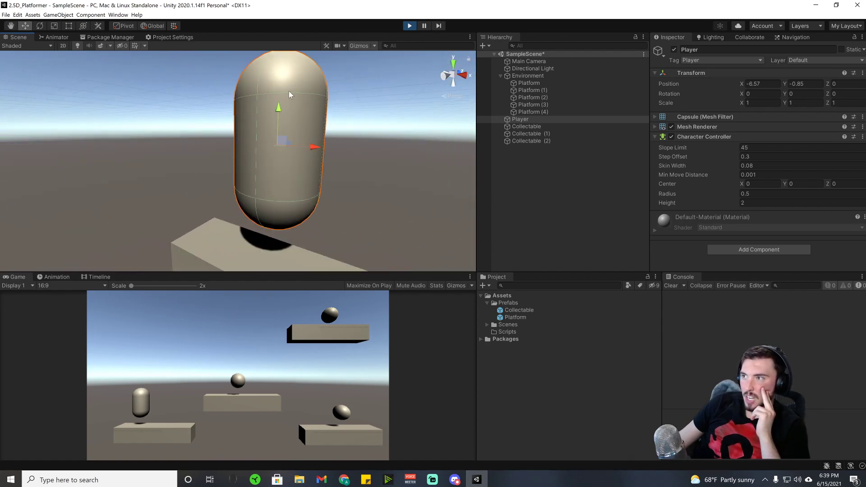
right_drag(288, 90, 301, 168)
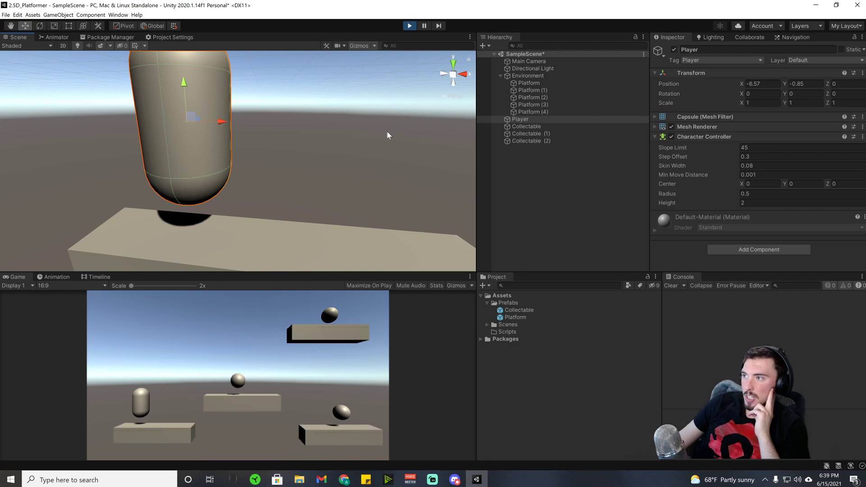
scroll(387, 136, down, 5)
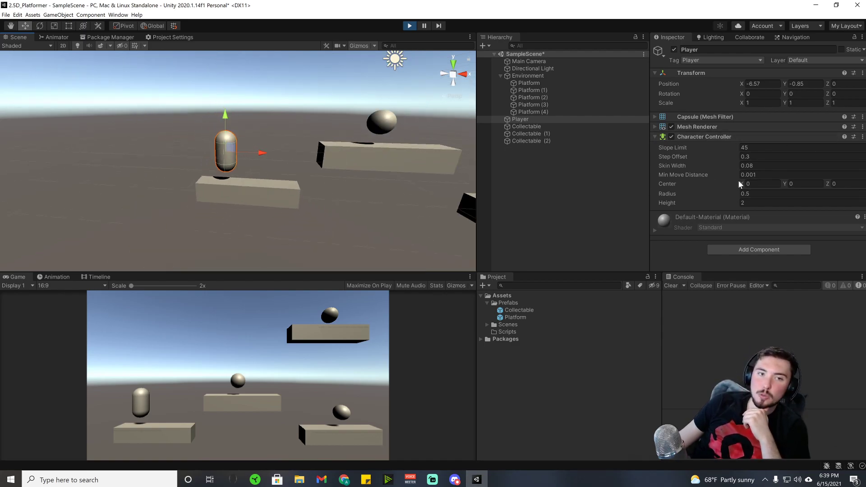
key(alt+Tab)
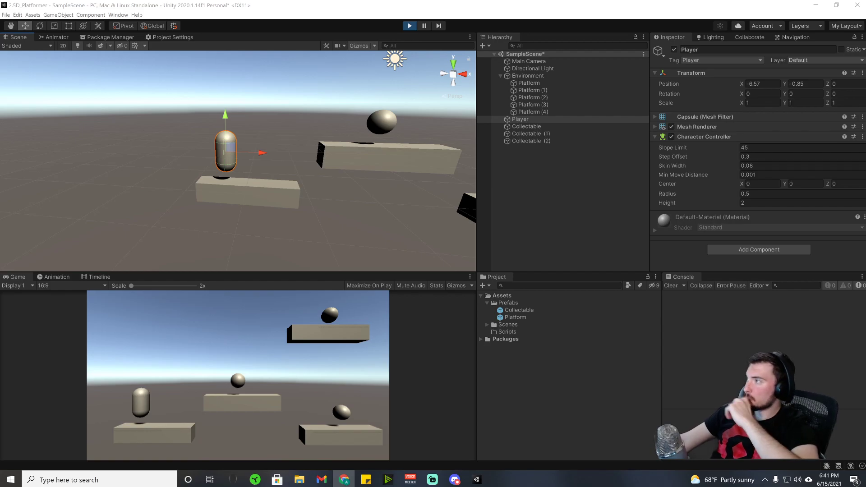
- Create a C# script named Player in the Scripts folder and attach it to the Player object
click(509, 332)
right_click(510, 331)
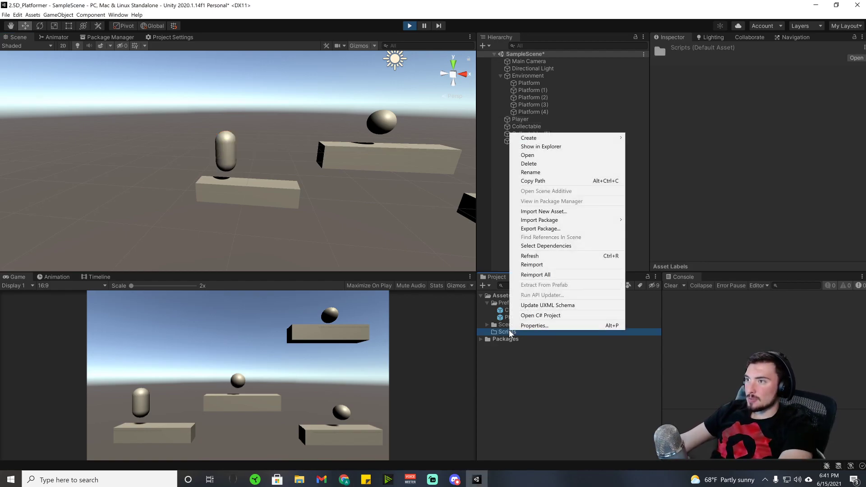
mouse_move(537, 137)
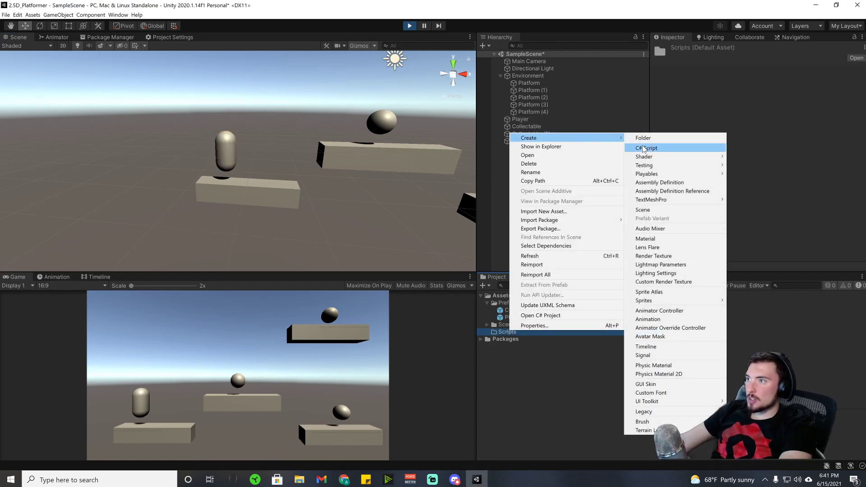
click(642, 146)
text(Player)
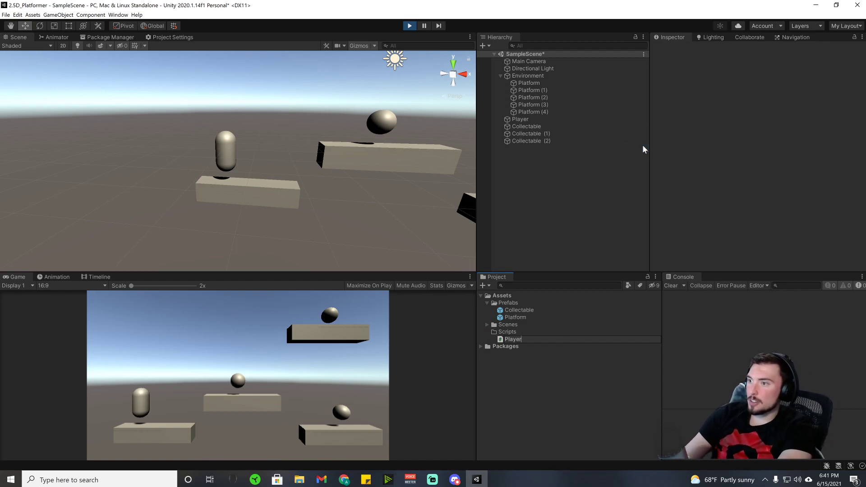
key(Return)
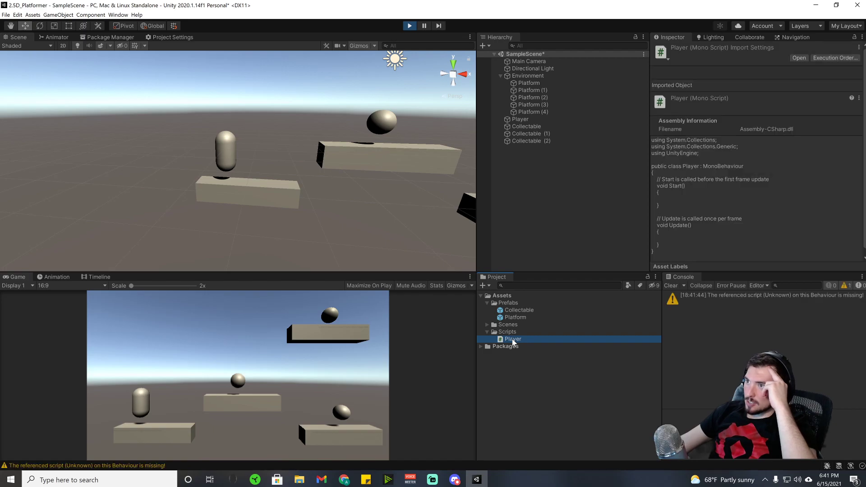
drag(512, 339, 520, 119)
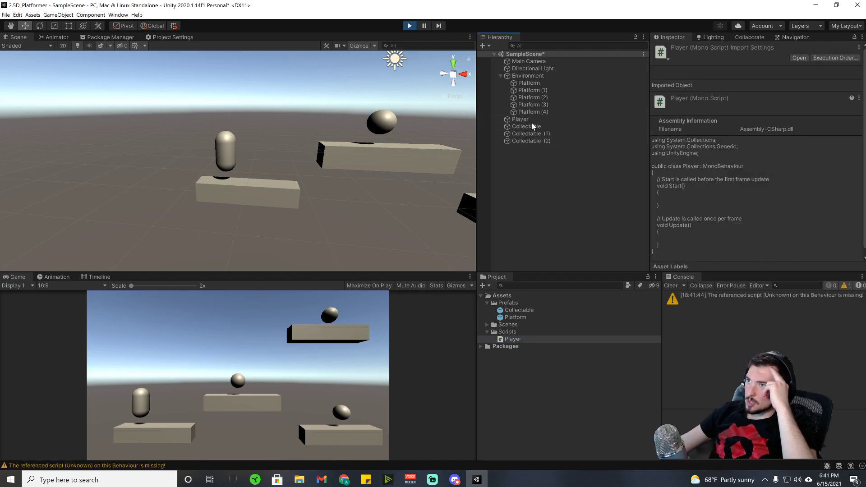
- Collapse the Environment group, create an empty object named Collectables, and reset its transform
click(500, 76)
right_click(538, 152)
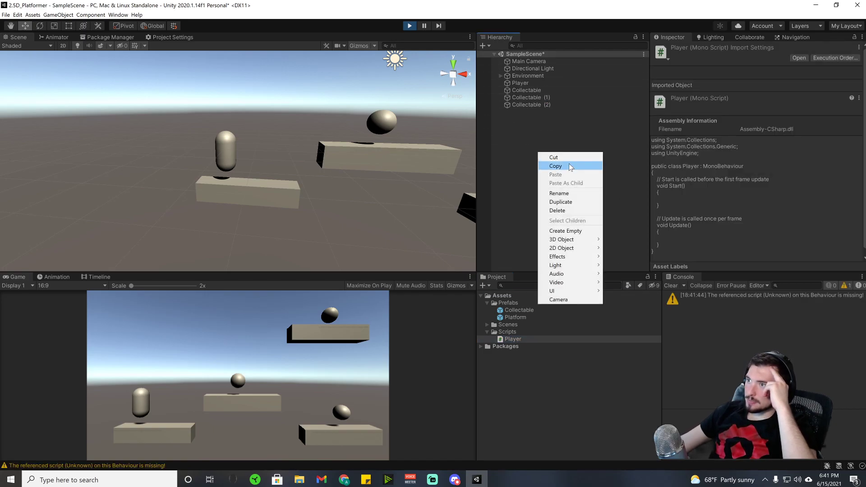
click(556, 231)
click(716, 50)
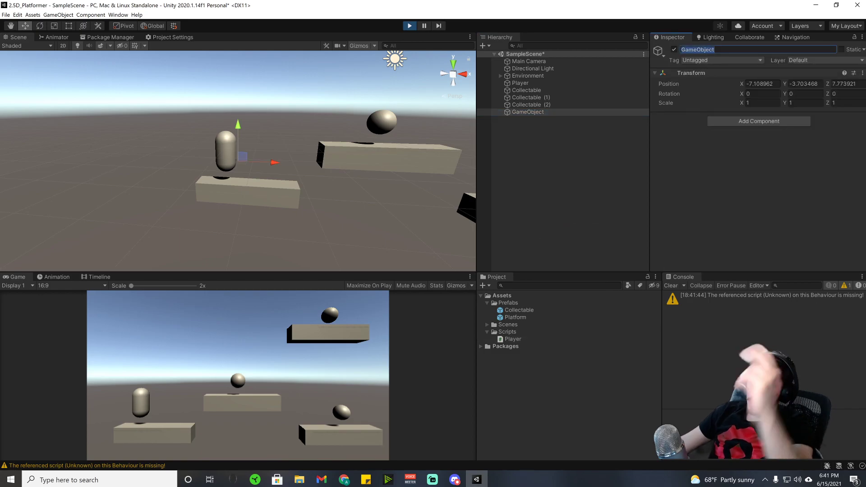
text(Collectables)
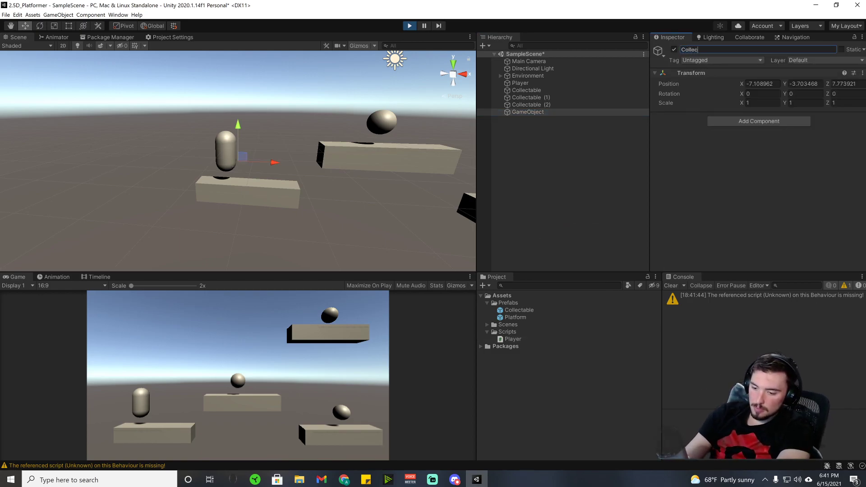
key(Return)
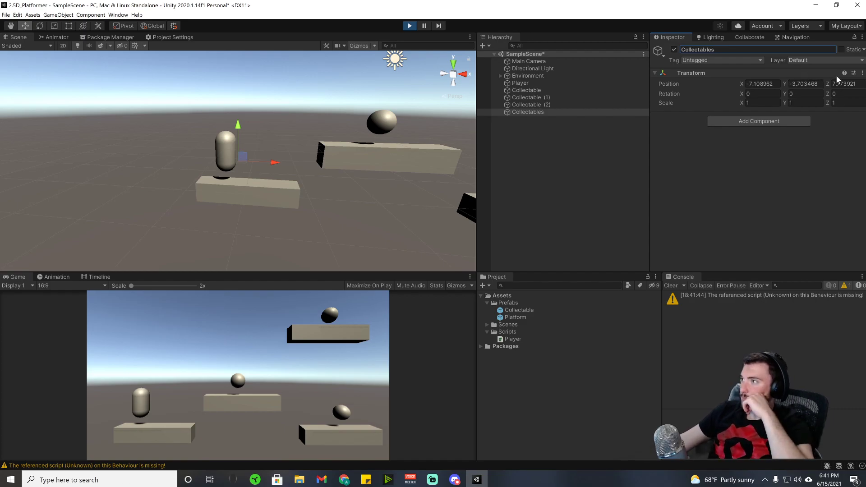
click(862, 73)
click(835, 83)
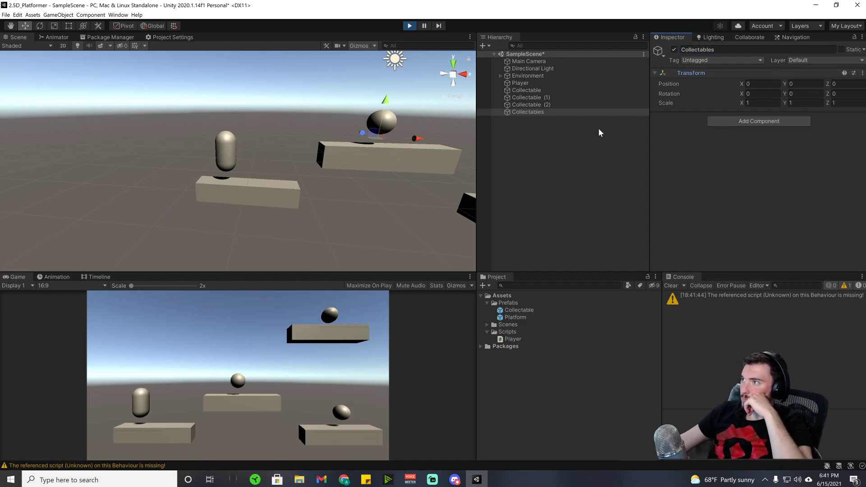
- Parent all three collectable spheres under the Collectables object
click(535, 91)
shift+click(536, 104)
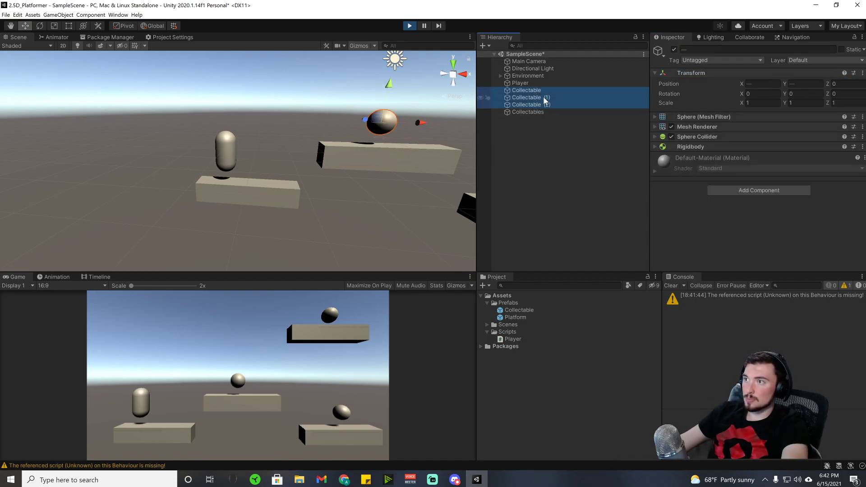
drag(543, 97, 537, 112)
scroll(361, 121, down, 3)
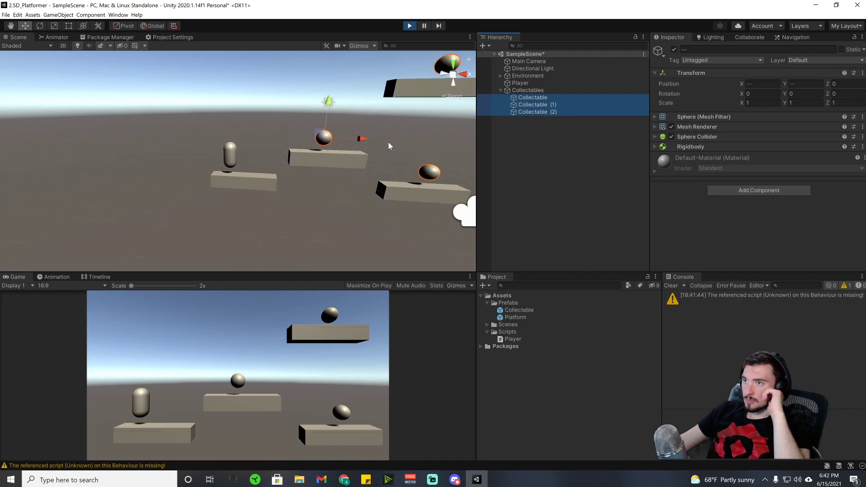
middle_drag(388, 142, 328, 135)
scroll(347, 135, down, 3)
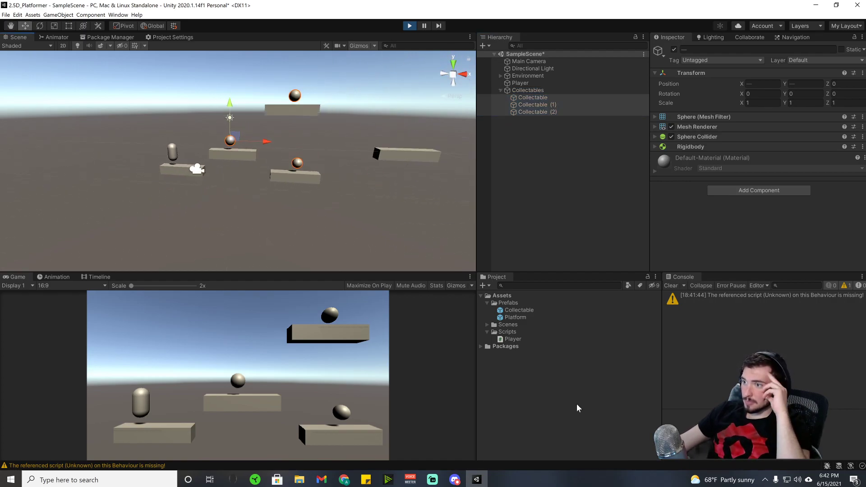
- Open the Player script in Visual Studio and delete the default comments above Start and Update
click(513, 339)
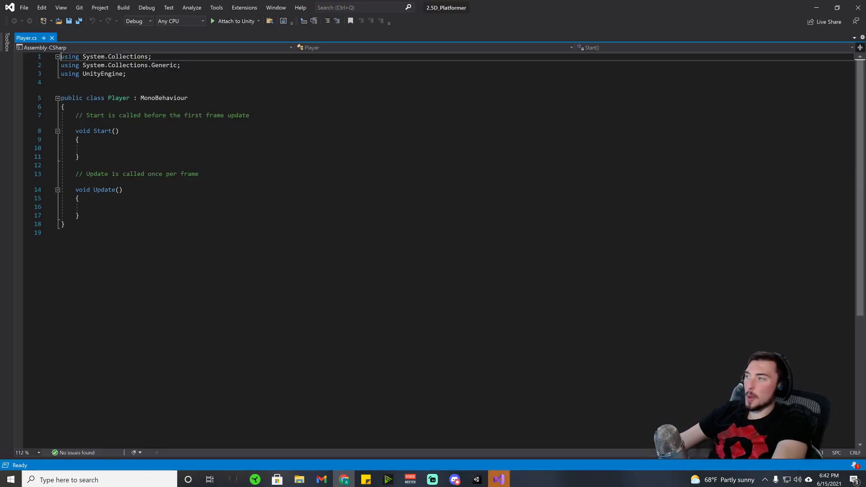
drag(76, 115, 248, 115)
key(BackSpace)
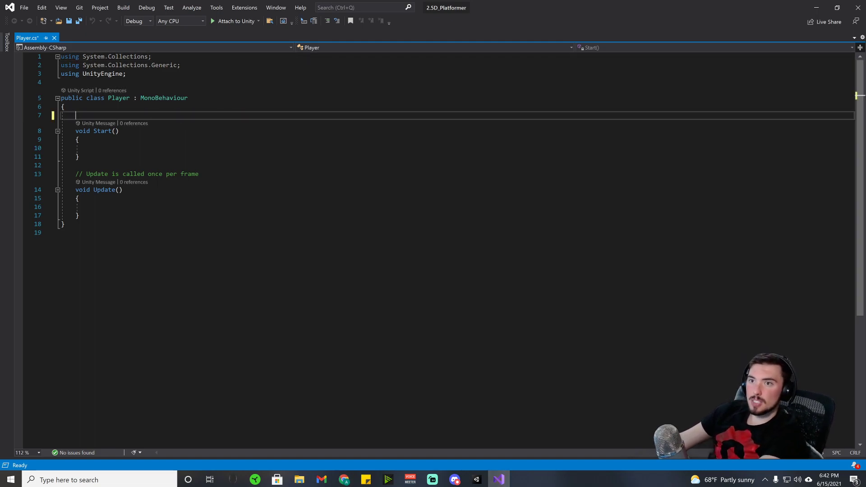
drag(198, 174, 61, 166)
key(BackSpace)
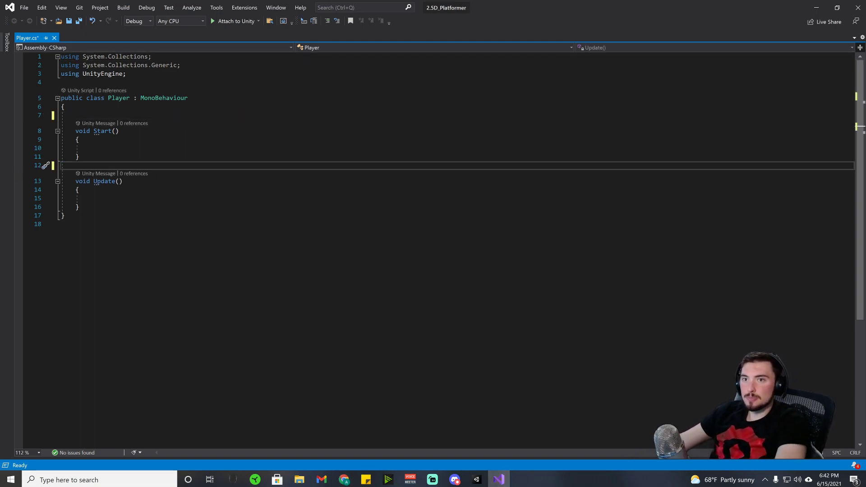
- Declare a private CharacterController field named _controller above Start in the Player class, with a blank line beneath it
click(76, 115)
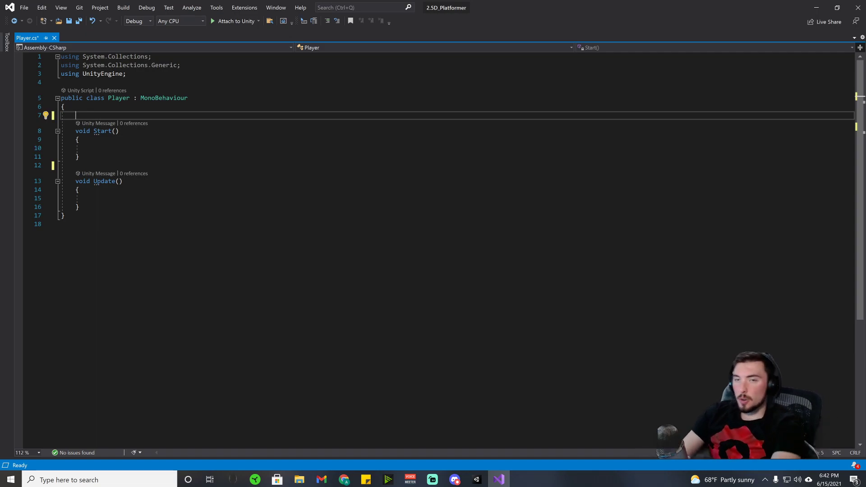
key(Return)
key(Up)
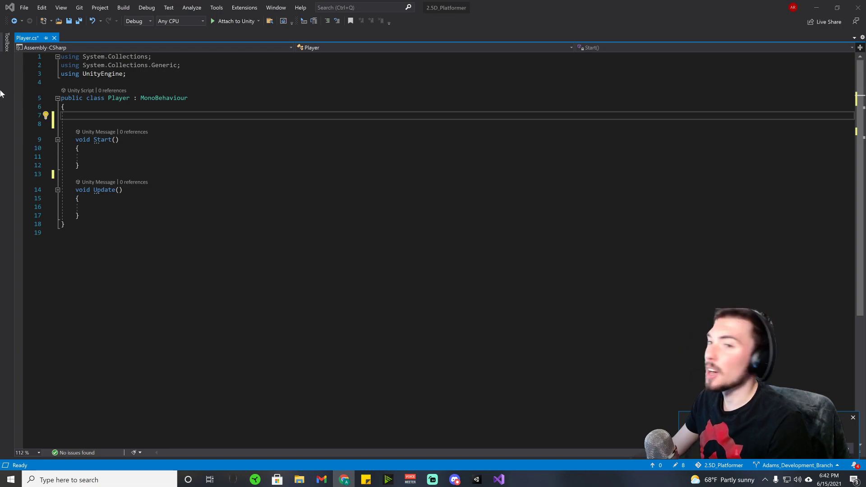
click(134, 115)
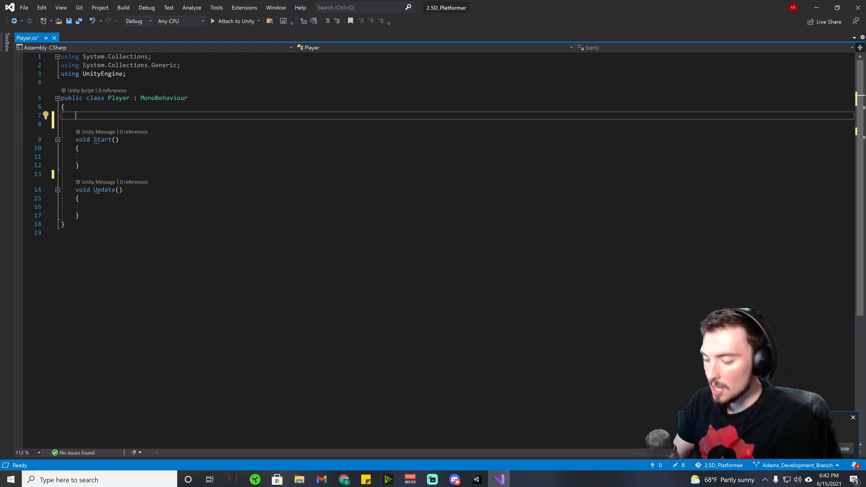
text(pirvate)
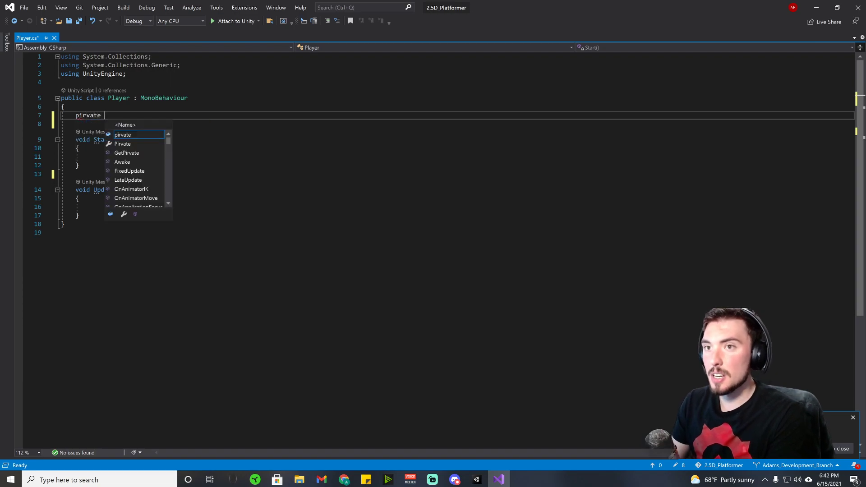
key(BackSpace)
key(BackSpace)
key(BackSpace)
key(BackSpace)
key(BackSpace)
key(BackSpace)
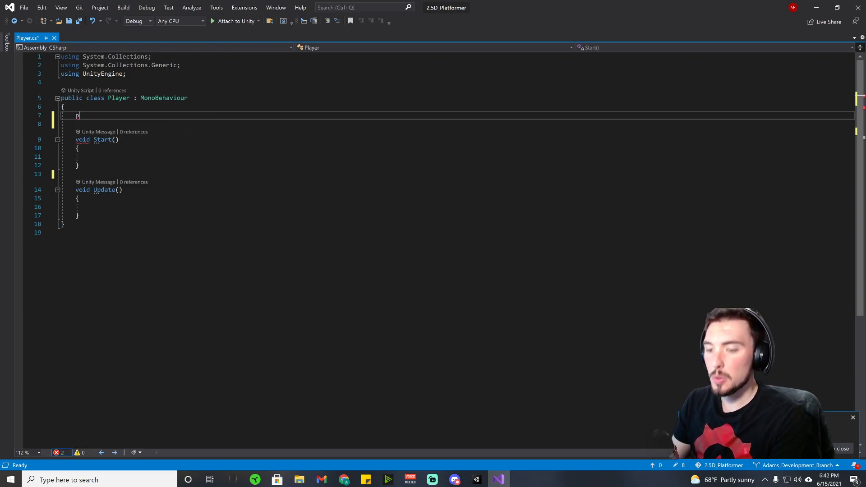
text(rivat)
key(BackSpace)
key(BackSpace)
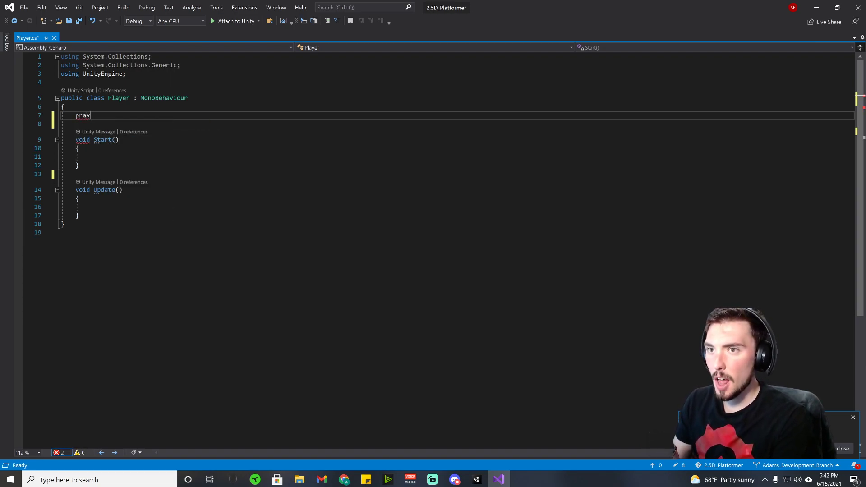
key(BackSpace)
key(BackSpace)
text(ivate)
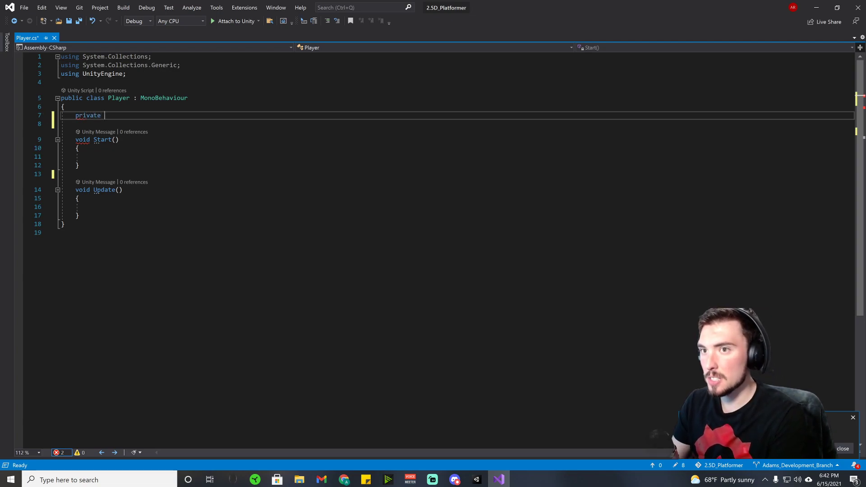
text( Cah)
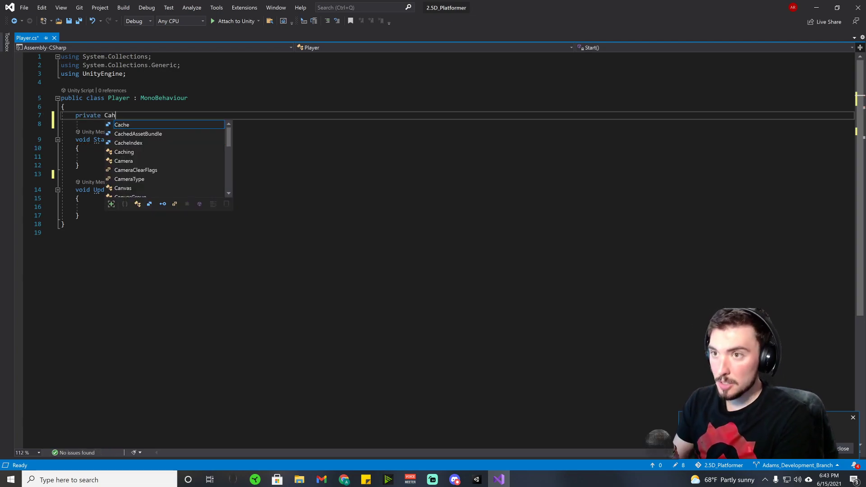
key(BackSpace)
key(BackSpace)
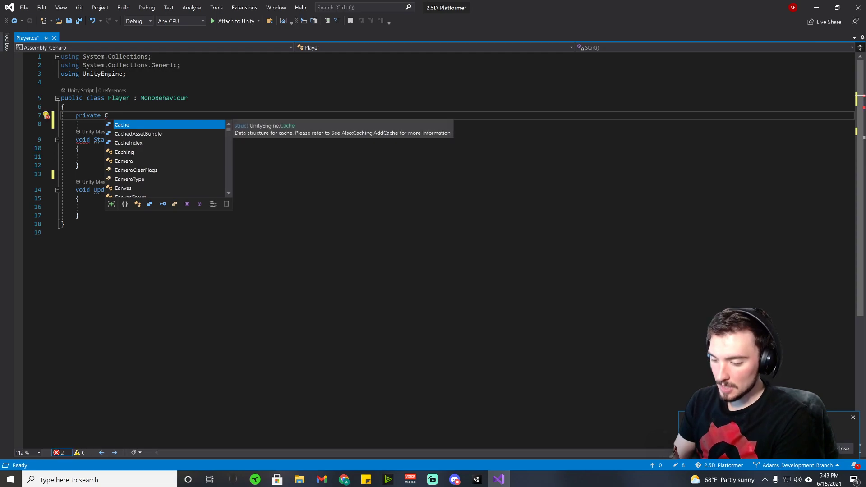
text(hara)
key(Tab)
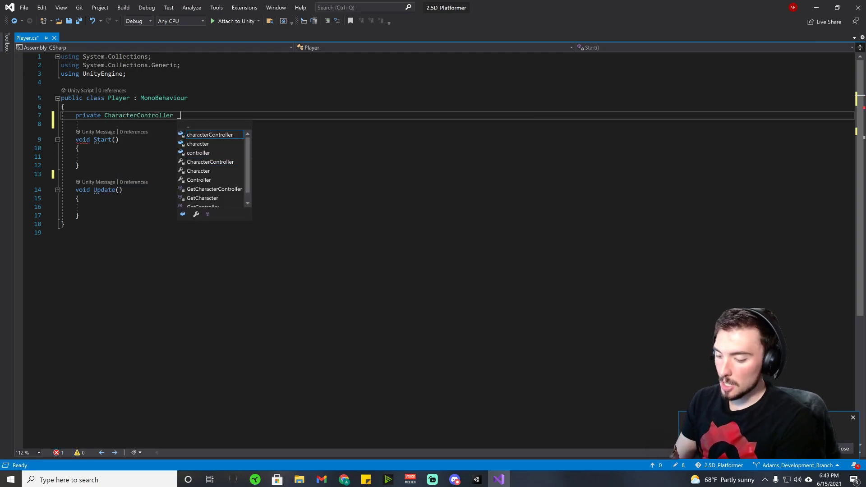
text(_controll)
text(er;)
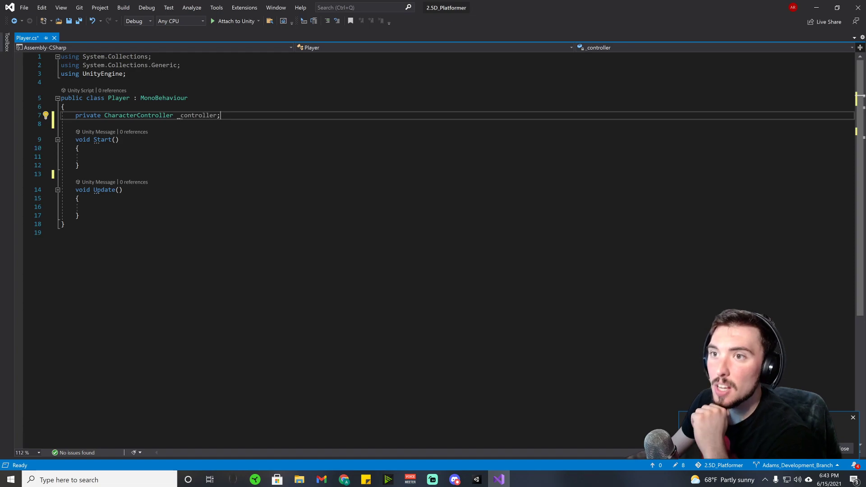
triple_click(91, 116)
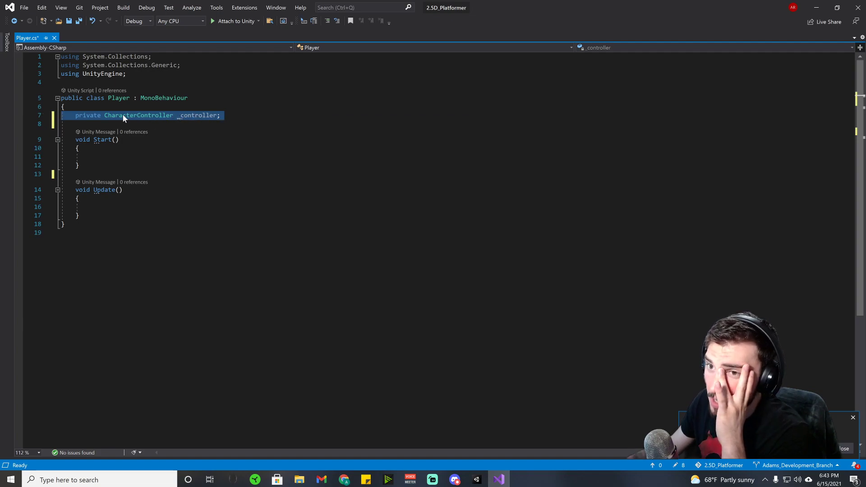
click(86, 116)
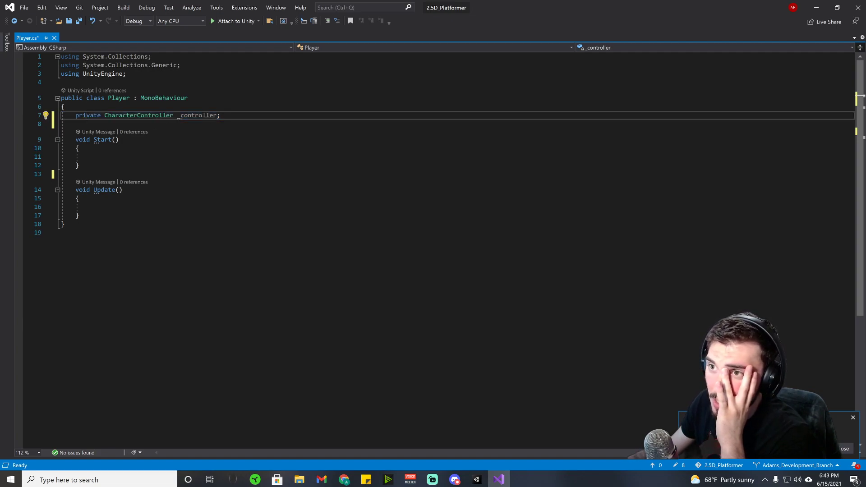
drag(181, 115, 176, 116)
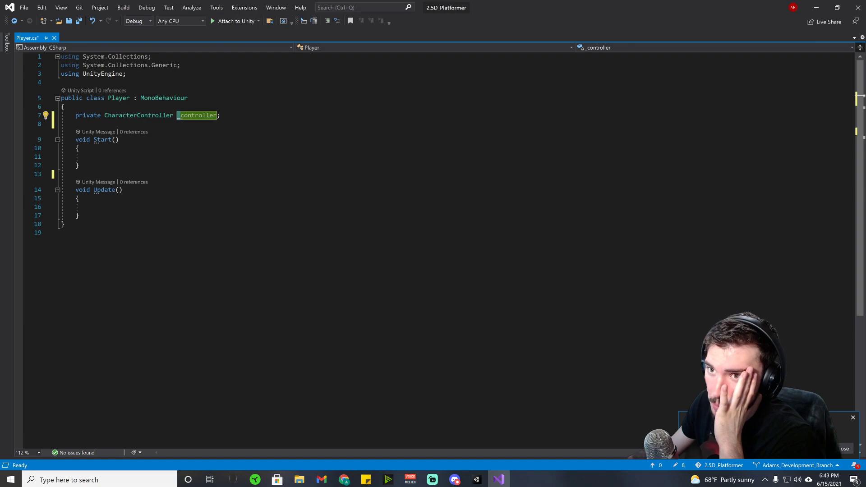
click(94, 115)
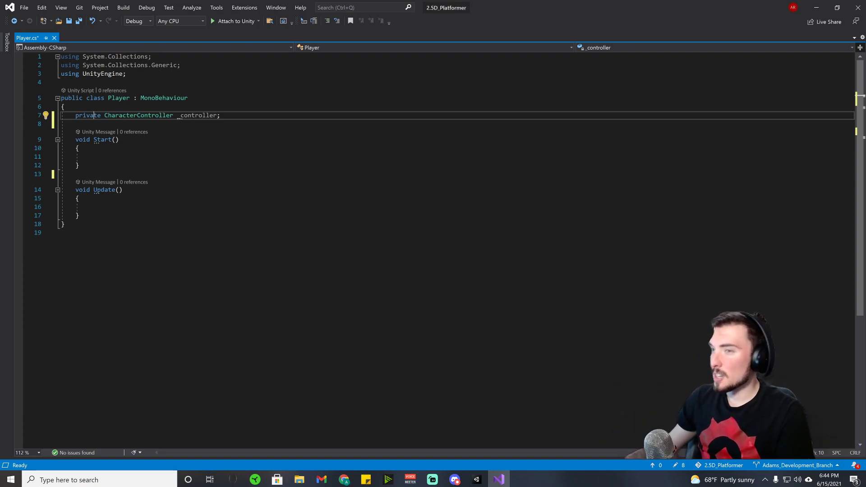
double_click(93, 115)
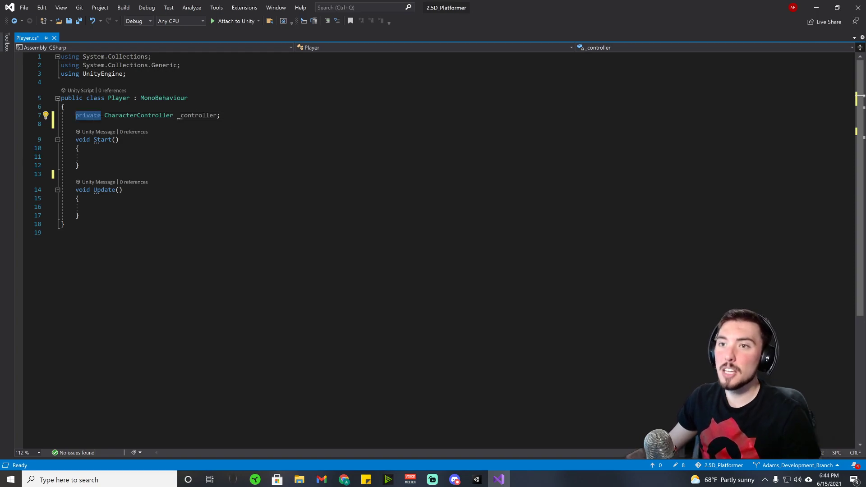
- In Start, assign _controller with GetComponent<CharacterController>(), and place the cursor in the empty body of Update
click(90, 156)
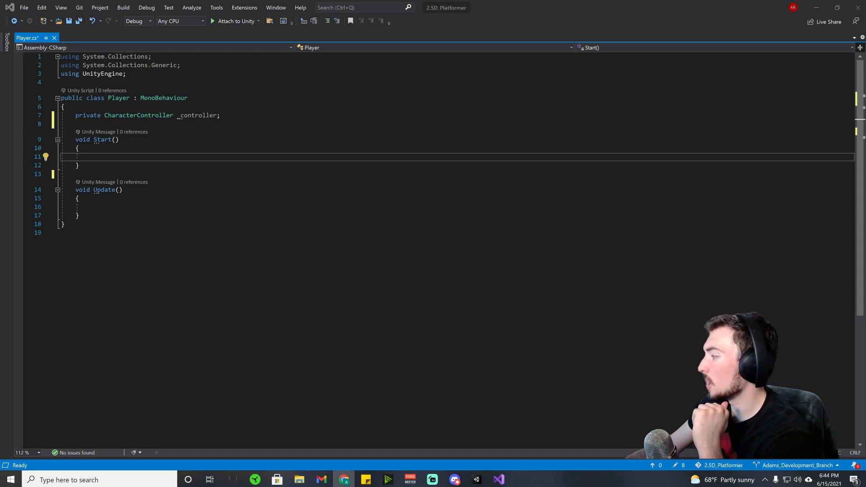
key(alt+Tab)
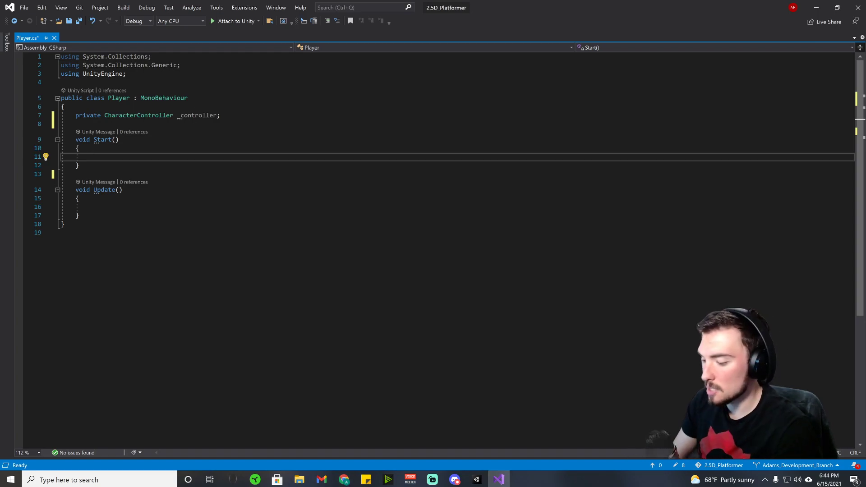
text(_c)
key(Tab)
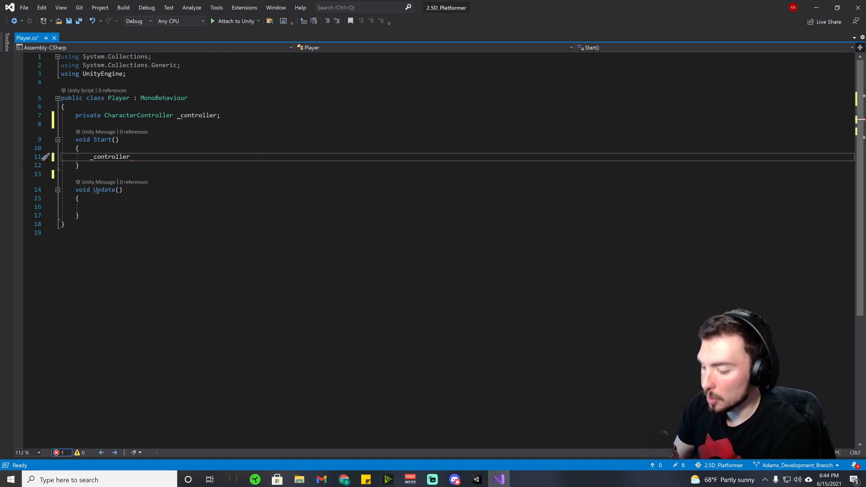
text(=)
key(Escape)
text(Get)
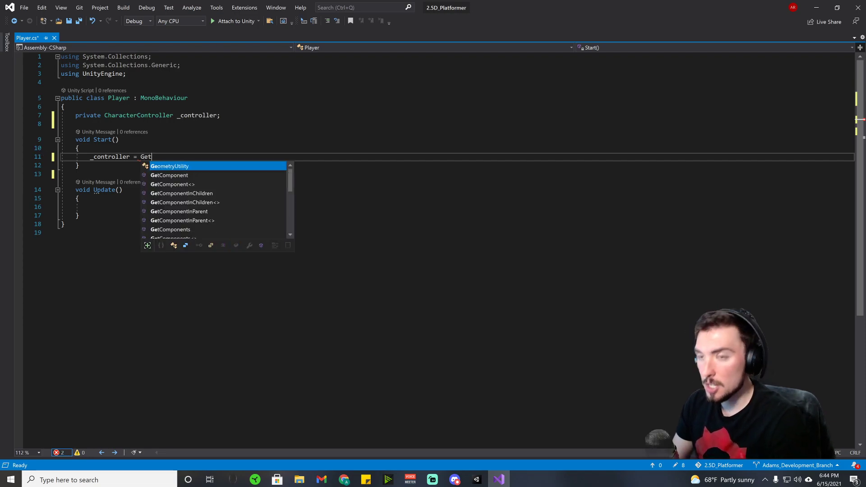
text(Component,Char)
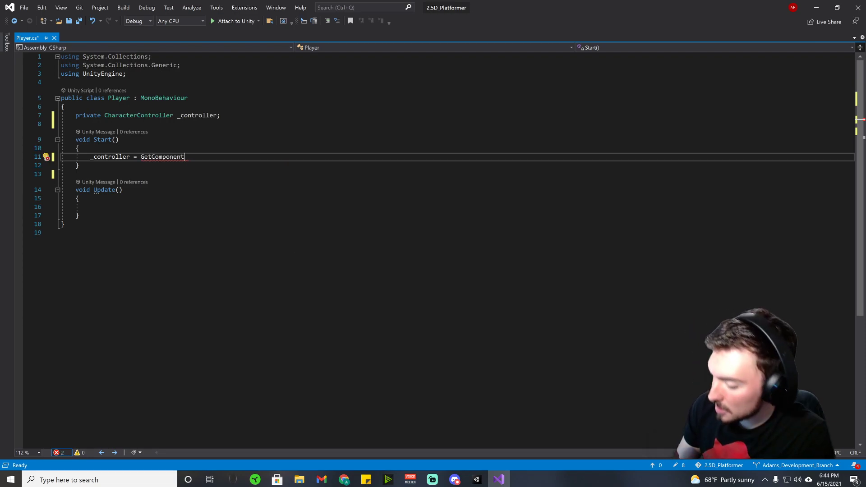
key(BackSpace)
key(BackSpace)
key(BackSpace)
key(BackSpace)
key(BackSpace)
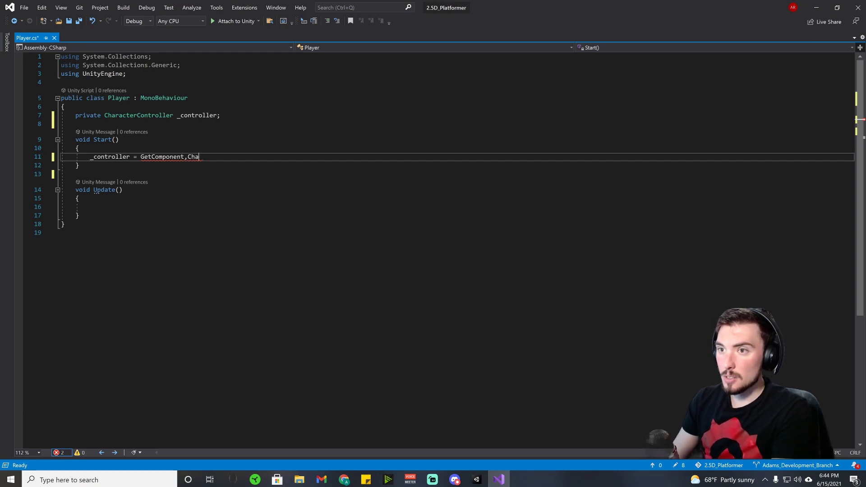
text(<>)
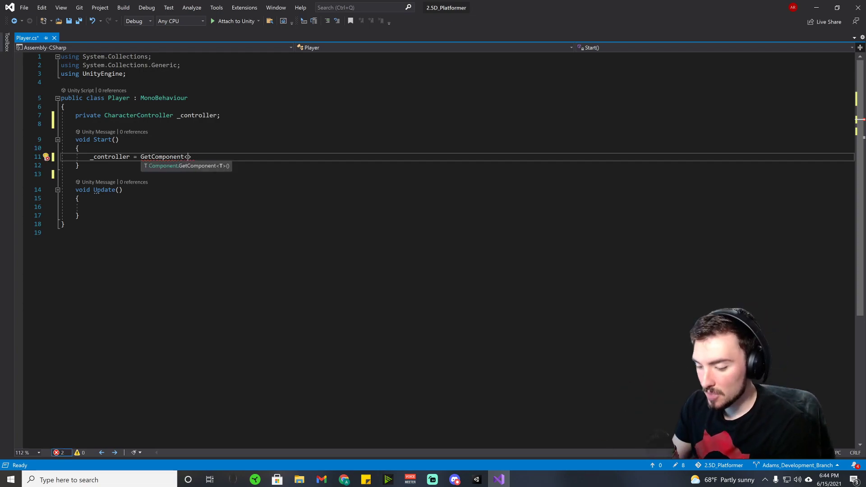
text(Char)
key(Tab)
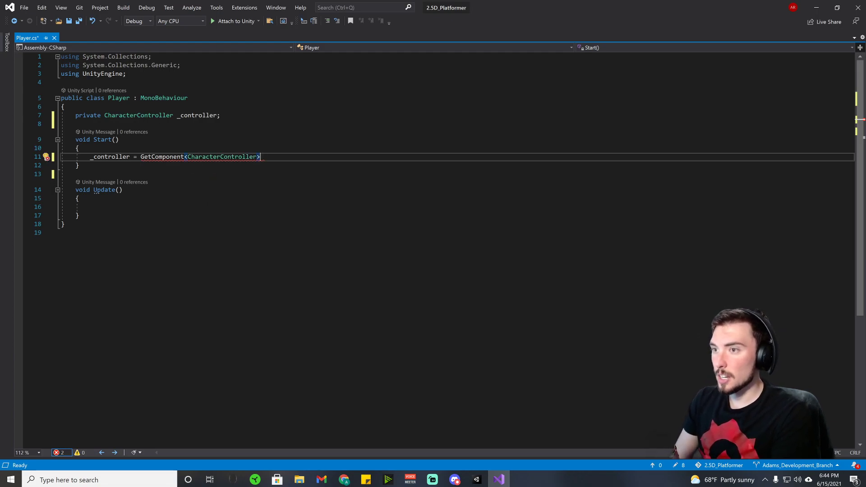
text(();)
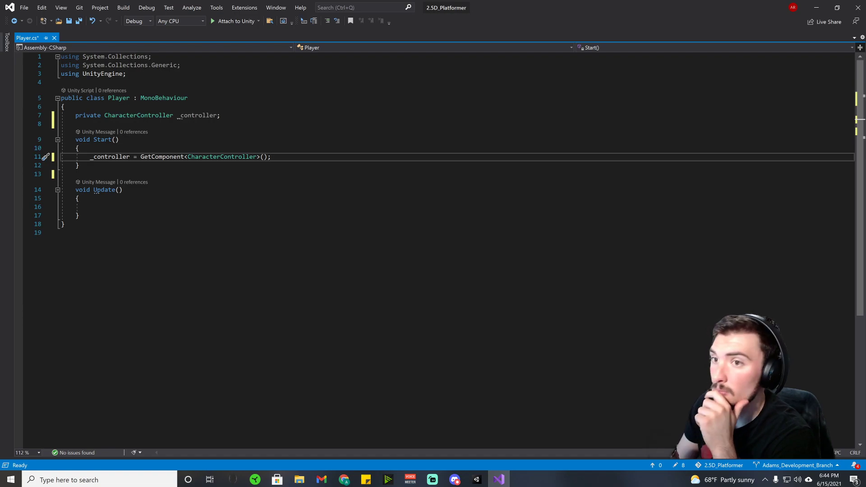
key(Down)
key(Down)
key(Down)
key(Down)
key(Down)
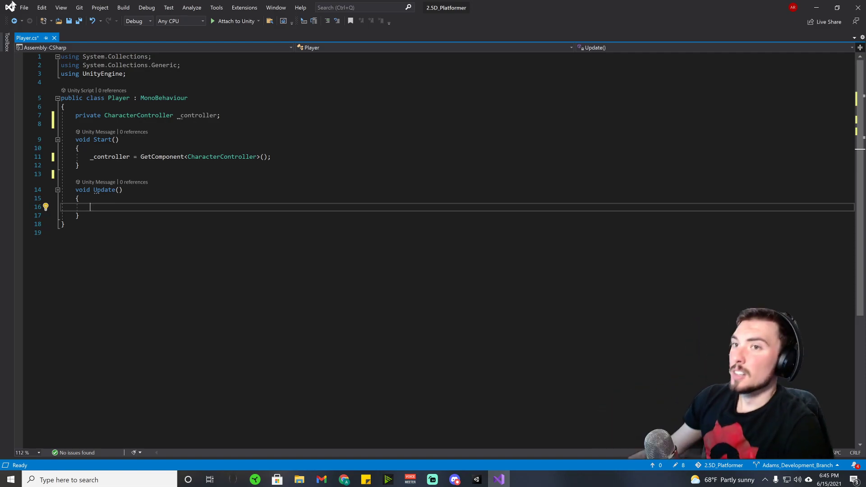
- Switch to Unity and examine the expanded Axes list of the Input Manager in the project settings
click(476, 480)
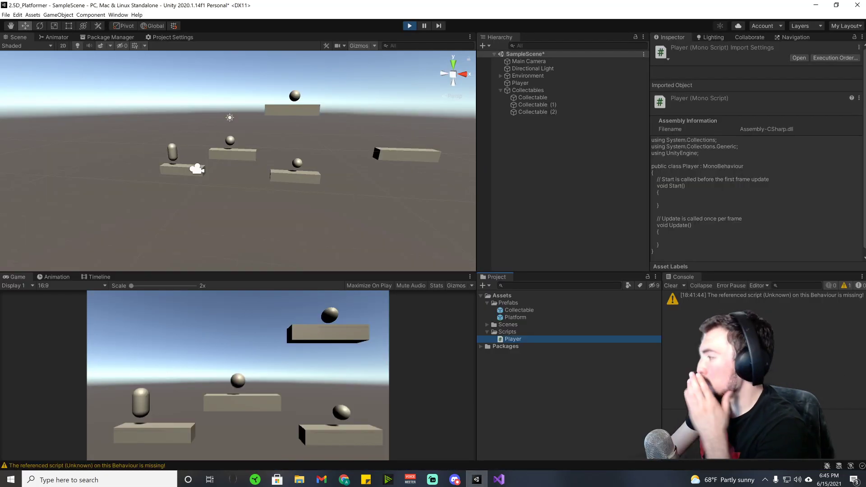
click(163, 38)
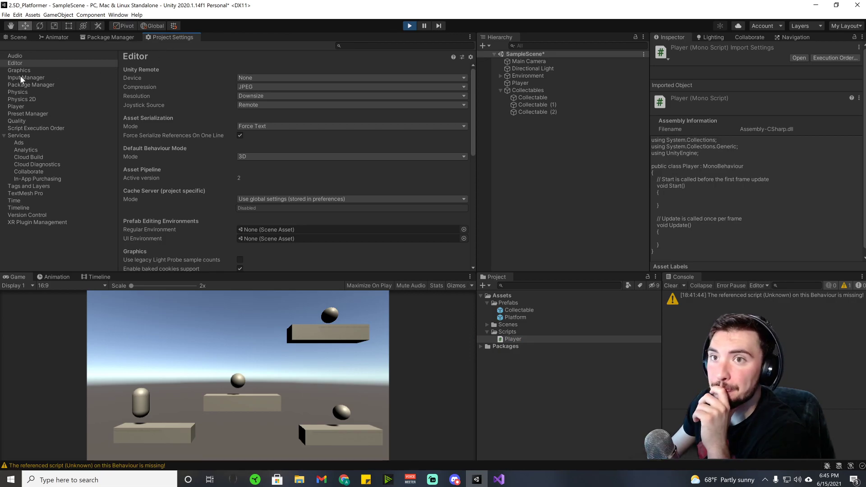
click(23, 113)
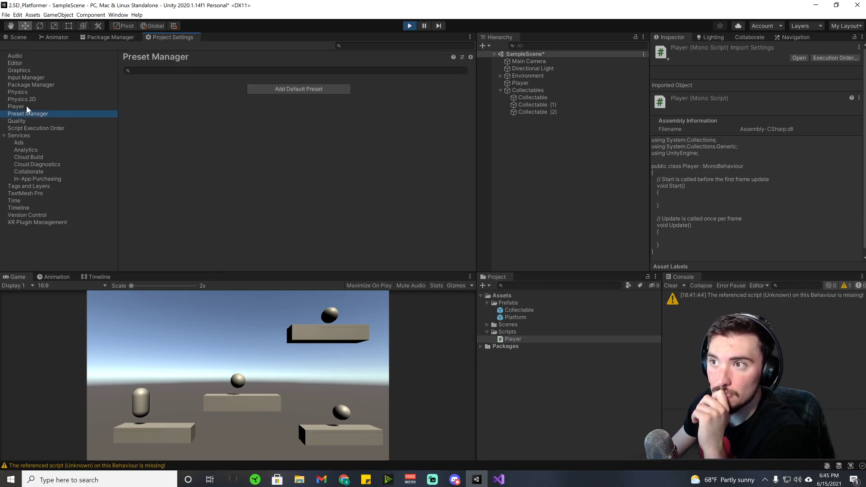
click(27, 107)
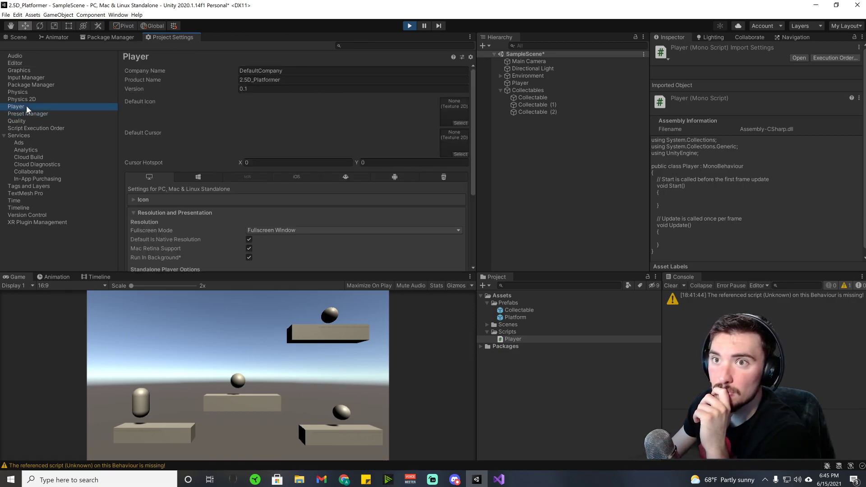
click(33, 78)
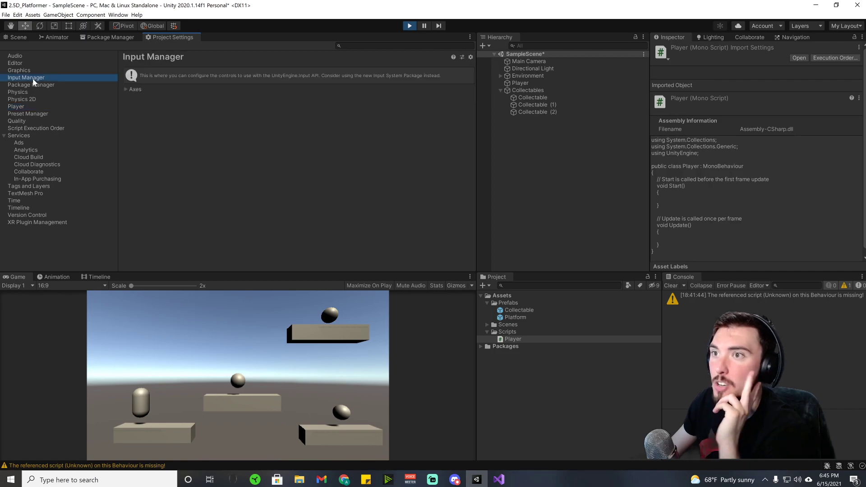
click(126, 89)
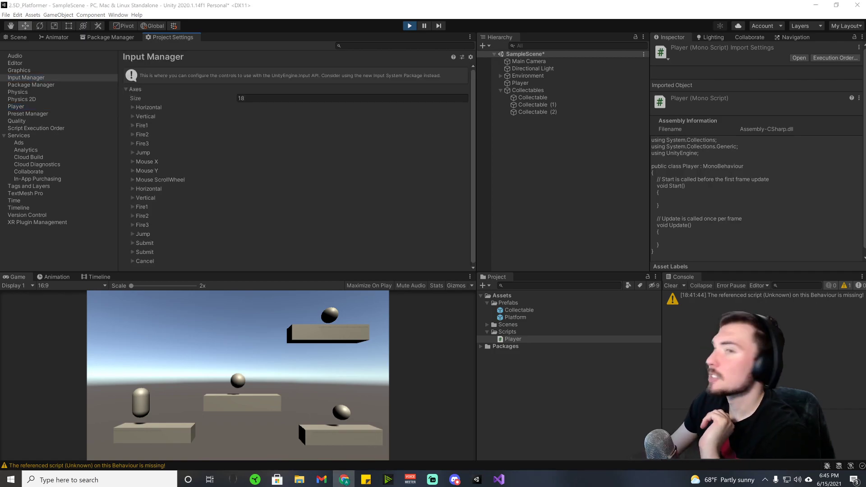
click(20, 38)
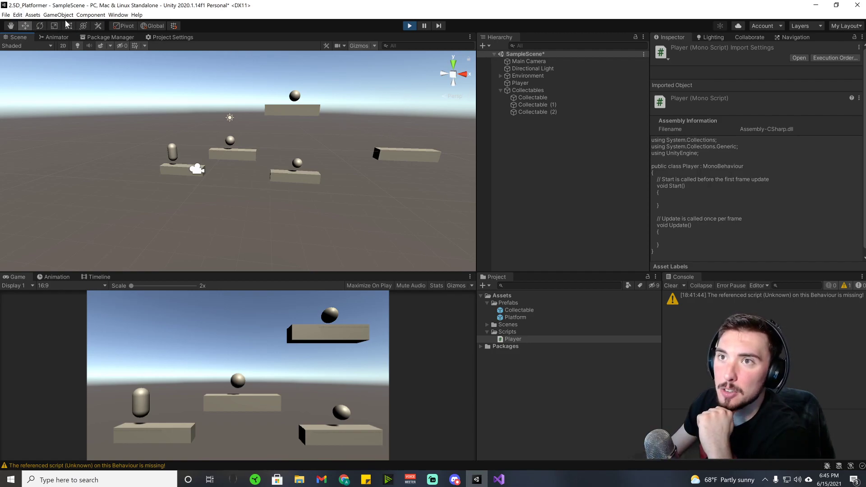
click(120, 37)
click(175, 37)
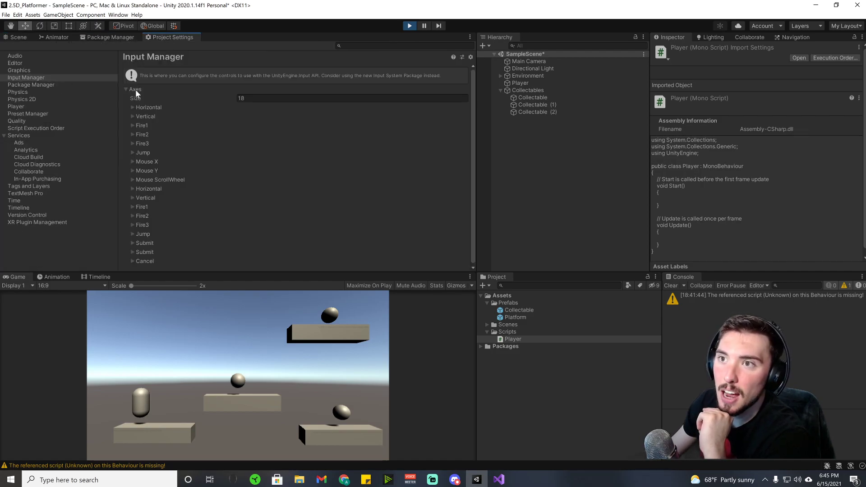
scroll(154, 174, down, 1)
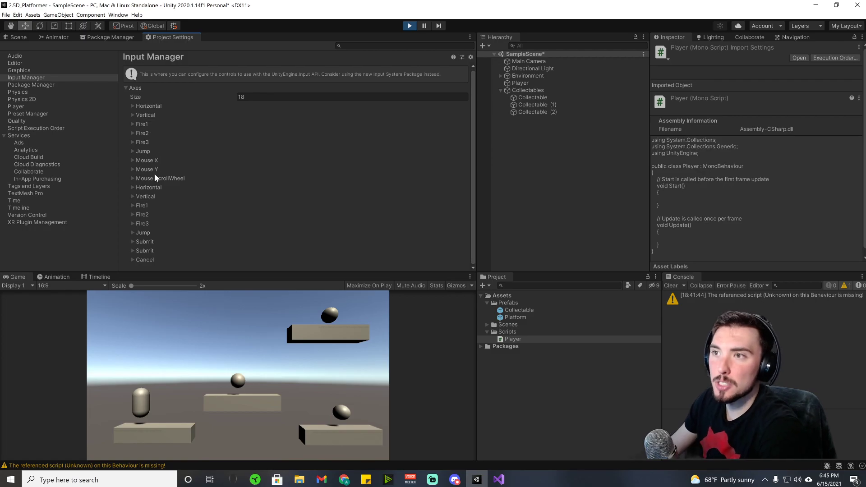
- Set the Input Manager's Axes size to 19 and expand the added last Cancel axis to select its name
click(136, 97)
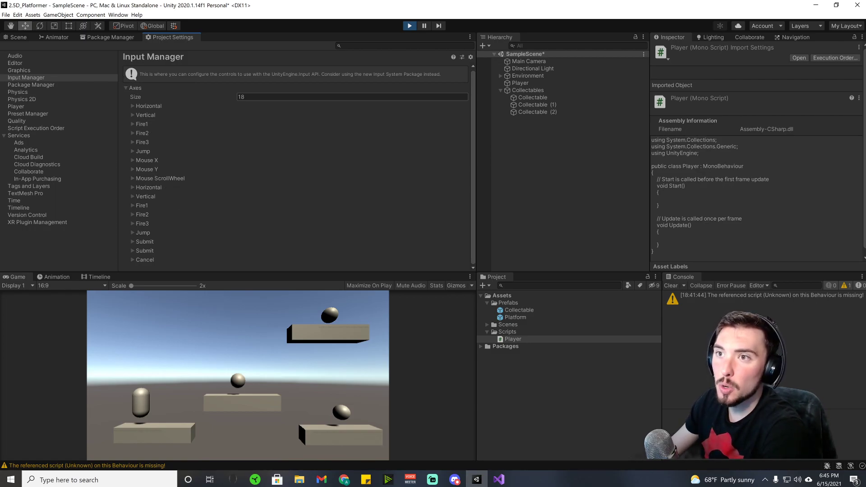
text(19)
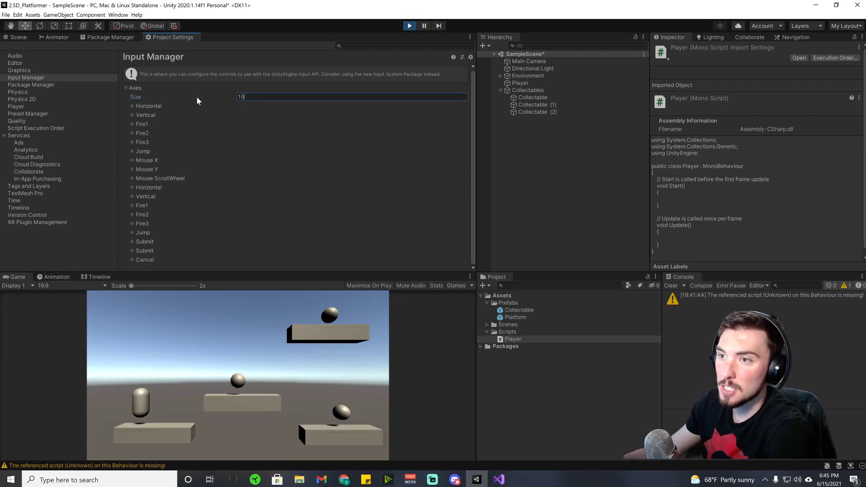
click(397, 197)
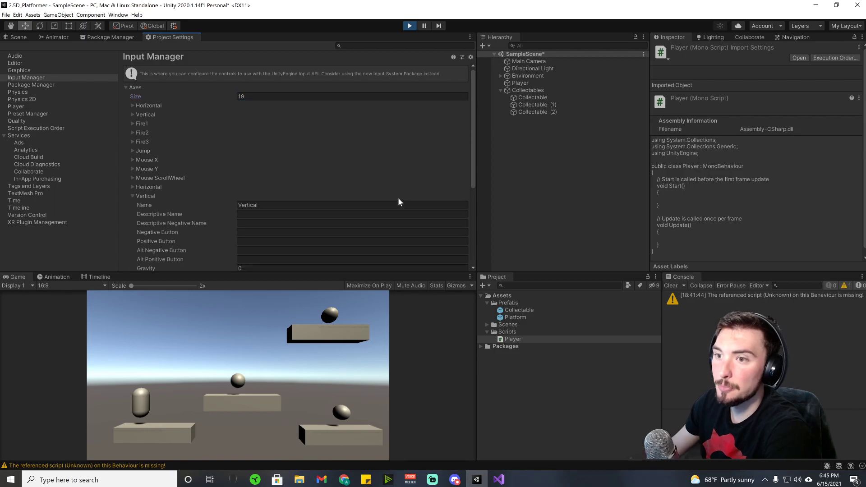
click(143, 196)
scroll(256, 201, down, 1)
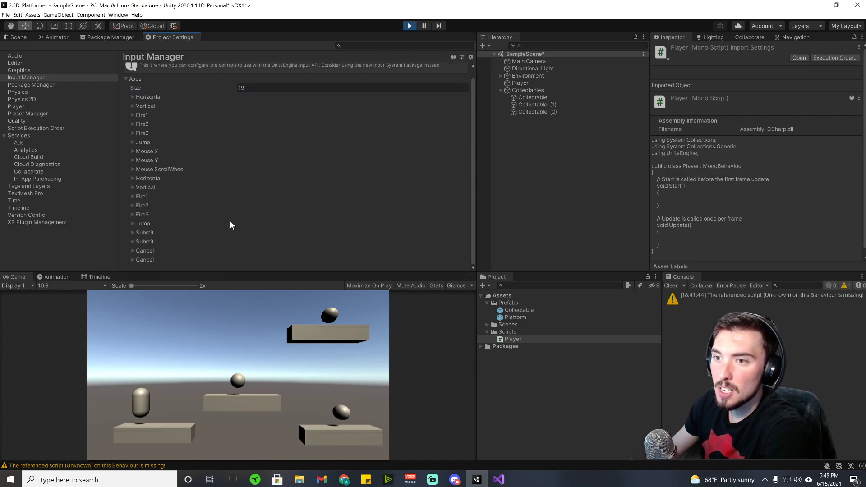
click(144, 259)
scroll(203, 226, down, 3)
click(263, 187)
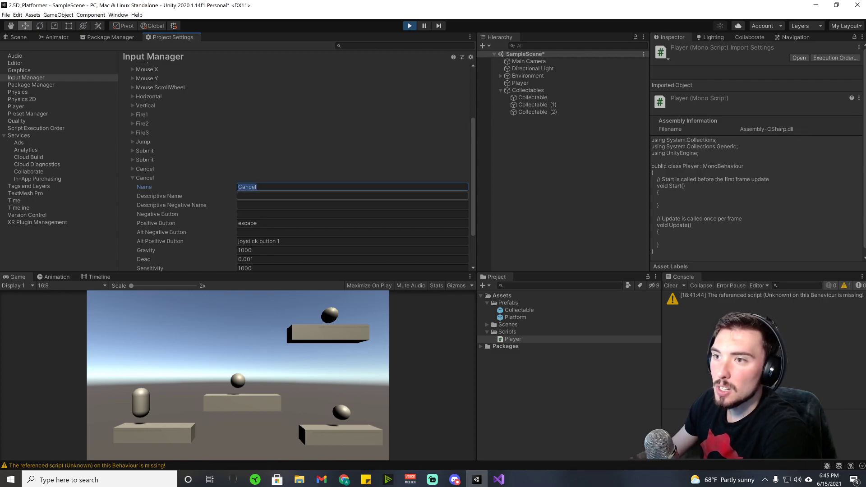
- Restore the Axes size to 18 and collapse the last Cancel axis
scroll(251, 183, up, 4)
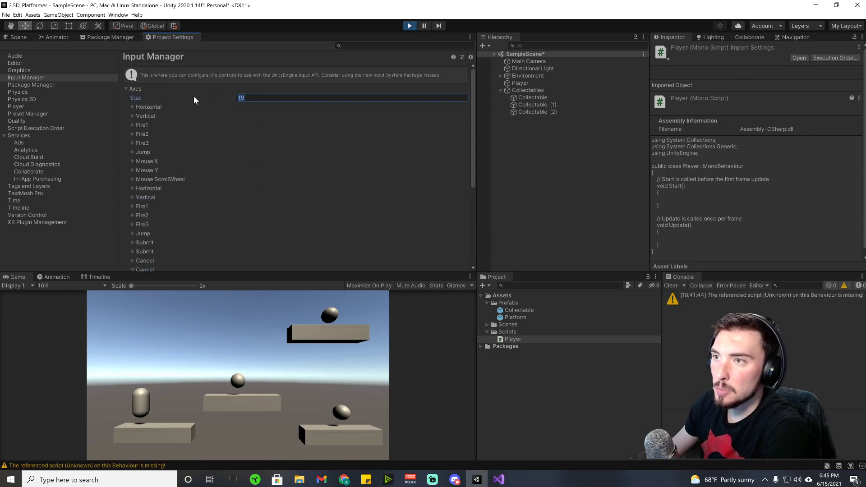
text(18)
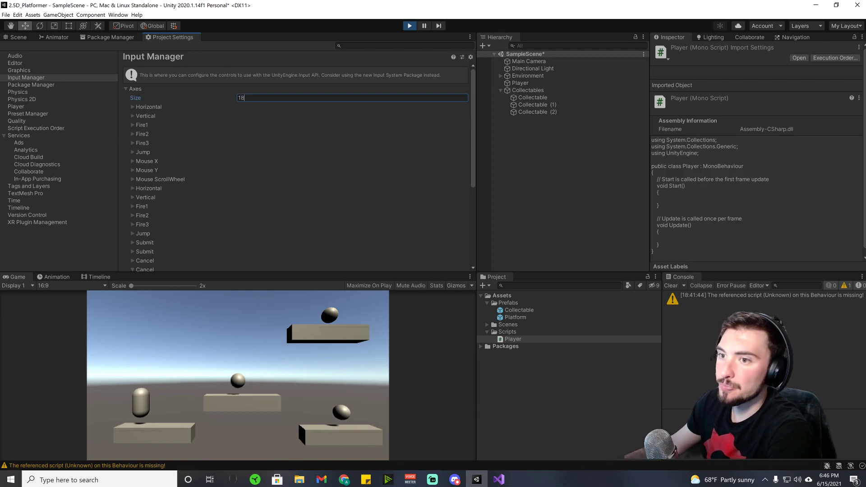
scroll(271, 184, down, 3)
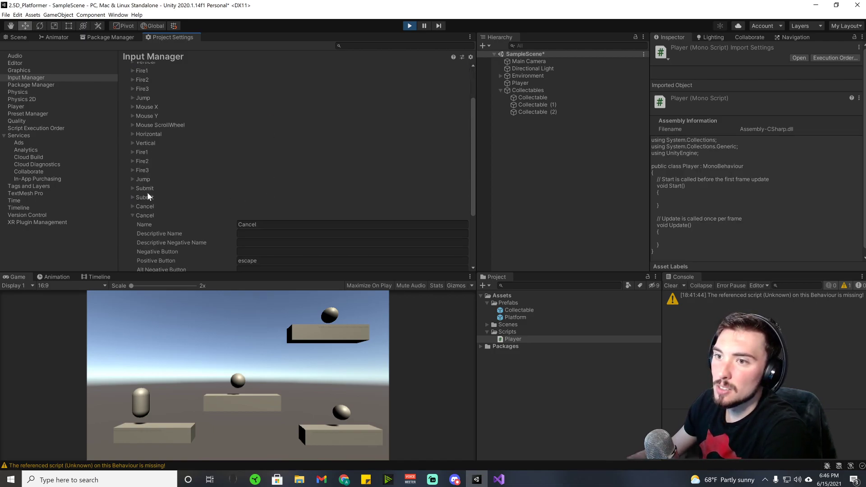
scroll(203, 167, up, 3)
scroll(208, 170, down, 6)
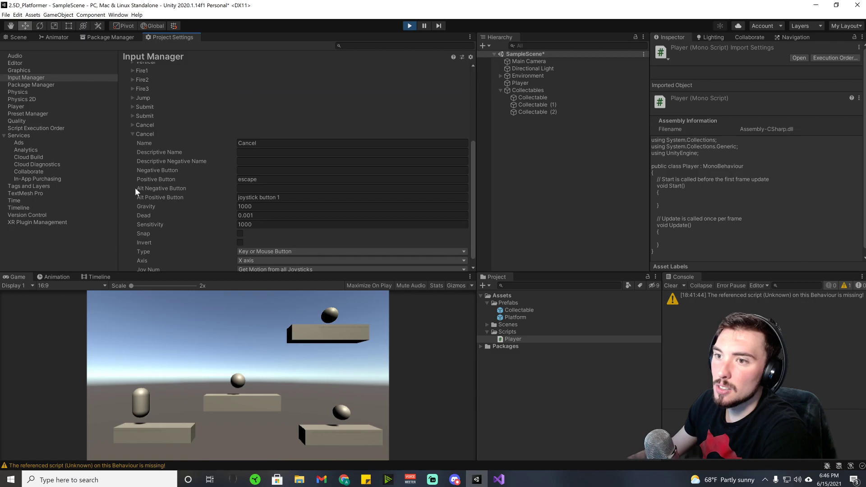
click(133, 135)
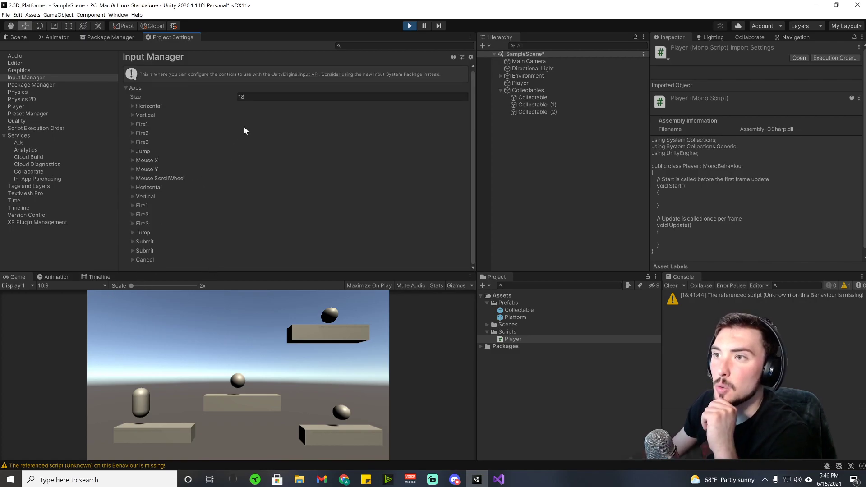
- Examine the negative, positive and alternative button settings of the first Horizontal and Vertical axes, and collapse the Axes list
click(151, 106)
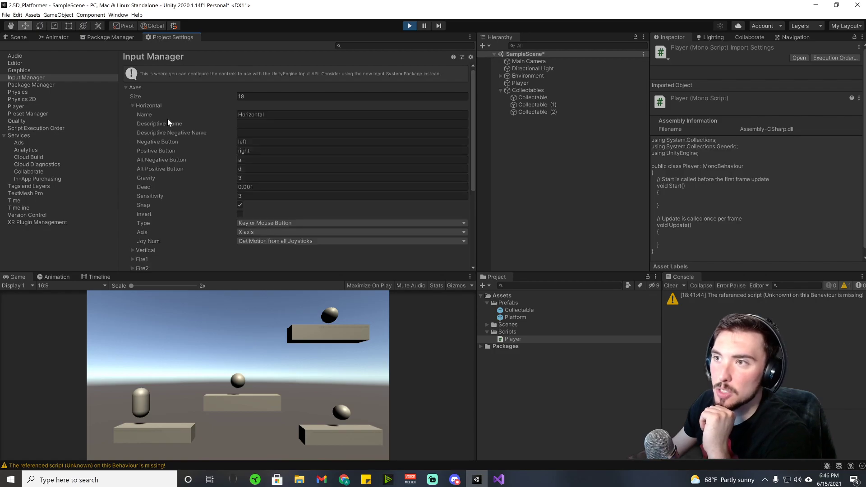
scroll(173, 134, down, 1)
click(132, 223)
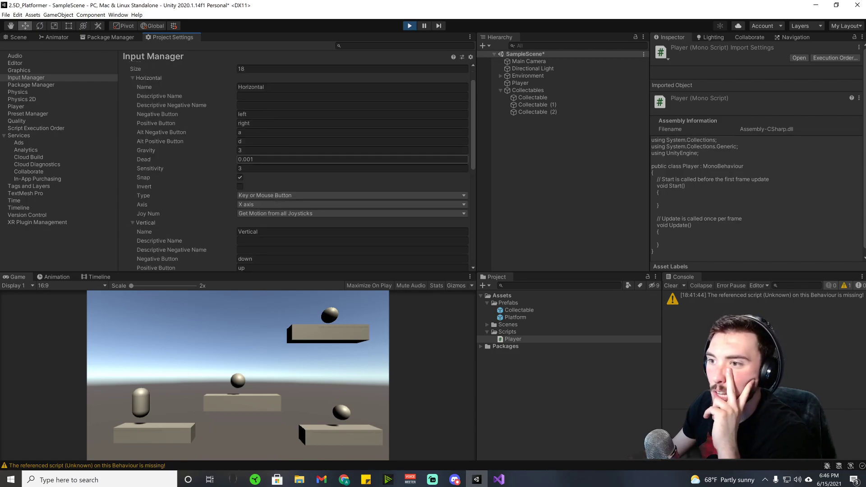
scroll(316, 128, up, 1)
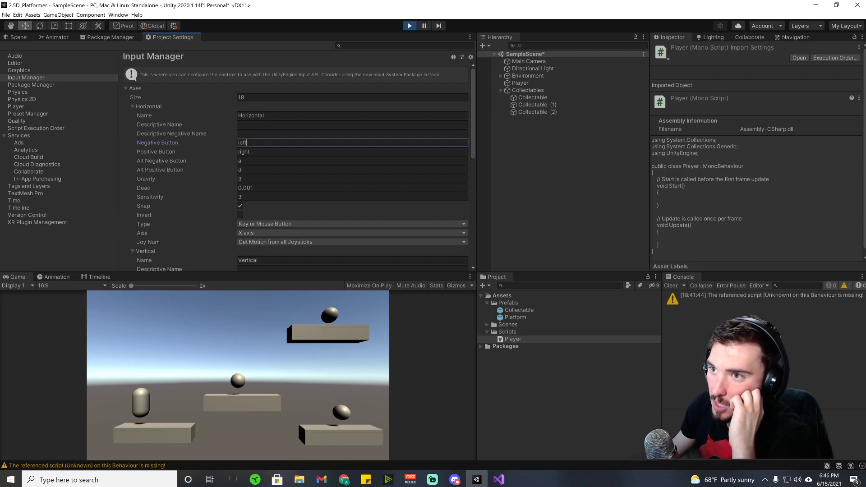
key(Return)
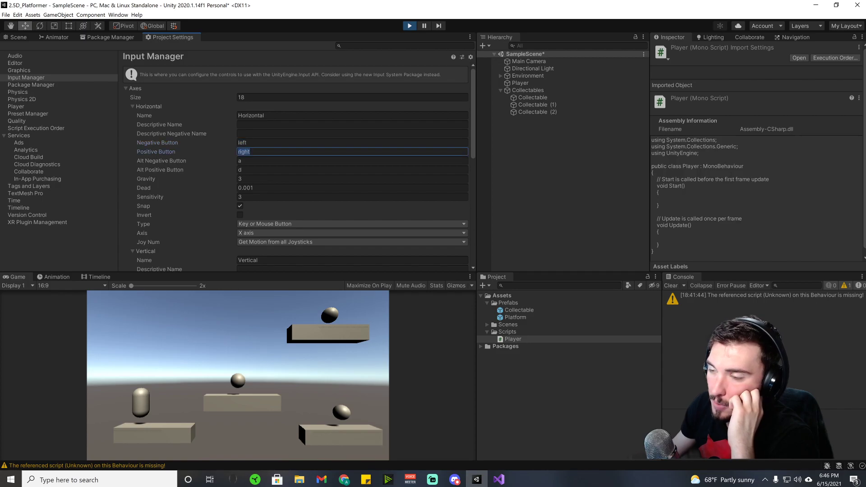
key(Tab)
key(Tab)
key(Tab)
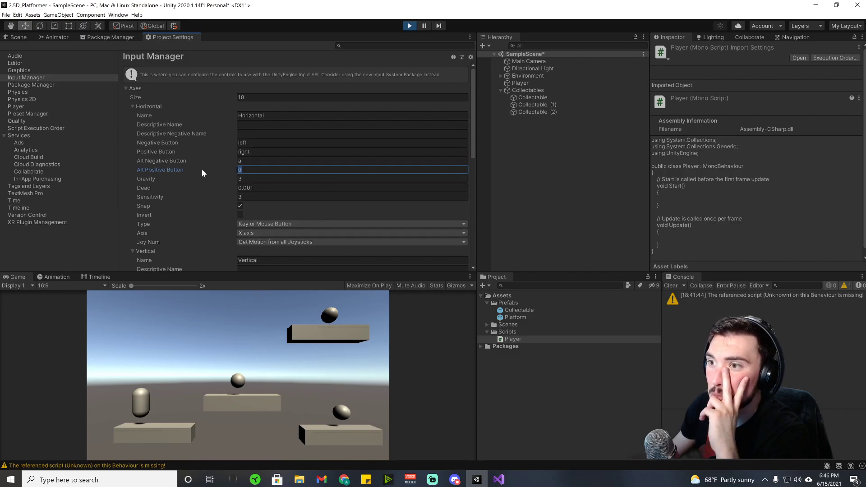
scroll(211, 128, down, 5)
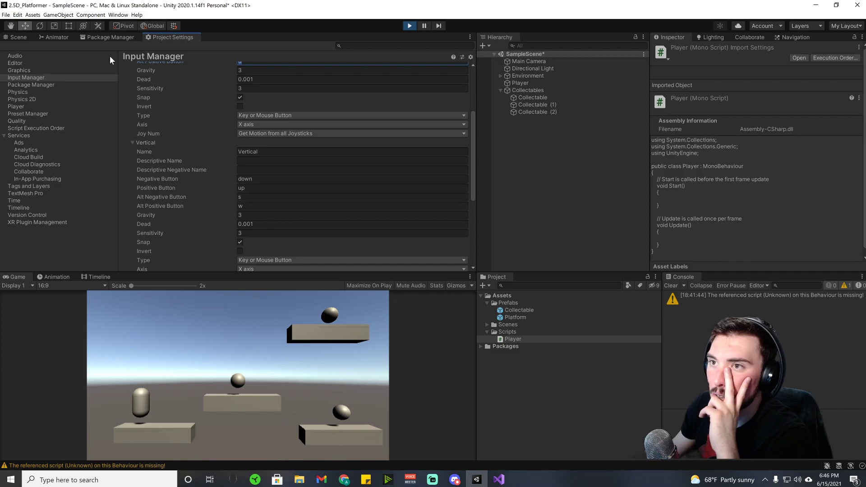
scroll(152, 94, up, 5)
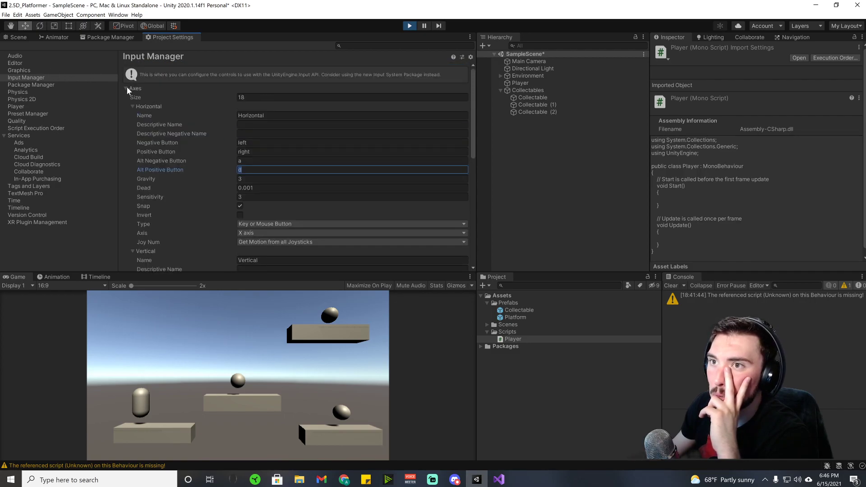
click(127, 88)
- Return to the Scene view, stop Play mode and switch to the Player script in Visual Studio
click(16, 37)
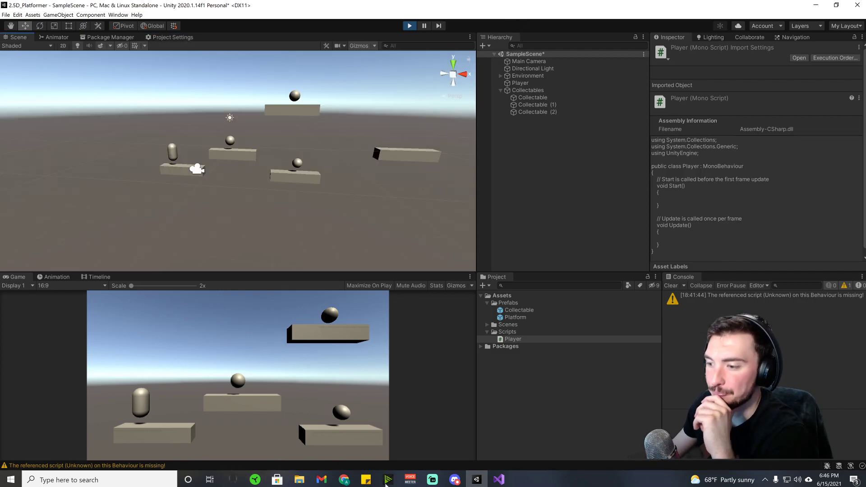
click(409, 26)
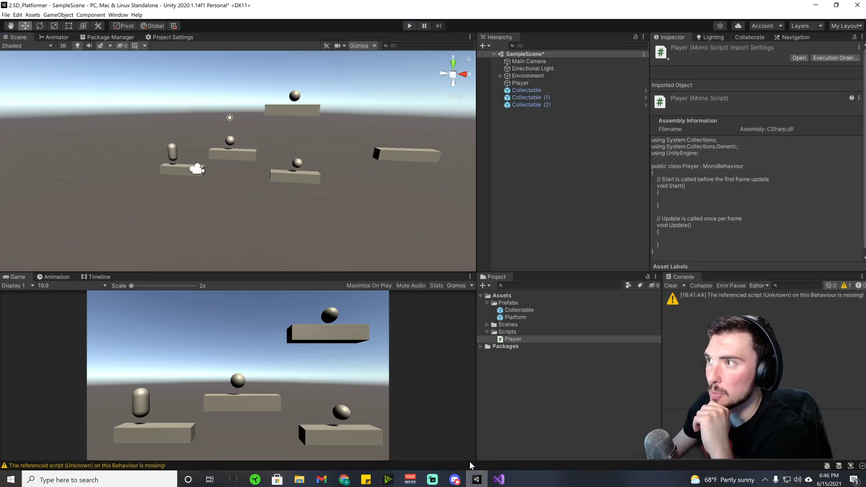
click(499, 479)
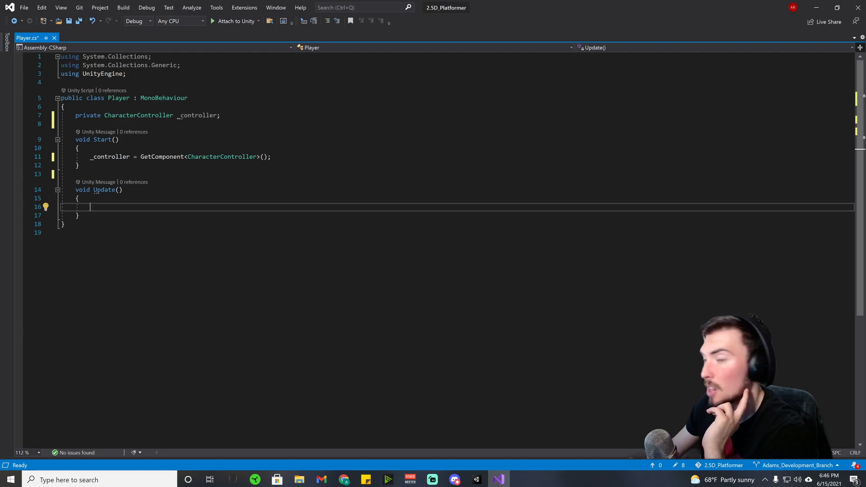
key(alt+Tab)
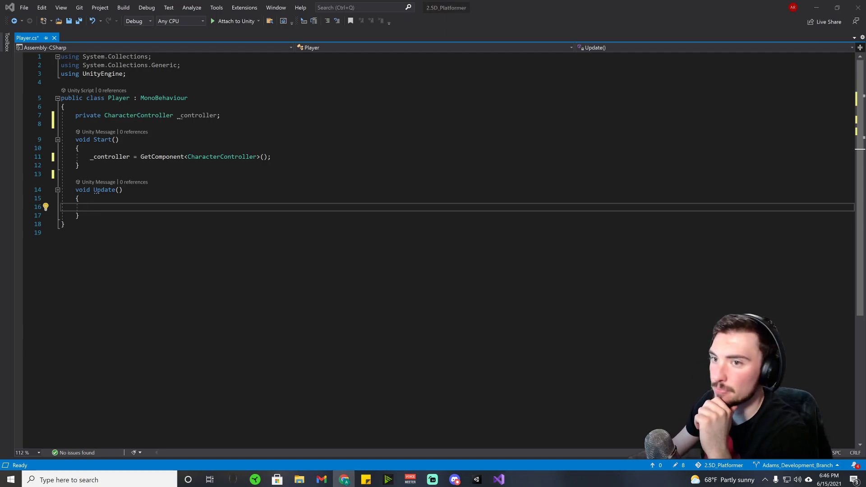
key(alt+Tab)
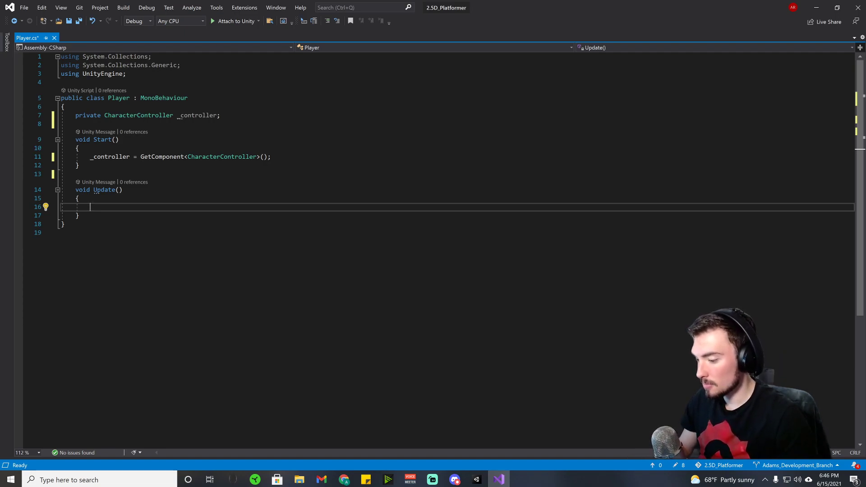
key(alt+Tab)
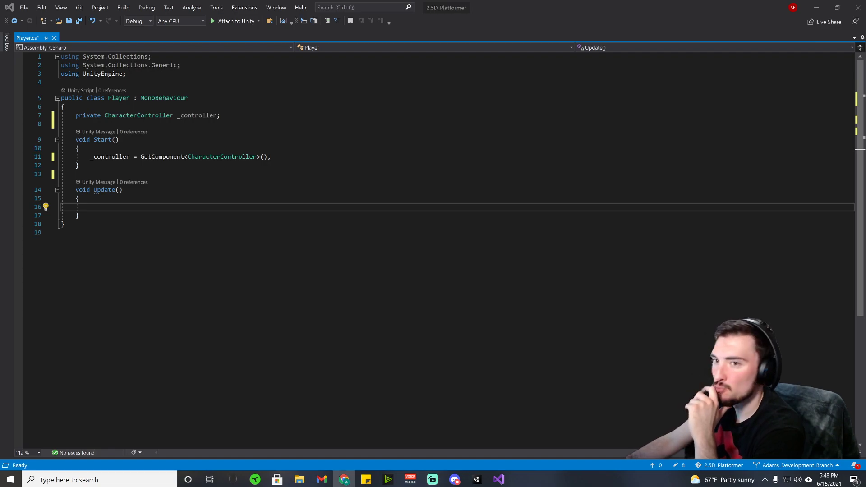
key(alt+Tab)
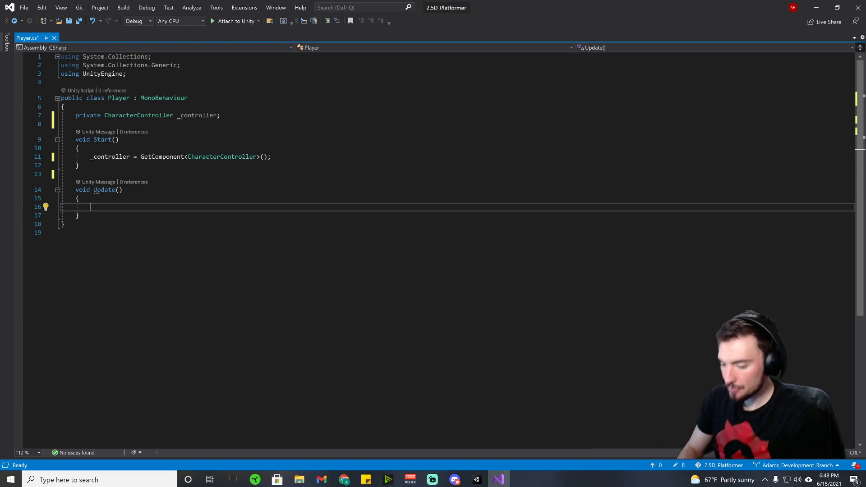
- In Update, declare a float named horizontalInput assigned from Input.GetAxis("Horizontal")
text(float )
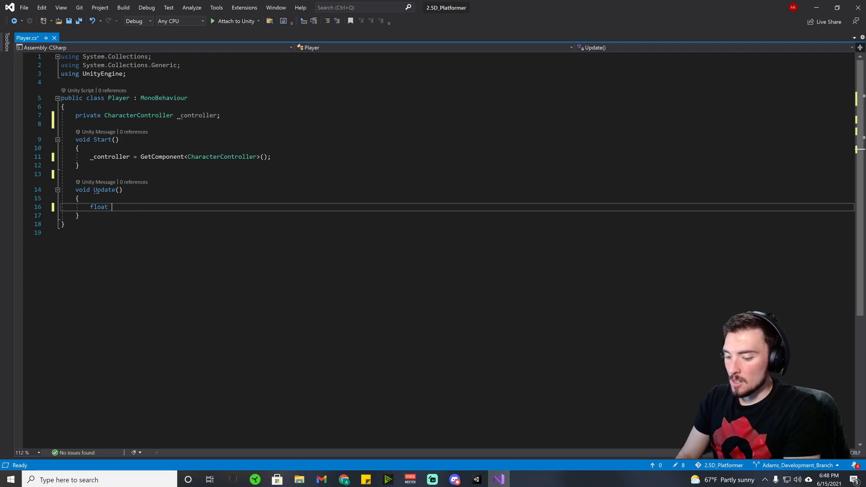
text(hor)
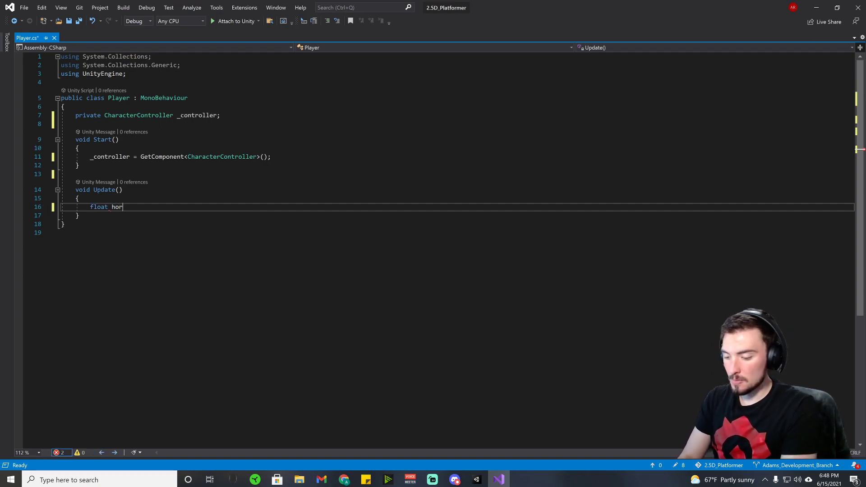
text(izon)
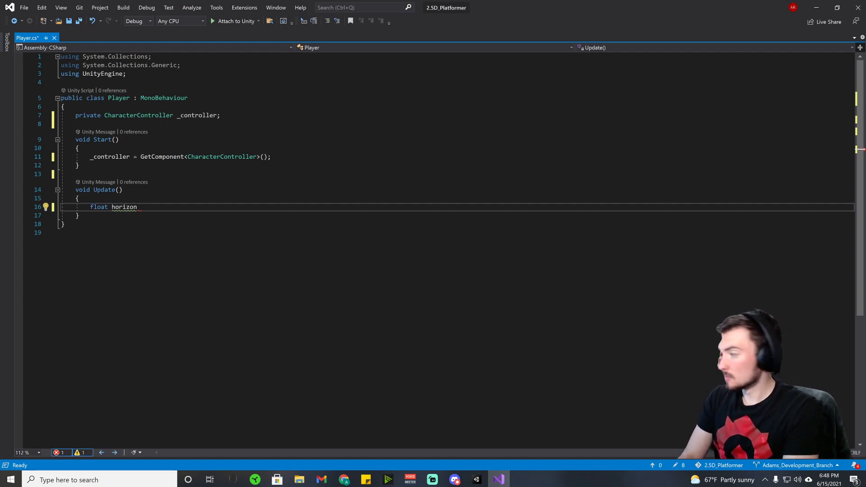
text(tal)
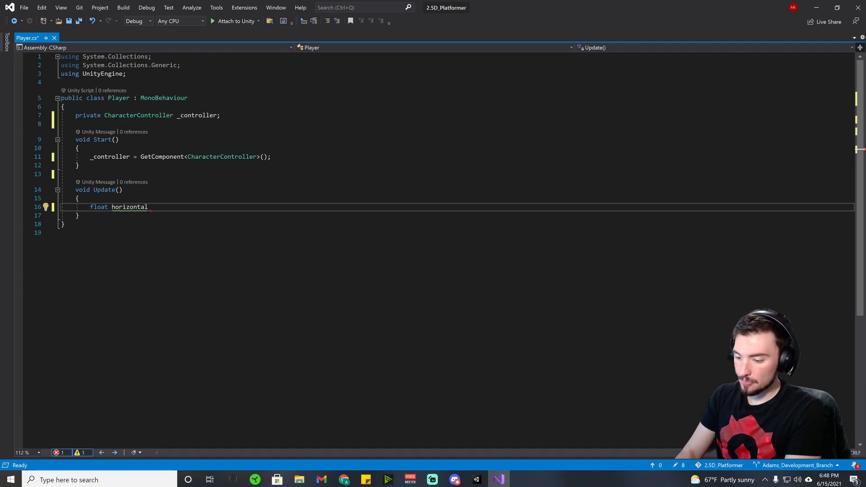
text(Input = Input)
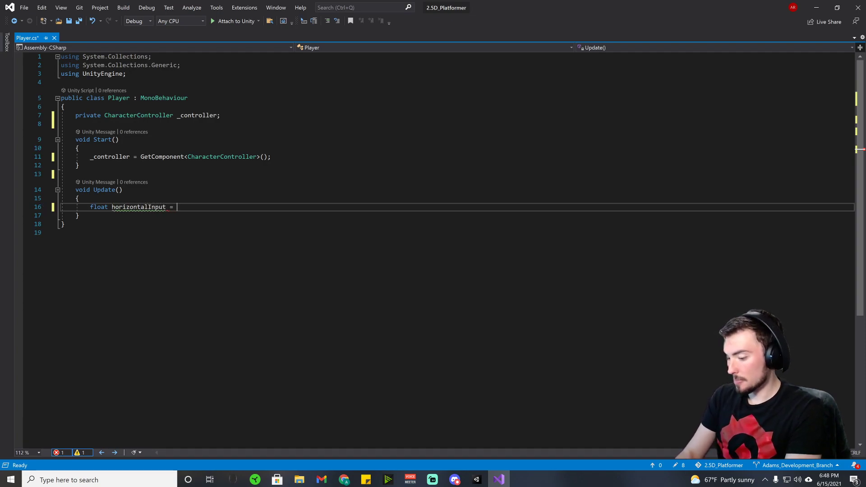
text(.)
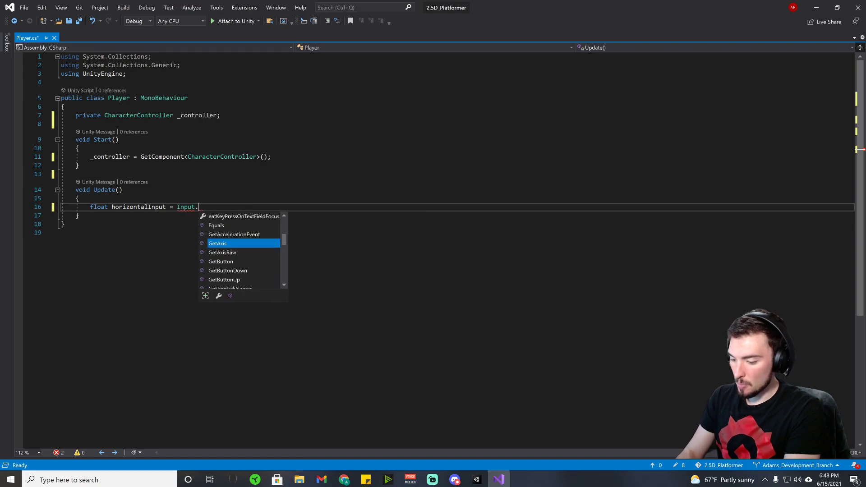
text(getAxis)
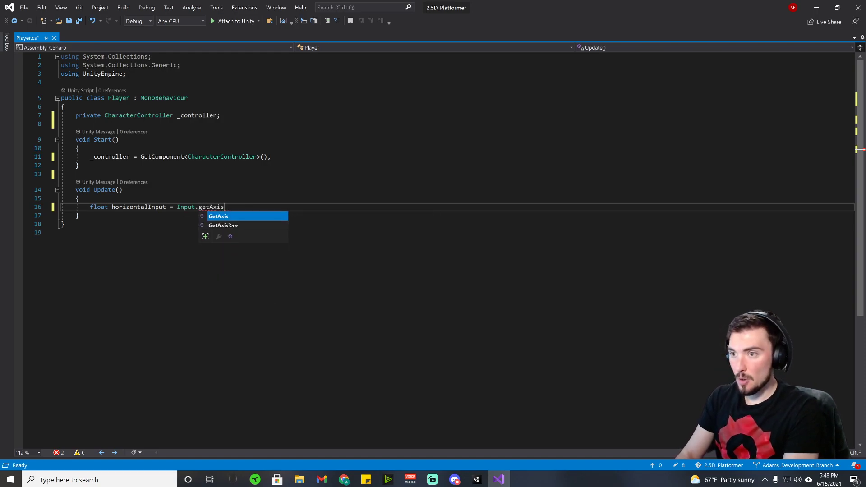
key(Tab)
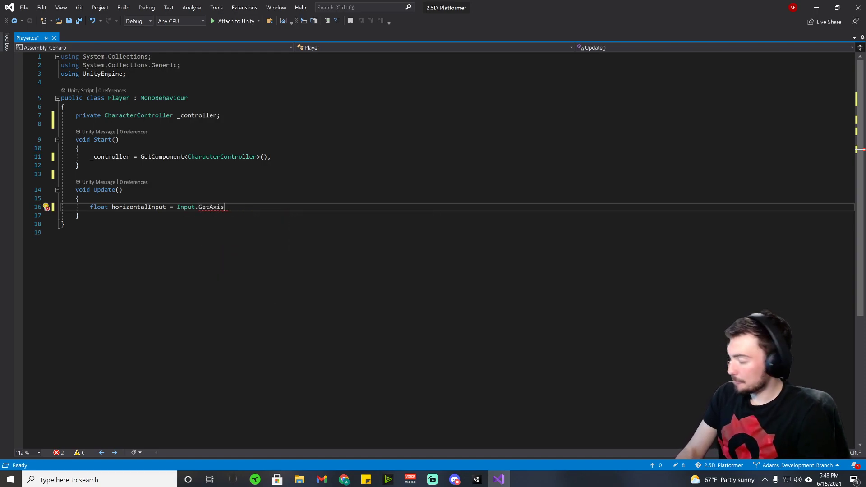
text(("H)
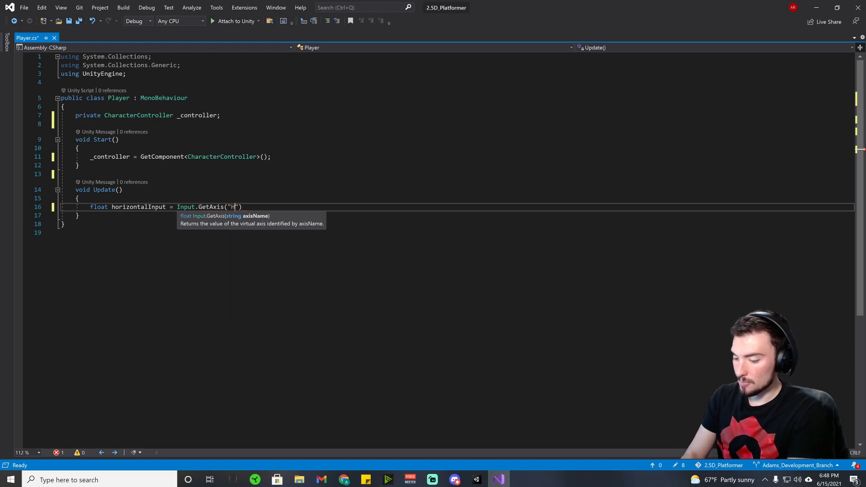
text(orizontal)
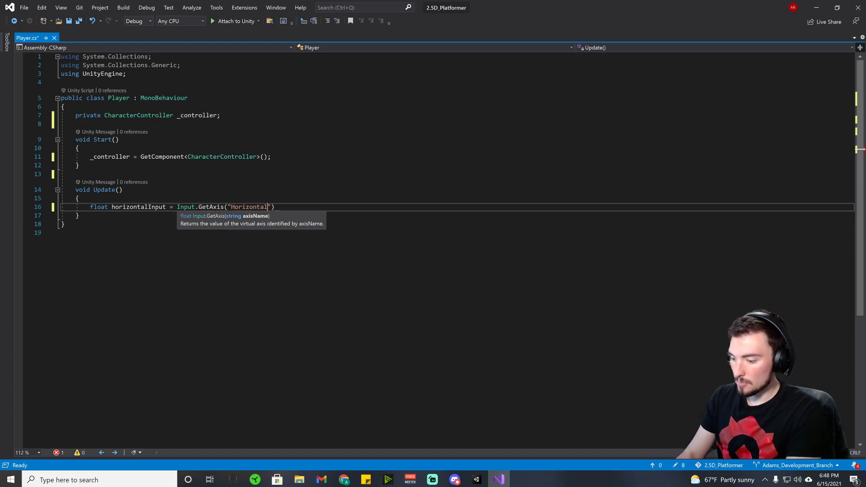
text(");)
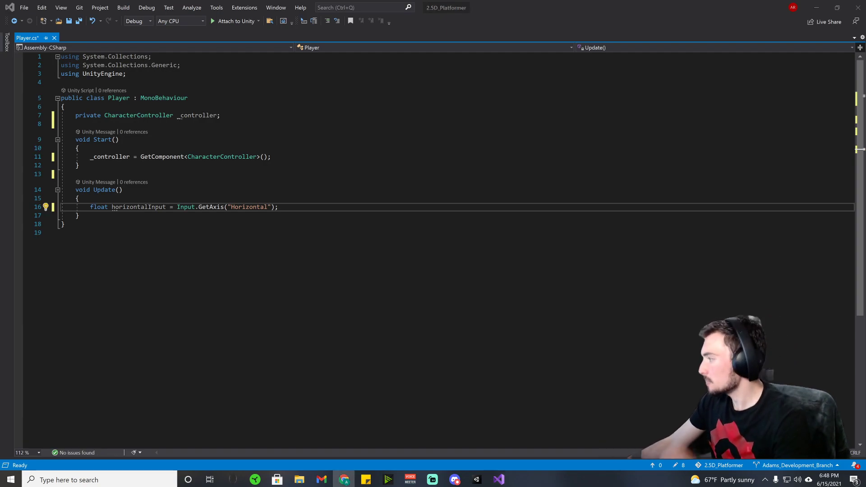
- Review the float type, the private CharacterController _controller declaration and its GetComponent assignment in Start
double_click(99, 208)
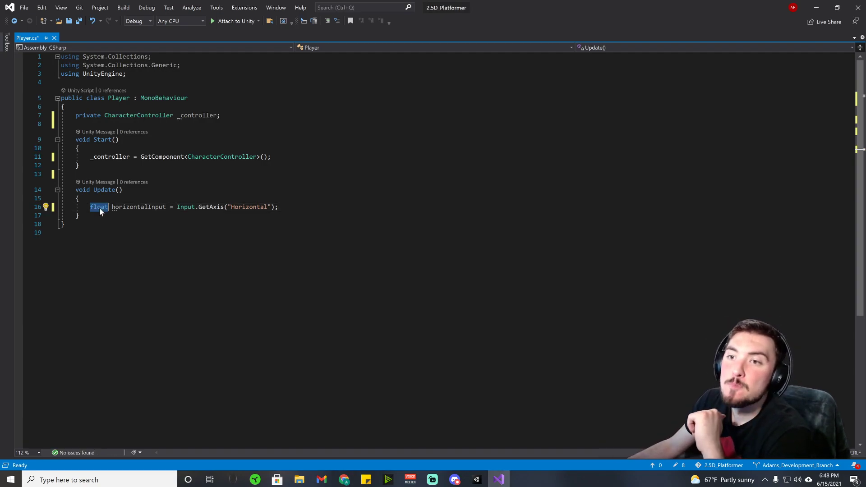
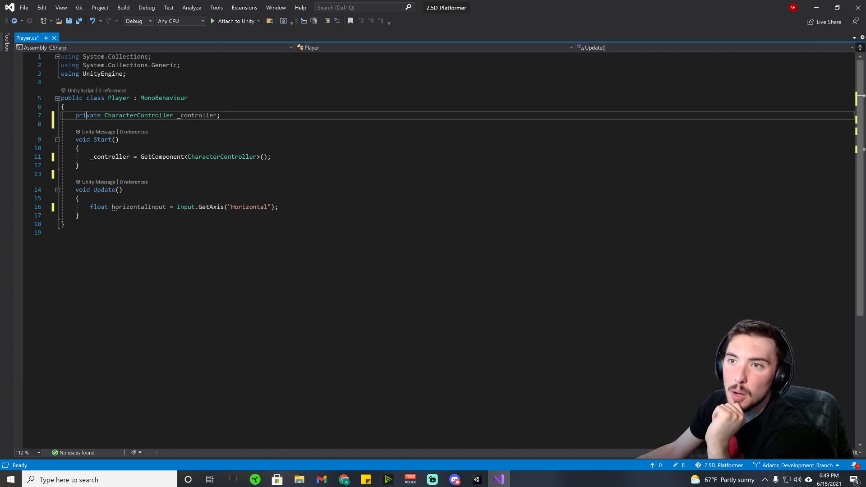
double_click(93, 115)
double_click(142, 115)
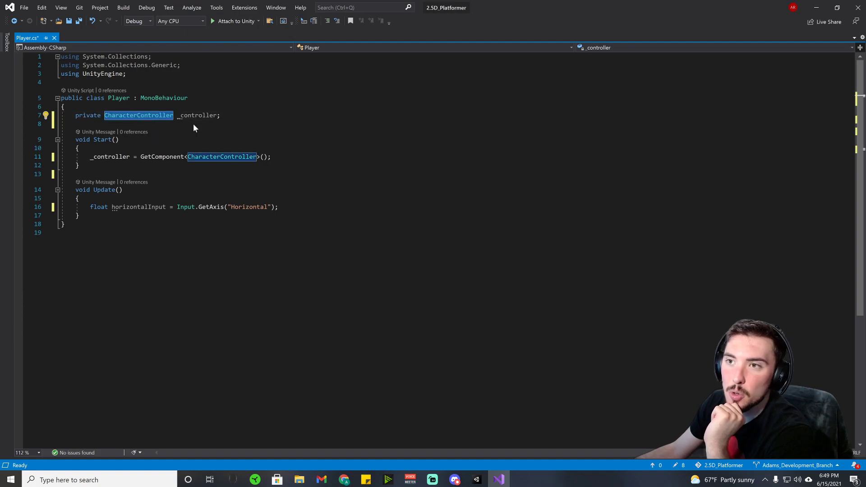
drag(180, 116, 221, 116)
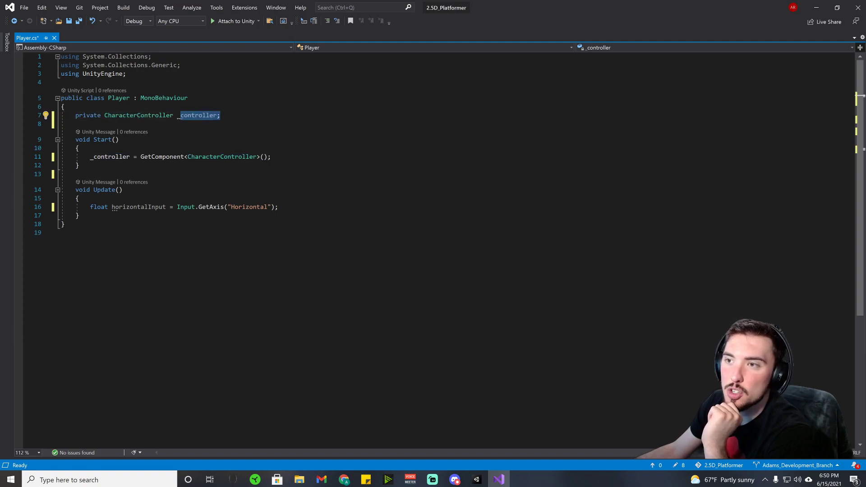
drag(91, 157, 122, 157)
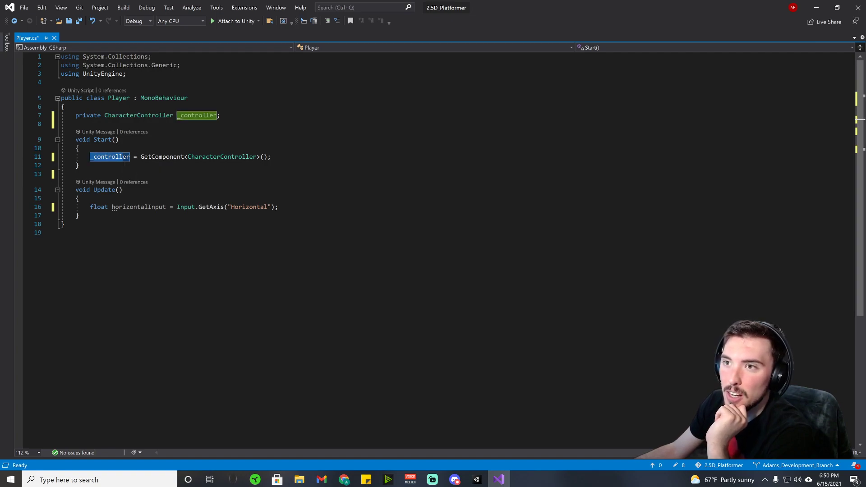
click(160, 115)
click(207, 116)
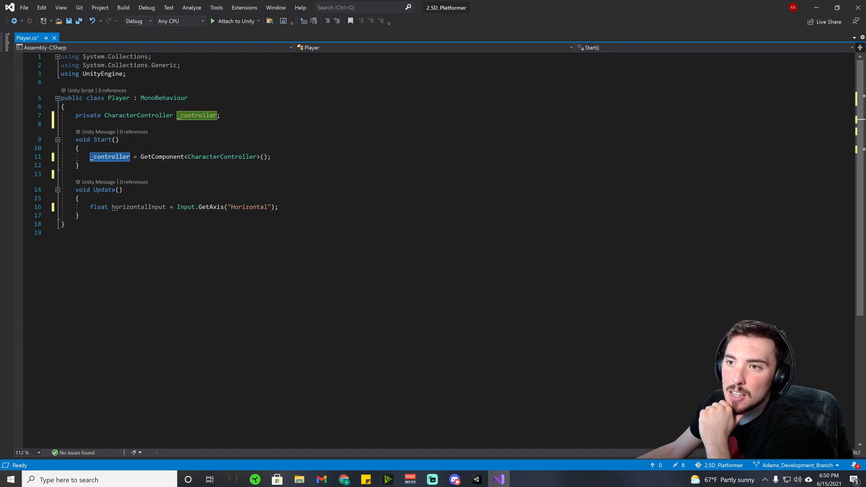
double_click(161, 157)
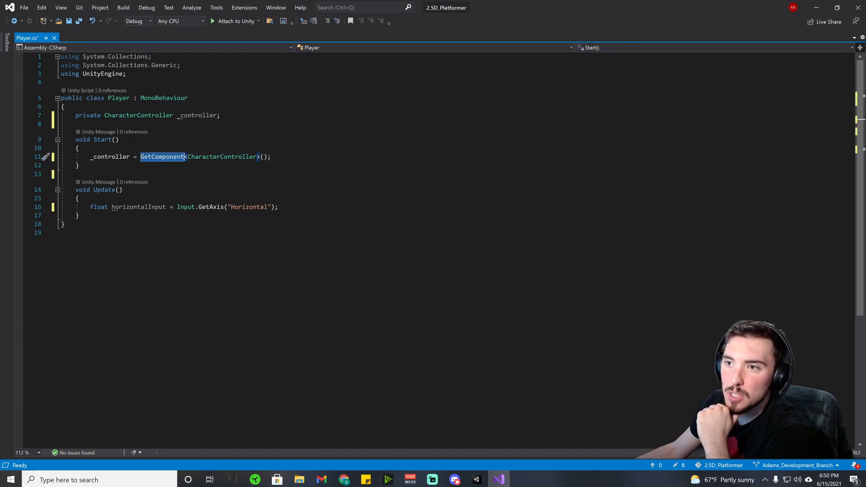
double_click(230, 157)
mouse_move(201, 159)
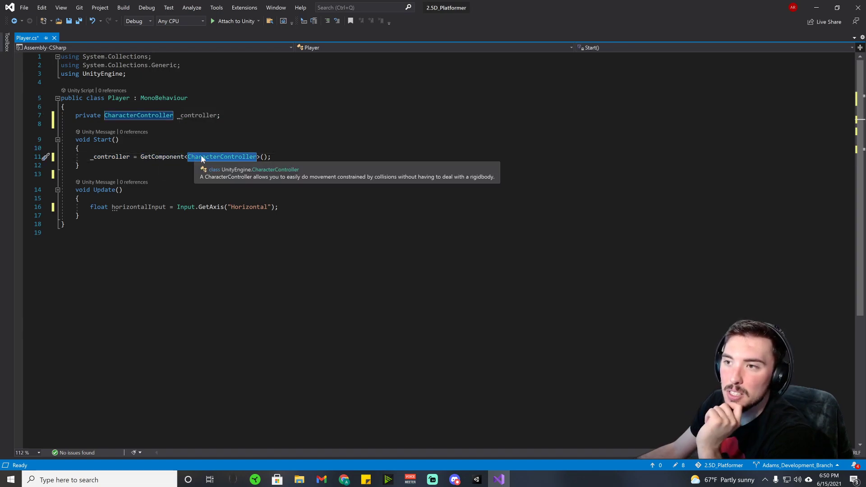
mouse_move(99, 208)
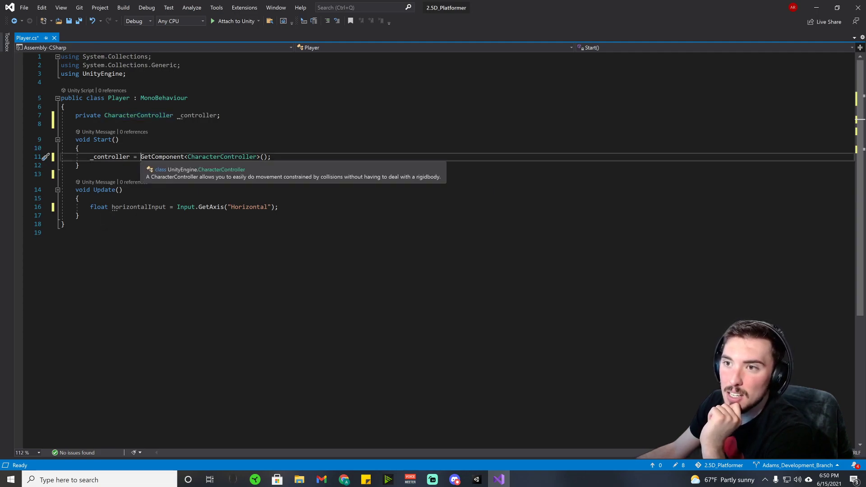
drag(141, 157, 271, 157)
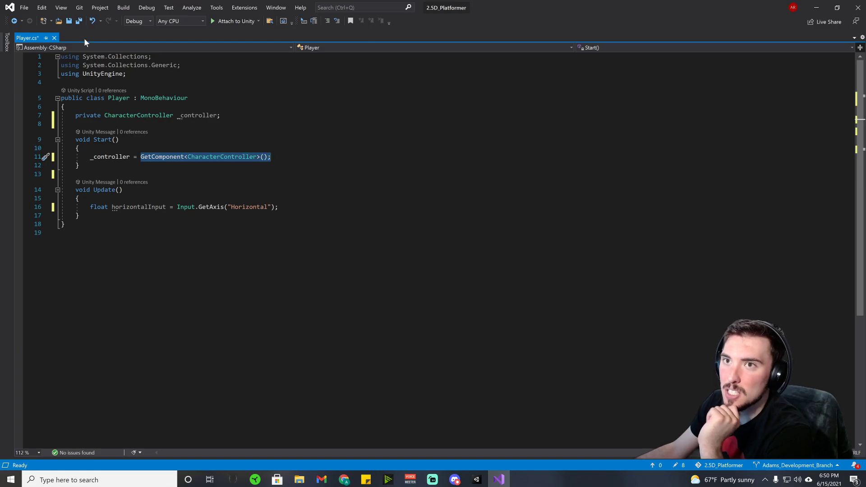
- Switch to Unity, attach the Player script to the Player object and collapse its Capsule Collider component
click(475, 480)
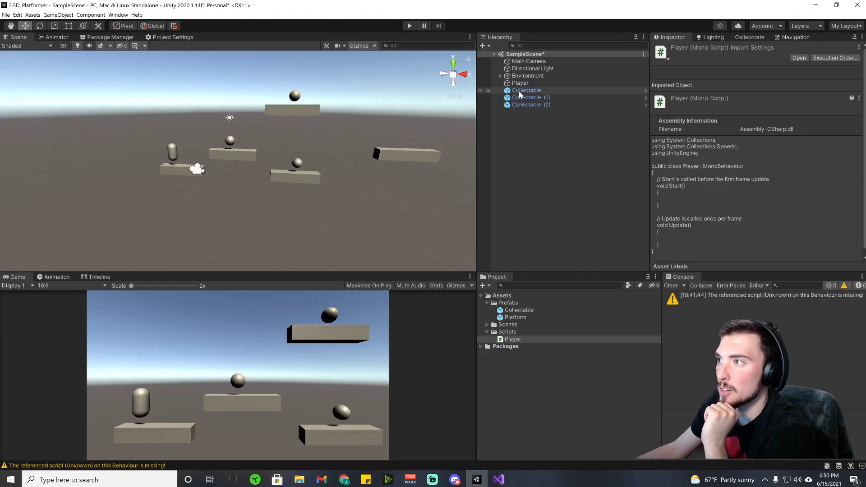
click(520, 84)
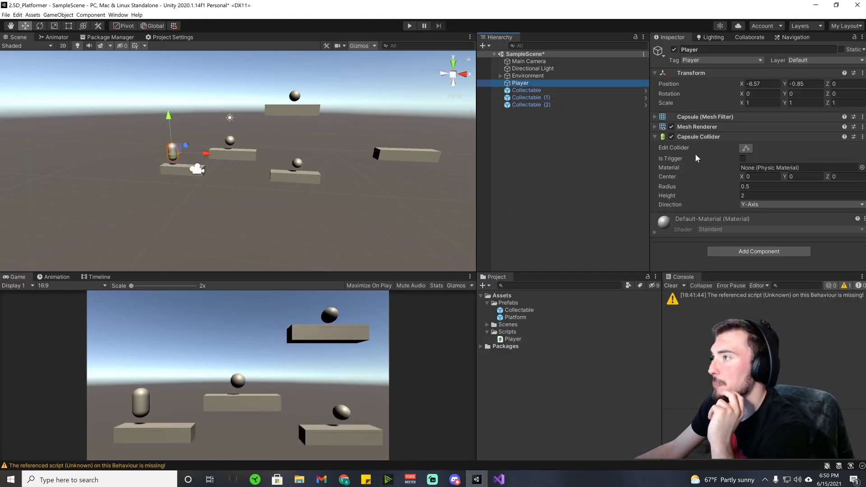
drag(513, 338, 686, 245)
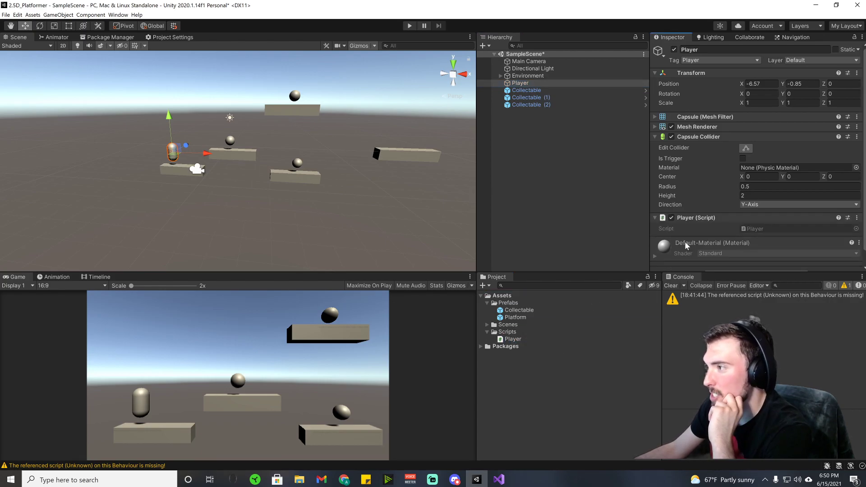
click(655, 139)
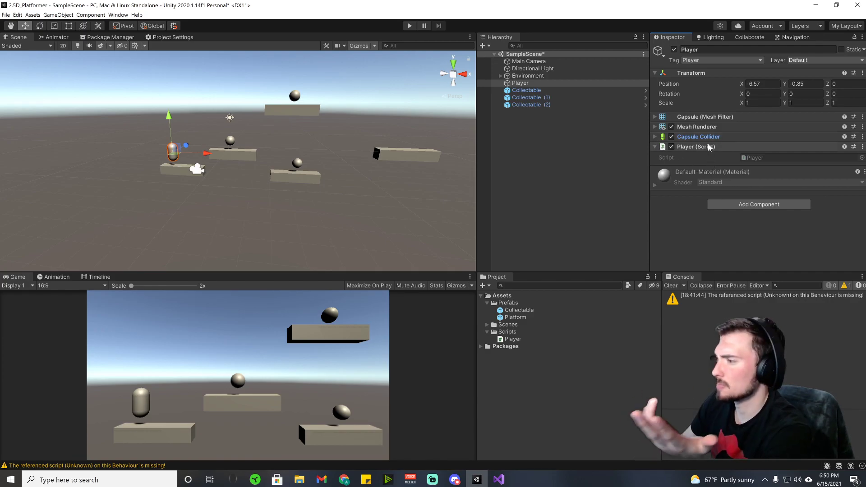
- Expand Environment and examine the components on each platform, the Player and the collectables
click(529, 91)
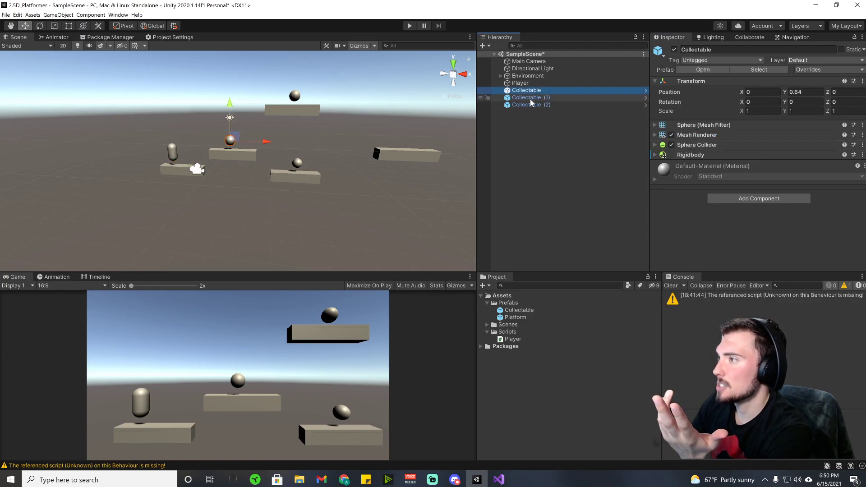
click(529, 99)
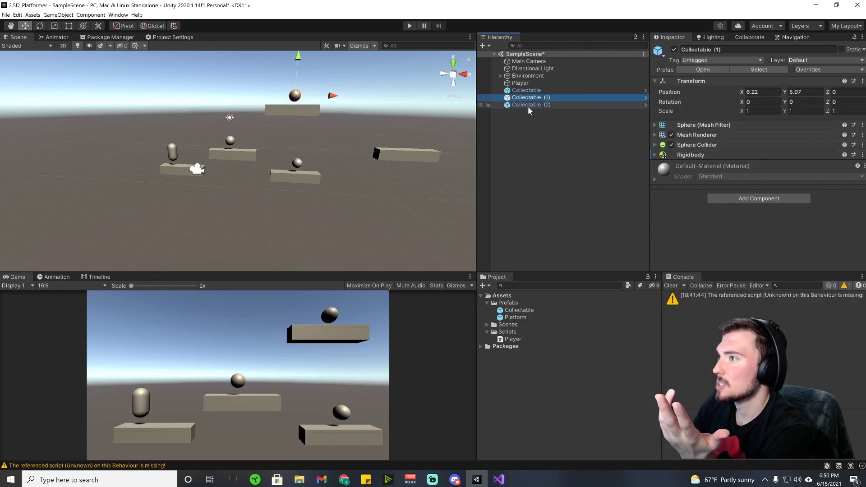
click(500, 76)
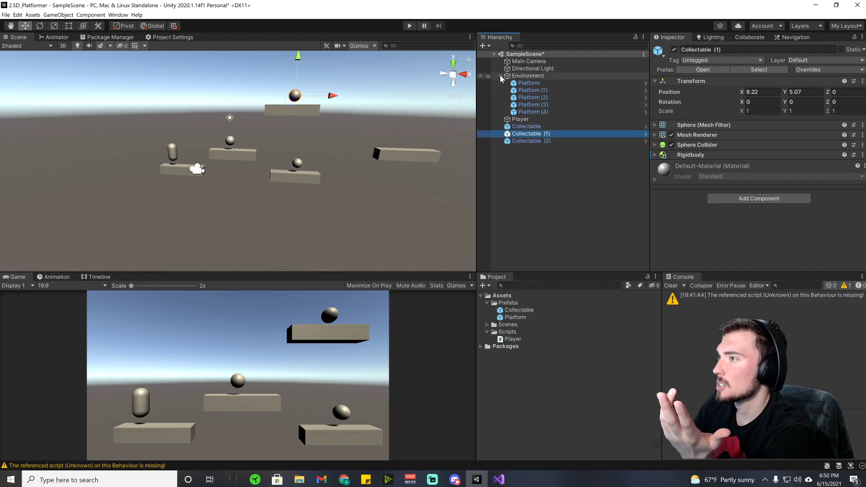
click(529, 77)
click(529, 83)
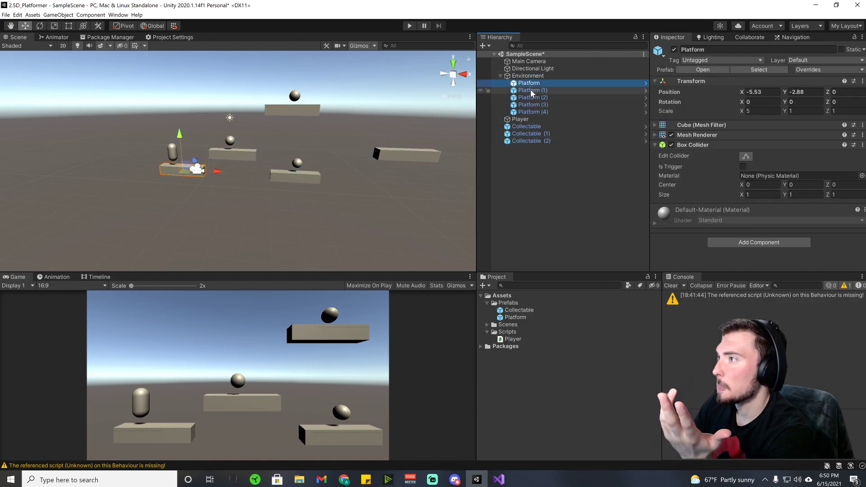
click(529, 90)
click(531, 97)
click(531, 104)
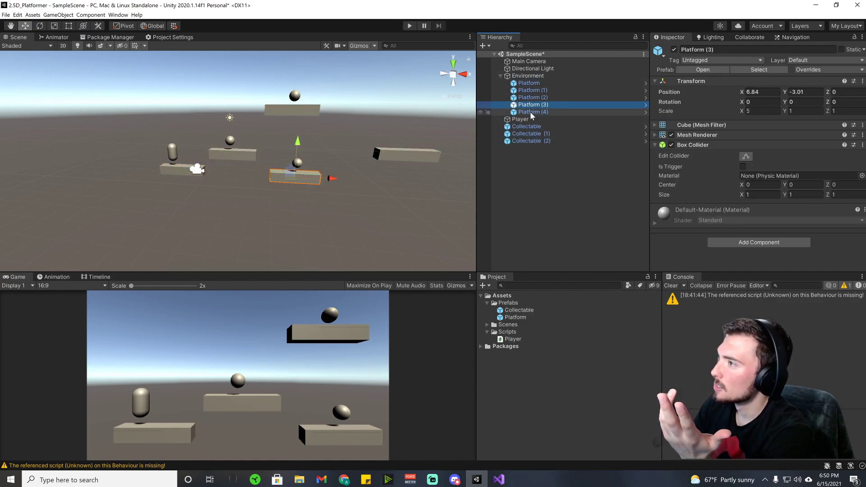
click(530, 112)
click(526, 119)
click(525, 126)
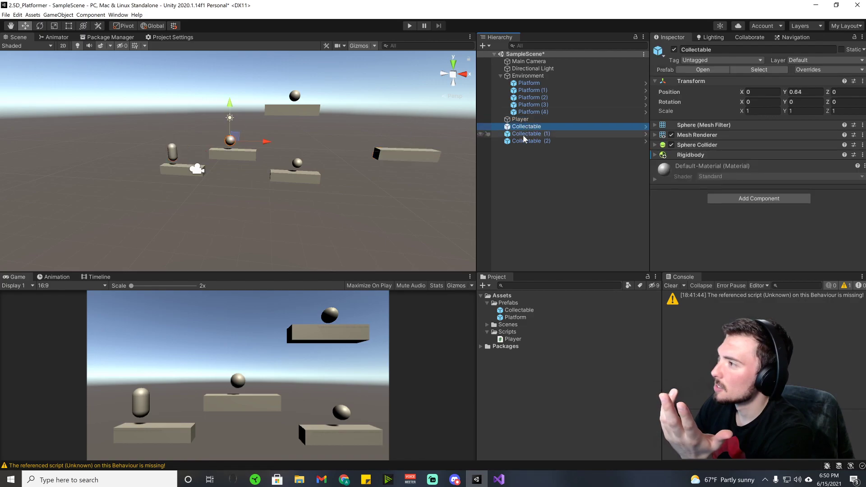
click(523, 134)
click(521, 141)
- Replace the Player object's Capsule Collider with a Character Controller component
click(523, 119)
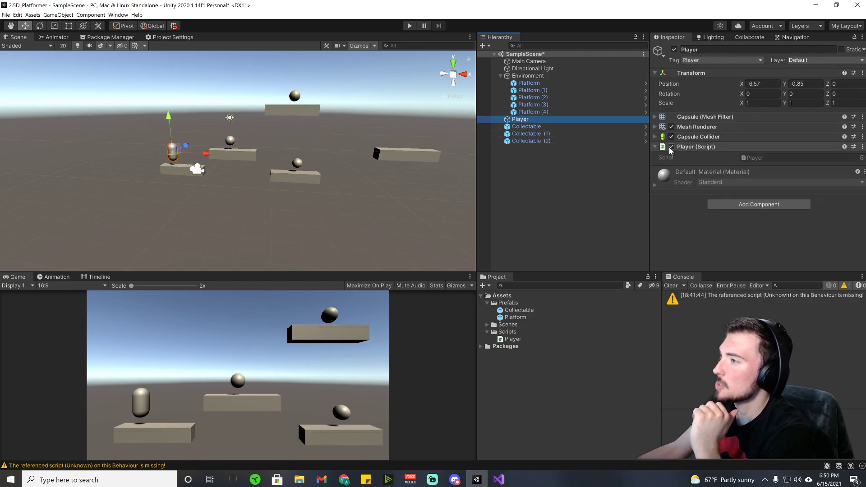
right_click(685, 137)
click(721, 169)
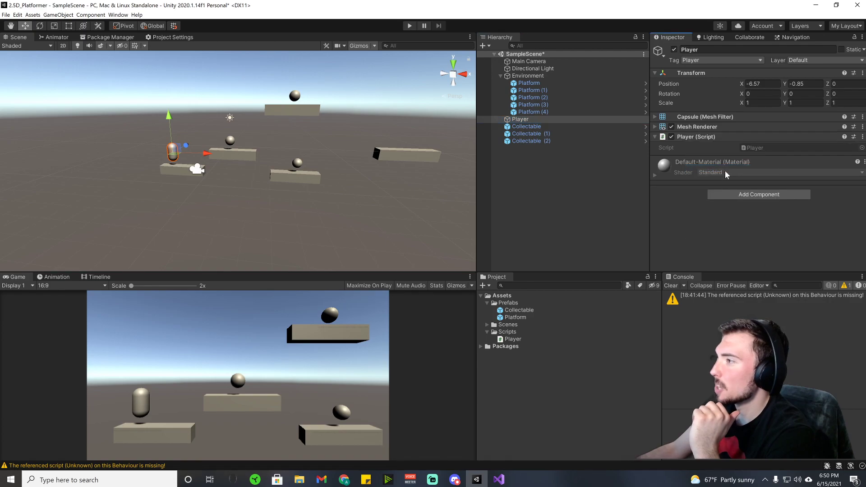
click(758, 194)
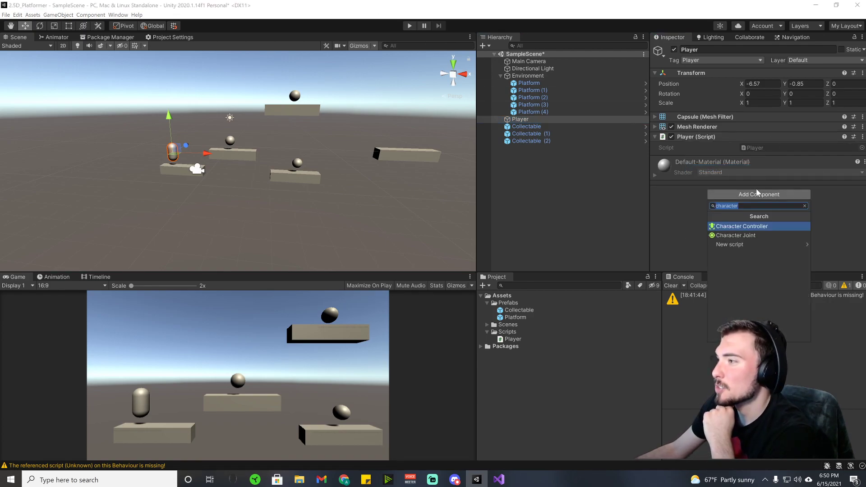
click(752, 227)
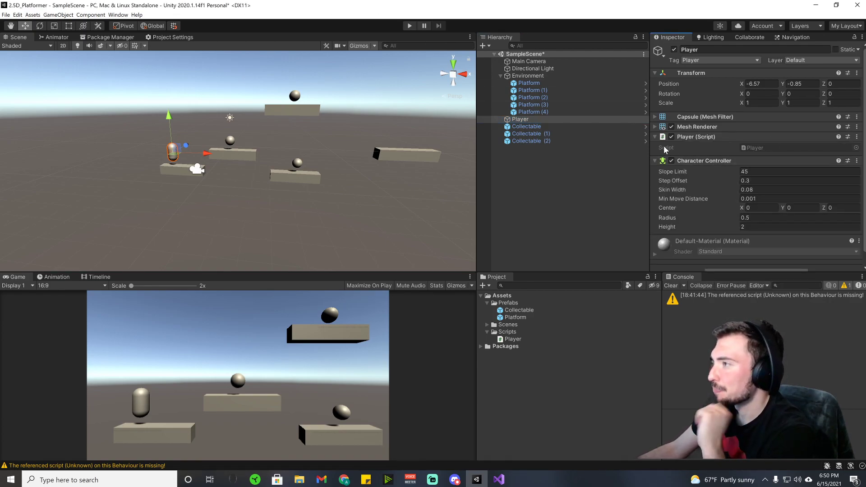
- Reorder the Player's components so the Player script sits below the Character Controller, leaving both collapsed
click(654, 137)
click(655, 146)
drag(663, 136, 683, 154)
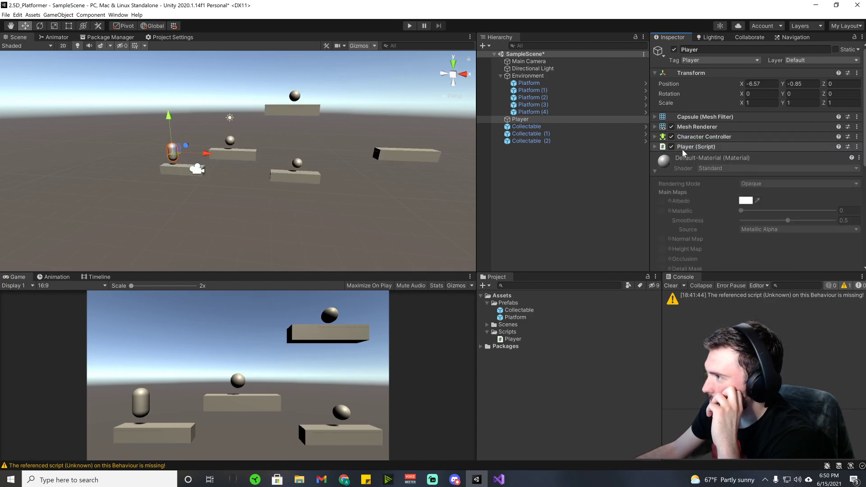
click(655, 137)
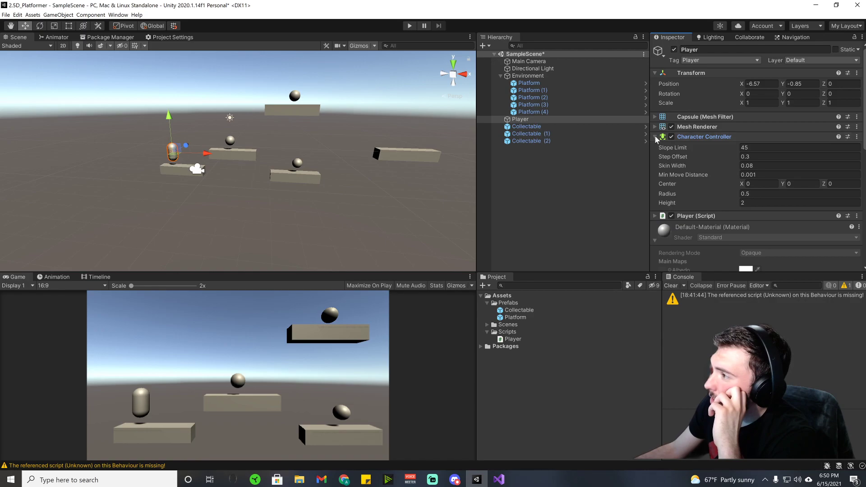
click(655, 137)
- Enter Play mode, delete the three collectables and Platforms (2), (3) and (4), and exit Play mode
click(414, 26)
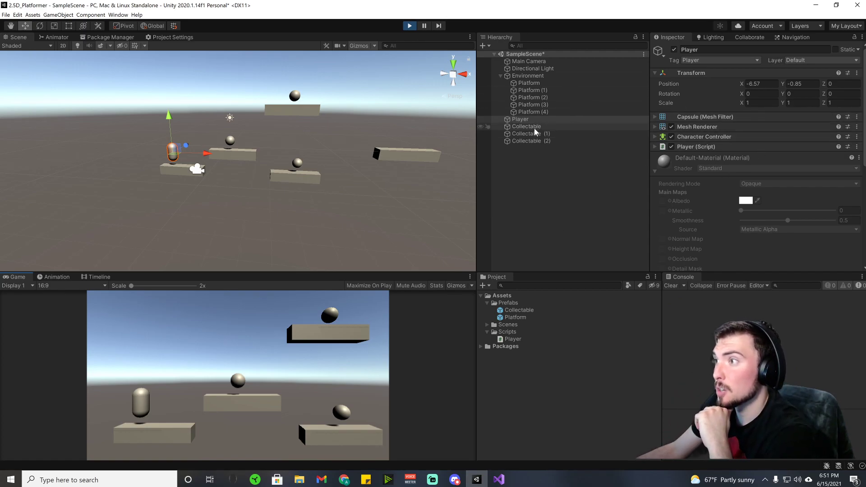
click(534, 141)
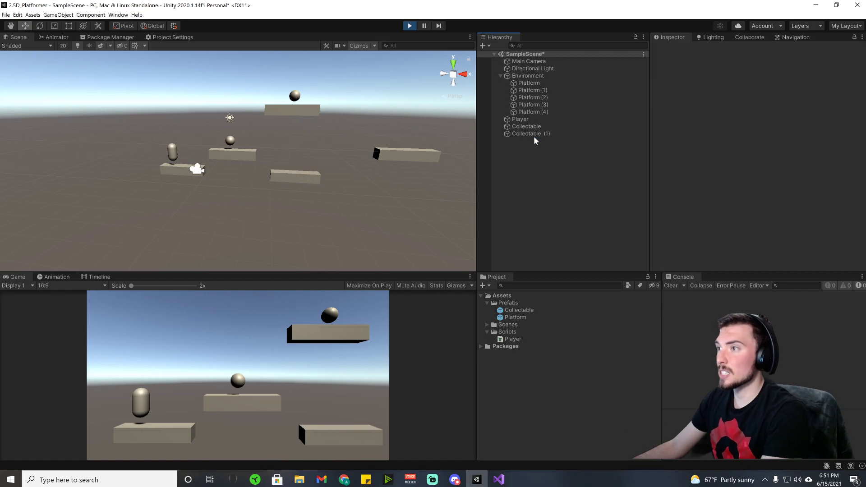
click(548, 103)
click(550, 97)
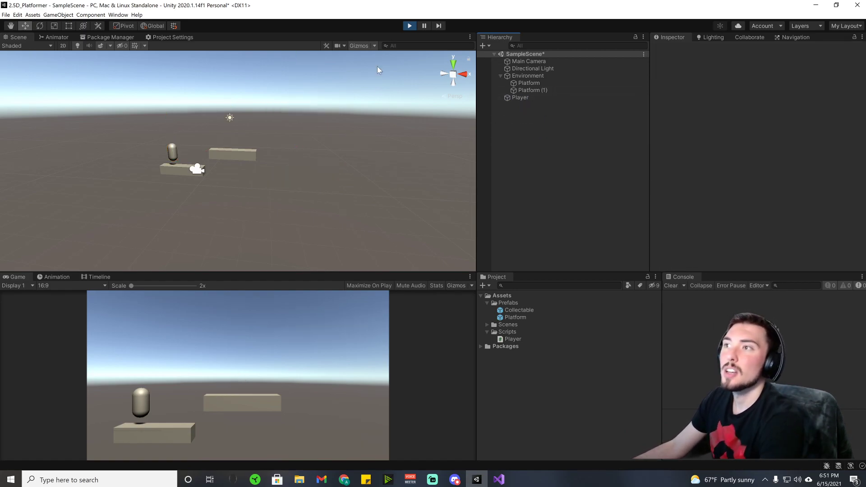
click(409, 26)
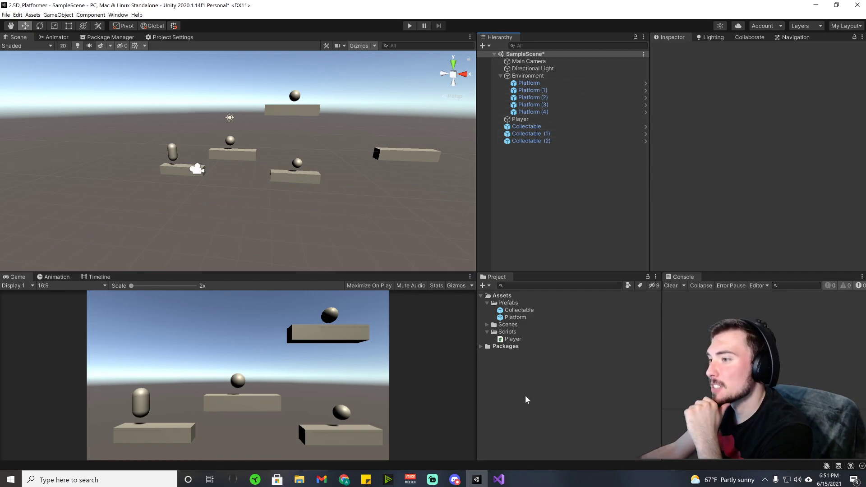
- Switch to the Player script in Visual Studio and start a statement with _controller below the horizontalInput line in Update
click(498, 479)
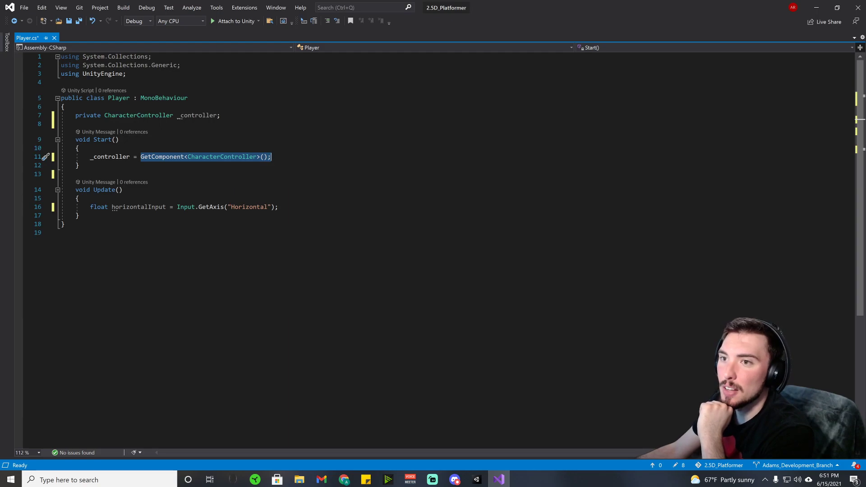
click(271, 157)
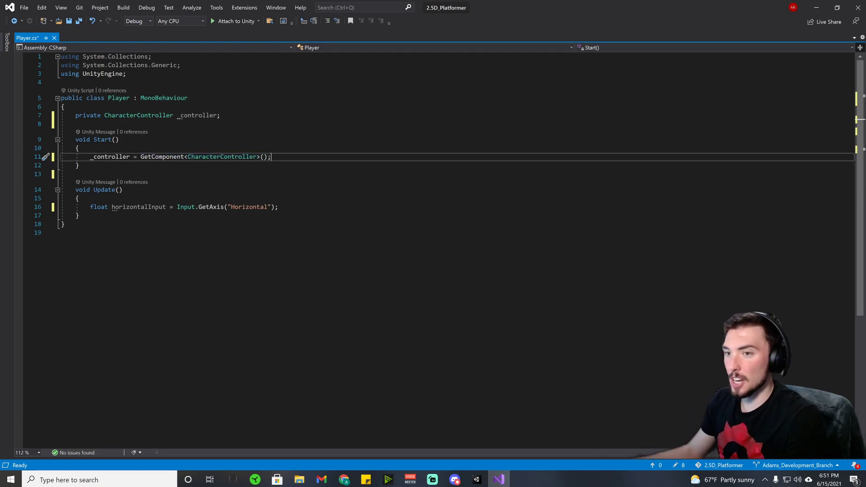
click(278, 206)
key(Return)
text(_con)
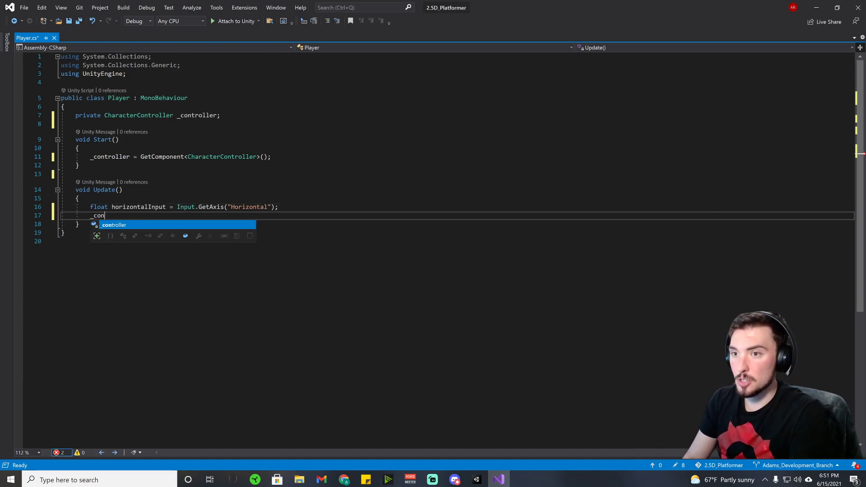
key(Tab)
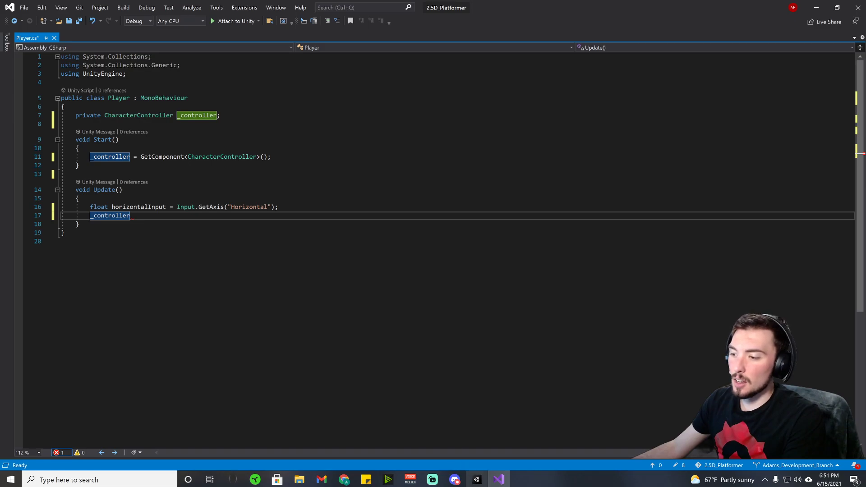
- Switch to Unity, expand the Player's Character Controller component to check its settings, and return to the Player script in Visual Studio
click(476, 479)
click(526, 118)
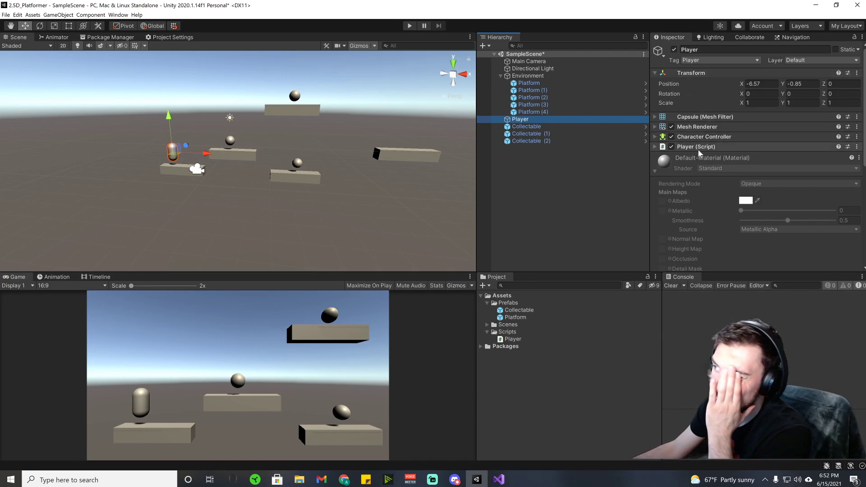
click(704, 137)
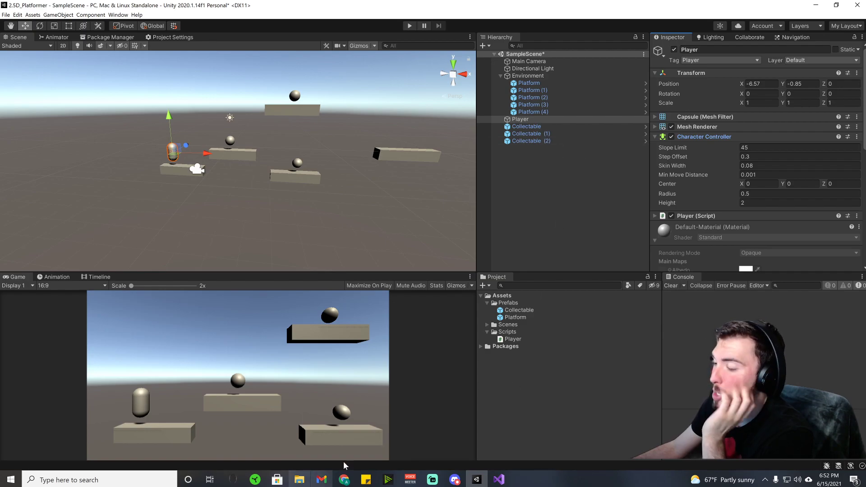
click(499, 479)
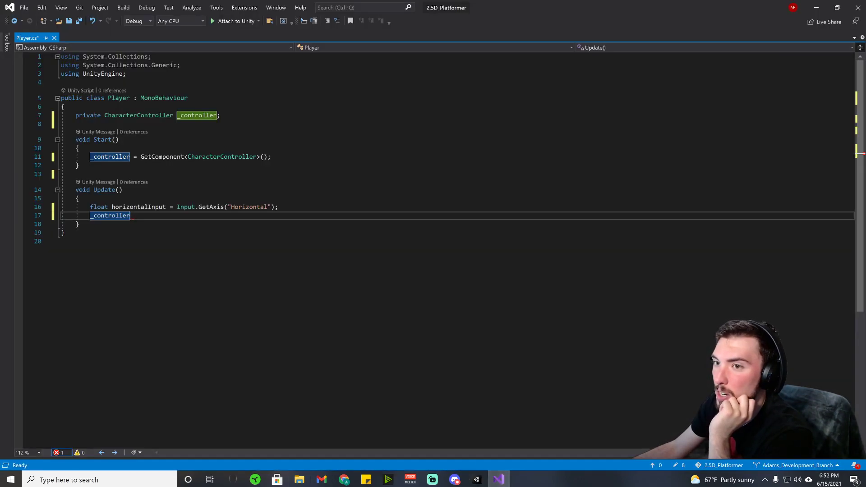
- Look through the suggested members available on _controller in Update
text(.)
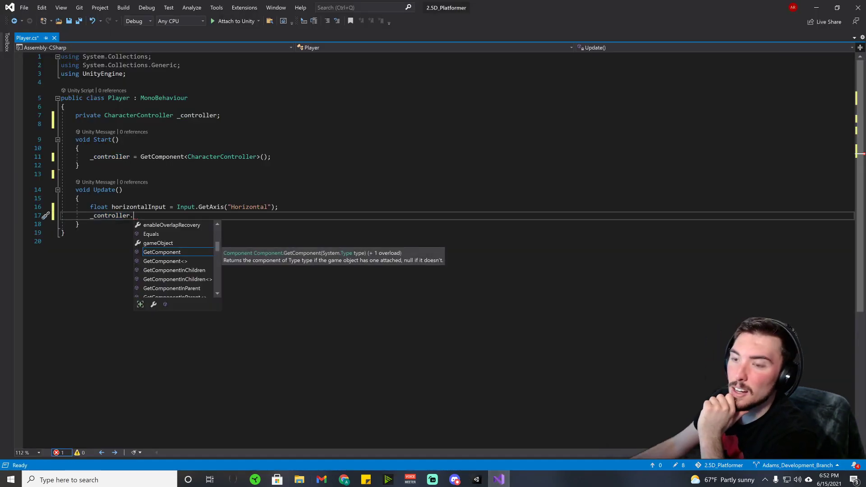
scroll(201, 268, down, 6)
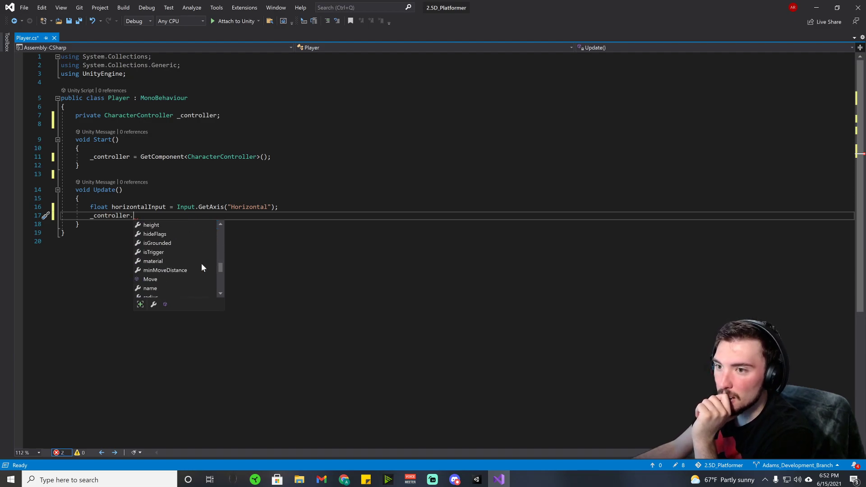
scroll(197, 264, down, 1)
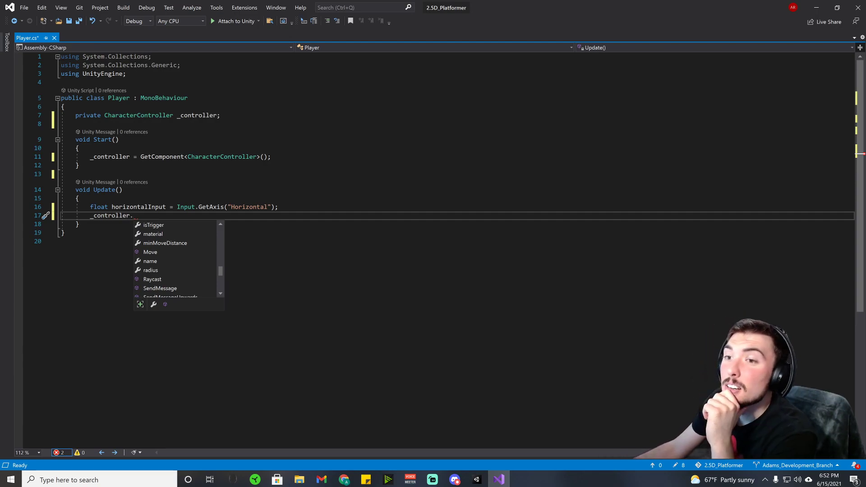
click(61, 241)
click(134, 215)
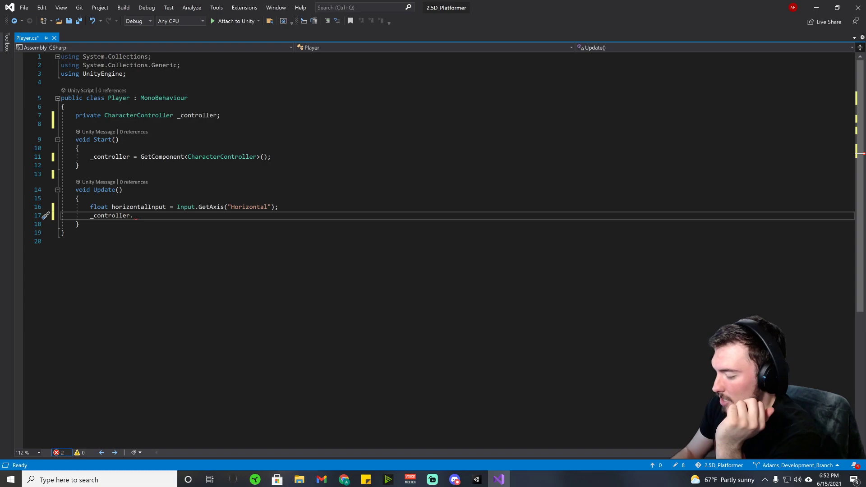
- Delete the unfinished _controller statement and its line below the horizontalInput declaration in Update
key(BackSpace)
key(BackSpace)
key(BackSpace)
key(BackSpace)
key(BackSpace)
key(BackSpace)
key(BackSpace)
key(BackSpace)
key(BackSpace)
key(BackSpace)
key(BackSpace)
key(BackSpace)
key(BackSpace)
key(BackSpace)
key(BackSpace)
key(BackSpace)
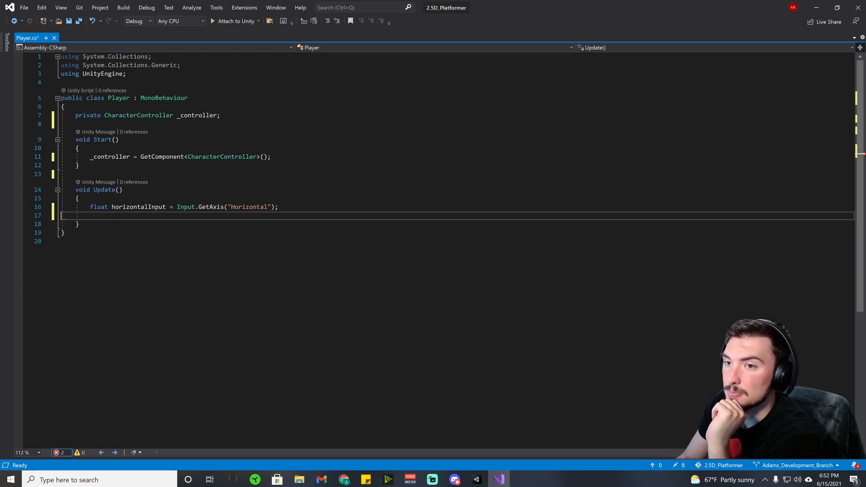
text(;)
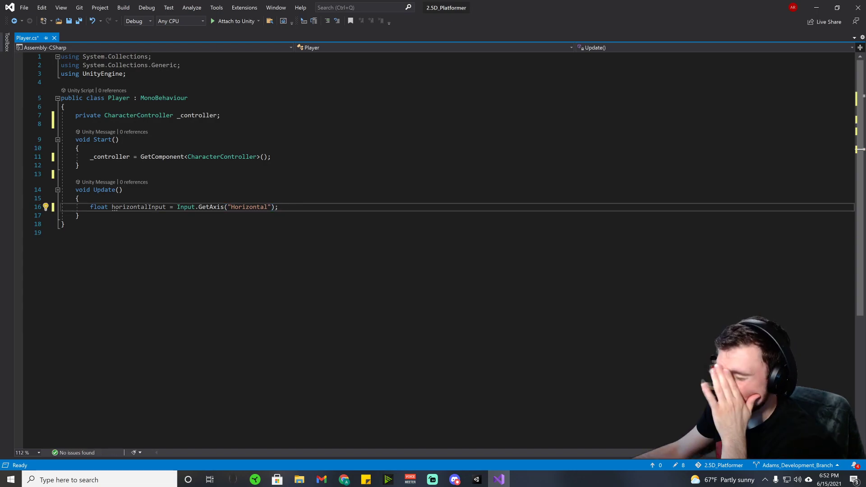
key(alt+Tab)
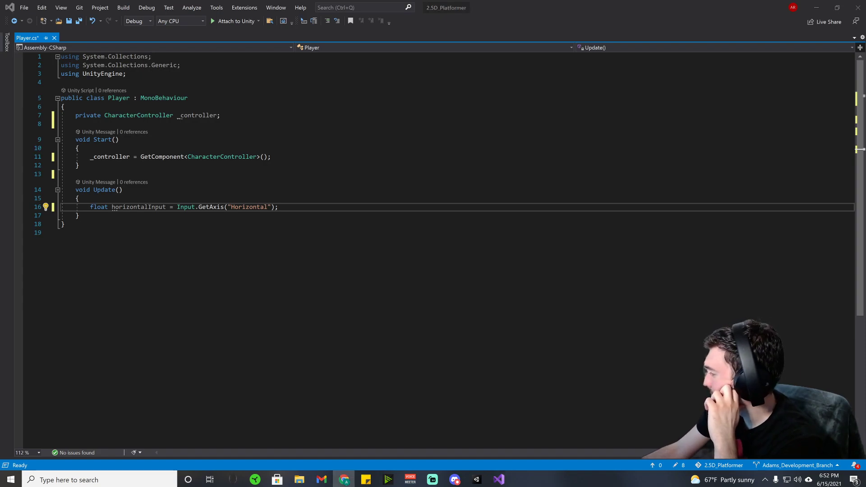
key(alt+Tab)
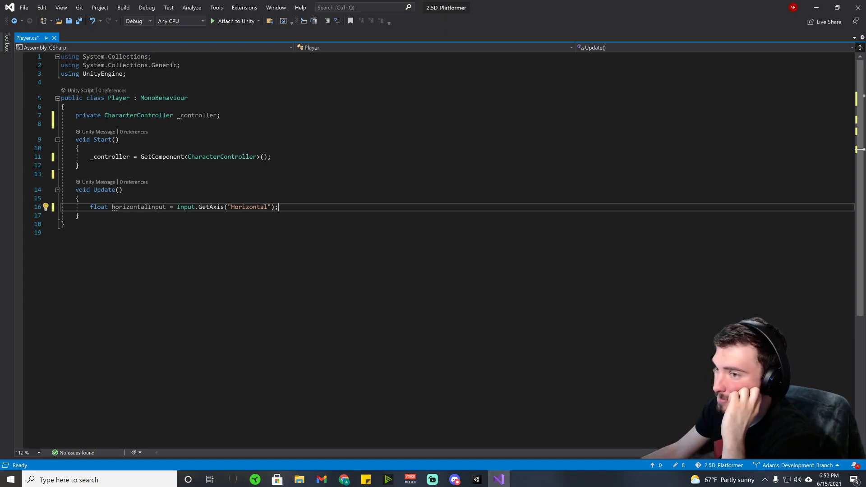
- Declare Vector3 direction = new Vector3(horizontalInput, 0, 0); below the horizontalInput line in Update
key(Return)
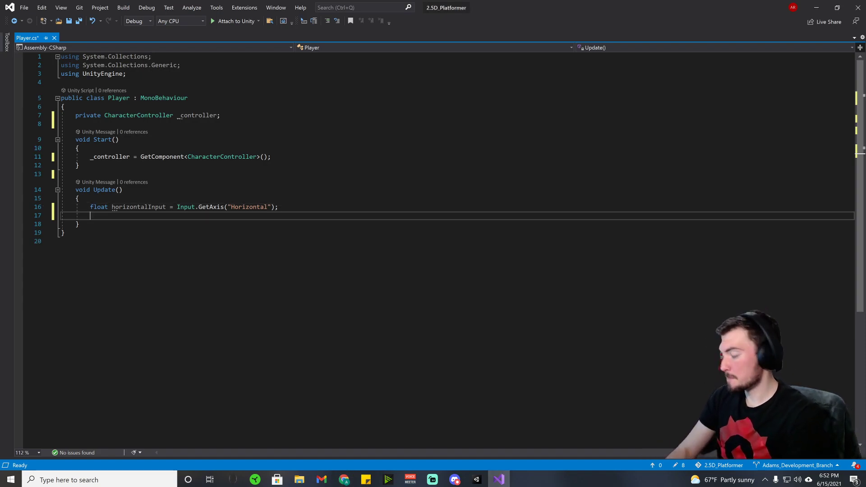
text(Vec)
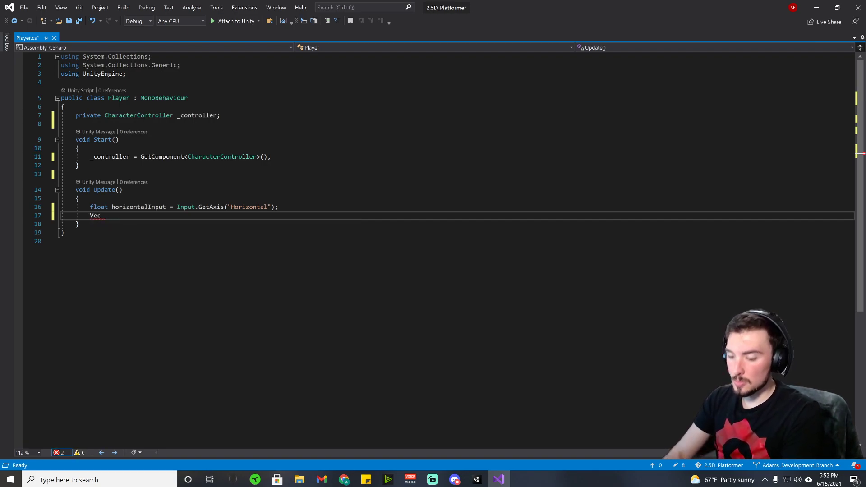
text(trotor3)
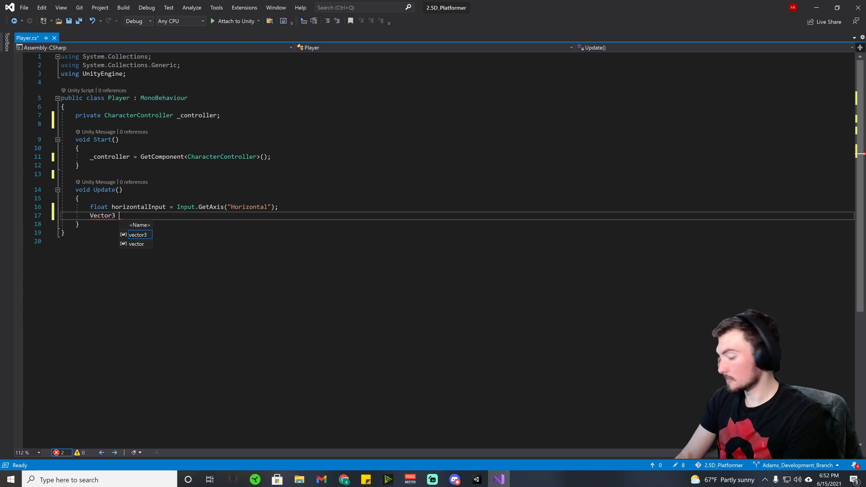
text( direction )
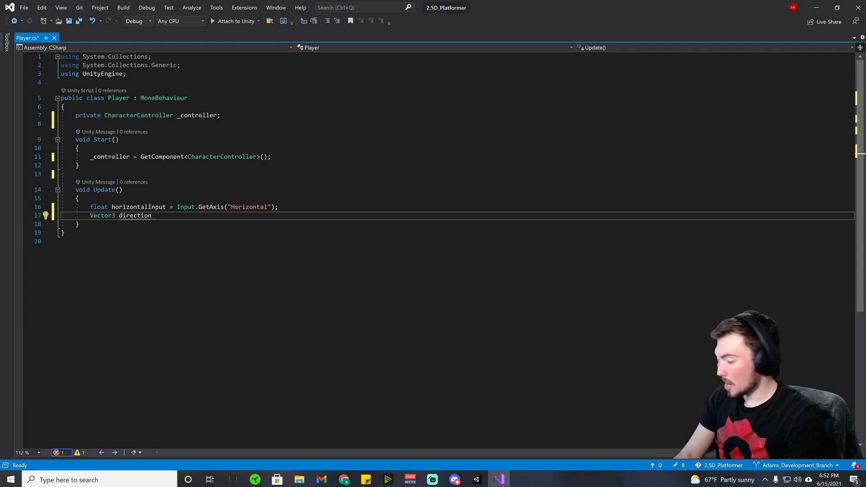
text(= new )
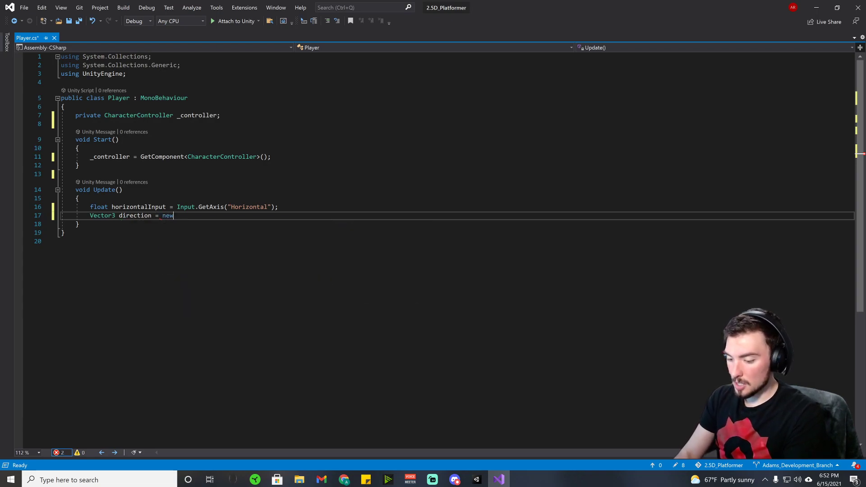
text(Vector3)
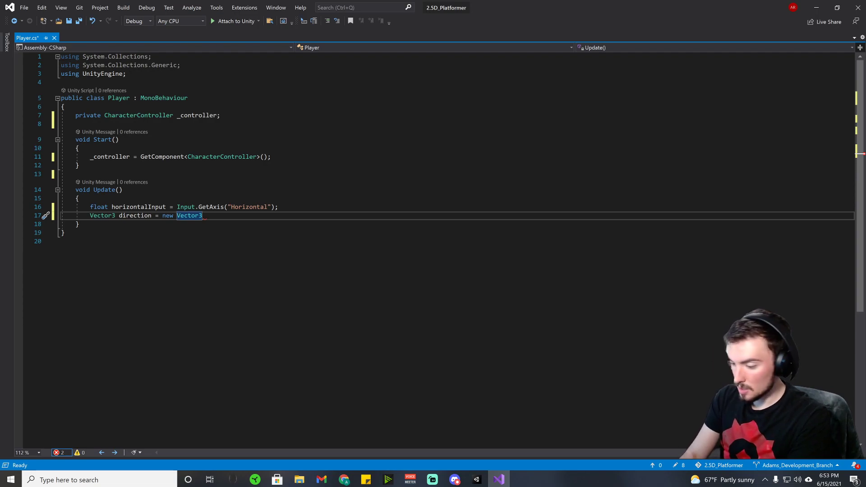
text((hor)
key(Tab)
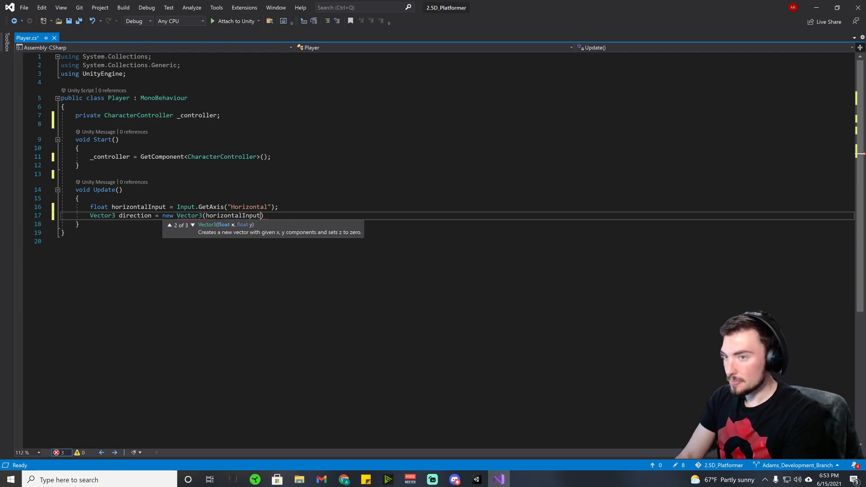
text(, 0 )
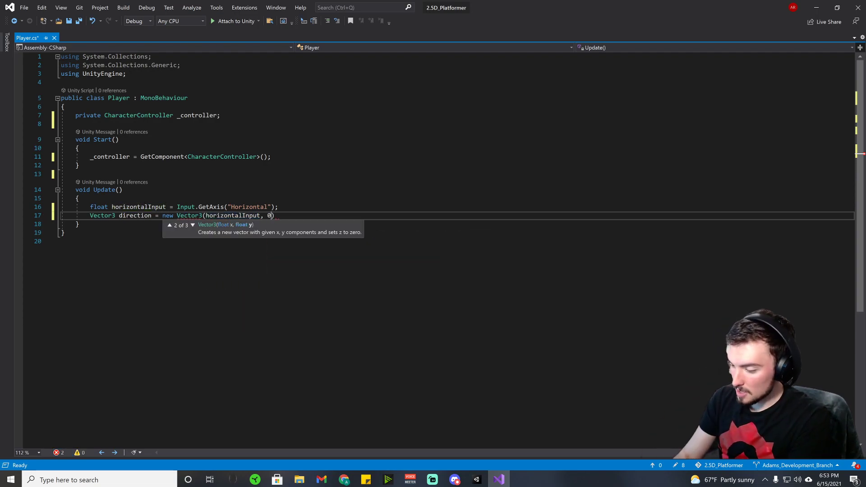
text(, 0))
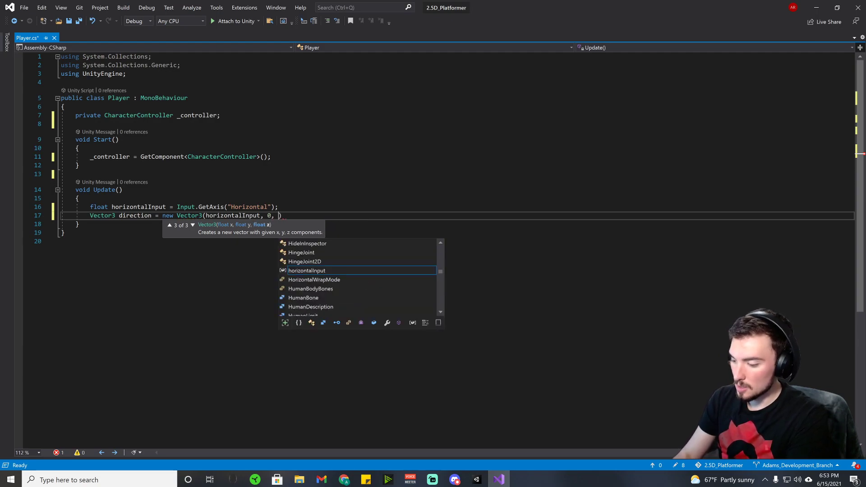
text(;)
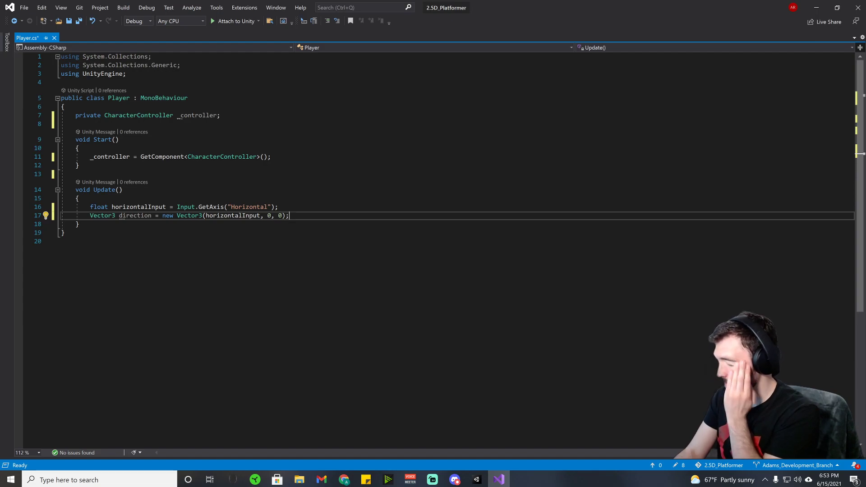
- Leave a blank line below the direction declaration in Update and start a statement with _controller
key(Return)
key(Return)
text(_controller)
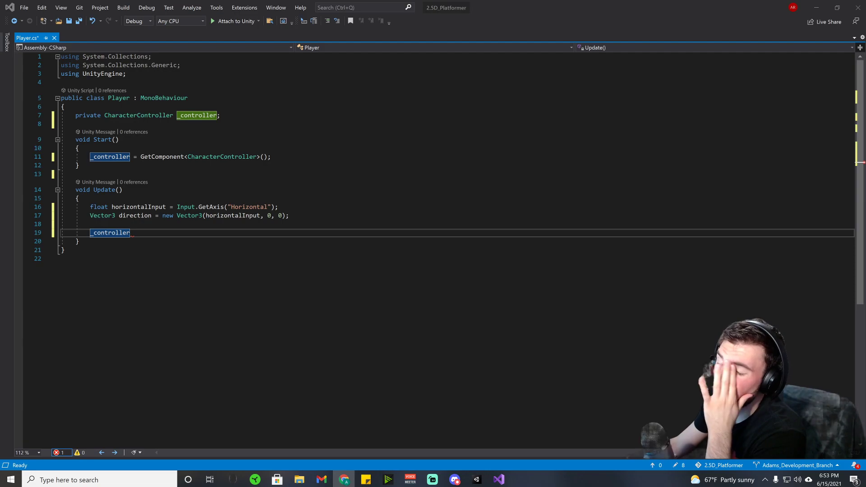
- Add a [SerializeField] attribute on a new line below the _controller field declaration
click(221, 115)
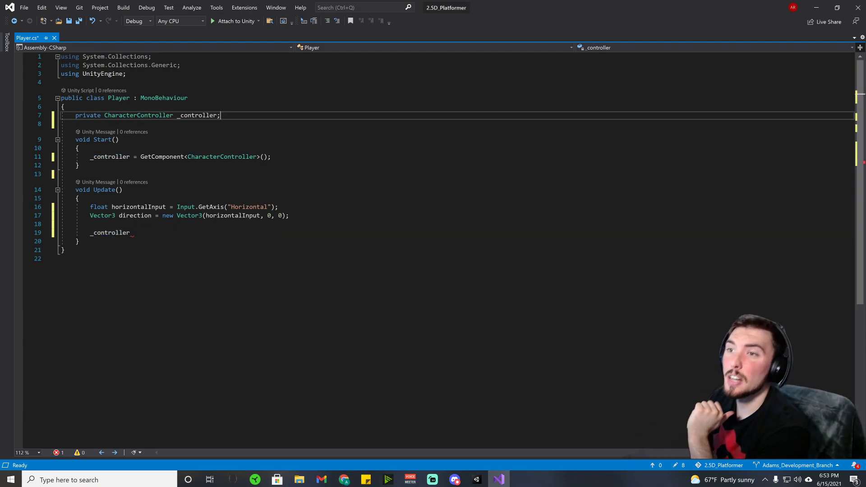
key(Return)
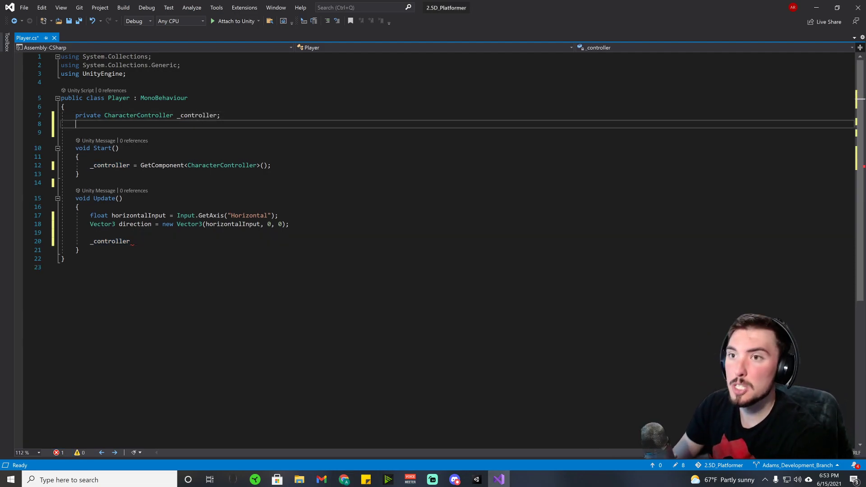
text([SerializeField)
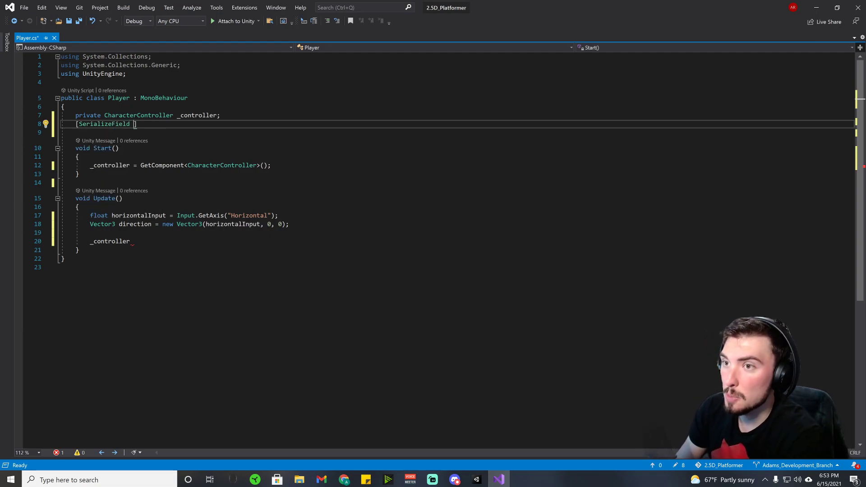
key(BackSpace)
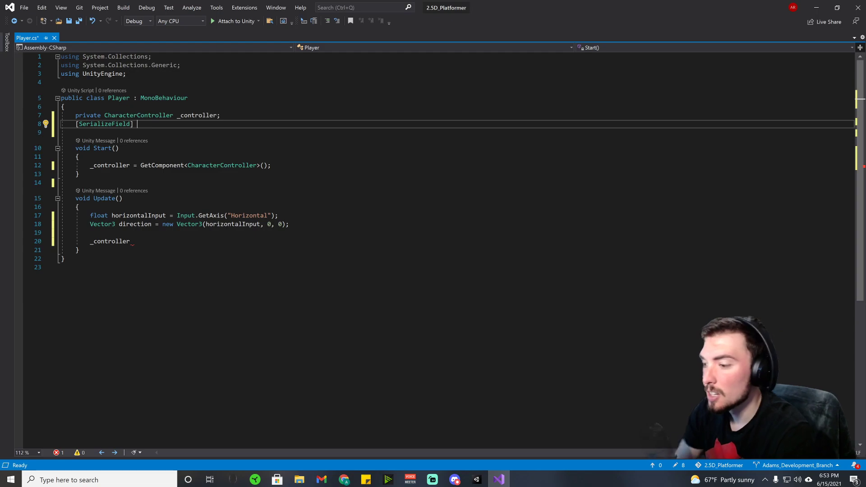
- Switch to Unity and review the Player's Character Controller and Player script components, leaving only the script expanded of the two
click(477, 479)
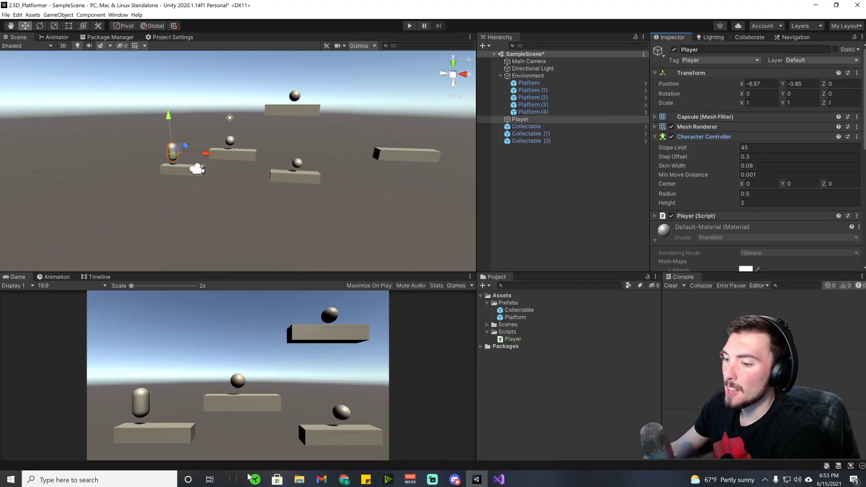
scroll(701, 162, down, 4)
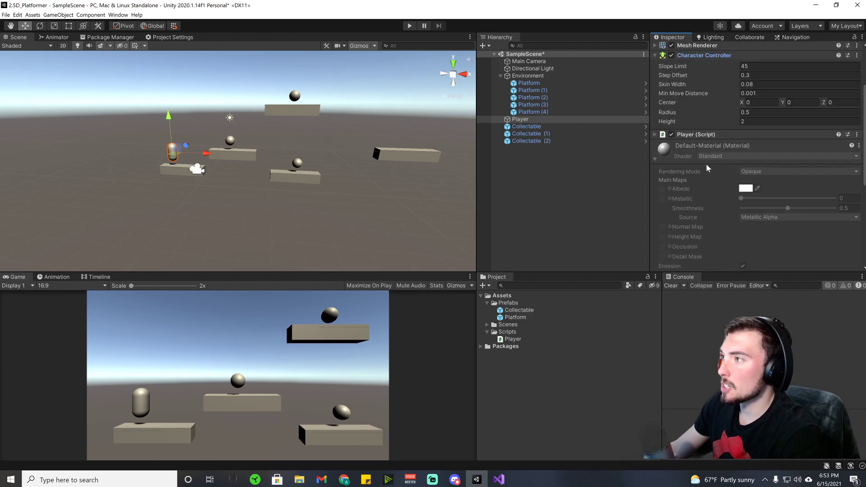
click(695, 133)
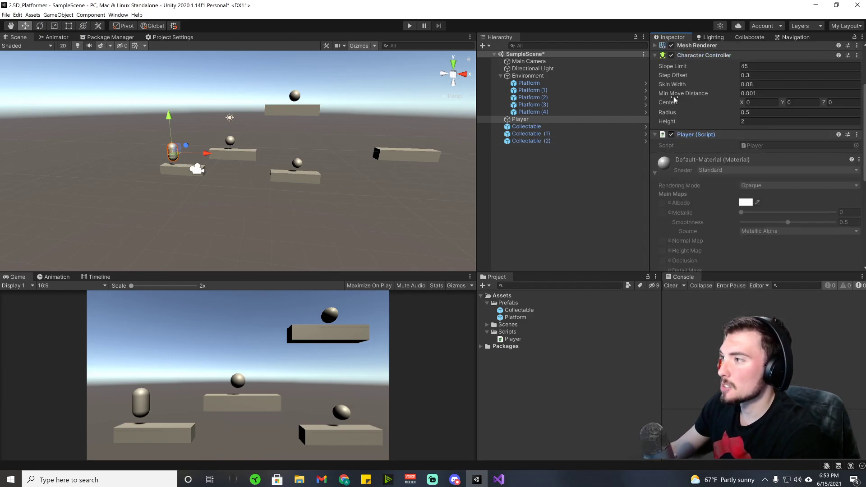
scroll(664, 78, up, 3)
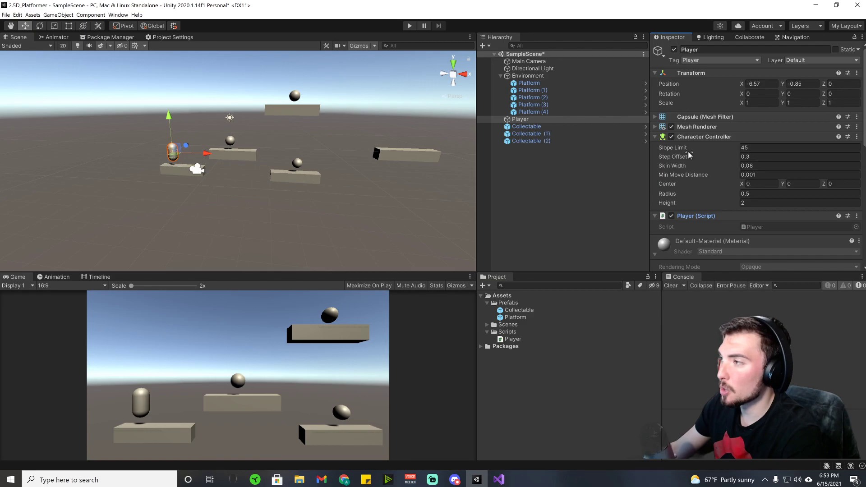
click(762, 156)
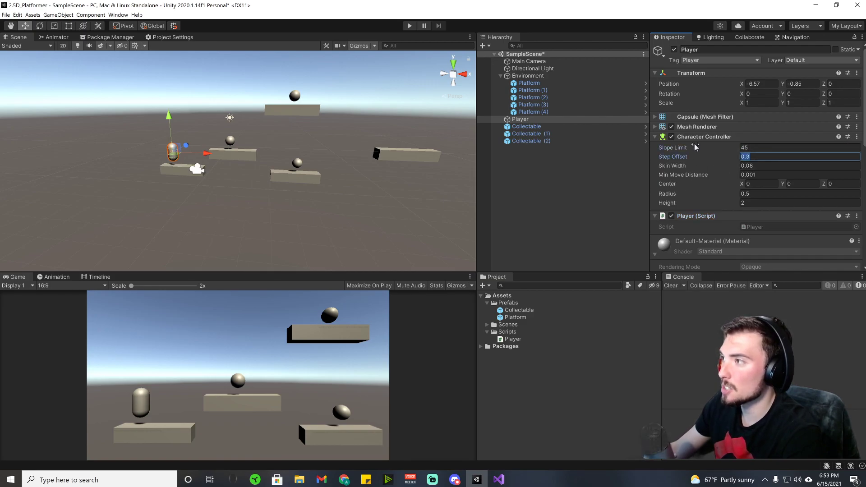
click(661, 137)
click(707, 148)
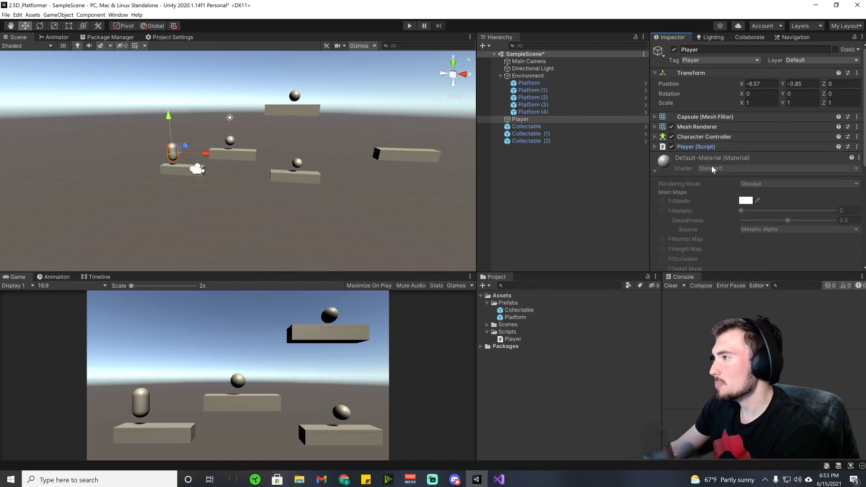
click(724, 147)
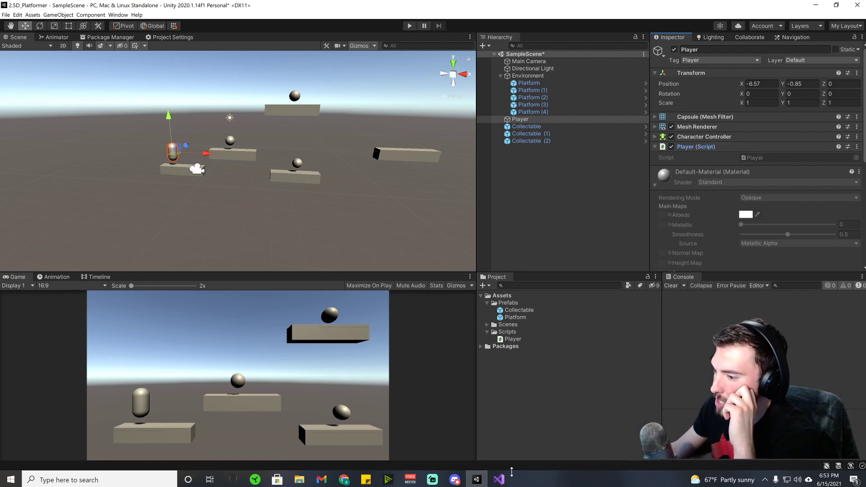
- Switch to Visual Studio, complete the [SerializeField] line with private _movementSpeed; and save the script
click(499, 479)
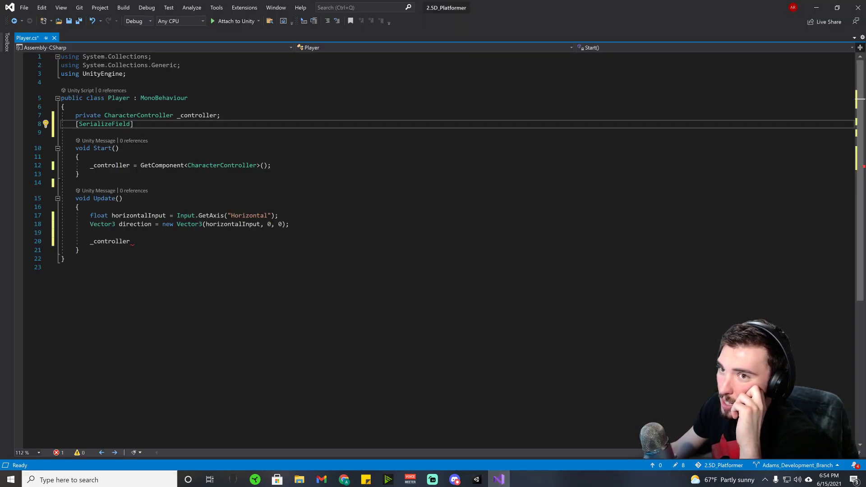
drag(75, 116, 214, 116)
click(133, 124)
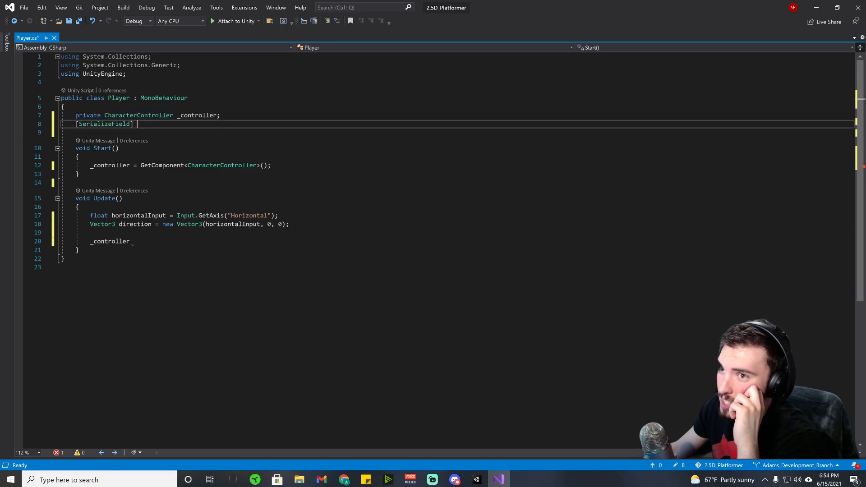
text(private)
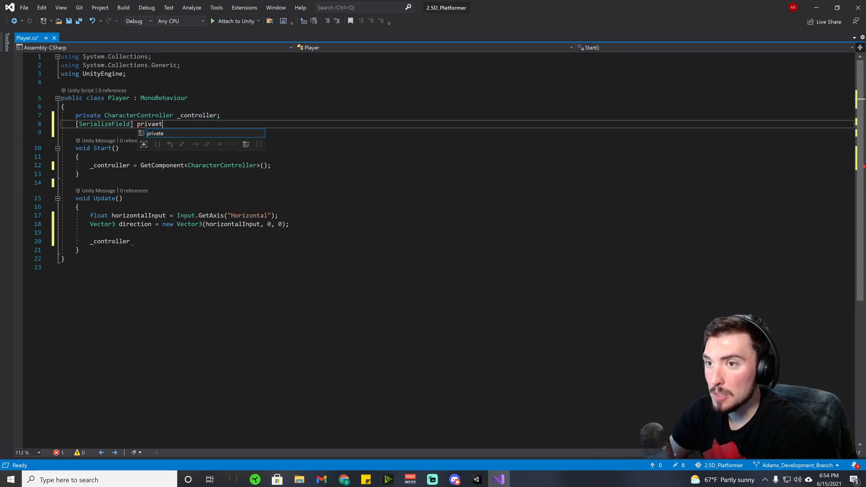
key(BackSpace)
key(BackSpace)
key(BackSpace)
key(BackSpace)
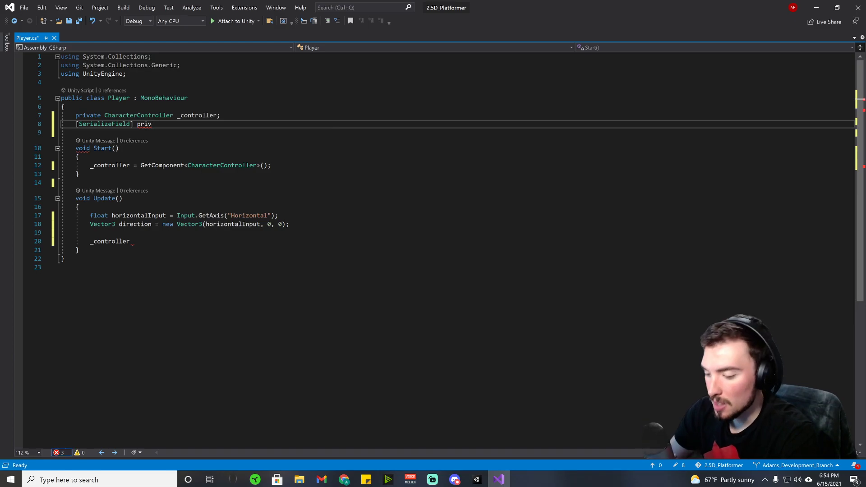
text(ate)
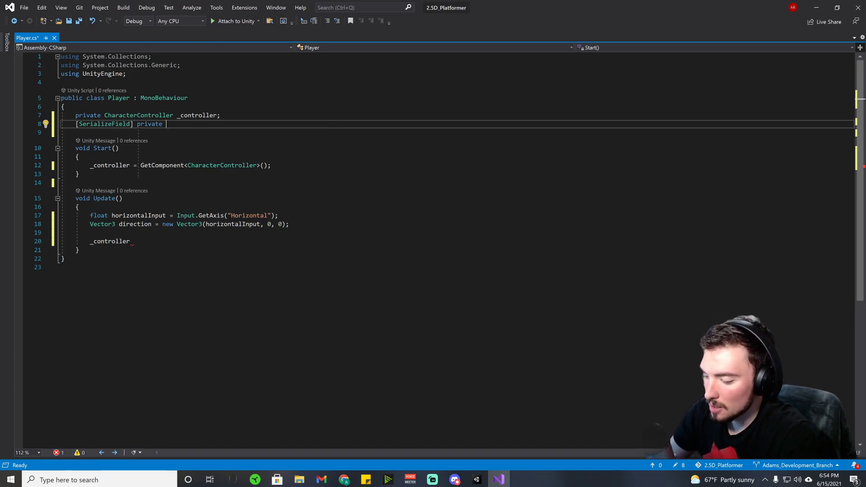
text( _moveme)
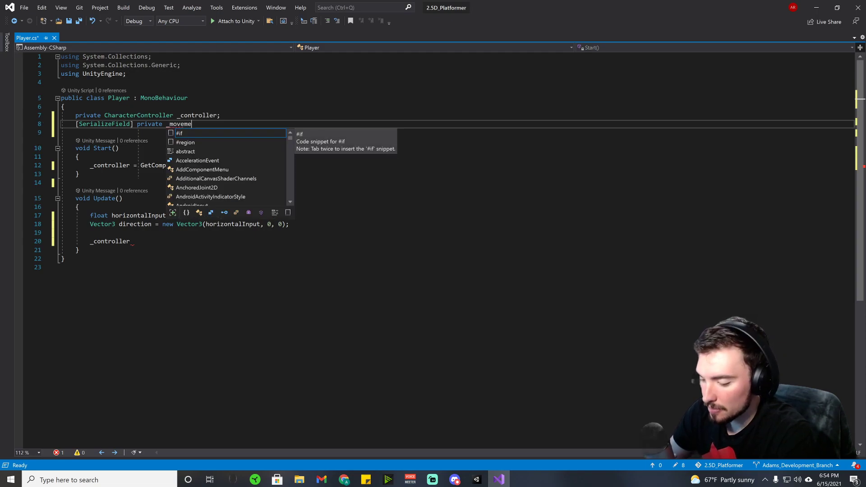
text(ntSpeed;)
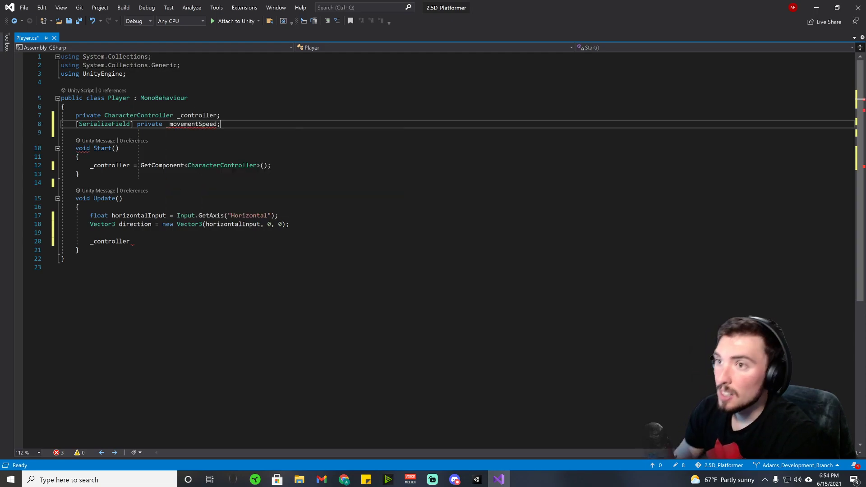
key(ctrl+s)
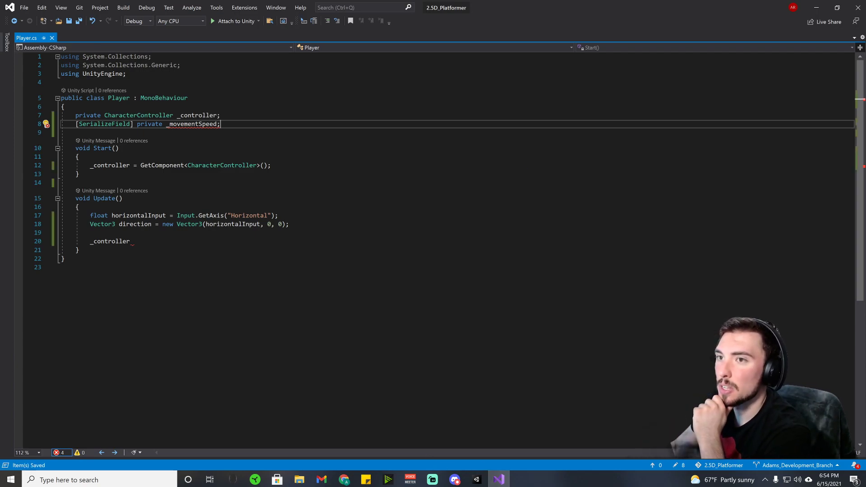
- Insert the float type before _movementSpeed in the serialized field declaration
mouse_move(192, 125)
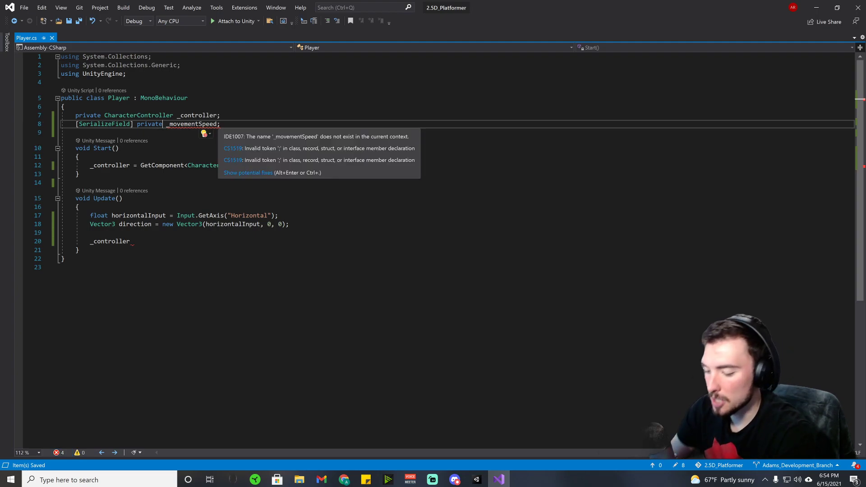
click(163, 124)
text(float)
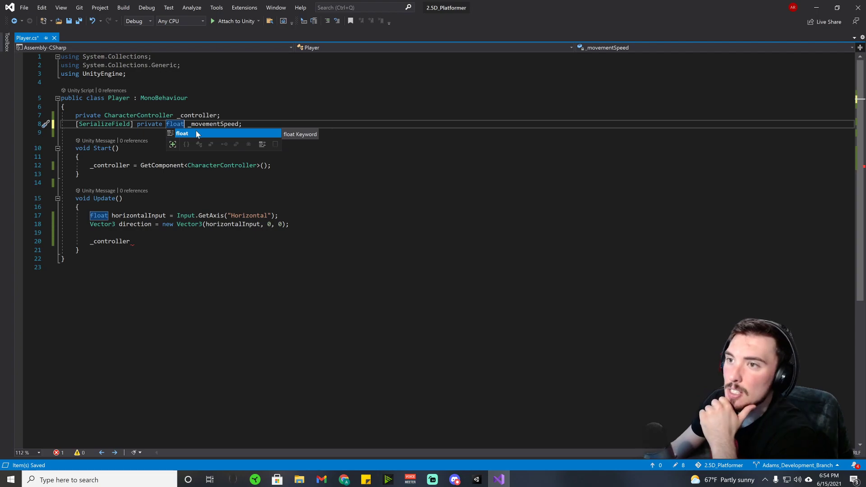
key(Escape)
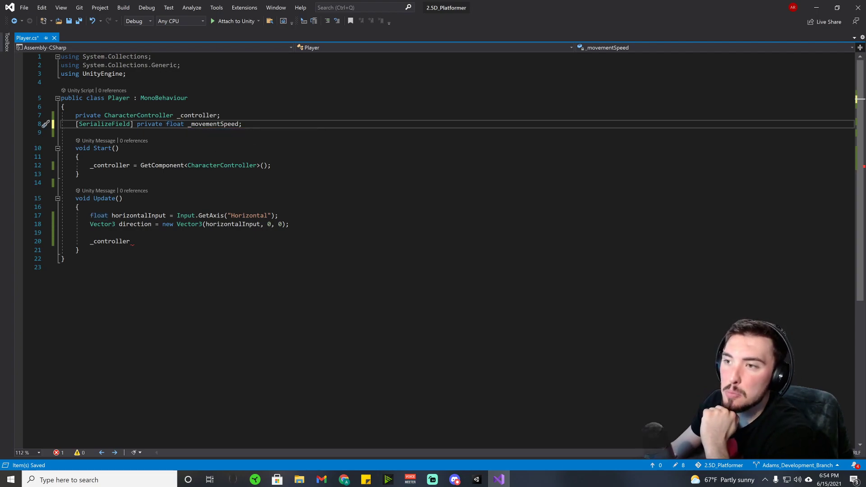
- Switch to Unity, select the Player object and clear the console entries
click(475, 481)
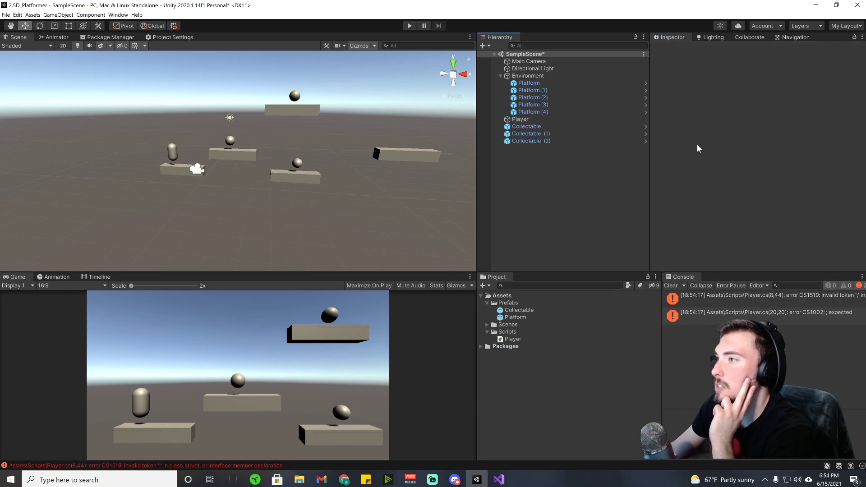
click(541, 119)
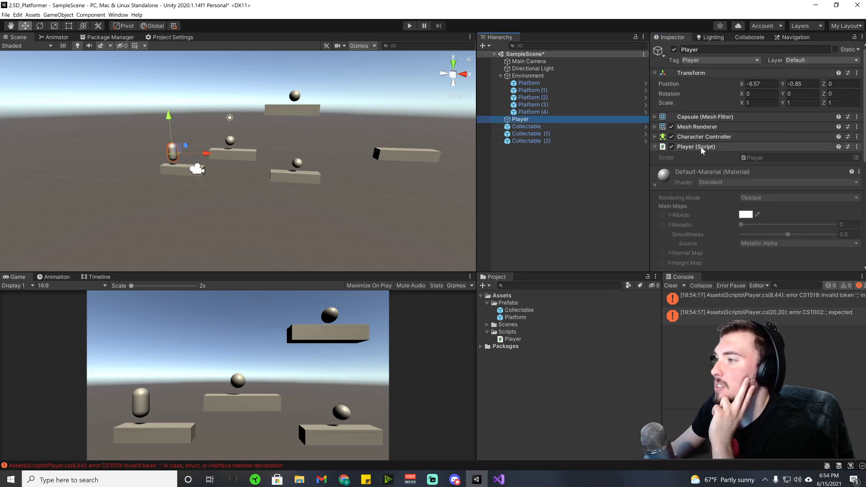
click(671, 286)
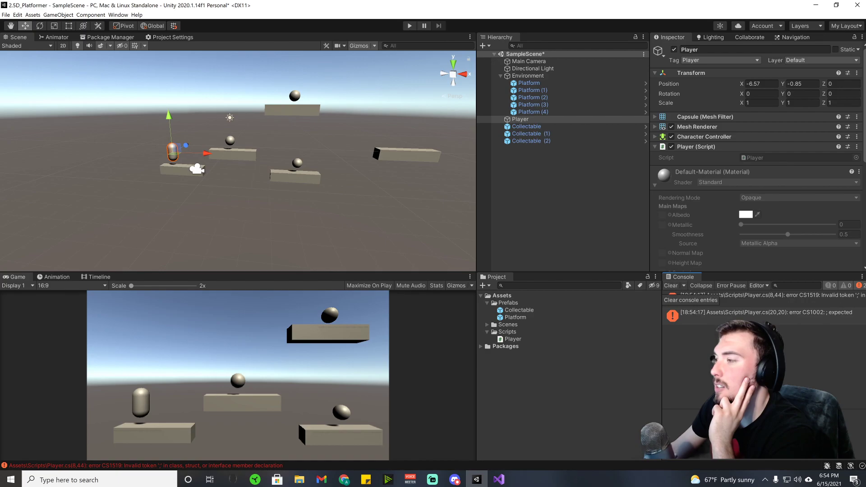
- Switch to Visual Studio, comment out the incomplete _controller line in Update and save the script
click(500, 479)
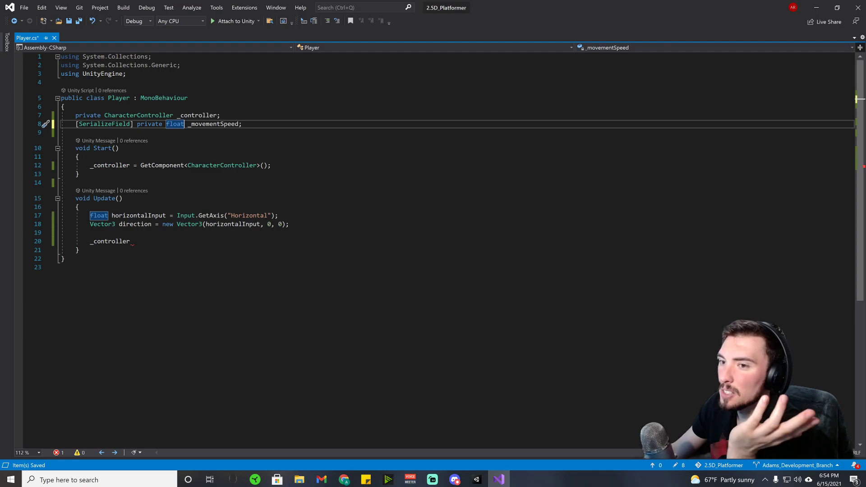
click(91, 241)
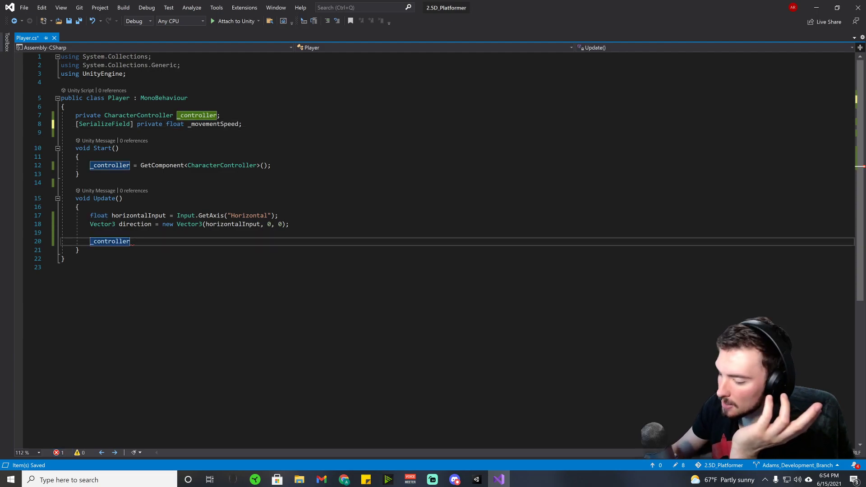
text(//)
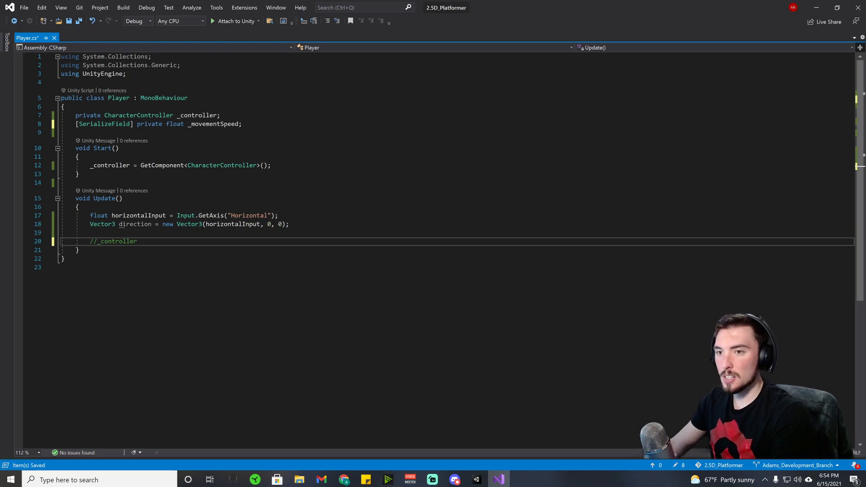
key(ctrl+s)
- Switch to Unity and examine the Movement Speed field in the Player script component
click(478, 480)
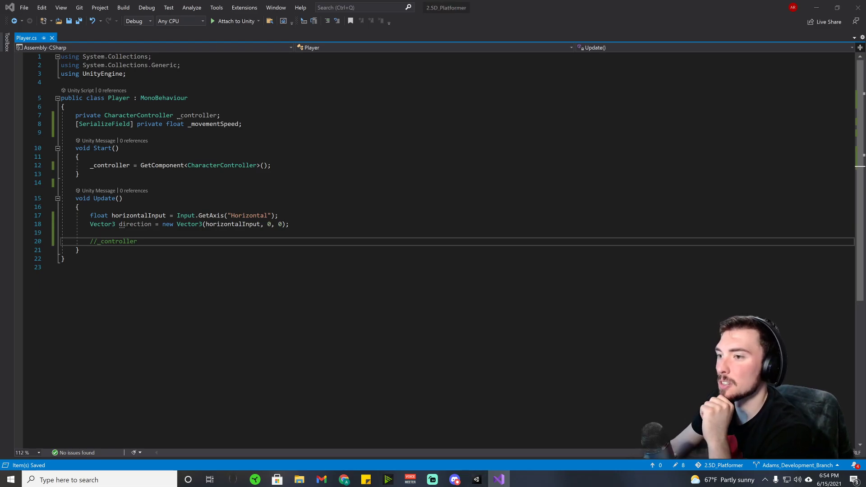
click(476, 479)
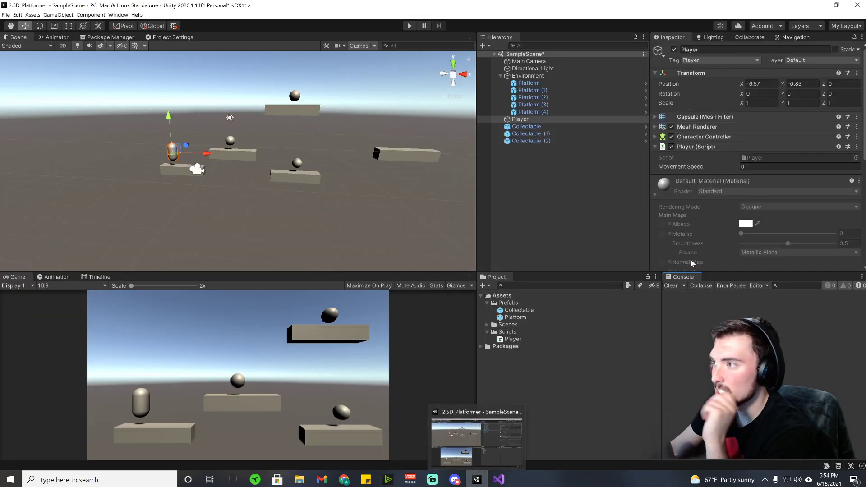
click(712, 168)
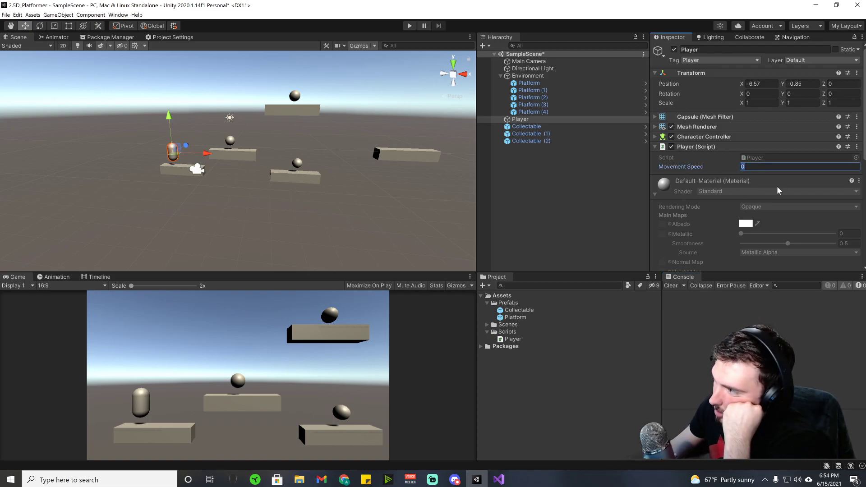
- Switch to Visual Studio, initialize the _movementSpeed field with = 5 and save the script
click(498, 479)
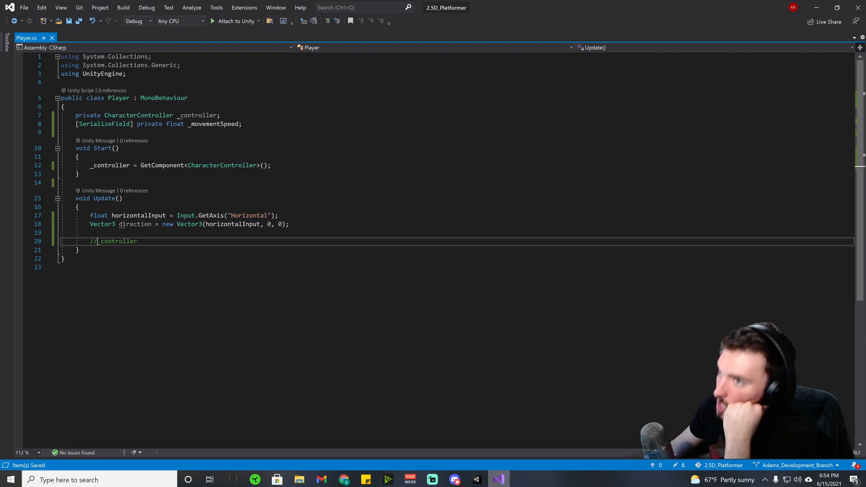
click(238, 123)
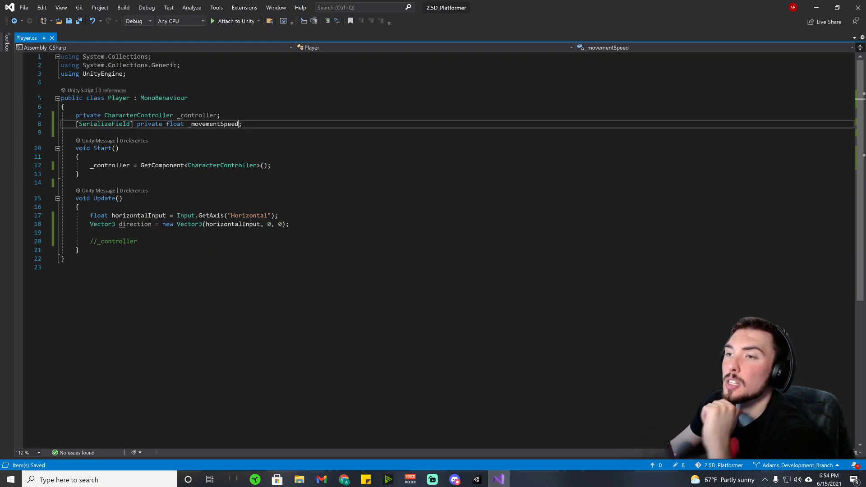
text(= 5)
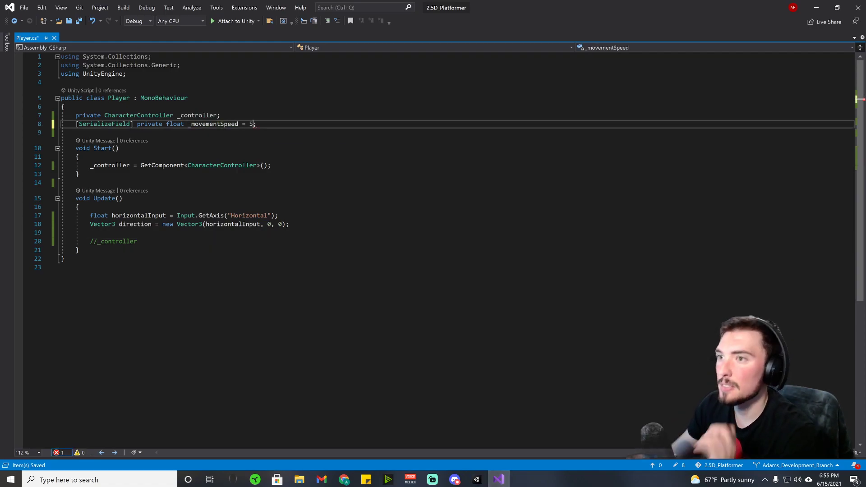
- Switch to Unity and set the Player script's Movement Speed to 5
click(477, 481)
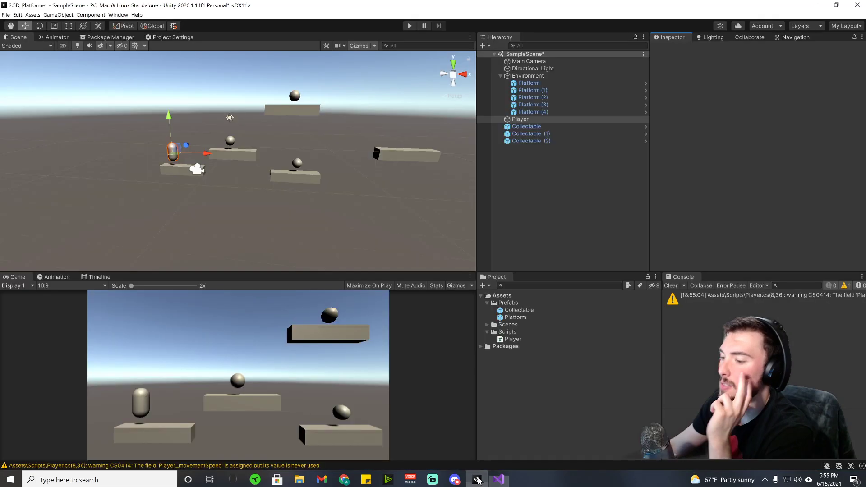
click(752, 166)
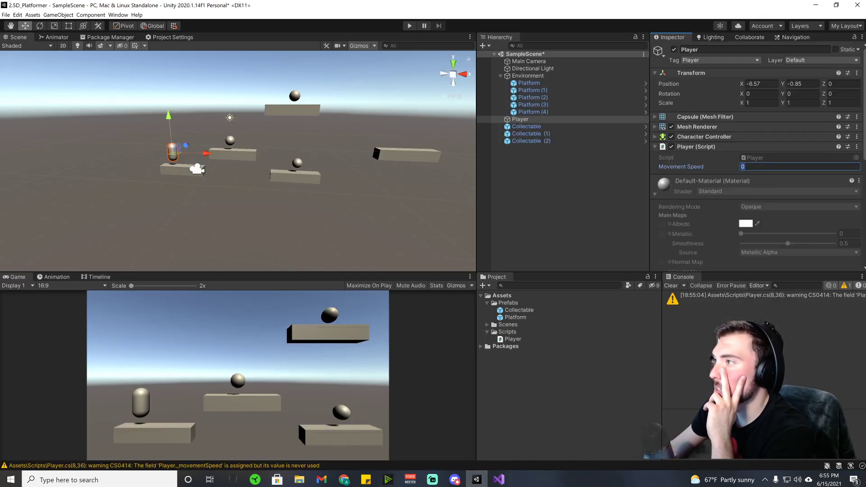
text(5)
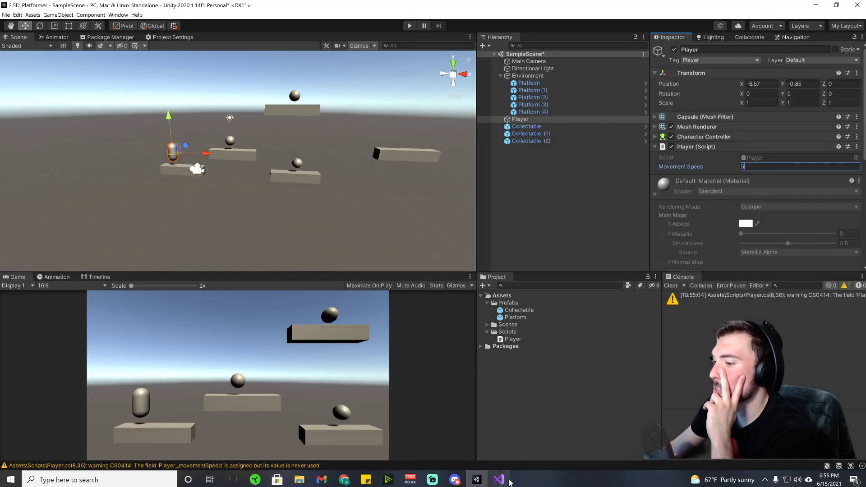
- Switch to Visual Studio and uncomment the _controller line in Update
click(499, 480)
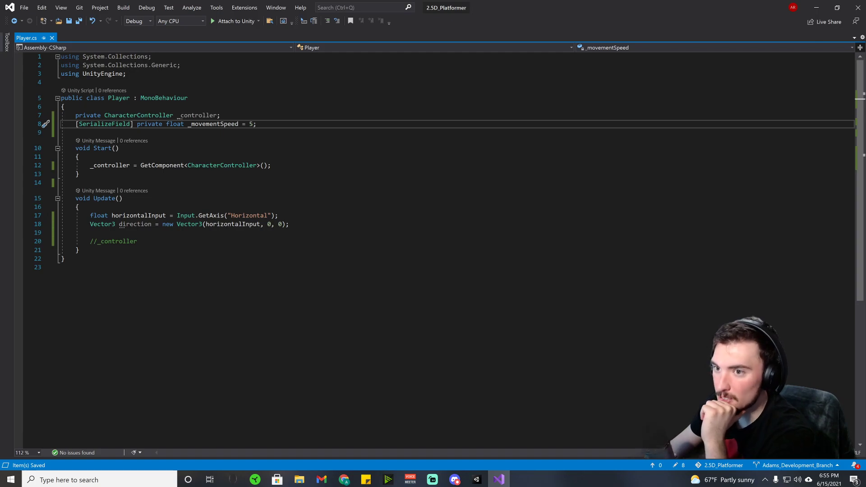
click(98, 241)
key(BackSpace)
key(BackSpace)
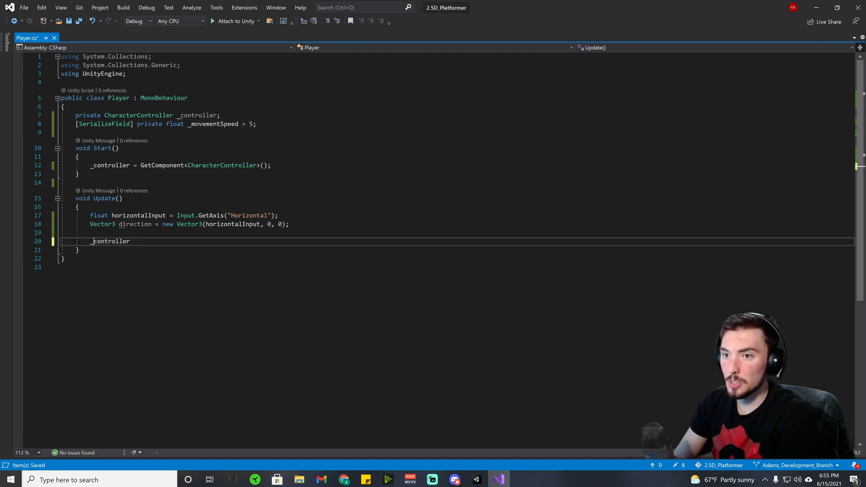
- Complete the _controller line in Update as a Move call that takes direction as its argument
key(Right)
key(Right)
key(Right)
key(Right)
key(Right)
key(Right)
key(Right)
key(Right)
key(Right)
key(Right)
key(Right)
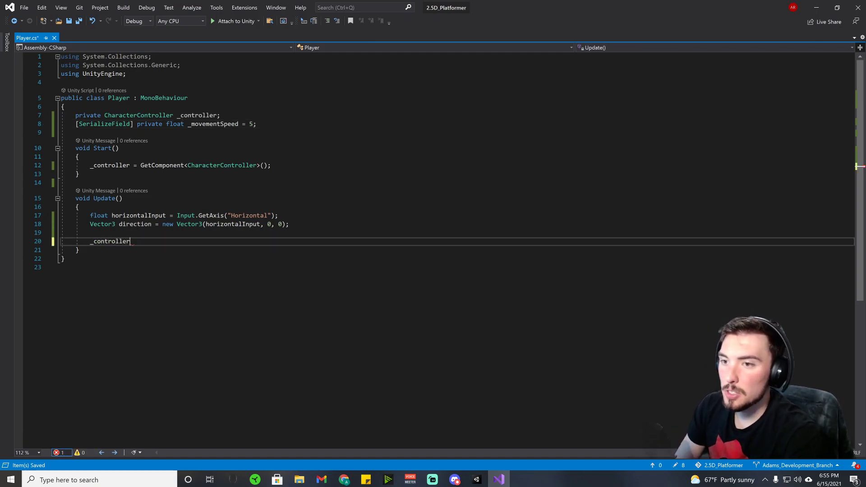
text(()
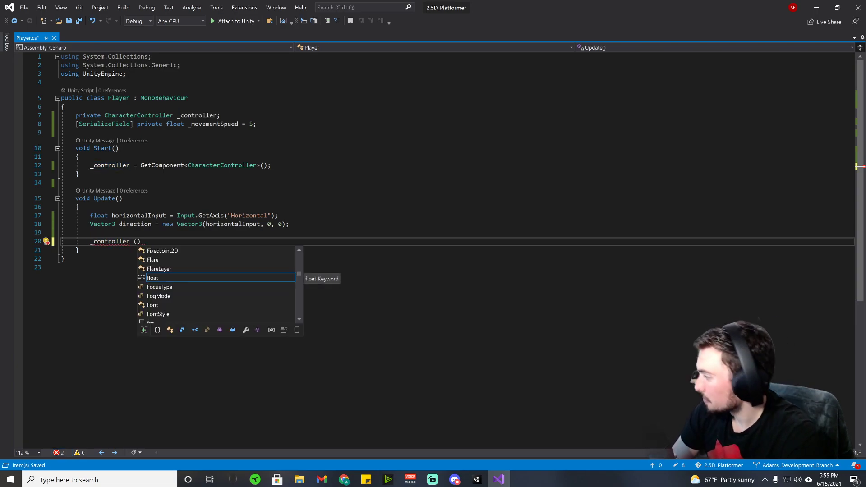
key(BackSpace)
key(BackSpace)
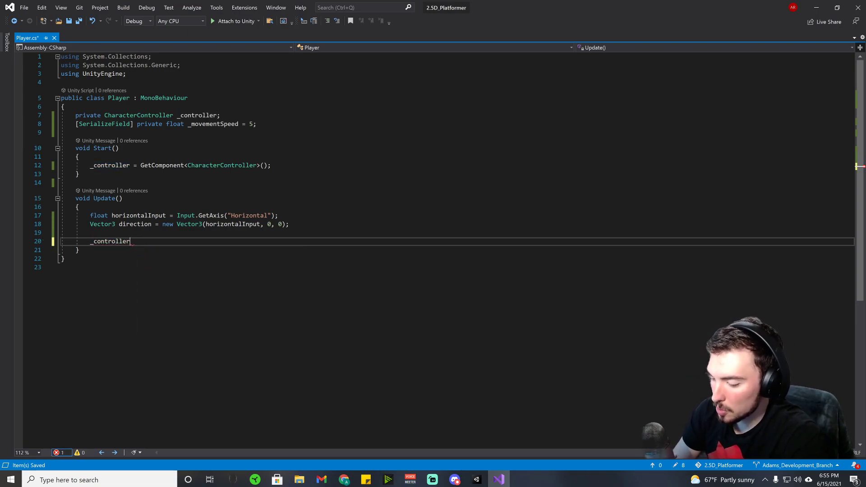
text(.Move)
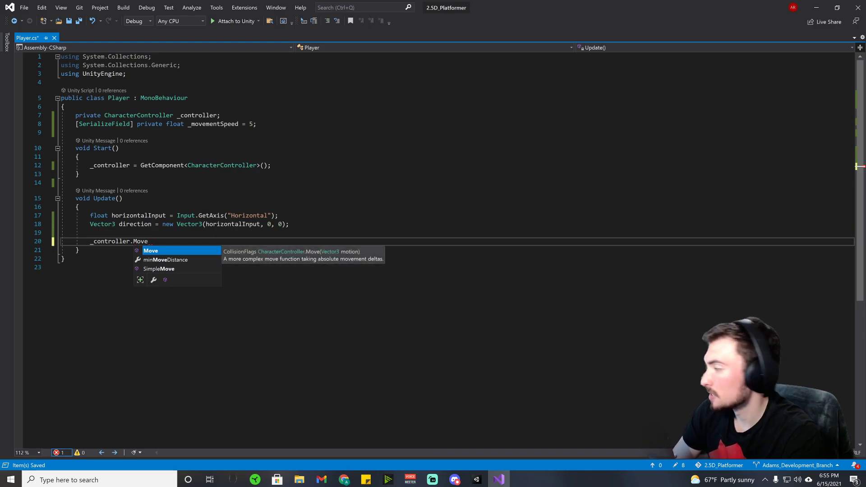
text((direc)
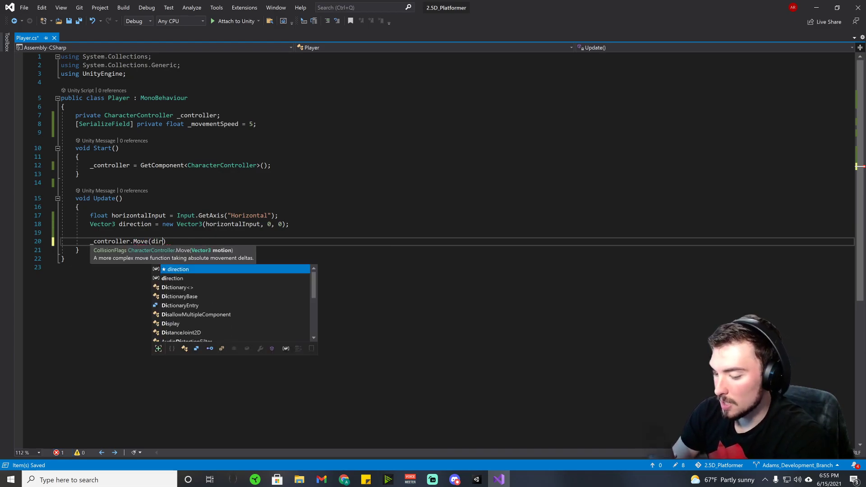
text(tion)
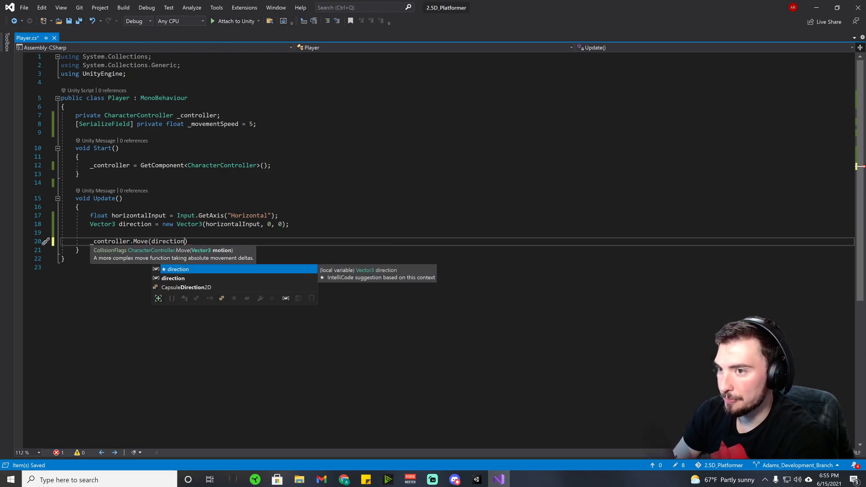
key(Tab)
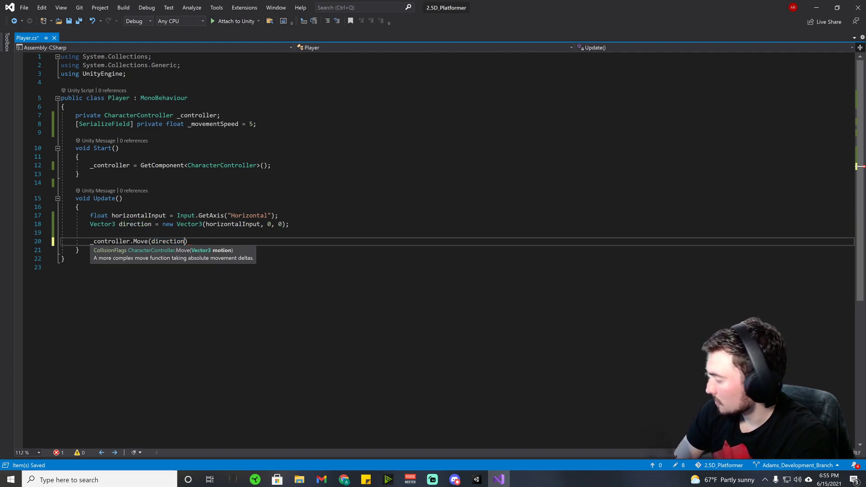
- Multiply direction in the Move call by _movementSpeed and Time.deltaTime, end the statement and save the script
text(* )
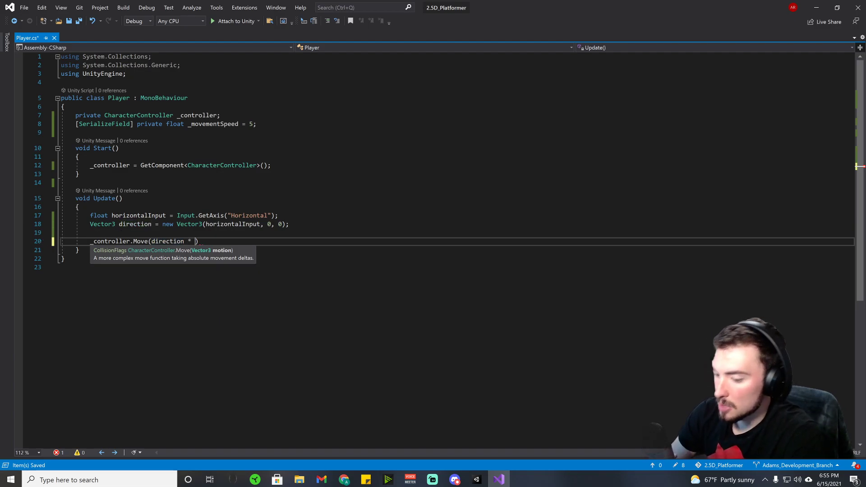
text(_moc)
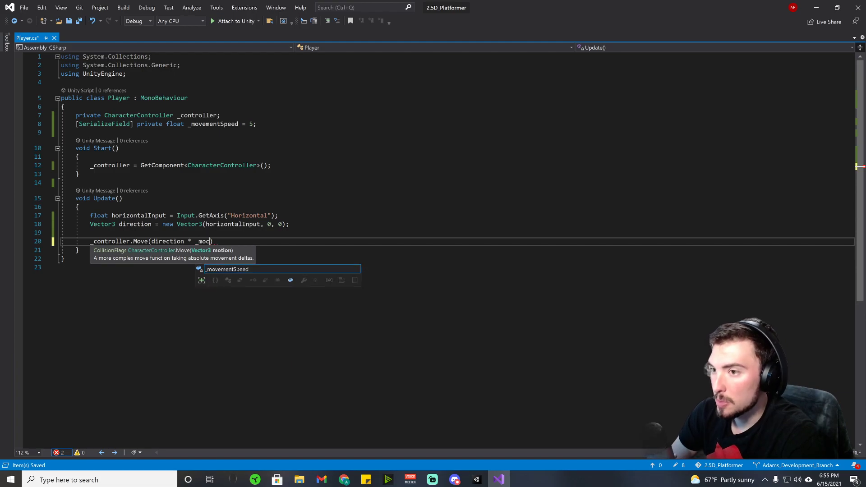
key(BackSpace)
key(Tab)
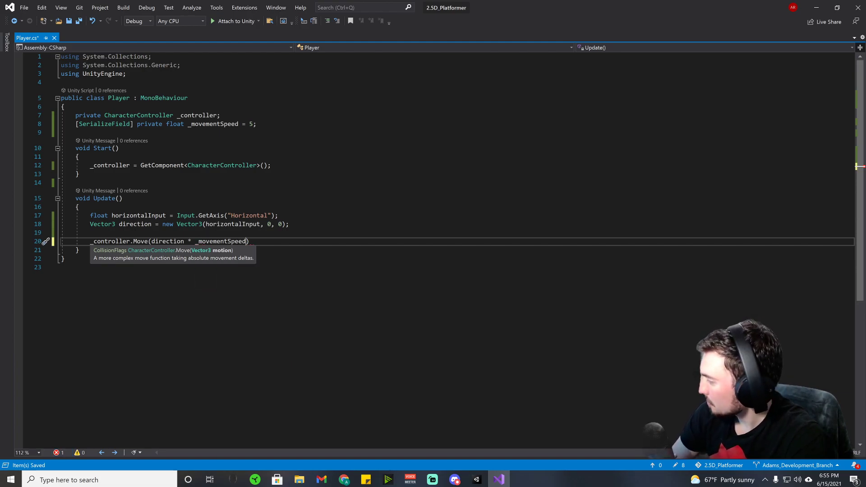
text(* Time)
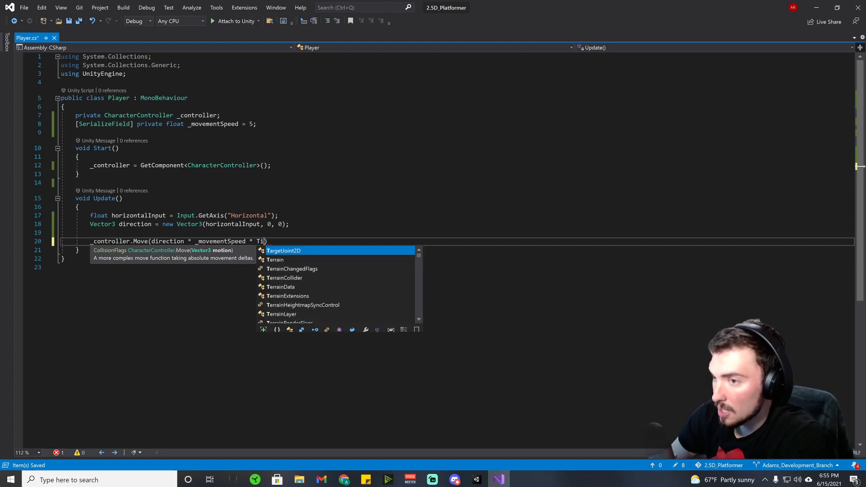
text(.d)
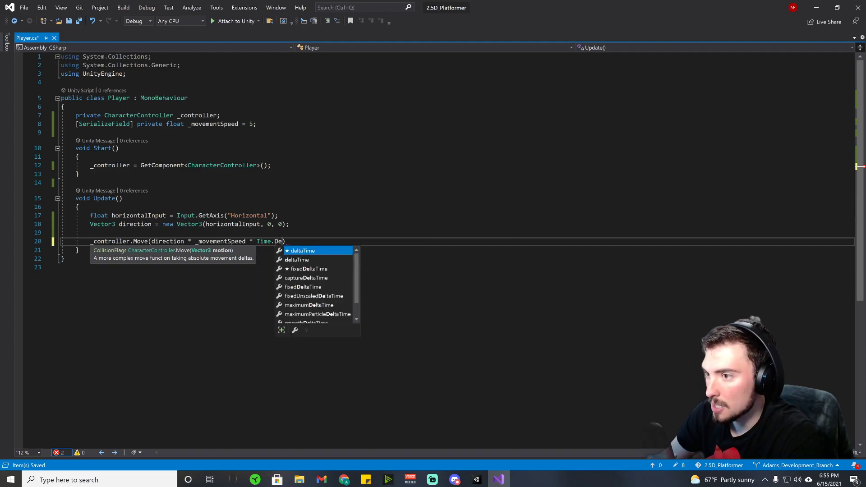
key(Tab)
text();)
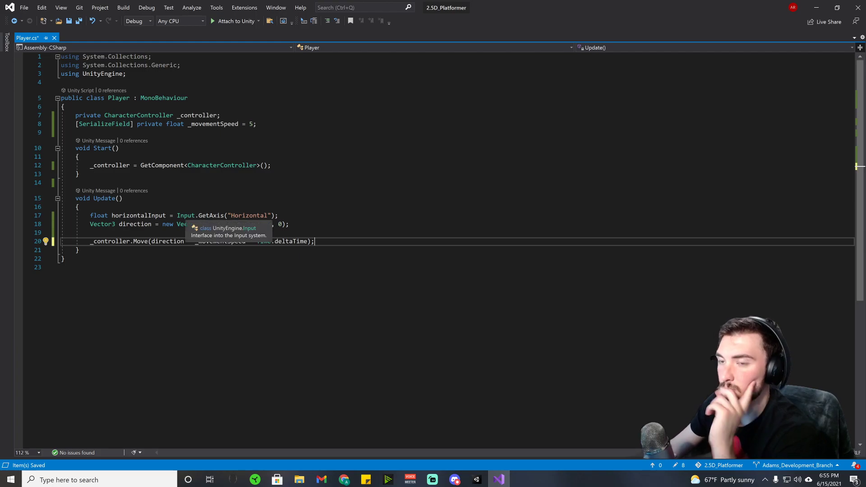
key(ctrl+s)
- Switch to Unity, run the scene and test moving the Player left and right
click(477, 479)
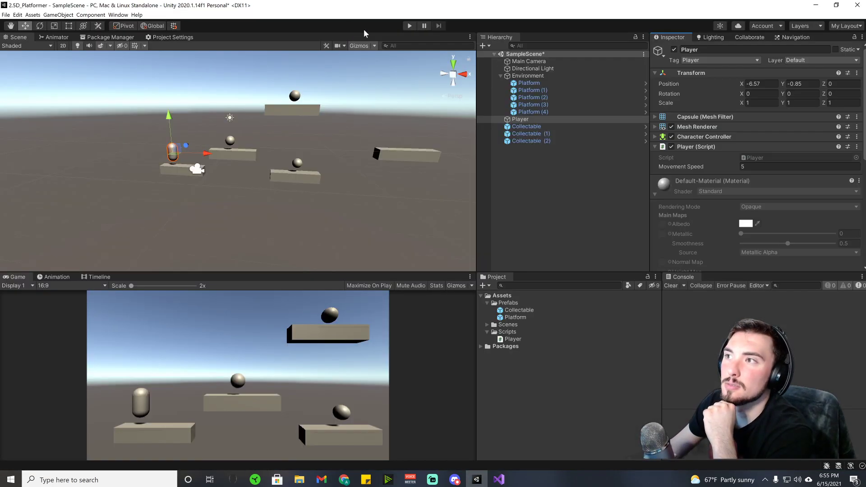
click(409, 26)
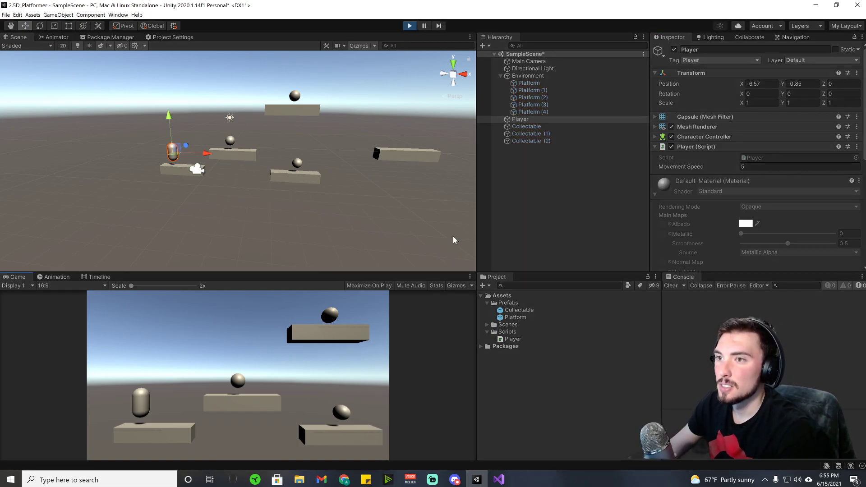
key(Right)
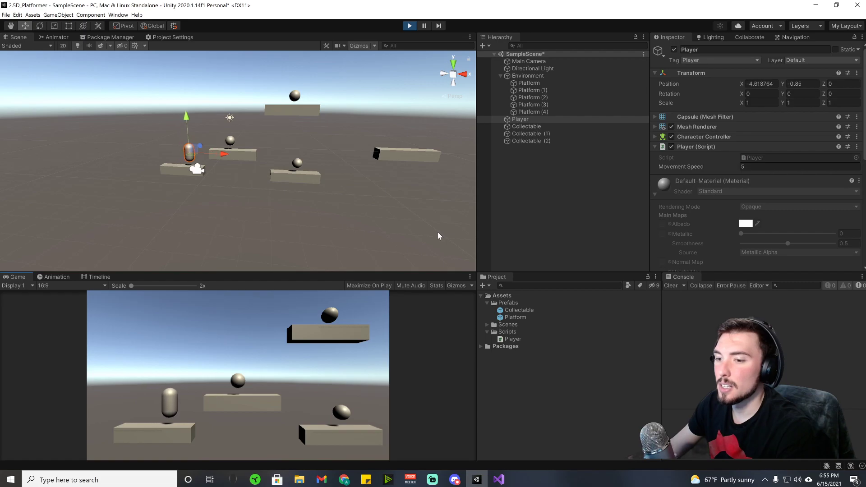
key(Left)
key(Right)
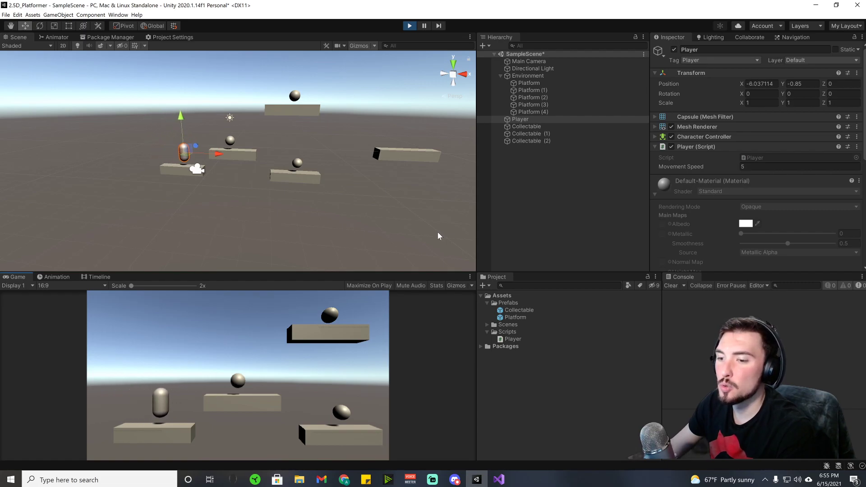
key(Left)
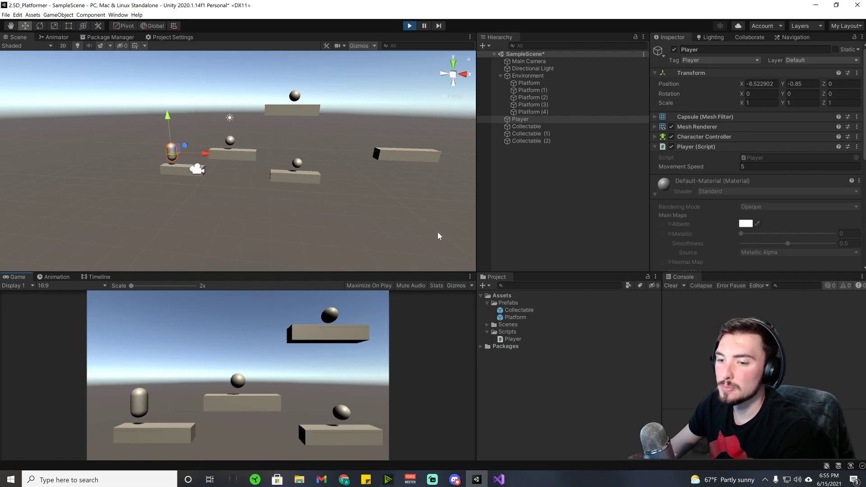
key(Right)
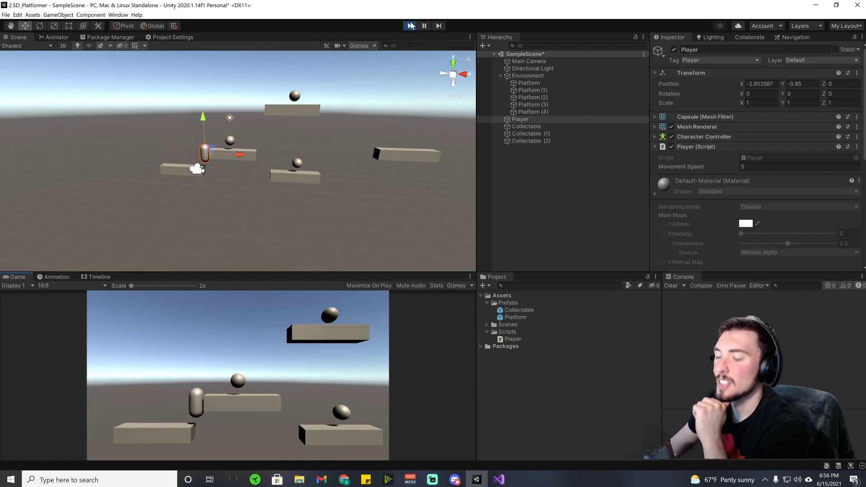
key(Left)
key(Right)
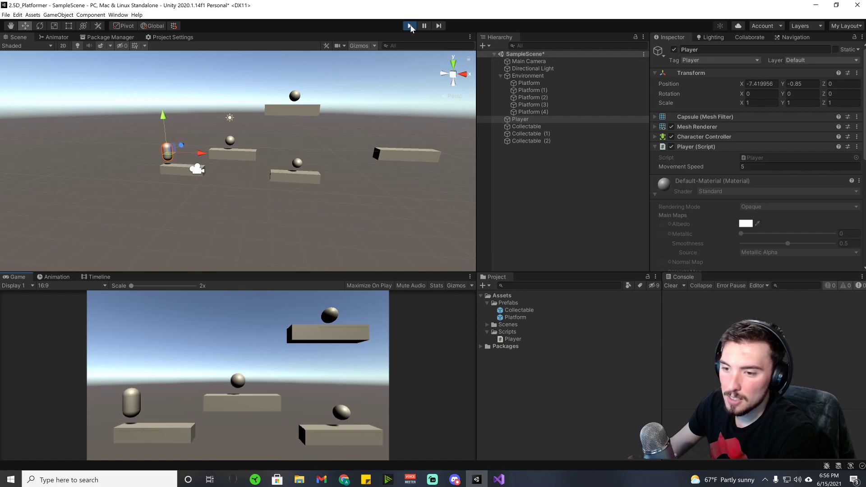
key(Left)
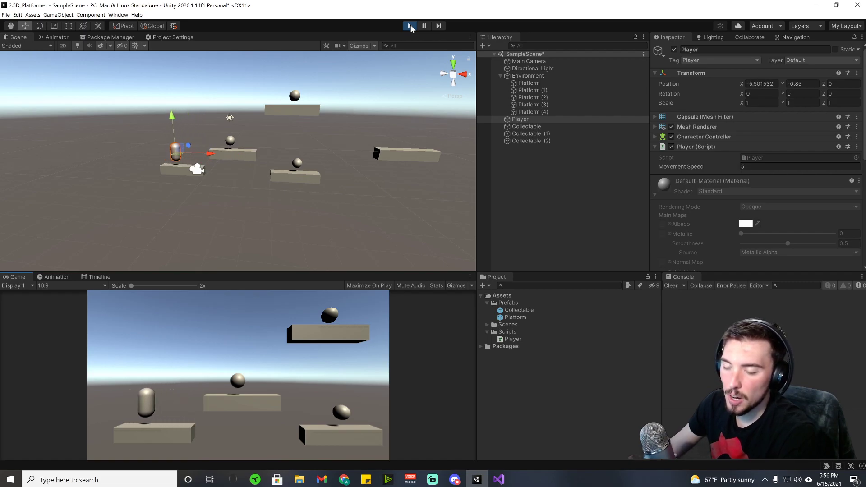
key(Right)
key(Left)
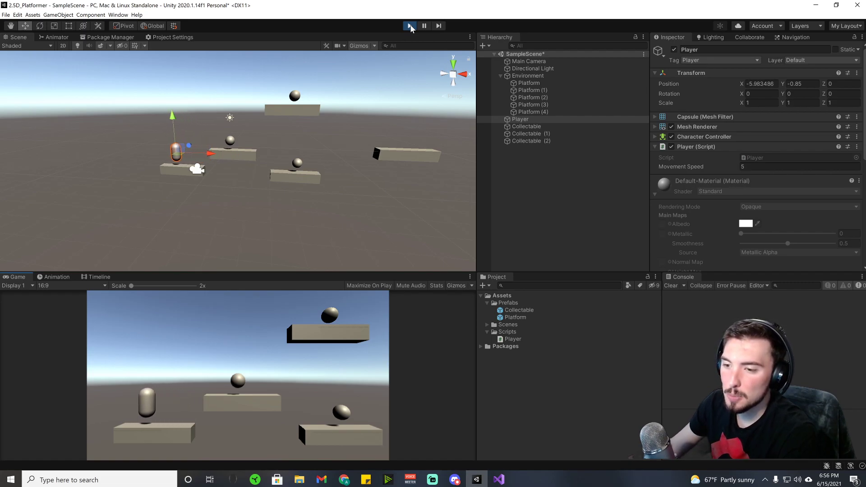
key(Right)
key(Right)
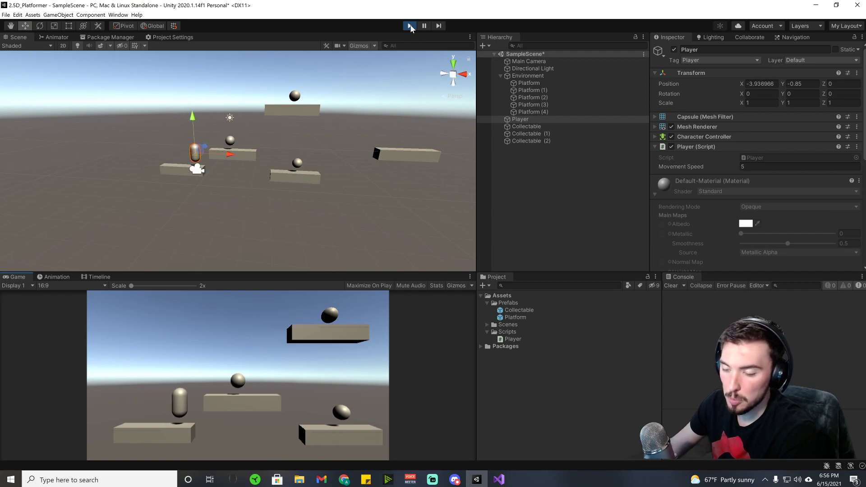
key(Left)
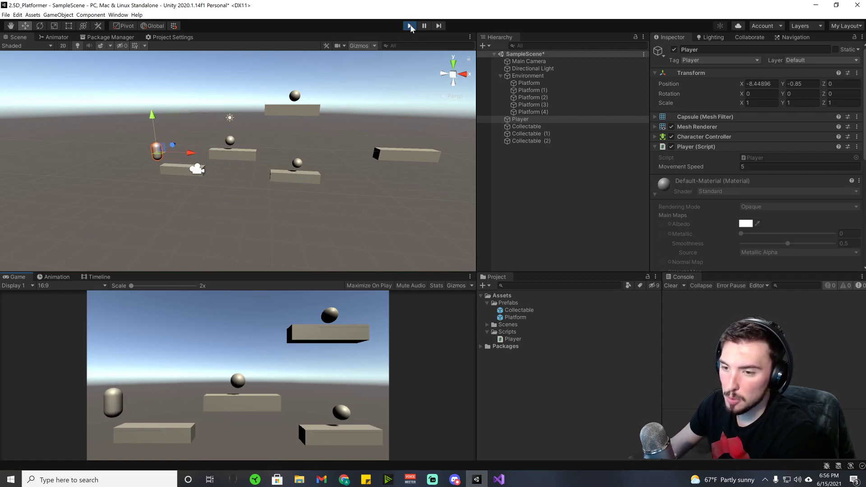
key(Right)
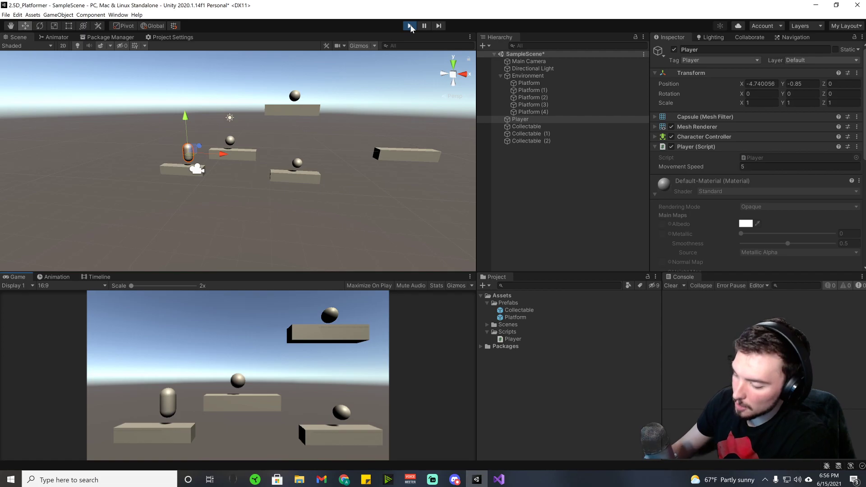
key(Left)
key(Left)
key(Right)
key(Left)
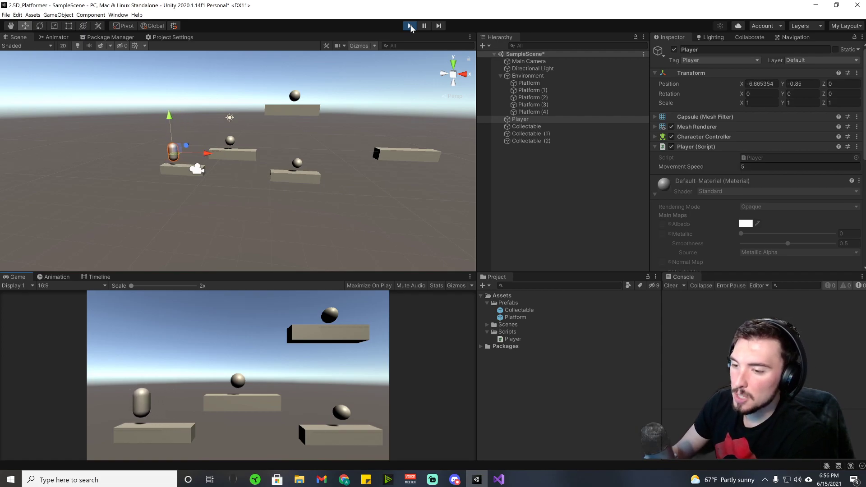
key(Right)
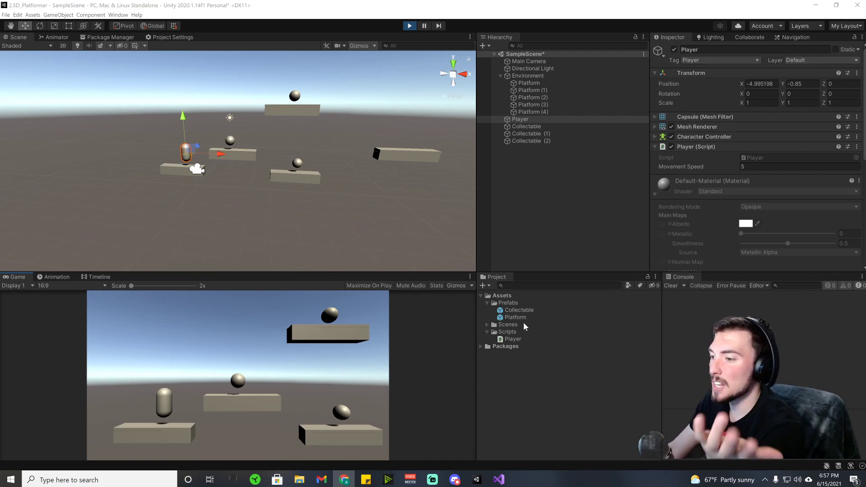
- Open the Player script in Visual Studio and declare a float verticalInput below the horizontalInput line in Update
double_click(524, 339)
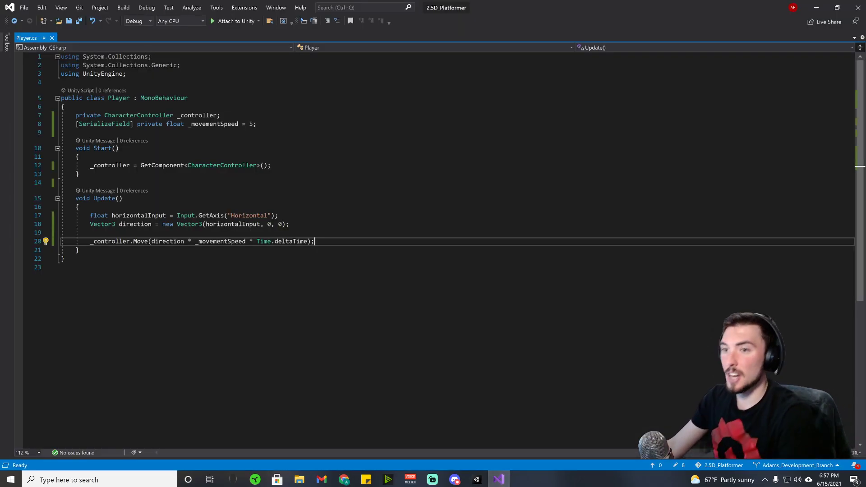
click(278, 215)
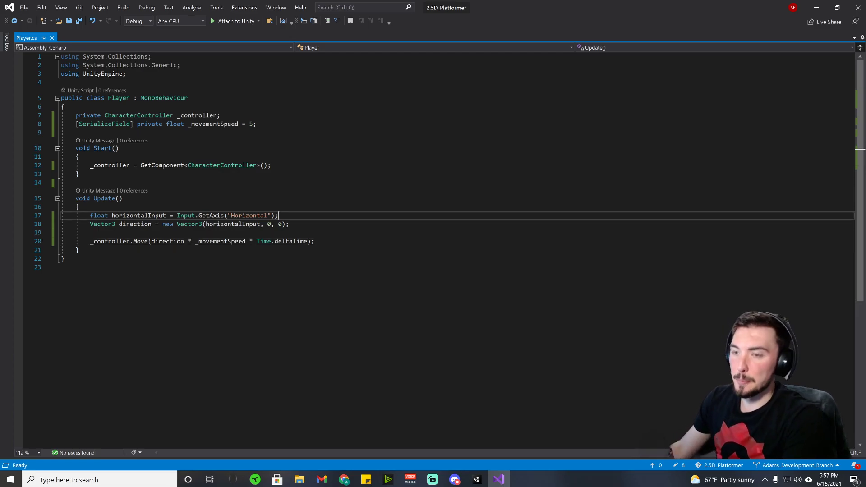
key(Return)
text(float )
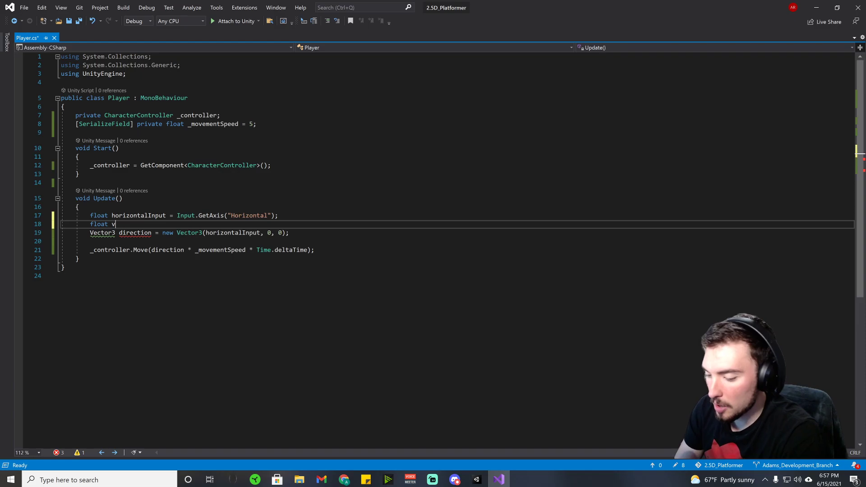
text(verticalIn)
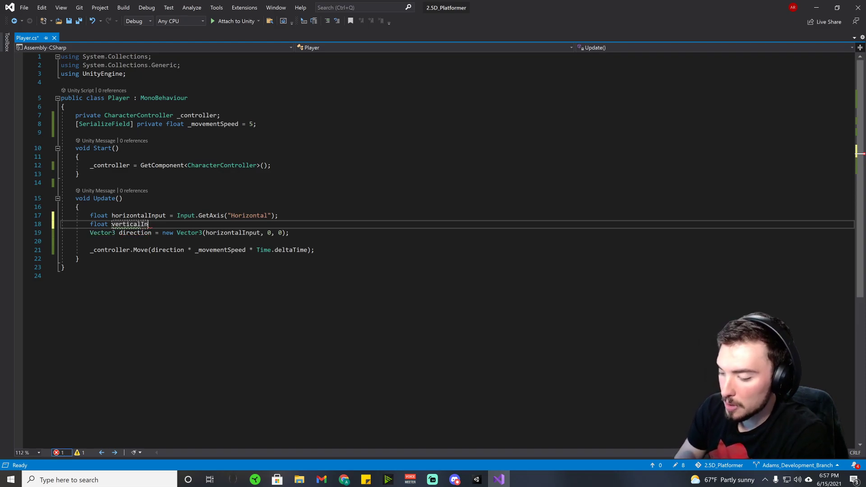
text(pu)
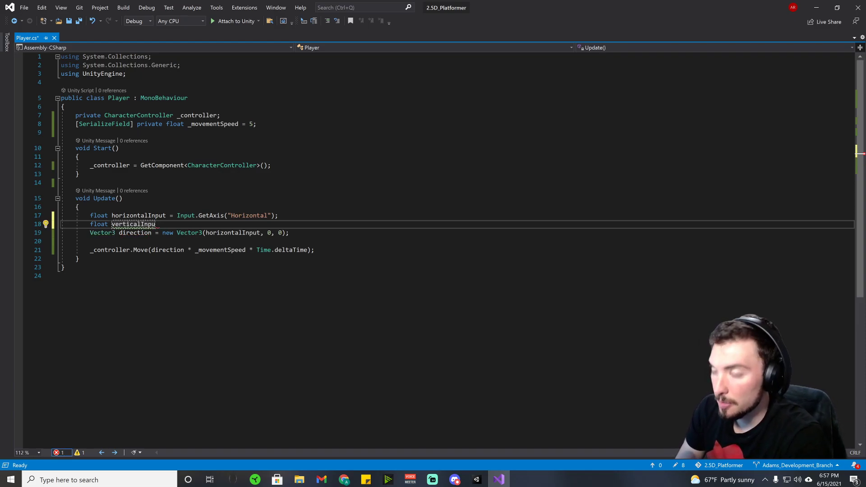
text(t =)
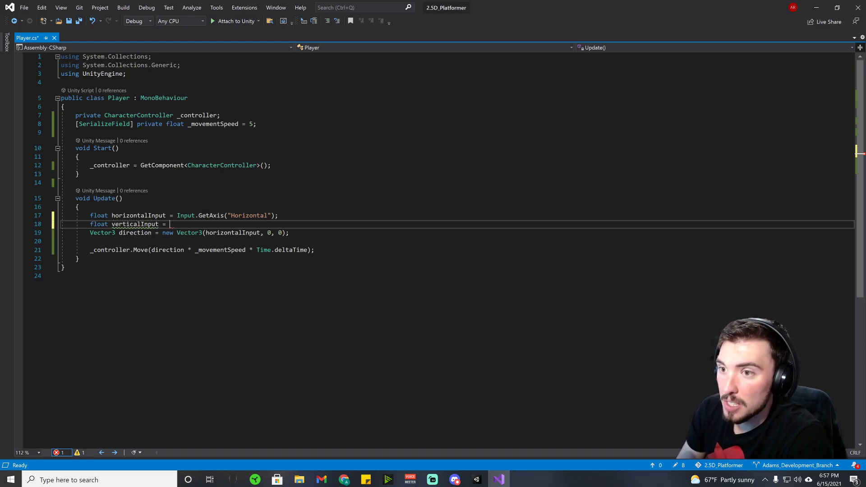
- Assign Input.GetAxis("Vertical") to verticalInput and end the statement
text( Input)
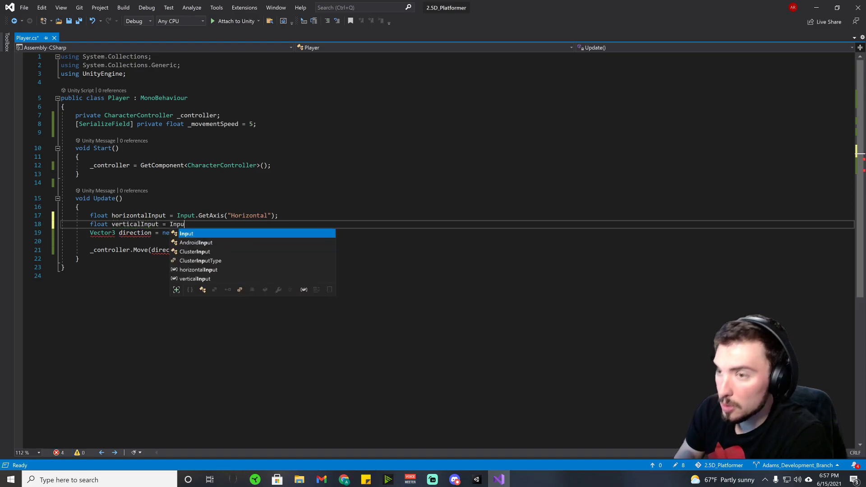
text(.GetAxisRaw)
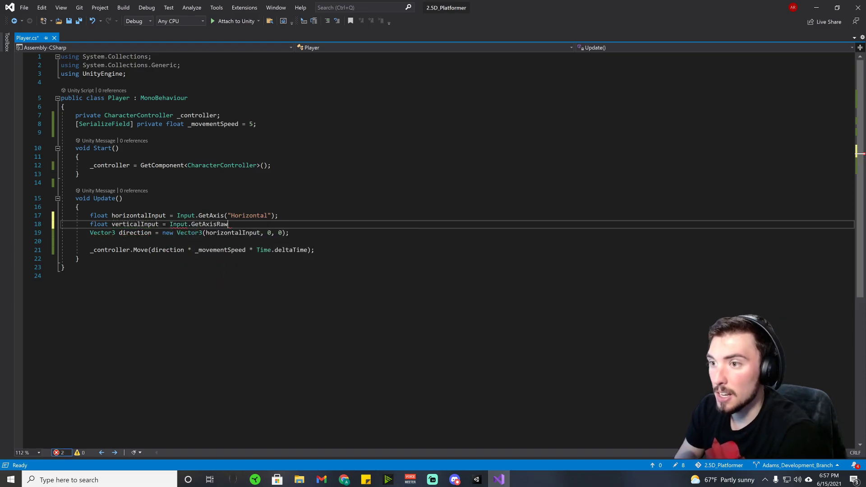
text(()
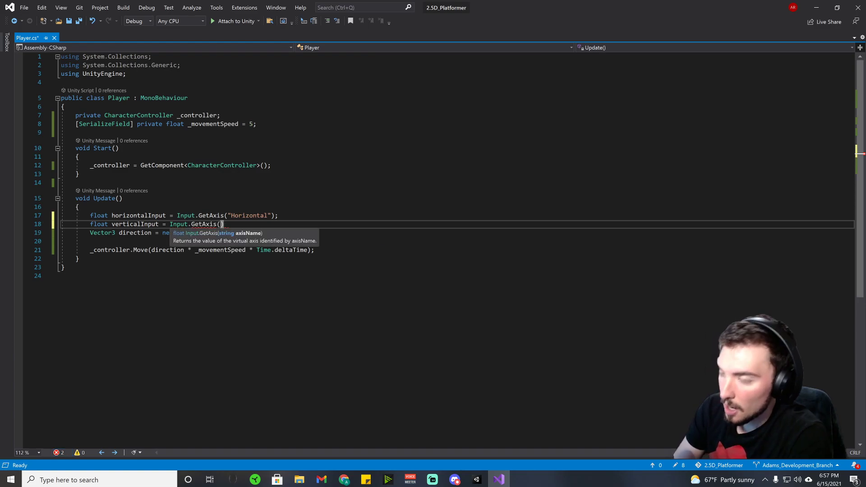
key(Escape)
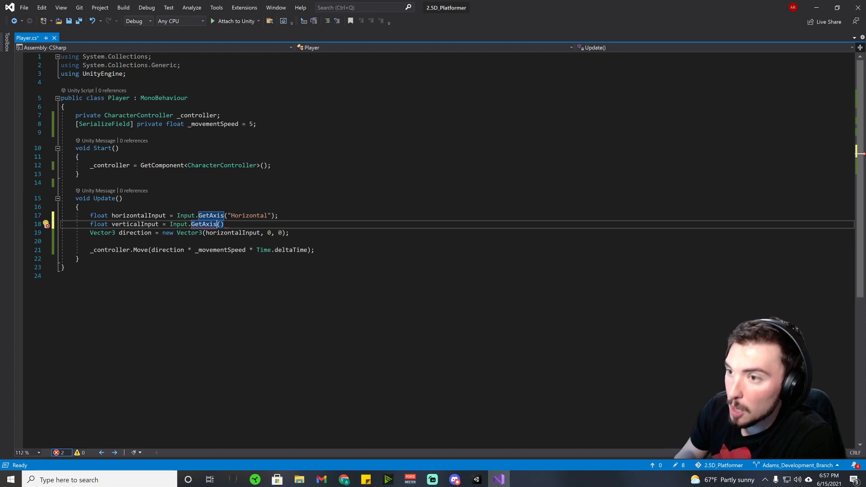
click(220, 224)
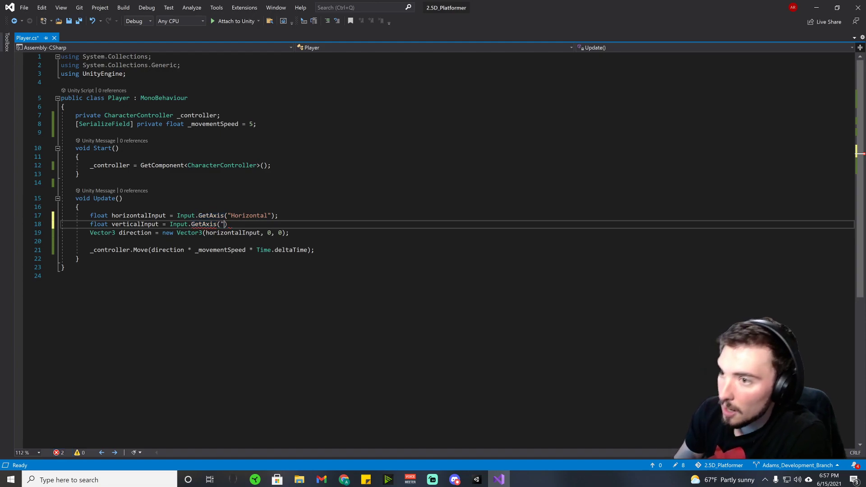
text("")
key(Left)
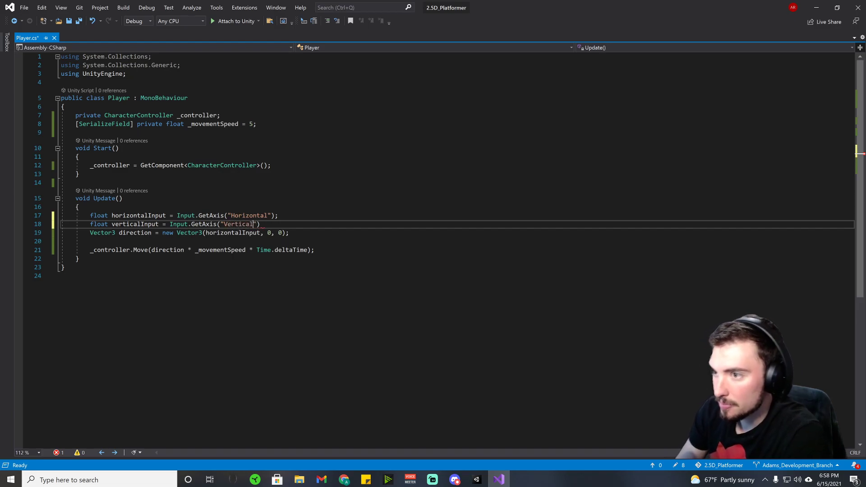
text(;)
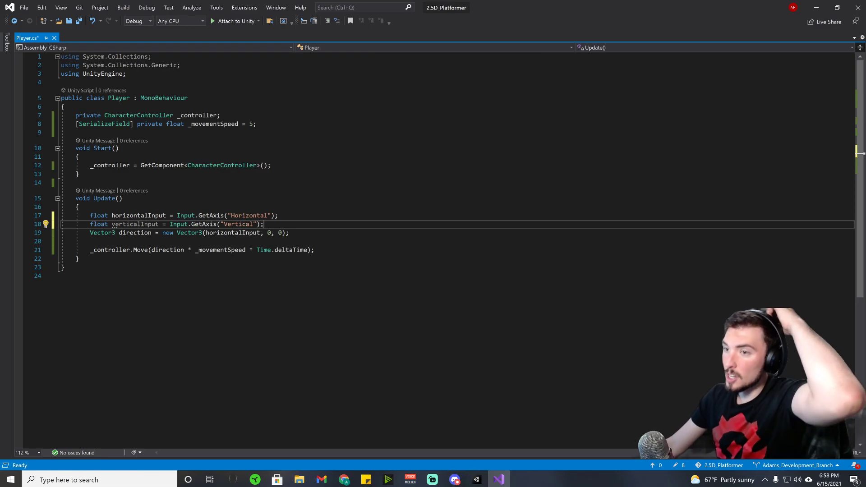
- Switch to Unity and examine the Horizontal and Vertical axes of the Input Manager in the project settings
click(477, 479)
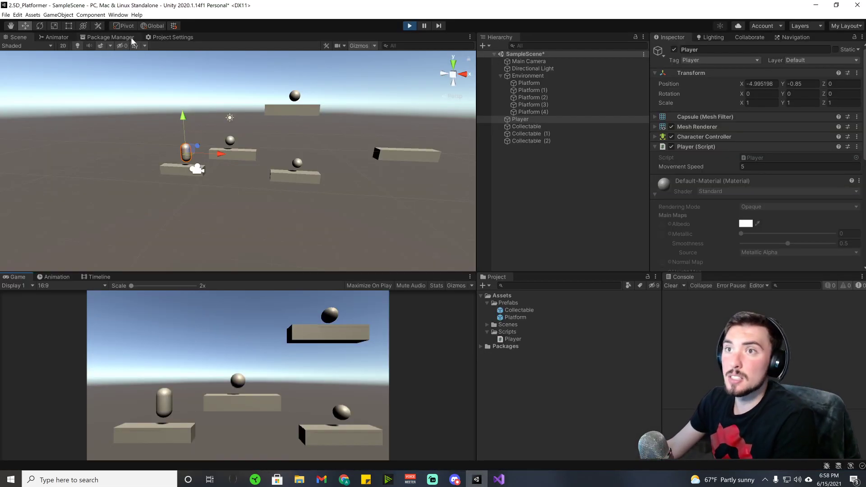
click(160, 37)
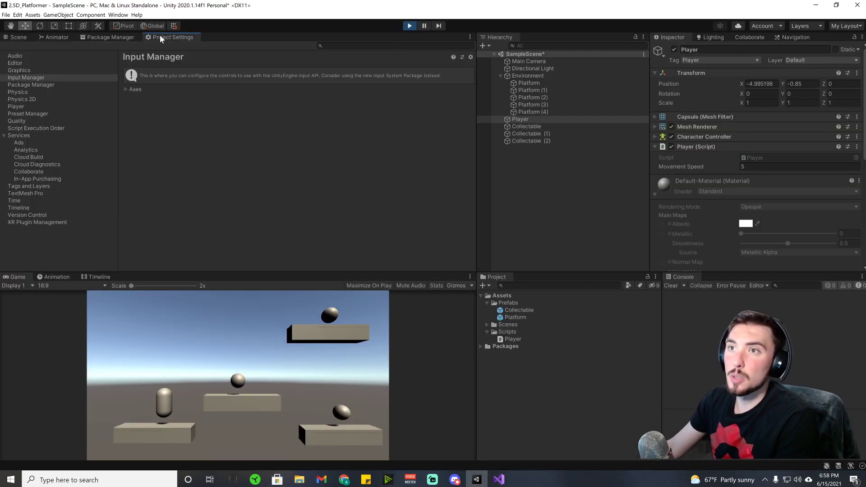
click(126, 89)
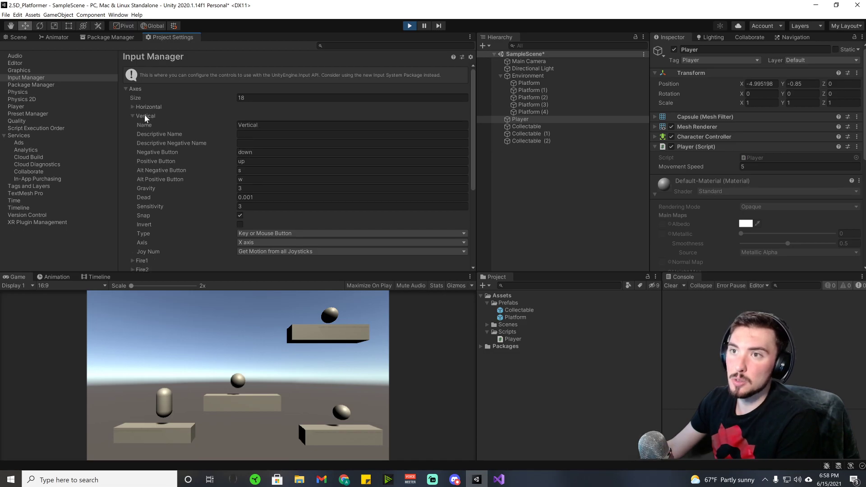
click(133, 107)
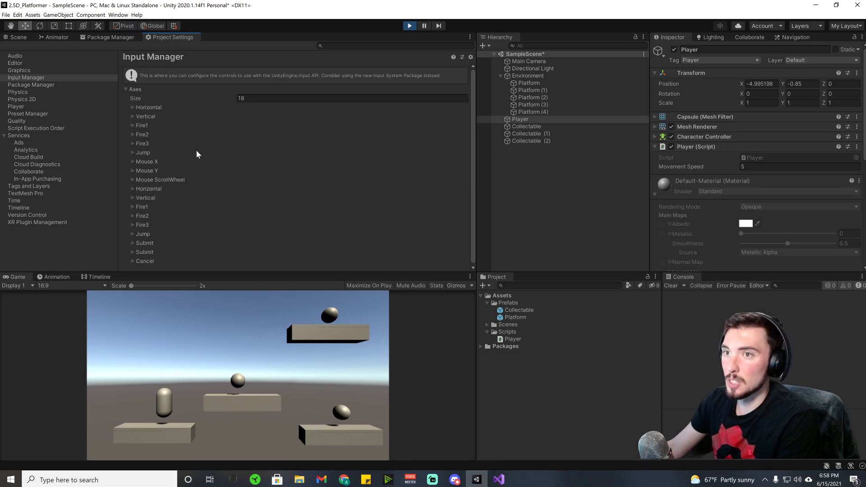
- Stop the running scene and return to the Scene view
mouse_move(509, 478)
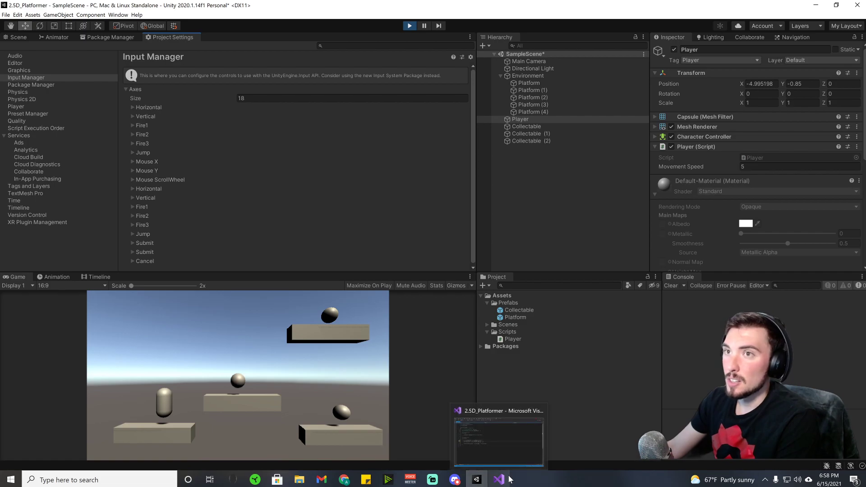
click(407, 28)
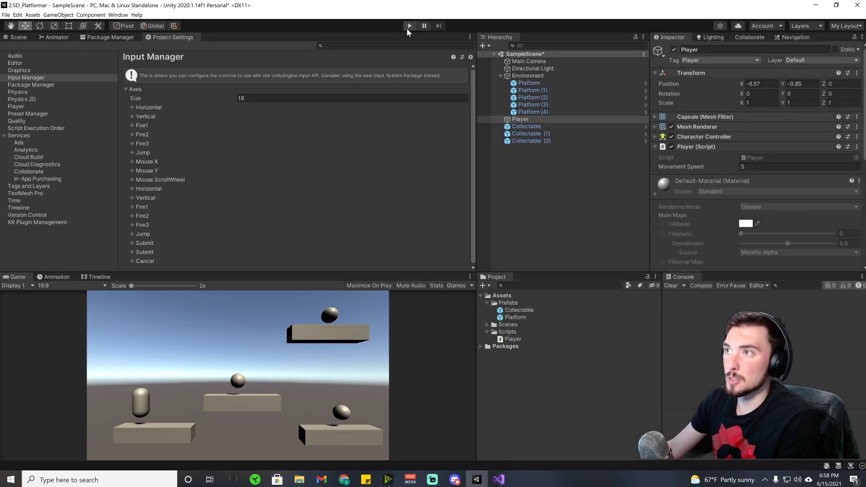
click(19, 40)
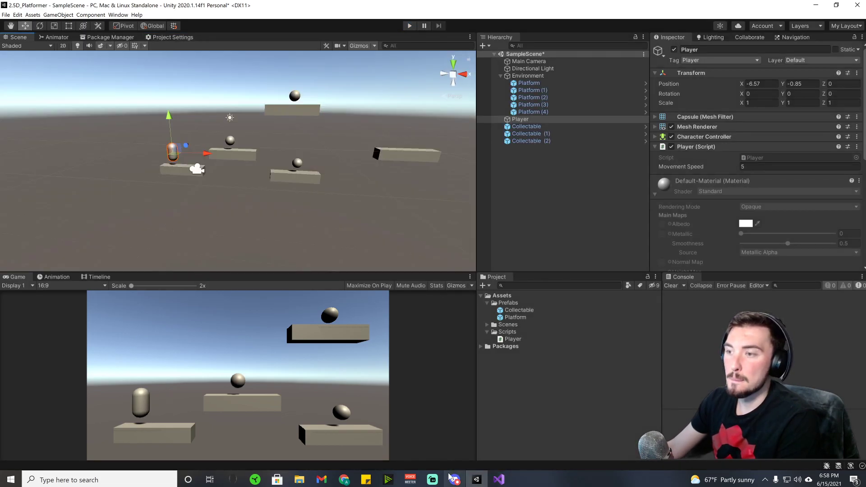
- Switch to Visual Studio and duplicate the Vector3 direction line directly below itself in Update
click(498, 479)
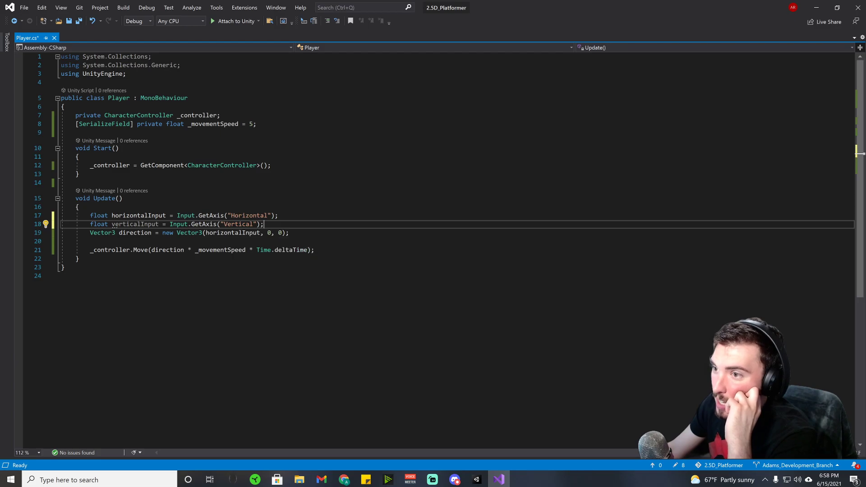
key(Down)
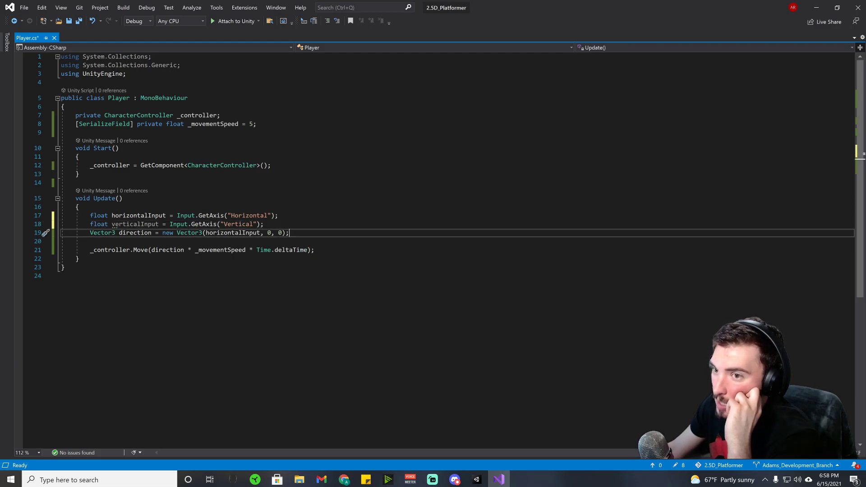
key(shift+End)
key(ctrl+c)
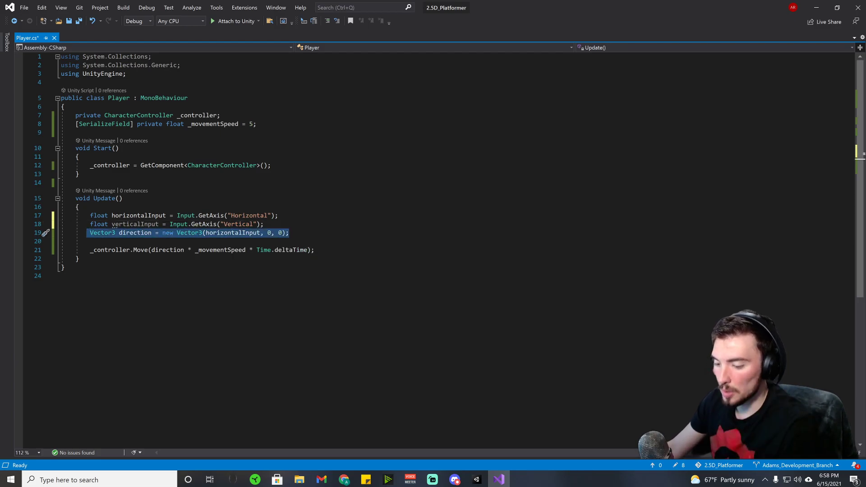
key(End)
key(Return)
key(ctrl+v)
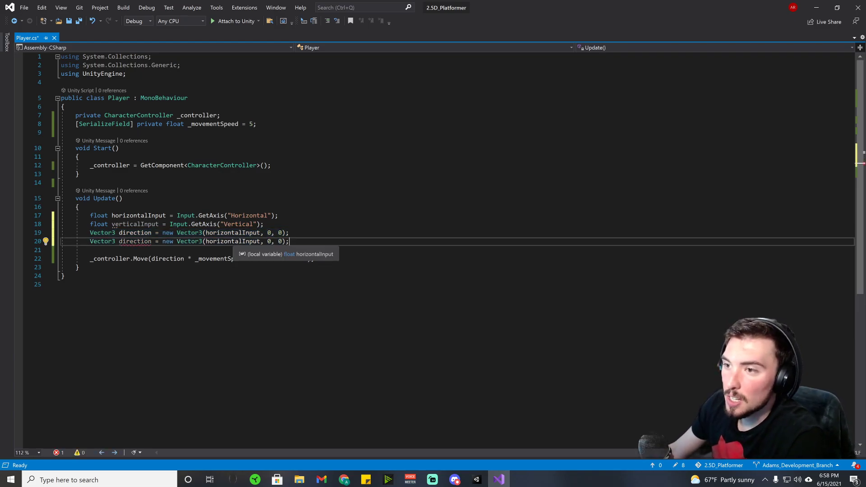
- Replace horizontalInput with verticalInput in the duplicated Vector3 line
double_click(232, 241)
double_click(135, 224)
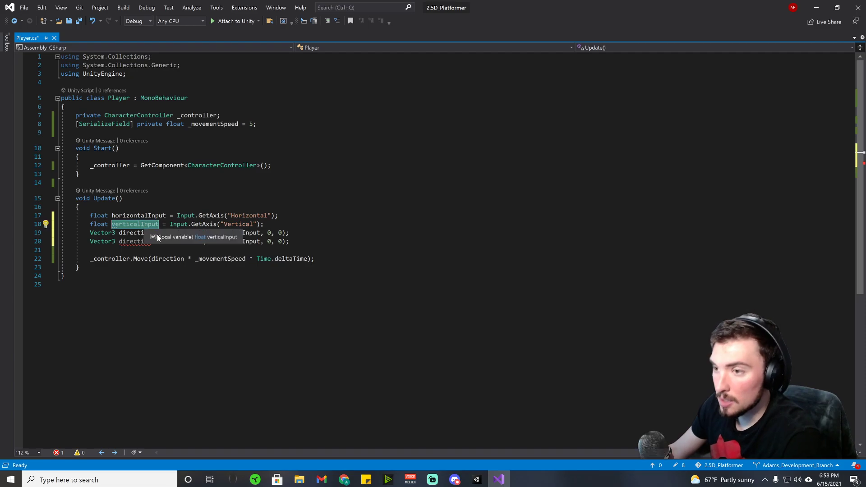
key(ctrl+c)
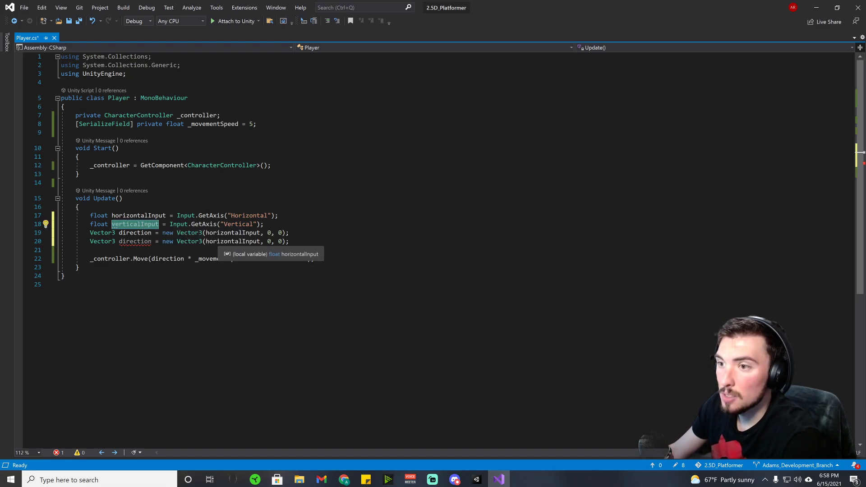
double_click(229, 242)
key(ctrl+v)
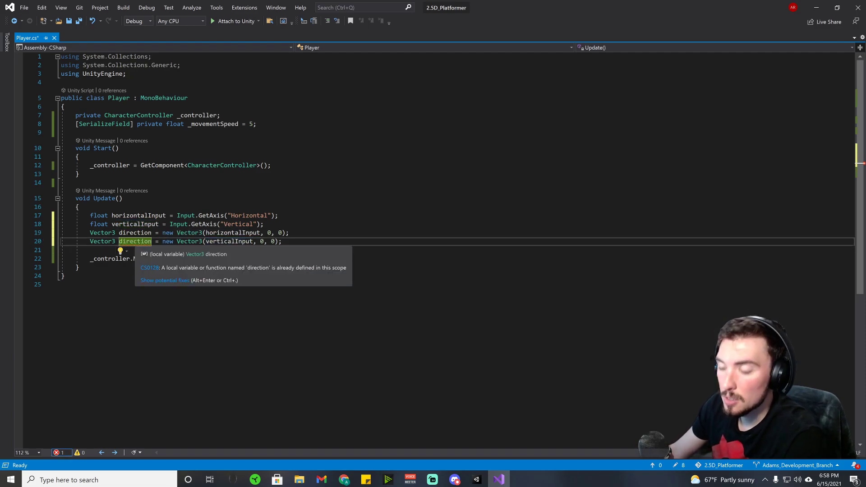
- Rename the direction variable in the duplicated Vector3 line by adding a prefix to its name
text(ceryt)
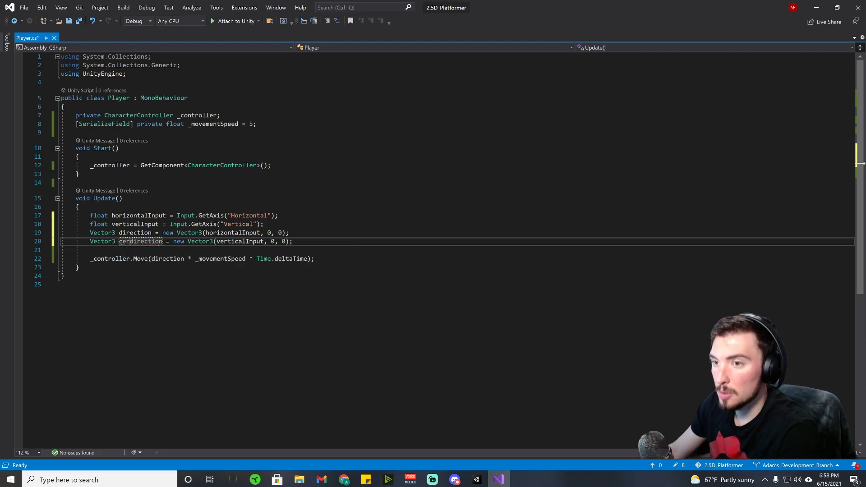
- Rename the second Vector3 variable in Update to vertDirection
key(BackSpace)
key(BackSpace)
key(BackSpace)
key(BackSpace)
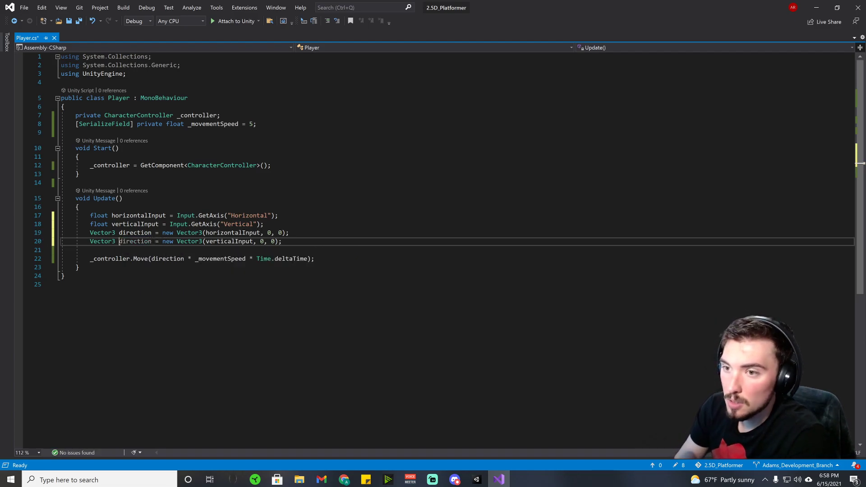
key(BackSpace)
text(vert)
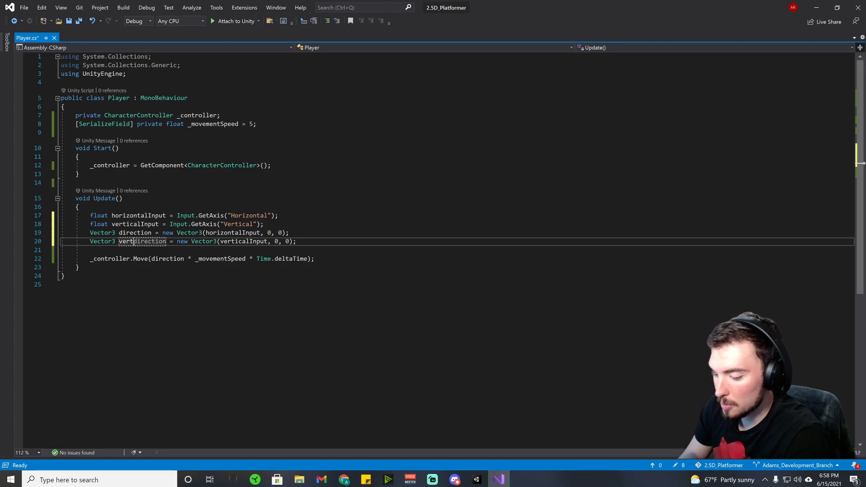
key(Delete)
text(D)
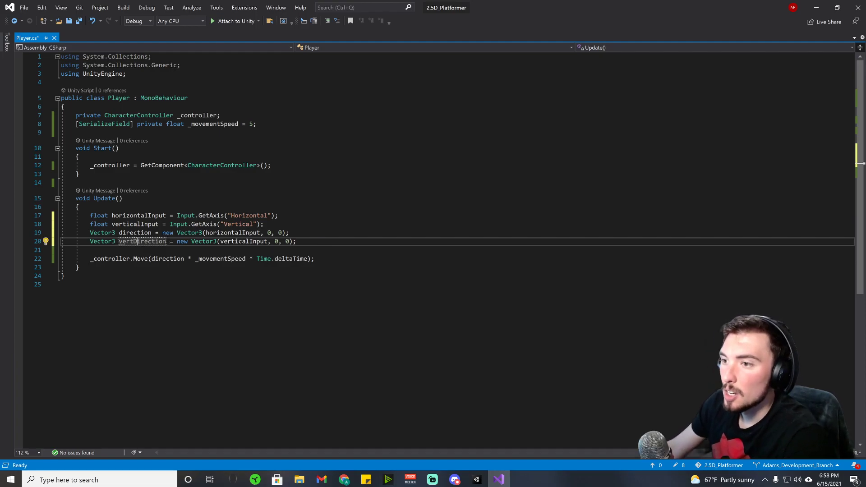
- Change the vertDirection vector's arguments to (0, verticalInput, 0) and save the script
double_click(242, 241)
key(BackSpace)
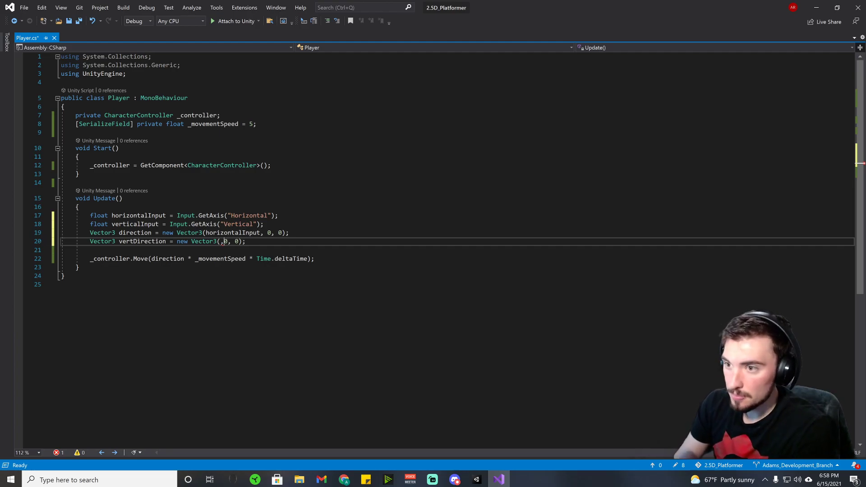
key(ctrl+v)
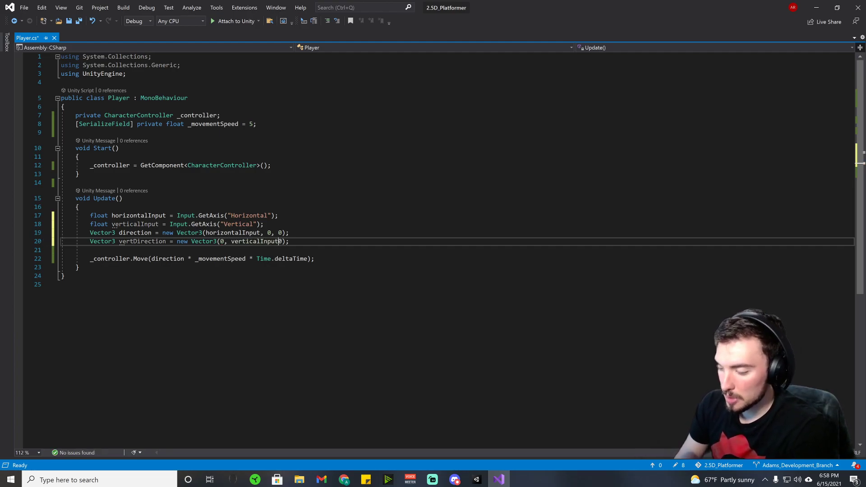
text(,)
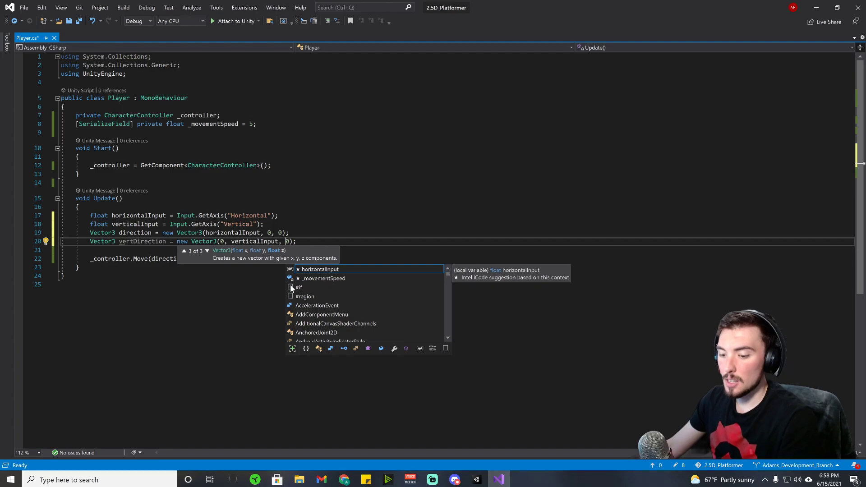
key(Escape)
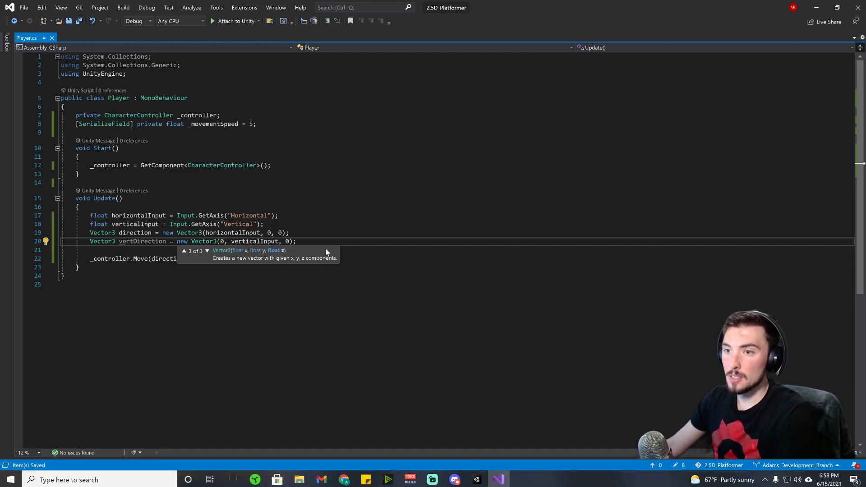
key(ctrl+s)
- Duplicate the _controller.Move line directly below itself in Update
key(Up)
key(Up)
key(Up)
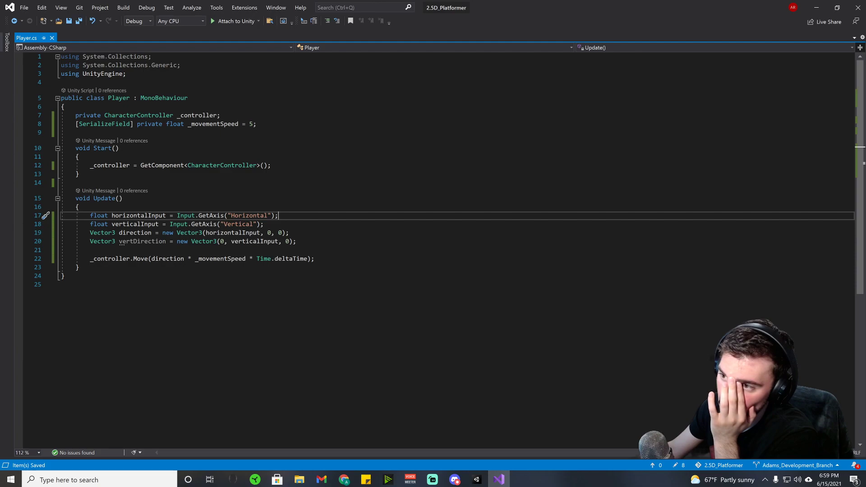
drag(314, 258, 92, 259)
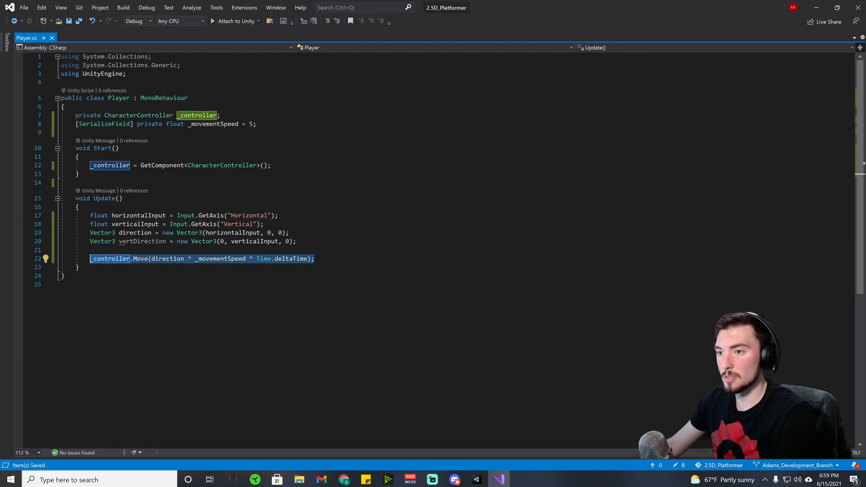
key(End)
key(Return)
key(ctrl+v)
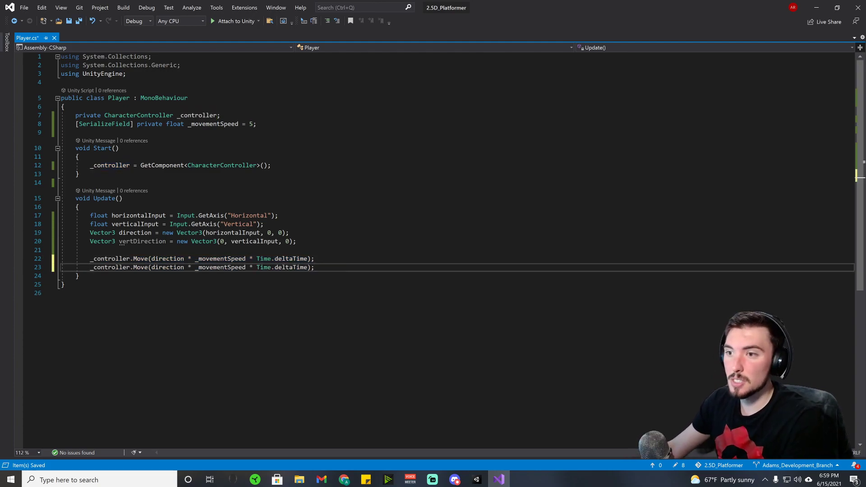
- Replace direction with vertDirection in the second _controller.Move call
click(140, 240)
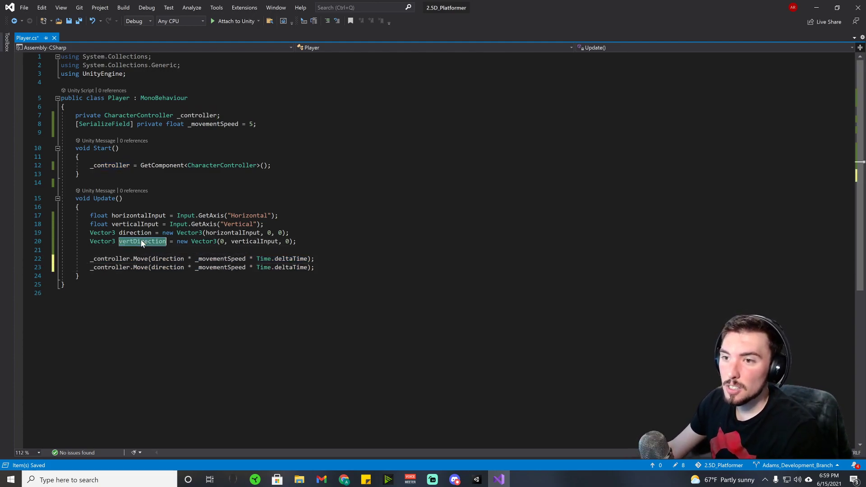
double_click(168, 267)
key(ctrl+v)
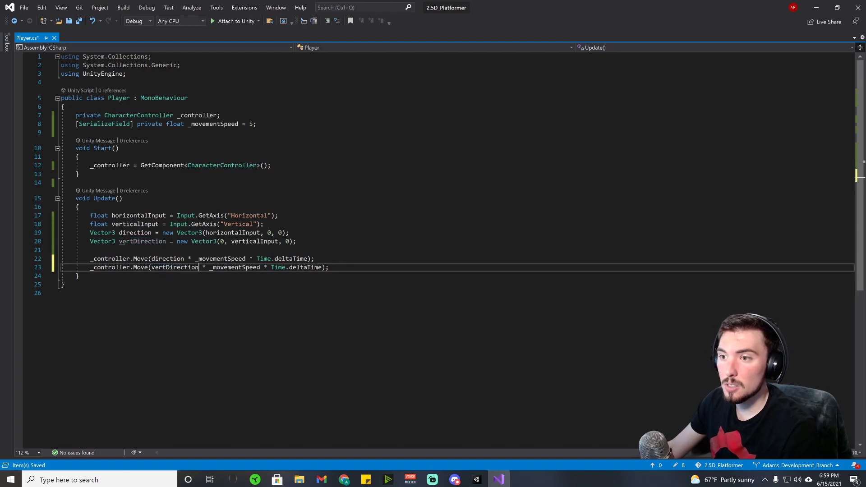
- Switch to Unity, play the scene and test moving the player up to the middle platform and back and forth through its collectable
click(476, 480)
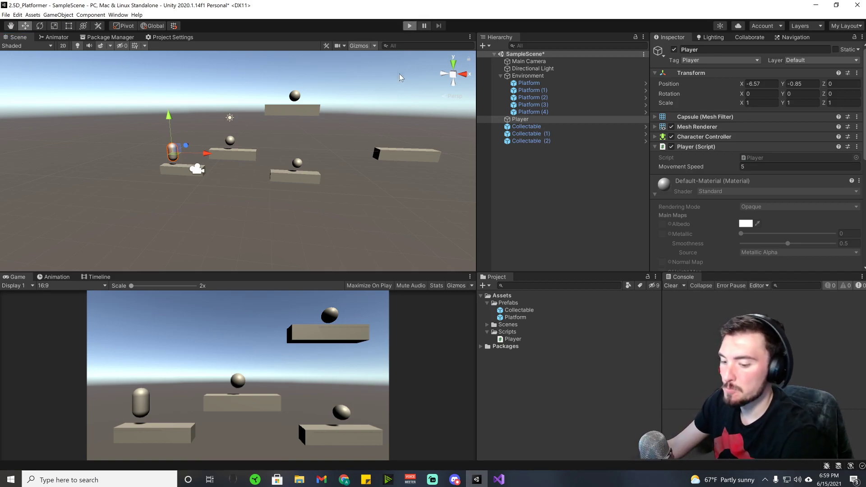
key(d)
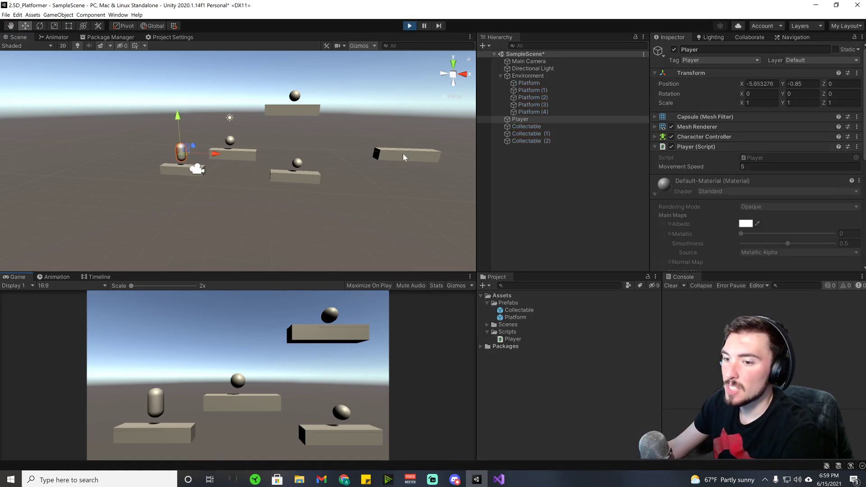
key(a)
key(space)
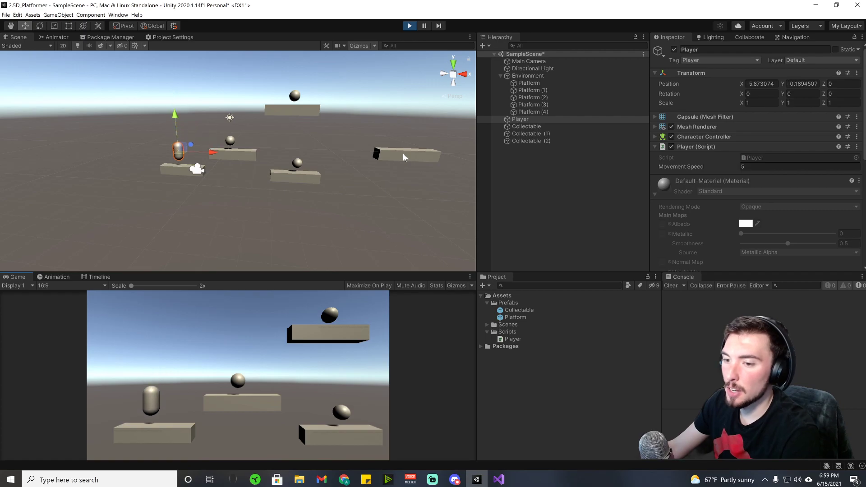
key(space)
key(d)
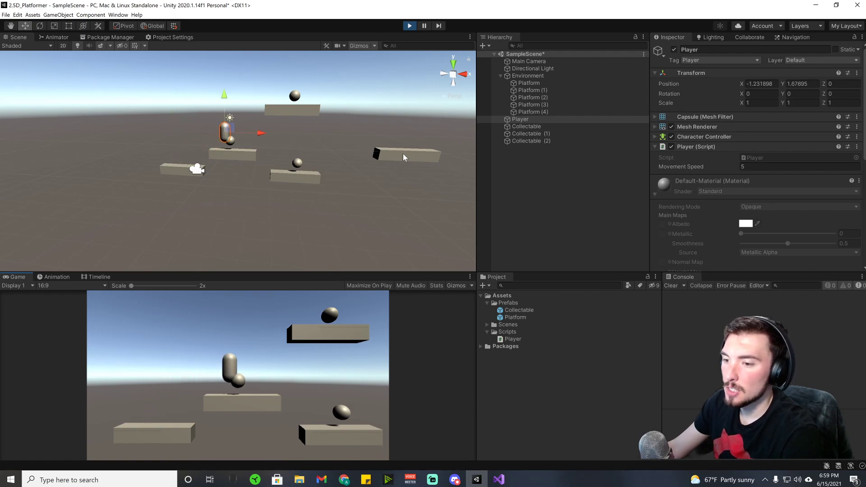
key(a)
key(d)
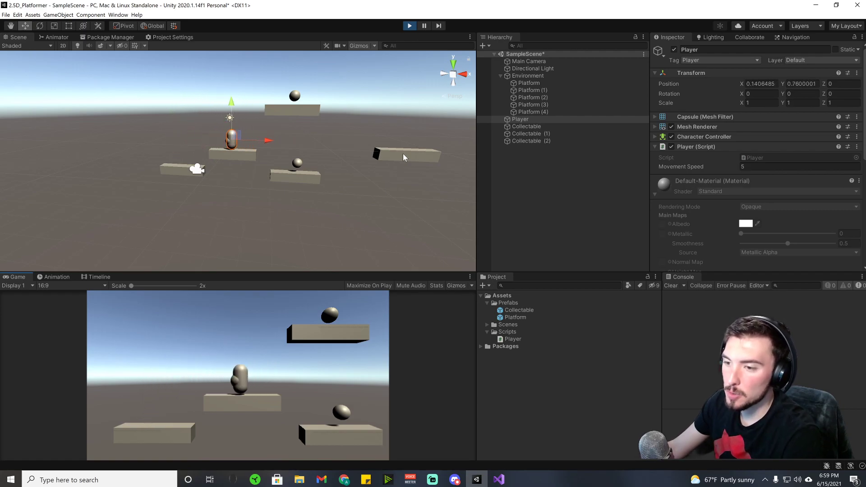
key(a)
key(a)
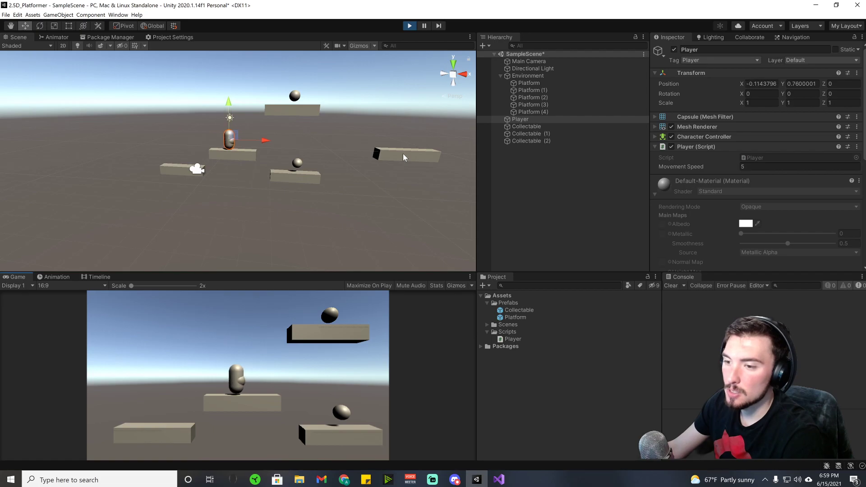
key(d)
key(a)
key(d)
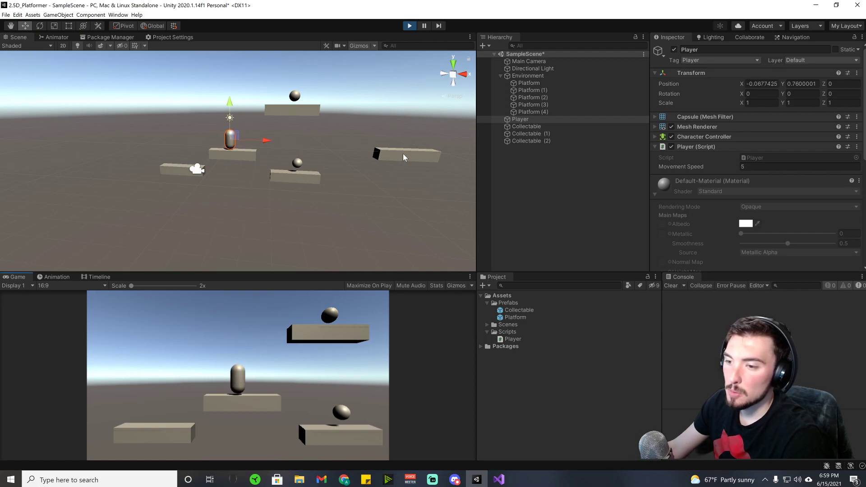
key(a)
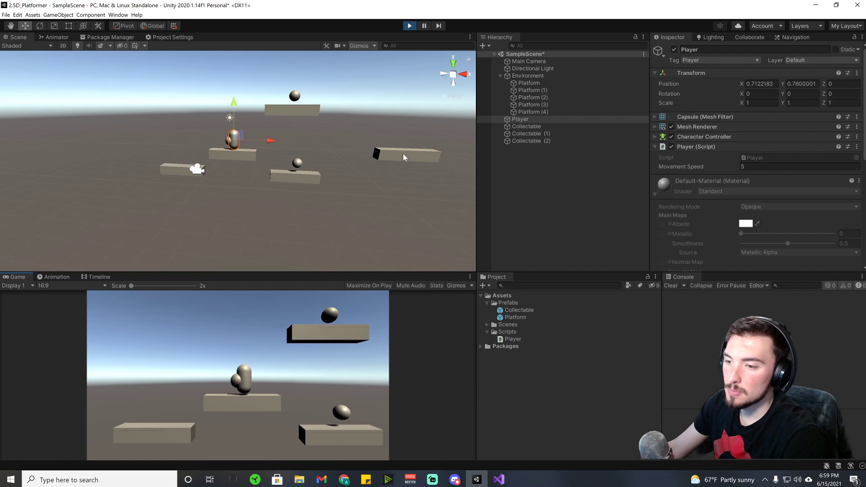
key(d)
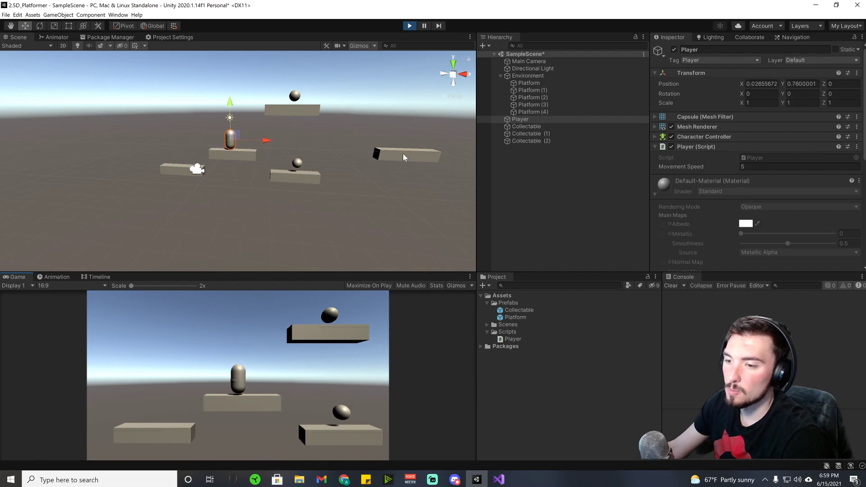
- Test moving the player around, above and below the highest platform, then stop the game
key(space)
key(d)
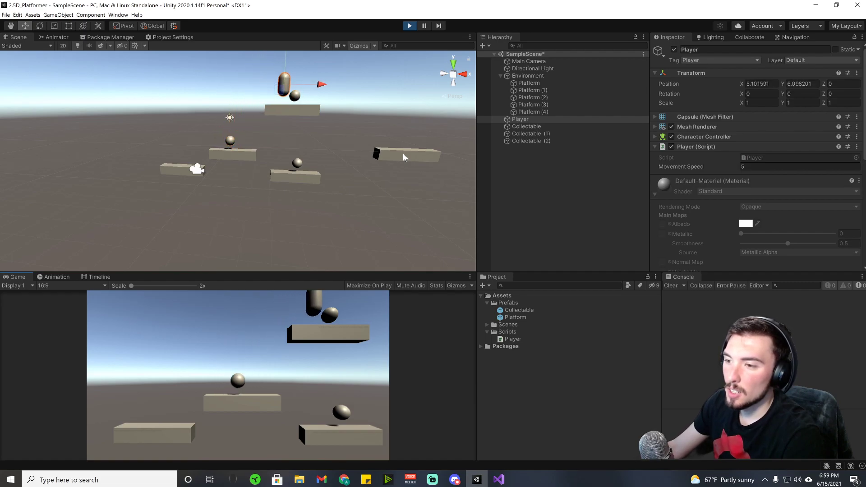
key(a)
key(d)
key(a)
key(d)
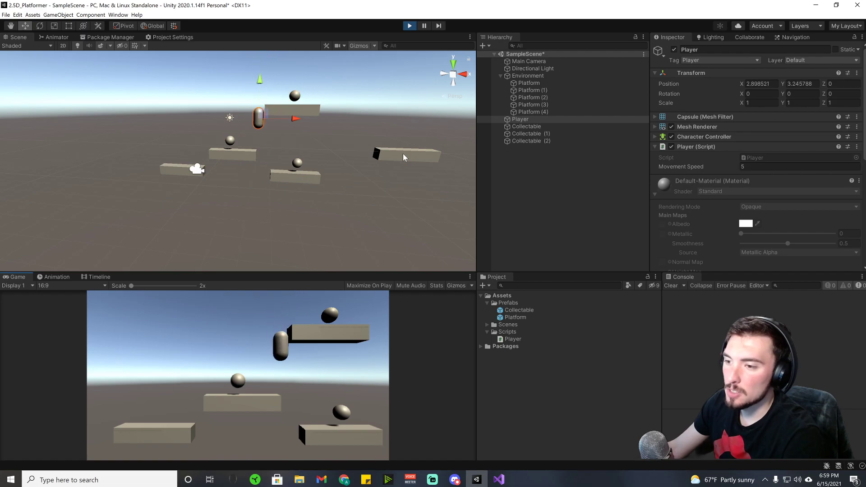
key(d)
key(w)
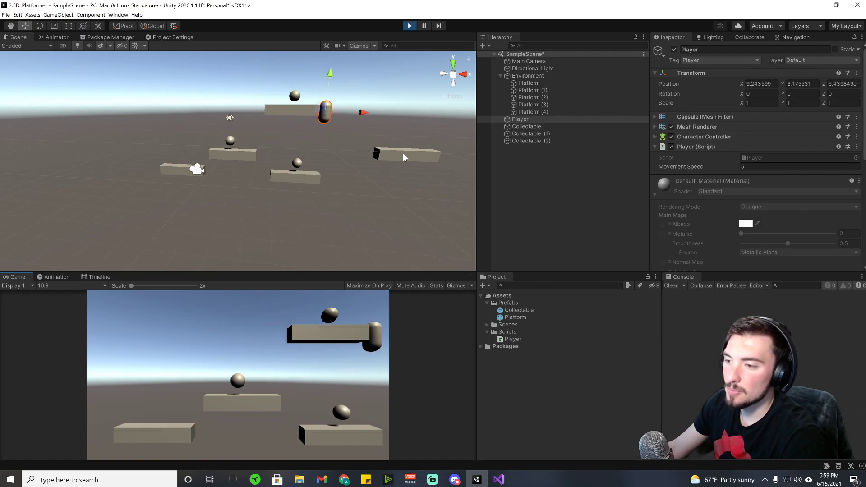
key(s)
key(a)
key(w)
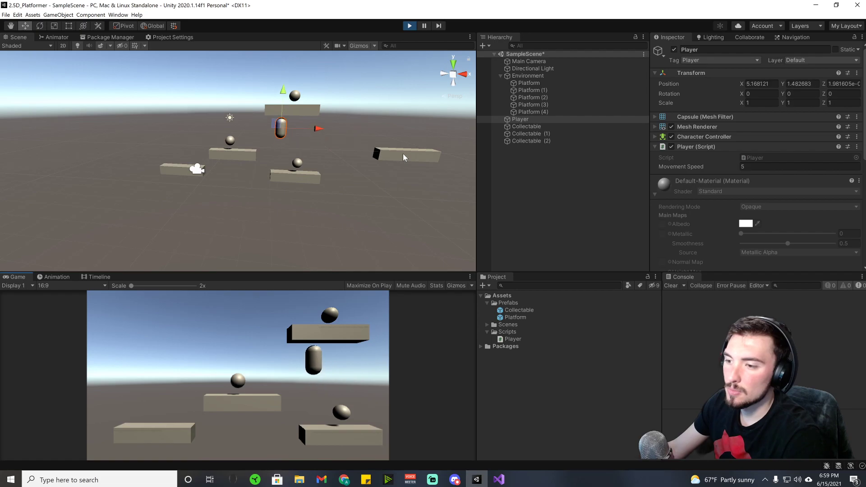
key(s)
key(w)
key(a)
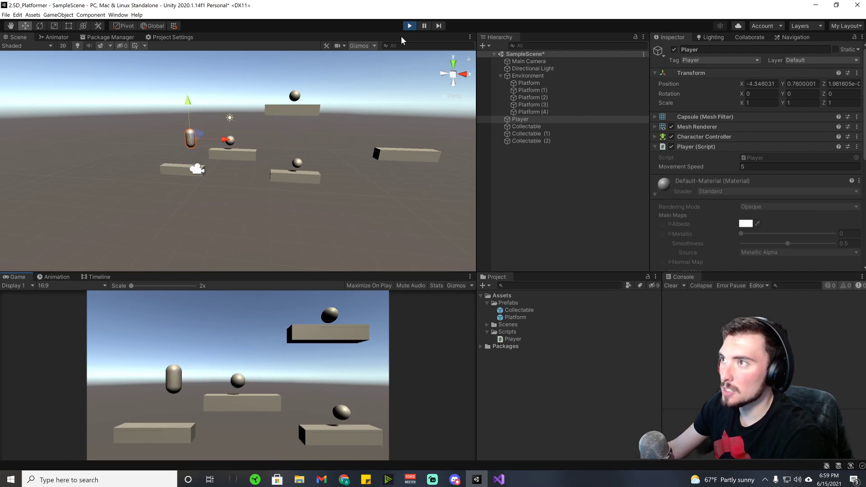
click(409, 26)
- Enable Is Trigger on the Sphere Collider of Collectable (1)
click(533, 90)
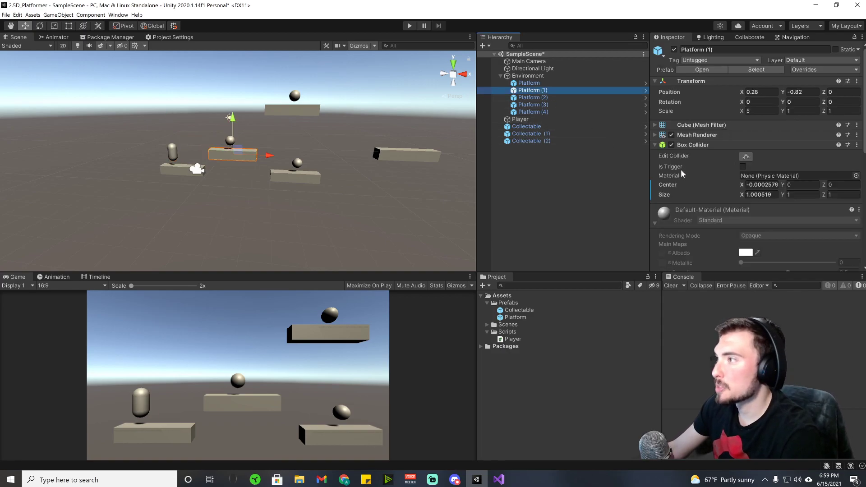
click(523, 134)
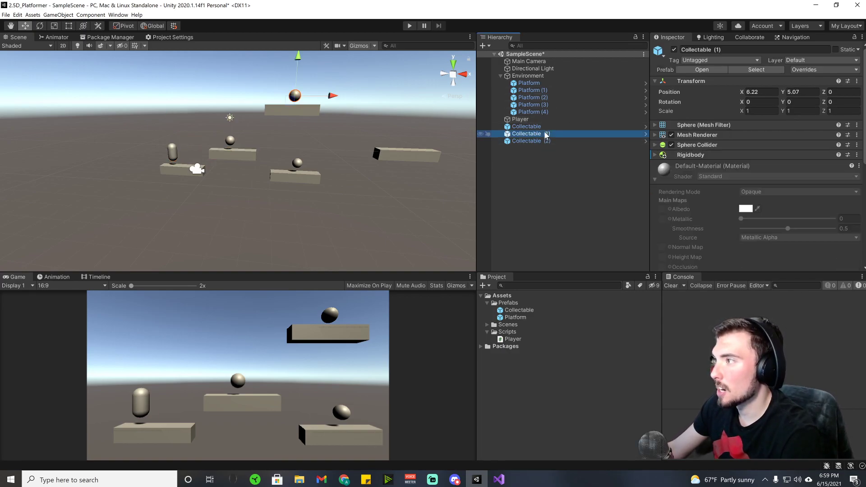
click(656, 145)
click(742, 166)
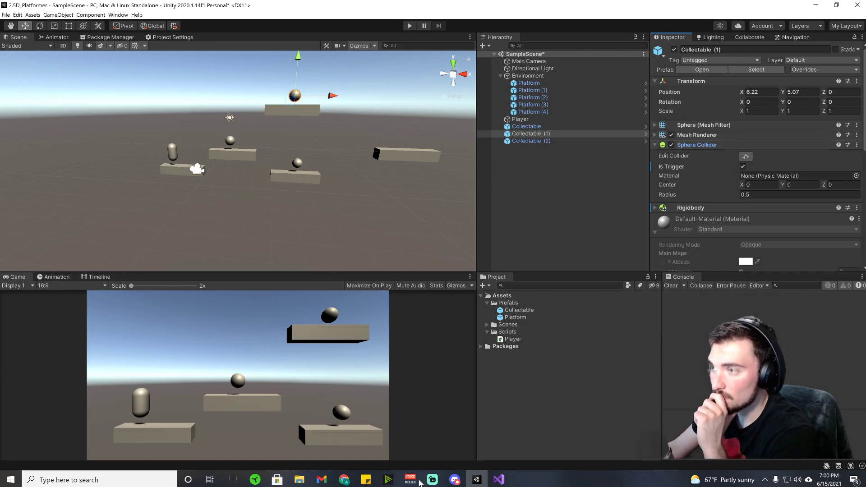
- Switch to Visual Studio and delete the vertDirection declaration line from Update
click(498, 479)
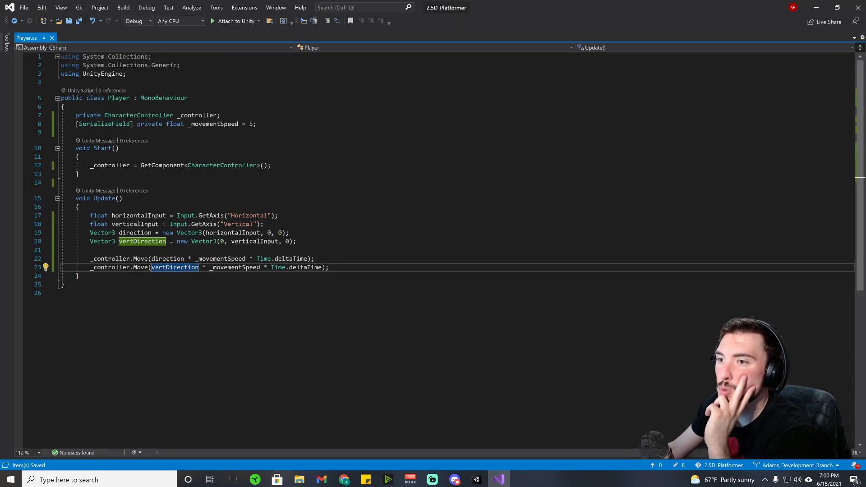
key(Up)
key(Up)
key(Up)
key(Home)
key(Home)
key(shift+End)
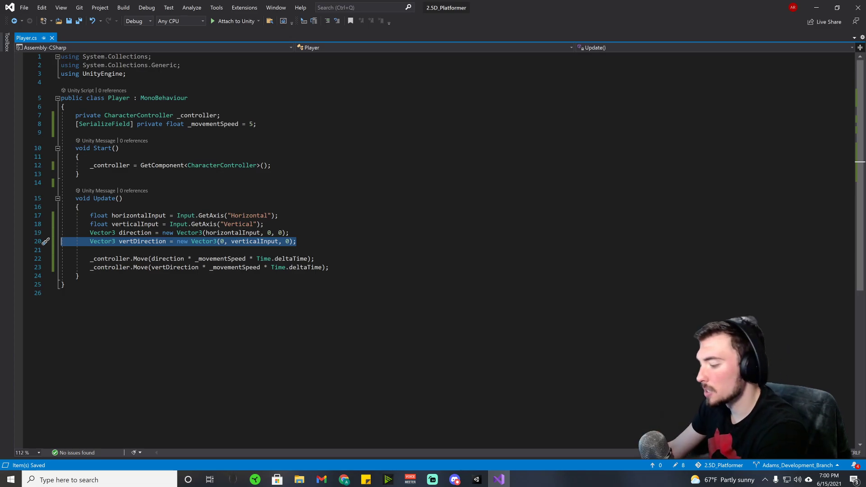
key(BackSpace)
key(BackSpace)
- Delete the verticalInput declaration from Update
key(Up)
key(End)
key(shift+Home)
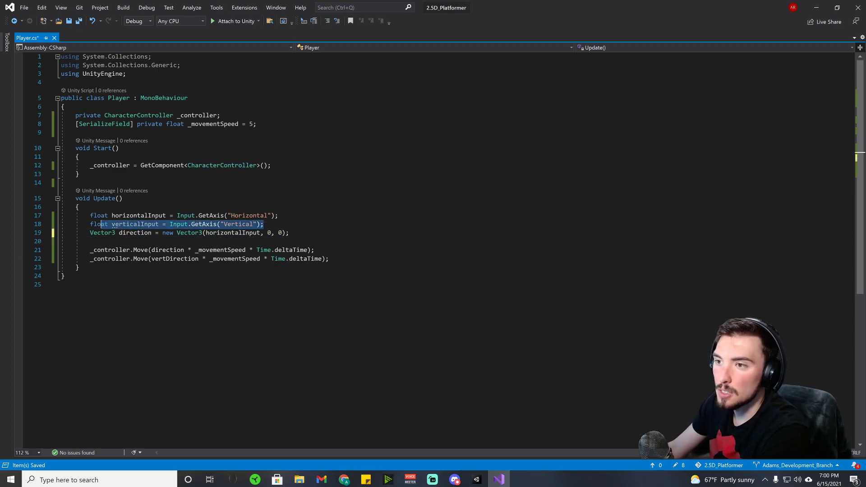
key(shift+Home)
key(BackSpace)
- Delete the _controller.Move call that uses vertDirection and save the Player script
key(Down)
key(Down)
key(Down)
key(Down)
key(shift+End)
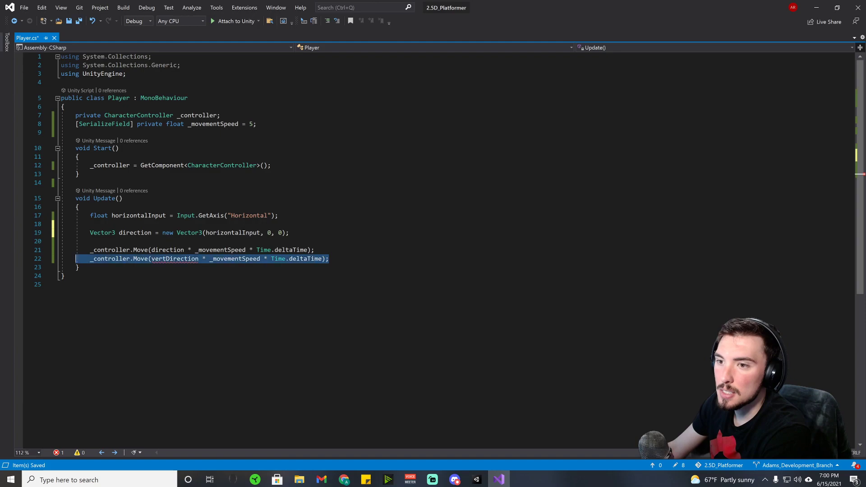
key(BackSpace)
key(BackSpace)
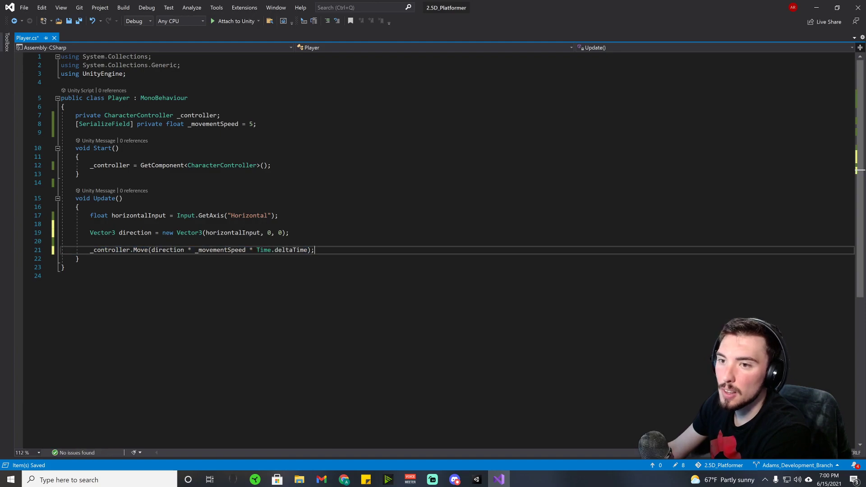
key(ctrl+s)
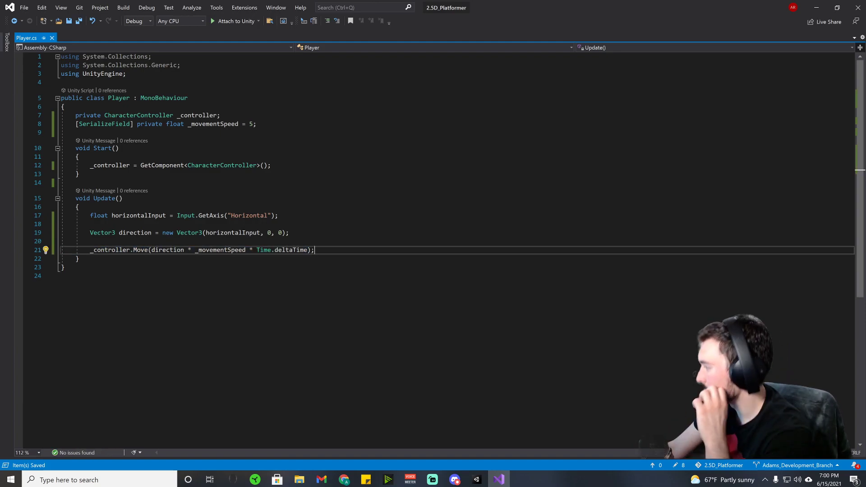
- Remove the blank line between the horizontalInput and direction declarations in Update
key(alt+Tab)
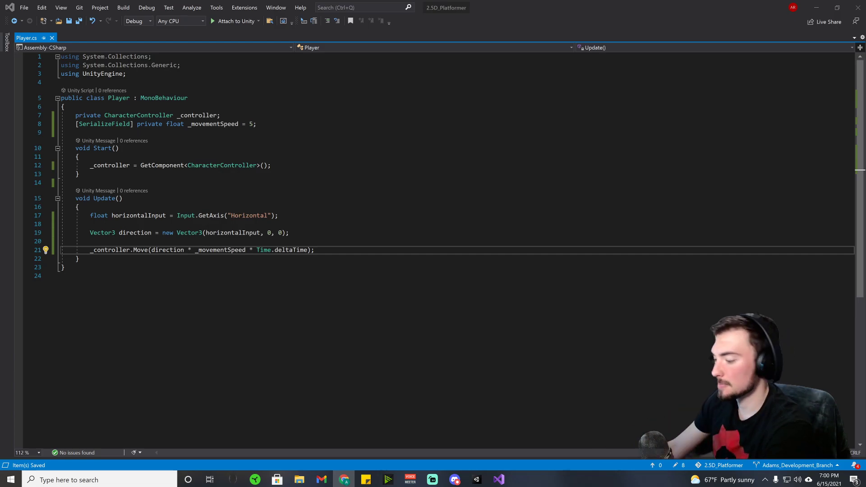
click(39, 225)
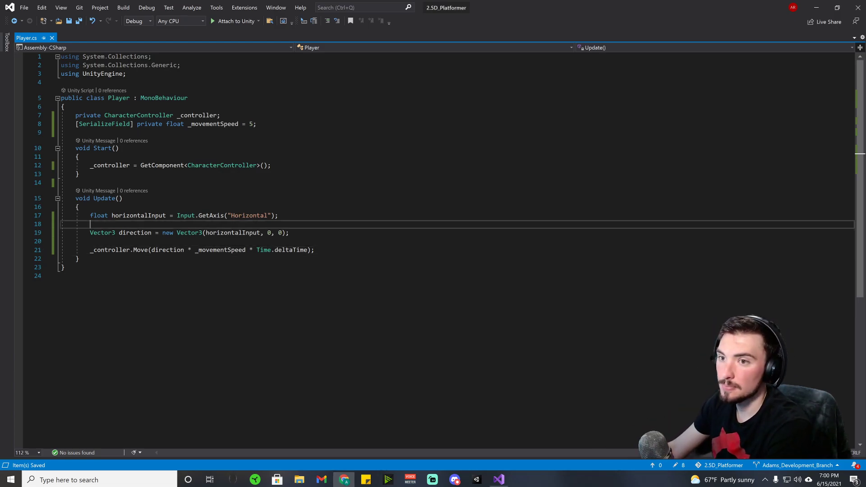
key(BackSpace)
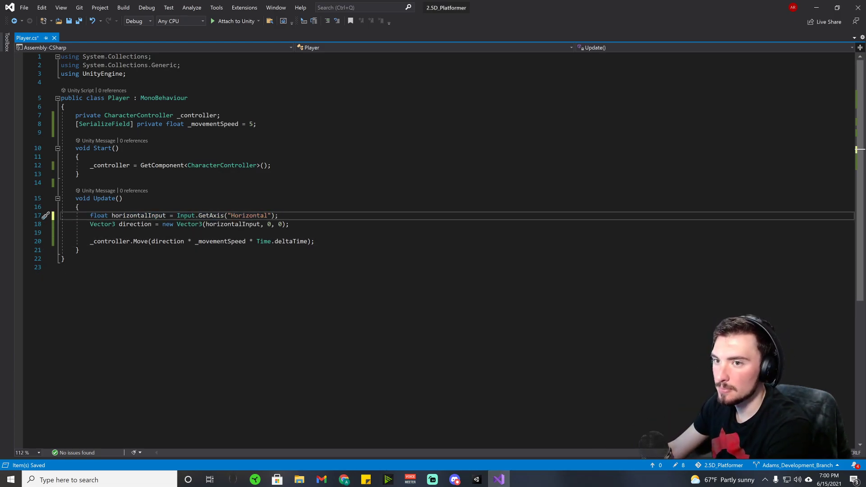
- Below the direction declaration, declare Vector3 velocity as new Vector3(direction * _movementSpeed)
click(46, 233)
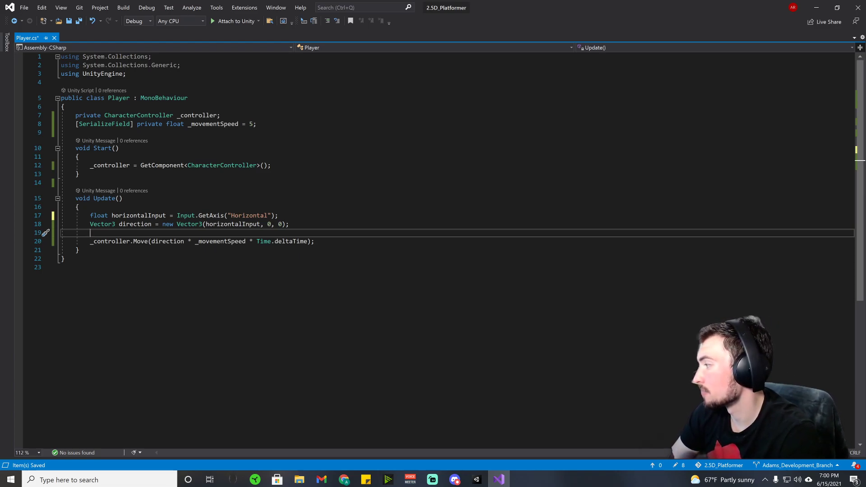
text(Vector2)
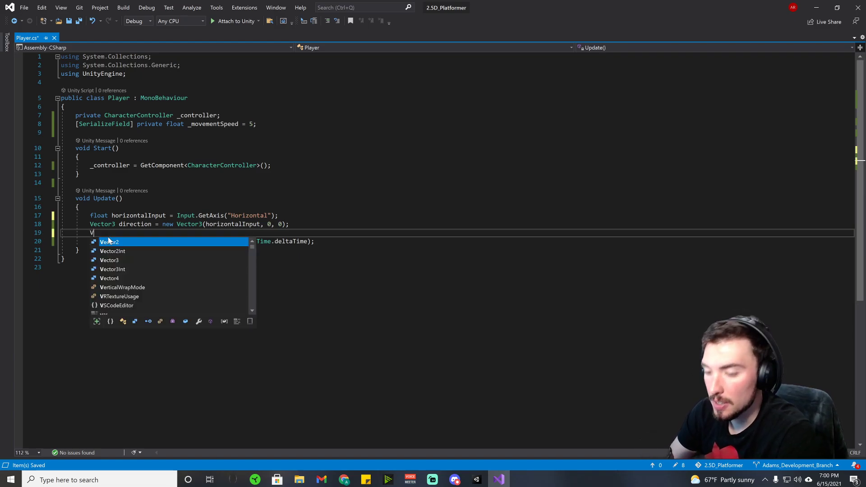
key(BackSpace)
key(BackSpace)
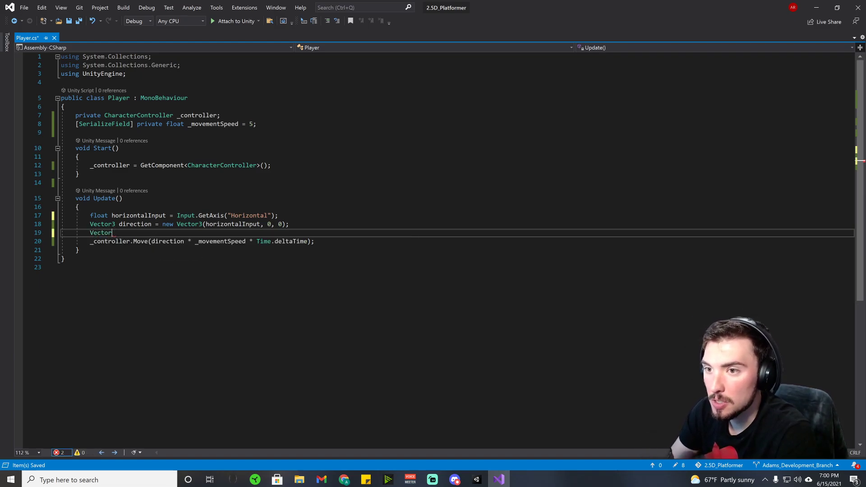
text(3)
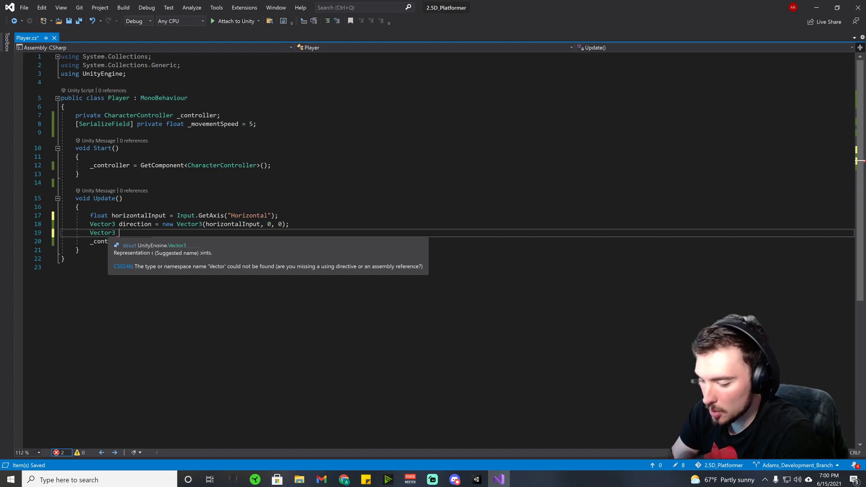
text( velocity =)
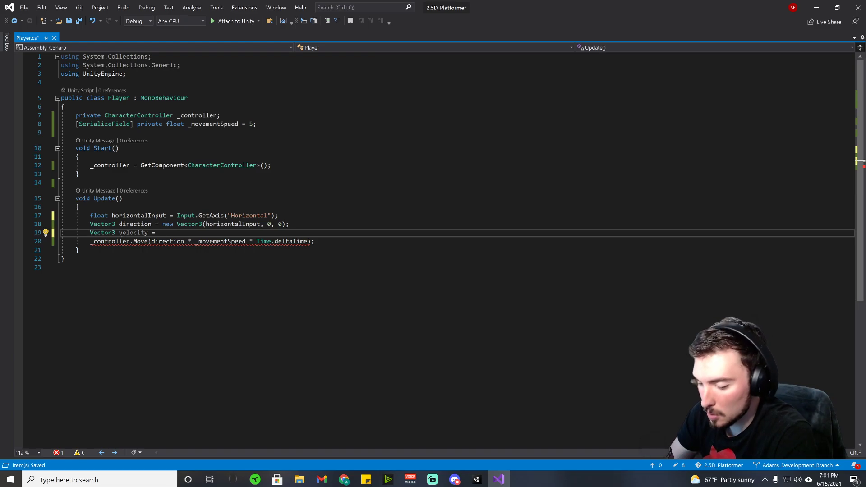
text(new Vector3)
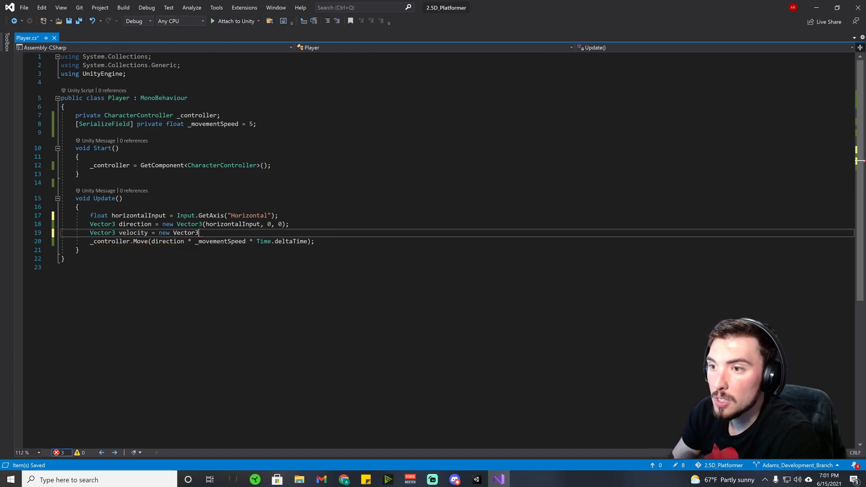
text(()
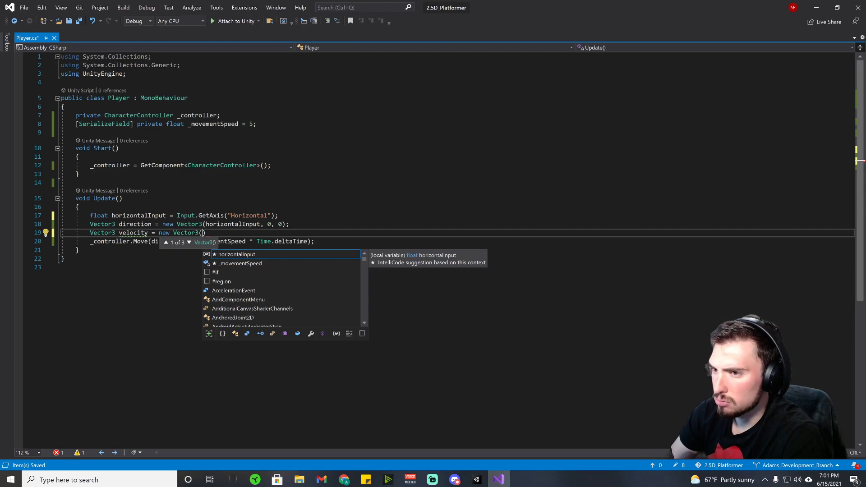
text(direction)
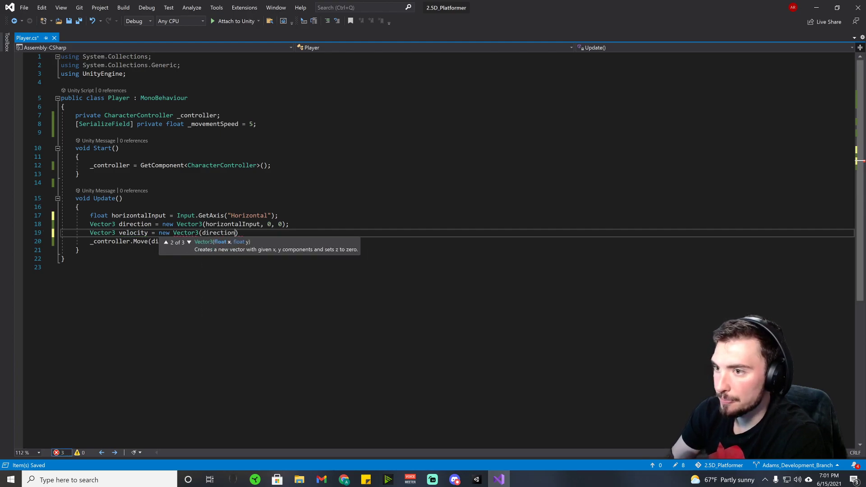
text( * move)
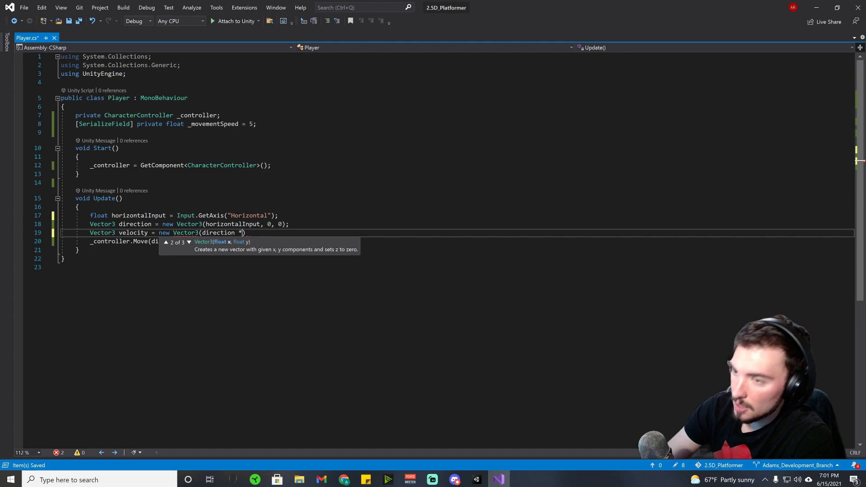
key(Tab)
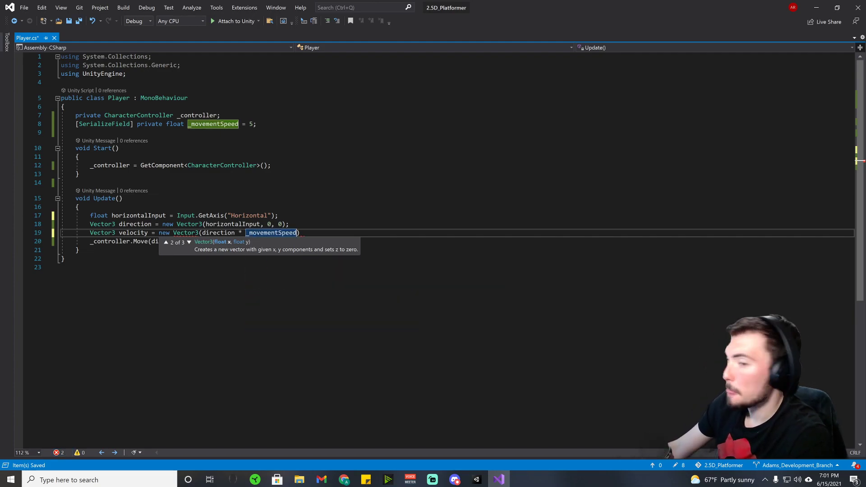
text();)
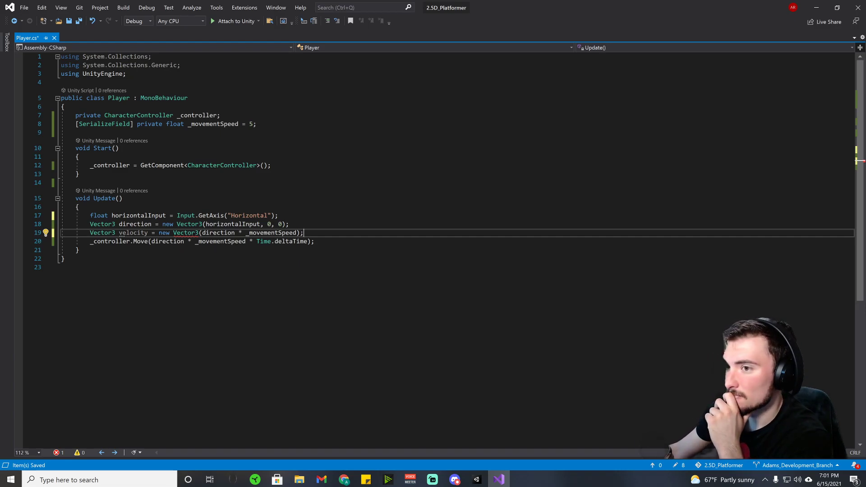
- Strip the new Vector3 wrapper from the velocity declaration, leaving direction * _movementSpeed as its value
click(202, 232)
key(BackSpace)
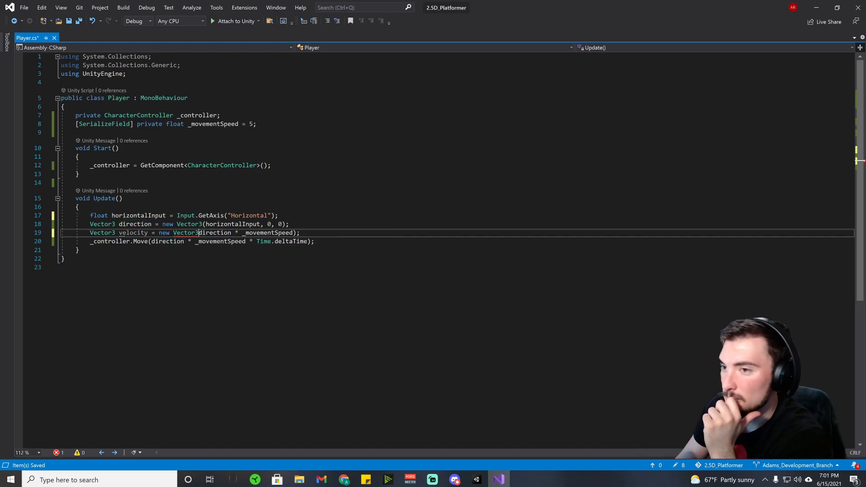
key(BackSpace)
key(BackSpace)
key(BackSpace)
key(BackSpace)
key(BackSpace)
key(BackSpace)
key(BackSpace)
key(BackSpace)
key(BackSpace)
key(BackSpace)
key(BackSpace)
key(Right)
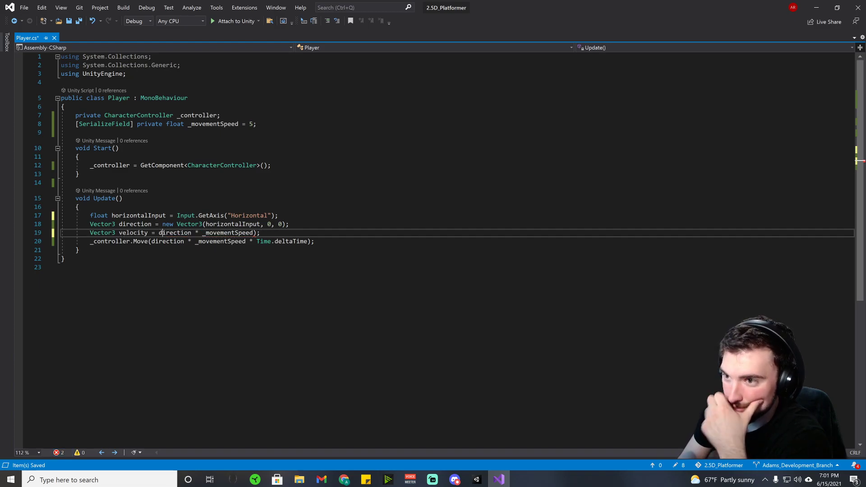
key(Right)
key(Right)
key(Right)
key(Right)
key(Right)
key(Right)
key(Right)
key(Right)
key(Right)
key(Right)
key(Right)
key(Right)
key(Right)
key(Right)
key(Right)
key(Right)
key(Right)
key(Right)
key(Right)
key(Right)
key(Delete)
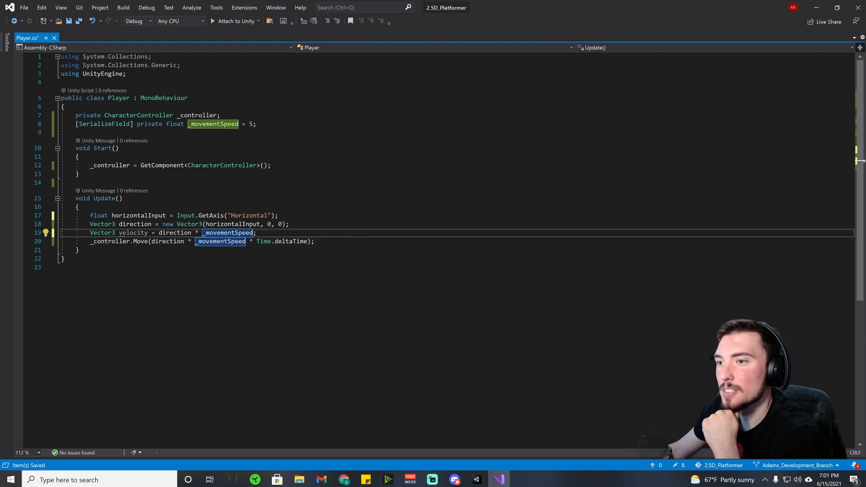
- Replace direction * _movementSpeed in the _controller.Move call with velocity and save the Player script
double_click(139, 235)
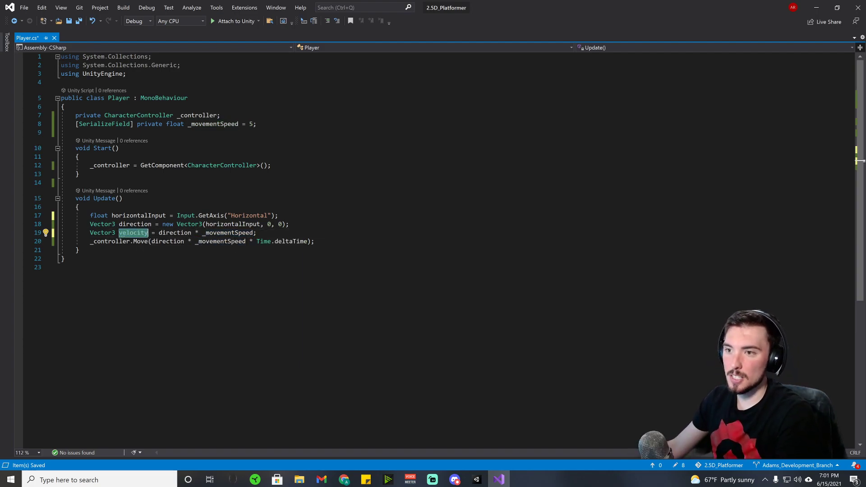
click(222, 241)
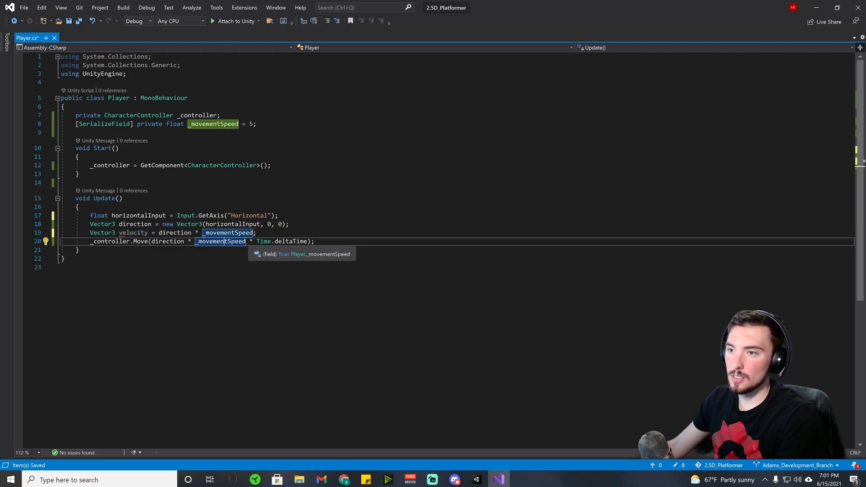
drag(249, 242, 151, 241)
text(velocity)
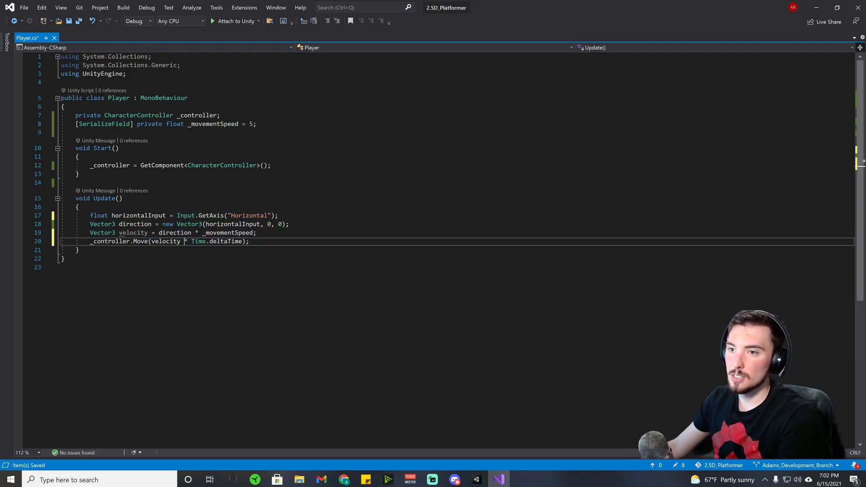
key(ctrl+s)
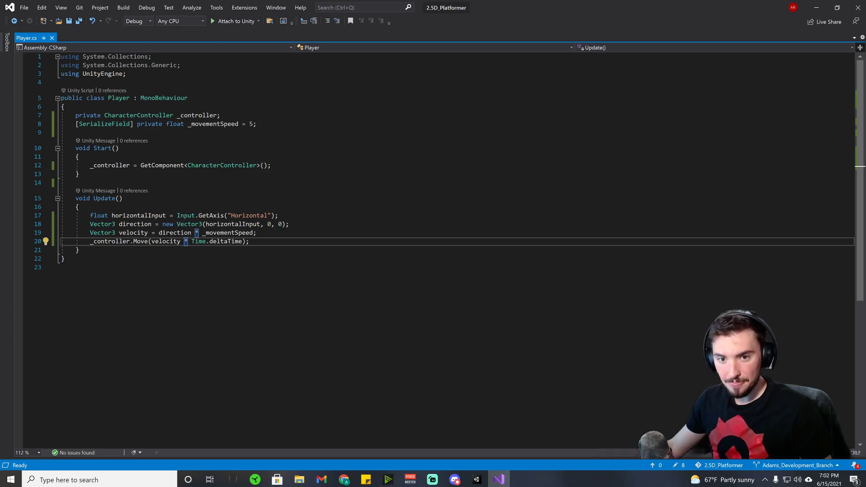
- Switch to Unity and collapse the Environment group in the Hierarchy
click(474, 479)
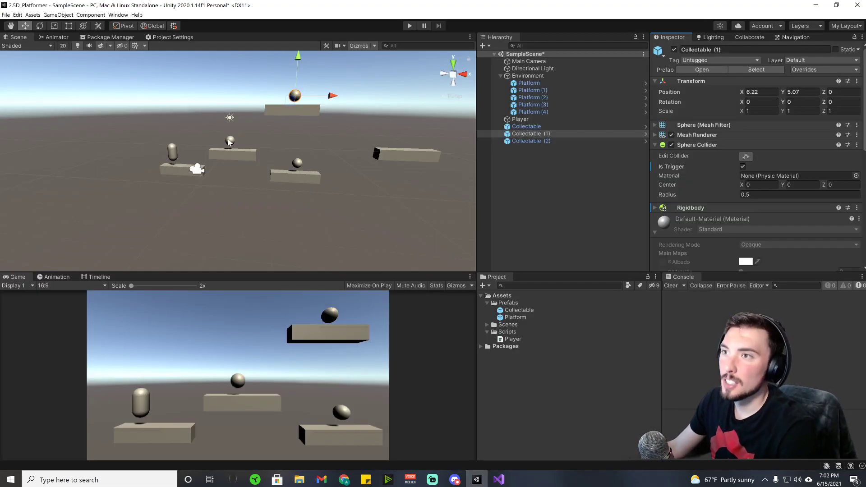
click(532, 119)
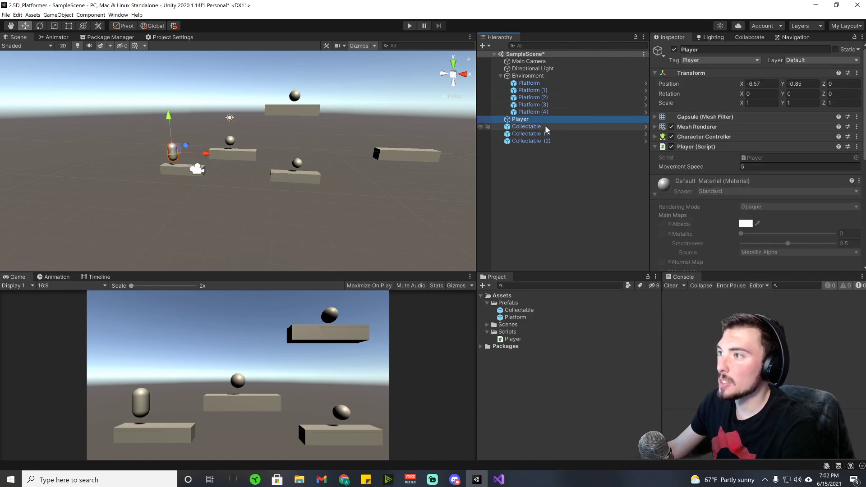
click(540, 167)
click(500, 76)
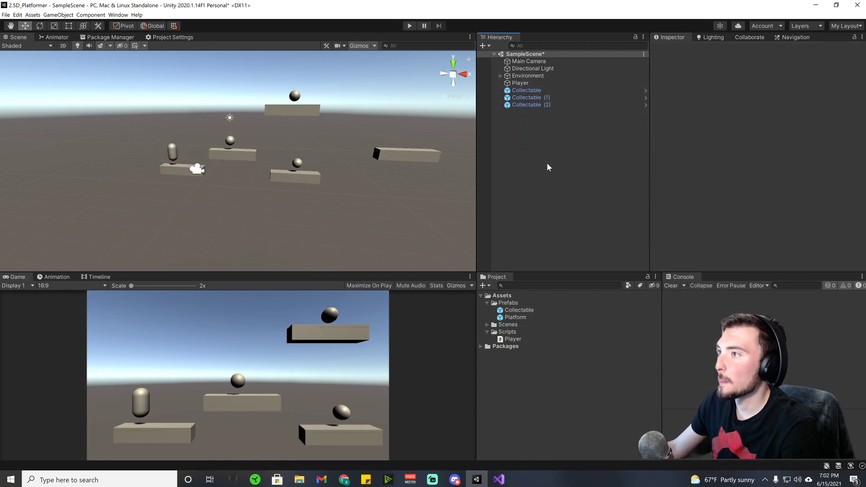
- Create an empty GameObject in the scene and reset its Transform
right_click(536, 127)
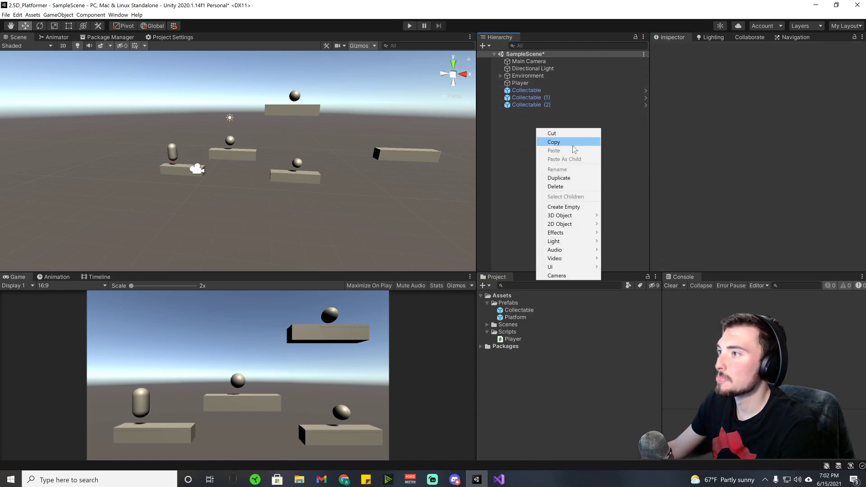
click(573, 205)
click(862, 73)
click(793, 80)
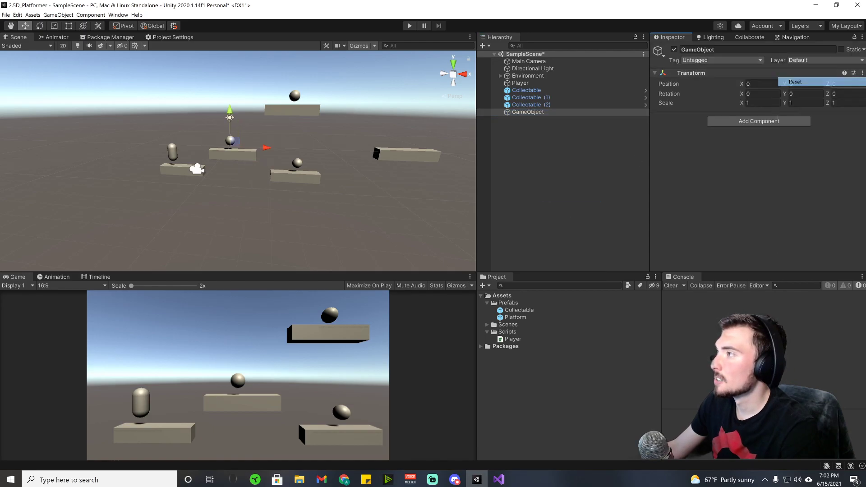
- Rename the new empty GameObject as Collectables
click(721, 48)
text(C)
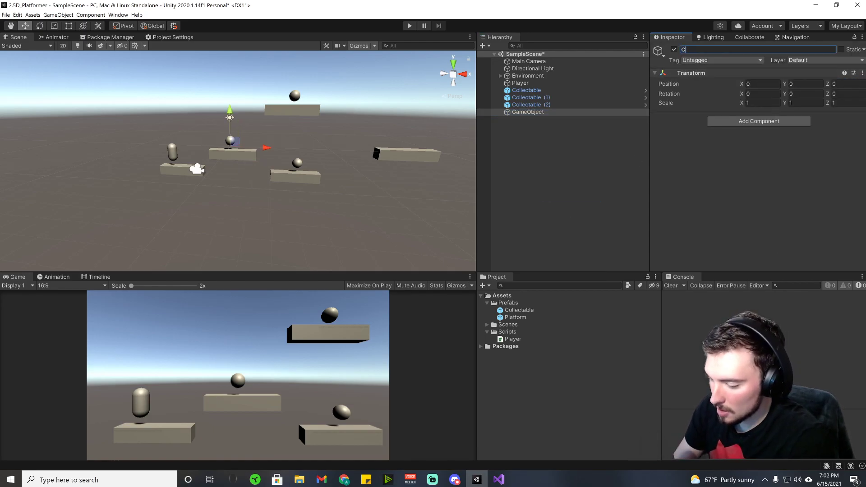
text(ollectables)
key(Return)
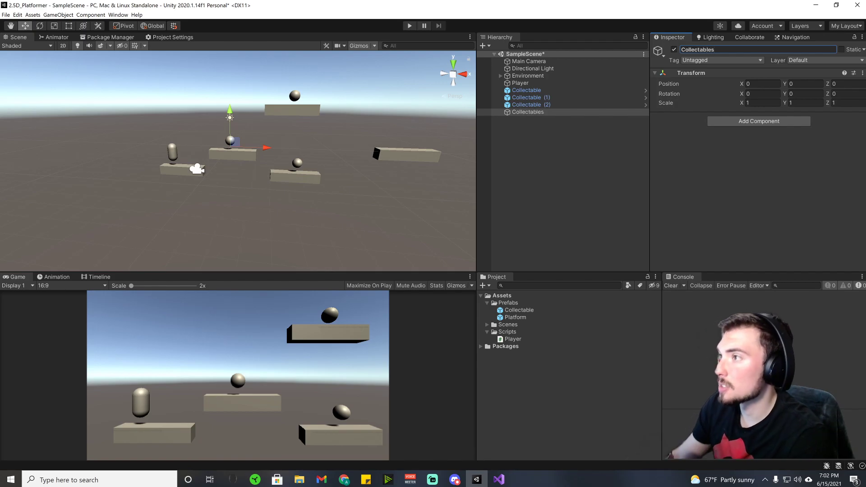
- Parent the three Collectable spheres to the Collectables object and place that group above Environment, collapsed
click(525, 176)
click(545, 91)
shift+click(544, 104)
drag(545, 105, 521, 80)
click(542, 127)
click(499, 90)
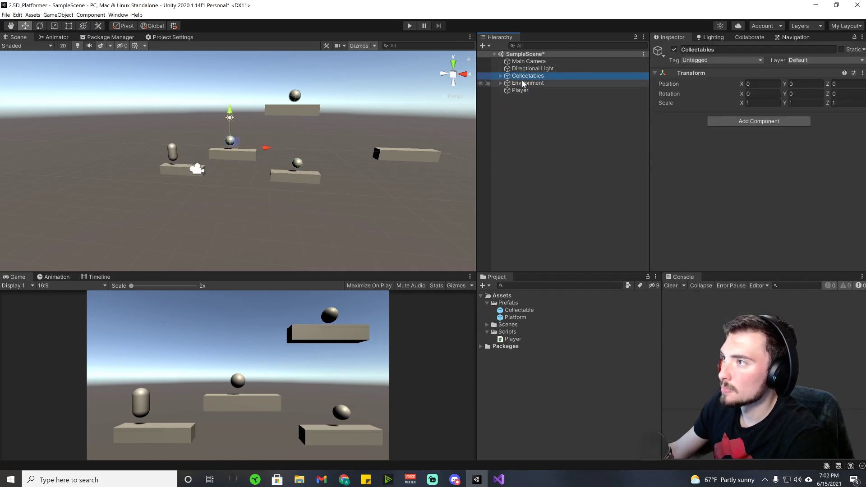
- Select the Player object, switch to its script in Visual Studio, and add blank lines at the end of Update() and below it
click(519, 91)
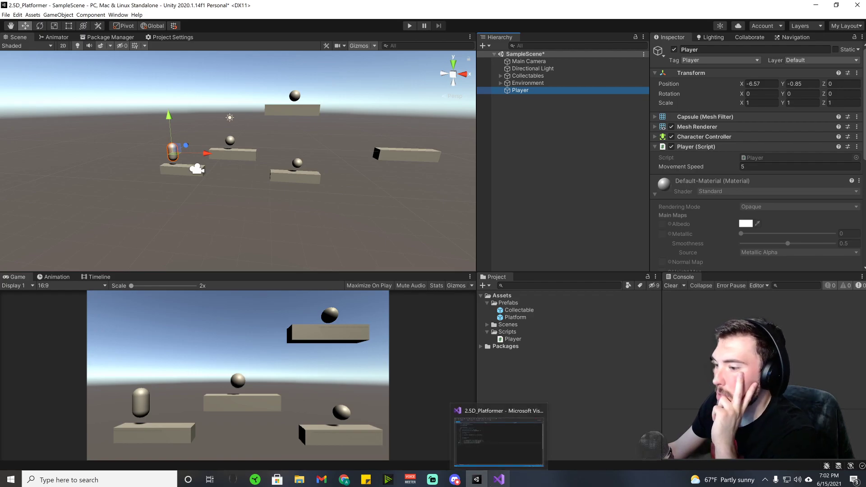
click(499, 479)
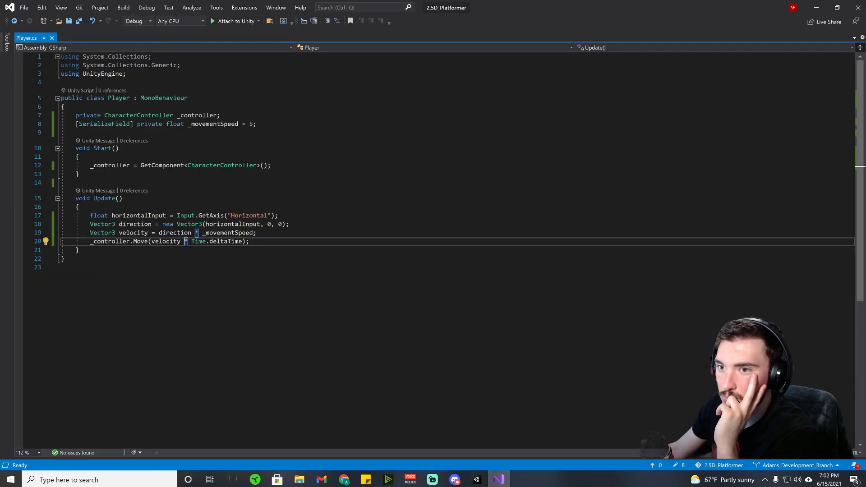
click(79, 250)
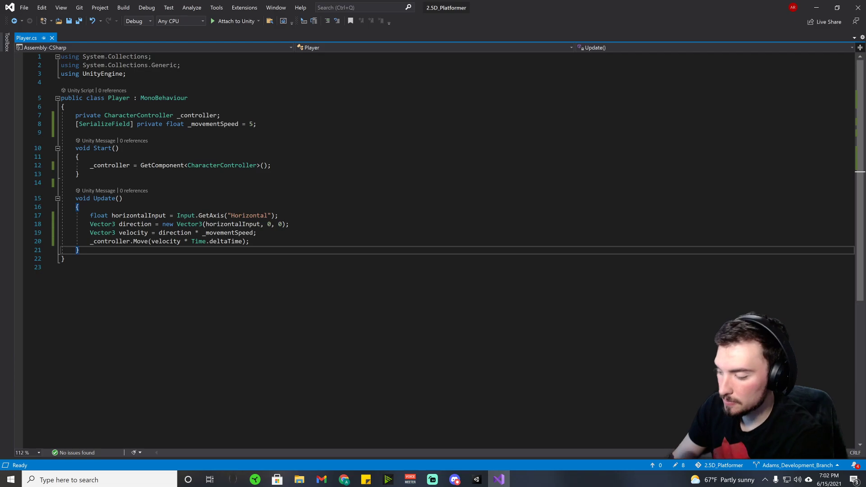
key(Return)
key(Return)
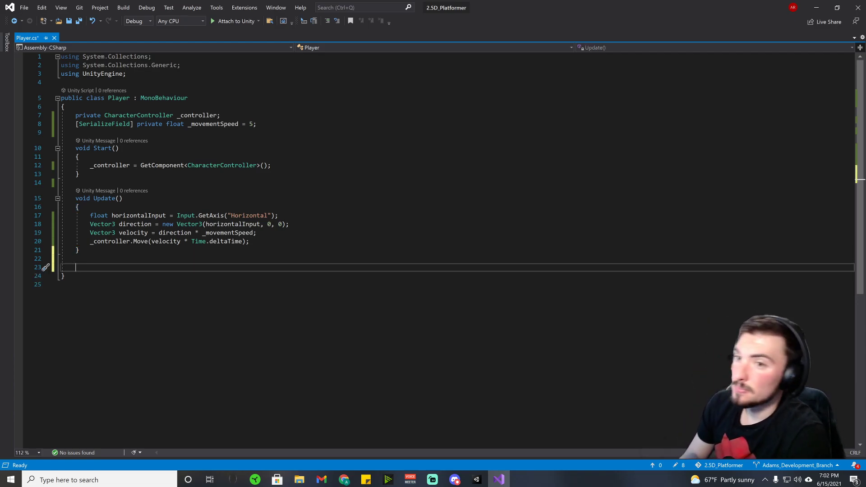
key(Up)
key(Up)
key(Return)
key(Up)
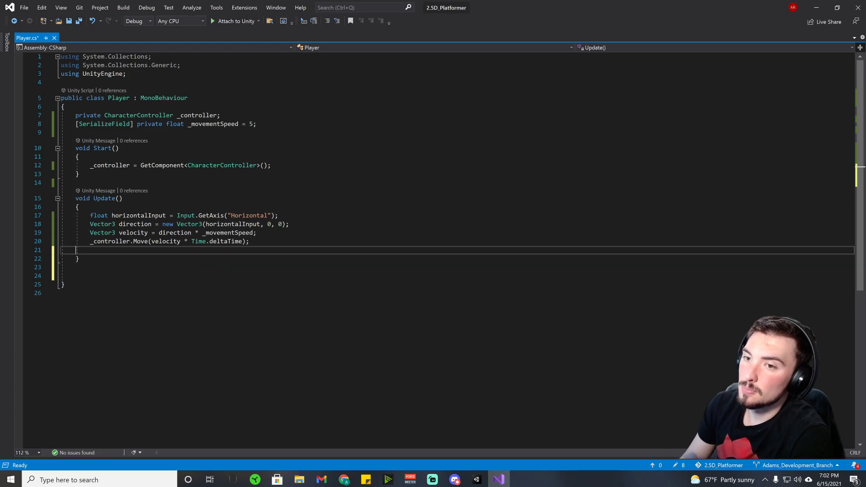
key(Return)
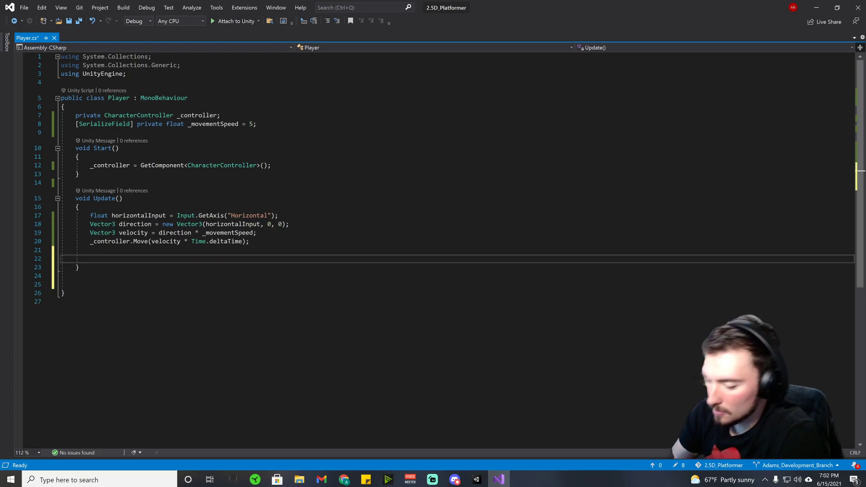
- Write the expression _controller.isGrounded on the new line at the end of Update()
text(contr)
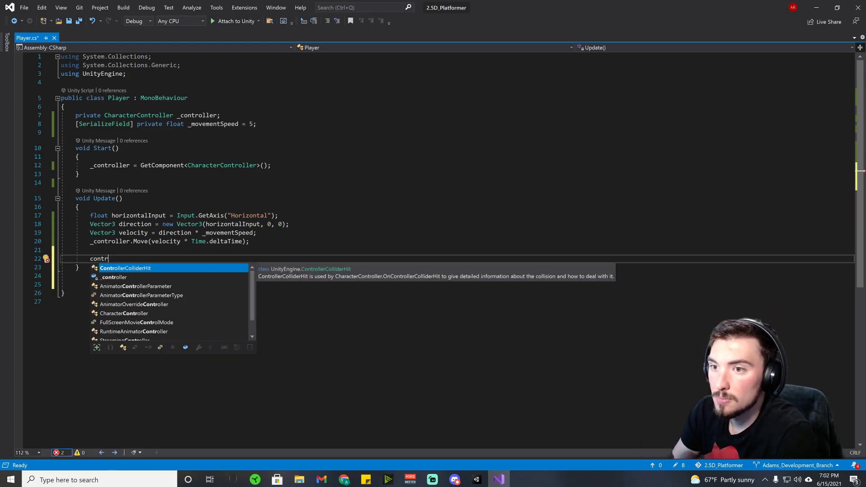
key(BackSpace)
key(BackSpace)
key(BackSpace)
key(BackSpace)
key(BackSpace)
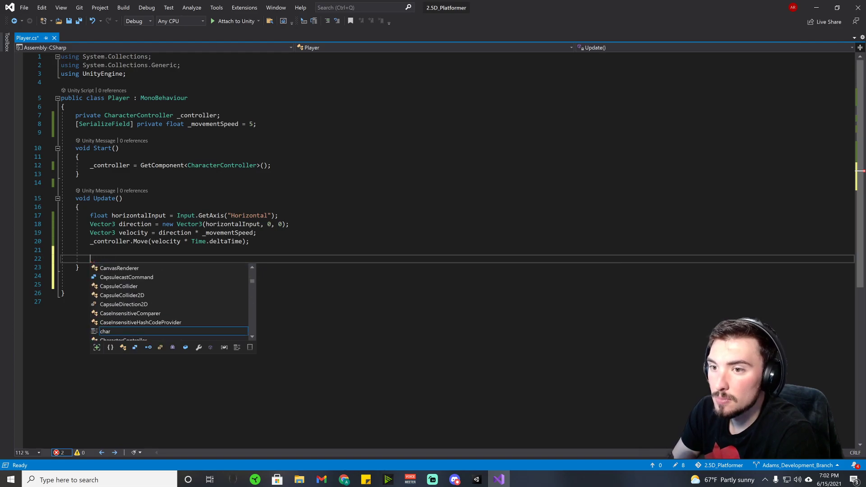
text(_controller)
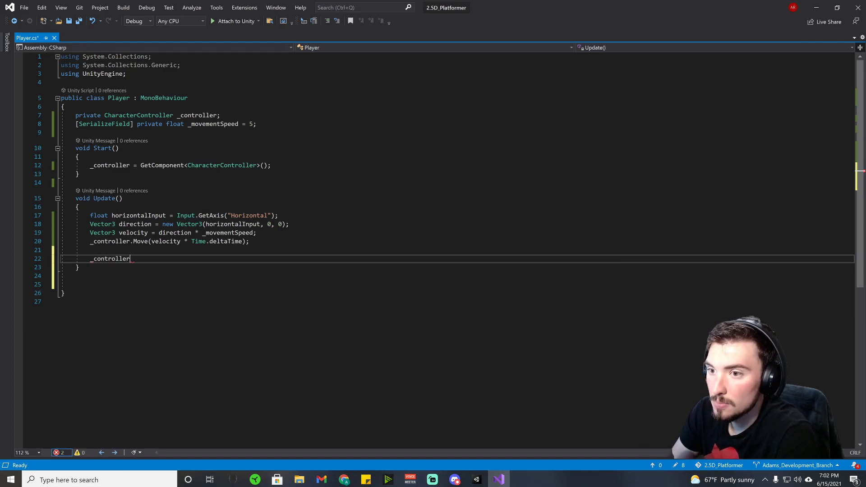
text(.isGrounded)
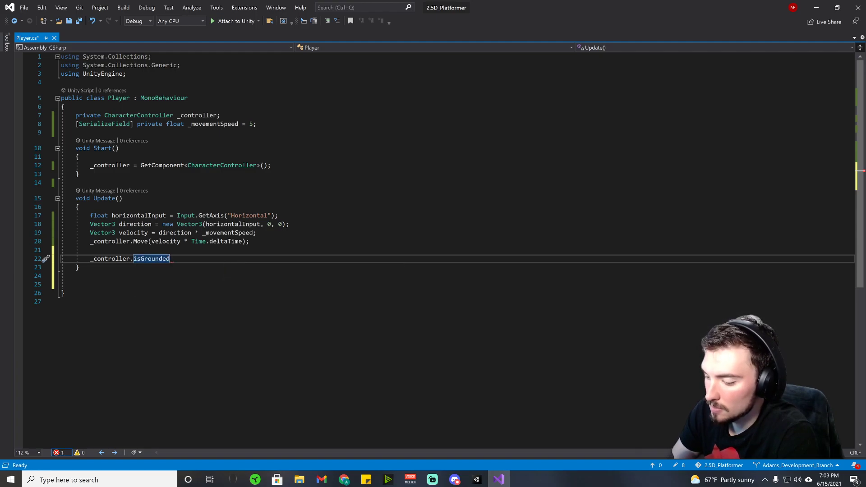
- Turn the _controller.isGrounded expression into the condition of an if statement with an empty braced body
click(130, 259)
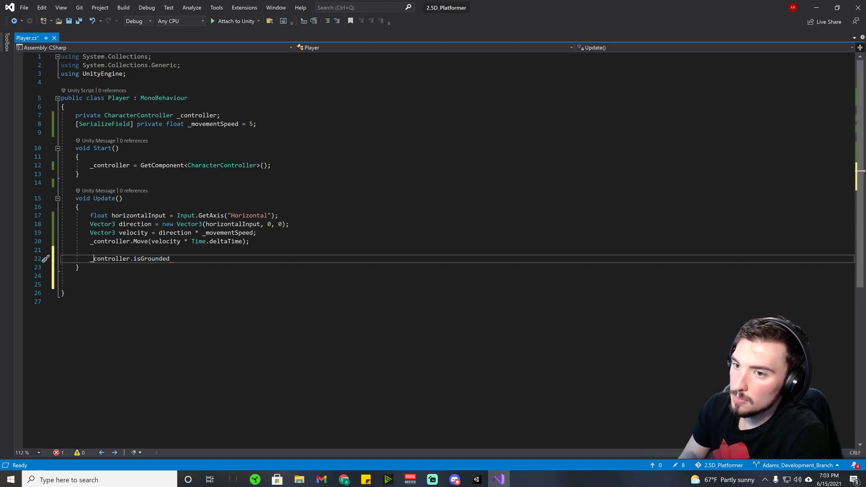
text(if ()
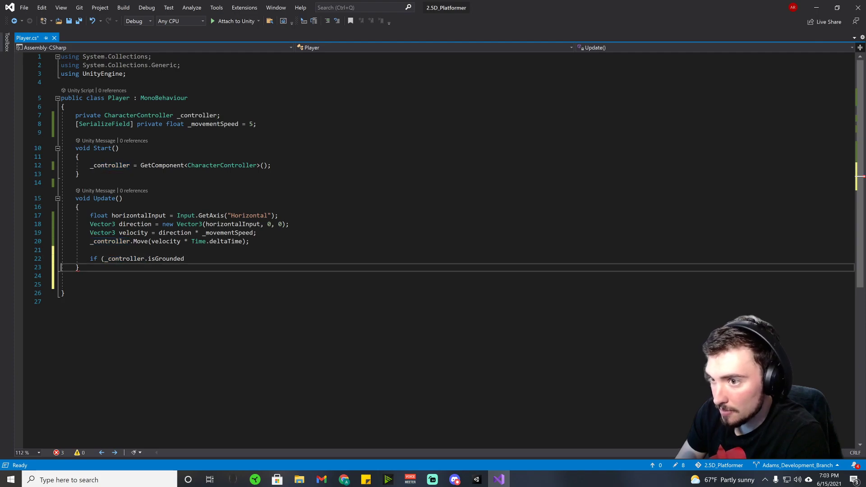
key(End)
text())
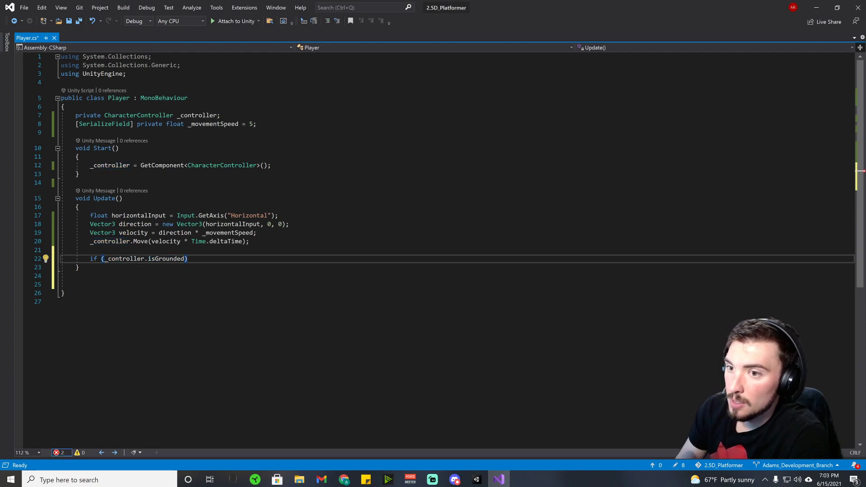
key(Return)
text({)
key(Return)
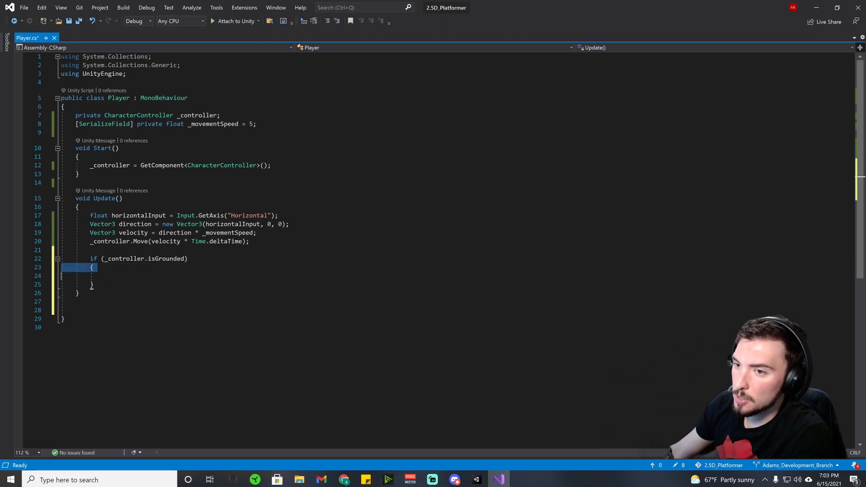
- Declare a private float field named _gravity directly below the _controller field, without a value
triple_click(128, 259)
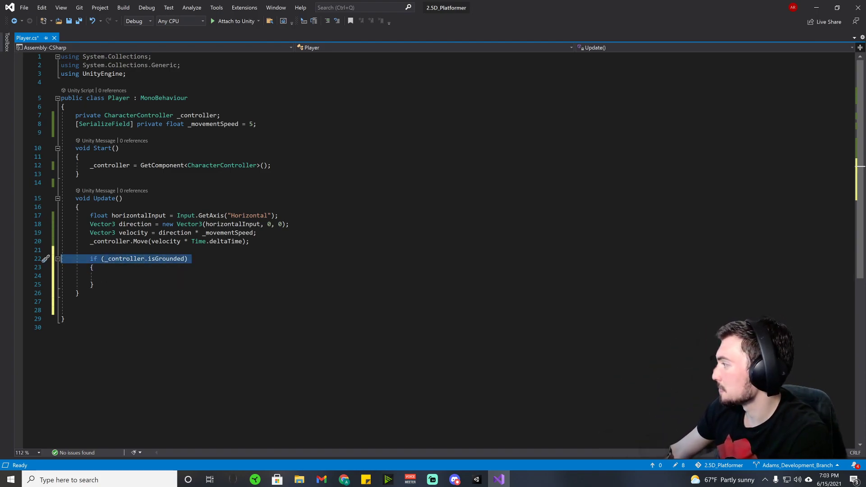
click(256, 124)
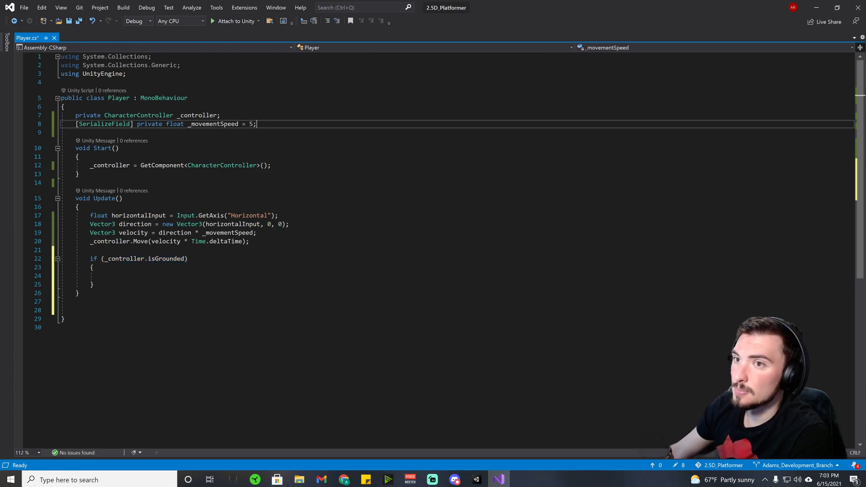
click(220, 115)
key(Return)
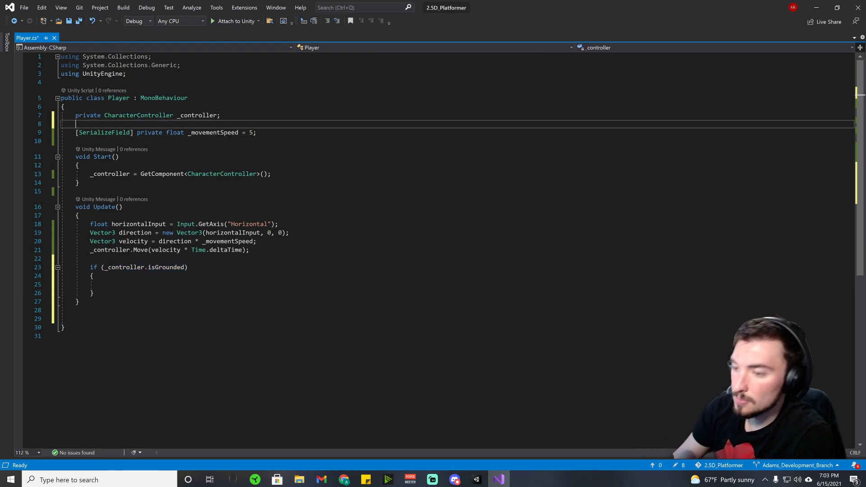
text(private )
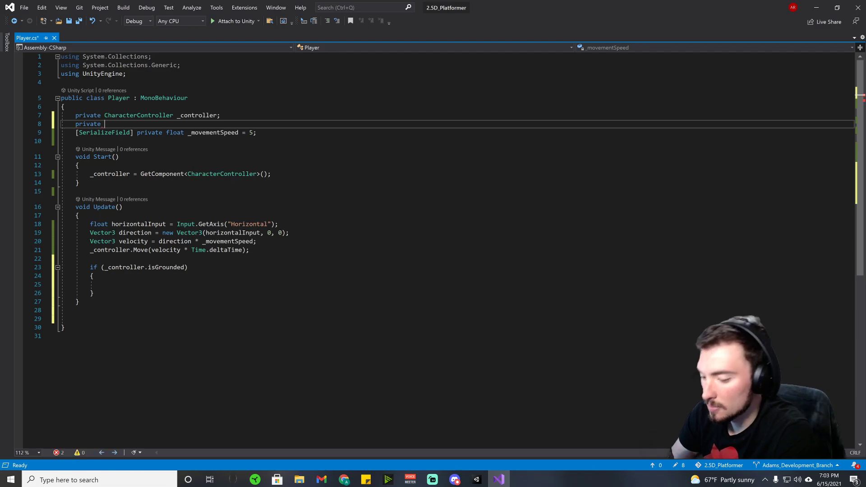
text(float)
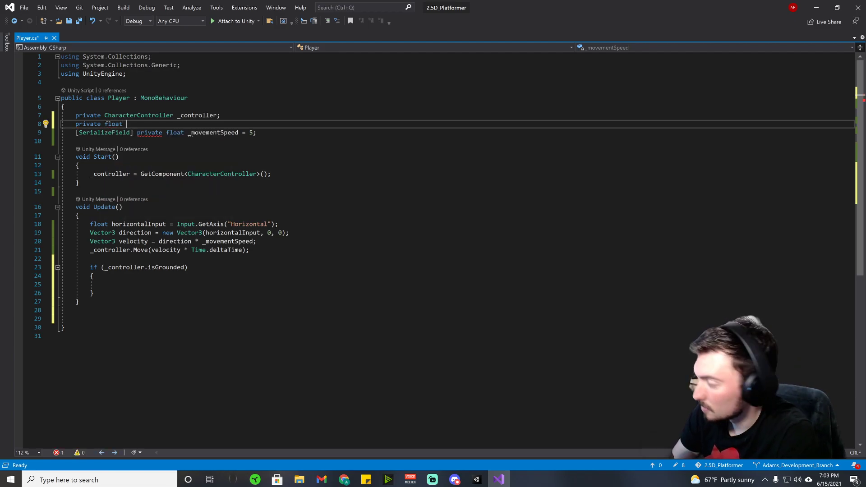
text( +gra)
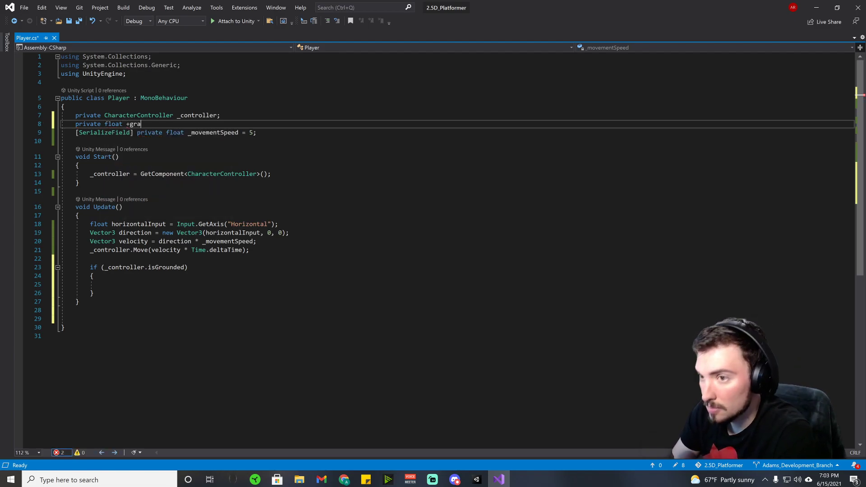
key(BackSpace)
key(BackSpace)
key(BackSpace)
key(BackSpace)
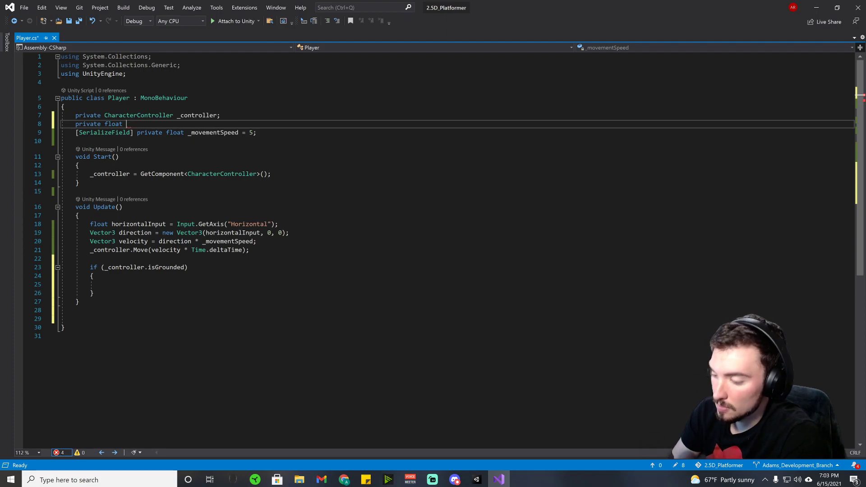
text(_grav)
key(BackSpace)
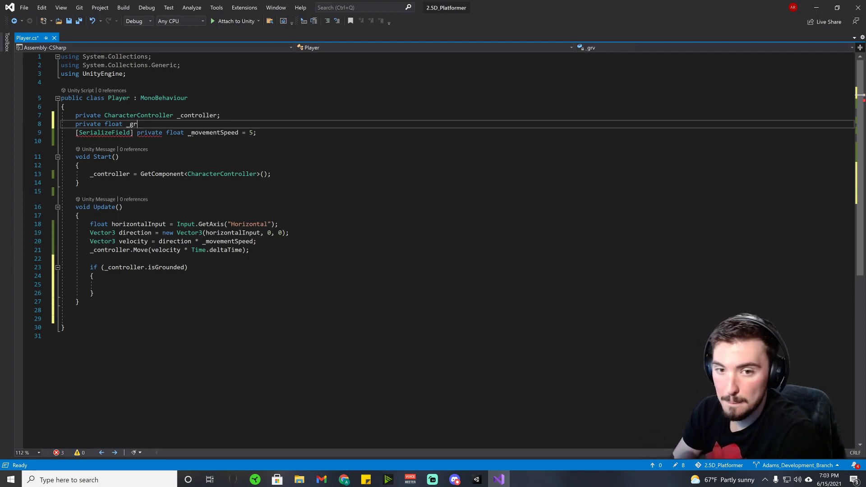
text(avity)
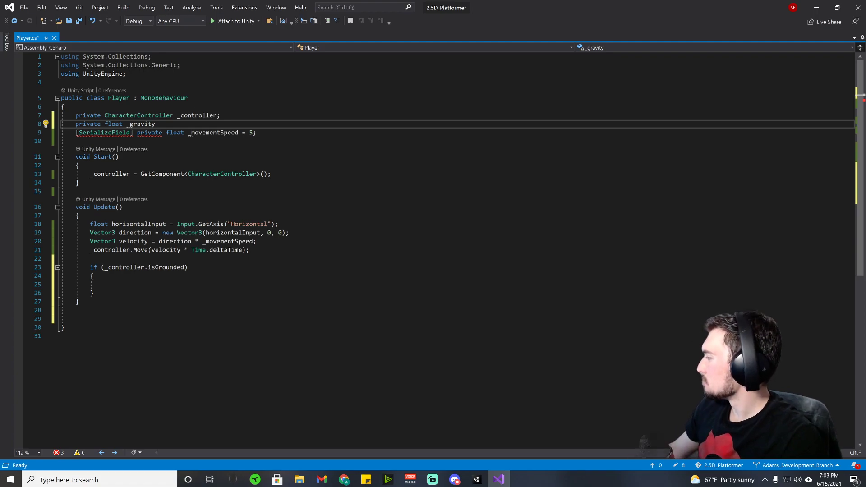
- Initialize the _gravity field to 1f, end the statement with a semicolon, and save the Player script
key(alt+Tab)
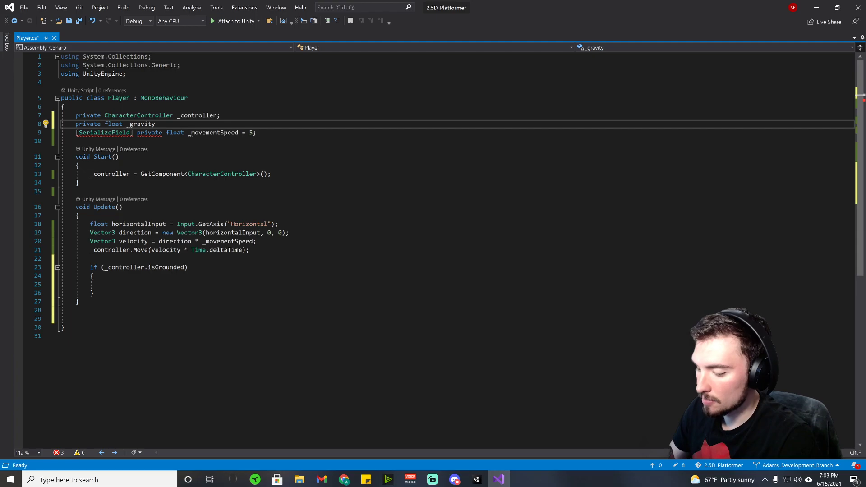
text(=)
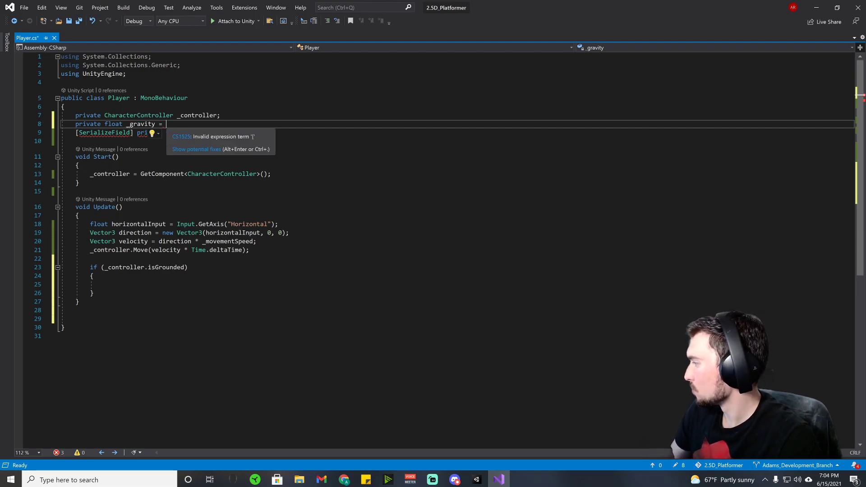
key(alt+Tab)
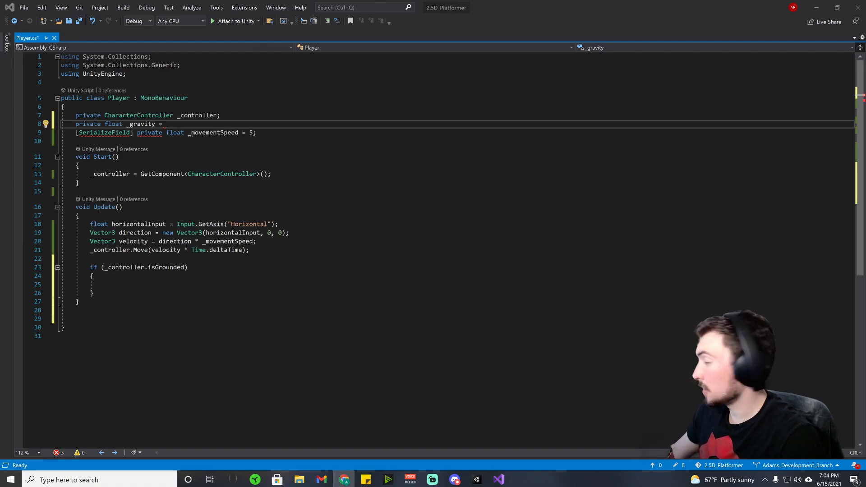
key(alt+Tab)
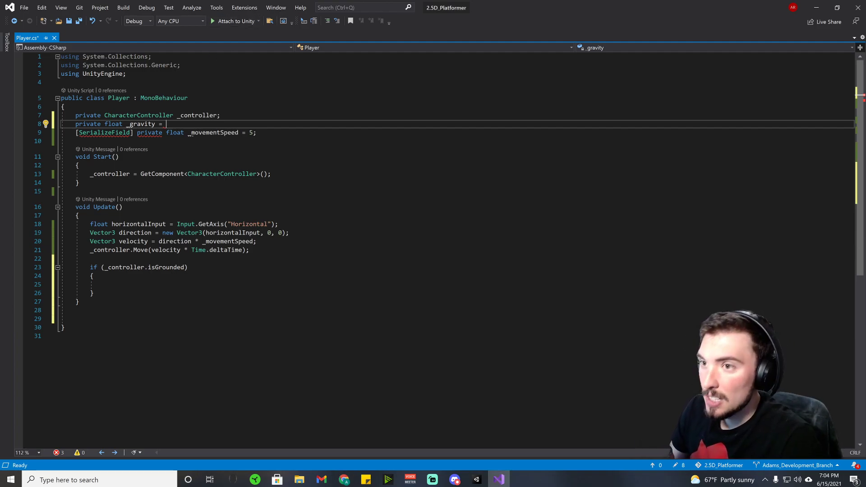
text(1;)
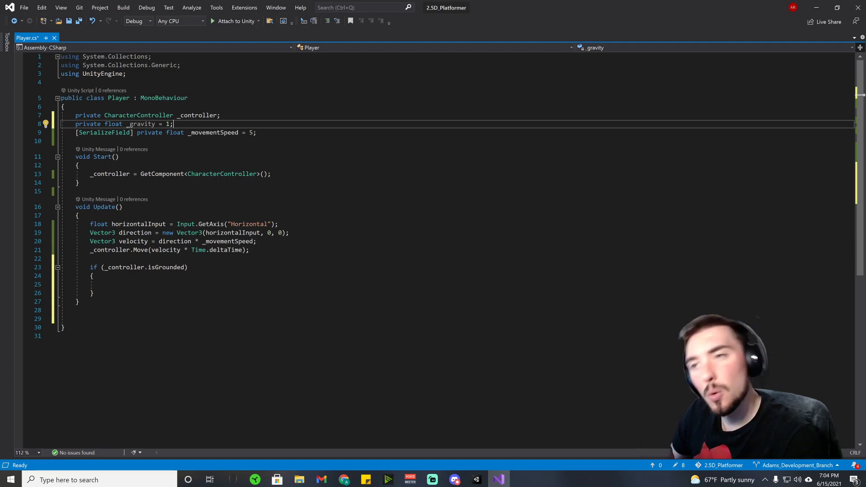
text(5)
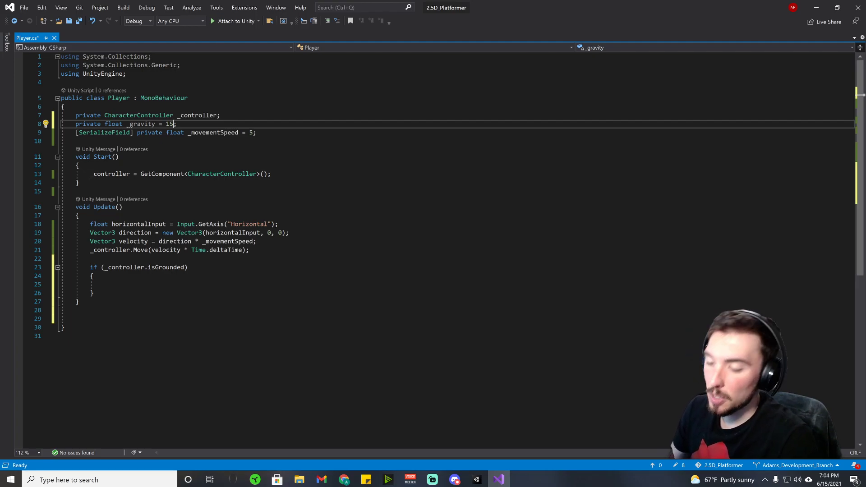
key(BackSpace)
text(f)
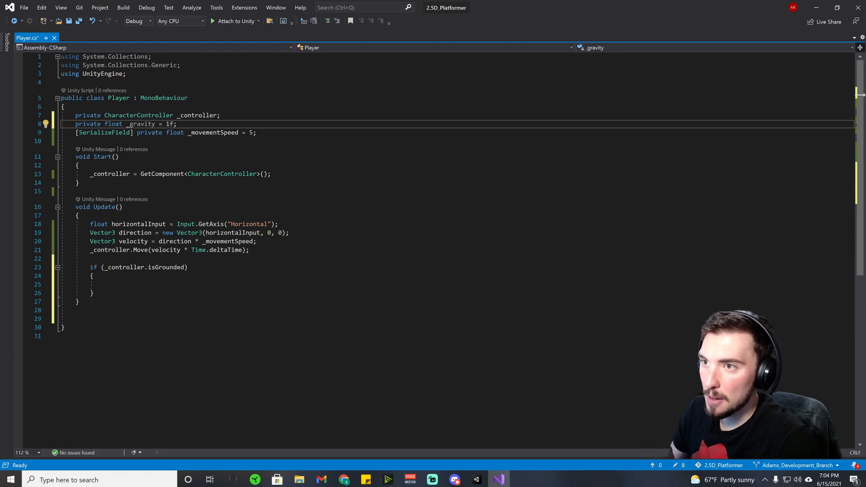
key(ctrl+s)
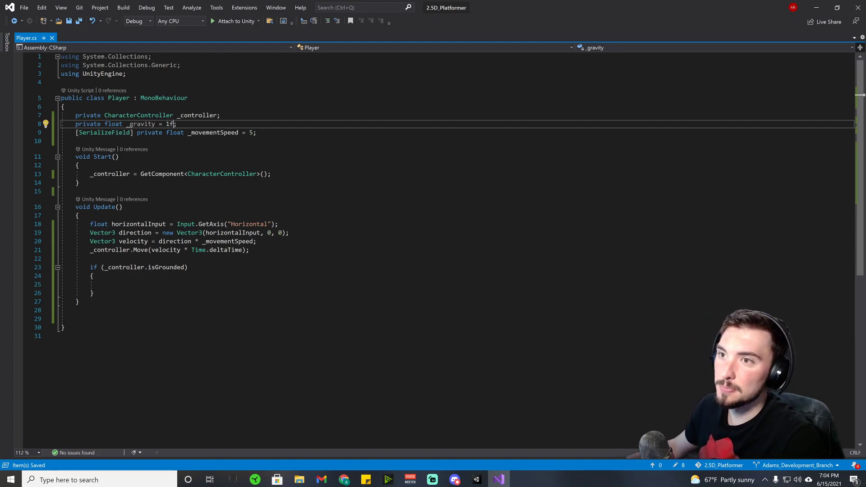
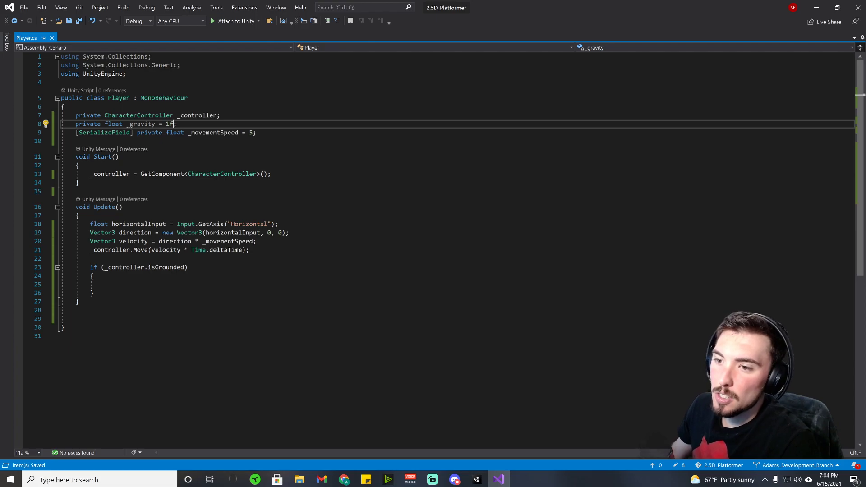
- Negate the _controller.isGrounded condition of the if statement with a leading ! operator
click(104, 284)
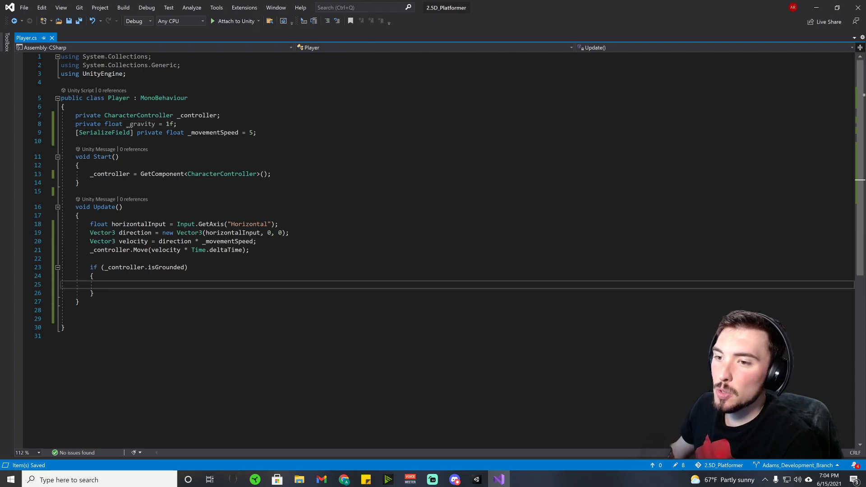
click(93, 293)
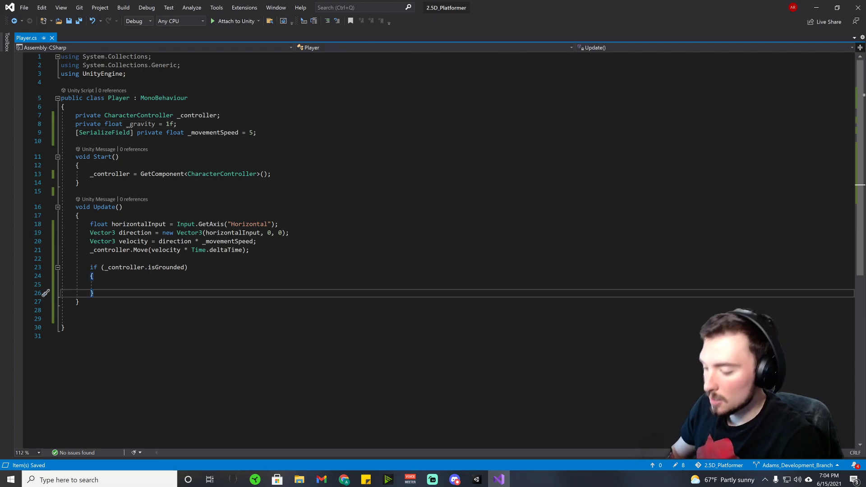
click(104, 284)
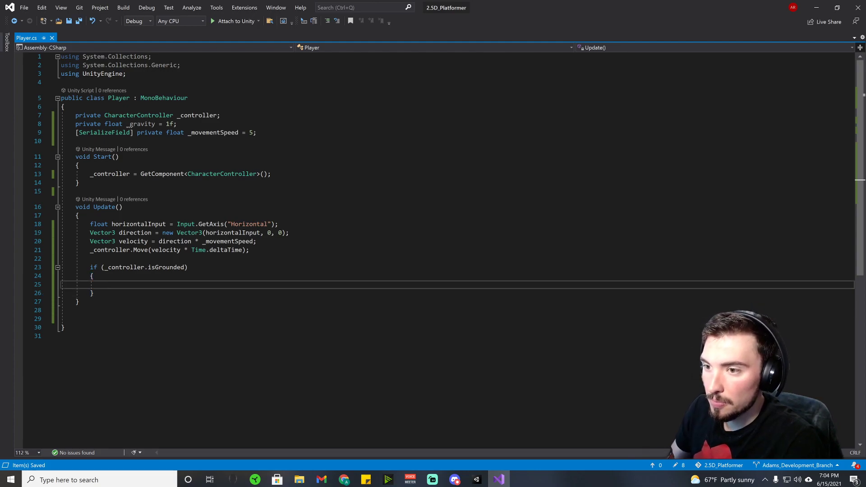
key(Up)
key(Up)
key(Right)
key(Right)
key(Right)
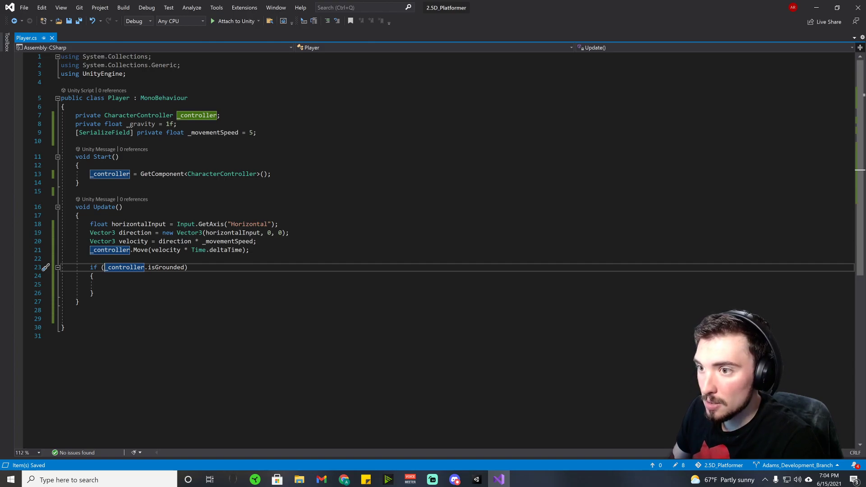
text(!)
key(BackSpace)
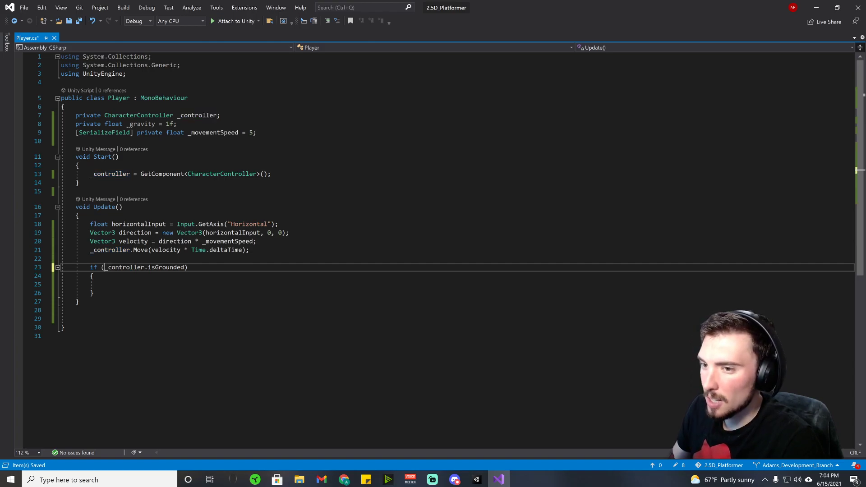
text(!)
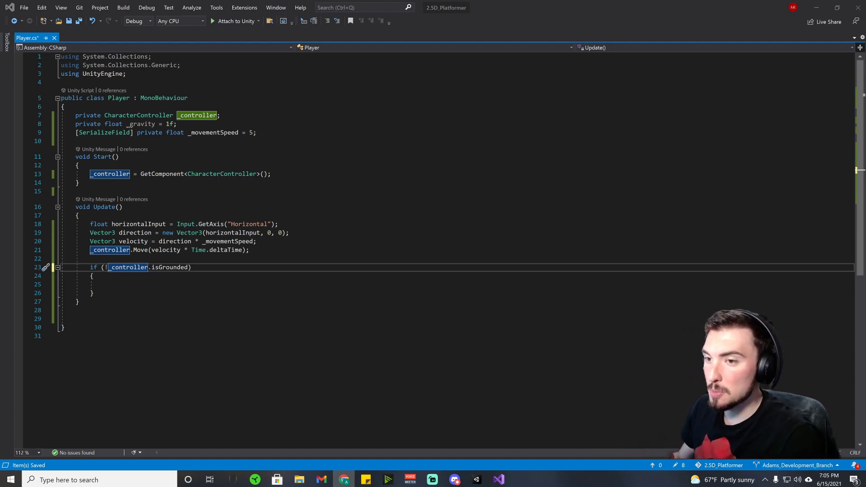
- Add an else branch with an empty braced body directly below the if block in Update()
click(93, 293)
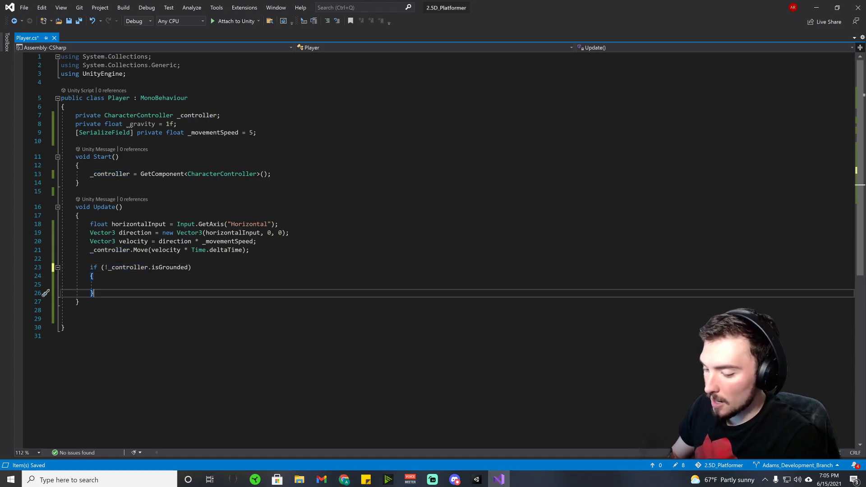
click(79, 301)
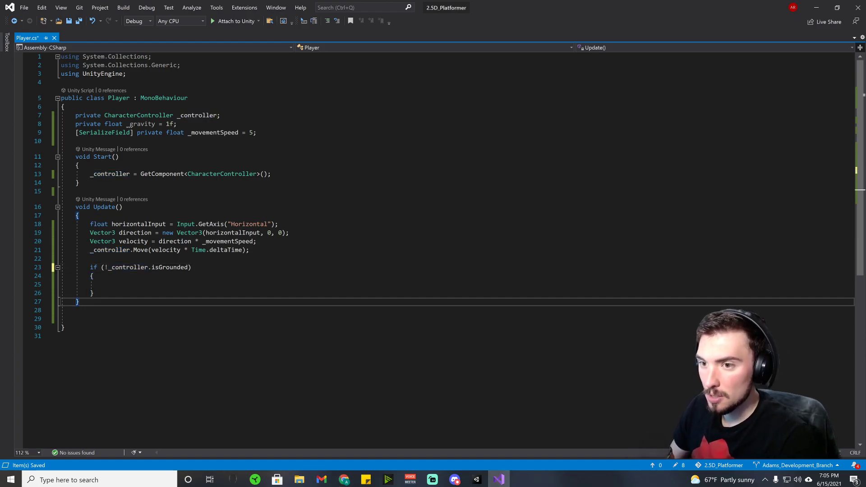
click(93, 293)
key(Return)
text(else)
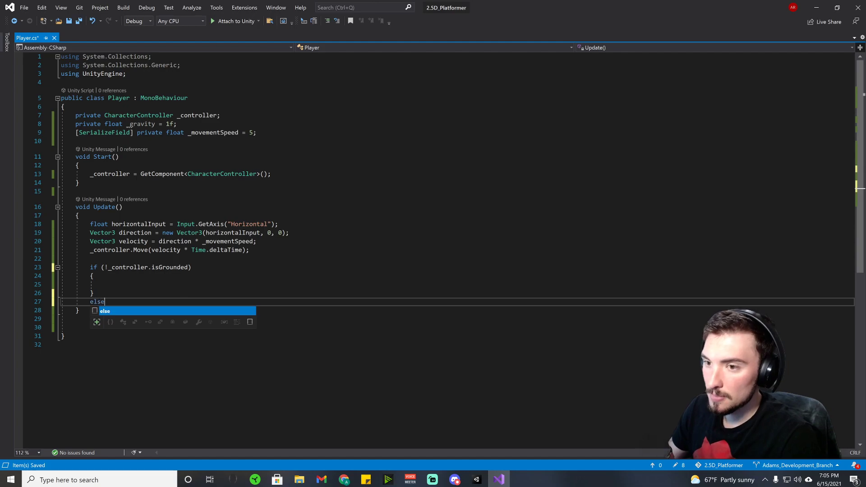
key(Return)
key(Return)
text({)
key(Return)
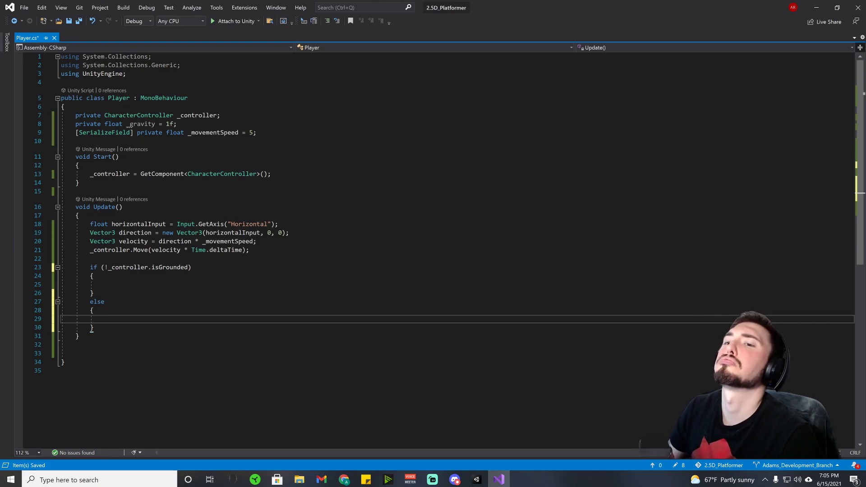
- Write the statement velocity -= _gravity; inside the else block
text(ve)
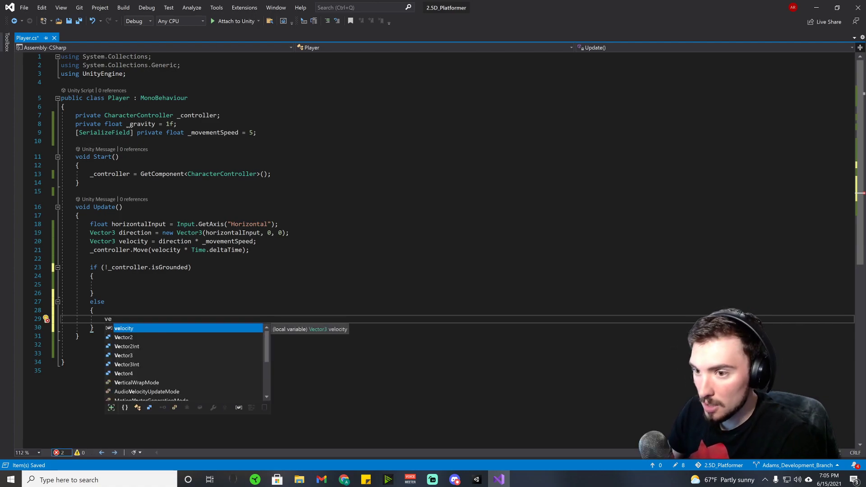
key(Tab)
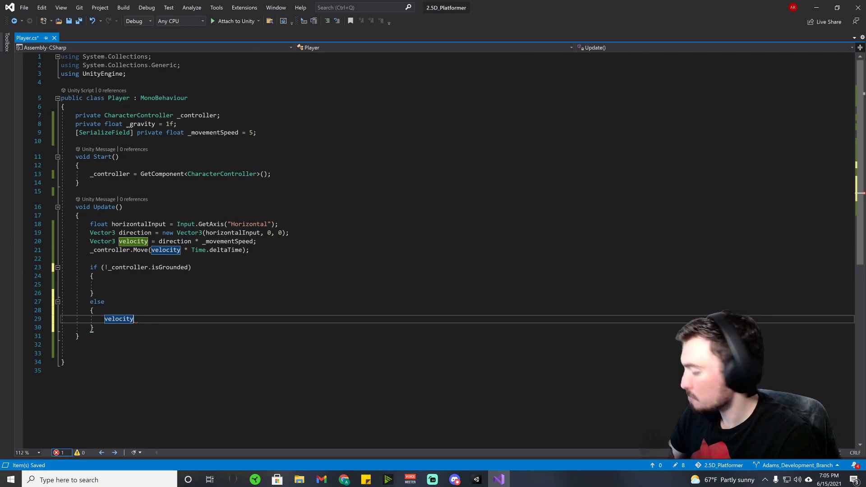
text(- )
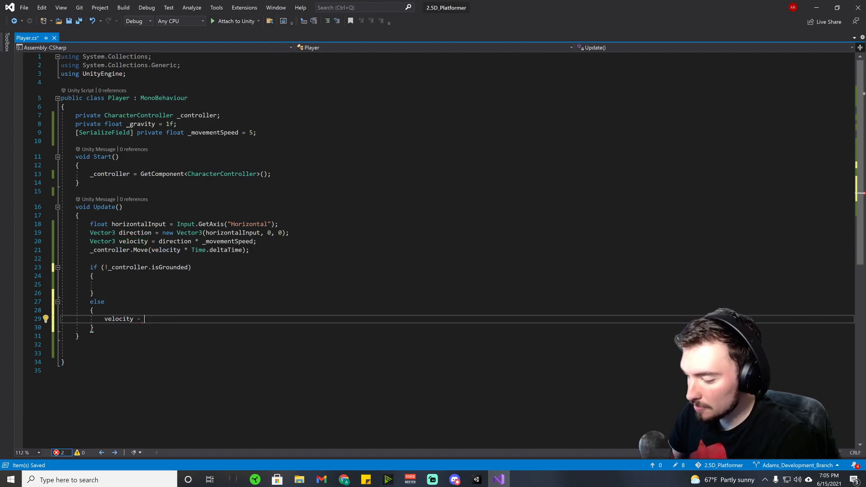
text(_gravity;)
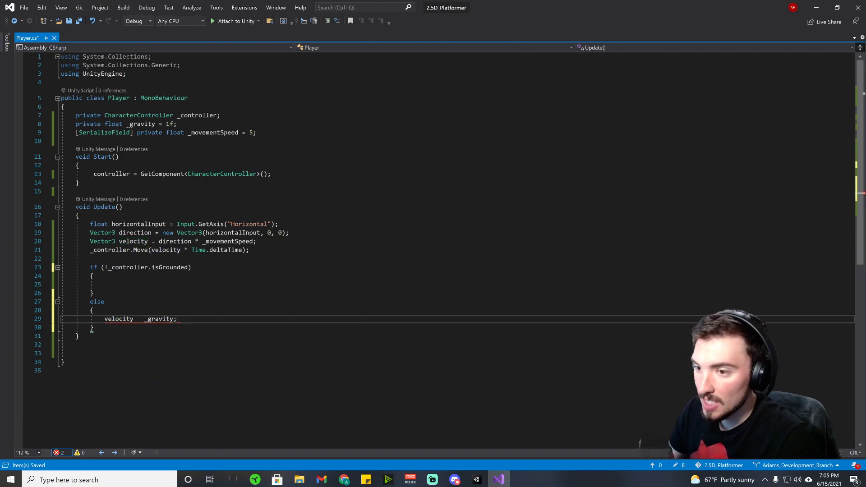
key(Left)
key(Left)
key(Left)
key(Left)
key(Left)
key(Left)
key(Left)
key(Left)
key(Left)
key(Left)
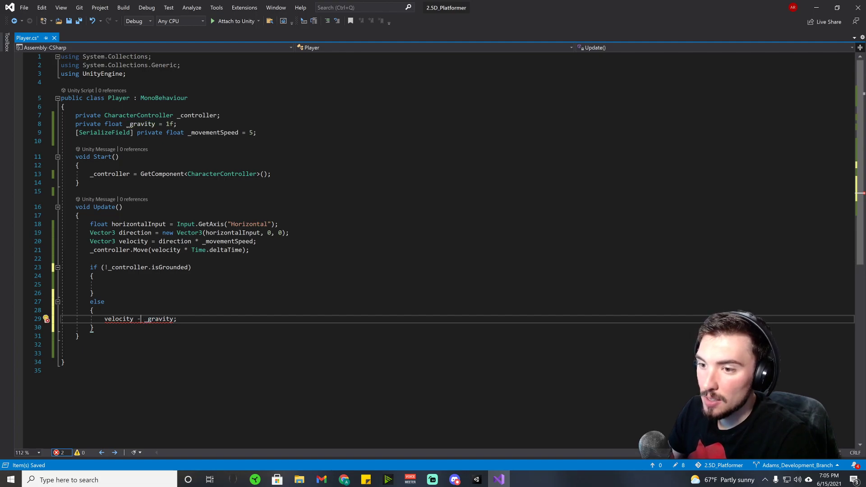
text(=)
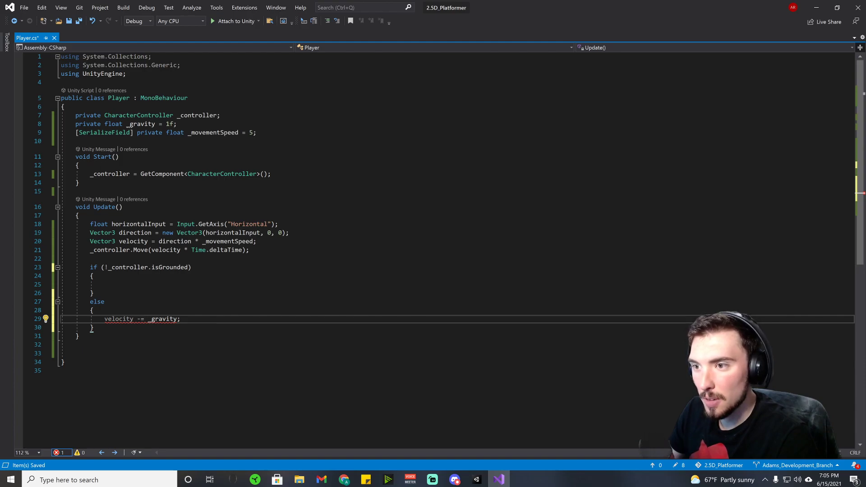
- Delete the else branch with its gravity statement and the braced body of the if statement, keeping only the if condition line
key(BackSpace)
key(BackSpace)
key(BackSpace)
key(BackSpace)
key(BackSpace)
key(BackSpace)
key(BackSpace)
key(BackSpace)
key(BackSpace)
key(BackSpace)
key(BackSpace)
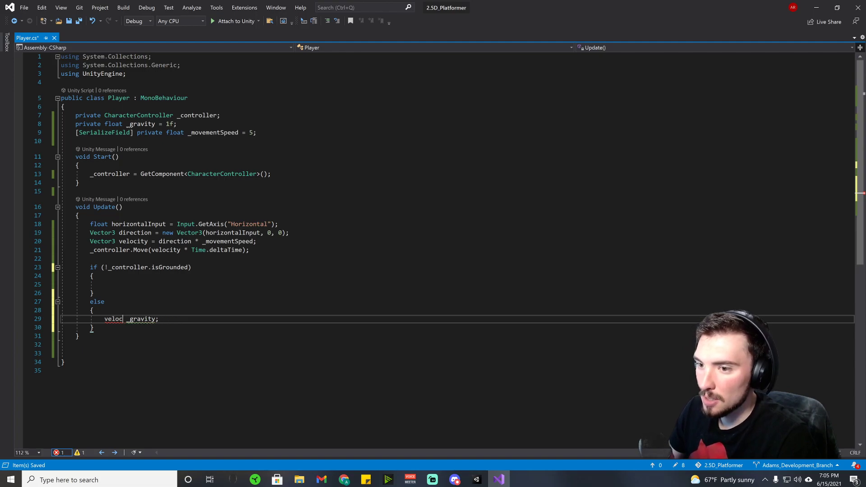
key(Right)
key(Right)
key(Right)
key(Right)
key(Right)
key(Right)
key(Right)
key(Right)
key(Right)
key(Right)
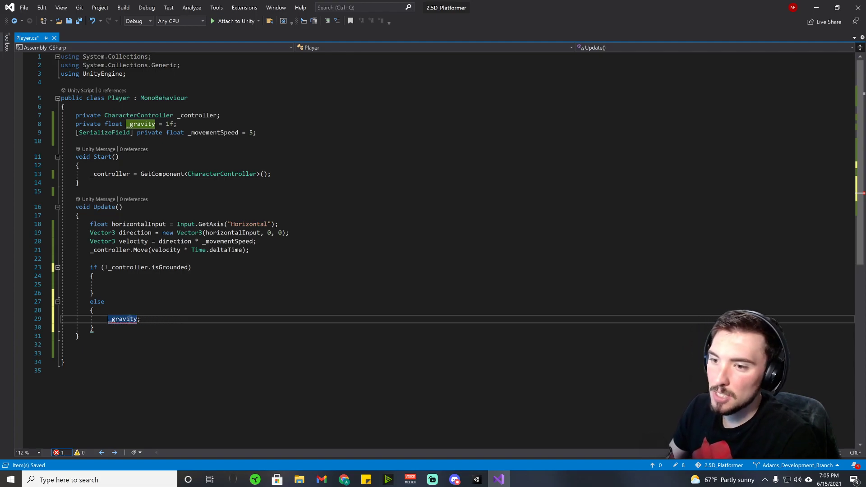
key(BackSpace)
key(BackSpace)
key(BackSpace)
key(BackSpace)
key(Down)
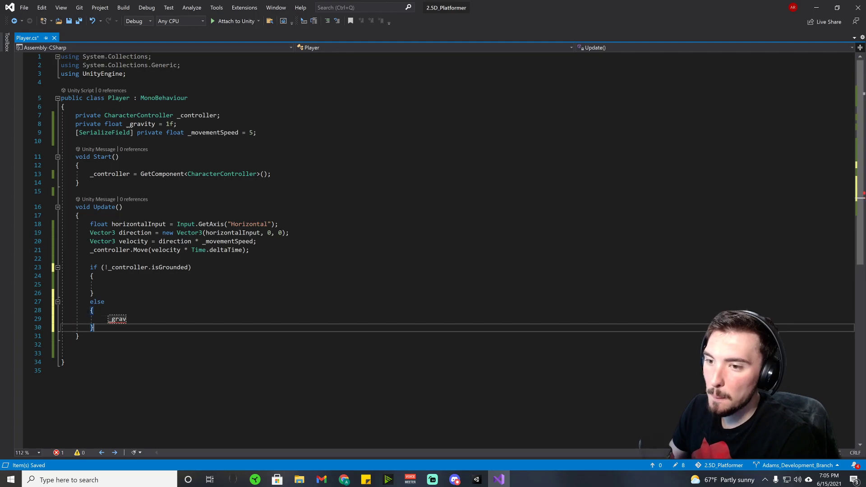
key(BackSpace)
key(BackSpace)
key(BackSpace)
key(BackSpace)
key(BackSpace)
key(BackSpace)
key(BackSpace)
key(BackSpace)
key(BackSpace)
key(BackSpace)
key(BackSpace)
key(BackSpace)
key(BackSpace)
key(BackSpace)
key(BackSpace)
key(BackSpace)
key(BackSpace)
key(BackSpace)
key(BackSpace)
key(BackSpace)
key(BackSpace)
key(BackSpace)
key(BackSpace)
key(BackSpace)
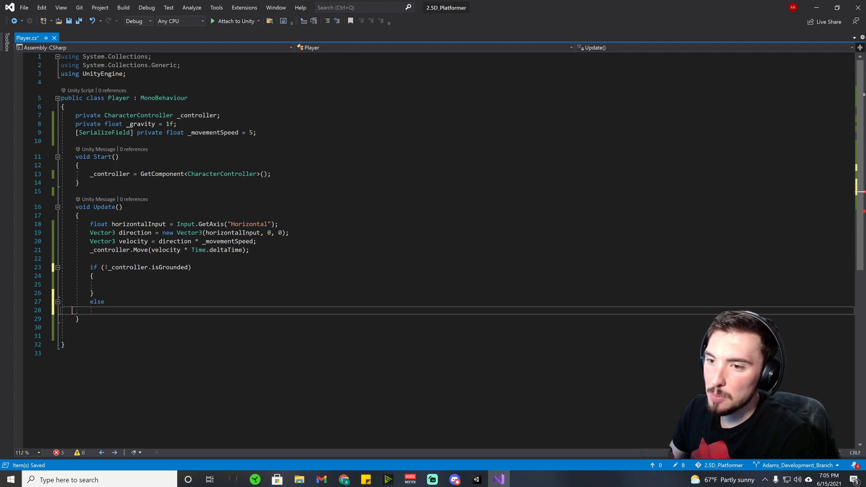
key(BackSpace)
key(BackSpace)
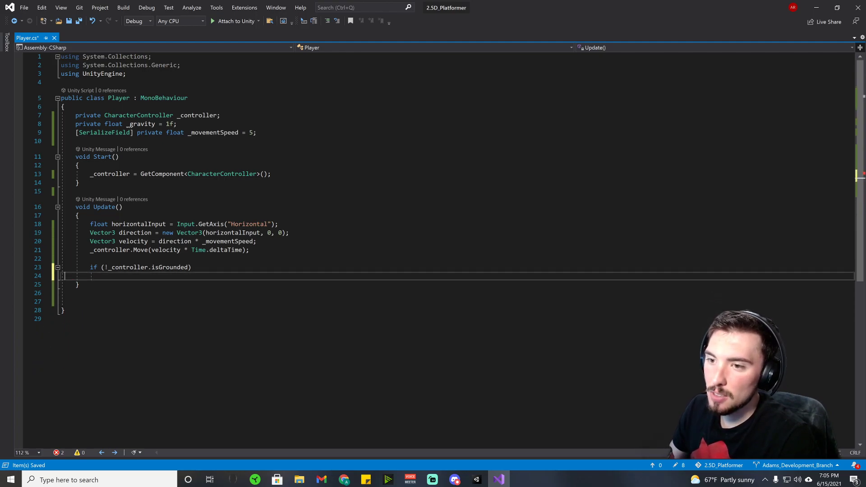
key(BackSpace)
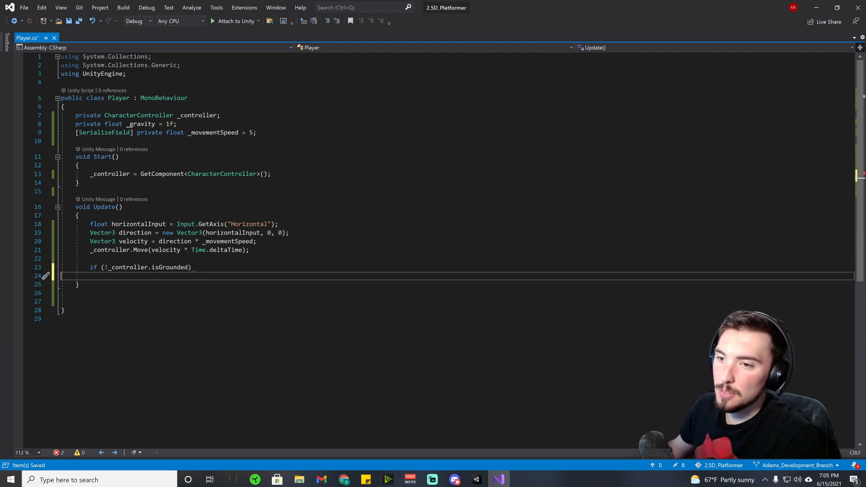
- Replace the ! negation in the if condition with the comparison _controller.isGrounded == false
click(109, 267)
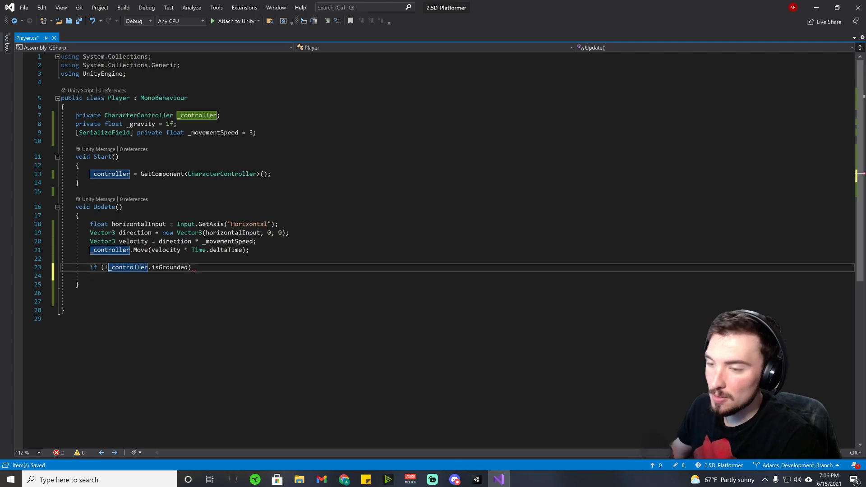
key(BackSpace)
text(!)
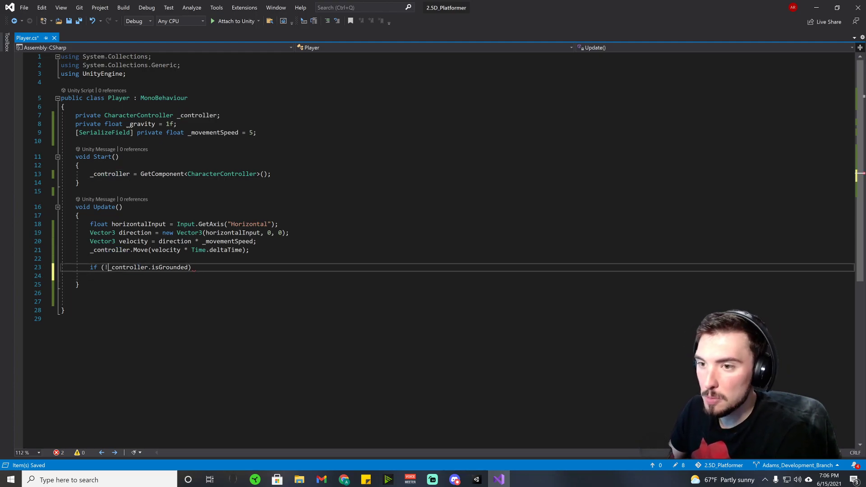
key(BackSpace)
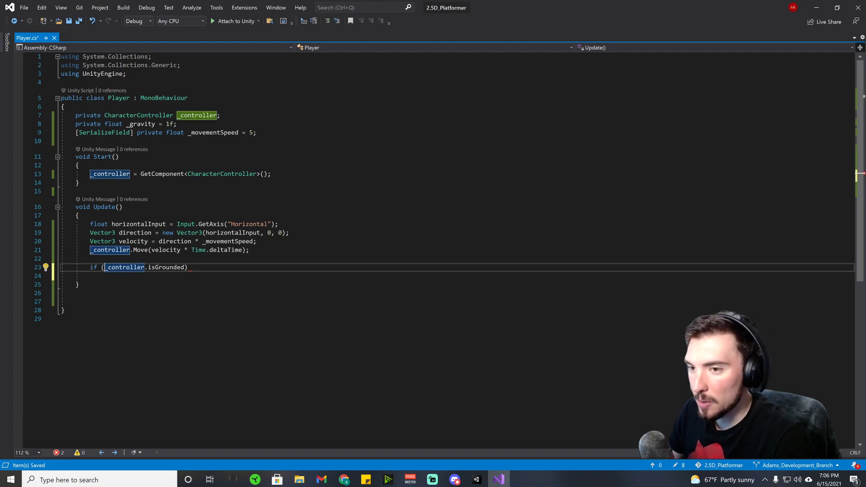
text(!)
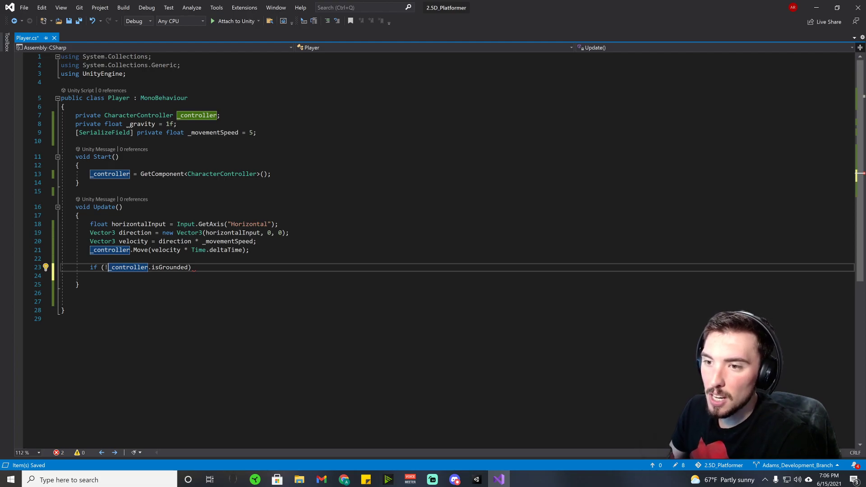
key(BackSpace)
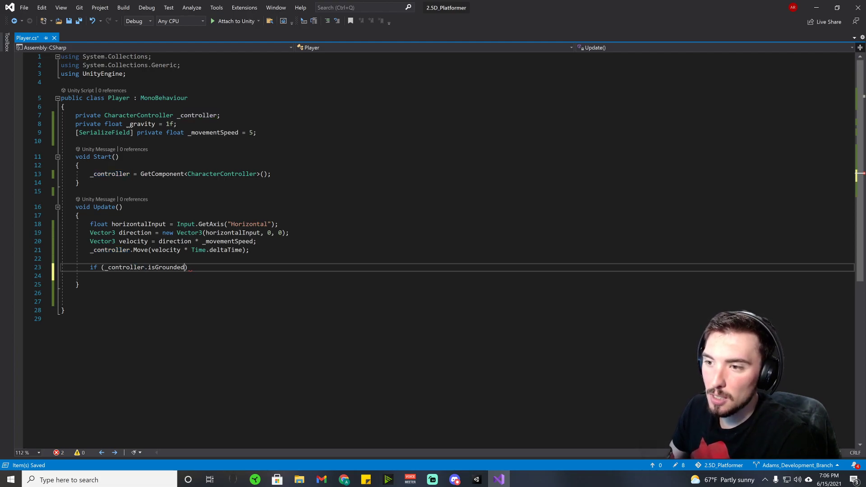
text(== fa)
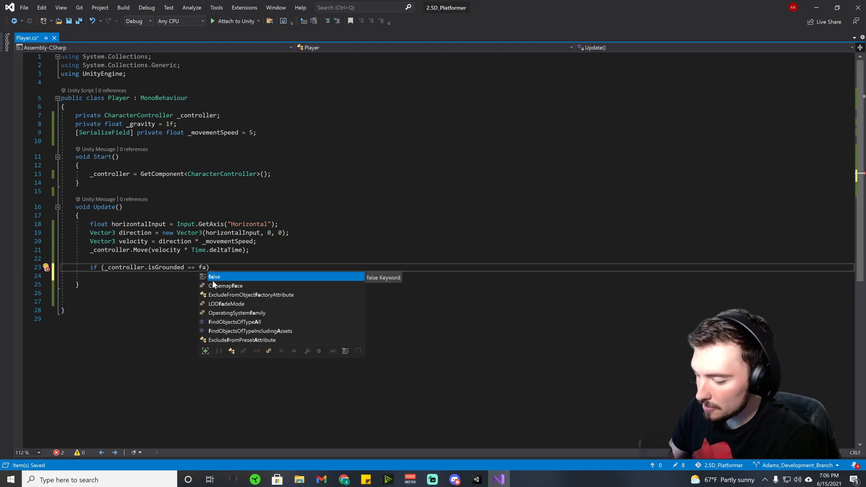
key(Tab)
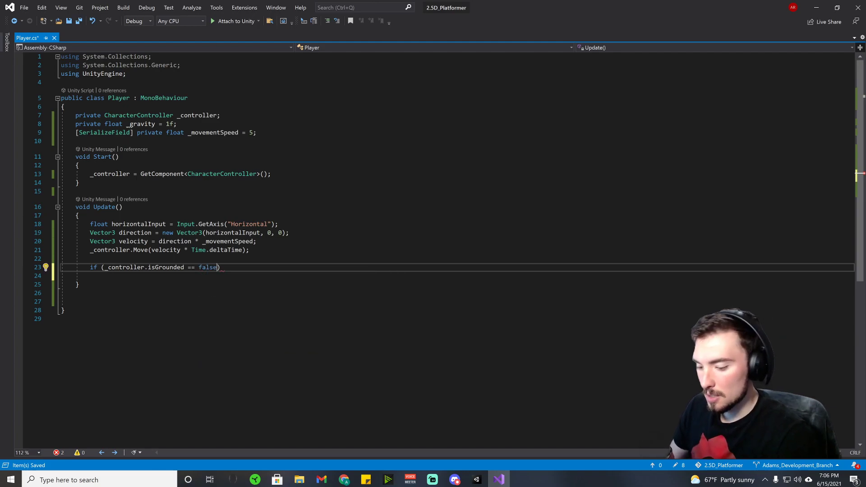
- Undo the == false comparison and remove the ! so the condition reads _controller.isGrounded
key(ctrl+z)
key(ctrl+z)
key(ctrl+z)
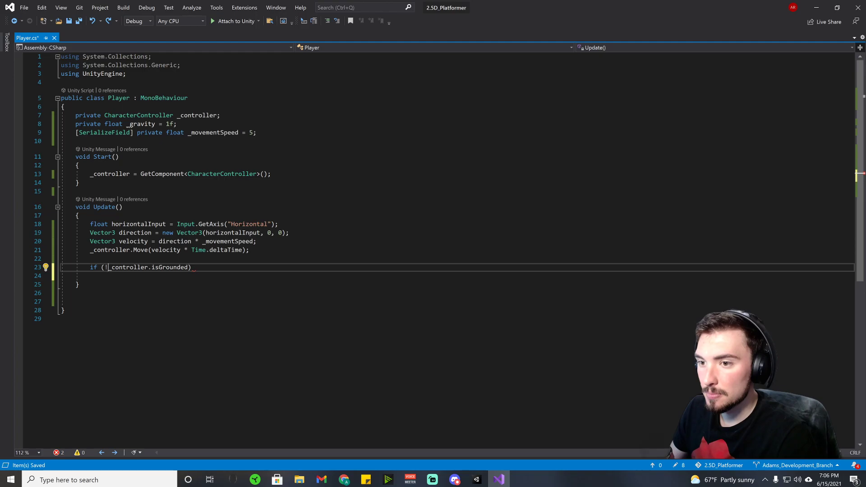
key(BackSpace)
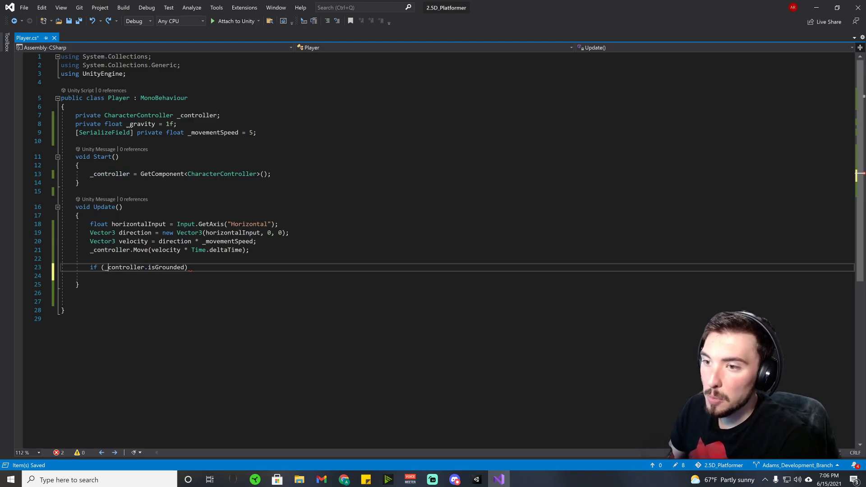
- Give the if (_controller.isGrounded) statement an empty braced body and add a new line below its closing brace
key(End)
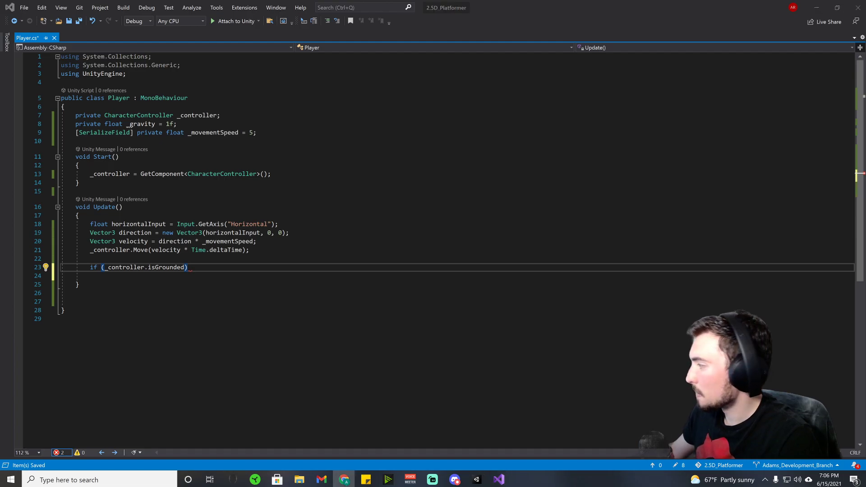
key(Return)
text({)
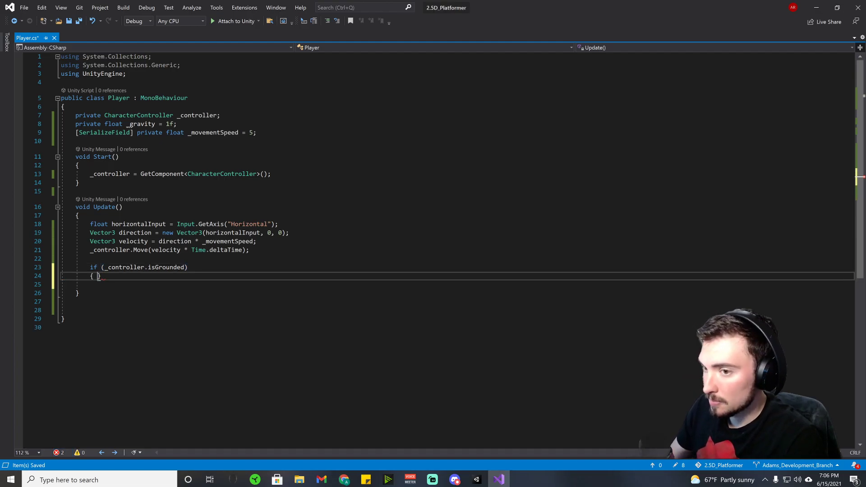
key(Return)
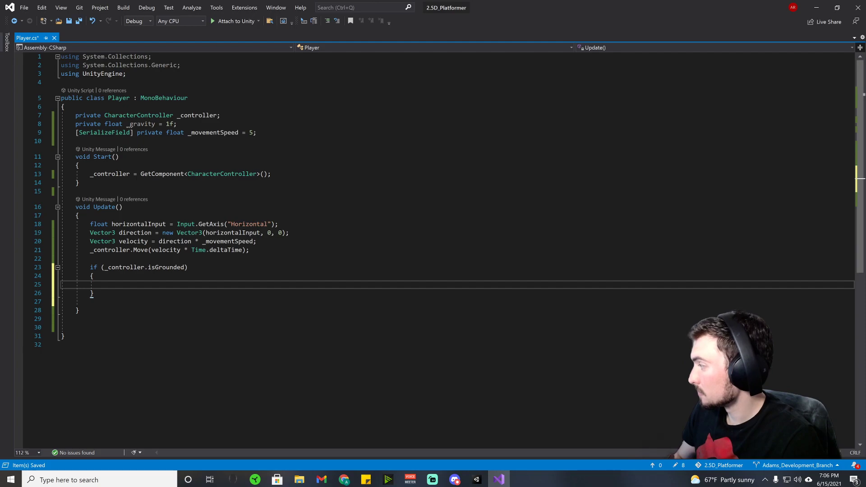
key(Down)
key(Return)
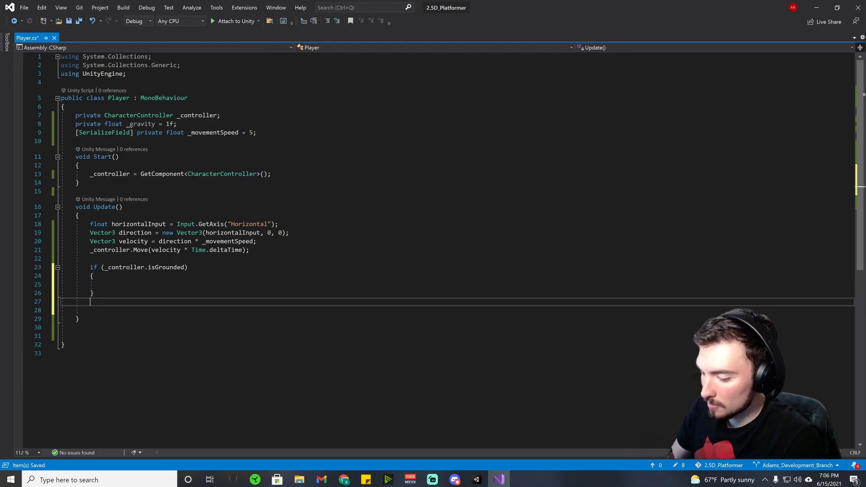
- Add an else branch with an empty braced body after the if (_controller.isGrounded) block
text(else)
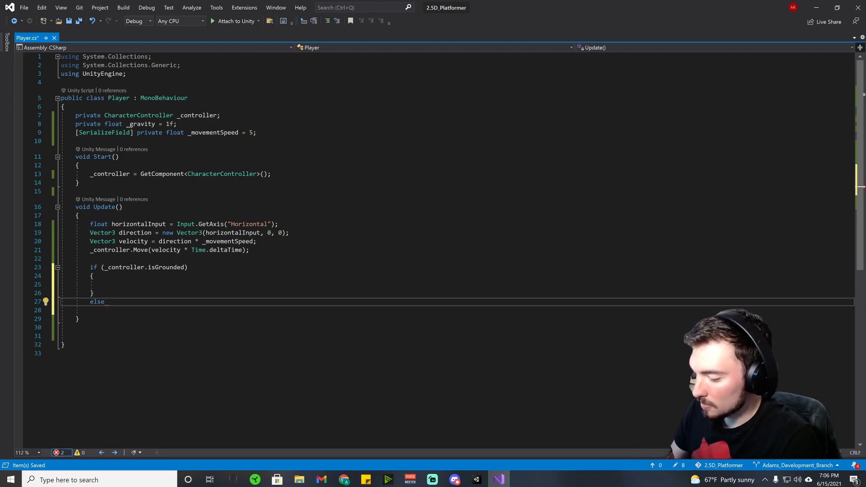
key(Return)
text({)
key(Return)
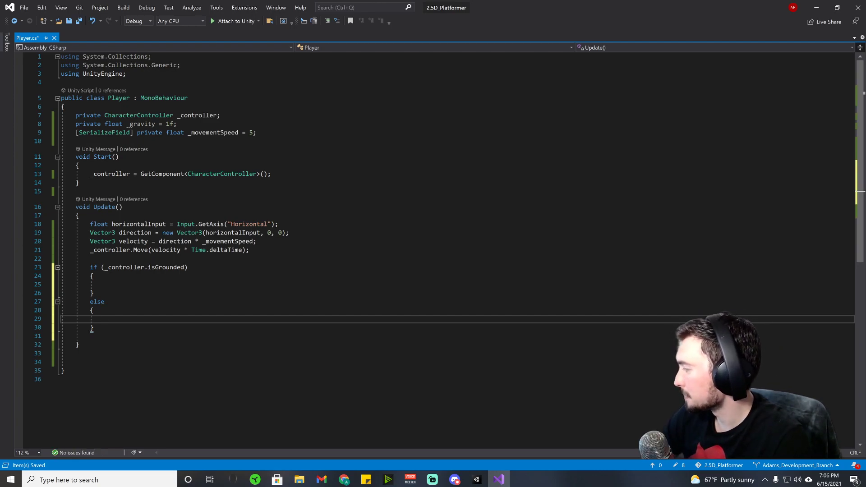
- Write the statement velocity.y -= _gravity; inside the else block
text(veloci)
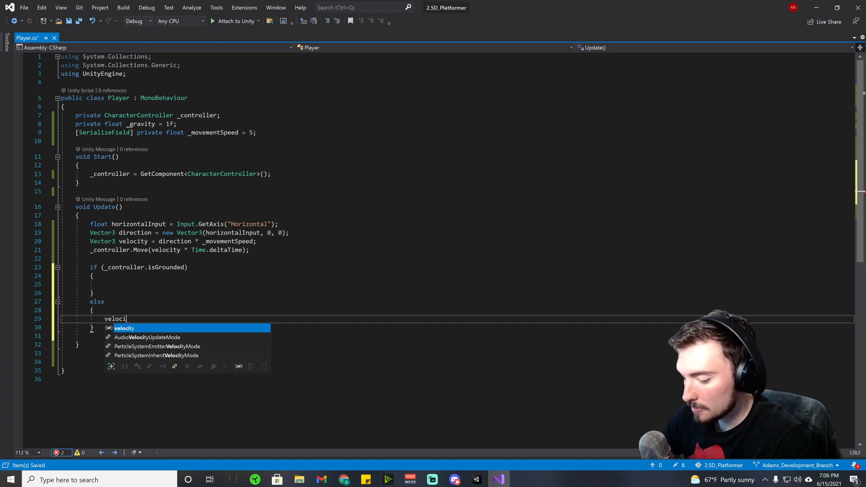
text(ty.y)
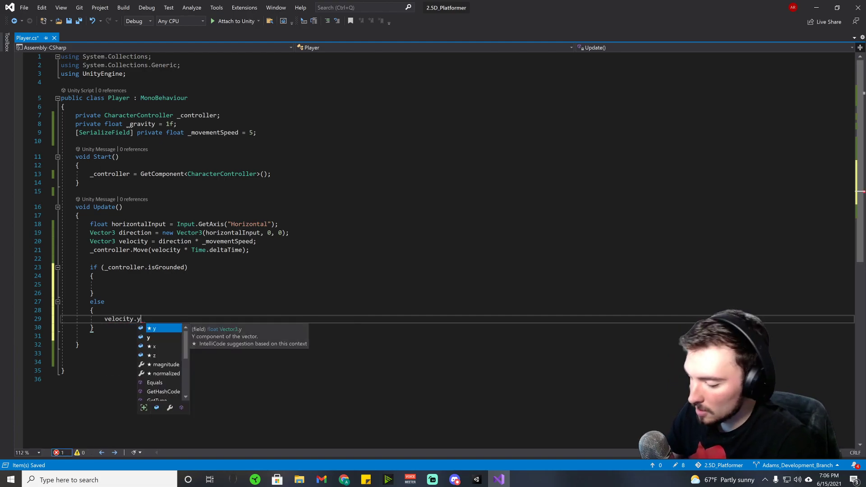
text( -= Gradient)
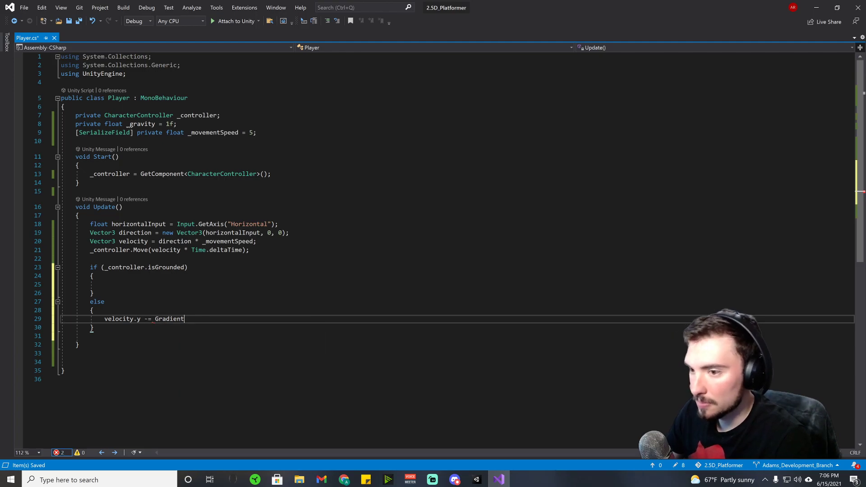
key(BackSpace)
key(BackSpace)
key(BackSpace)
key(BackSpace)
key(BackSpace)
key(BackSpace)
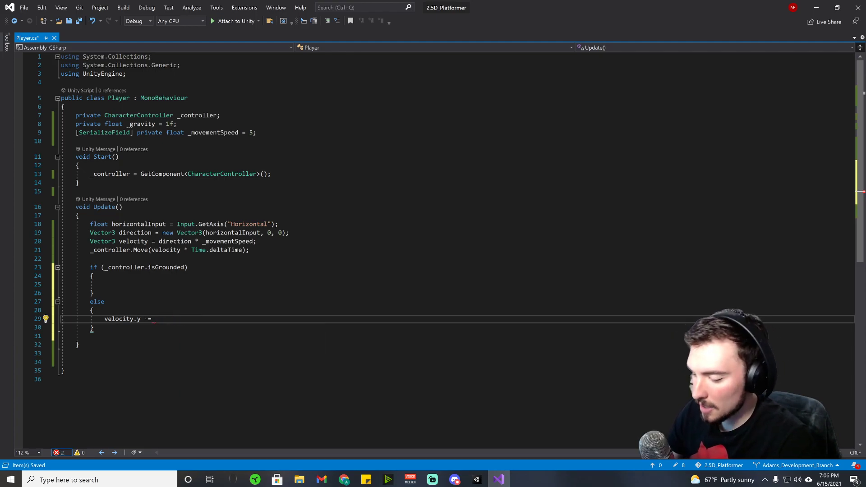
text(_gr)
key(Tab)
text(;)
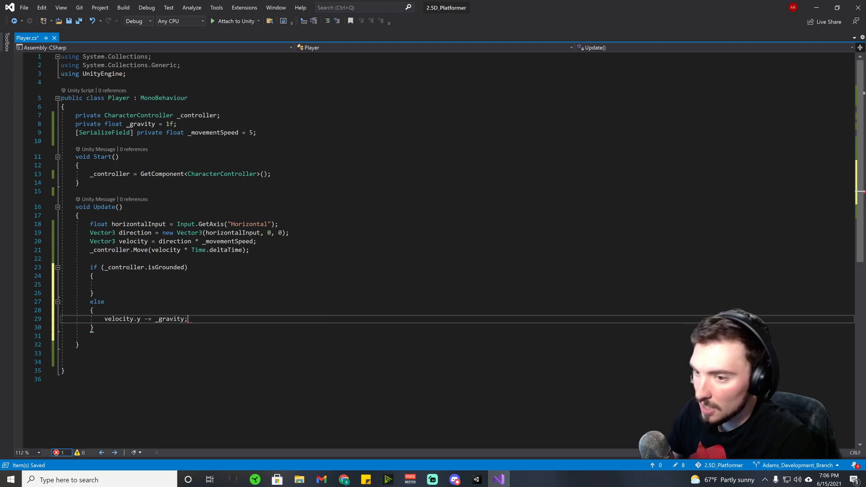
click(91, 310)
key(Down)
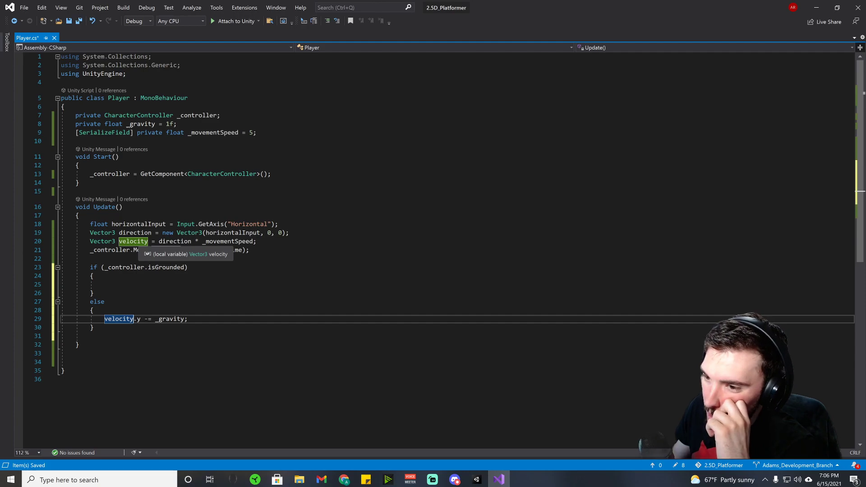
double_click(138, 318)
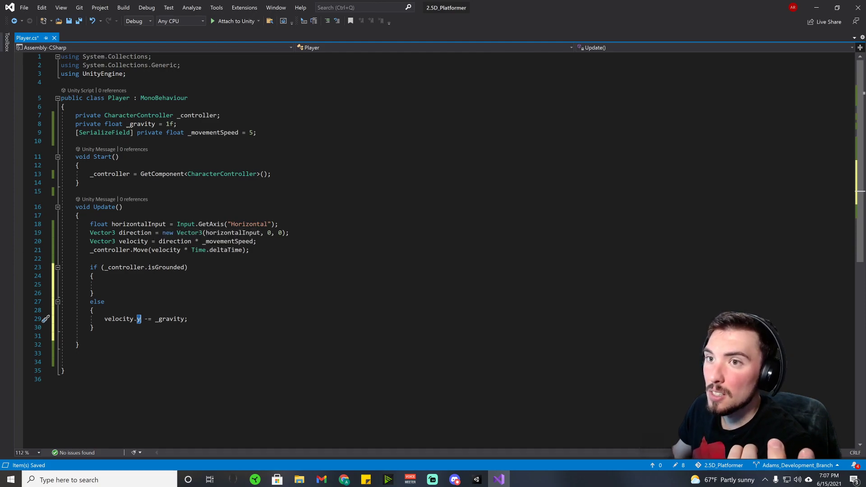
- Add the [SerializeField] attribute before the private float _gravity declaration and save Player.cs
click(134, 125)
key(Home)
text([SerializeField)
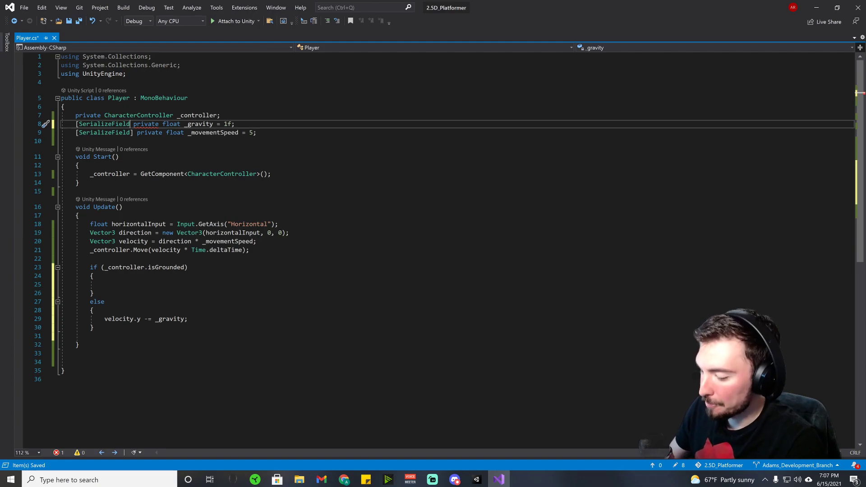
text(])
key(ctrl+s)
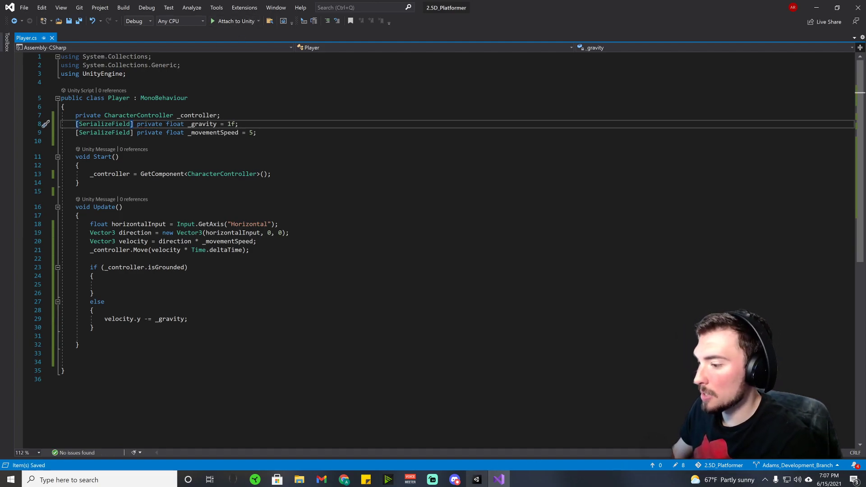
- Switch to Unity, run the game, lift the Player to about Y 7.8 to test gravity, and stop play mode
click(476, 479)
click(410, 26)
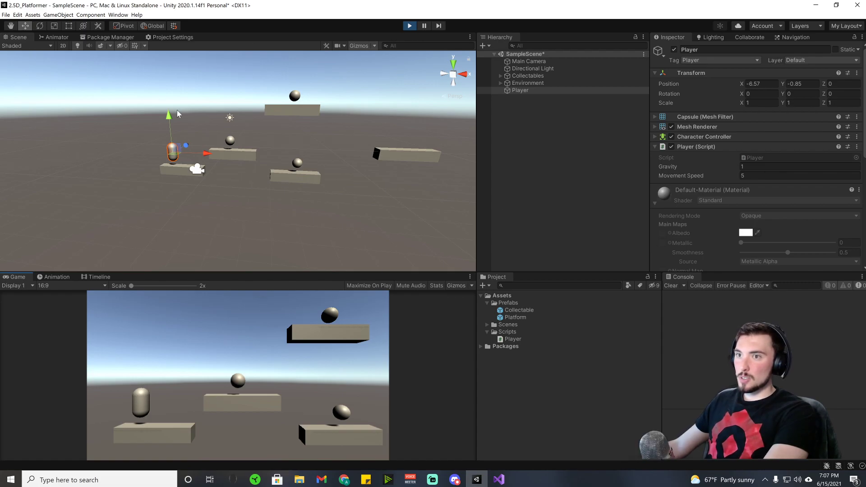
drag(178, 114, 174, 26)
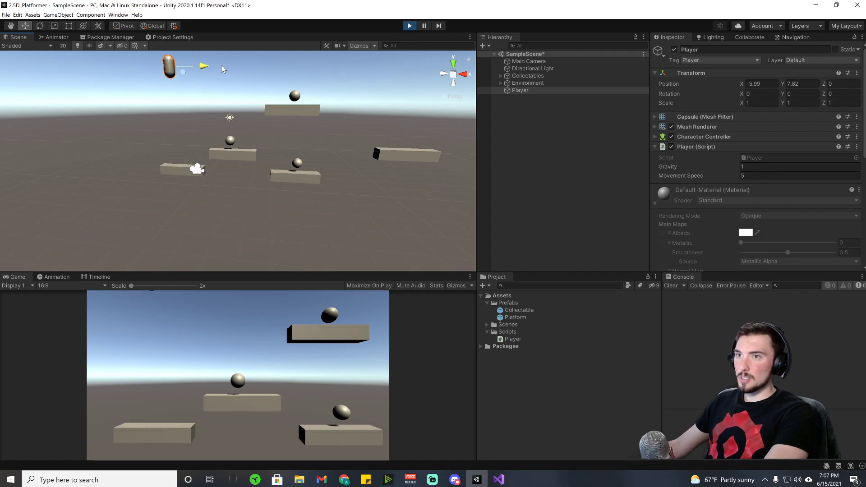
middle_drag(221, 68, 195, 176)
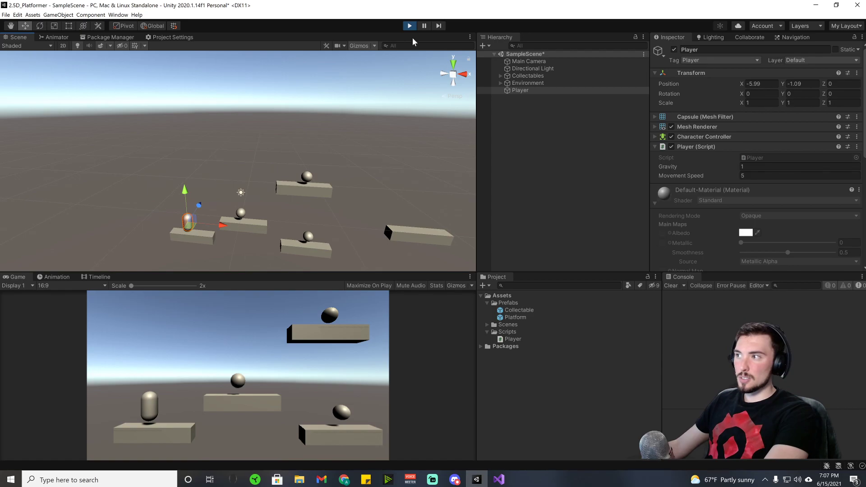
click(410, 25)
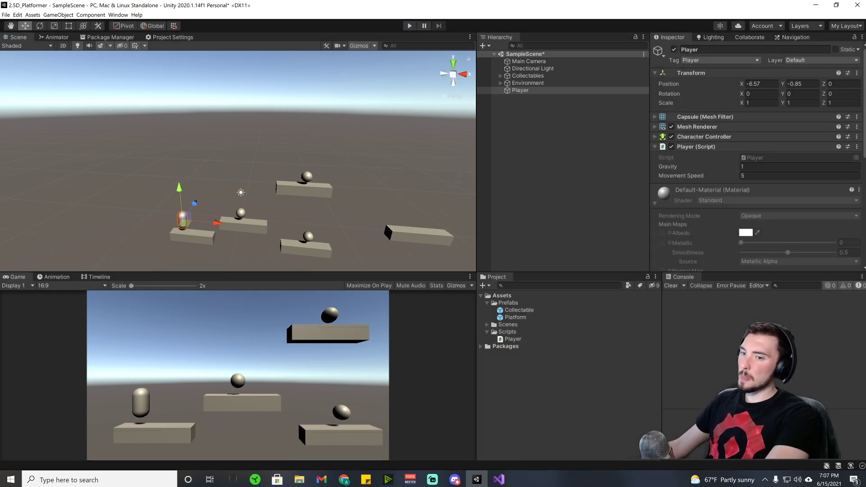
- Switch to Visual Studio, move the _controller.Move(velocity * Time.deltaTime); line below the gravity statement in the else block, and save the script
click(498, 480)
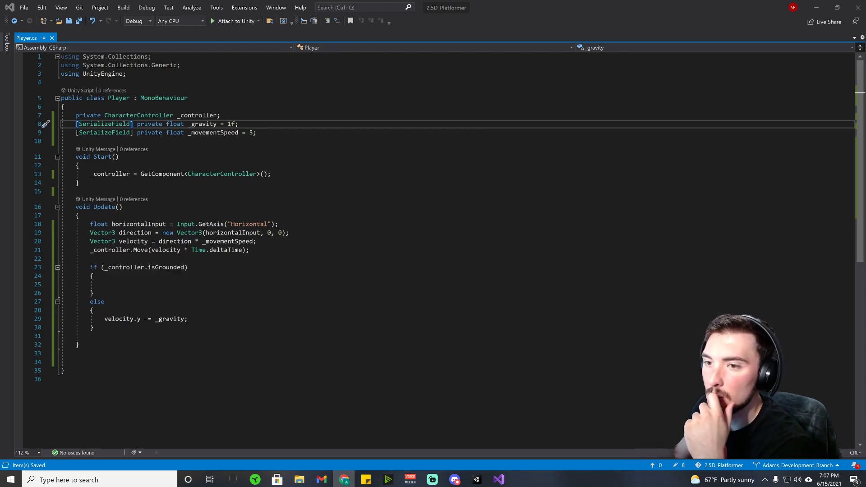
drag(90, 250, 249, 250)
key(ctrl+x)
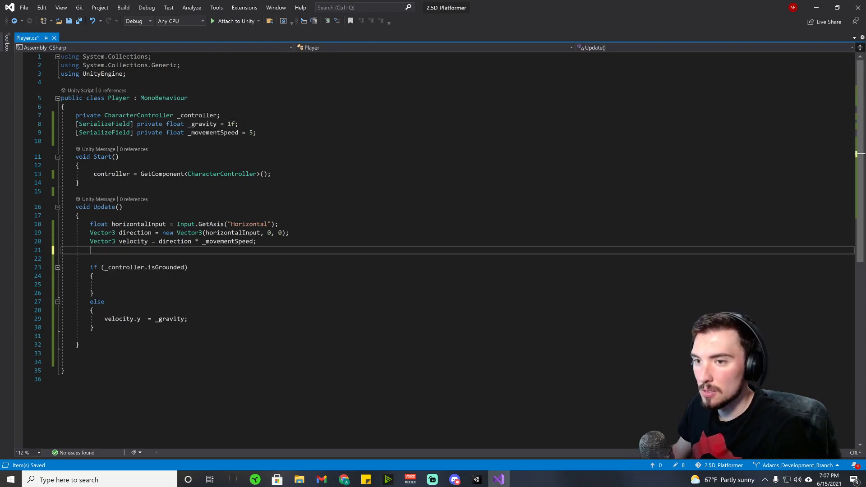
click(93, 328)
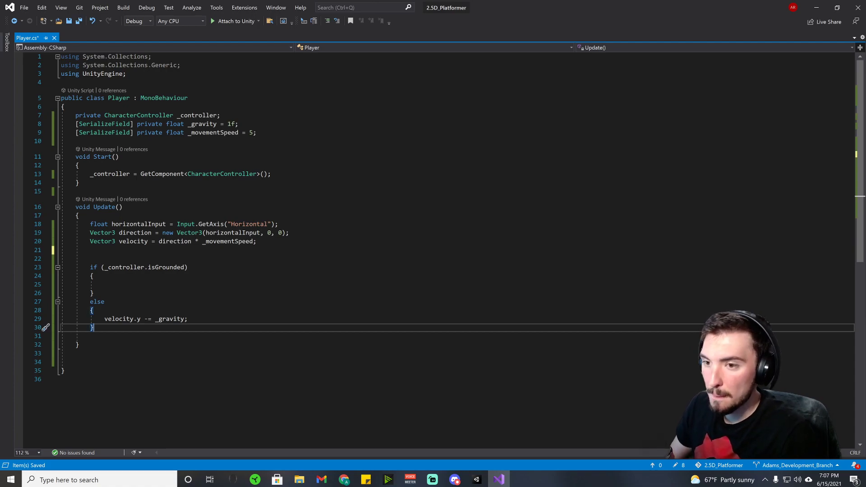
key(ctrl+v)
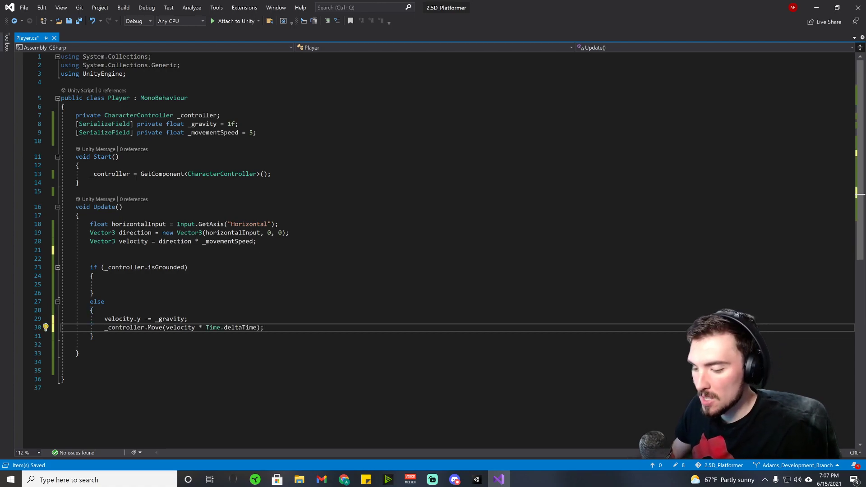
key(ctrl+s)
- Switch to Unity, play-test the Player's fall, and leave the Player at Y 11.95 outside play mode
click(476, 479)
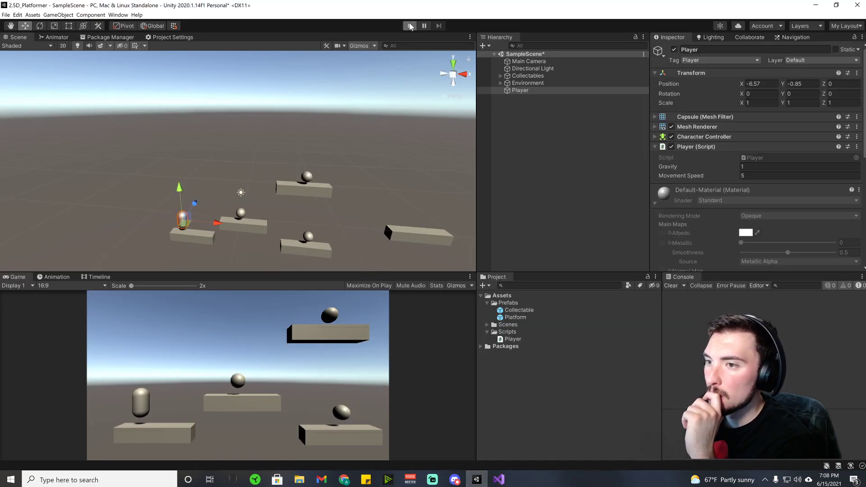
click(410, 25)
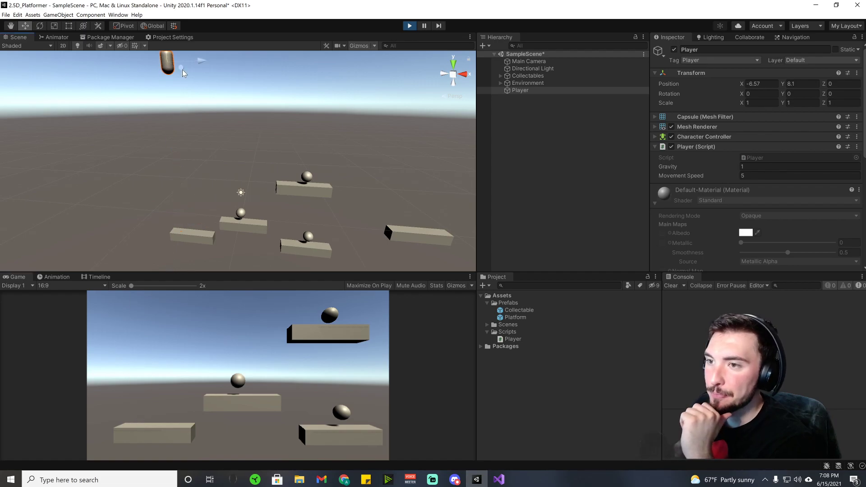
middle_drag(183, 130, 241, 141)
scroll(241, 141, down, 3)
drag(249, 54, 248, 173)
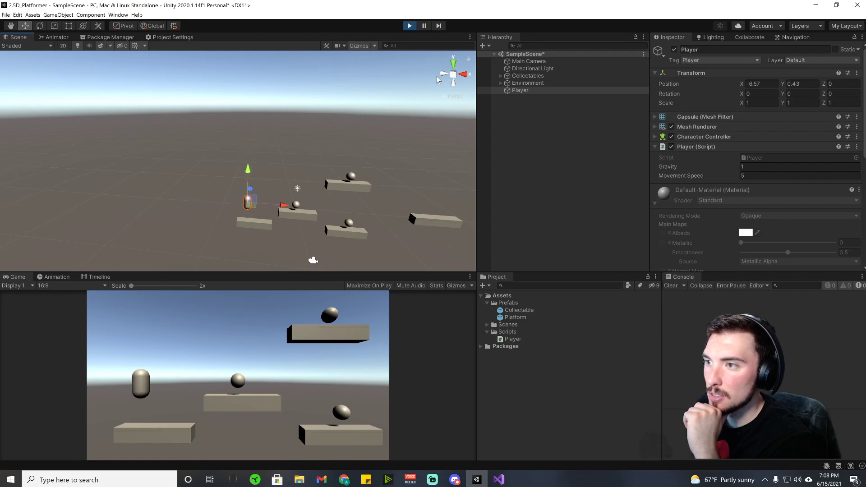
key(ctrl+p)
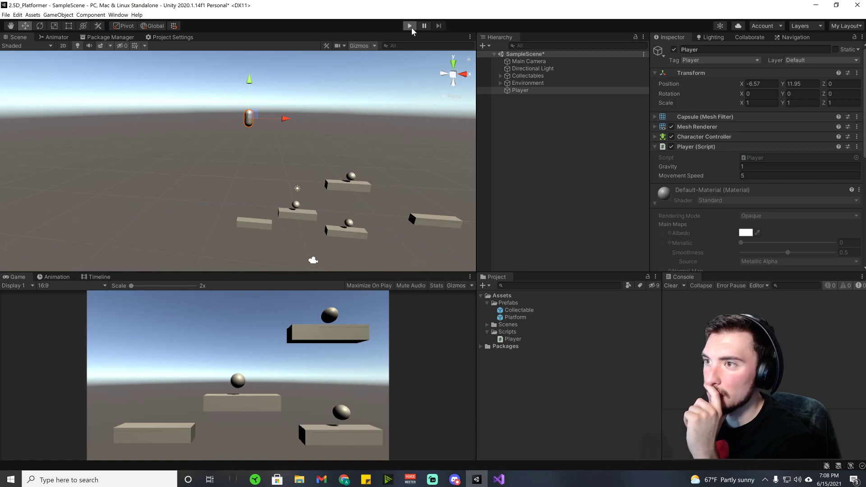
- Run the game, lift the Player back up in the Scene view, and set the Player script's Gravity to 9 during play
click(411, 27)
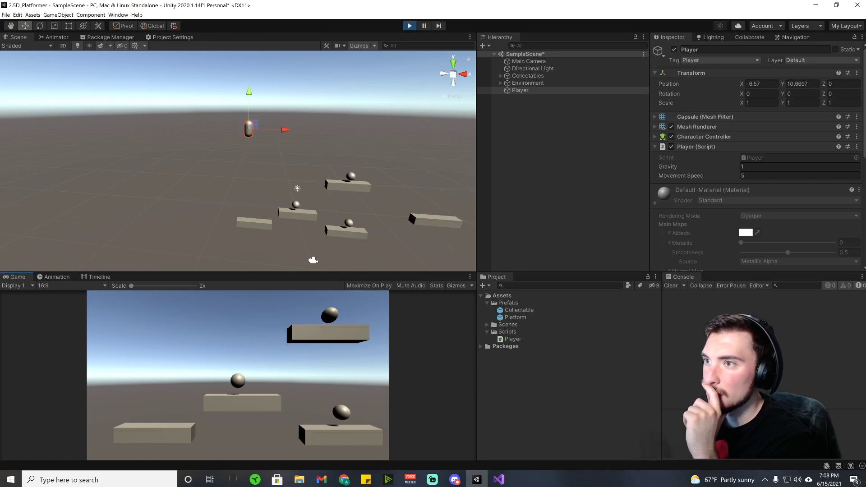
scroll(249, 168, down, 2)
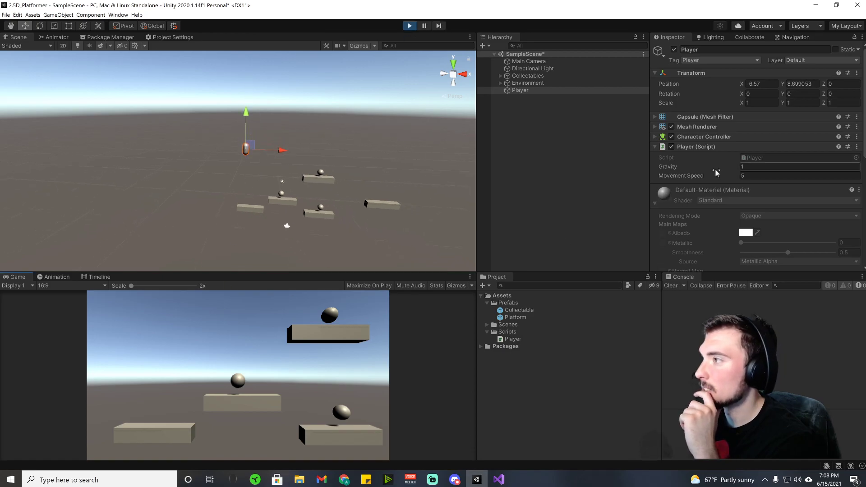
drag(247, 121, 248, 82)
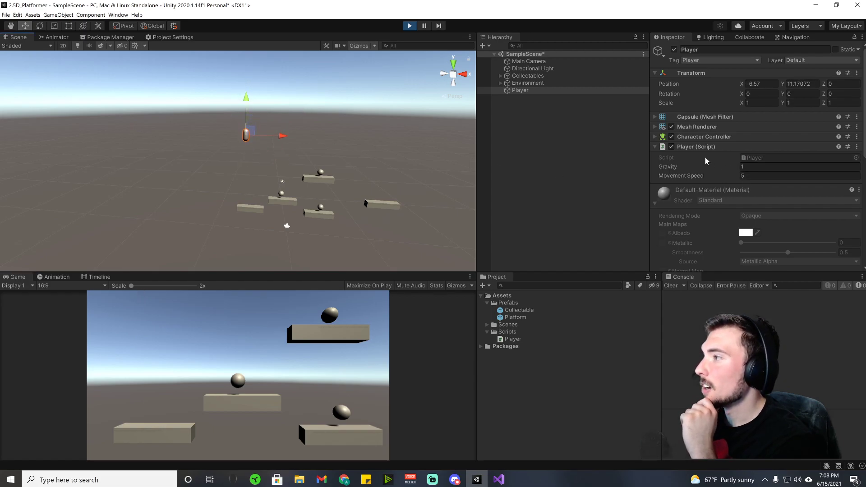
click(748, 167)
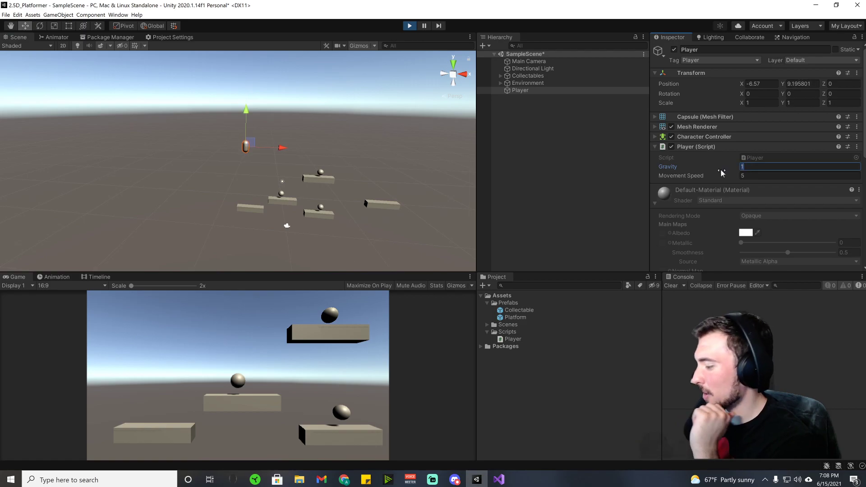
text(9)
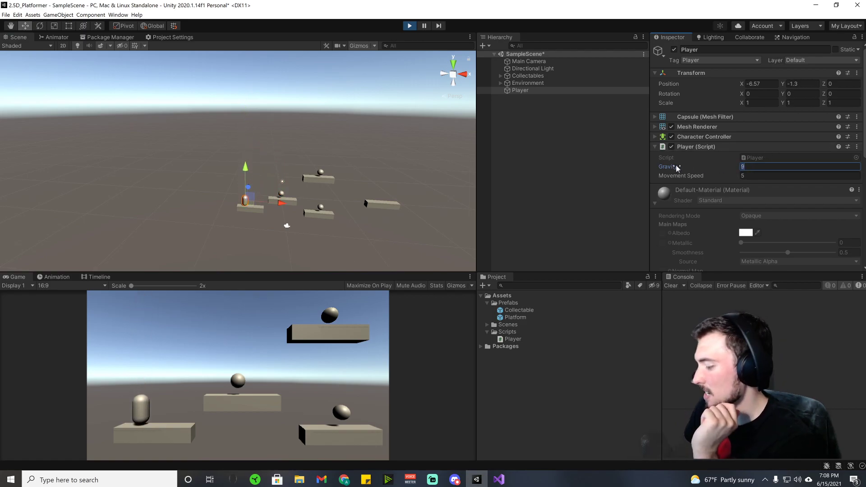
- Set Gravity to 10 during play, raise the Player to about Y 10 to test it, and stop play mode
key(BackSpace)
text(10)
drag(245, 167, 242, 109)
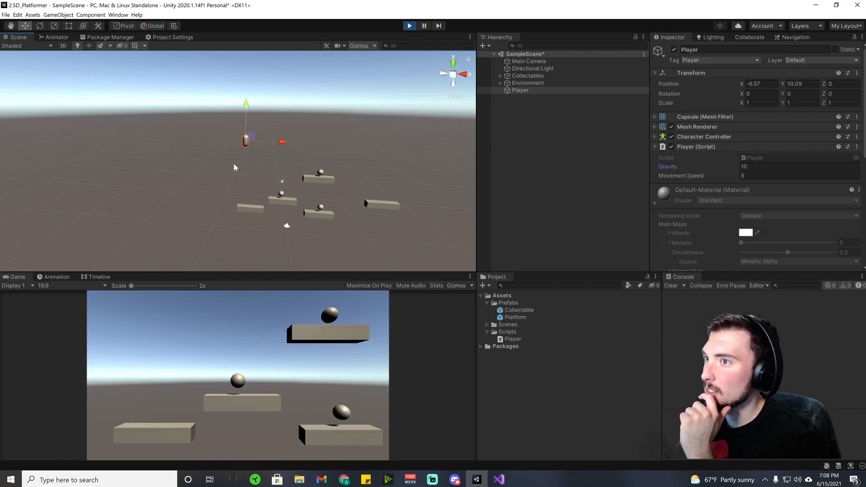
right_drag(234, 168, 251, 143)
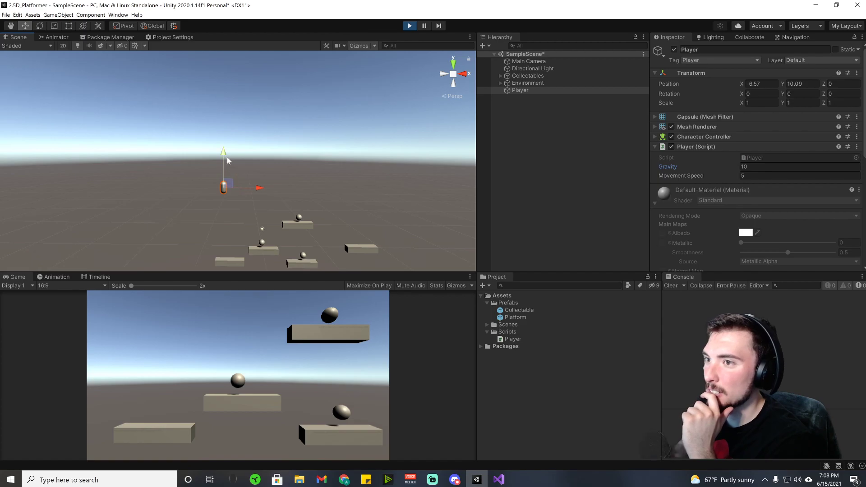
click(409, 26)
- Run the game again, lift the Player above its platform to watch it fall with the script's default gravity, and stop play mode
click(408, 26)
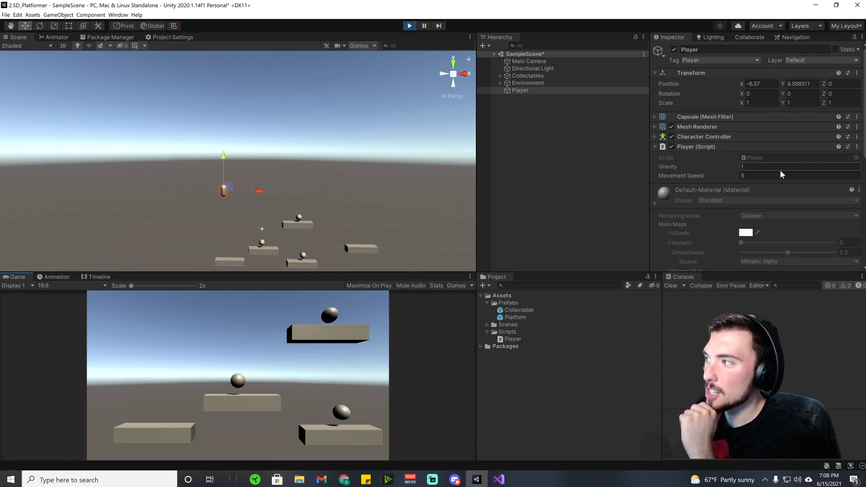
mouse_move(233, 167)
mouse_down()
mouse_move(233, 76)
mouse_move(239, 197)
mouse_move(225, 197)
mouse_move(225, 174)
mouse_up()
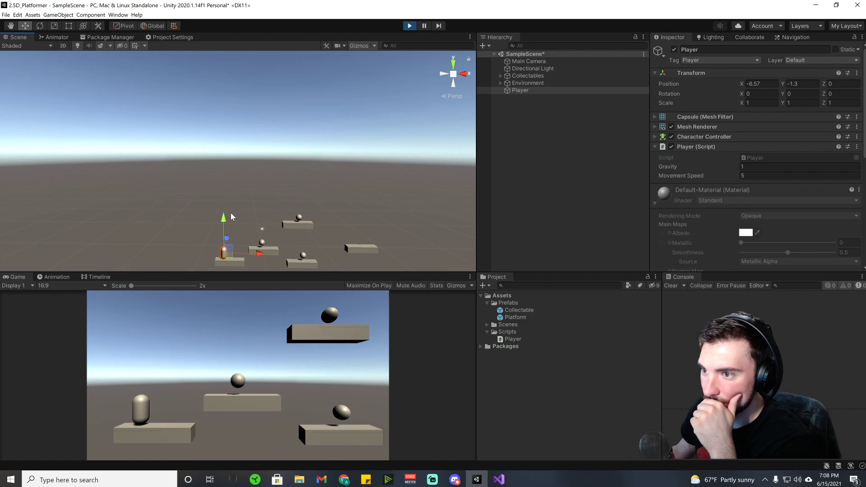
drag(224, 217, 224, 176)
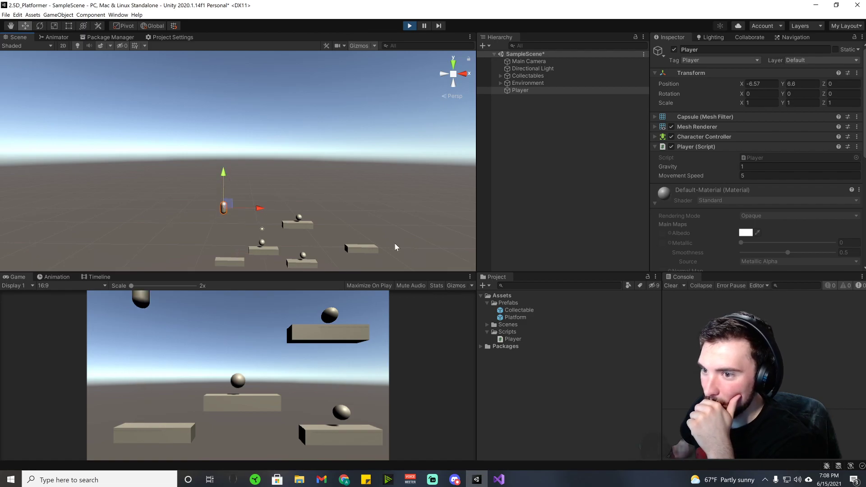
click(404, 26)
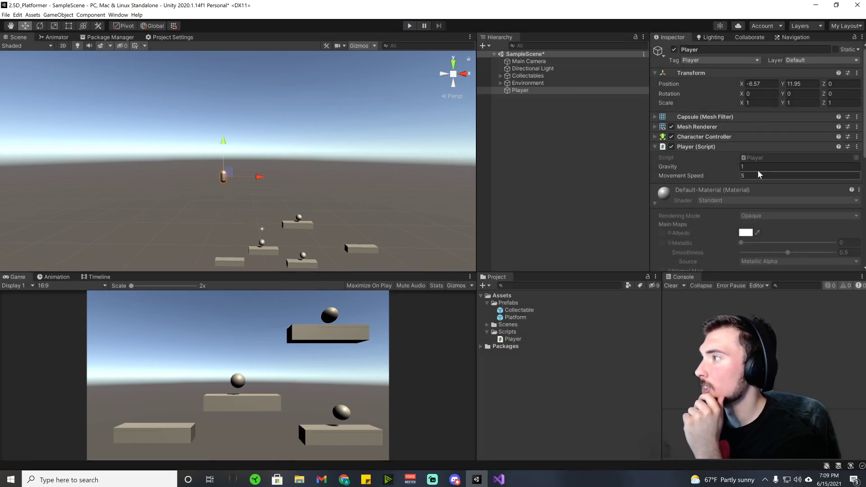
- Set the Player script's Gravity to 10 outside play mode
click(751, 167)
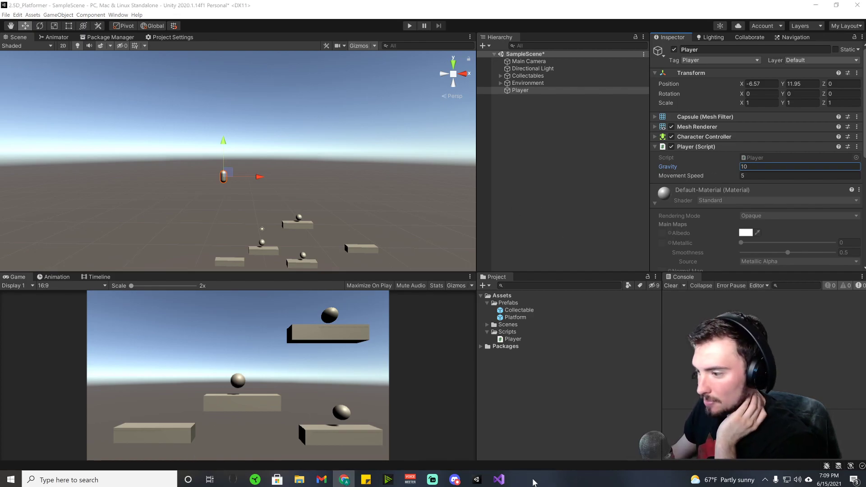
- Switch to Visual Studio and begin a nested if statement on input inside the isGrounded block of Player.cs
click(499, 480)
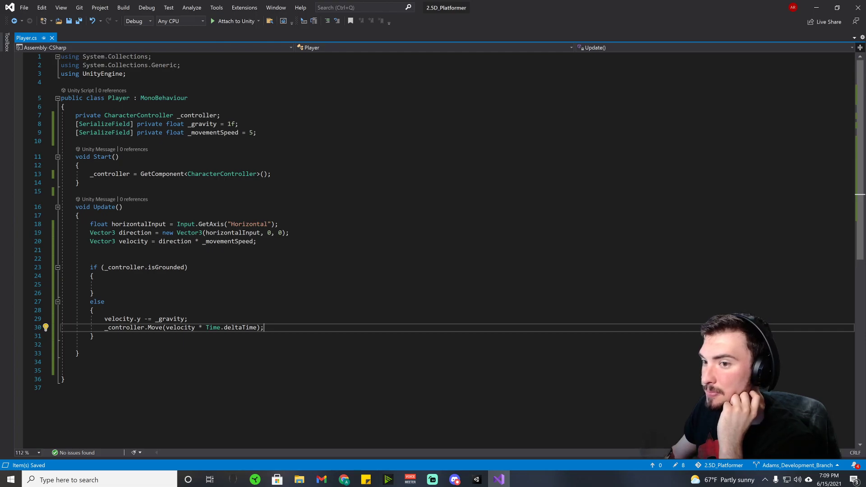
click(105, 284)
text(if)
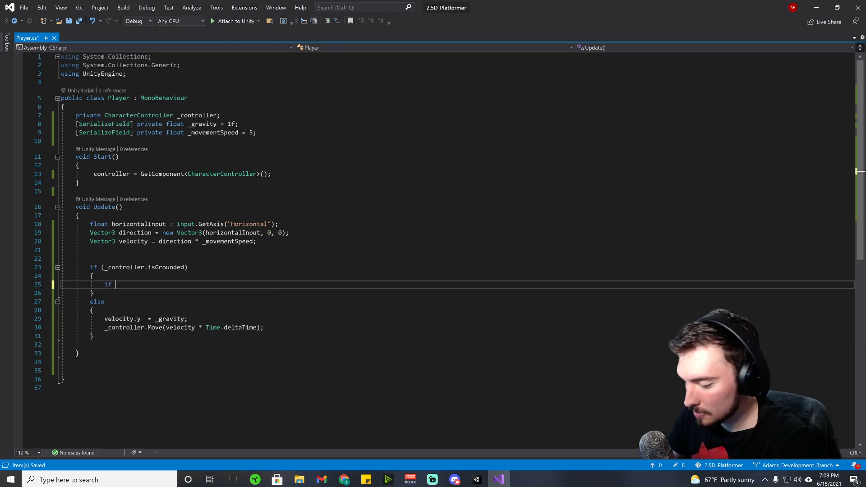
text( (in)
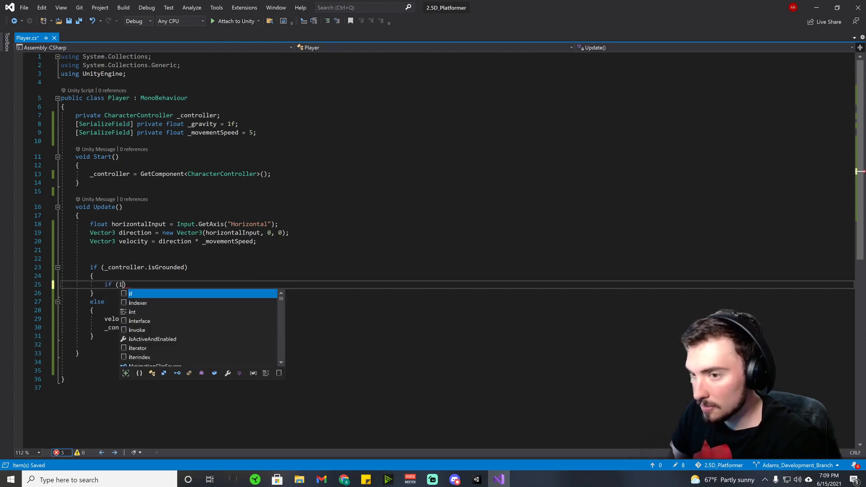
text(put)
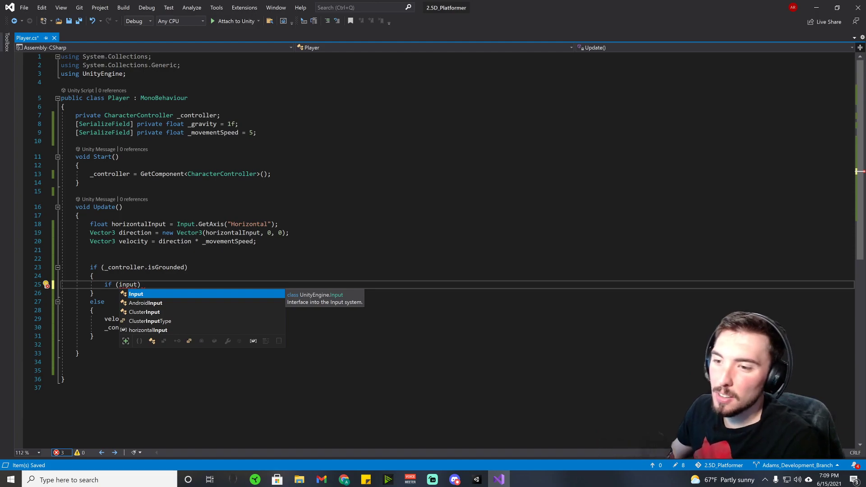
- Move the _controller.Move(velocity * Time.deltaTime) line out of the else block to the end of Update, and remove the leftover blank line
click(278, 224)
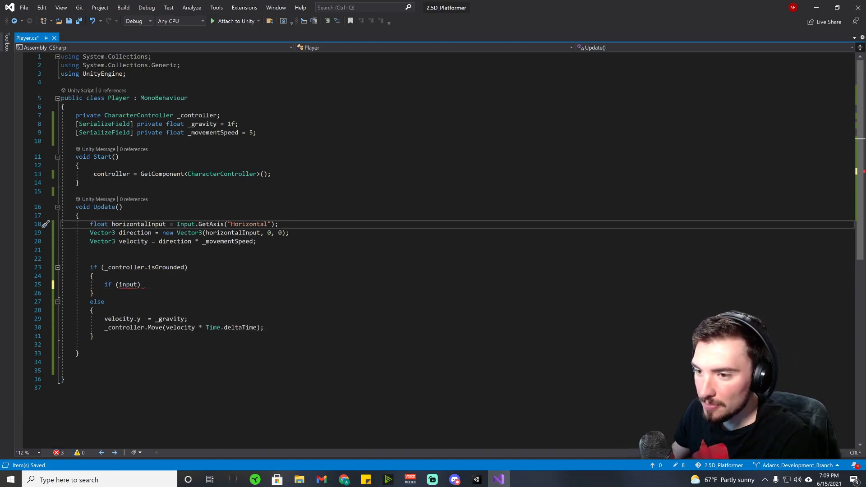
click(264, 327)
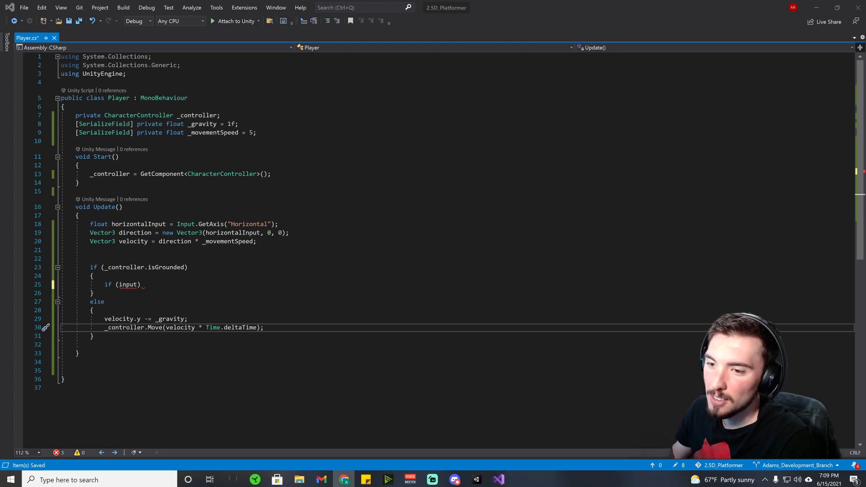
click(94, 336)
drag(264, 327, 104, 327)
key(ctrl+c)
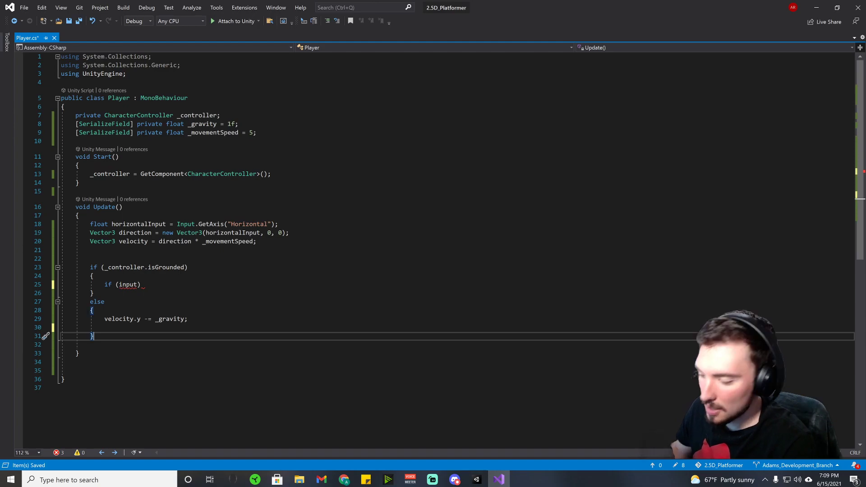
click(90, 345)
key(ctrl+v)
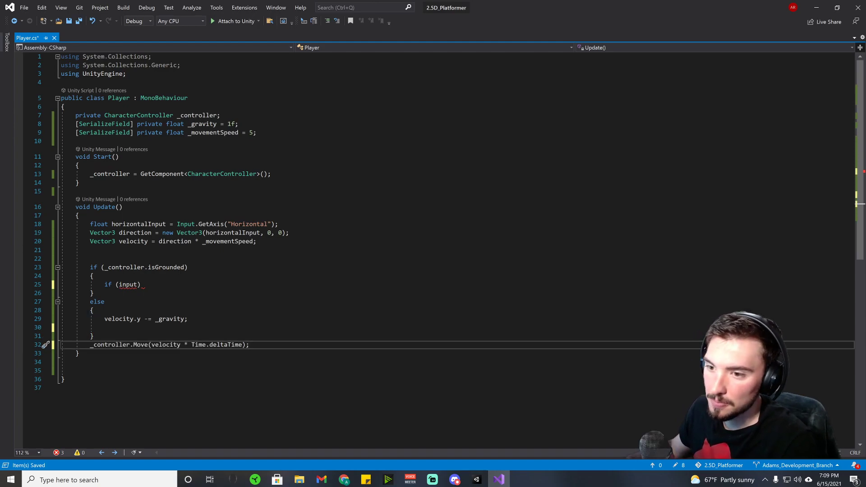
drag(105, 327, 61, 327)
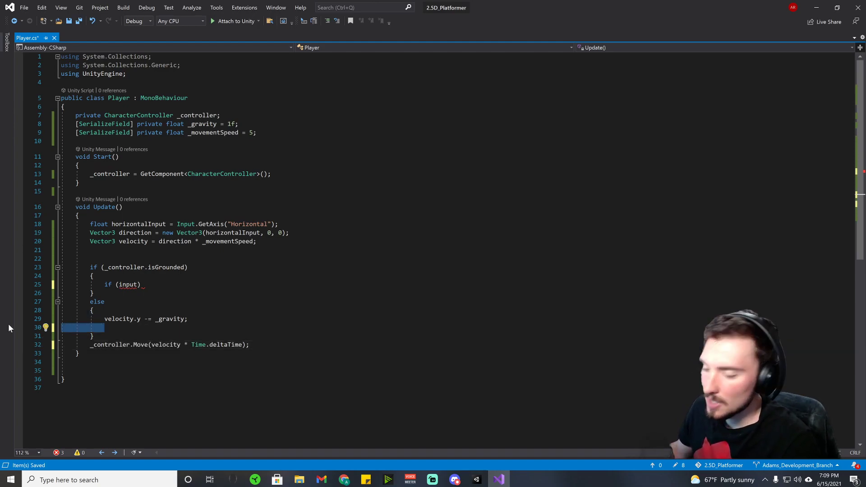
key(BackSpace)
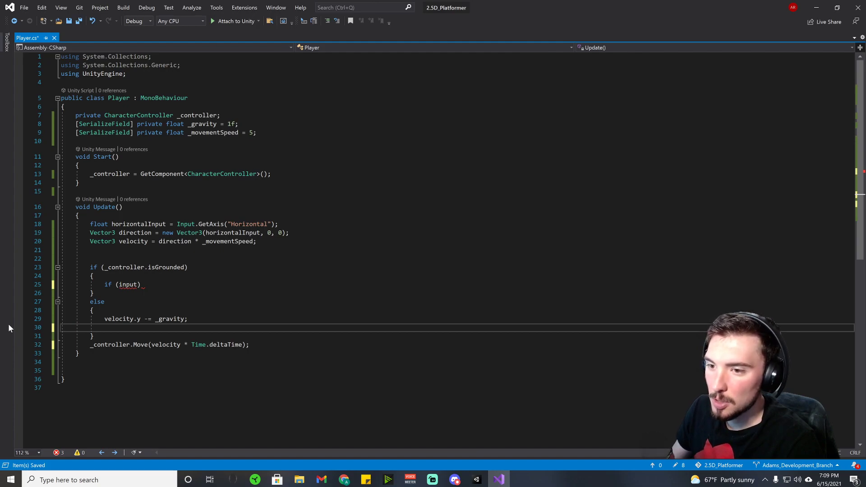
key(BackSpace)
key(Up)
key(Up)
key(Up)
key(Up)
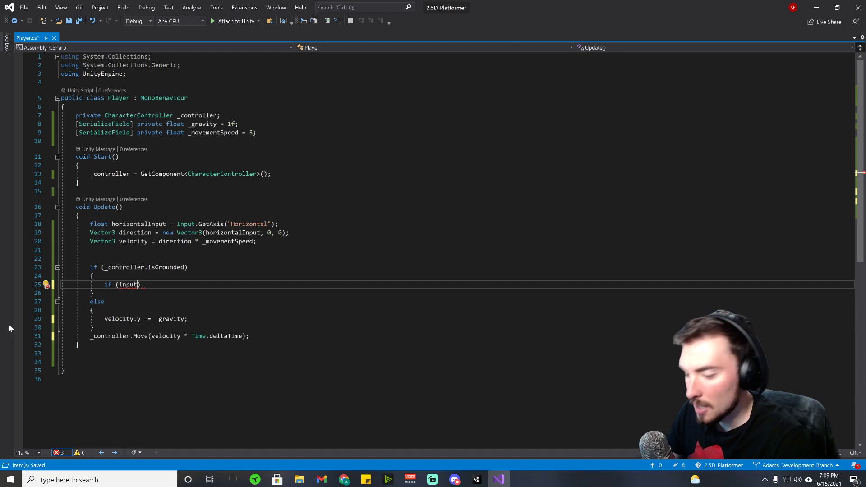
text(.Get)
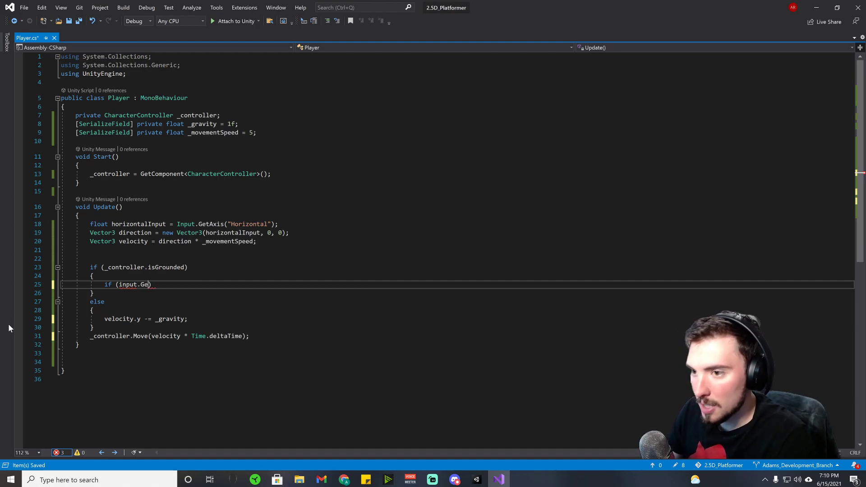
key(Return)
key(BackSpace)
key(BackSpace)
key(BackSpace)
key(BackSpace)
key(BackSpace)
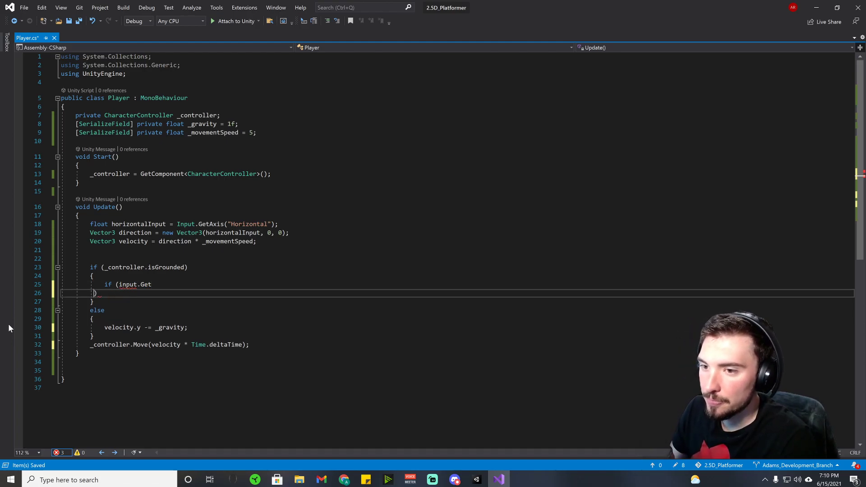
text(tKeyDown)
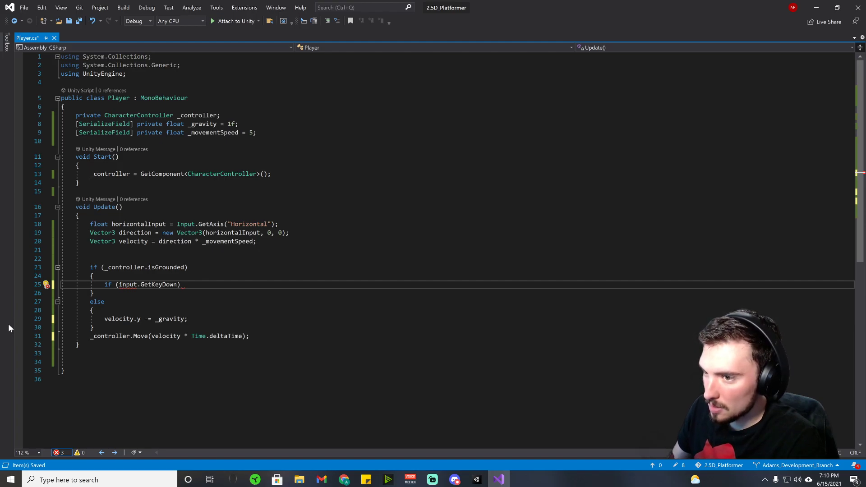
key(BackSpace)
key(BackSpace)
key(BackSpace)
key(BackSpace)
key(BackSpace)
key(BackSpace)
key(BackSpace)
key(BackSpace)
key(BackSpace)
key(BackSpace)
key(BackSpace)
key(BackSpace)
key(BackSpace)
key(BackSpace)
key(BackSpace)
key(BackSpace)
key(BackSpace)
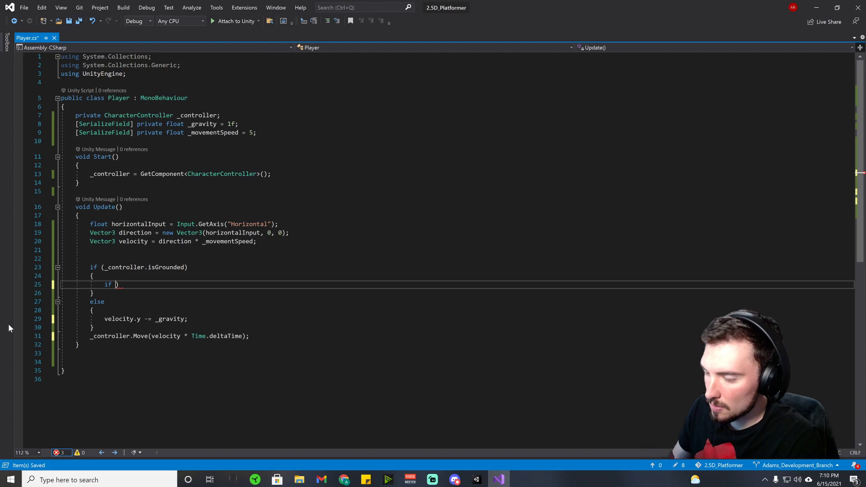
- Write the nested if condition inside the isGrounded block as Input.GetKeyDown(KeyCode.Space)
text(()
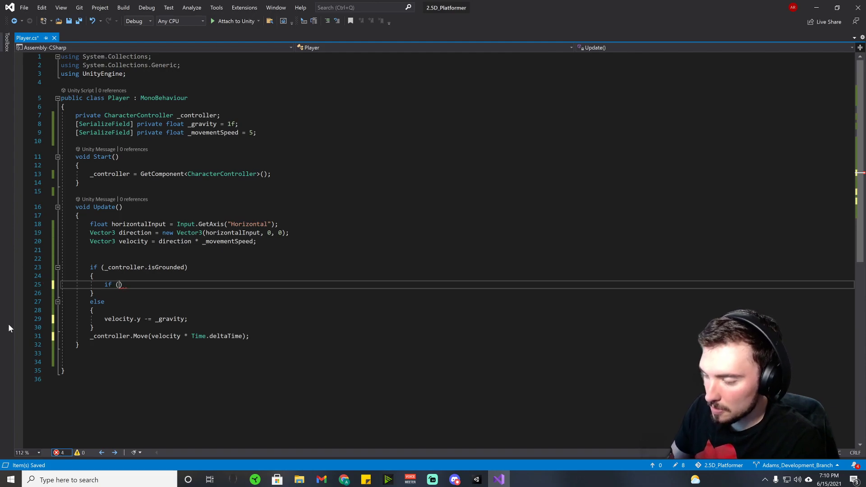
text(Input)
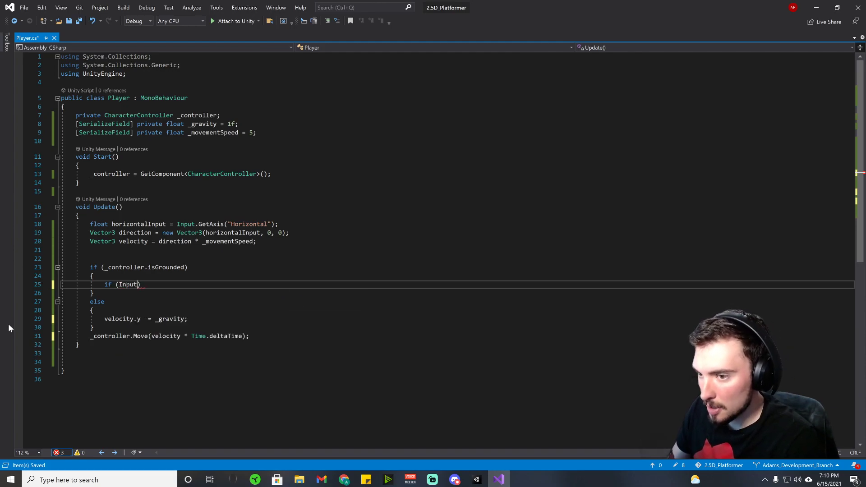
text(.GetKeyDown)
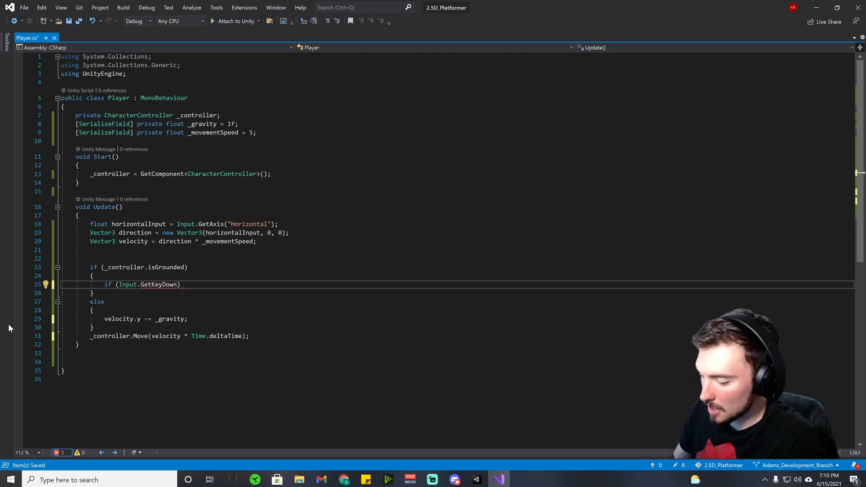
text((Key)
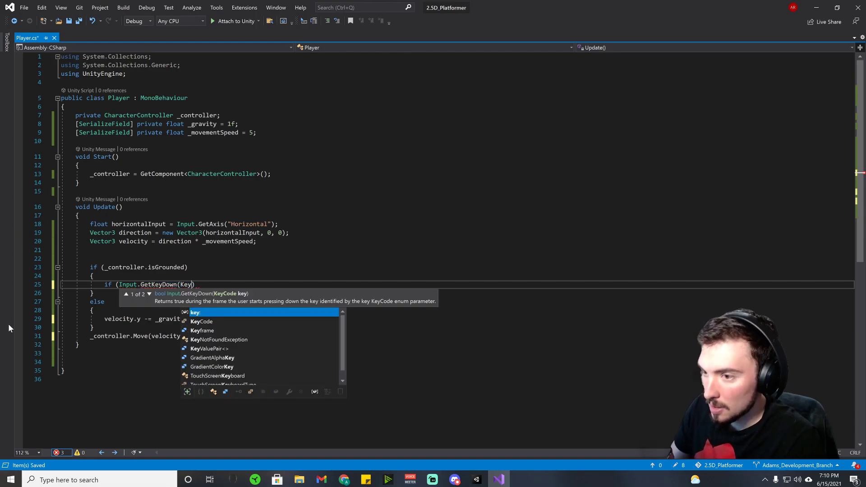
text(Code)
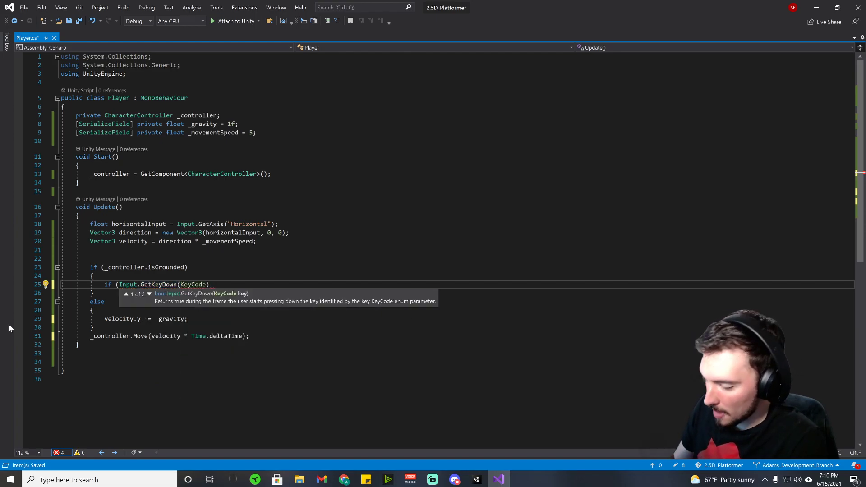
text(.Spac)
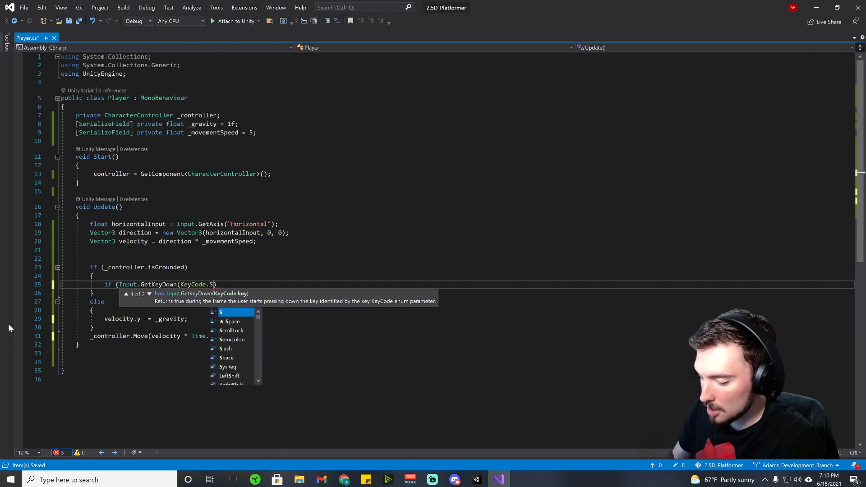
text(e)))
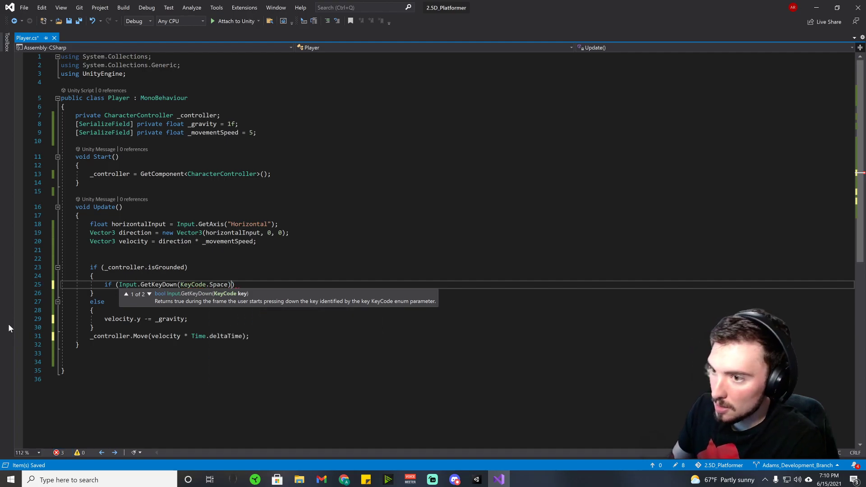
key(BackSpace)
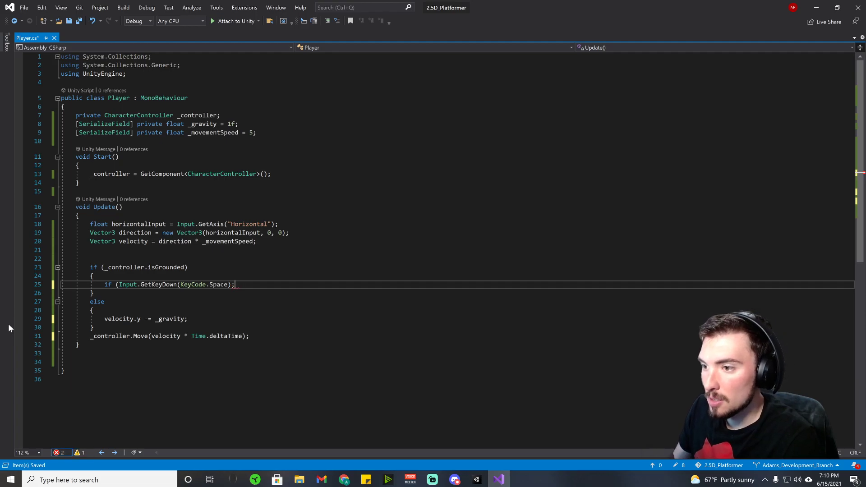
text();)
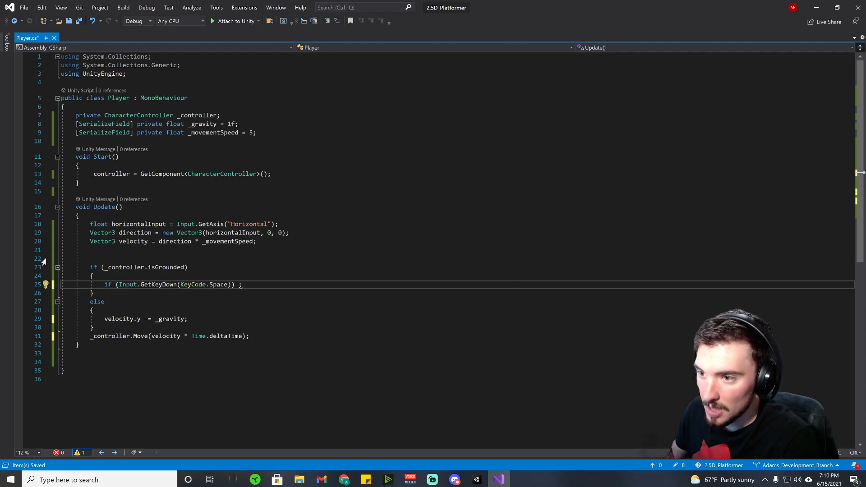
- Remove the stray semicolon after the Space key condition and give the if statement an empty body in braces
click(116, 285)
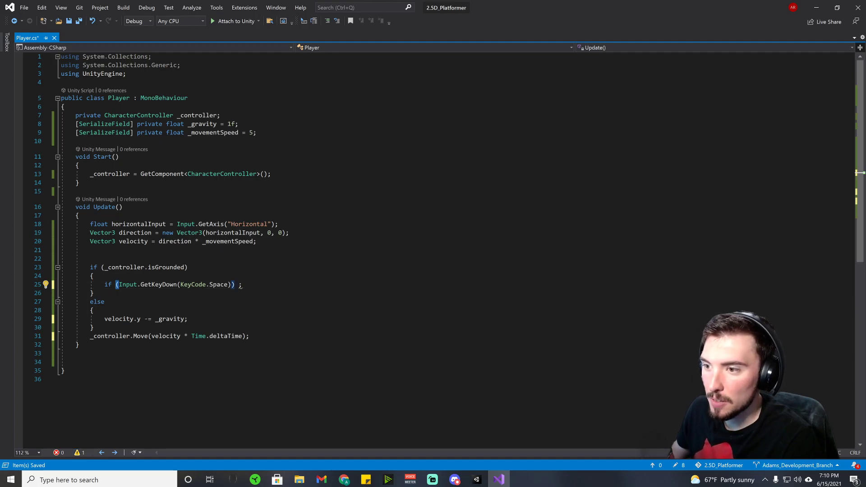
click(239, 285)
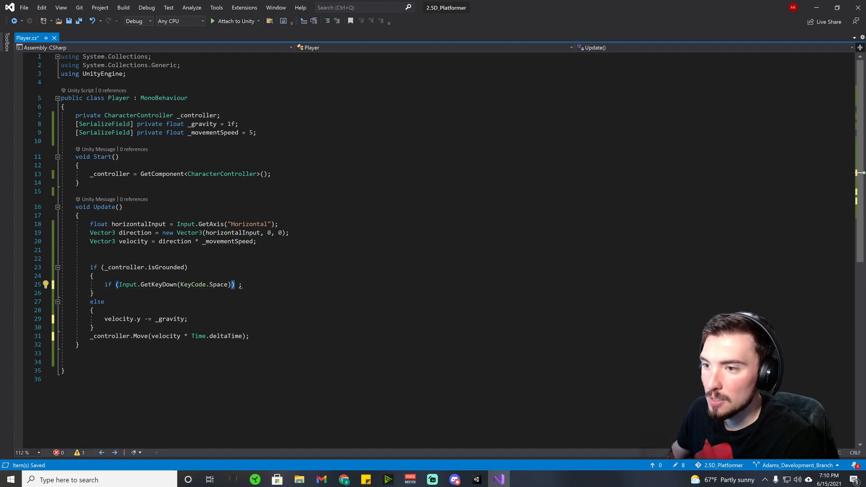
key(ctrl+Left)
key(ctrl+Left)
key(ctrl+Left)
key(ctrl+Left)
key(ctrl+Left)
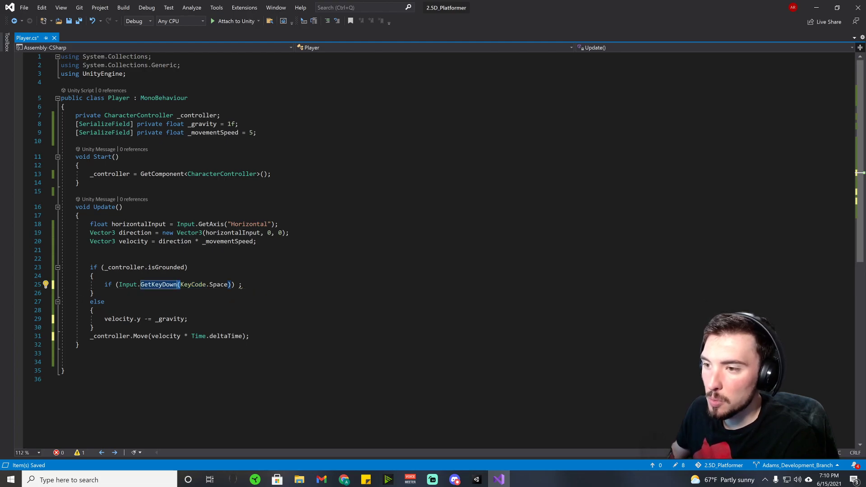
click(240, 285)
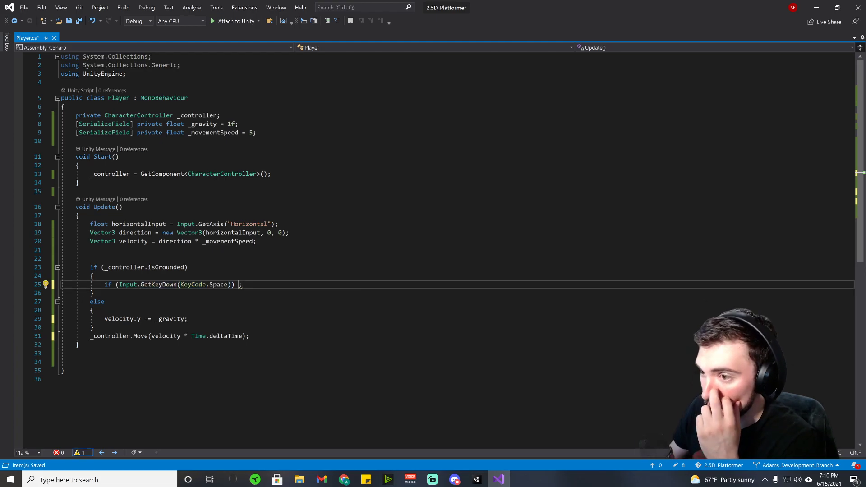
key(BackSpace)
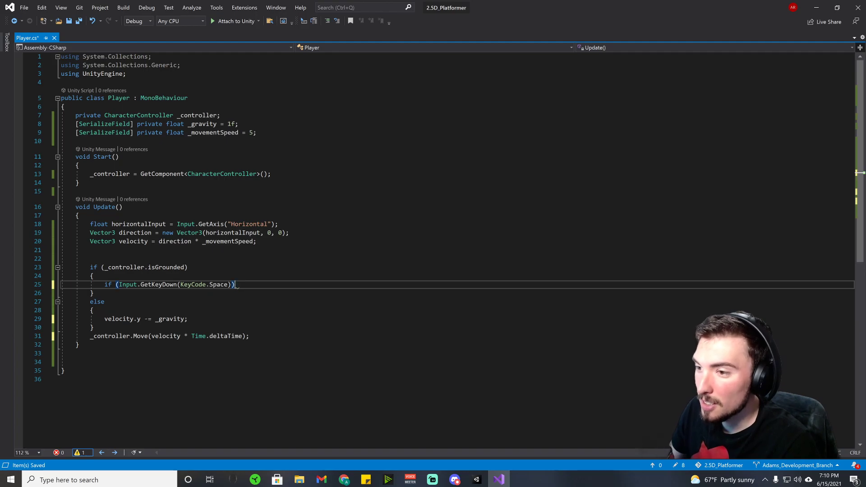
key(BackSpace)
key(Return)
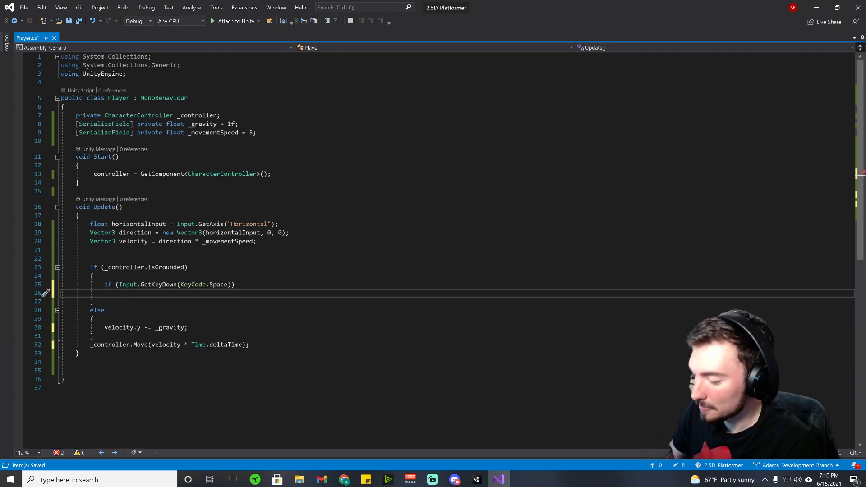
text({)
key(Return)
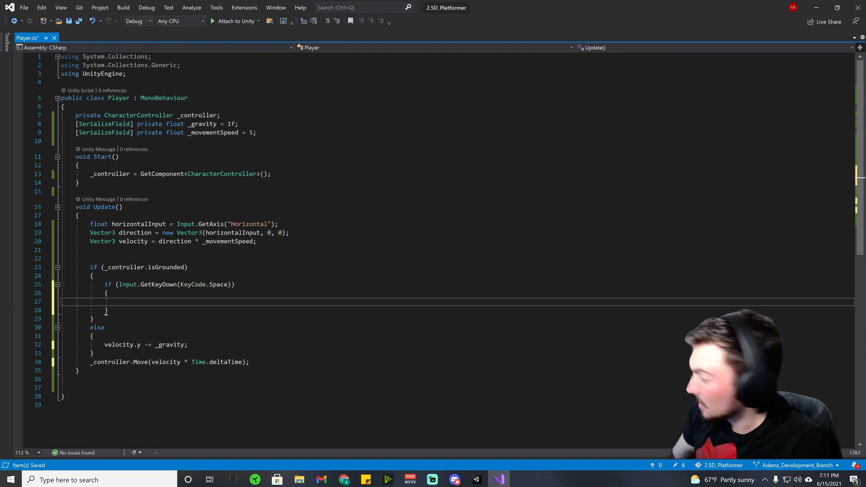
- Add the comment lines "//if spacebar" and "//velocity" inside the Space key if block
text(//)
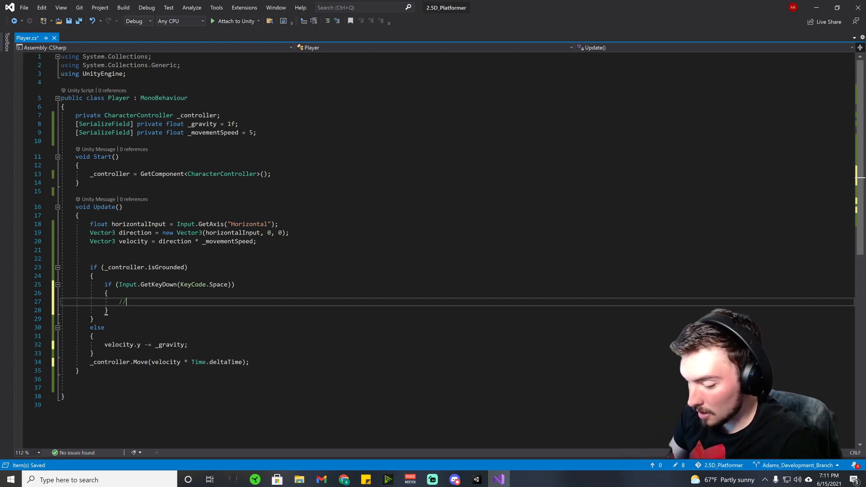
text(if )
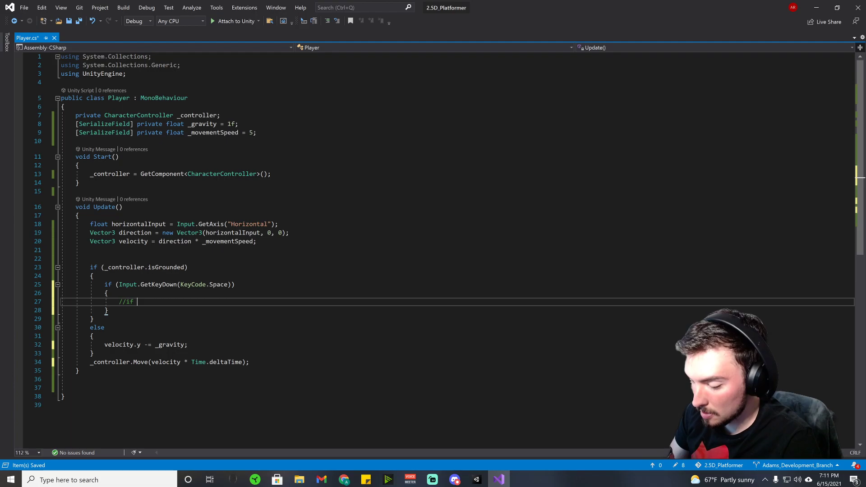
text(spacebar)
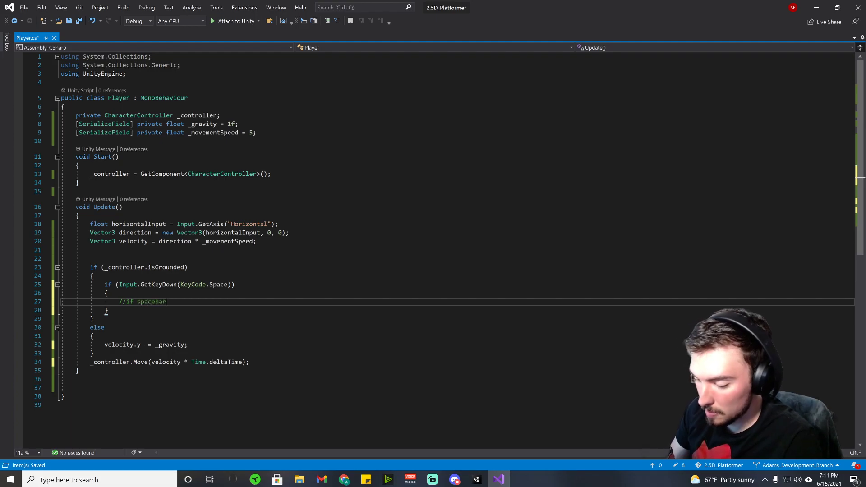
key(Return)
text(//velocity)
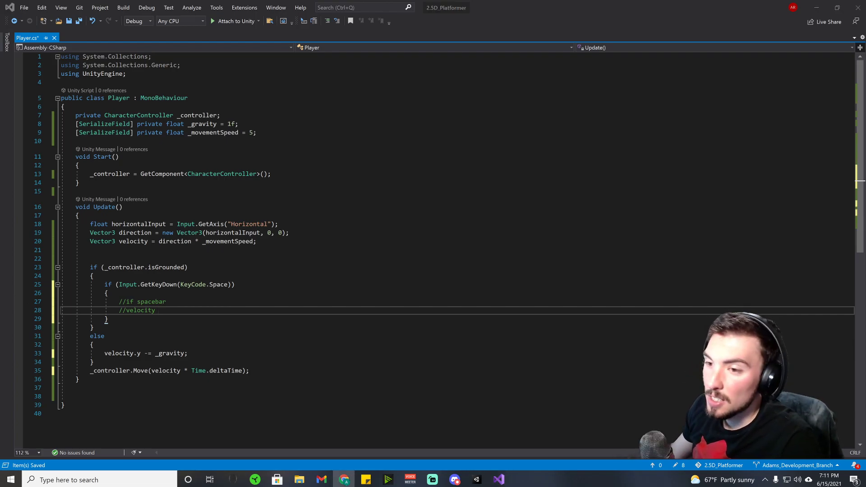
- Reword the comments in the Space key block as "//if press spacebar" and "//velocity.y += jump hight"
click(155, 302)
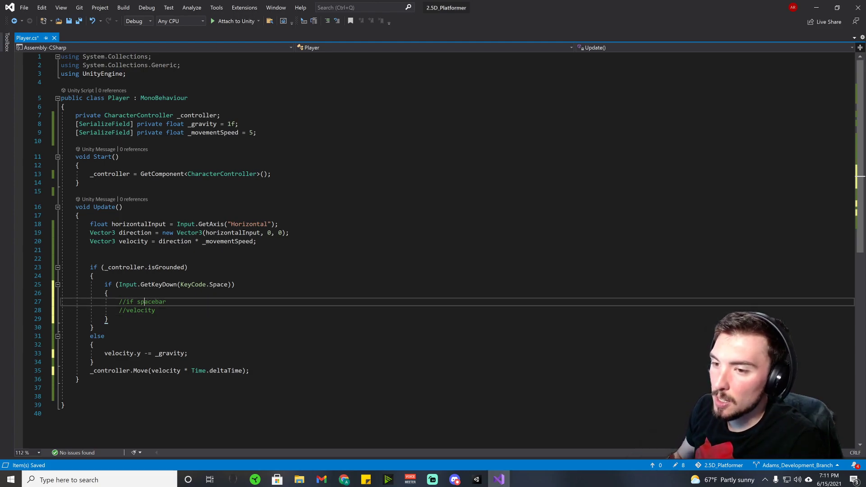
text(press)
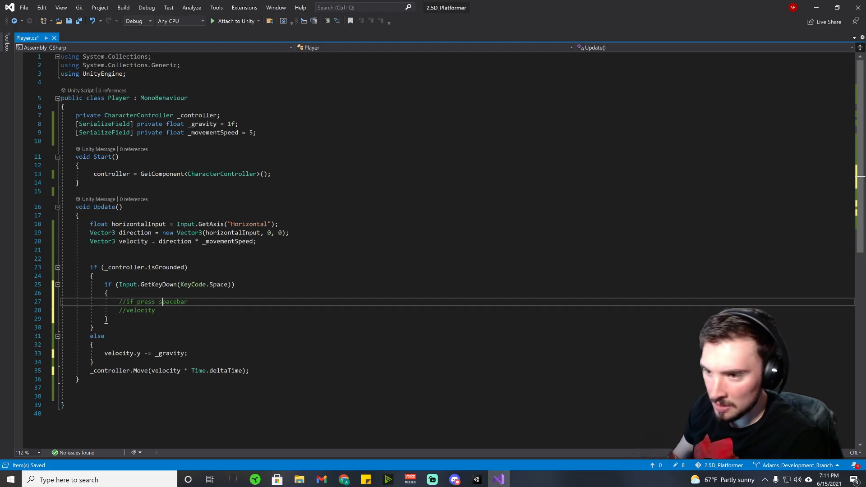
key(Down)
text(.y)
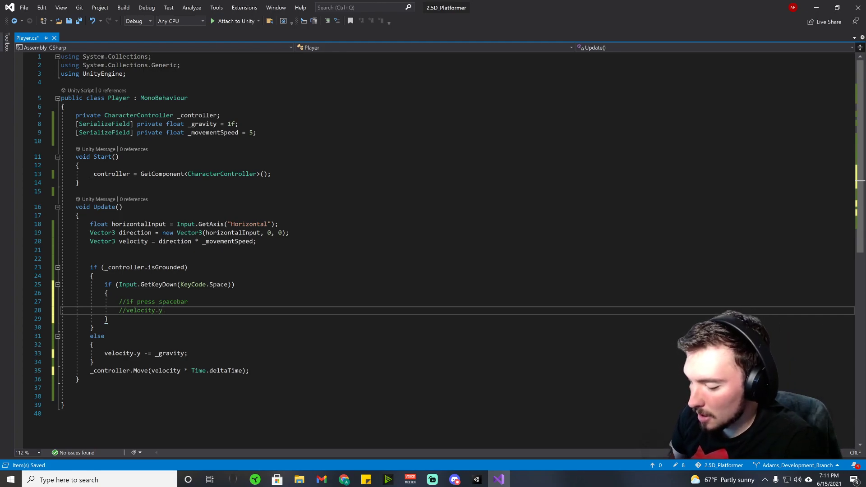
text( += jump hight)
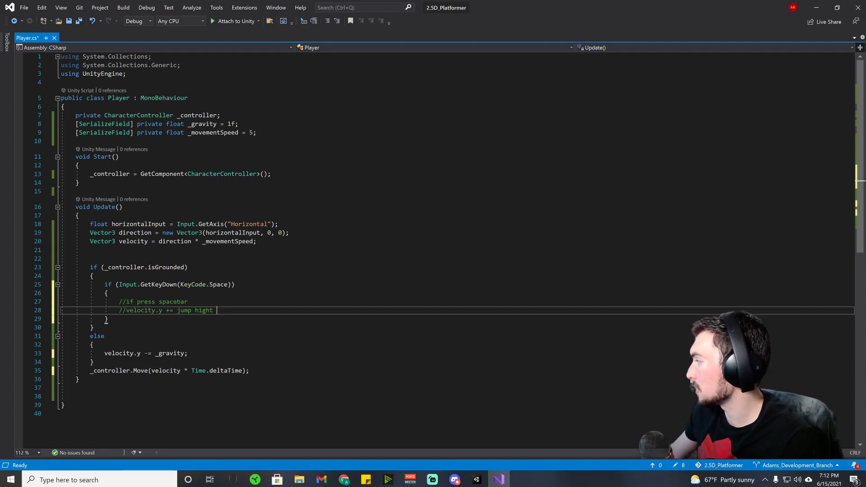
- Declare a serialized private float _jumpHight = 15f below the _movementSpeed field
click(257, 132)
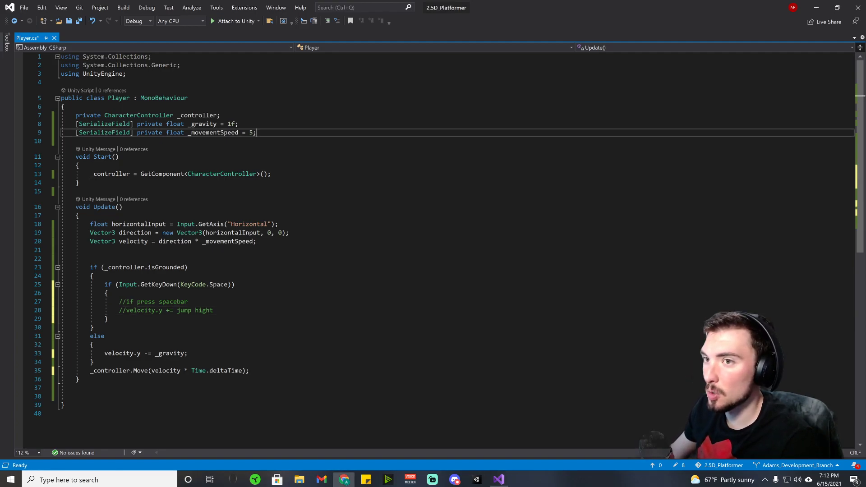
key(Return)
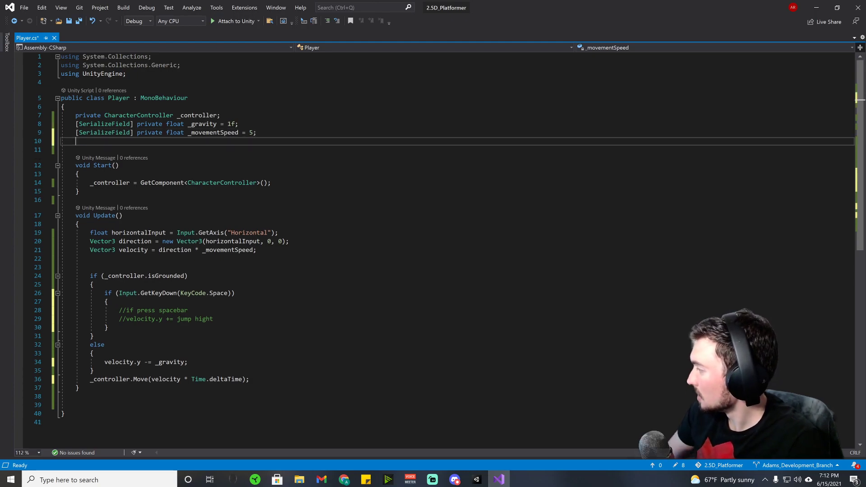
text([er)
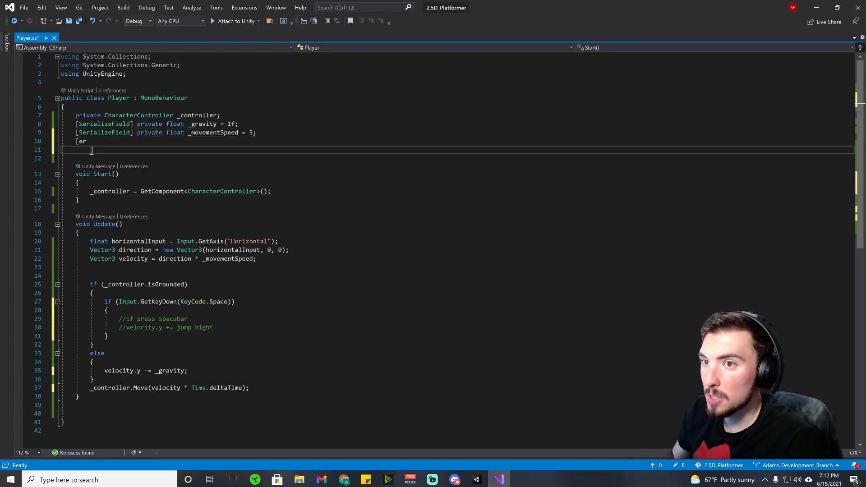
key(BackSpace)
key(BackSpace)
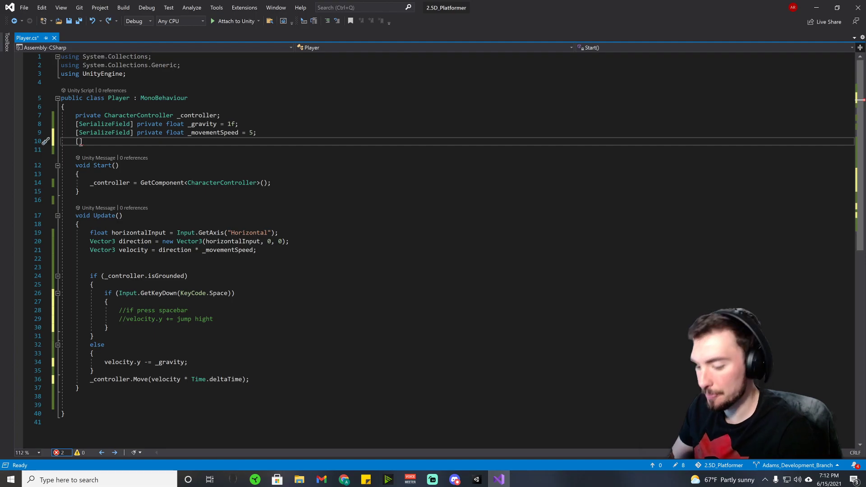
text(ser)
key(Tab)
key(End)
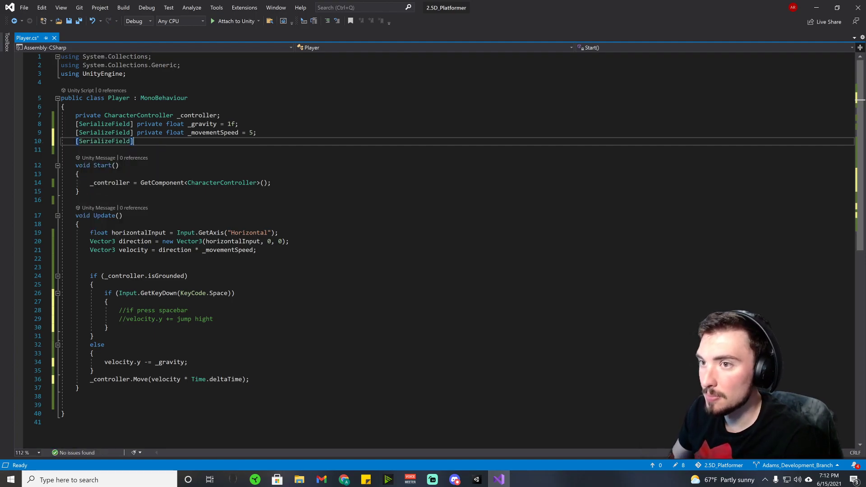
text(priv)
key(Tab)
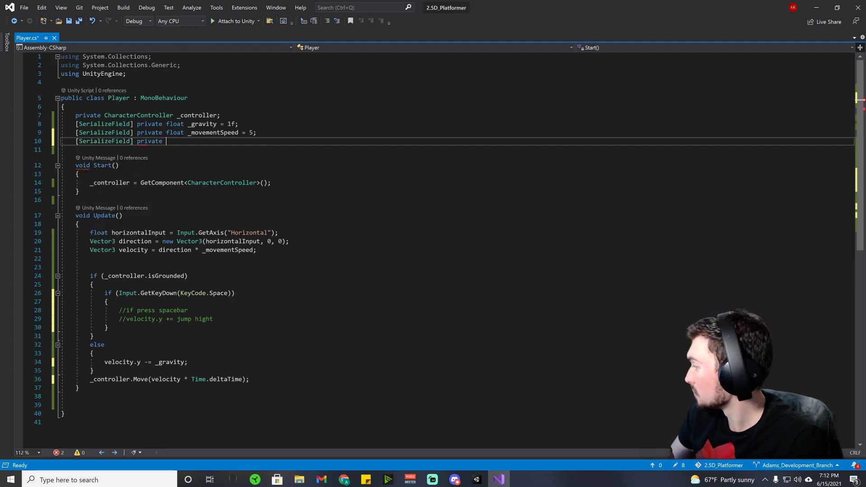
text(float)
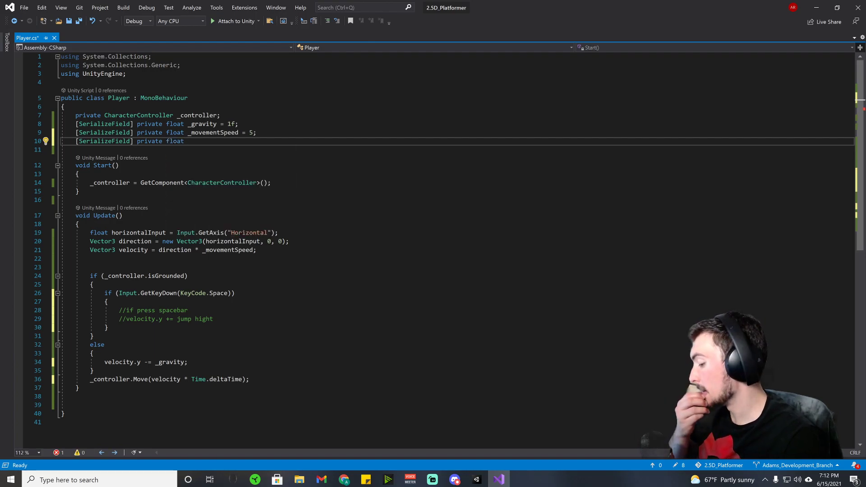
text( _jum)
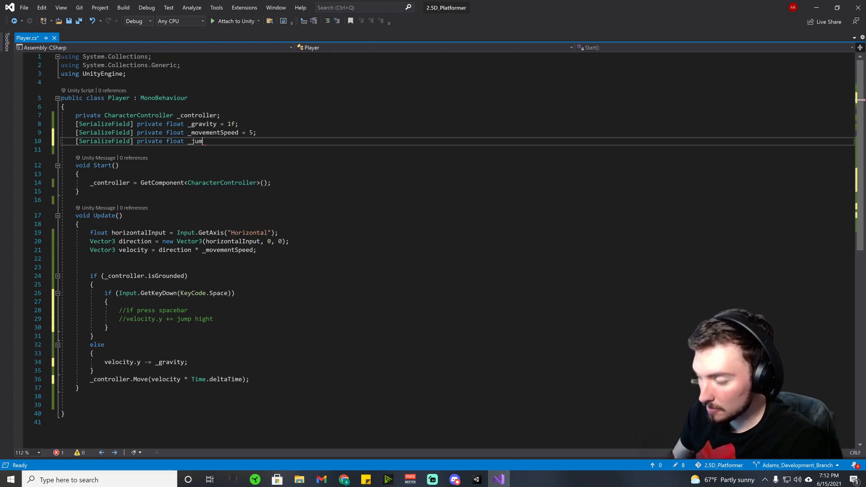
text(pHigh)
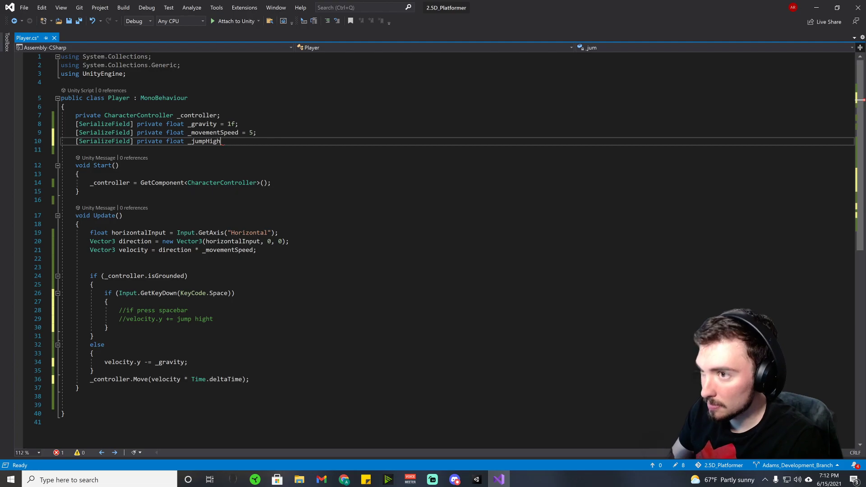
text(t = 15f;)
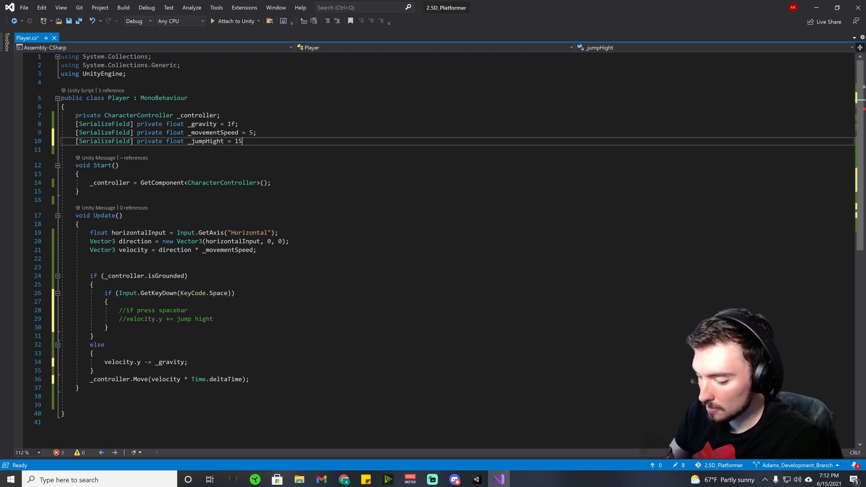
- Delete both comment lines inside the Space key if block, leaving one empty line in its body
key(Return)
key(Down)
key(Down)
key(Down)
key(Down)
key(Down)
key(Down)
key(Down)
key(Down)
key(Down)
key(Down)
key(Down)
key(Down)
key(Down)
key(Down)
key(Down)
key(Down)
key(Down)
key(Down)
key(Down)
key(Down)
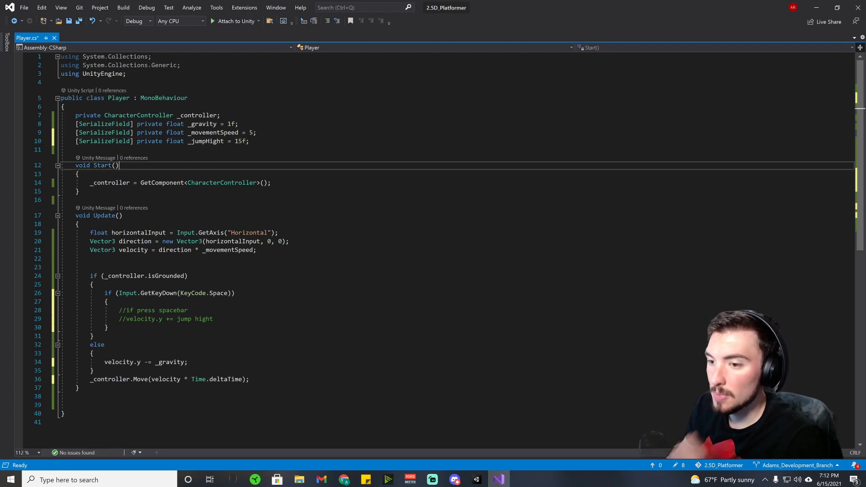
key(Up)
key(Up)
key(Up)
key(Up)
key(Up)
key(Up)
key(Up)
key(Up)
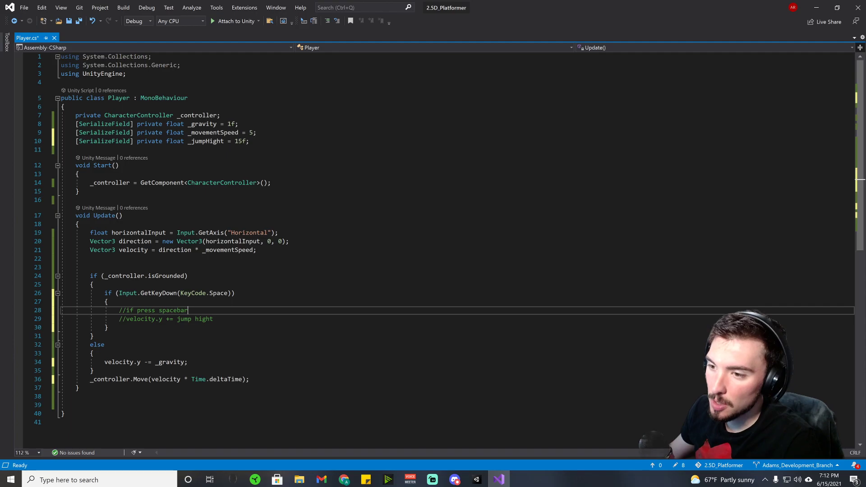
drag(220, 319, 61, 310)
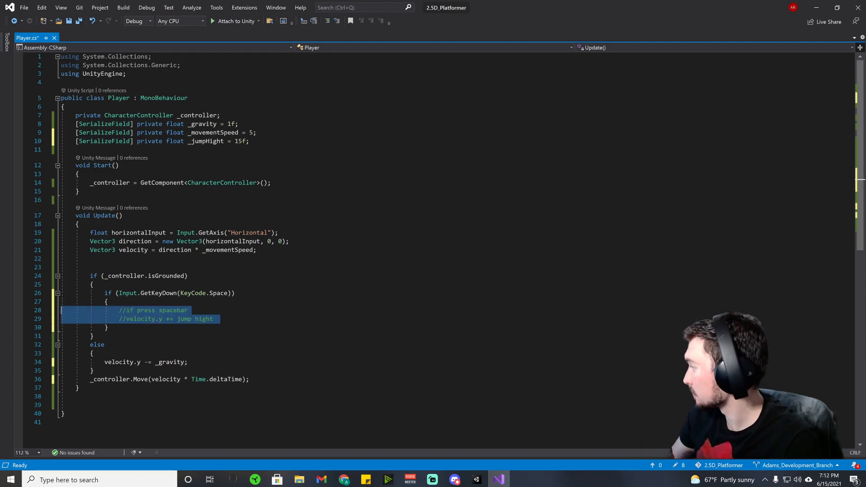
key(Delete)
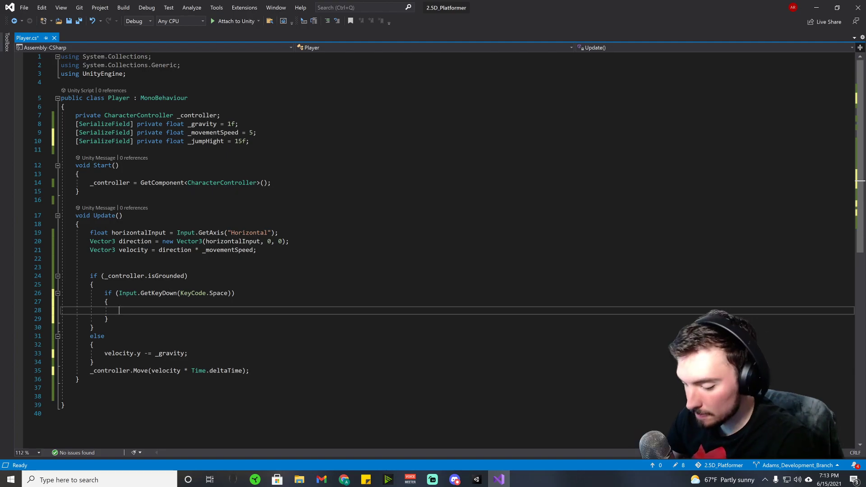
- Write the statement velocity.y = _jumpHight; inside the Space key if block
text(veloci)
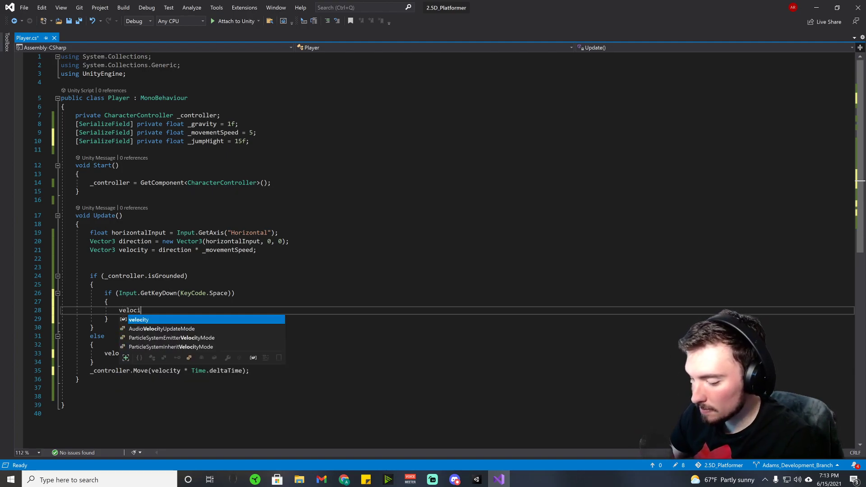
text(ty.y)
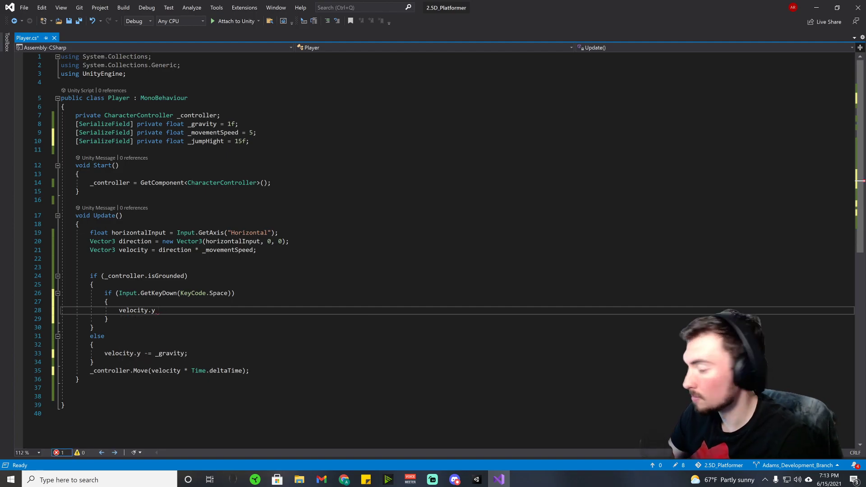
text(jump)
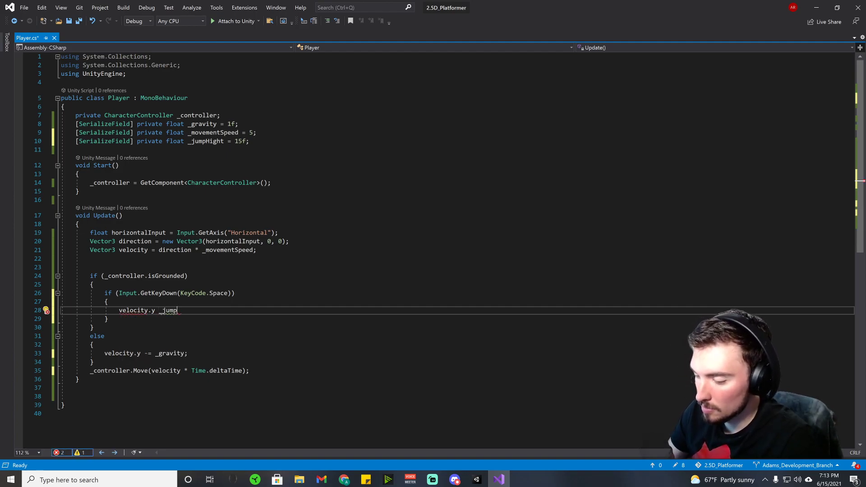
text(H)
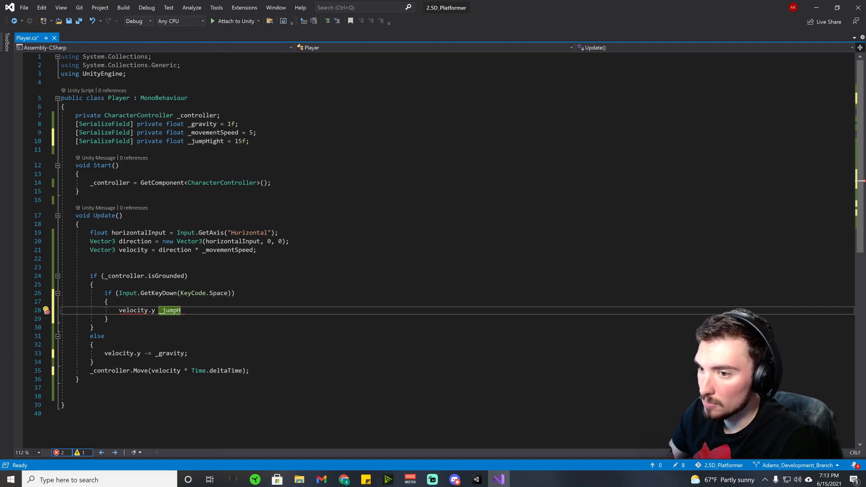
key(BackSpace)
key(BackSpace)
key(BackSpace)
key(BackSpace)
key(BackSpace)
key(BackSpace)
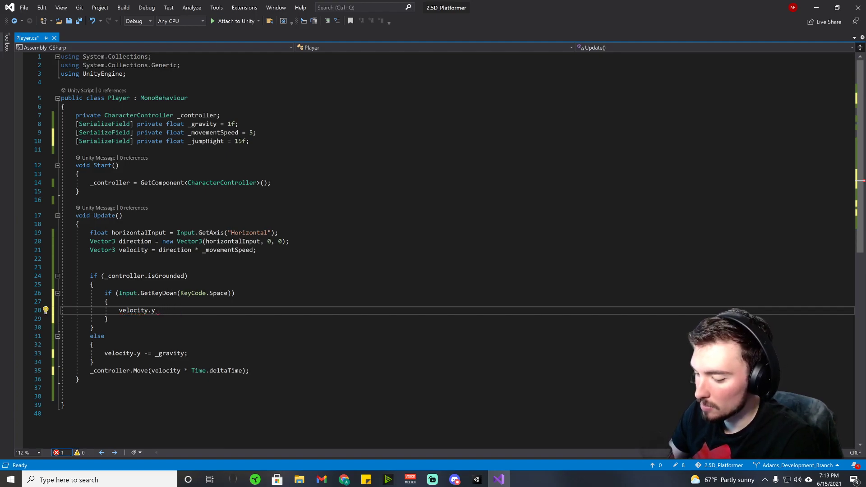
text(= _jumpHight)
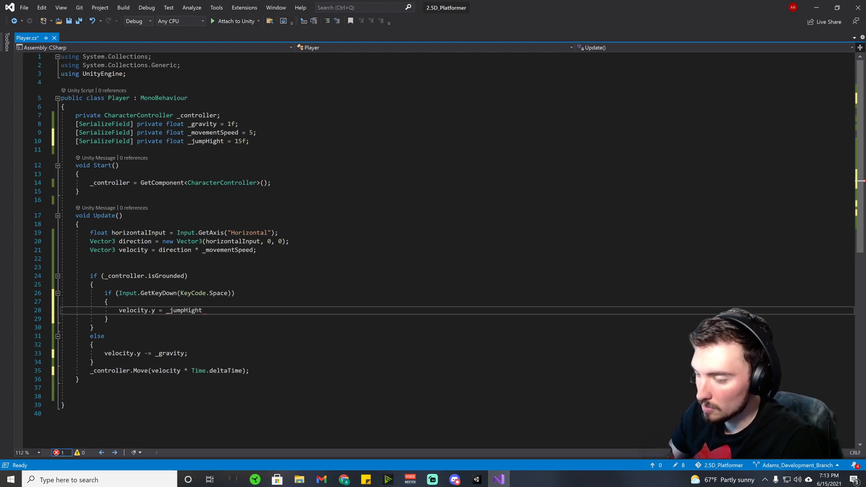
text(;)
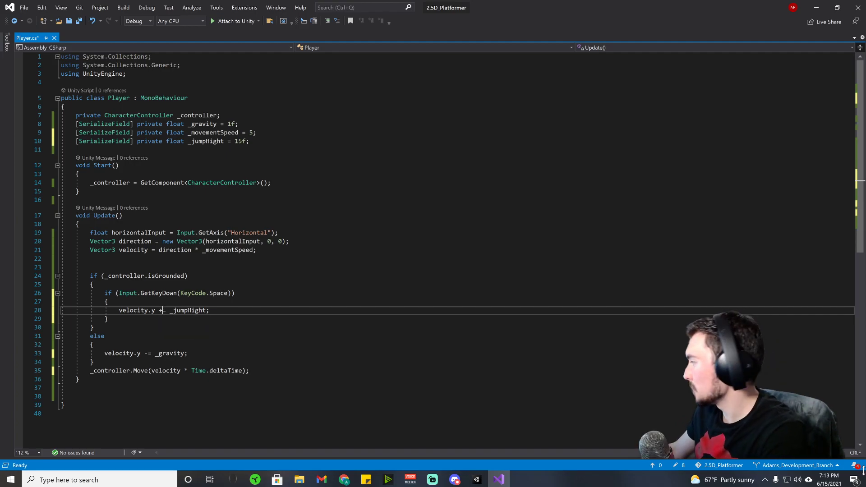
- Change the operator in the velocity.y jump assignment to +=
scroll(161, 232, down, 3)
click(160, 232)
text(+)
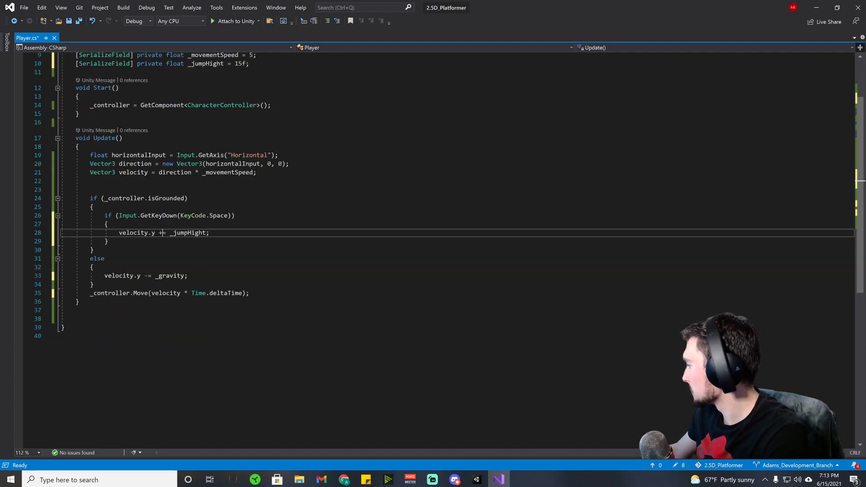
key(alt+Tab)
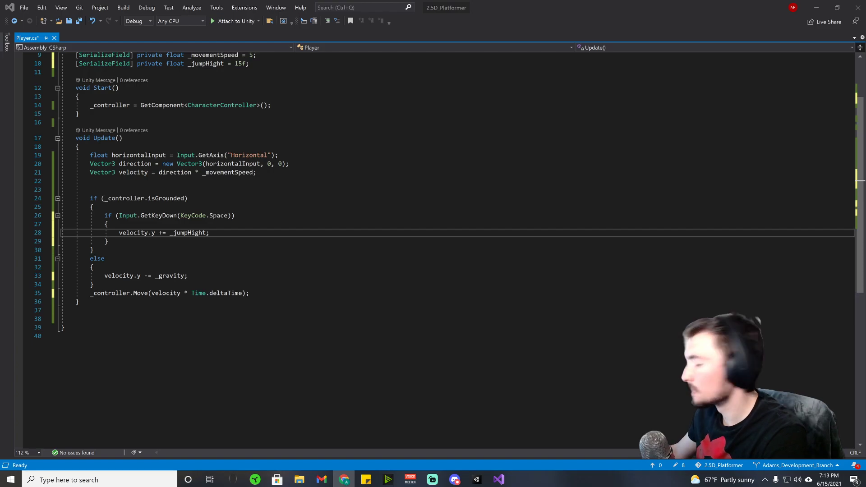
- Change the jump statement's operator back to a plain = and save Player.cs
click(161, 232)
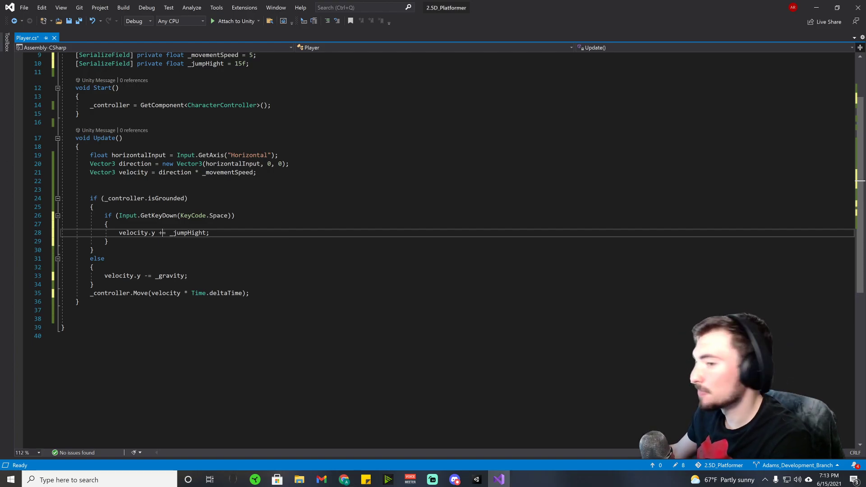
key(BackSpace)
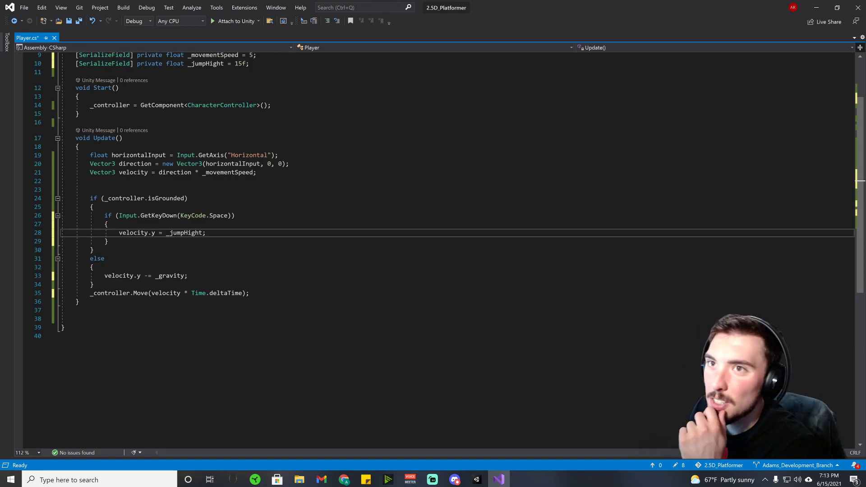
key(ctrl+s)
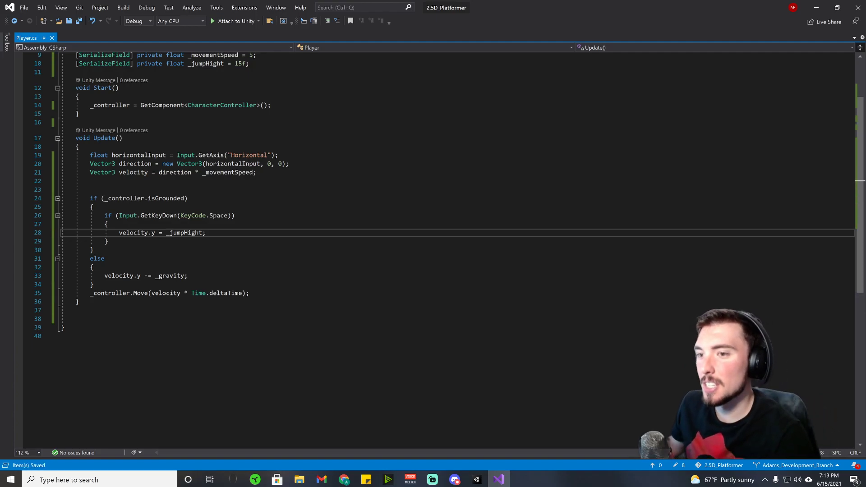
- Switch to the Unity editor and run SampleScene in Play mode to test the jump script
key(alt+Tab)
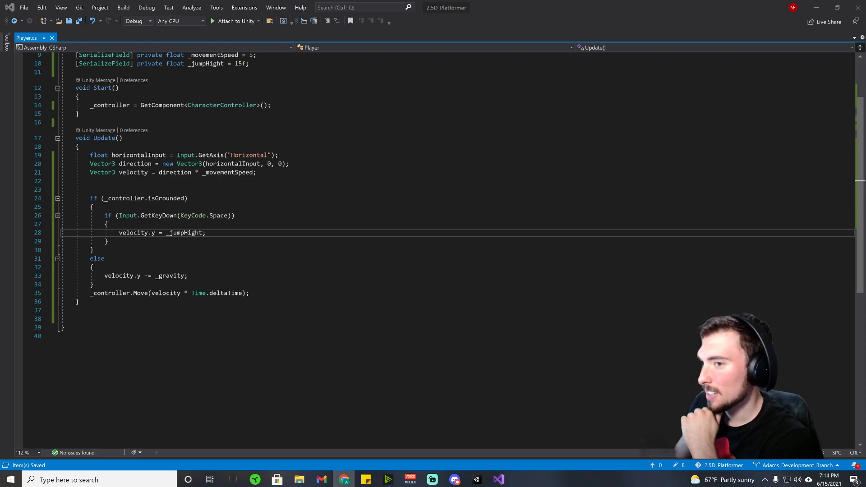
click(476, 479)
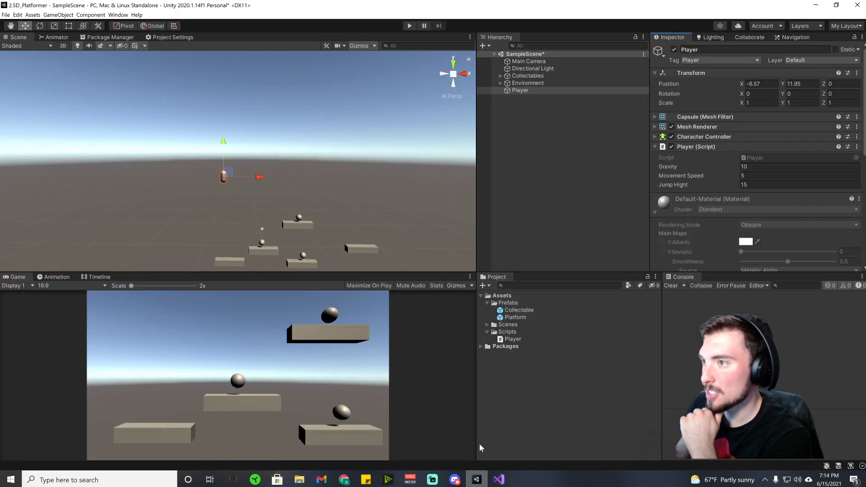
click(410, 27)
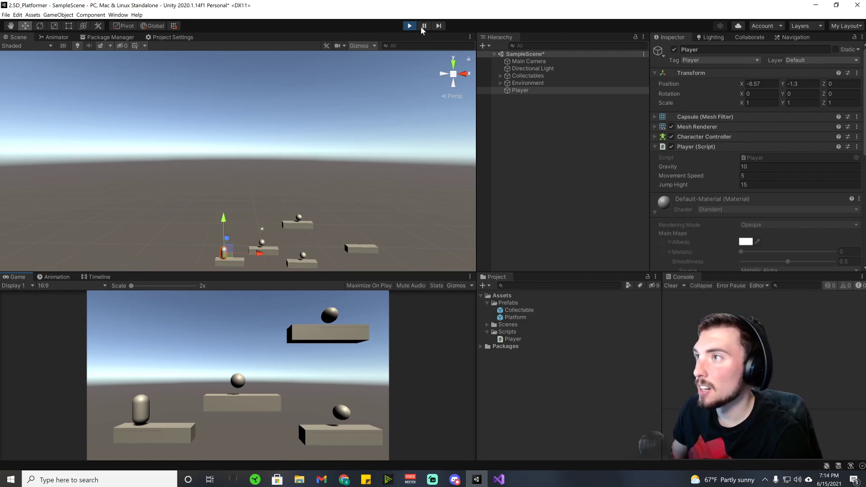
- Set the Player script's Gravity to 1 while the scene is running and return focus to the game
click(746, 166)
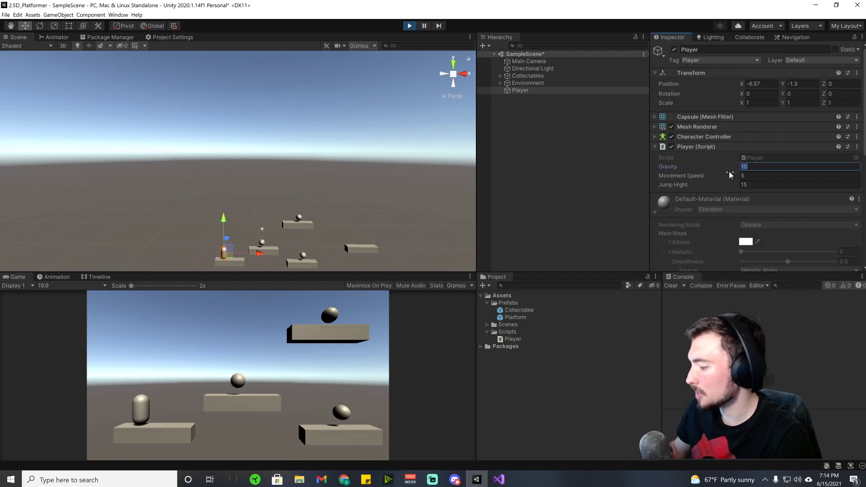
text(1)
click(354, 376)
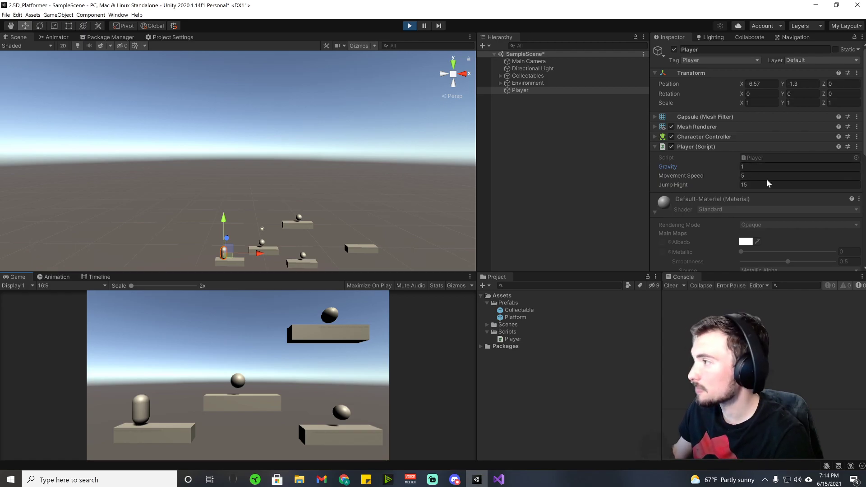
- Stop the running scene and lower the Player to Y -0.33, just above its starting platform
click(409, 26)
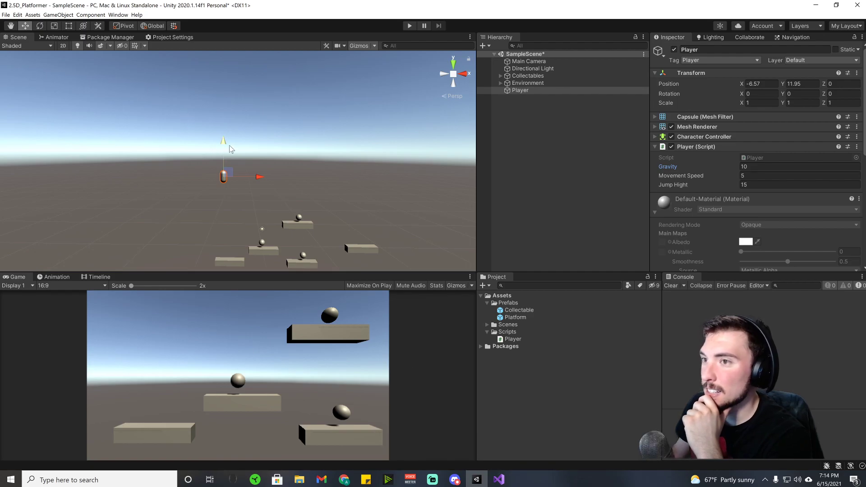
drag(229, 145, 244, 221)
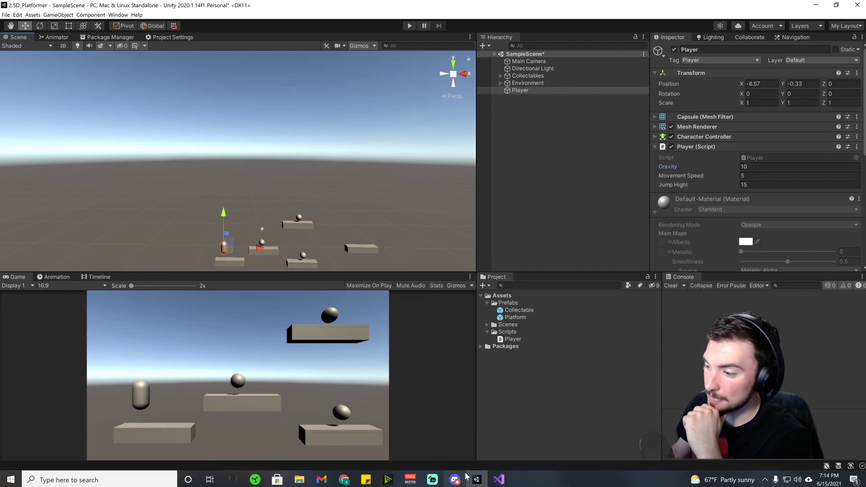
click(498, 479)
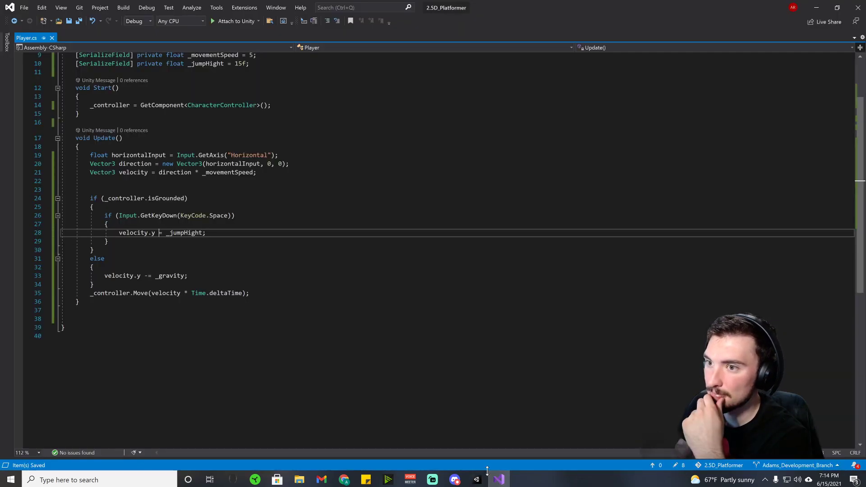
click(476, 479)
- Run the scene, test the jump, raise the Player high above its platform to watch it fall, and stop the scene
click(409, 25)
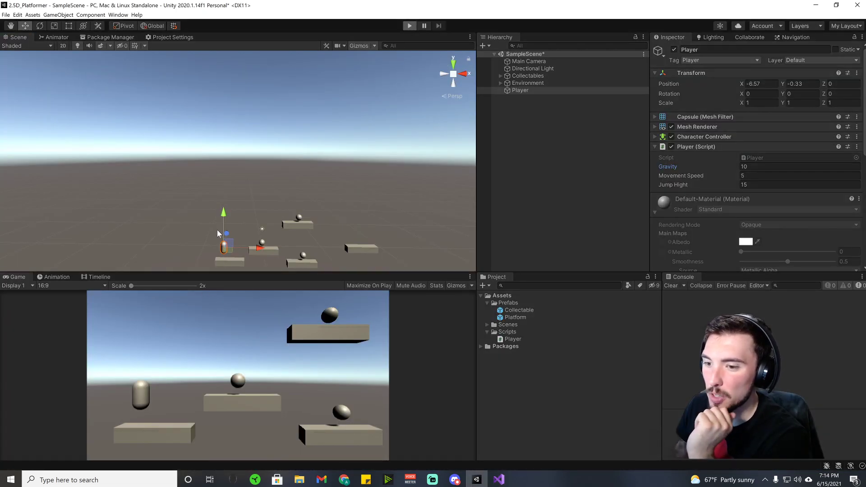
key(space)
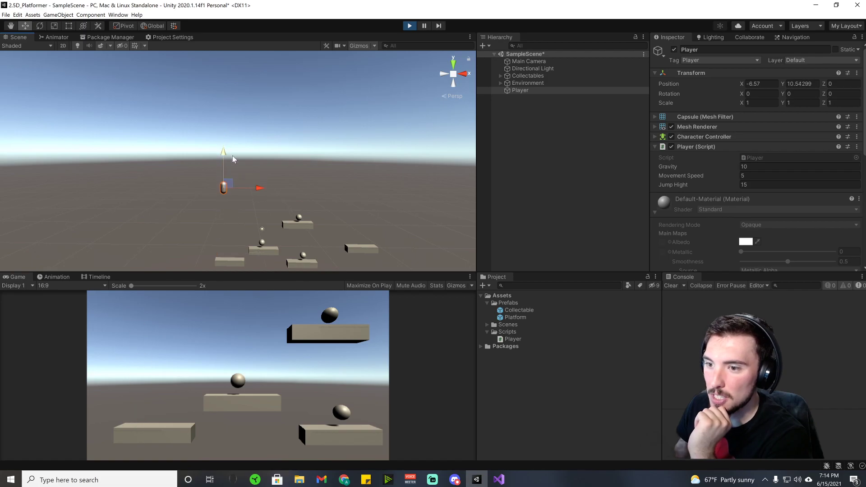
drag(223, 222, 260, 156)
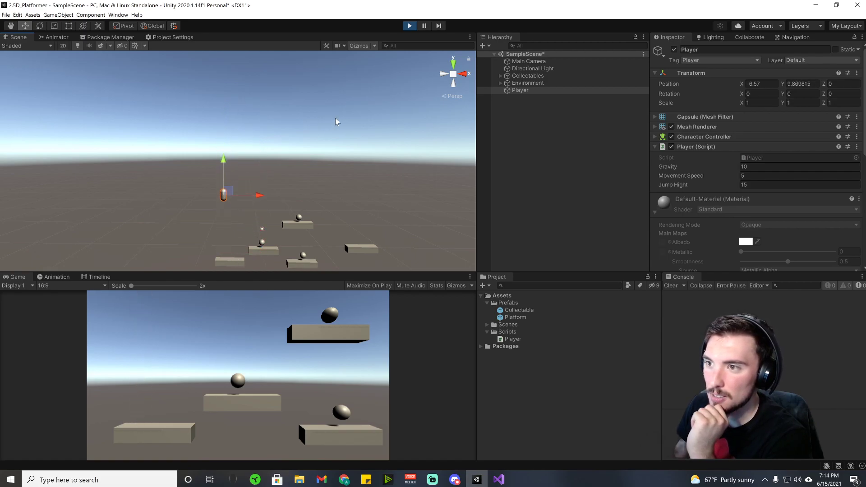
click(411, 26)
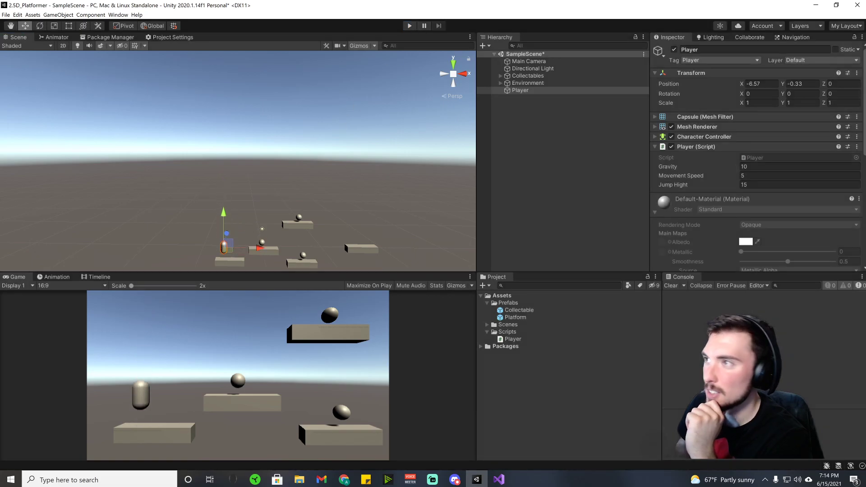
- Switch to Visual Studio and examine the gravity subtraction and the _controller.Move line in Player.cs
click(499, 480)
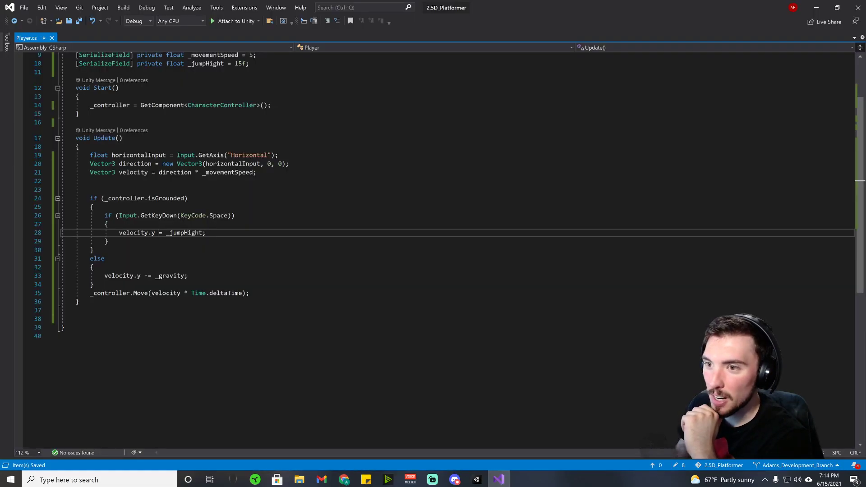
drag(249, 293, 61, 294)
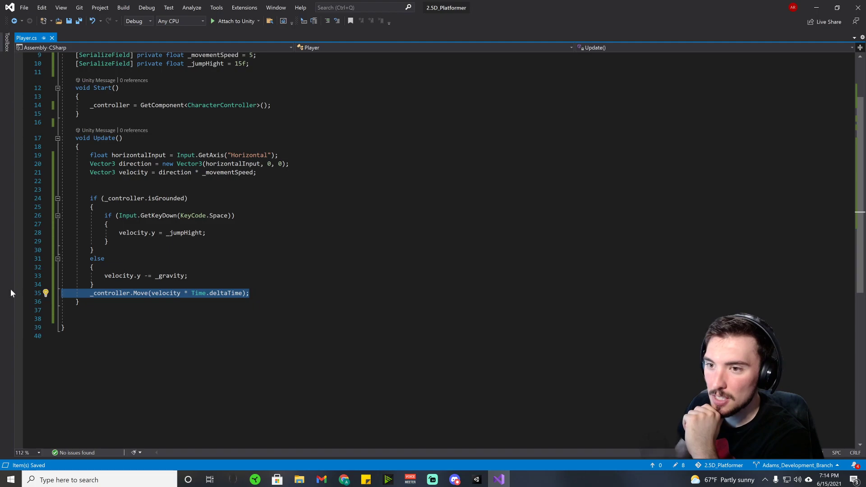
drag(188, 275, 62, 275)
click(249, 294)
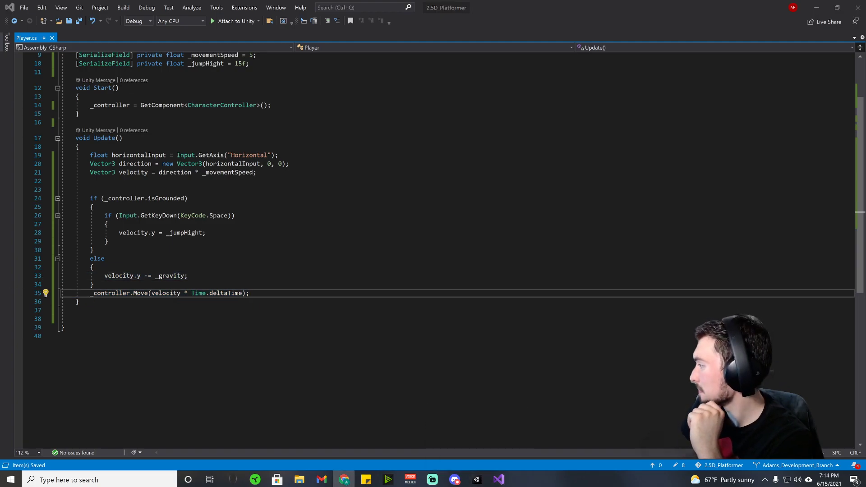
- Examine how the jump assignment relates to the direction vector and the velocity calculation in Update
click(479, 480)
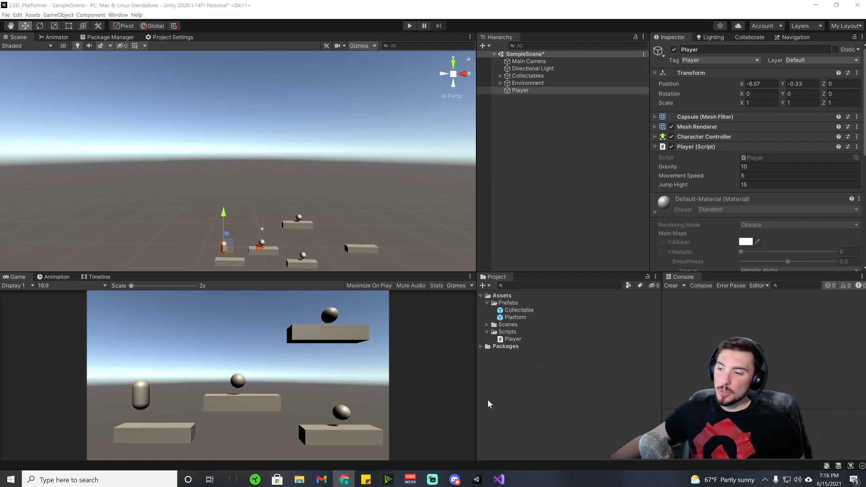
click(498, 480)
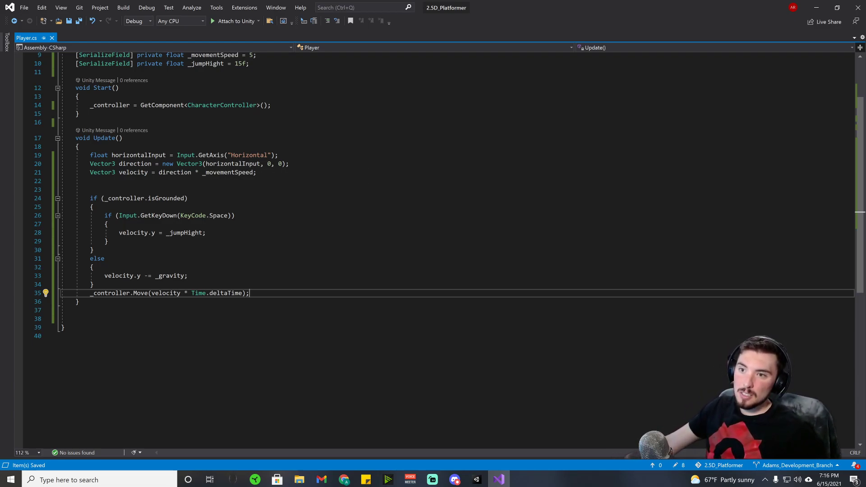
drag(119, 232, 205, 233)
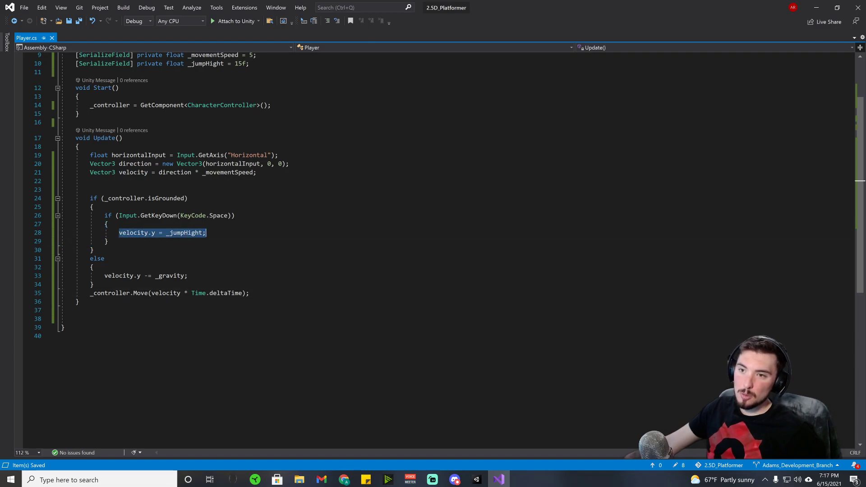
double_click(181, 232)
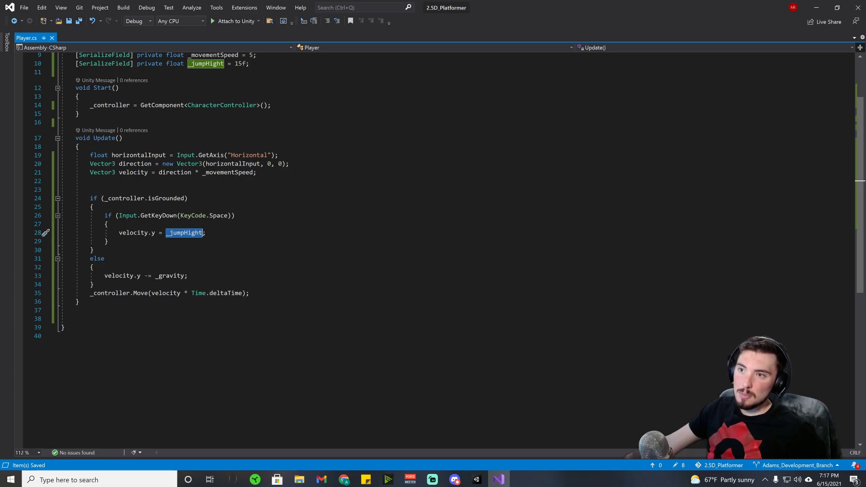
drag(257, 172, 90, 173)
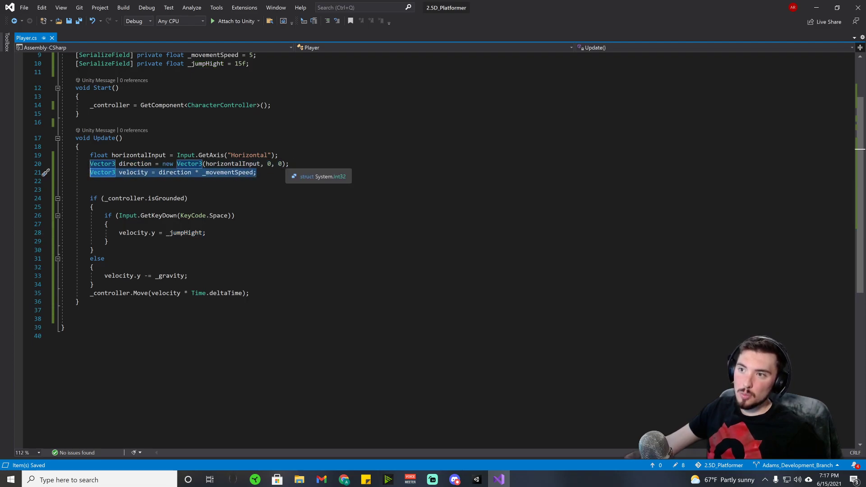
click(280, 164)
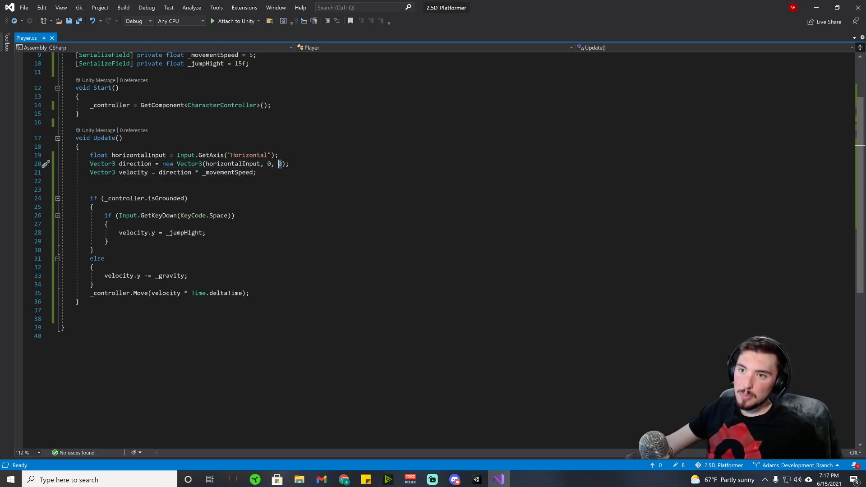
double_click(134, 172)
double_click(175, 172)
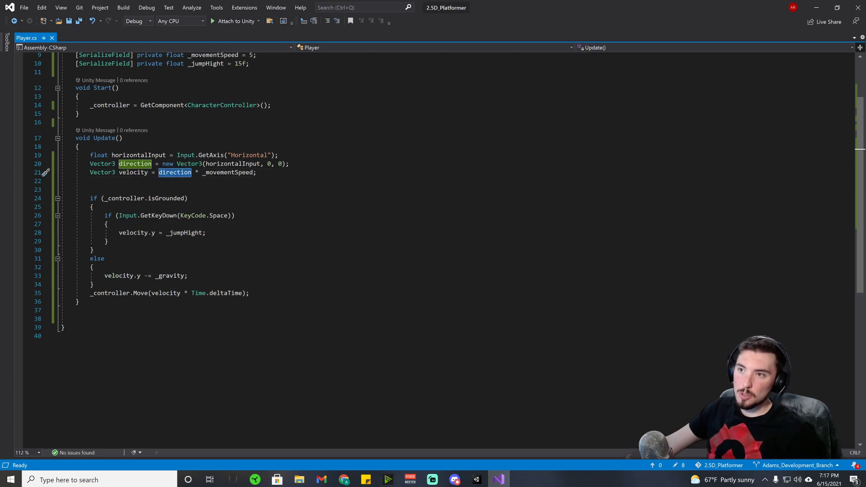
click(268, 163)
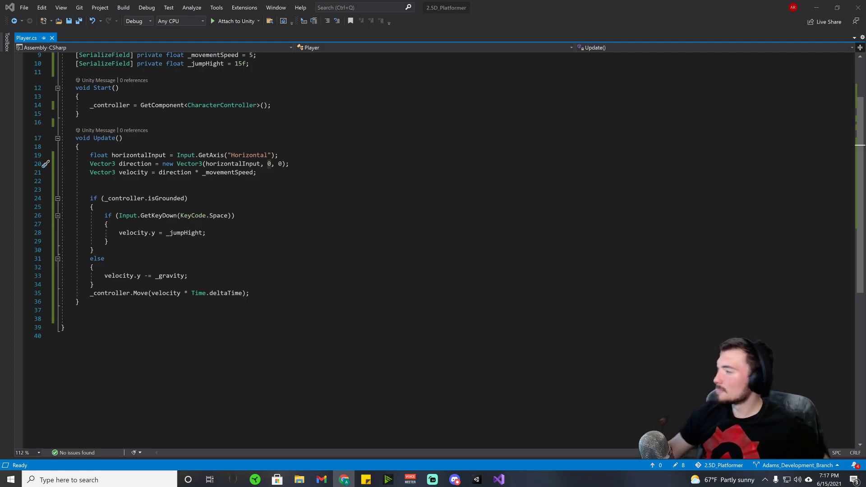
- Declare a private float _yVelocity field below the _jumpHight declaration in the Player class
scroll(433, 226, up, 3)
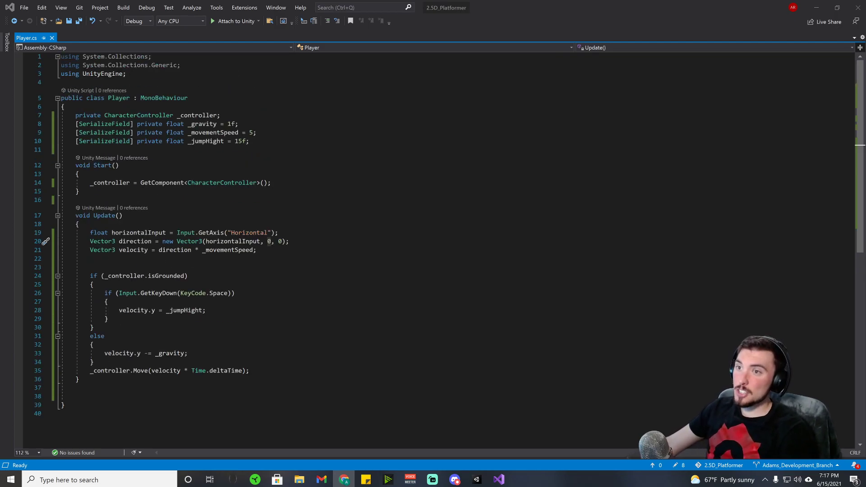
click(249, 141)
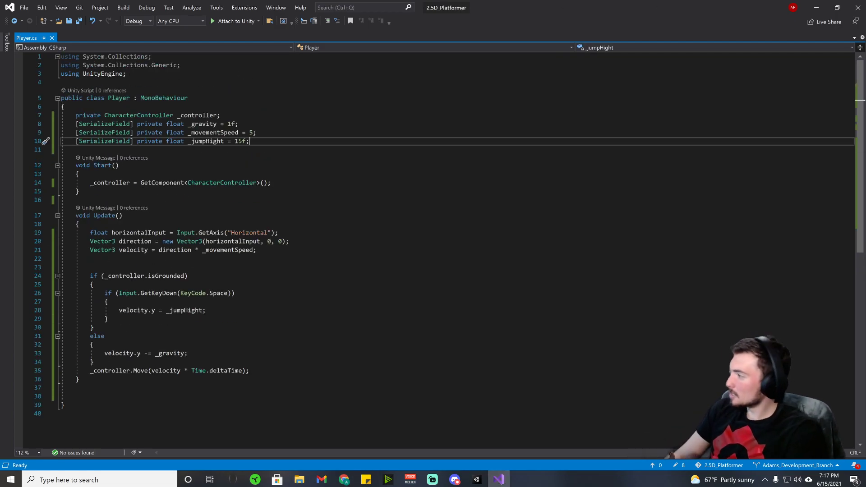
key(Return)
text(priva)
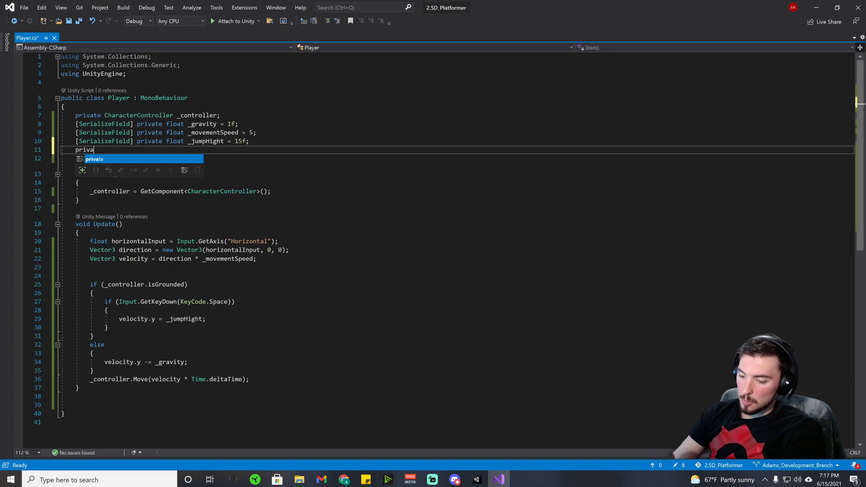
text(te float )
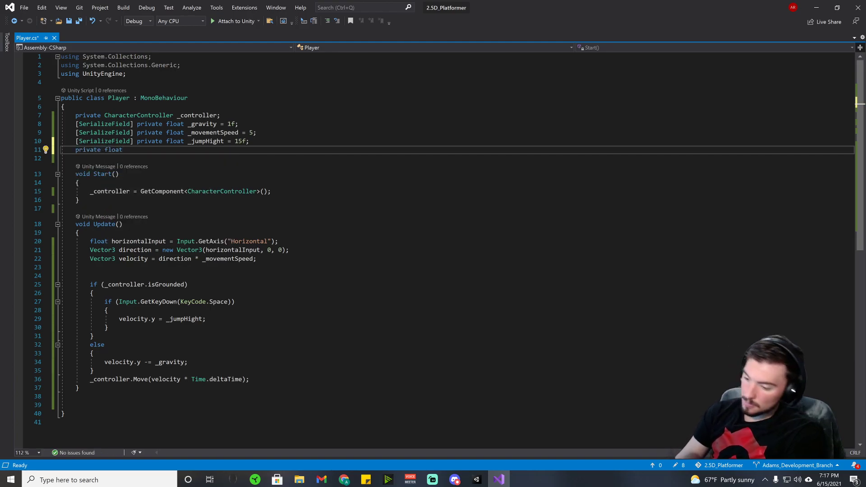
text(_yV)
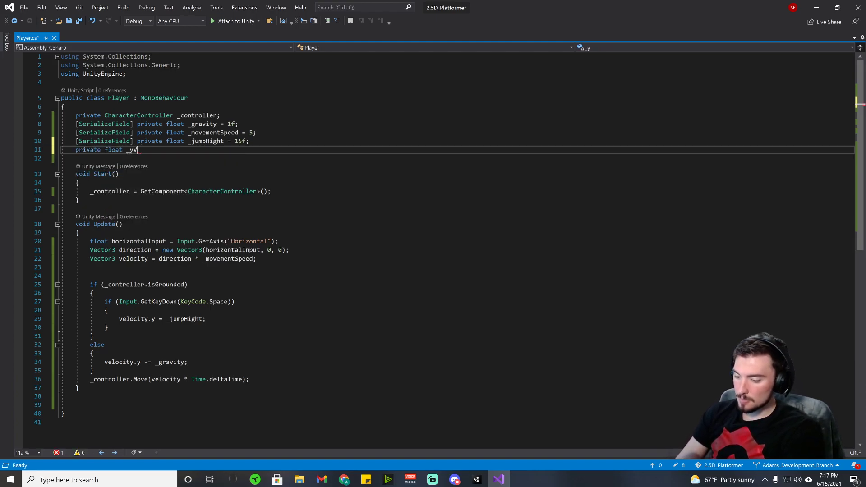
text(elocity)
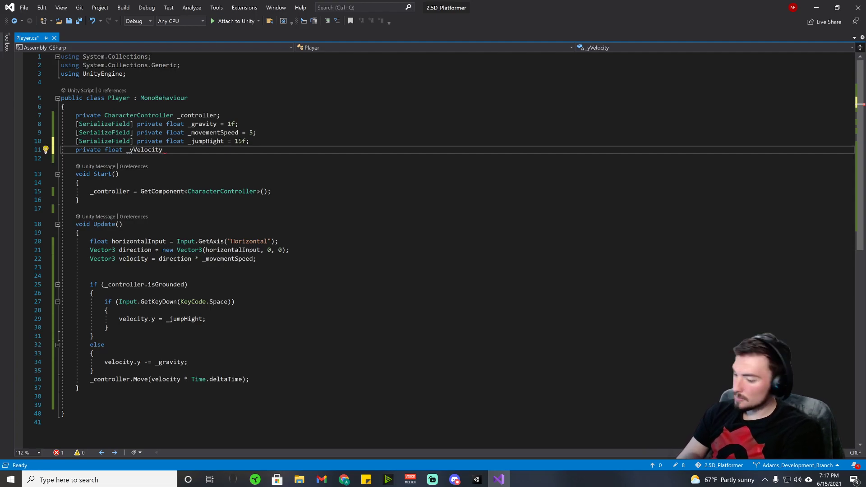
text(;)
- Replace velocity.y with _yVelocity in the jump assignment inside the Space key check
key(Down)
key(Down)
key(Down)
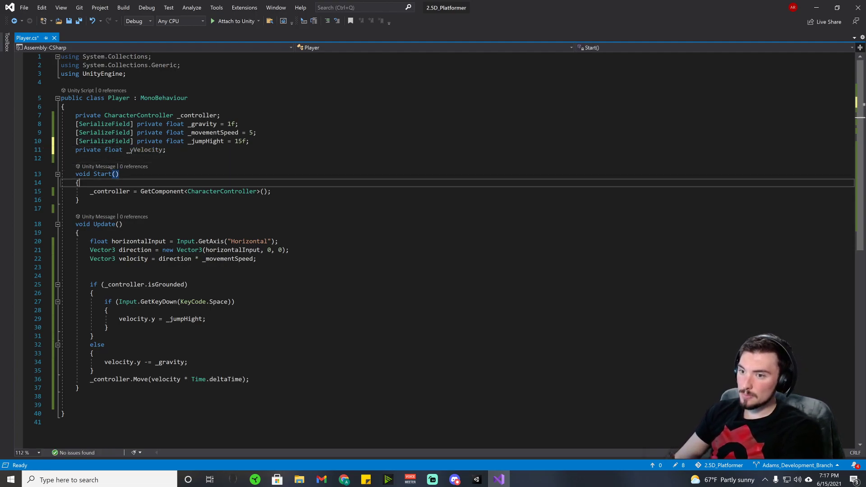
key(Down)
key(Down)
key(Down)
key(Down)
key(Down)
key(Down)
key(Down)
key(Down)
key(Down)
key(Down)
key(Down)
key(Down)
key(Down)
key(Down)
key(Down)
key(Down)
key(Down)
key(Down)
key(Down)
key(Down)
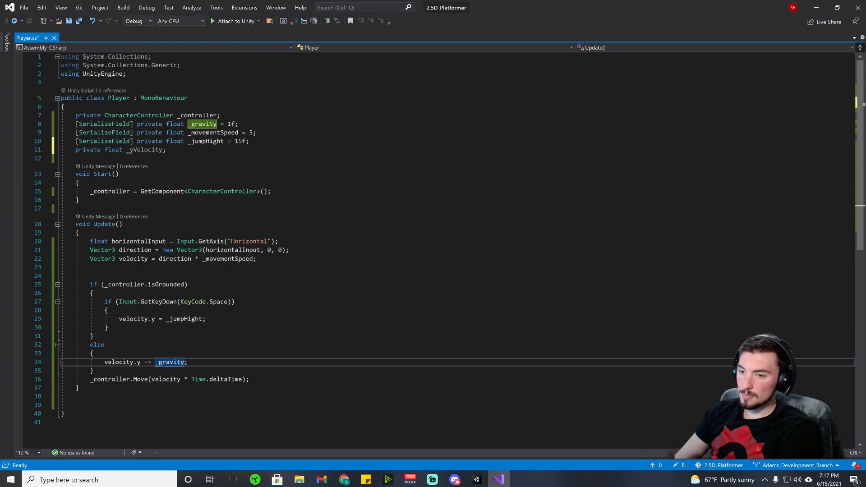
key(Up)
key(Up)
key(Up)
key(Up)
key(Up)
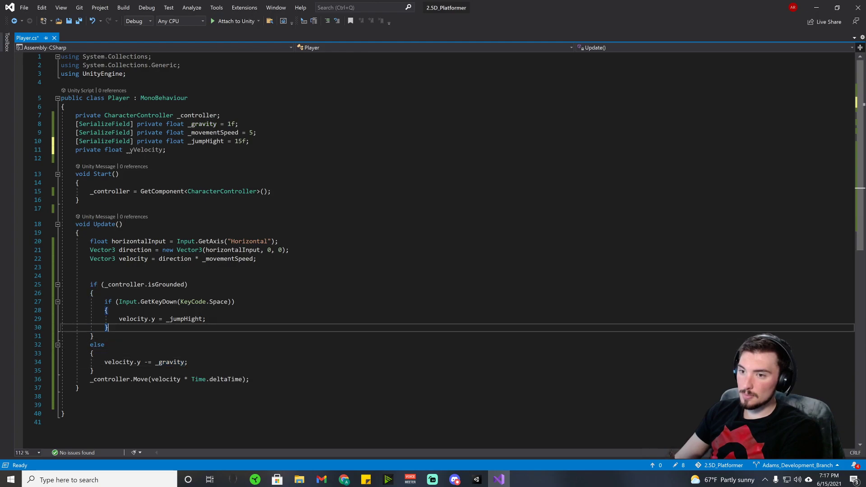
key(Left)
key(Left)
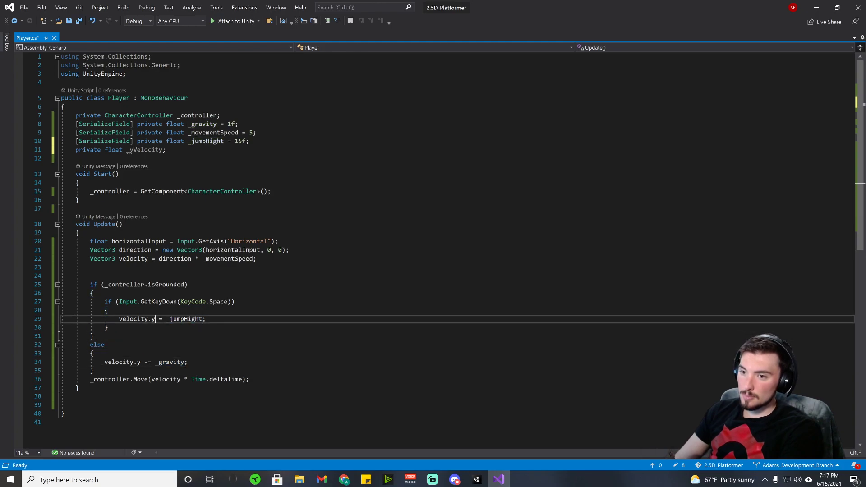
key(BackSpace)
key(BackSpace)
key(BackSpace)
key(BackSpace)
key(BackSpace)
key(BackSpace)
key(BackSpace)
key(BackSpace)
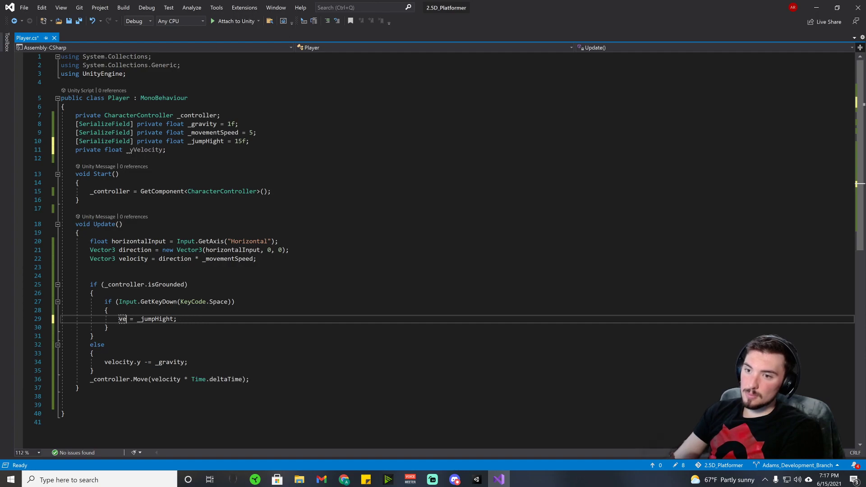
key(BackSpace)
key(BackSpace)
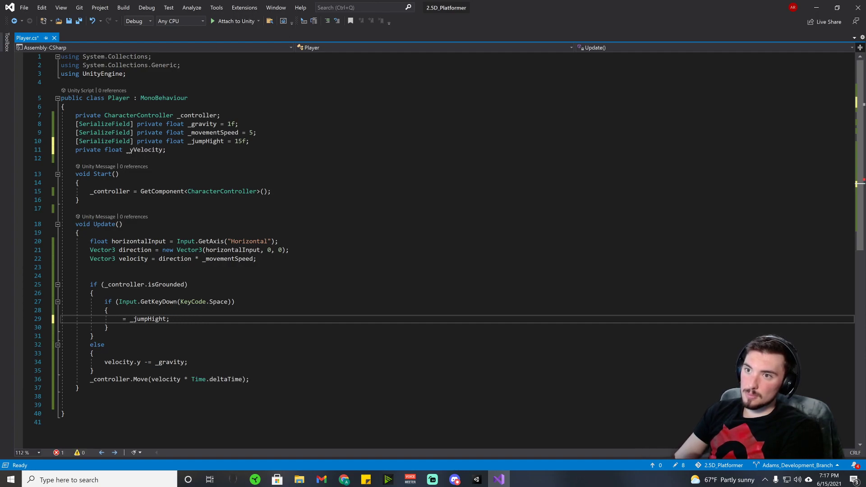
text(_yVelocity)
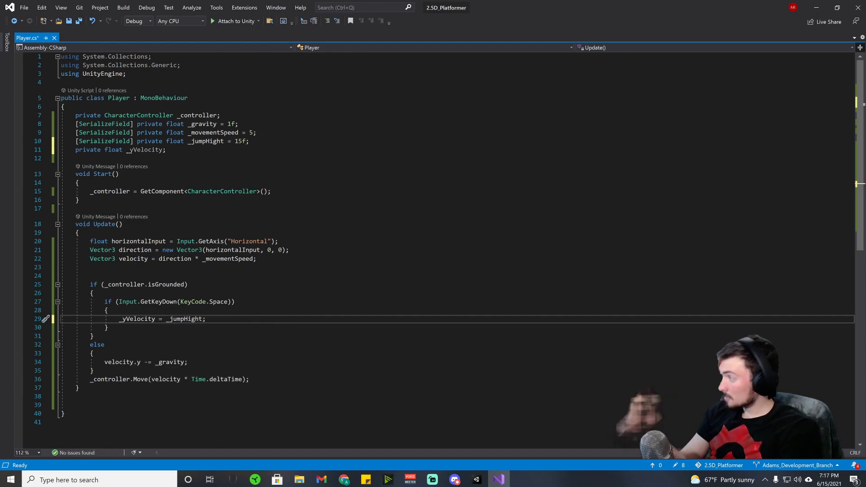
- Replace velocity.y with _yVelocity in the else branch's gravity subtraction and save Player.cs
key(Up)
key(Up)
key(Up)
key(Up)
key(Up)
key(Up)
key(Up)
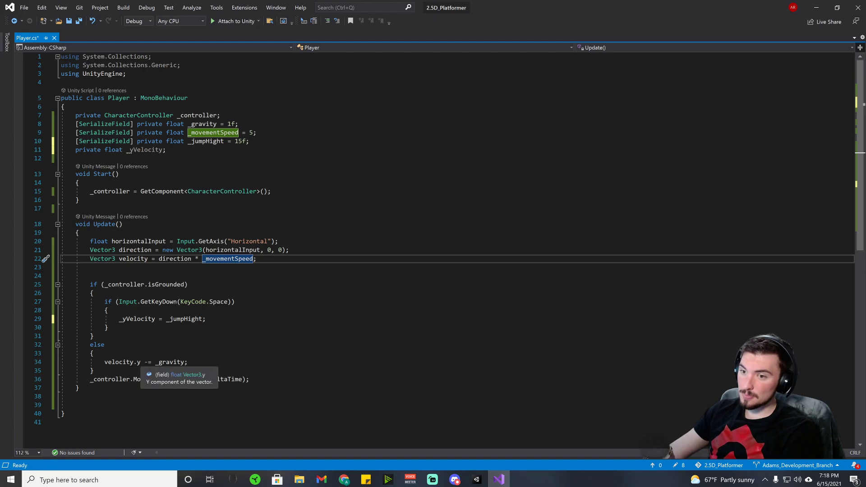
drag(141, 362, 108, 362)
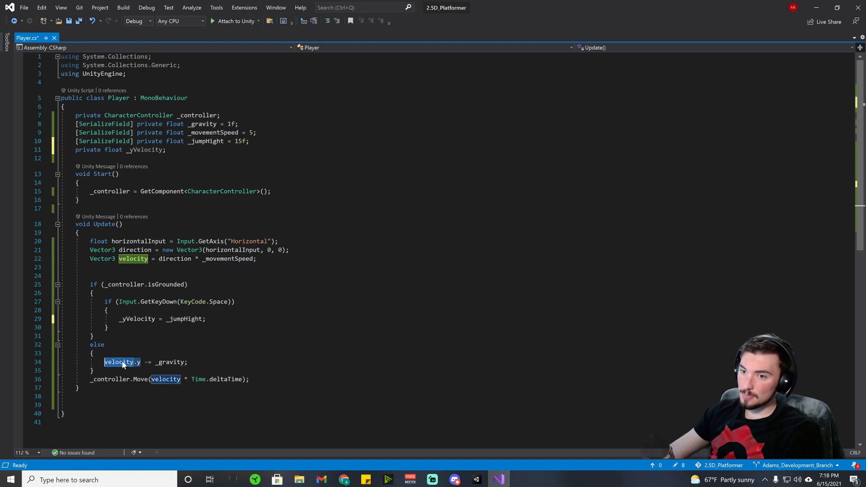
text(_y)
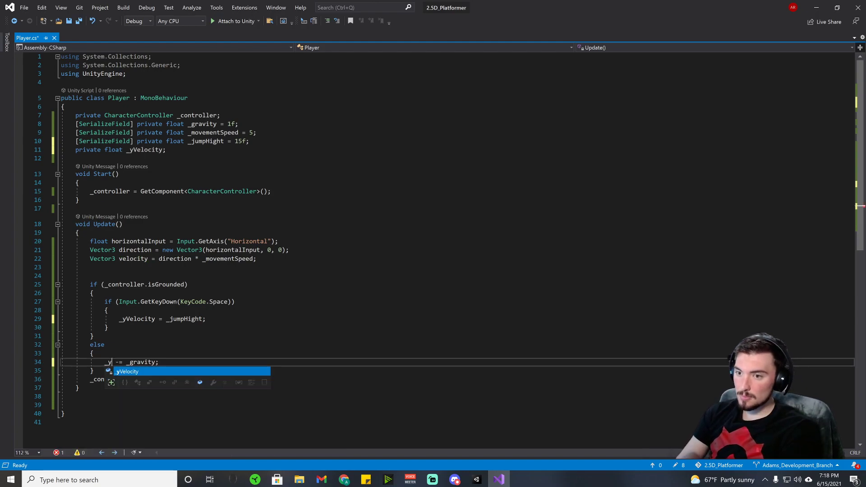
key(Tab)
key(ctrl+s)
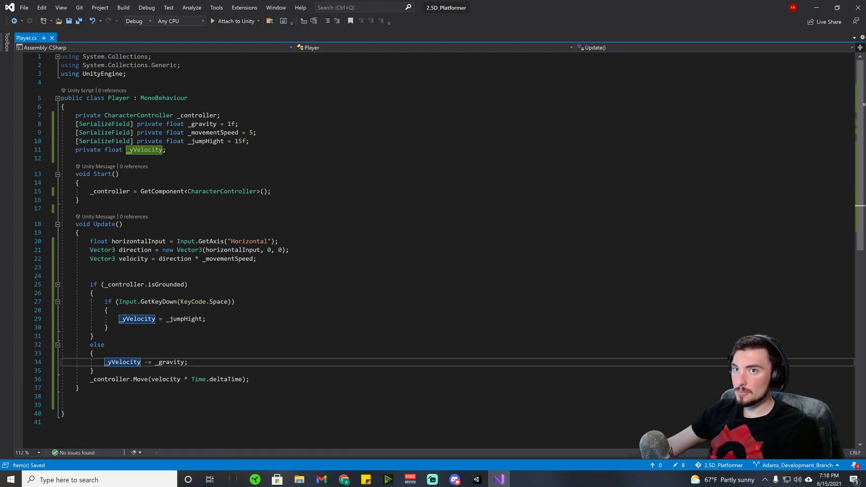
- Switch to Unity, play the scene while moving the Player along the platform, and stop the playback
click(476, 480)
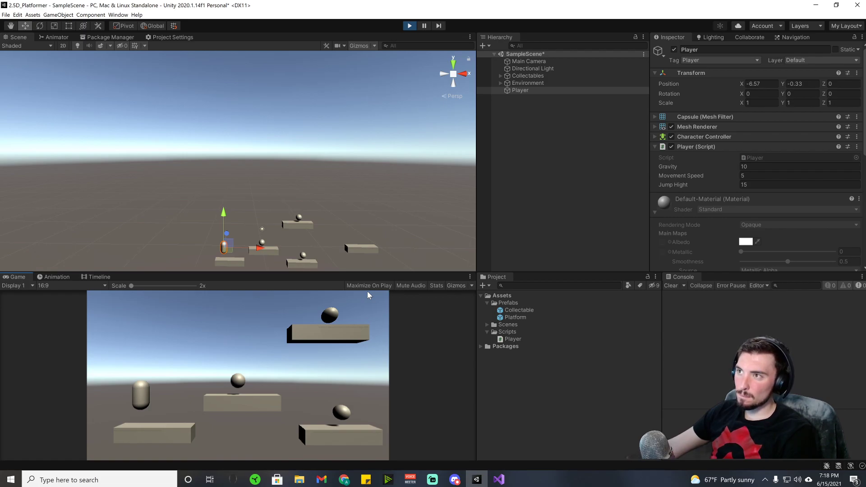
key(d)
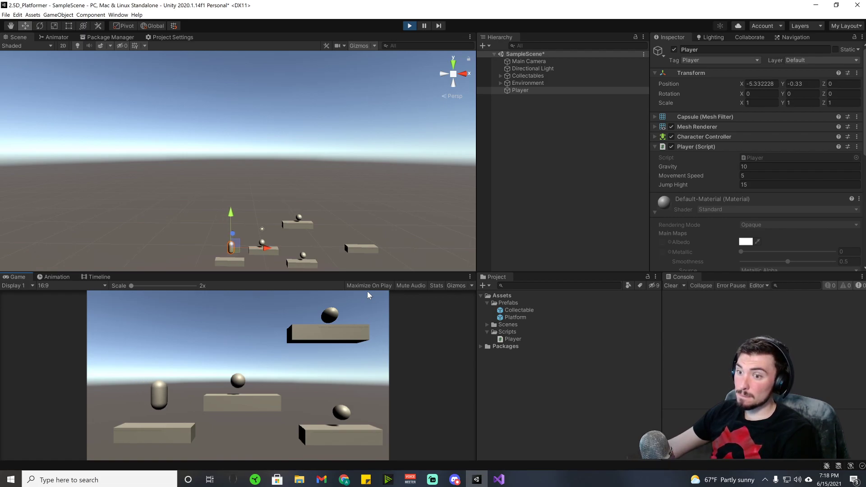
click(409, 25)
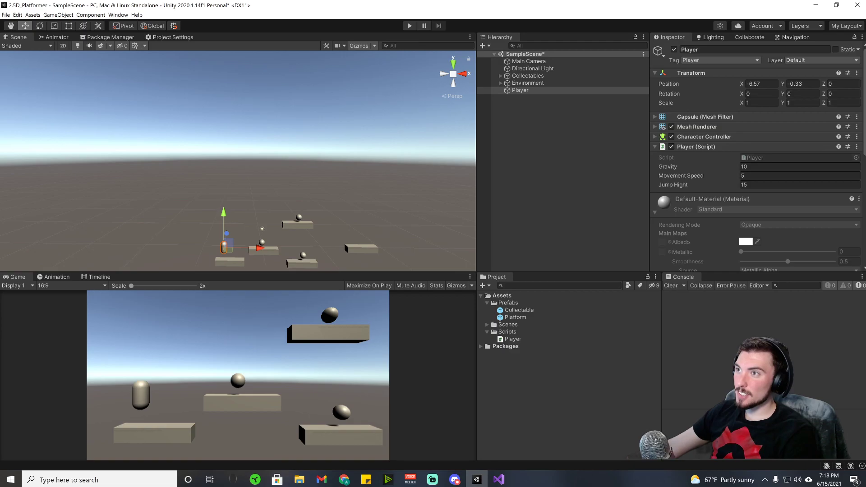
- In Player.cs, assign _yVelocity to velocity.y directly above the _controller.Move call in Update and save the script
click(499, 481)
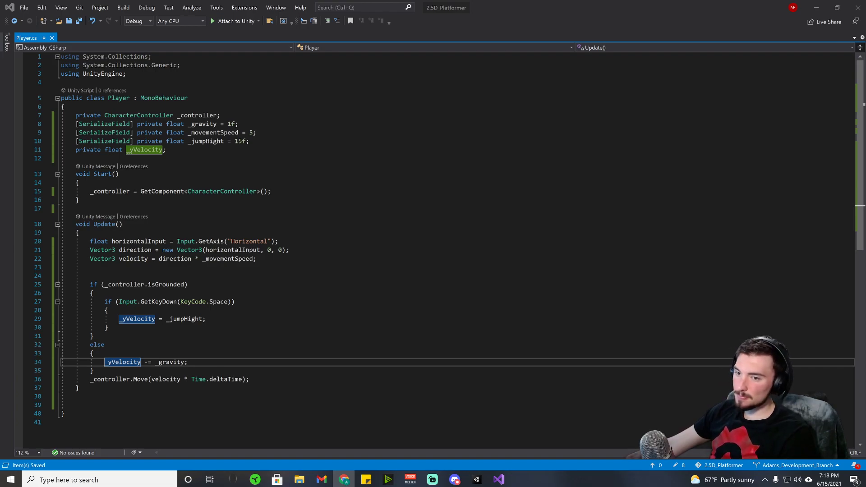
click(109, 370)
key(Return)
text(v)
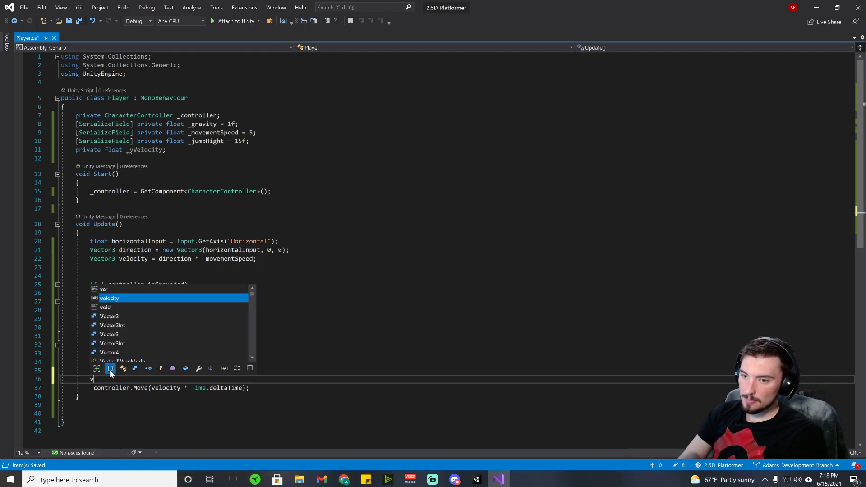
key(Tab)
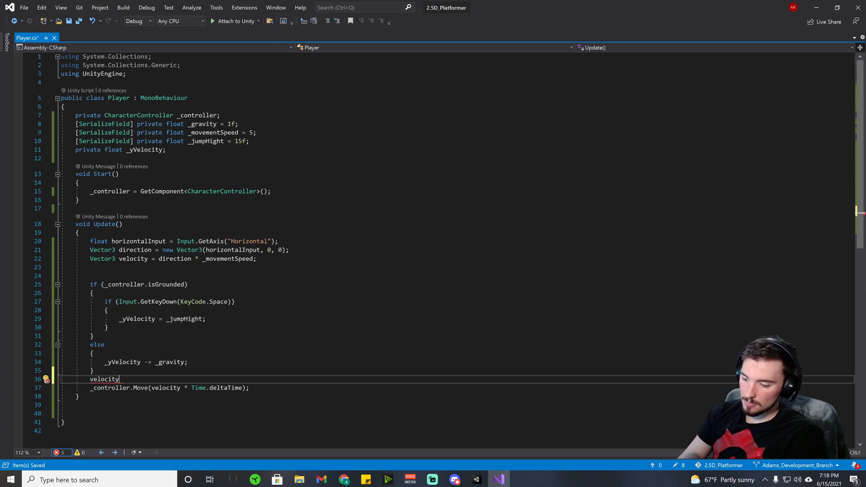
text(.y )
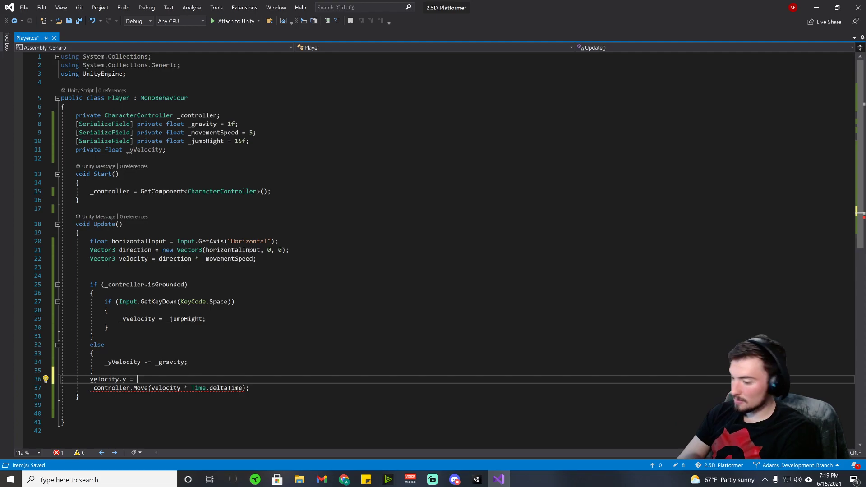
text(= _yVelocity)
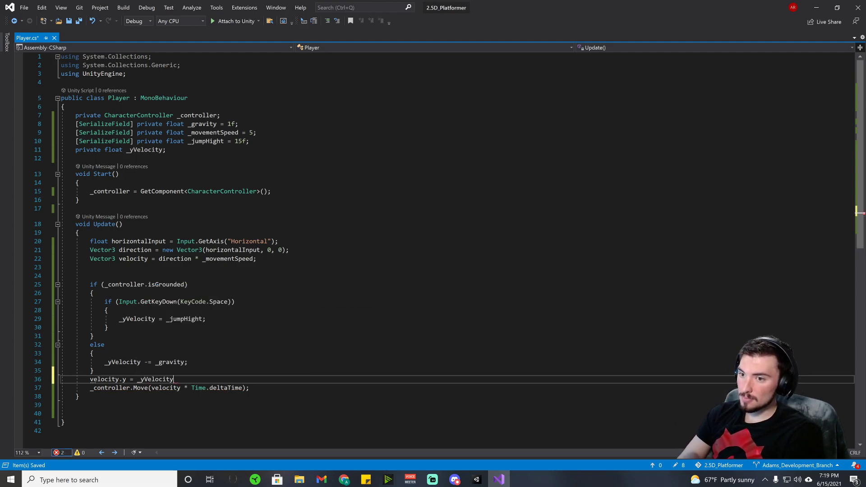
text(;)
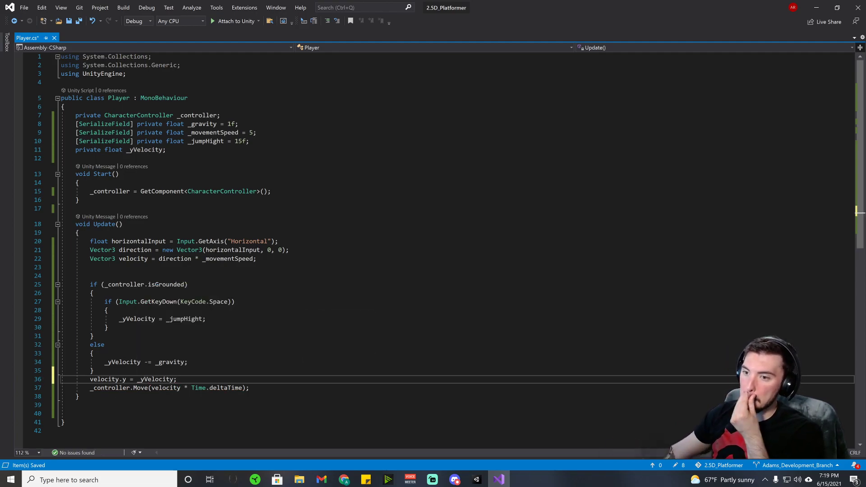
key(ctrl+s)
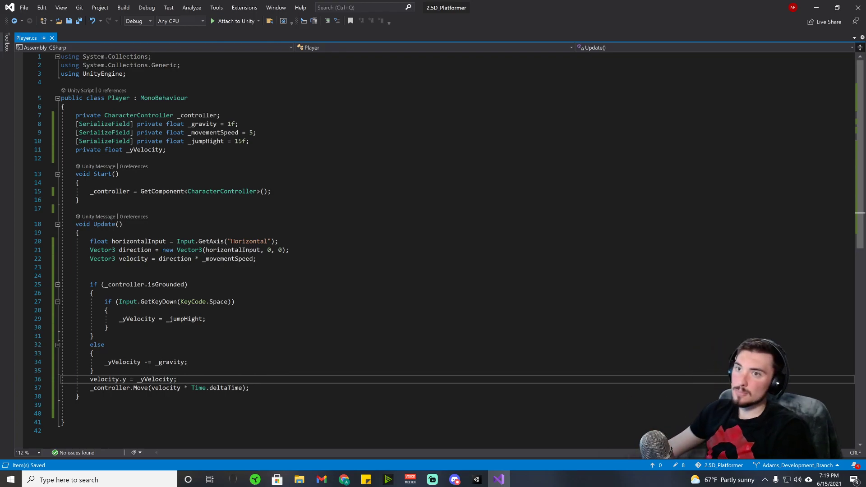
- Play the scene again in Unity to test the Player's gravity and horizontal movement, and stop the playback
click(496, 482)
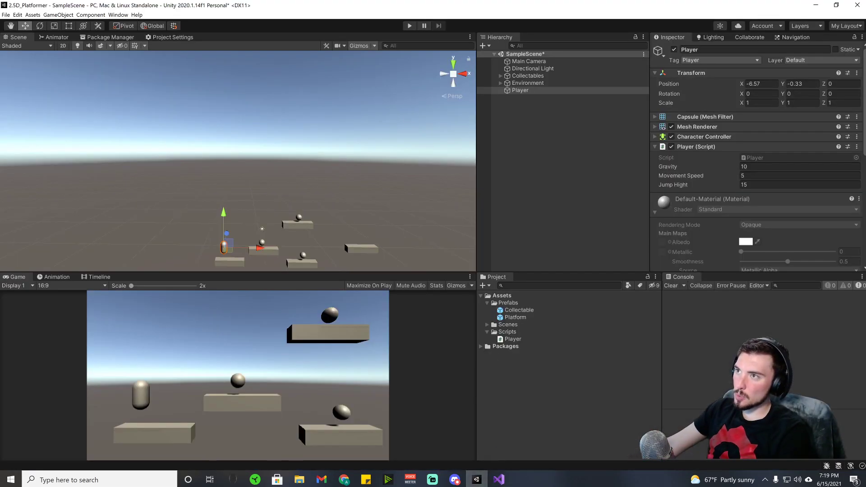
click(410, 25)
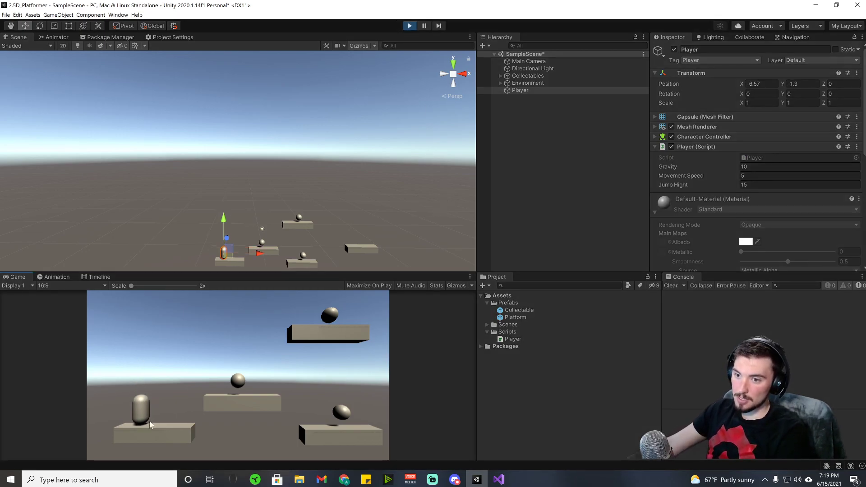
key(d)
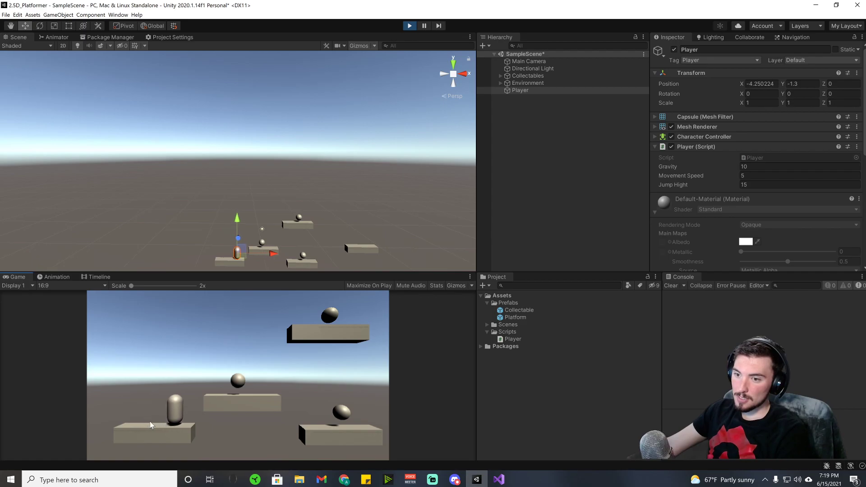
click(409, 26)
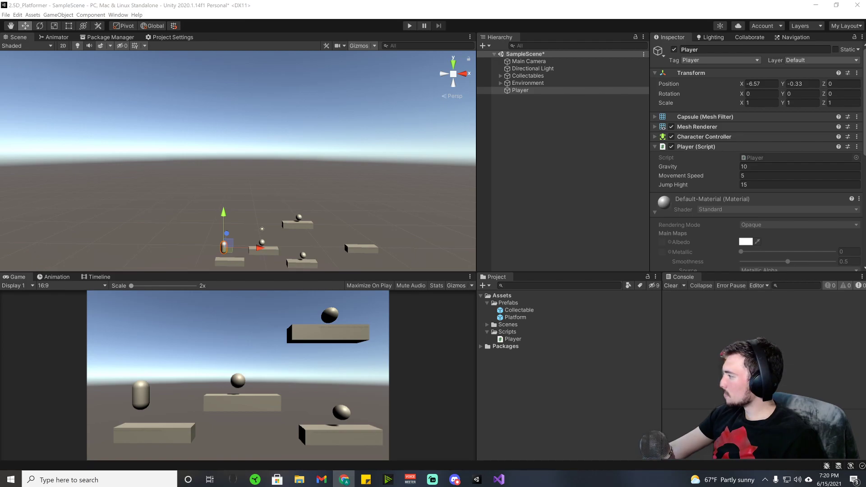
- Return to Player.cs in Visual Studio and review the gravity subtraction and jump assignment in Update
click(498, 479)
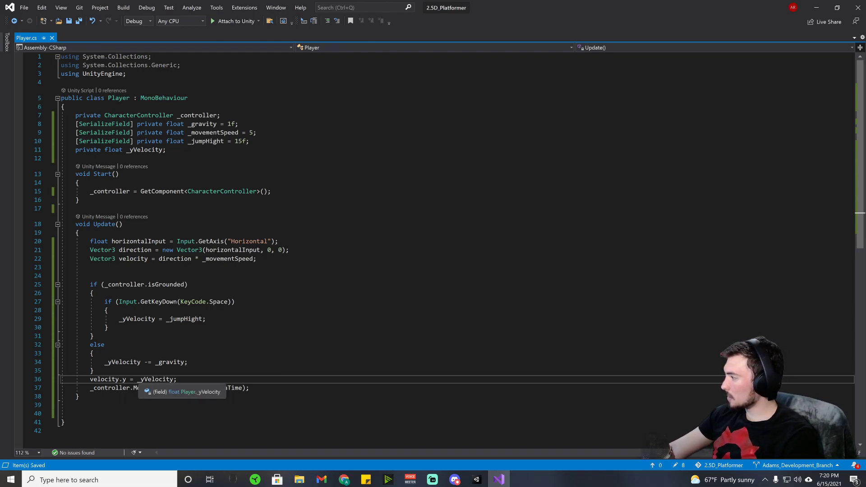
drag(187, 362, 155, 362)
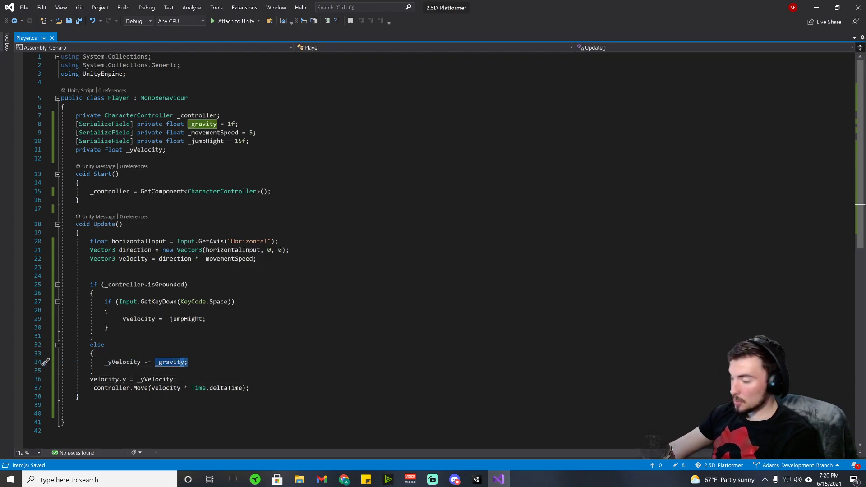
key(shift+Left)
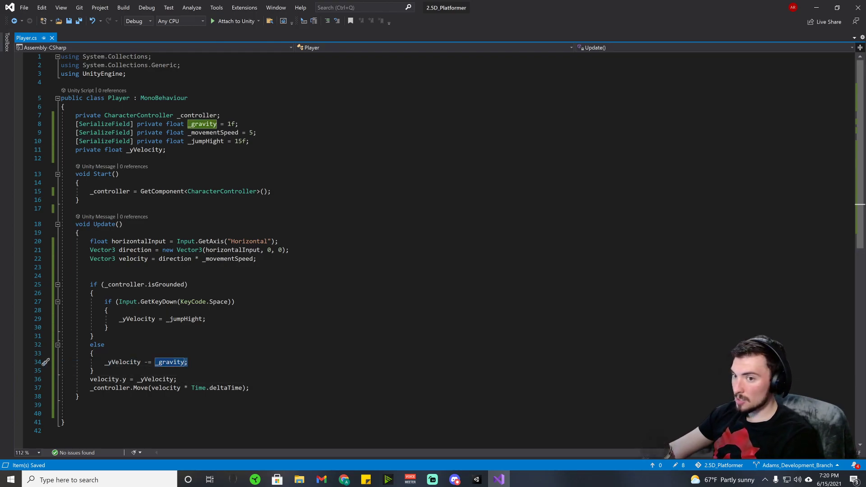
click(122, 319)
key(shift+Down)
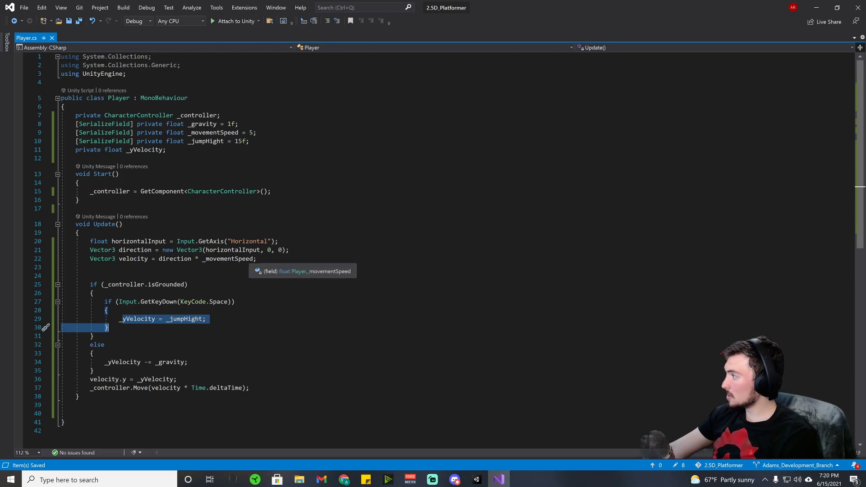
- Change _movementSpeed to _speed in the velocity calculation in Update
click(238, 258)
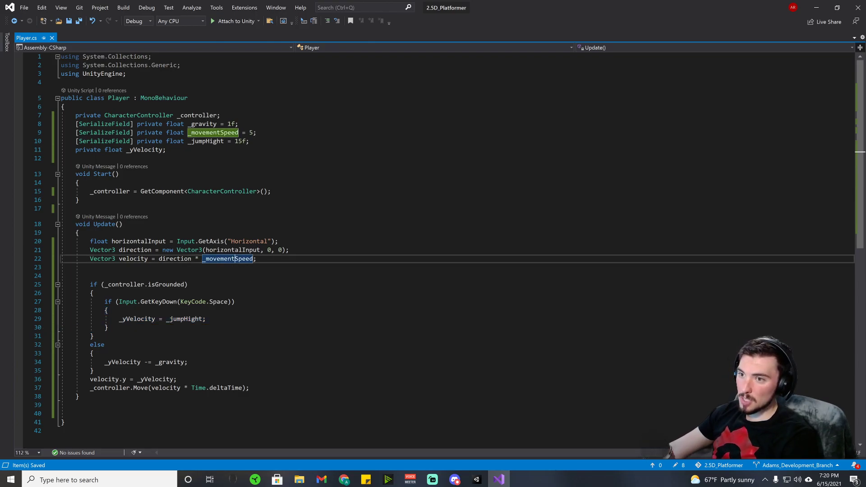
key(BackSpace)
key(BackSpace)
key(BackSpace)
key(BackSpace)
key(BackSpace)
key(BackSpace)
key(BackSpace)
key(BackSpace)
key(BackSpace)
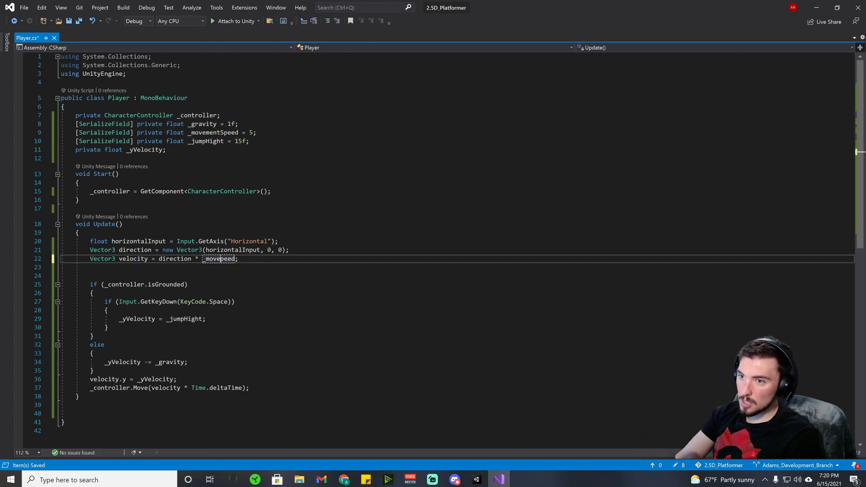
text(s)
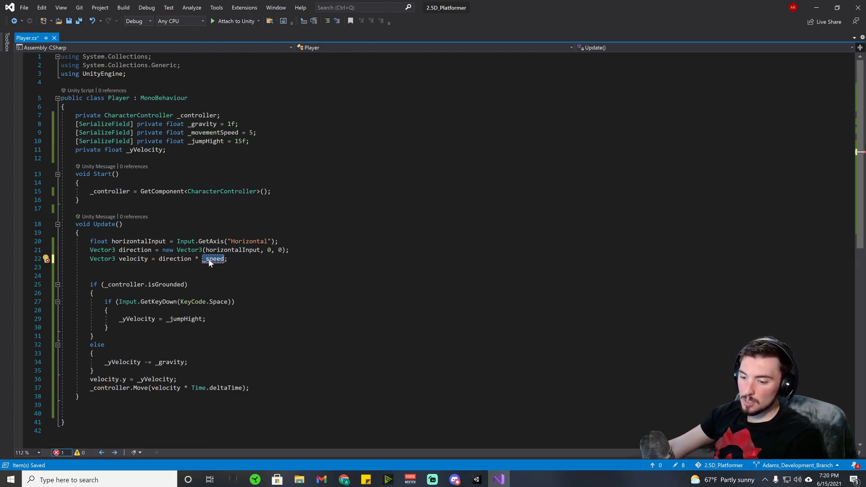
- Rename the serialized _movementSpeed field declaration to _speed and save Player.cs
double_click(218, 134)
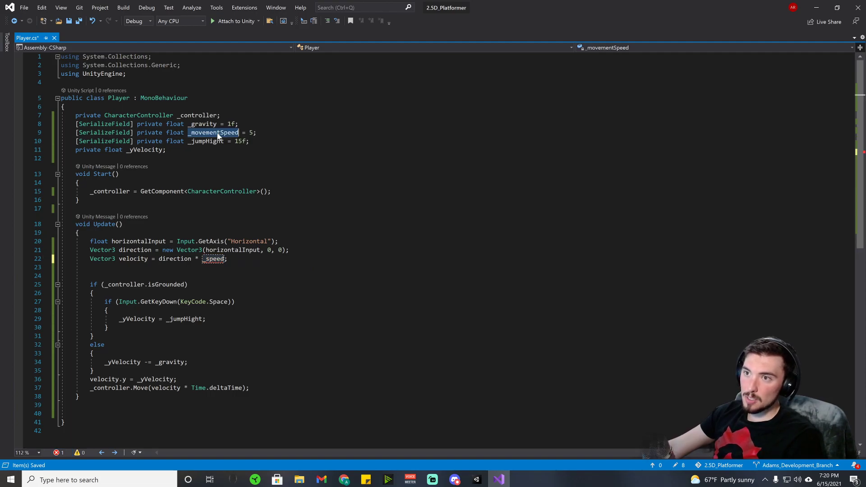
text(_speed)
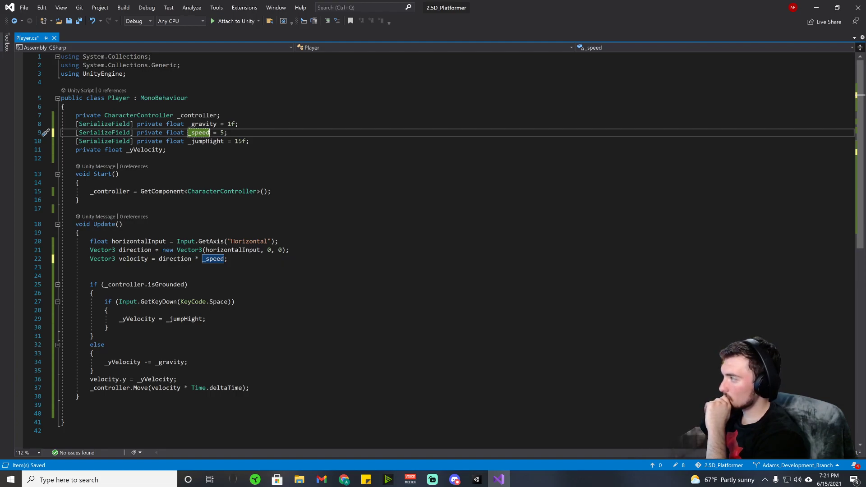
key(alt+Tab)
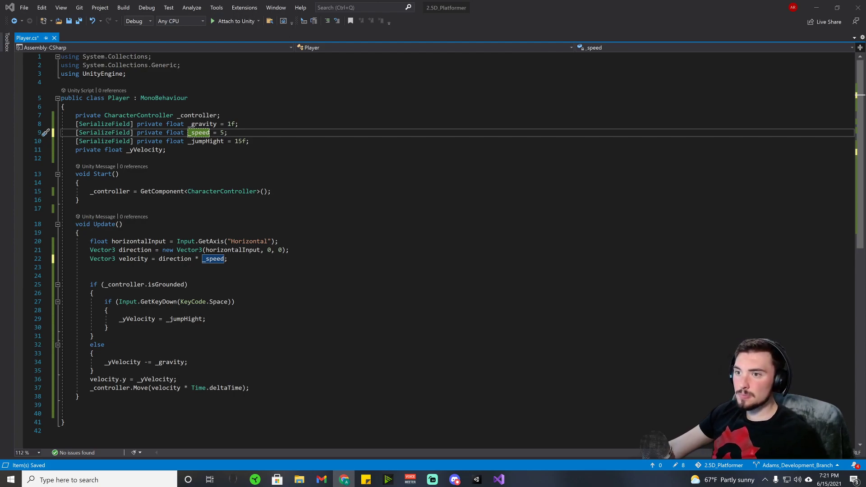
click(108, 327)
key(ctrl+s)
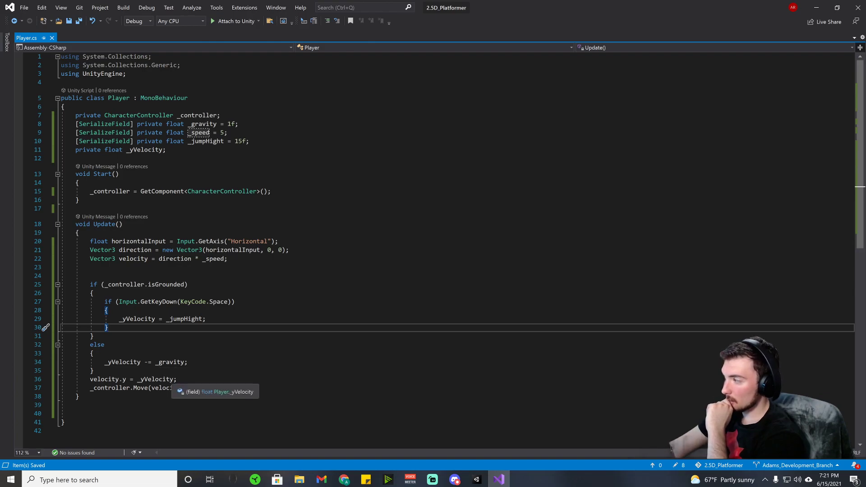
- Add a blank line above and below the velocity.y assignment in Update
click(94, 370)
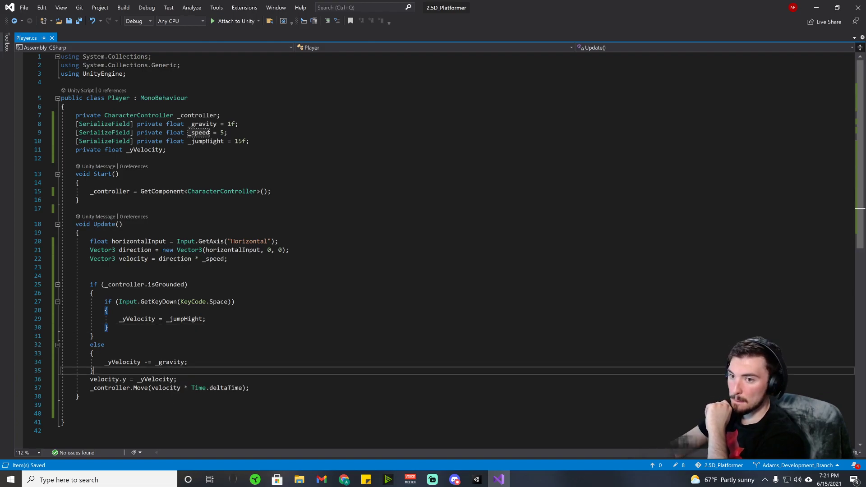
key(Return)
click(176, 388)
key(Return)
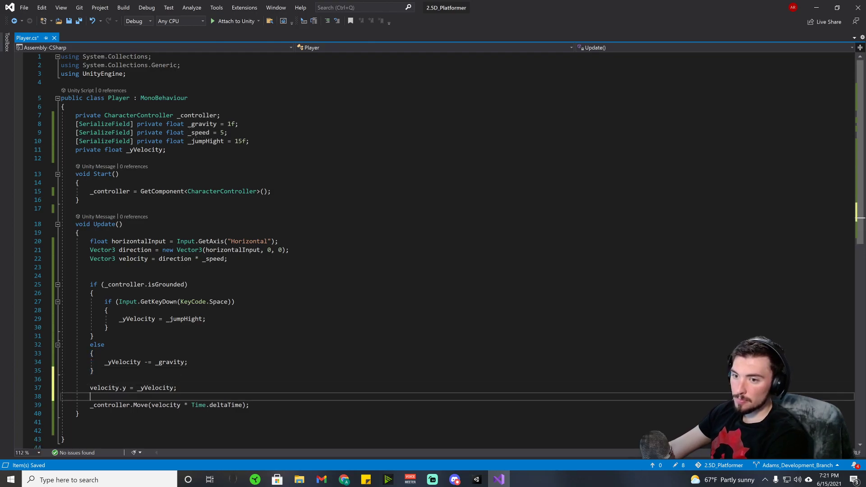
- Delete the empty lines between the end of Update and the Player class's closing brace
scroll(433, 248, down, 2)
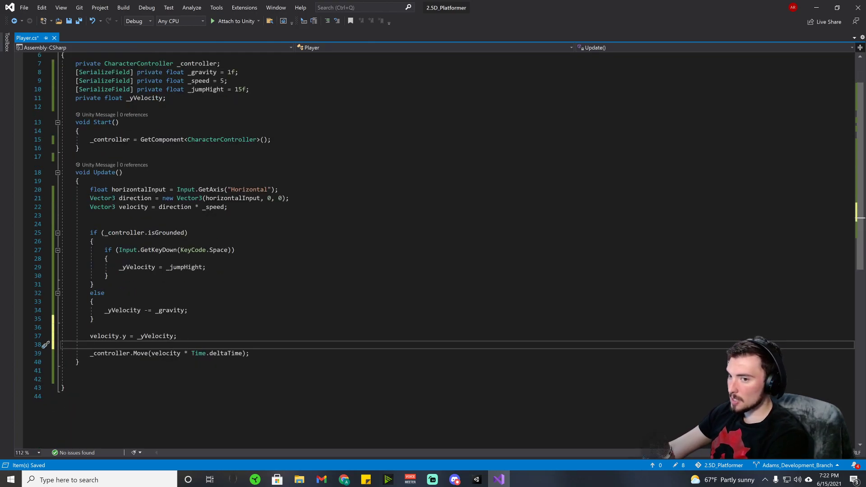
drag(76, 378, 61, 370)
key(BackSpace)
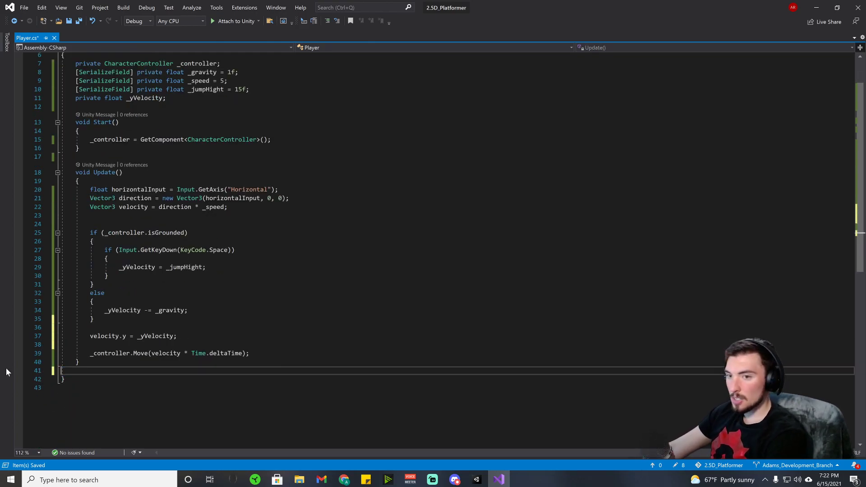
key(BackSpace)
- Remove the blank lines around the velocity.y assignment so it sits directly between the else block and the Move call
key(Up)
key(Up)
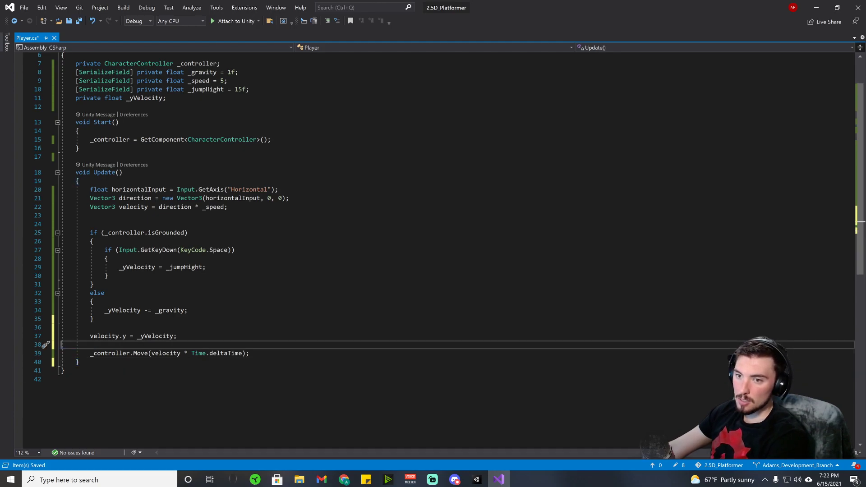
key(BackSpace)
key(Up)
key(BackSpace)
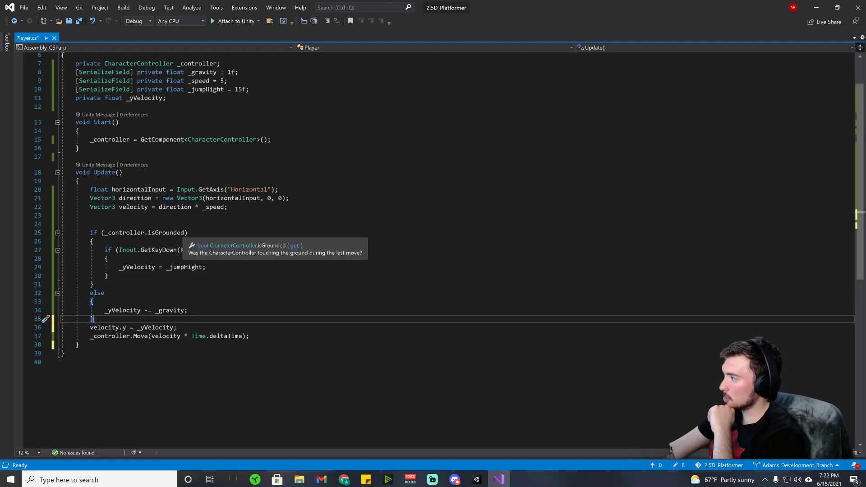
double_click(166, 233)
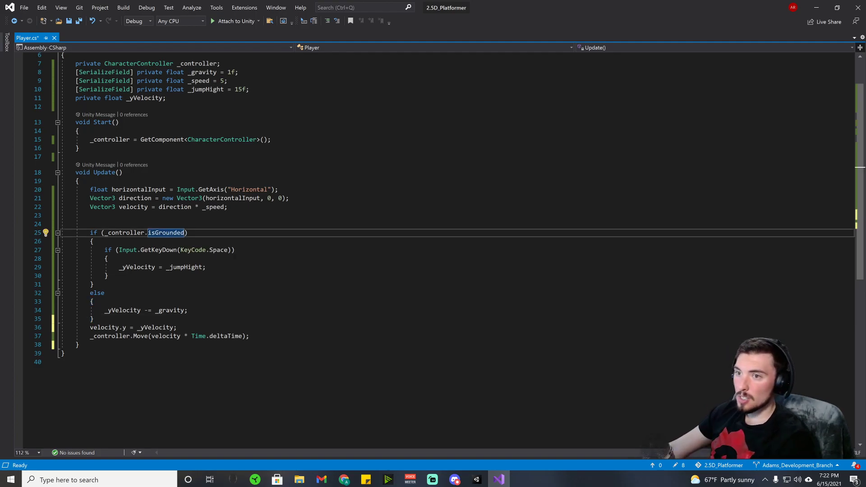
key(Right)
text(== true)
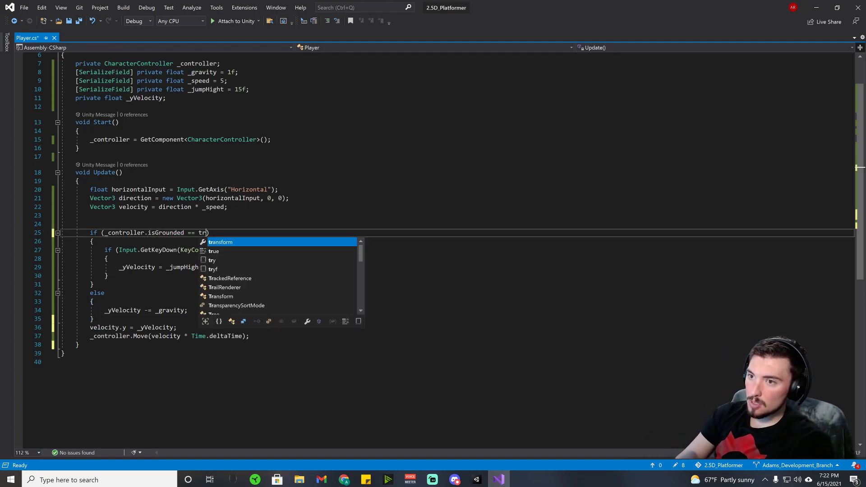
key(Escape)
key(BackSpace)
key(BackSpace)
key(BackSpace)
key(BackSpace)
key(BackSpace)
key(BackSpace)
key(BackSpace)
key(BackSpace)
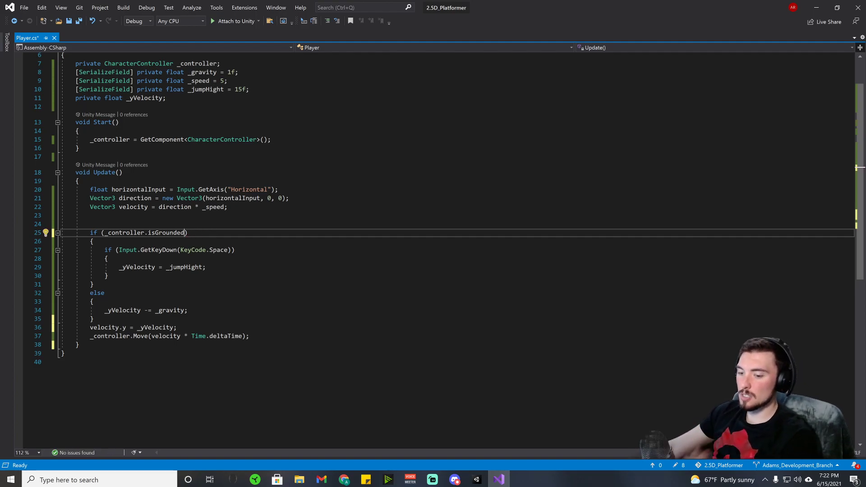
- Save the Player.cs script
key(ctrl+s)
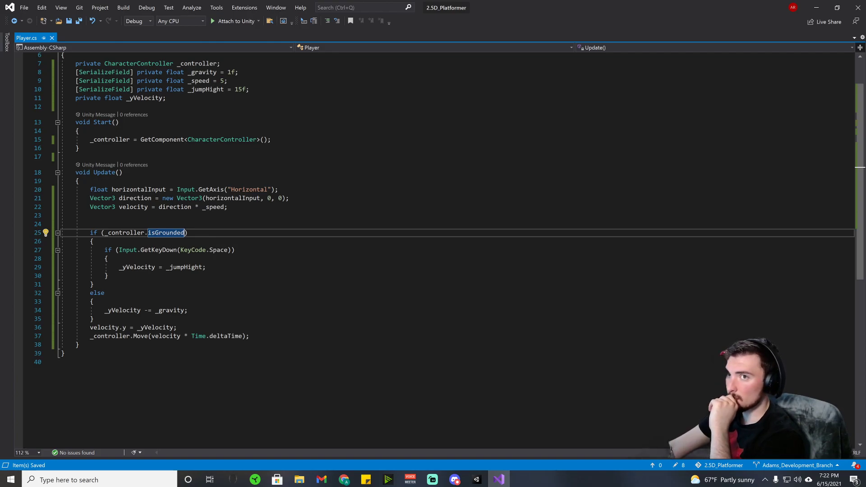
- Switch to Unity, play the scene and move the player to the right along its platform
click(476, 481)
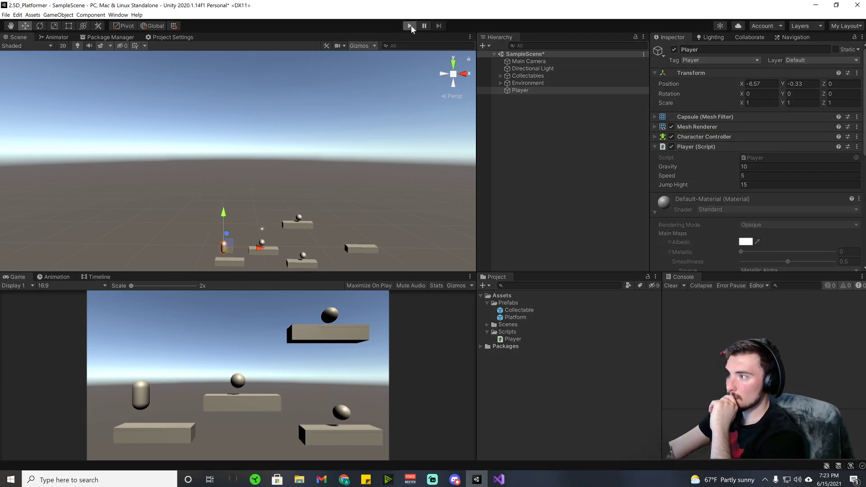
click(409, 26)
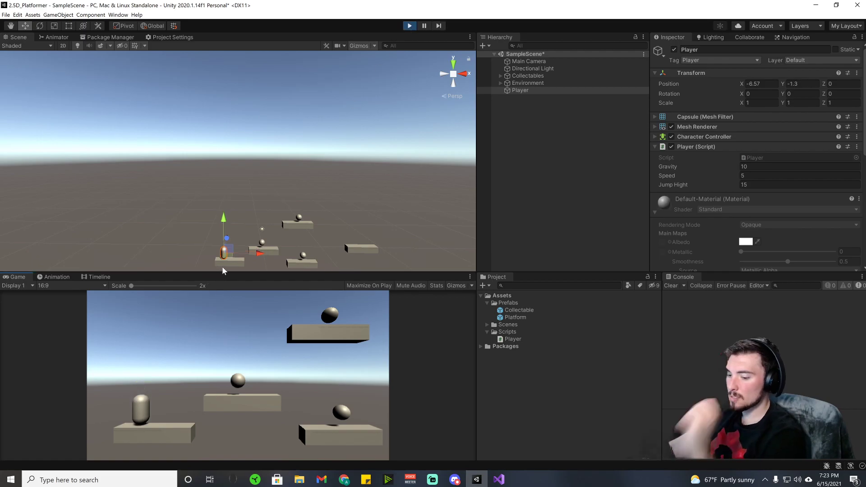
key(d)
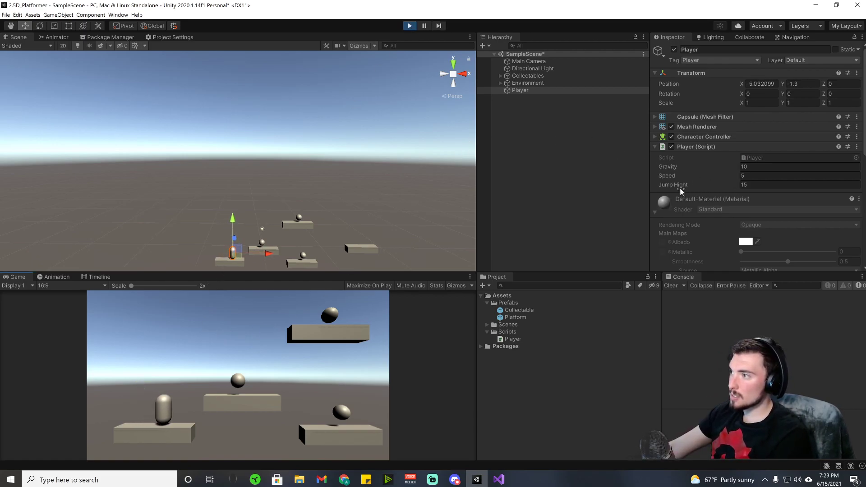
- Raise the Player script's Jump Hight to 489.4 while the scene plays, test the jump, and stop playing
drag(680, 187, 740, 186)
click(137, 338)
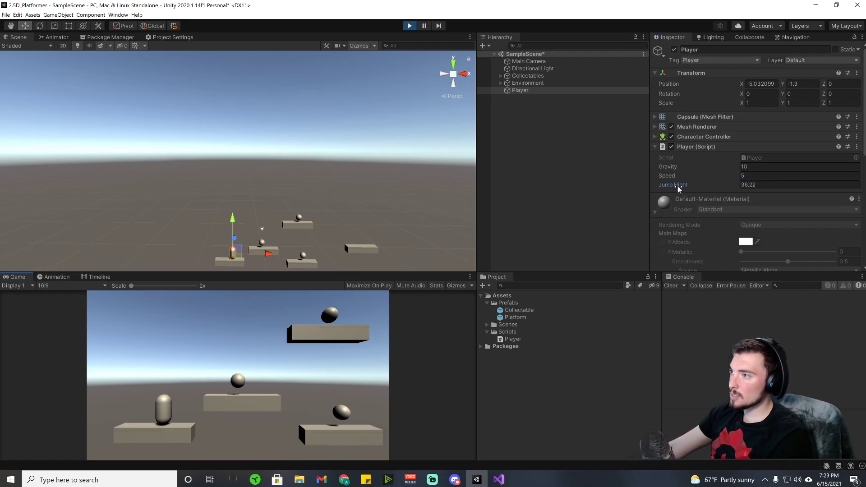
drag(677, 186, 713, 218)
click(293, 389)
key(space)
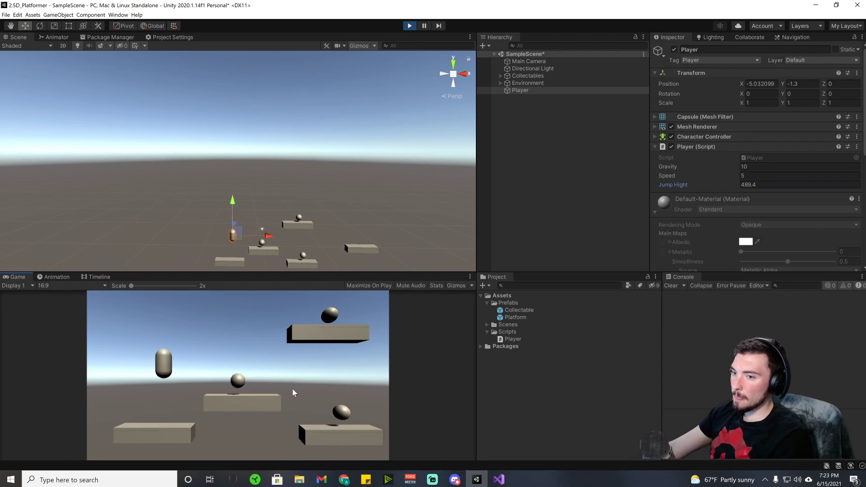
key(space)
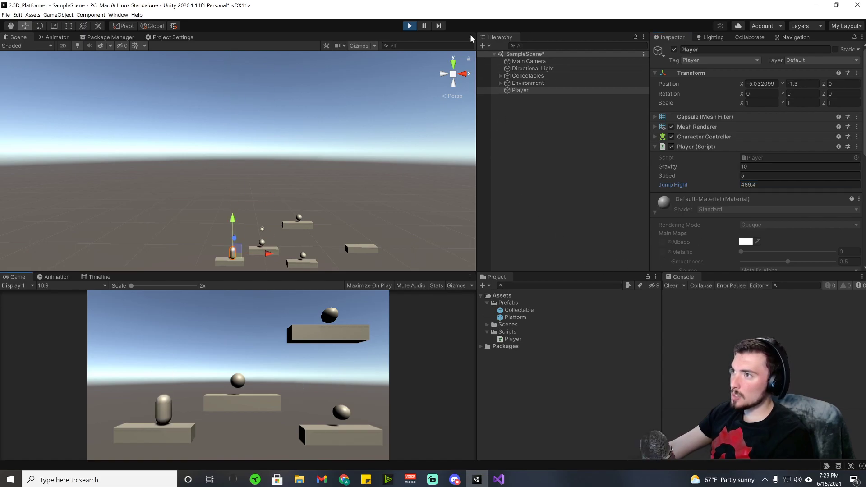
click(409, 25)
- Set the Player script's Gravity to 1 and play the scene, moving the player left and right
click(729, 166)
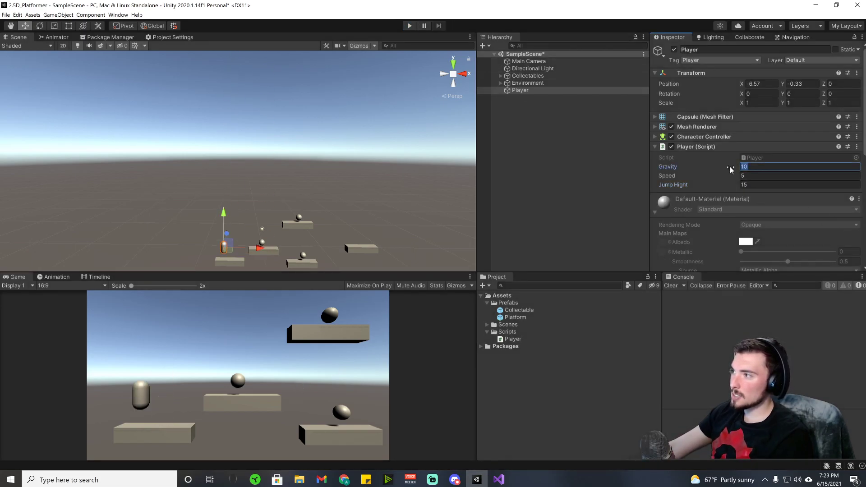
text(1)
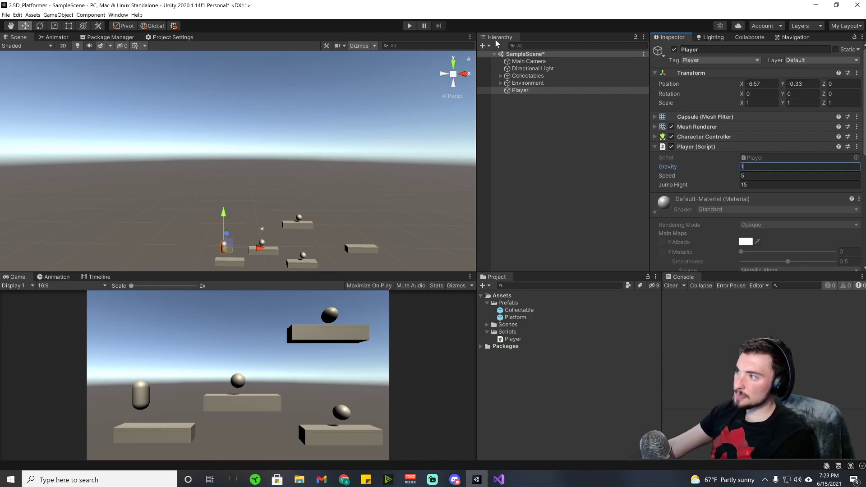
click(409, 26)
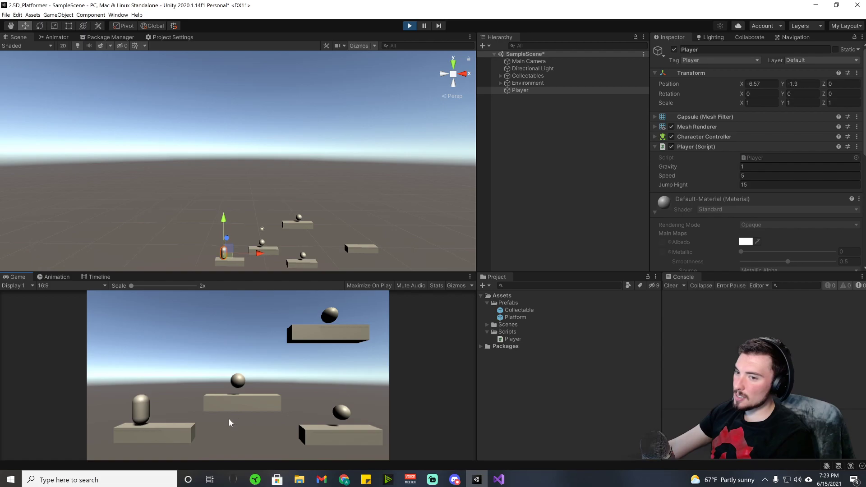
key(Left)
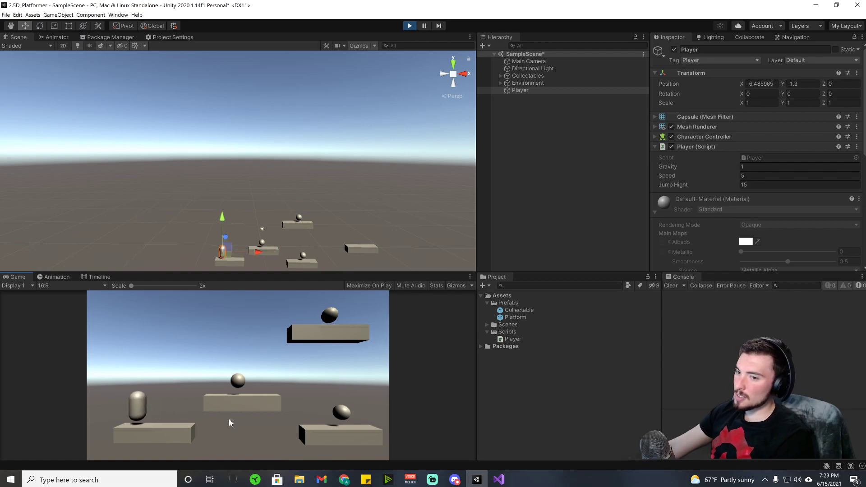
key(Right)
- Expand the Player's Character Controller component to review its settings, and stop playing the scene
key(alt+Tab)
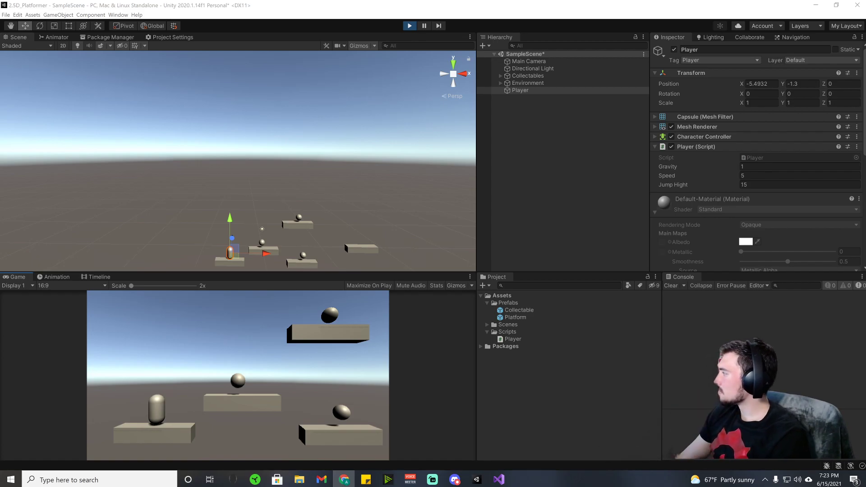
click(656, 137)
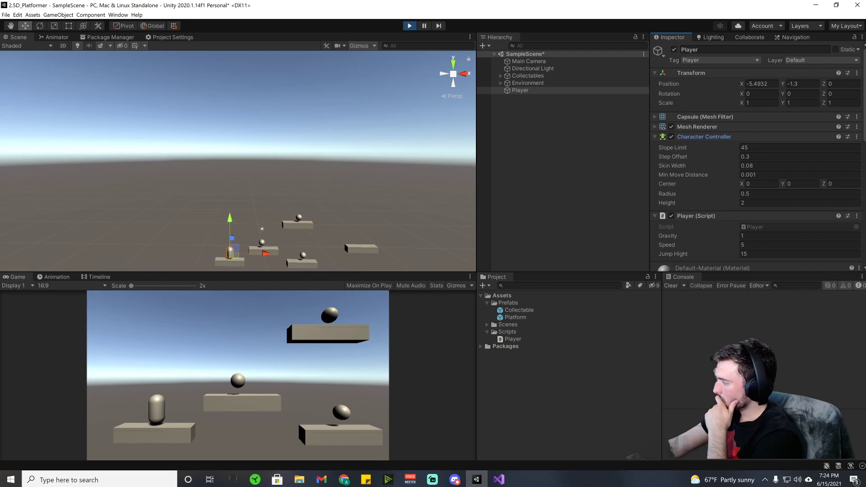
key(alt+Tab)
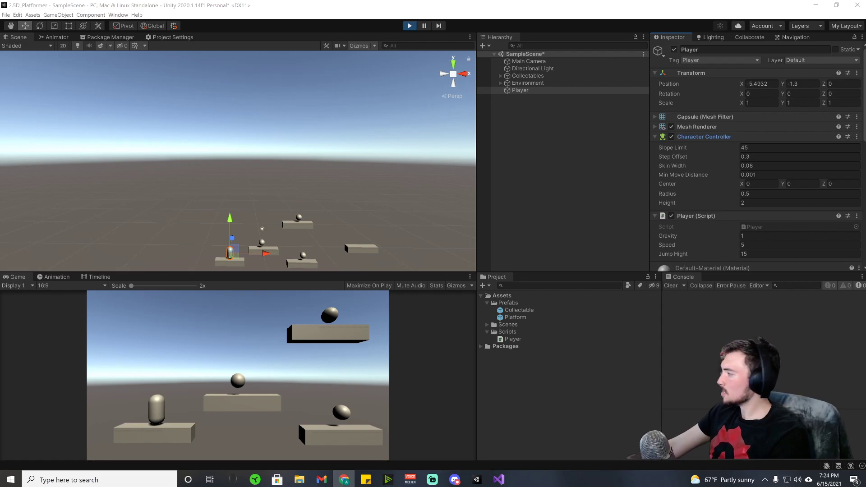
click(410, 26)
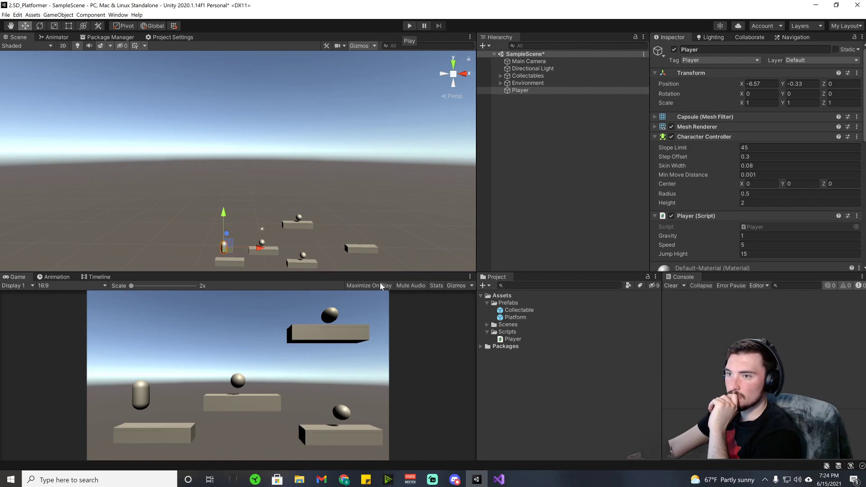
- Switch to Visual Studio and insert a blank line between the velocity.y assignment and the _controller.Move call
click(499, 479)
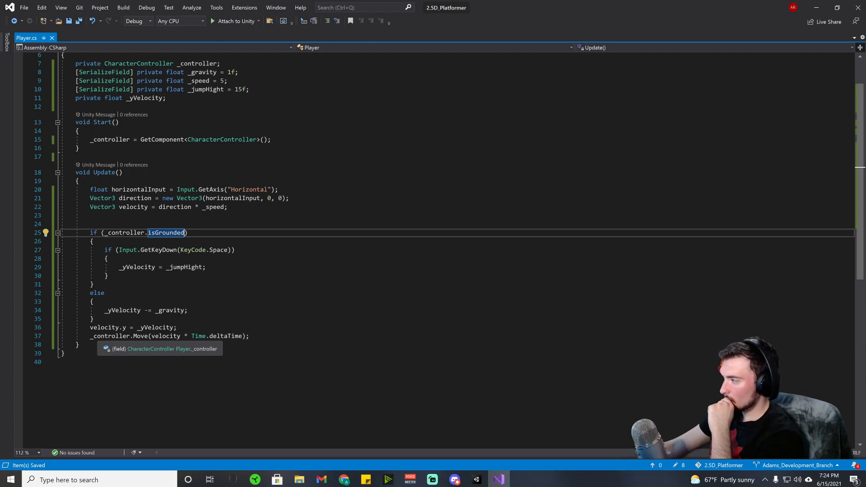
click(177, 327)
key(Return)
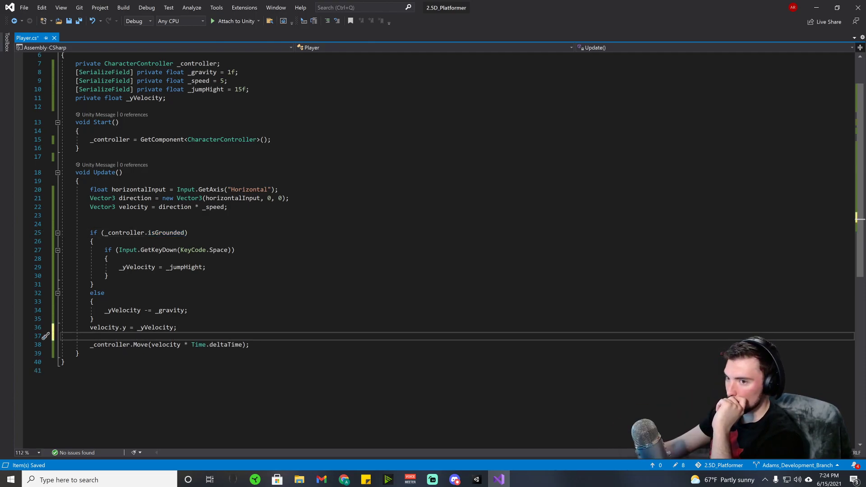
- Examine where velocity and _yVelocity are used in the Player script
click(167, 345)
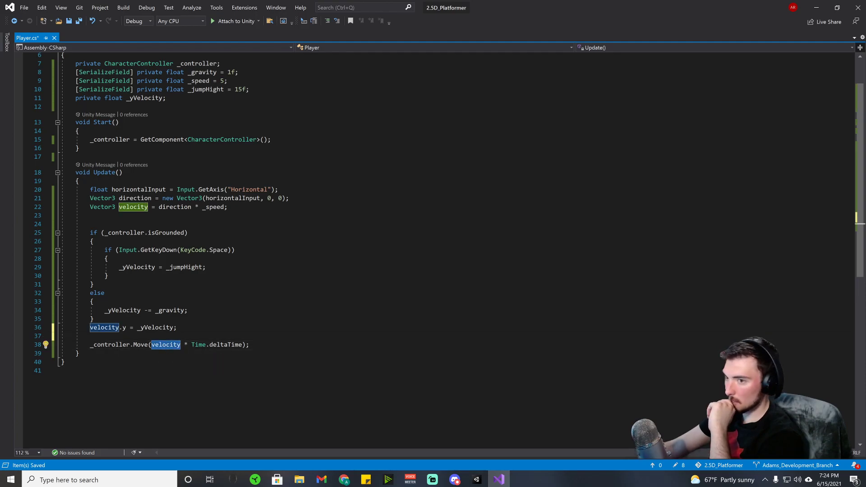
drag(176, 328, 137, 327)
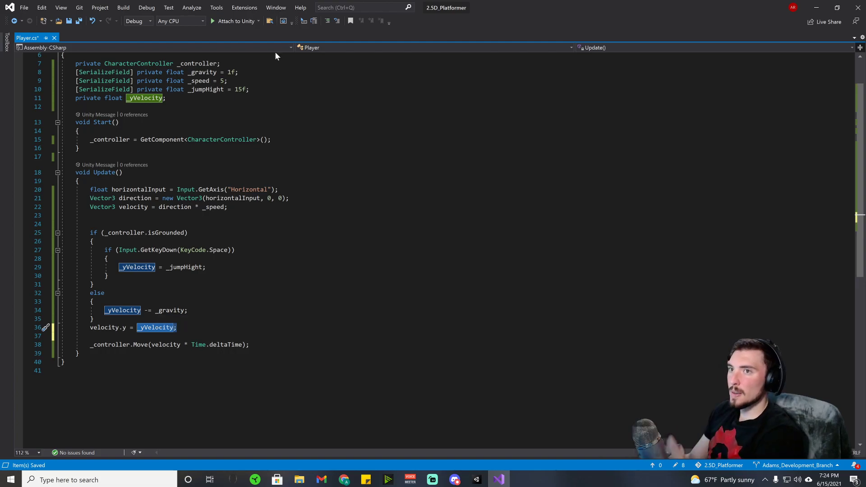
scroll(433, 251, up, 2)
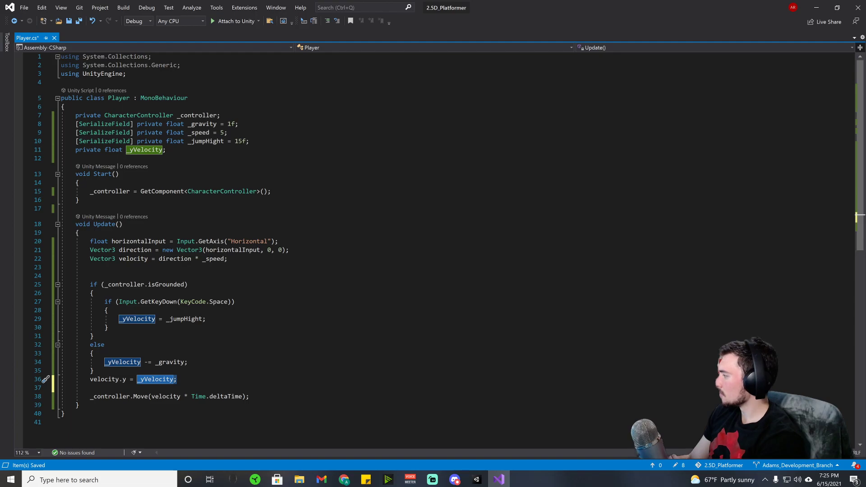
key(alt+Tab)
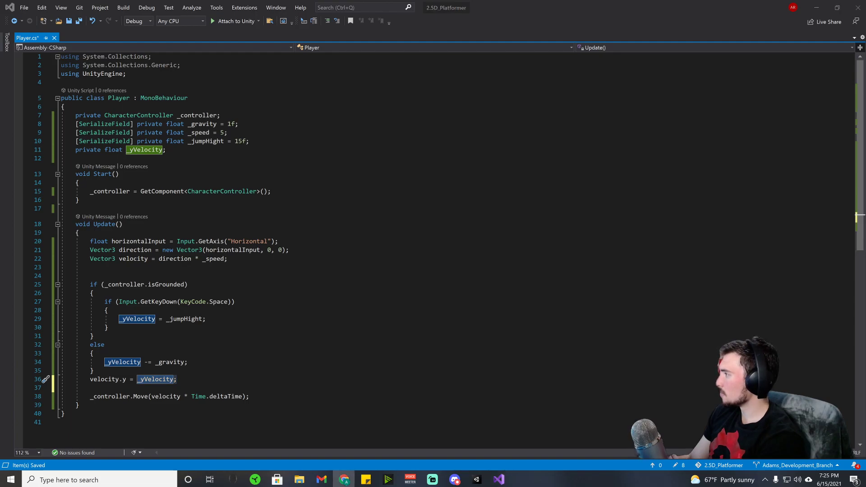
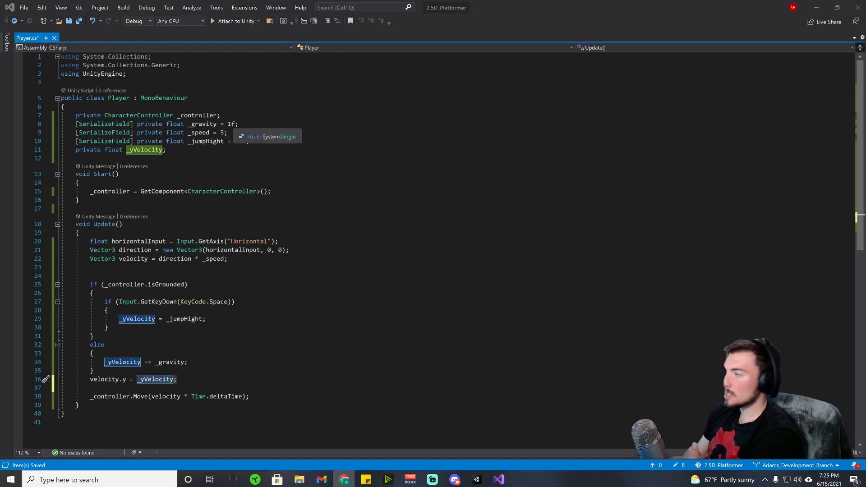
- Change the _gravity default to 1.0f and the _jumpHight default to 15.0f, and save Player.cs
click(230, 124)
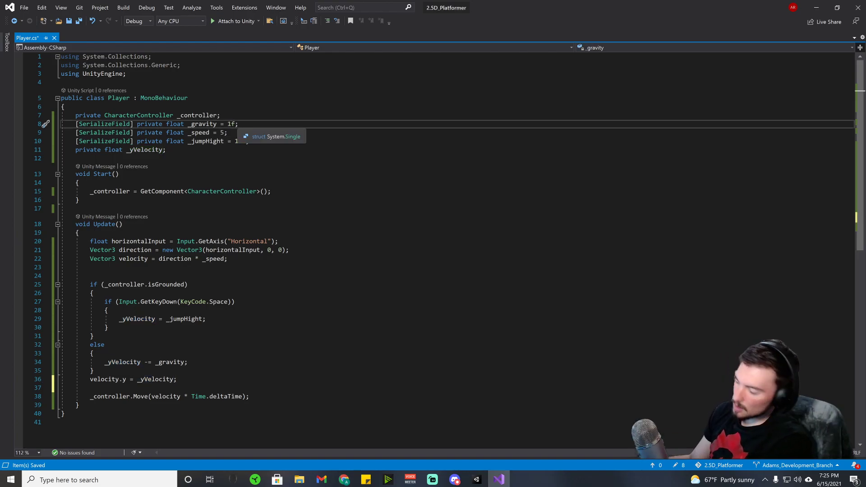
text(.0)
click(242, 141)
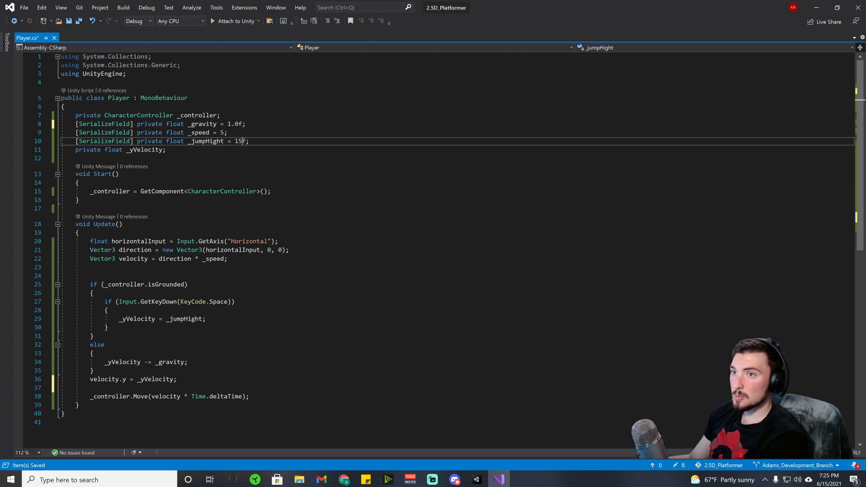
text(.0)
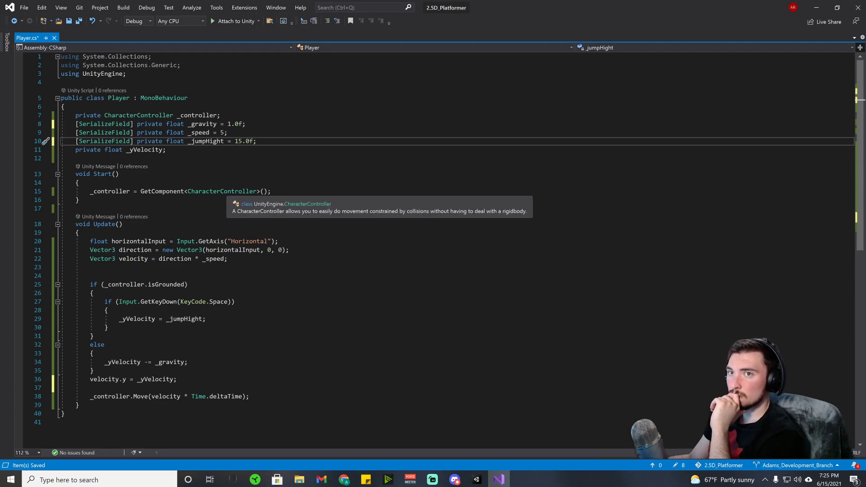
key(ctrl+s)
- Switch to Unity and start playing the scene
scroll(433, 248, down, 11)
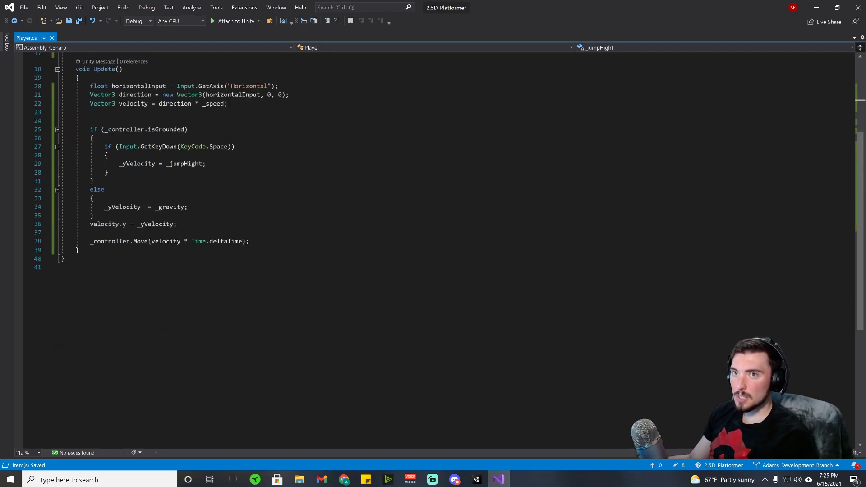
scroll(433, 248, up, 8)
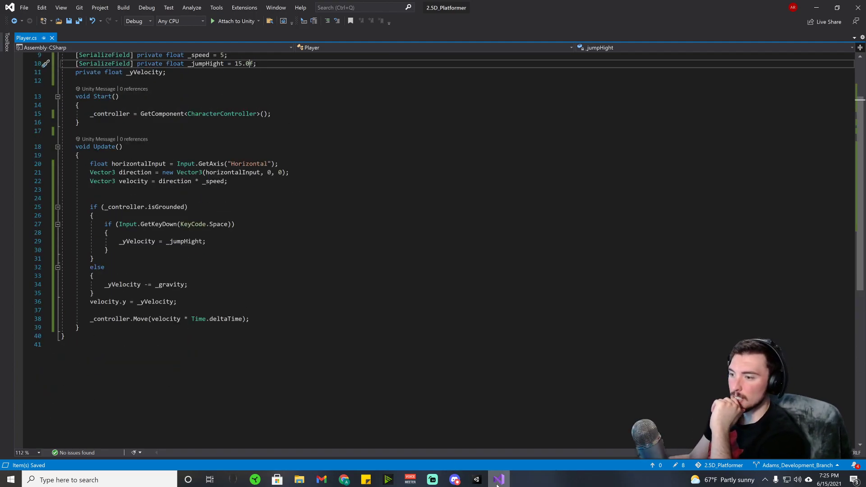
click(476, 479)
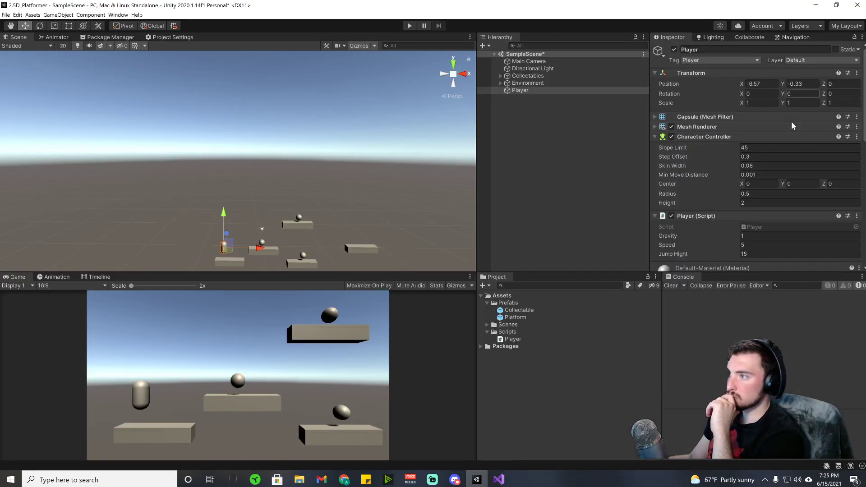
scroll(233, 258, up, 5)
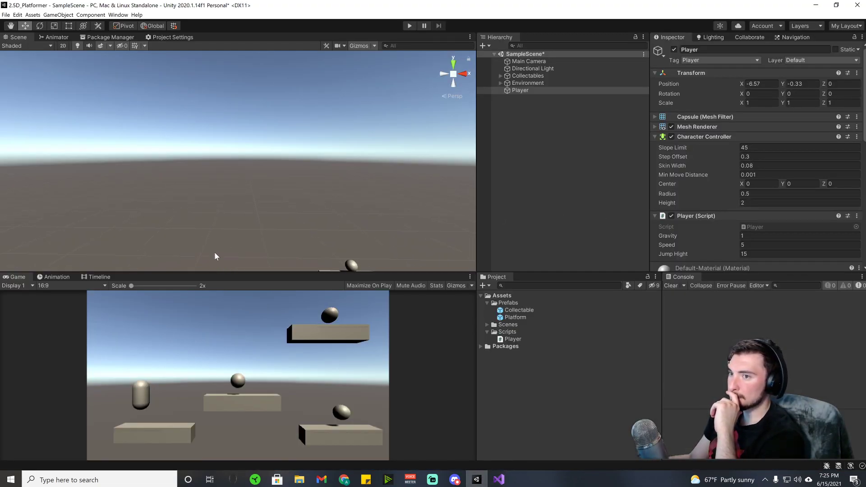
middle_drag(341, 233, 386, 98)
click(410, 26)
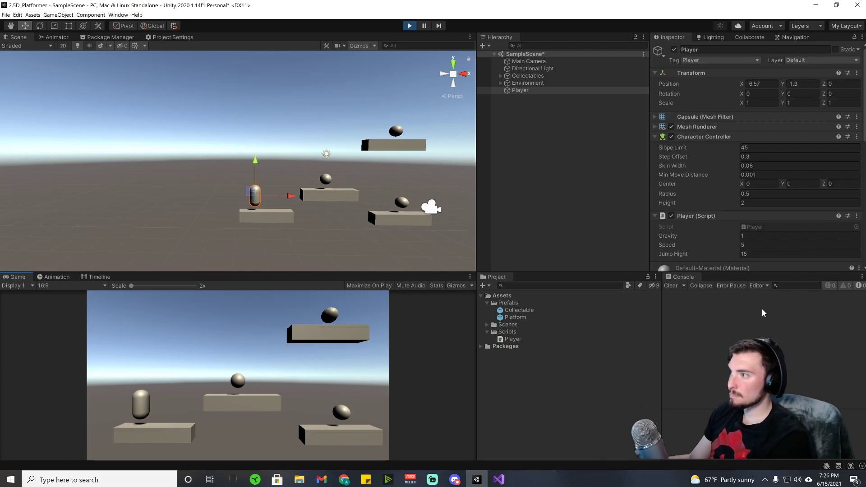
- Lower the Player script's Gravity to 0 while the scene plays and test the jump
click(731, 238)
drag(730, 237, 721, 237)
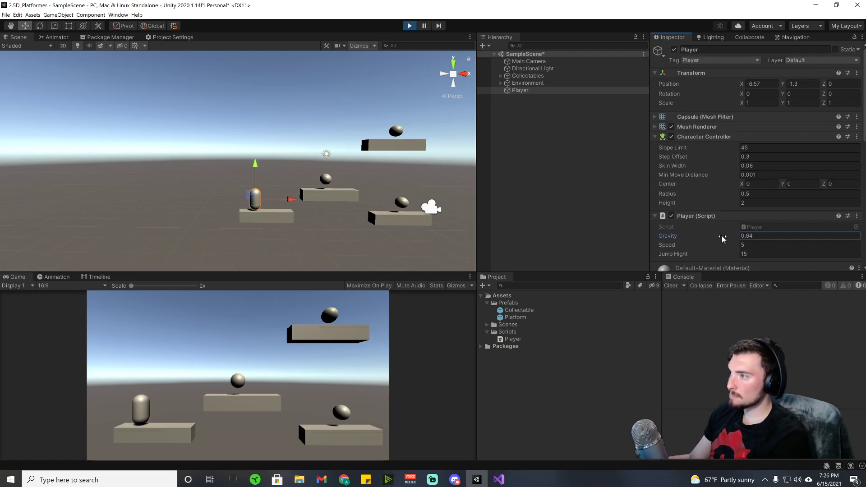
click(292, 228)
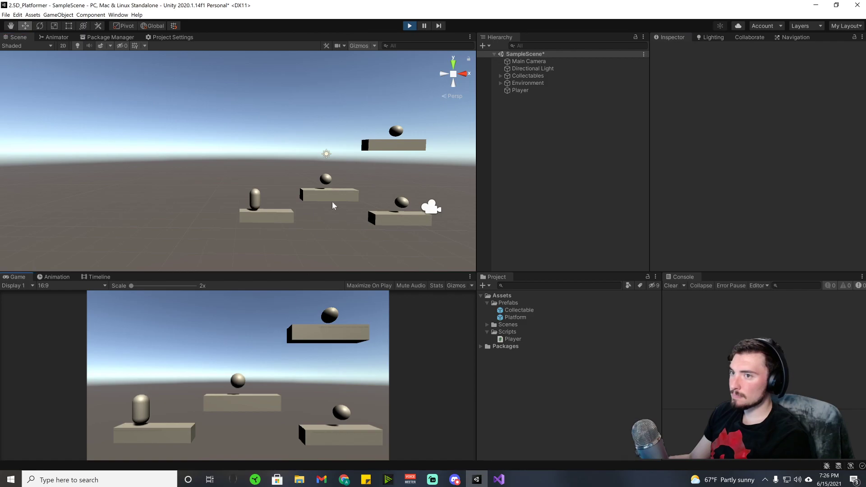
click(520, 90)
drag(709, 232, 681, 239)
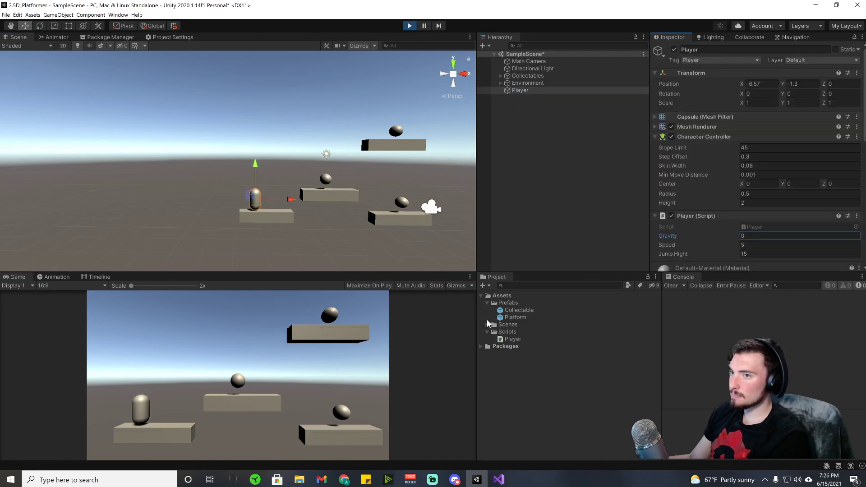
click(416, 363)
key(space)
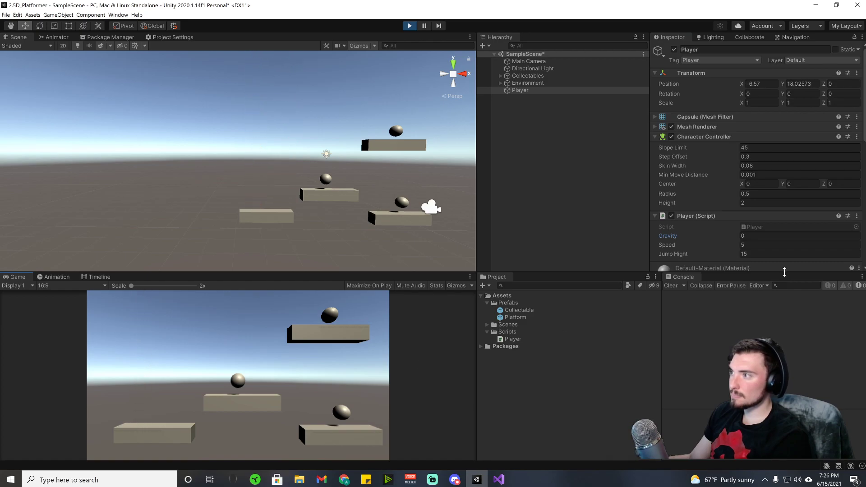
- Set the Player script's Gravity to 0.1 while the scene plays and test jumping and moving sideways
drag(711, 242, 724, 239)
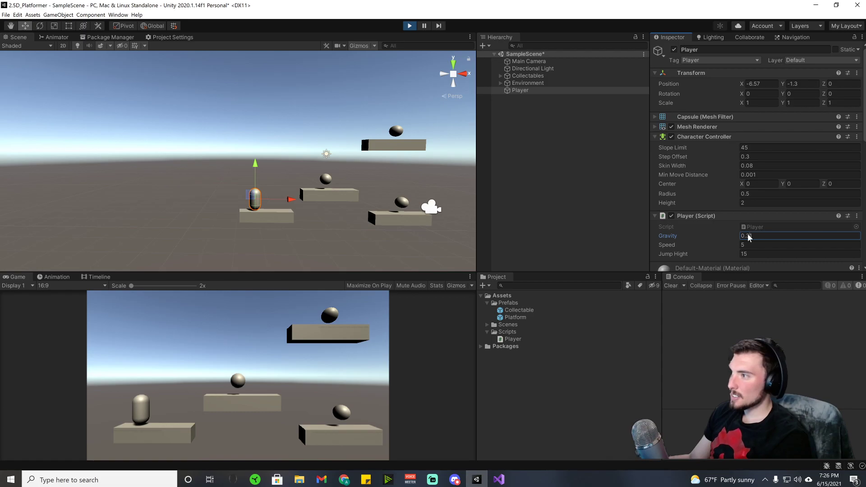
key(BackSpace)
key(BackSpace)
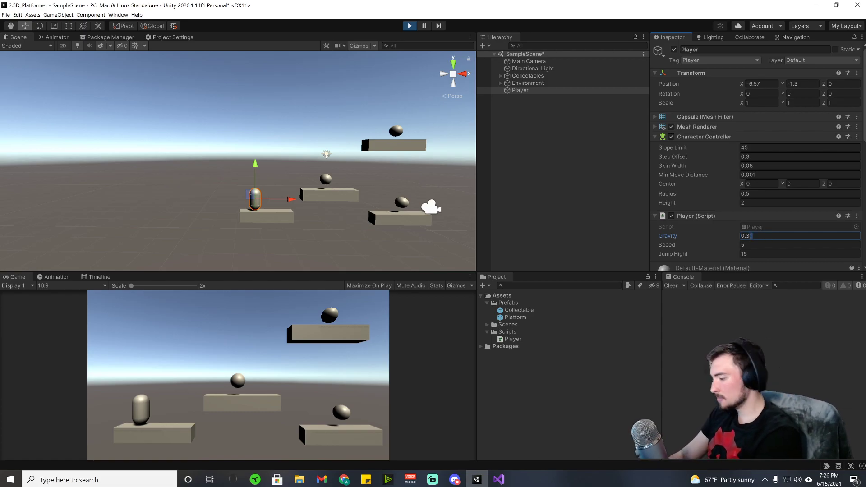
text(1)
click(280, 349)
key(space)
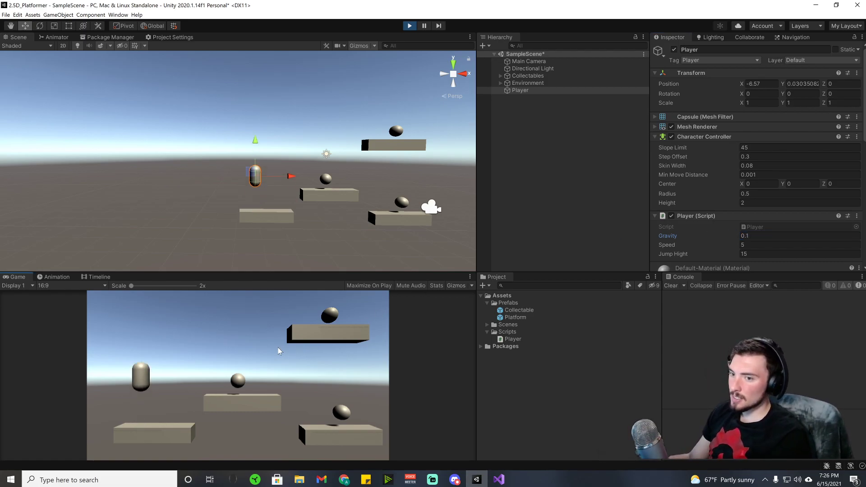
key(space)
key(d)
key(a)
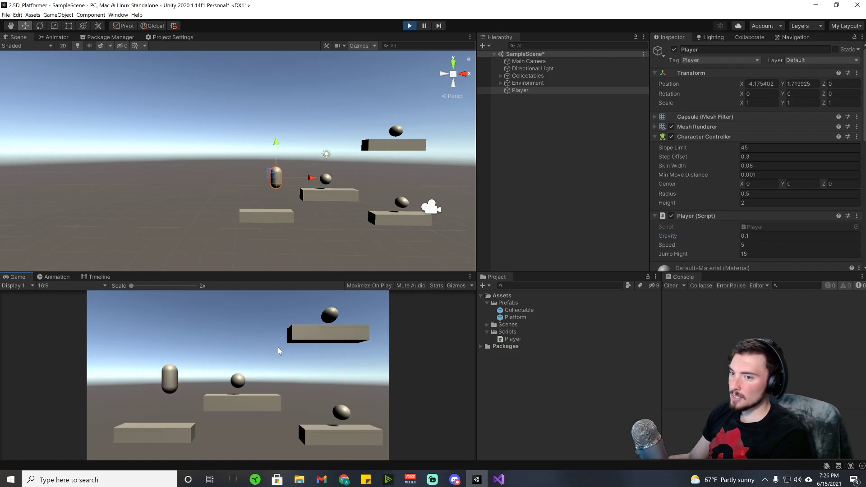
key(d)
- Raise the Player script's Gravity to 0.15 during play and test jumping between the platforms in both directions
click(751, 236)
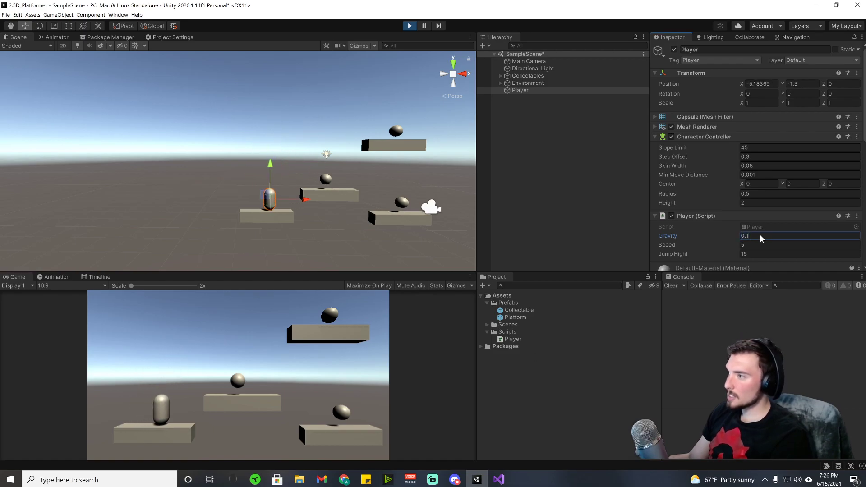
text(5)
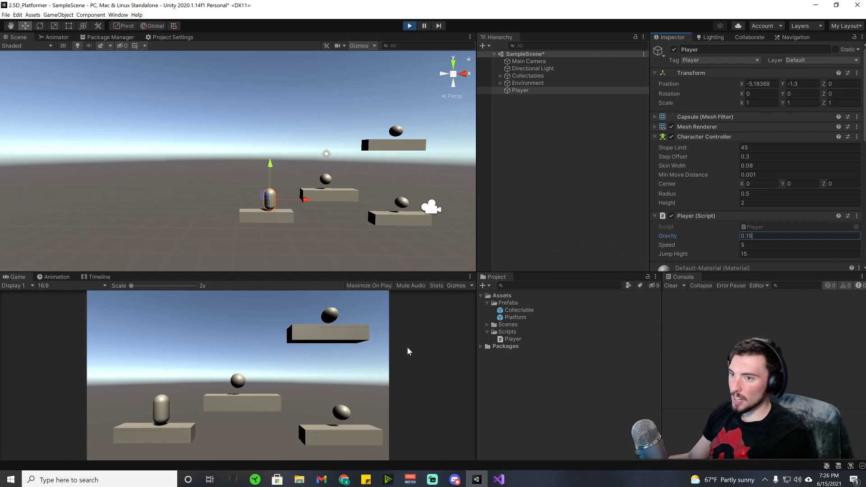
click(300, 390)
key(space)
key(d)
key(d)
key(space)
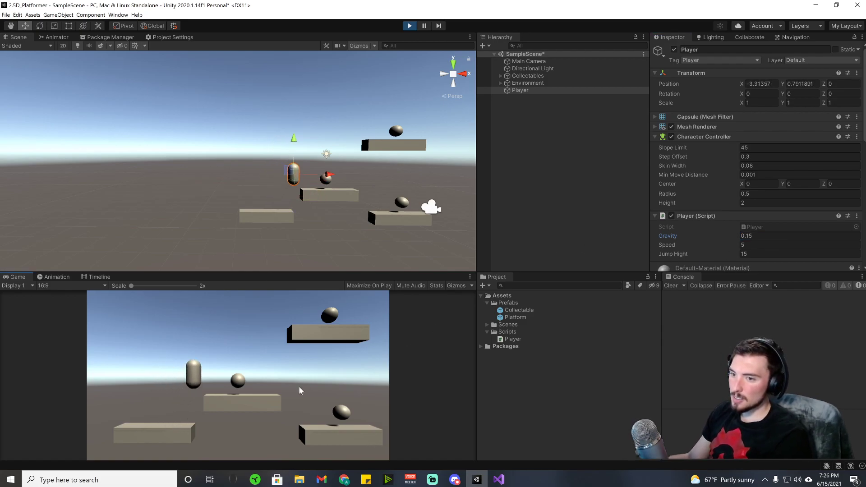
key(space)
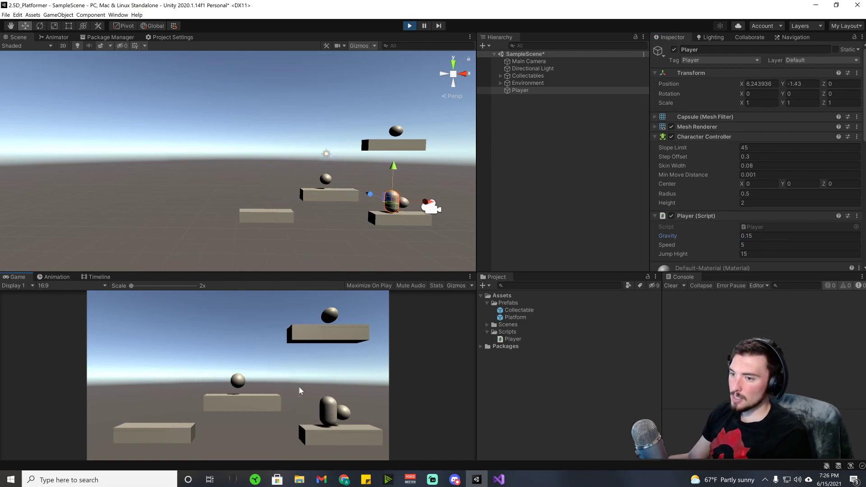
key(a)
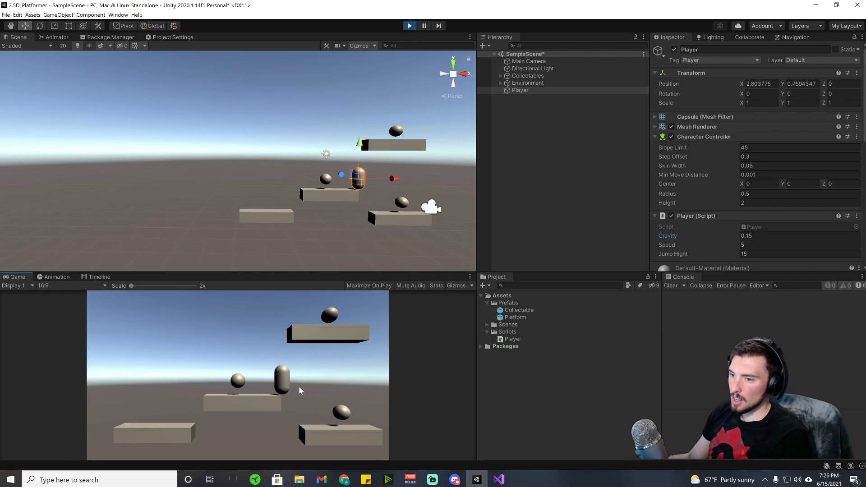
- Stop playing the scene and switch to the 2.5D_Platformer project in Visual Studio
click(410, 28)
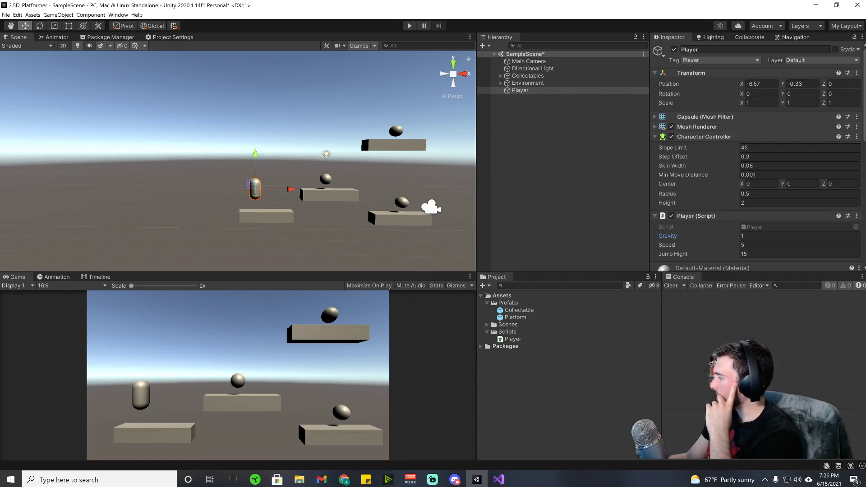
key(alt+Tab)
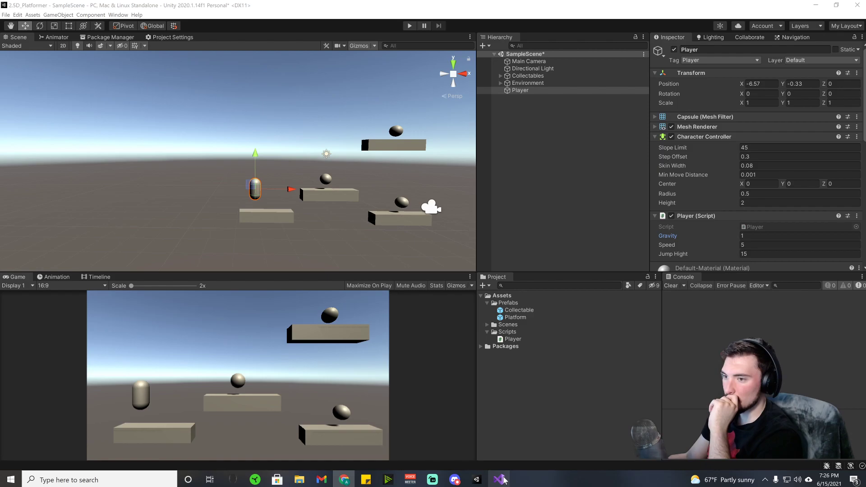
mouse_move(504, 481)
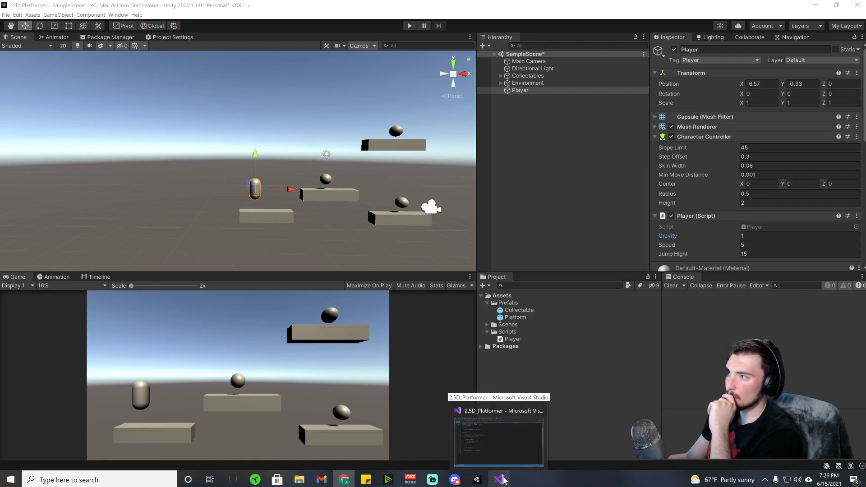
- Review the movement code of the Player script in Visual Studio, and set the Player's Gravity to 0.2 in Unity
click(504, 481)
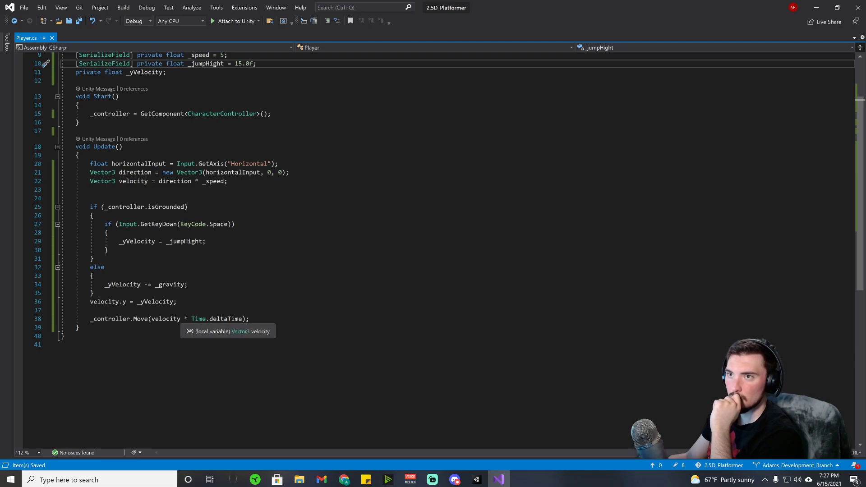
scroll(172, 319, up, 2)
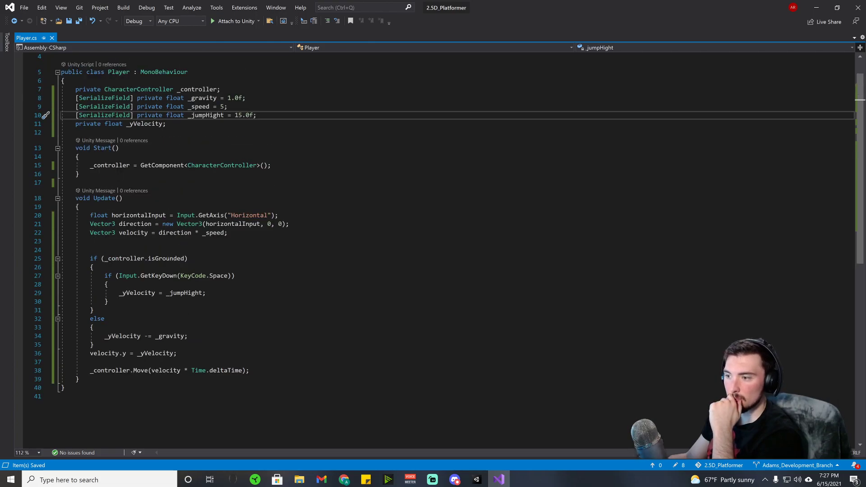
click(481, 483)
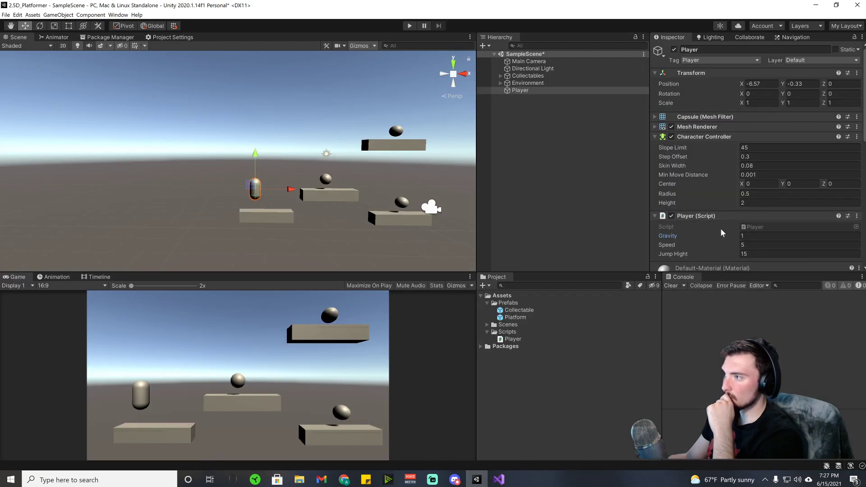
click(739, 236)
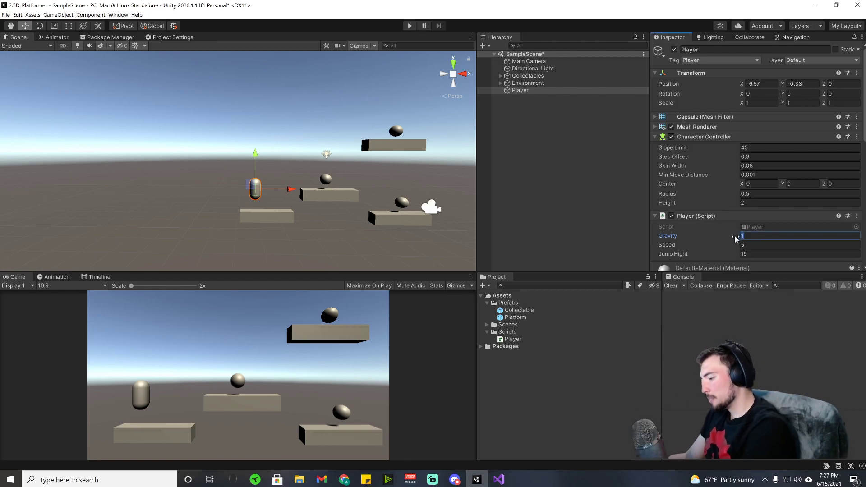
- Play-test the scene by moving and jumping the player between the platforms with the reduced gravity, and stop play mode
click(414, 26)
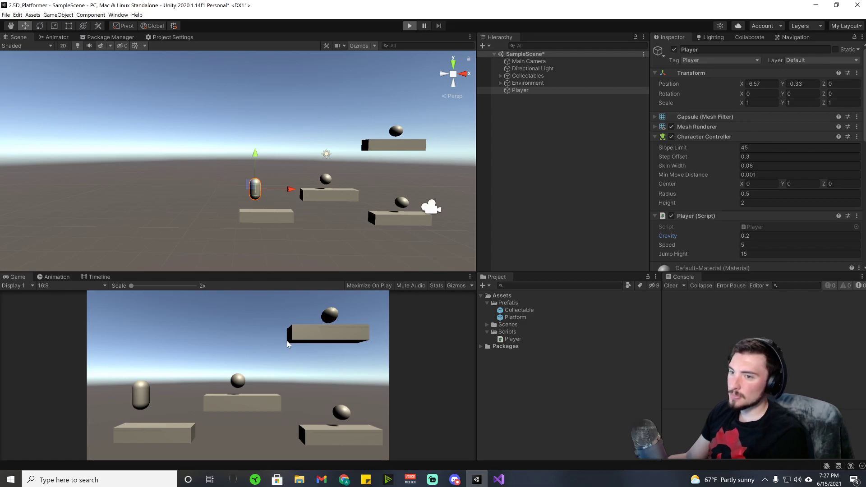
key(d)
key(space)
key(a)
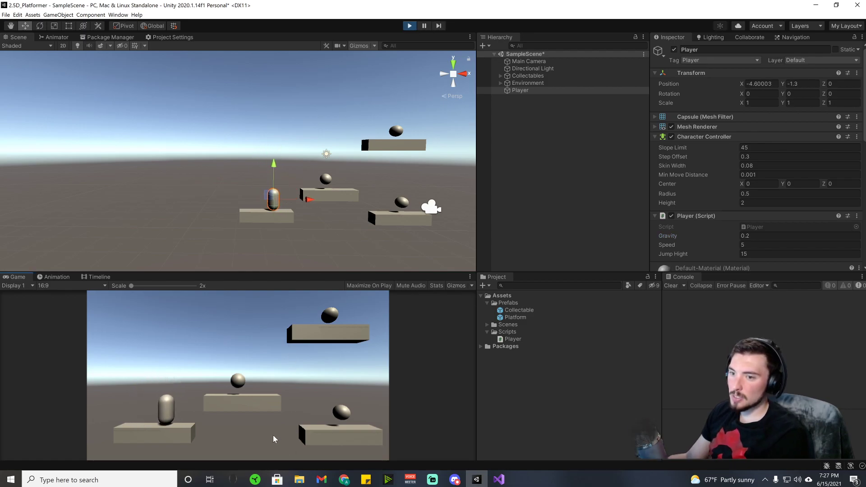
key(d)
key(space)
key(space)
key(a)
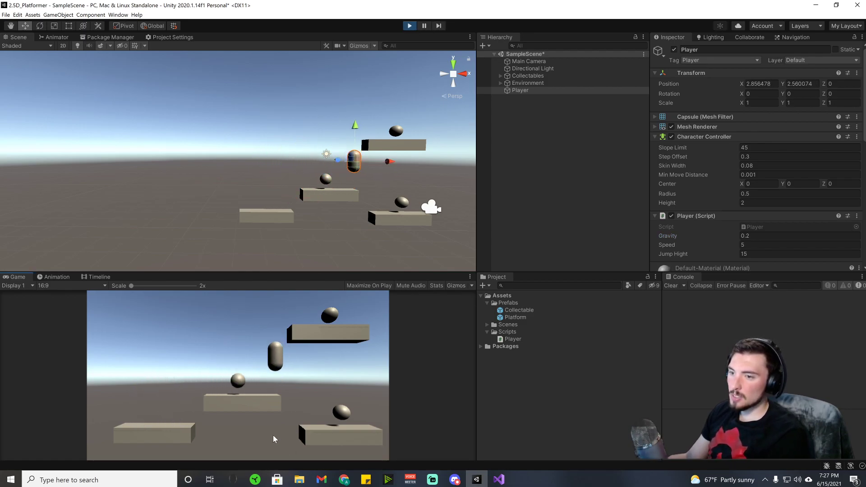
key(d)
key(space)
key(a)
key(space)
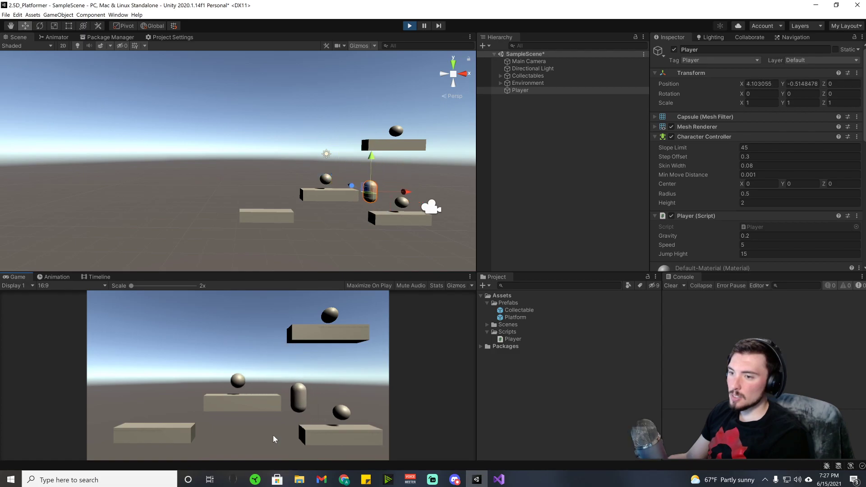
key(d)
key(space)
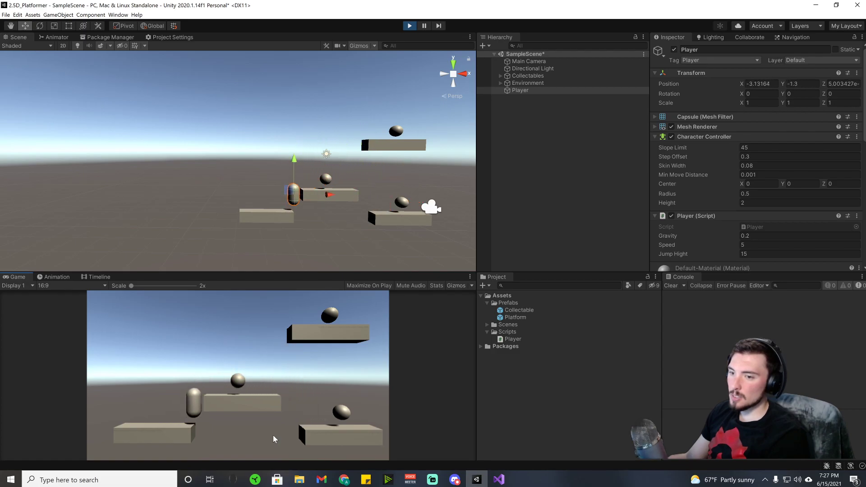
key(d)
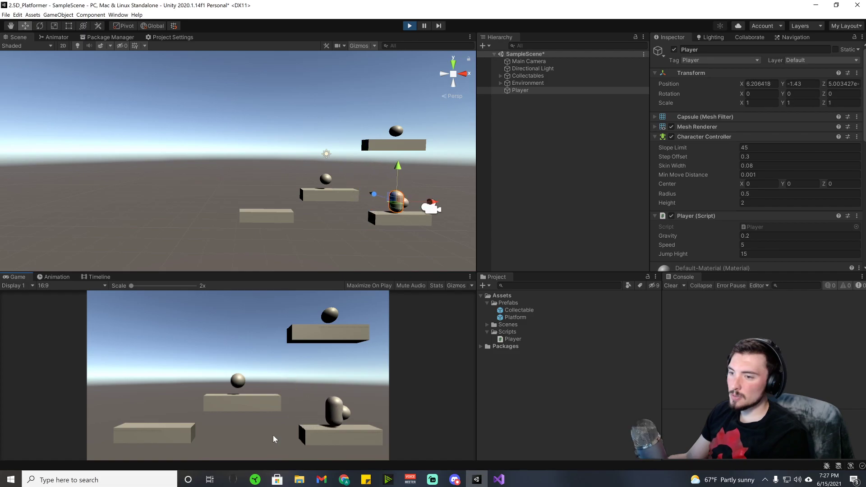
key(a)
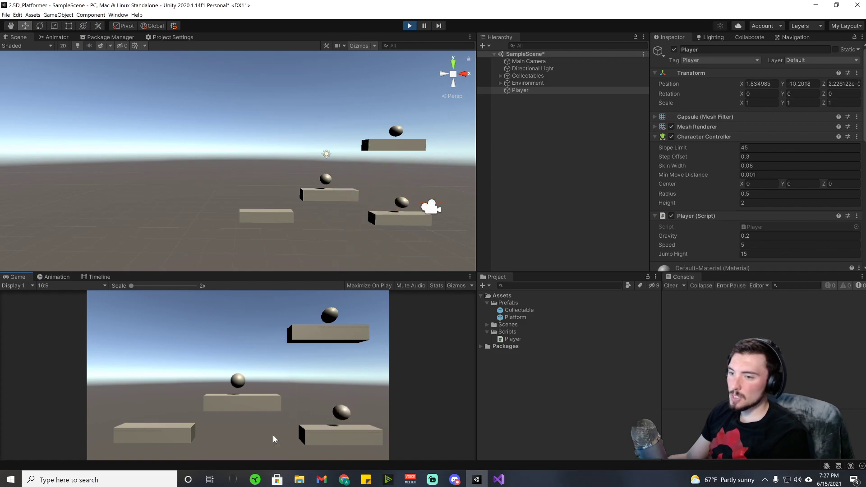
click(409, 26)
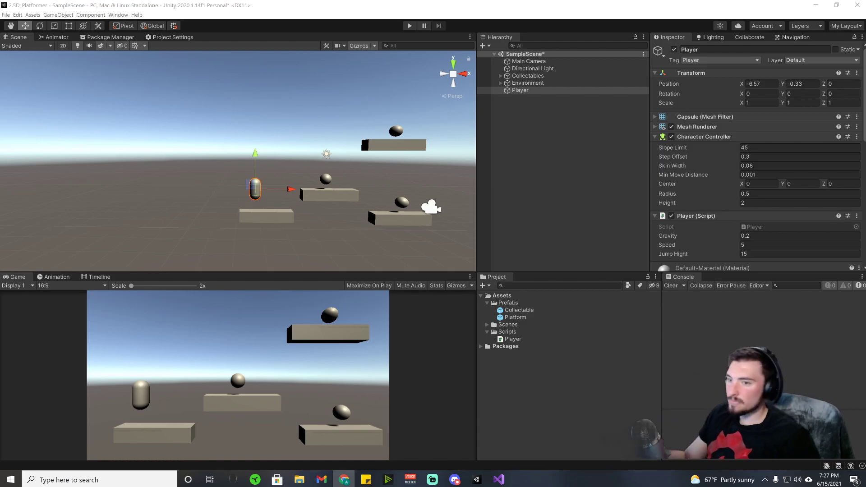
- Set the Player script's Jump Hight to 20
click(742, 253)
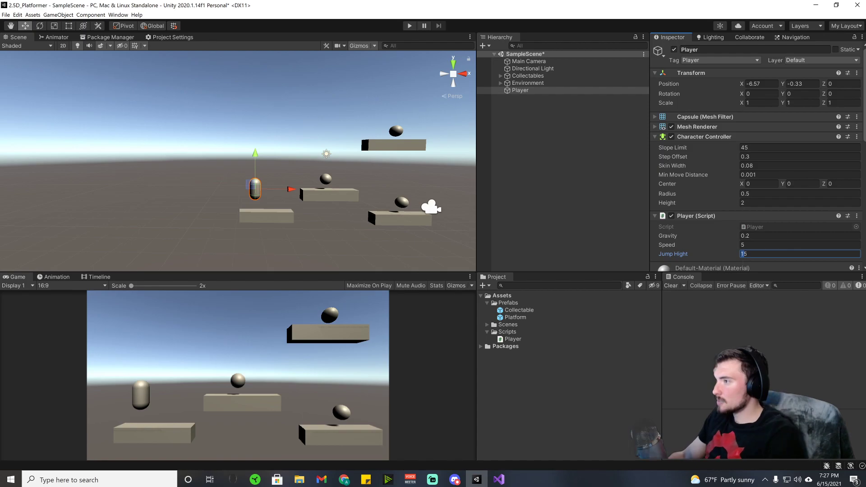
text(20)
key(Return)
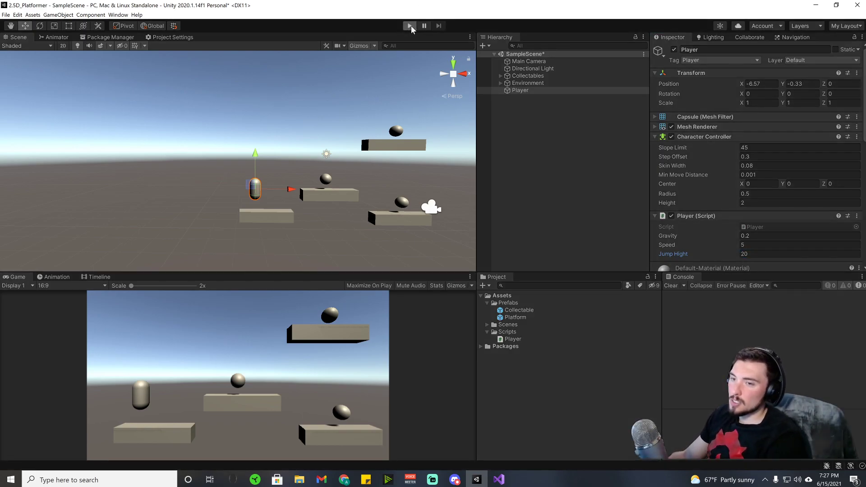
- Run the scene and test the player's jumps back and forth across the three lower platforms
click(410, 26)
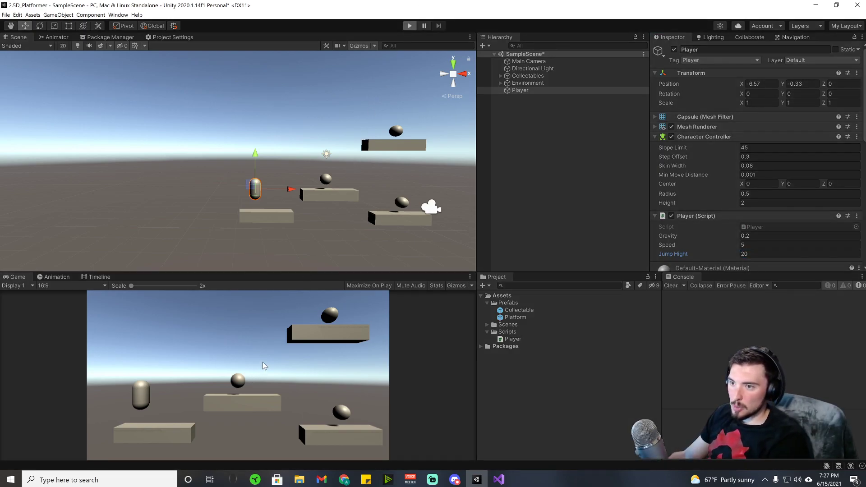
key(Right)
key(space)
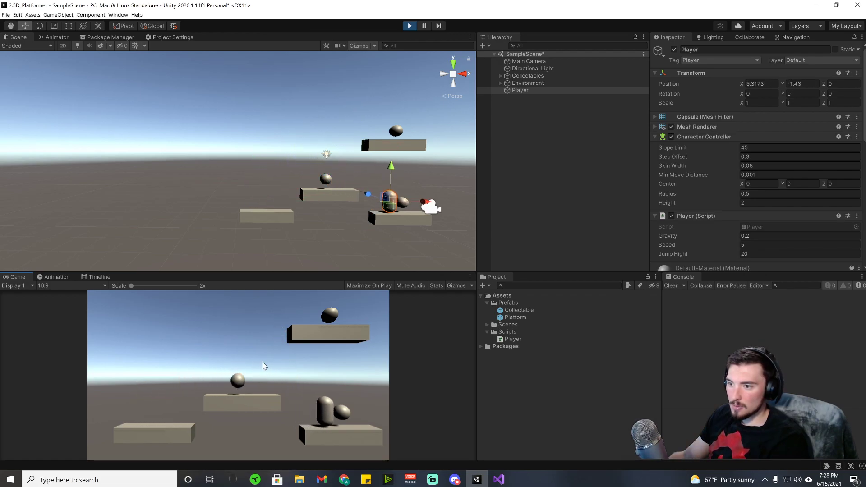
key(Left)
key(space)
key(space)
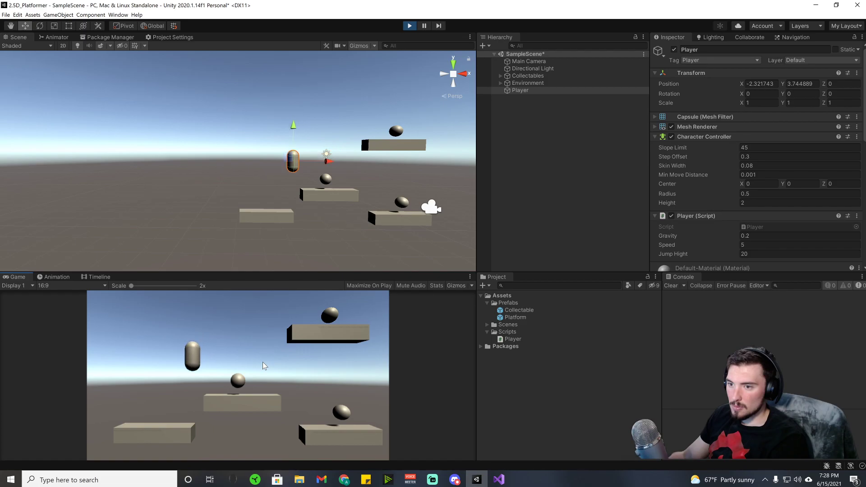
key(Right)
key(space)
key(Left)
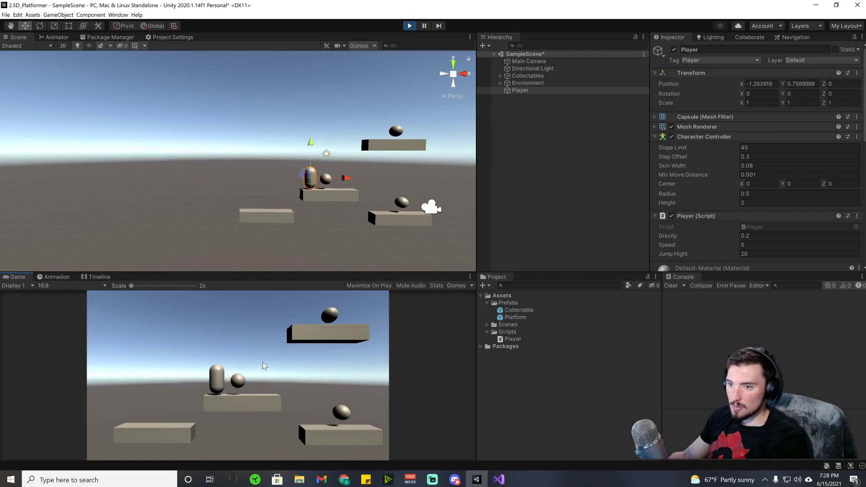
key(Right)
key(space)
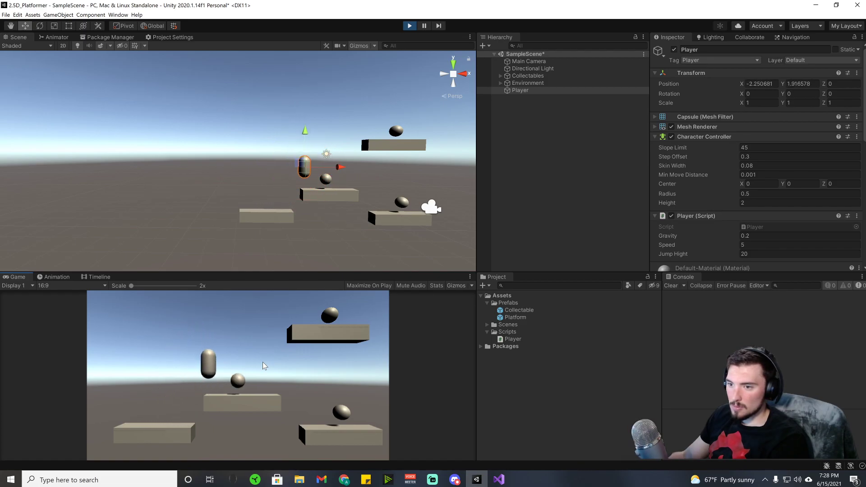
key(Left)
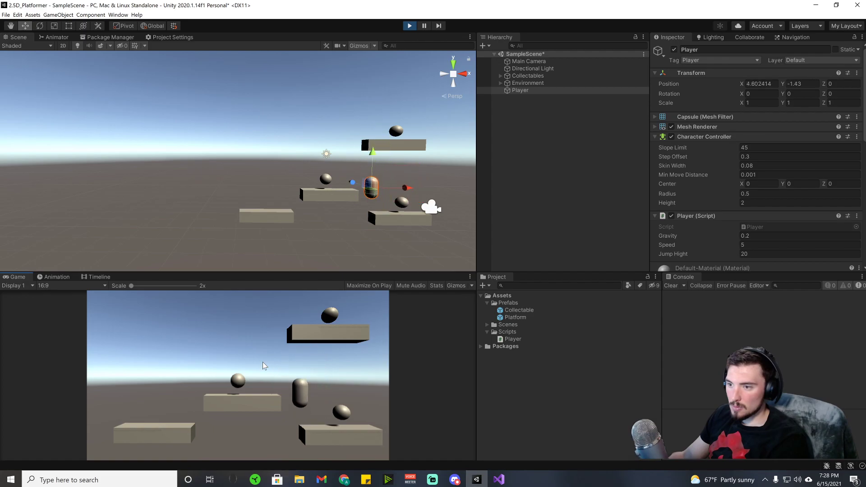
key(space)
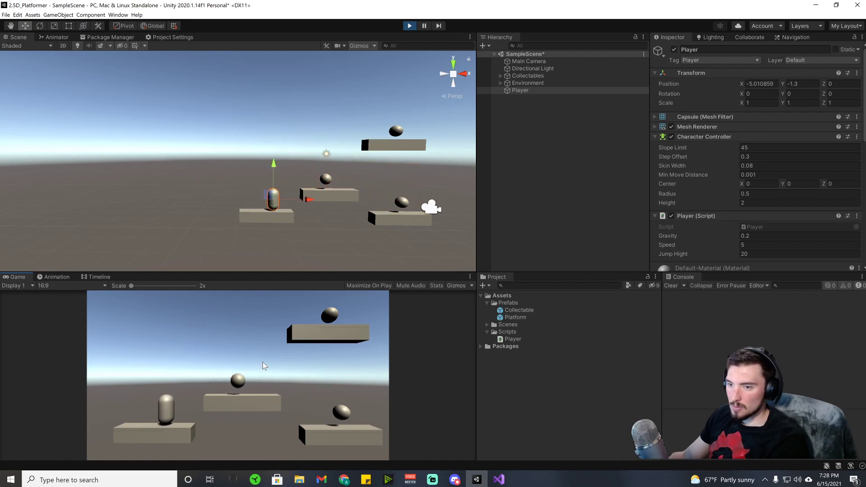
- Try to jump the player from the middle and lower platforms onto the highest platform
key(Right)
key(space)
key(space)
key(Right)
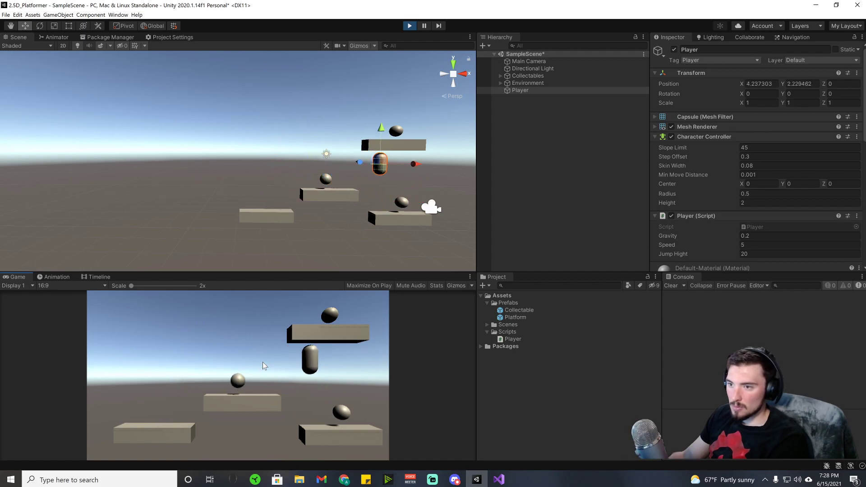
key(Left)
key(Right)
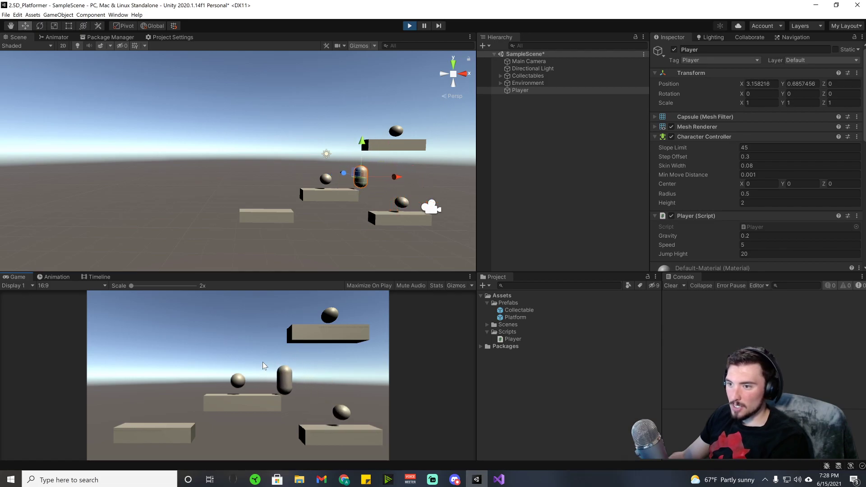
key(space)
key(space)
key(Left)
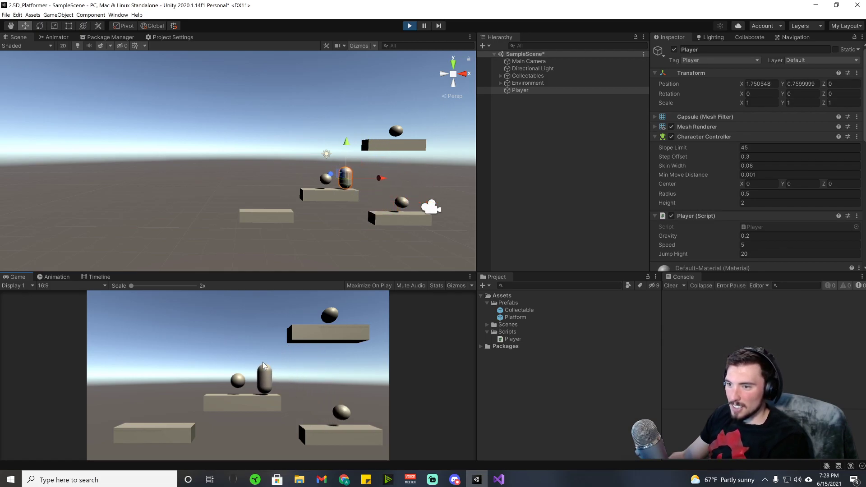
key(Right)
key(space)
key(Left)
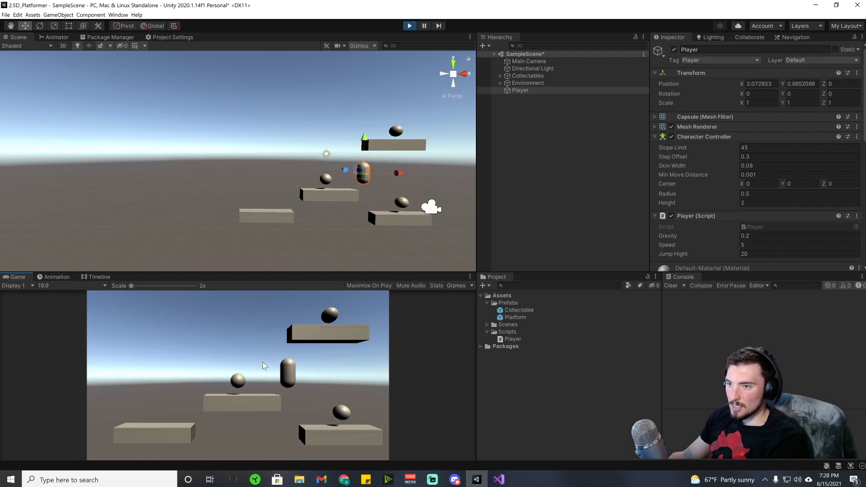
key(Right)
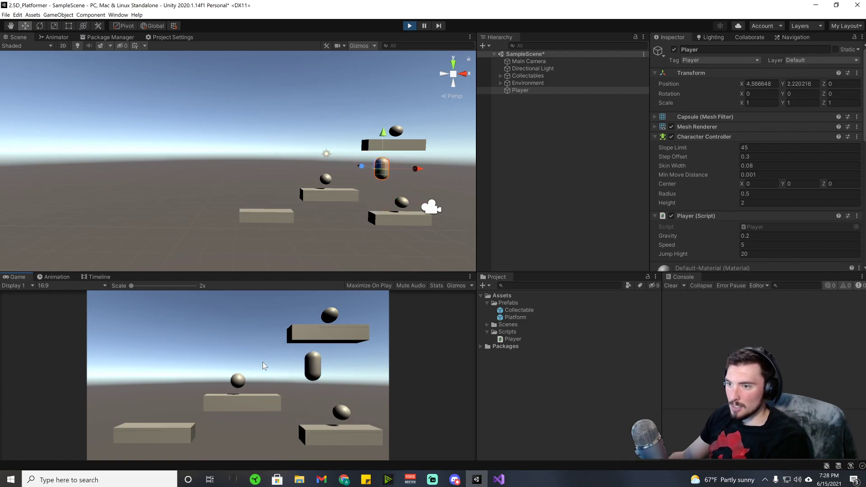
key(space)
key(Left)
key(Right)
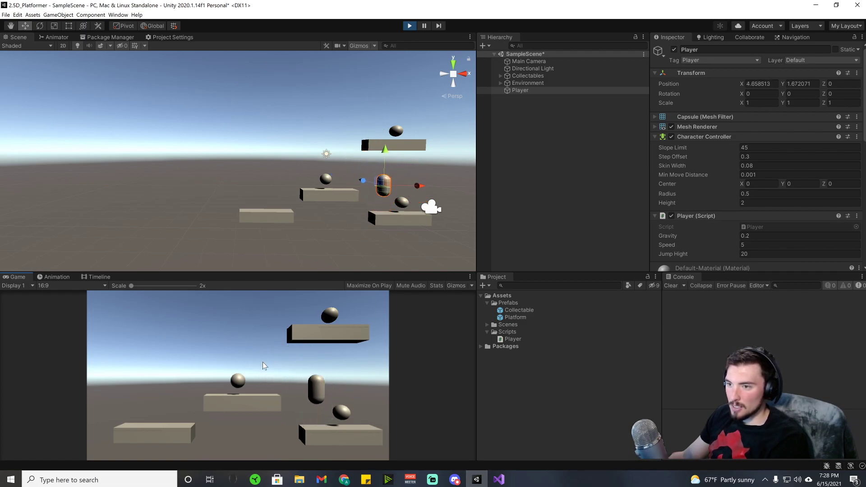
key(Left)
key(space)
key(space)
key(Right)
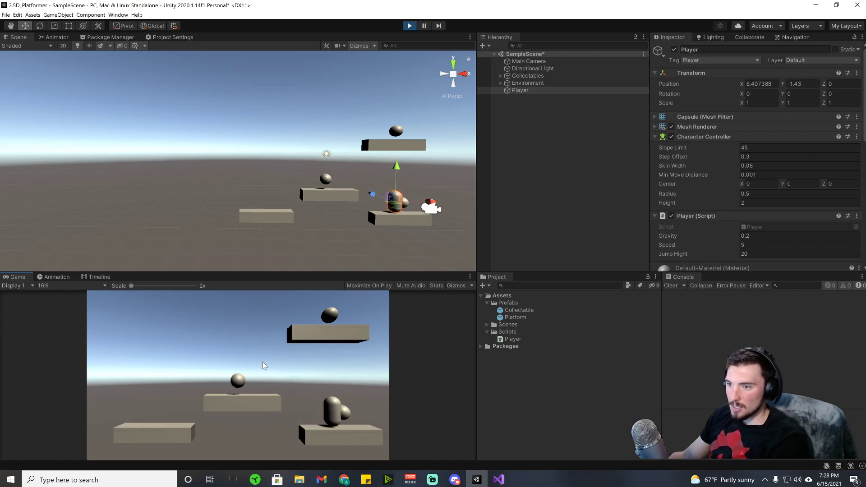
key(Left)
key(space)
key(Right)
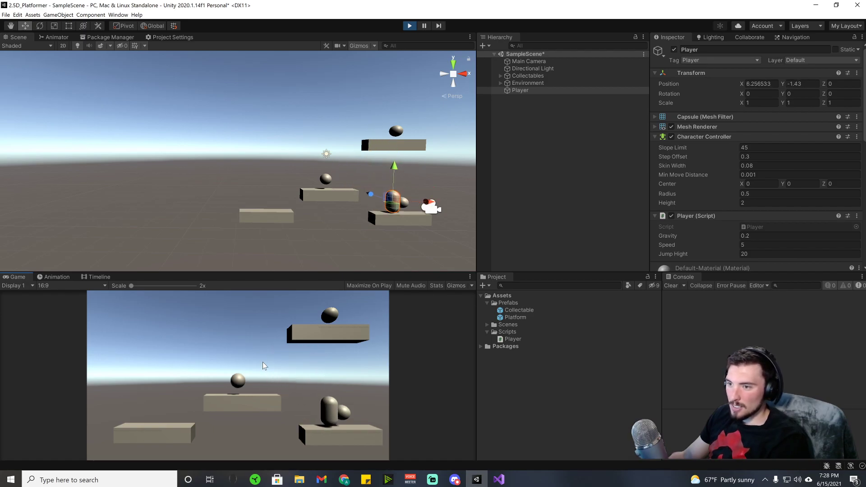
key(Left)
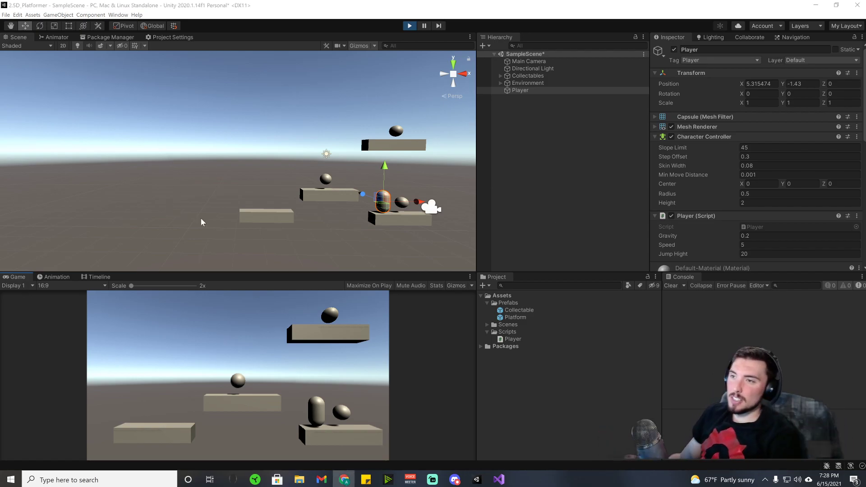
- Jump the player back to its starting platform, over to the middle platform, and repeatedly in place there
click(272, 294)
key(Left)
key(space)
key(Left)
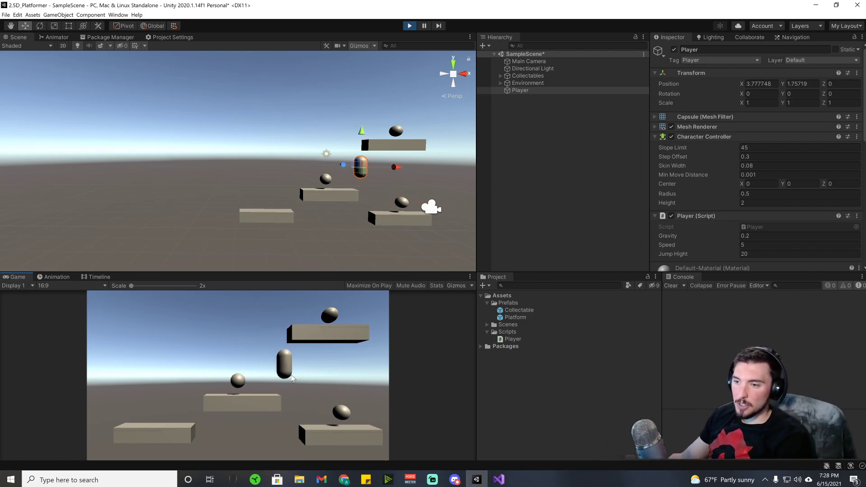
key(space)
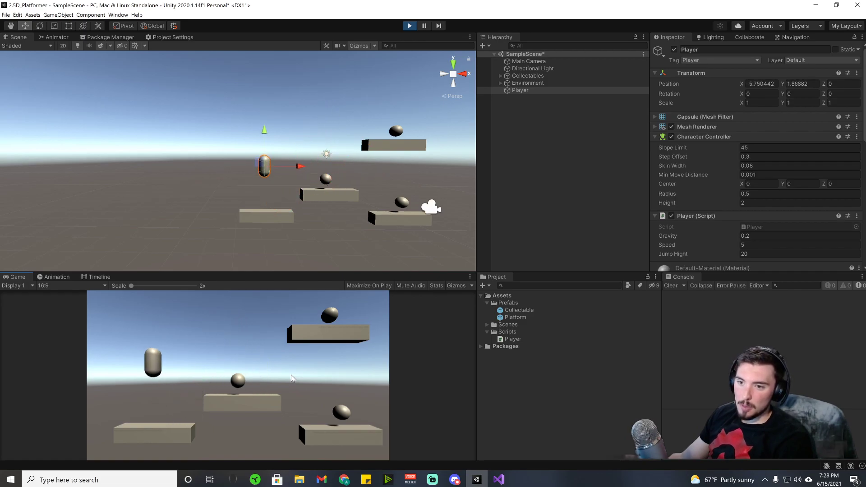
key(Right)
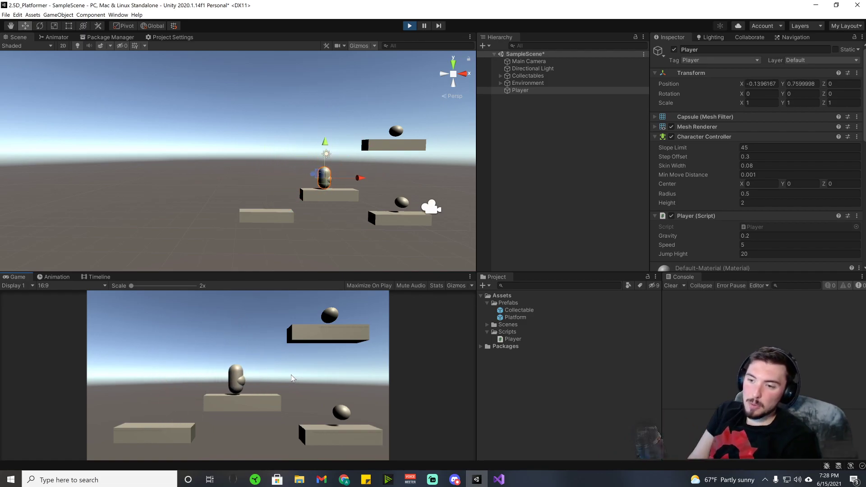
key(space)
key(space)
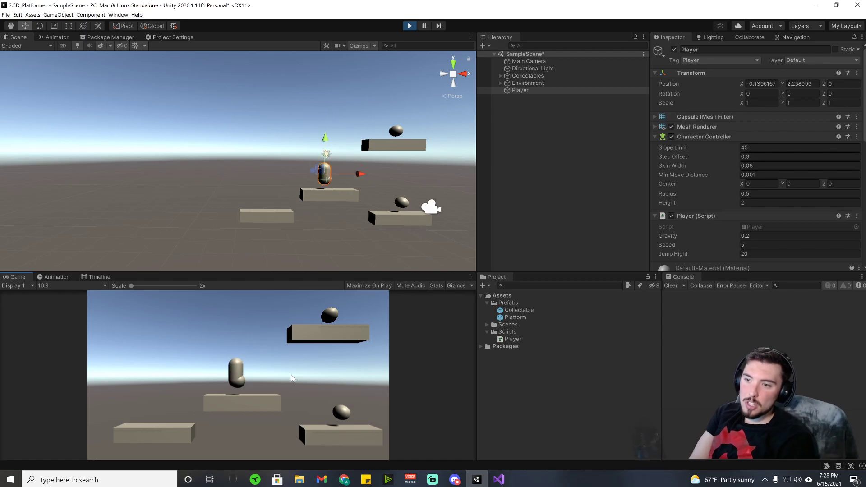
key(space)
key(space)
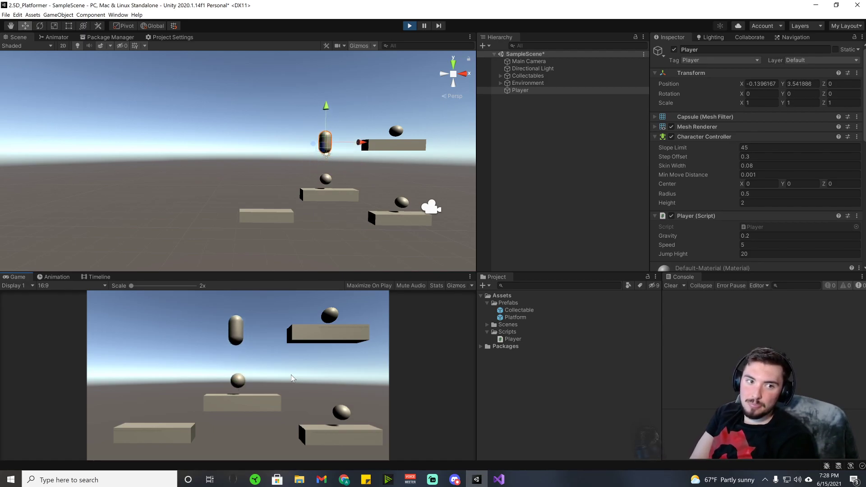
- Jump the player in place on the middle platform, and move it down to the near edge of the starting platform
key(space)
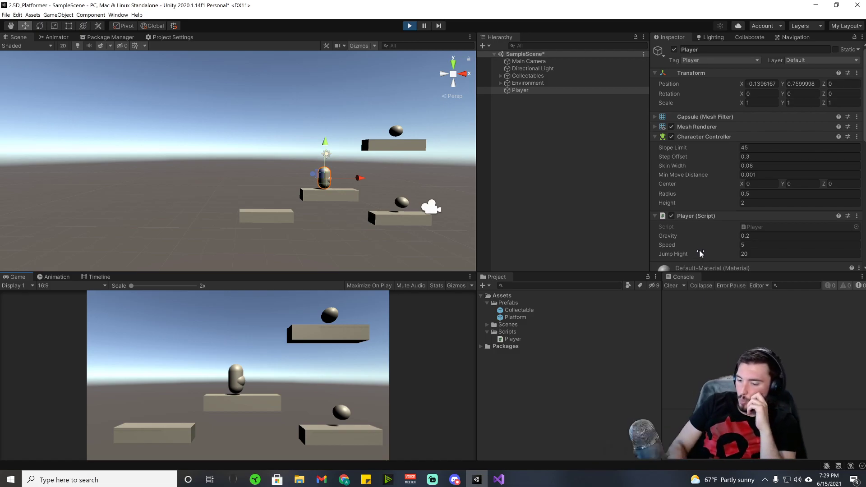
key(a)
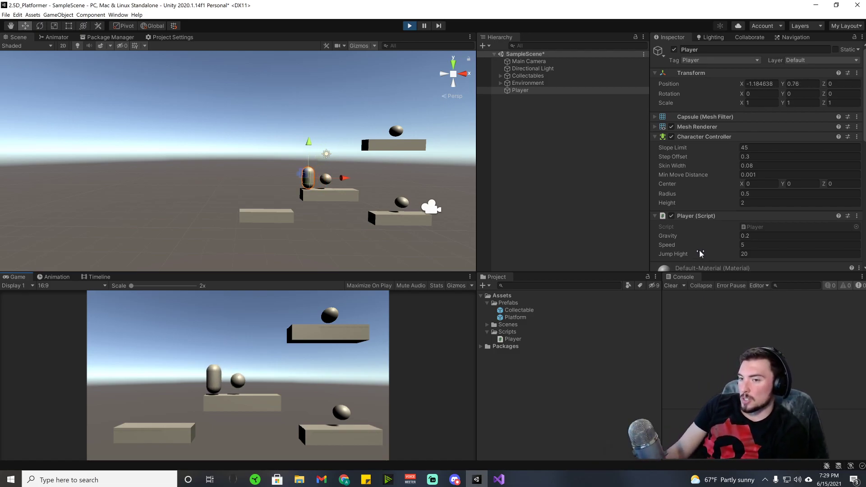
key(d)
key(space)
key(space)
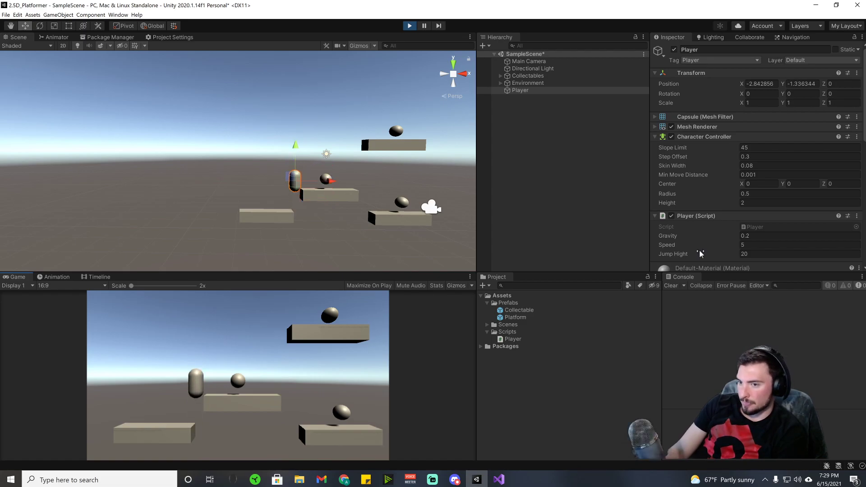
- Test repeated jumps in place at the edge of the starting platform, beside the middle platform
key(space)
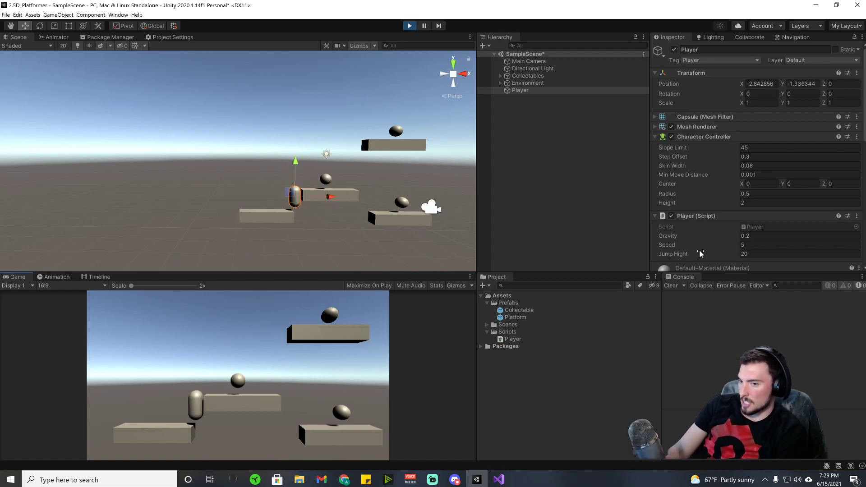
key(space)
key(space)
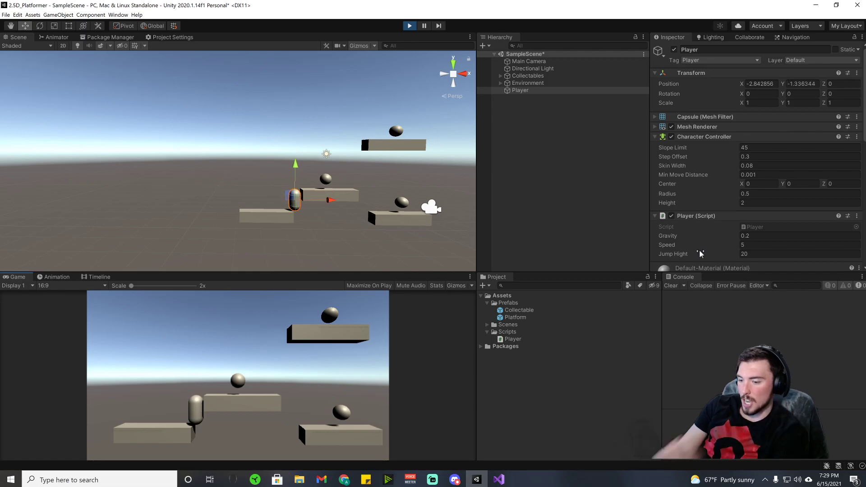
key(space)
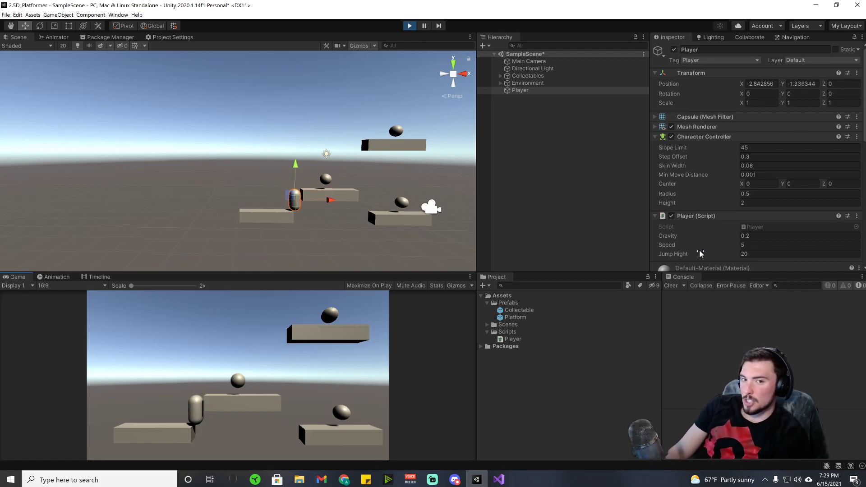
key(space)
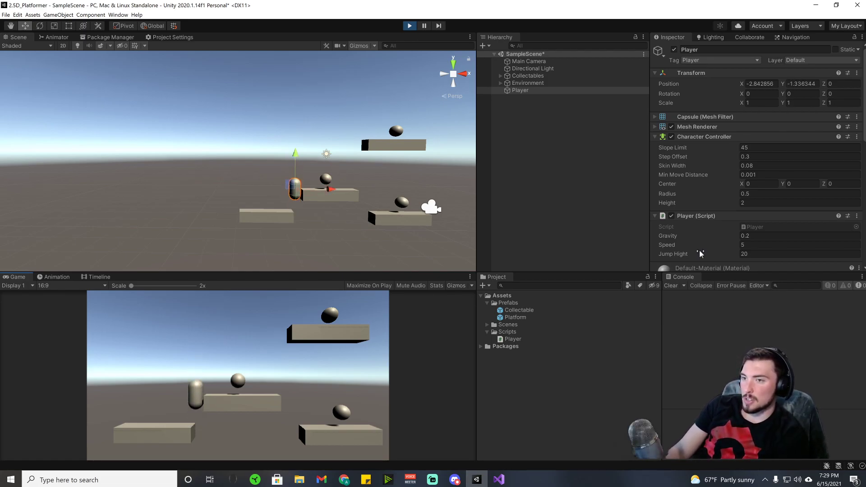
key(space)
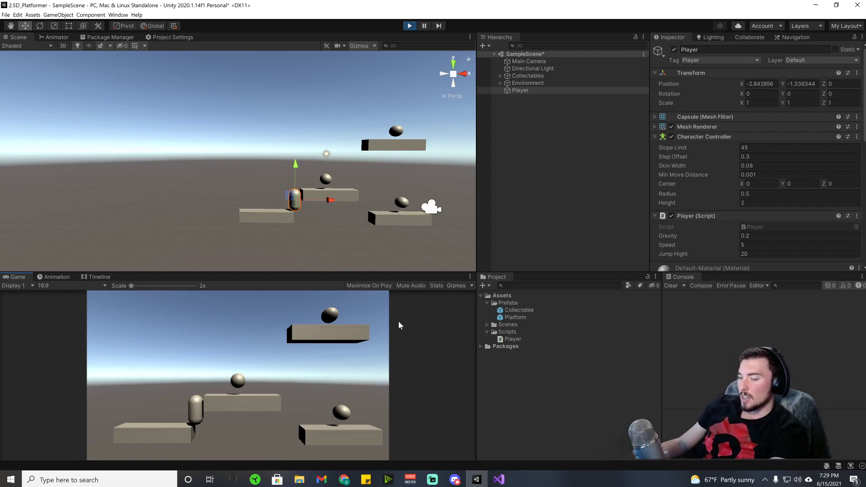
- Test jumping the player back and forth between the starting and middle platforms, and stop the running scene
key(a)
key(d)
key(space)
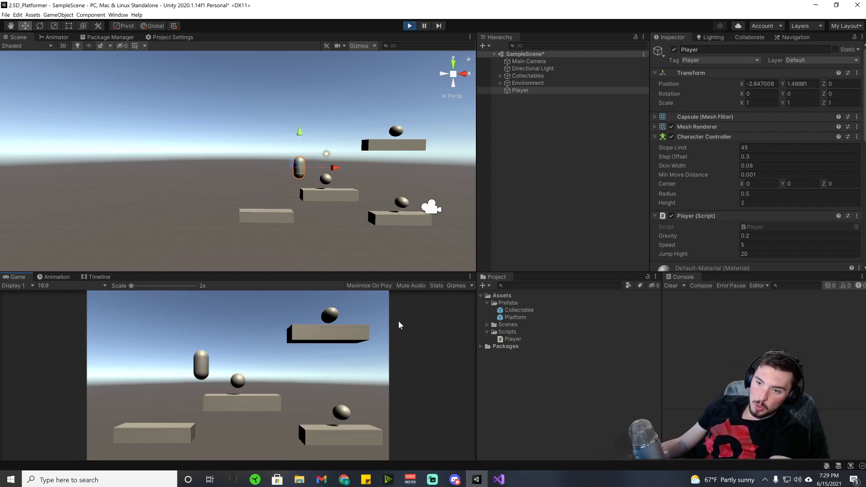
key(space)
key(a)
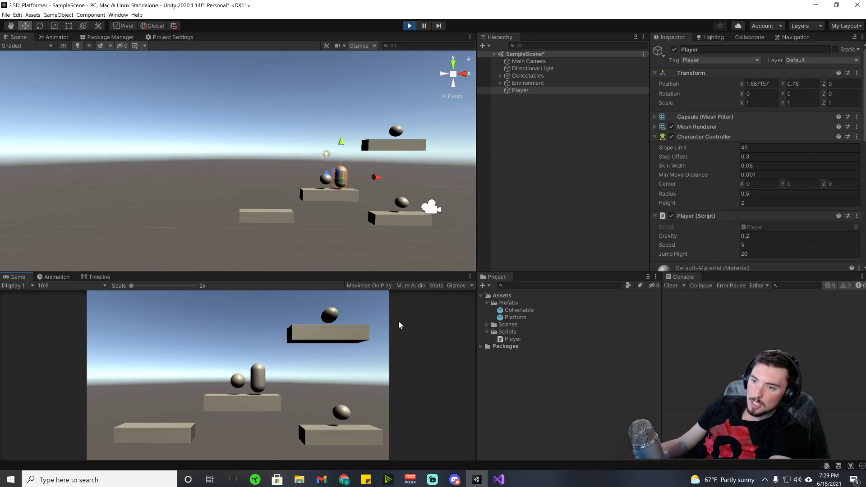
key(space)
key(space)
key(d)
key(space)
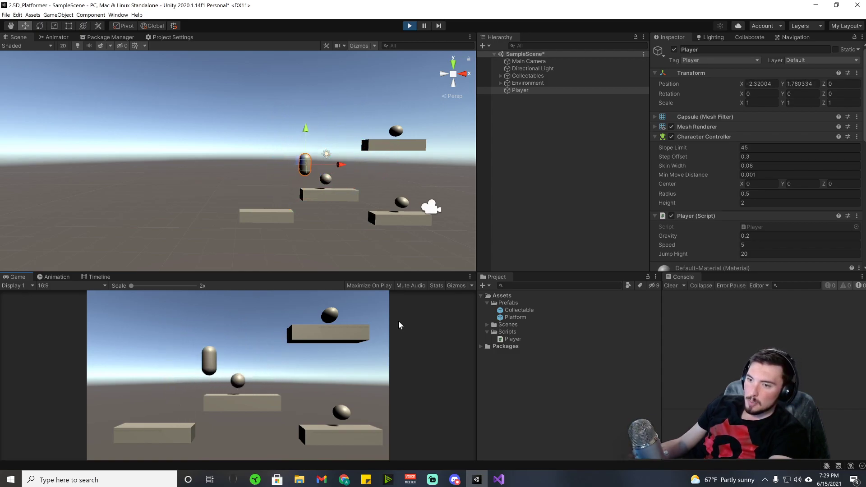
key(space)
key(a)
key(d)
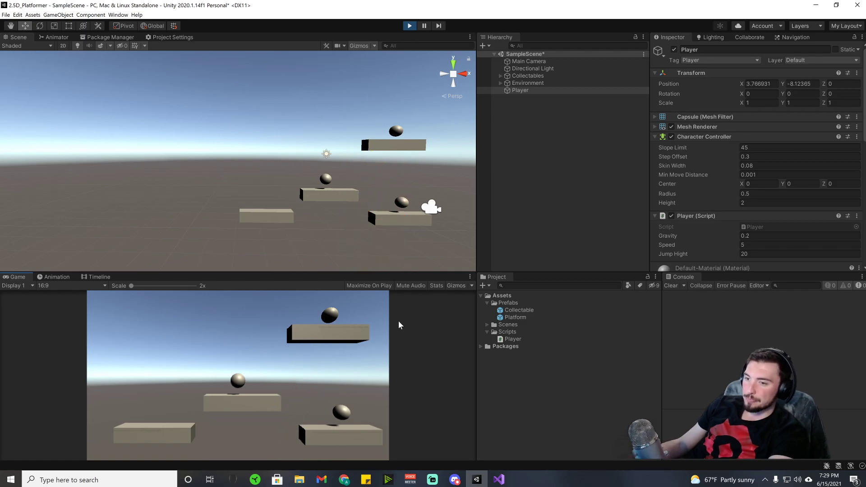
click(405, 29)
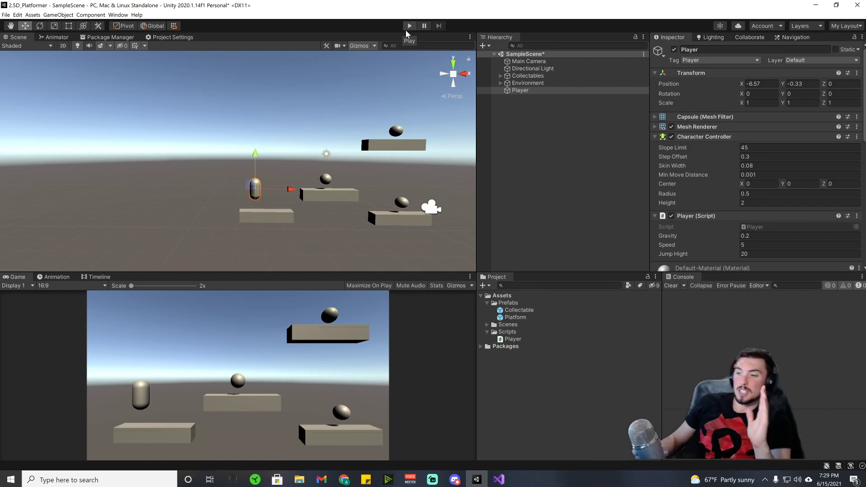
- Switch to Visual Studio and review the _jumpHight field, the _controller.Move call and the isGrounded check in Player.cs
click(498, 479)
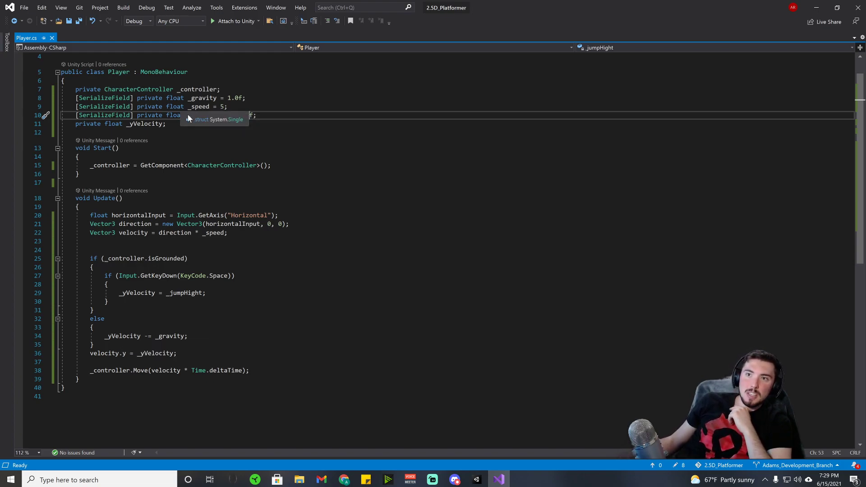
drag(256, 115, 189, 116)
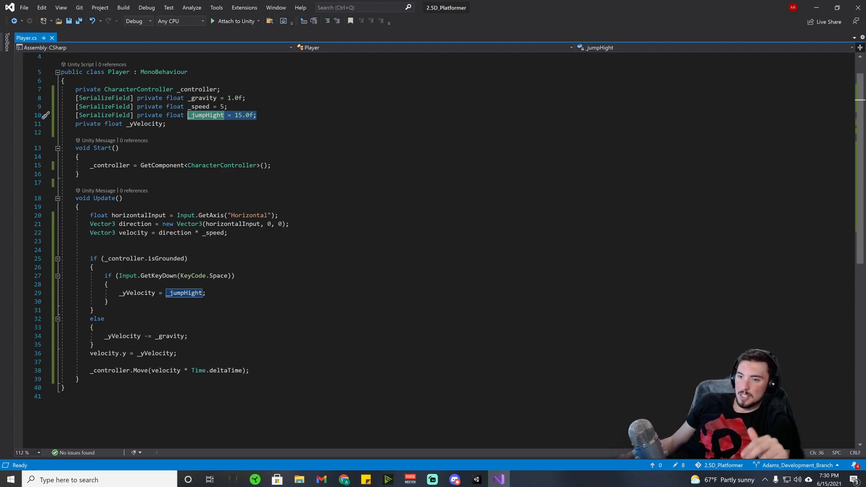
drag(149, 370, 249, 370)
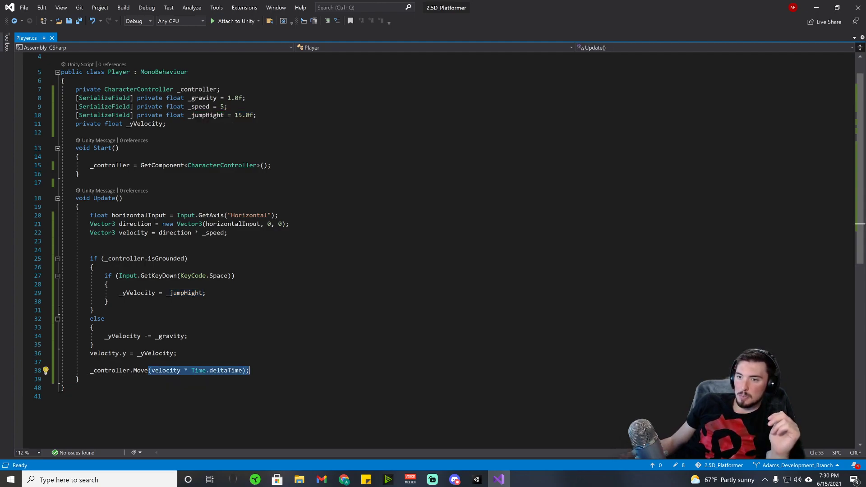
click(249, 370)
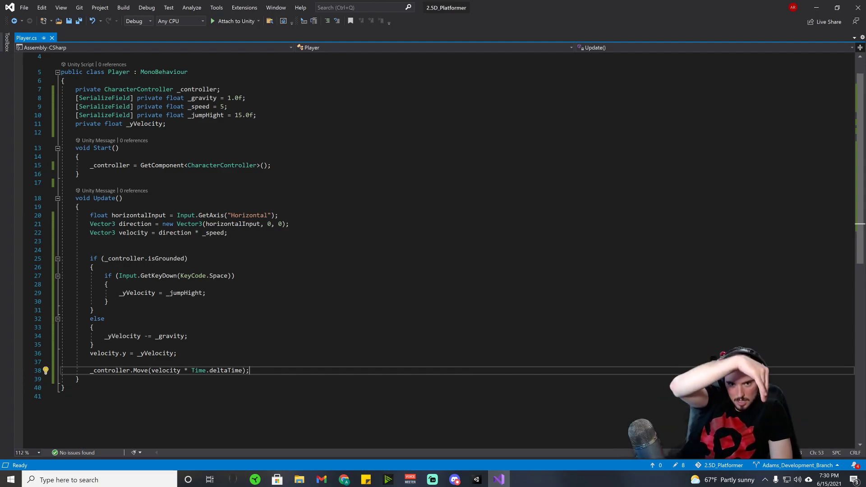
key(alt+Tab)
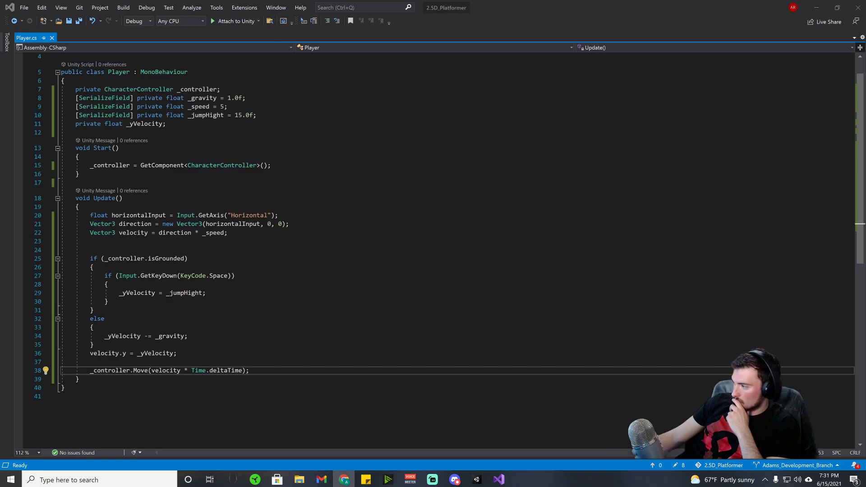
key(alt+Tab)
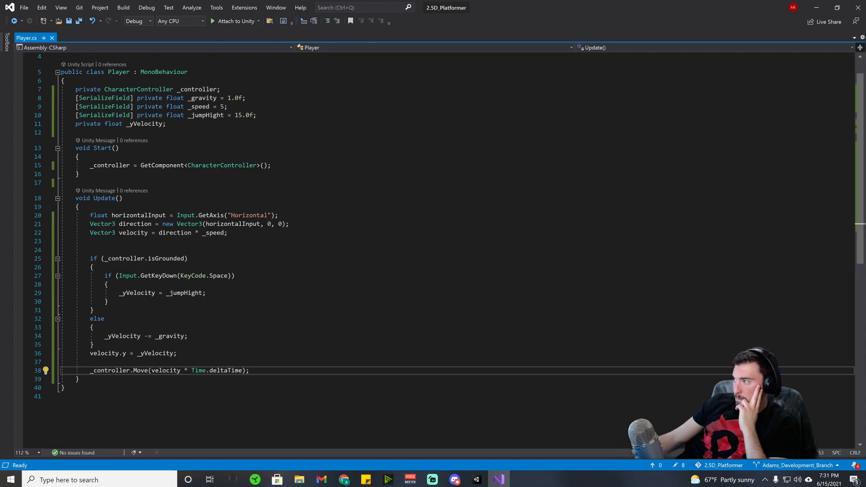
key(alt+Tab)
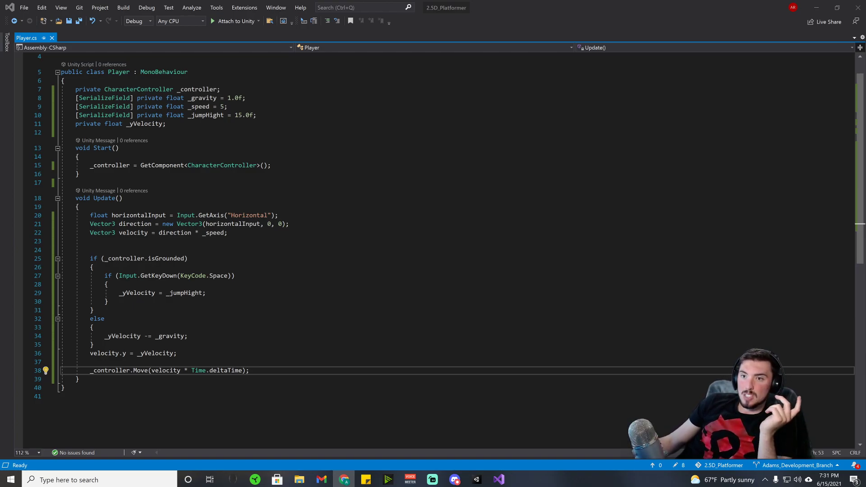
click(157, 259)
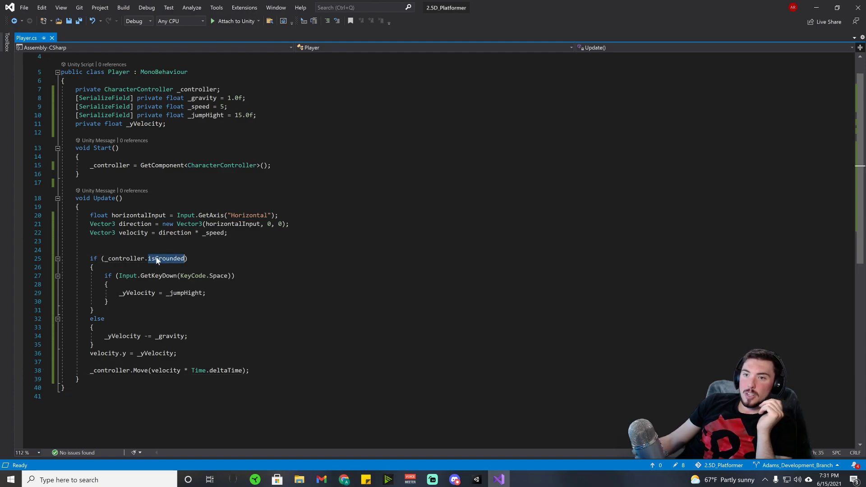
double_click(156, 259)
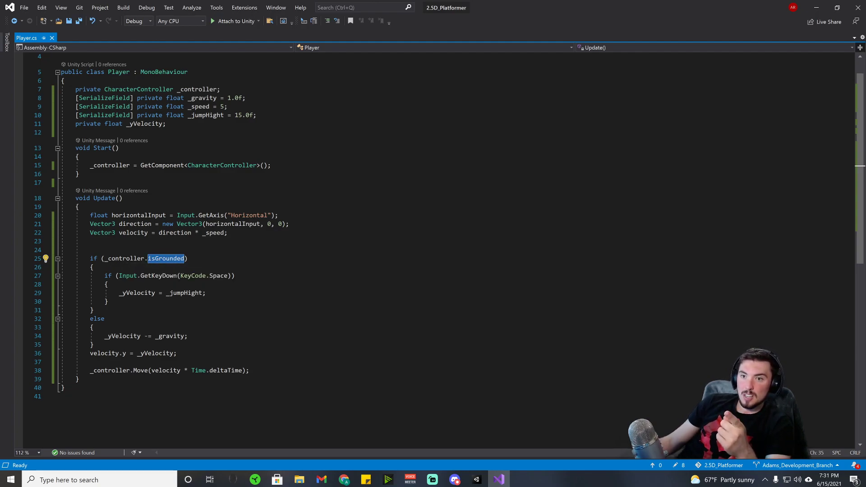
- Declare a private bool field _isJumping below the _yVelocity field in the Player class
click(151, 267)
click(179, 132)
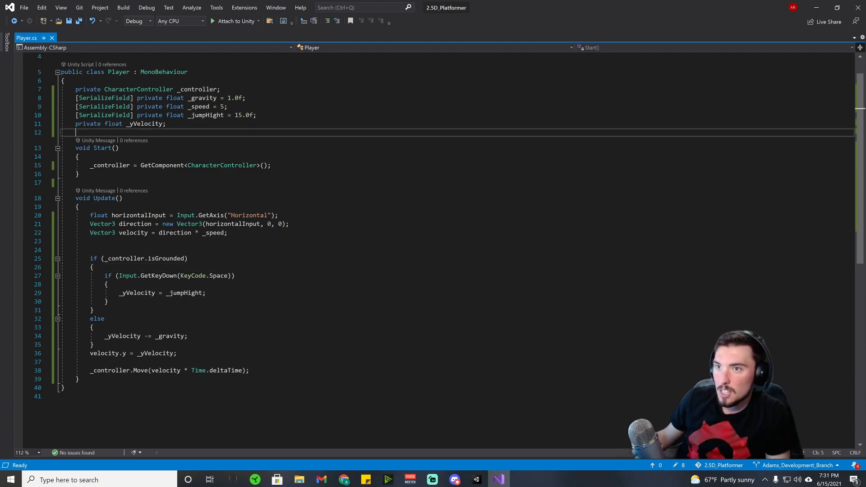
click(166, 124)
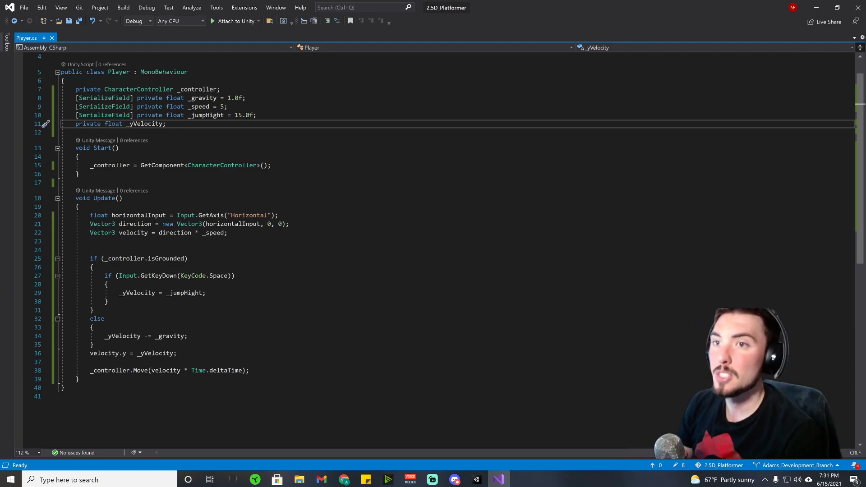
key(Return)
key(Return)
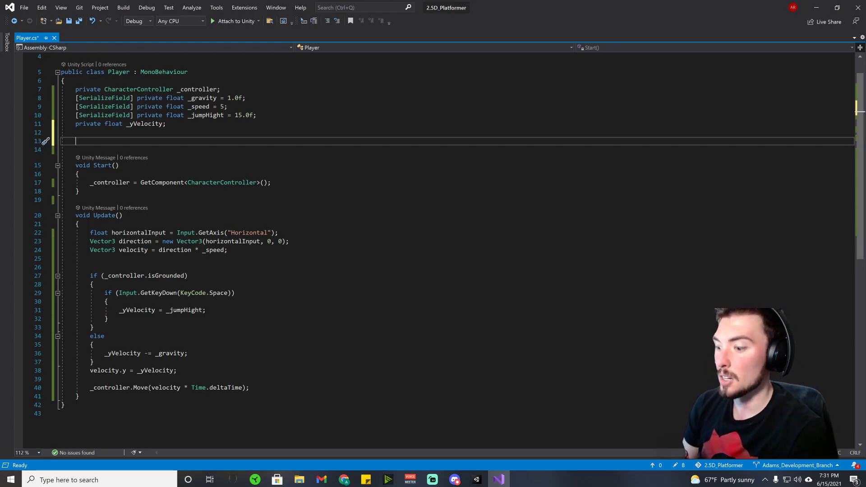
text(privat)
text(ee)
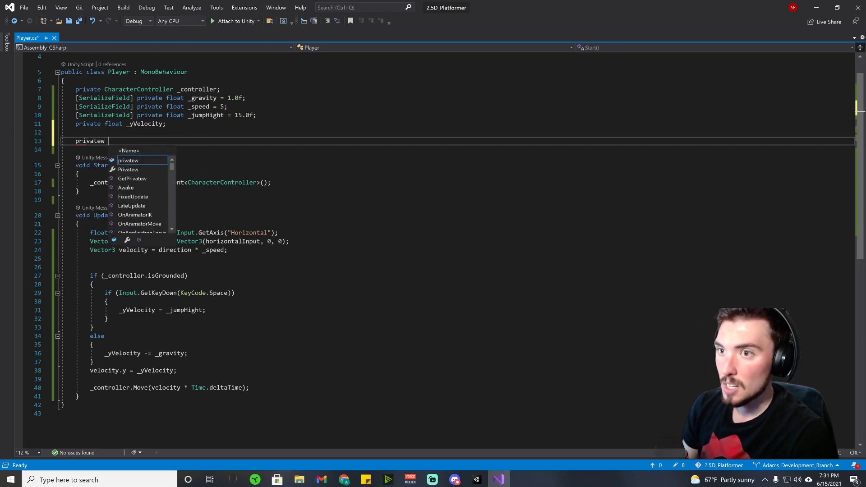
key(BackSpace)
key(BackSpace)
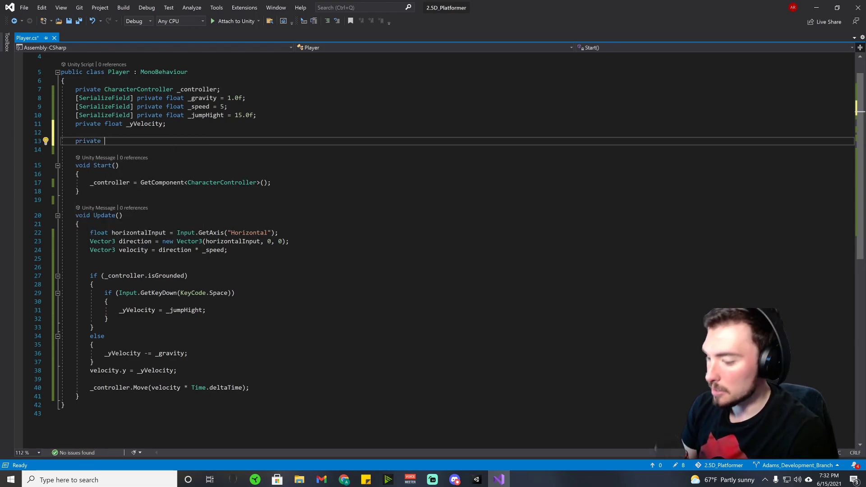
text(bool)
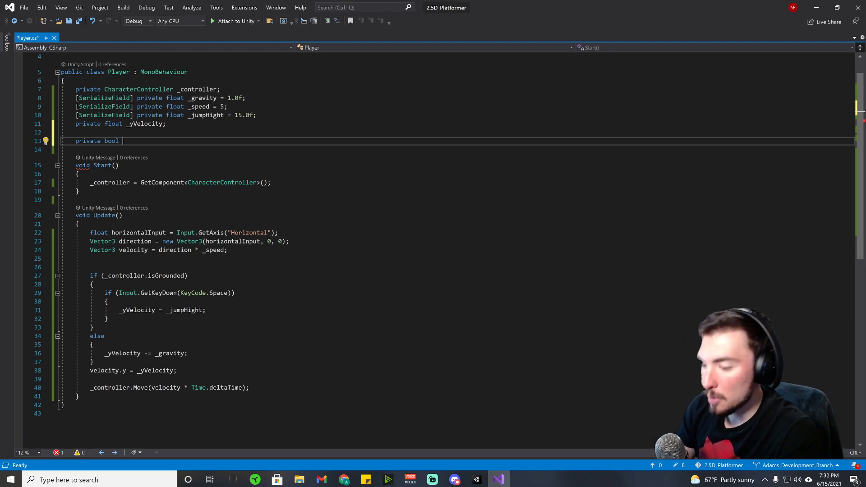
text(_is)
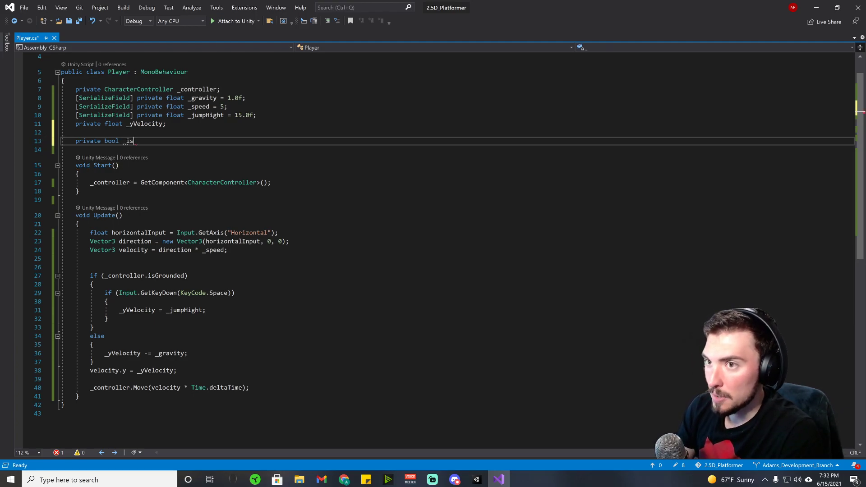
text(Jumpuin)
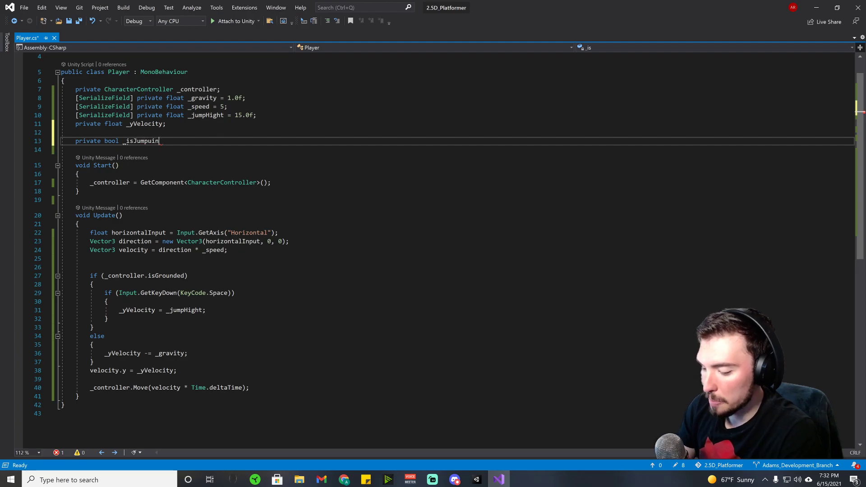
key(BackSpace)
key(BackSpace)
key(BackSpace)
text(ing)
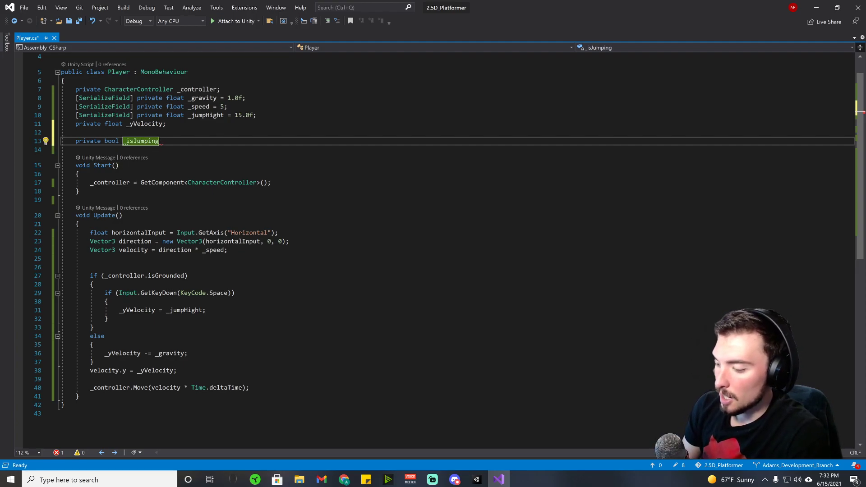
text(;)
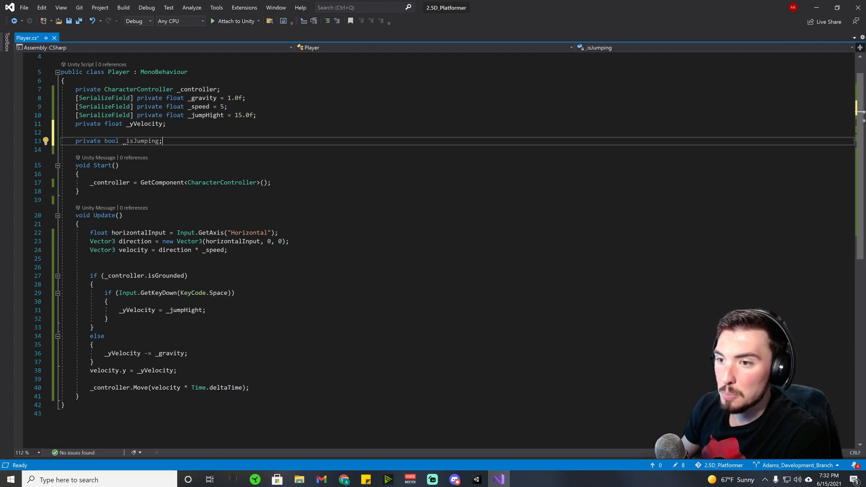
- Add an _isJumping = true assignment above the _yVelocity line inside the Space key block in Update
click(109, 301)
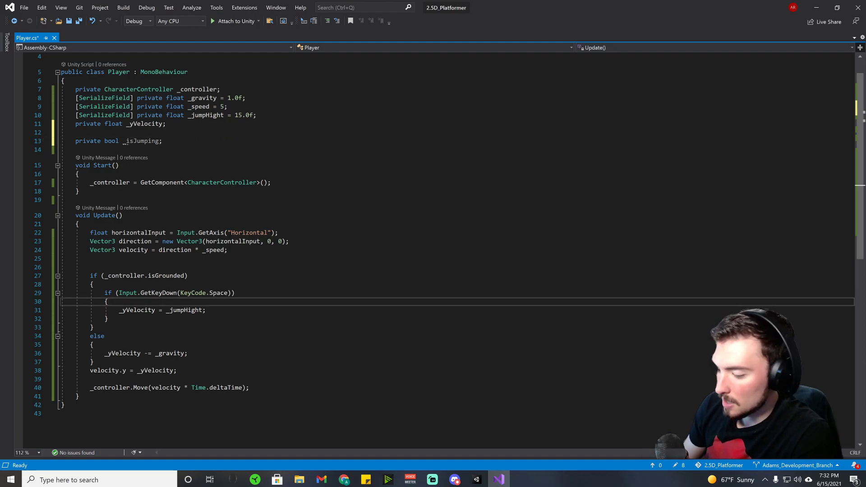
key(Return)
text(_is)
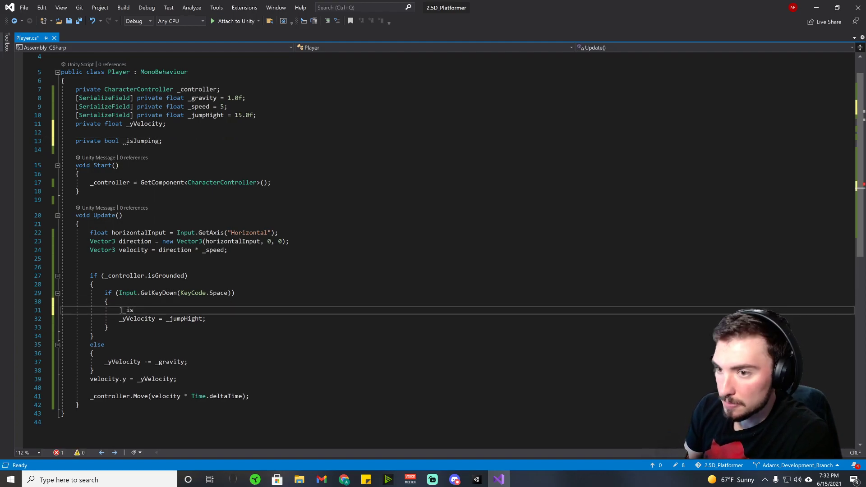
key(BackSpace)
key(BackSpace)
key(BackSpace)
text(_isJumping)
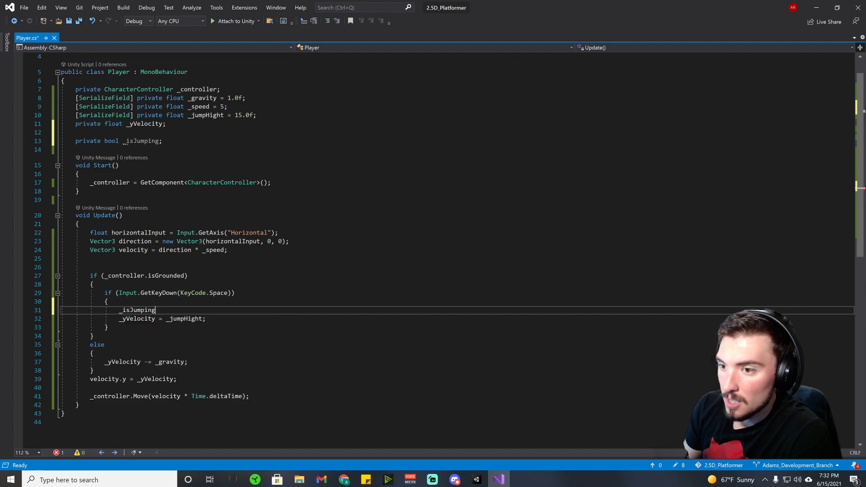
text( ==)
key(BackSpace)
key(BackSpace)
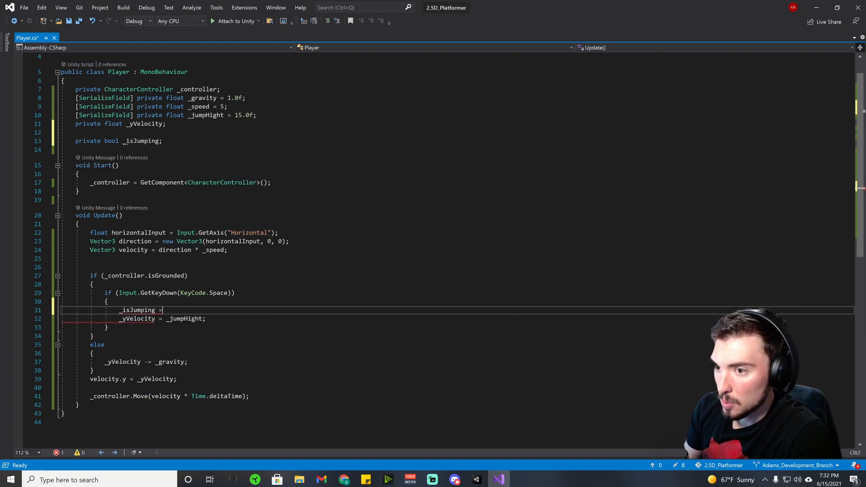
text(true)
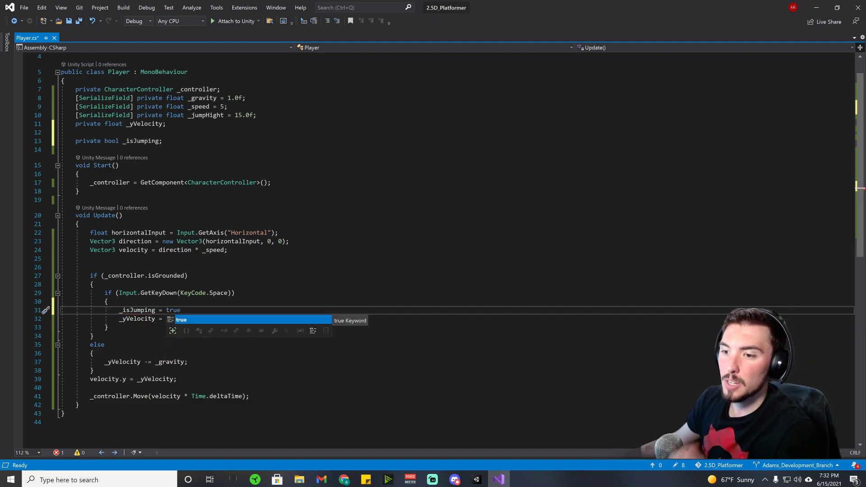
drag(143, 292, 228, 293)
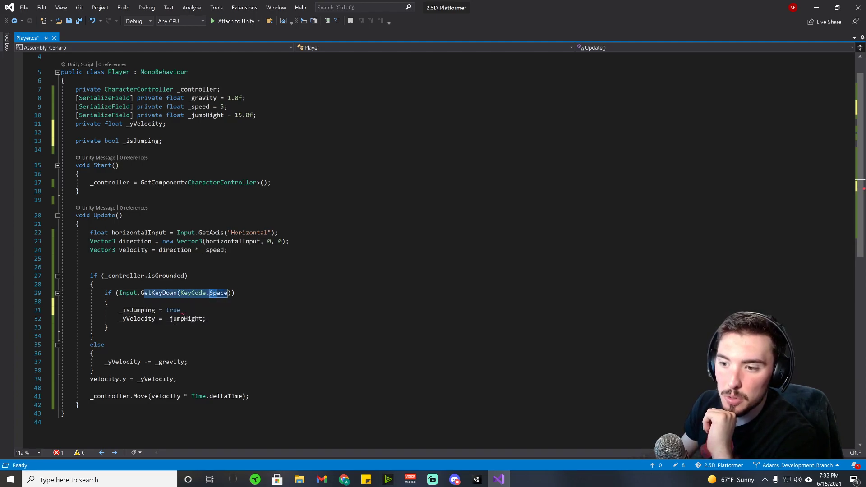
click(218, 293)
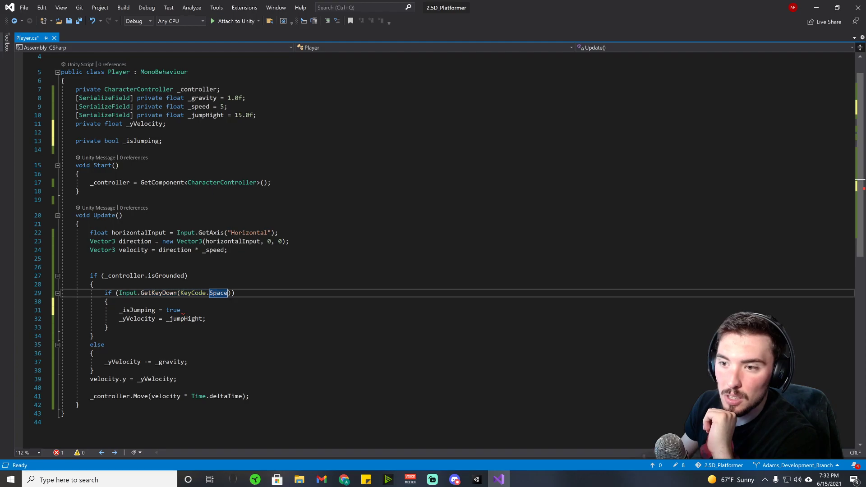
click(231, 293)
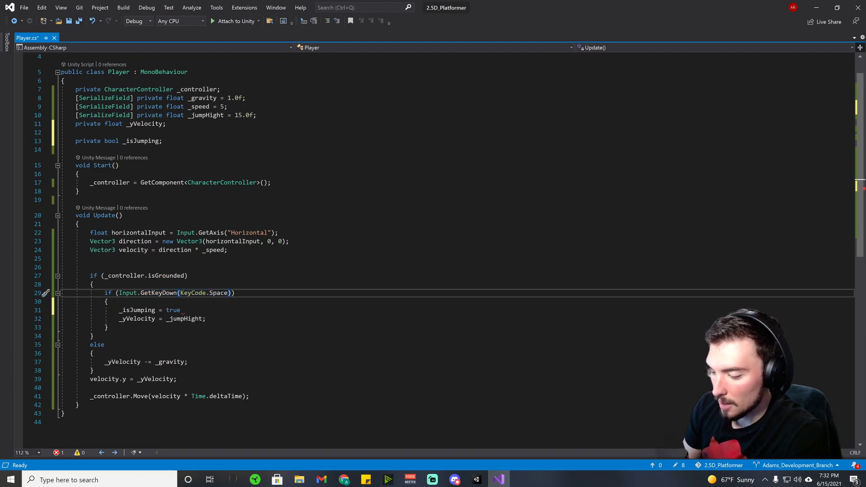
text(&&)
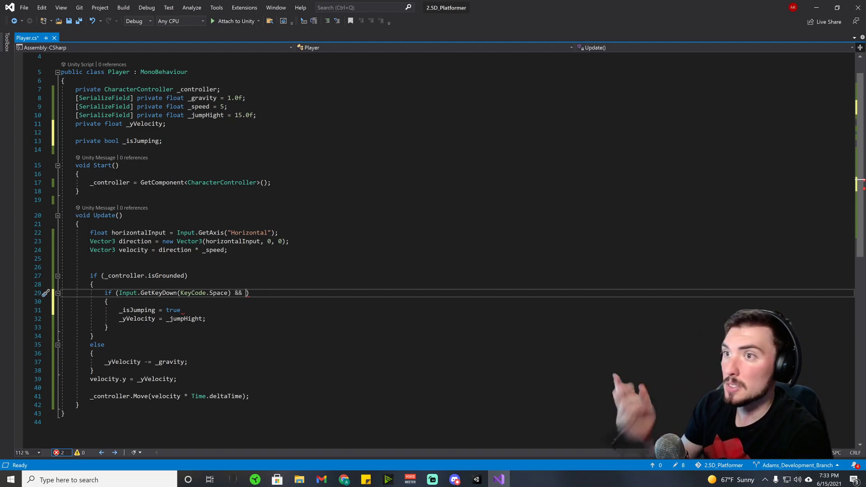
text(_speed)
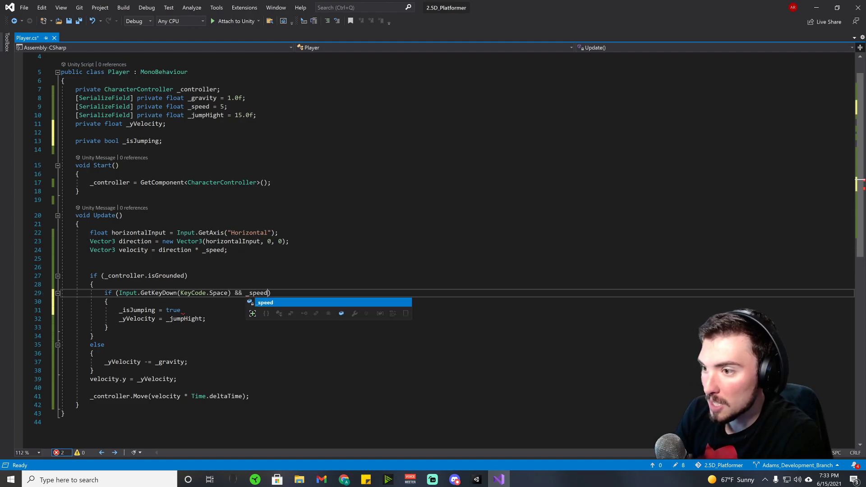
text( == .5)
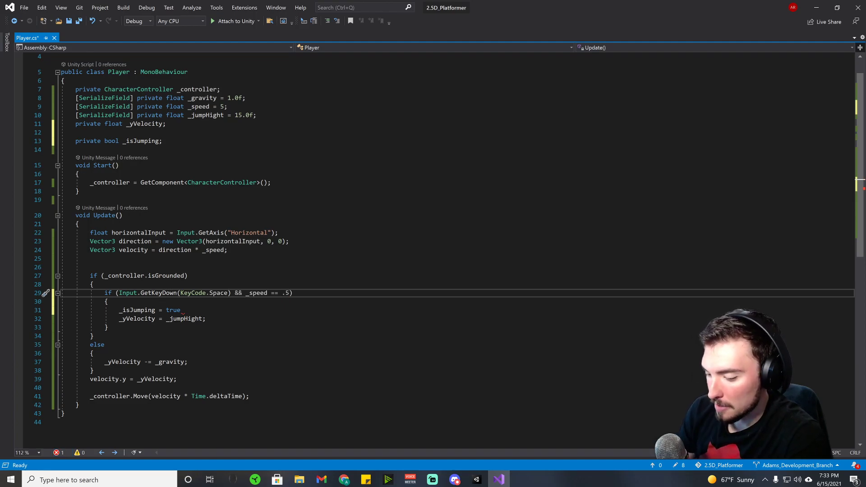
text(f)
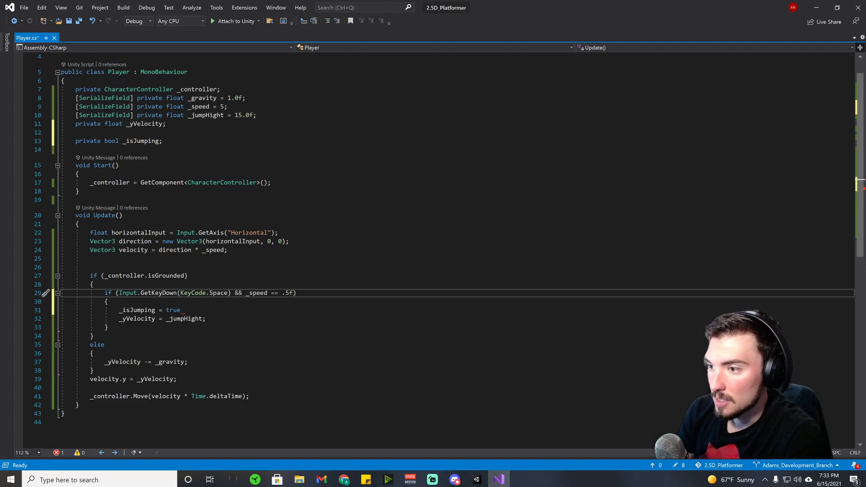
click(275, 292)
key(BackSpace)
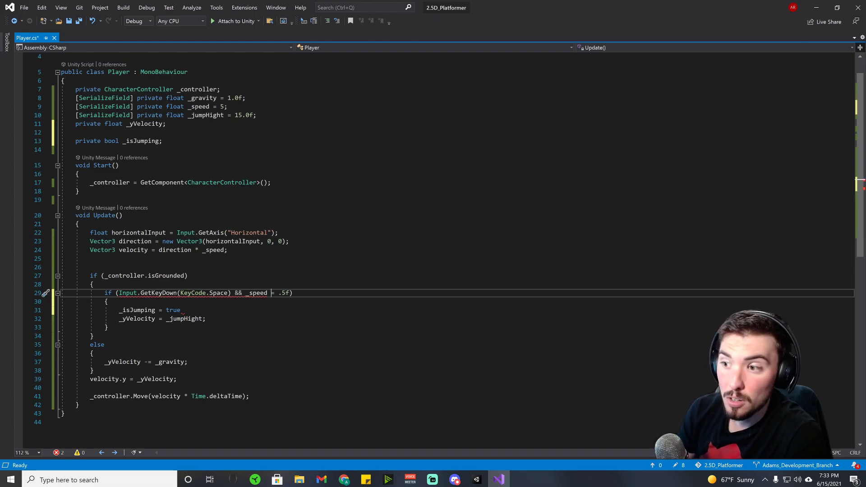
text(=)
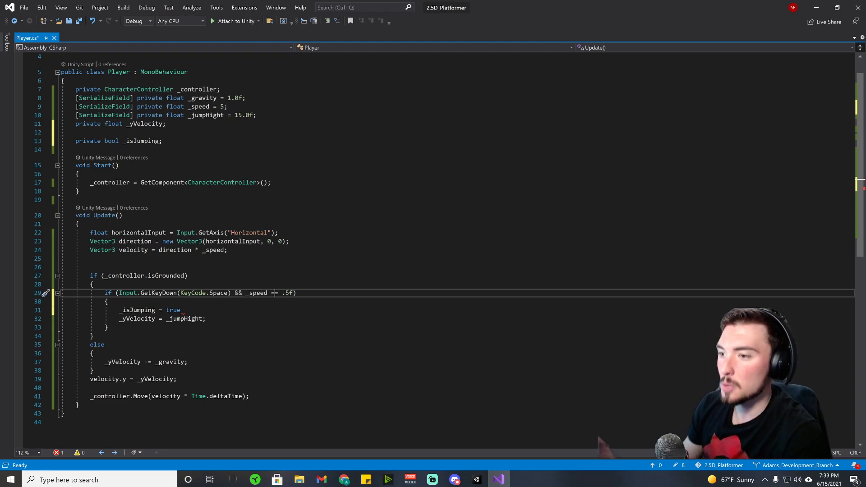
double_click(274, 293)
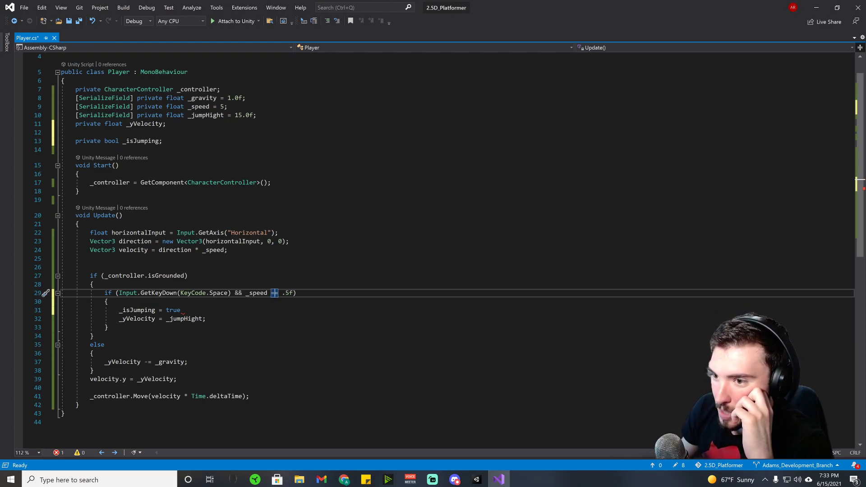
double_click(160, 309)
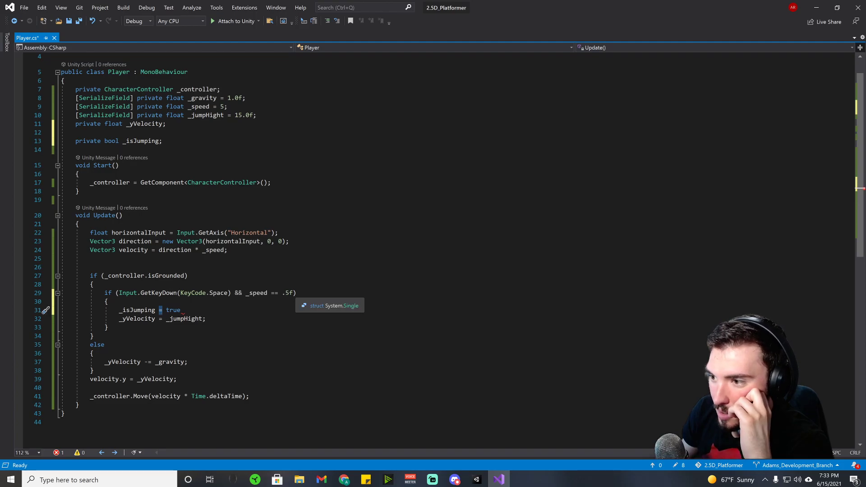
drag(293, 292, 231, 293)
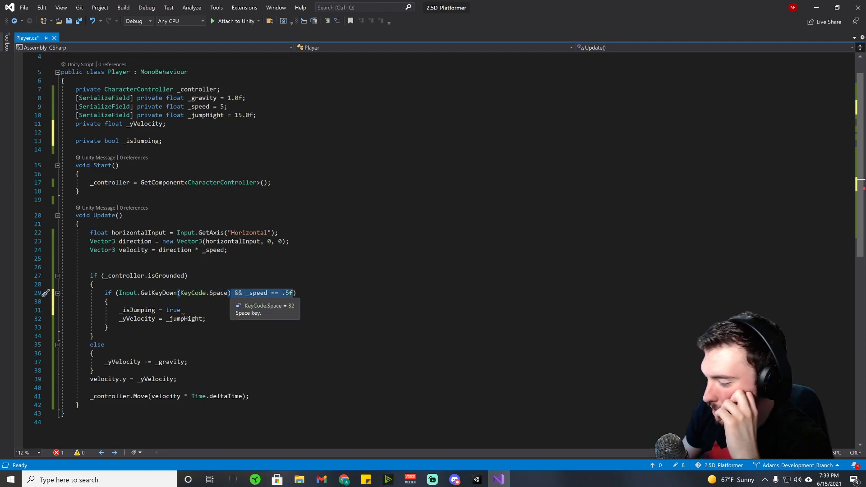
key(BackSpace)
- End the _isJumping = true statement with a semicolon
click(181, 310)
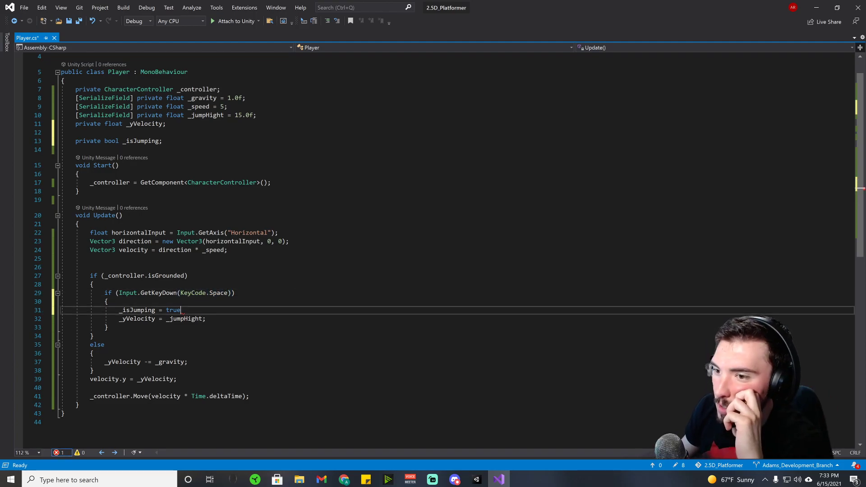
text(;)
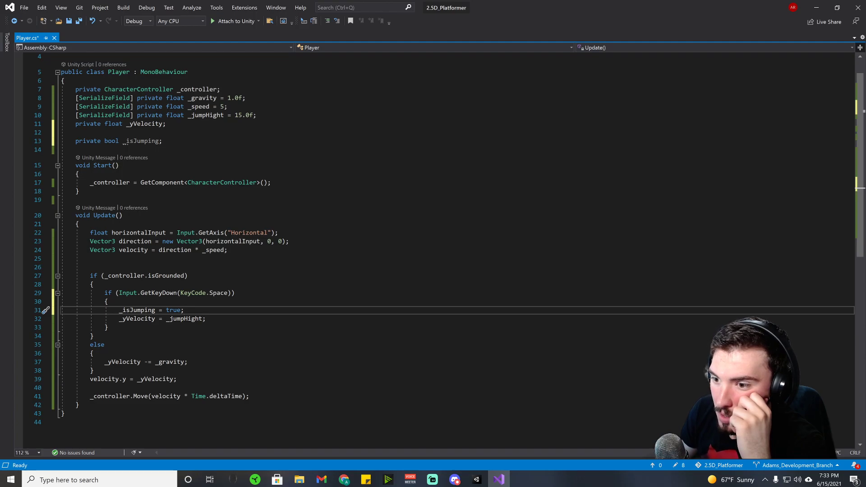
- Add the statement _isJumping = false; at the start of the isGrounded block, above the Space key check, and save the script
click(93, 284)
key(Return)
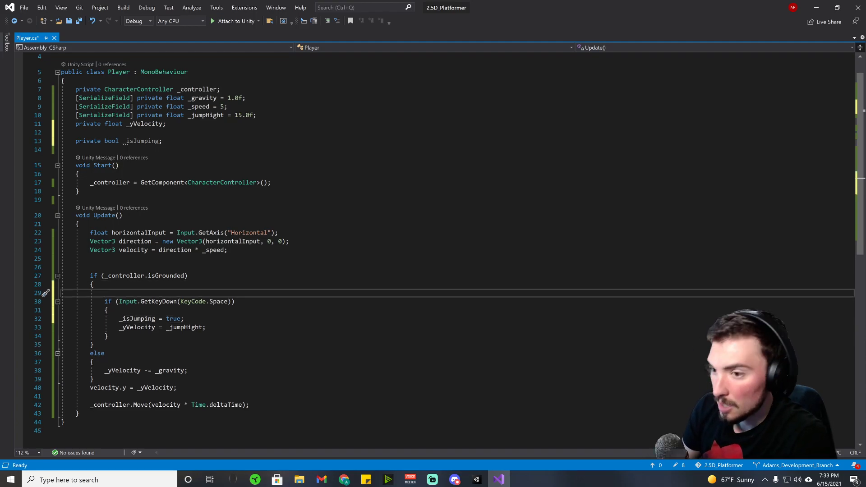
text(_)
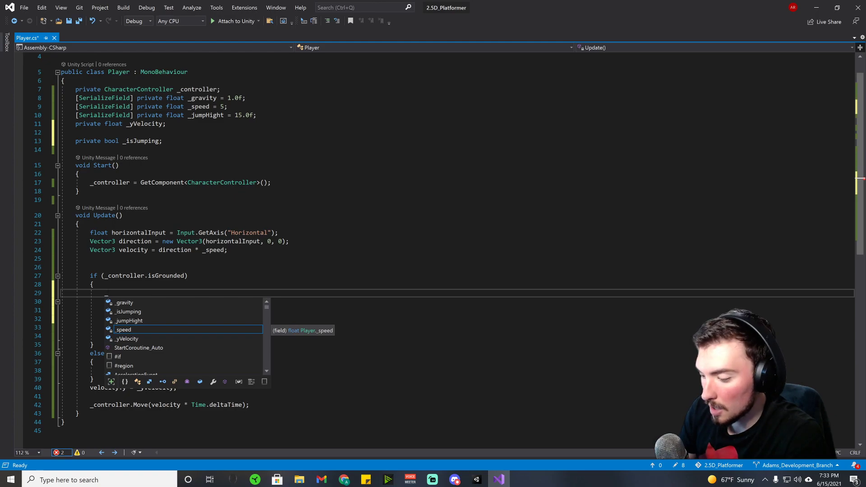
text(isJumping =)
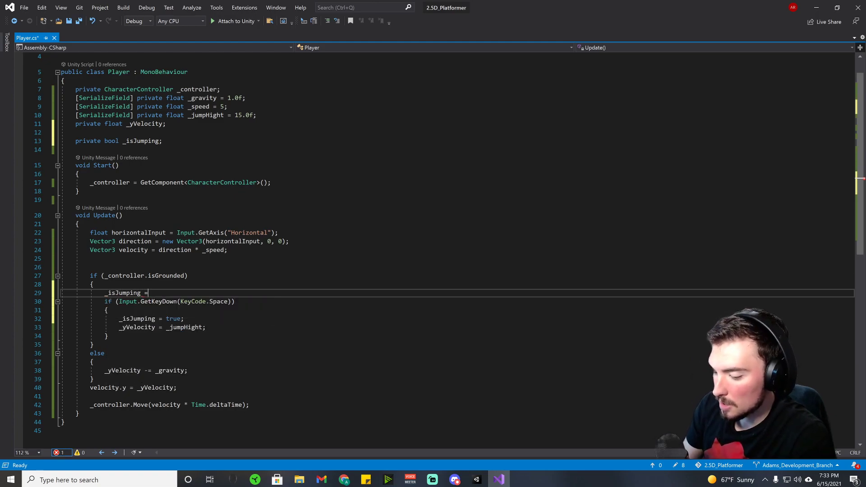
text( false;)
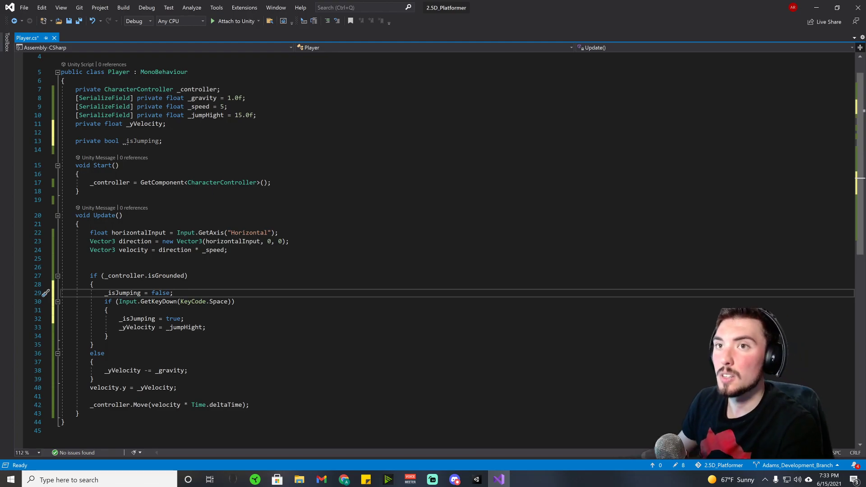
key(ctrl+s)
mouse_move(194, 301)
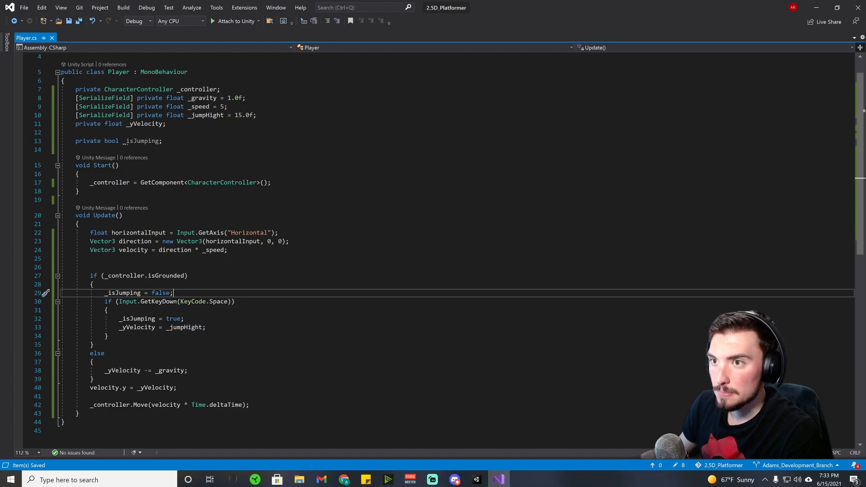
- Add a private bool field named _doubleJump below the _isJumping field in the Player class
click(163, 141)
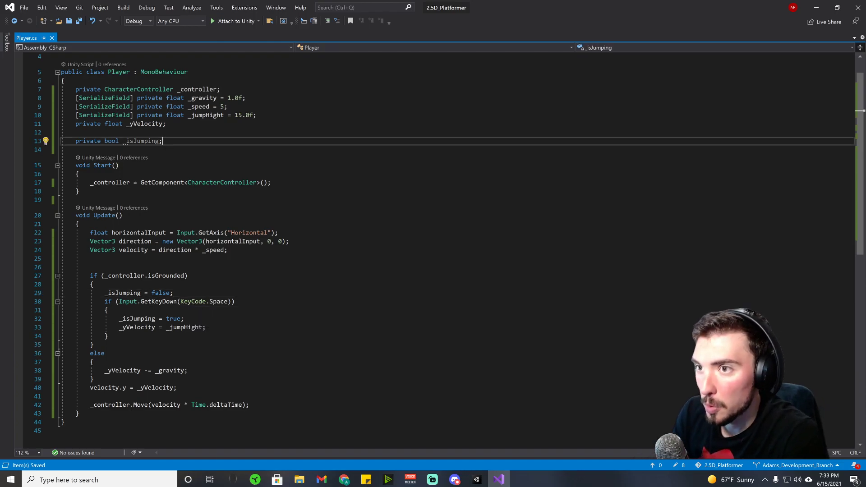
key(Return)
text(priv)
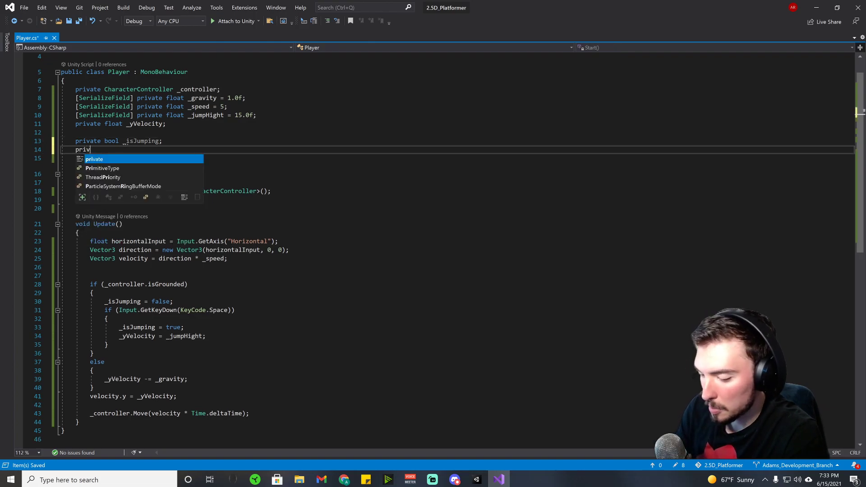
text(ate bool)
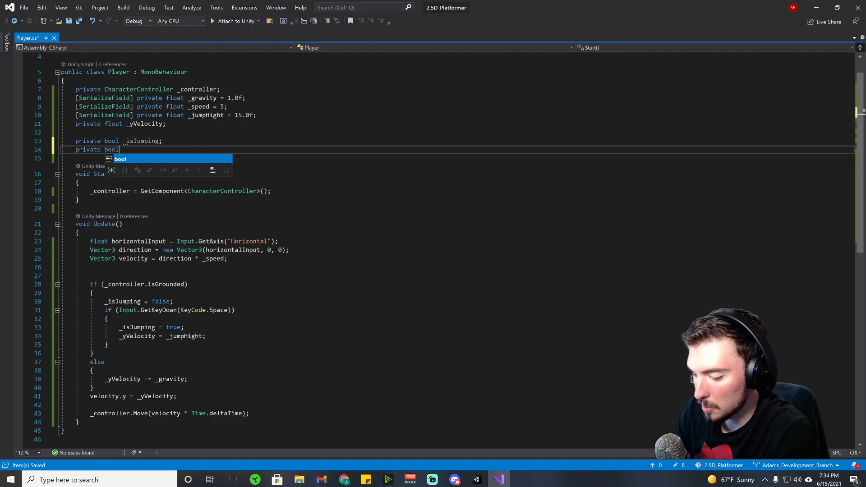
text( _)
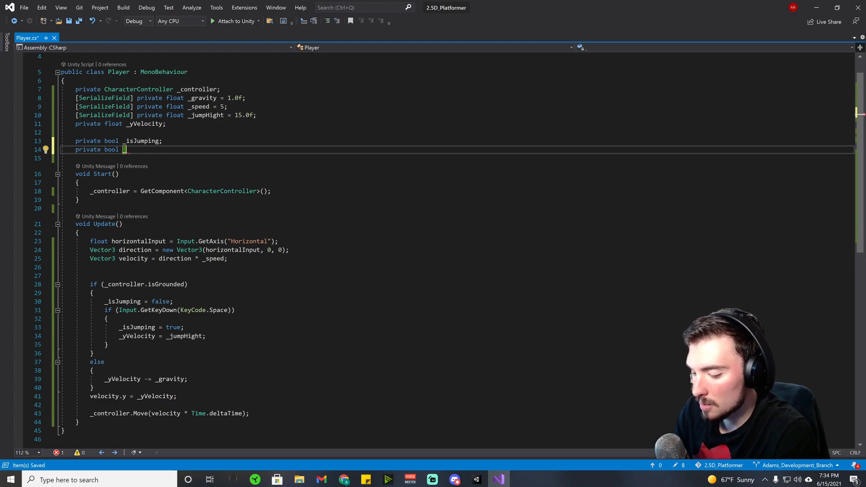
text(Double)
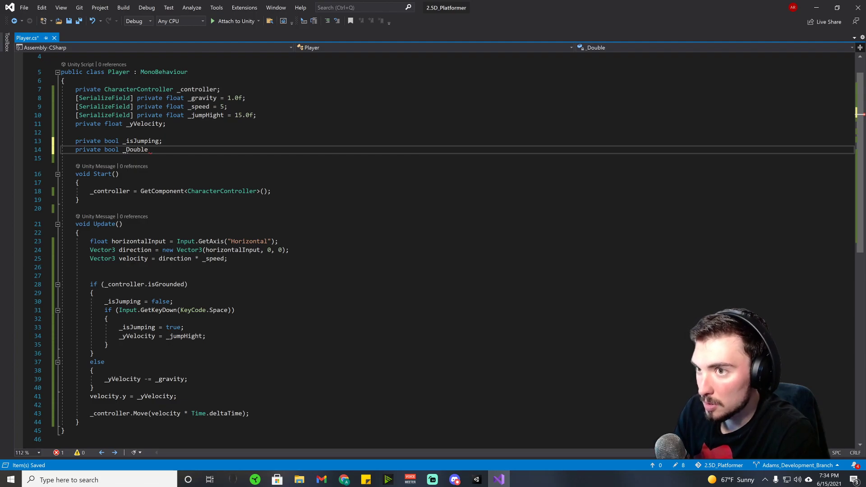
key(BackSpace)
key(BackSpace)
key(BackSpace)
key(BackSpace)
key(BackSpace)
key(BackSpace)
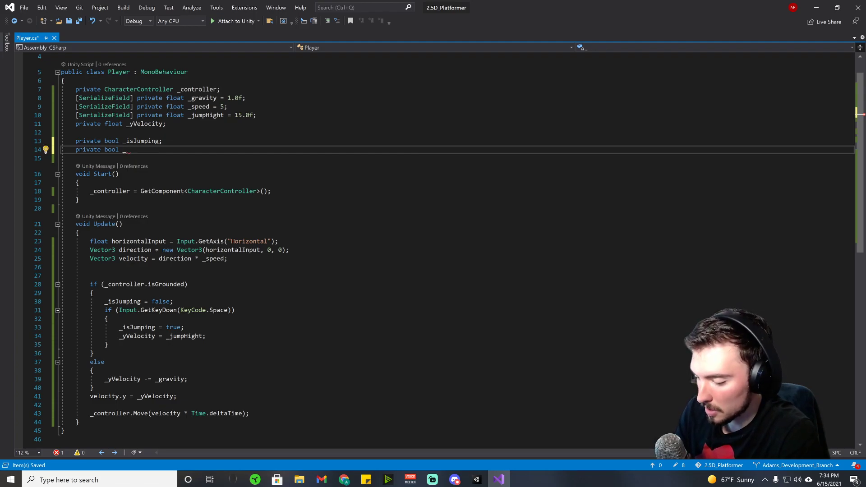
text(doubleJump)
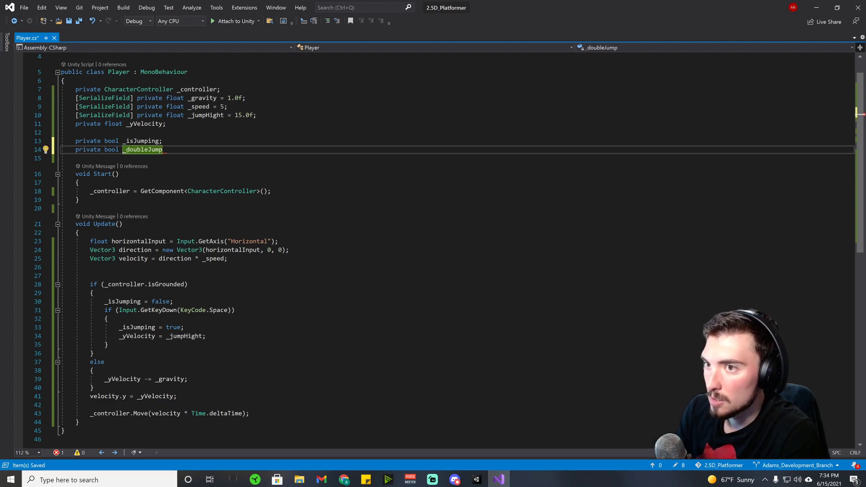
- Rename the _doubleJump field to _alreadyDoubleJumped and end its declaration with a semicolon
click(126, 149)
key(Delete)
text(already)
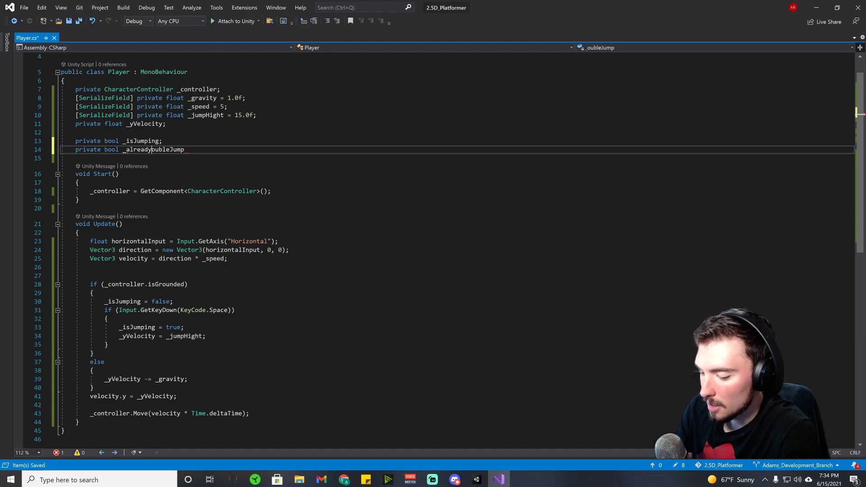
text(D)
key(End)
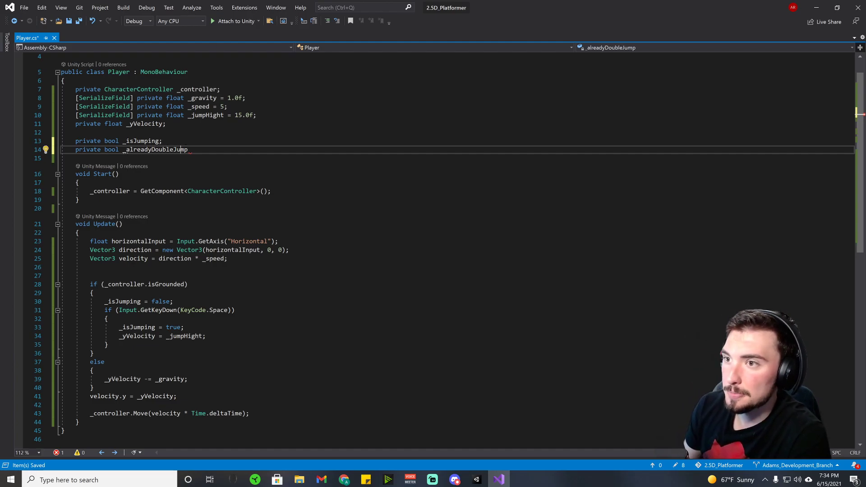
text(ed;)
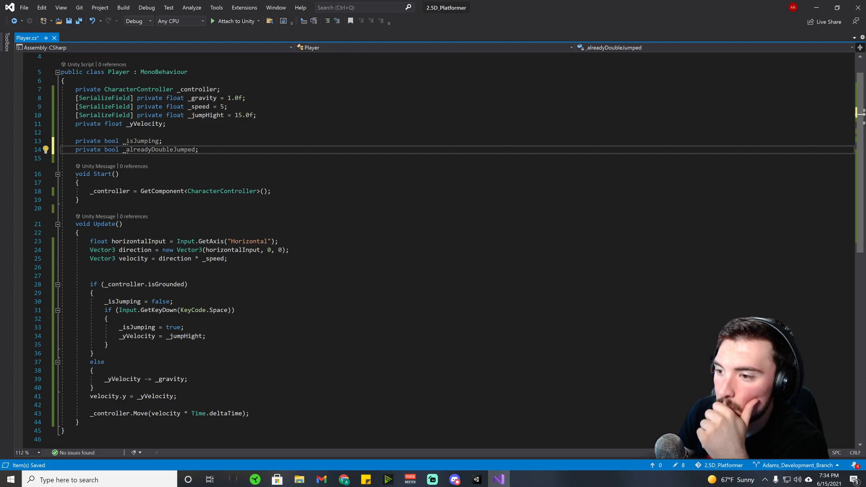
- Start an else if (Input.GetKeyDown(KeyCode.Space) && ) condition after the Space key block inside the isGrounded block
click(231, 310)
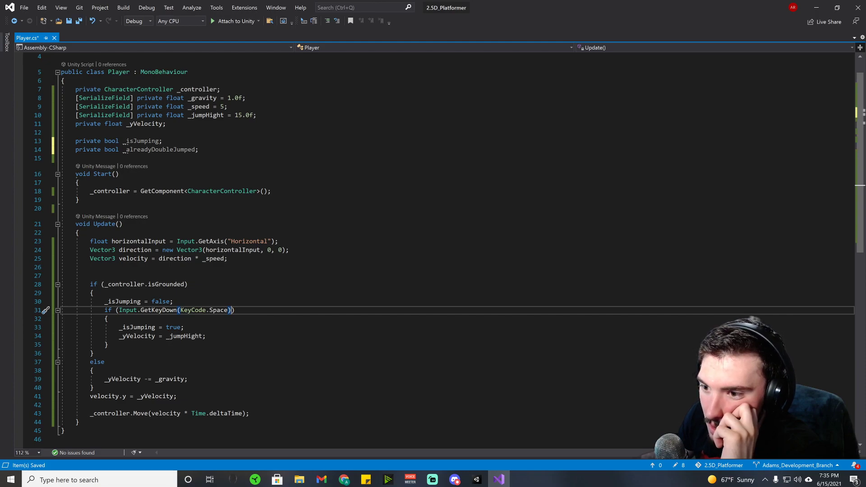
click(109, 344)
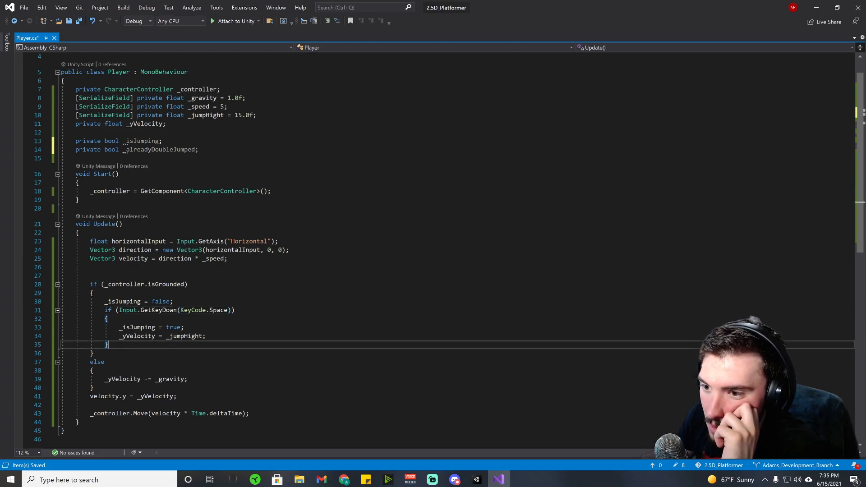
key(Return)
text(else)
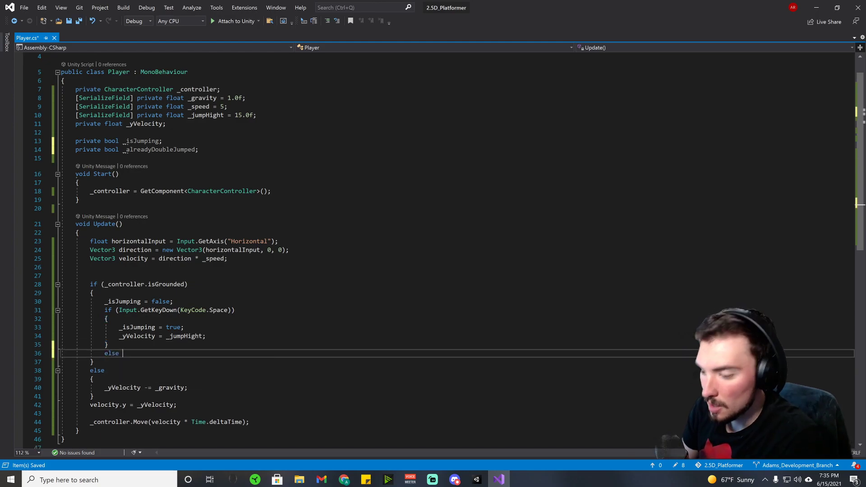
text( if (Inp)
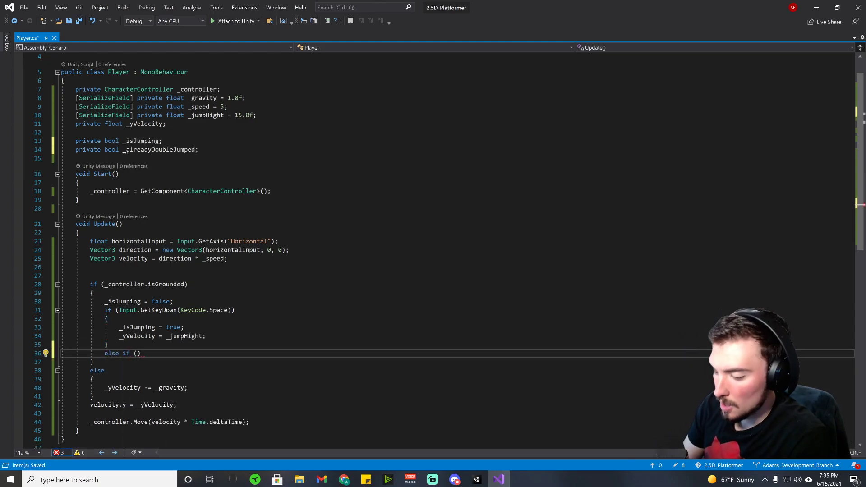
text(ut.GetKeyDown)
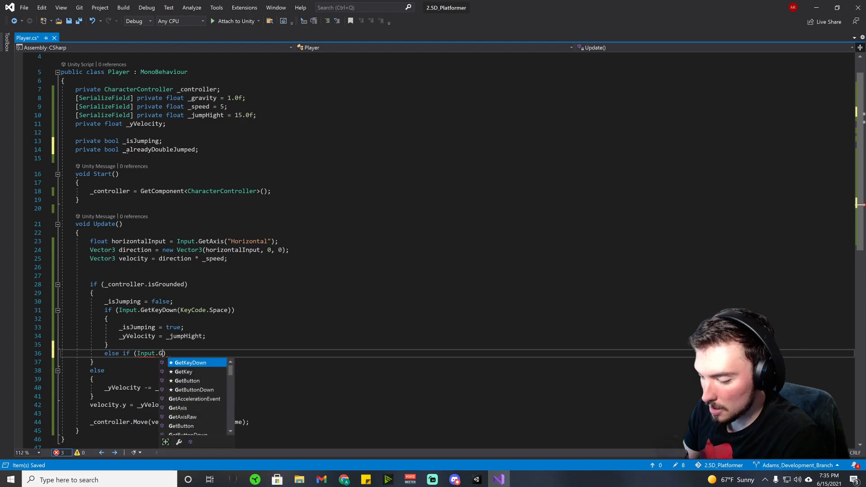
text((key)
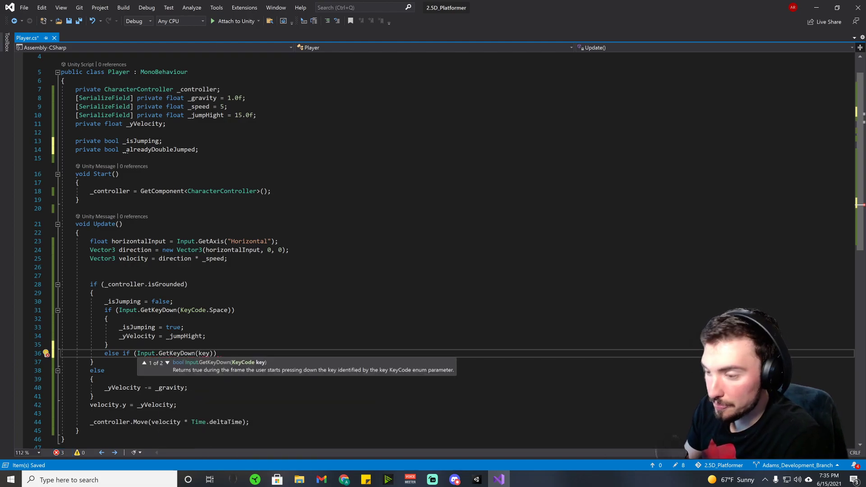
key(BackSpace)
key(BackSpace)
key(BackSpace)
text(Key)
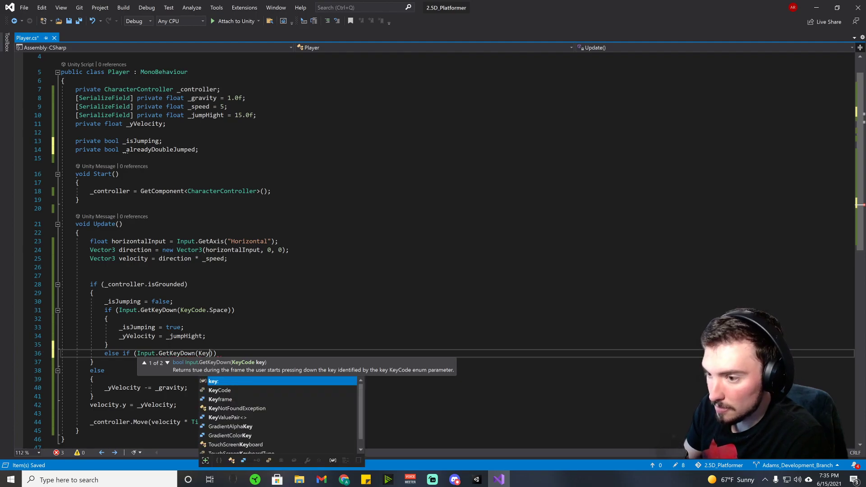
text(Code.Spa)
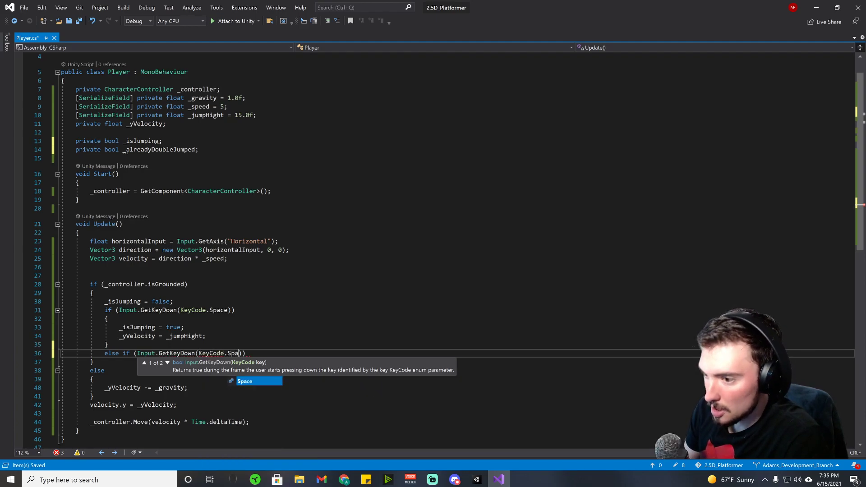
key(Tab)
text() )
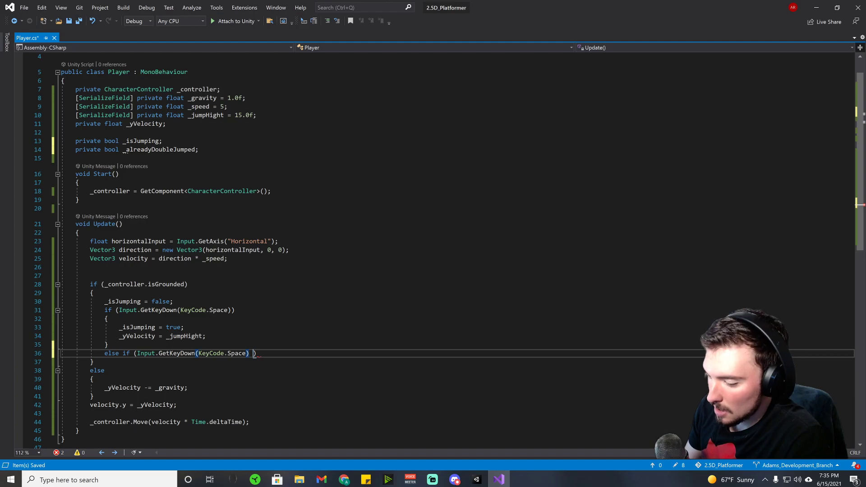
text(&& )
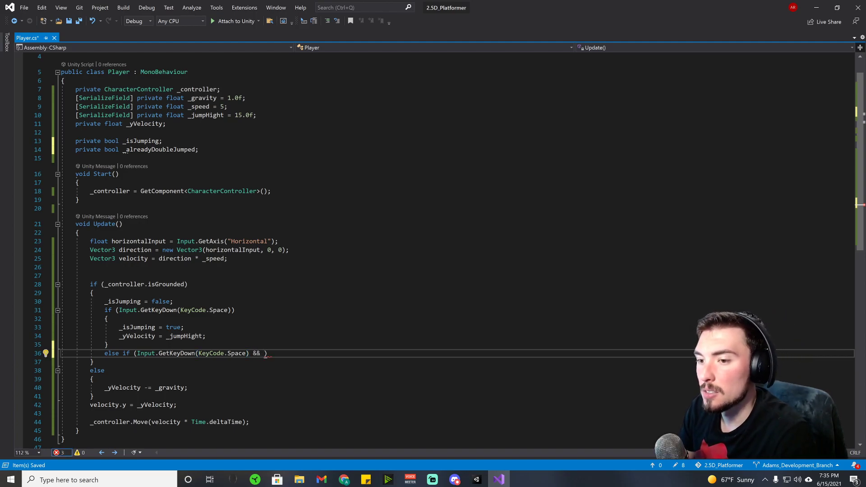
text(_)
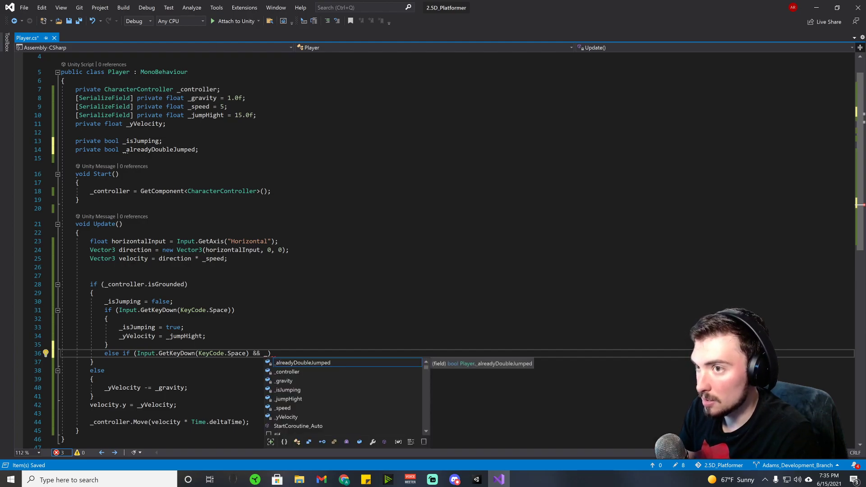
key(BackSpace)
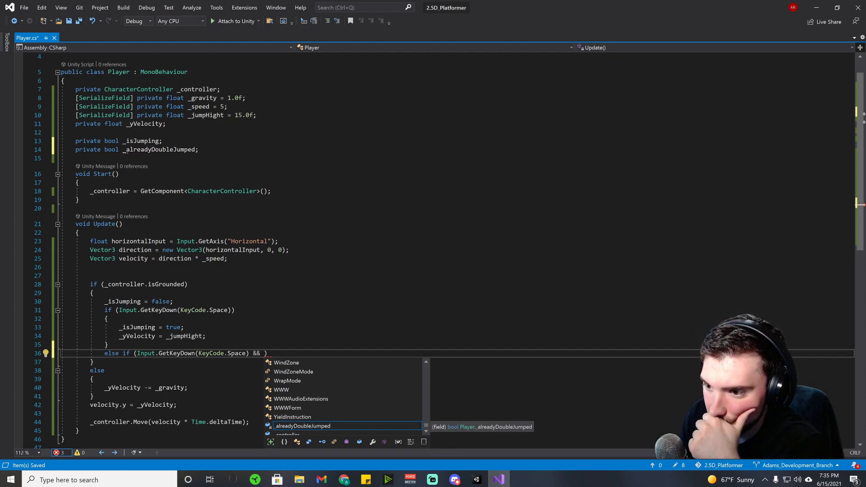
- Delete the unfinished else if line after the Space key block
key(Escape)
key(BackSpace)
key(BackSpace)
key(BackSpace)
key(BackSpace)
key(BackSpace)
key(BackSpace)
key(BackSpace)
key(BackSpace)
key(BackSpace)
key(BackSpace)
key(BackSpace)
key(BackSpace)
key(BackSpace)
key(BackSpace)
key(BackSpace)
key(BackSpace)
key(BackSpace)
key(BackSpace)
key(BackSpace)
key(BackSpace)
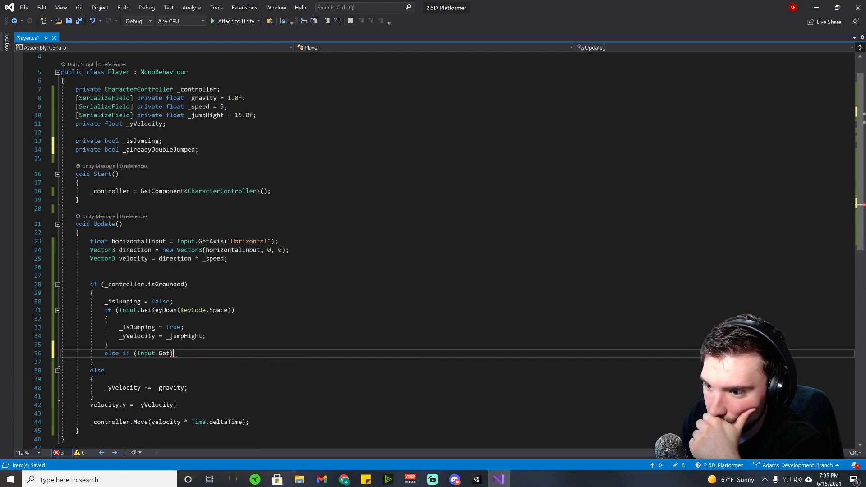
key(BackSpace)
key(BackSpace)
key(BackSpace)
key(BackSpace)
key(BackSpace)
key(BackSpace)
key(BackSpace)
key(BackSpace)
key(BackSpace)
key(BackSpace)
key(BackSpace)
key(BackSpace)
key(BackSpace)
key(BackSpace)
key(BackSpace)
key(BackSpace)
key(BackSpace)
key(BackSpace)
key(BackSpace)
key(BackSpace)
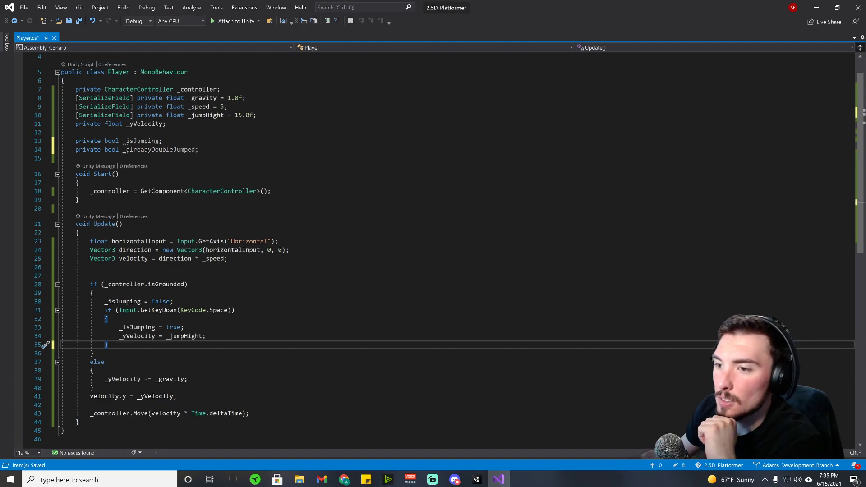
- Try extending the Space key check inside the isGrounded block with a negated second condition using && !, and remove it
click(231, 310)
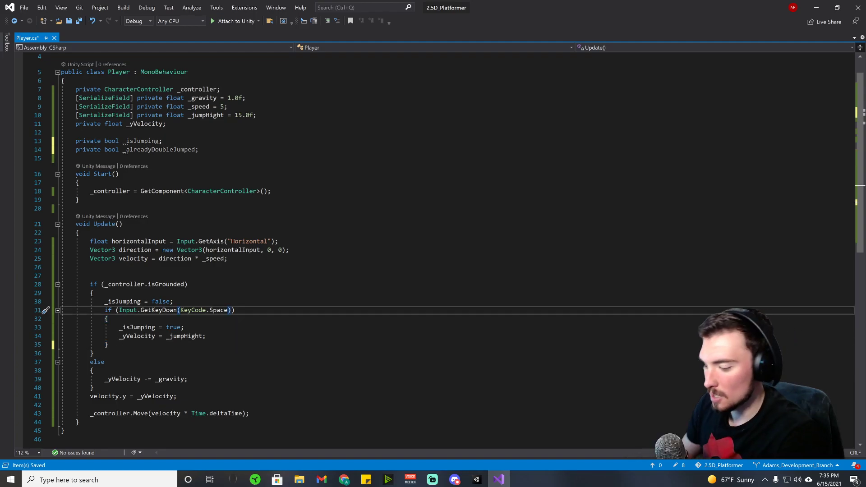
text(&& !)
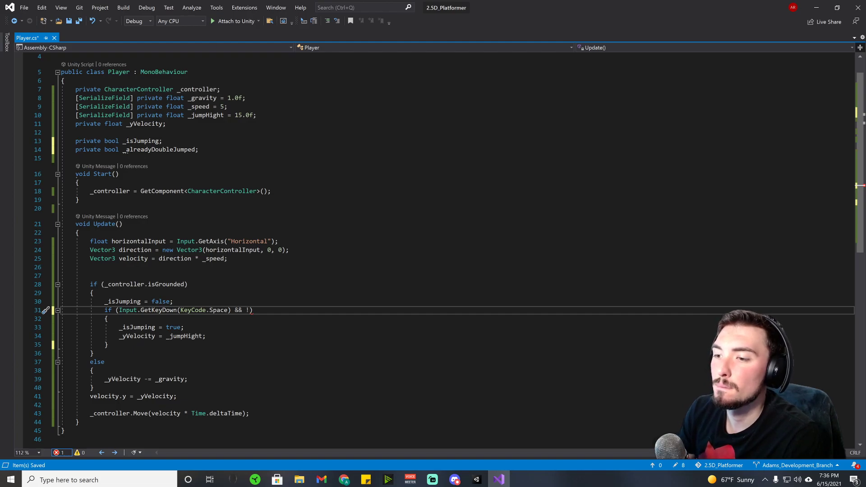
key(BackSpace)
key(BackSpace)
key(BackSpace)
key(BackSpace)
key(BackSpace)
- Try adding an else branch after the Space key block inside the isGrounded block, and delete it
click(108, 318)
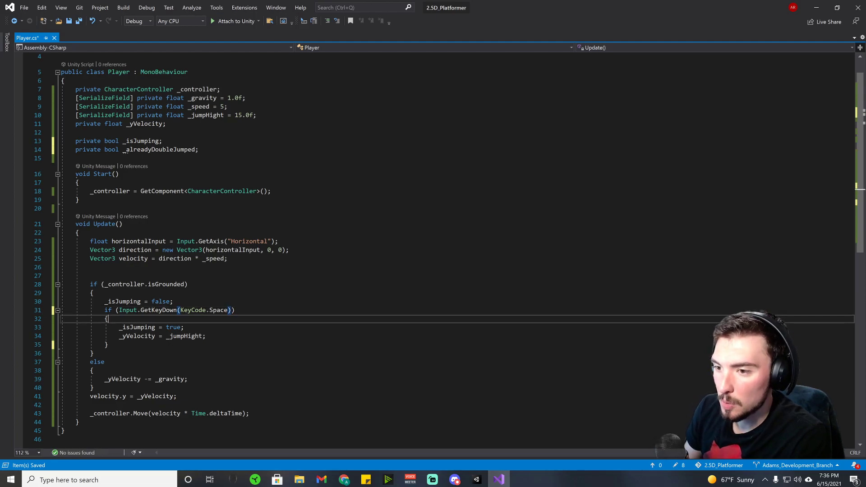
key(Down)
key(Down)
key(Down)
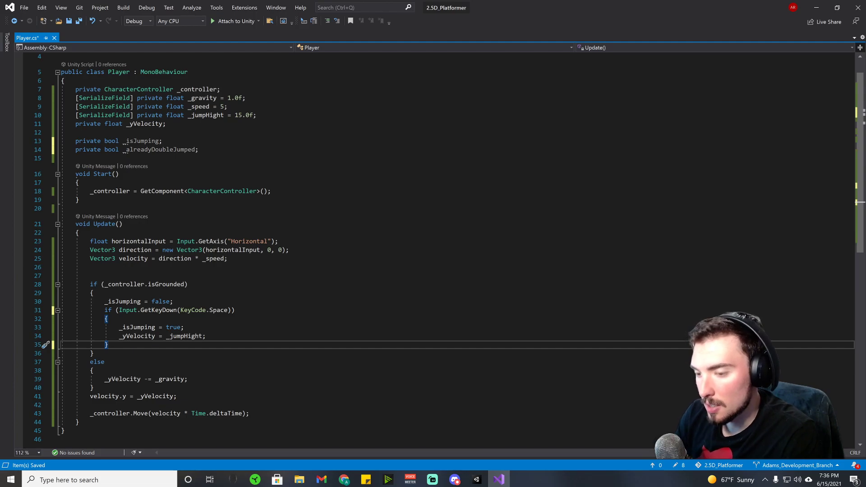
key(Return)
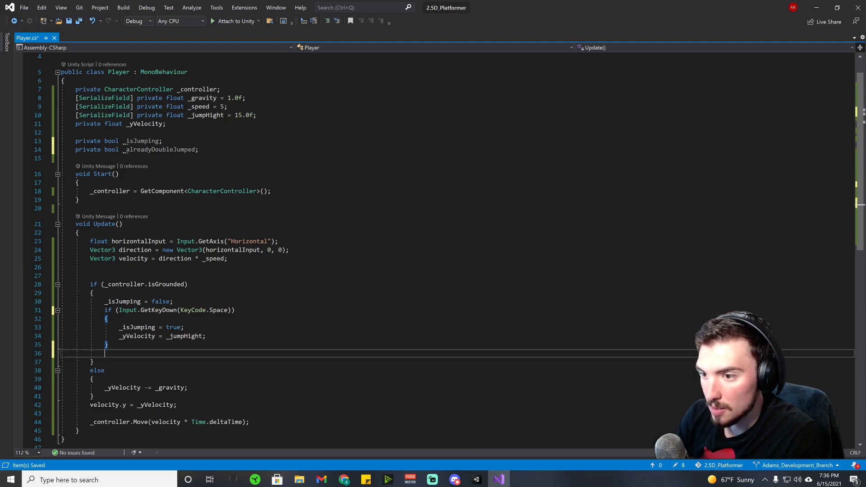
text(else)
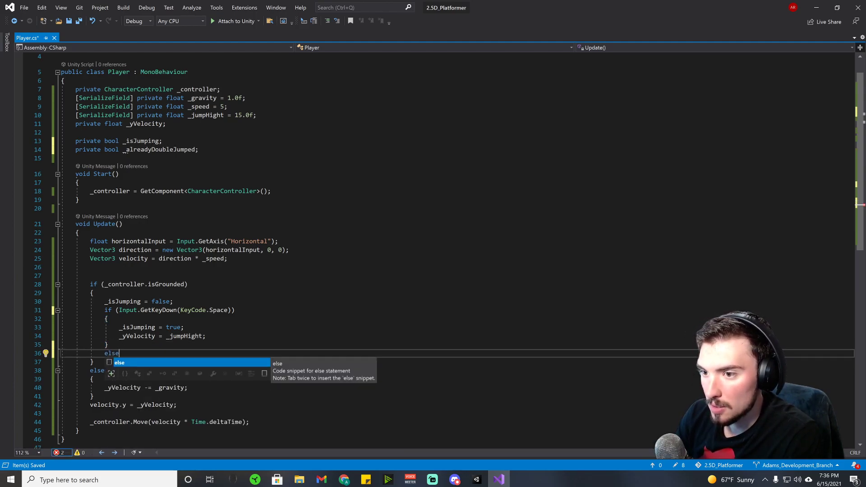
key(Escape)
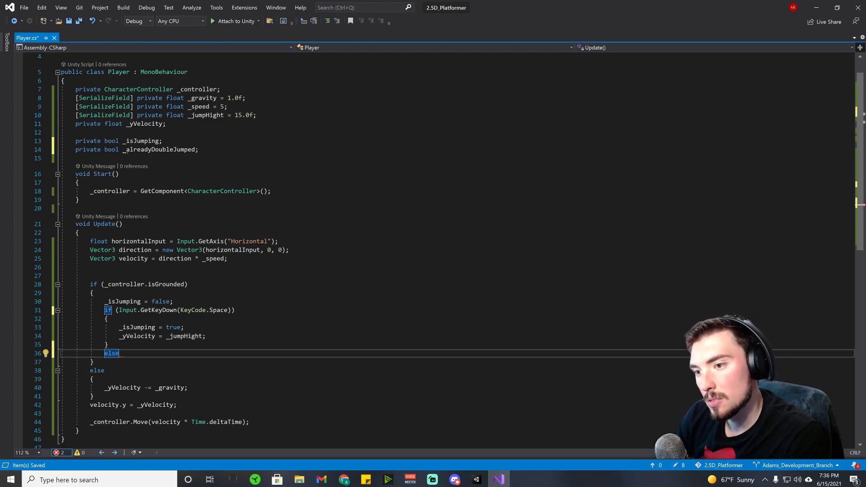
key(BackSpace)
key(BackSpace)
key(BackSpace)
key(BackSpace)
key(BackSpace)
key(BackSpace)
key(BackSpace)
key(BackSpace)
key(BackSpace)
key(BackSpace)
key(BackSpace)
key(BackSpace)
key(BackSpace)
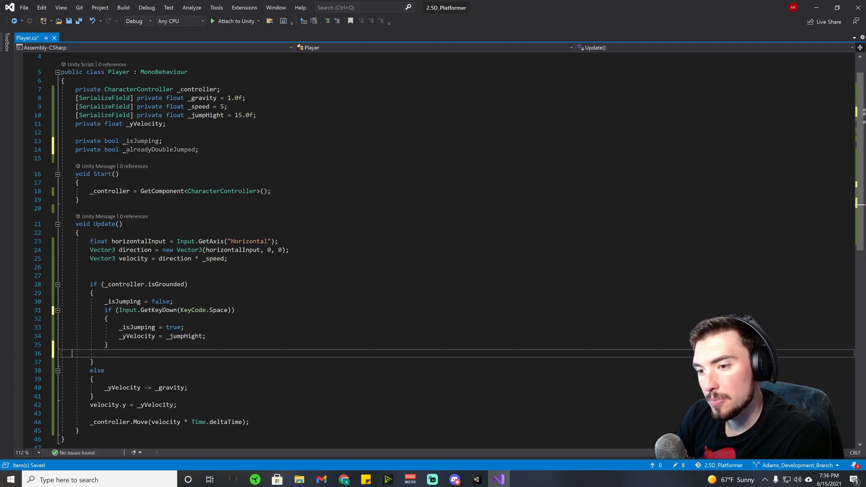
key(BackSpace)
- Add a nested if (!_alreadyDoubleJumped) block with braces at the start of the Space key block
key(Up)
key(Up)
key(Up)
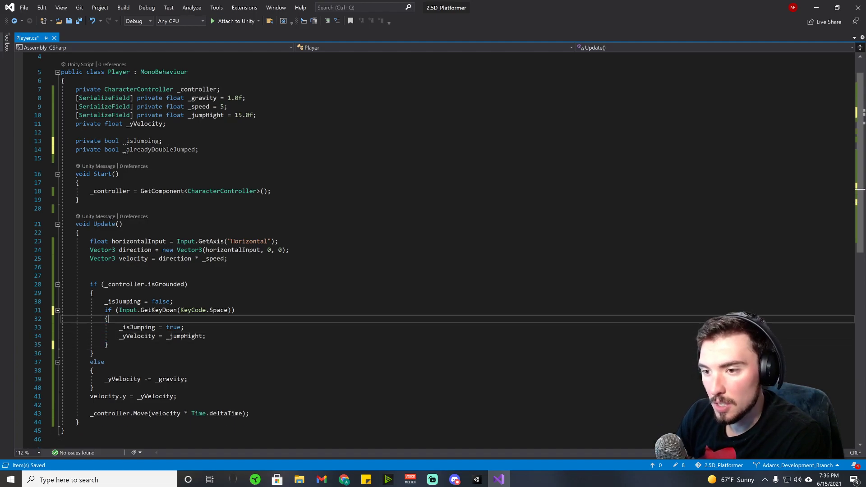
key(Return)
text(()
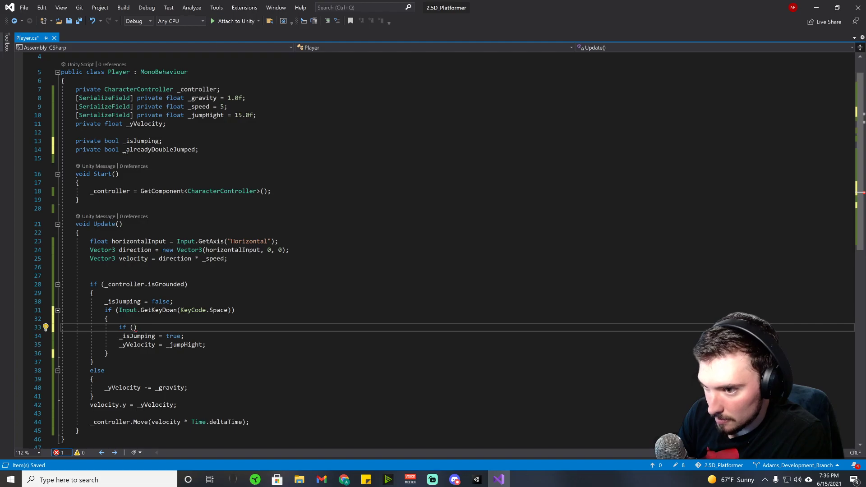
text(!_dou)
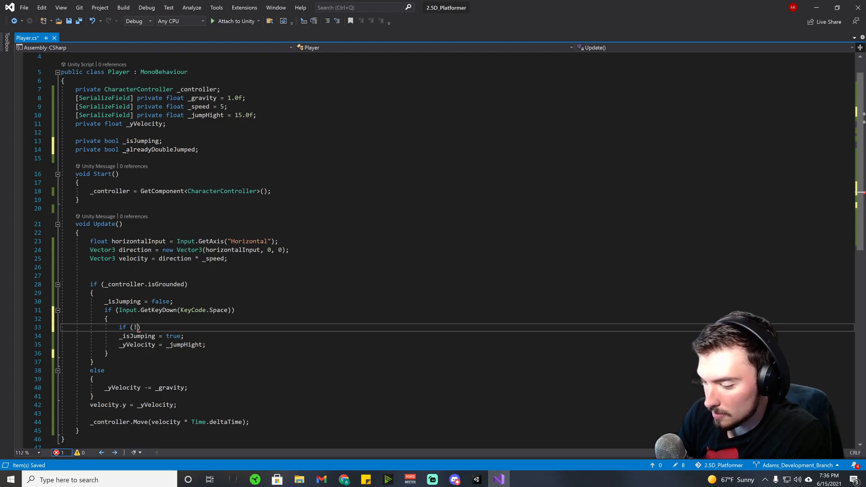
text(b)
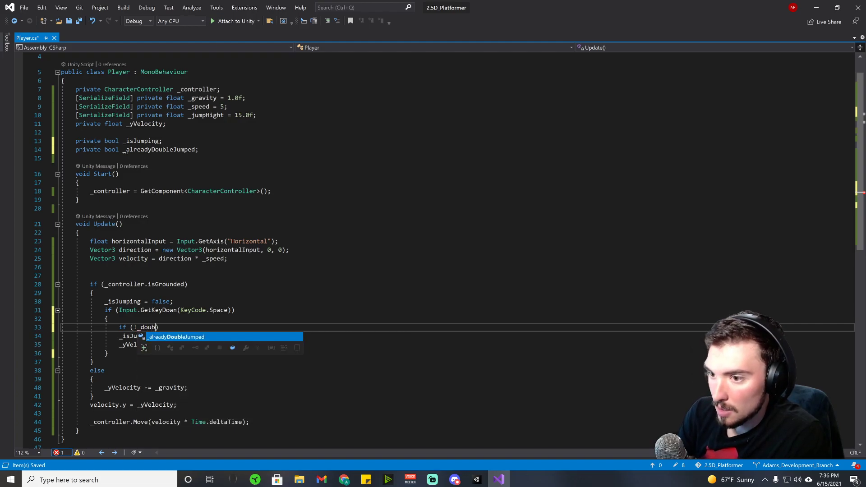
key(Tab)
key(End)
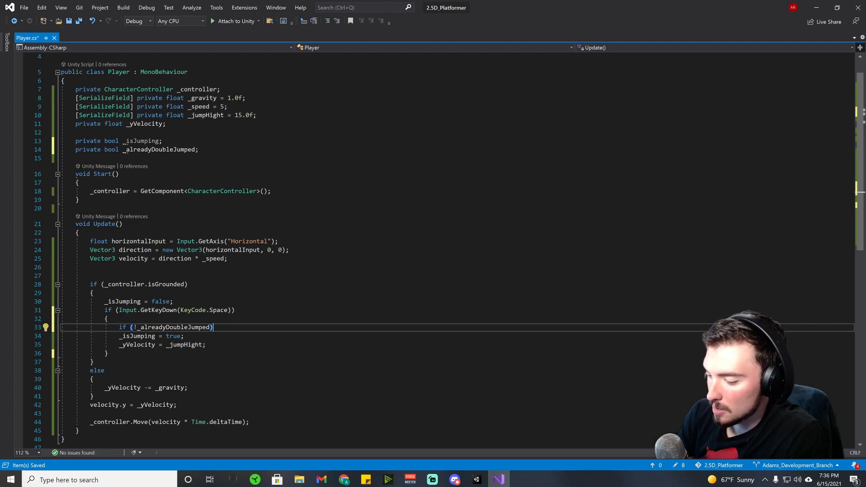
key(Return)
text({)
key(Return)
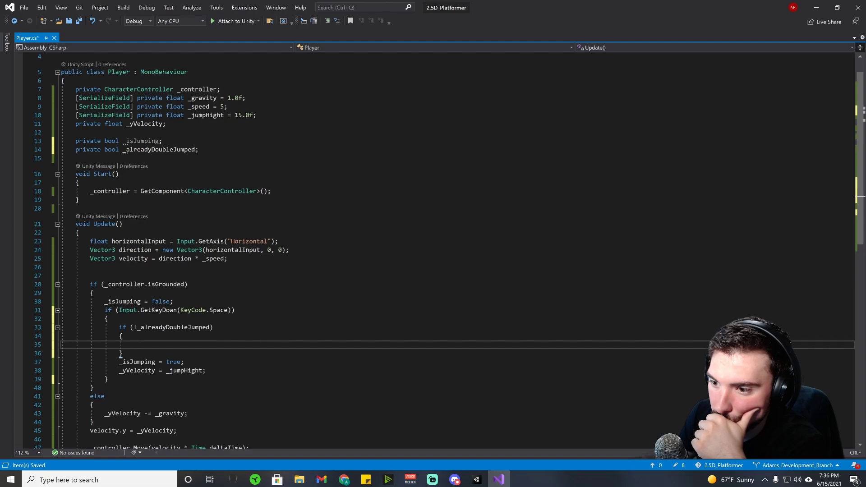
- Copy the statement _yVelocity = _jumpHight; into the if (!_alreadyDoubleJumped) block
drag(205, 370, 119, 371)
key(ctrl+c)
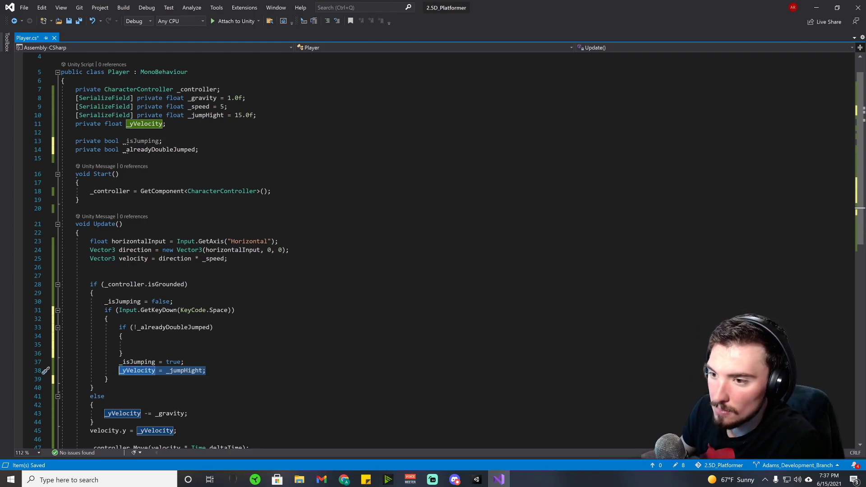
click(134, 344)
key(ctrl+v)
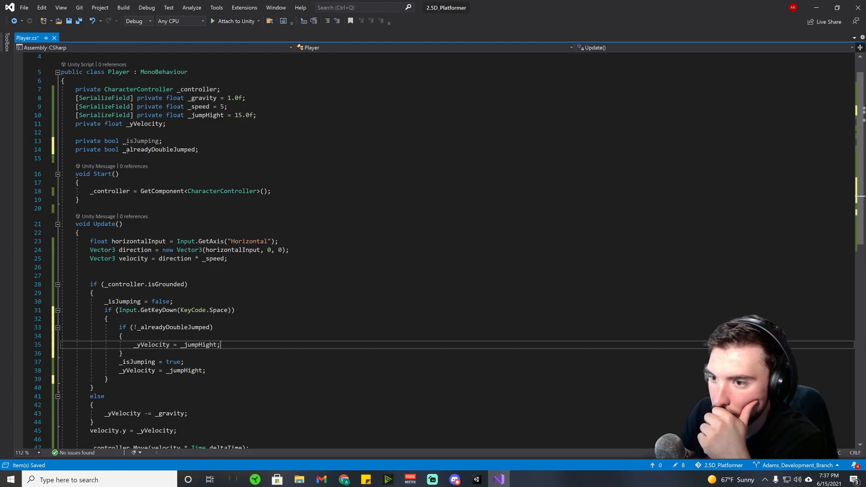
- Undo the nested if (!_alreadyDoubleJumped) block and its copied jump statement inside the Space key block
mouse_move(218, 295)
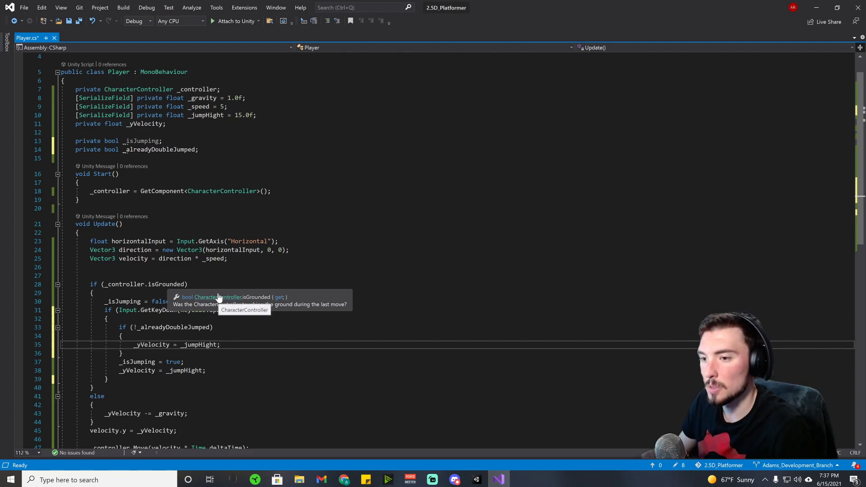
key(ctrl+x)
key(ctrl+x)
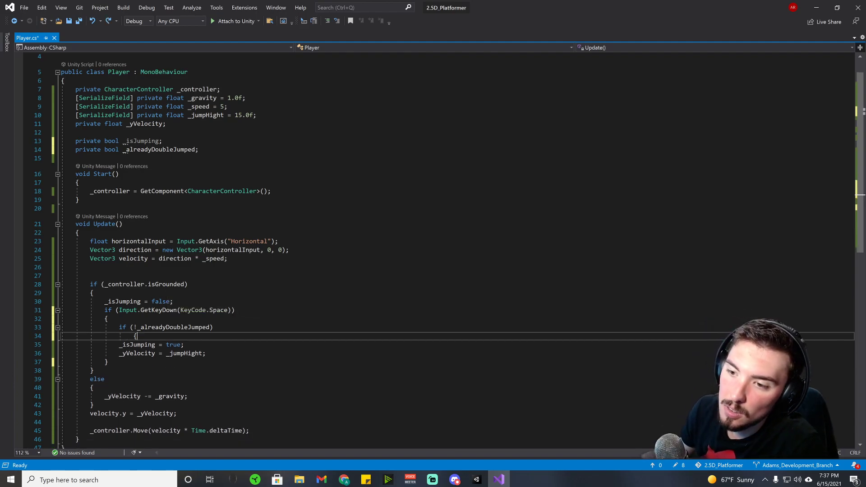
key(Up)
key(ctrl+x)
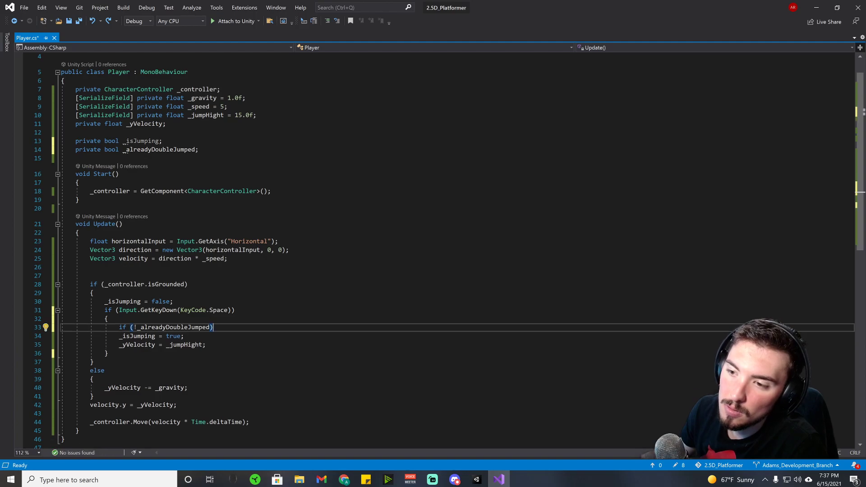
key(ctrl+BackSpace)
key(ctrl+BackSpace)
key(ctrl+BackSpace)
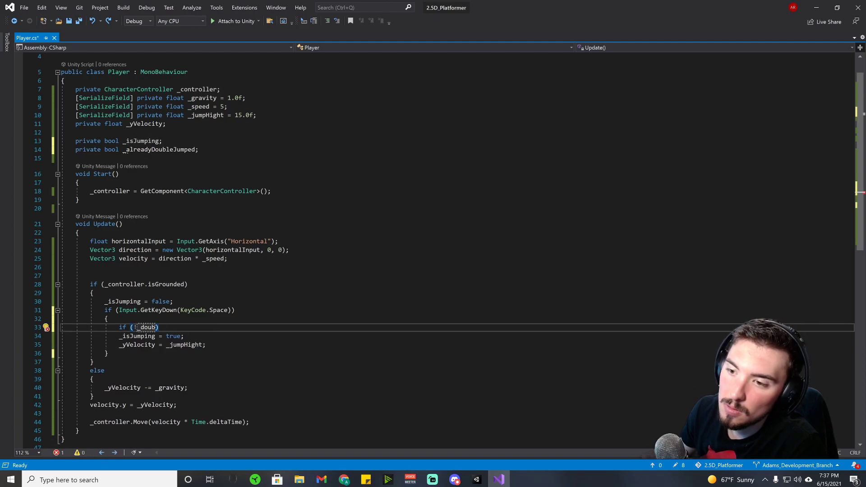
key(ctrl+x)
key(Down)
key(Down)
key(Down)
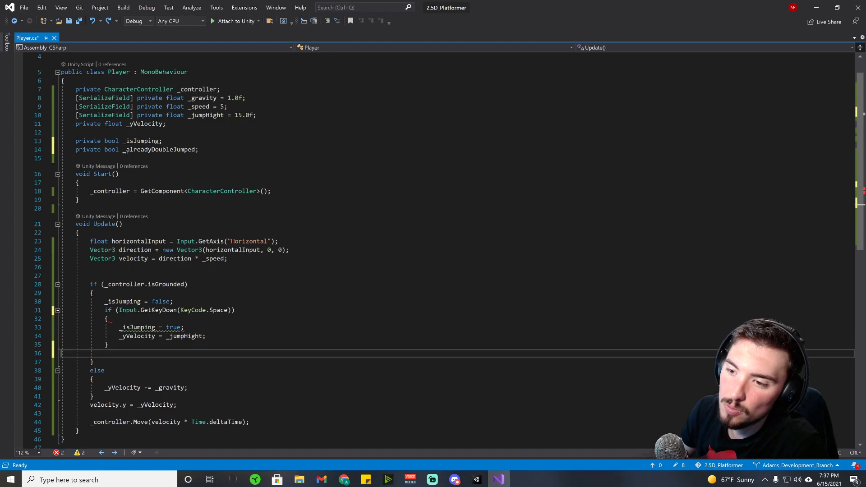
- Remove the blank line after the Space key block inside the isGrounded block
key(Up)
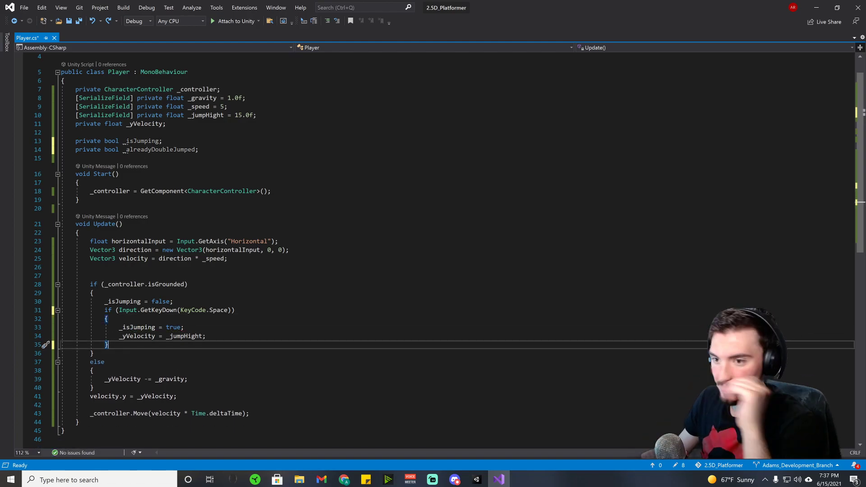
key(Return)
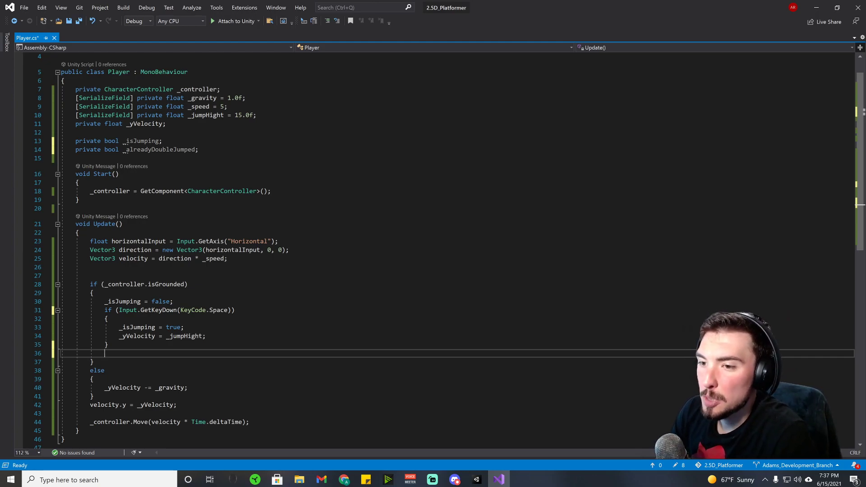
key(BackSpace)
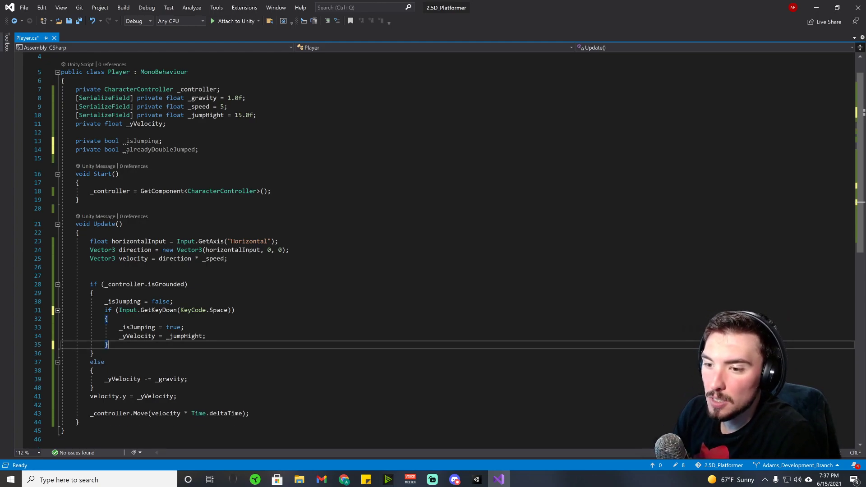
- Add the condition if (Input.GetKeyDown(KeyCode.Space)) at the start of the else block, before the gravity statement
key(Down)
key(Down)
key(Down)
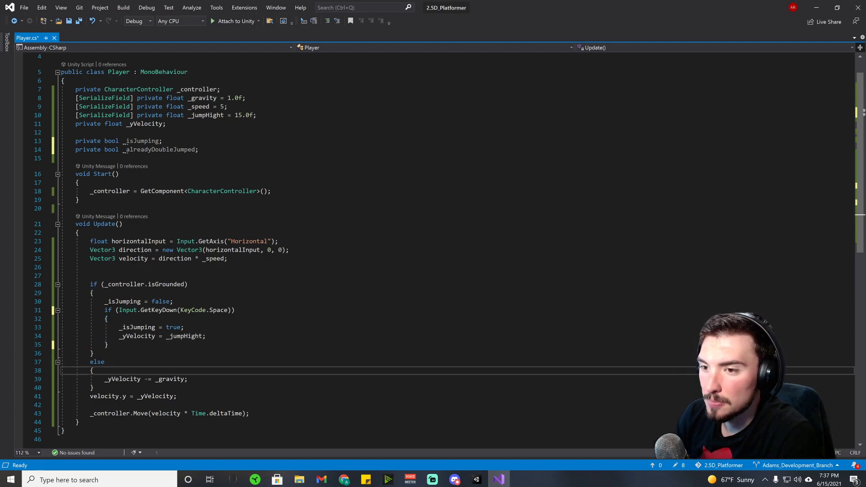
click(104, 361)
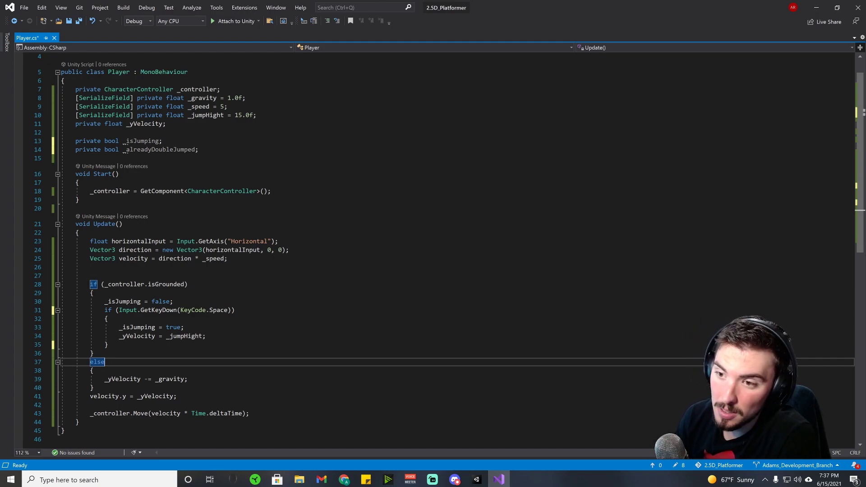
click(93, 371)
key(Return)
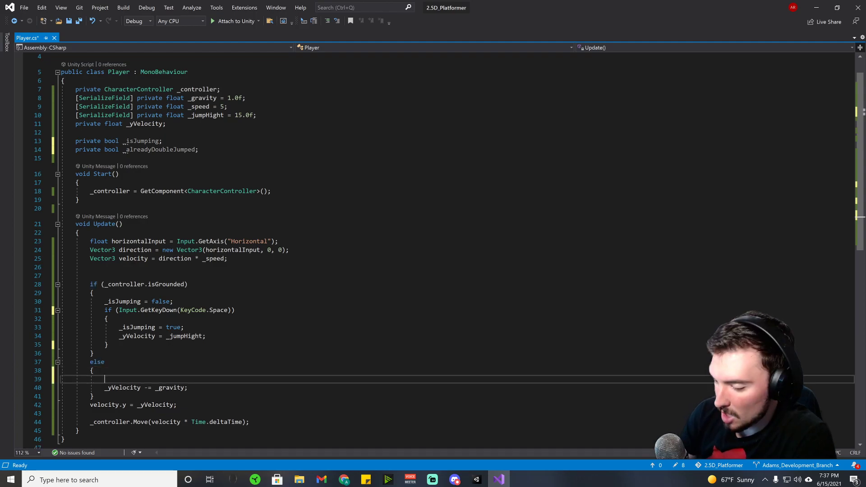
text(if (Inp)
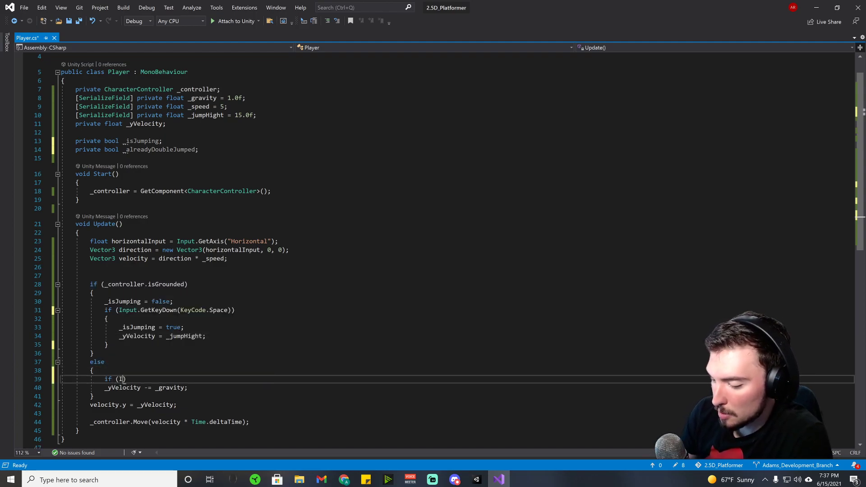
text(ut.GetKeyDown)
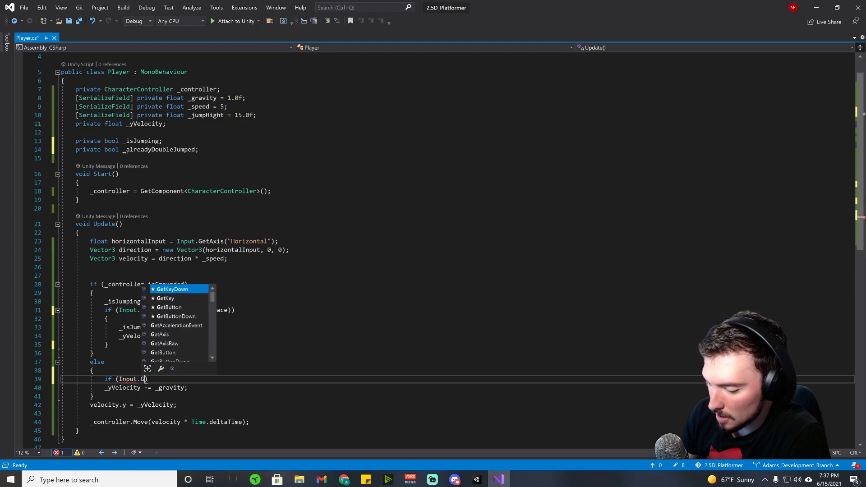
text((KeyCode)
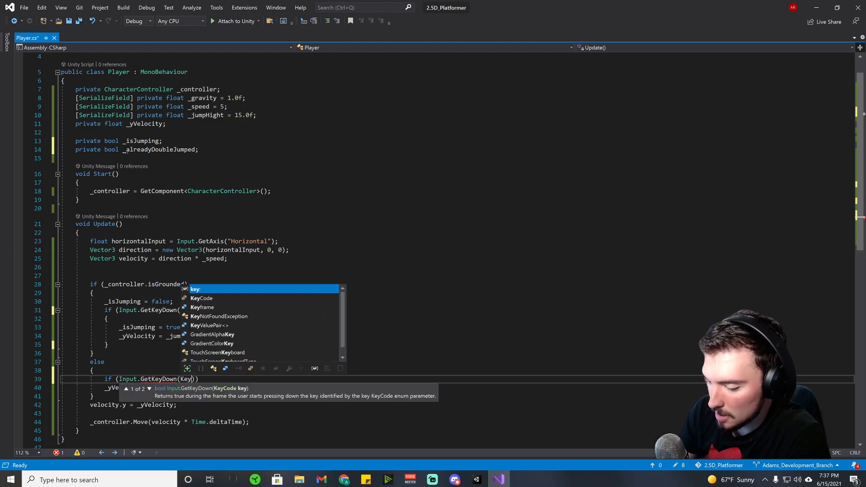
text(.Space)))
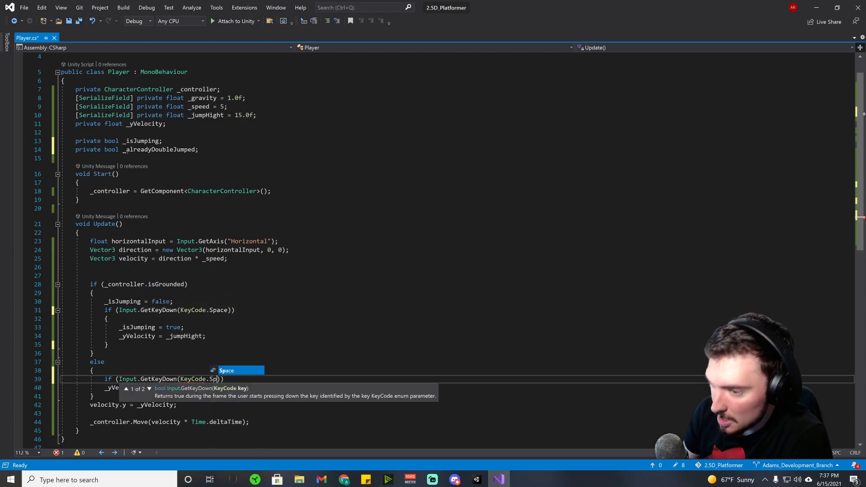
- Add an empty pair of braces as the body of the Space key check in the else block
key(Return)
key(Return)
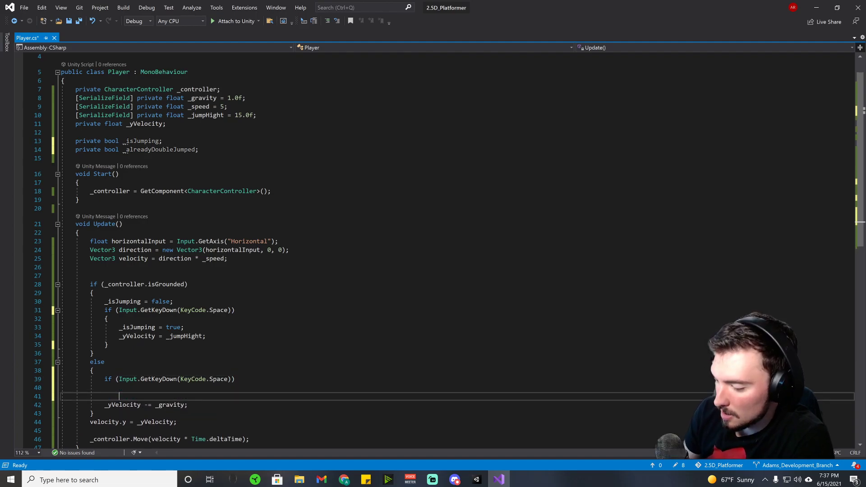
key(BackSpace)
key(BackSpace)
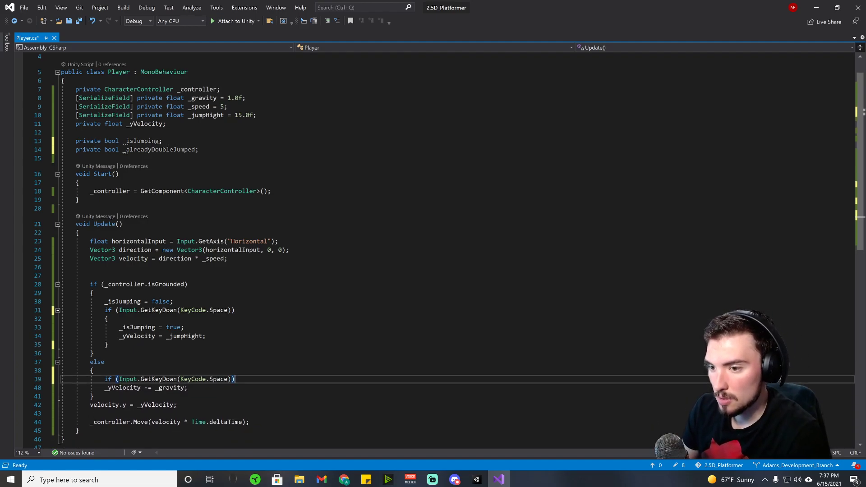
key(Return)
text({)
key(Return)
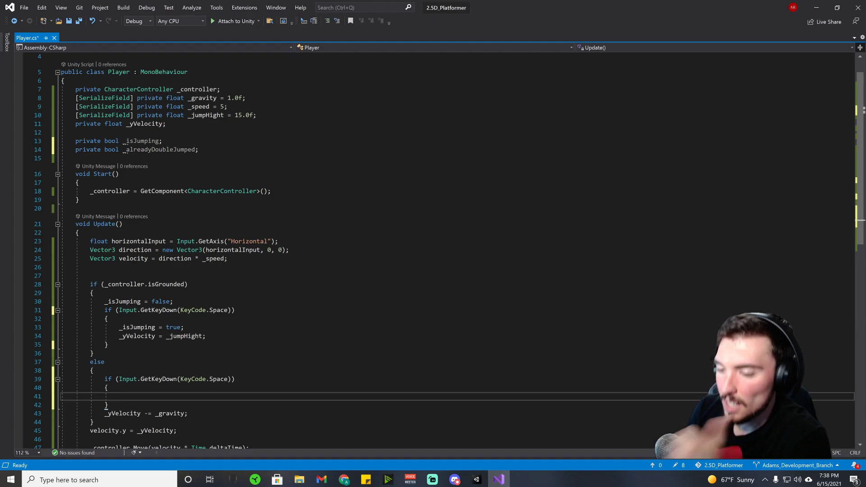
- Extend the else block's Space key condition with && !_alreadyDoubleJumped
click(231, 379)
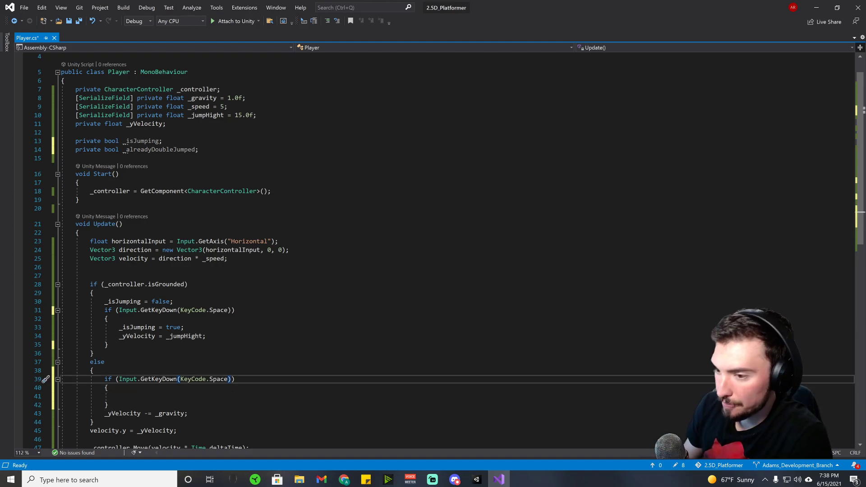
text(&& )
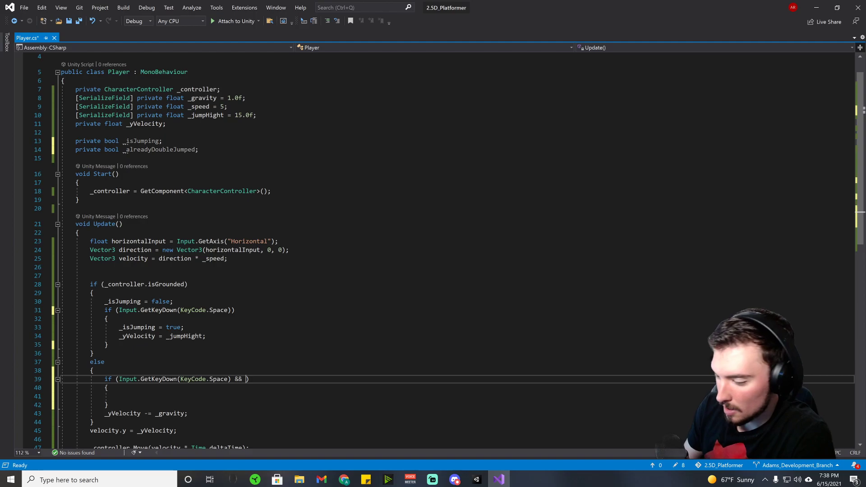
text(!)
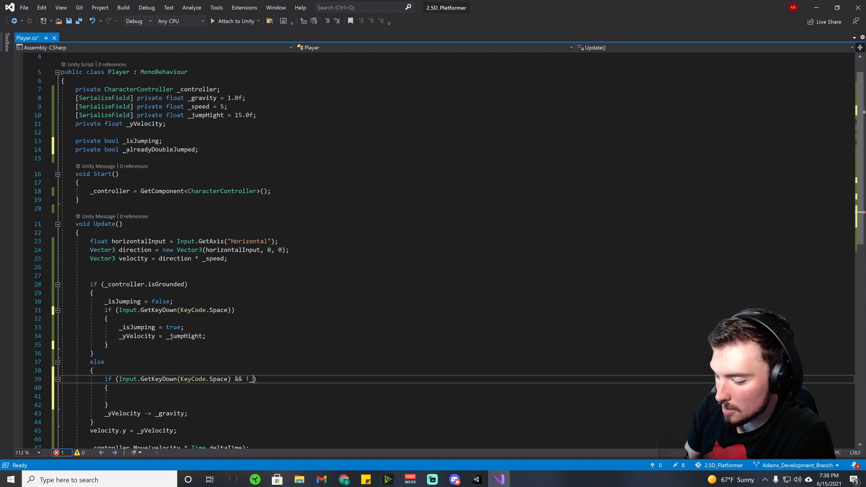
text(_)
key(Tab)
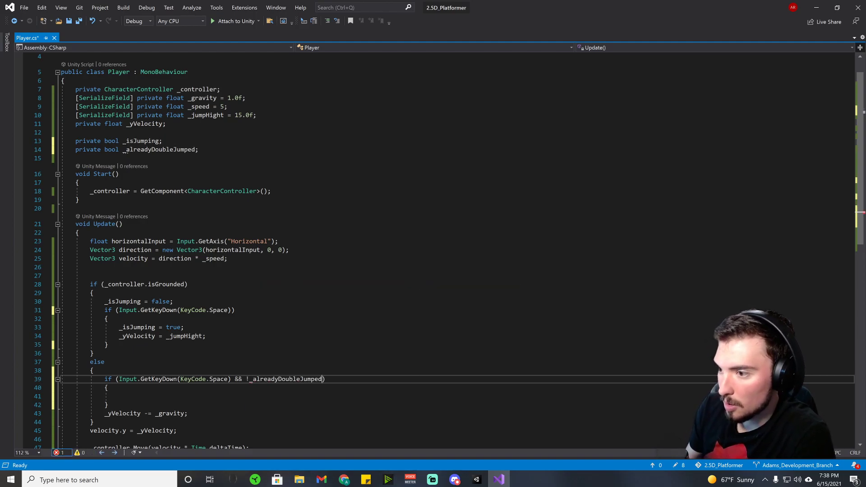
- Add the statement _yVelocity = _jumpHight; inside the else block's Space key check, and save the Player script
key(Down)
key(Down)
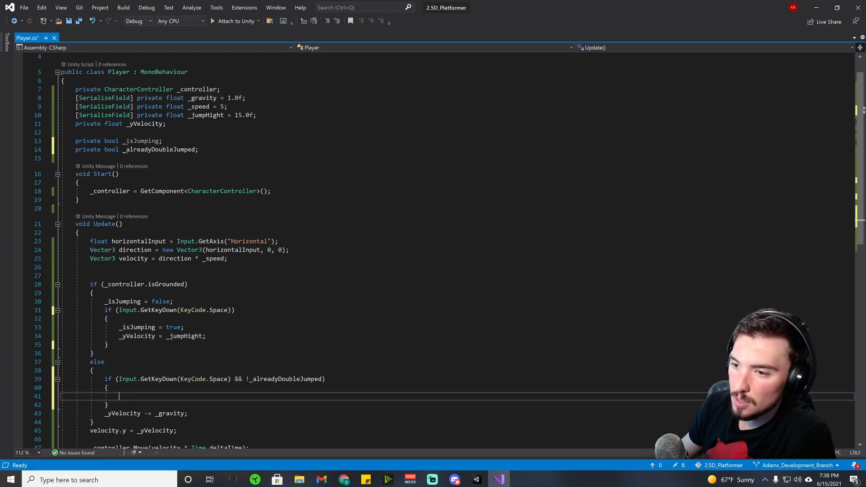
drag(205, 336, 109, 332)
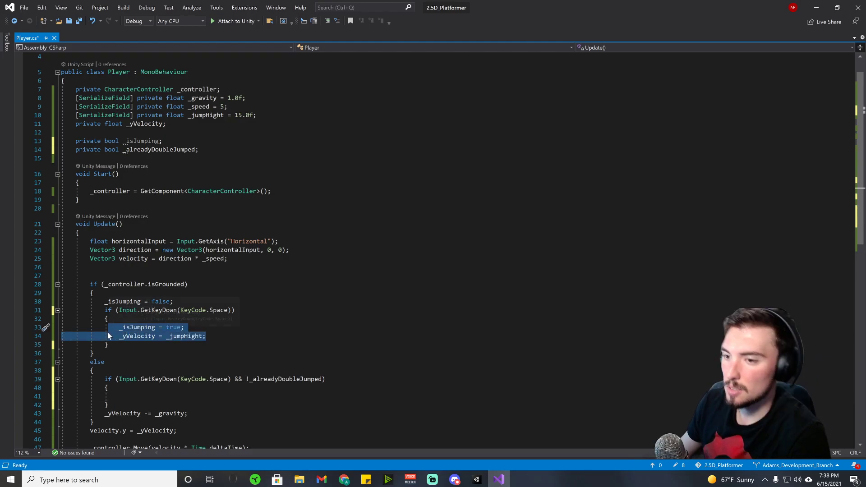
click(205, 336)
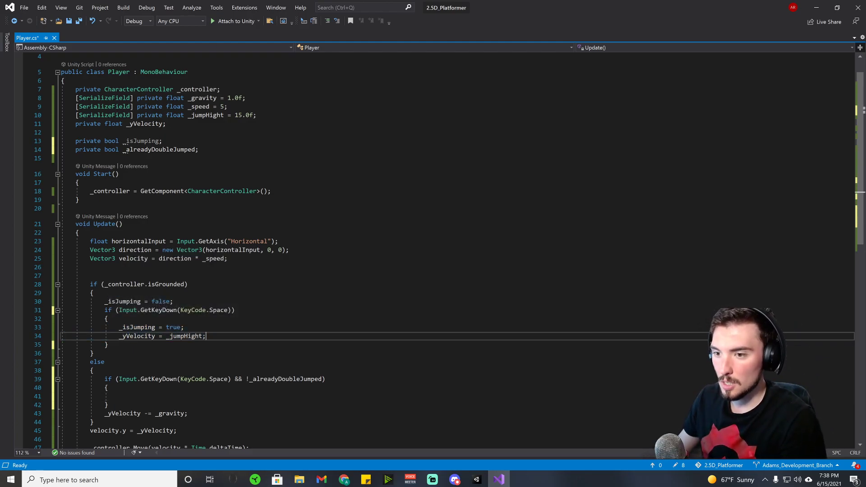
click(119, 396)
text(_)
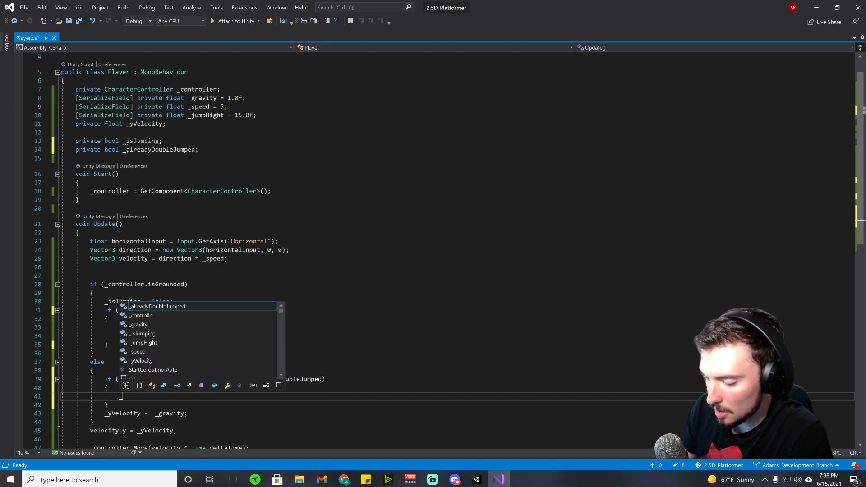
text(yVelocity)
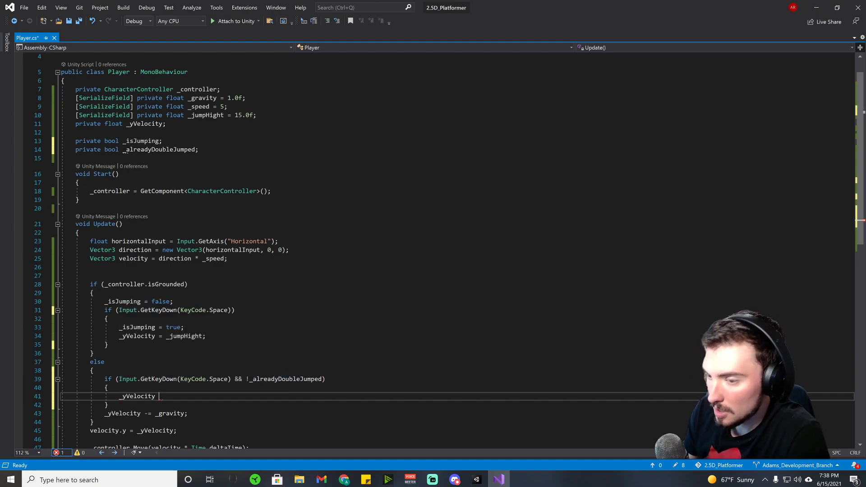
text( = _jumpHightll)
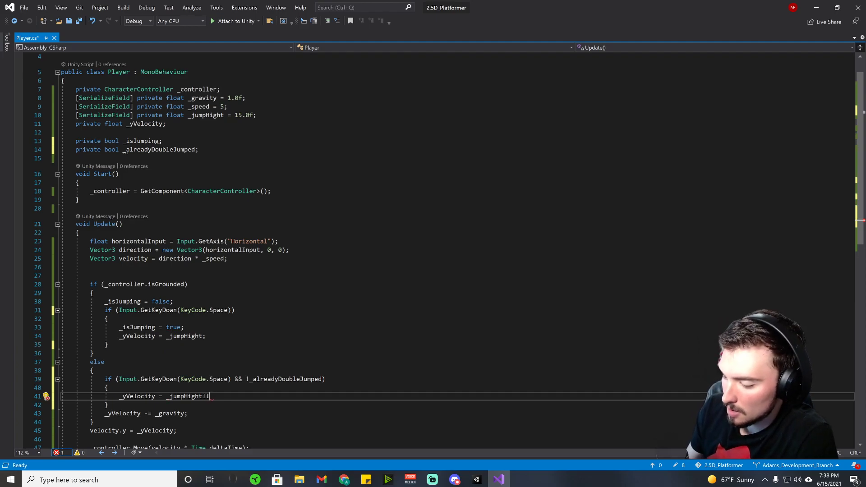
key(BackSpace)
key(BackSpace)
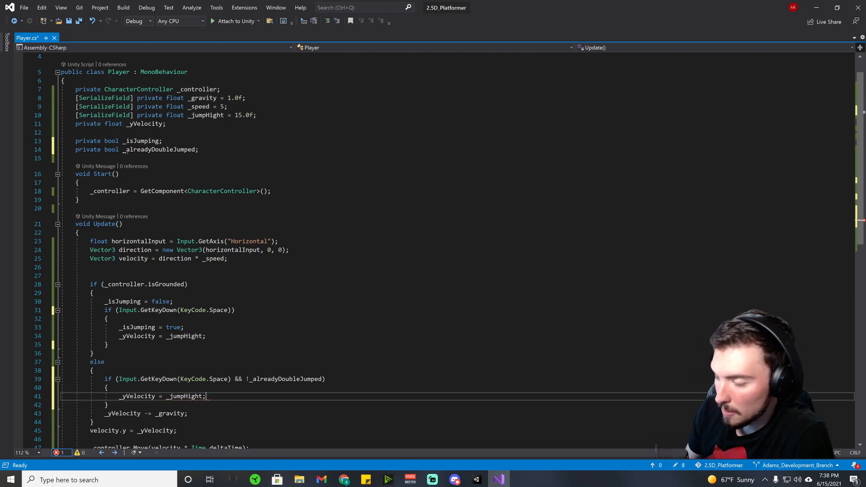
key(Down)
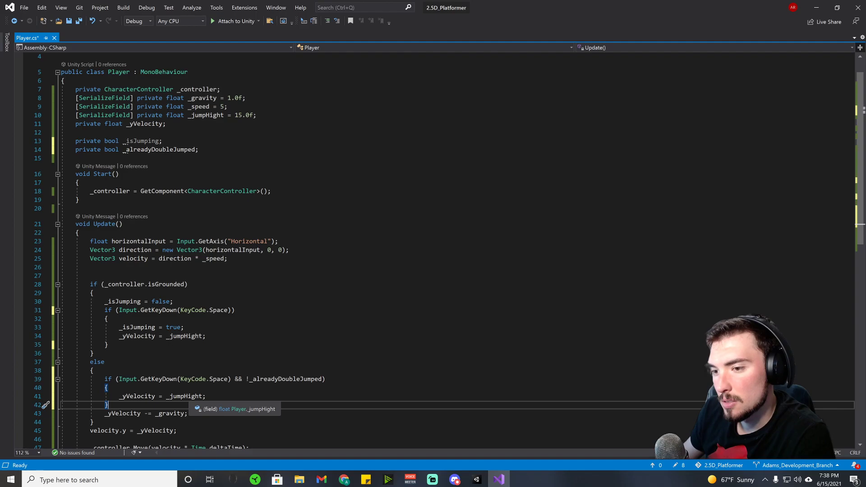
key(ctrl+s)
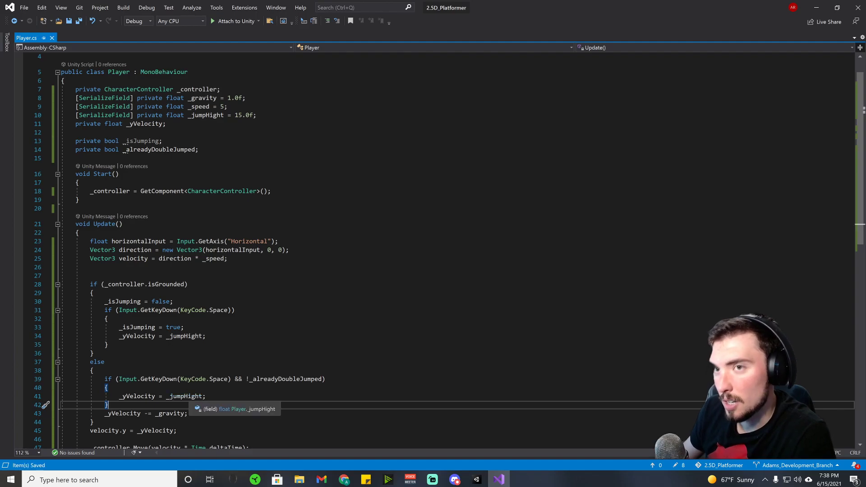
- Switch to Unity, run the scene, and make the player jump repeatedly on the spot to test mid-air jumping
mouse_move(477, 479)
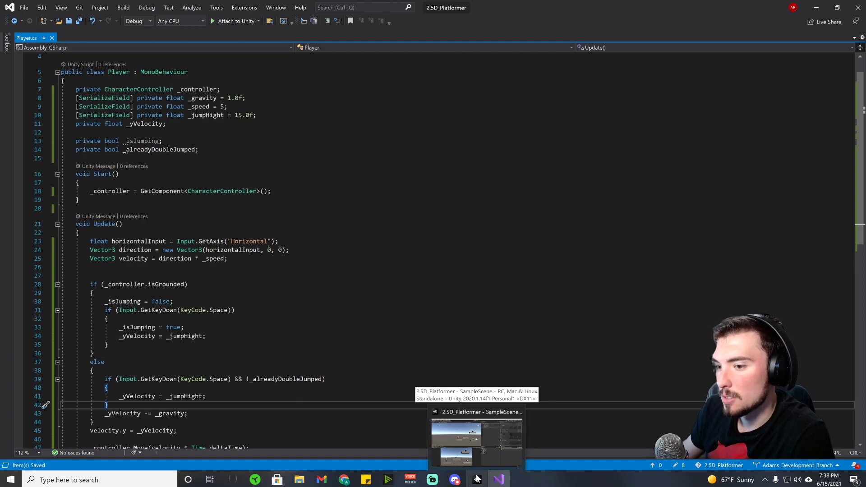
click(477, 479)
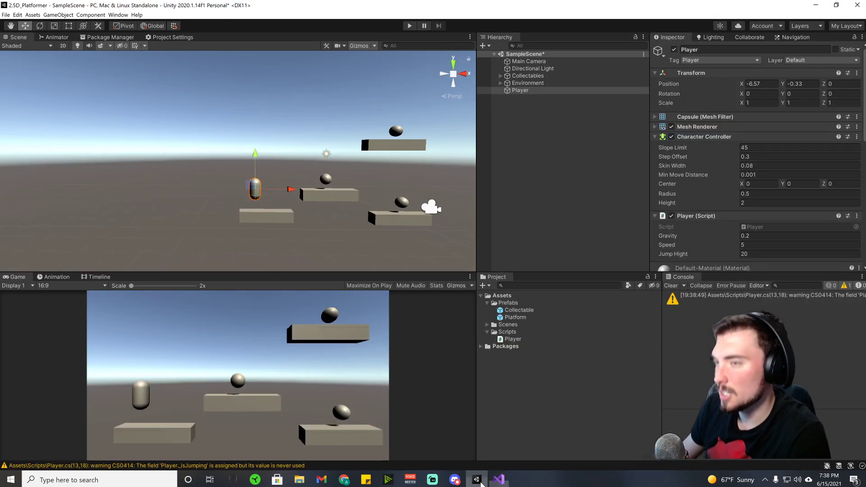
click(409, 26)
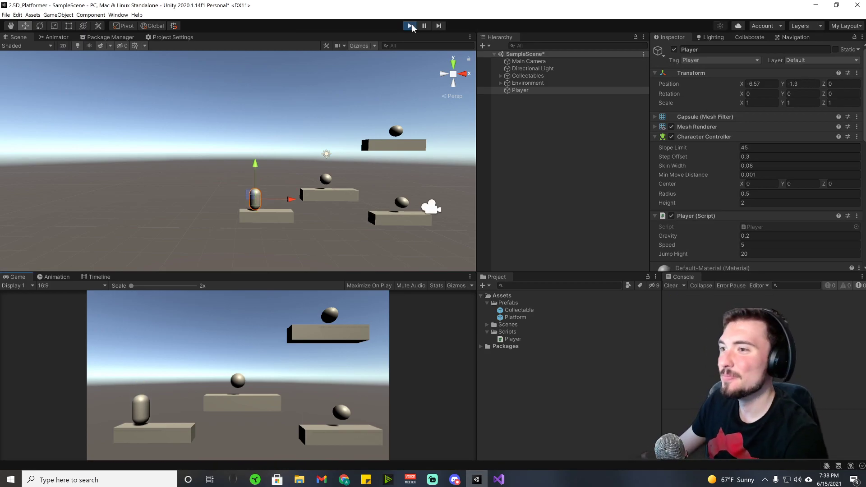
key(space)
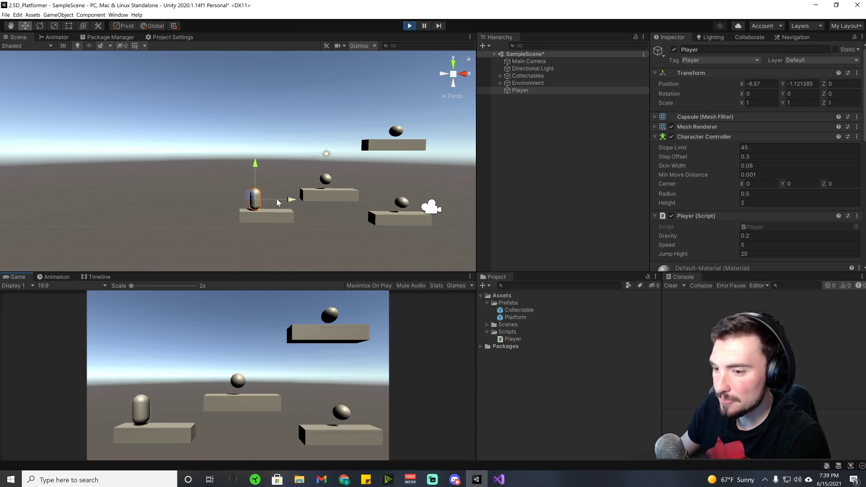
key(space)
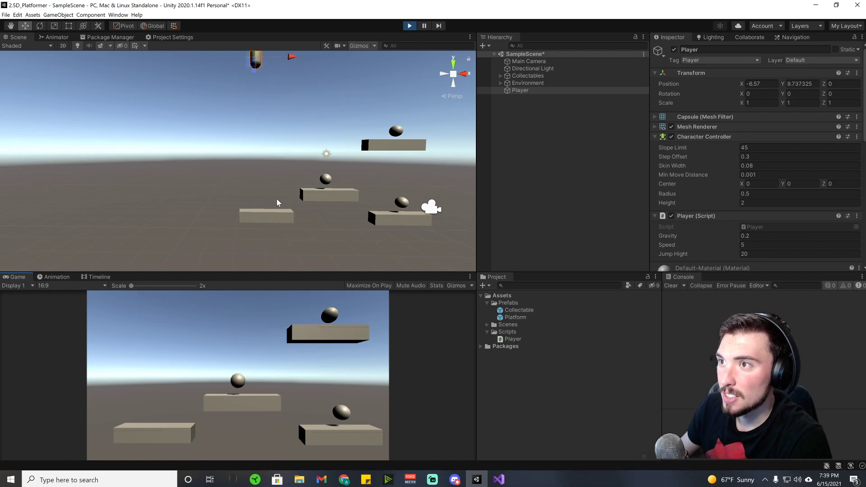
key(space)
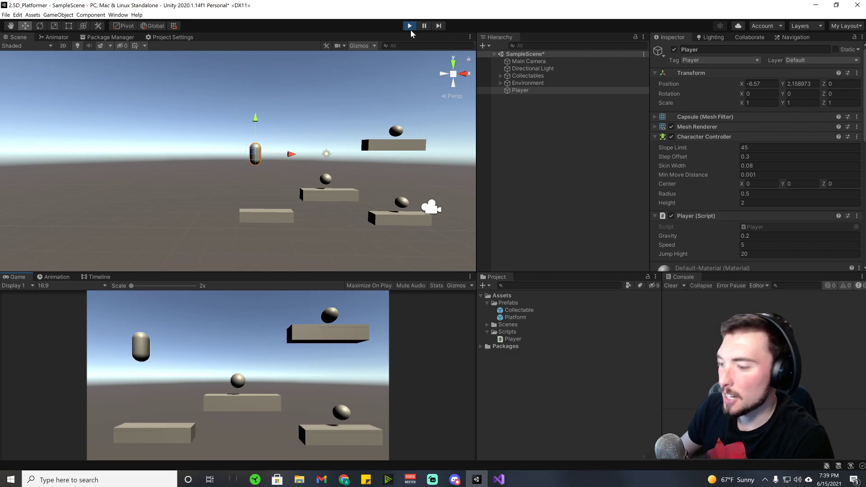
- Move the player sideways in both directions while jumping repeatedly in mid-air to test the jump limit
key(d)
key(space)
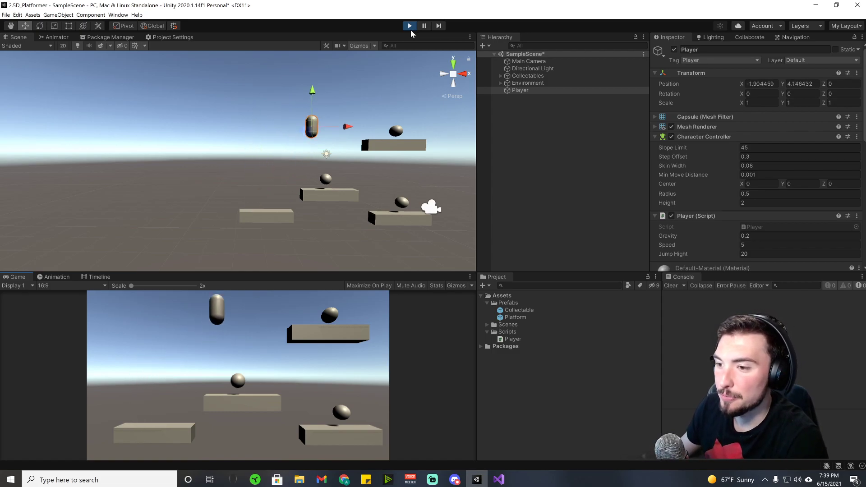
key(space)
key(a)
key(space)
key(space)
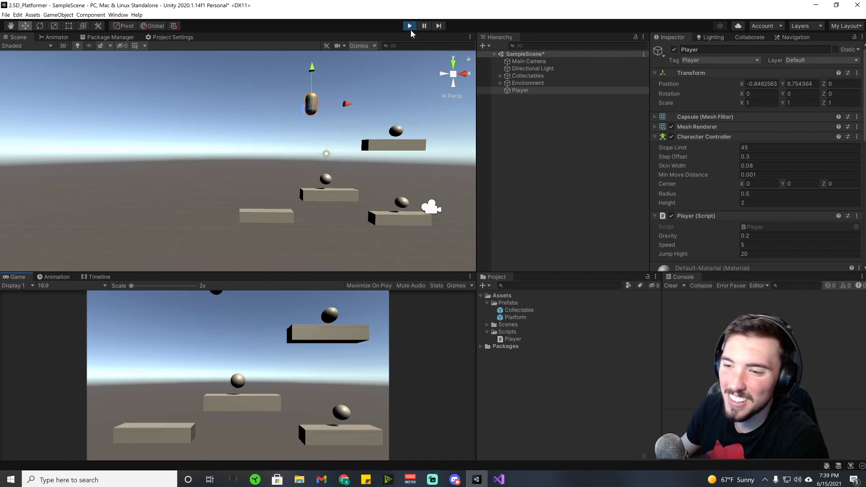
key(space)
key(space)
key(d)
key(space)
key(space)
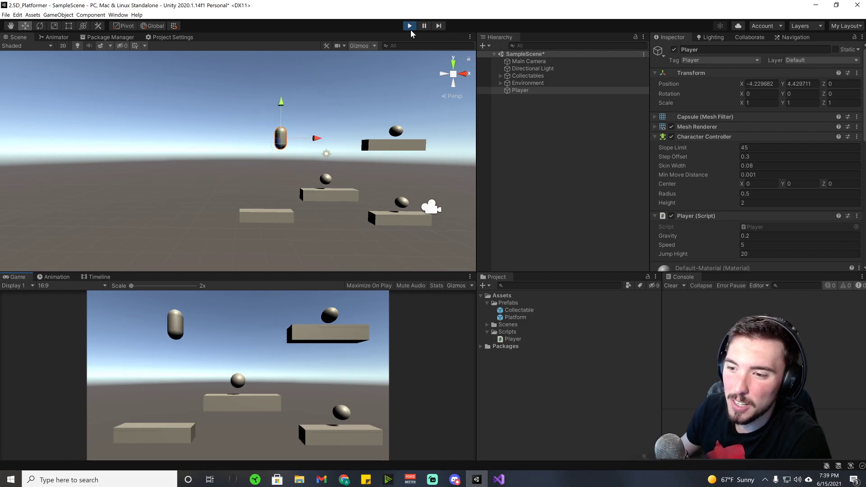
- Keep moving the player back and forth across the platforms with repeated mid-air jumps, and stop the play test
key(space)
key(space)
key(space)
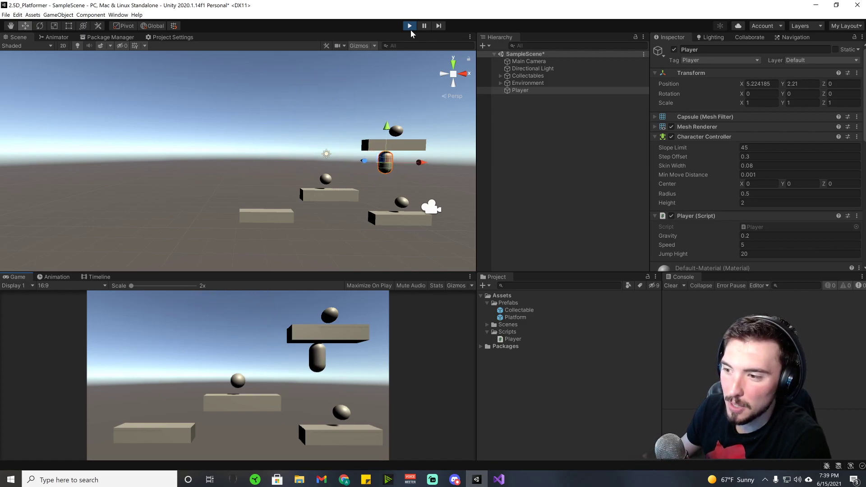
key(a)
key(space)
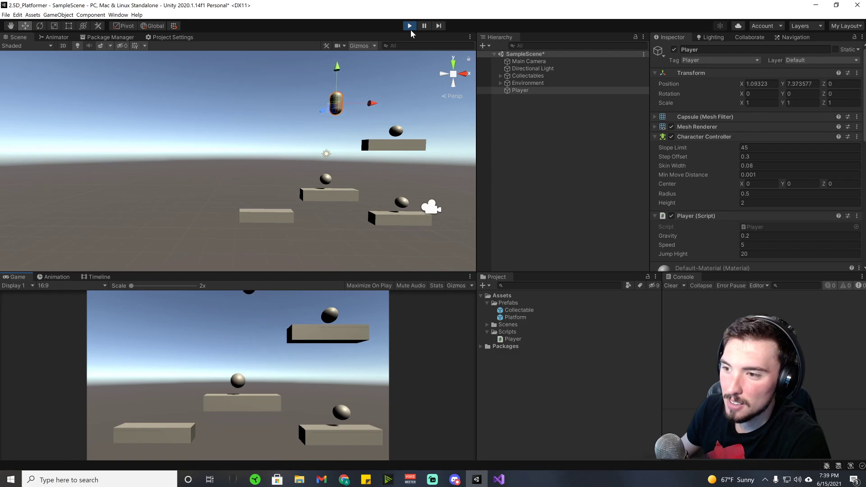
key(space)
key(space)
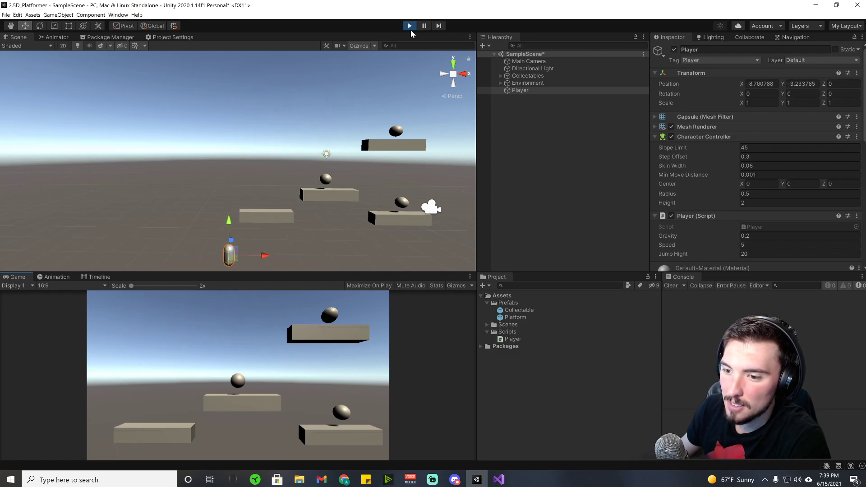
key(d)
key(space)
key(space)
key(space)
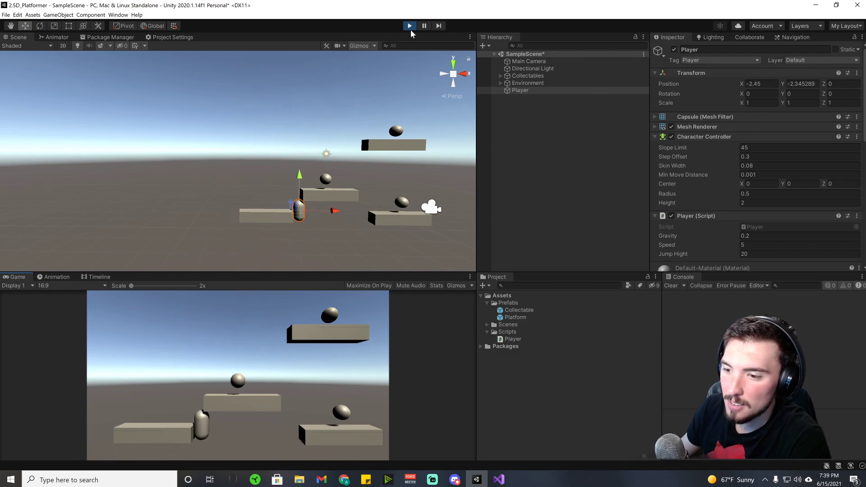
key(space)
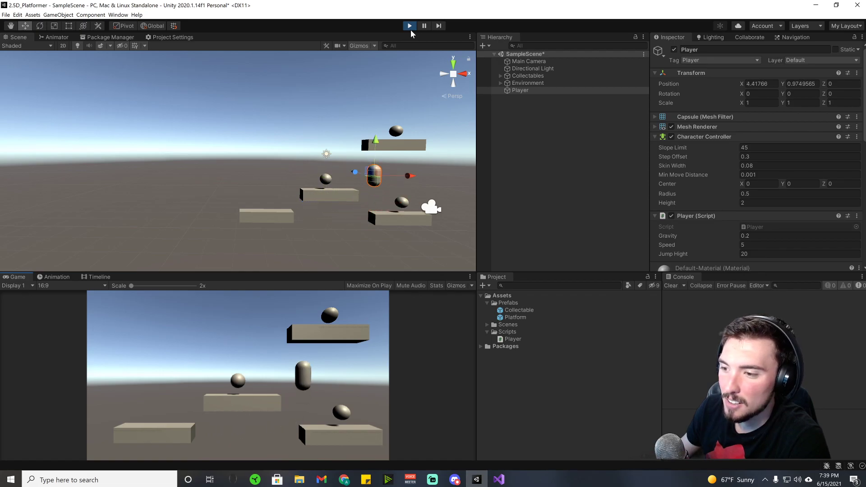
key(a)
key(space)
key(space)
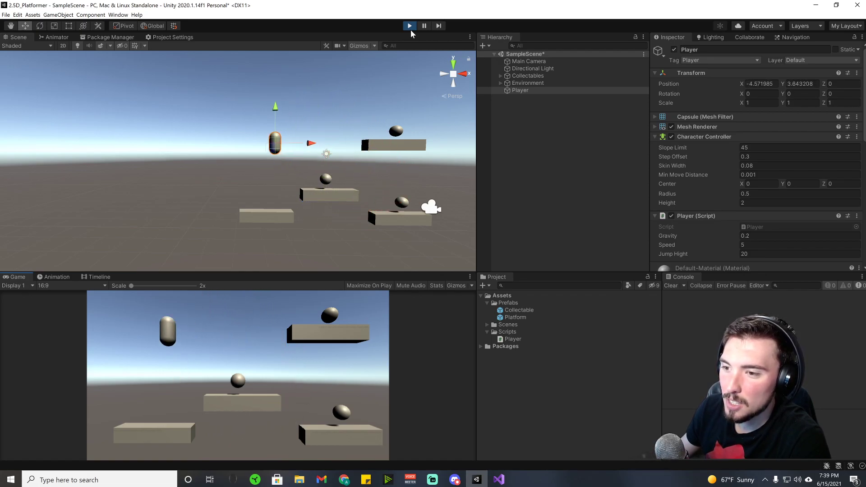
key(d)
key(space)
key(space)
key(space)
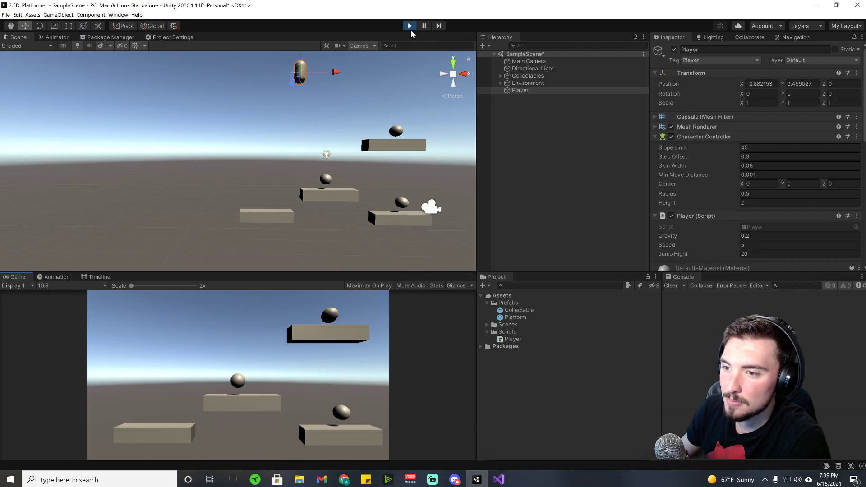
key(space)
key(a)
key(space)
key(d)
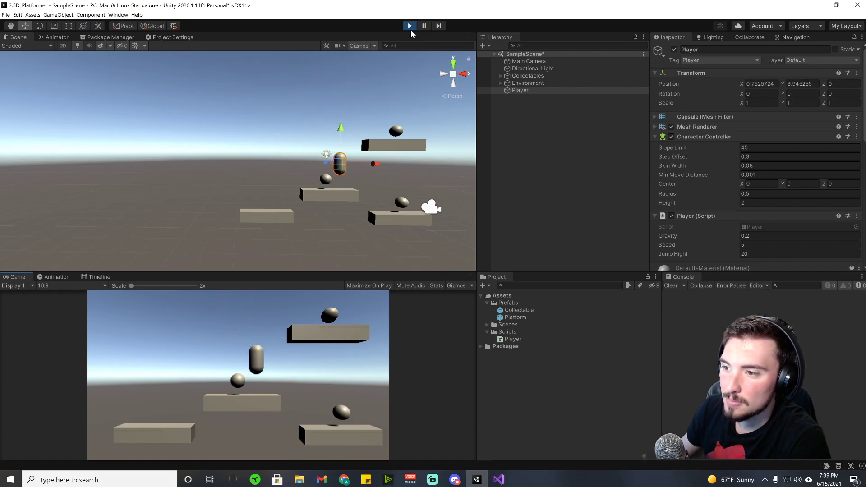
key(space)
key(a)
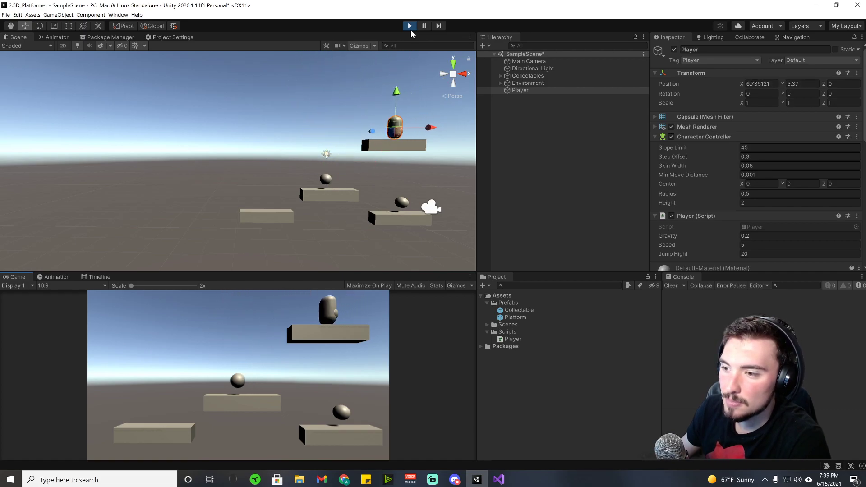
key(space)
key(space)
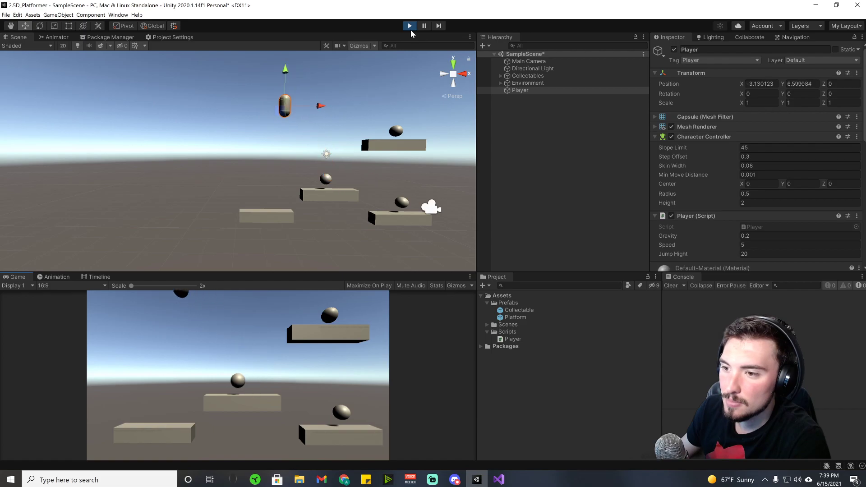
click(409, 26)
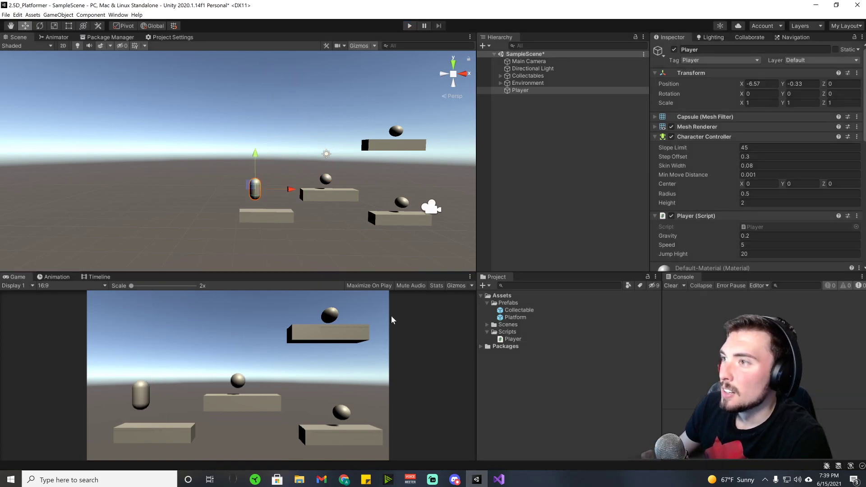
- Switch to Visual Studio, add _alreadyDoubleJumped = true; below the jump velocity assignment in the else block's Space key check, and save the script
click(498, 481)
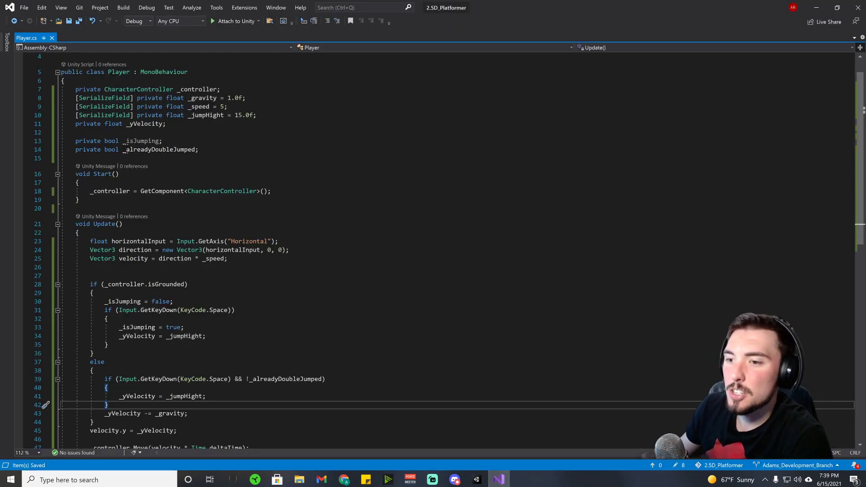
scroll(433, 250, down, 2)
click(205, 344)
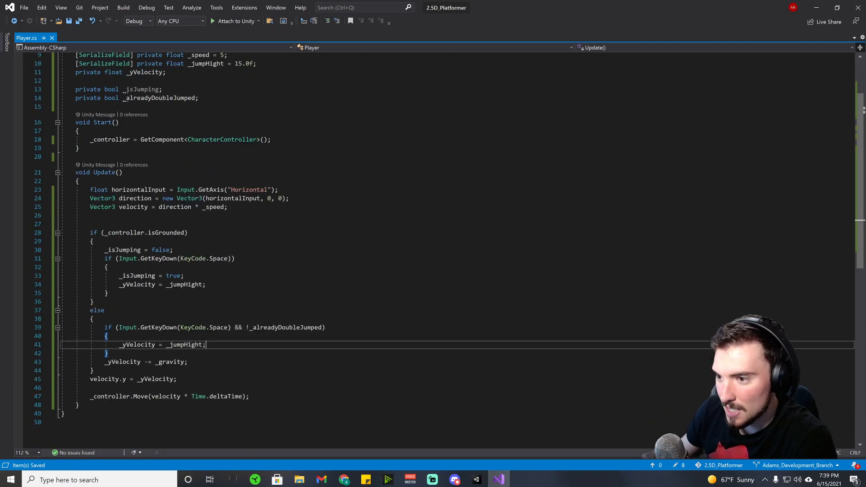
key(Return)
text(_)
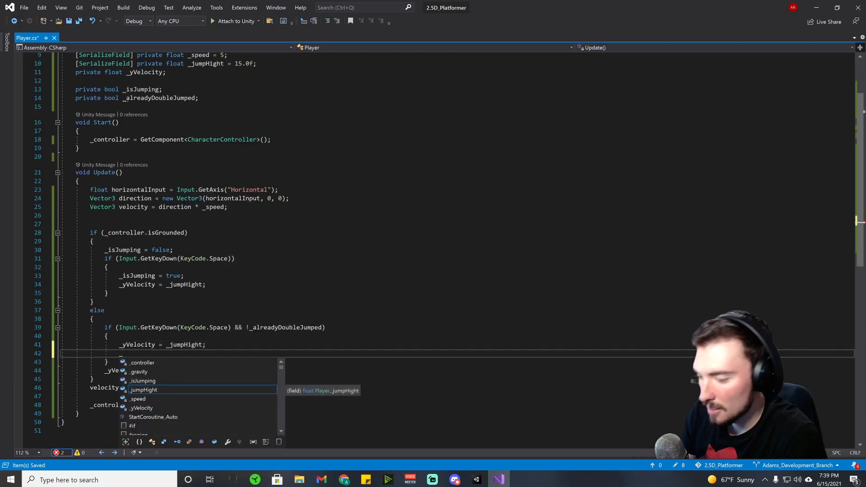
text(alreadyDoubleJumped )
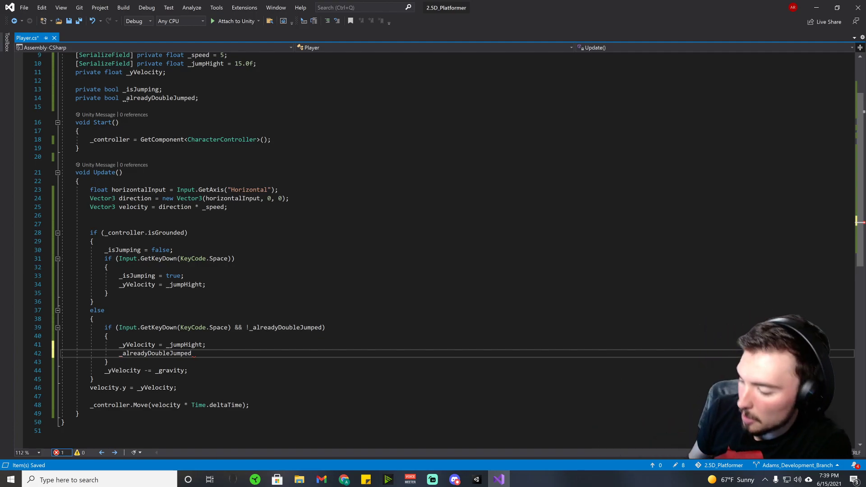
text(= )
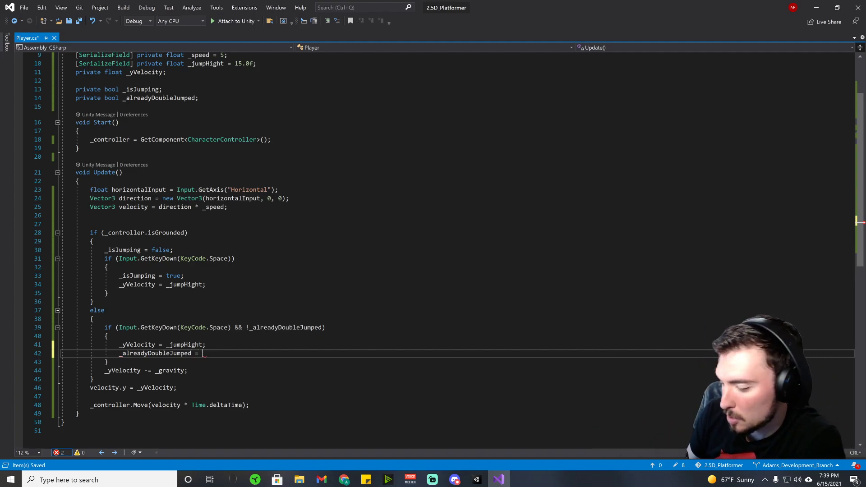
text(true;)
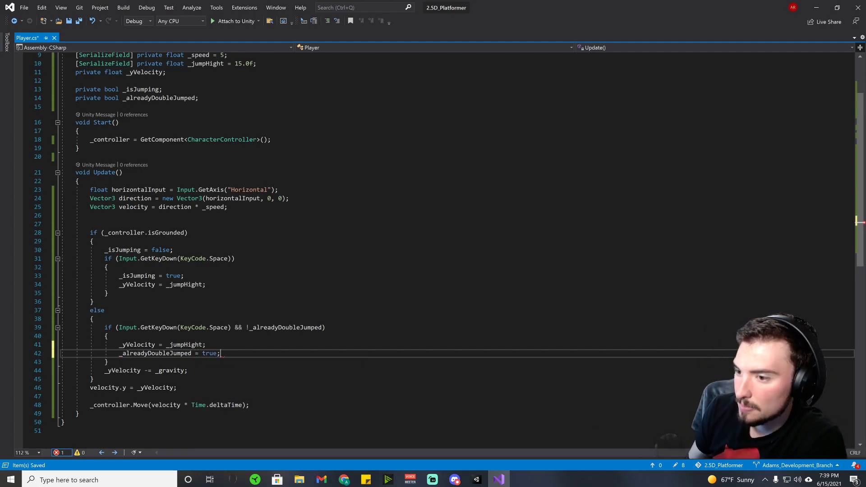
key(ctrl+s)
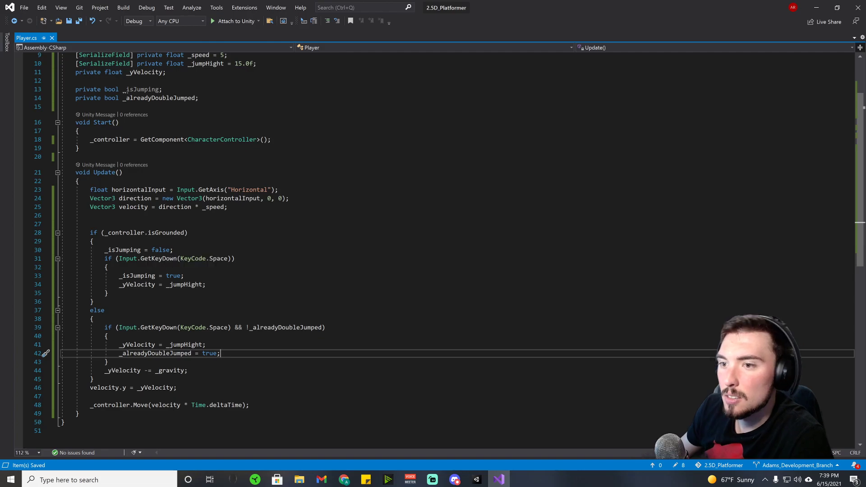
- Add _alreadyDoubleJumped = false; below _isJumping = false; in the isGrounded block, and save the Player script
click(173, 250)
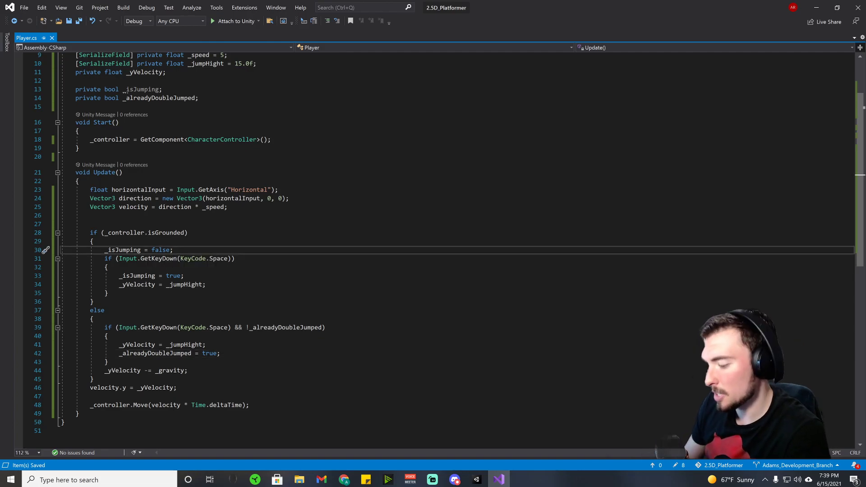
key(Return)
text(_)
key(Tab)
text(;)
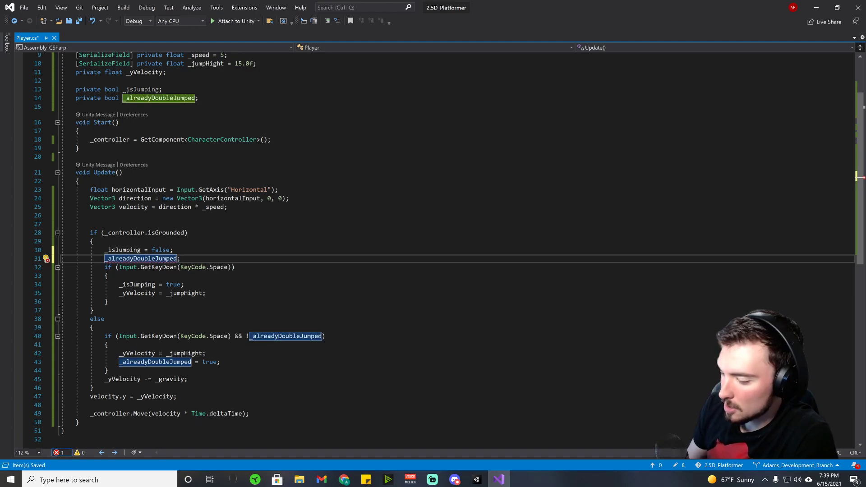
text( = false)
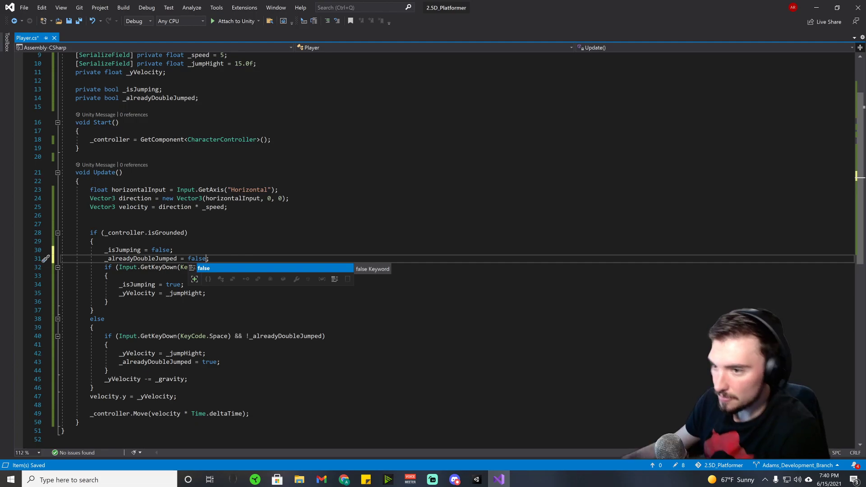
key(ctrl+s)
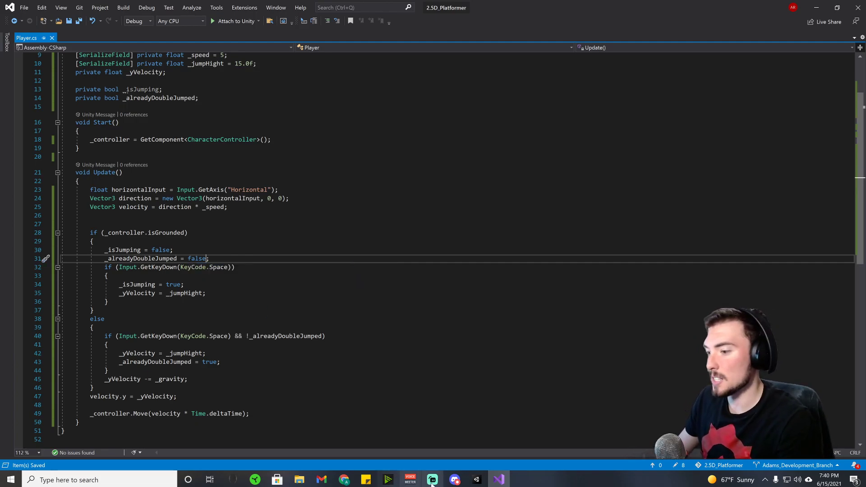
- Switch to Unity, run the scene, and test moving and jumping with the player on the starting platform
click(476, 480)
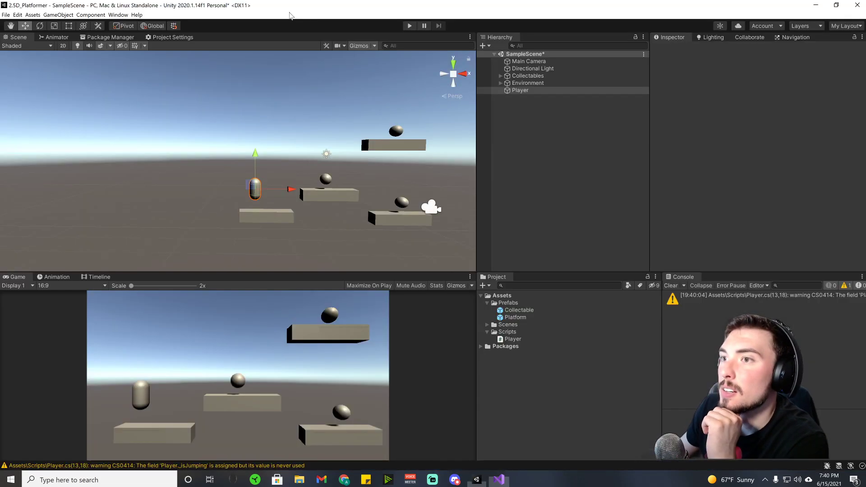
click(409, 26)
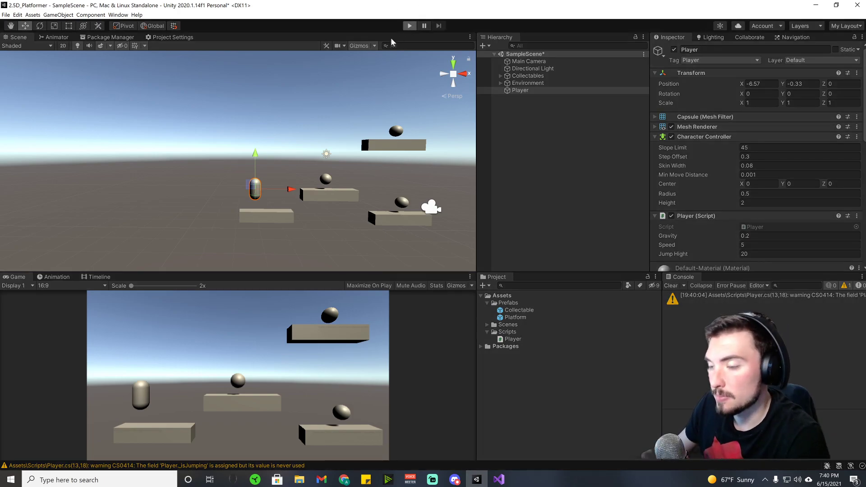
key(d)
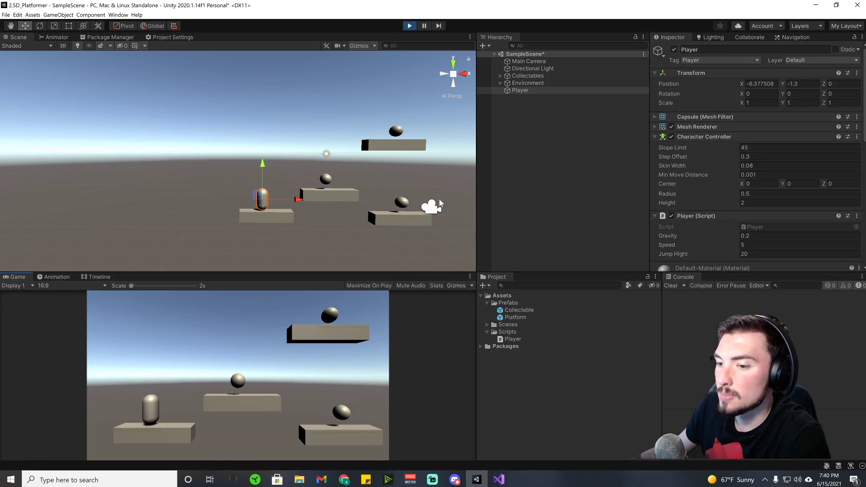
key(space)
key(a)
key(space)
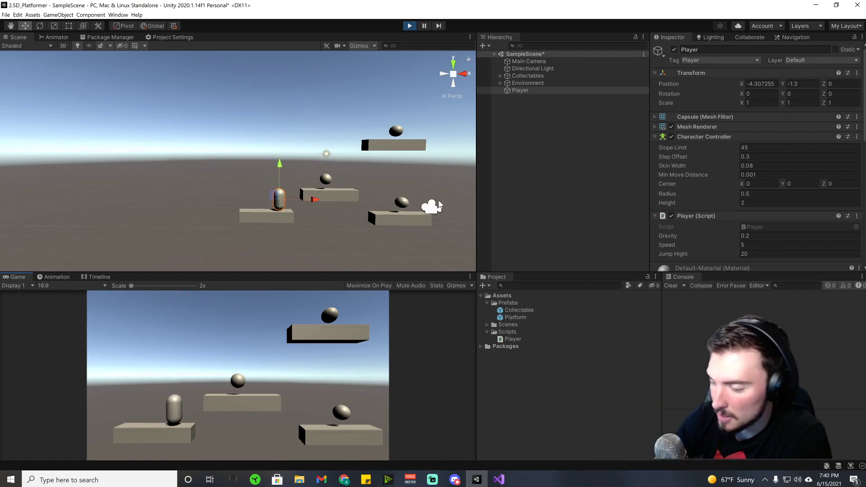
key(space)
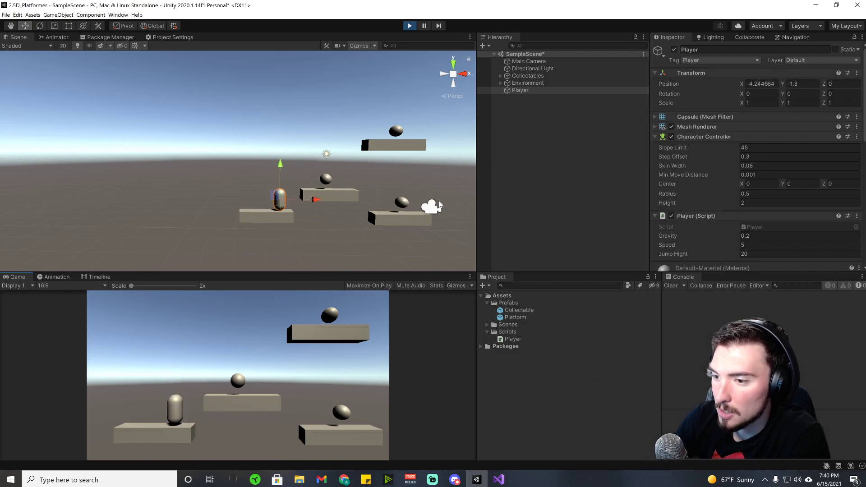
- Double-jump the player back and forth between the starting and middle platforms to test that the double jump resets on landing
key(space)
key(Right)
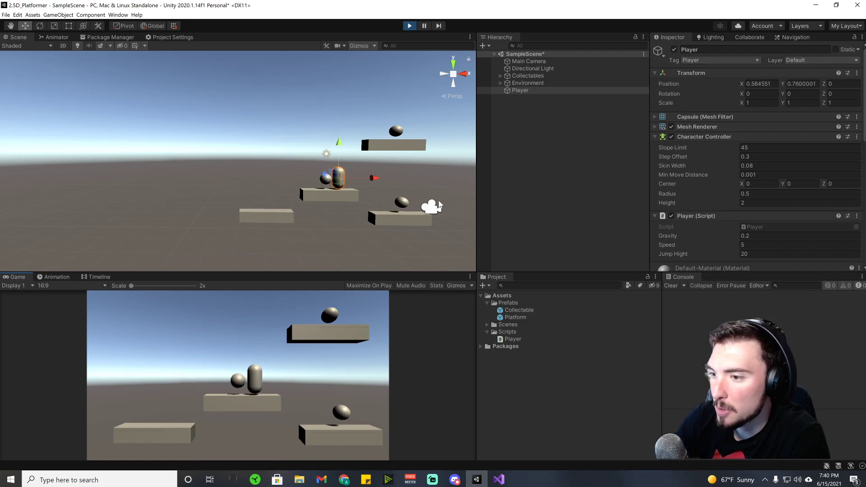
key(space)
key(space)
key(Left)
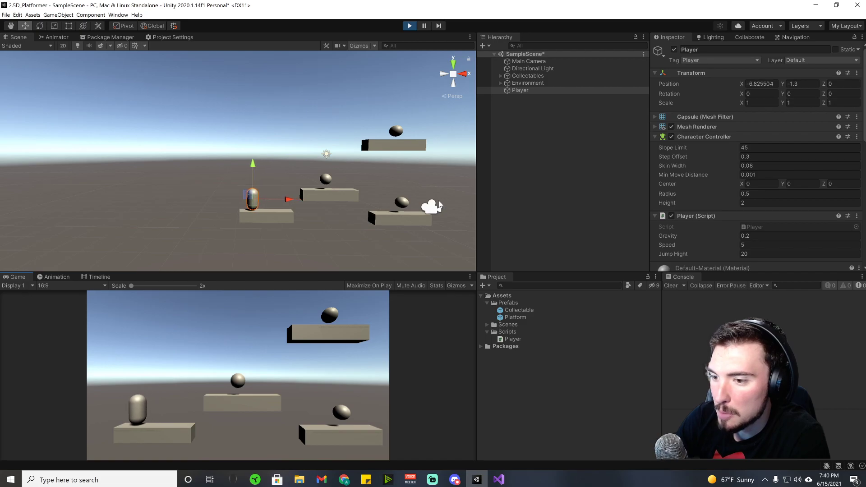
key(space)
key(Right)
key(space)
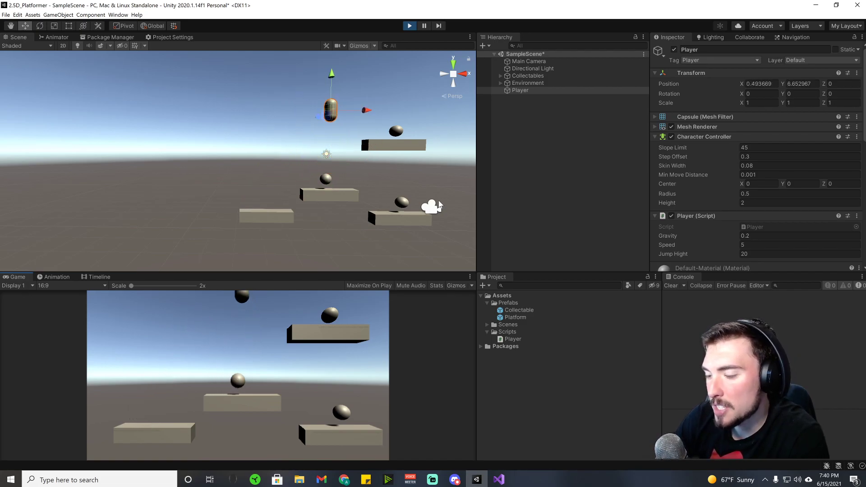
key(Left)
key(space)
key(Right)
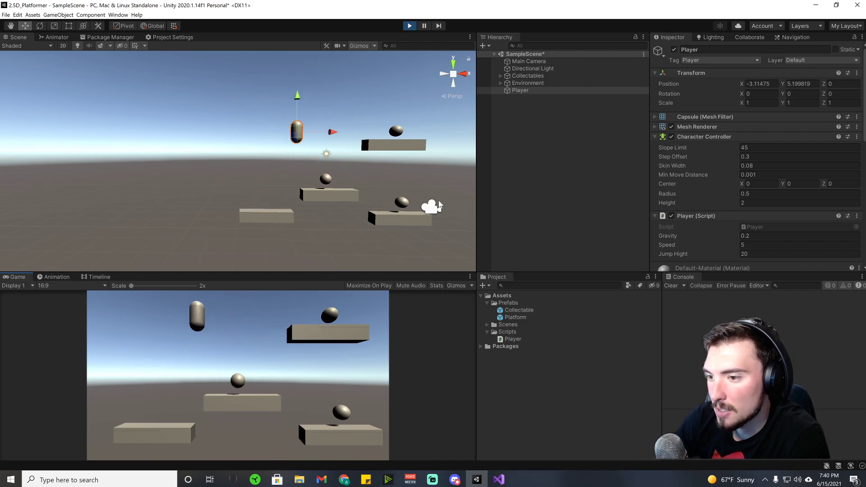
key(space)
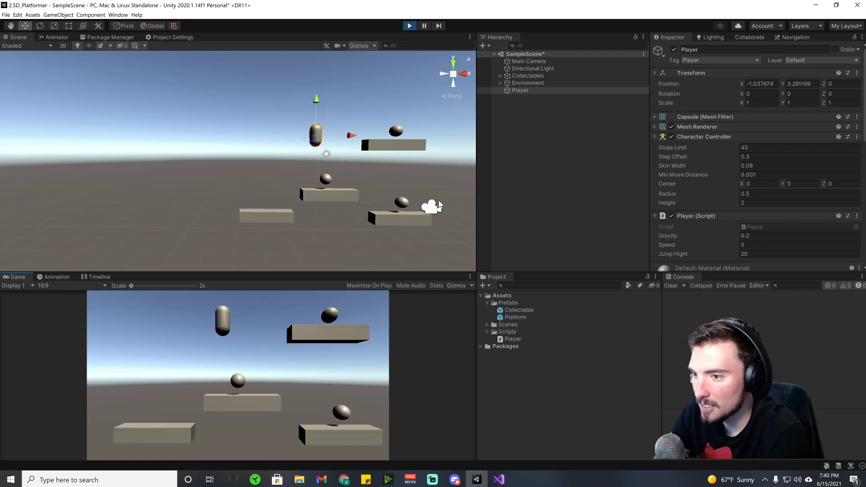
key(Left)
key(space)
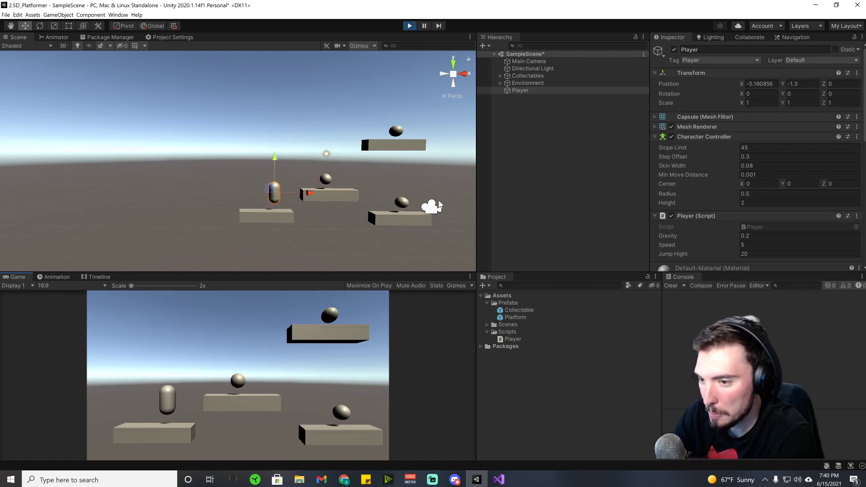
key(space)
key(Right)
key(Left)
key(space)
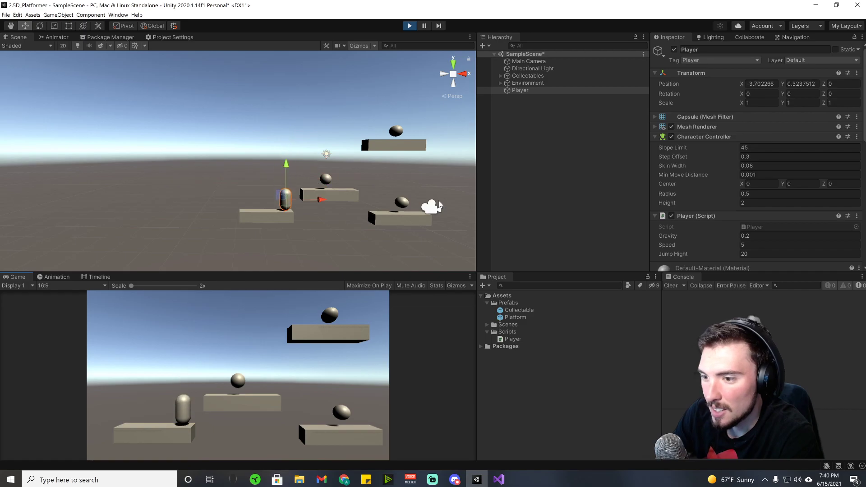
key(space)
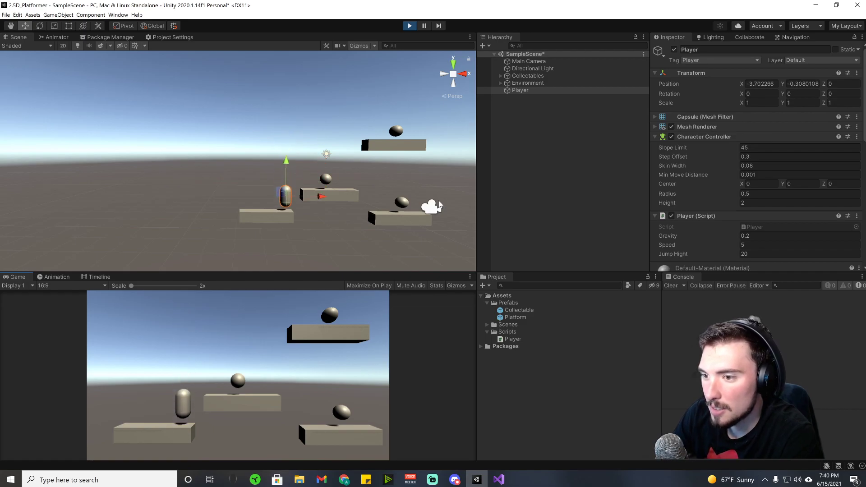
- Finish the jump test with one last jump, stop play mode, and switch to Visual Studio
key(space)
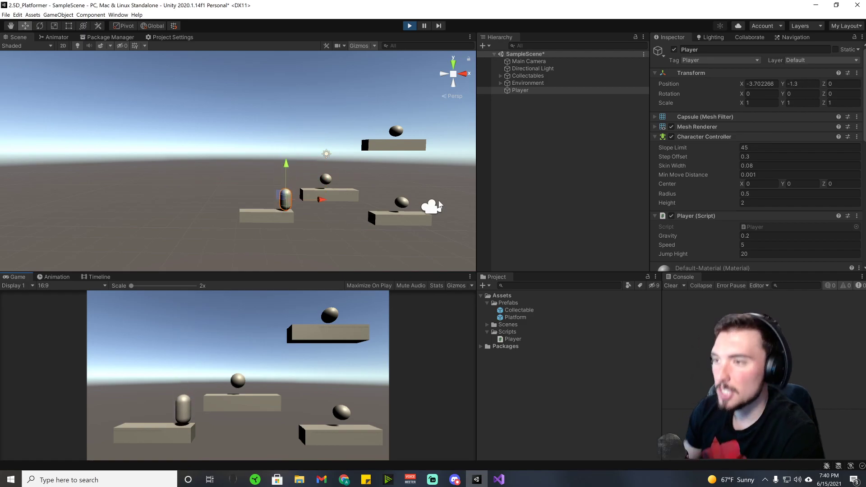
click(409, 25)
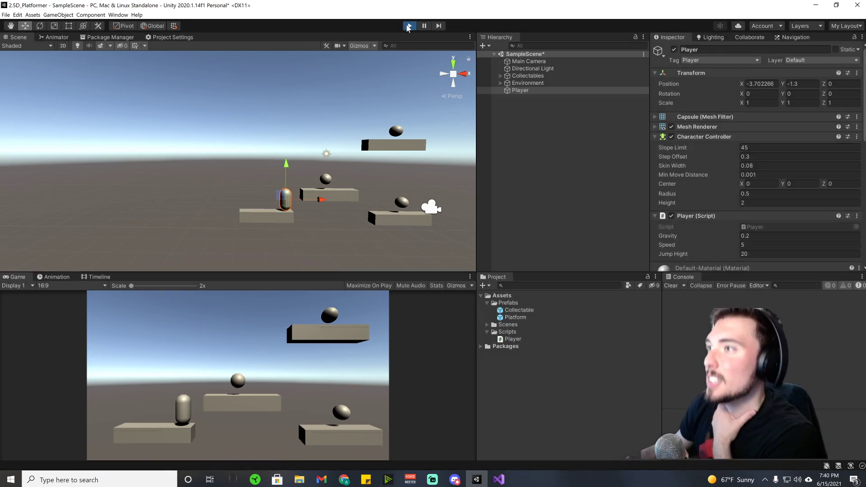
key(alt+Tab)
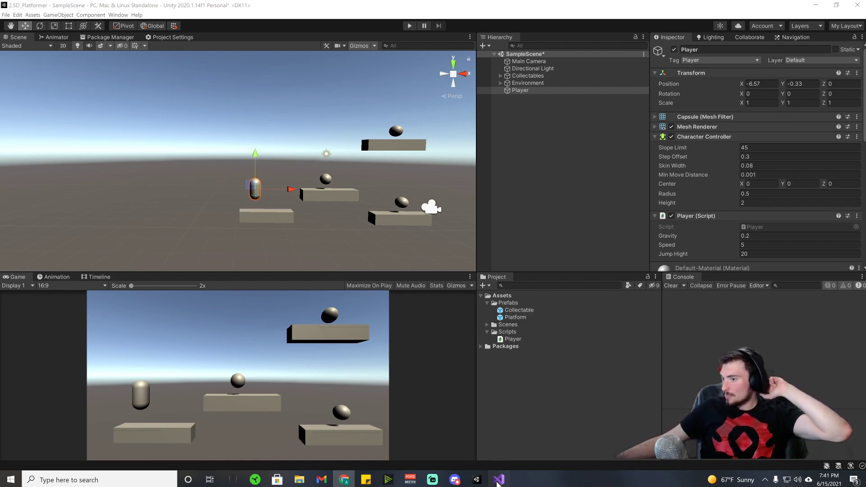
click(498, 479)
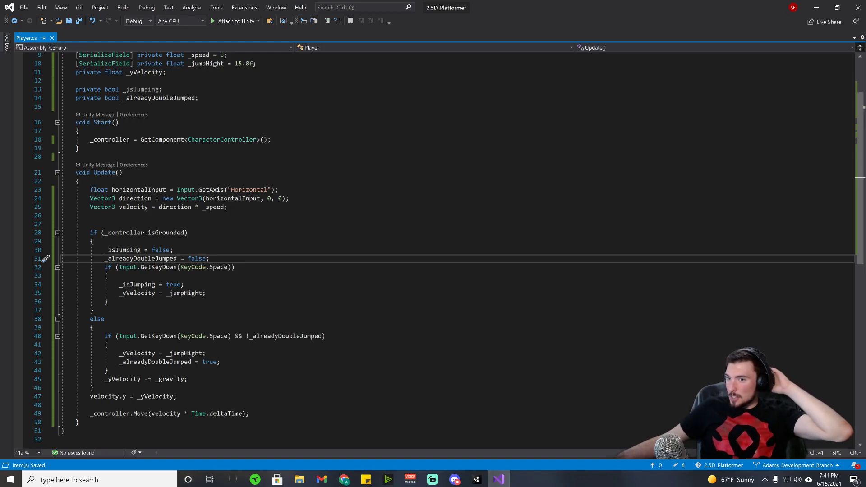
- Add the comment //check for doble jump at the start of the else block, above the Space key check
drag(101, 336, 109, 370)
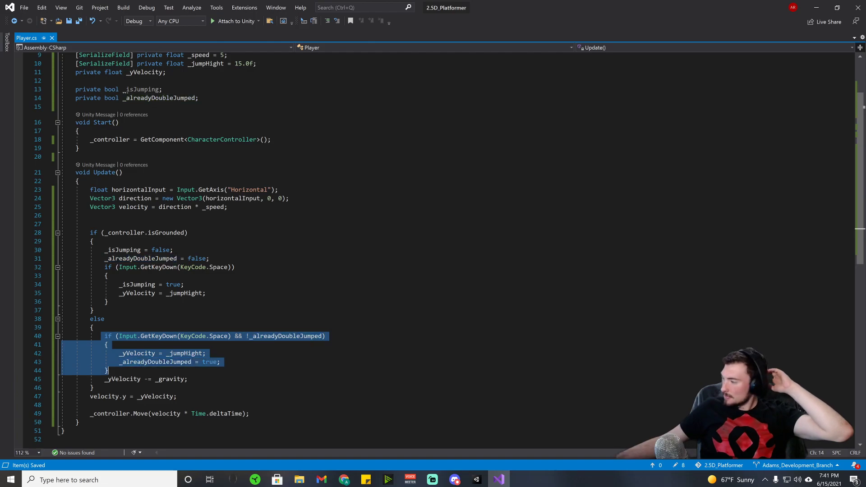
click(105, 336)
key(Left)
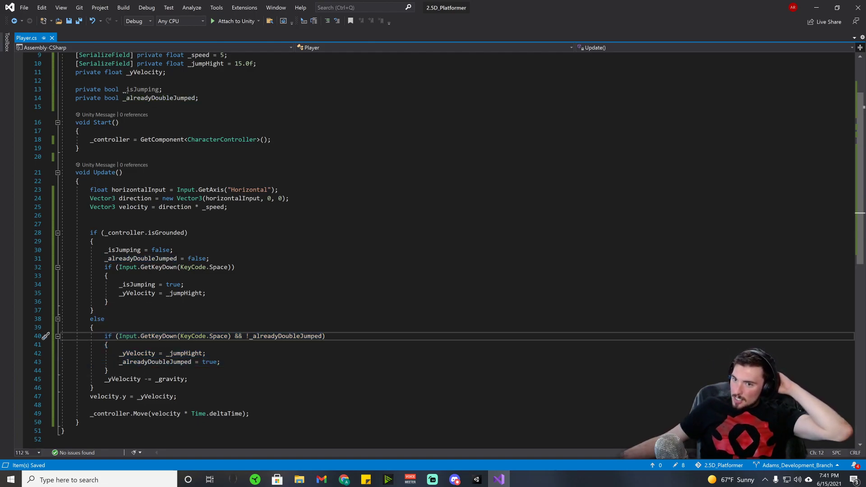
drag(102, 336, 109, 370)
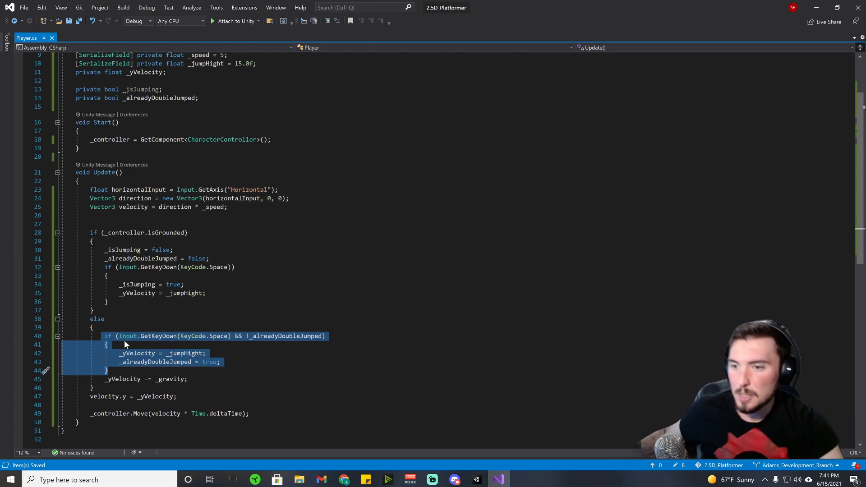
click(94, 327)
key(Return)
key(Return)
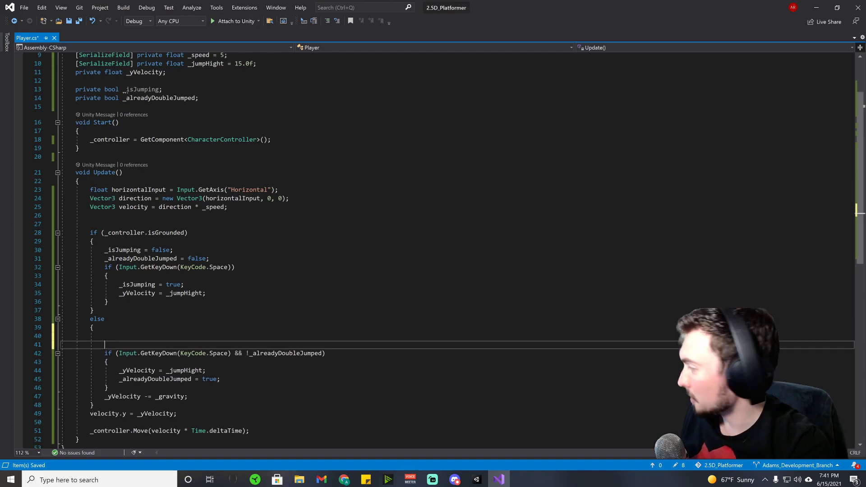
key(Up)
text(//chec)
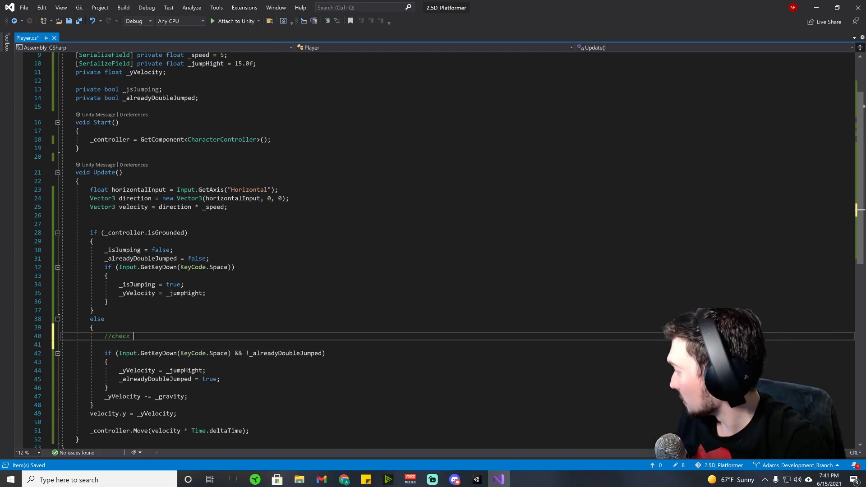
text(k for doble jump)
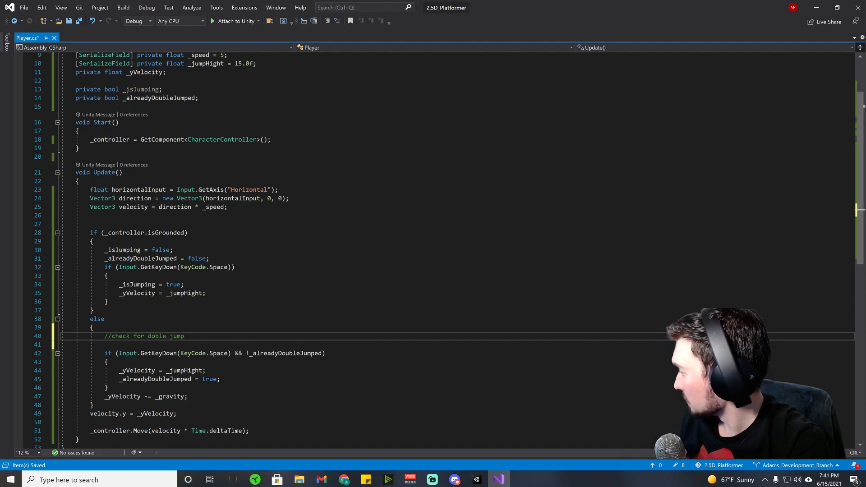
key(Return)
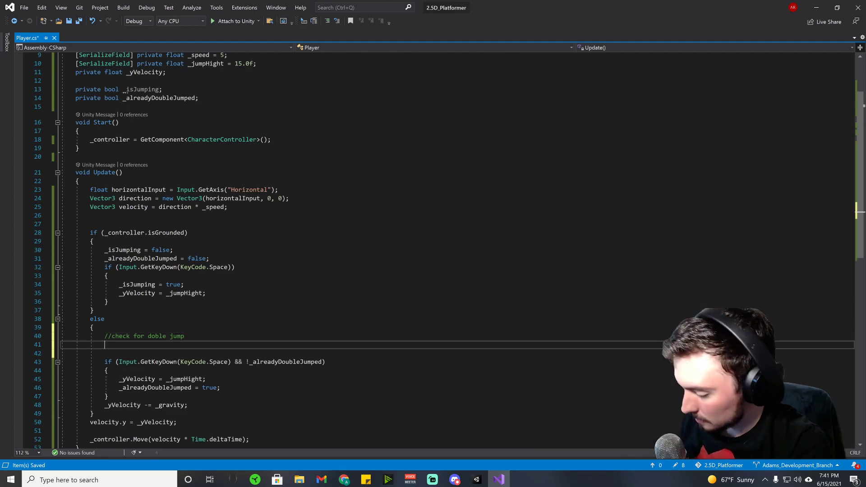
- Add the second comment line //current _yVelocity += jumpHeight in the else block
text(current )
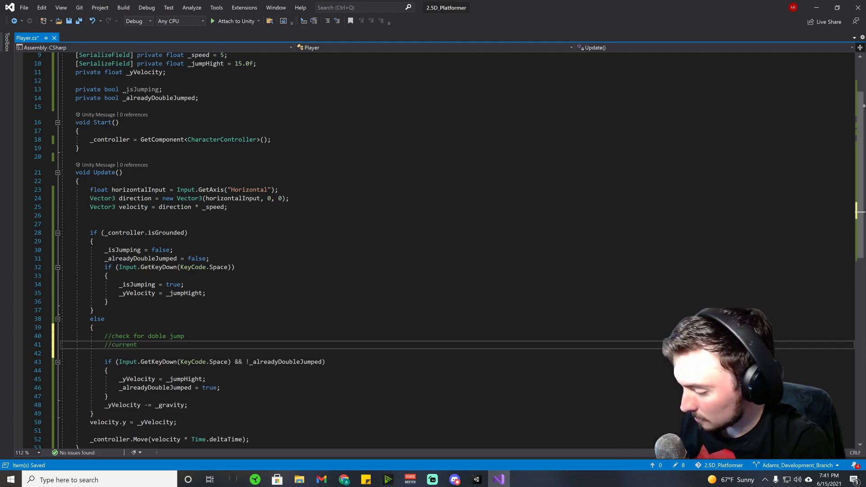
text(_yVeloc)
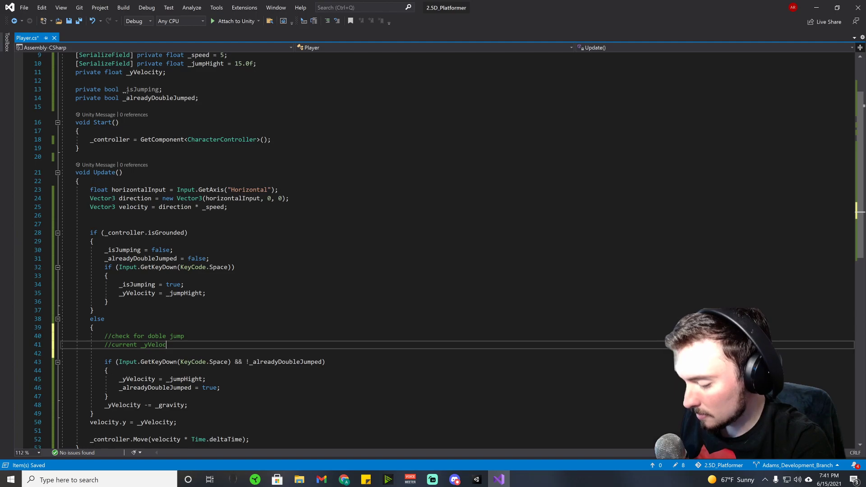
text(ity += )
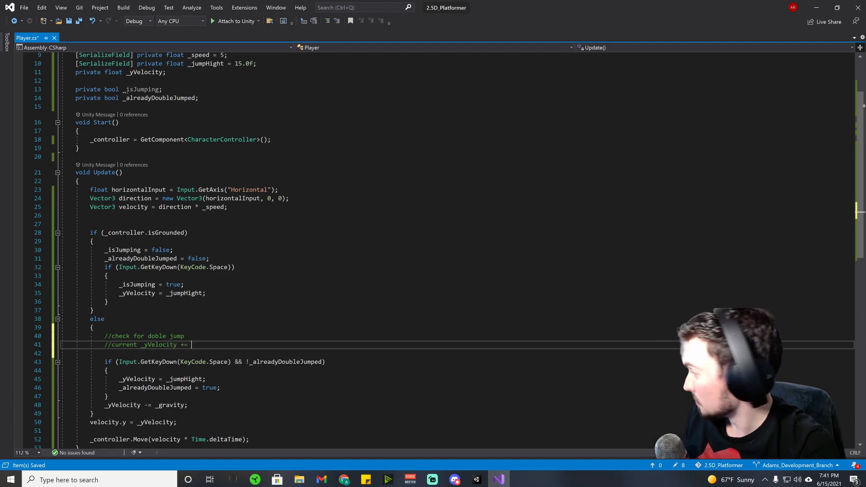
text(jump)
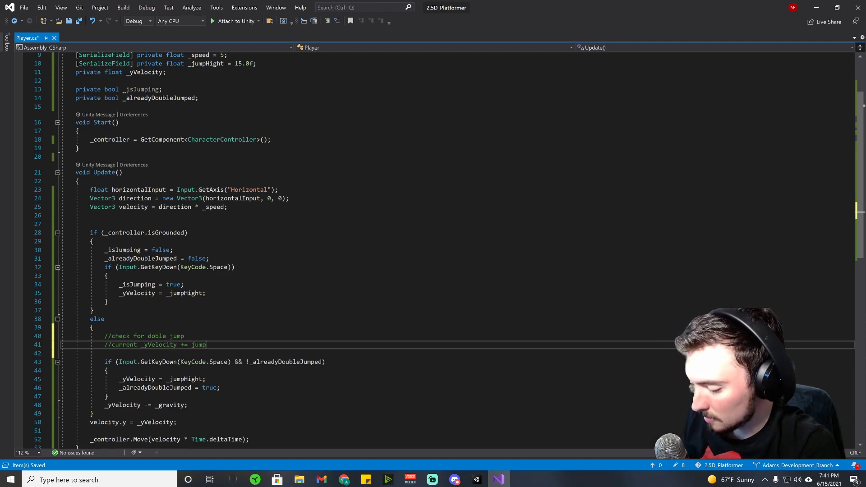
text(Heig)
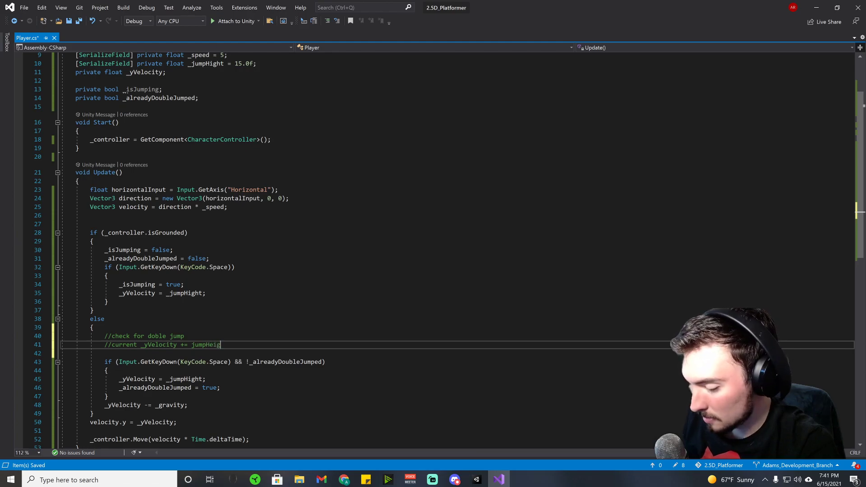
text(ht)
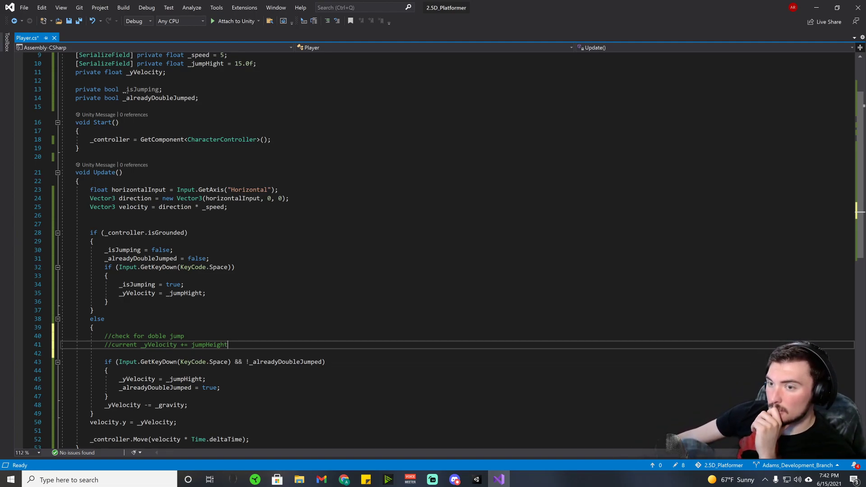
- Delete the _isJumping = true; and _isJumping = false; lines from the isGrounded block, leaving no blank lines
drag(184, 285, 46, 285)
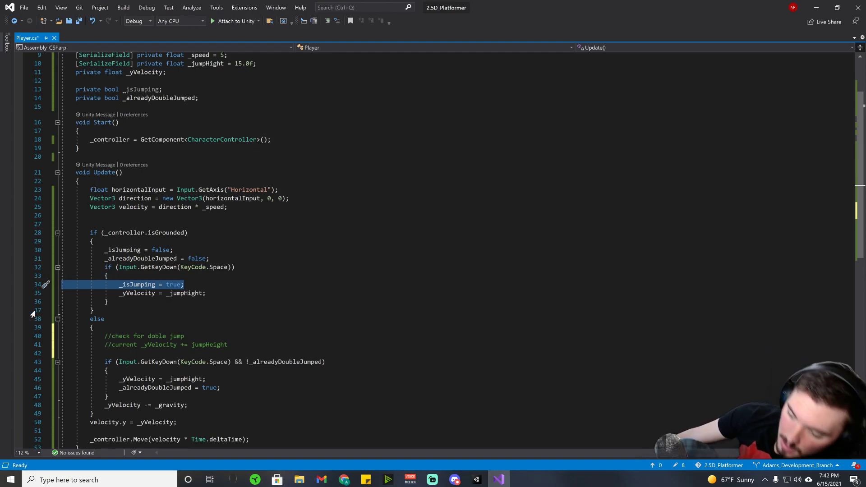
key(Delete)
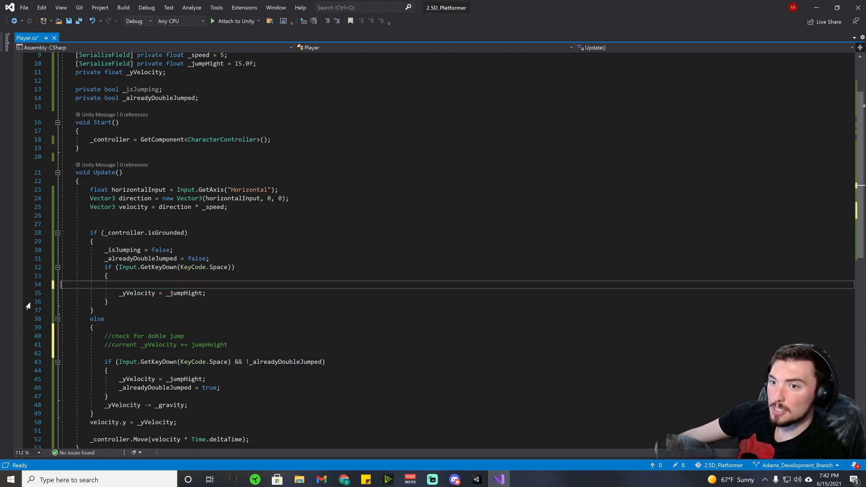
key(BackSpace)
click(37, 252)
key(Delete)
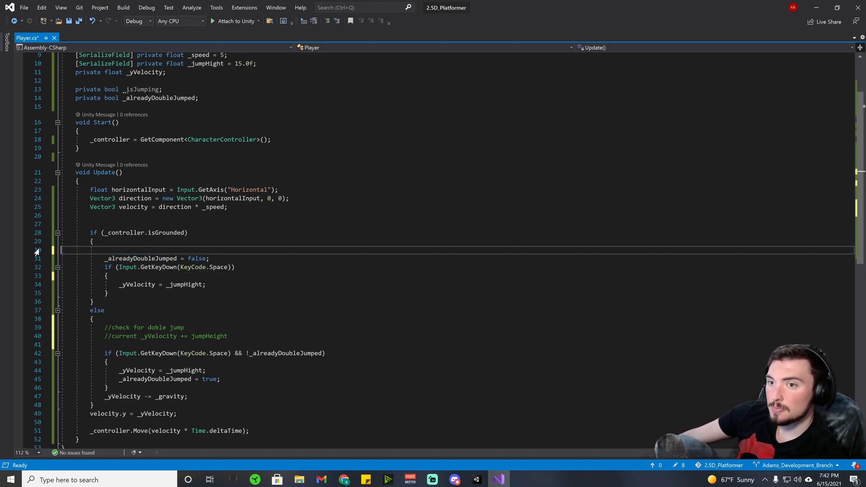
key(BackSpace)
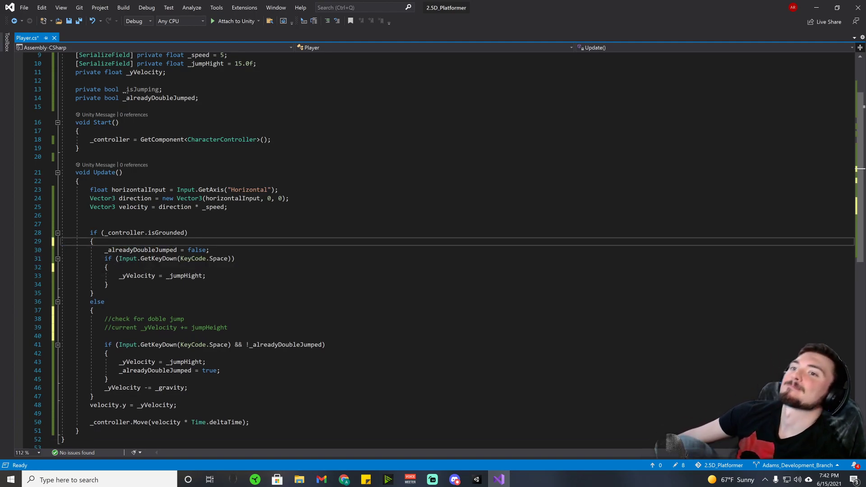
- Delete the private bool _isJumping; declaration together with the blank line above it
drag(162, 90, 62, 80)
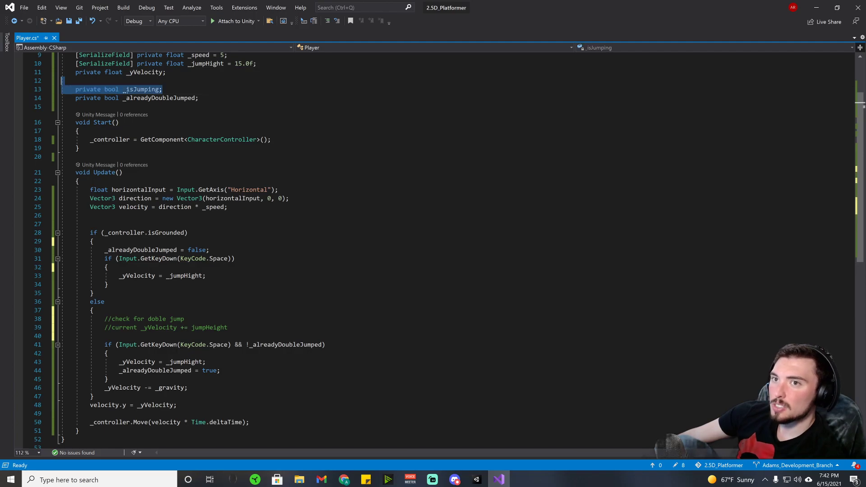
key(Delete)
key(BackSpace)
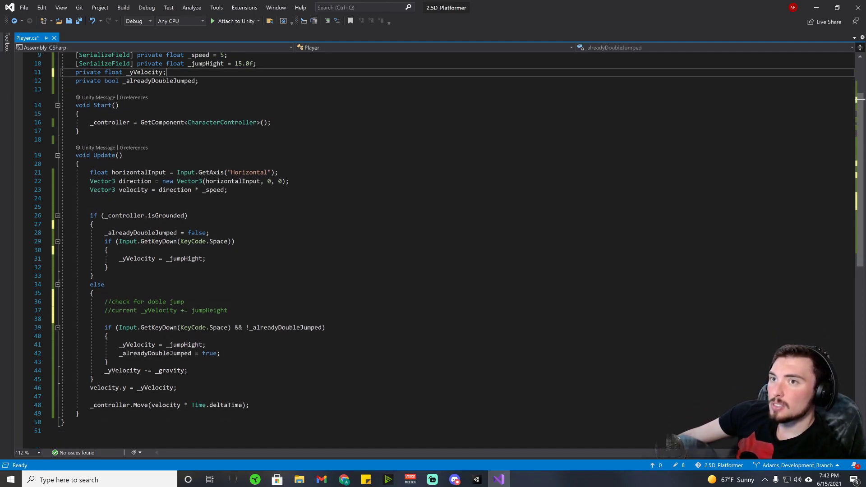
- Rename the _alreadyDoubleJumped variable in its declaration to _canDoubleJump and save the Player script
click(151, 80)
key(BackSpace)
key(BackSpace)
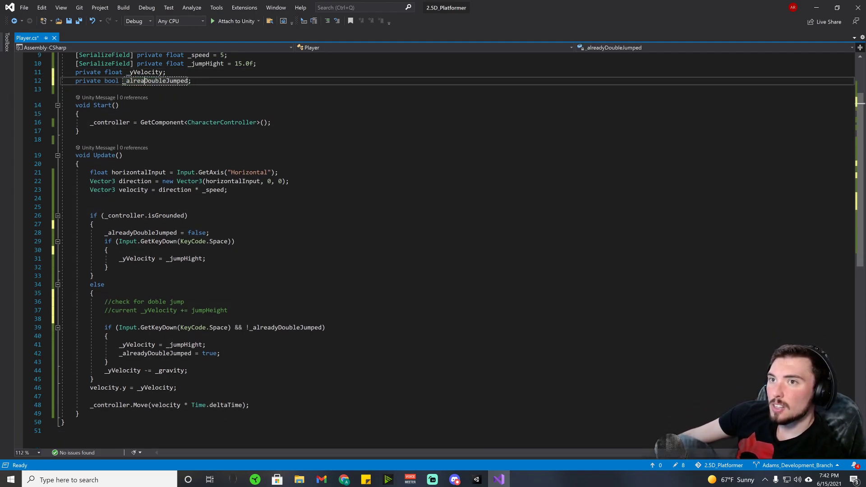
key(BackSpace)
key(BackSpace)
key(BackSpace)
key(BackSpace)
key(BackSpace)
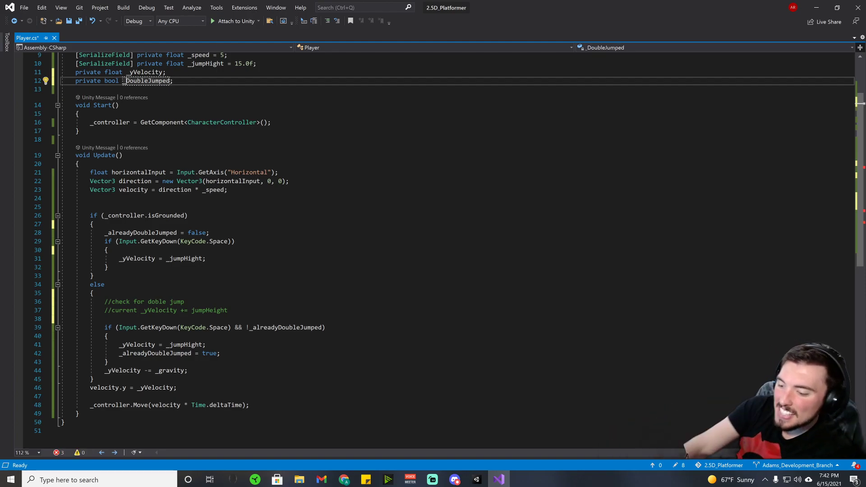
text(can)
click(76, 90)
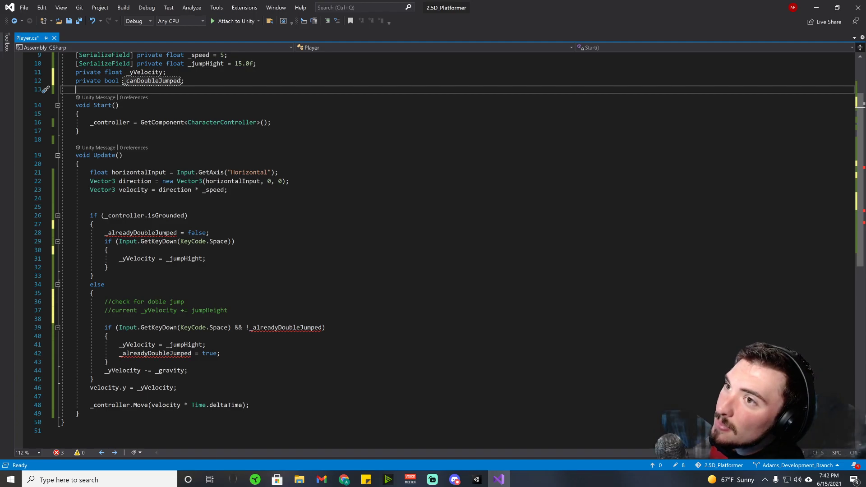
click(180, 80)
key(BackSpace)
key(BackSpace)
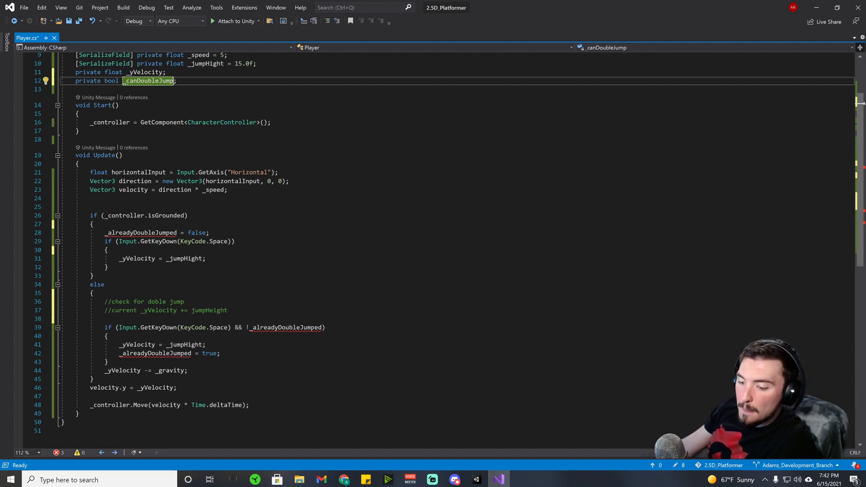
key(ctrl+s)
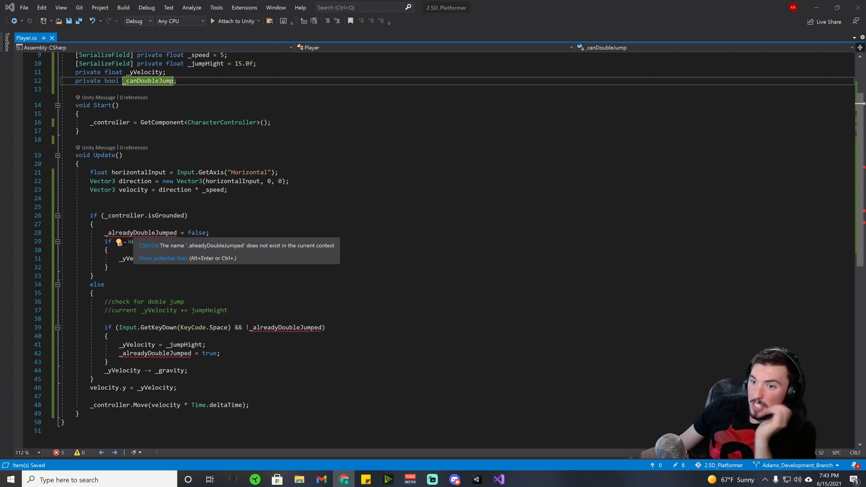
double_click(149, 353)
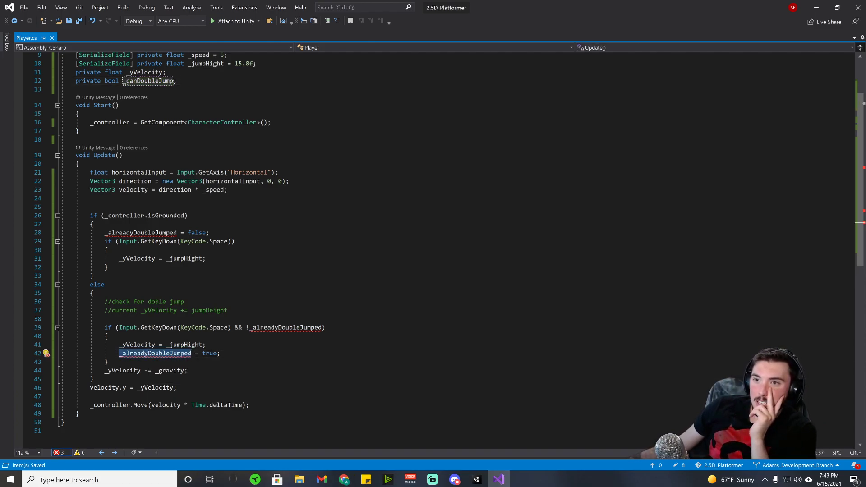
drag(105, 216, 184, 215)
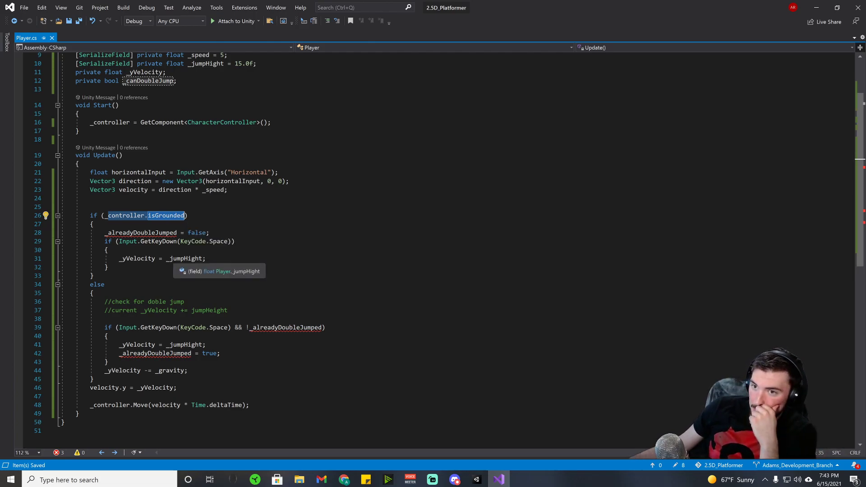
drag(101, 241, 109, 267)
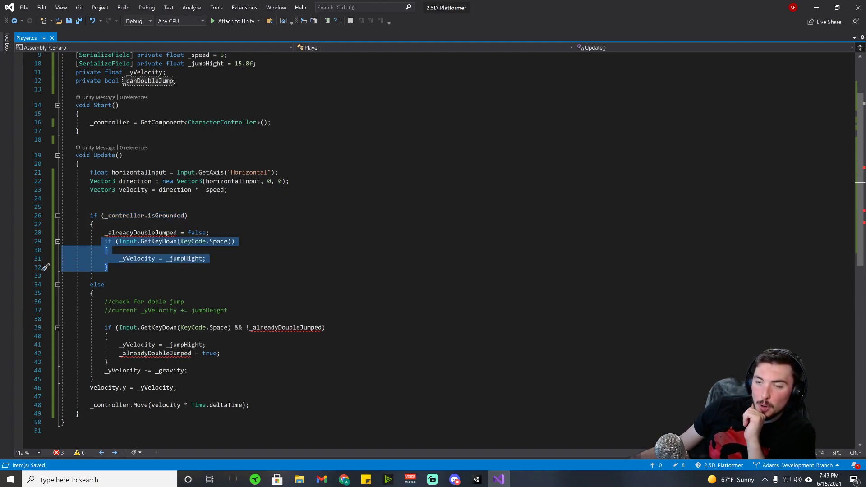
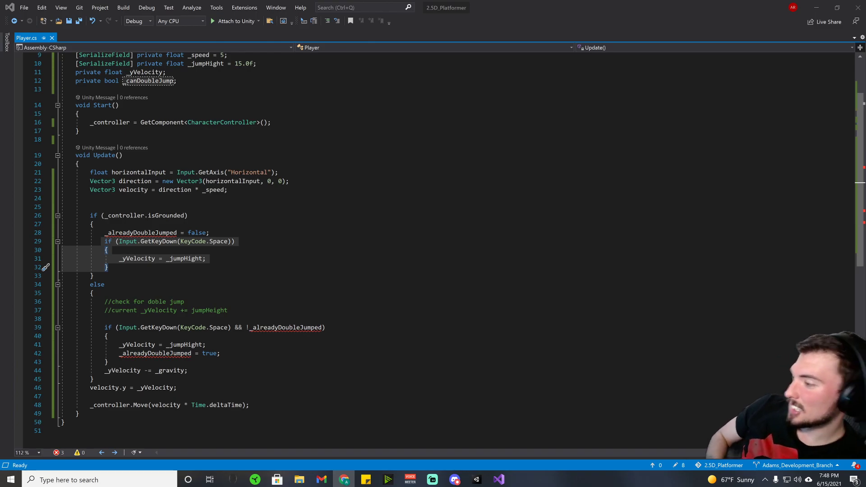
- Switch to Unity and try to run the scene with the edited Player script
click(477, 480)
click(410, 27)
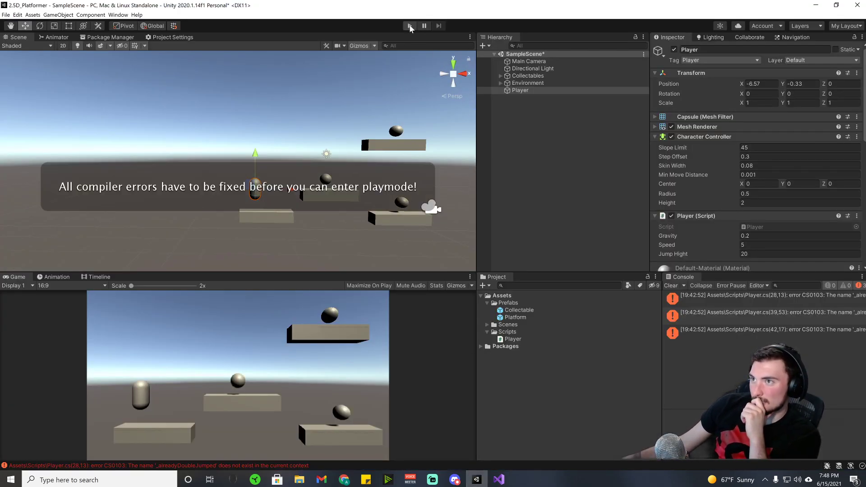
- Switch to Visual Studio, change the _canDoubleJump declaration back to _alreadyDoubleJumped, and save the Player script
click(498, 479)
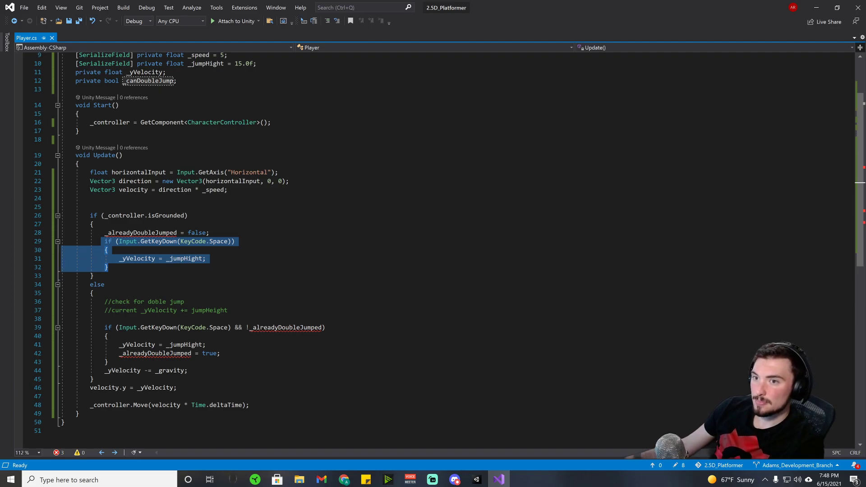
double_click(133, 233)
key(ctrl+c)
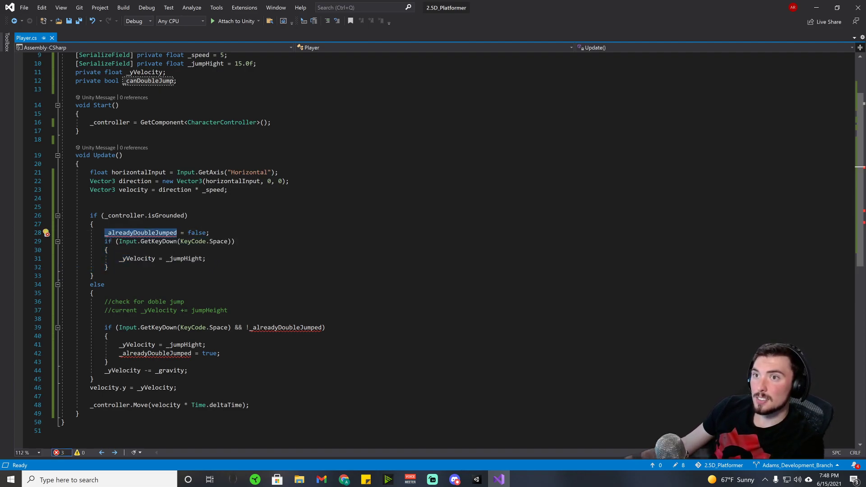
click(149, 89)
key(ctrl+v)
key(ctrl+z)
double_click(160, 81)
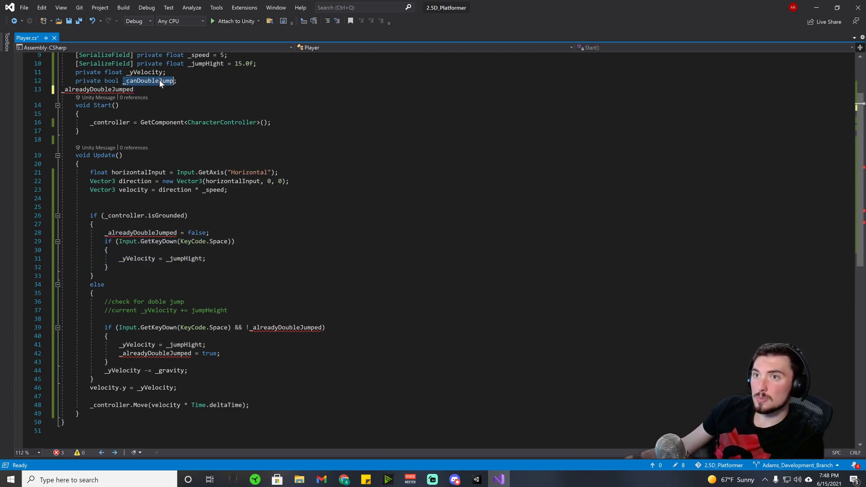
key(ctrl+z)
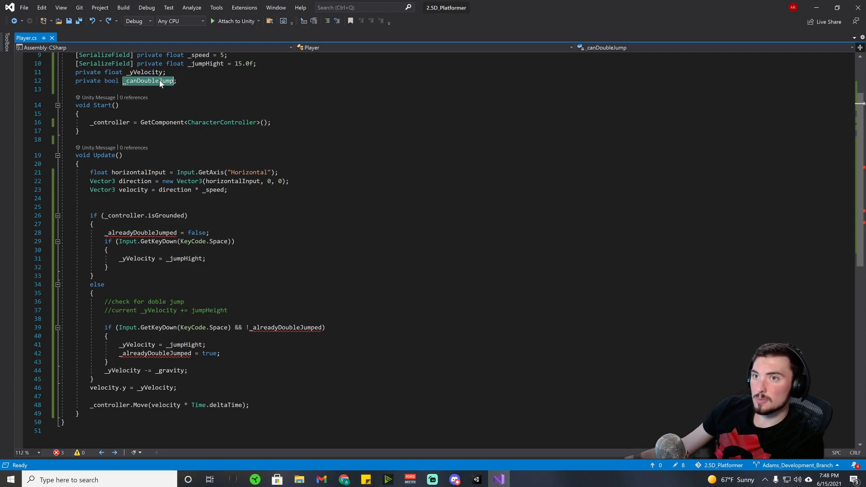
key(ctrl+v)
key(ctrl+s)
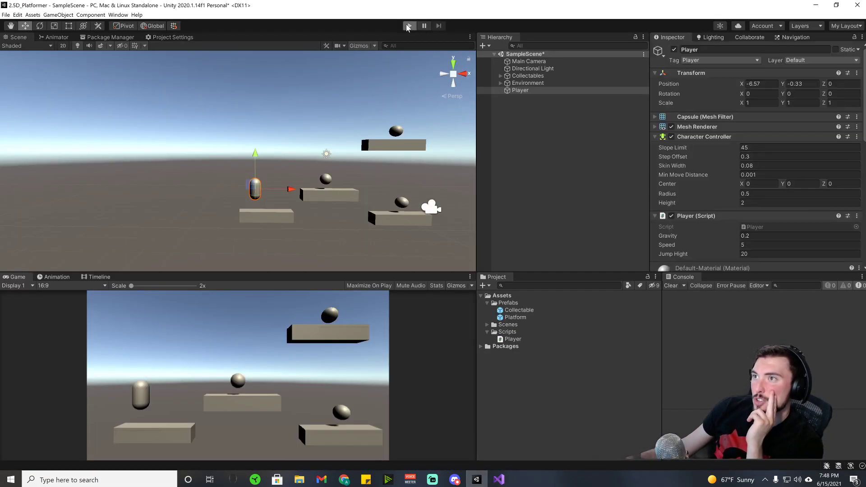
- Switch to Unity and run the scene to test moving and double-jumping the player between the platforms, ending with play mode stopped
click(408, 26)
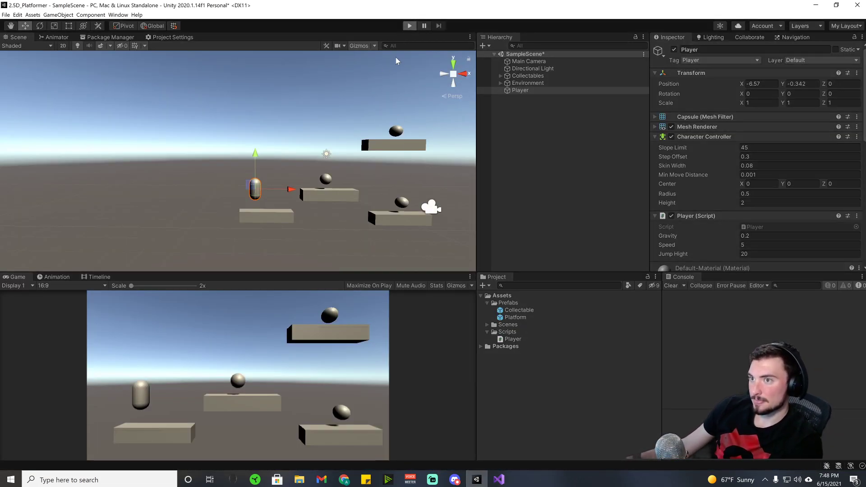
key(d)
key(space)
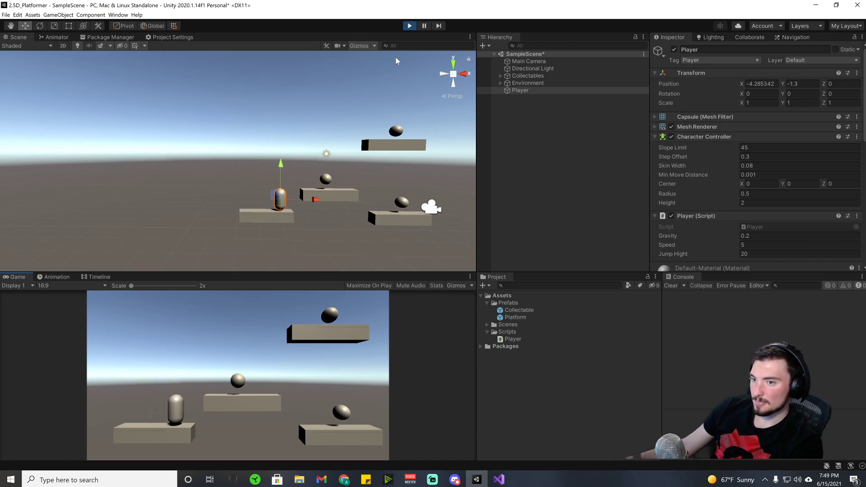
key(space)
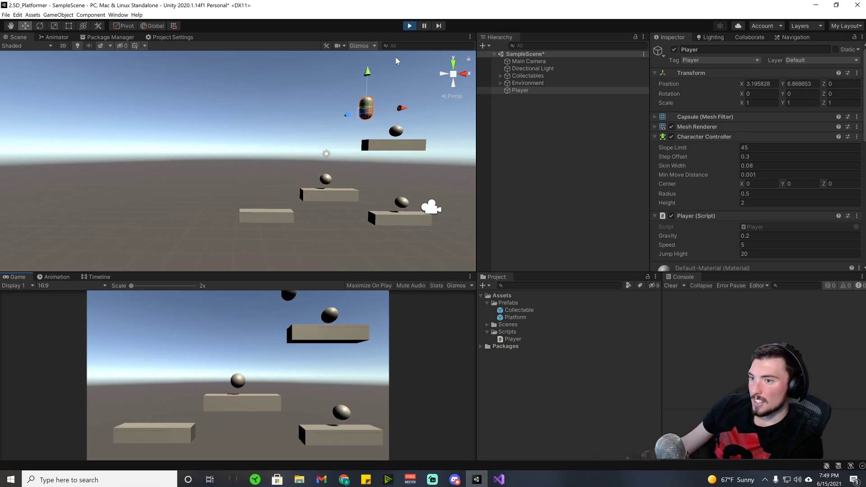
key(a)
key(d)
key(space)
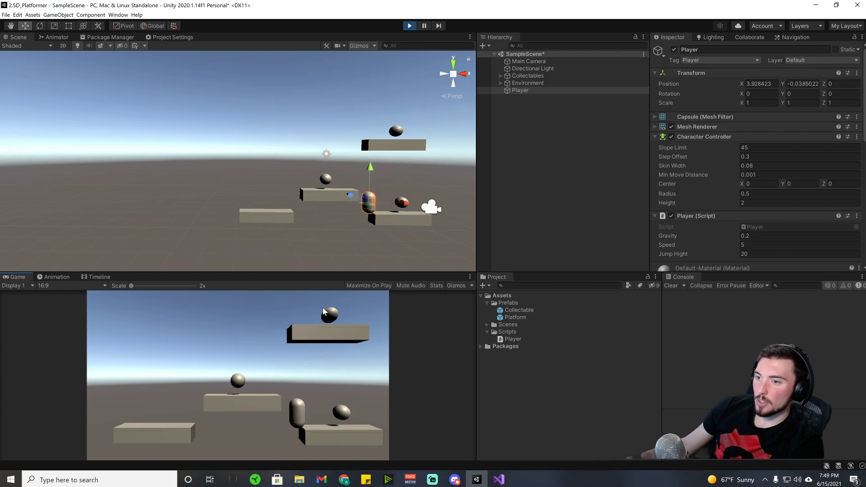
key(d)
key(space)
key(a)
key(space)
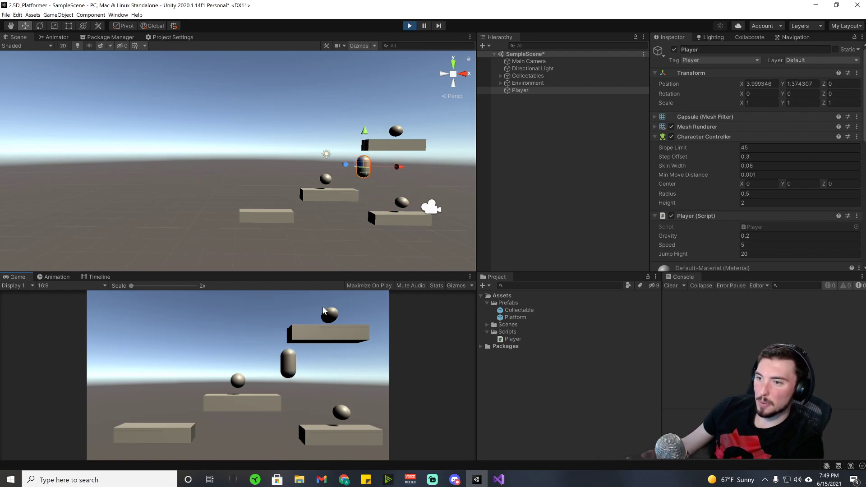
key(d)
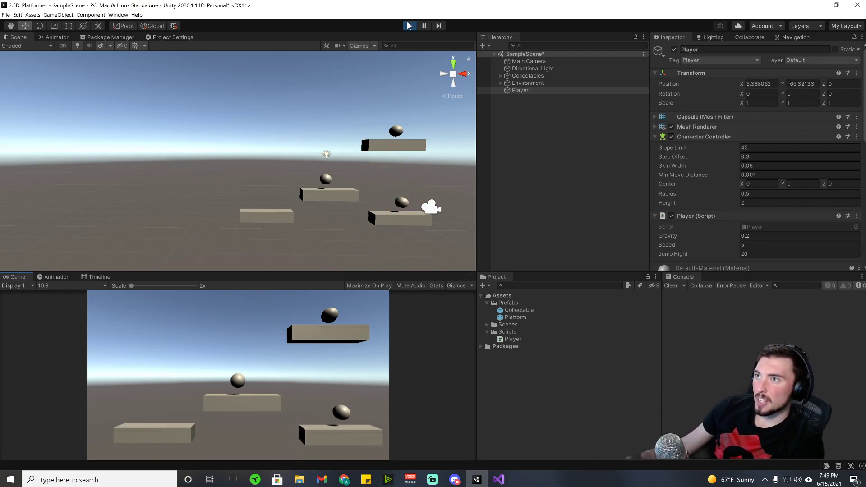
click(408, 27)
- Run the scene again and double-jump the player from the starting platform up to the highest platform
click(409, 28)
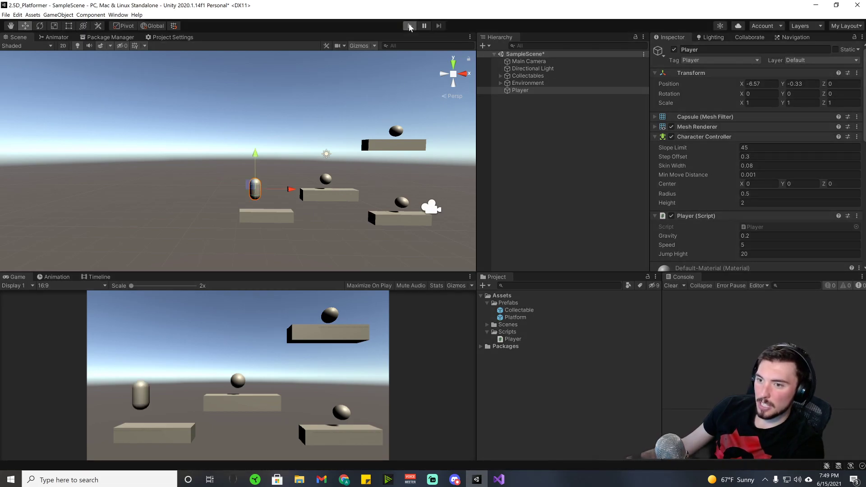
key(d)
key(space)
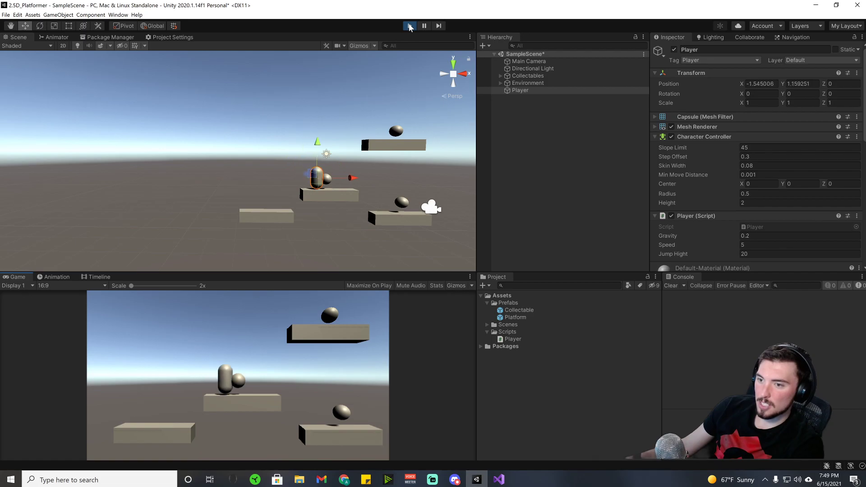
key(d)
key(space)
key(space)
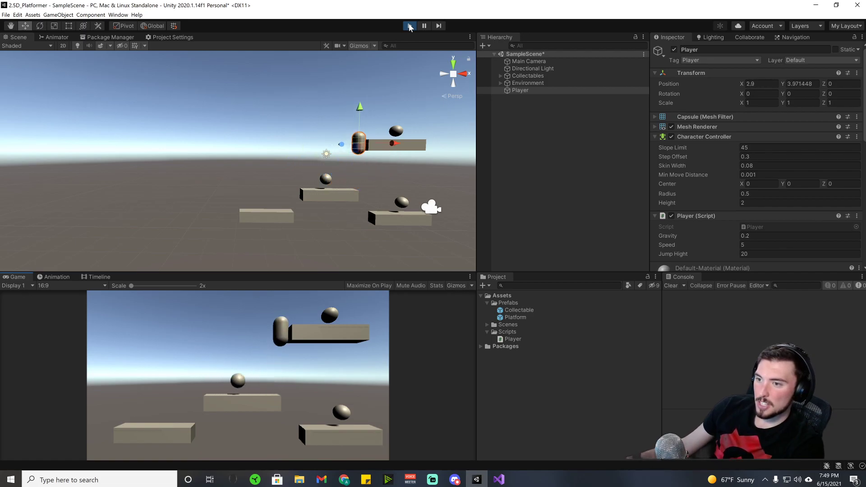
key(a)
key(d)
key(space)
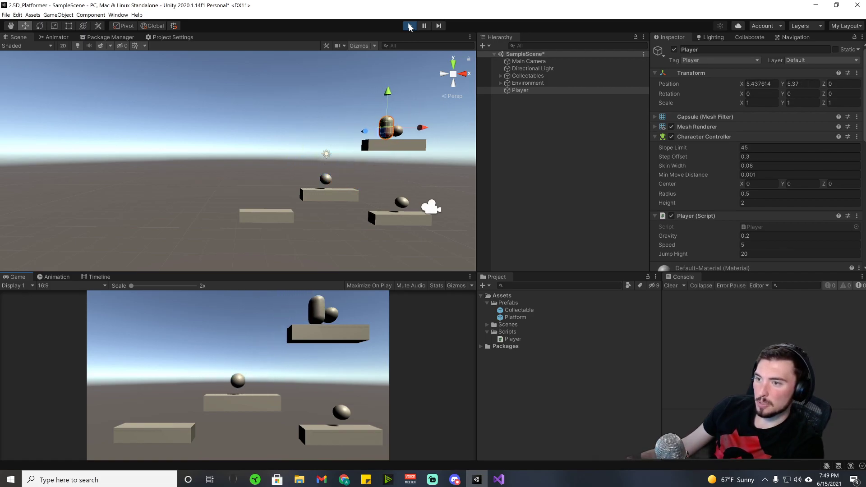
- Test repeated double jumps in both directions around the highest platform, returning the player to the starting platform
key(space)
key(a)
key(d)
key(space)
key(a)
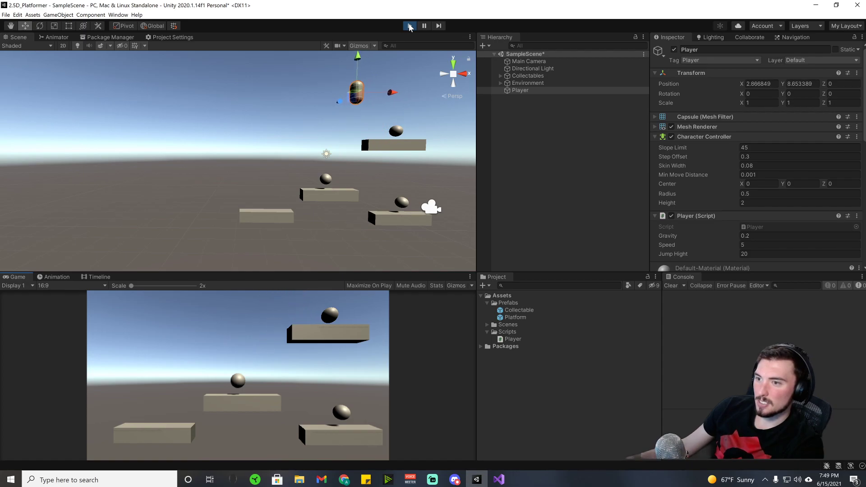
key(d)
key(space)
key(a)
key(space)
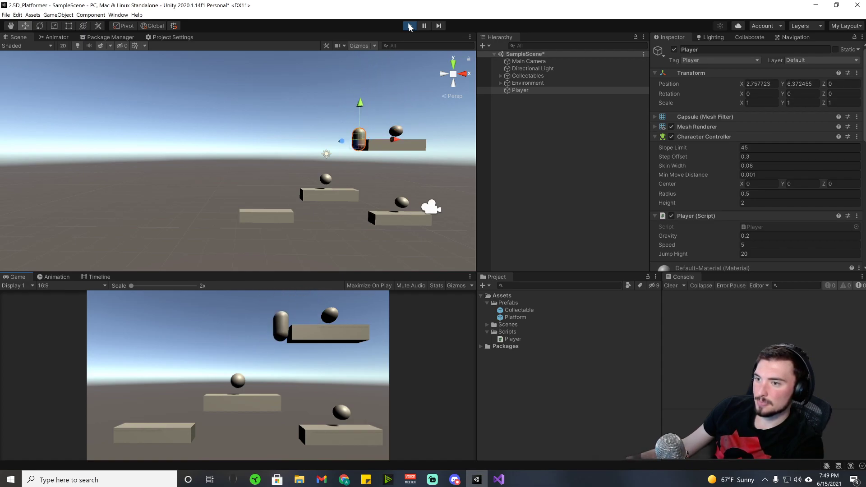
key(d)
key(space)
key(a)
key(d)
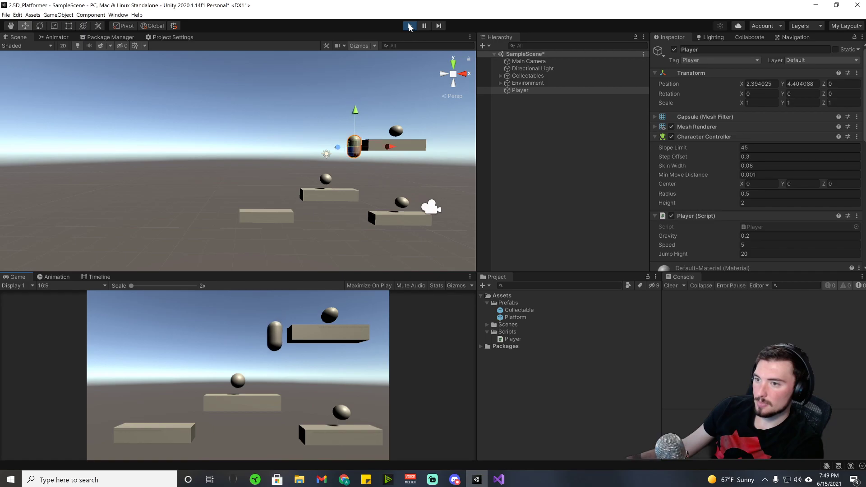
key(a)
key(space)
key(d)
key(space)
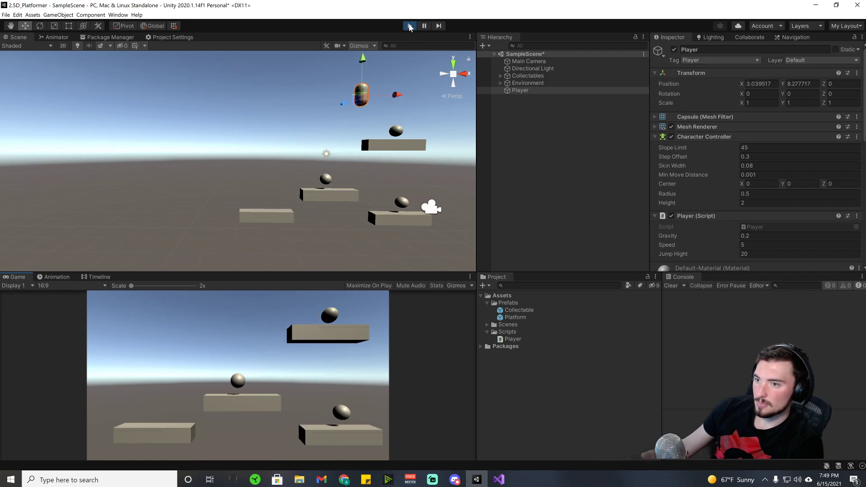
key(a)
key(space)
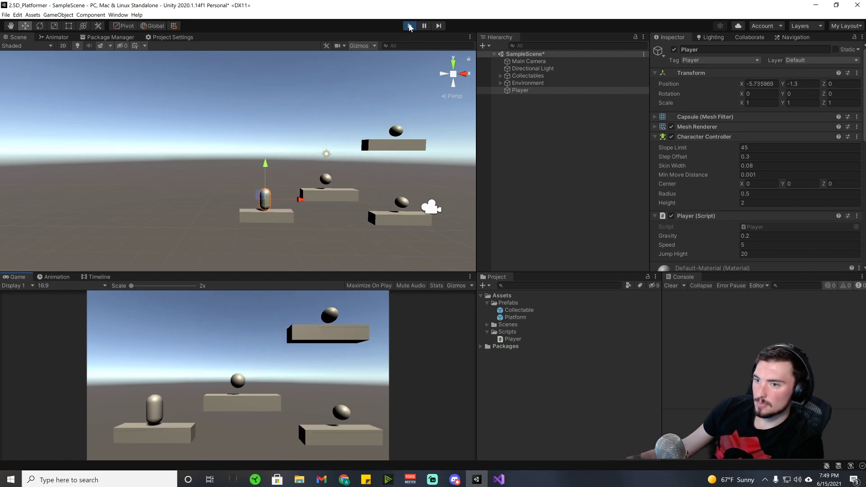
- Double-jump the player from the starting platform toward the highest one, and return to the middle platform
key(d)
key(space)
key(space)
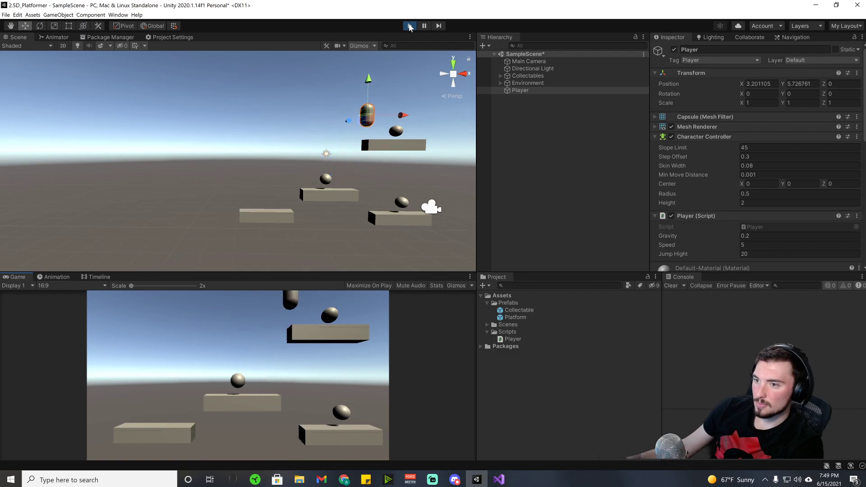
key(a)
key(space)
key(space)
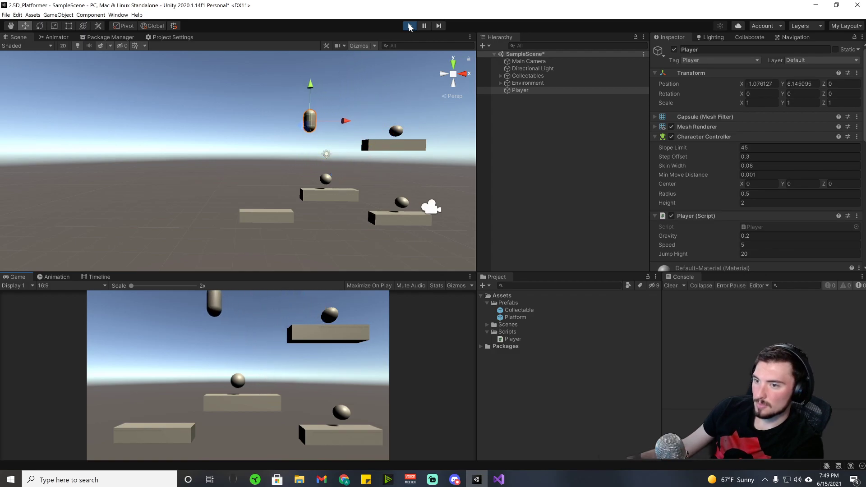
key(d)
key(space)
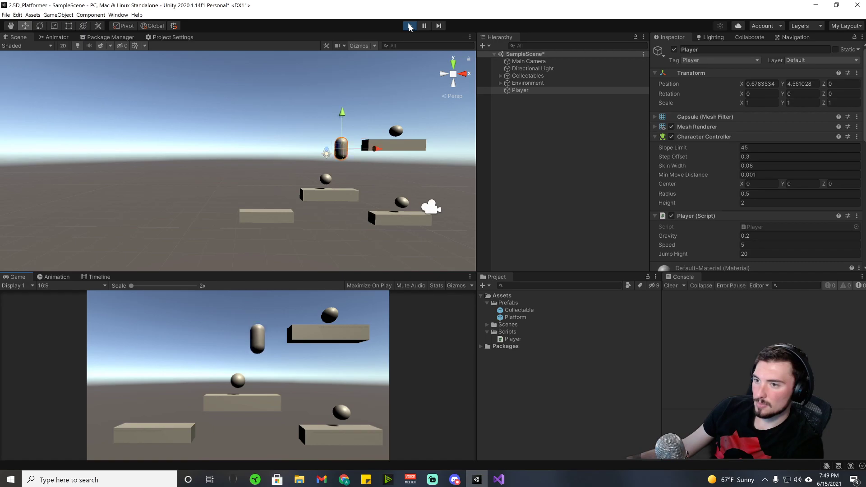
- Set the Player script's Gravity to 0.3 while the scene is running, and return focus to the game
click(752, 237)
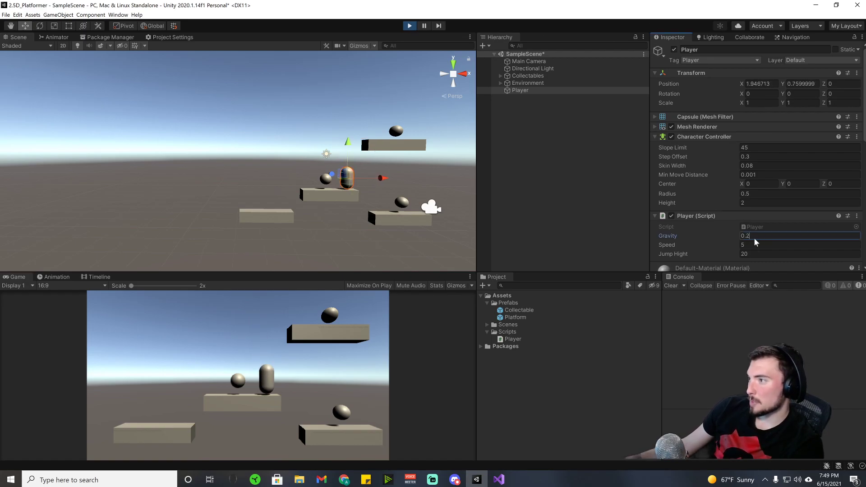
key(BackSpace)
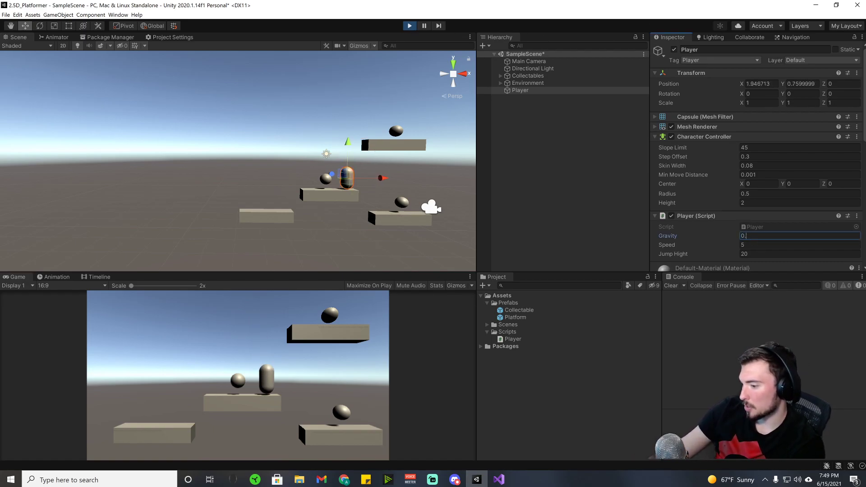
text(3)
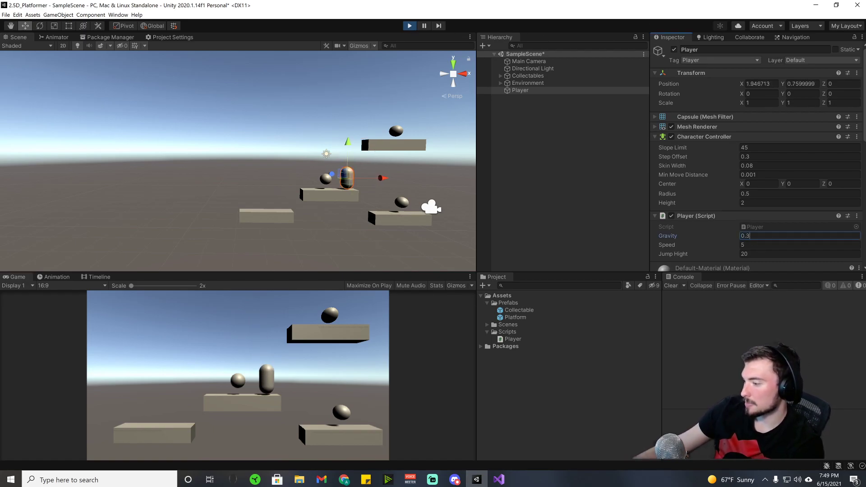
click(326, 413)
- Test double jumps between the starting, middle and highest platforms with the 0.3 gravity, and stop play mode
key(space)
key(a)
key(space)
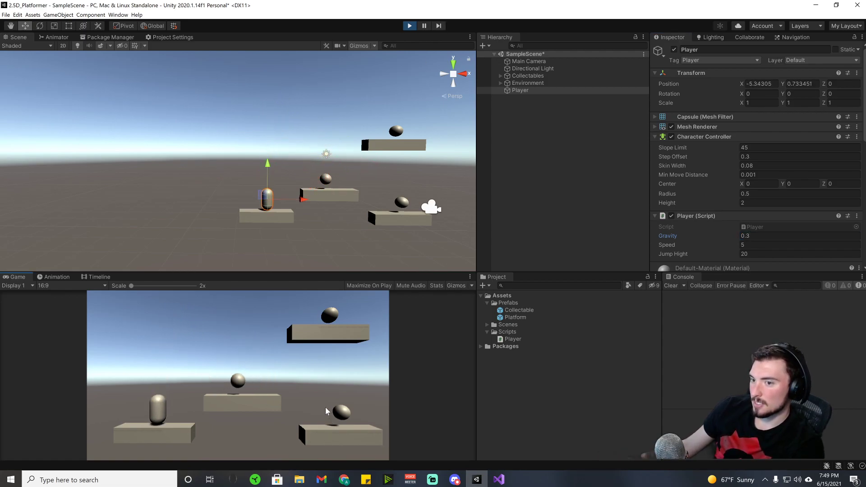
key(d)
key(space)
key(space)
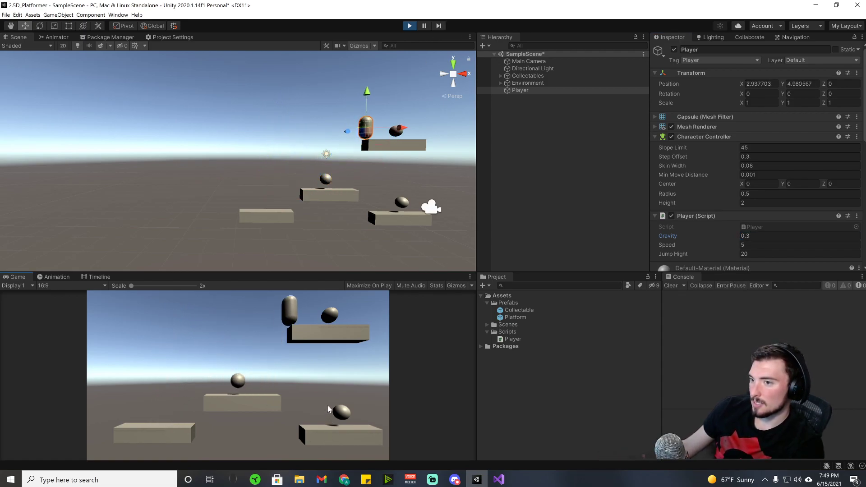
key(a)
key(space)
key(d)
key(a)
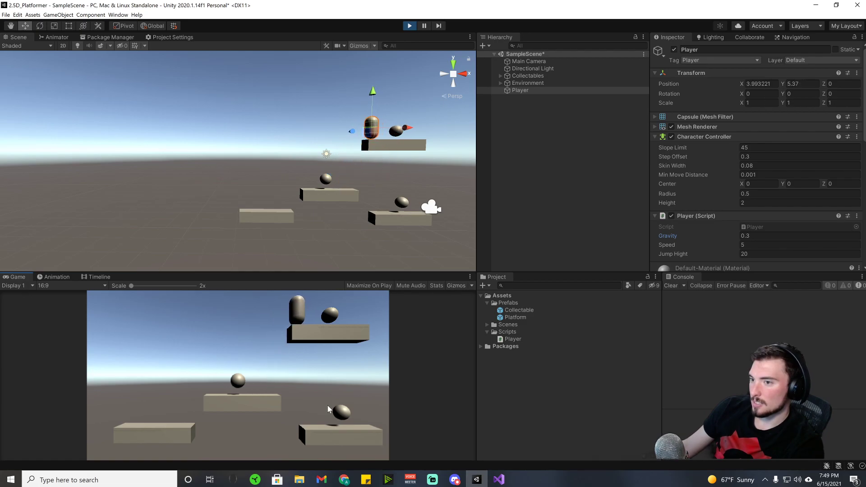
key(d)
key(space)
key(a)
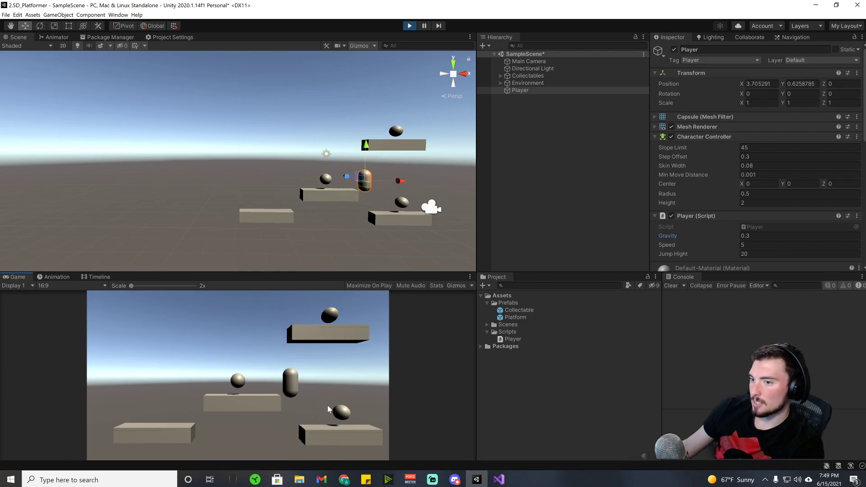
click(409, 26)
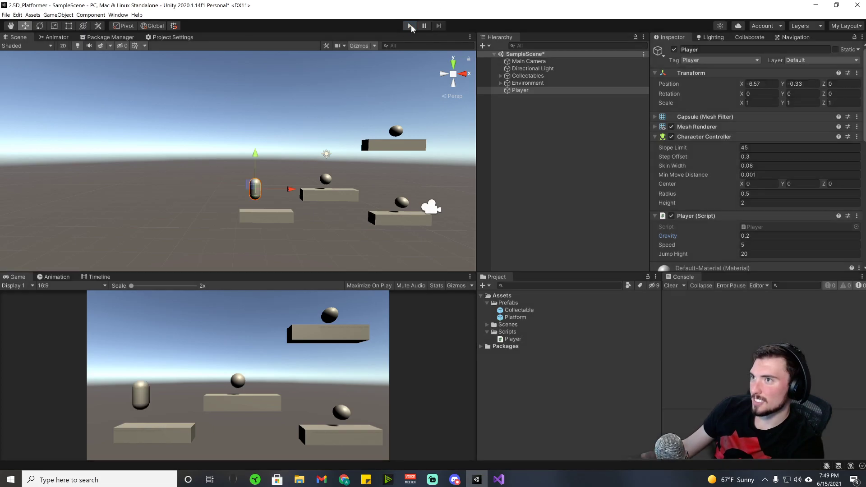
- Set the Player script's Gravity to 0.3 and Jump Hight to 25 outside play mode, and run the scene
click(749, 235)
text(0.2)
key(Return)
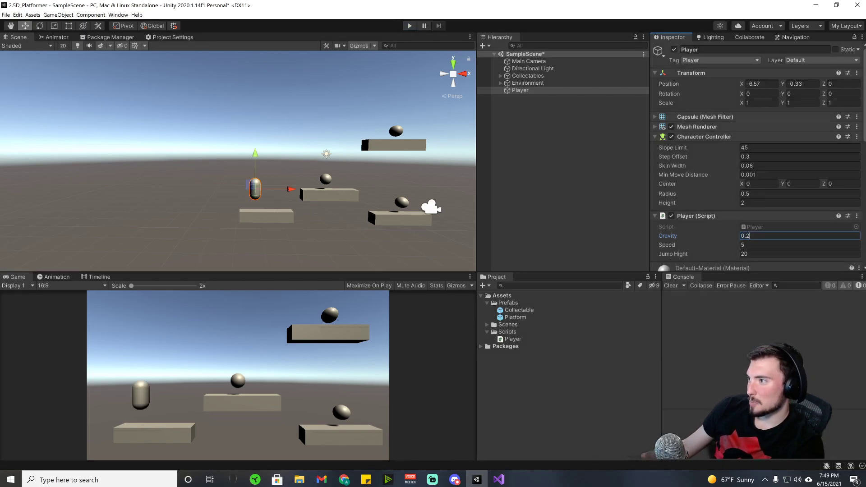
key(BackSpace)
text(3)
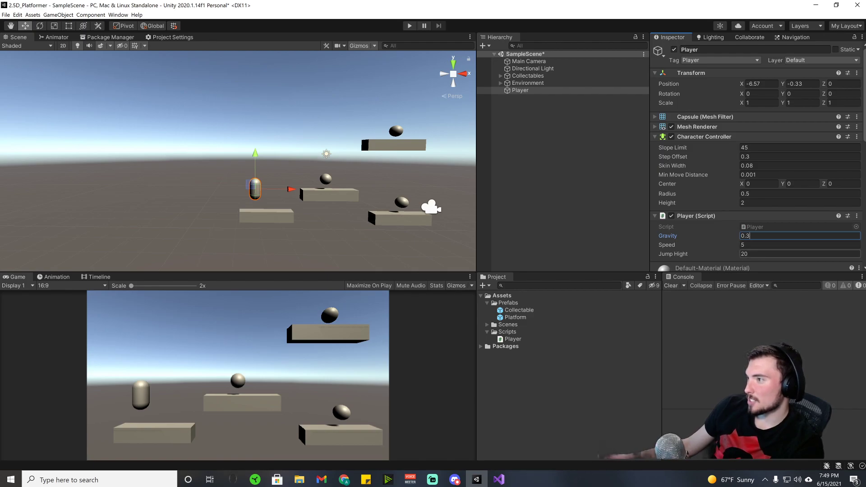
click(745, 254)
text(25)
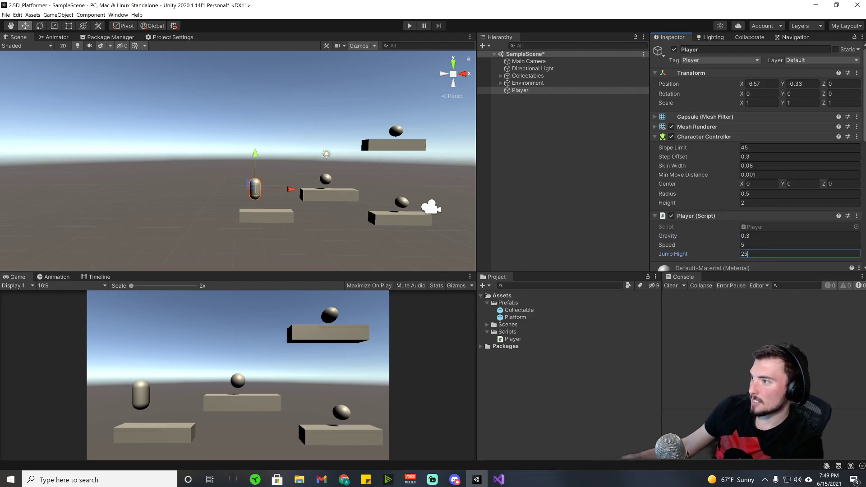
click(409, 25)
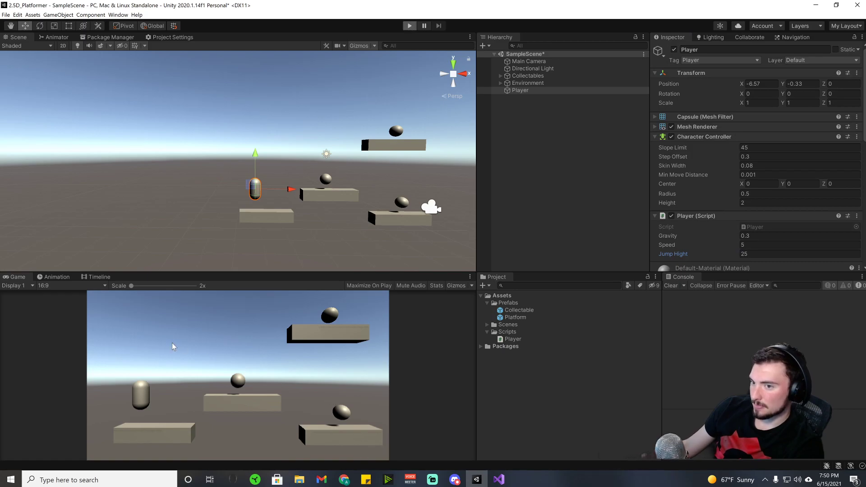
- Playtest double jumps up to the highest platform and back down with 0.3 gravity and 25 jump height, and stop play mode
key(space)
key(Right)
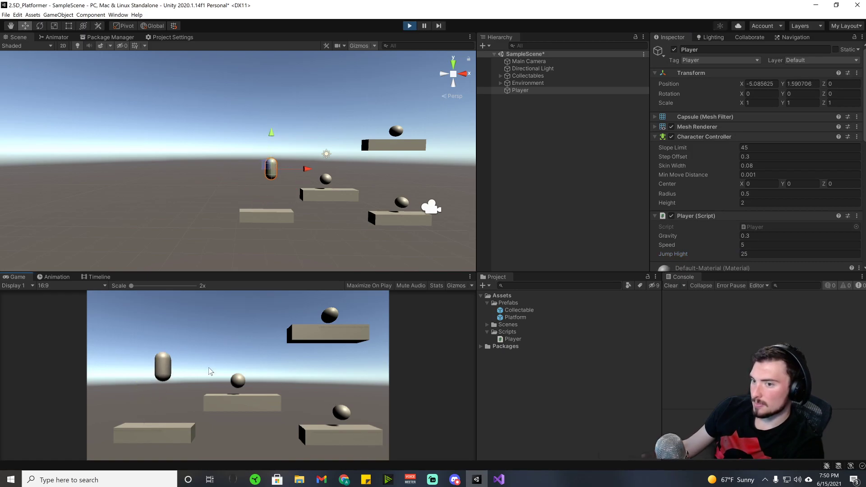
key(space)
key(Right)
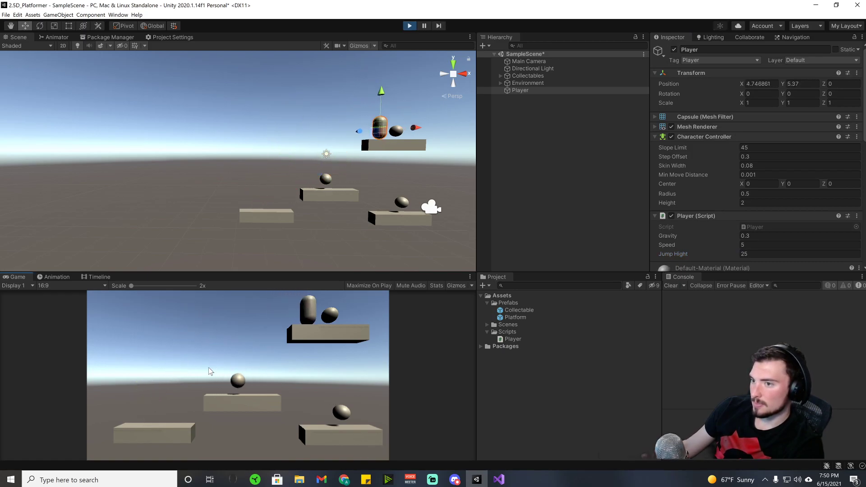
key(Left)
key(space)
key(Right)
key(Left)
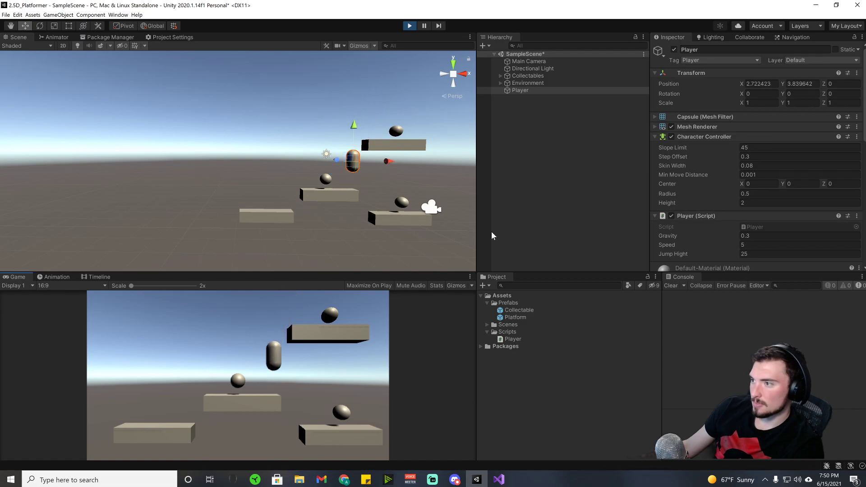
click(410, 26)
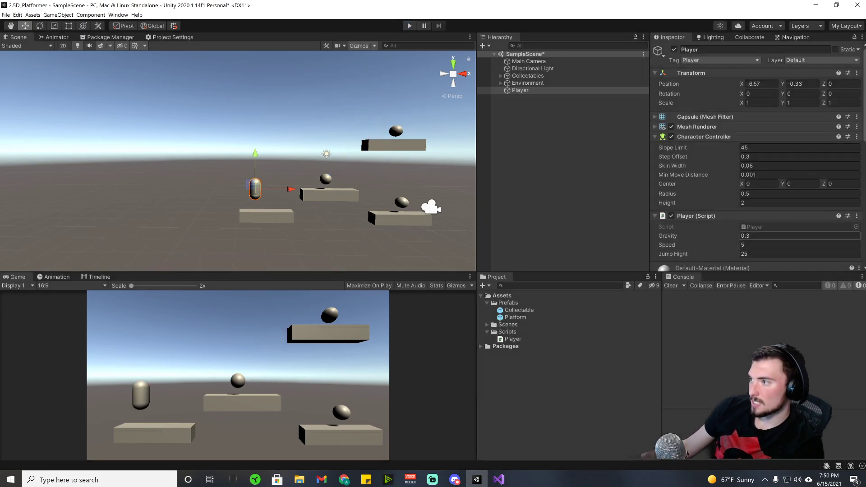
- Try a Gravity of 0.4 in the Player script and run the scene
click(749, 235)
text(0.4)
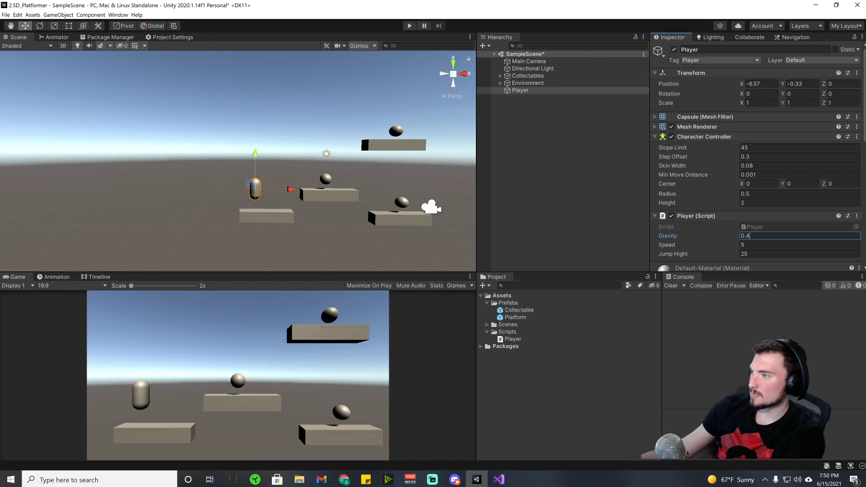
click(409, 26)
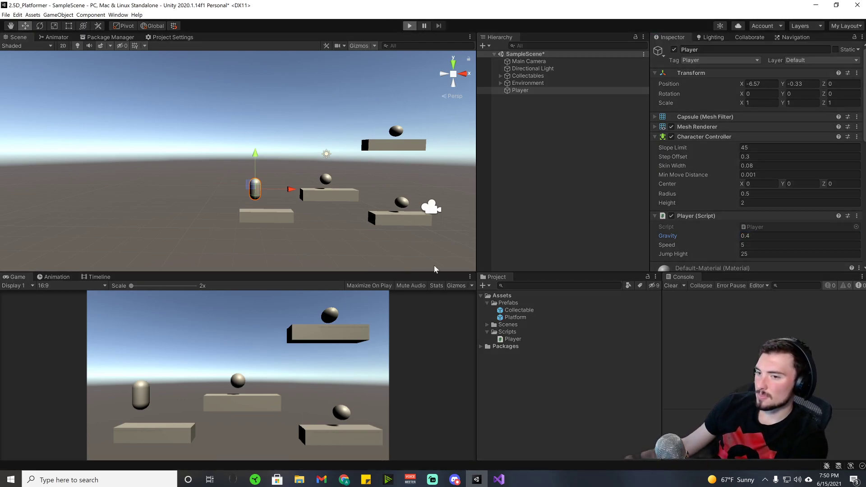
- Test double jumps from the starting platform toward the highest one and over the middle one with the 0.4 gravity, and stop play mode
key(Right)
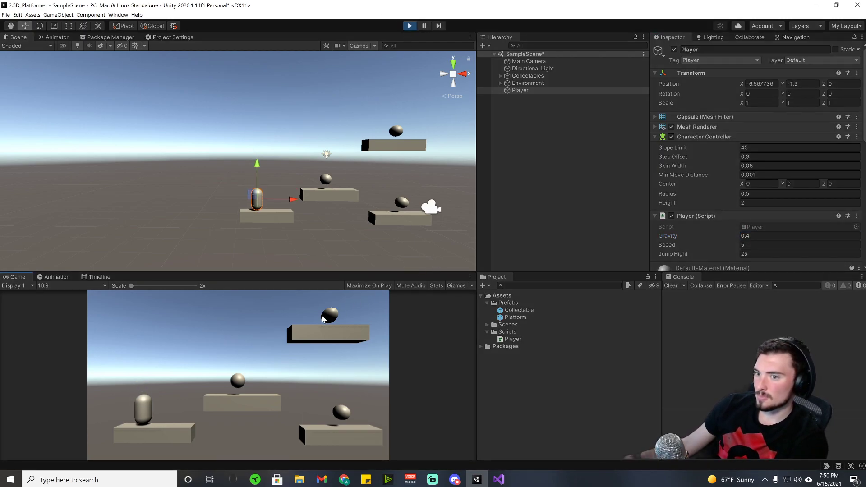
key(space)
key(Right)
key(space)
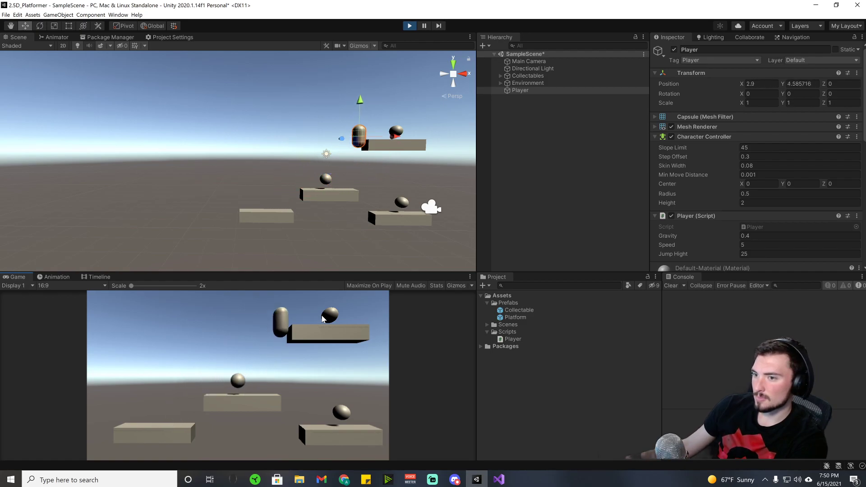
key(Left)
key(space)
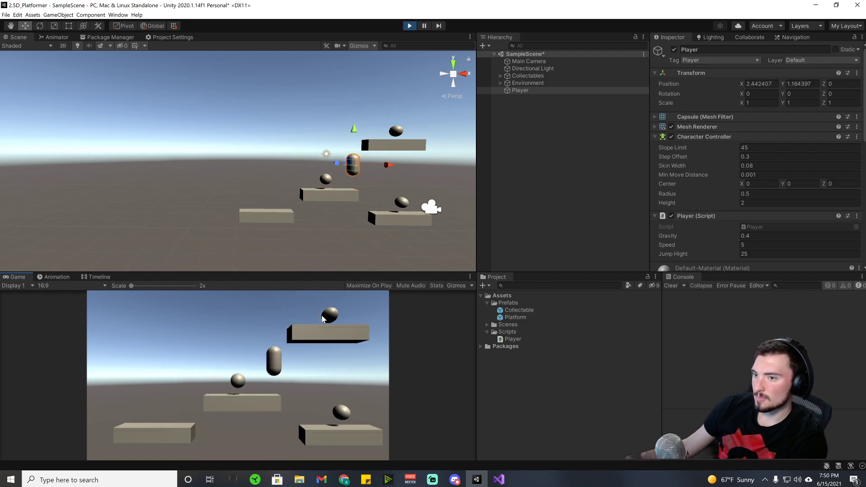
key(Left)
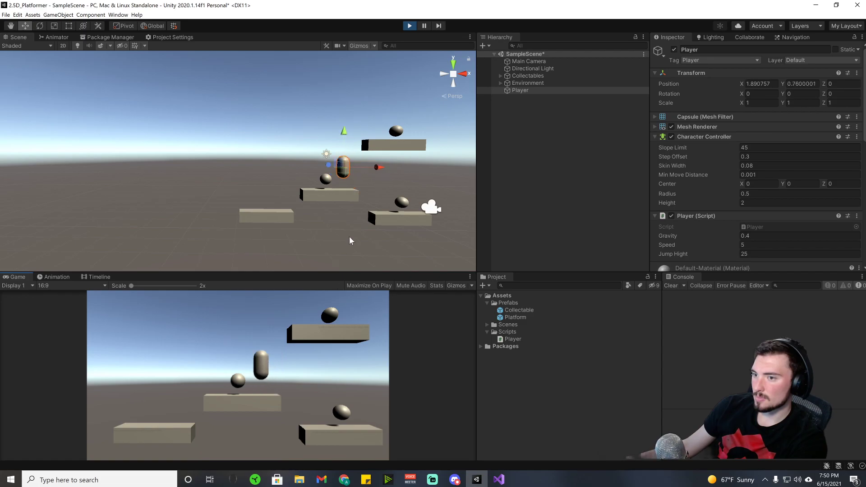
key(space)
key(Right)
key(space)
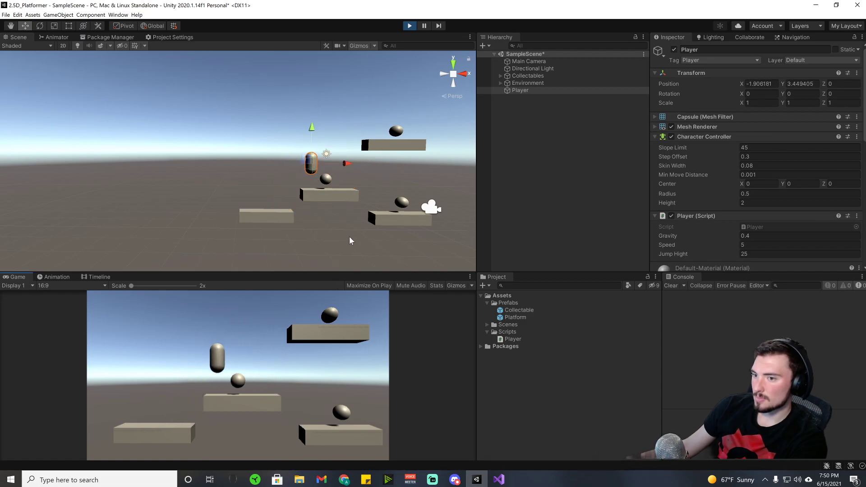
click(408, 25)
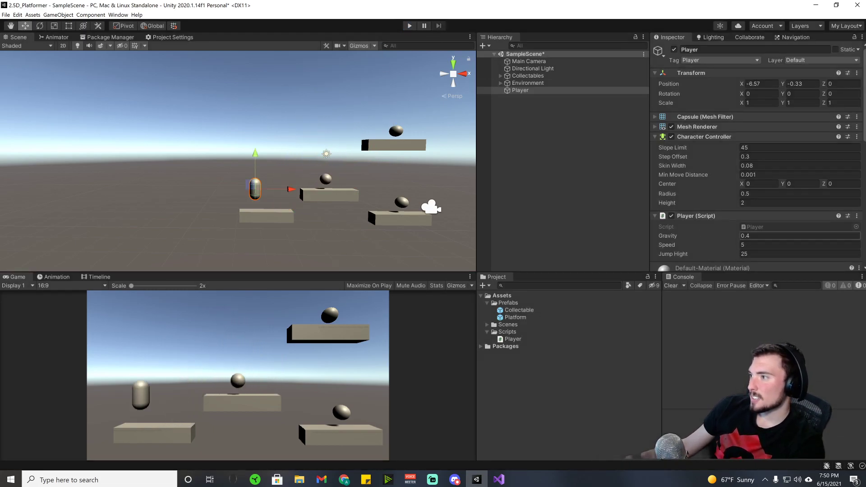
- Set the Player script's Gravity back to 0.3 and run the scene
click(746, 236)
text(0.3)
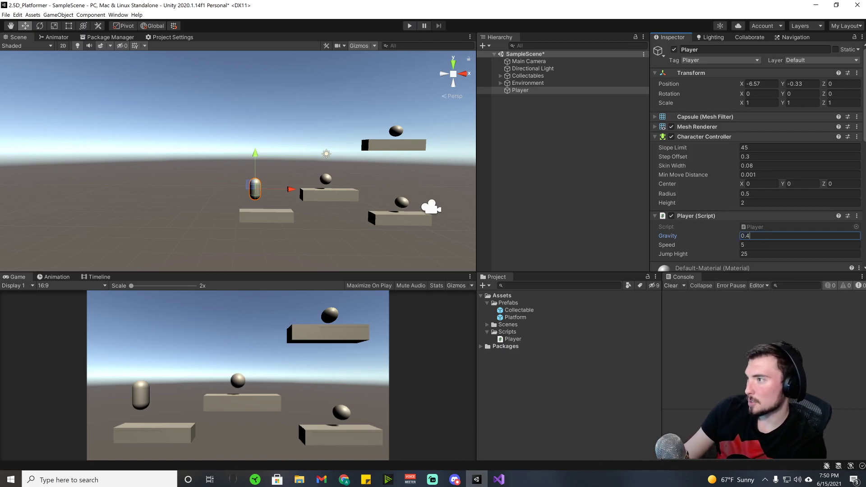
click(409, 26)
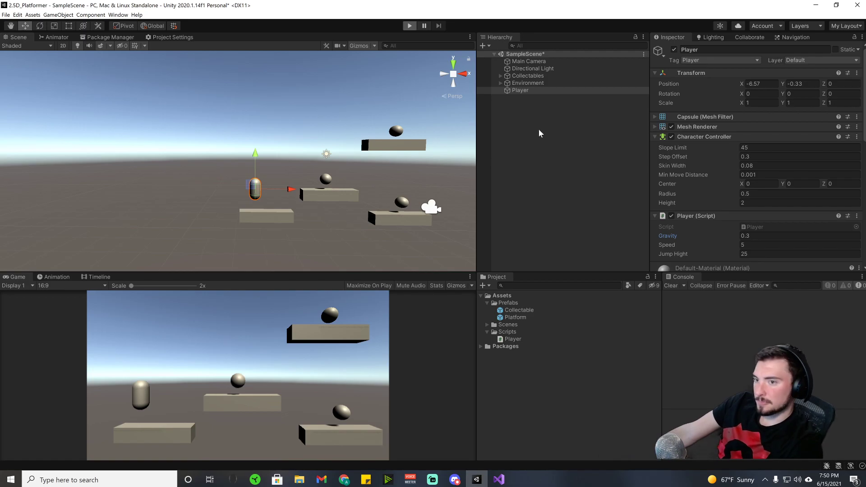
- Test double jumps around the middle and highest platforms with the restored 0.3 gravity, and stop play mode
key(d)
key(space)
key(d)
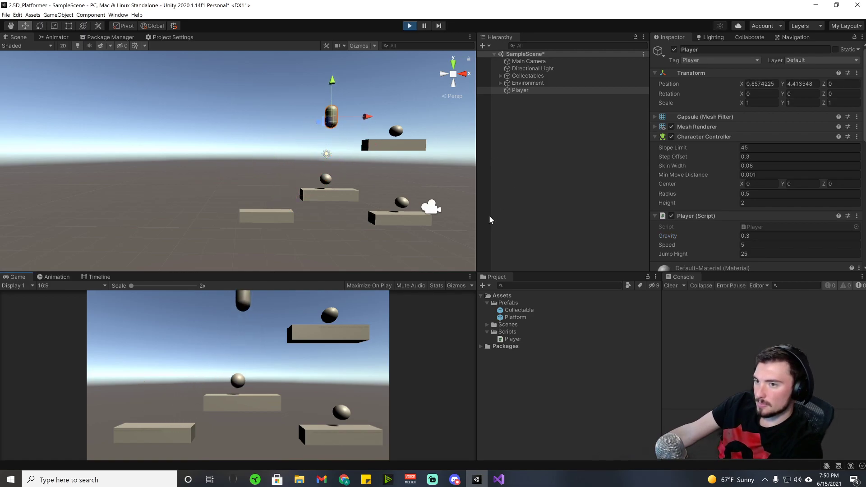
key(a)
key(space)
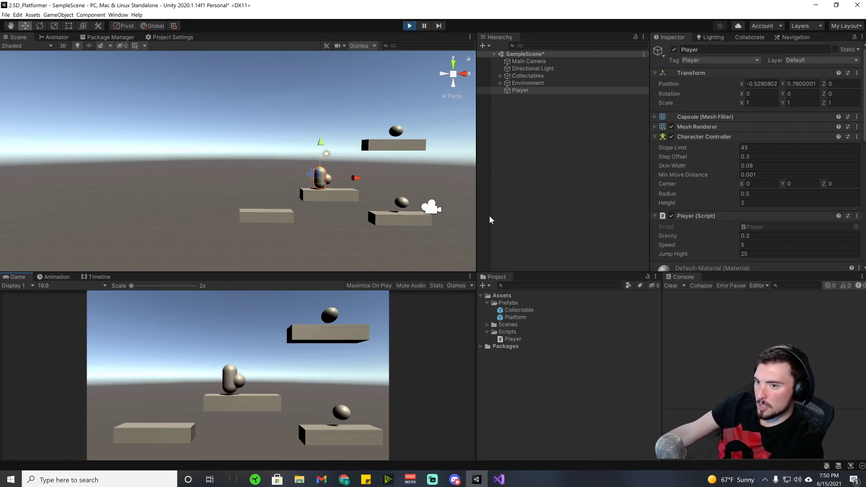
key(space)
key(space)
key(d)
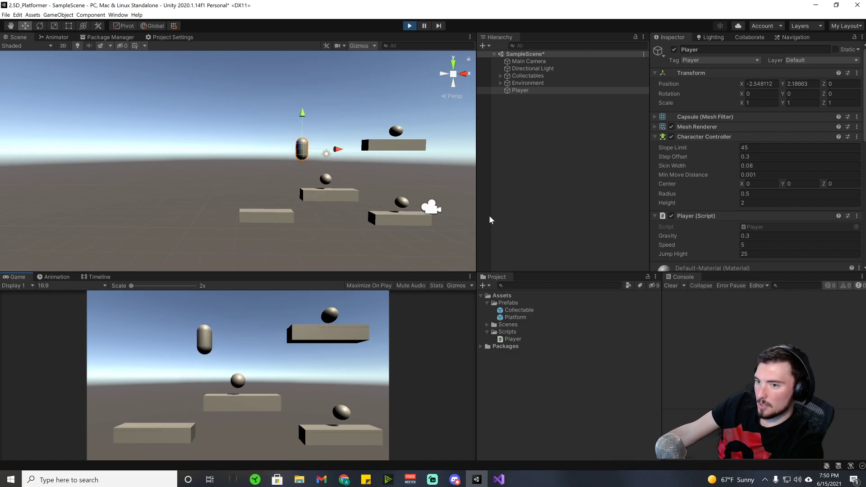
key(d)
key(space)
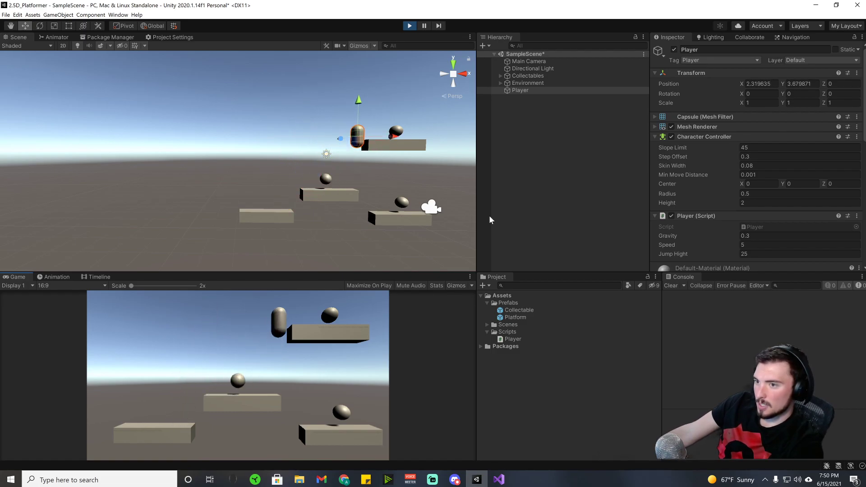
key(a)
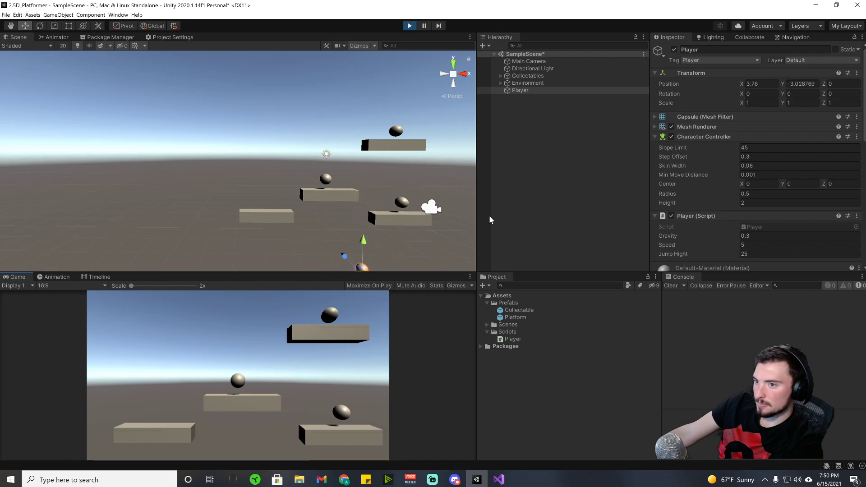
click(409, 26)
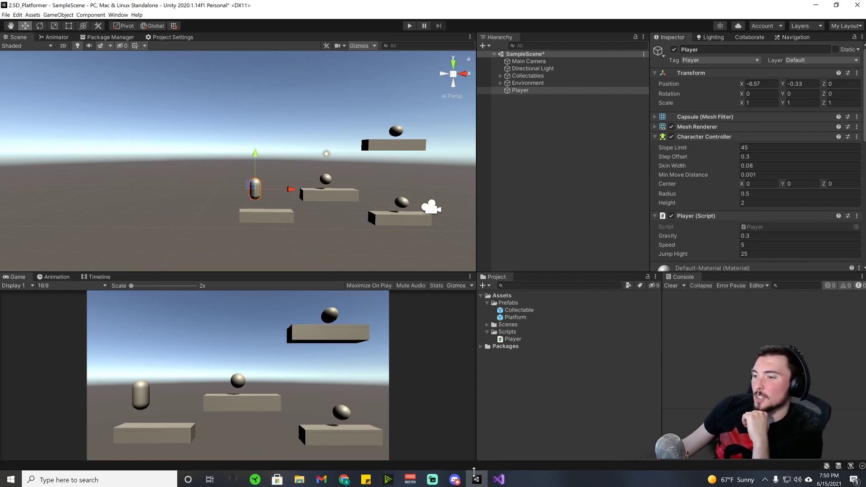
- Switch to Visual Studio, delete the two double-jump comments and the blank lines in the else block of Update, and save Player.cs
click(499, 479)
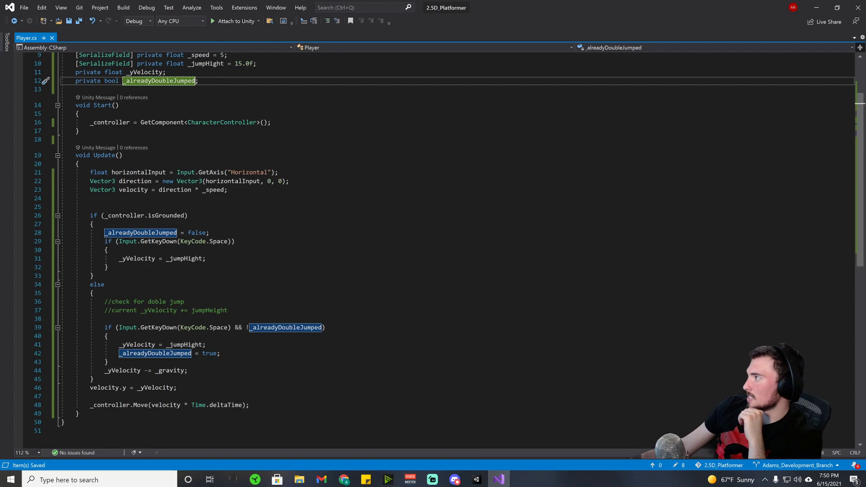
key(alt+Tab)
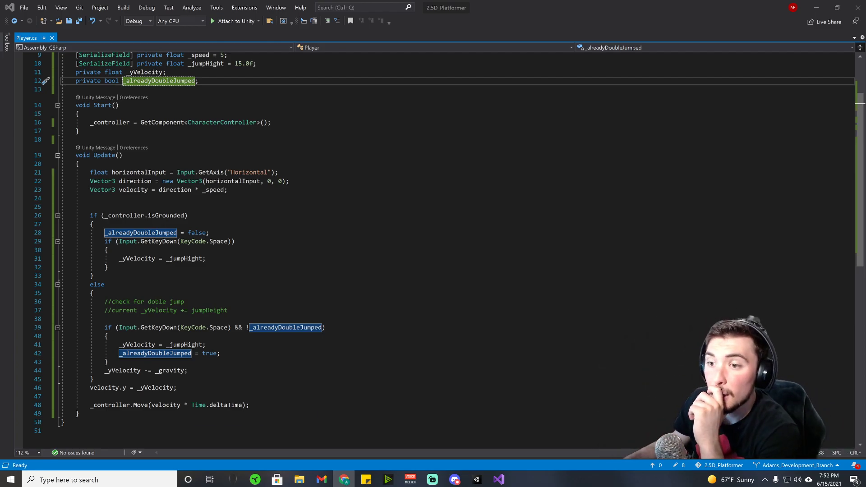
drag(228, 310, 62, 301)
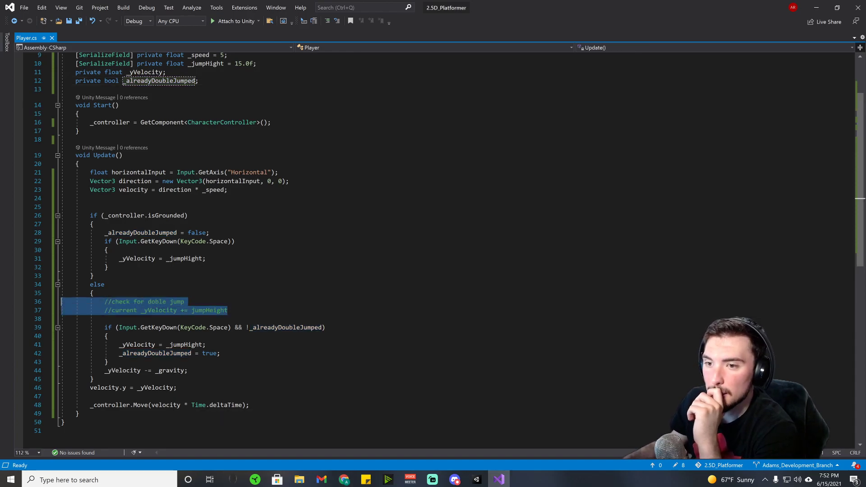
key(BackSpace)
click(61, 310)
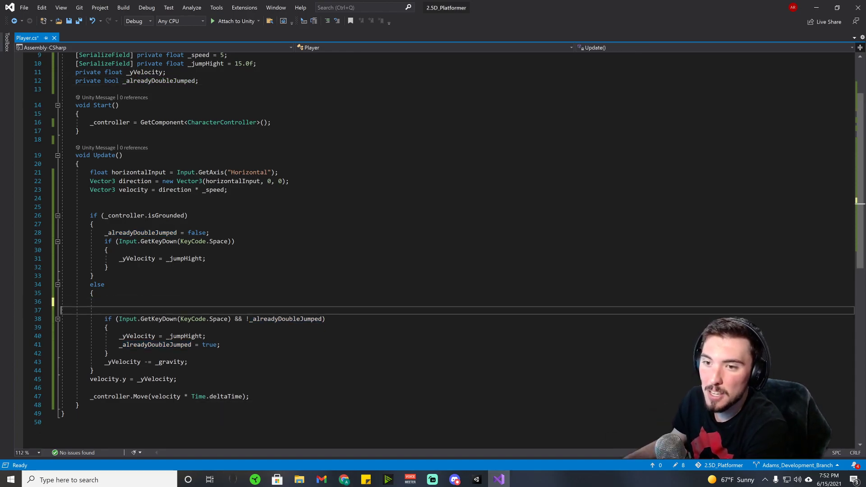
key(BackSpace)
key(BackSpace)
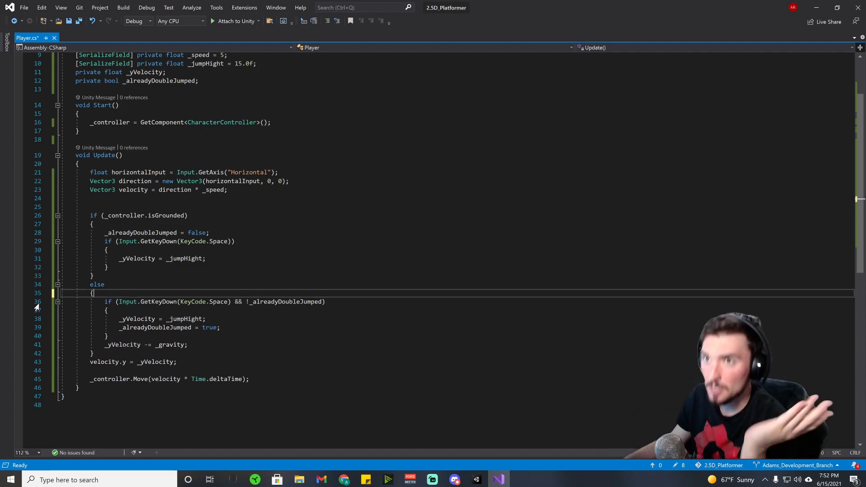
key(ctrl+s)
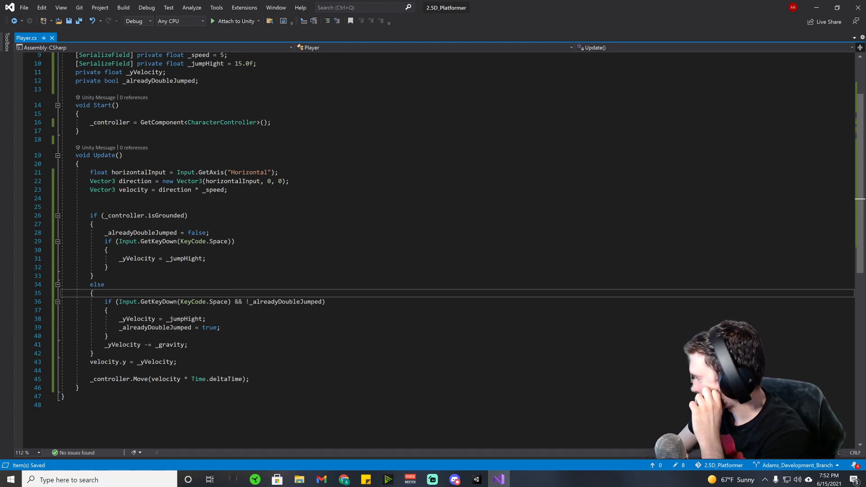
- Comment out the whole double-jump if block in the else branch, from its condition to its closing brace, leaving the gravity line active
key(alt+Tab)
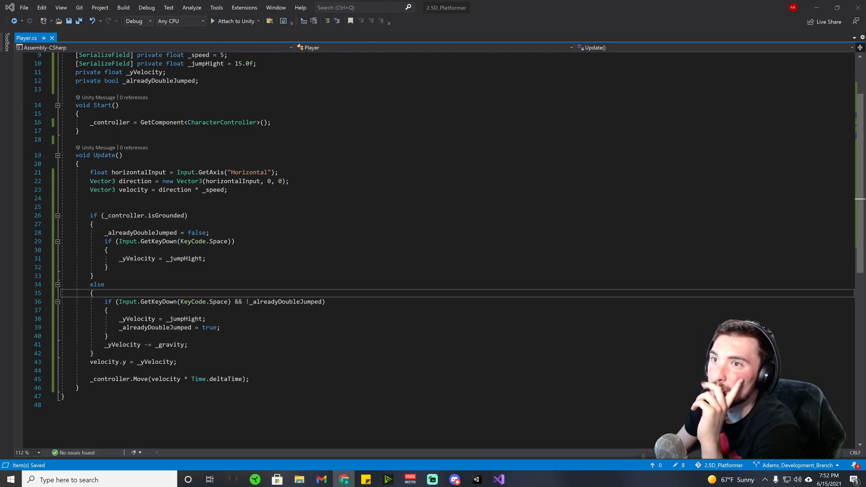
click(105, 301)
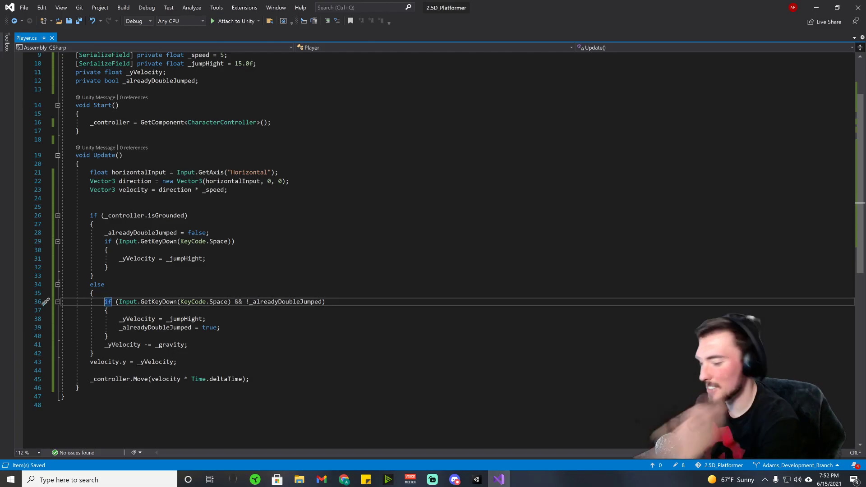
text(//)
key(Down)
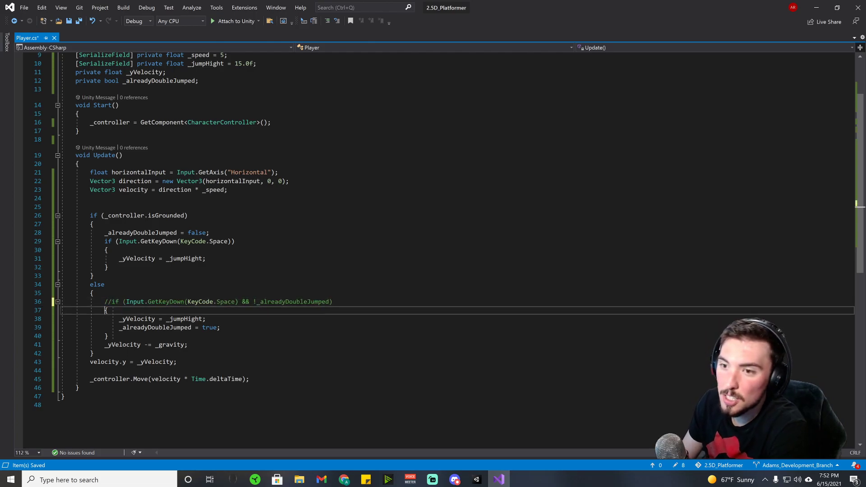
key(Left)
text(//)
key(Down)
key(Left)
text(//)
key(Down)
key(Left)
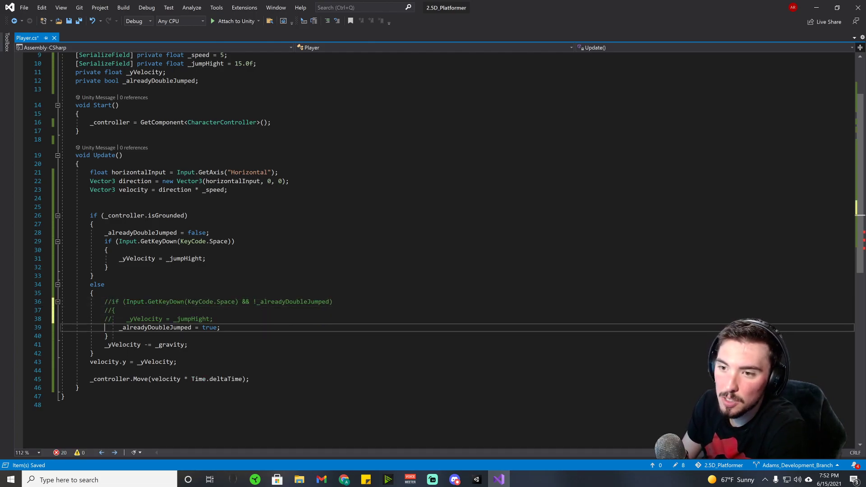
text(//)
key(Down)
key(Left)
text(//)
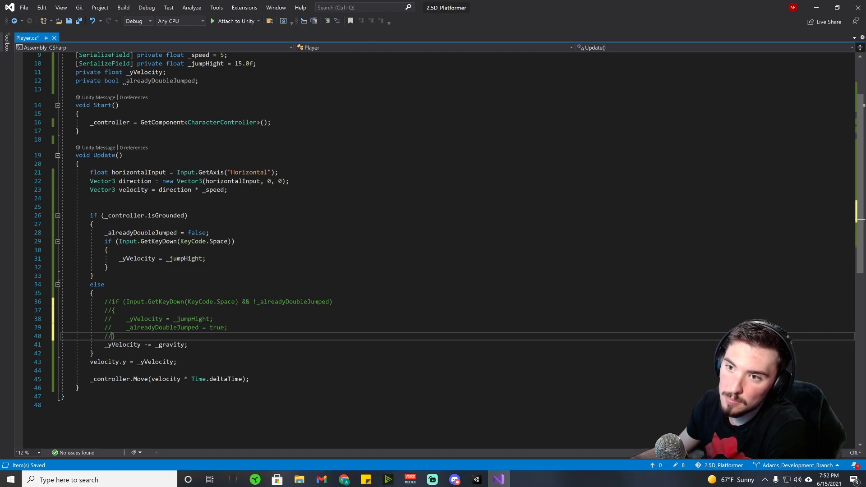
- Comment out the _alreadyDoubleJumped reset in the isGrounded branch and the _alreadyDoubleJumped field declaration, and save Player.cs
click(104, 233)
text(//)
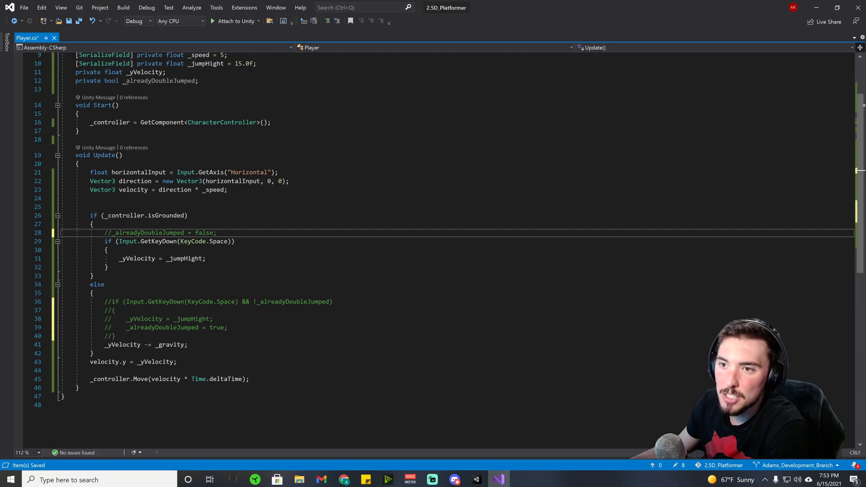
drag(101, 232, 217, 232)
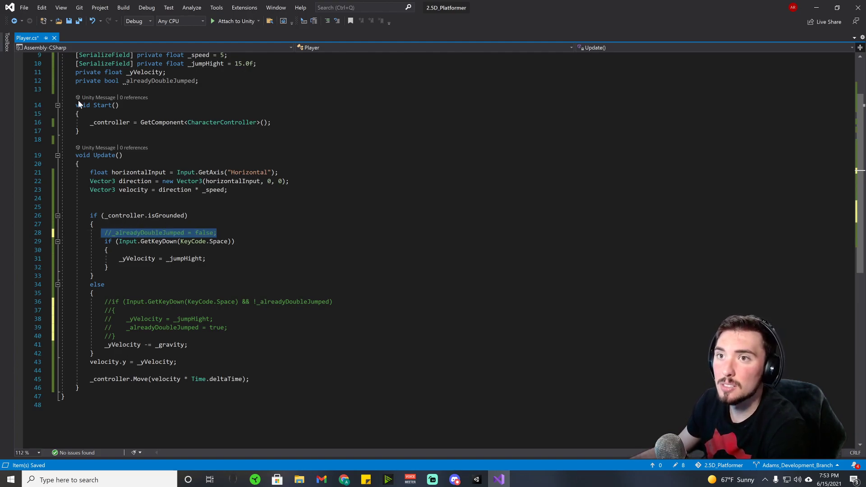
click(76, 80)
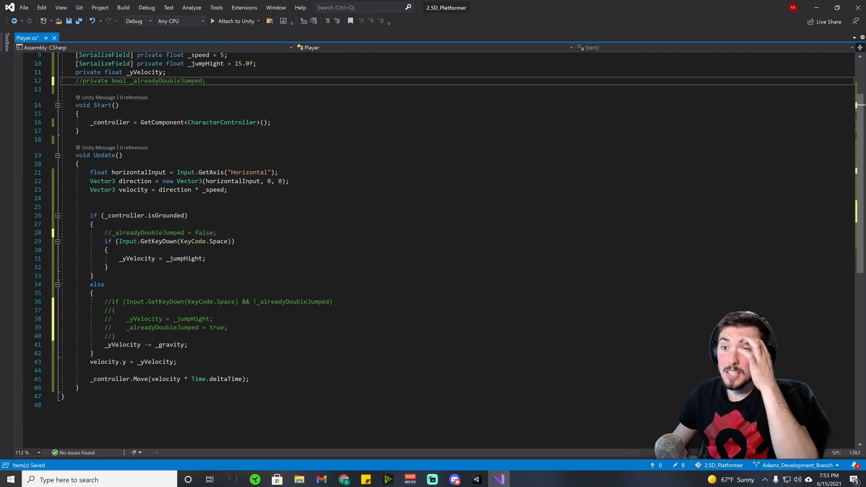
key(ctrl+s)
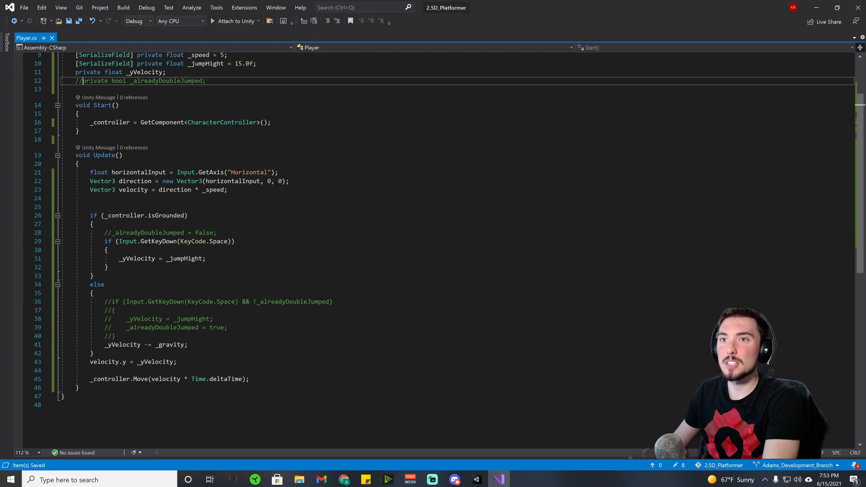
- Declare a private bool field named _canDoubleJump on a new line below the commented-out _alreadyDoubleJumped field
key(Return)
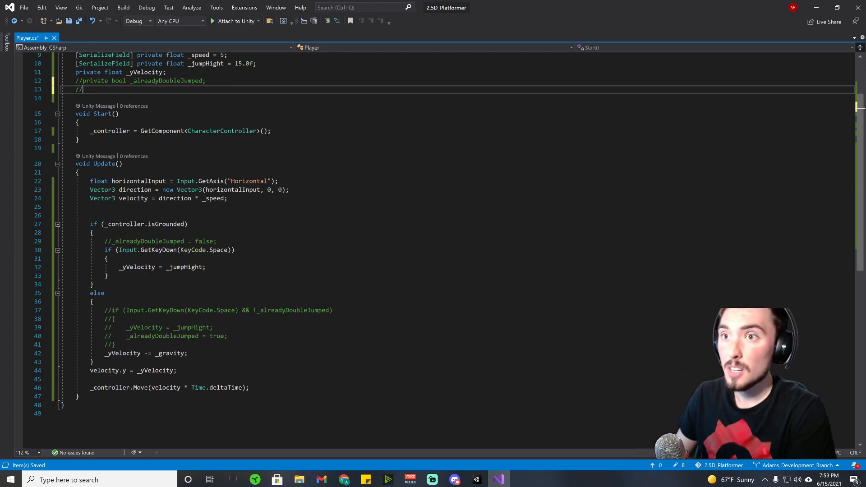
text(pr)
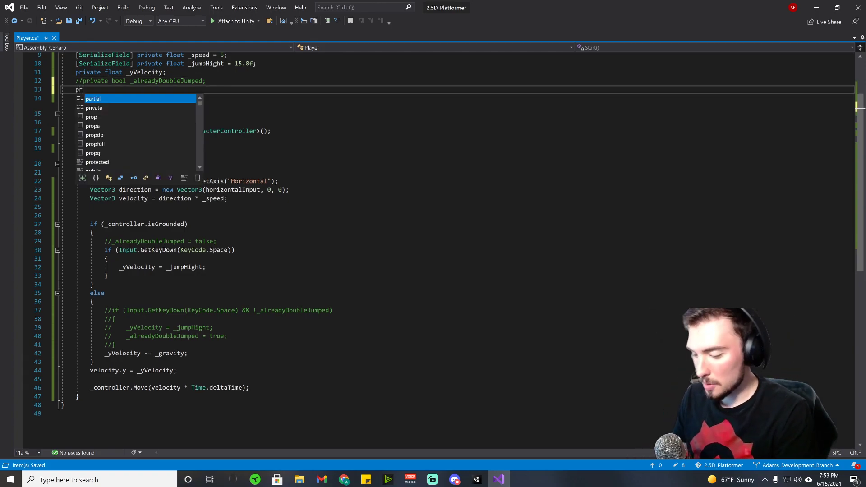
text(ivate boo)
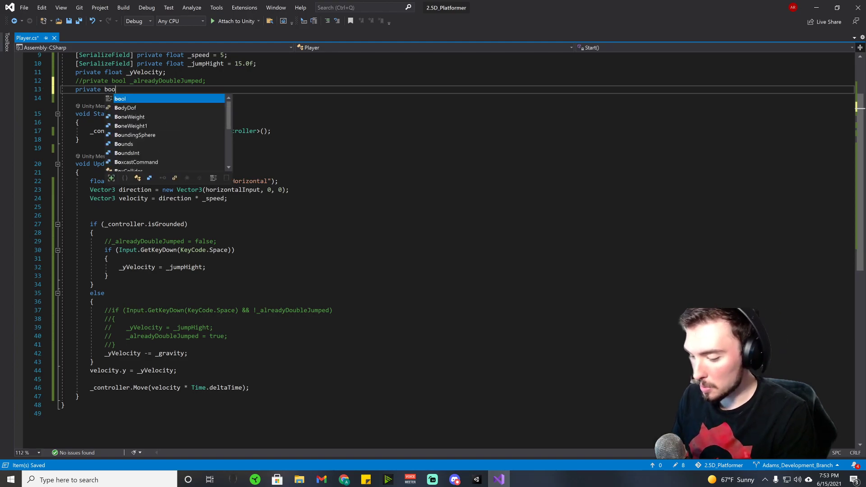
text(l _c)
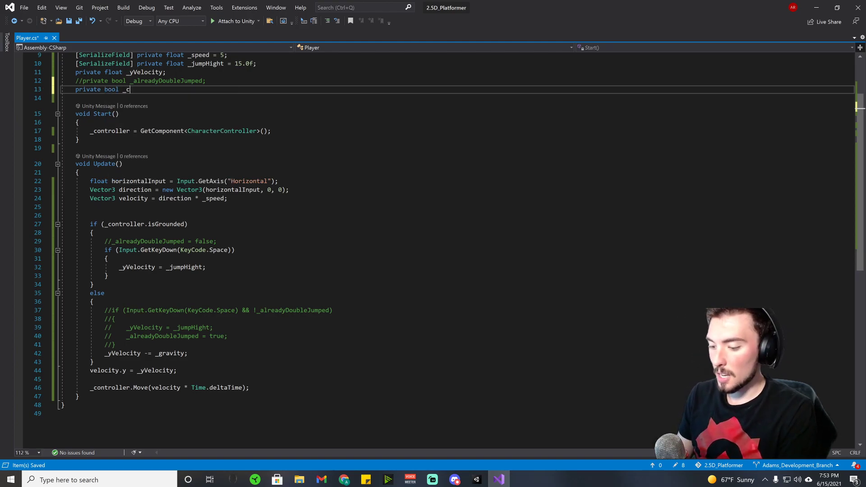
text(anDoub)
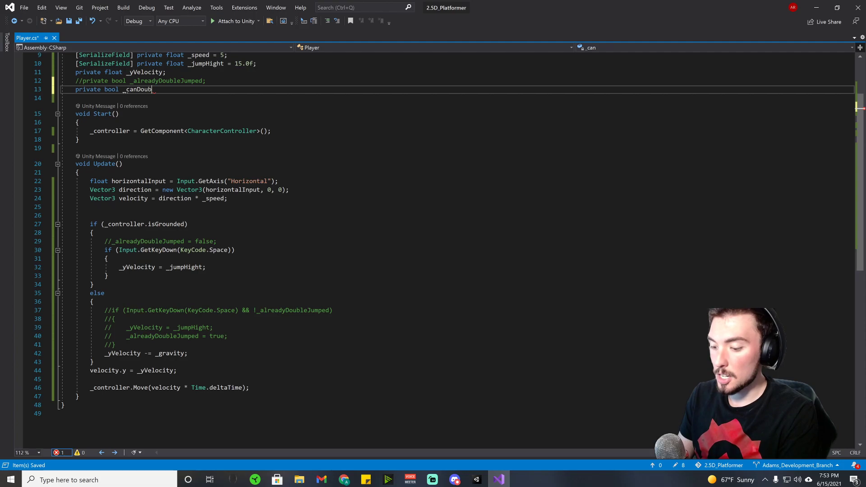
text(leJump;)
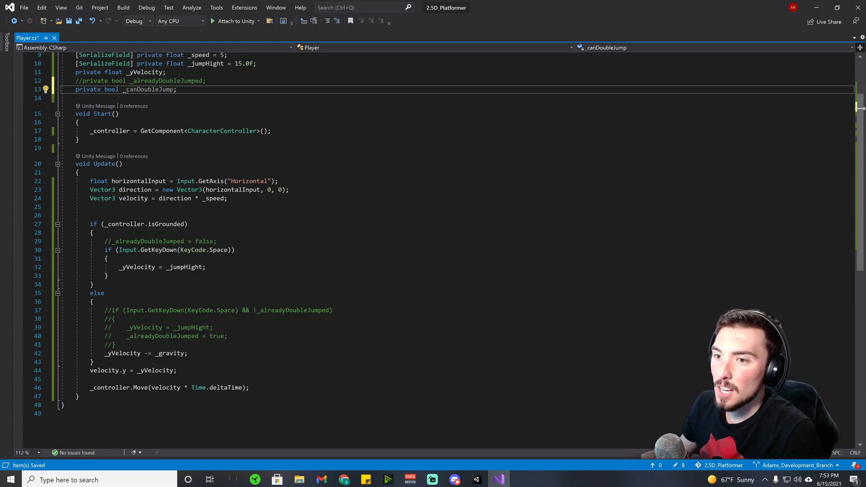
- Add _canDoubleJump = true; after the _yVelocity = _jumpHight line in the grounded Space-key block
click(206, 267)
key(Return)
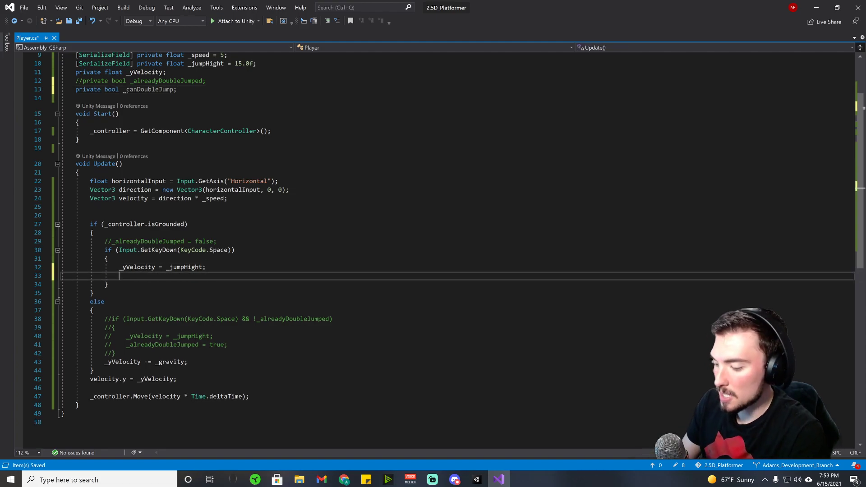
text(_can)
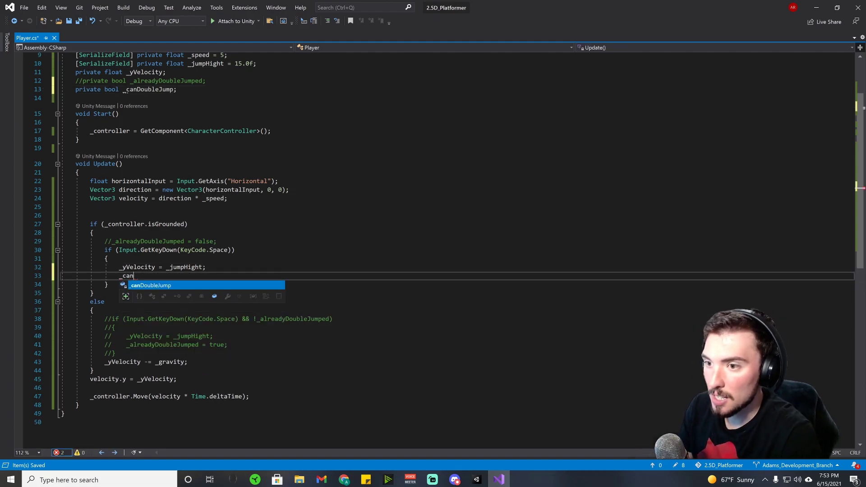
text(DoubleJump = )
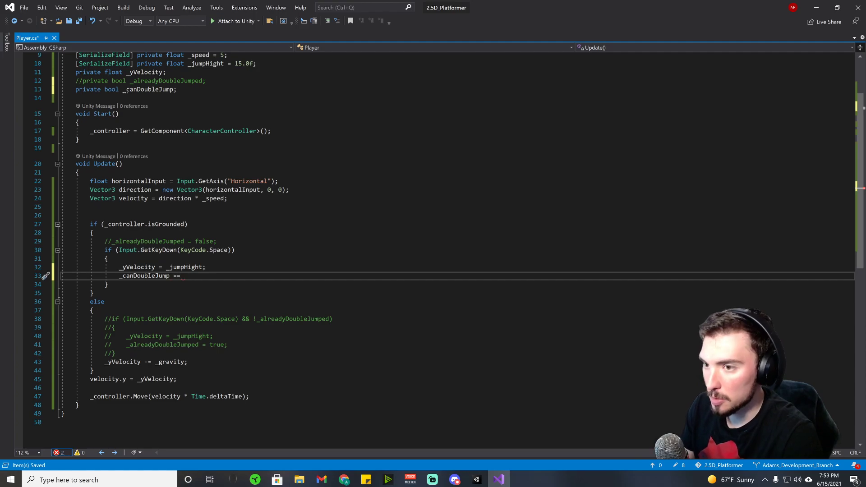
text(true;)
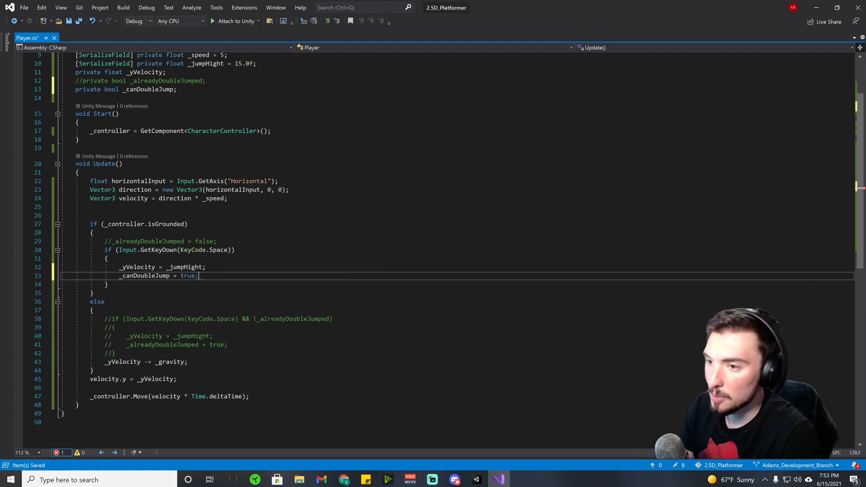
key(Down)
key(Down)
key(Down)
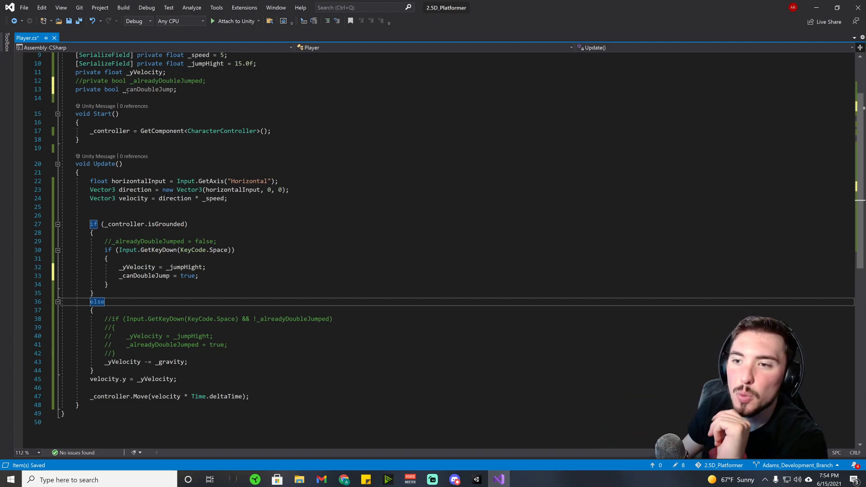
key(Down)
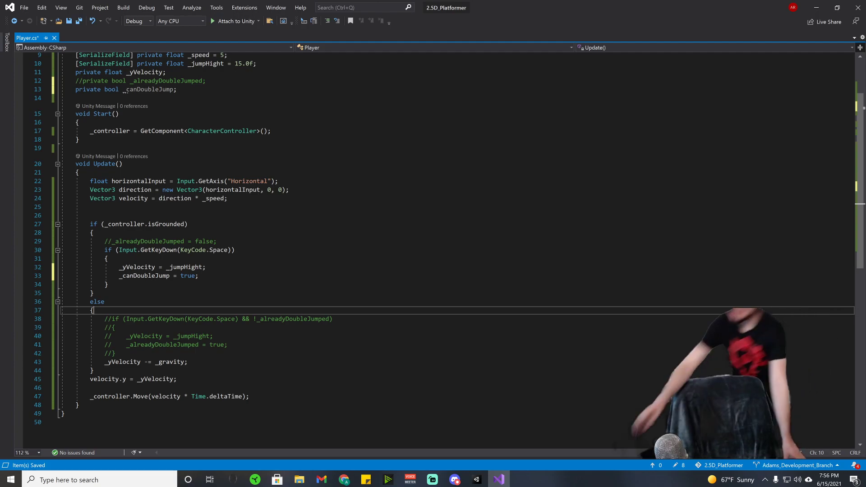
key(alt+Tab)
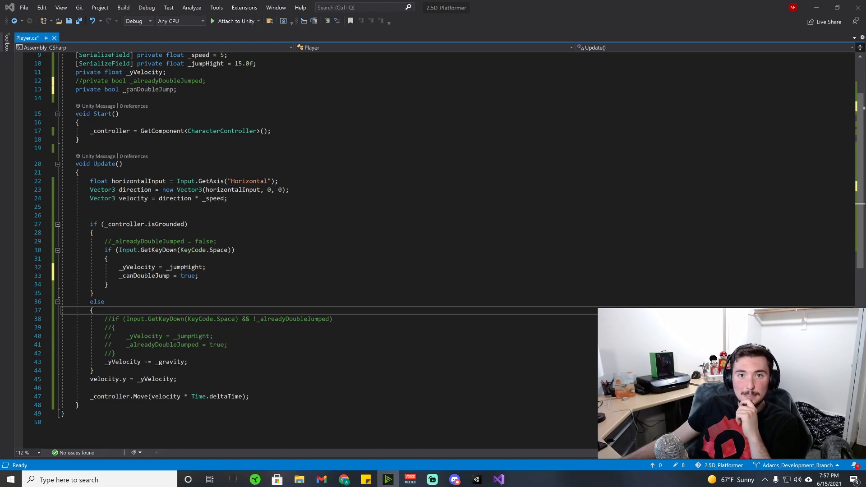
key(alt+Tab)
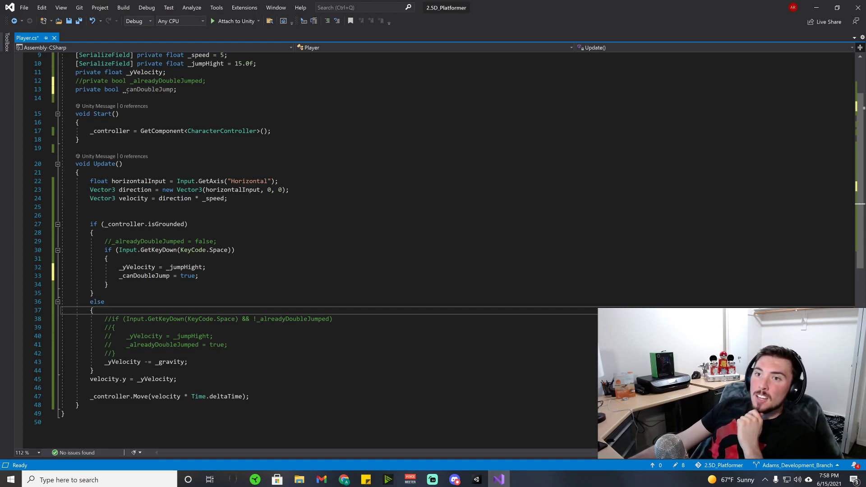
double_click(155, 91)
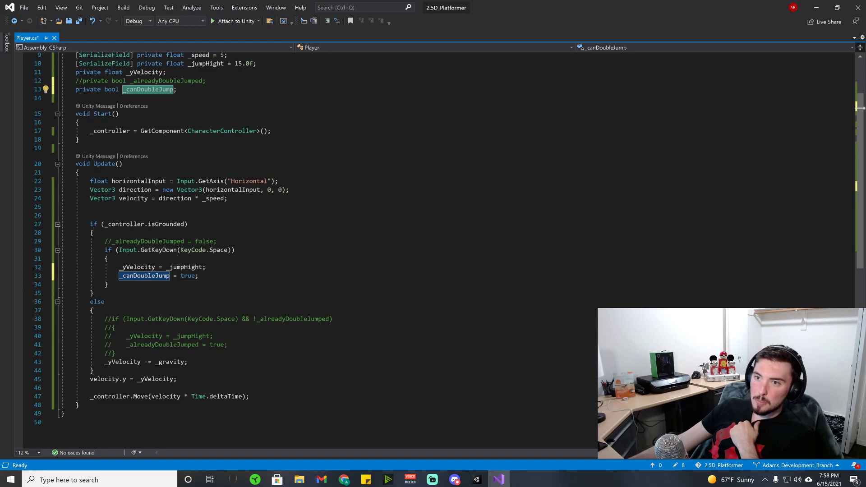
drag(198, 275, 119, 276)
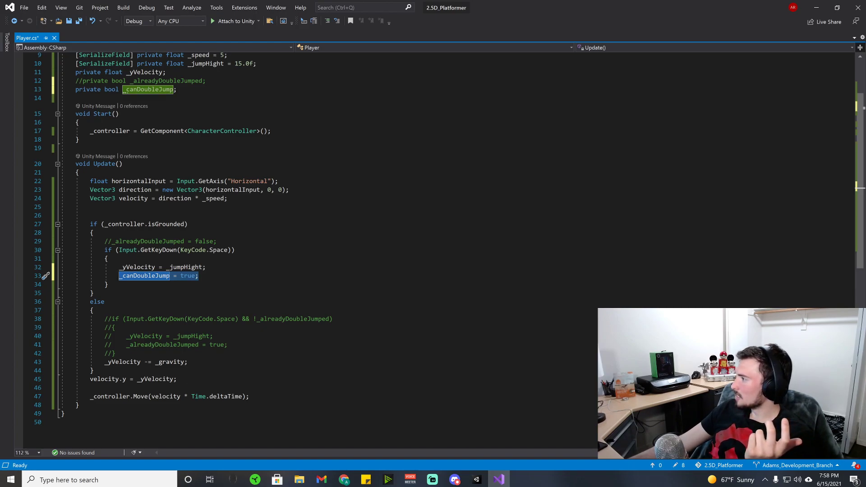
key(alt+Tab)
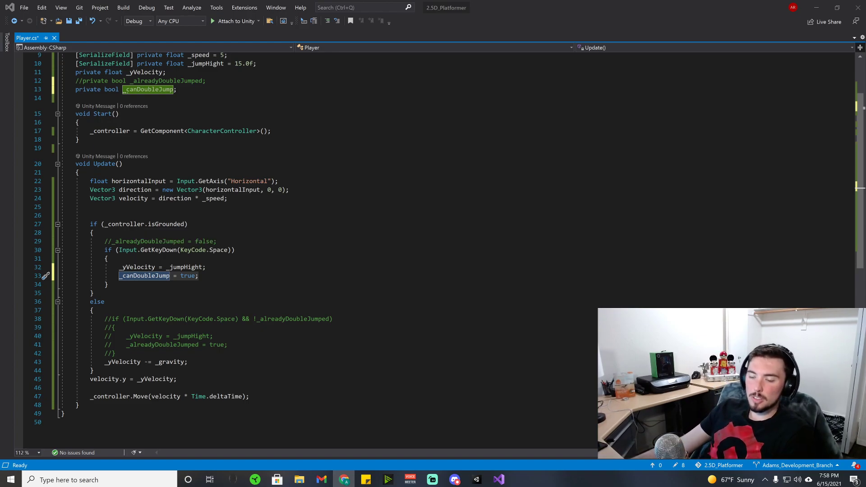
key(alt+Tab)
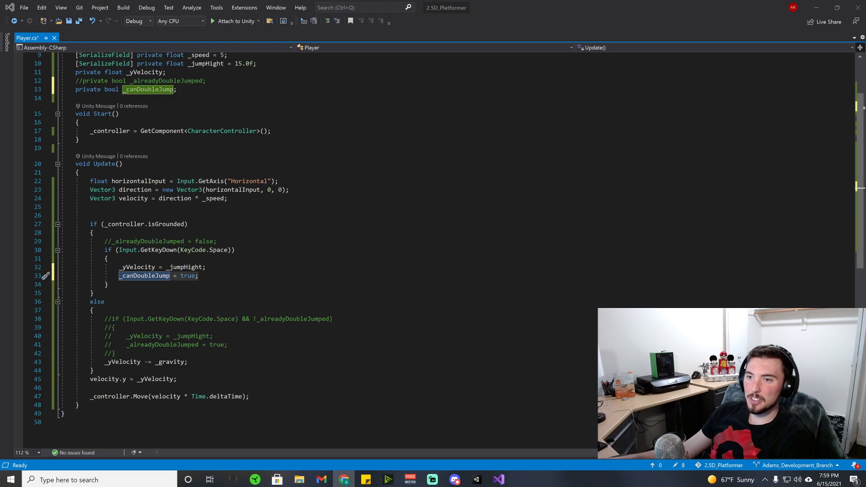
click(199, 276)
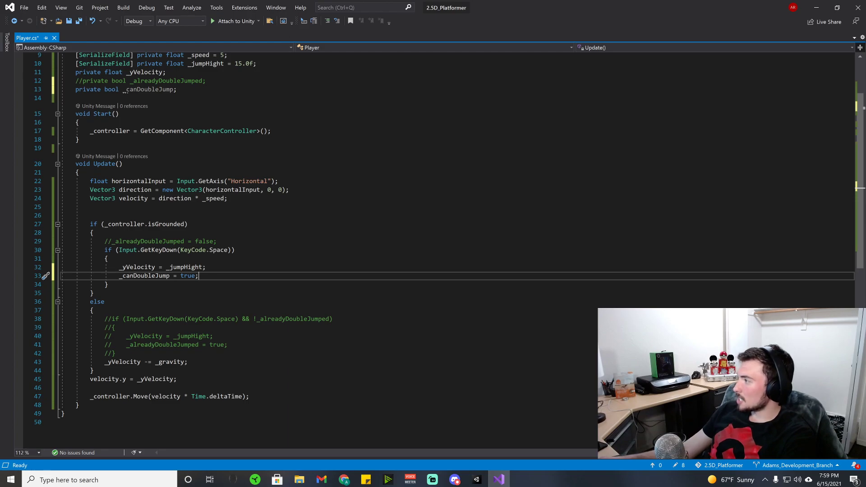
- Insert three blank lines at the start of the else block, above the commented-out double-jump code
click(94, 310)
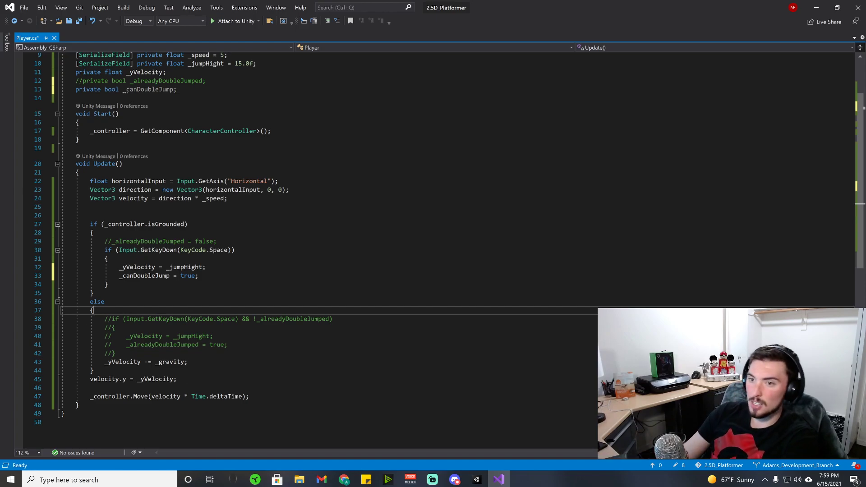
key(Return)
key(Return)
key(Return)
key(Up)
key(Up)
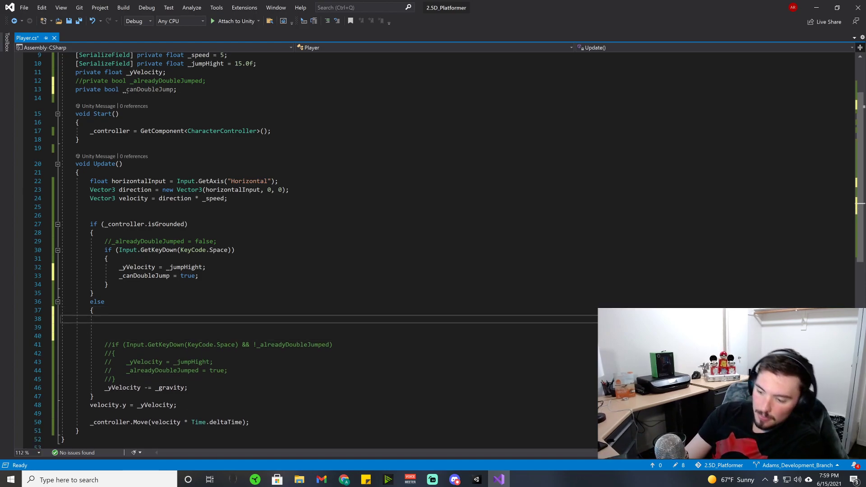
- Start an if statement calling Input.GetKeyDown on the first blank line of the else block
text(if *)
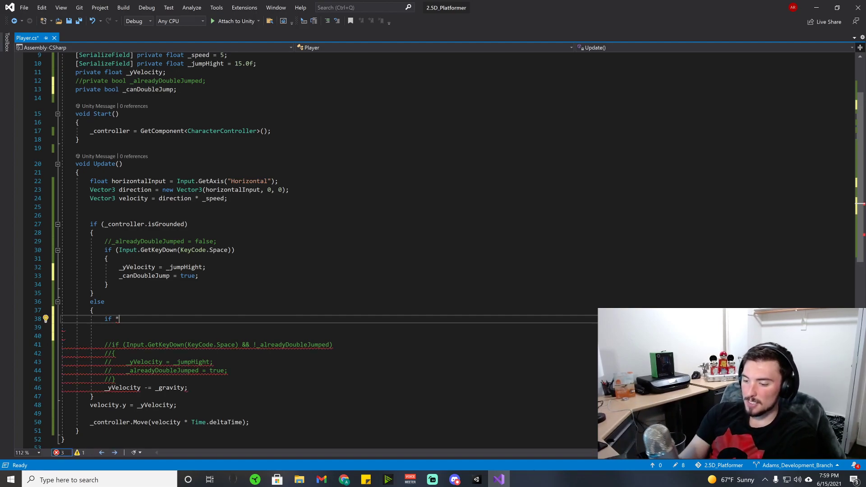
key(BackSpace)
text(()
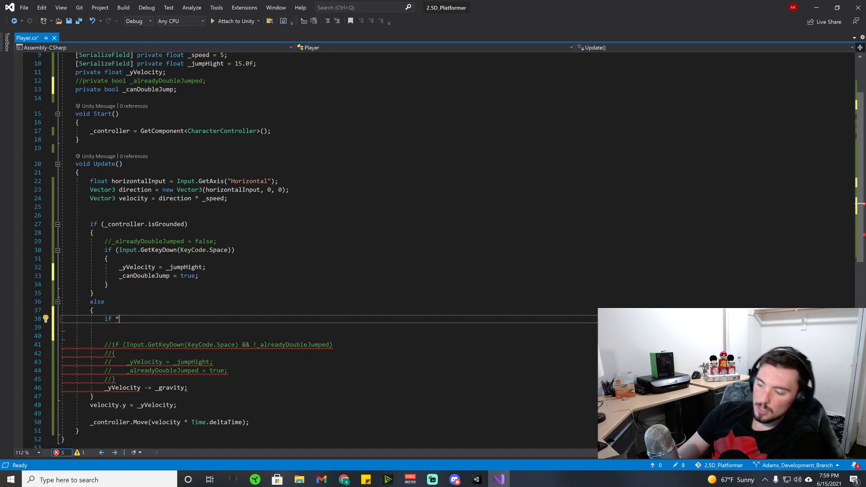
text(Input)
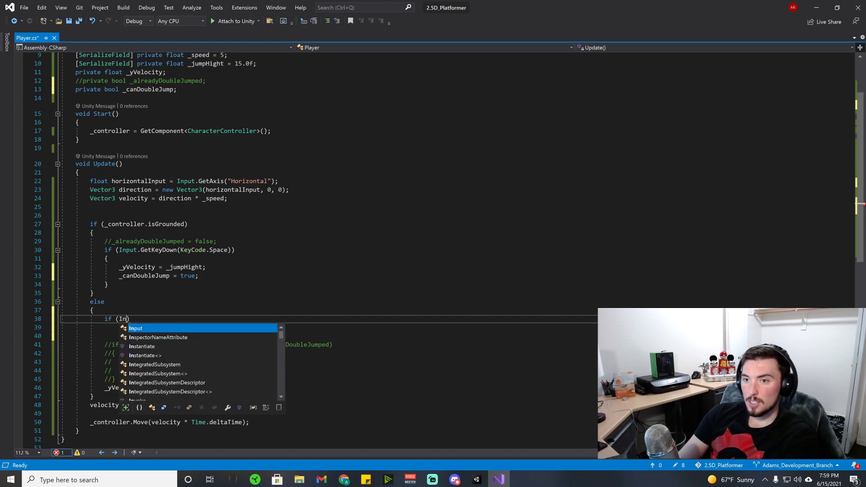
text(.Getr)
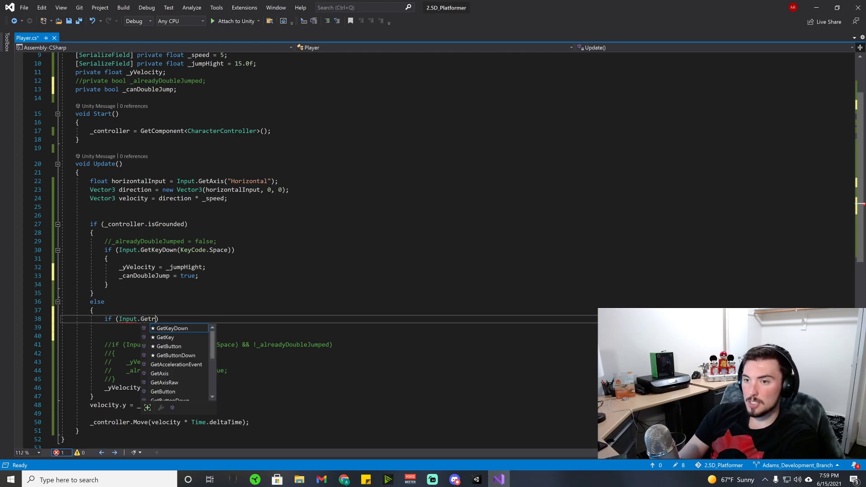
key(Return)
key(ctrl+z)
key(BackSpace)
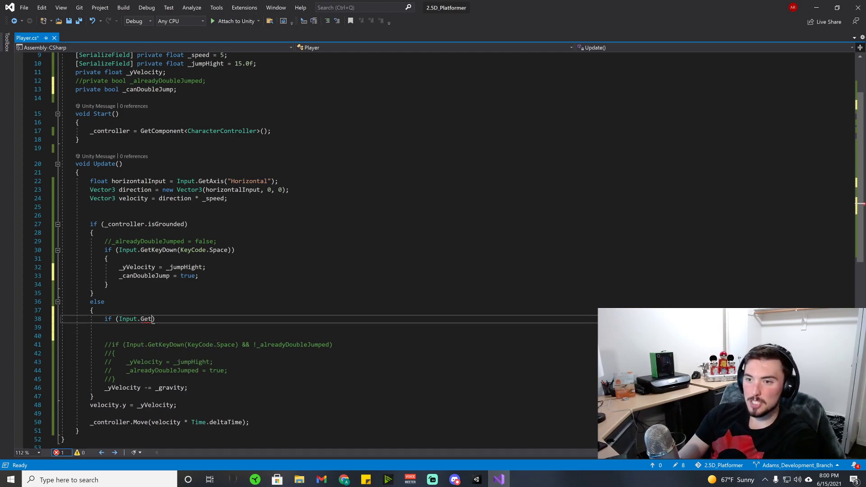
text(K)
key(BackSpace)
key(BackSpace)
key(BackSpace)
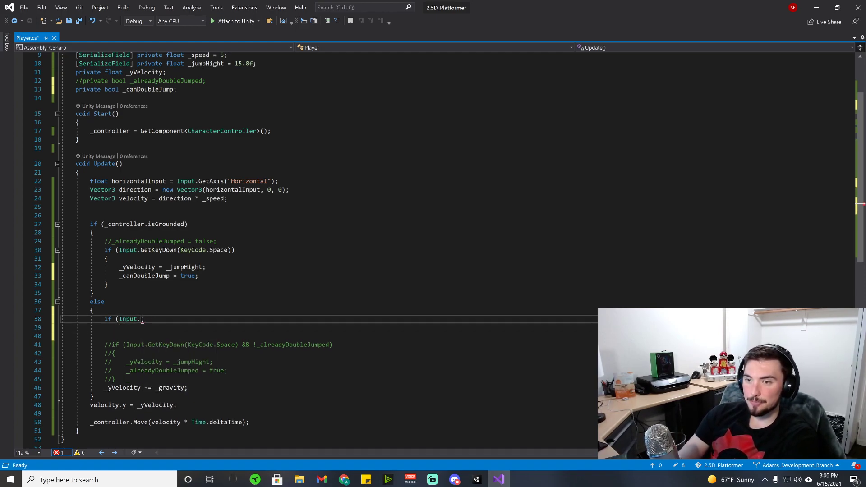
text(GetKeyDown)
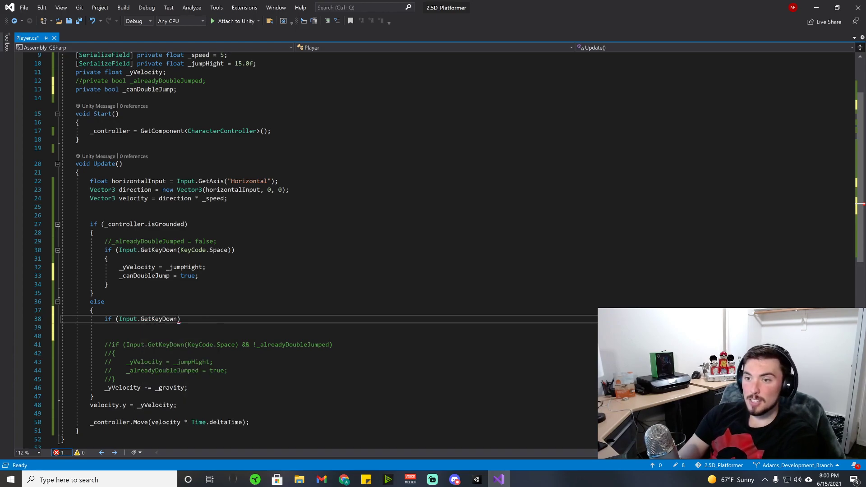
- Complete the else block's if condition with KeyCode.Space as the key and add an empty braced body beneath it
text(()
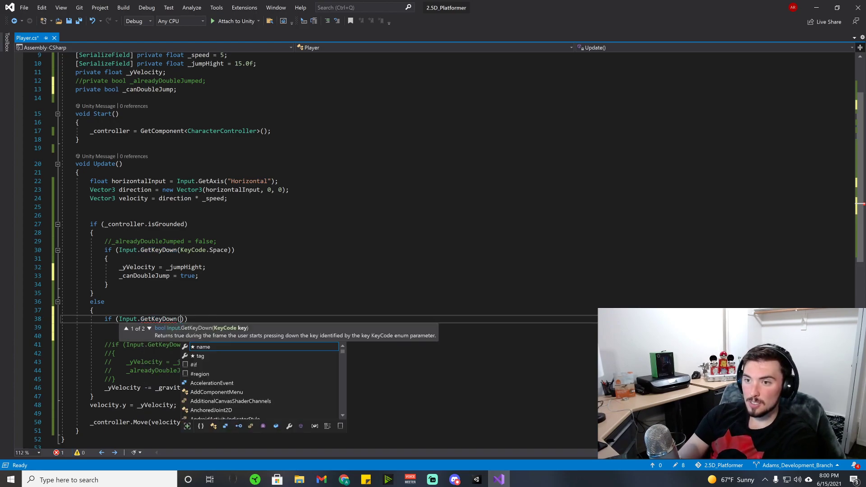
text(Key)
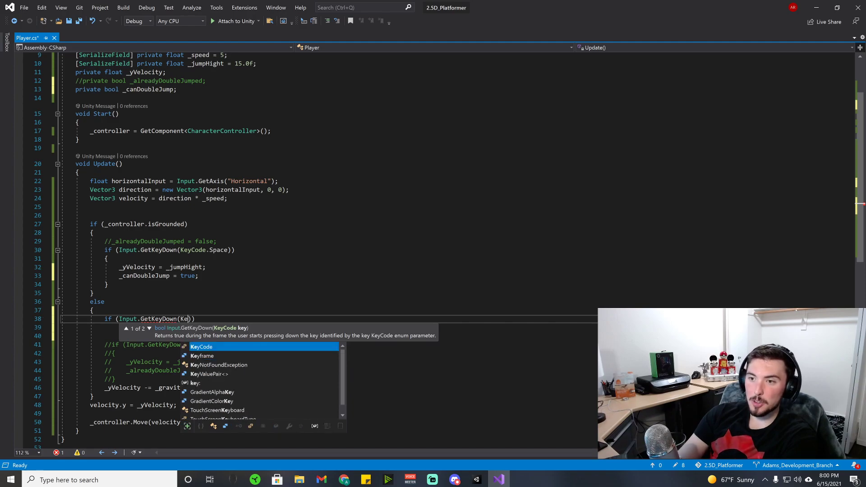
text(C)
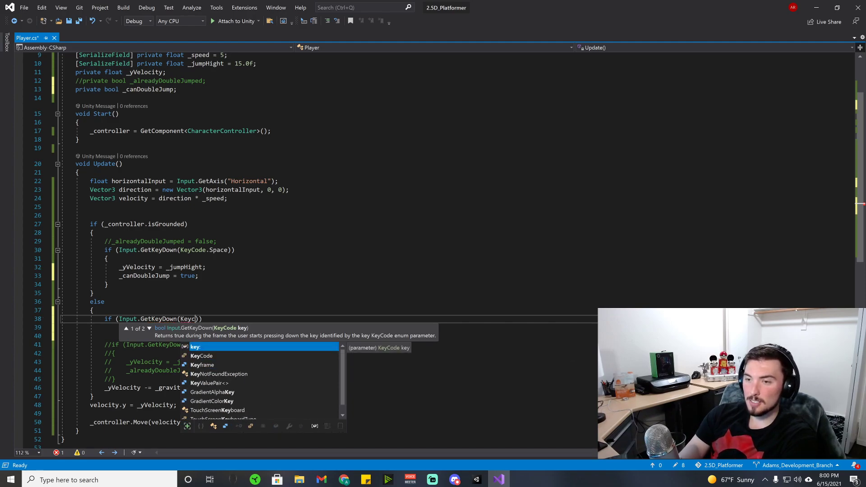
key(Tab)
text(.Sp)
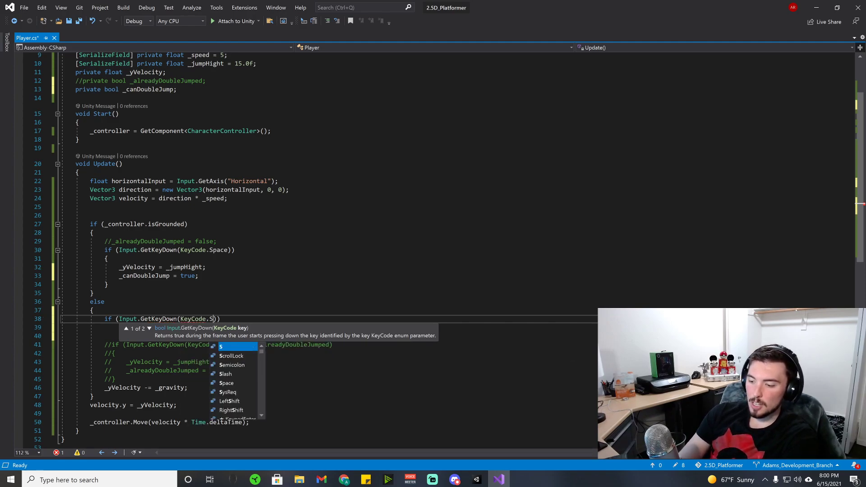
key(Tab)
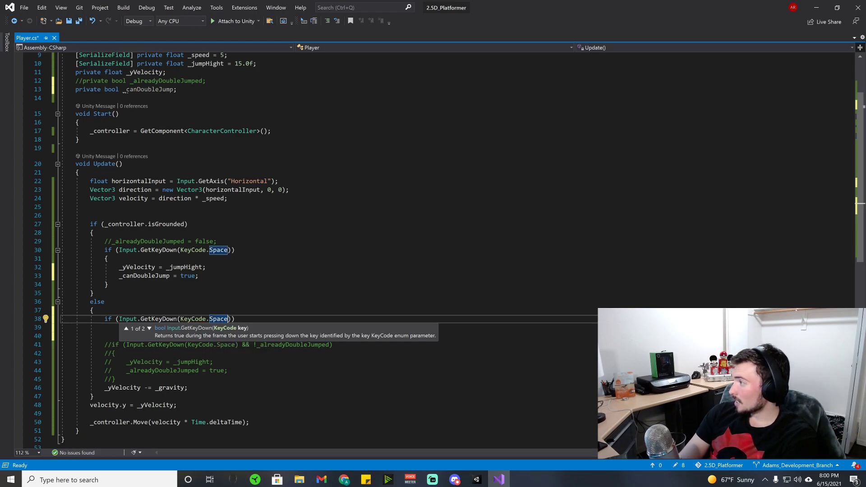
key(End)
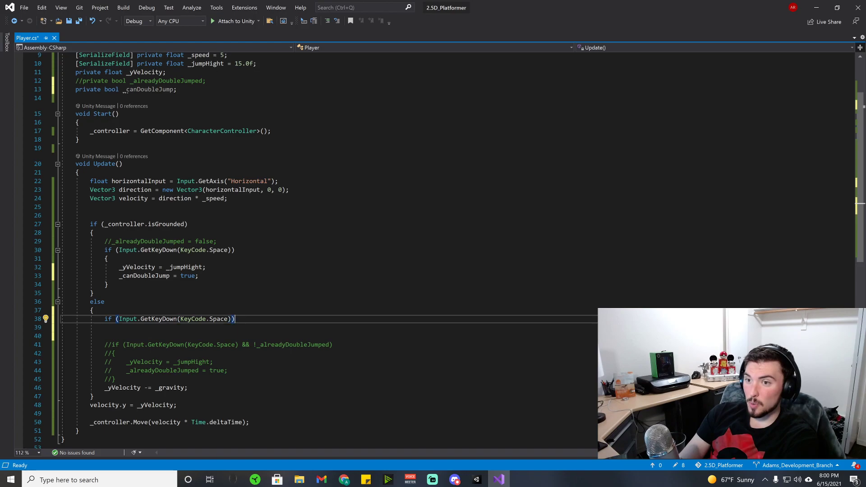
key(Return)
text({)
key(Return)
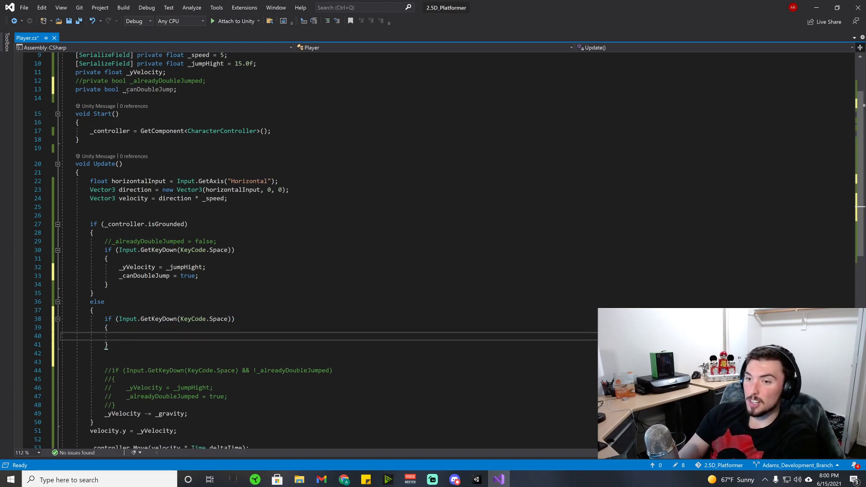
- Nest an if (_canDoubleJump == true) statement with an empty braced body inside the else block's Space-key check
text(if ()
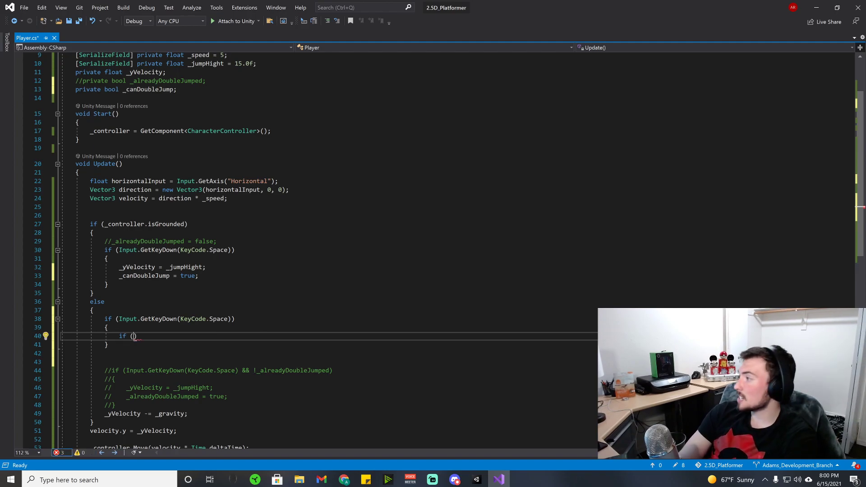
text(_canDoubleJump)
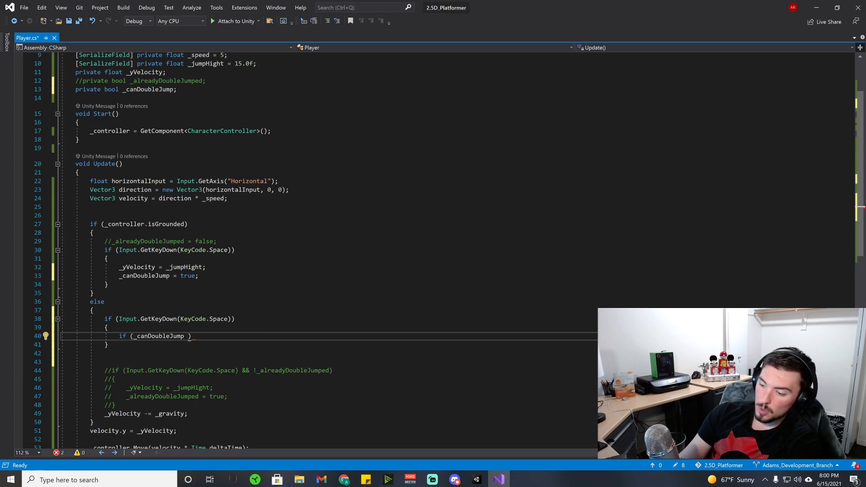
text( == true))
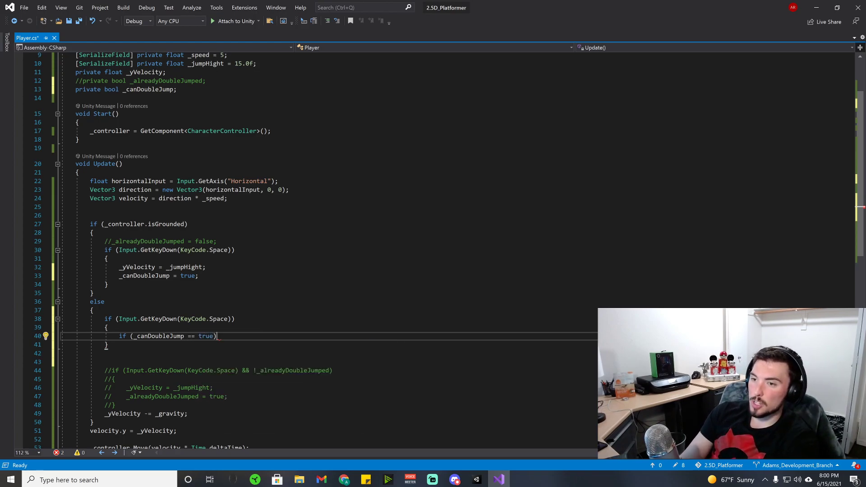
key(Return)
text({)
key(Return)
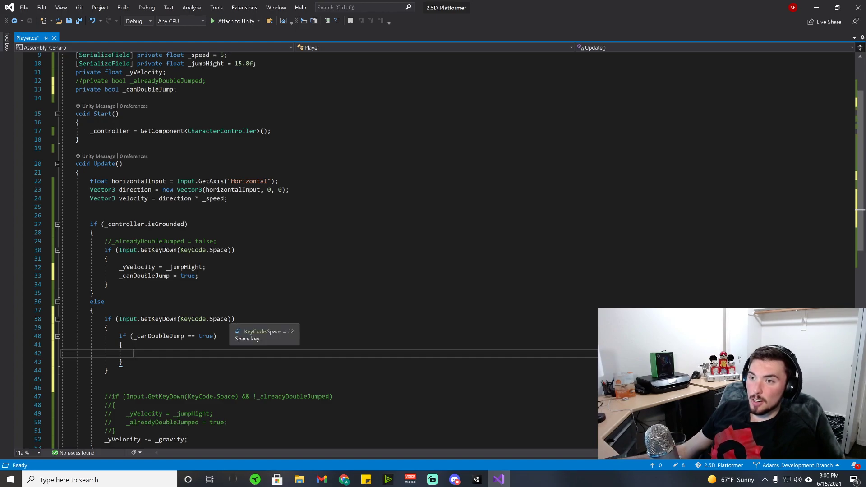
double_click(245, 397)
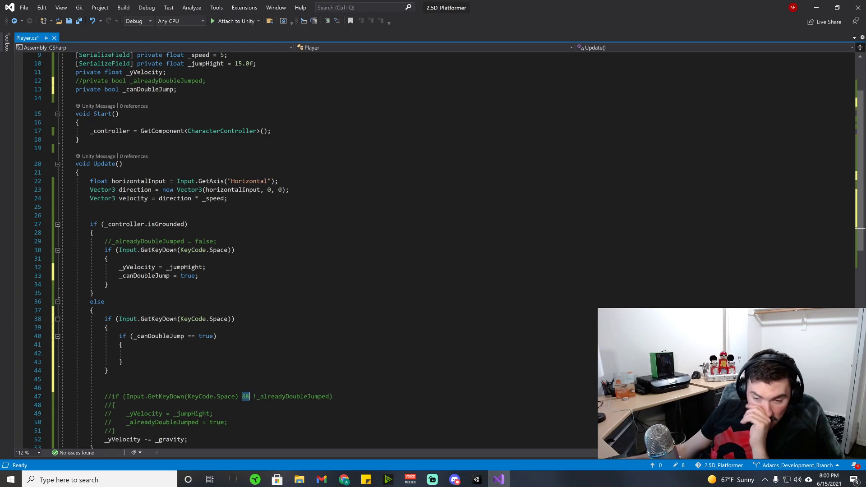
click(231, 318)
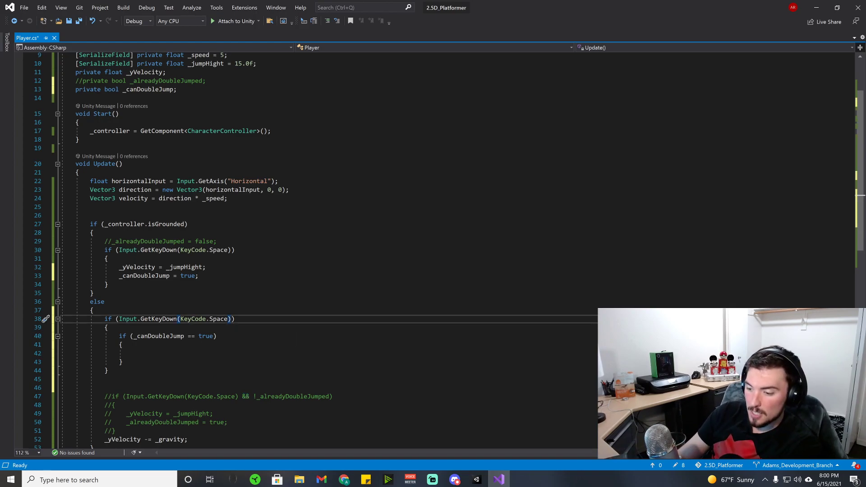
- Add "&& _canDoubleJump" to the else block's Space key condition and delete the nested "_canDoubleJump == true" check
text(&&)
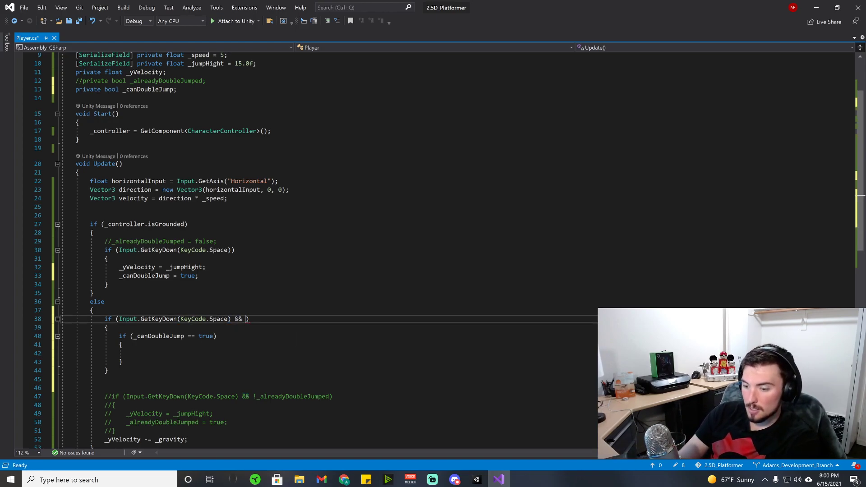
text( _canDoubleJump)
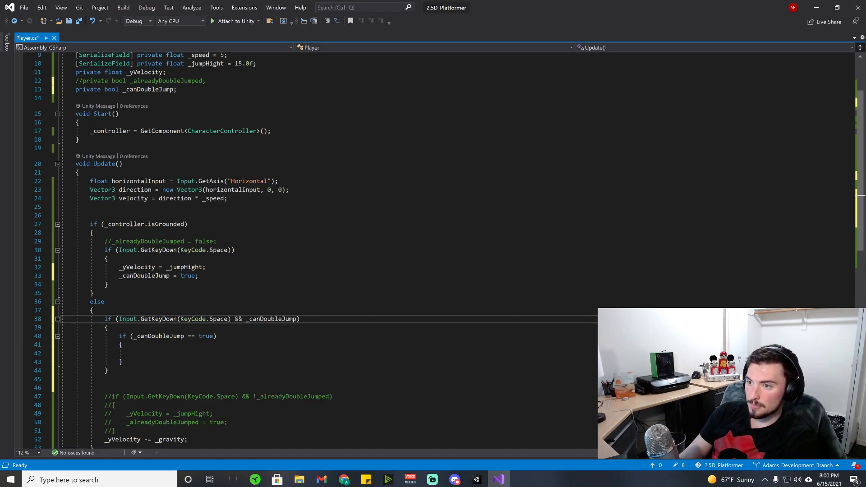
click(108, 327)
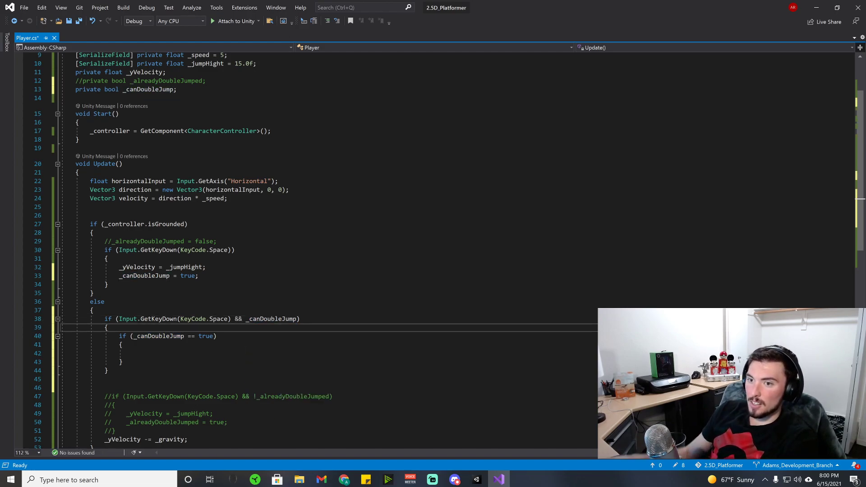
drag(122, 362, 97, 336)
key(Delete)
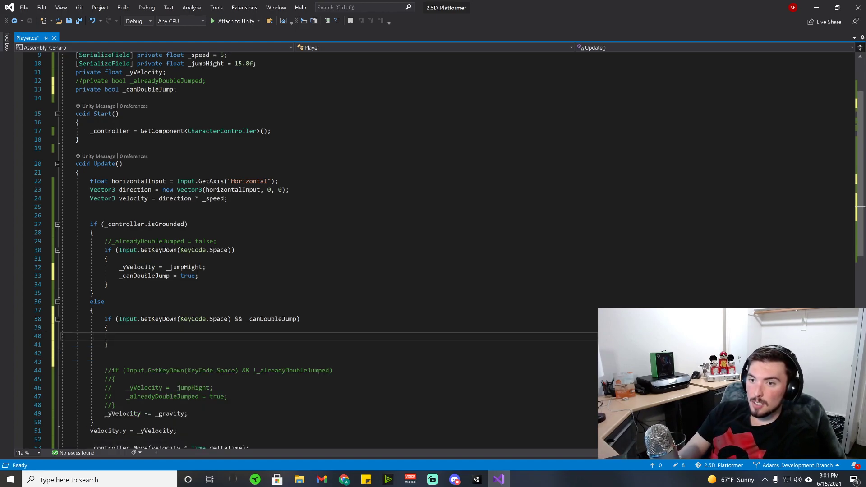
click(123, 336)
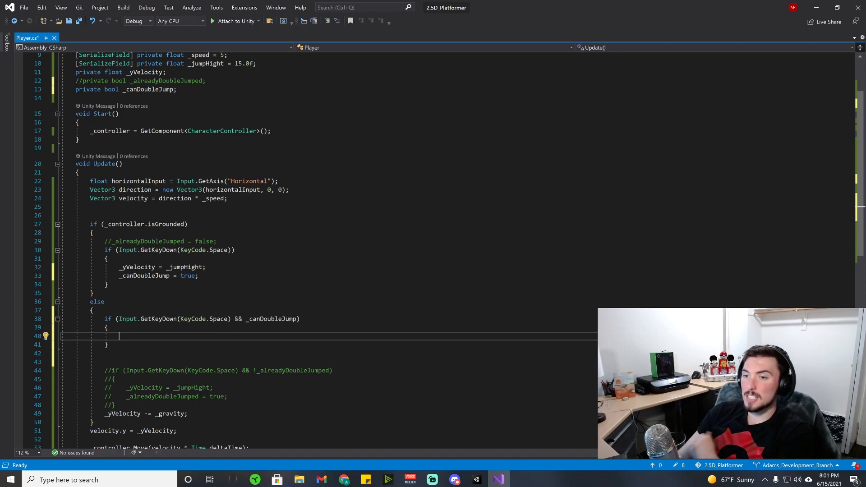
- Undo the combined Space key condition and the removal of the nested check, and reapply both edits
key(ctrl+z)
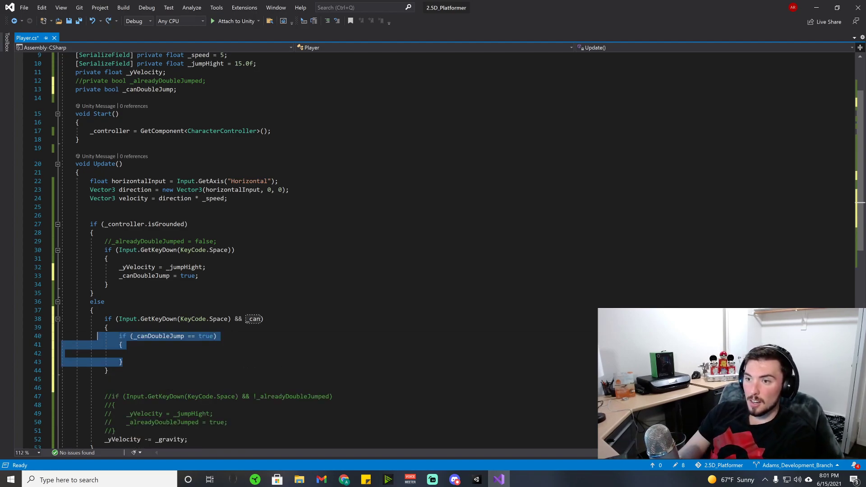
key(ctrl+z)
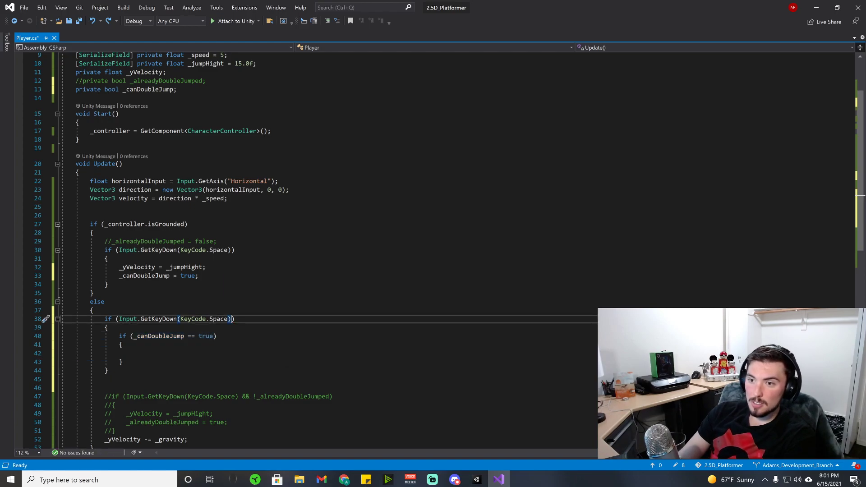
text(&& _canDoubleJump)
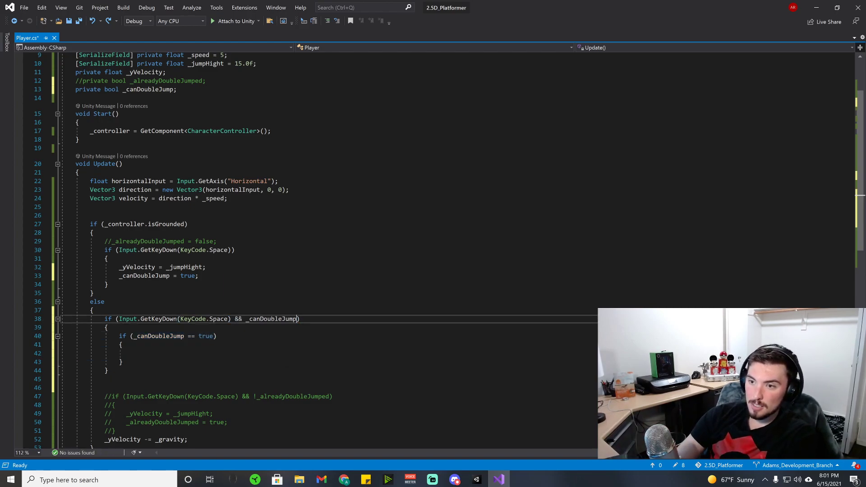
key(ctrl+y)
- Add the statement "_yVelocity += _jumpHight;" inside the else block's double-jump condition
key(Tab)
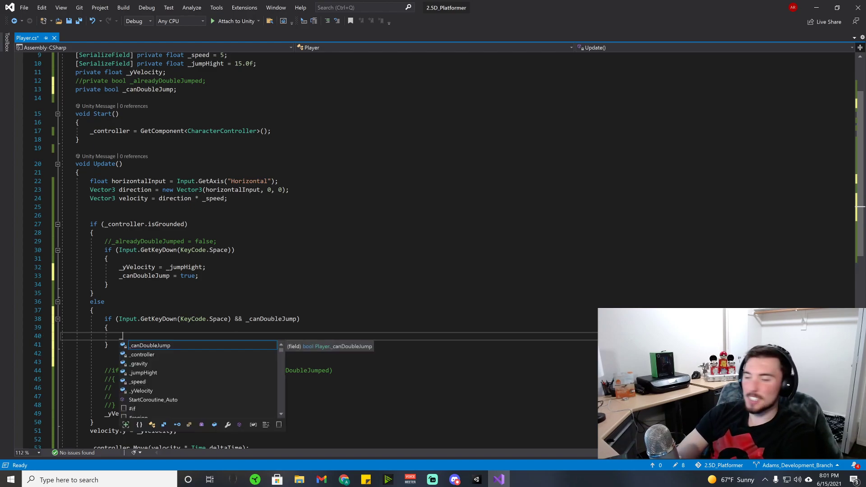
text(yVelocity)
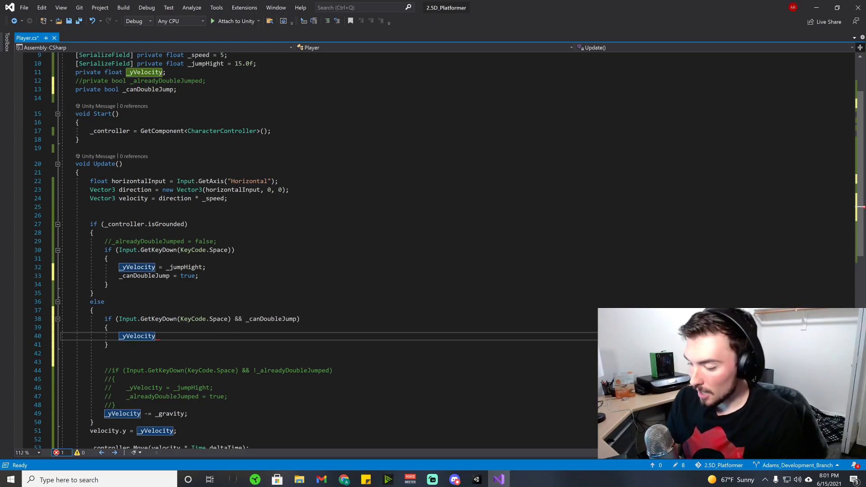
text( += )
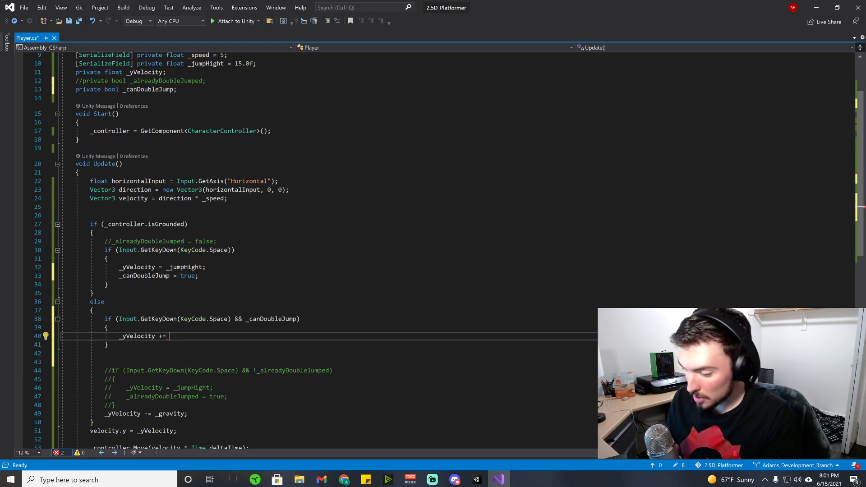
text(_jujp)
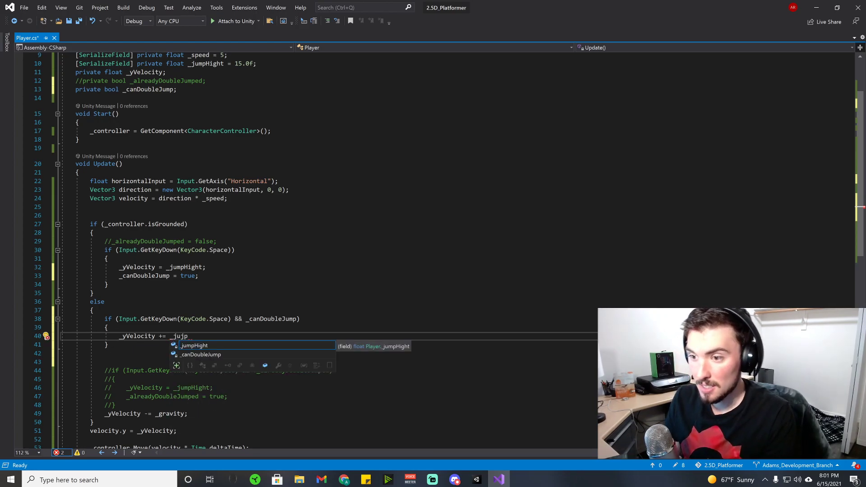
key(Tab)
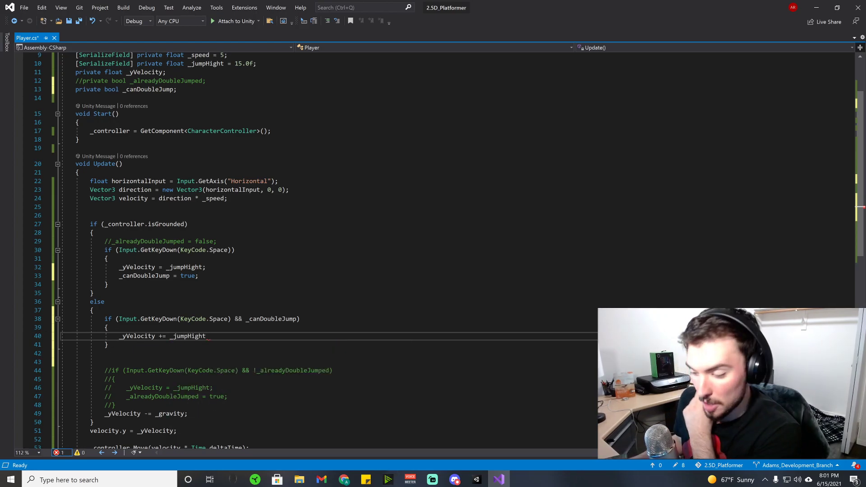
text(;)
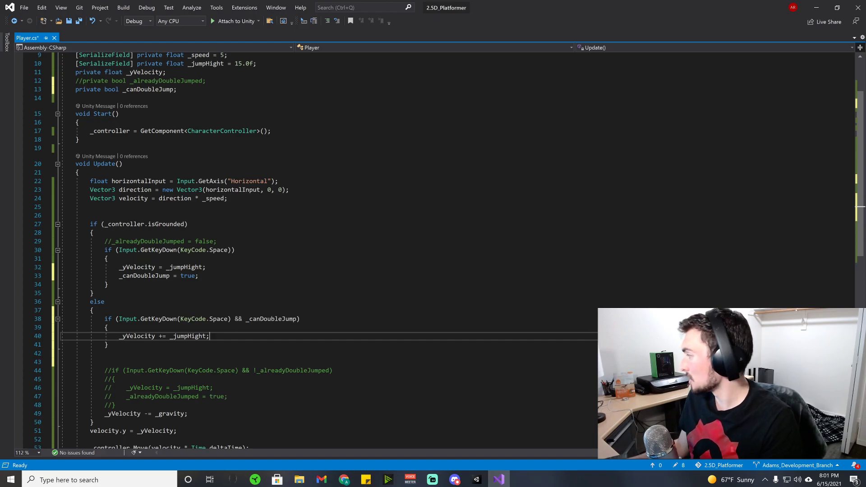
- Add "_canDoubleJump = false;" below the velocity line in the double-jump block and save the Player script
key(Return)
text(_can)
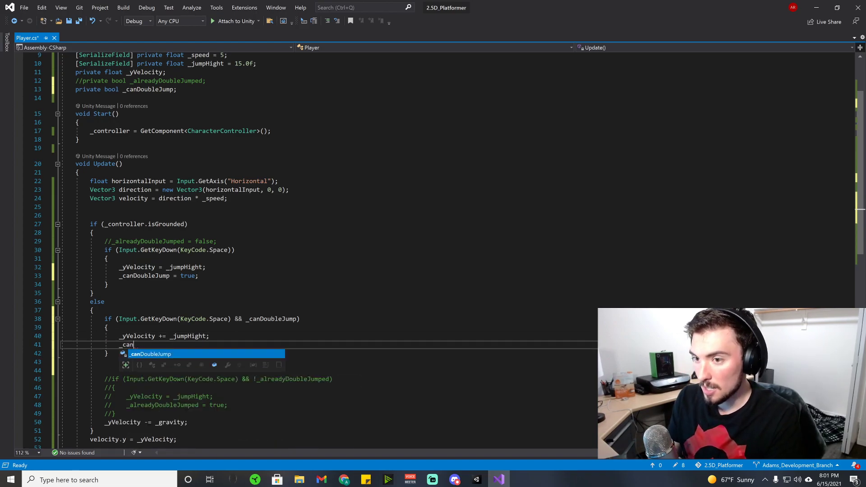
key(Tab)
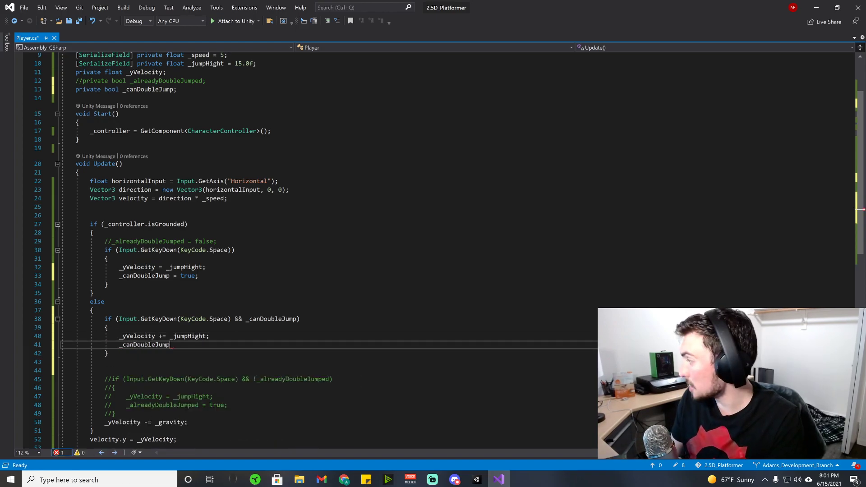
text(= false;)
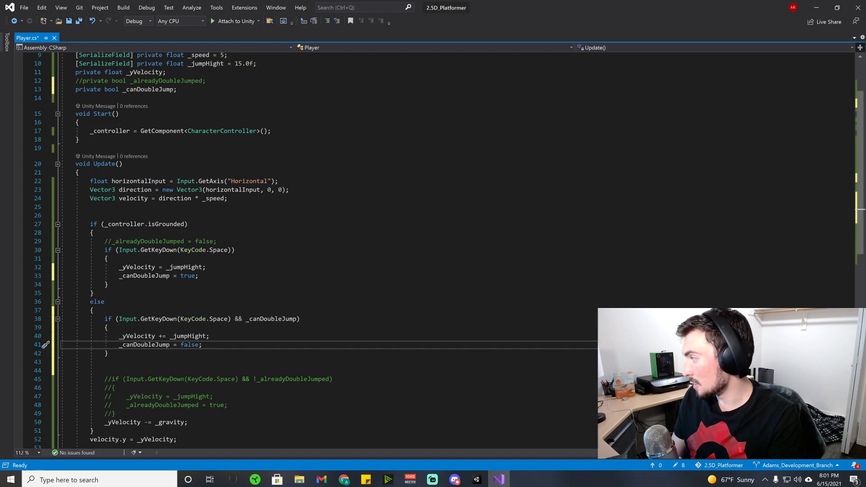
key(ctrl+s)
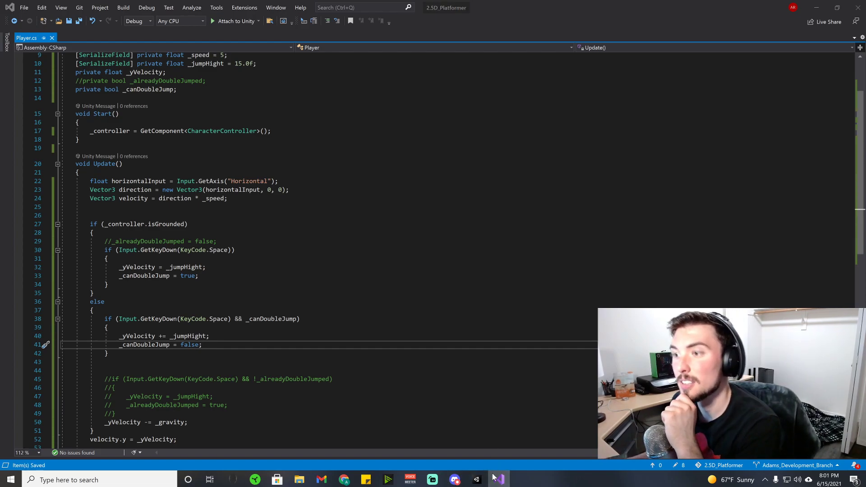
- Switch to Unity, run the game and test moving and double jumping the player between the platforms
click(476, 480)
click(409, 26)
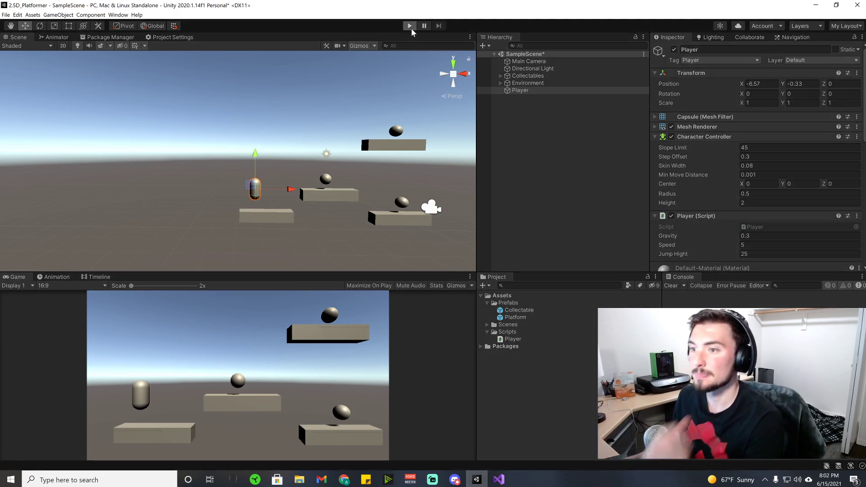
click(290, 367)
key(d)
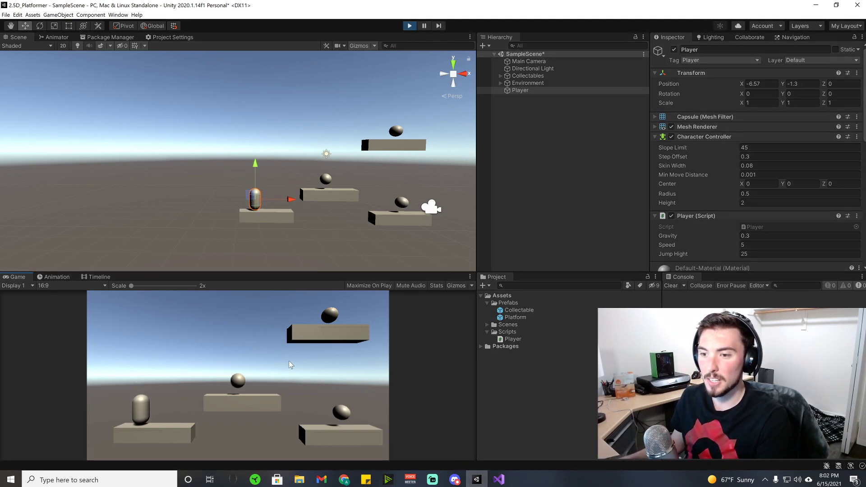
key(a)
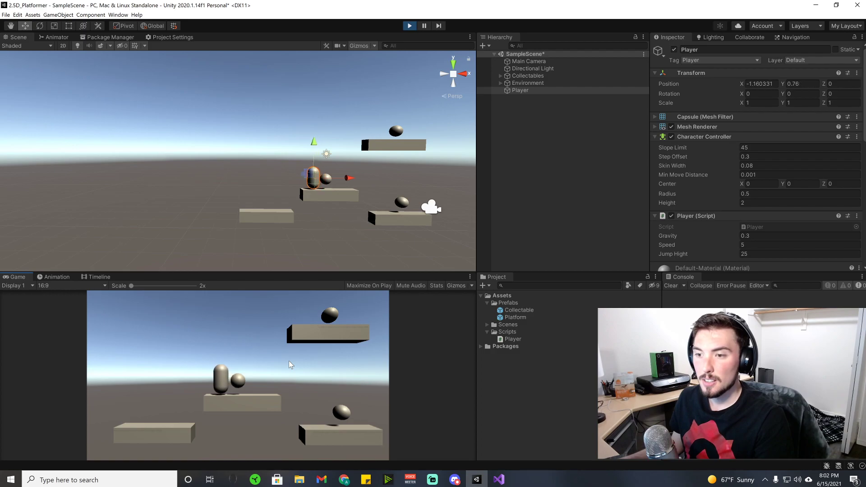
key(space)
key(space)
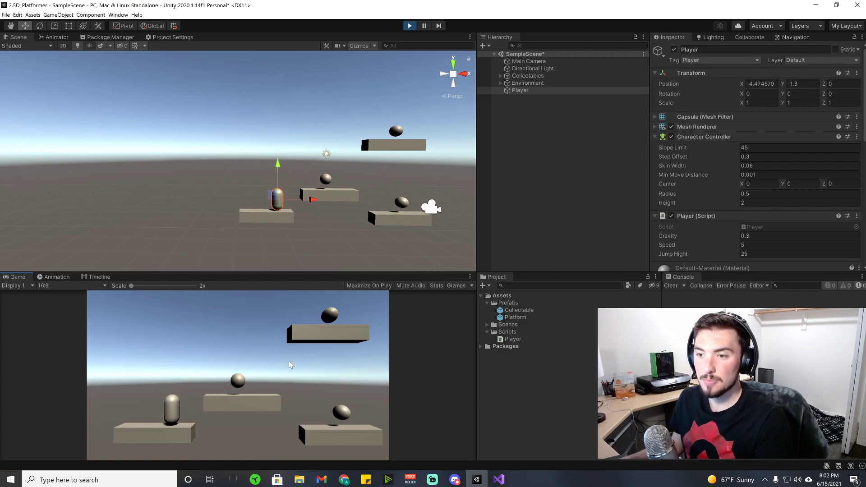
key(space)
key(d)
key(d)
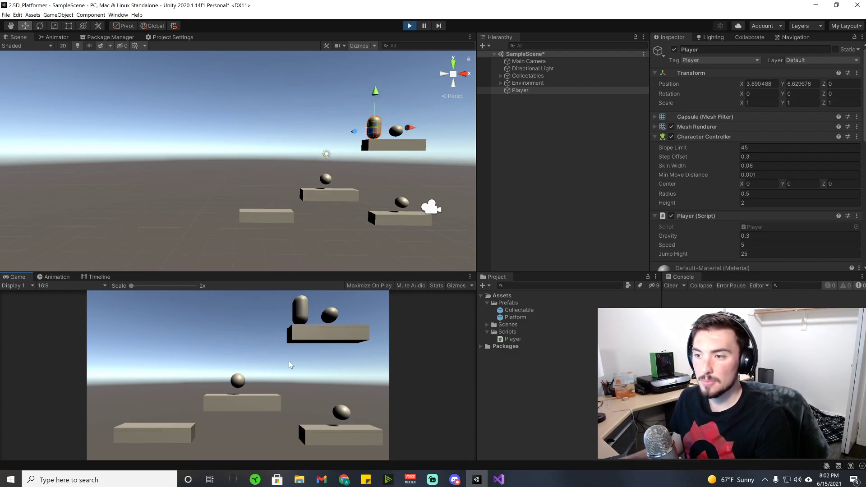
- Test repeated jumps and double jumps on the platforms, and stop the game
key(space)
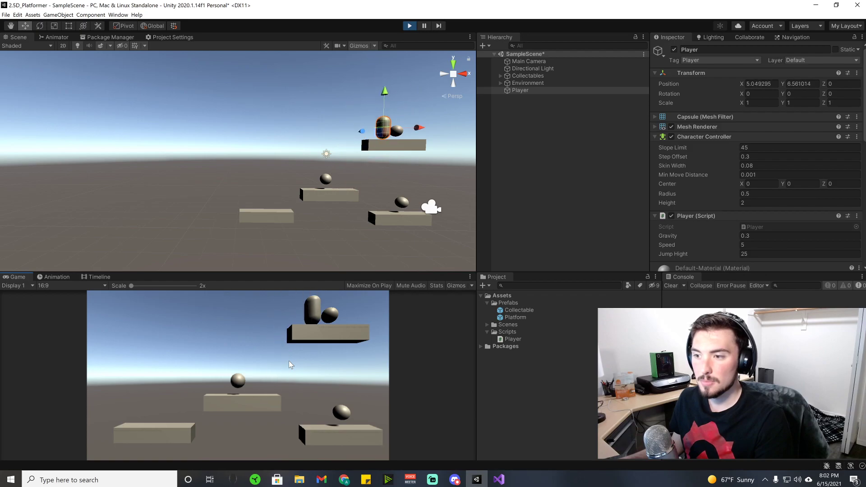
key(space)
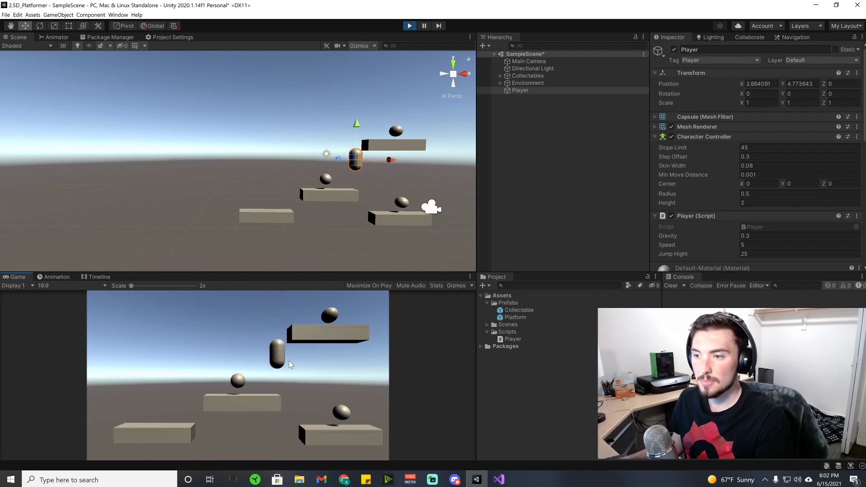
key(space)
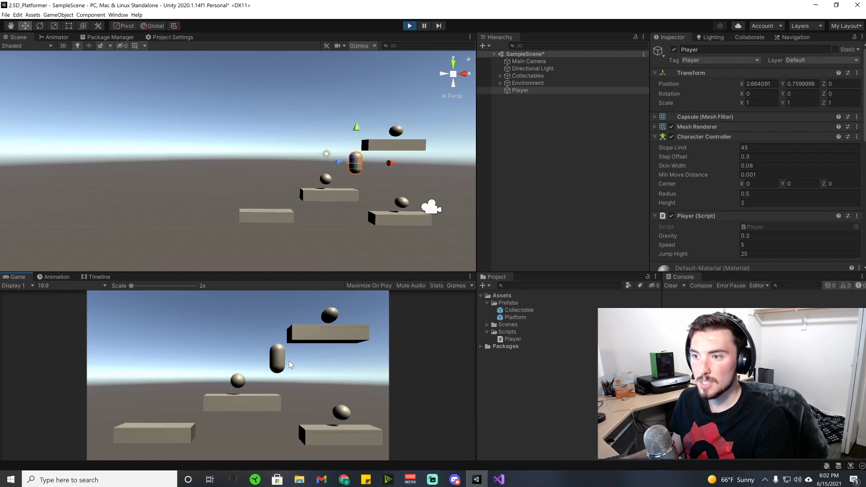
key(space)
key(space)
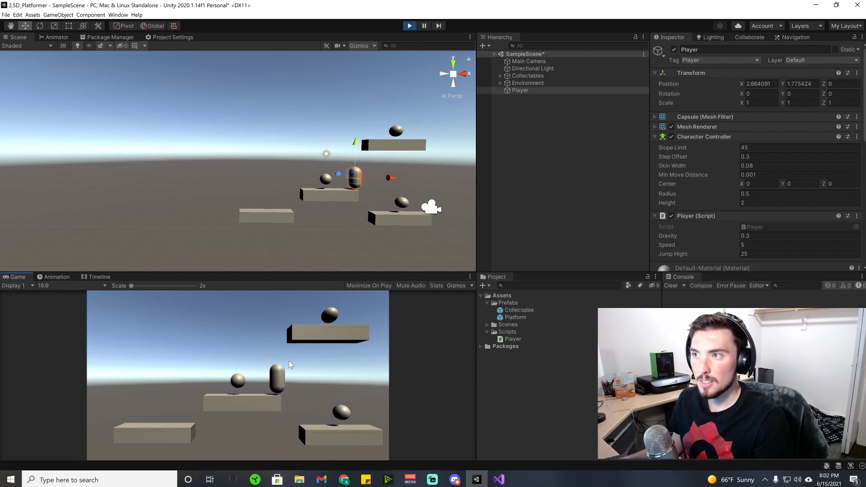
key(space)
key(a)
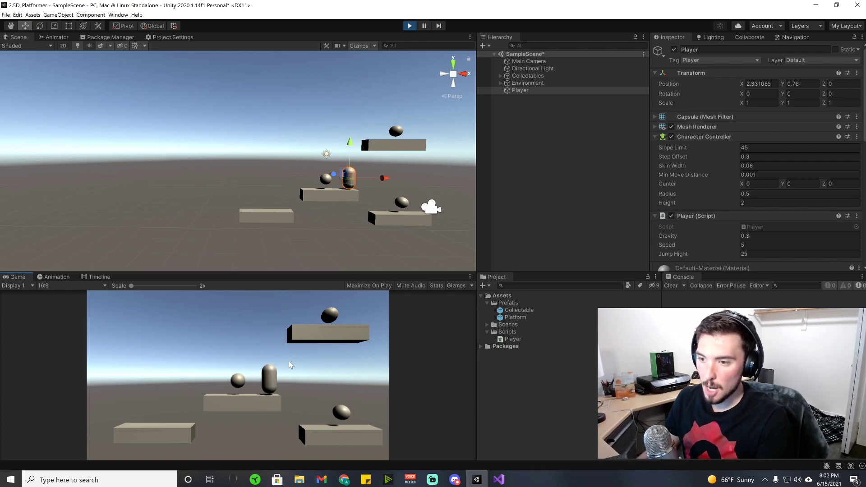
key(space)
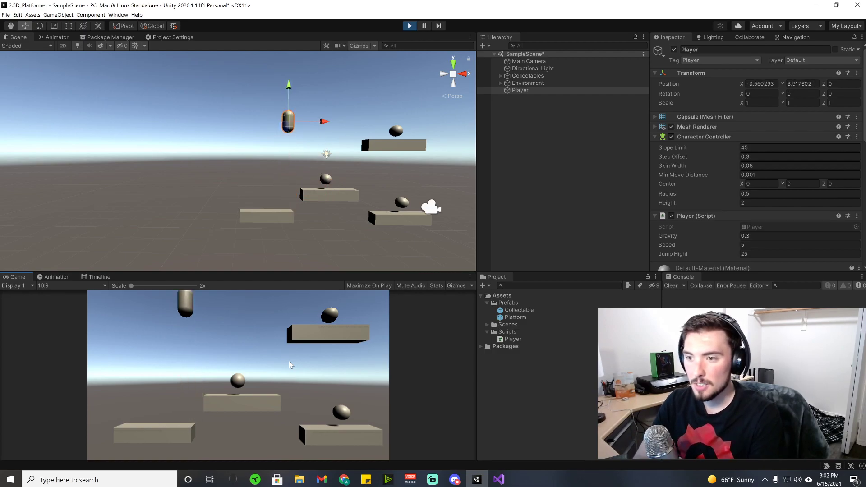
key(space)
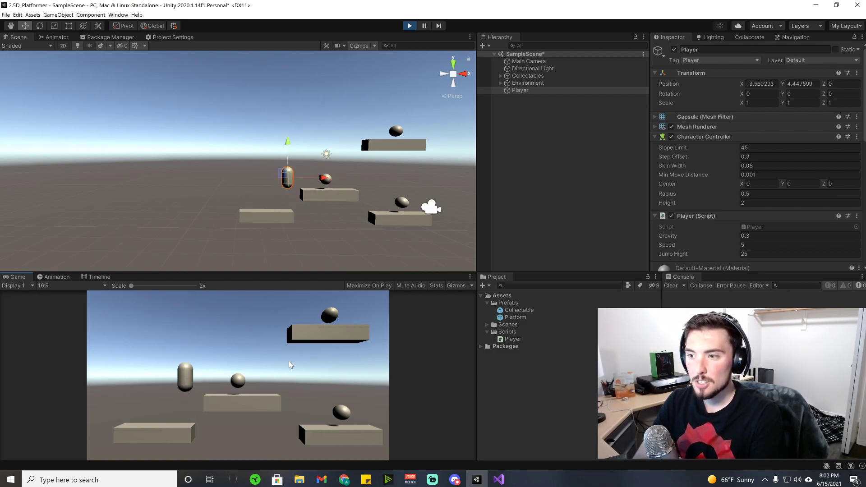
key(space)
key(space)
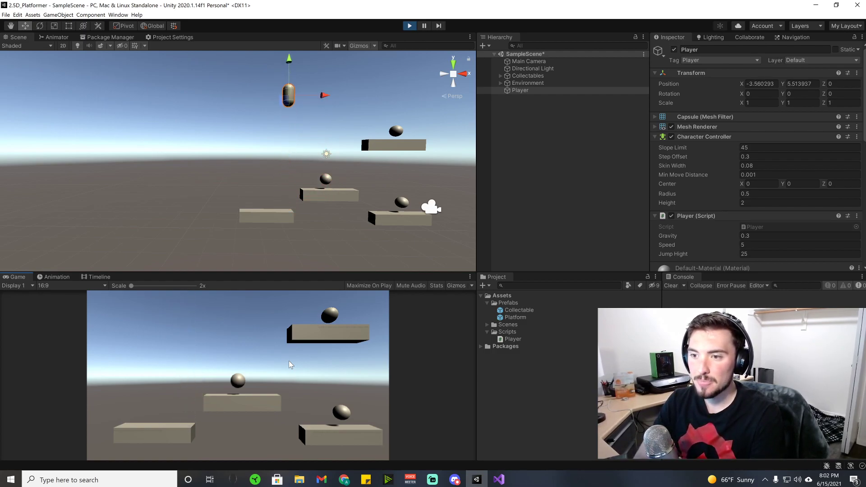
key(space)
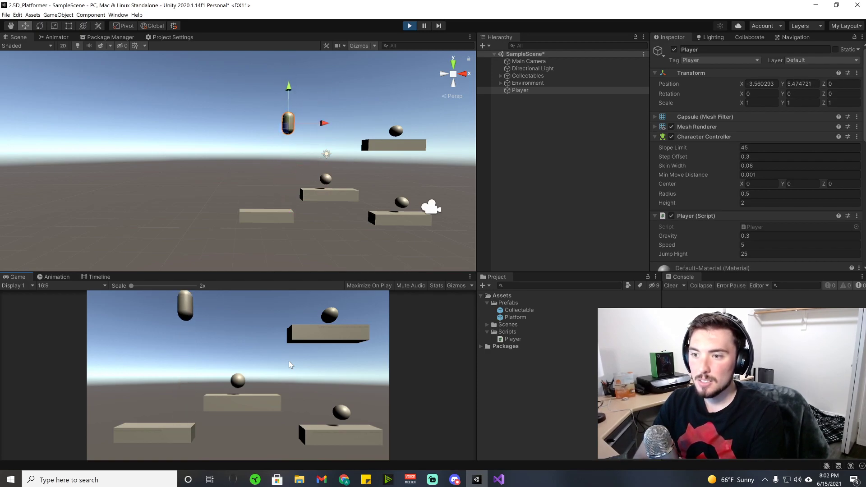
click(409, 26)
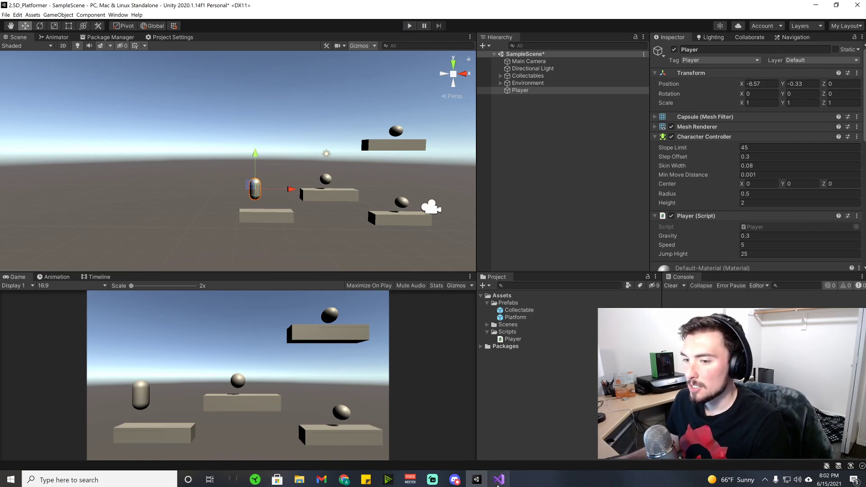
- Switch to Visual Studio and comment out the whole _canDoubleJump if block inside the else branch of Update
click(499, 479)
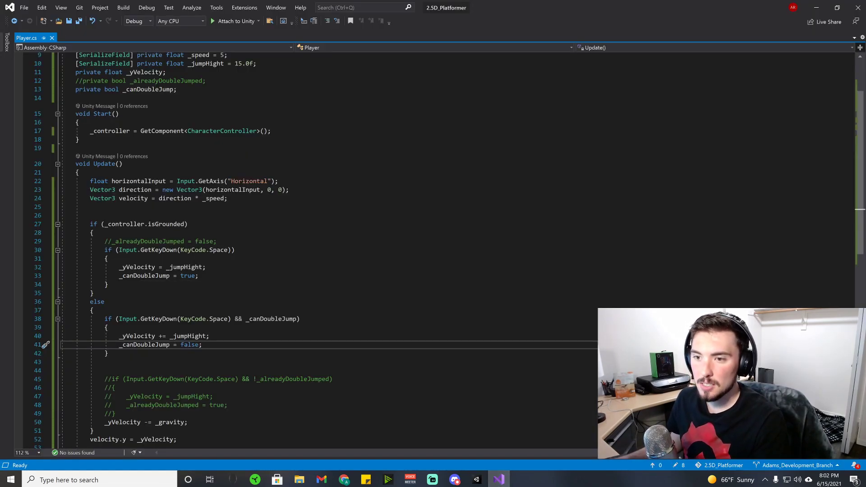
click(106, 319)
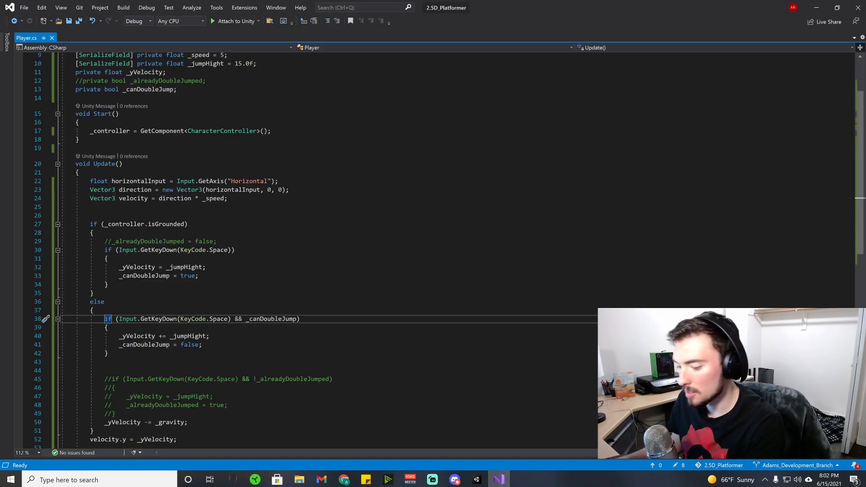
text(//)
click(104, 327)
text(//)
click(104, 336)
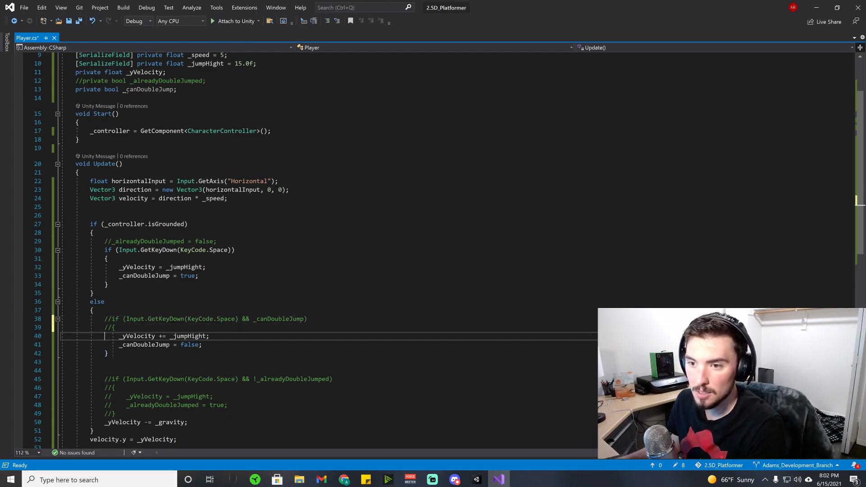
text(//)
click(104, 336)
text(//)
key(BackSpace)
key(BackSpace)
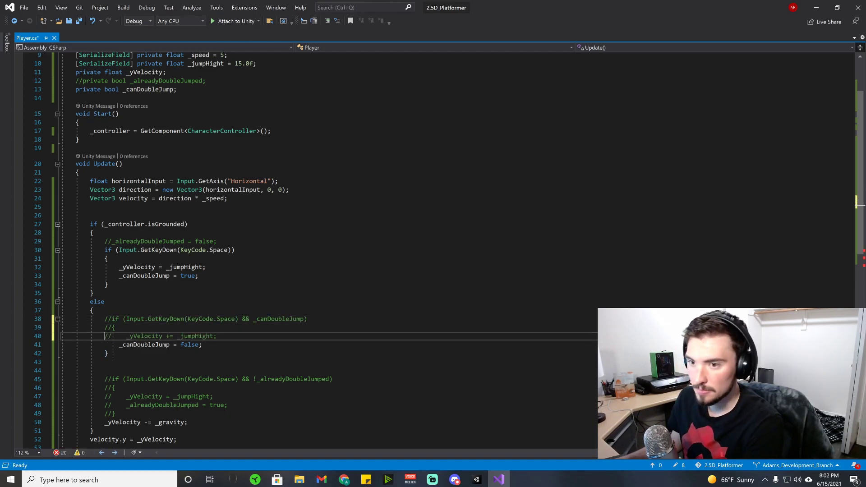
click(105, 344)
text(//)
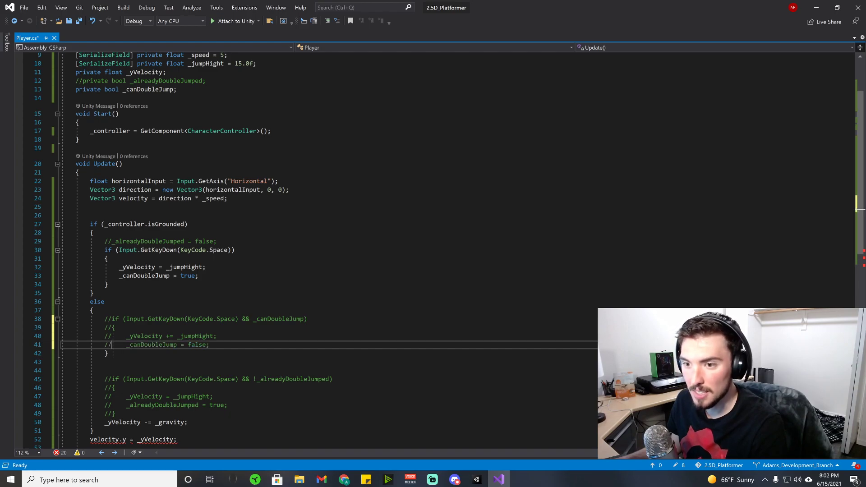
click(105, 353)
text(//)
- Uncomment the _alreadyDoubleJumped field, and comment out the _canDoubleJump field and its "_canDoubleJump = true;" assignment in the grounded jump block
scroll(126, 143, up, 2)
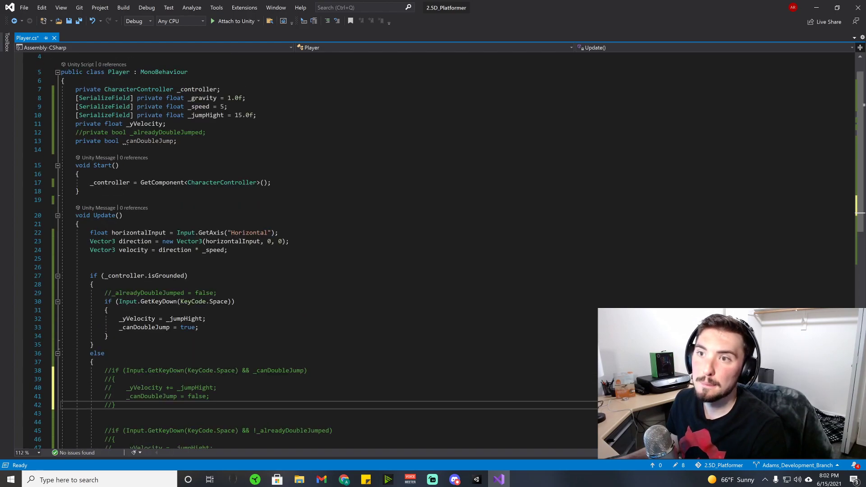
click(75, 141)
text(//)
click(83, 132)
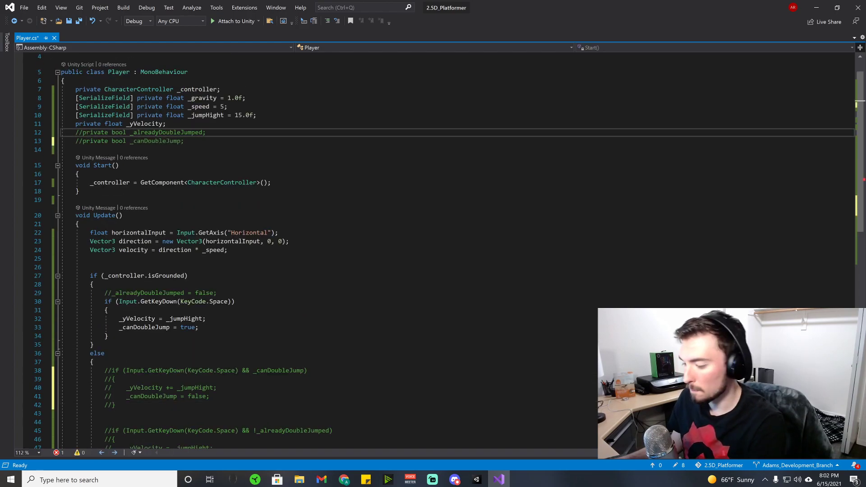
key(BackSpace)
key(BackSpace)
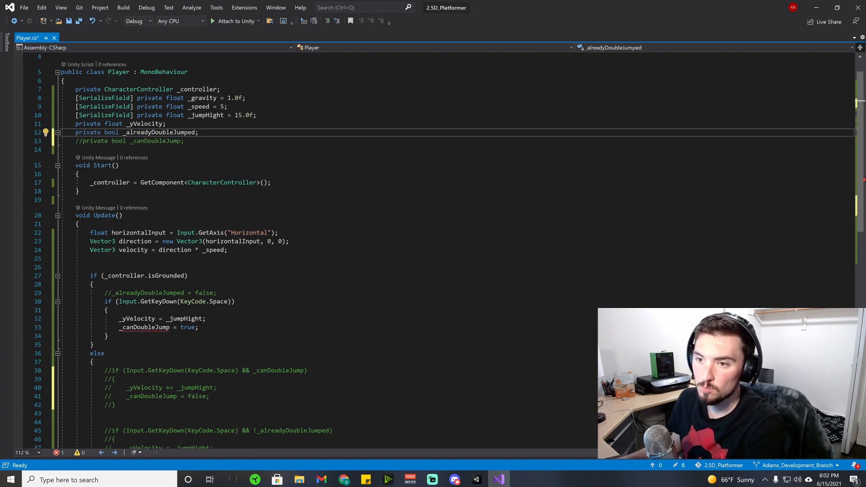
click(119, 327)
text(//)
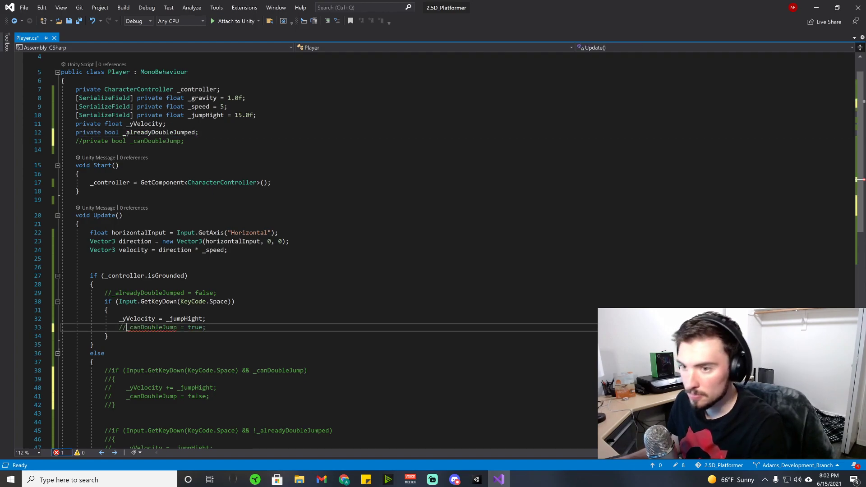
- Uncomment the if block that checks !_alreadyDoubleJumped in the else branch and save the Player script
scroll(316, 225, down, 5)
click(112, 276)
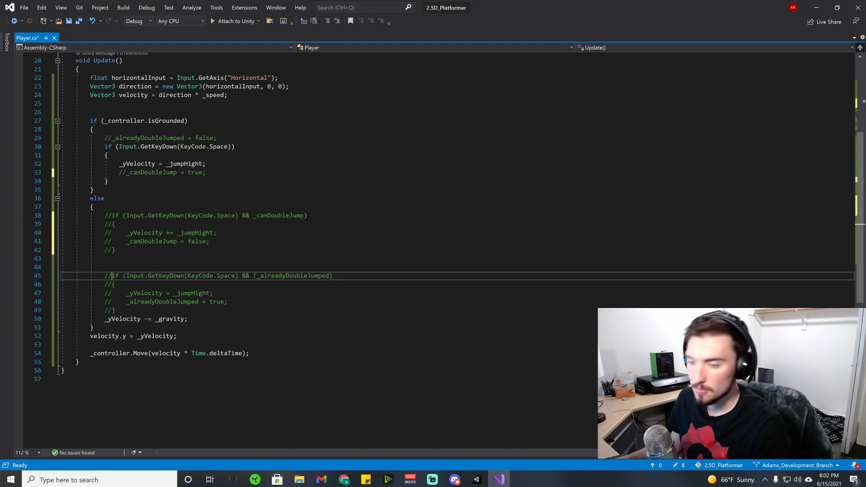
key(BackSpace)
key(BackSpace)
key(Down)
key(BackSpace)
key(BackSpace)
key(Down)
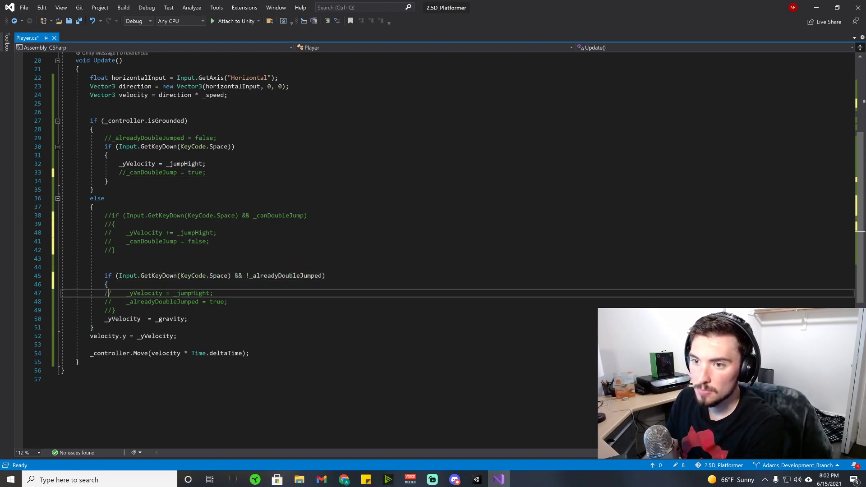
key(BackSpace)
key(BackSpace)
key(Down)
key(BackSpace)
key(BackSpace)
key(Down)
key(BackSpace)
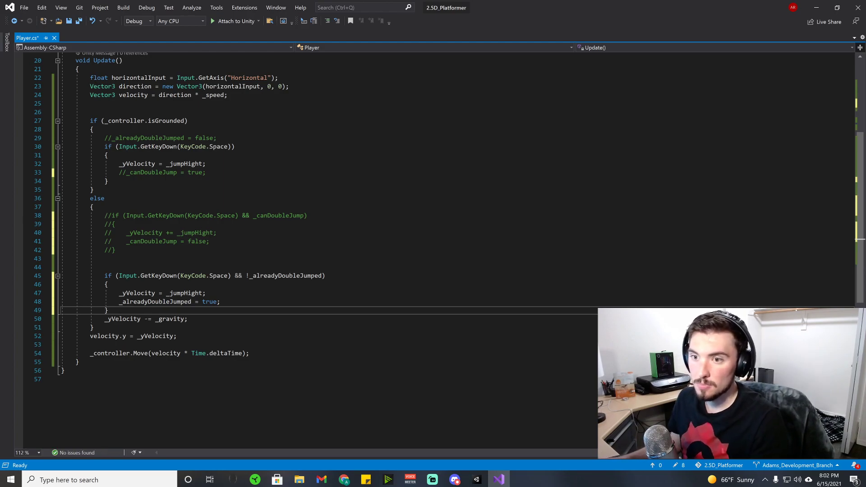
key(ctrl+s)
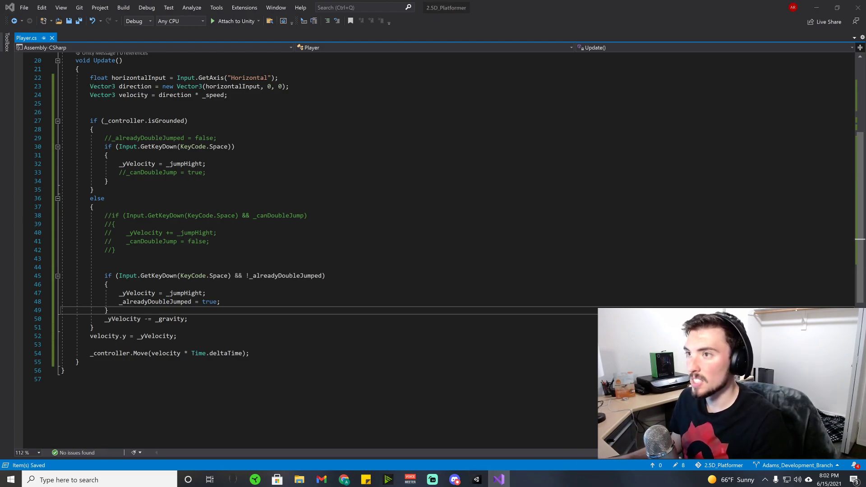
- Switch to Unity, run the game and test repeated jumps and double jumps on the starting platform
click(477, 479)
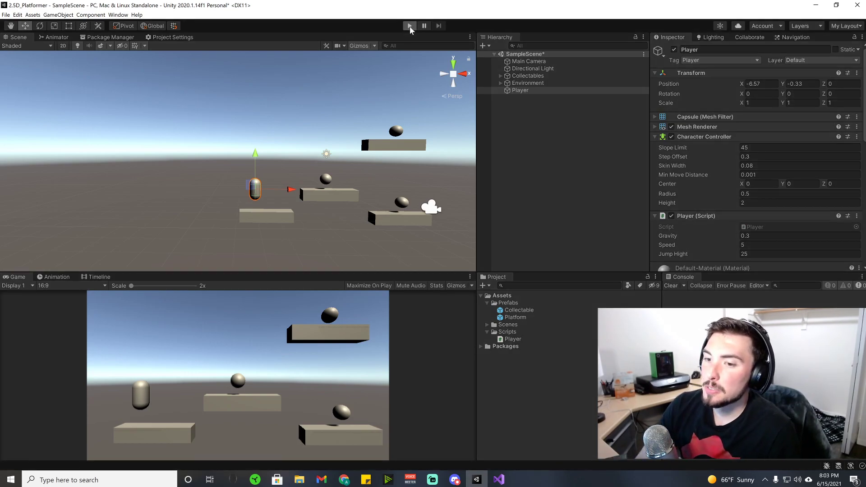
click(409, 26)
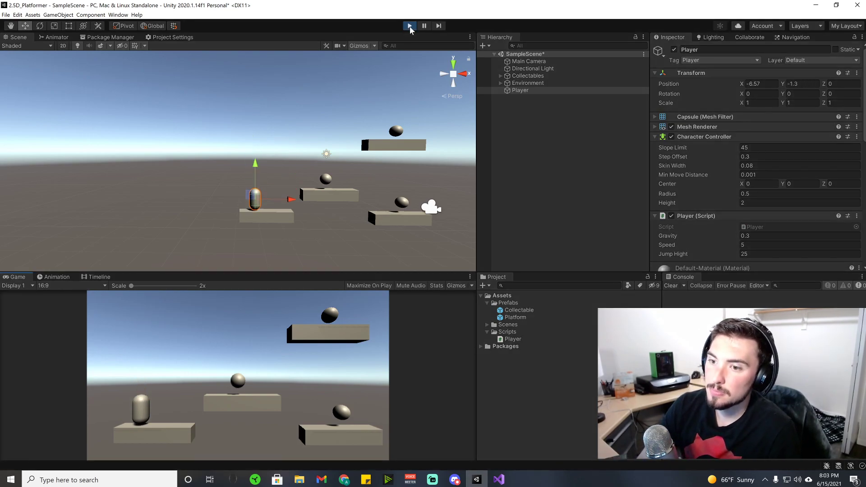
key(space)
key(space)
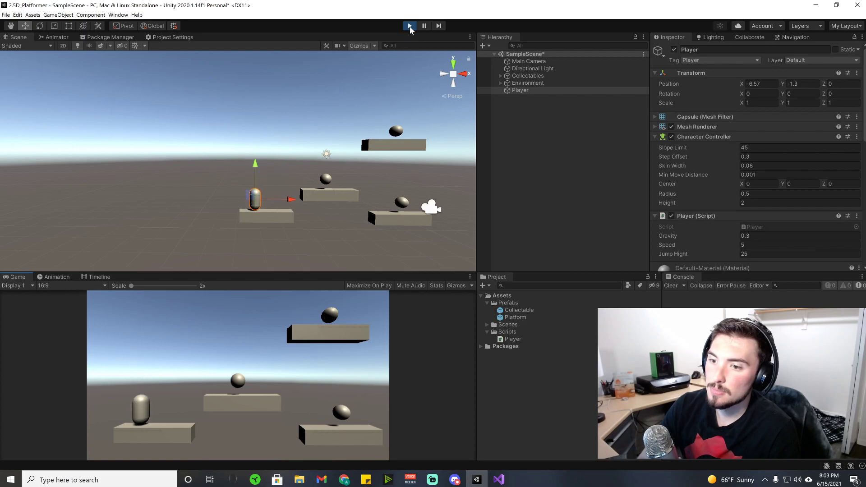
key(space)
key(space)
key(space)
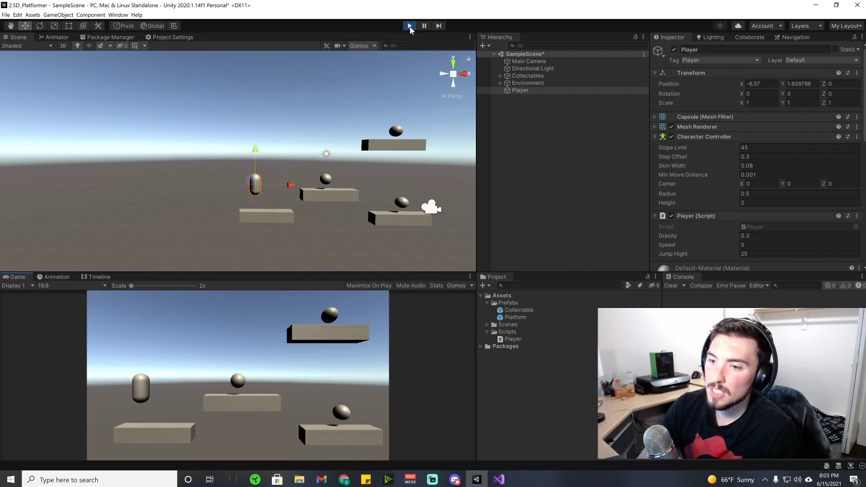
key(space)
key(space)
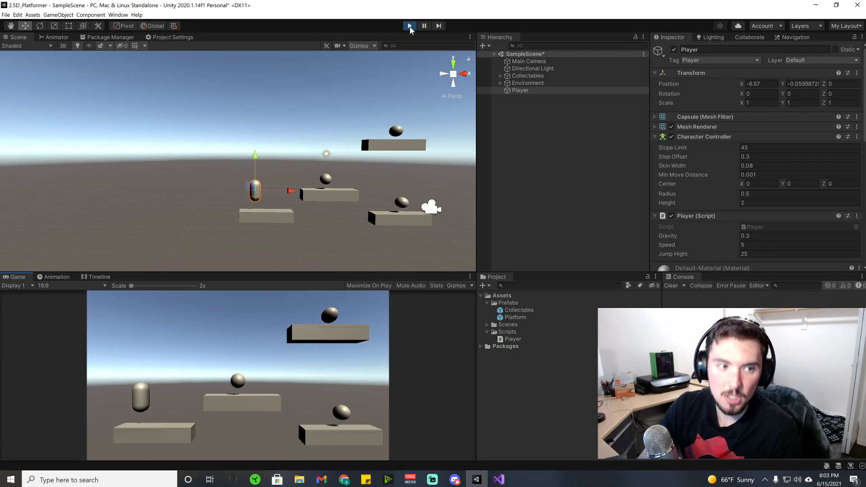
key(space)
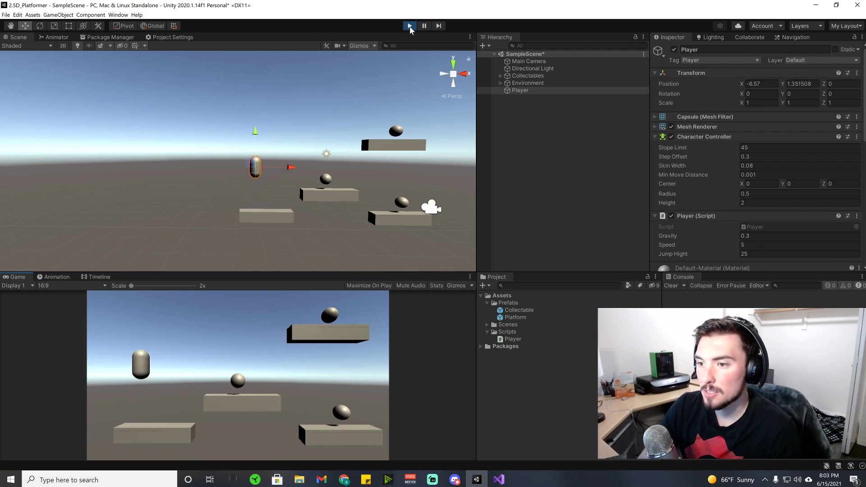
- Switch to Visual Studio and examine how the Update method uses _alreadyDoubleJumped for jumping
click(493, 481)
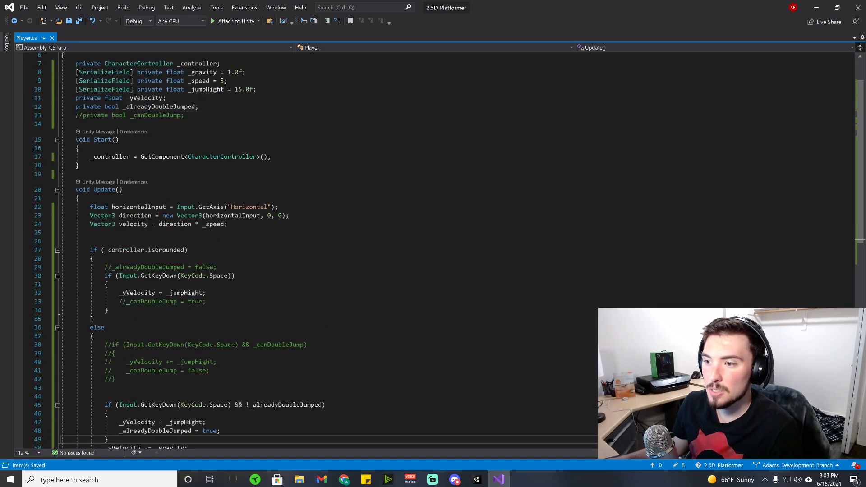
scroll(180, 113, down, 2)
scroll(306, 248, down, 1)
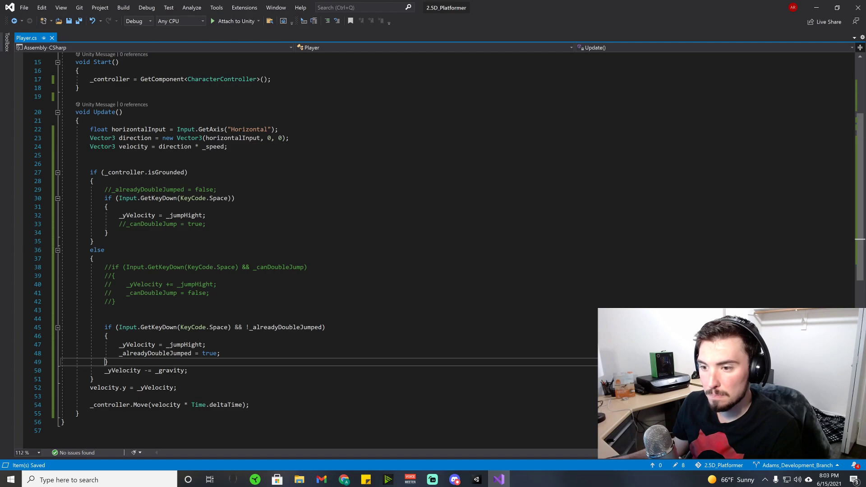
- Switch to Unity and test moving and jumping the player on the starting platform in the running game
click(477, 479)
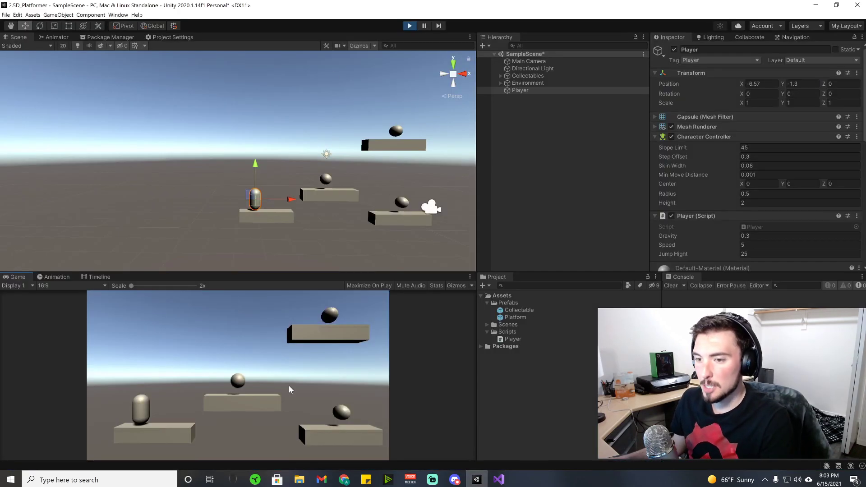
key(Right)
key(Left)
key(space)
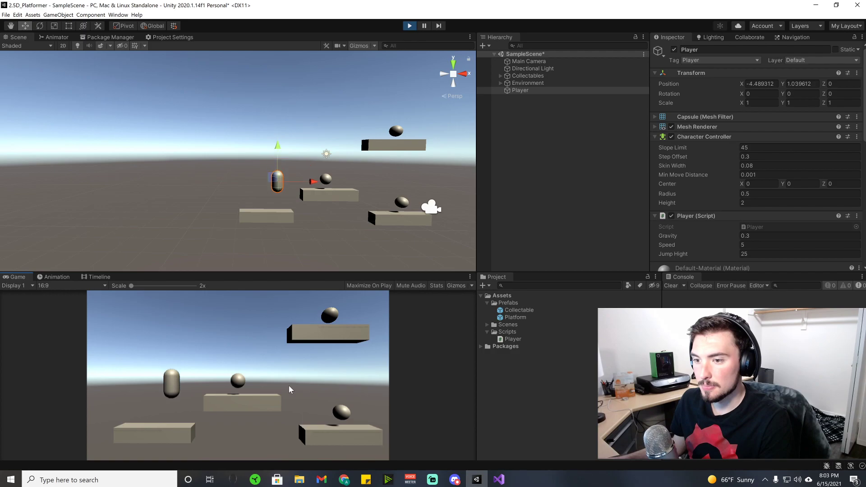
- Review the Player script from its beginning in Visual Studio, and stop the running game in Unity
click(499, 479)
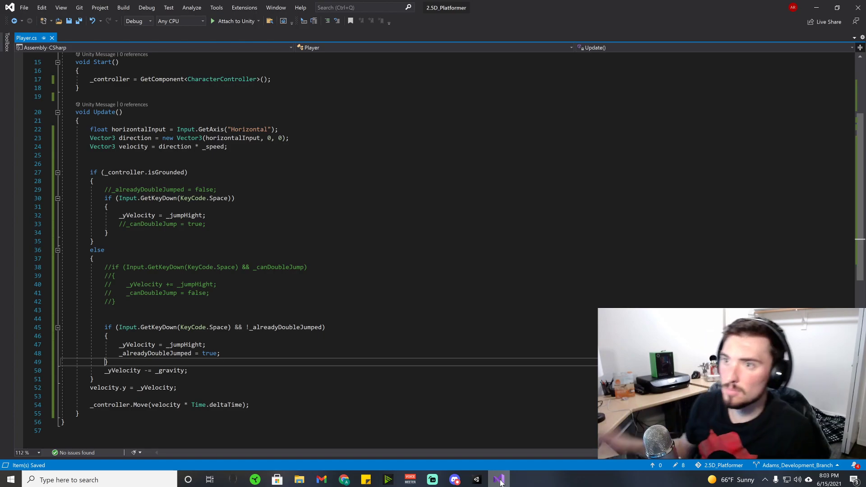
key(ctrl+Home)
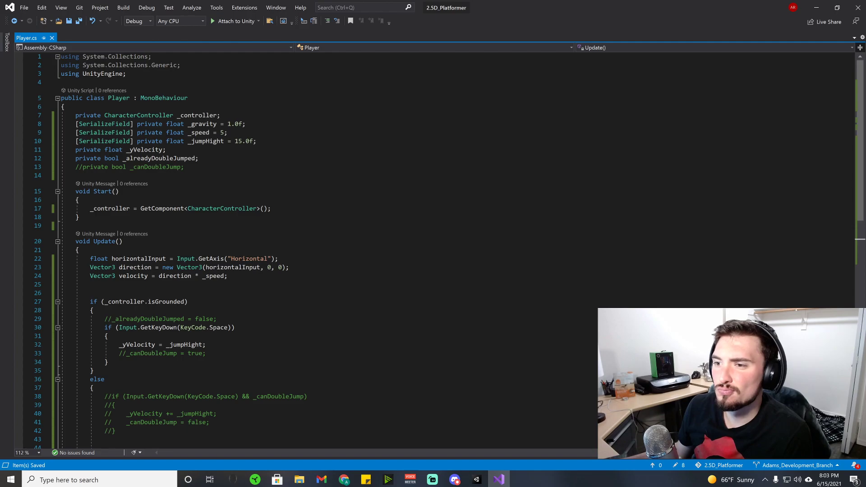
click(477, 479)
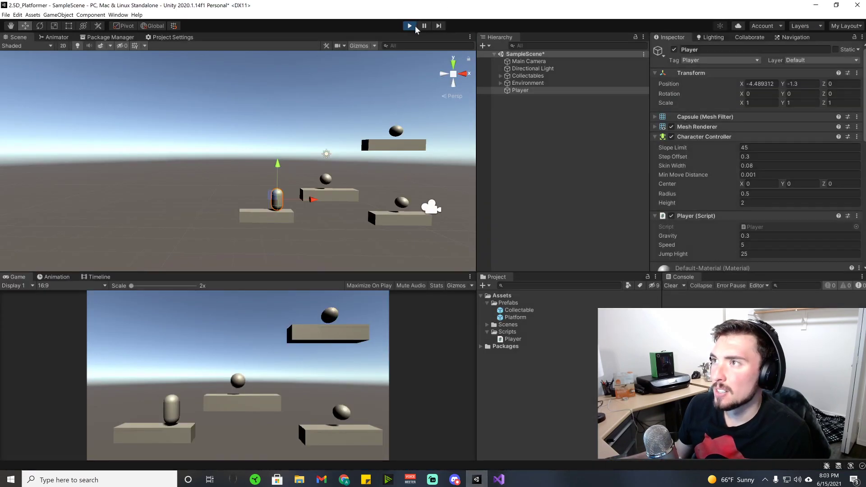
click(410, 26)
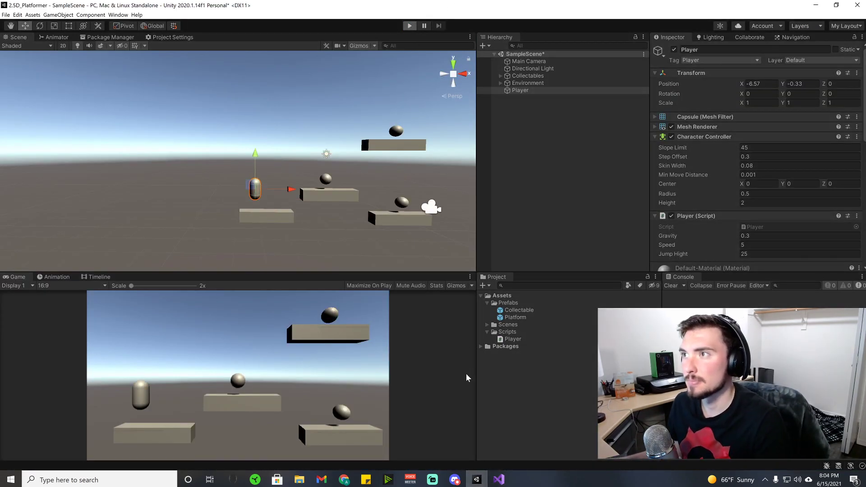
- Run the game again, test double jumping to the middle platform and jumping back, and stop the game
key(space)
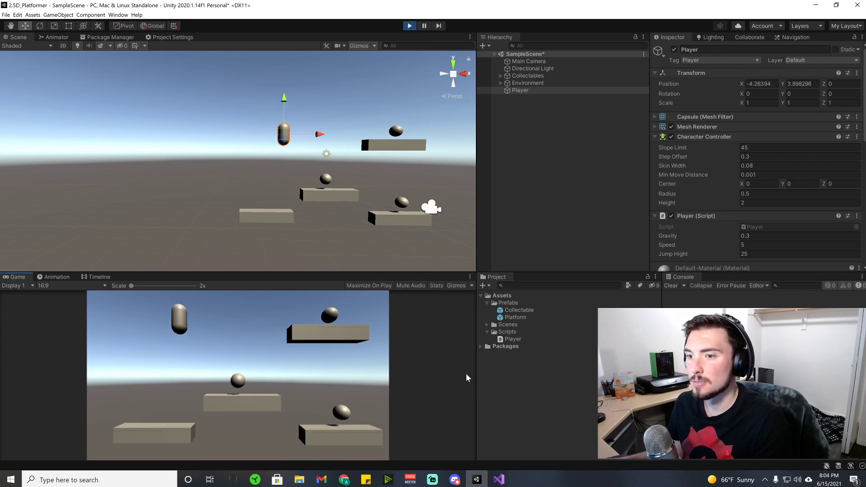
key(d)
key(space)
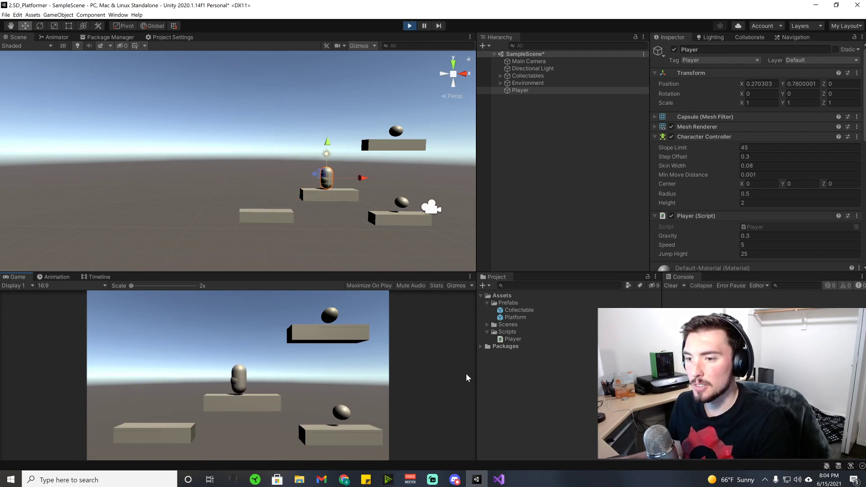
key(space)
key(a)
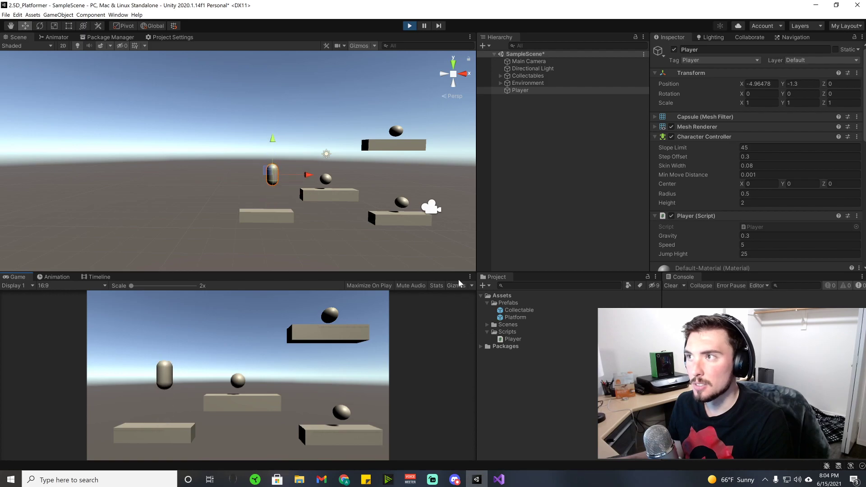
click(409, 26)
- Switch to Visual Studio, uncomment "_alreadyDoubleJumped = false;" in the isGrounded block and save the Player script
click(498, 479)
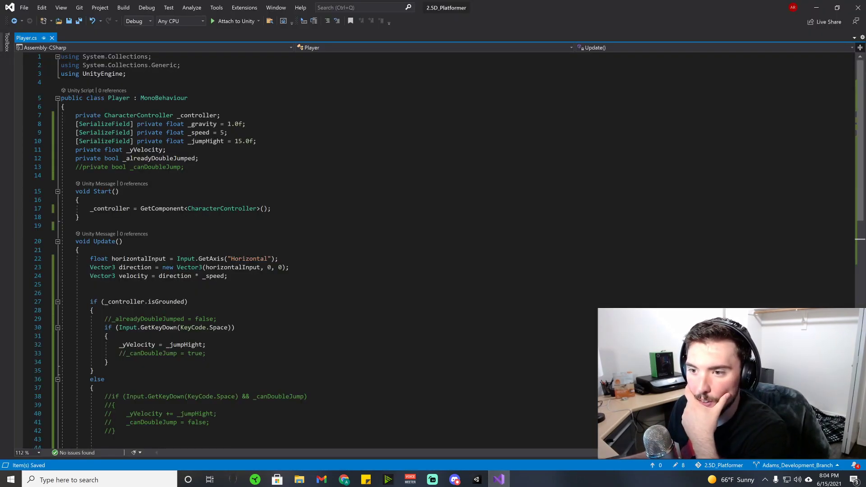
click(111, 319)
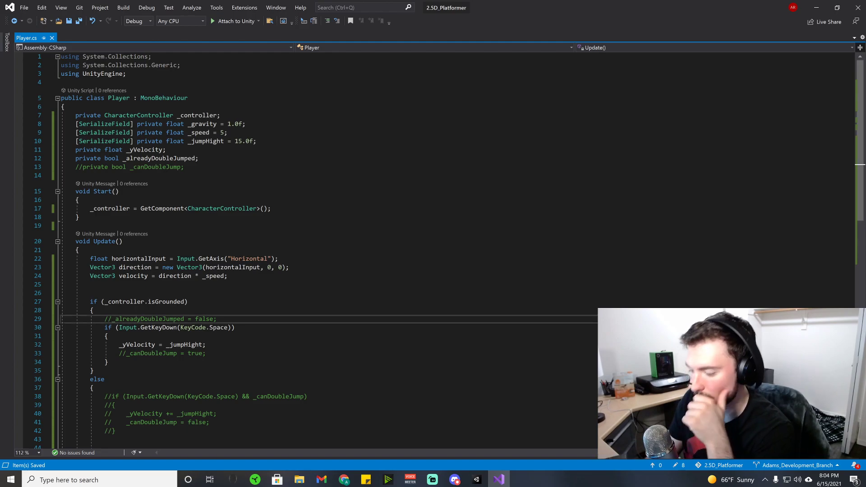
key(BackSpace)
key(BackSpace)
key(ctrl+s)
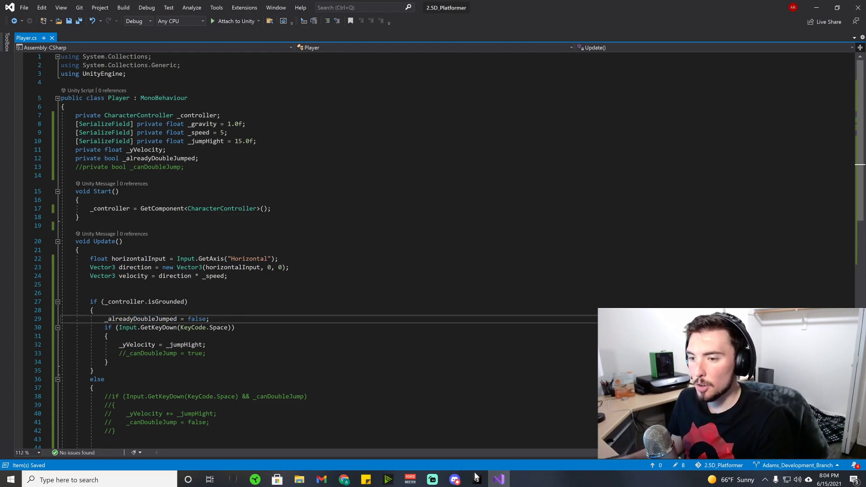
- Switch to Unity, run the game and test jumping and double jumping repeatedly on the starting platform
key(alt+Tab)
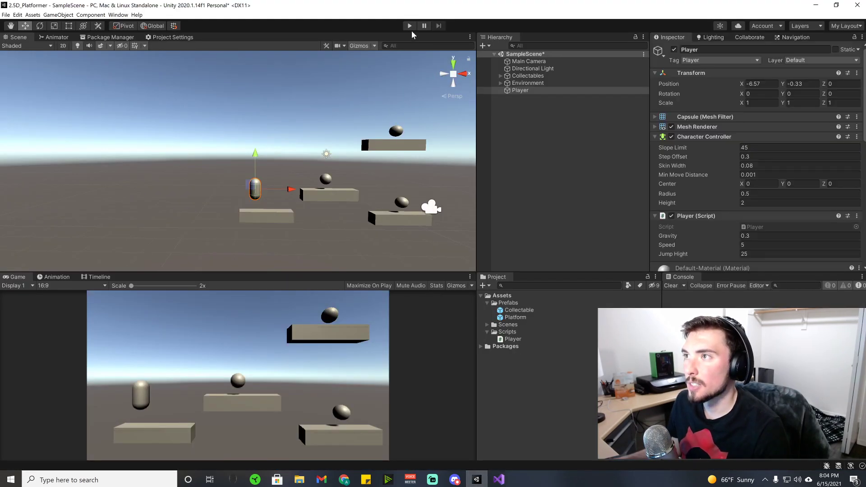
click(410, 26)
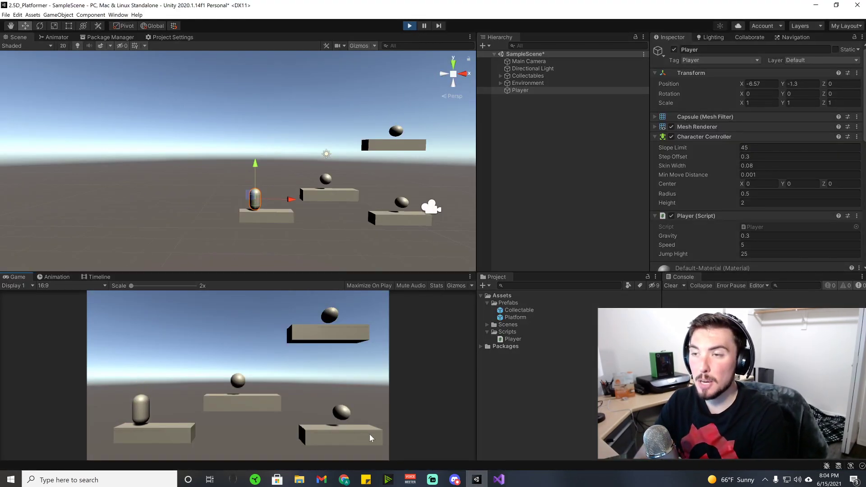
key(space)
key(space)
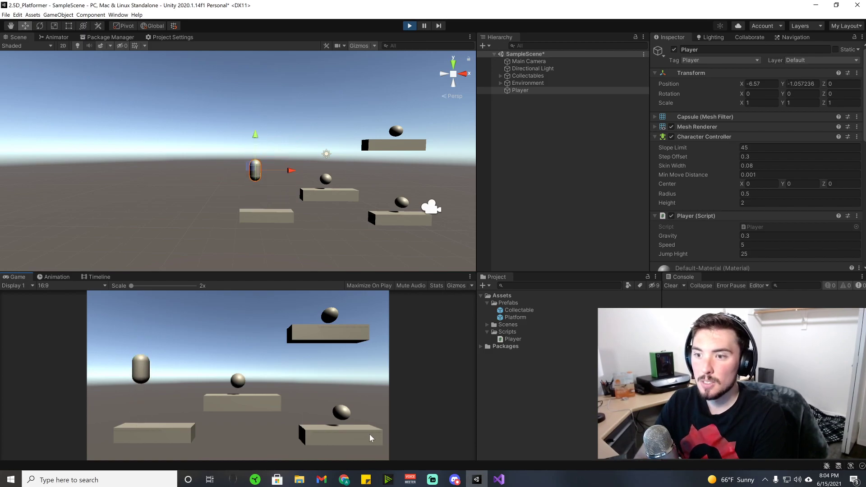
key(space)
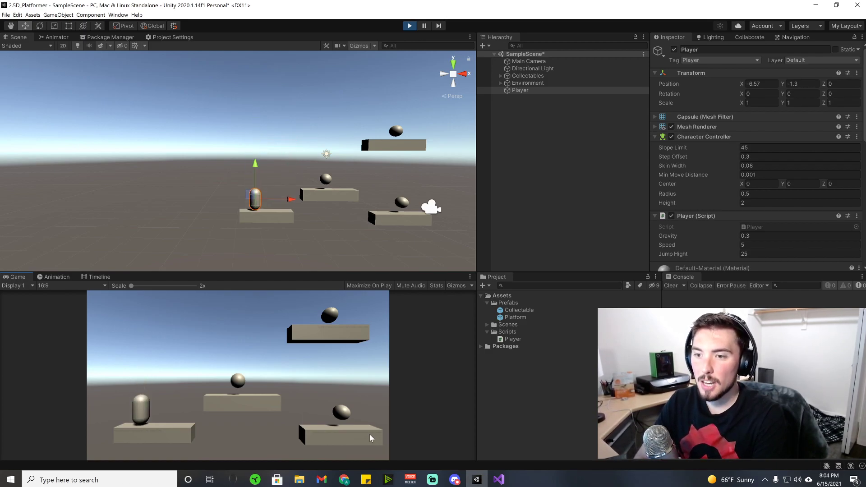
key(space)
key(space)
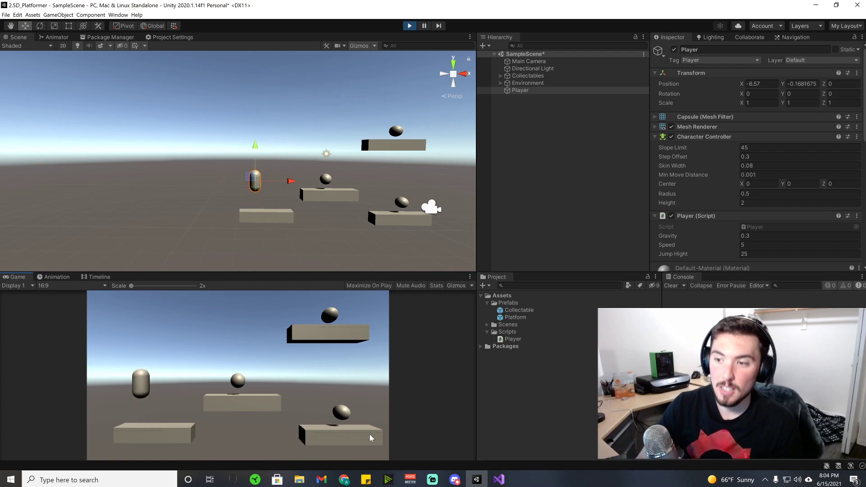
key(space)
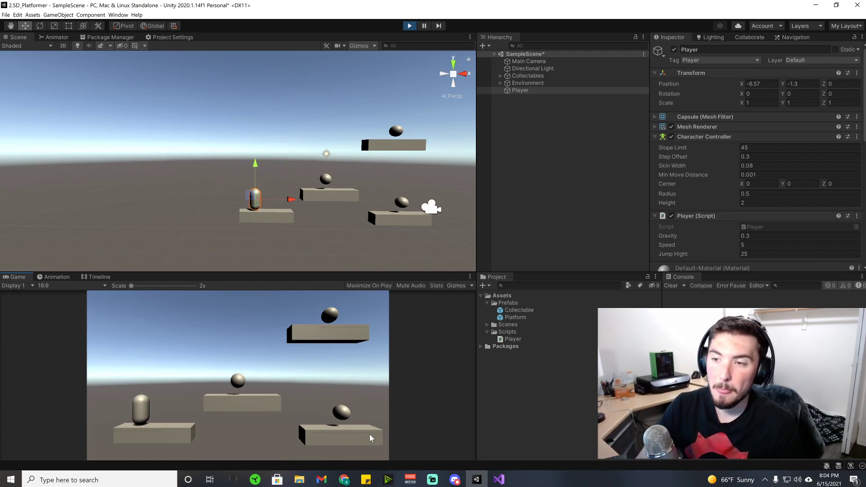
key(space)
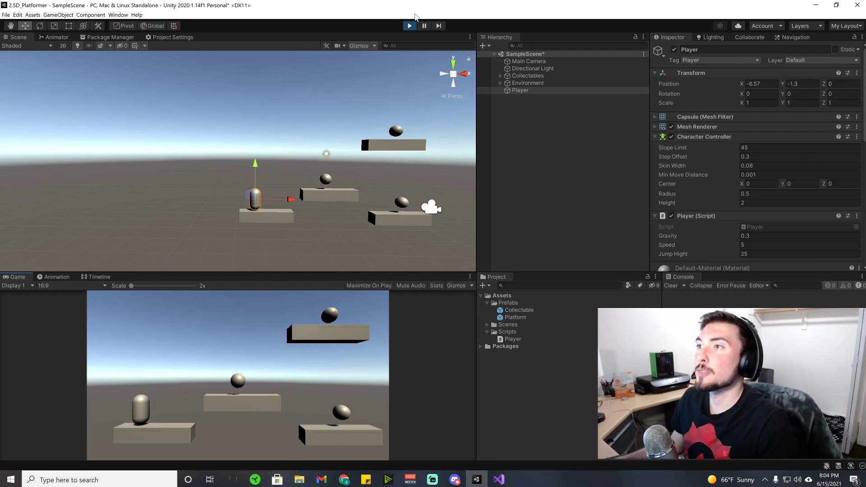
- Switch to Visual Studio, change the assignment in the !_alreadyDoubleJumped block to "_yVelocity += _jumpHight;" and save the Player script
click(498, 479)
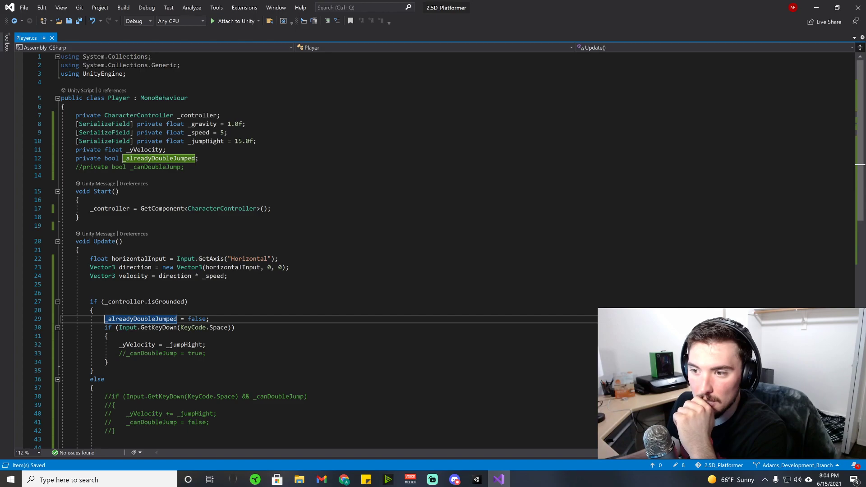
scroll(316, 248, down, 3)
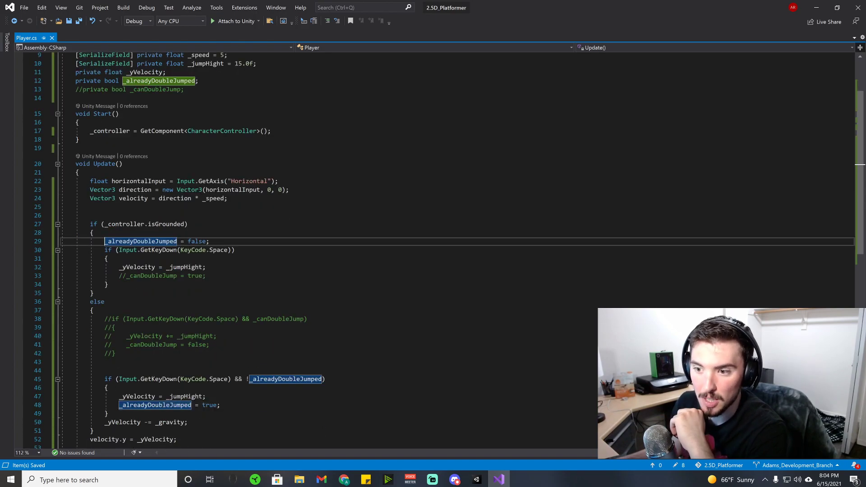
click(159, 396)
text(+)
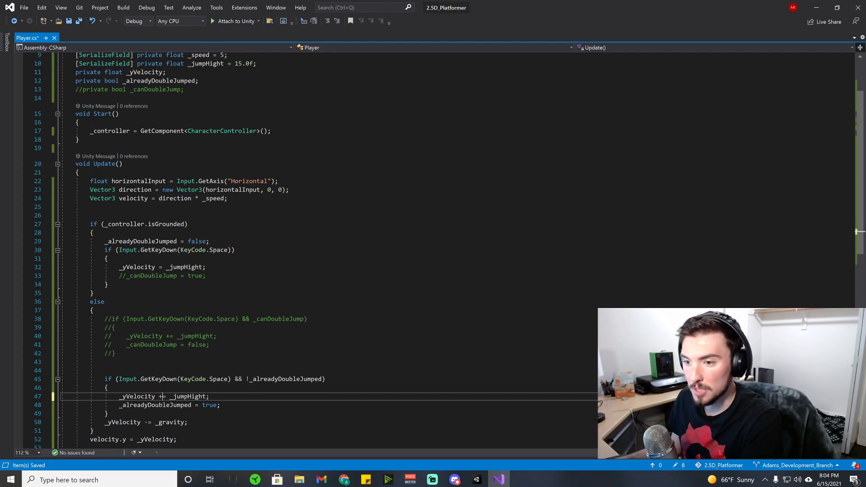
key(ctrl+s)
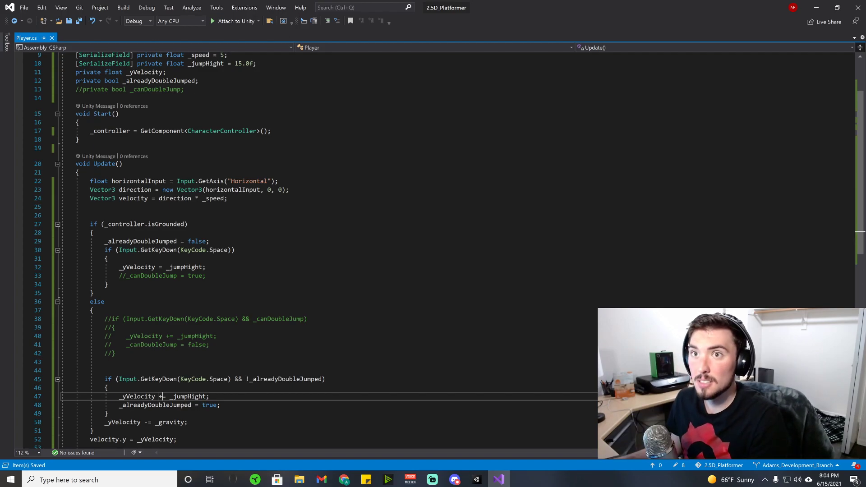
- Switch to Unity, run the game to test the double jump height from the starting platform, and stop the game
click(478, 480)
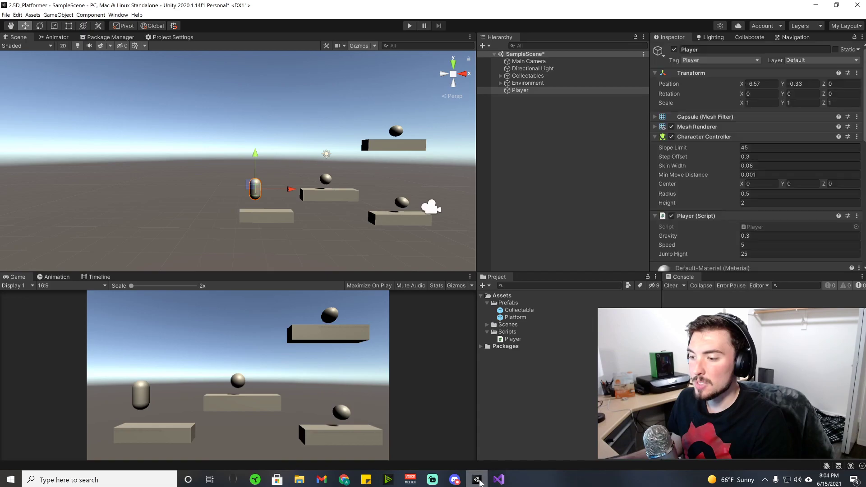
click(409, 26)
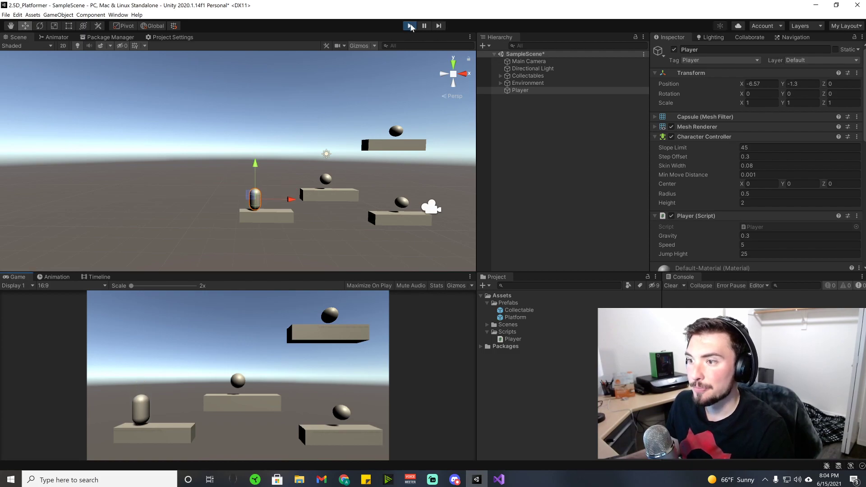
key(space)
key(space)
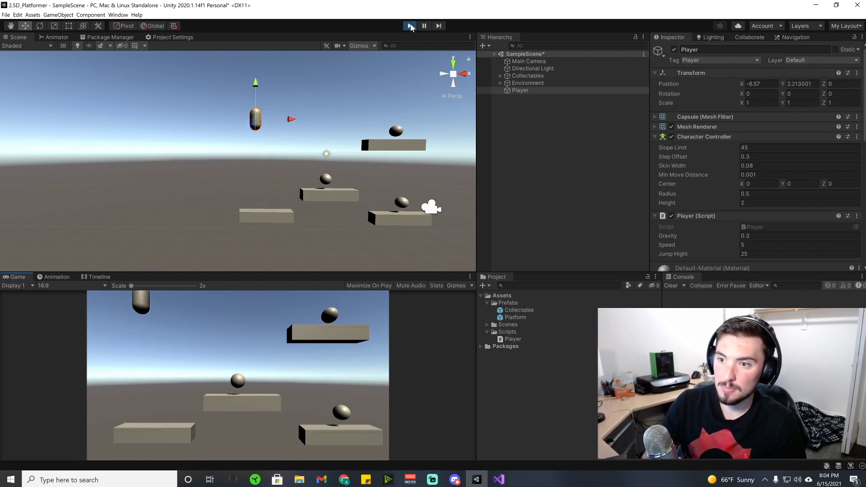
key(space)
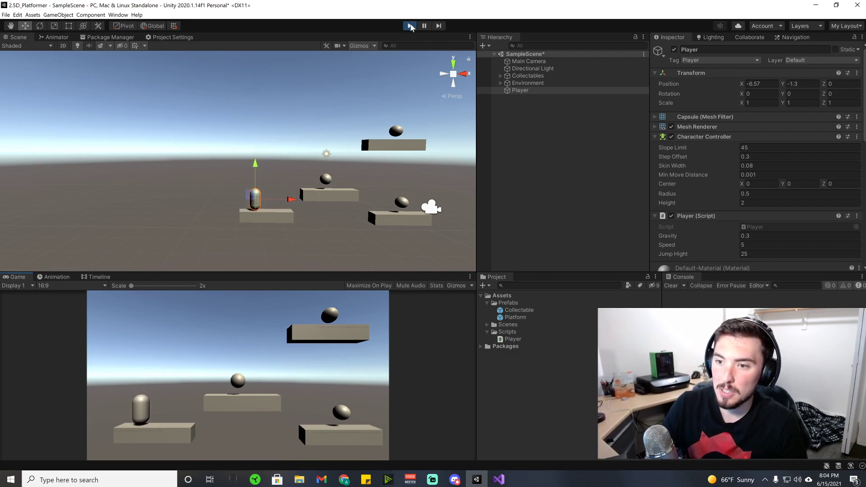
key(space)
key(space)
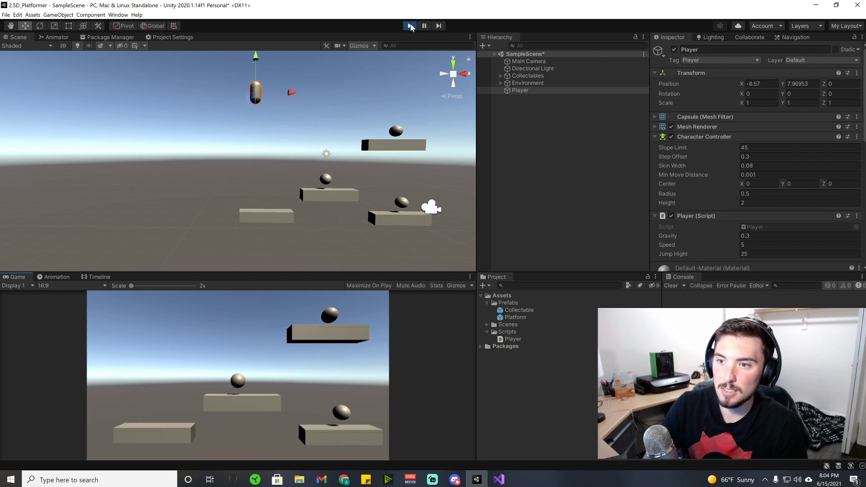
click(410, 25)
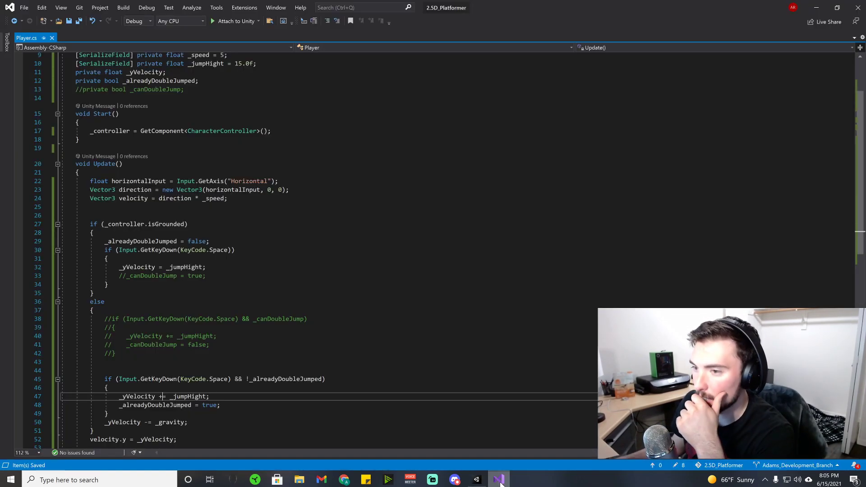
- Switch to Visual Studio and undo the Player script edits back to the unfinished if statement in the else block
click(498, 477)
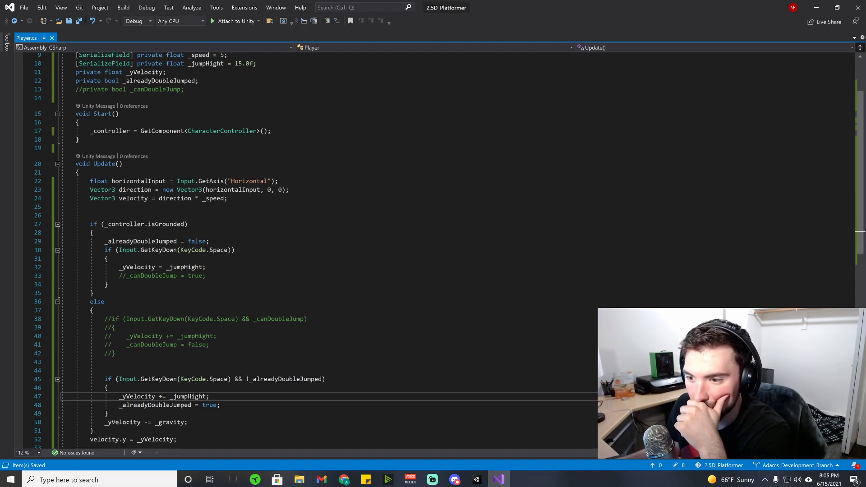
scroll(316, 248, down, 2)
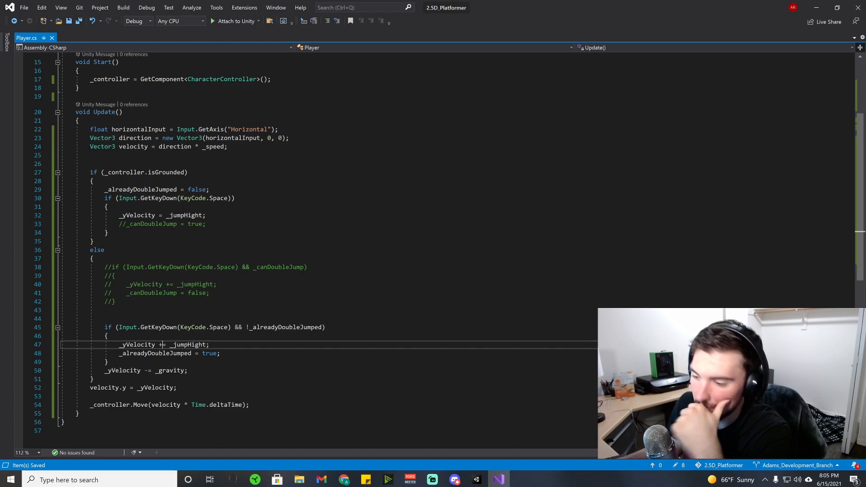
key(BackSpace)
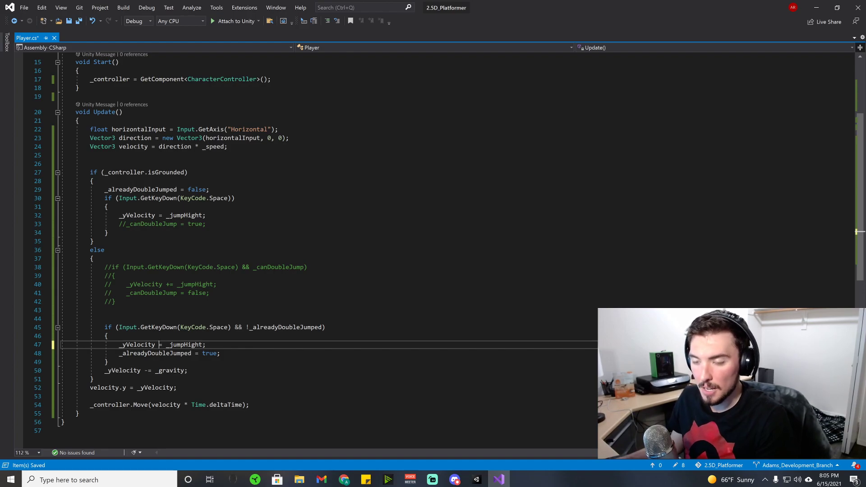
text(+)
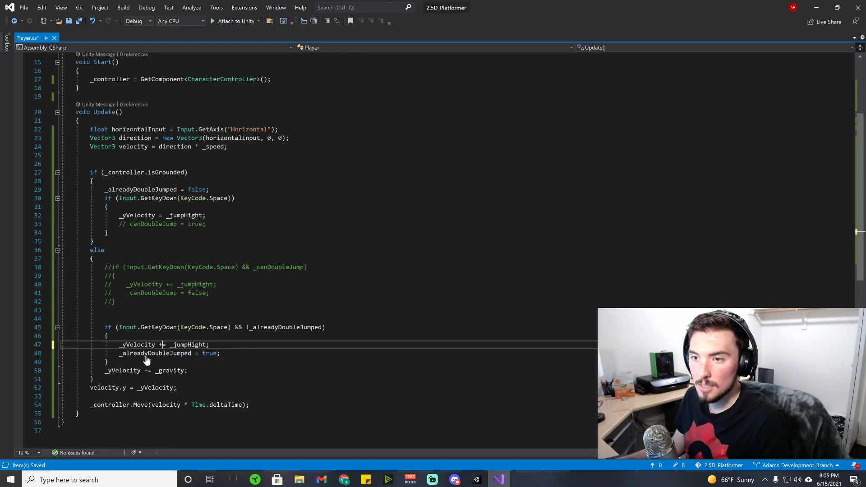
key(ctrl+z)
key(ctrl+z)
key(ctrl+z)
key(ctrl+z)
key(ctrl+z)
key(ctrl+z)
key(ctrl+z)
key(ctrl+z)
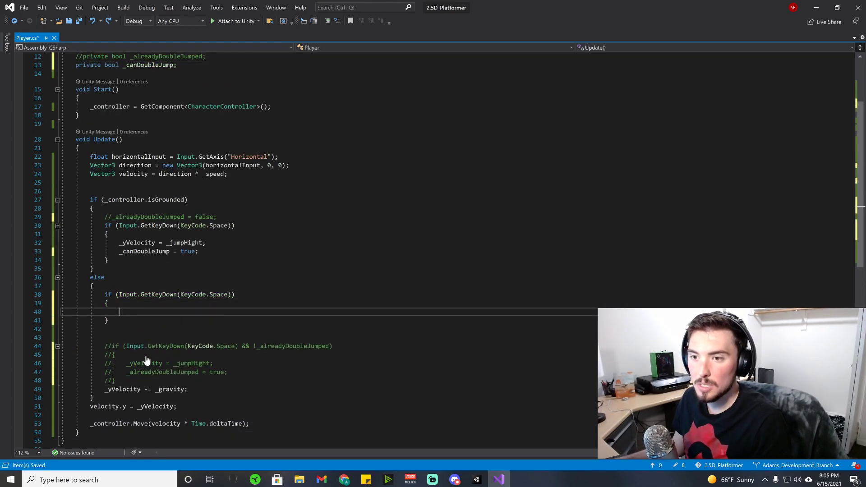
key(ctrl+z)
key(ctrl+z)
key(ctrl+z)
key(ctrl+z)
key(ctrl+z)
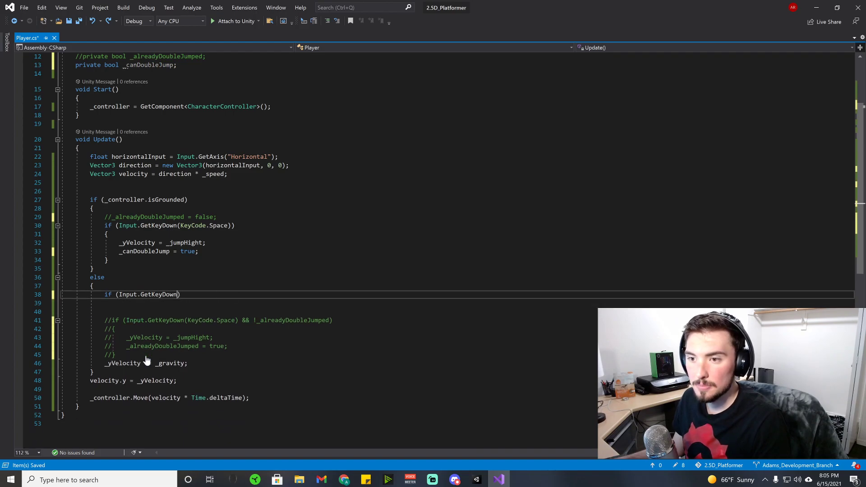
key(ctrl+z)
key(ctrl+z)
text((Input.GetKeyDown(KeyCode.Spac)
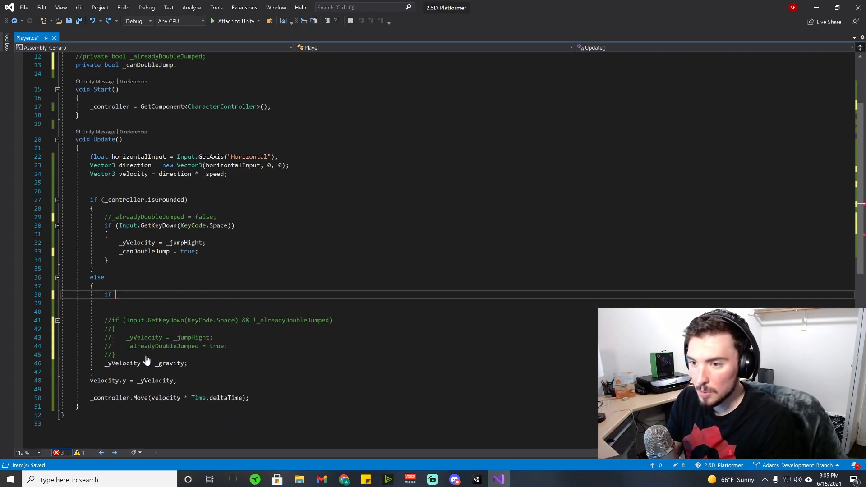
- Redo the edits up to the complete, uncommented _canDoubleJump block with "_yVelocity += _jumpHight;" and "_canDoubleJump = false;", and save the script
key(ctrl+y)
key(ctrl+y)
key(ctrl+y)
key(ctrl+y)
key(ctrl+y)
key(ctrl+y)
key(ctrl+y)
key(ctrl+y)
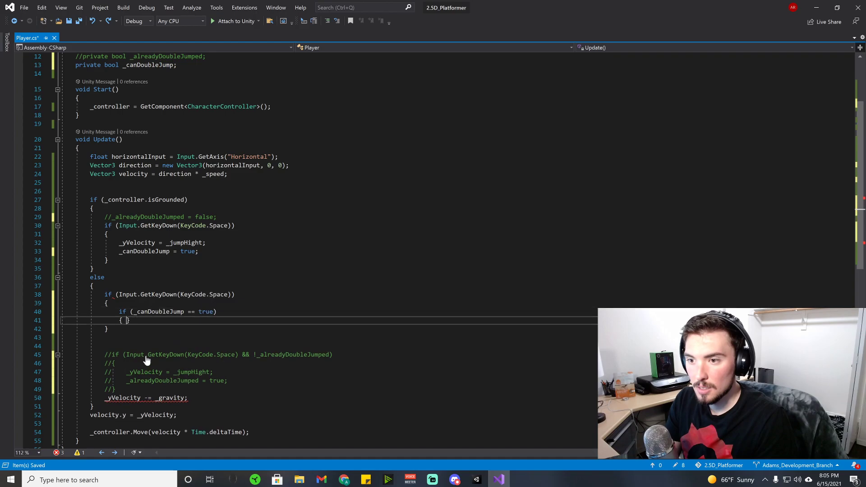
text(_yVelocity += _jumpHight;)
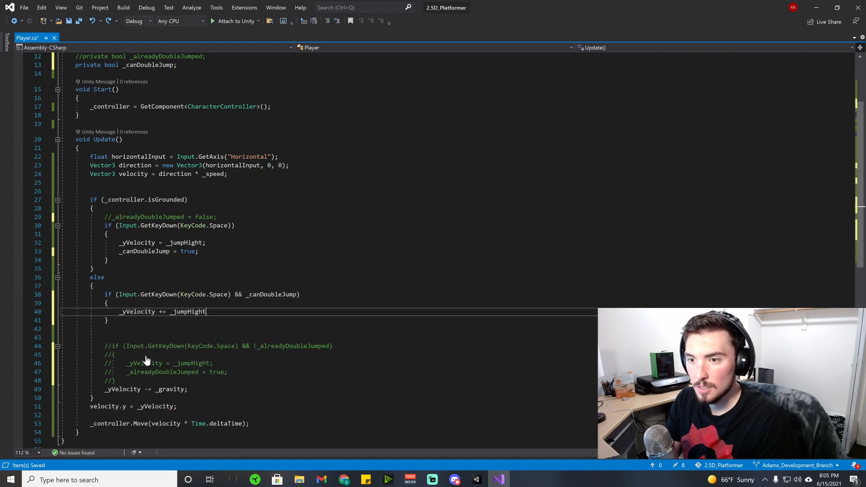
key(Return)
text(_can)
key(ctrl+y)
key(ctrl+y)
key(ctrl+y)
key(ctrl+y)
key(ctrl+y)
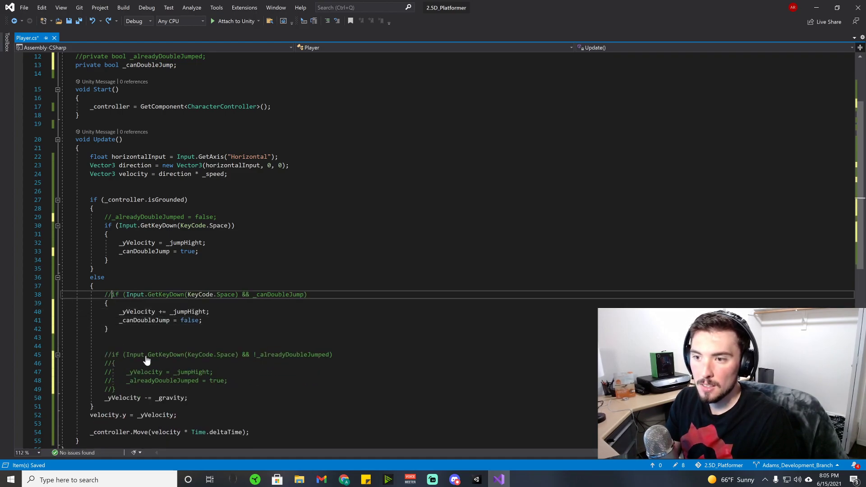
key(ctrl+z)
key(ctrl+z)
key(ctrl+z)
key(ctrl+z)
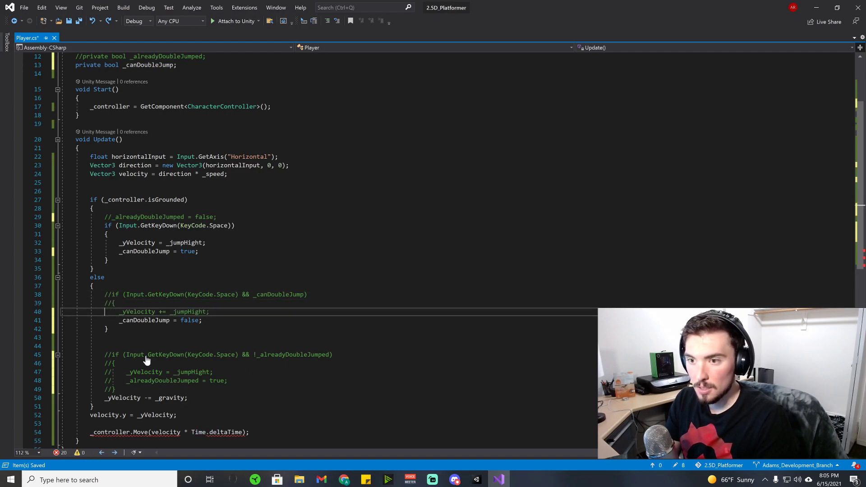
key(ctrl+s)
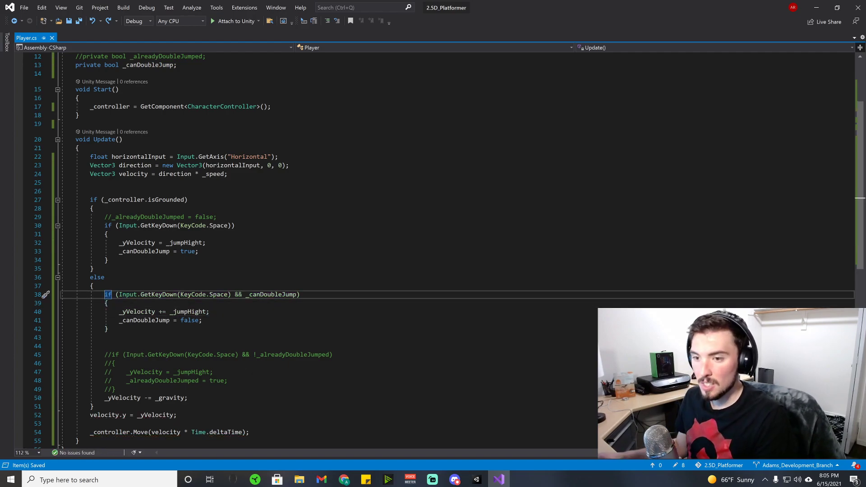
- Switch to Unity, run the game and test moving and jumping on the starting platform with the _canDoubleJump version
click(477, 479)
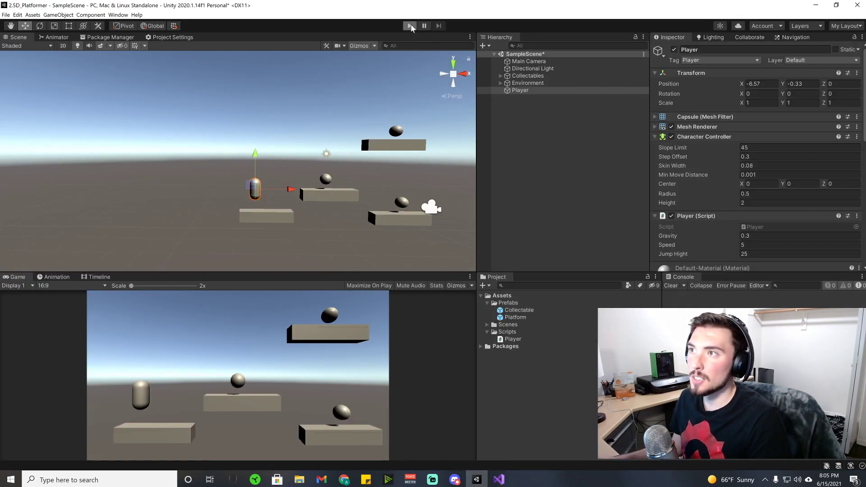
key(ctrl+p)
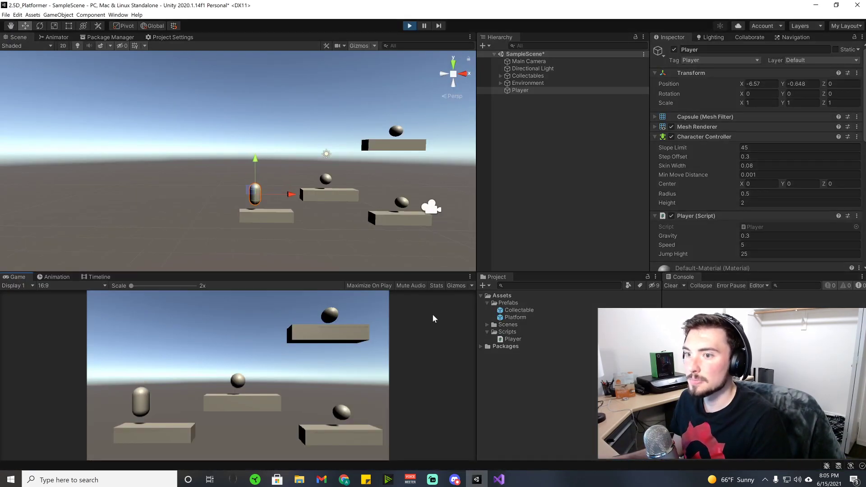
key(space)
key(d)
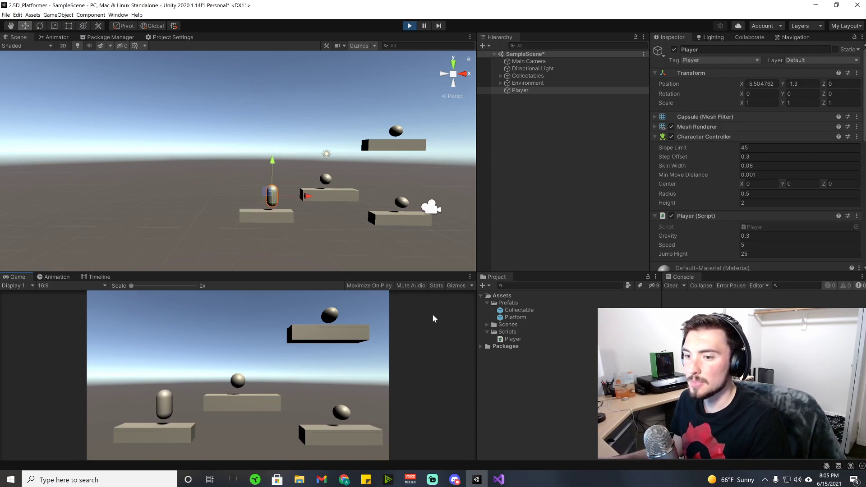
key(space)
key(a)
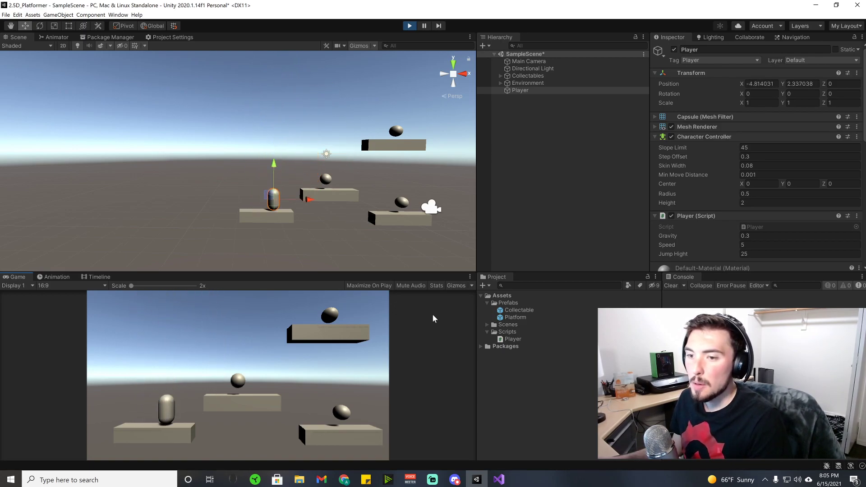
- Switch to Visual Studio and select the commented-out line "//_alreadyDoubleJumped = false;" in the isGrounded block
click(499, 480)
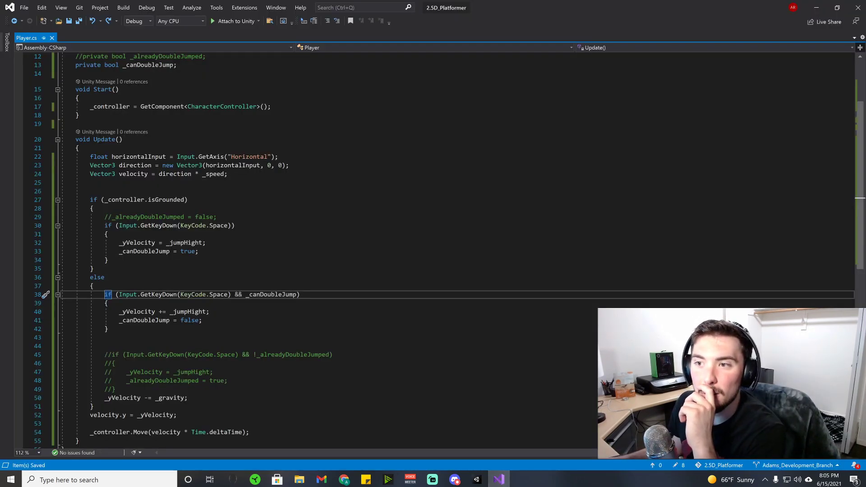
drag(216, 217, 105, 217)
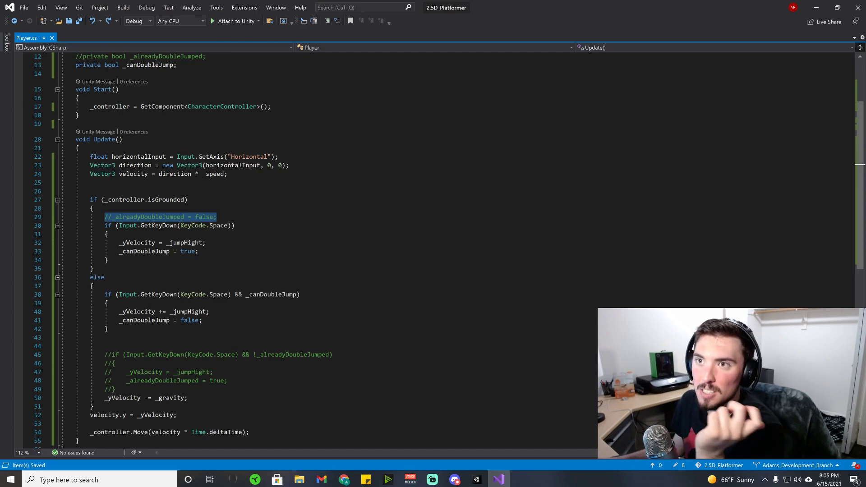
- Trace _canDoubleJump in the Player script: its declaration, "_canDoubleJump = false;" in the else block and "_canDoubleJump = true;" in the isGrounded block
click(156, 64)
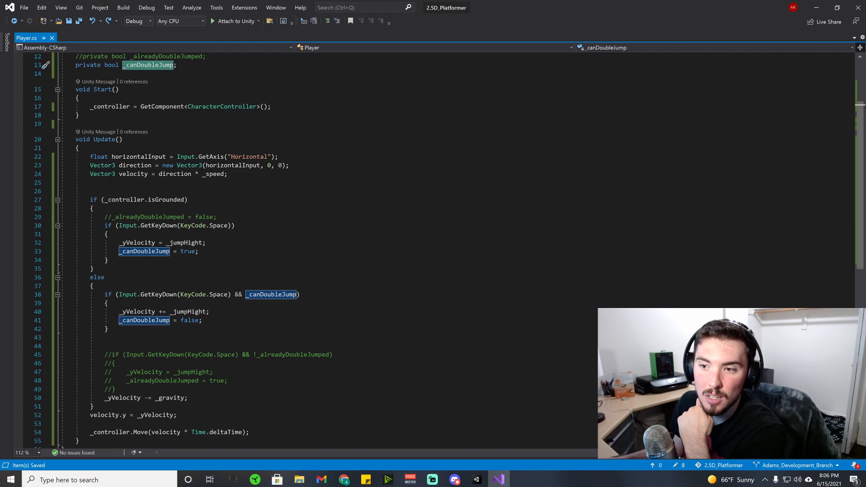
drag(202, 320, 116, 320)
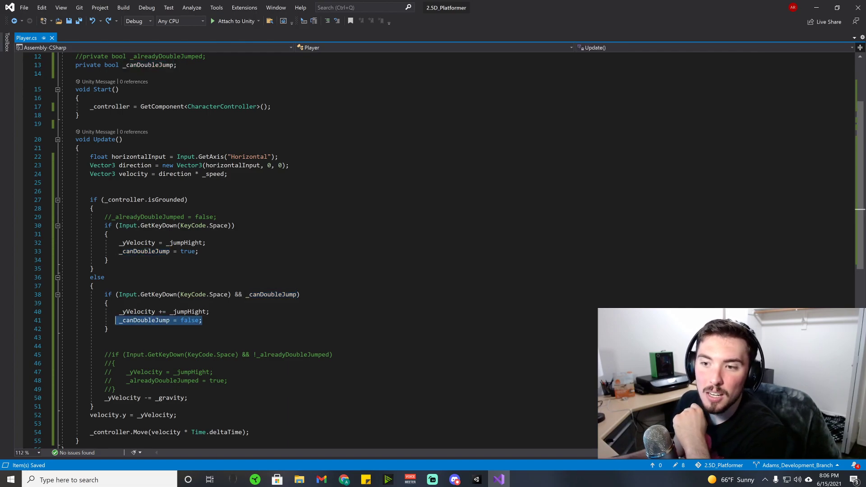
scroll(183, 296, down, 1)
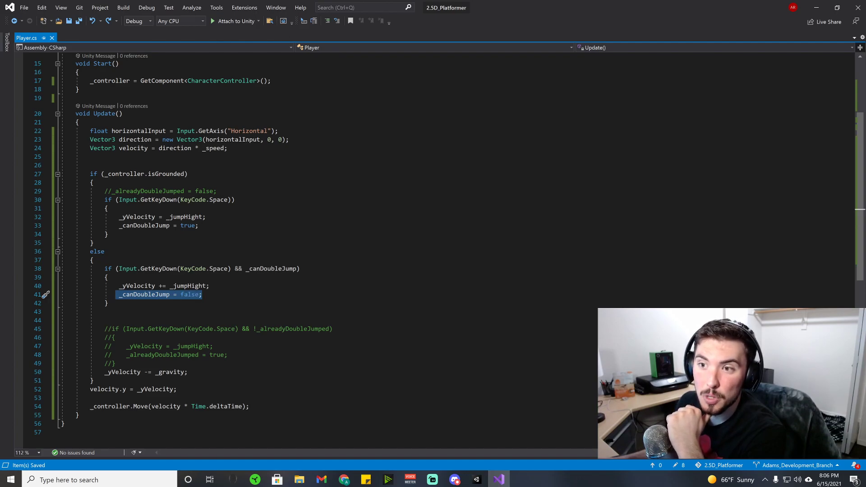
mouse_move(119, 226)
mouse_down()
mouse_move(202, 226)
mouse_move(109, 234)
mouse_up()
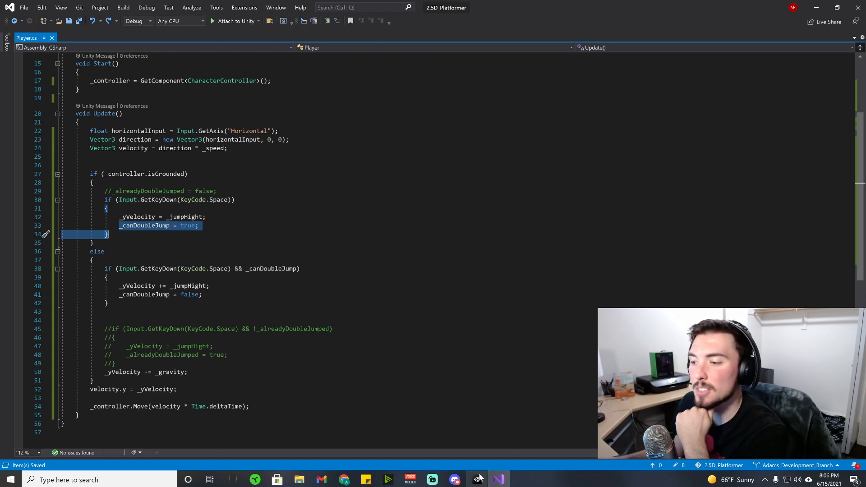
- Add the [SerializeField] attribute in front of "private bool _canDoubleJump;" and save the Player script
scroll(316, 226, up, 5)
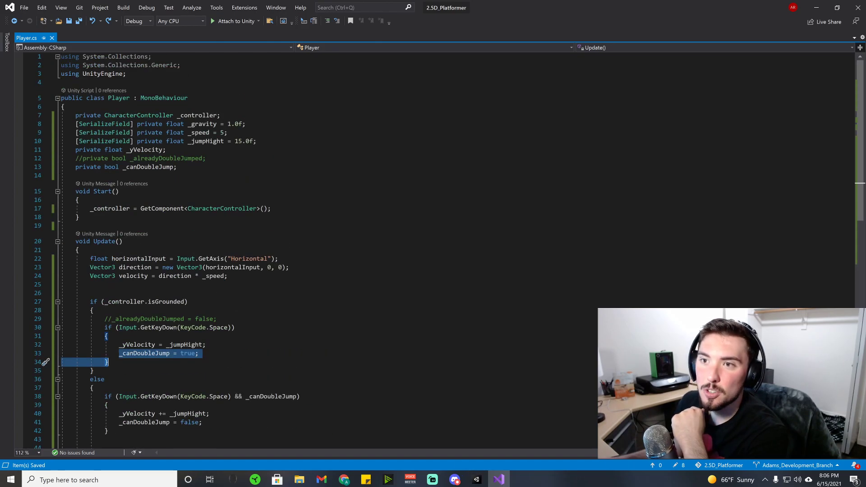
click(76, 167)
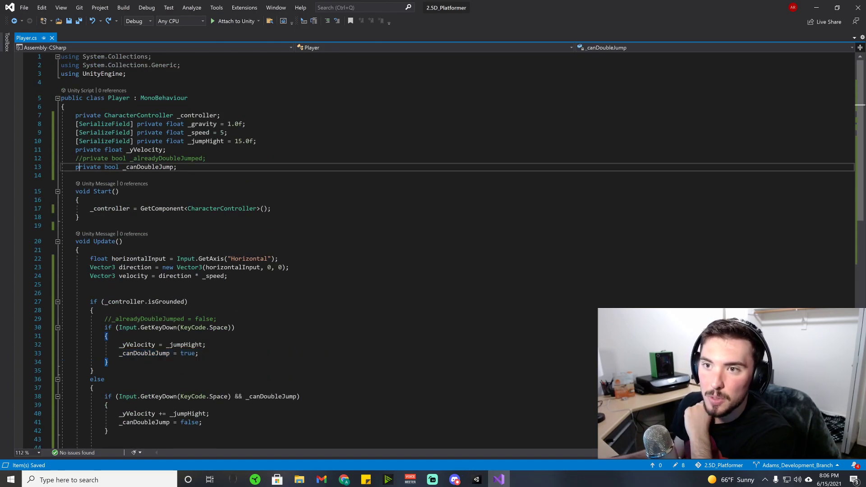
text([ser)
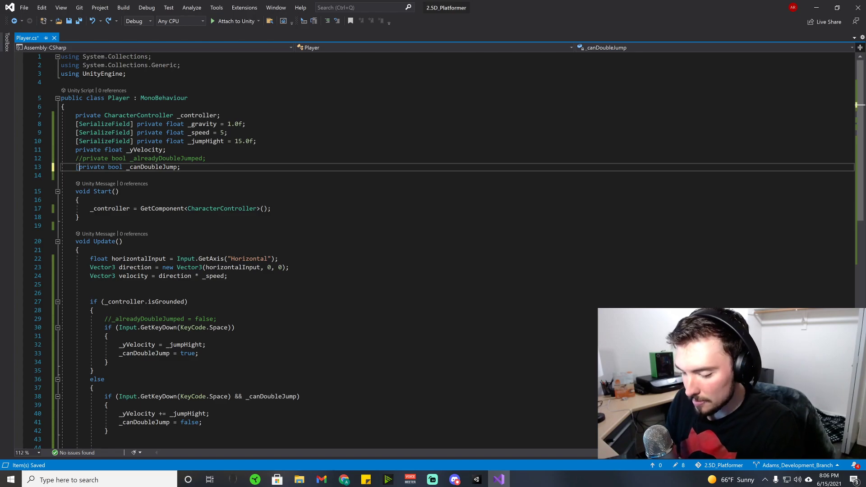
key(Return)
key(BackSpace)
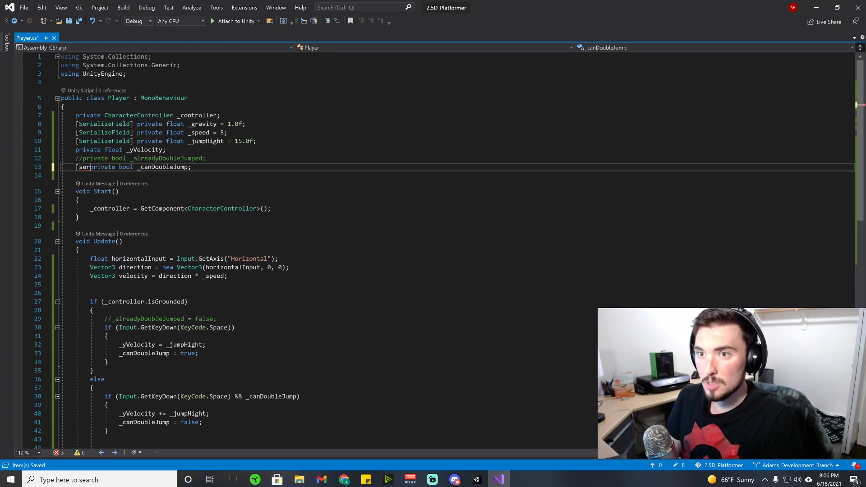
key(BackSpace)
key(BackSpace)
key(BackSpace)
key(BackSpace)
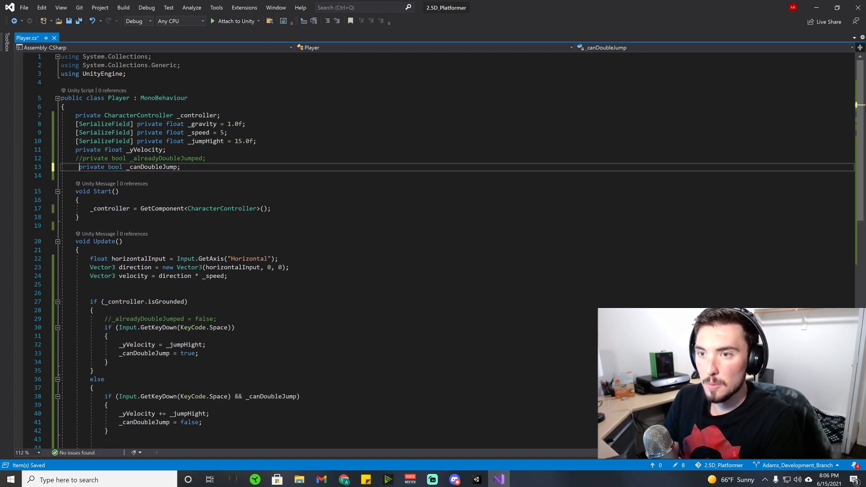
text([SerializeField)
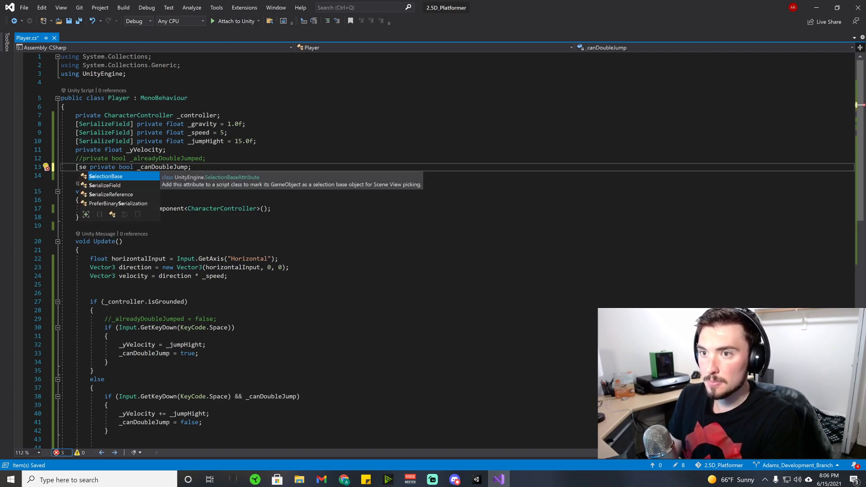
text(])
key(ctrl+s)
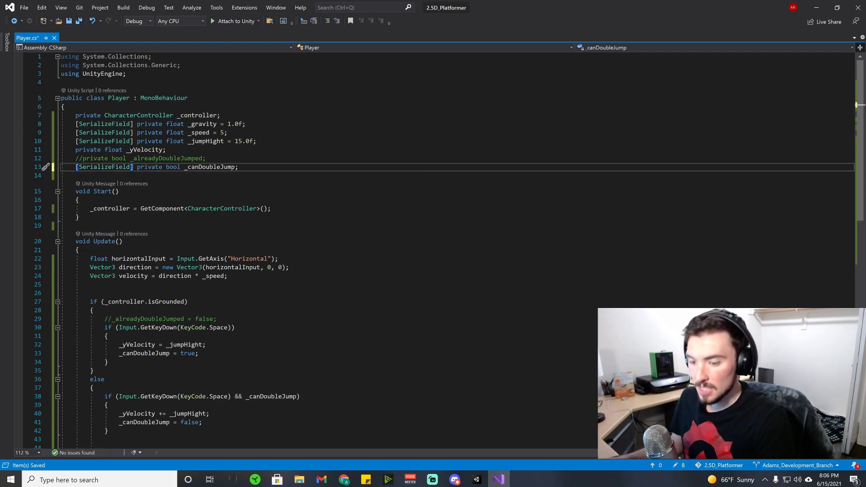
- Switch to Unity, run the game and examine the Can Double Jump checkbox of the Player script in the Inspector
click(477, 479)
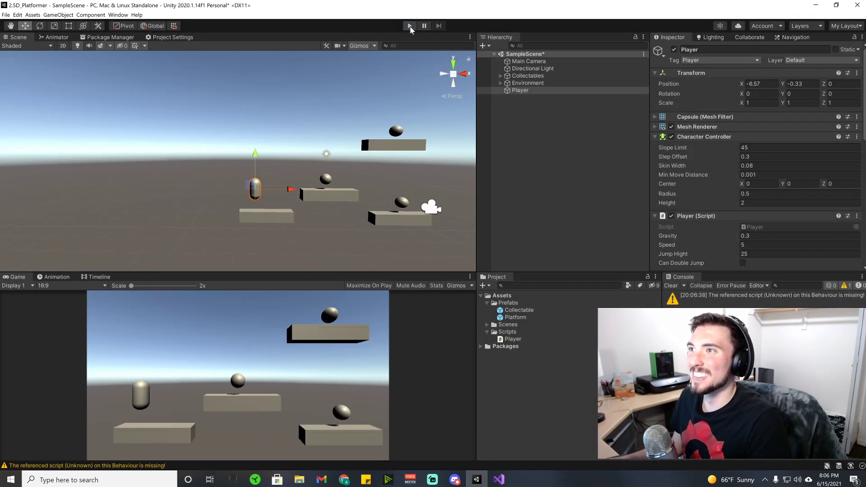
click(409, 25)
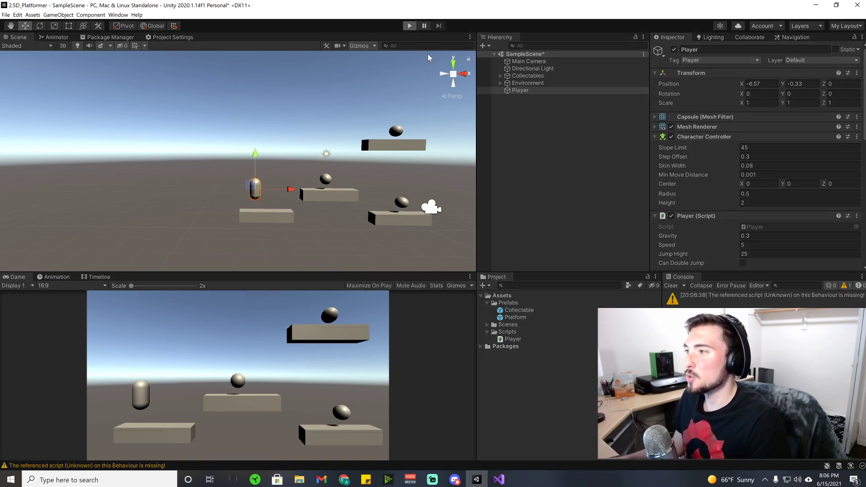
key(ctrl+p)
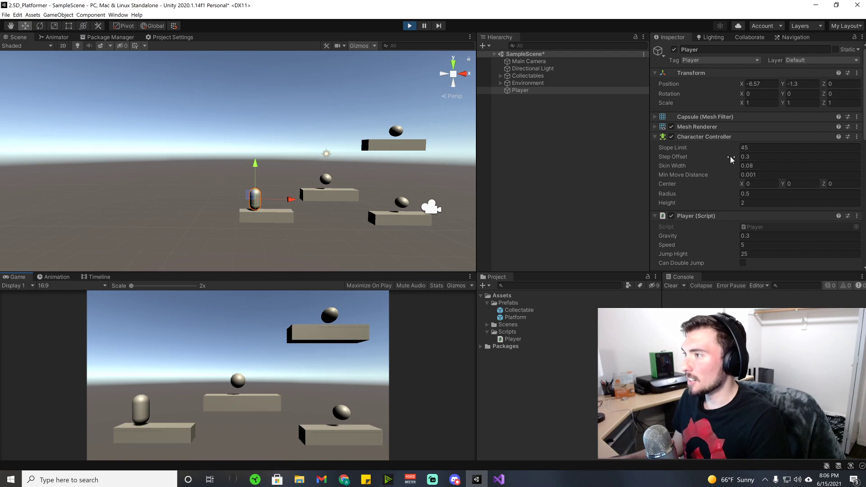
scroll(708, 216, down, 3)
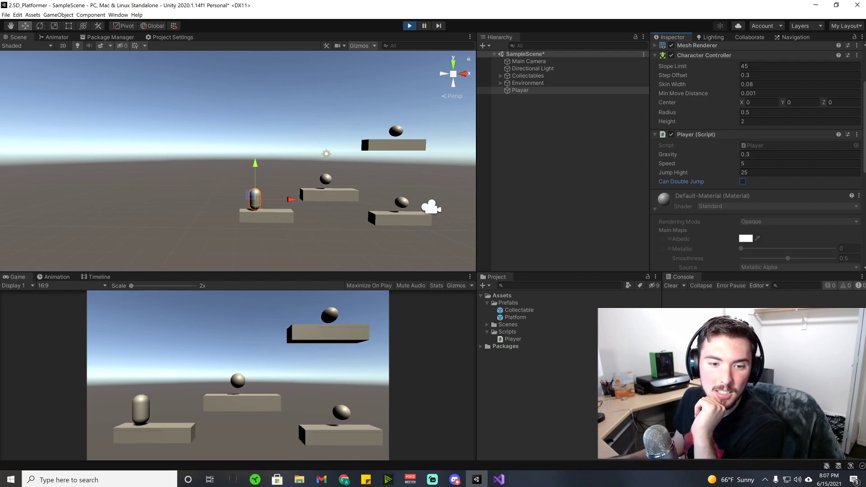
key(alt+Tab)
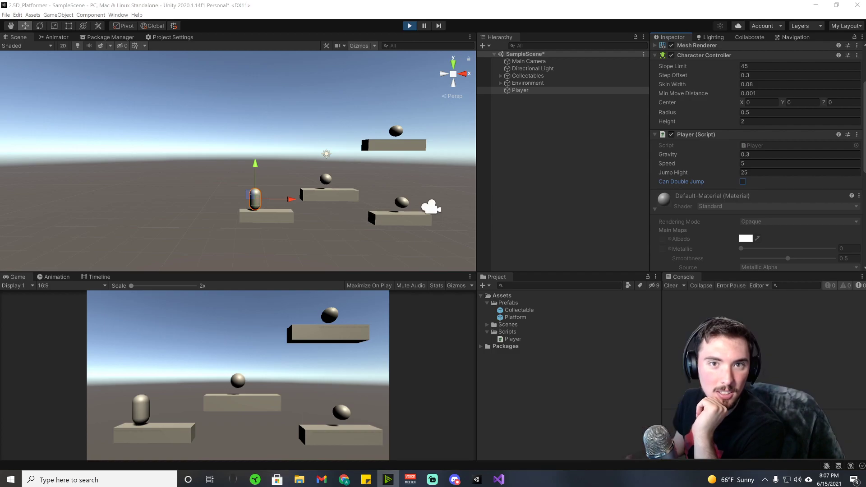
key(alt+Tab)
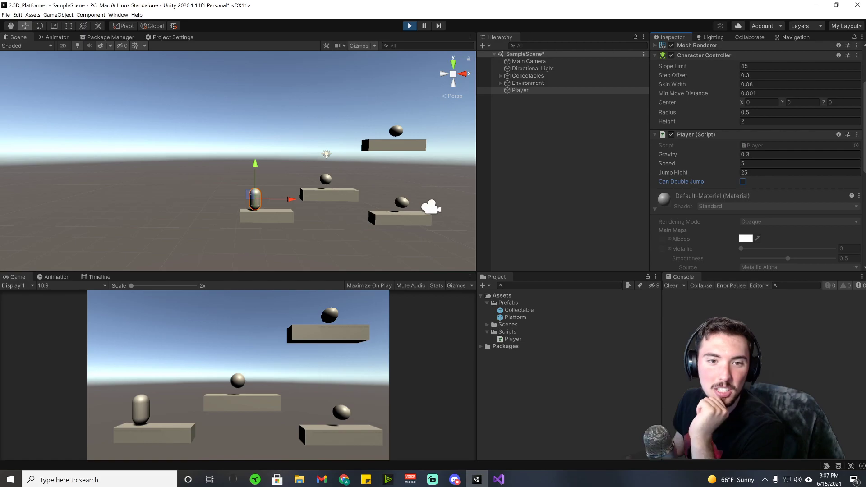
click(742, 181)
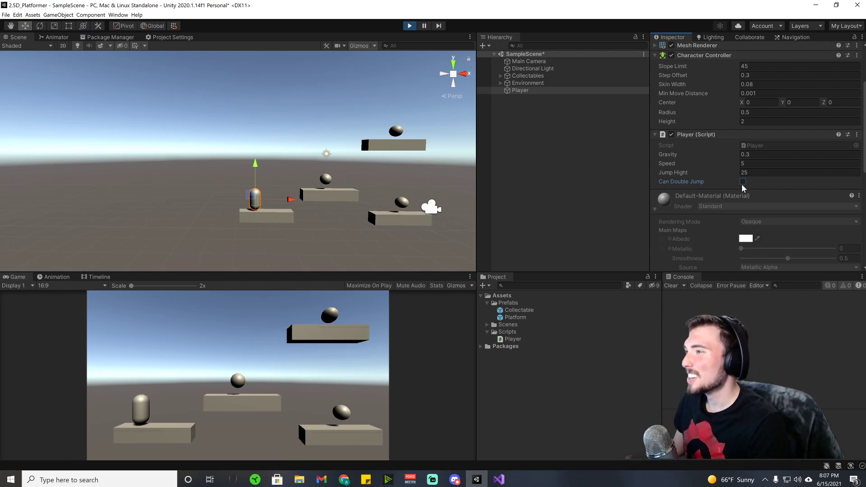
click(743, 181)
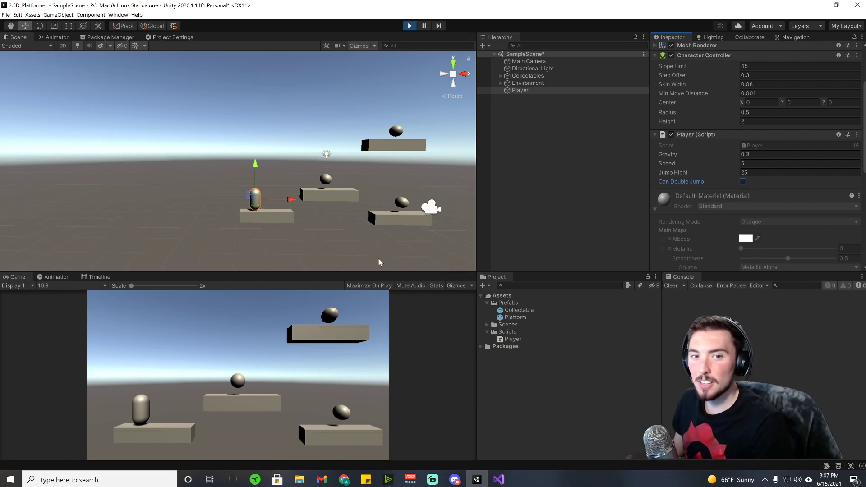
- Reselect the Player object and make it jump in the running game to observe its Can Double Jump value
click(409, 255)
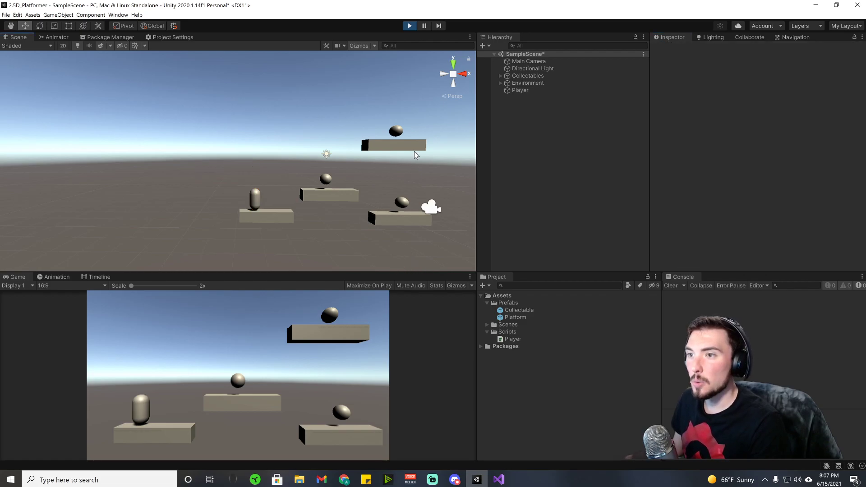
click(533, 90)
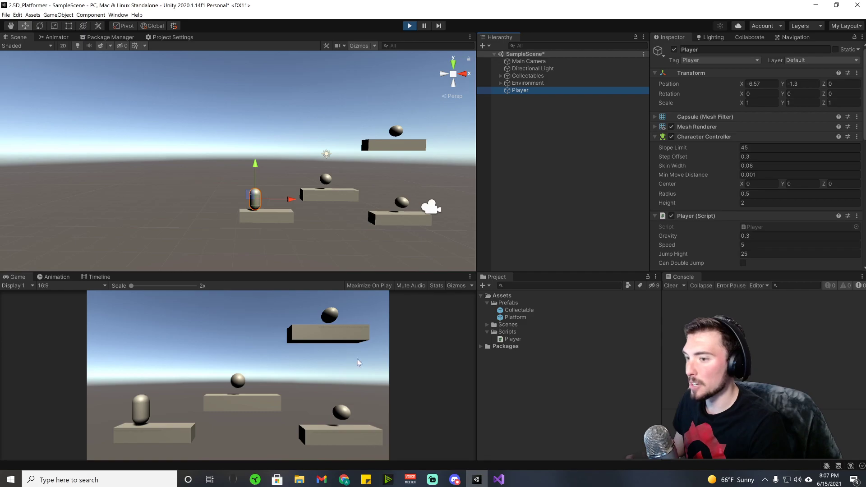
click(379, 365)
key(space)
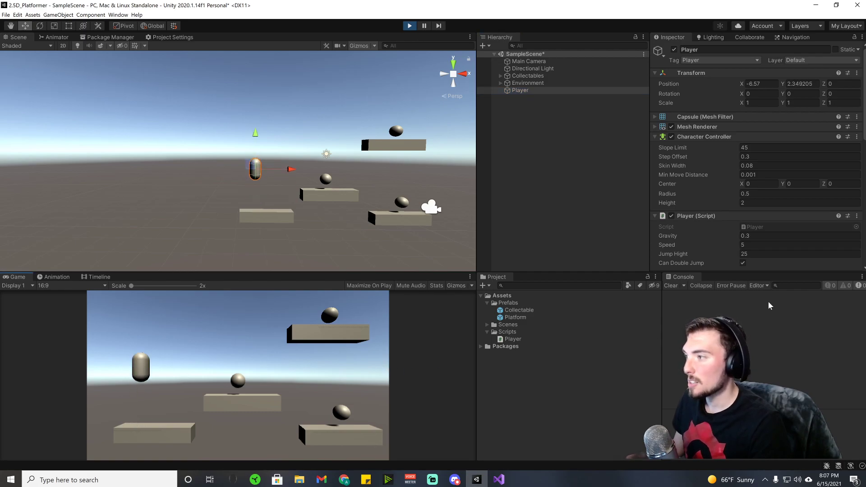
- Move the player around the starting platform, test jumping from its edge, and jump across to the middle platform
key(d)
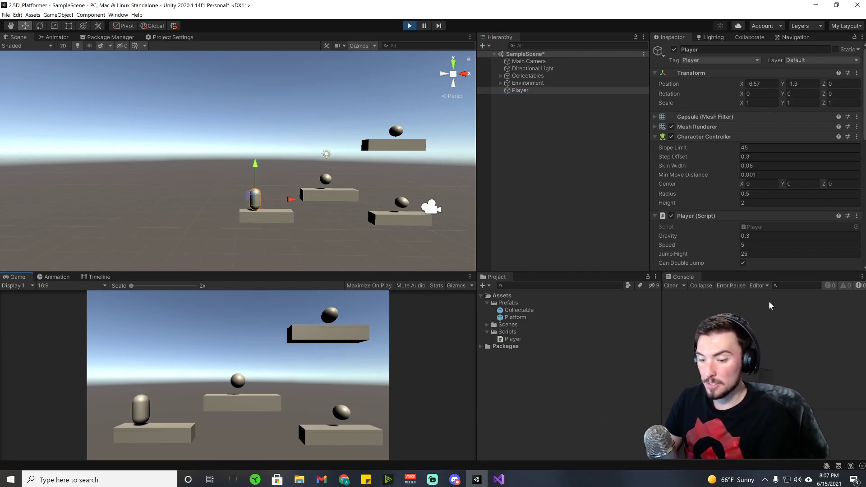
key(d)
key(a)
key(d)
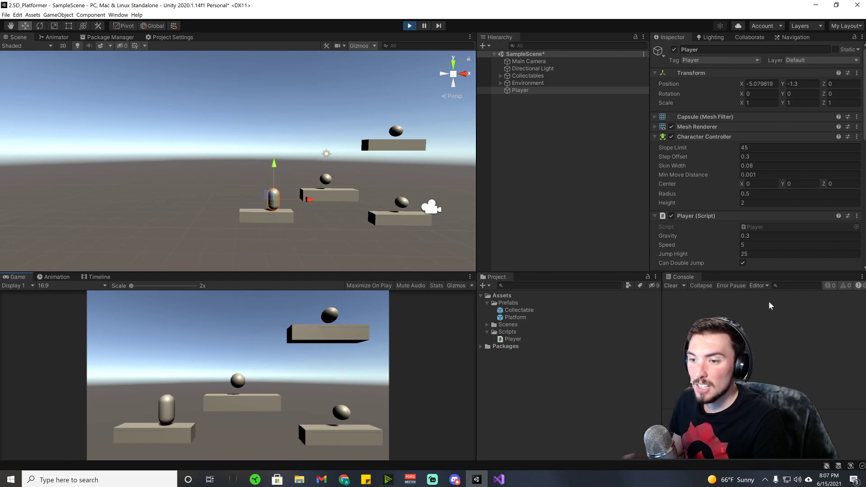
key(a)
key(d)
key(space)
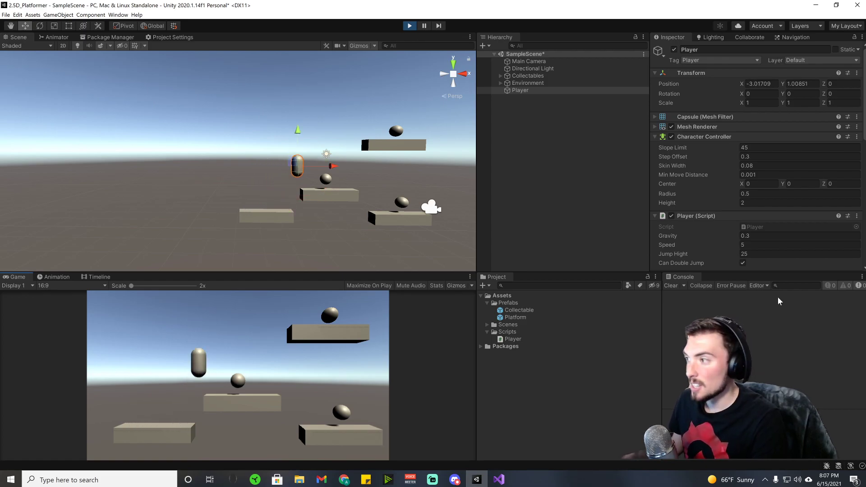
key(a)
key(space)
key(d)
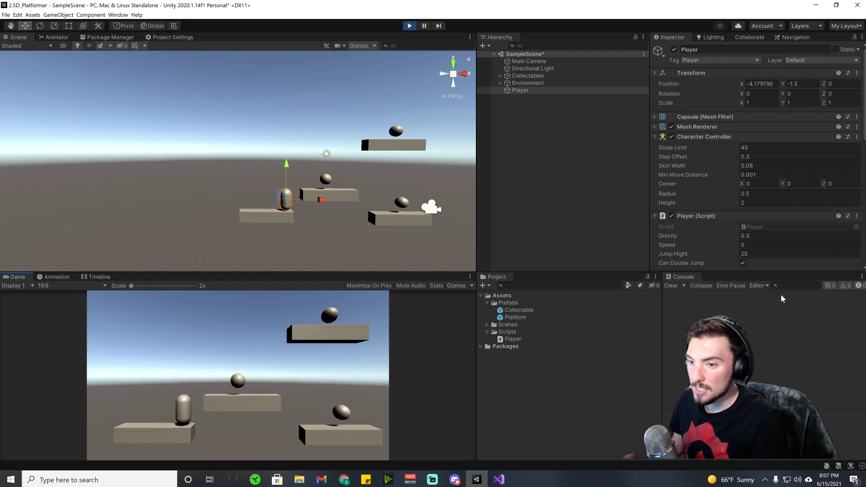
key(space)
key(d)
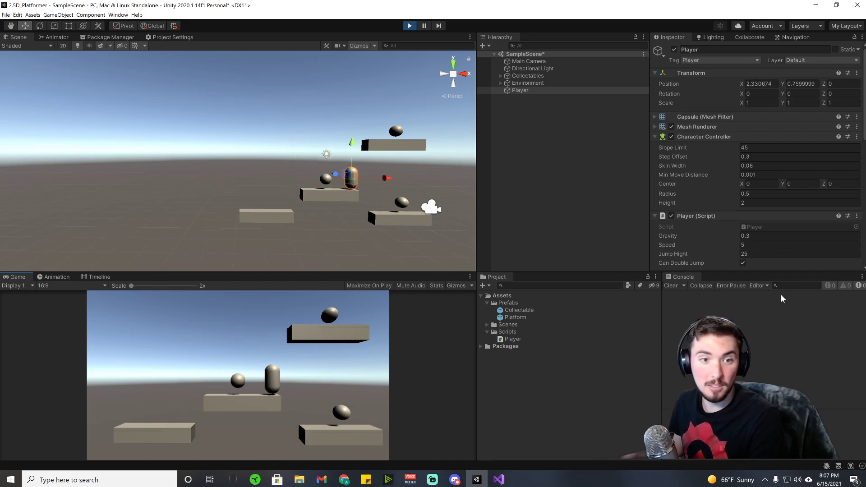
key(a)
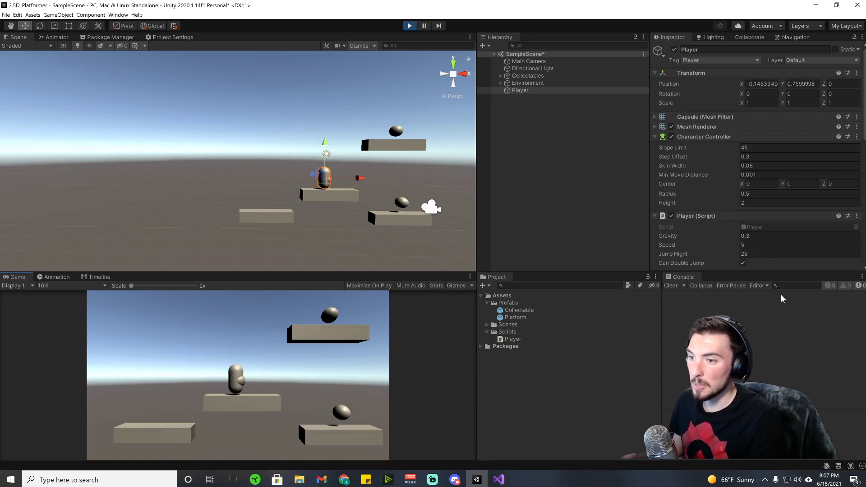
- Switch to Visual Studio to check the line "_canDoubleJump = true;" in the isGrounded block, and return to Unity
click(498, 479)
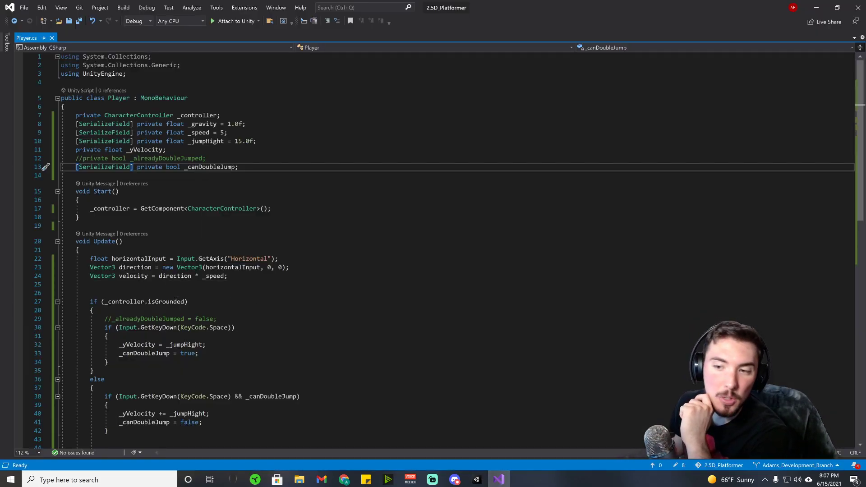
drag(199, 353, 180, 353)
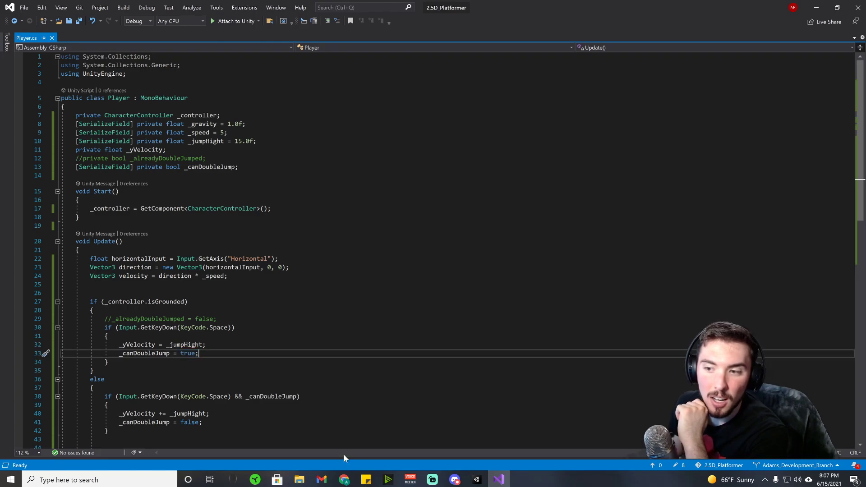
click(476, 479)
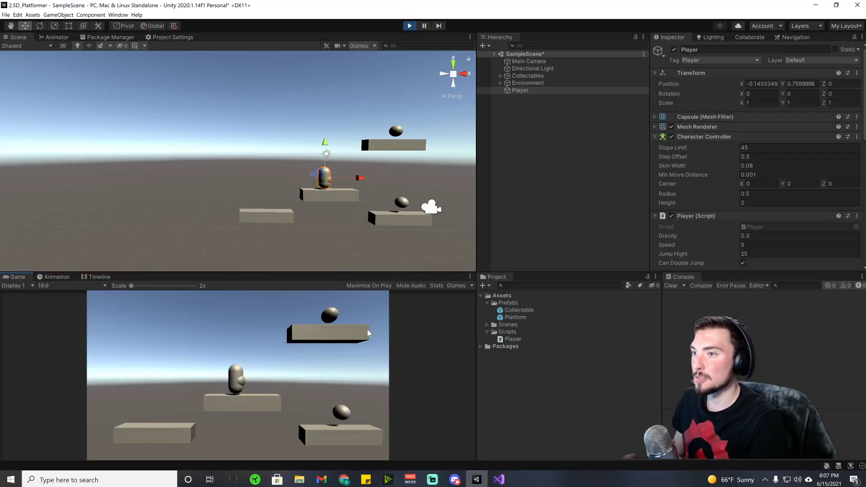
- Walk the player back to the starting platform and test jumping off it while observing Can Double Jump
key(a)
key(a)
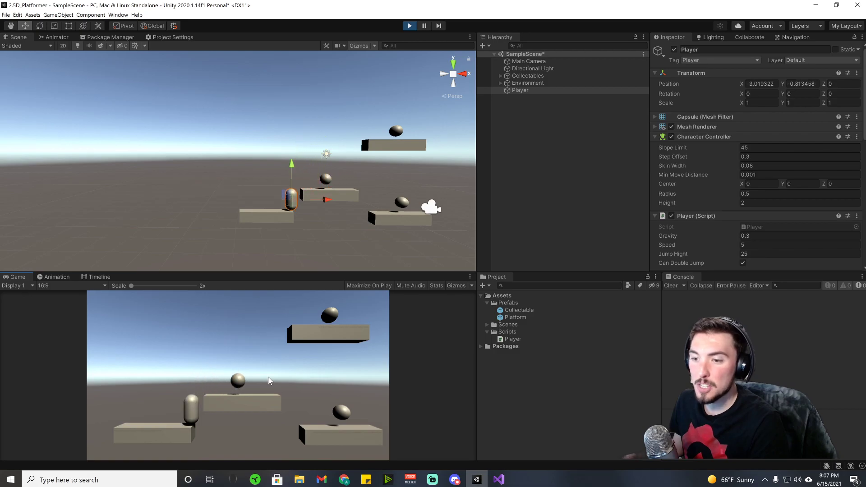
key(d)
key(space)
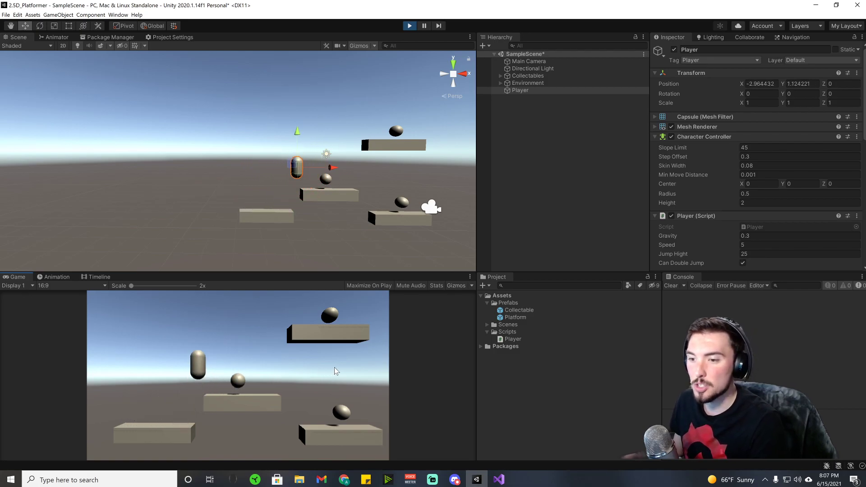
key(a)
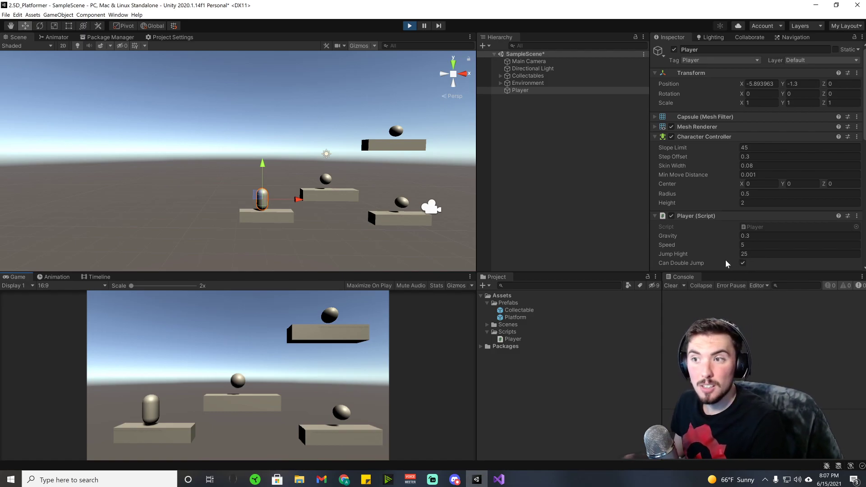
key(a)
key(space)
key(d)
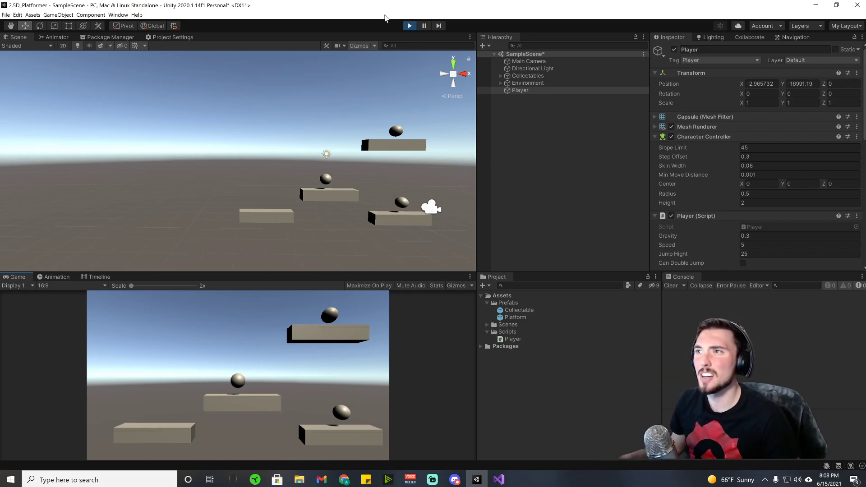
- Restart the game and walk the player off the starting platform's left edge without jumping, repeating the test once, and stop the game
click(411, 26)
click(411, 25)
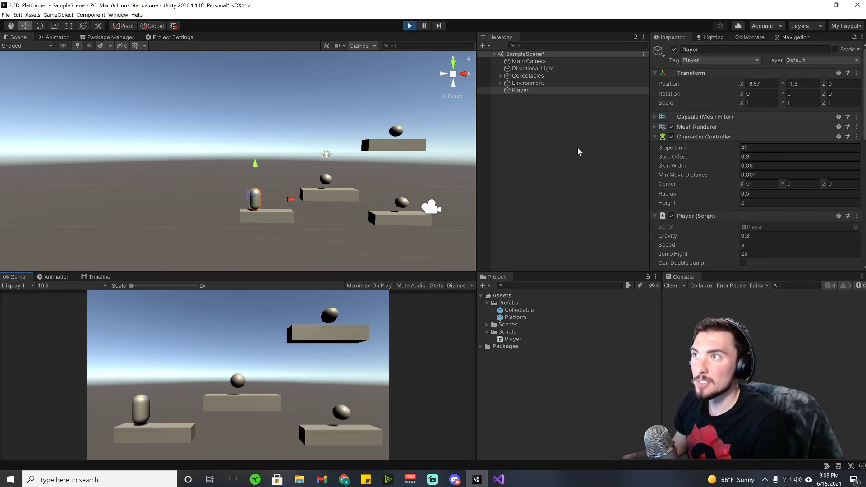
key(a)
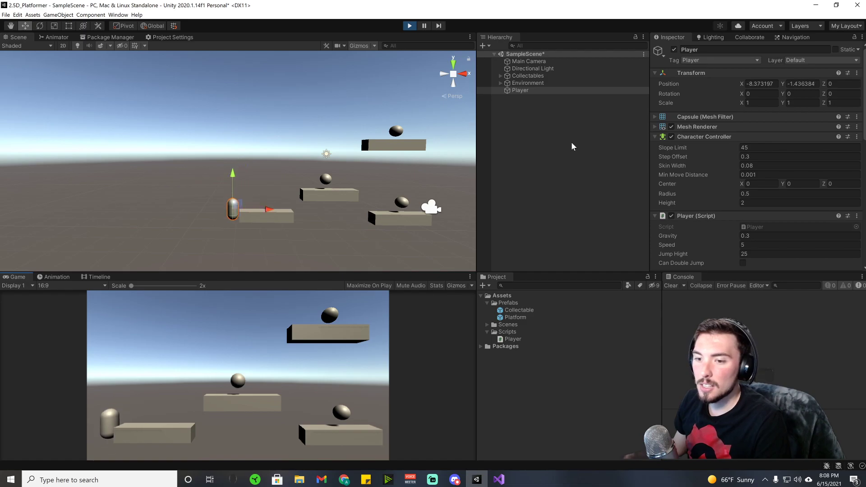
click(410, 27)
click(410, 27)
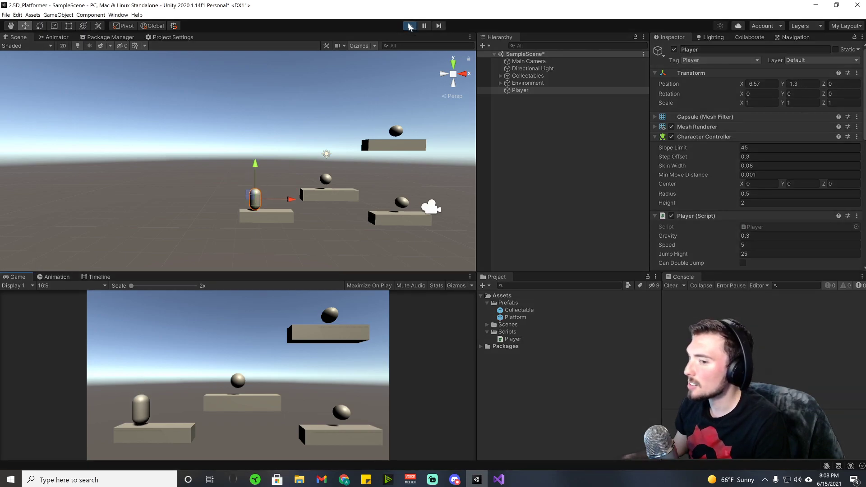
key(a)
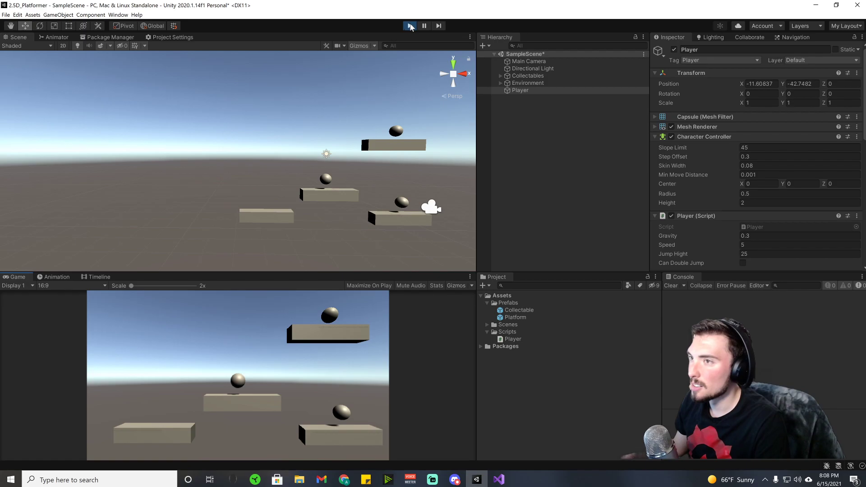
click(412, 26)
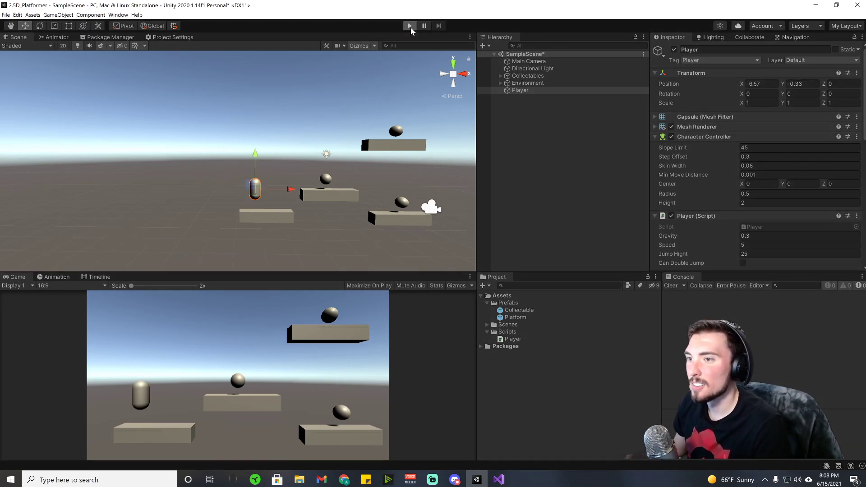
- Run the game again, jump the player off the starting platform's left edge with further jumps and direction changes in mid-air, and stop it
click(409, 25)
key(space)
key(a)
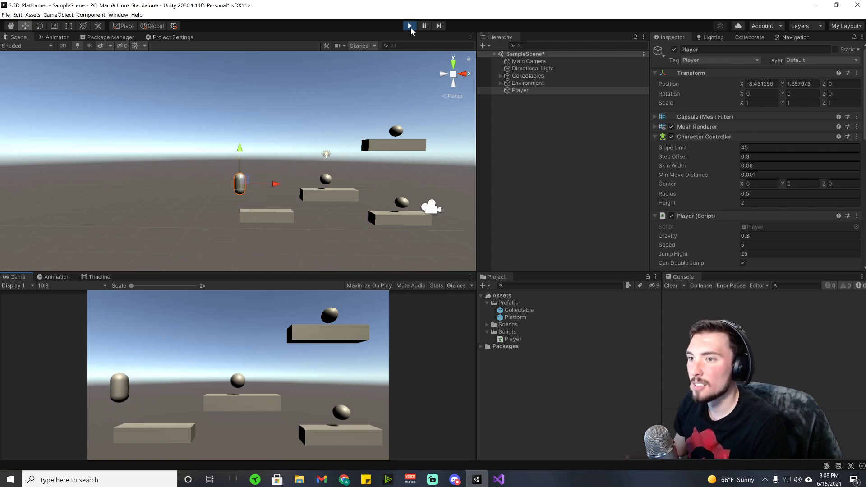
key(d)
key(space)
key(a)
key(space)
key(d)
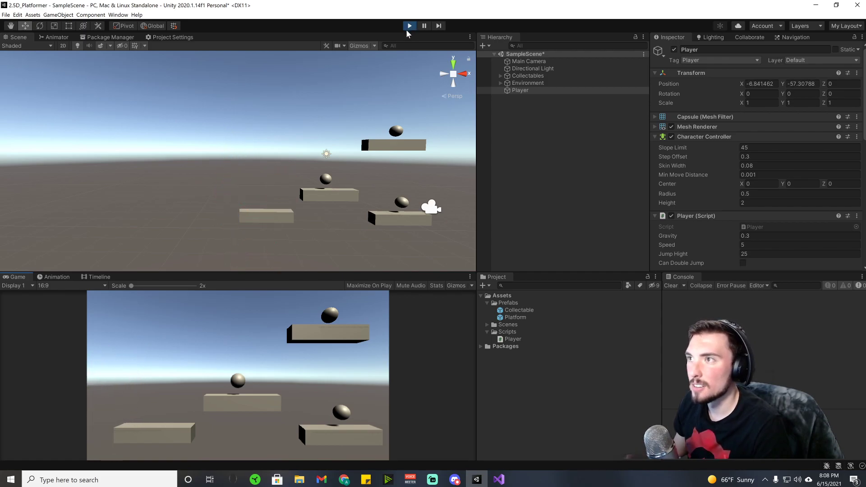
click(411, 26)
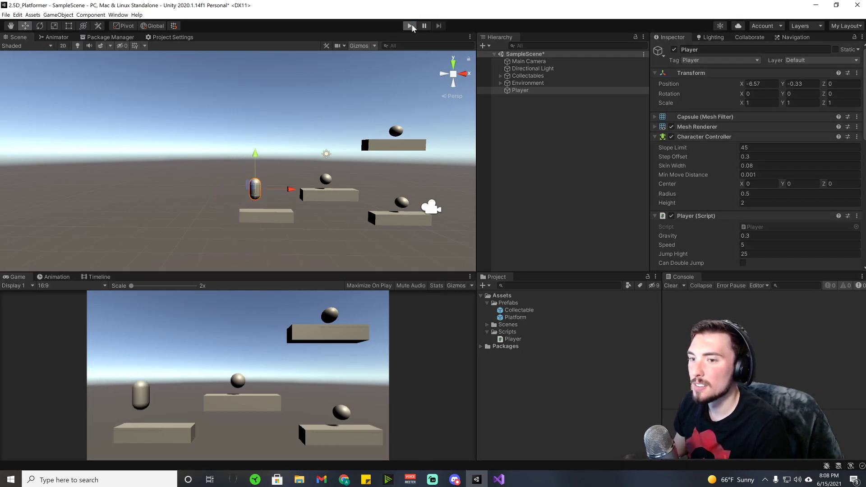
- Run the game and double jump in place on the starting platform with different second-jump timings to compare the jump heights
click(410, 25)
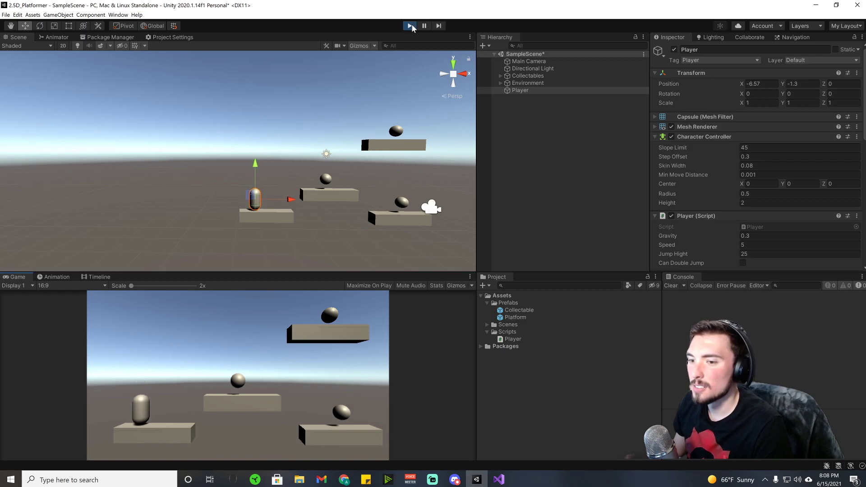
key(space)
key(space)
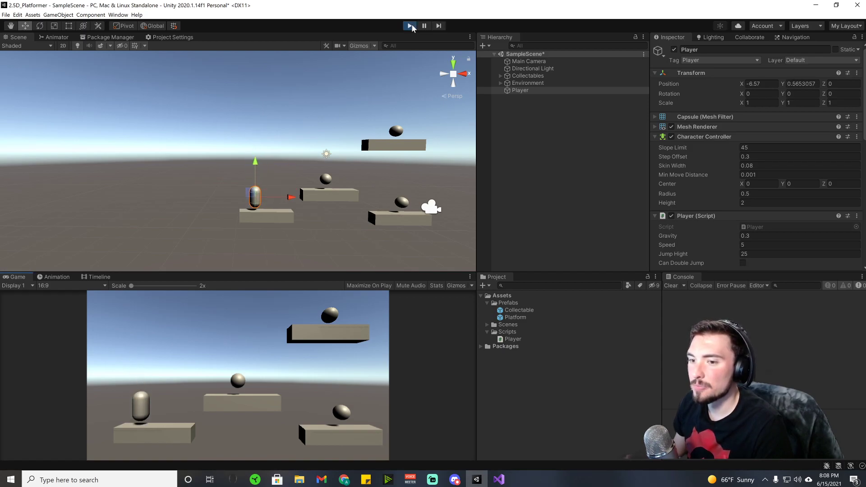
key(space)
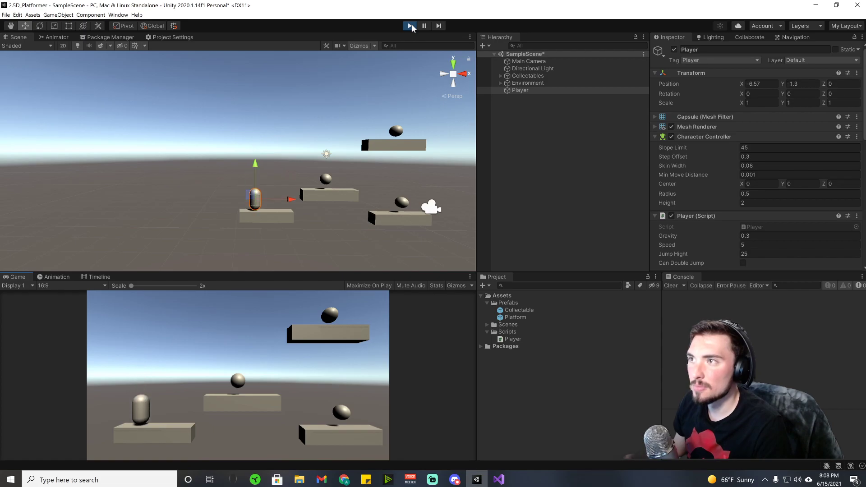
key(space)
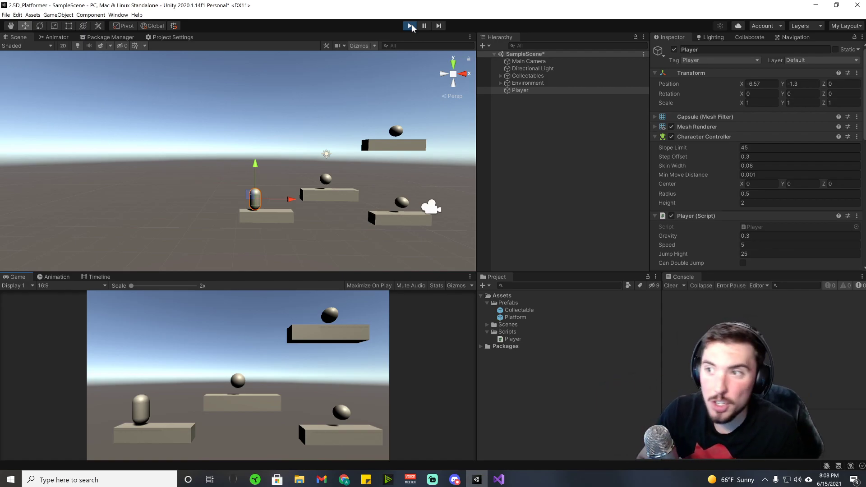
key(space)
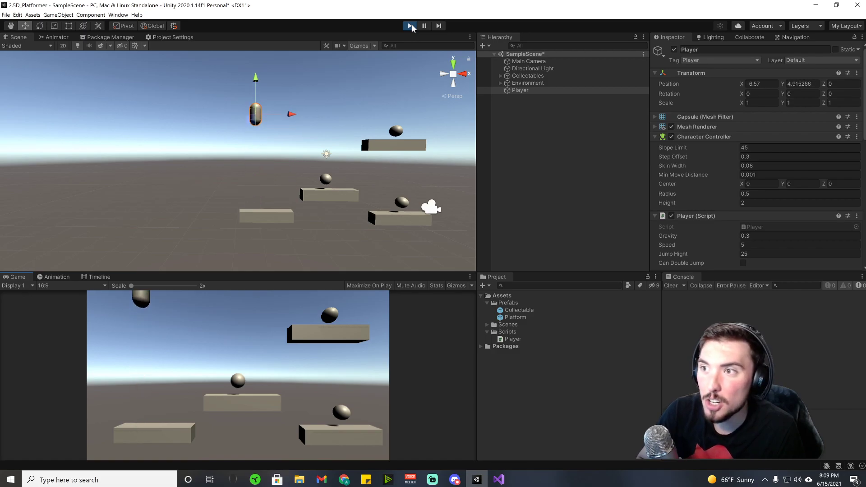
key(space)
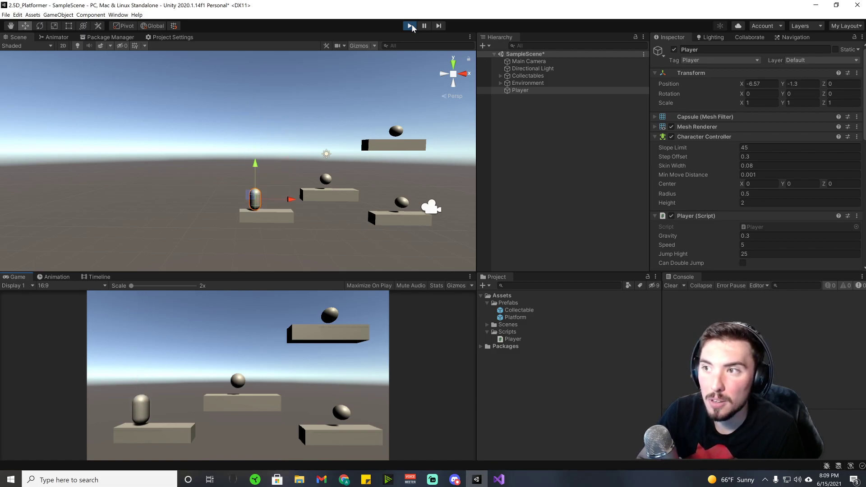
key(space)
key(space)
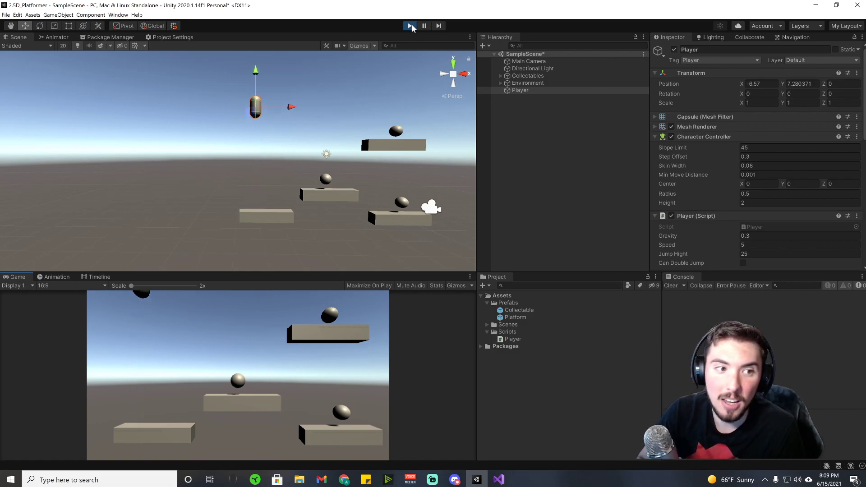
key(space)
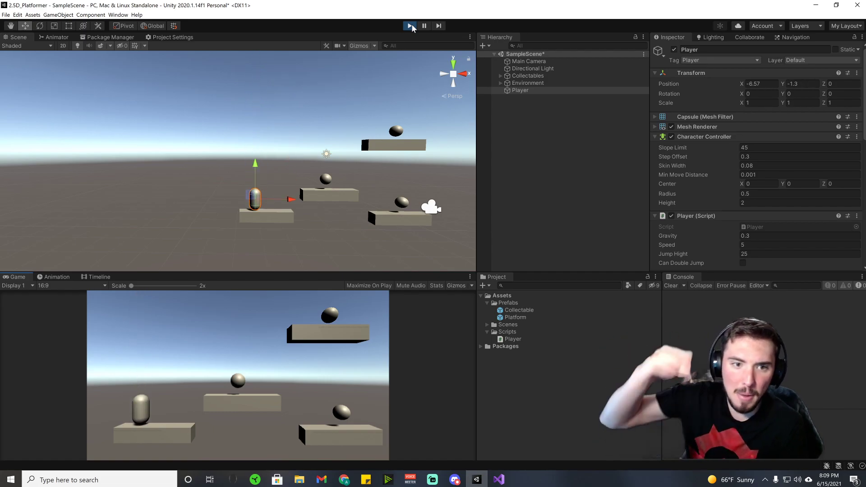
key(space)
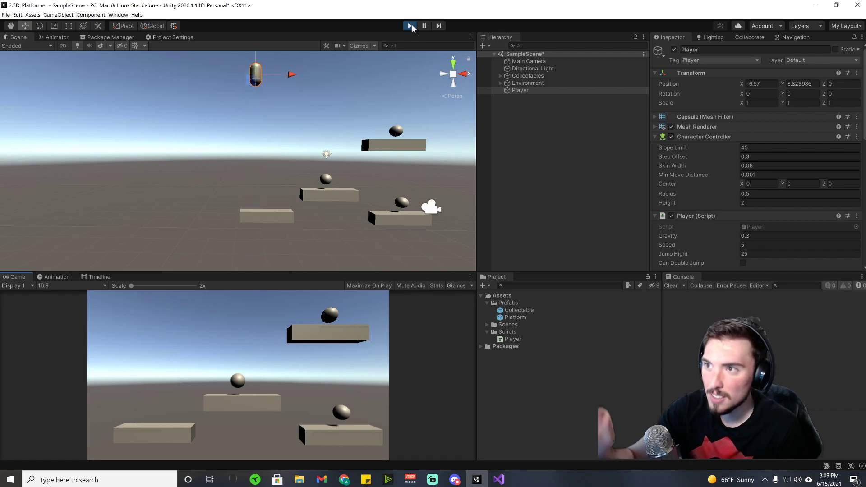
key(space)
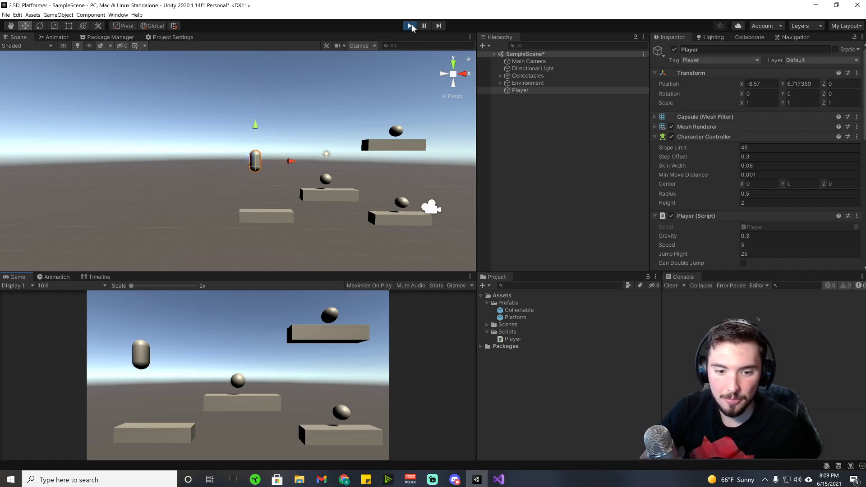
key(space)
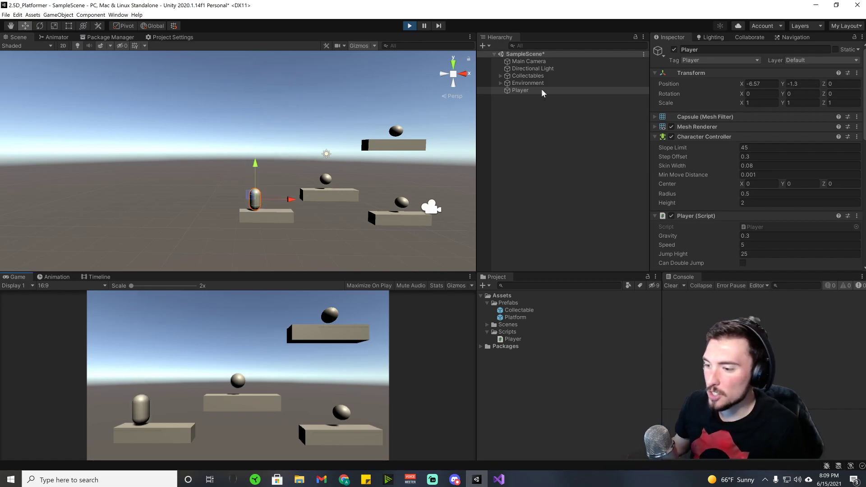
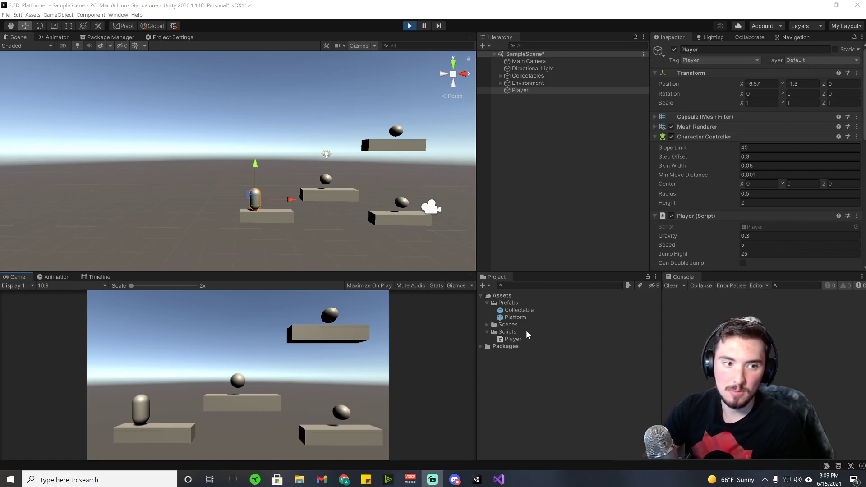
- Return focus to the running game, repeat early and late double jumps in place while watching height and Can Double Jump, and stop the game
click(317, 331)
key(space)
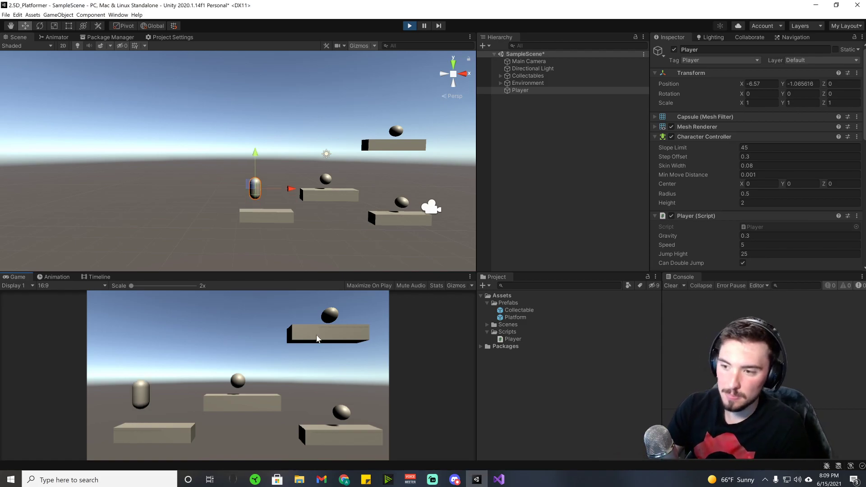
key(space)
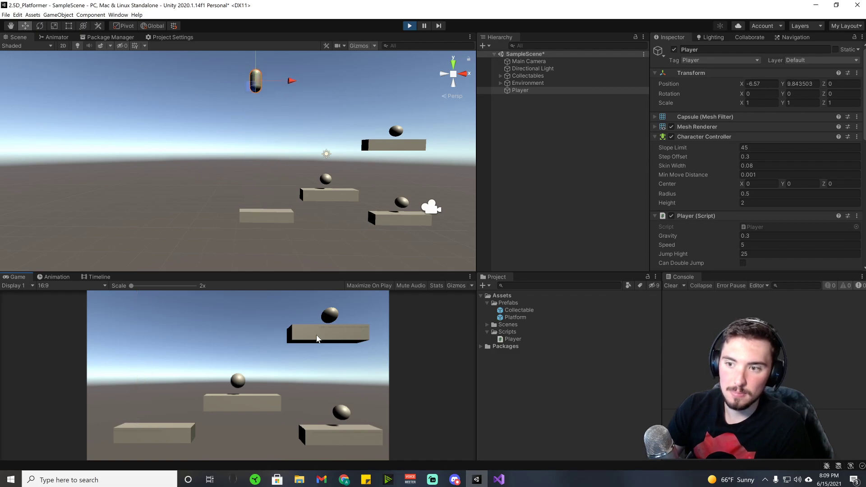
key(space)
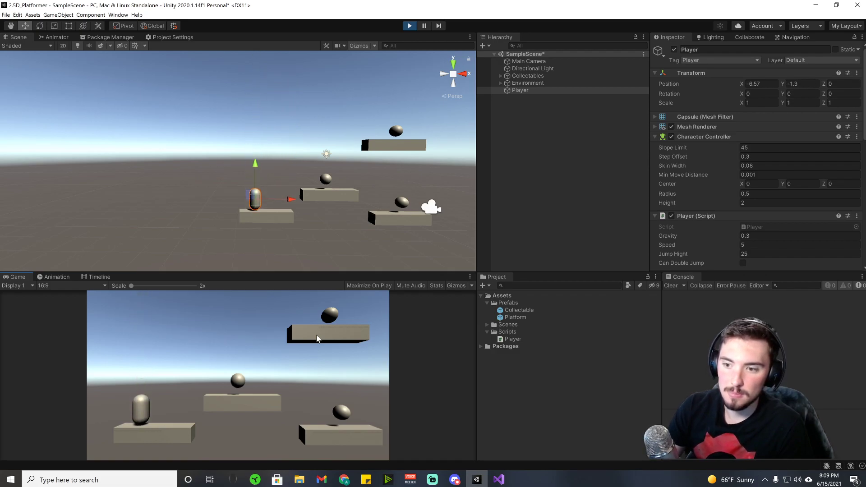
key(space)
key(space)
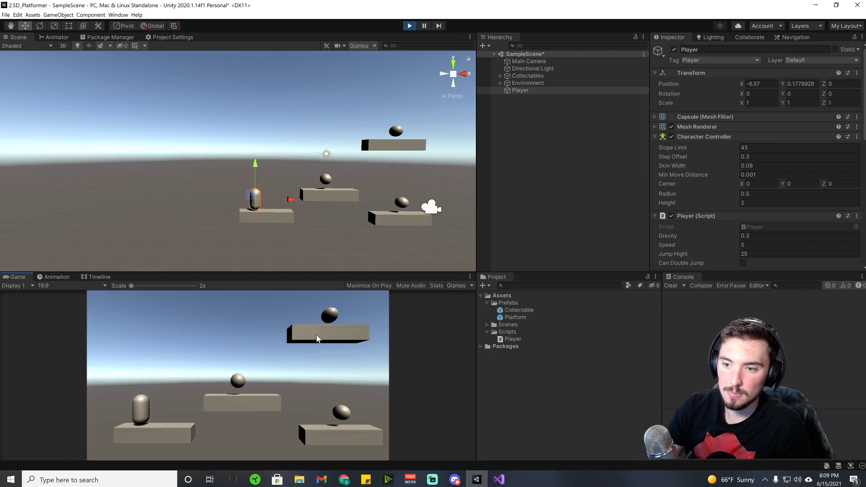
key(space)
key(space)
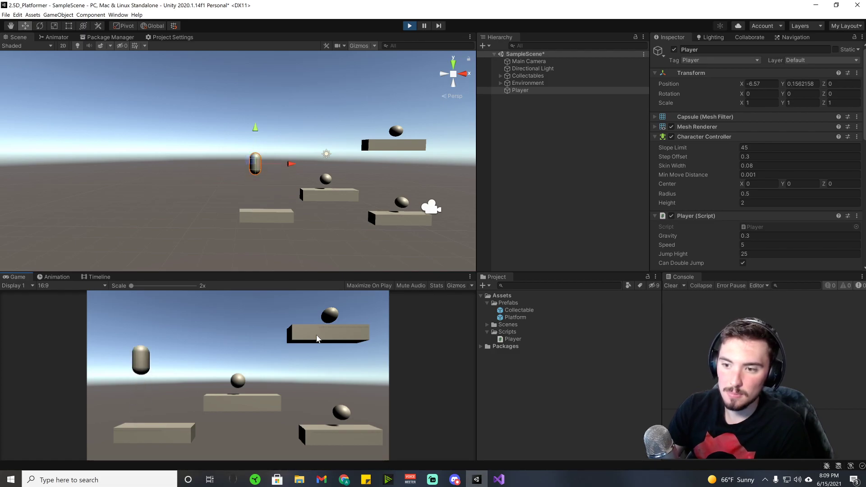
key(space)
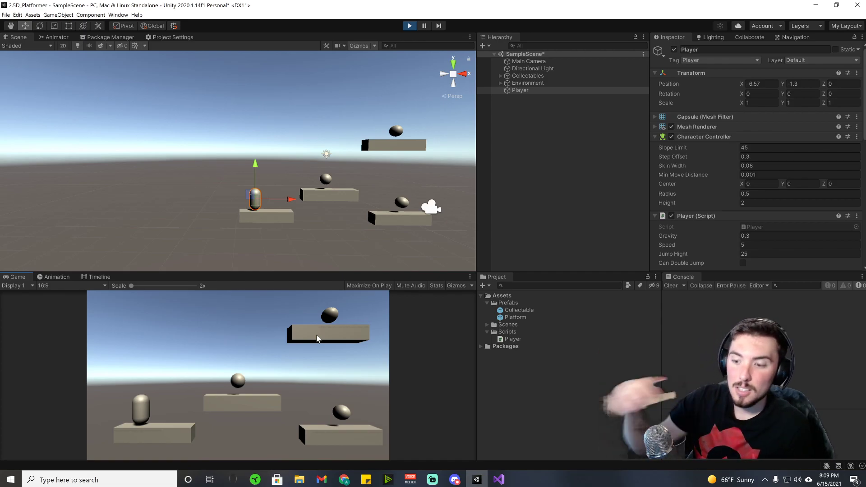
key(space)
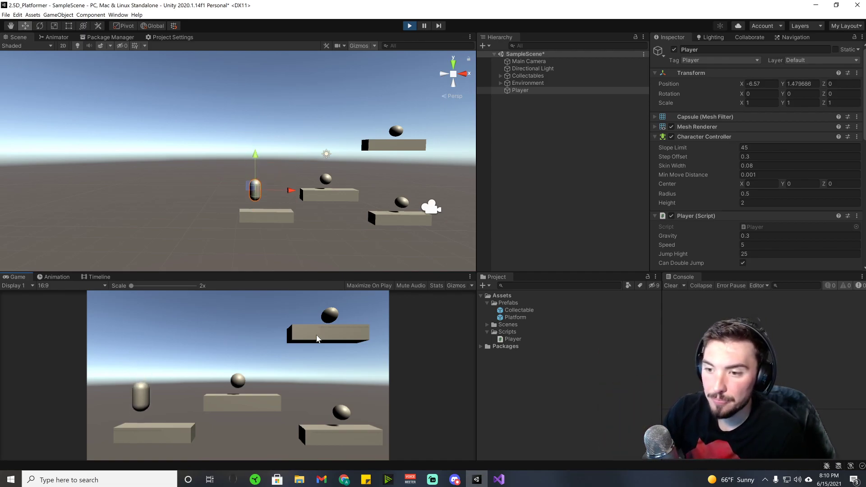
key(space)
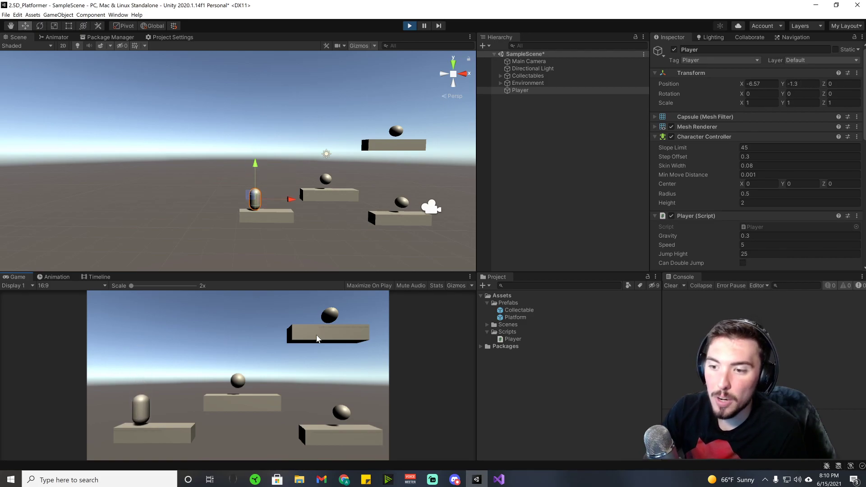
key(space)
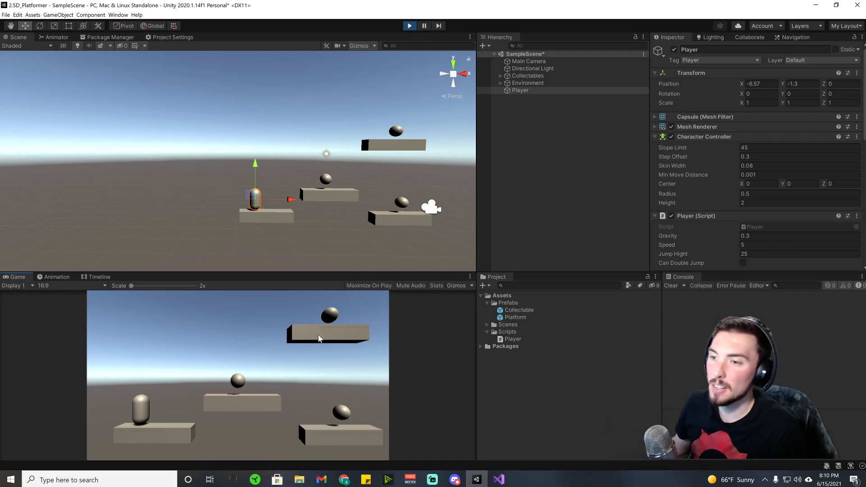
click(410, 26)
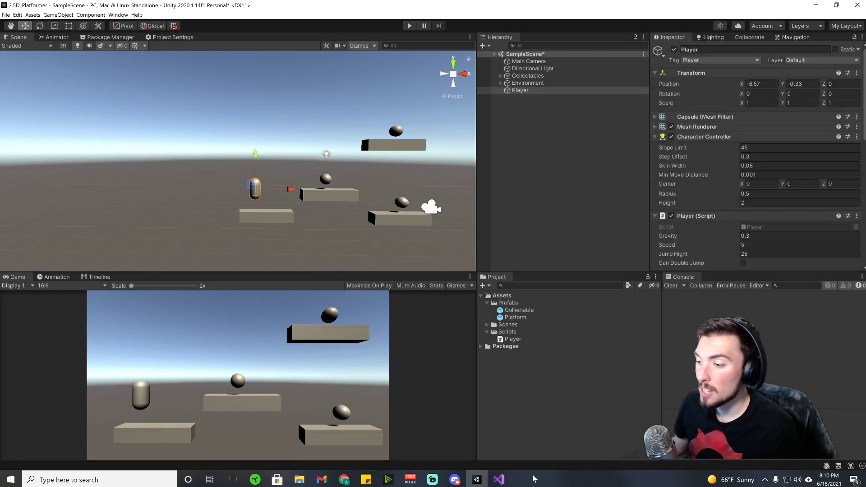
- In Visual Studio, change the double-jump line in the else block to "_yVelocity = _jumpHight;" and save Player.cs
click(500, 479)
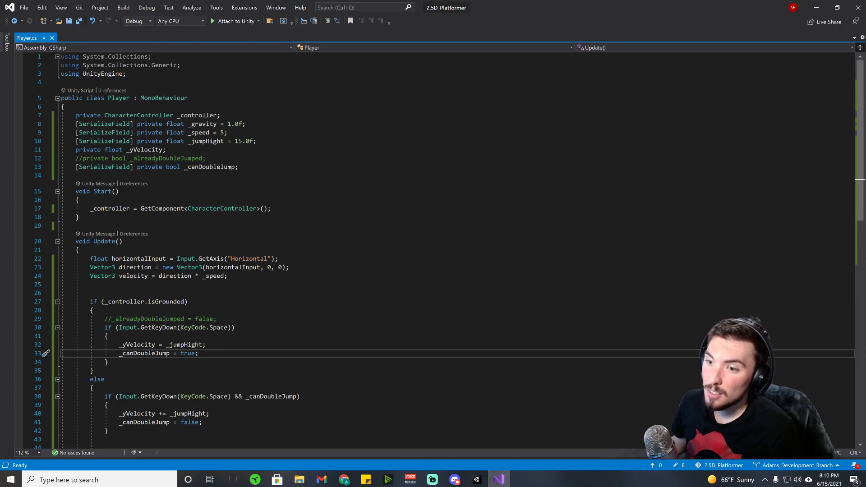
click(162, 413)
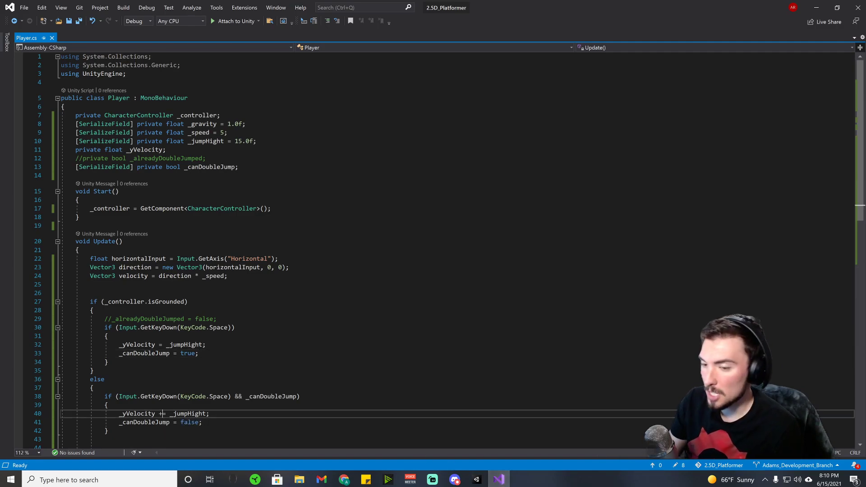
key(BackSpace)
key(ctrl+s)
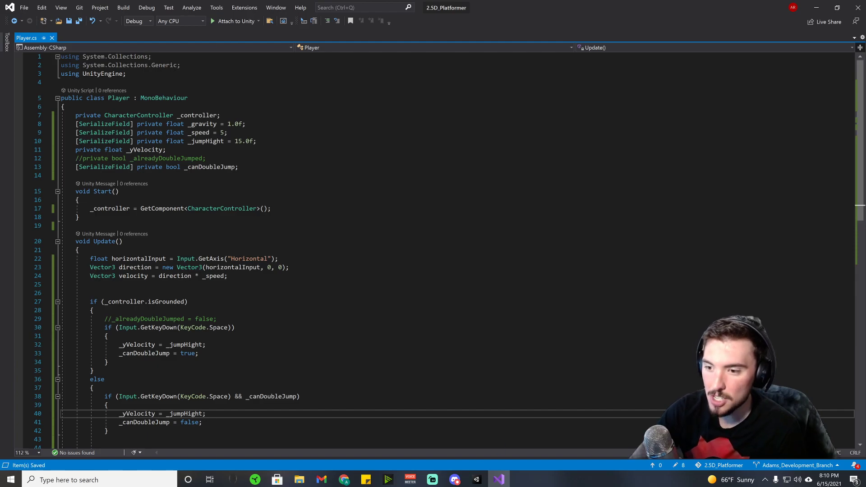
- Switch to Unity, run the game, and double jump in place on the starting platform with varied second-jump timings
click(478, 482)
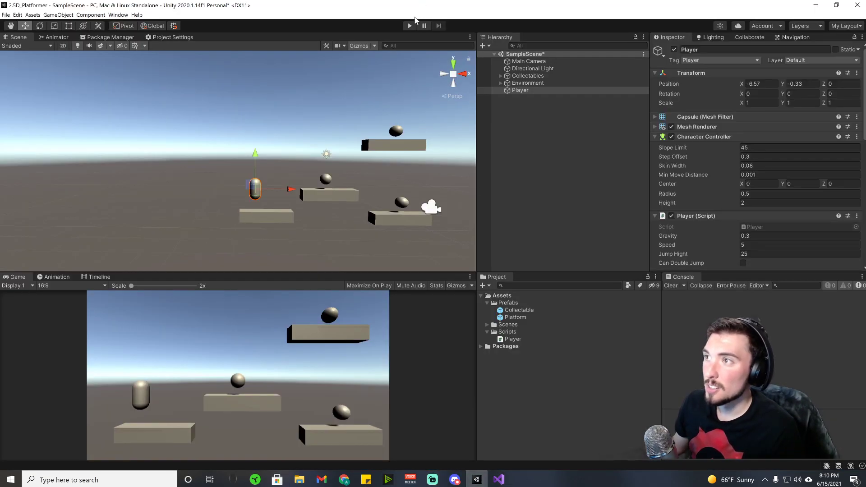
click(409, 26)
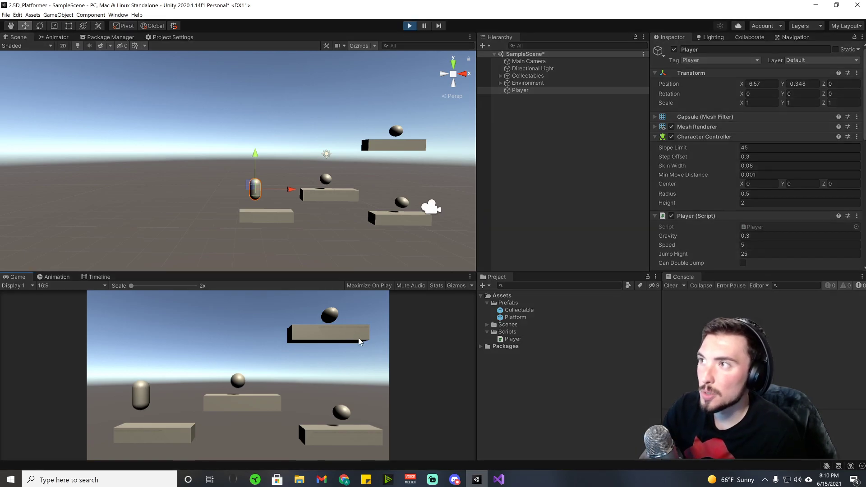
key(space)
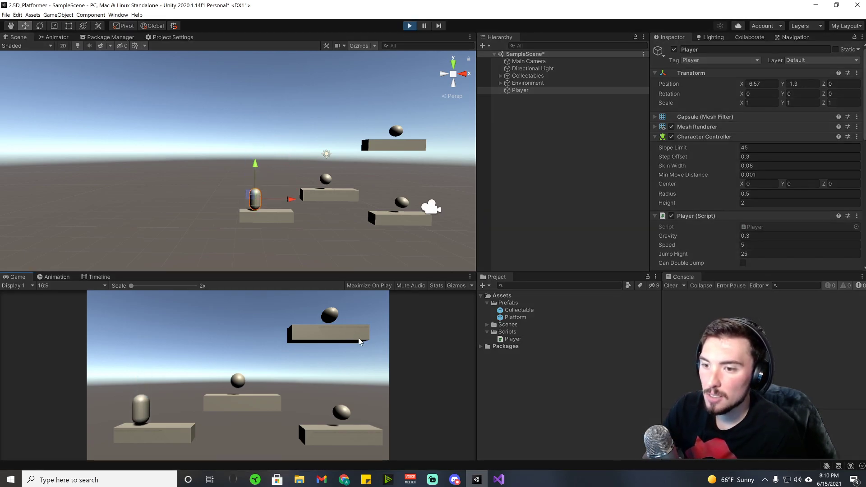
key(space)
key(space)
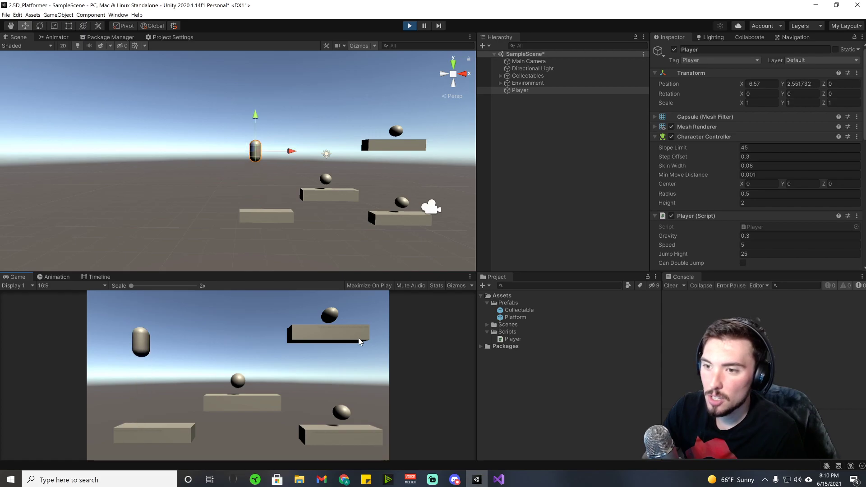
key(space)
key(space)
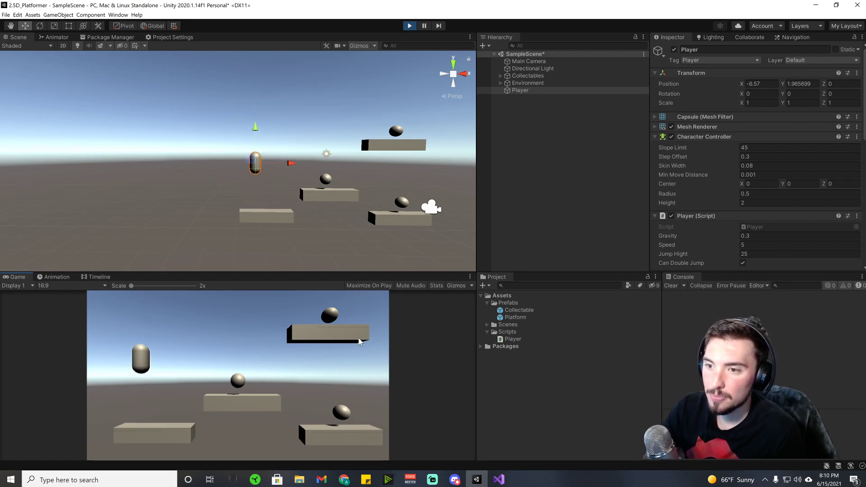
key(space)
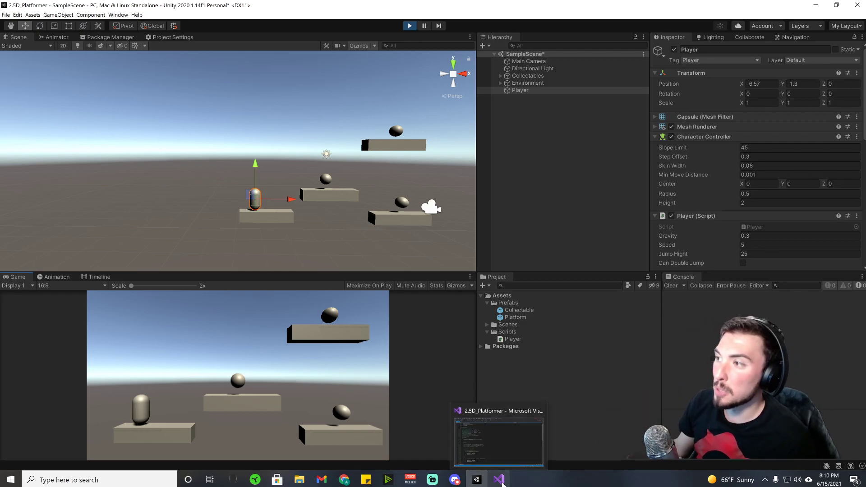
- In Visual Studio, review how Player.cs uses the direction vector's y component, the _yVelocity field and both _jumpHight assignments in Update
click(501, 479)
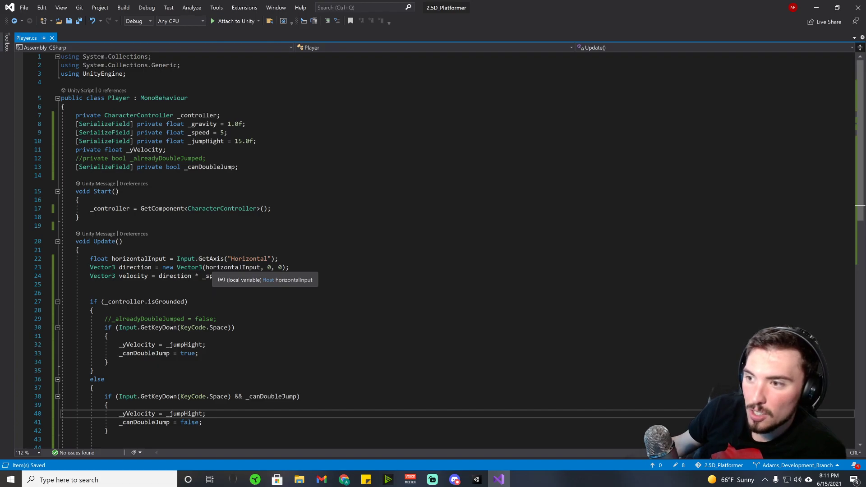
drag(271, 267, 268, 267)
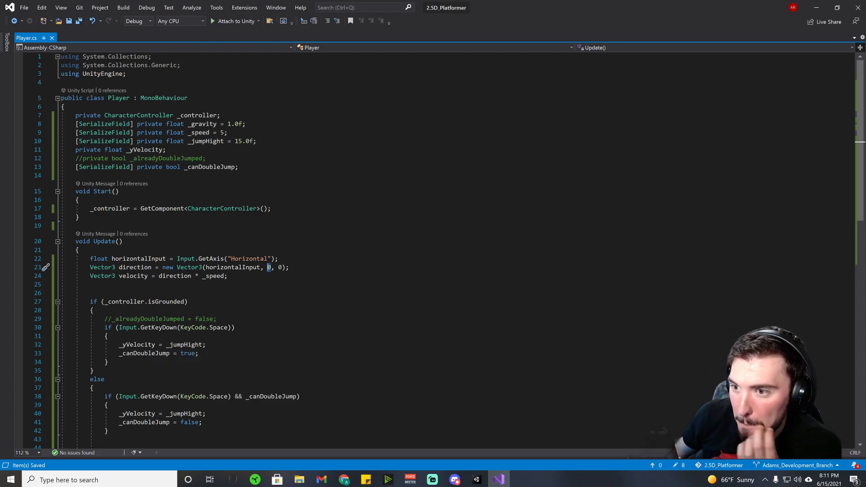
click(145, 151)
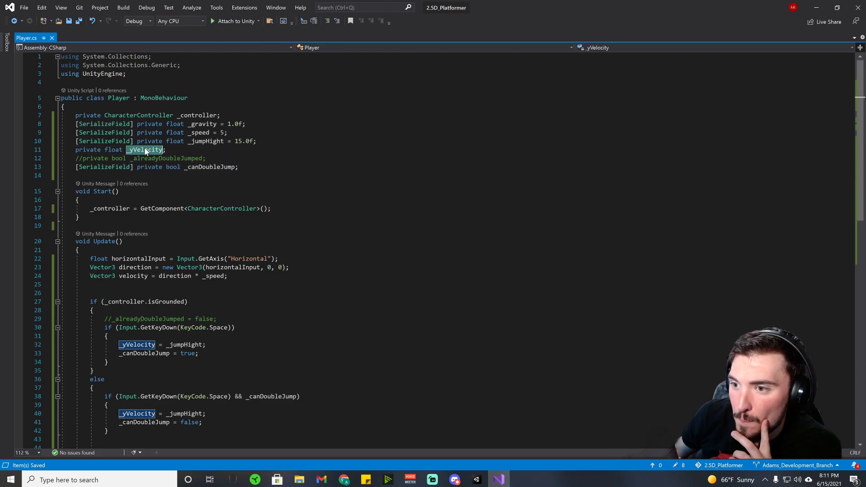
scroll(167, 364, down, 1)
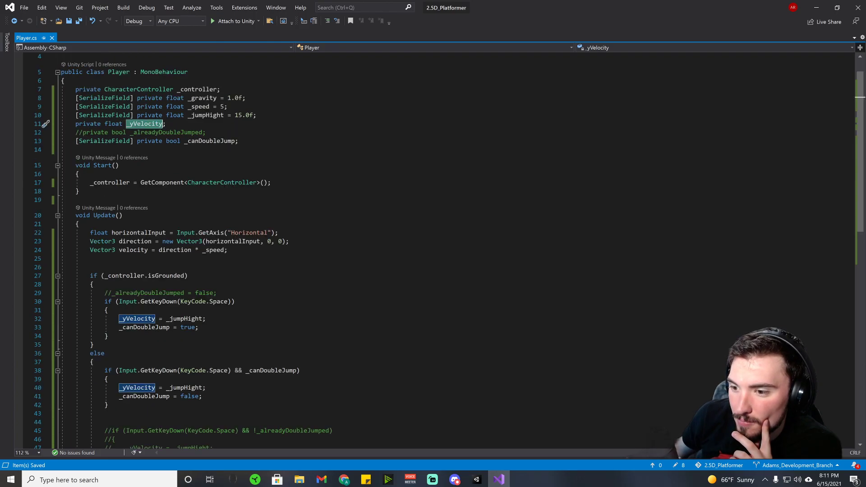
drag(206, 388, 122, 387)
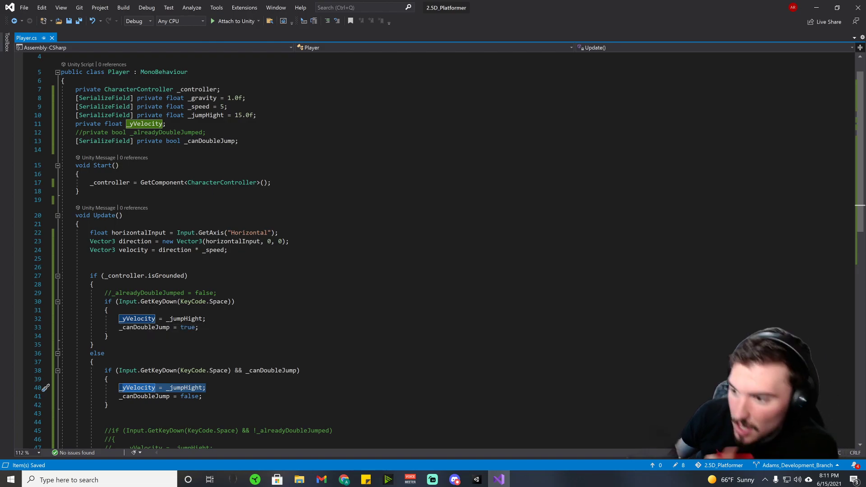
scroll(185, 318, down, 3)
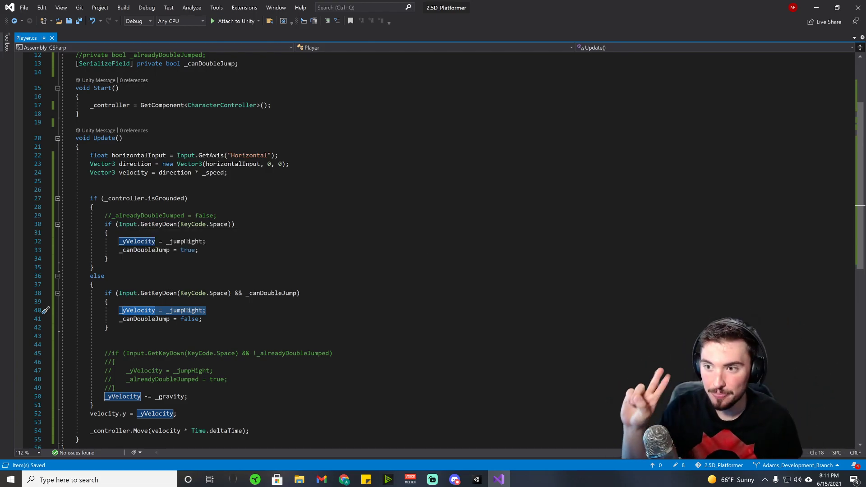
click(159, 242)
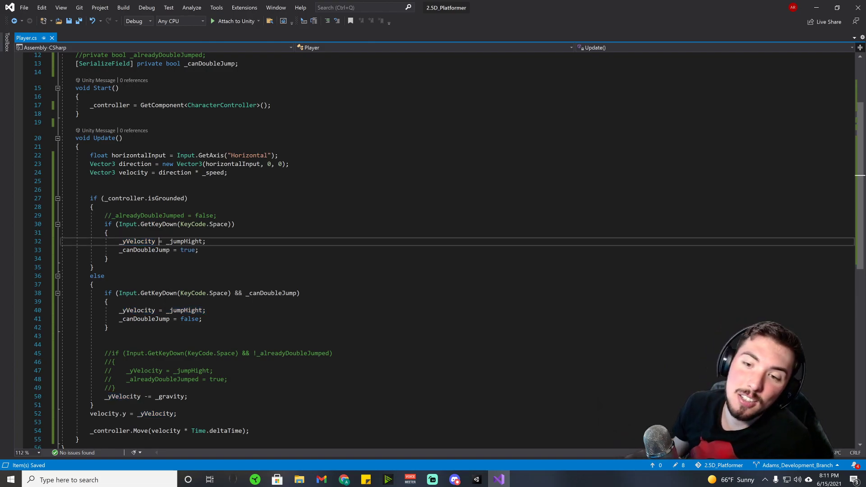
click(159, 310)
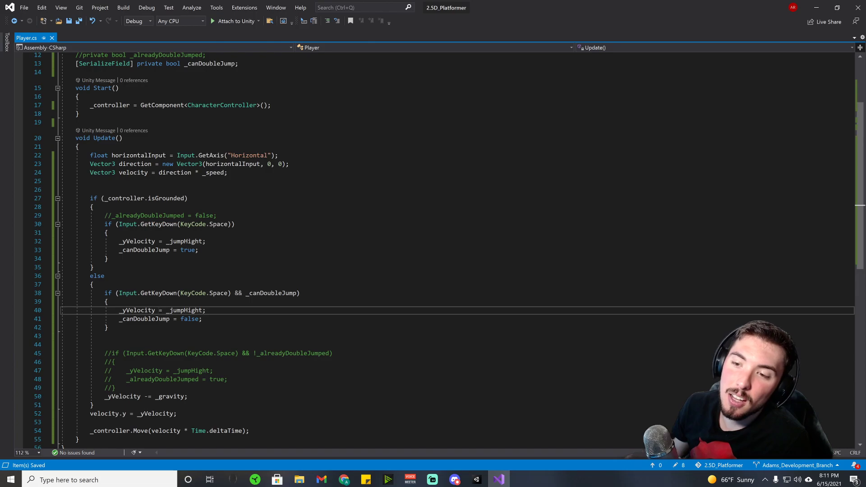
drag(94, 207, 217, 215)
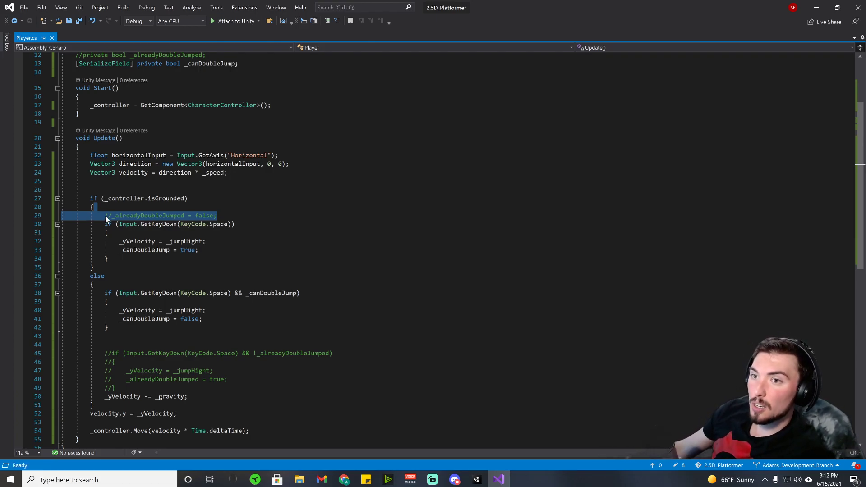
- Delete the commented-out _alreadyDoubleJumped declaration, remove [SerializeField] from the _canDoubleJump field, and save Player.cs
scroll(433, 248, up, 4)
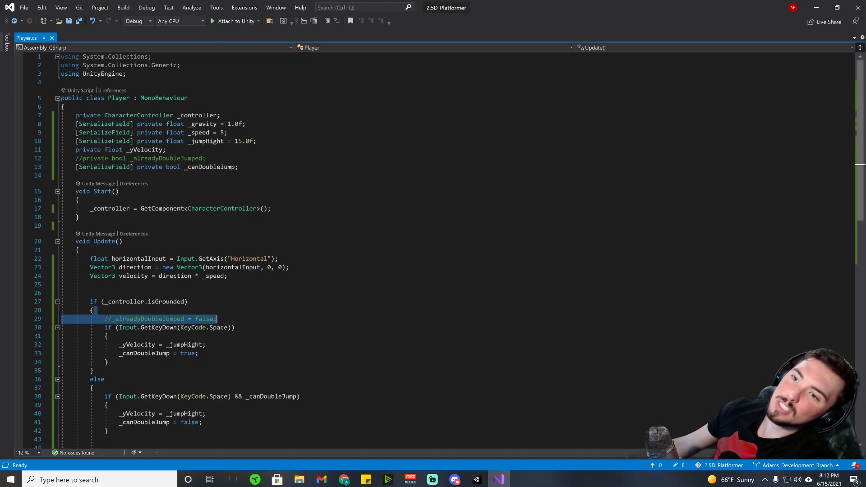
drag(206, 159, 62, 159)
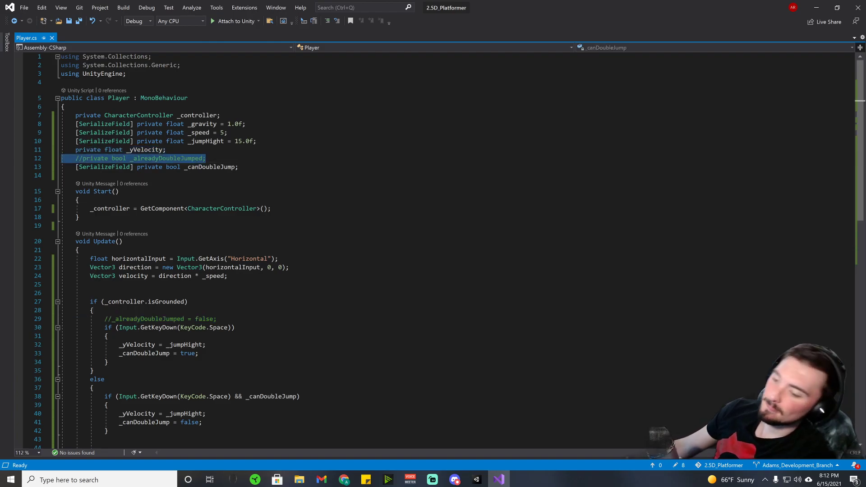
key(Delete)
key(BackSpace)
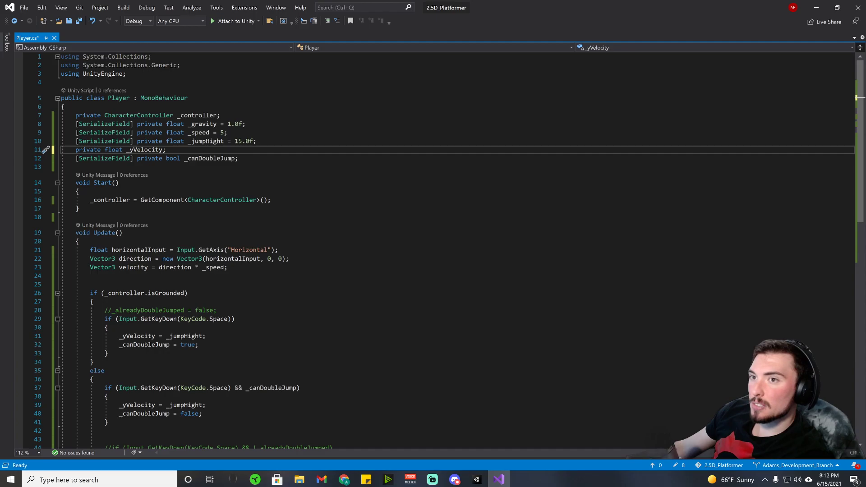
drag(137, 159, 75, 158)
key(BackSpace)
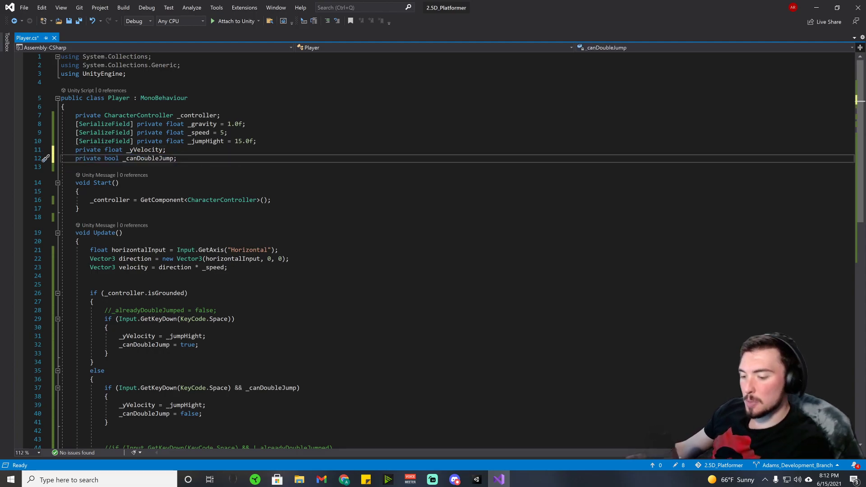
key(ctrl+s)
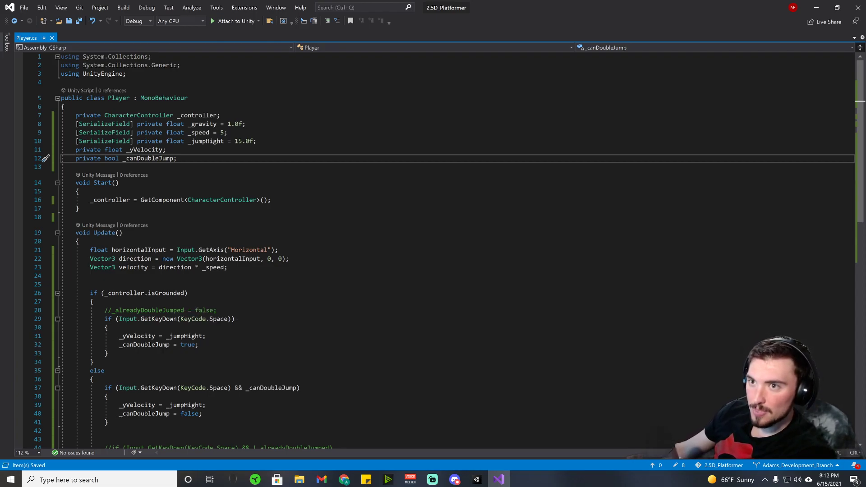
- Turn the commented-out reset line at the start of the isGrounded block into active code reading "_canDoubleJump = false;"
double_click(149, 159)
key(ctrl+c)
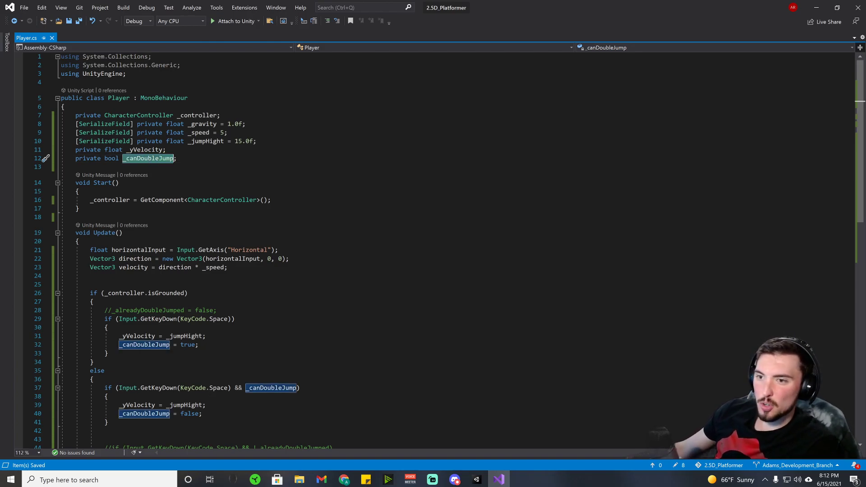
double_click(147, 310)
key(ctrl+v)
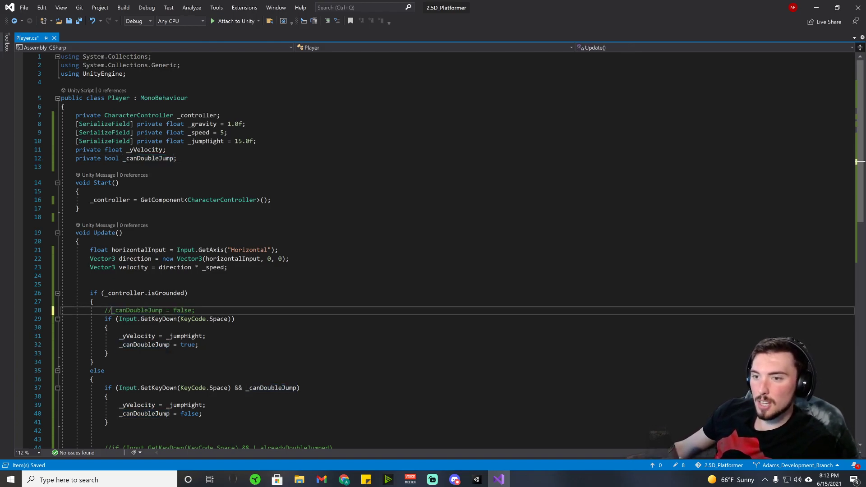
key(BackSpace)
key(BackSpace)
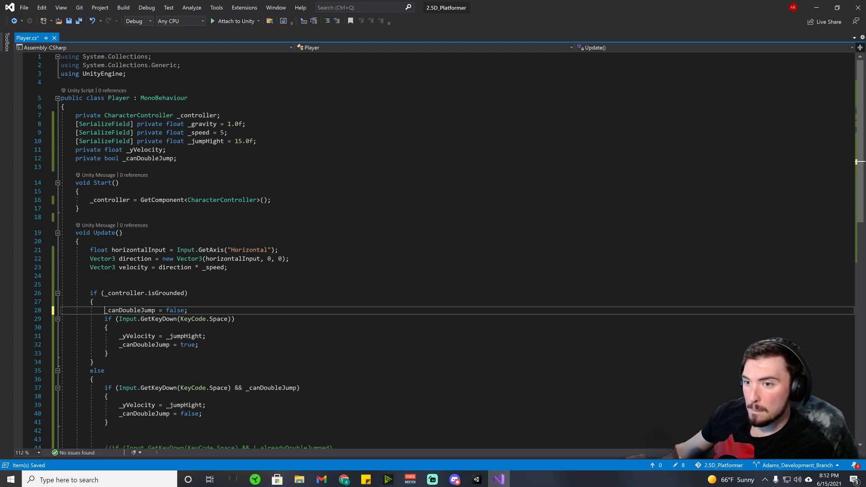
double_click(176, 310)
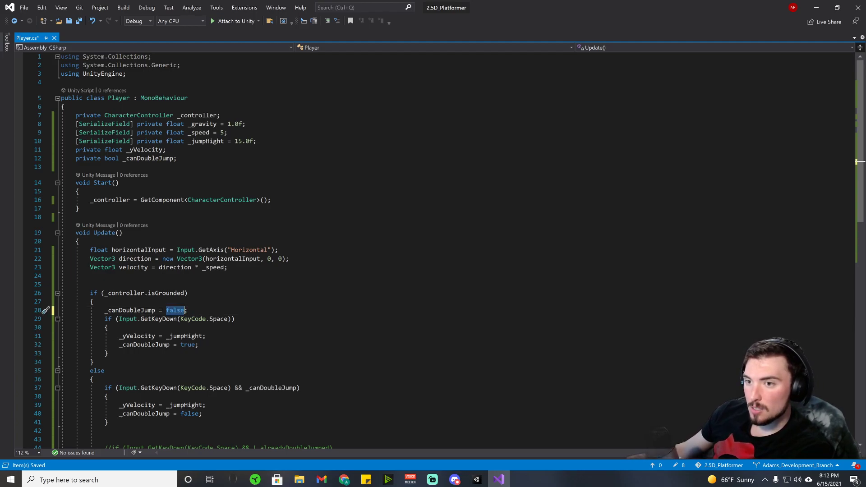
- Delete the commented-out _alreadyDoubleJumped if block and the blank lines above it in the else block, and save Player.cs
scroll(185, 284, down, 1)
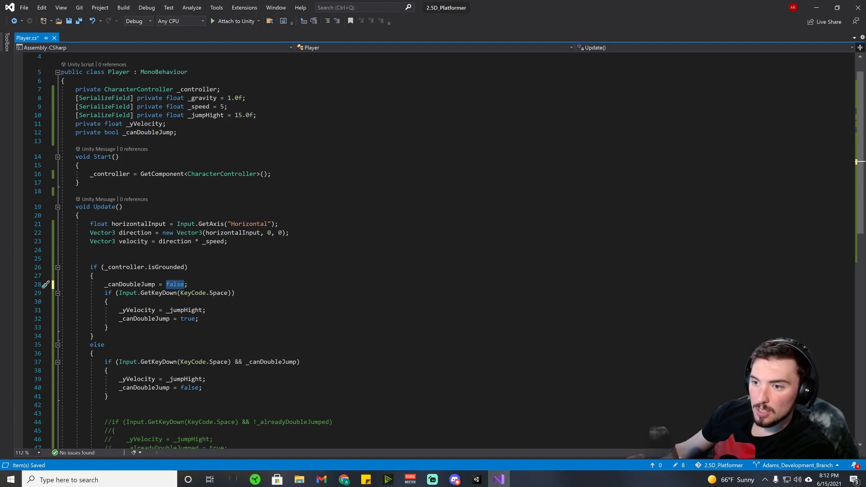
scroll(185, 284, down, 2)
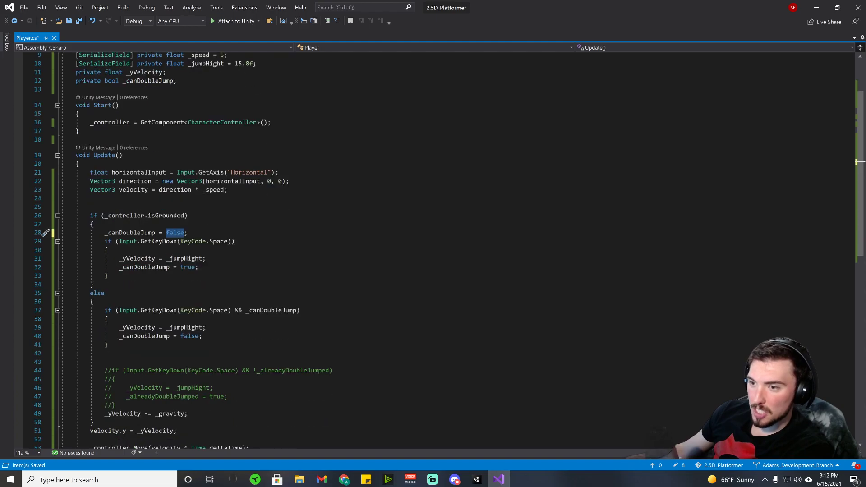
double_click(271, 310)
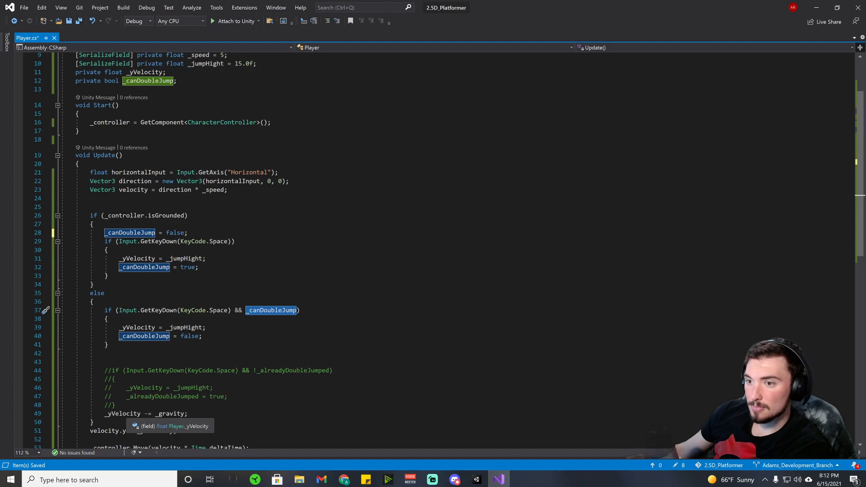
drag(115, 405, 62, 353)
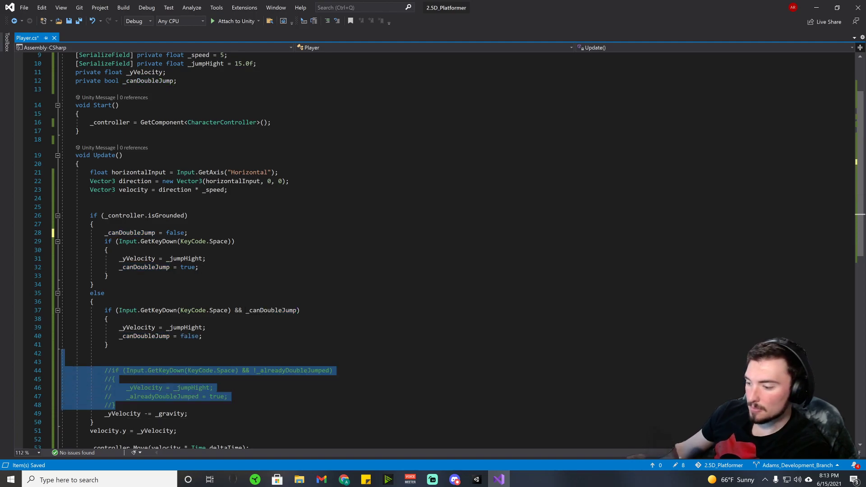
key(BackSpace)
key(BackSpace)
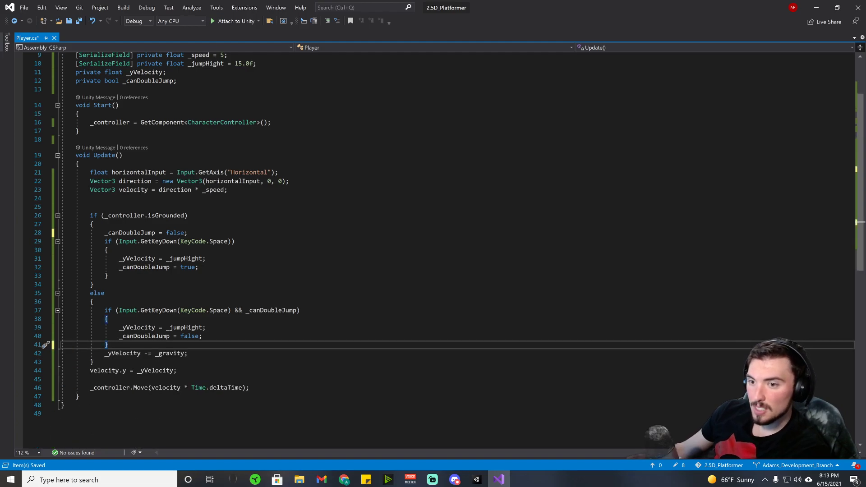
scroll(216, 433, up, 3)
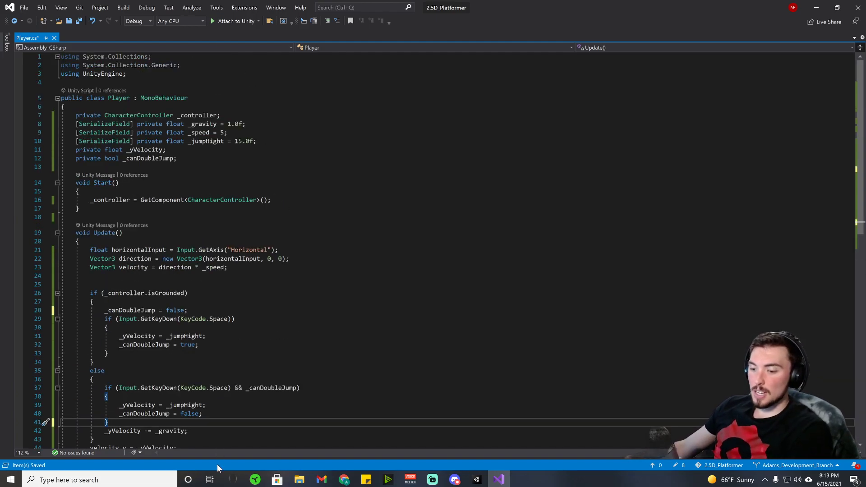
key(ctrl+s)
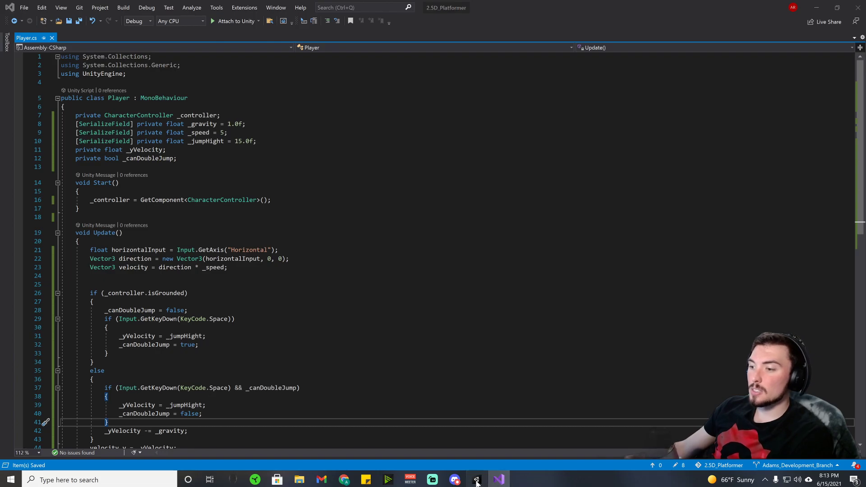
- Switch to Unity, restart play mode with the updated Player script, and clear the Console
click(477, 479)
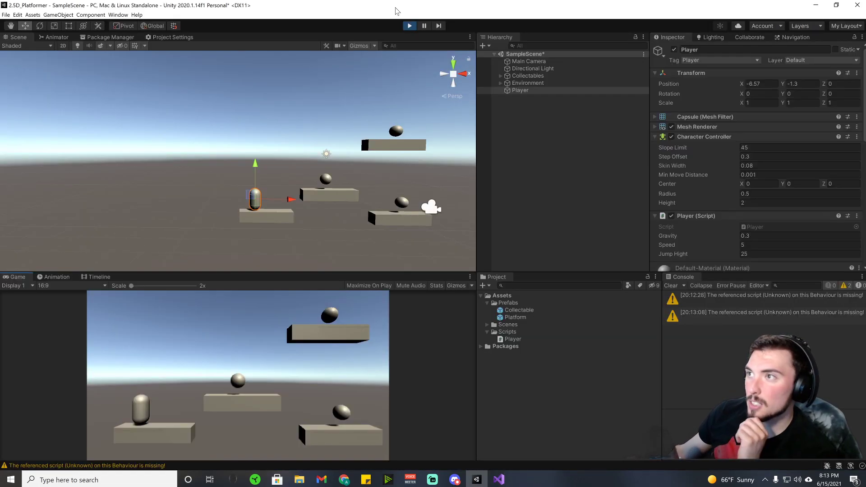
click(409, 26)
click(410, 26)
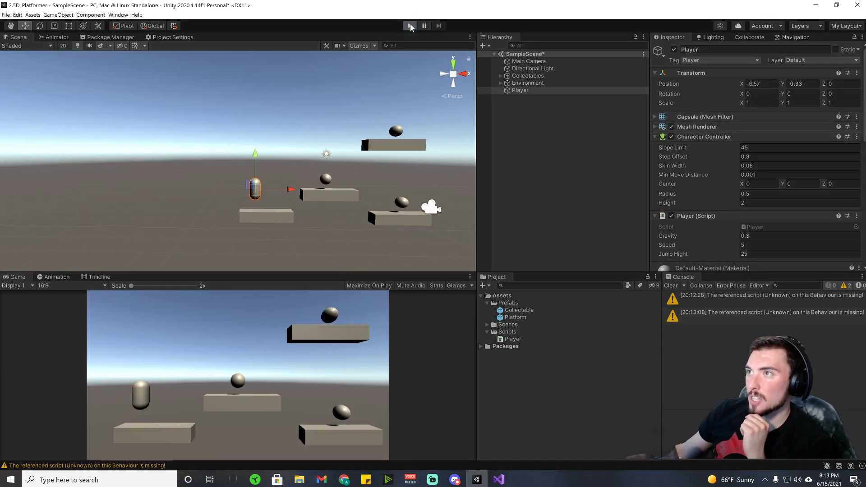
click(670, 287)
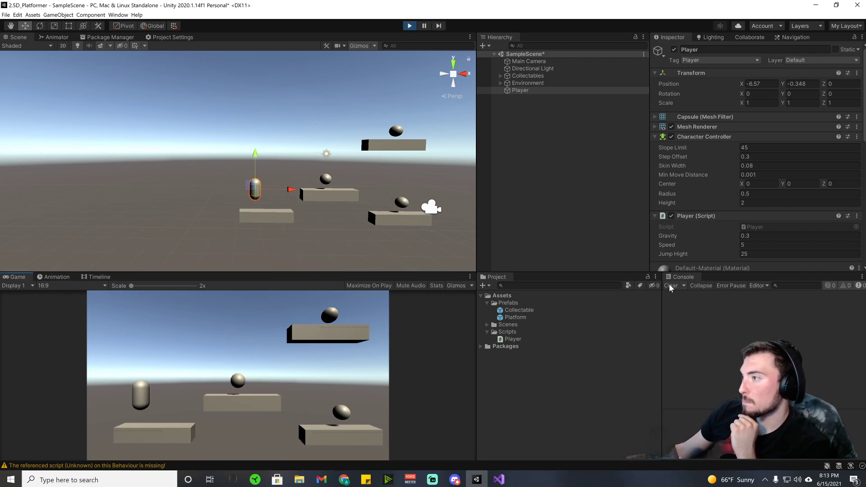
- Playtest the player's movement, single jumps and double jumps between the platforms, and exit play mode
key(space)
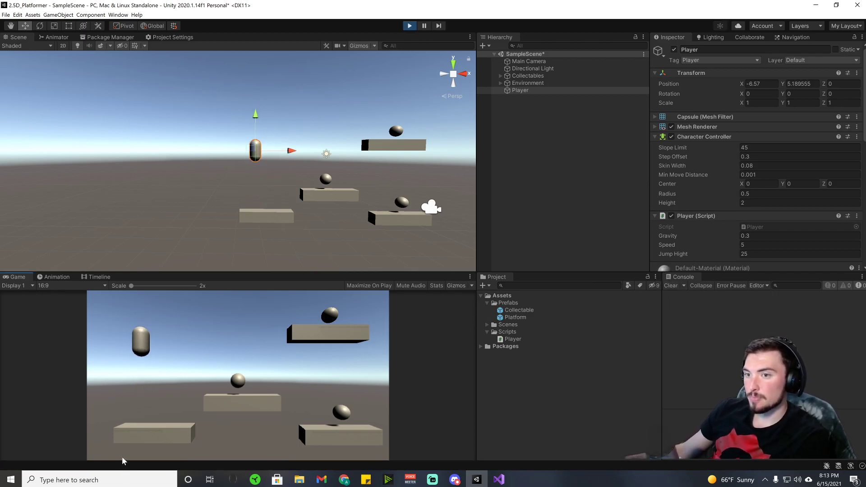
key(d)
key(space)
key(space)
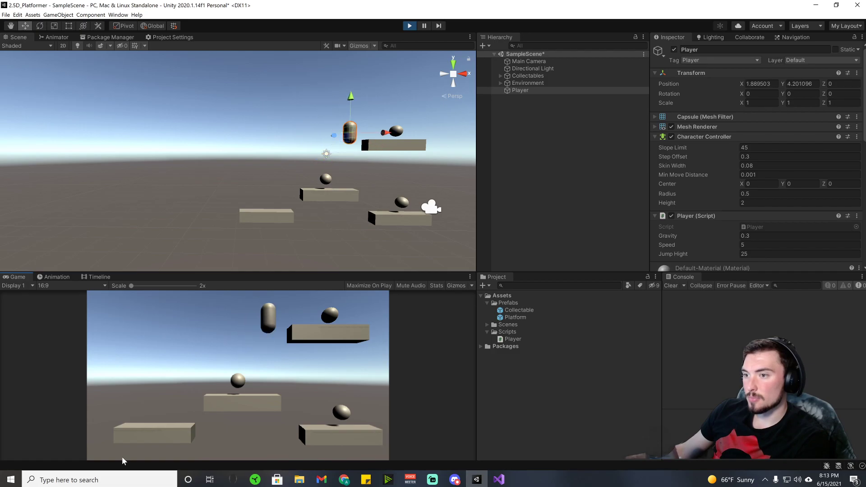
key(a)
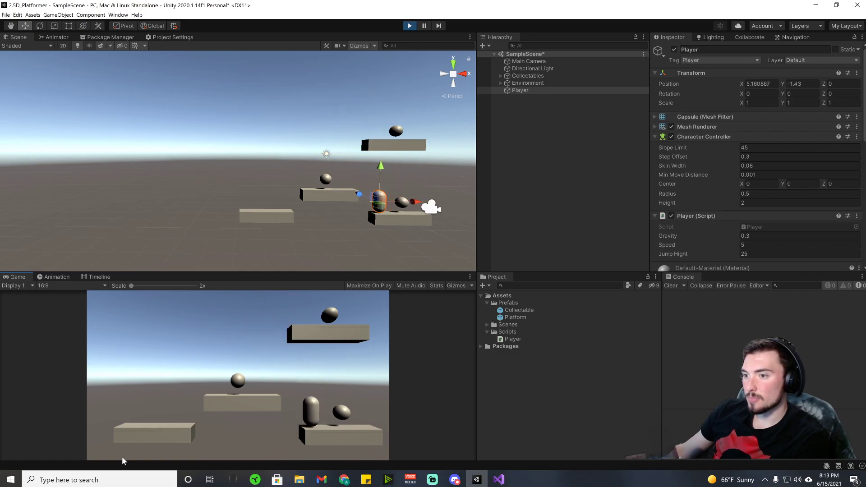
key(space)
key(space)
key(d)
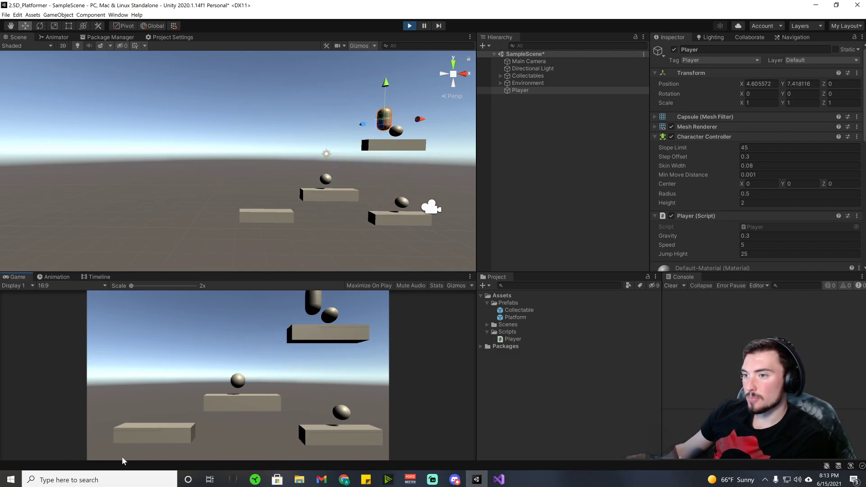
key(a)
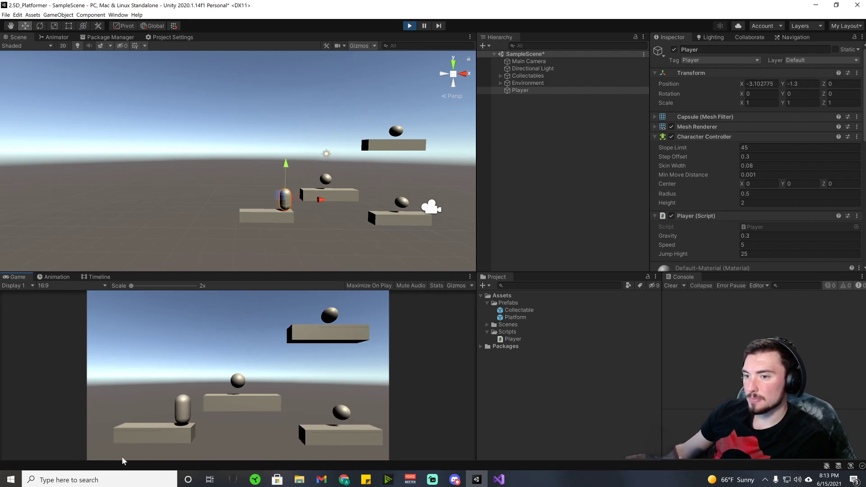
click(410, 26)
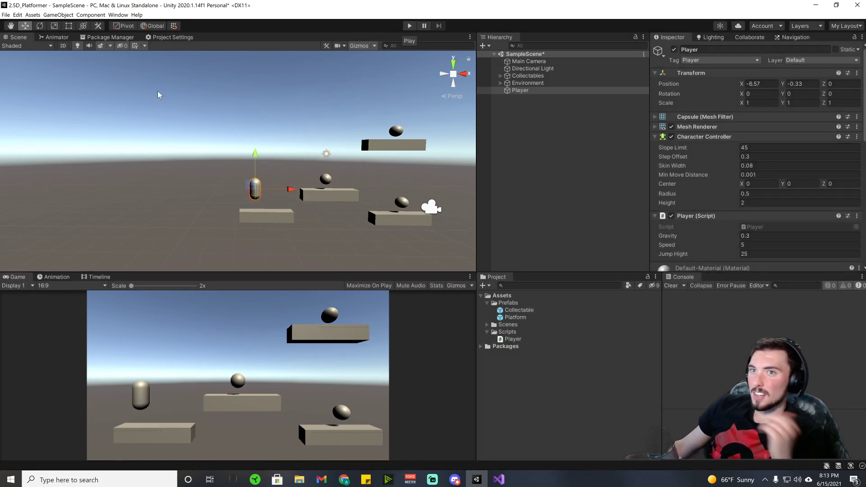
- Save the scene and the project, and select the SampleScene asset in the Scenes folder
click(6, 15)
click(16, 43)
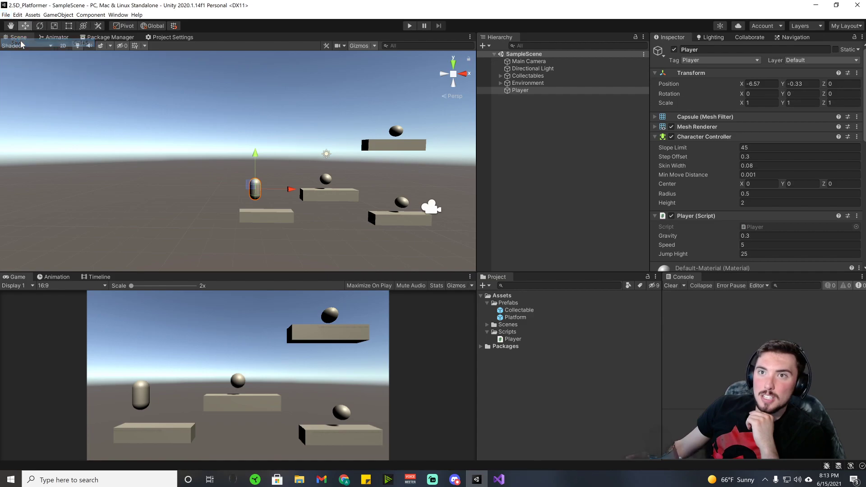
click(6, 15)
click(28, 89)
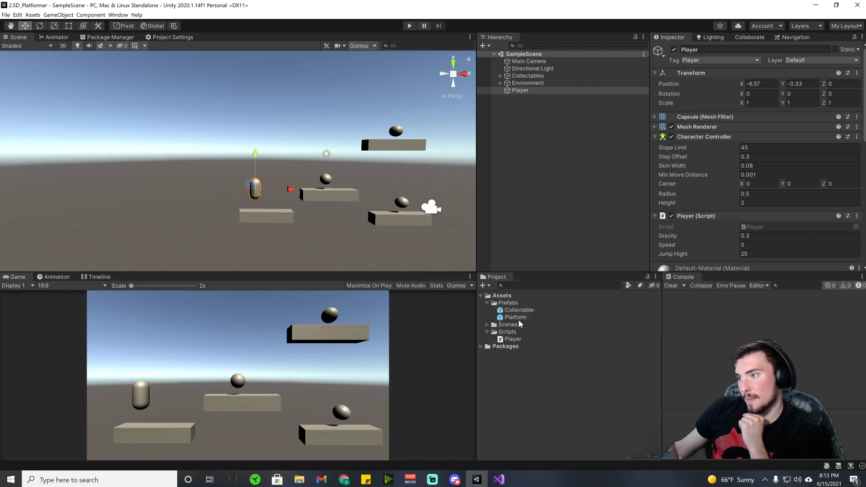
click(487, 325)
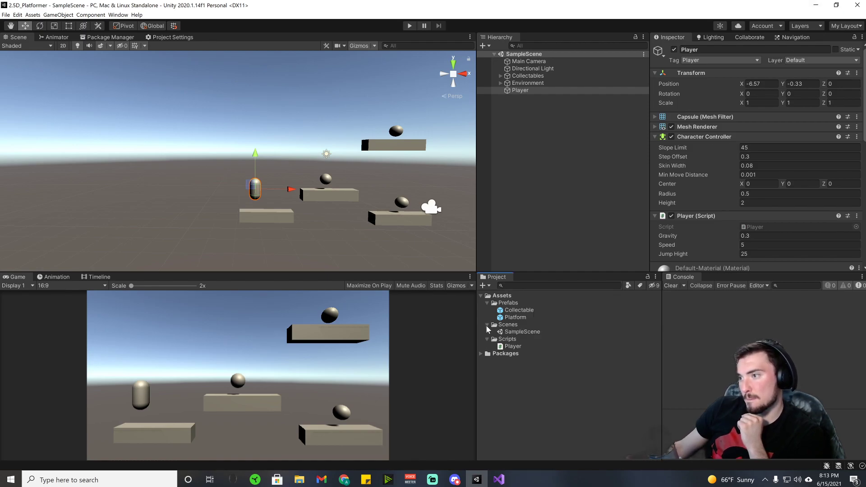
click(527, 332)
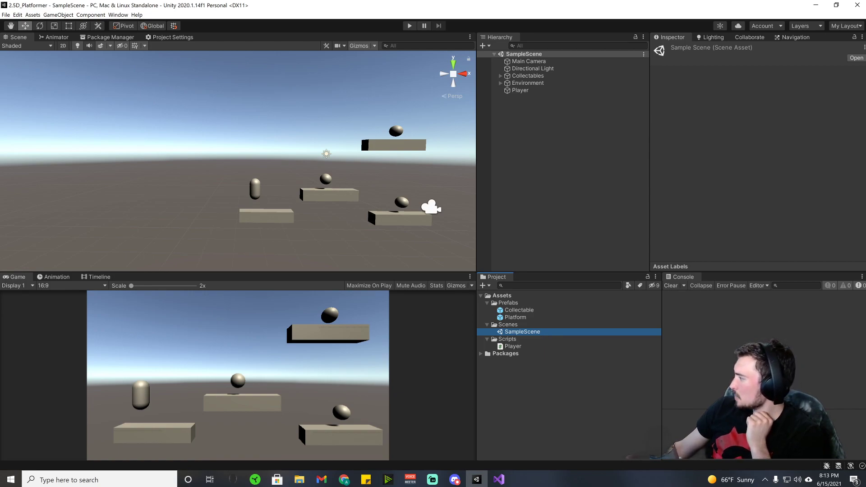
- Close the Unity editor and Visual Studio
key(alt+Tab)
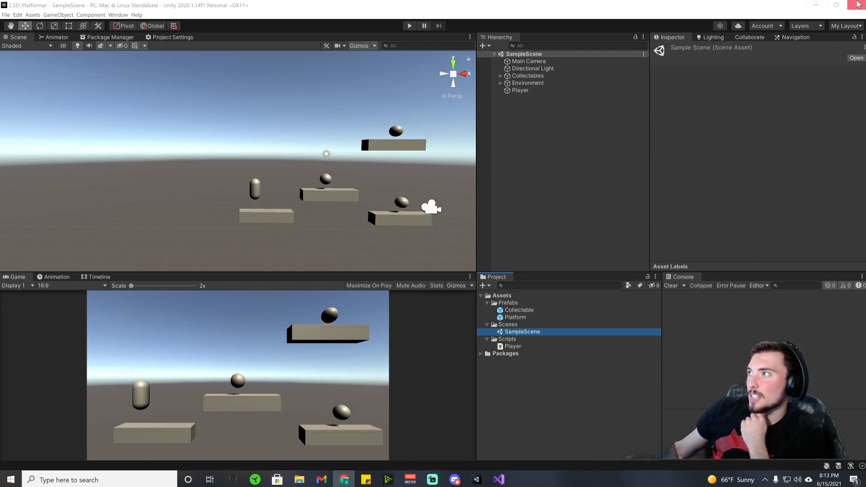
click(858, 5)
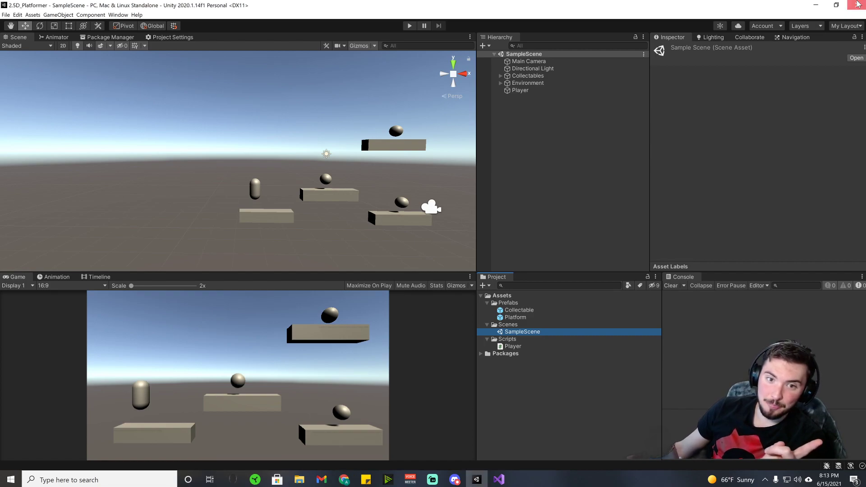
click(857, 5)
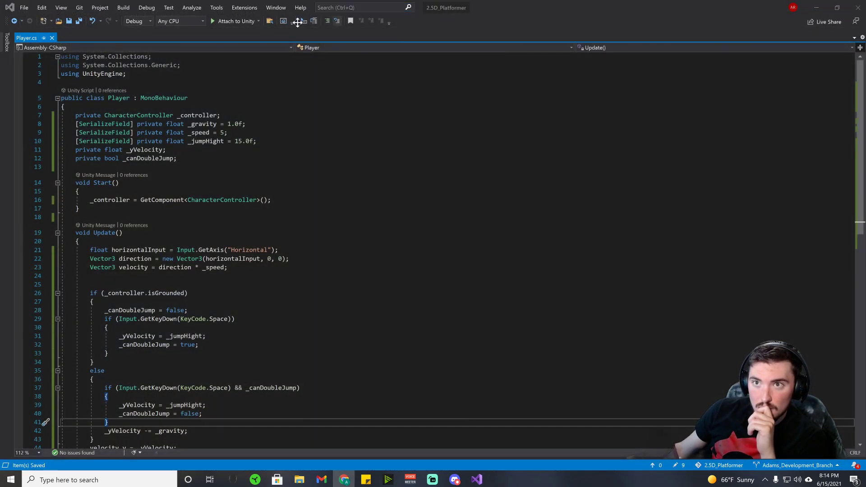
click(858, 7)
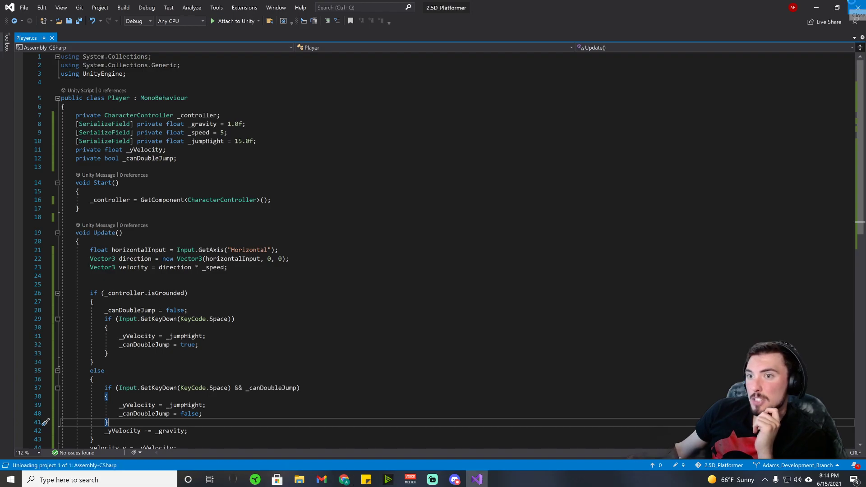
- Empty the desktop's Recycle Bin, permanently deleting its items
right_click(25, 17)
click(49, 35)
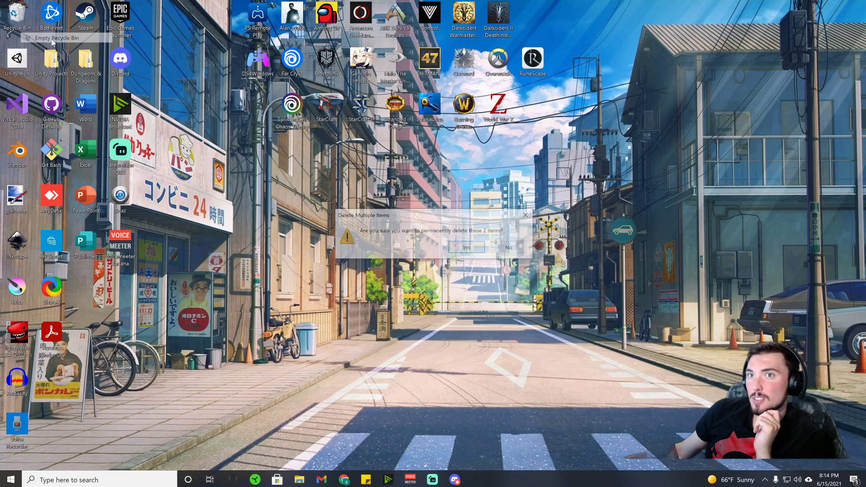
click(471, 248)
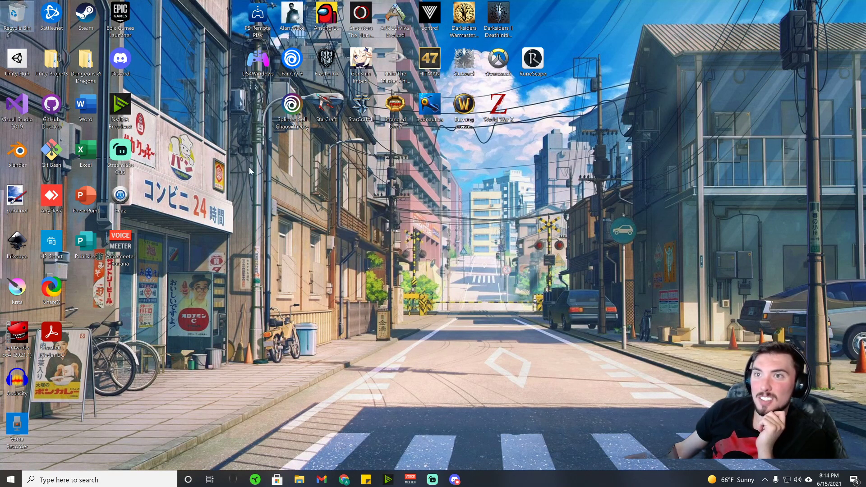
- Open GitHub Desktop and enter the commit summary "Added Physics Character Controller along with a jump and double jump feature." for the 2.5D_Platformer changes
click(59, 113)
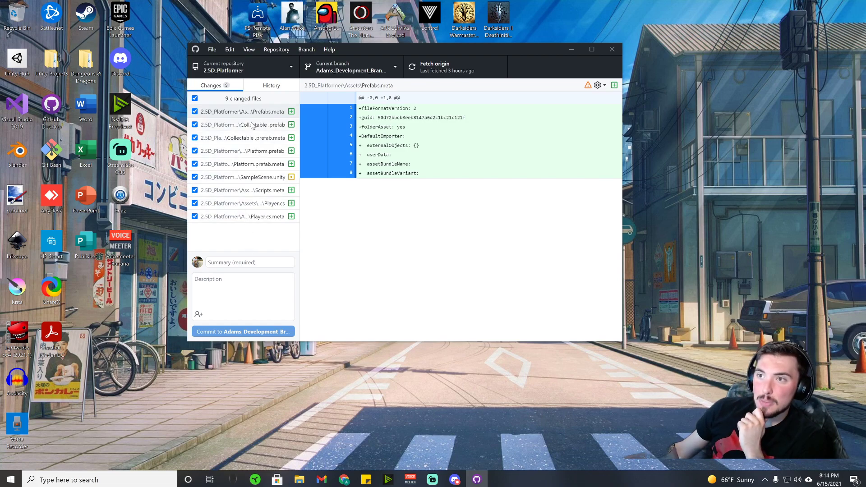
click(261, 263)
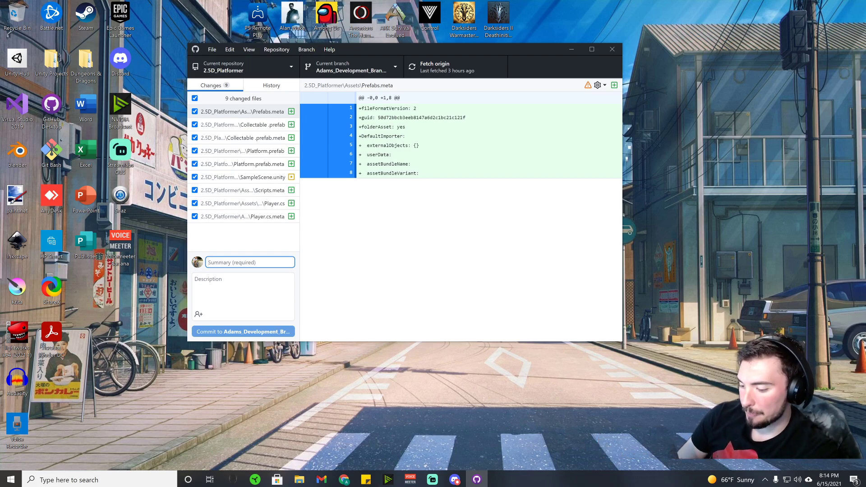
text(Addede V)
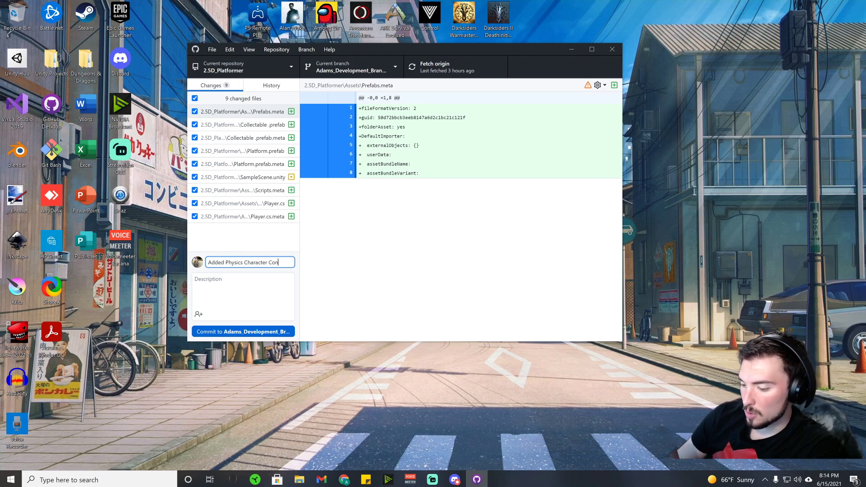
text(ler)
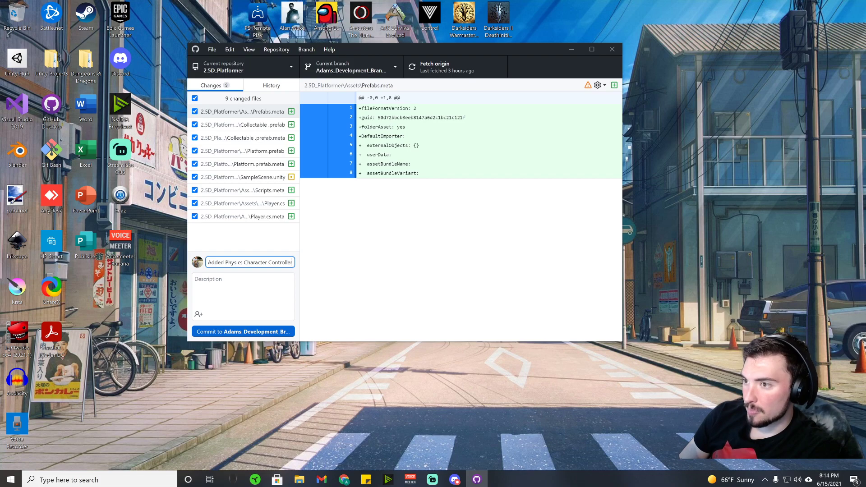
text( along)
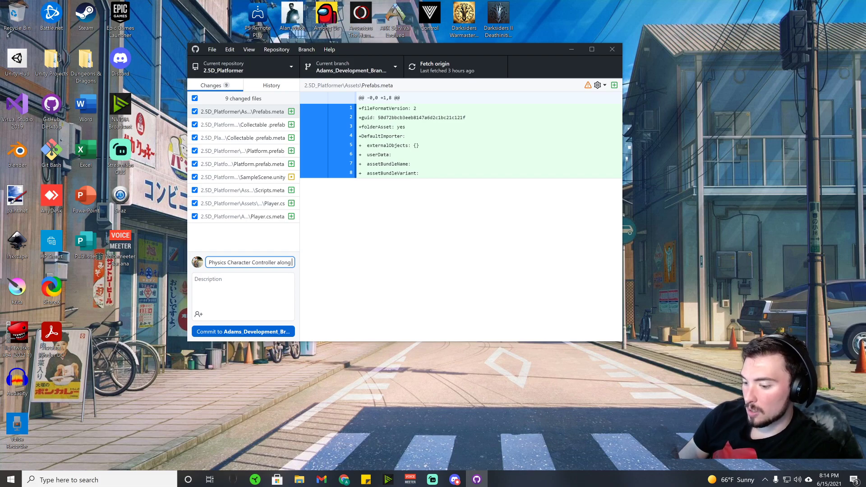
text( with a jum)
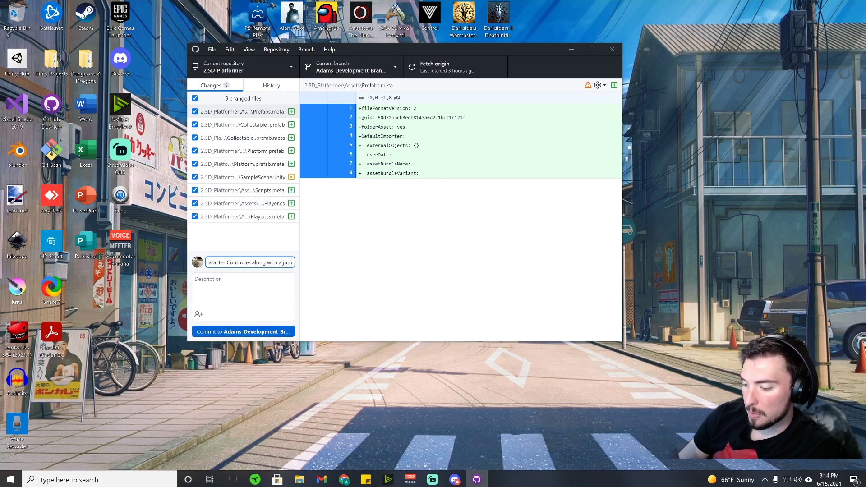
text(p and )
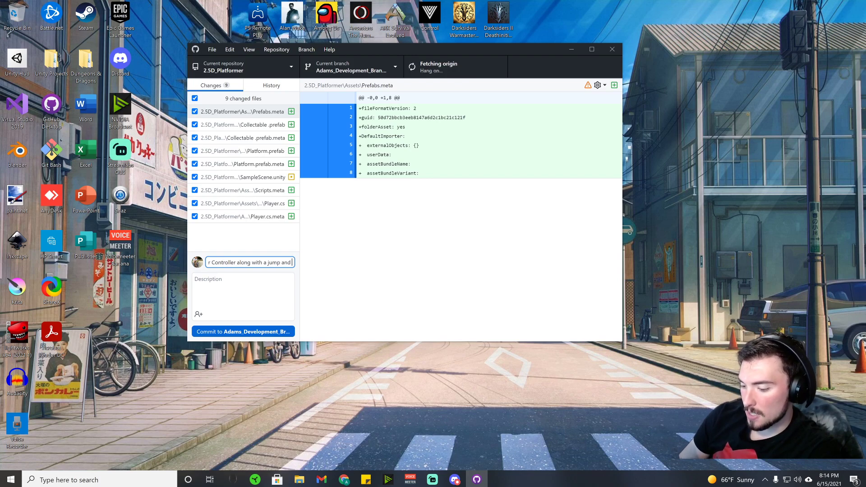
text(double jum)
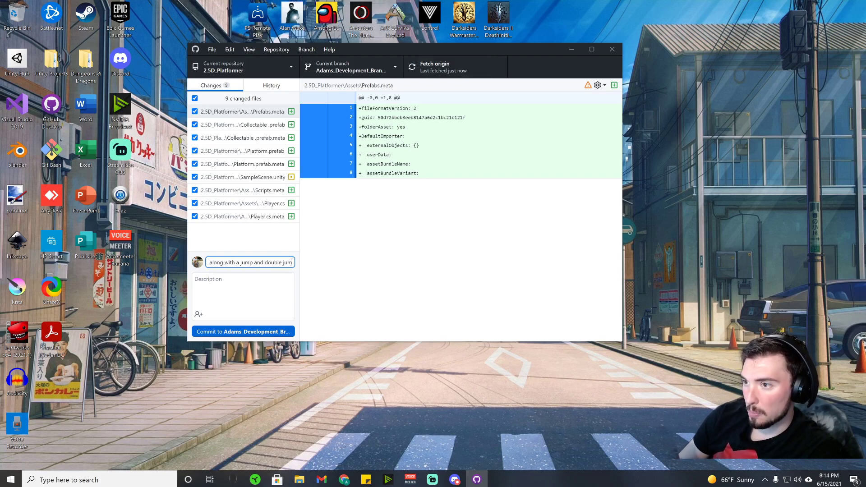
text(p fea)
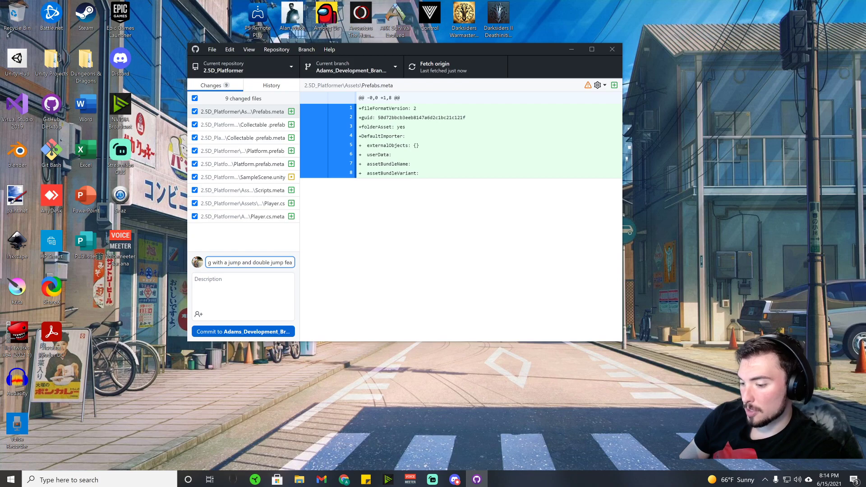
text(ture.)
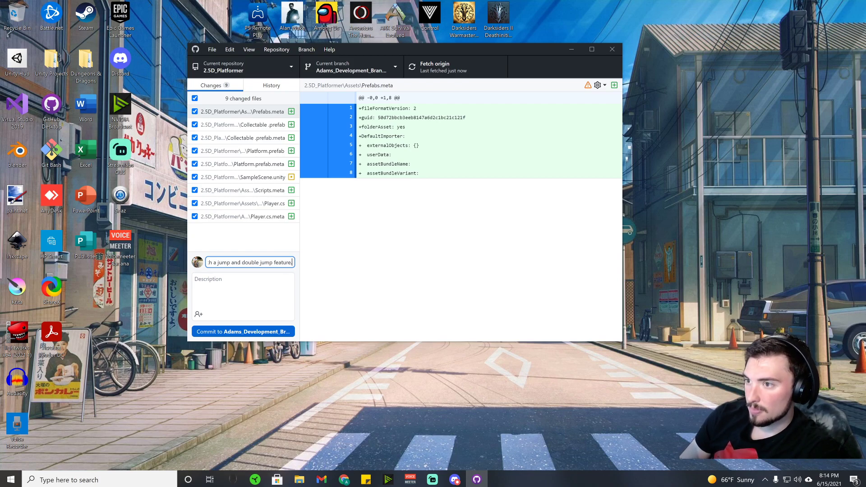
key(Tab)
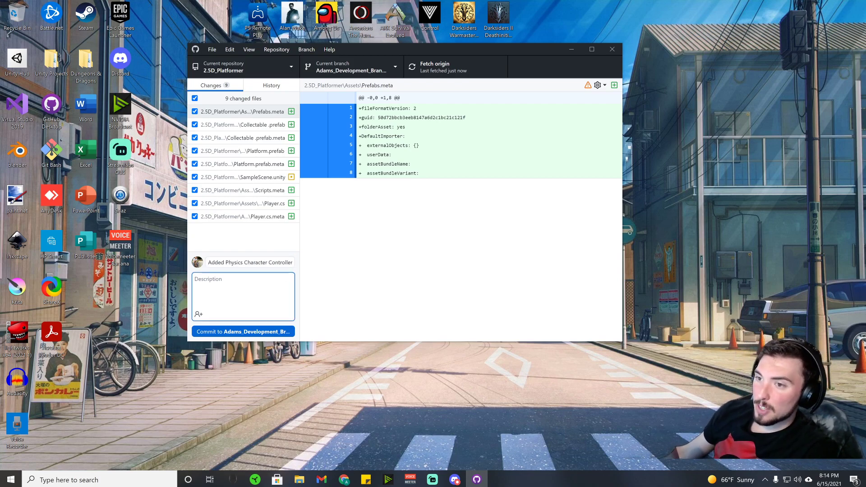
drag(206, 266, 328, 251)
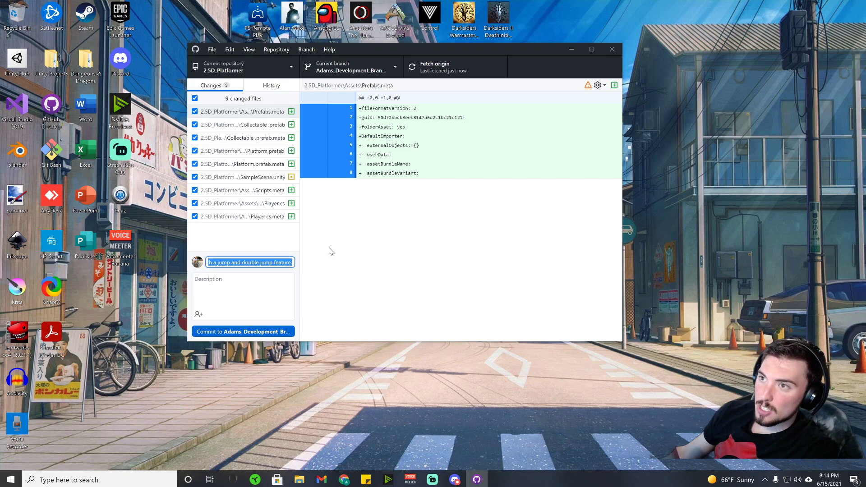
- Review the branch's commit history, comparing the "Initial Commit!" and "Initial commit" entries and their changed files
click(272, 87)
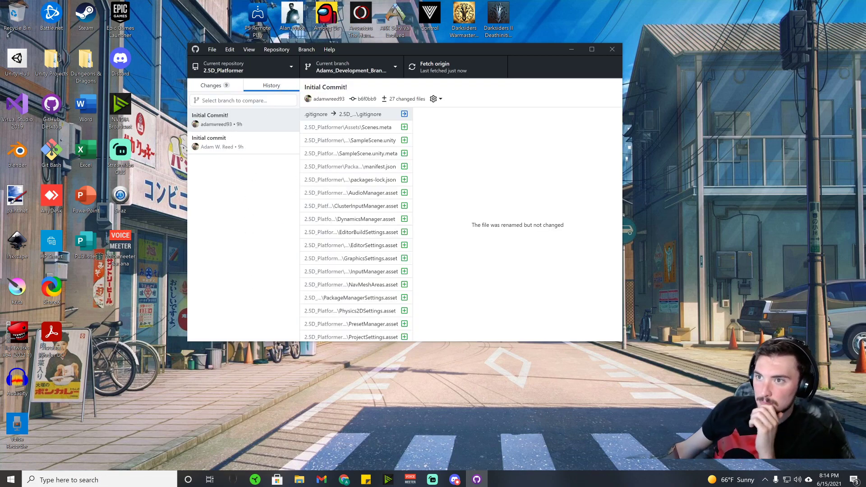
click(230, 141)
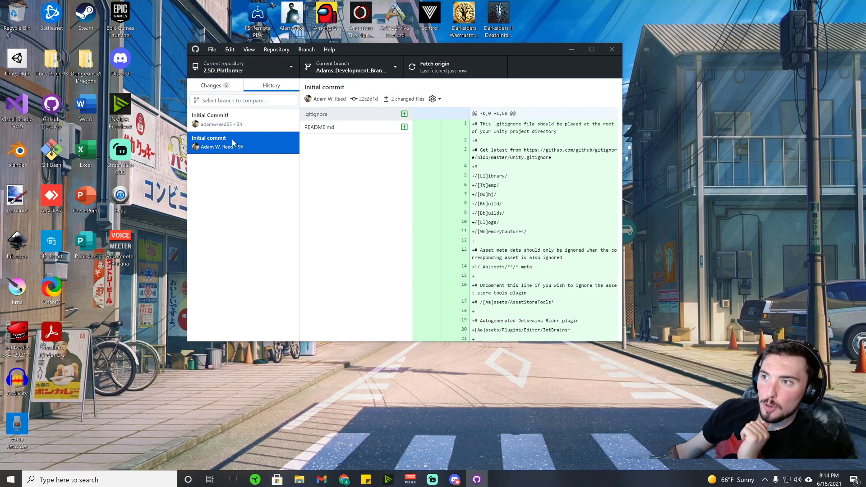
click(251, 118)
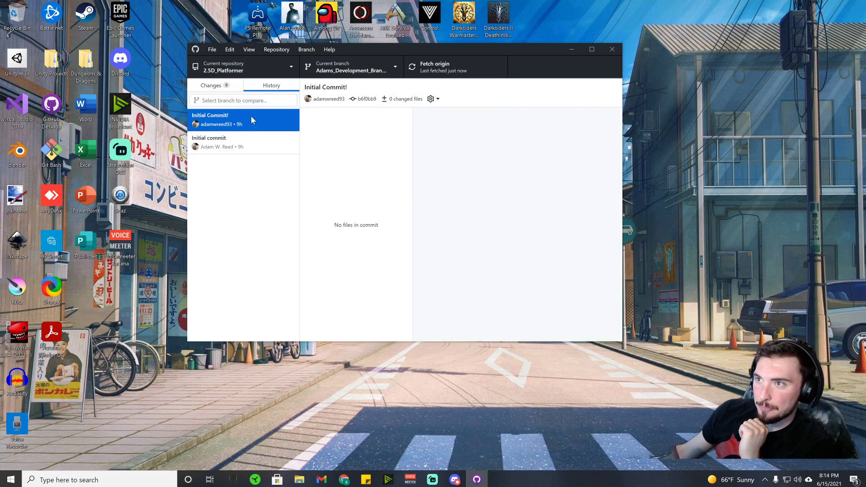
click(228, 145)
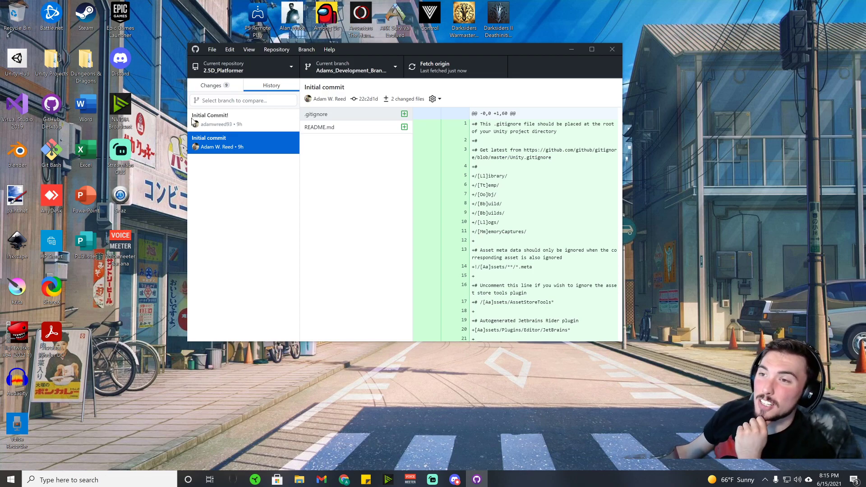
- Review the files changed in the "Initial Commit!" history entry against the pending changes in the repository
click(235, 125)
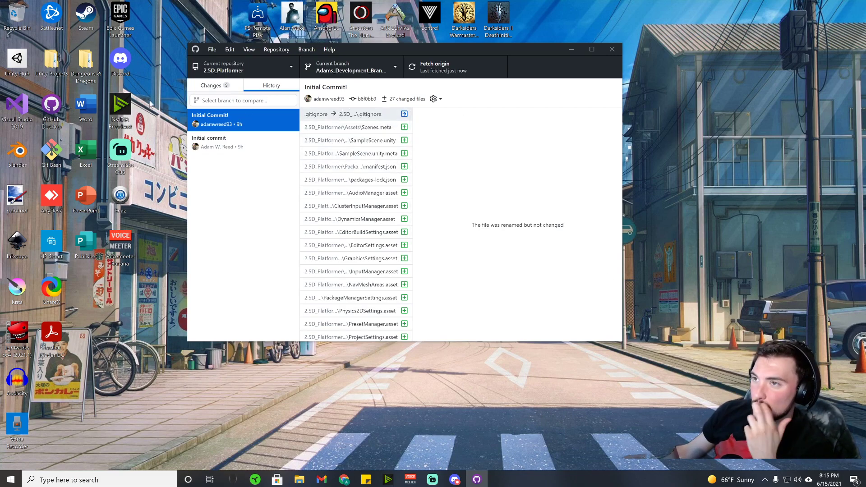
click(221, 89)
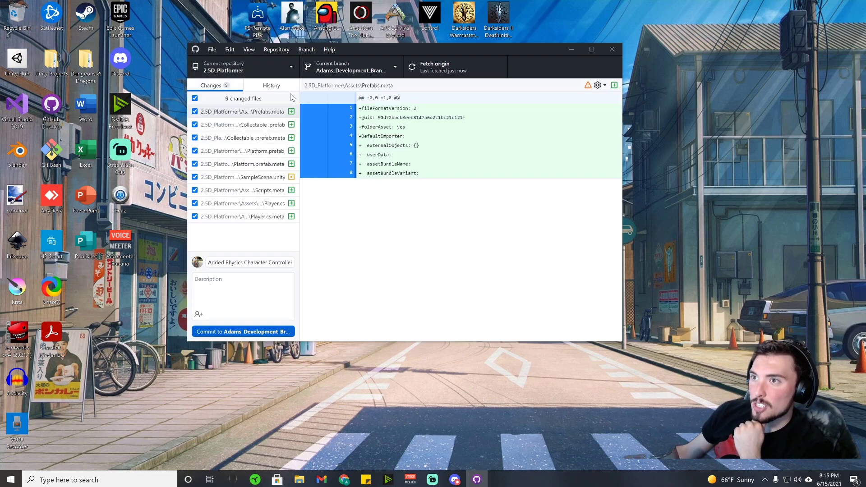
click(272, 86)
click(227, 119)
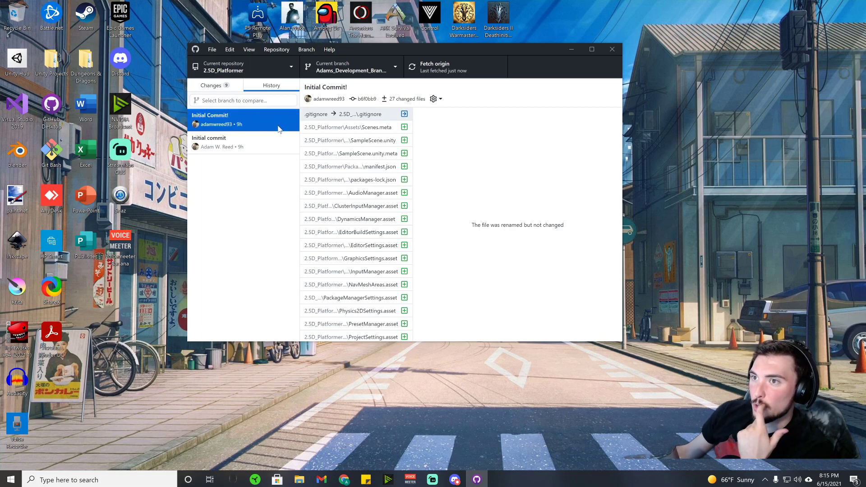
scroll(408, 135, down, 5)
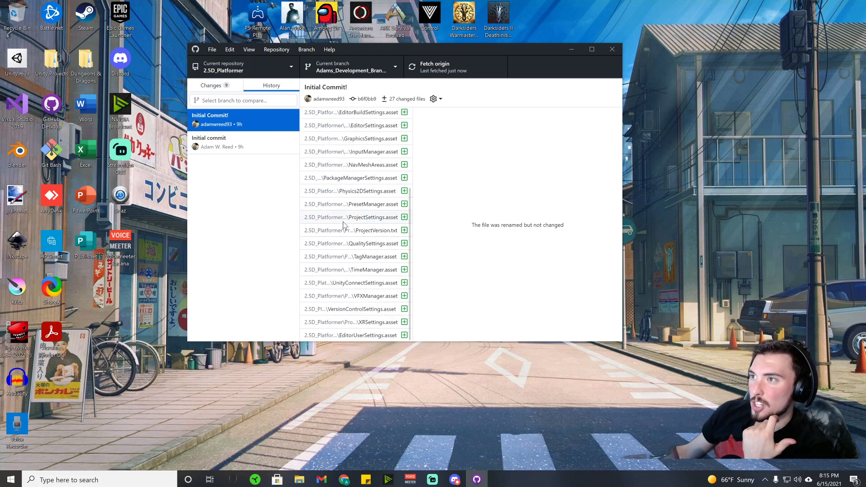
scroll(410, 134, up, 5)
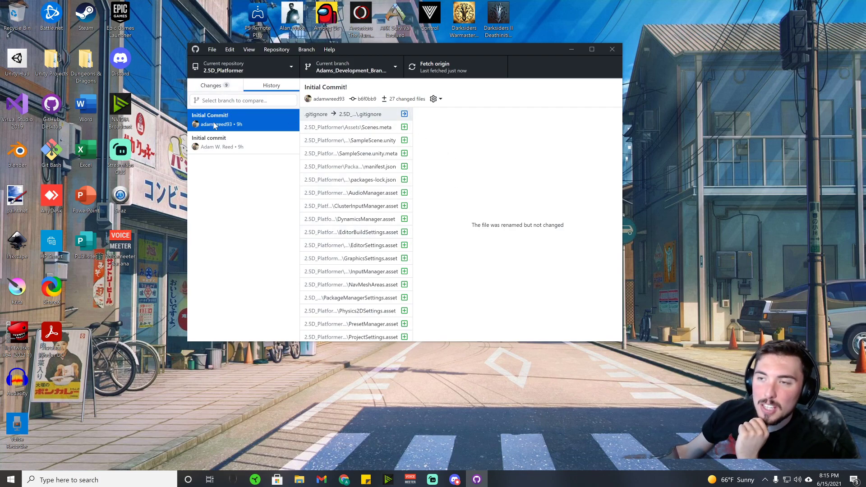
click(220, 85)
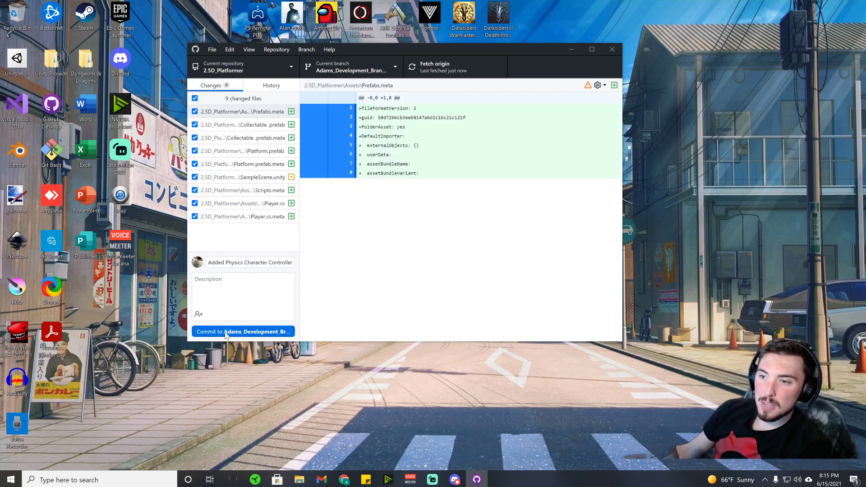
- View the available branches, compare both history entries, and view the actions available for "Initial commit", including reverting its changes
click(370, 67)
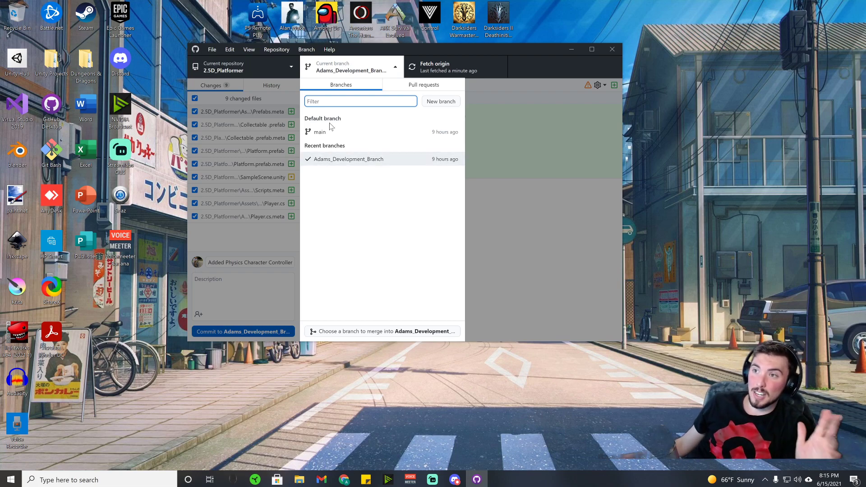
click(514, 223)
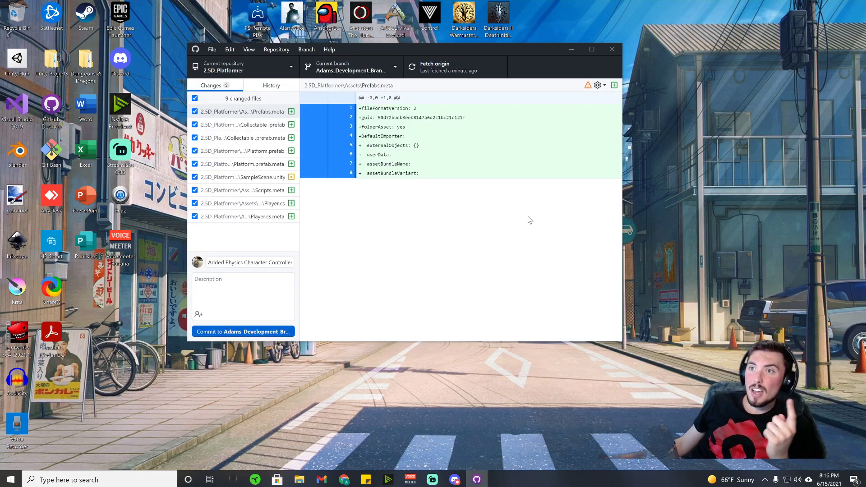
click(267, 86)
click(239, 143)
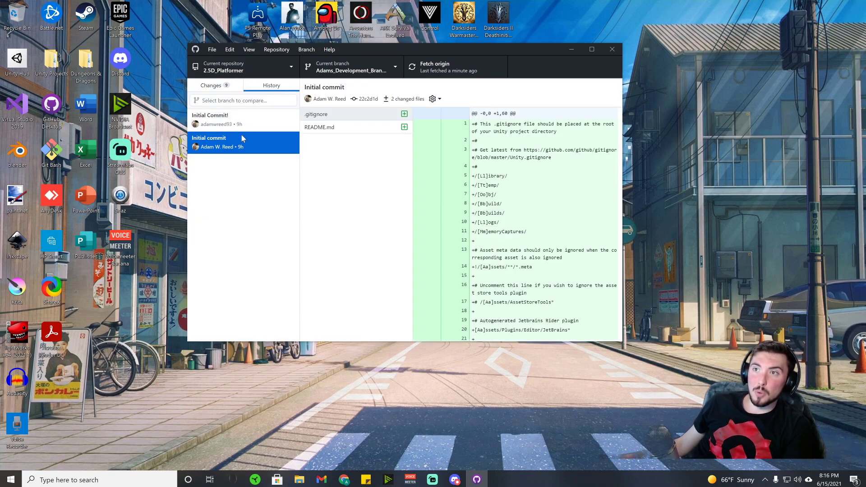
click(242, 119)
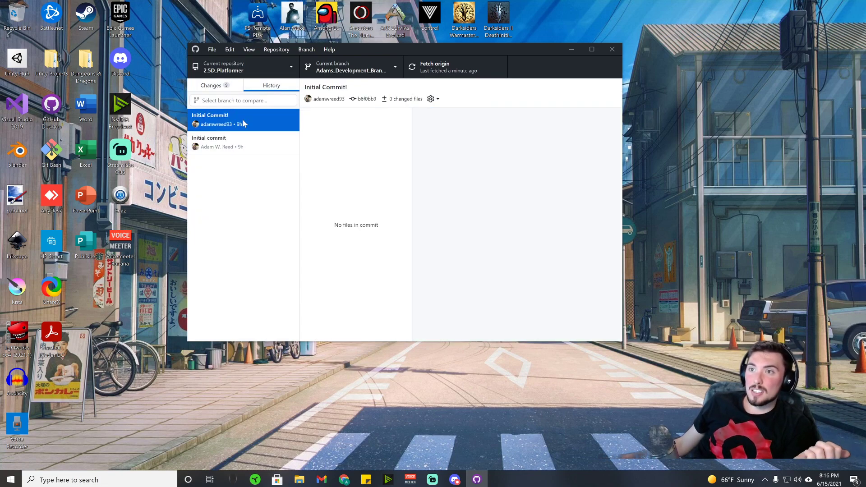
click(248, 140)
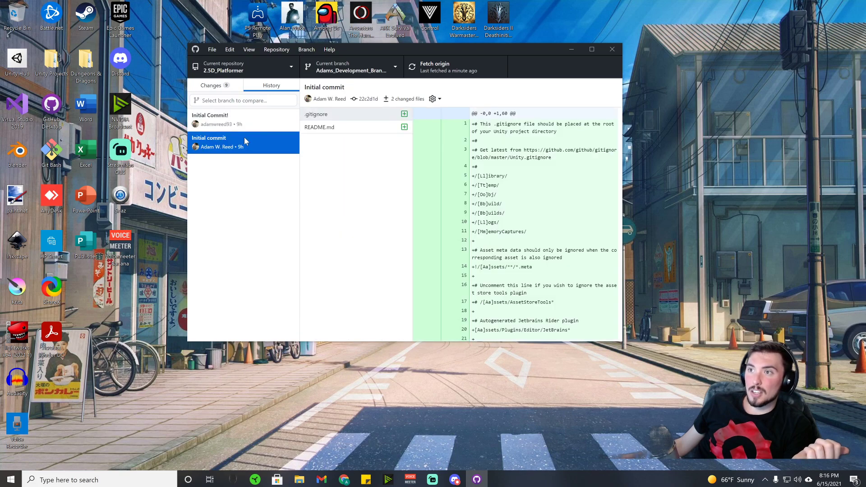
right_click(245, 143)
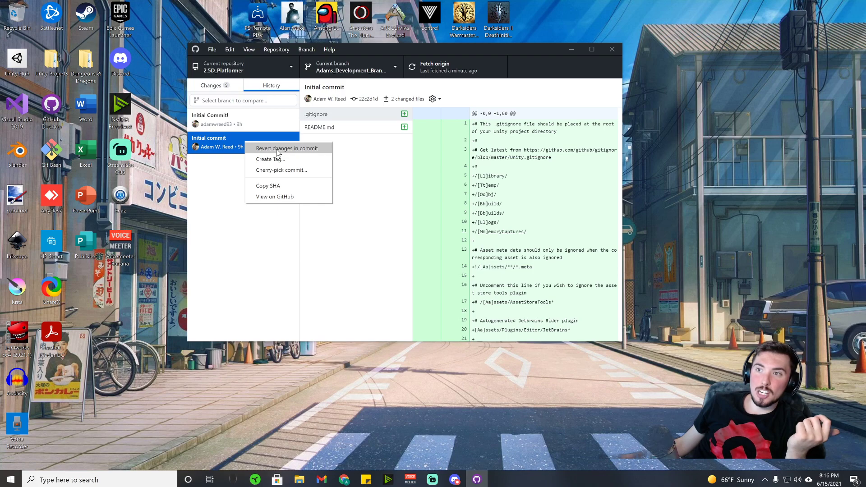
click(204, 182)
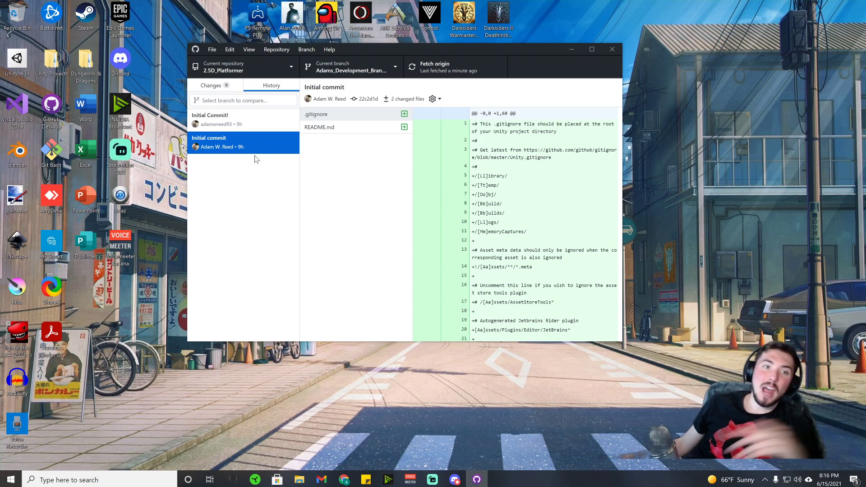
- Commit all pending changes to the development branch with the entered summary and push the commit to origin
click(212, 85)
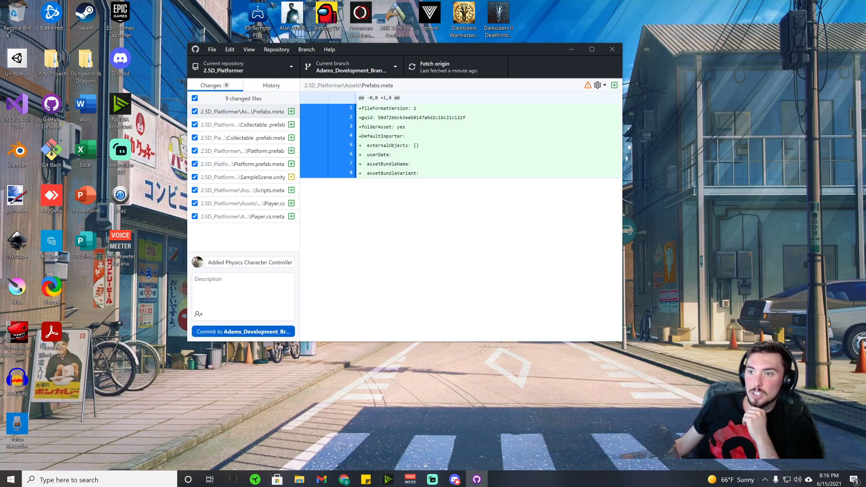
drag(208, 262, 295, 262)
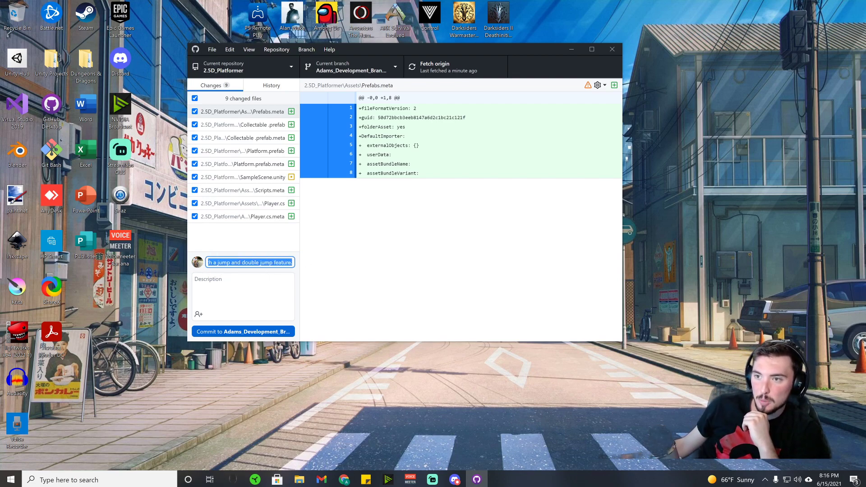
click(287, 331)
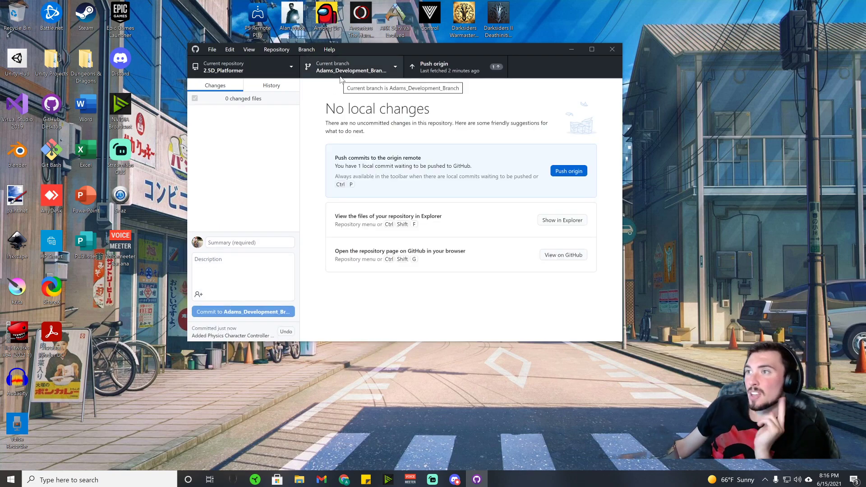
click(569, 172)
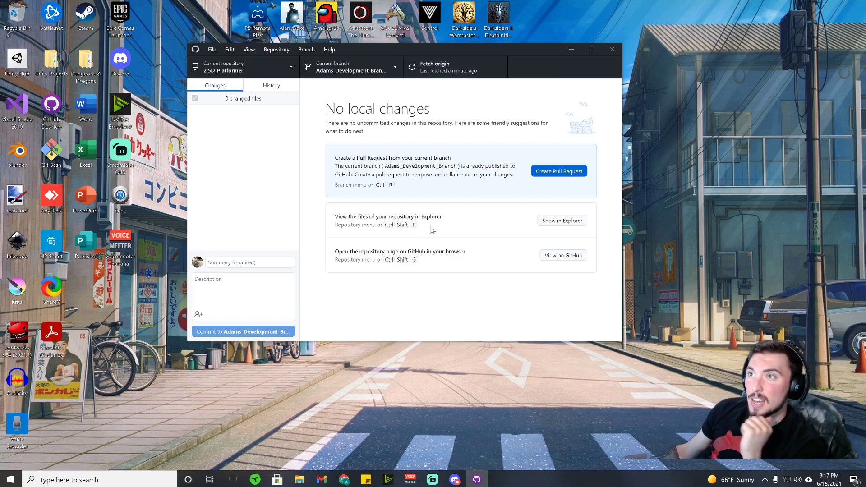
- Merge the development branch into main and push main to origin
click(399, 72)
click(320, 132)
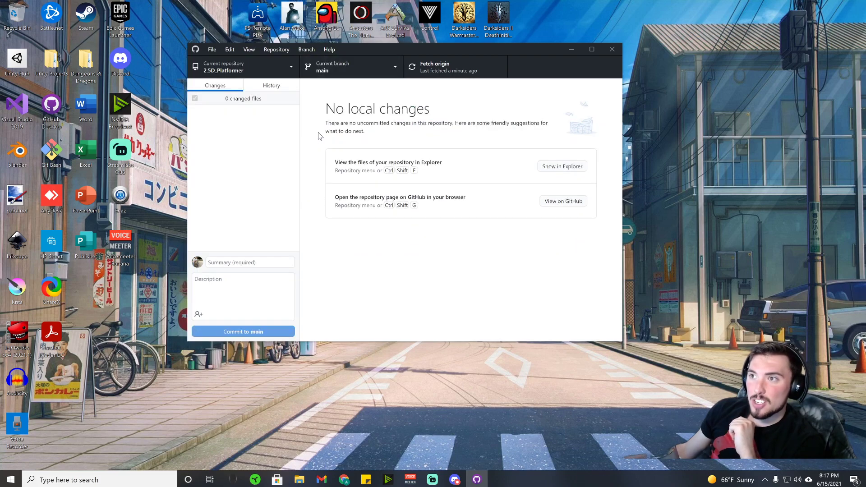
click(312, 52)
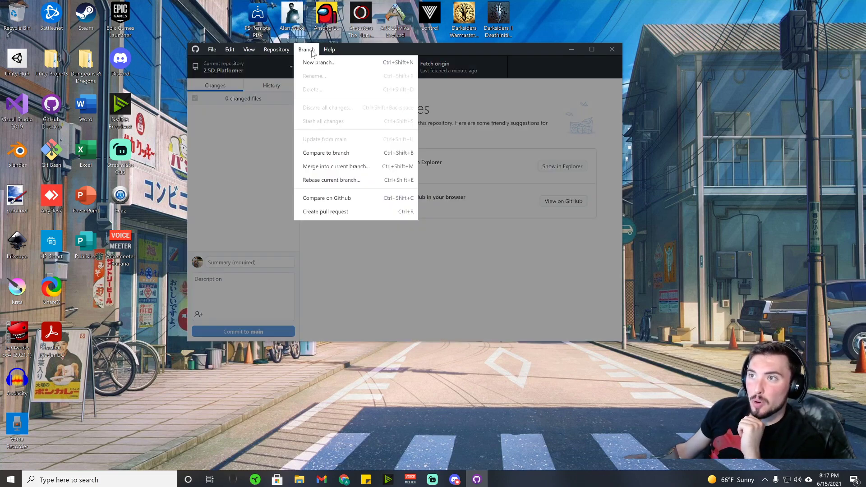
click(334, 167)
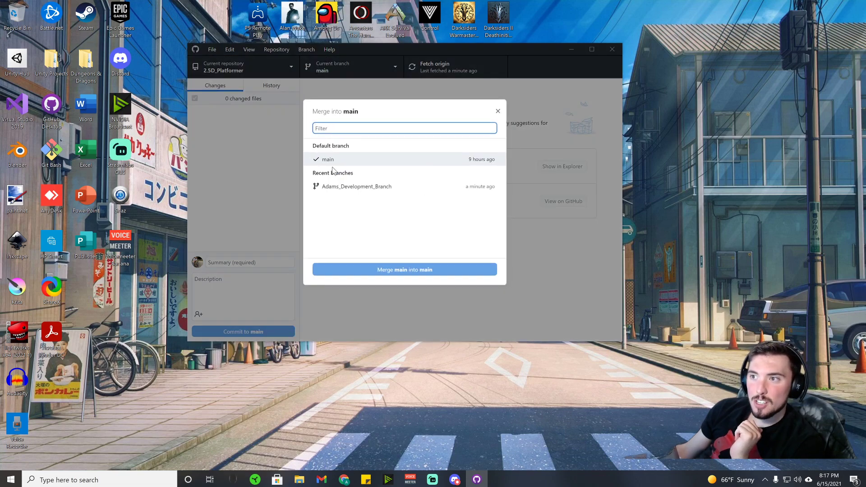
click(358, 188)
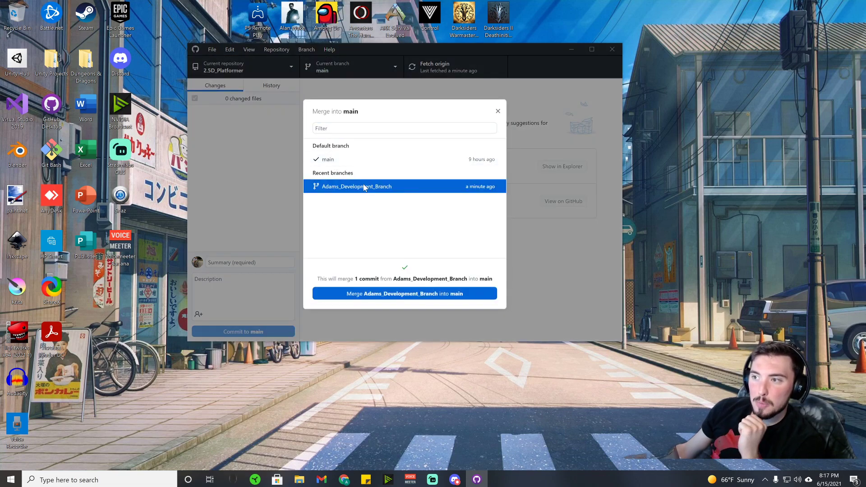
click(421, 294)
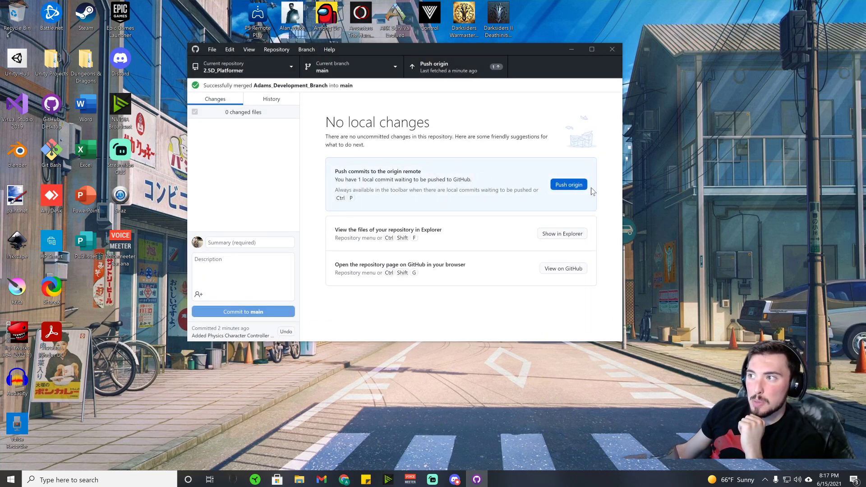
click(569, 185)
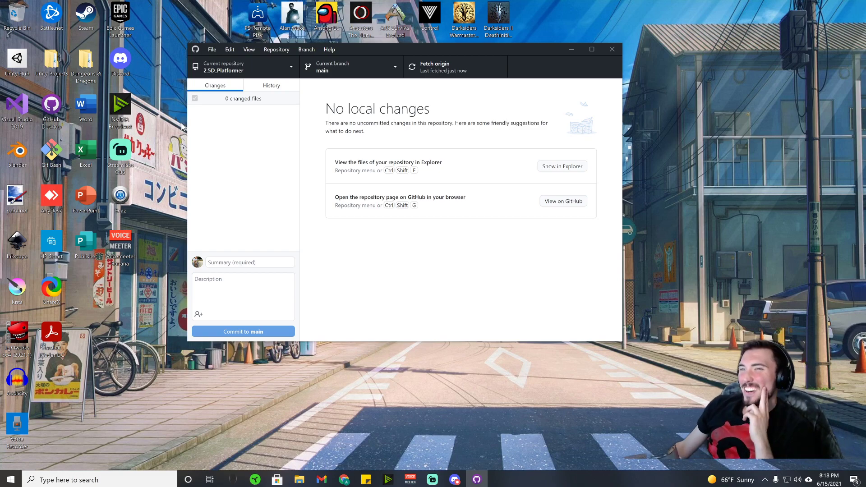
- Switch back to the development branch, and create a folder named "Tacos" in the 2.5D_Platformer folder inside Unity Projects using File Explorer
click(356, 66)
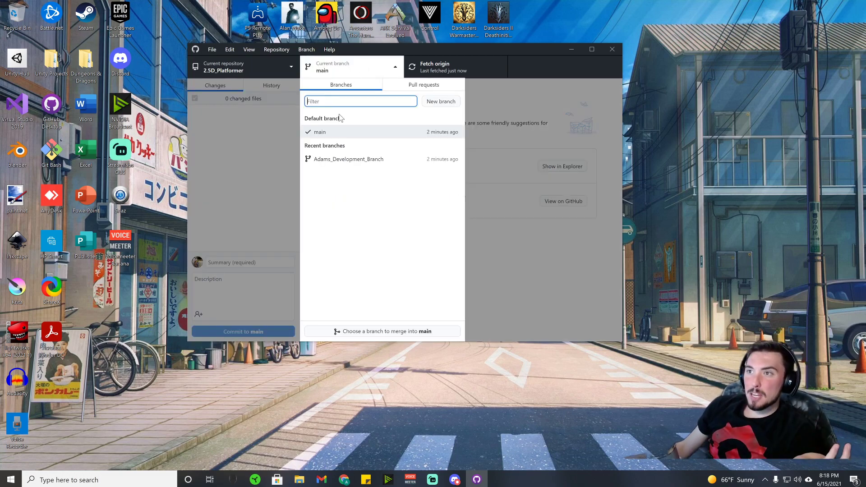
click(339, 159)
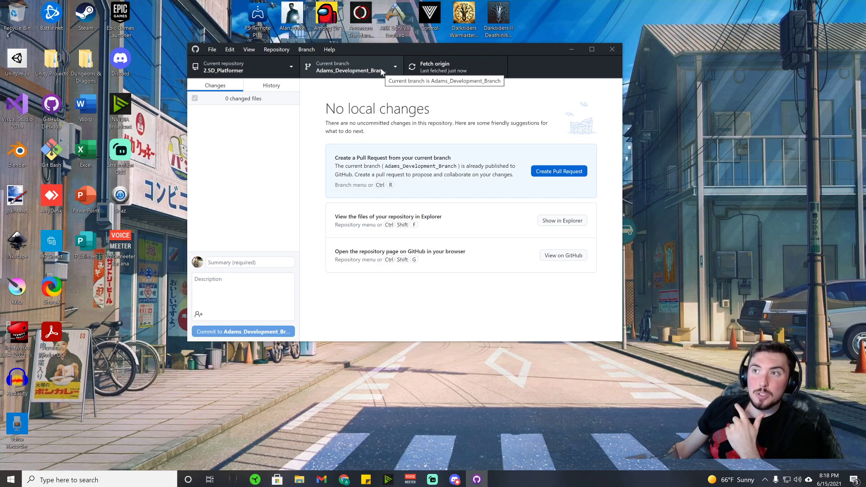
double_click(51, 61)
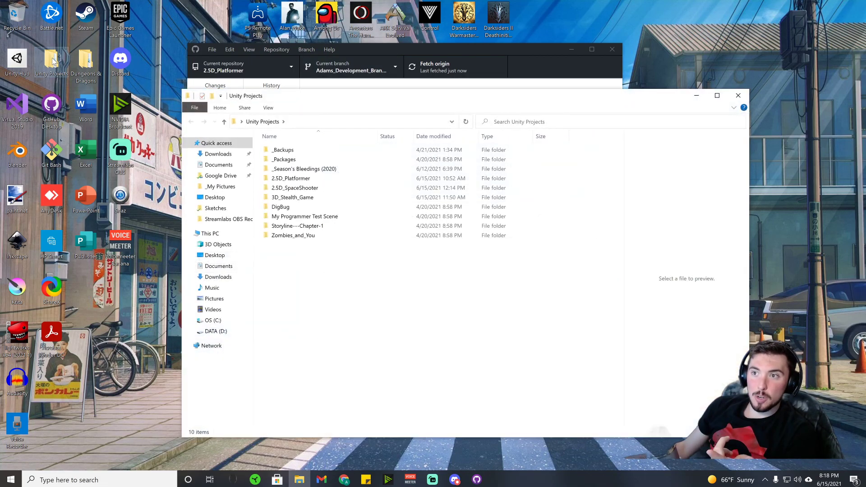
double_click(299, 180)
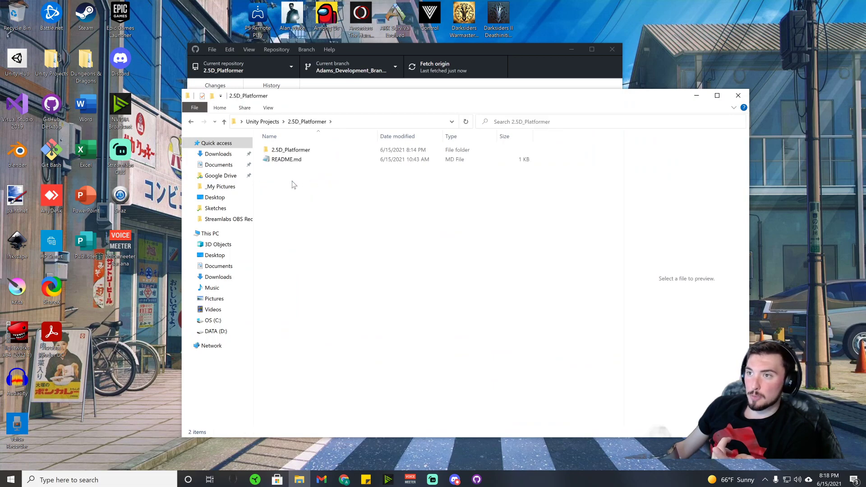
right_click(299, 179)
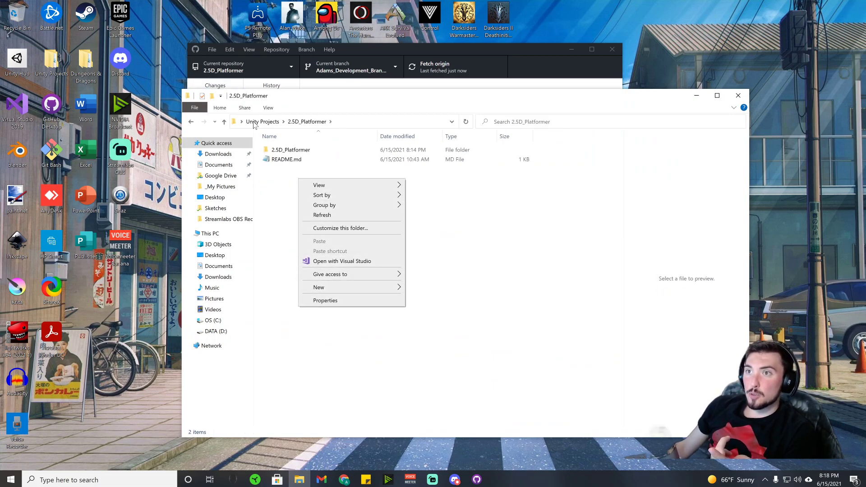
click(212, 96)
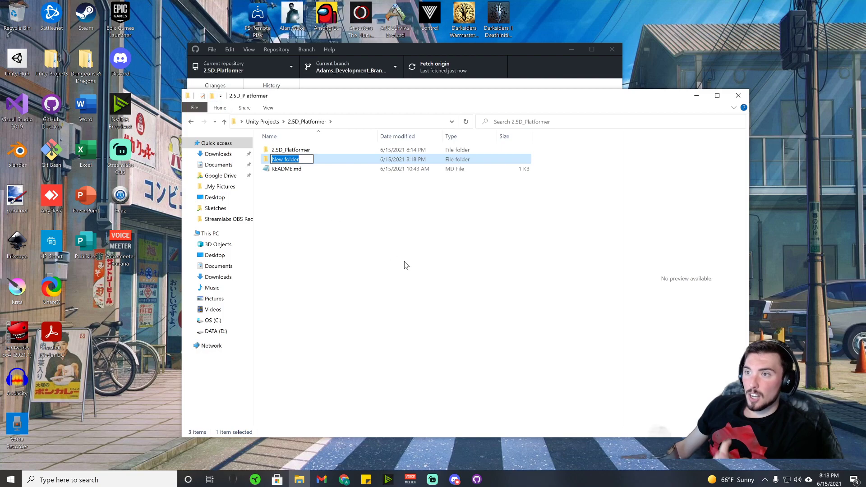
text(Tacos)
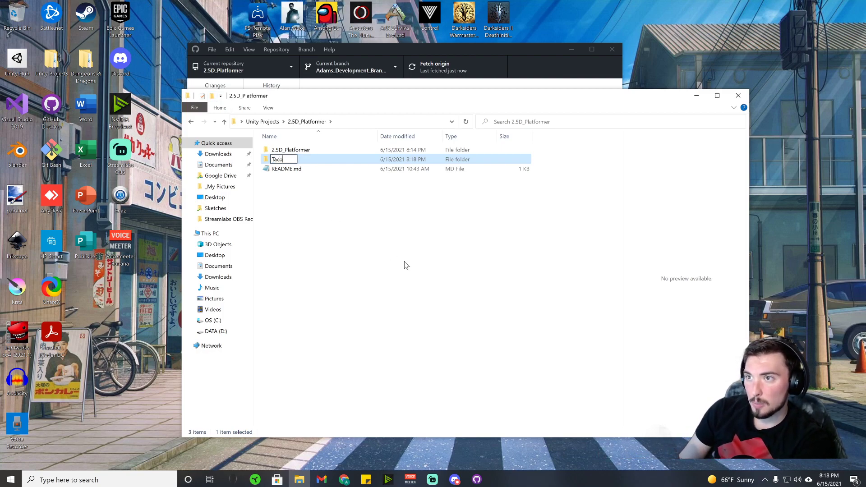
key(Return)
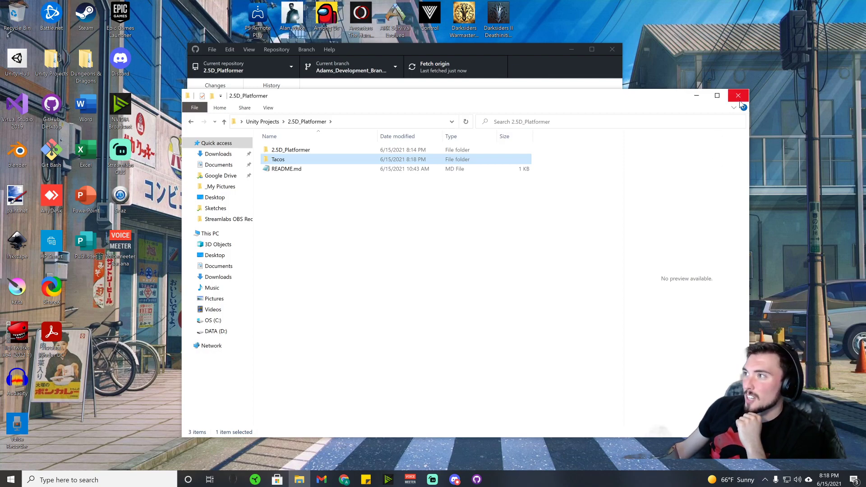
- Arrange the 2.5D_Platformer folder window and GitHub Desktop side by side, each filling half of the desktop
drag(662, 95, 750, 130)
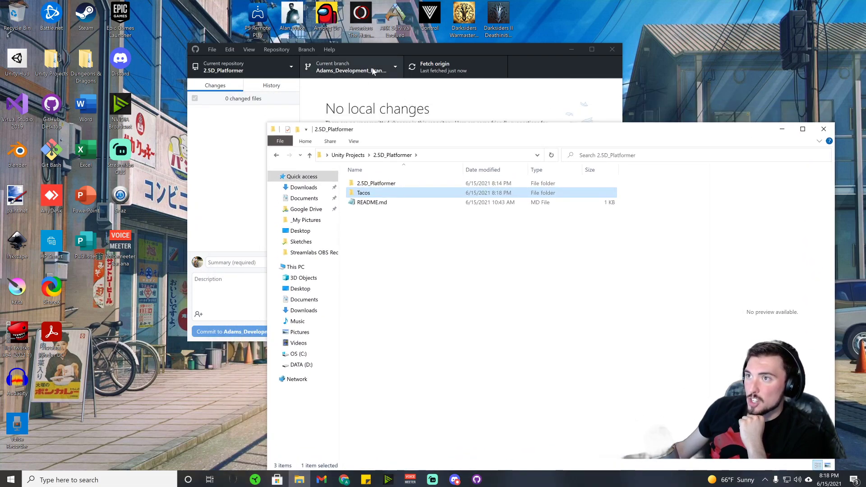
click(393, 52)
drag(394, 51, 865, 27)
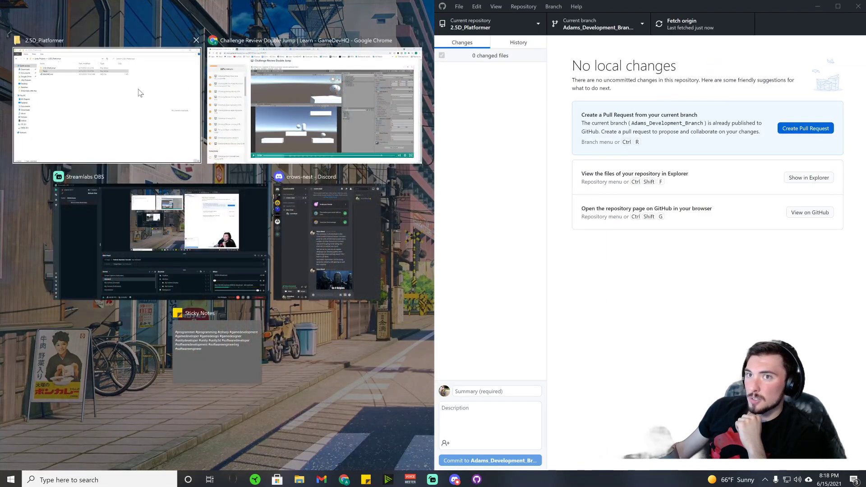
click(180, 127)
- Switch the repository's current branch from the development branch to main
click(622, 26)
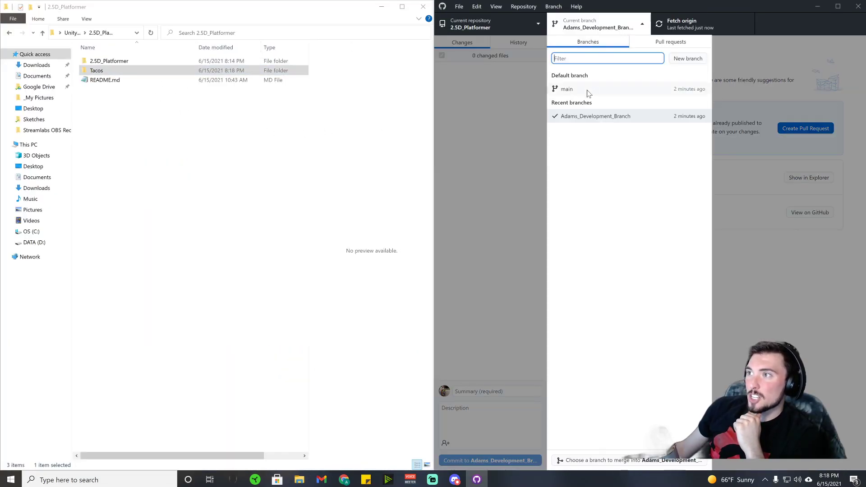
click(583, 90)
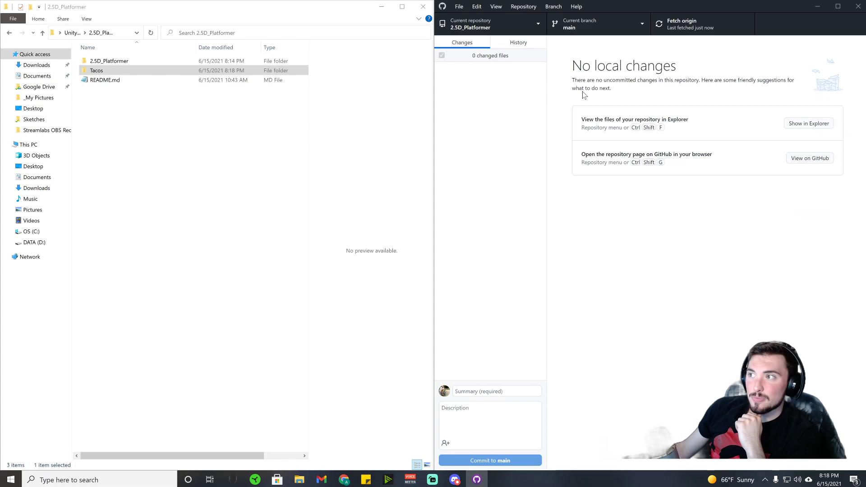
- Reopen the 2.5D_Platformer folder inside Unity Projects in File Explorer and delete its Tacos folder
click(584, 31)
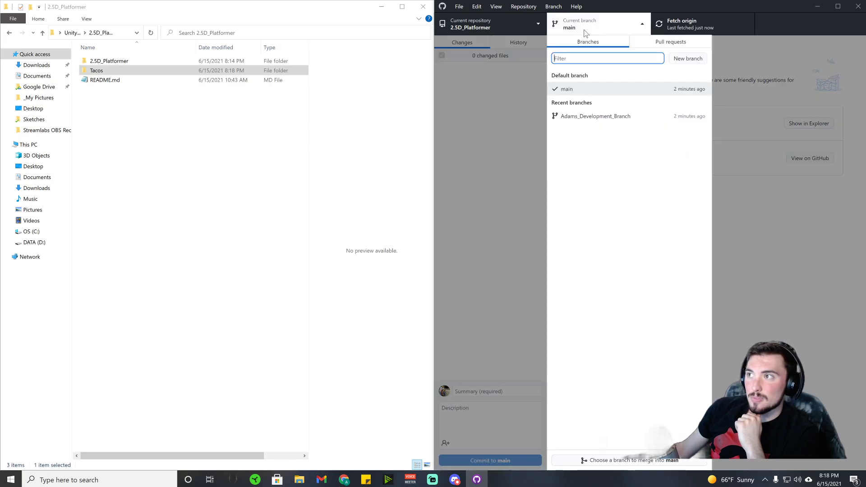
click(422, 7)
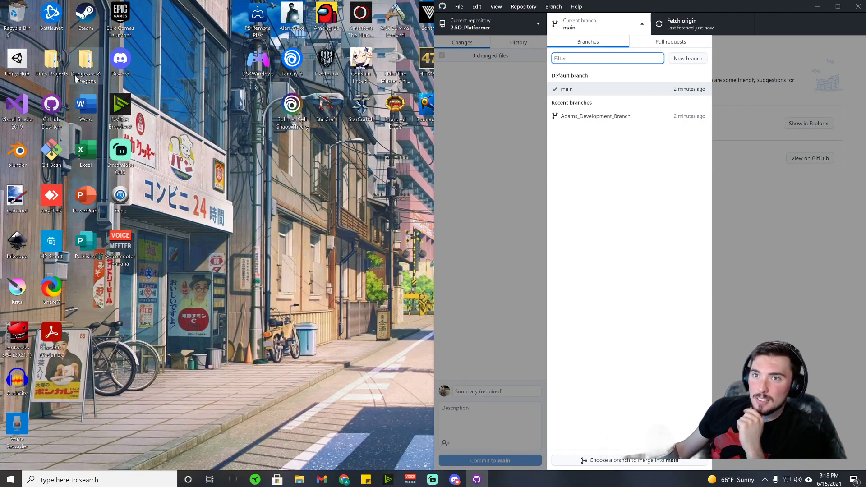
double_click(51, 61)
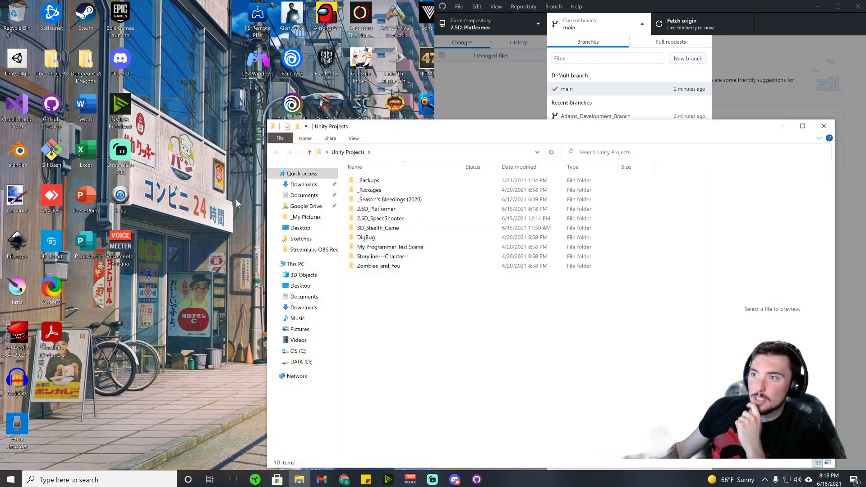
click(397, 211)
double_click(398, 210)
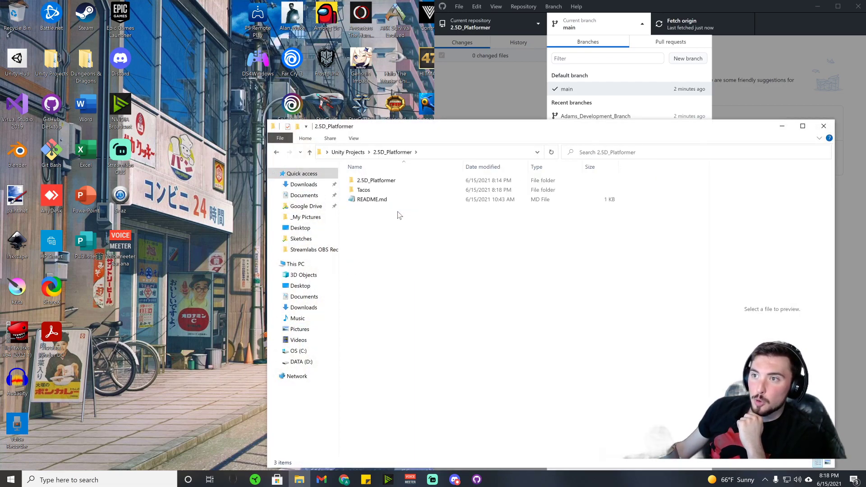
click(376, 190)
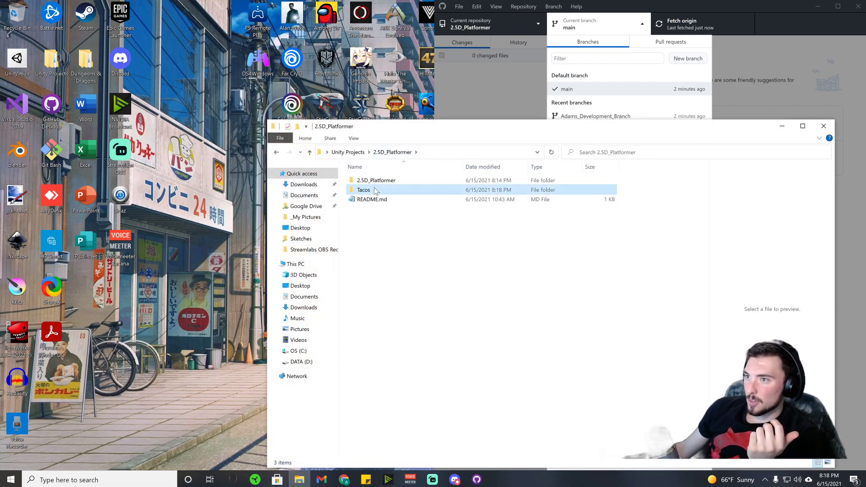
key(Delete)
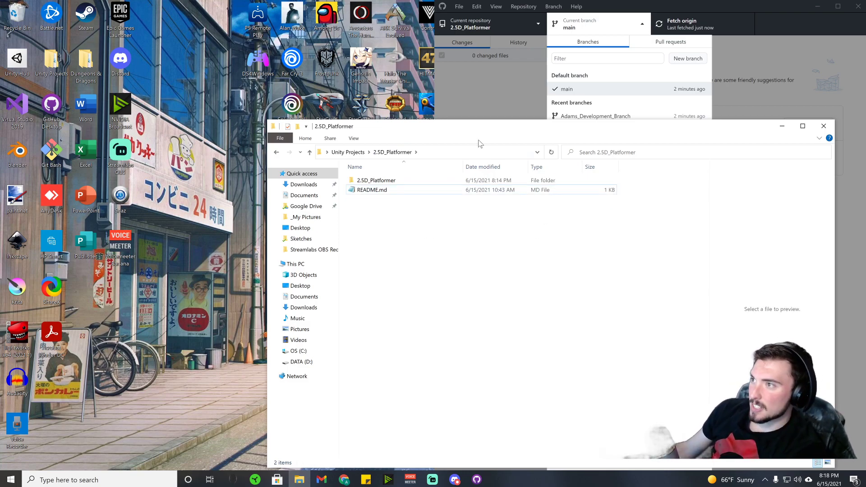
drag(497, 129, 283, 84)
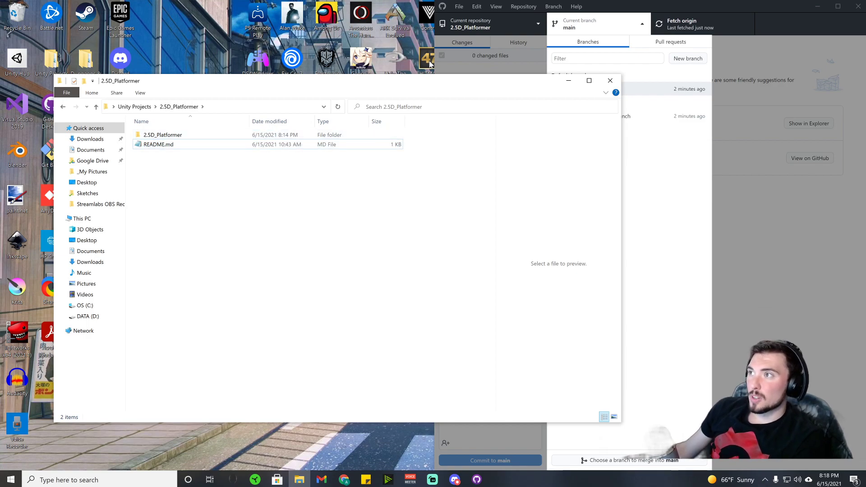
click(764, 165)
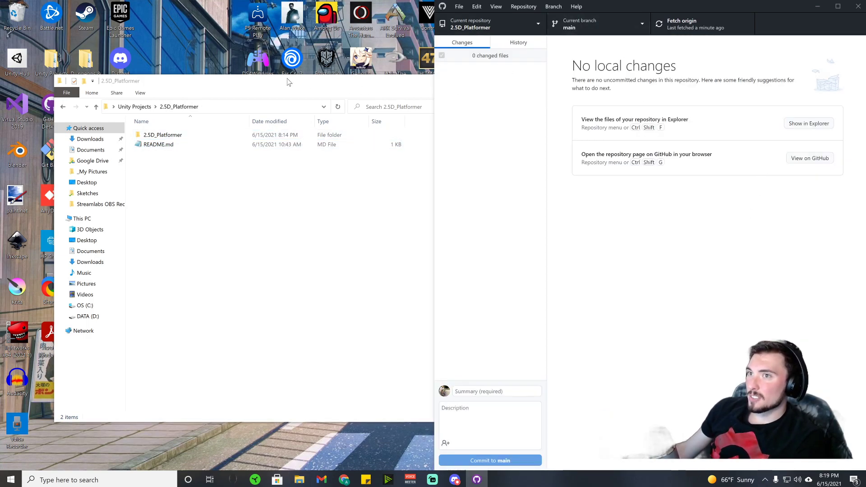
- Create a folder named "Tacos" inside the inner 2.5D_Platformer project folder, alongside Assets and Library
double_click(169, 135)
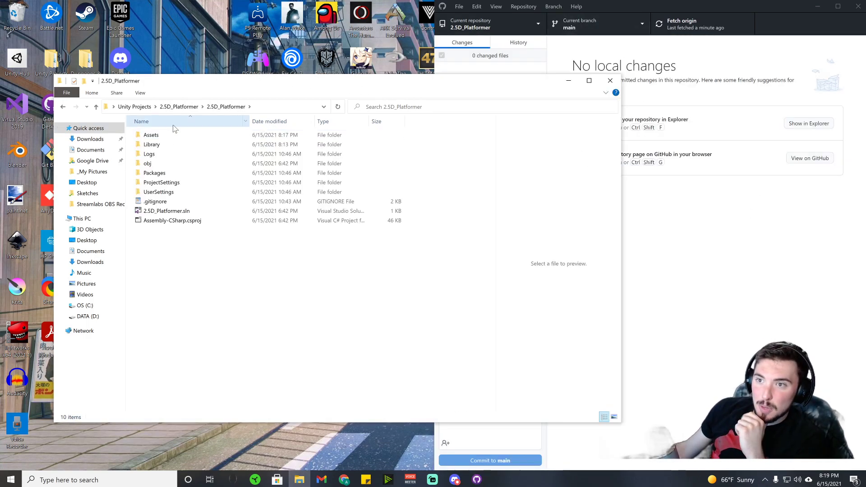
right_click(164, 262)
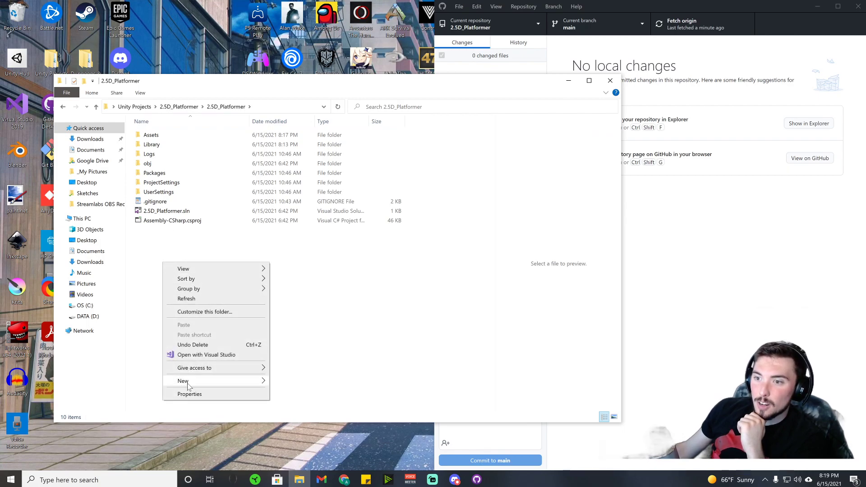
mouse_move(203, 381)
click(321, 267)
text(T)
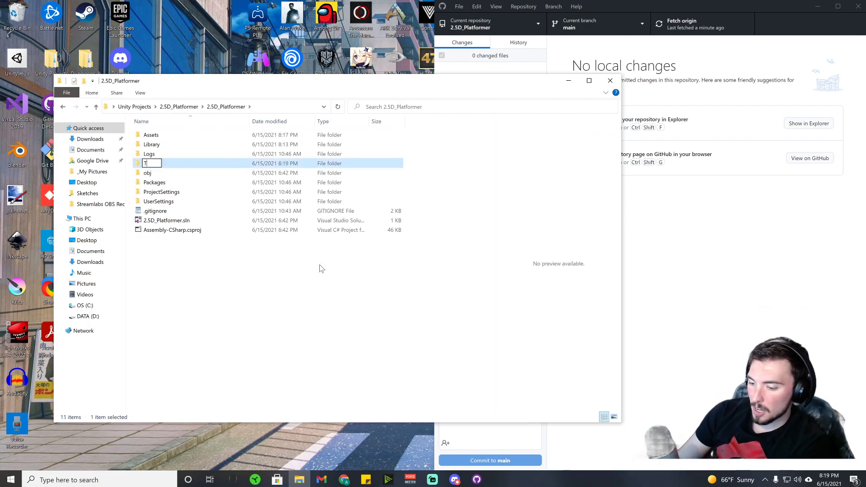
text(acos)
key(Return)
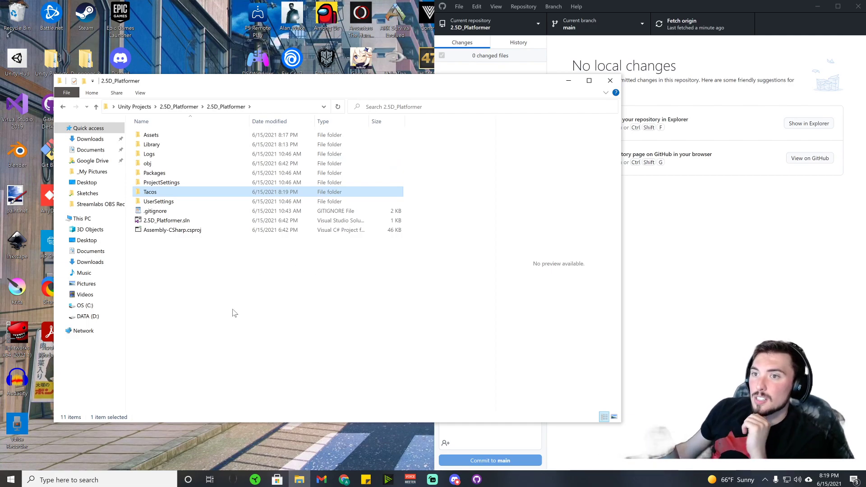
click(235, 313)
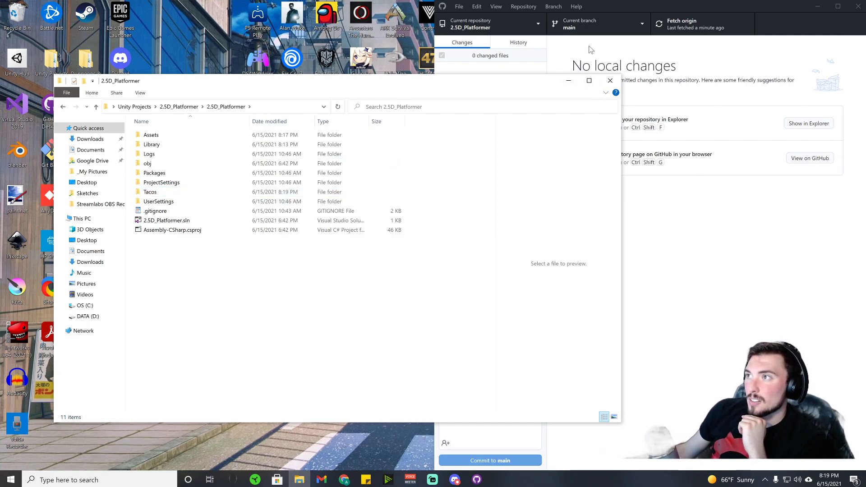
- Close the project folder window and switch the repository's current branch from main to the development branch
click(610, 80)
click(617, 25)
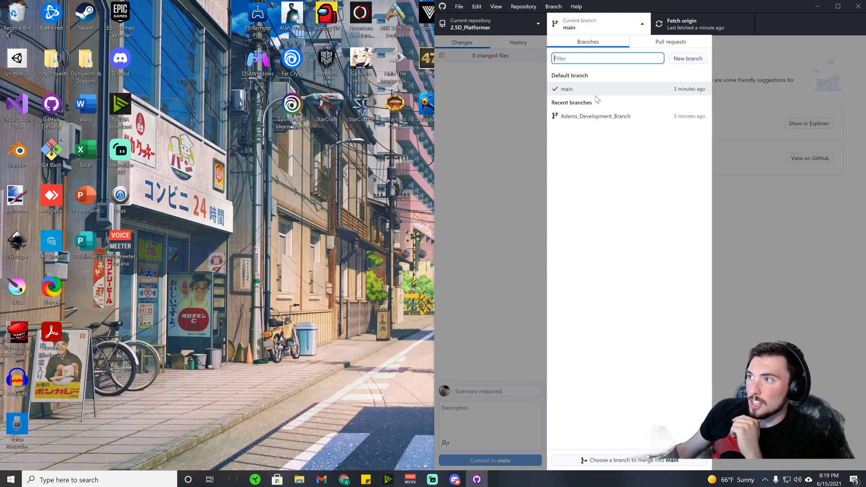
click(593, 116)
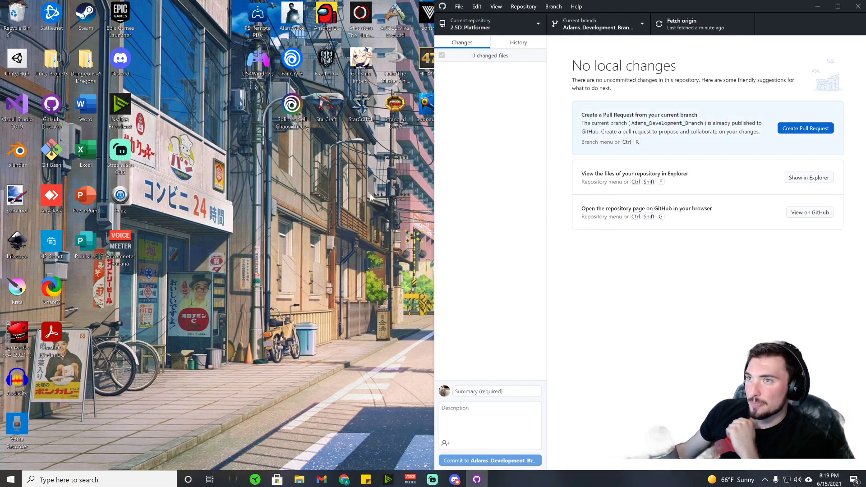
- Reopen the inner 2.5D_Platformer project folder, delete its Tacos folder, and close the File Explorer window
double_click(52, 60)
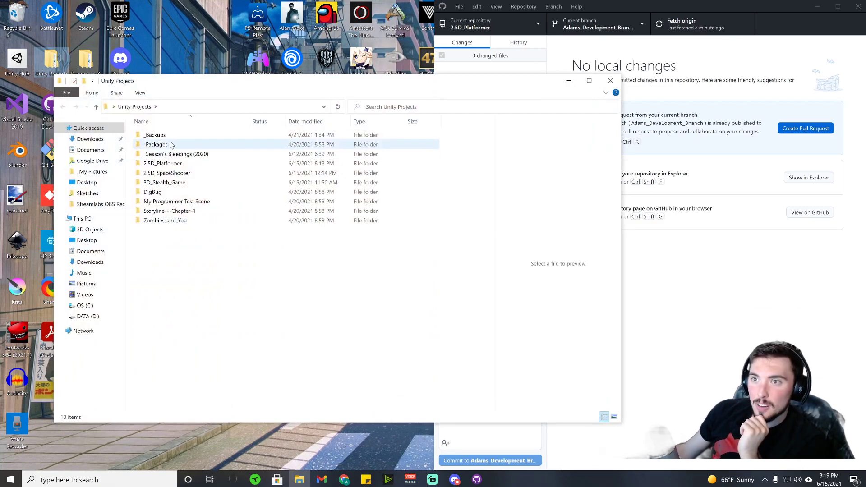
double_click(185, 164)
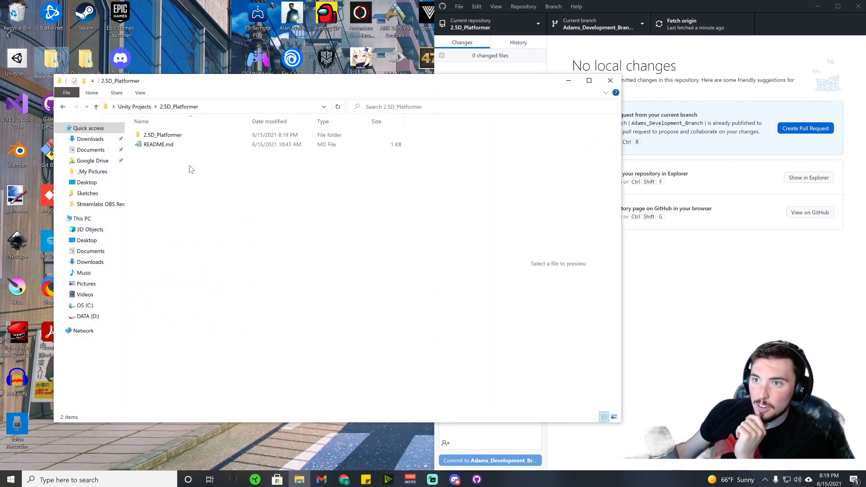
double_click(193, 135)
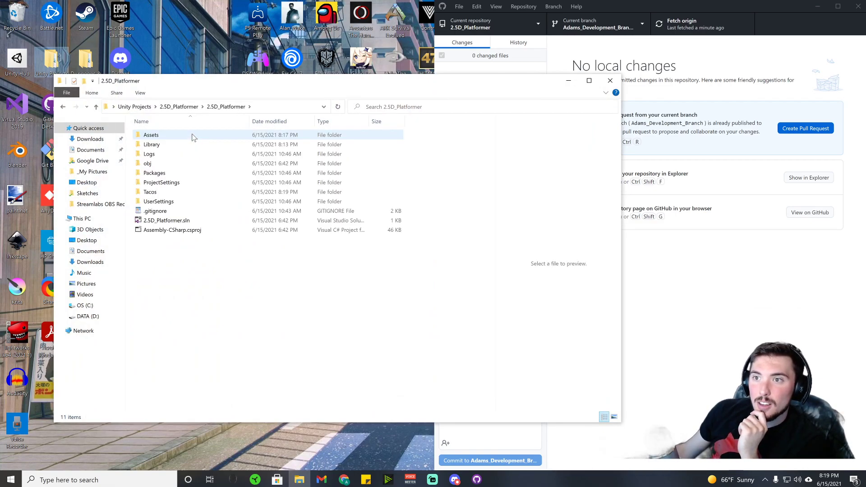
click(162, 193)
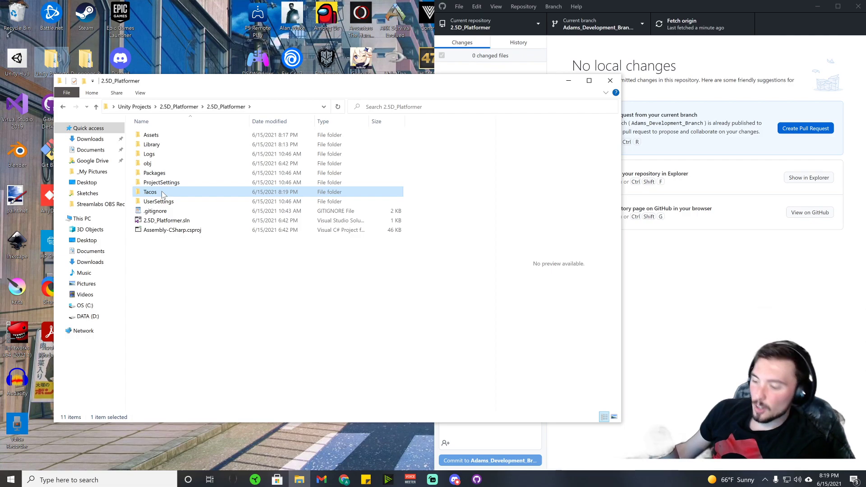
key(Delete)
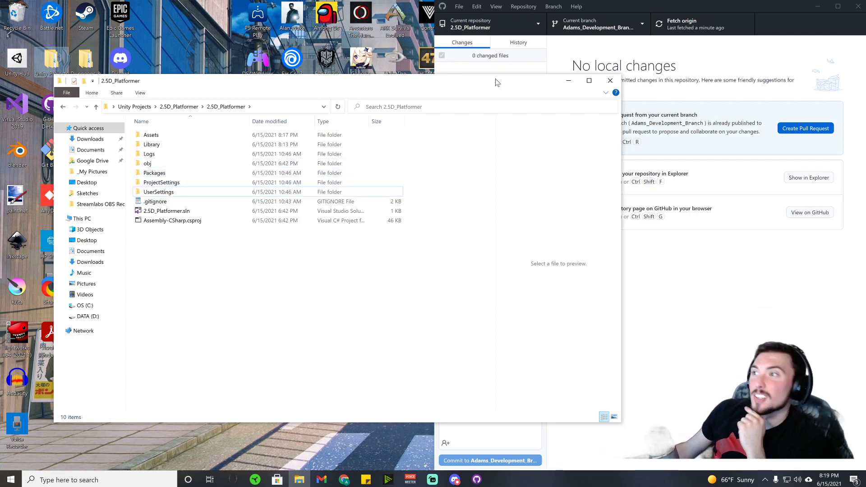
click(610, 80)
- Switch the repository's current branch to main and back to the development branch in GitHub Desktop
click(605, 27)
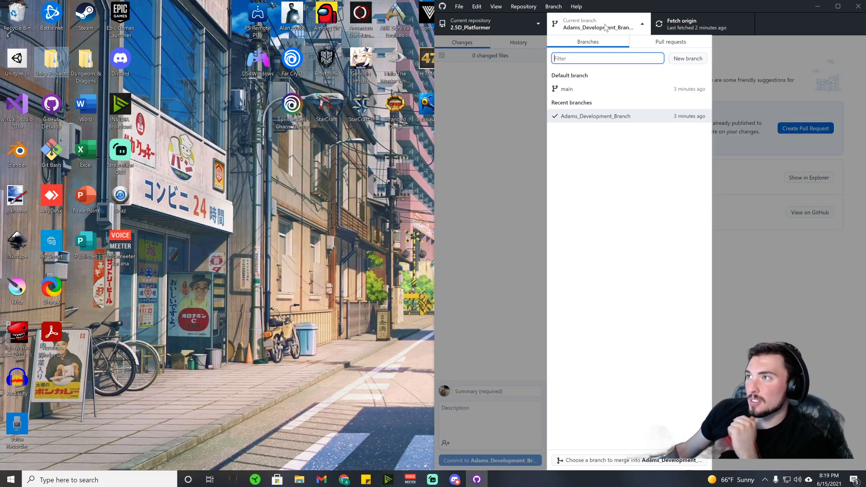
click(587, 89)
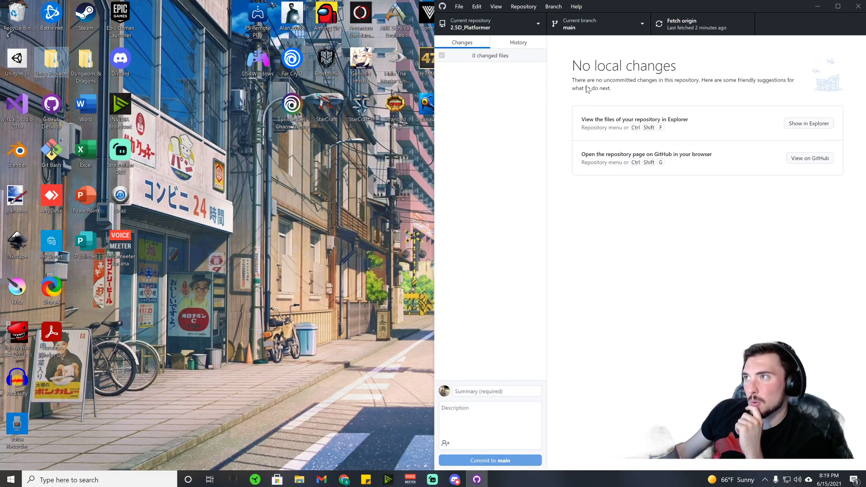
click(591, 25)
click(607, 115)
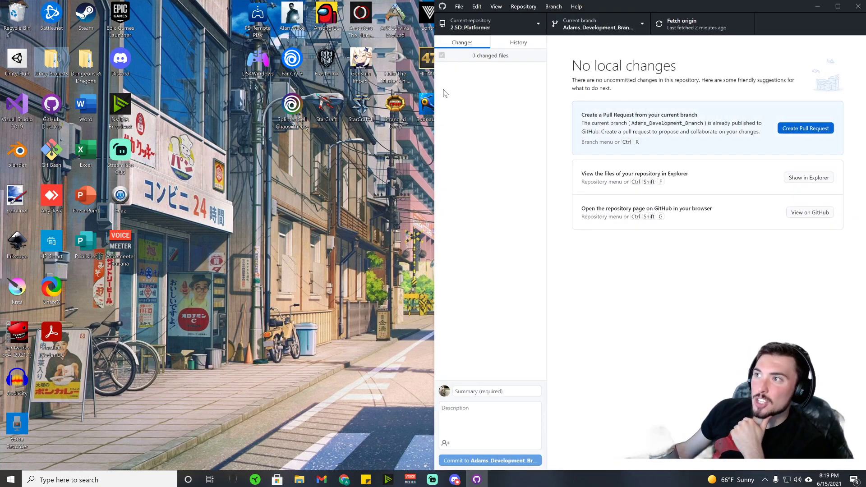
- Move the GitHub Desktop window toward the middle of the desktop and close its branch list
click(595, 33)
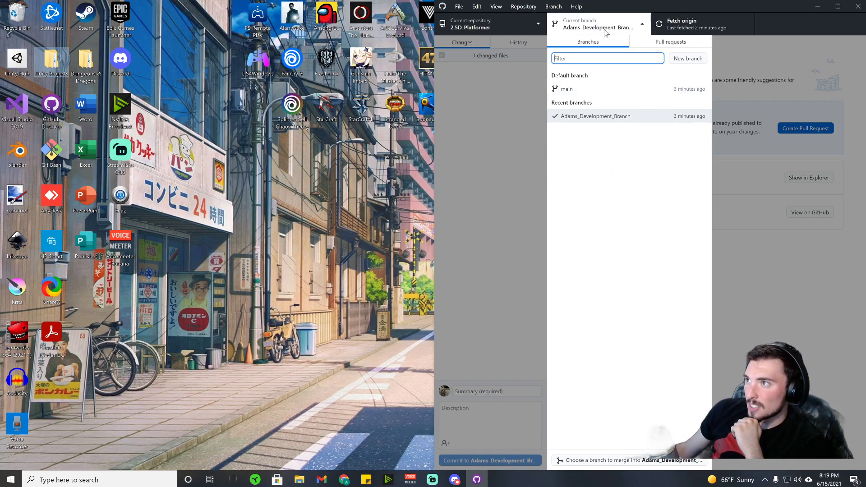
drag(614, 9, 511, 4)
click(403, 114)
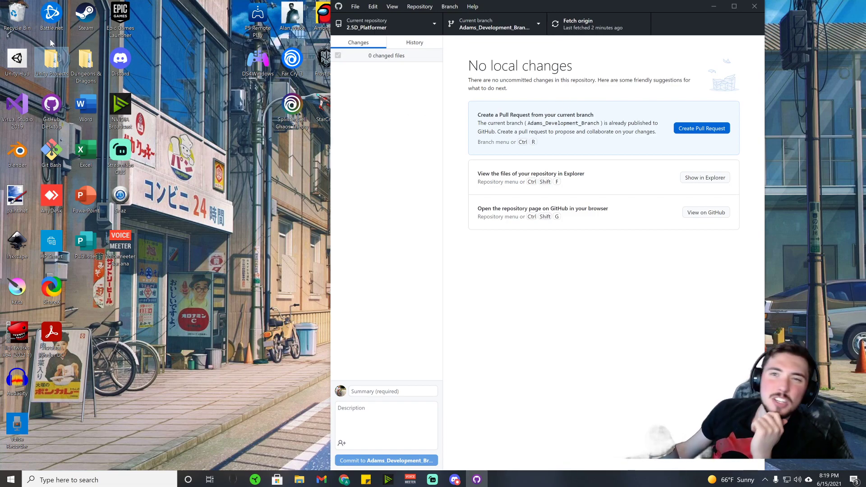
- Empty the desktop's Recycle Bin and confirm the permanent deletion
right_click(23, 21)
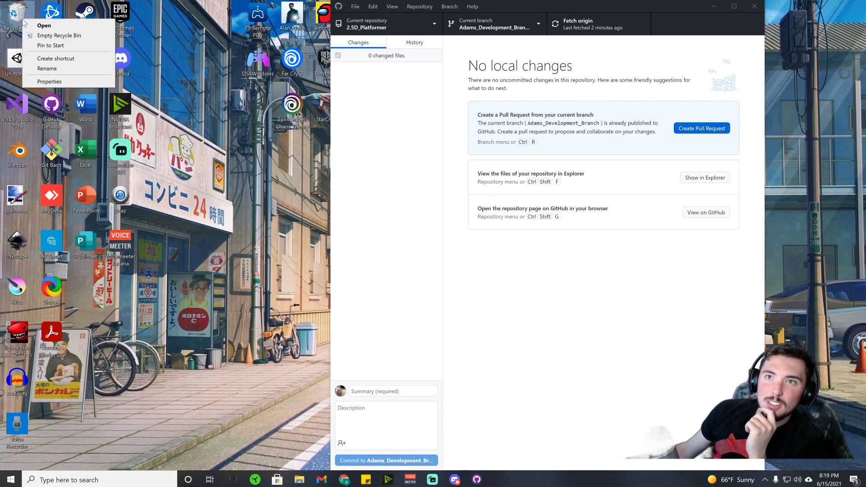
click(53, 36)
click(457, 248)
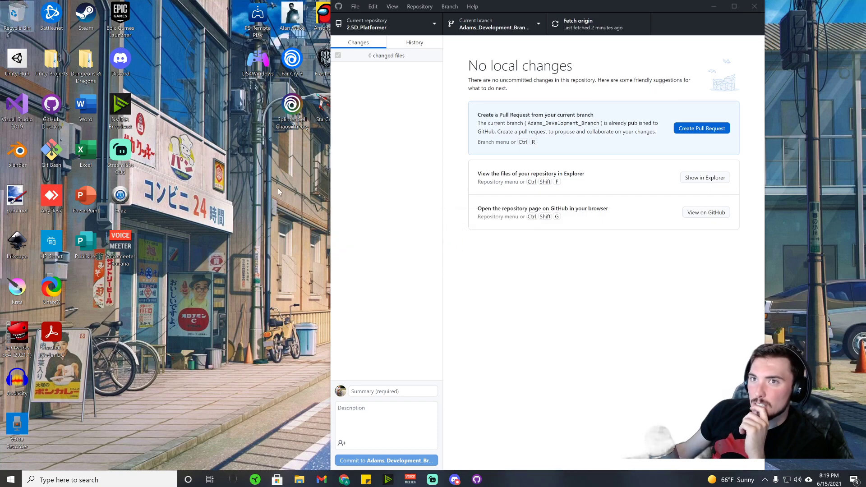
- Browse from Unity Projects to the inner 2.5D_Platformer project's Assets folder, look into Scripts, and copy the Scripts folder
double_click(51, 63)
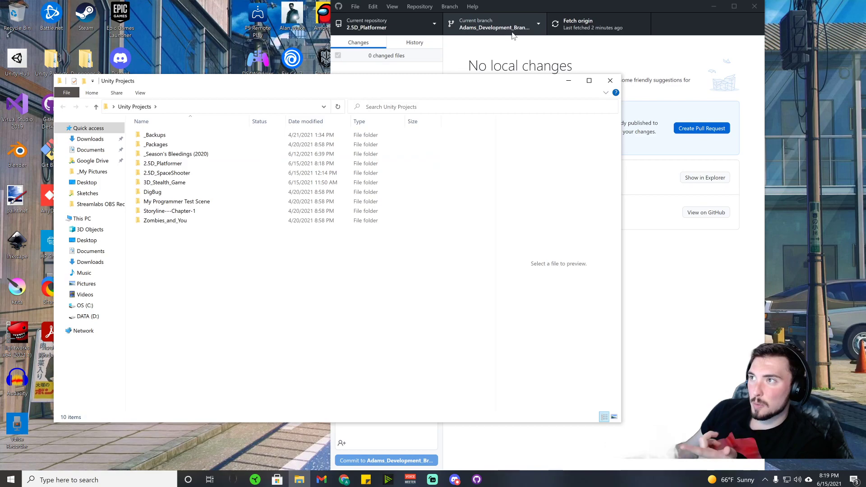
double_click(162, 164)
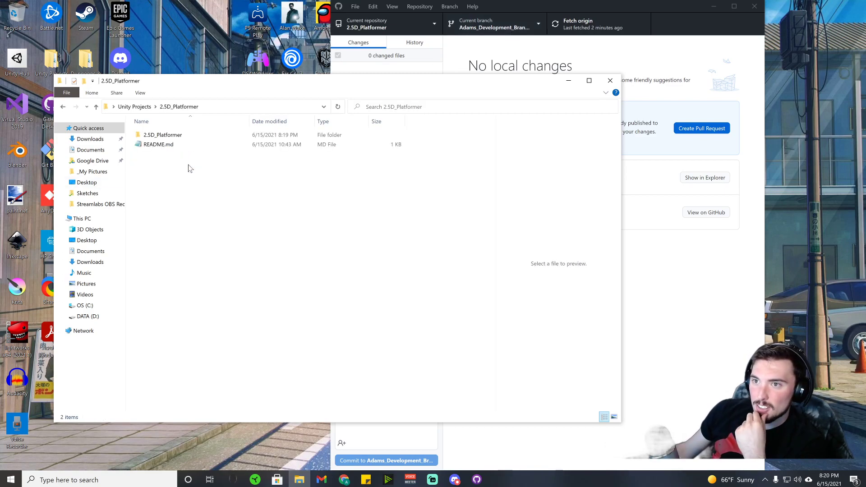
double_click(162, 135)
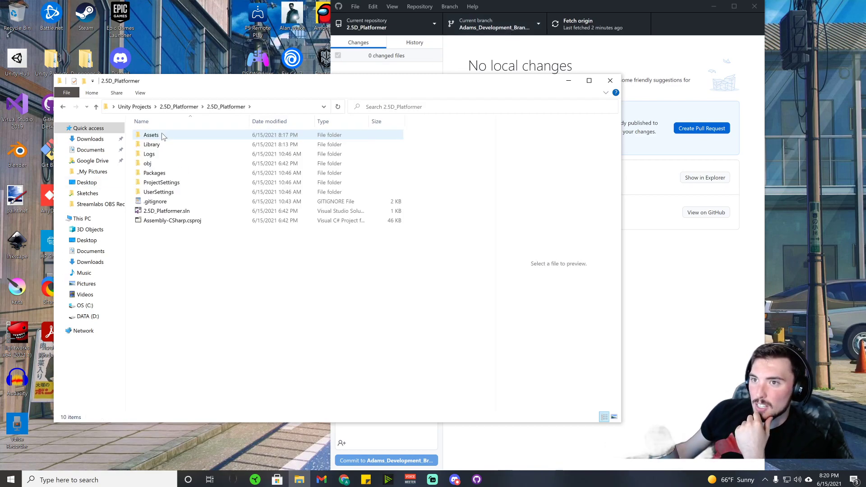
double_click(167, 137)
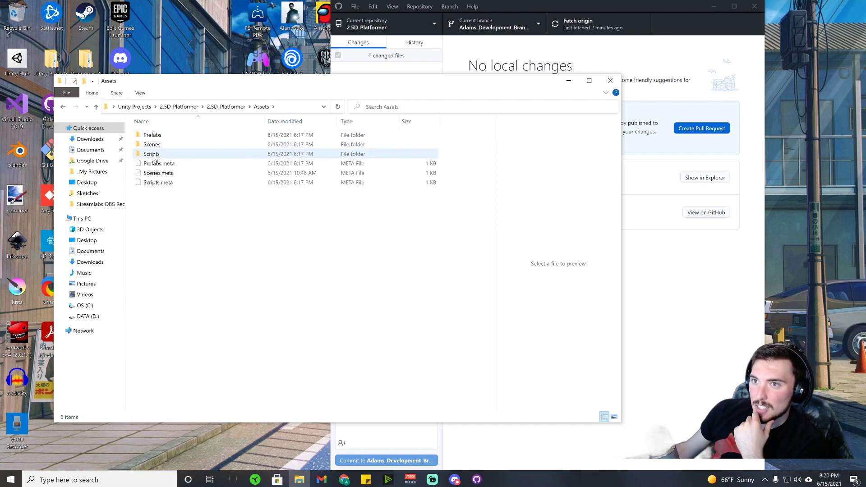
double_click(165, 154)
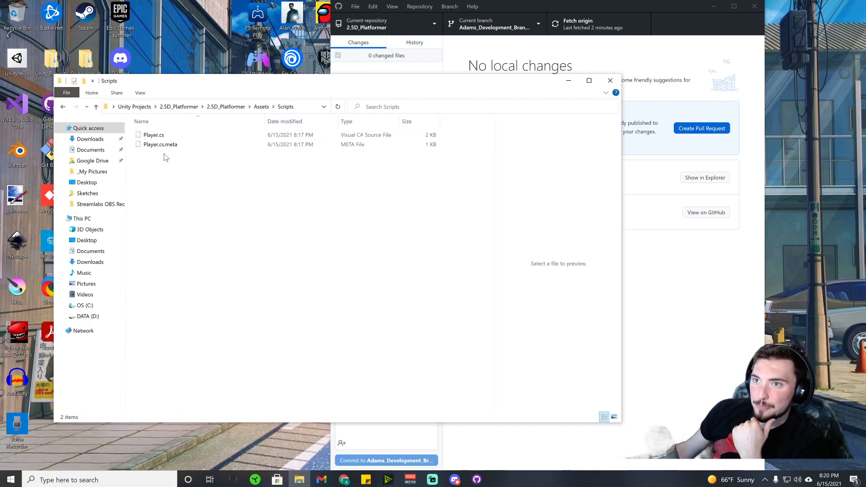
click(162, 136)
right_click(163, 138)
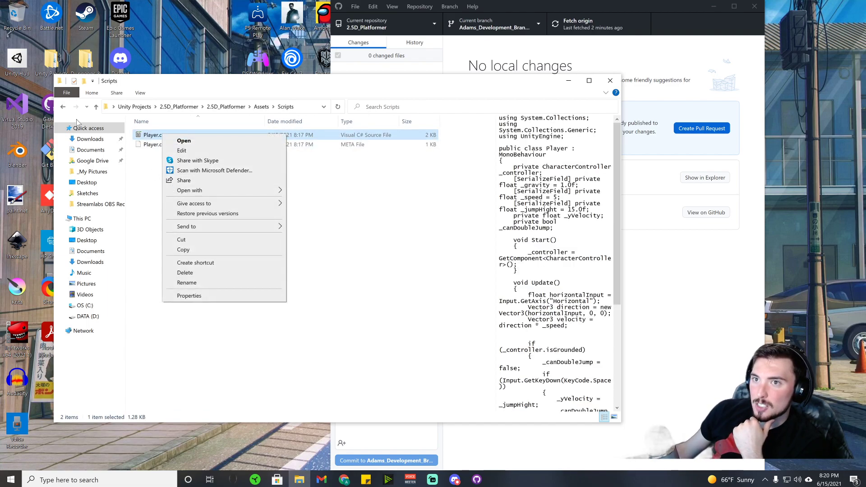
click(63, 106)
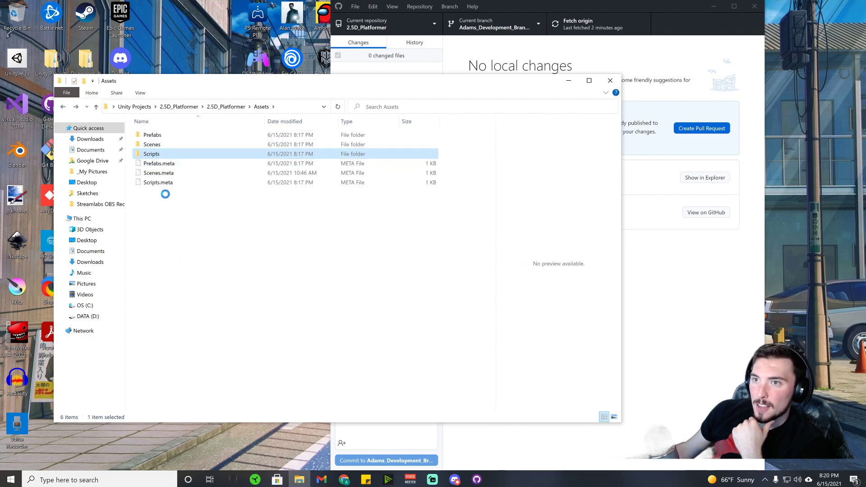
right_click(159, 156)
click(180, 311)
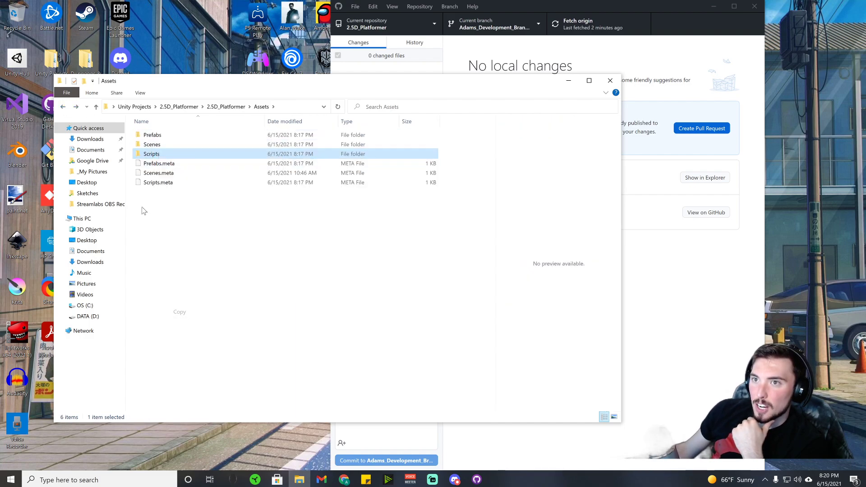
- Paste the copied Scripts folder onto the desktop and rename the copy as Tacos
right_click(179, 30)
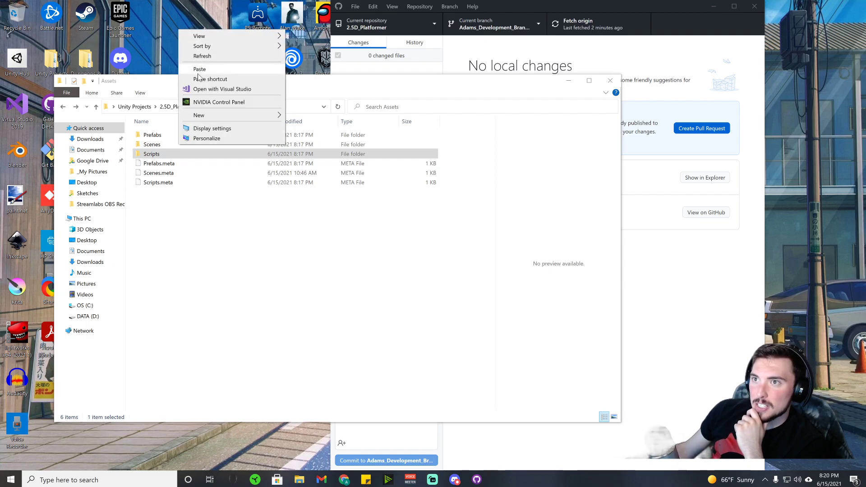
click(195, 68)
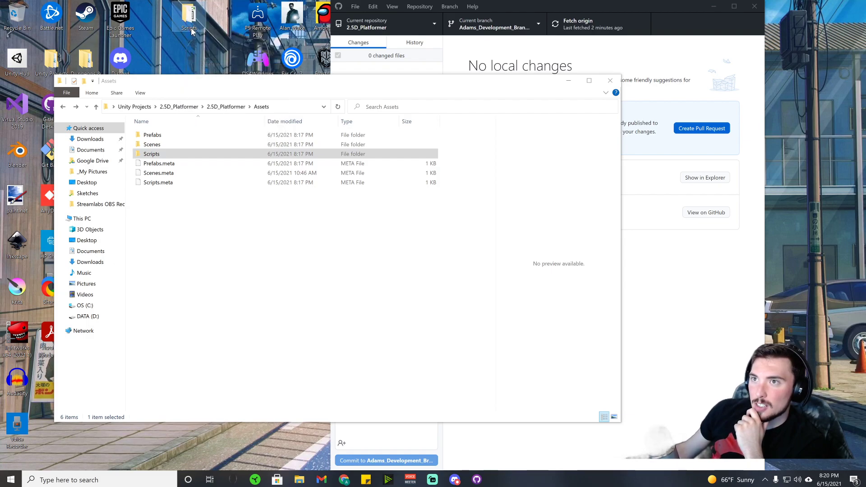
click(190, 29)
text(Tacos)
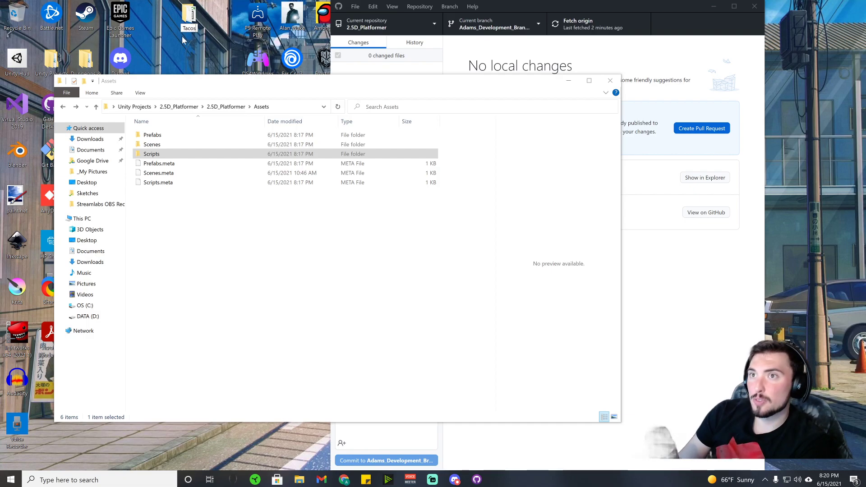
key(Return)
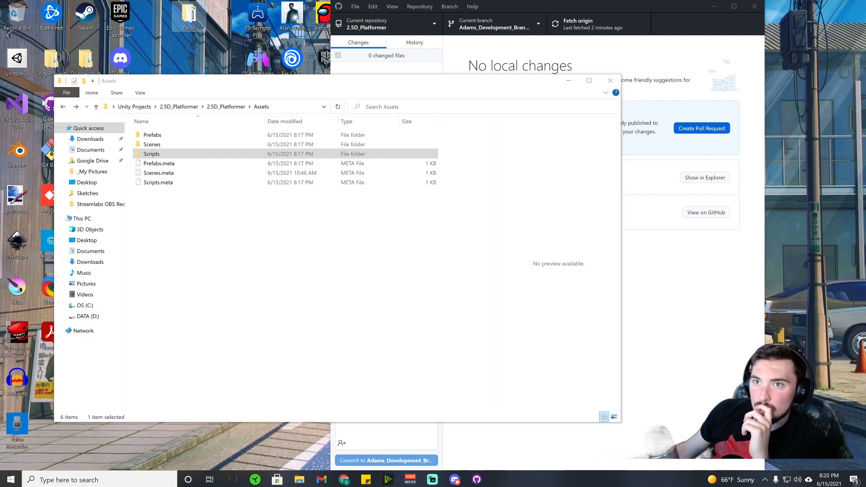
- Move the Tacos folder from the desktop into the inner 2.5D_Platformer folder, then close File Explorer and GitHub Desktop
click(63, 106)
drag(188, 18, 182, 298)
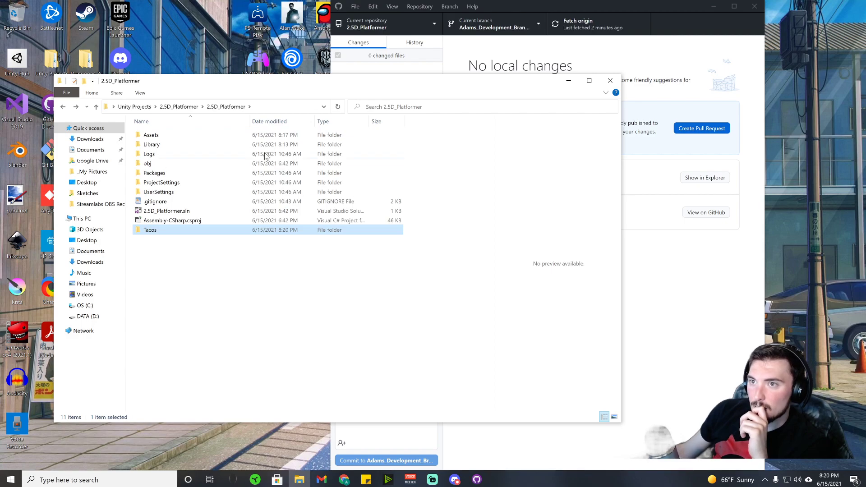
click(609, 80)
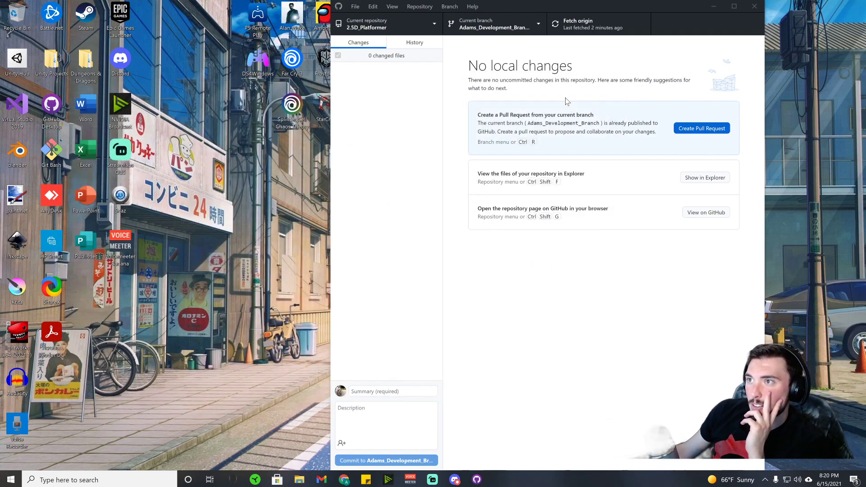
click(754, 6)
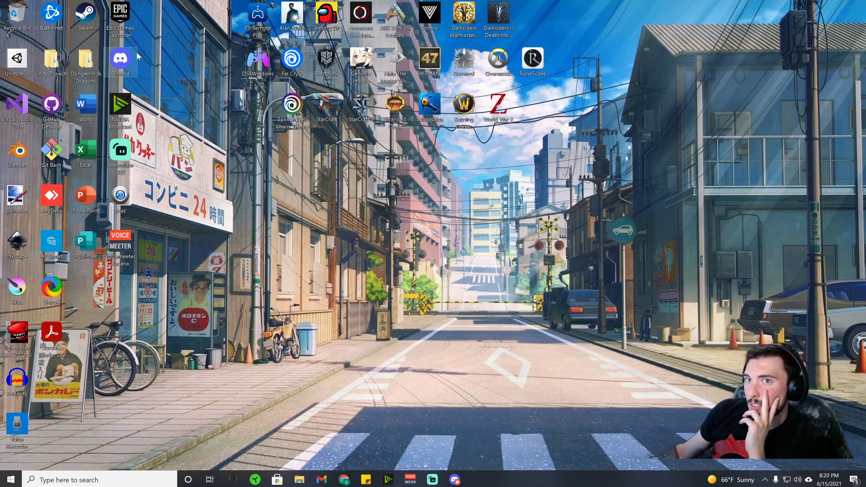
- Reopen GitHub Desktop and switch from the development branch to main, leaving the uncommitted changes stashed on the development branch
double_click(50, 113)
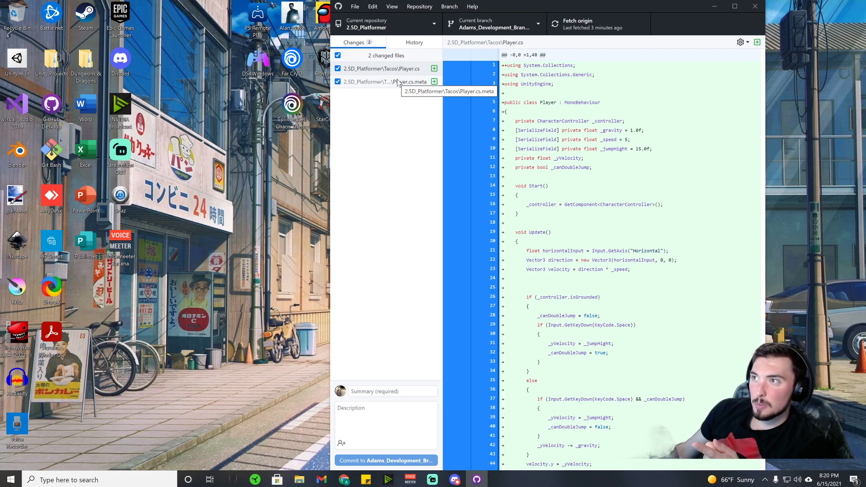
click(492, 25)
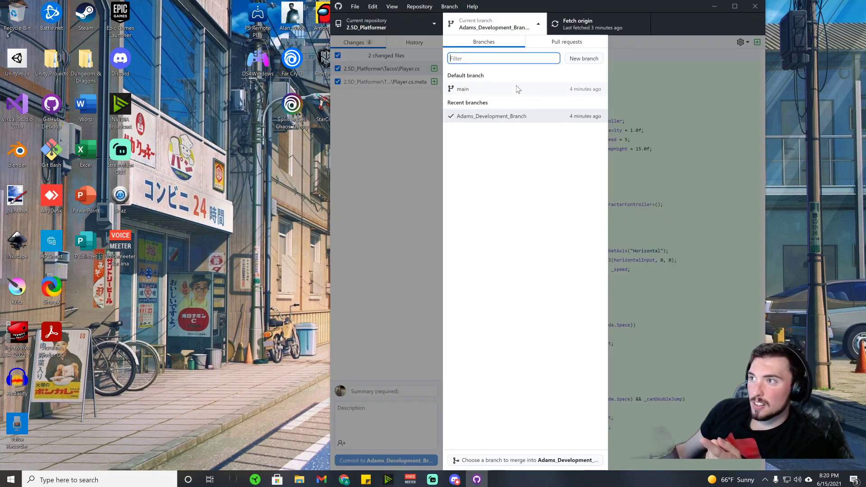
click(517, 89)
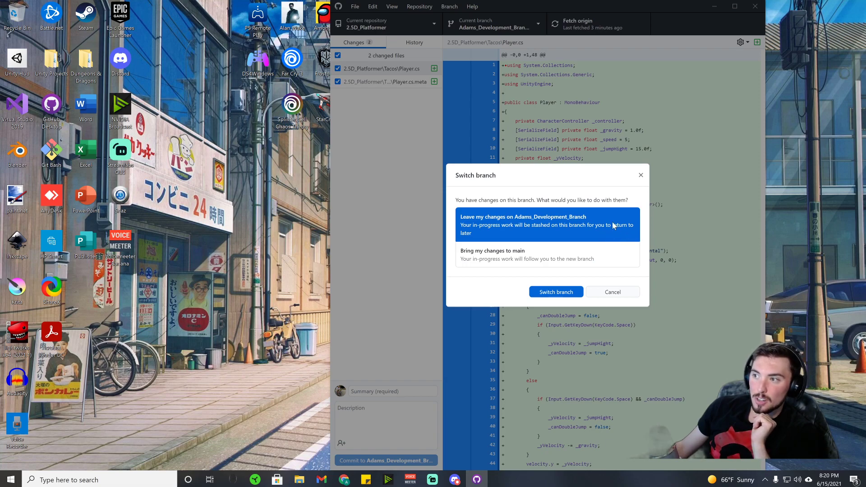
click(542, 255)
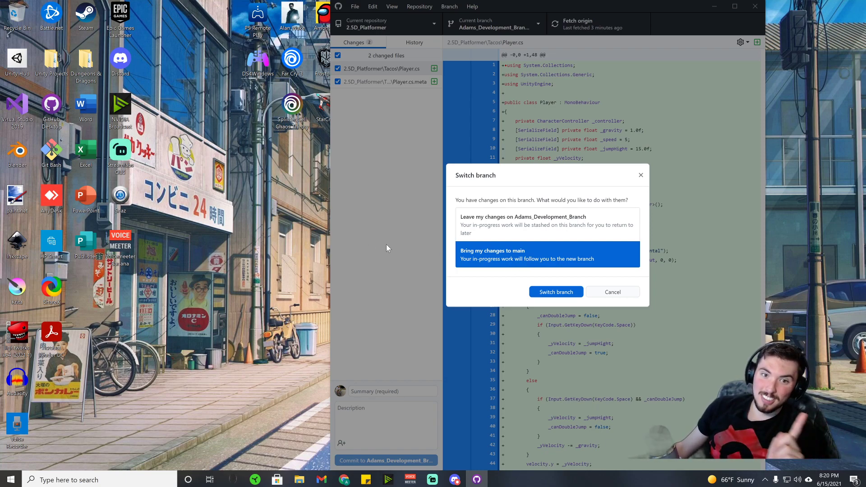
click(530, 228)
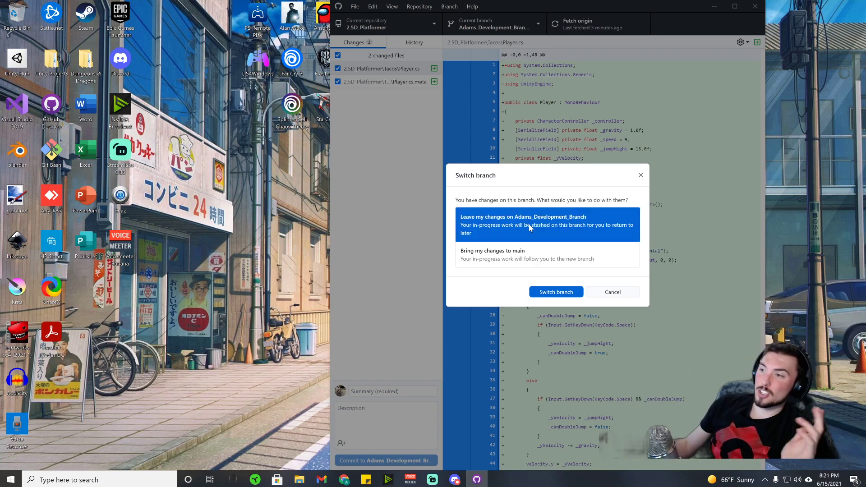
click(563, 292)
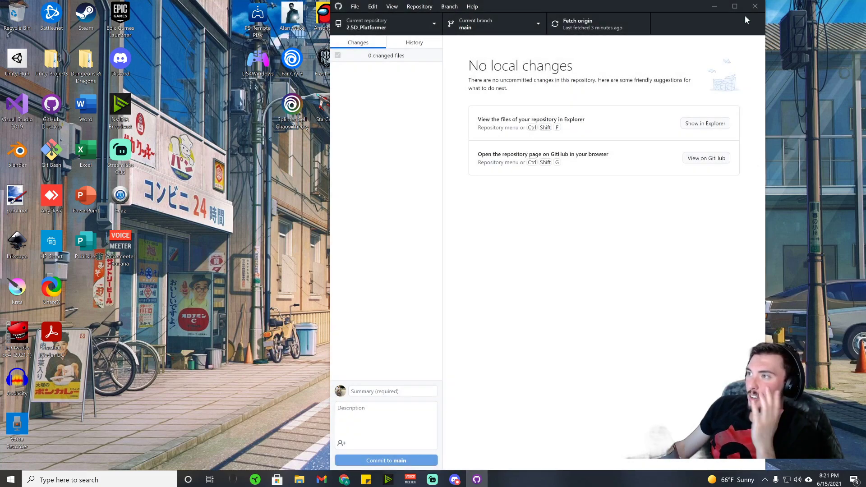
- Close GitHub Desktop and check the inner 2.5D_Platformer folder's contents in File Explorer with main checked out
click(754, 6)
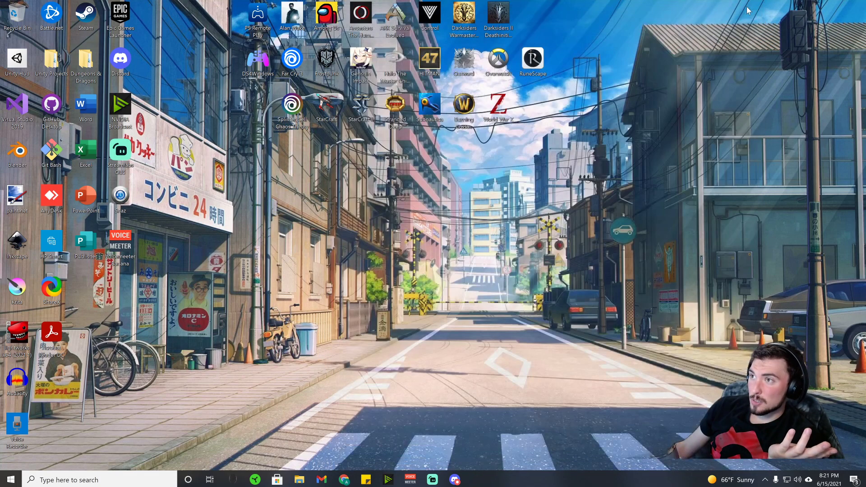
double_click(51, 59)
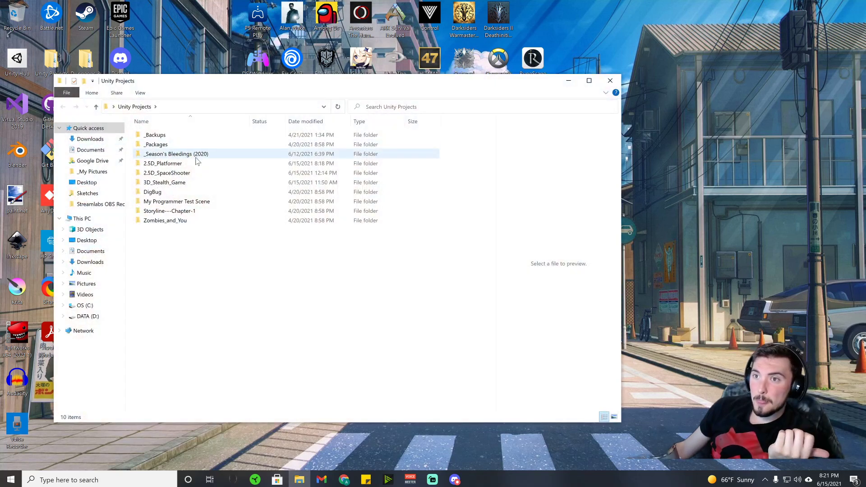
double_click(196, 164)
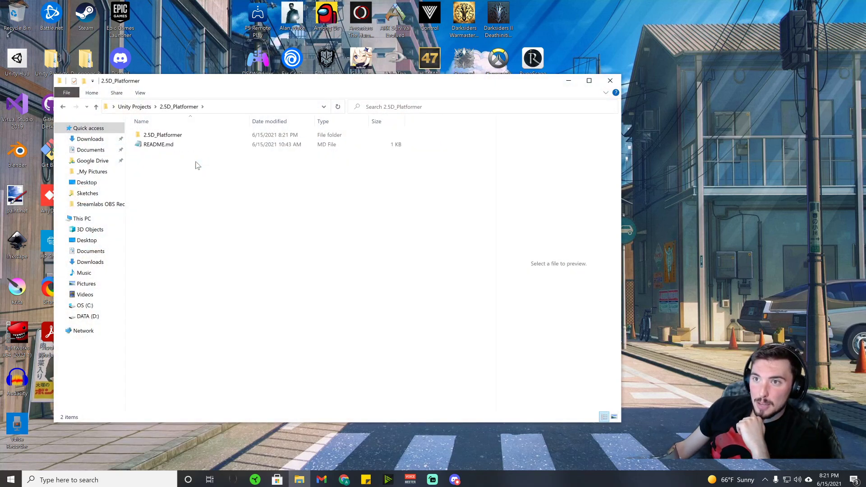
double_click(184, 137)
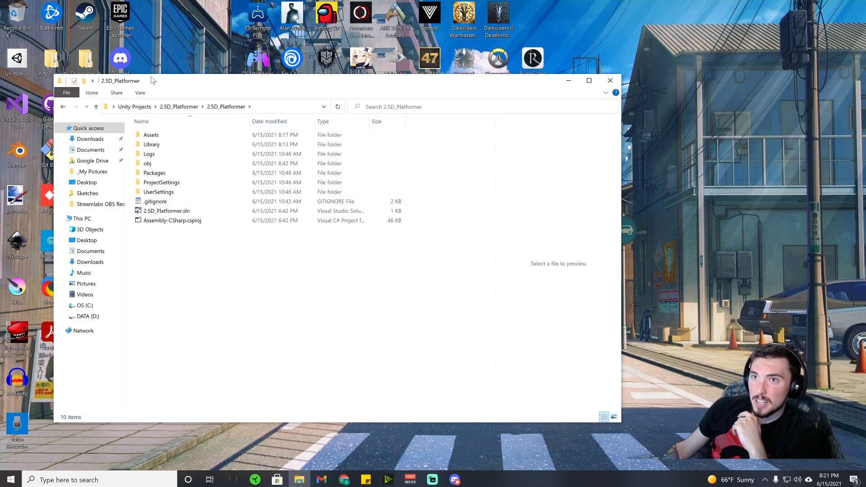
drag(153, 80, 270, 101)
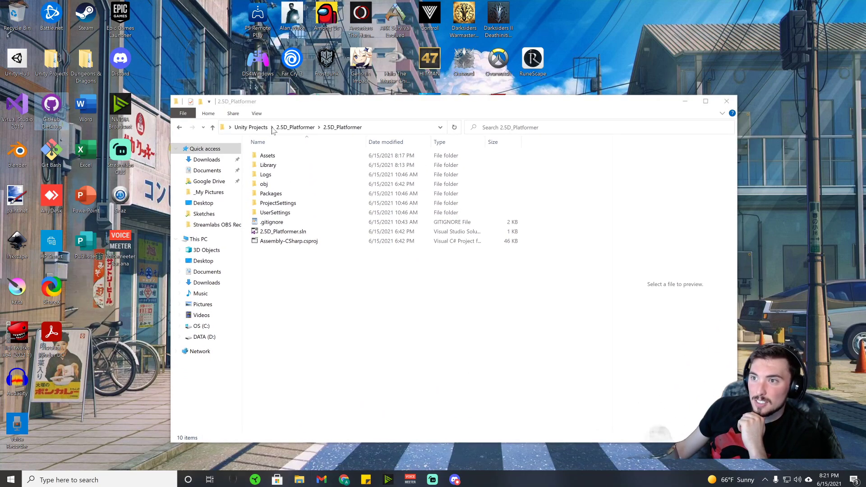
- Switch the repository back to the development branch, close the File Explorer window, and restore the stashed changes
click(493, 24)
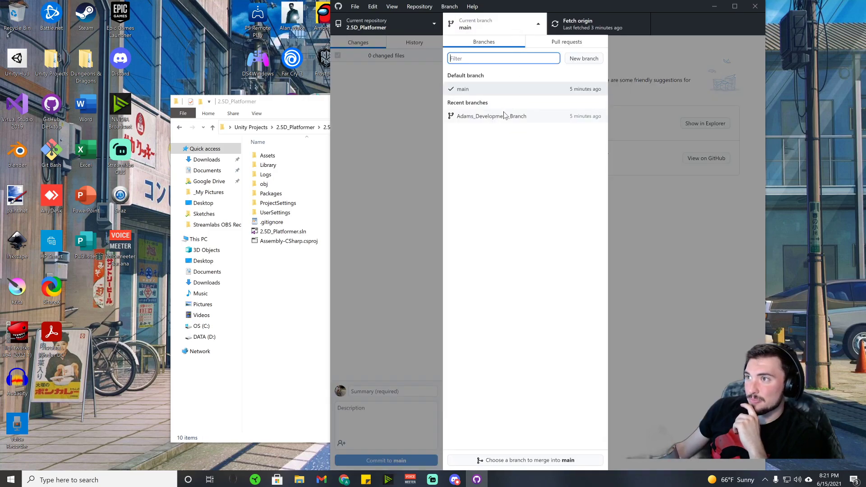
click(504, 116)
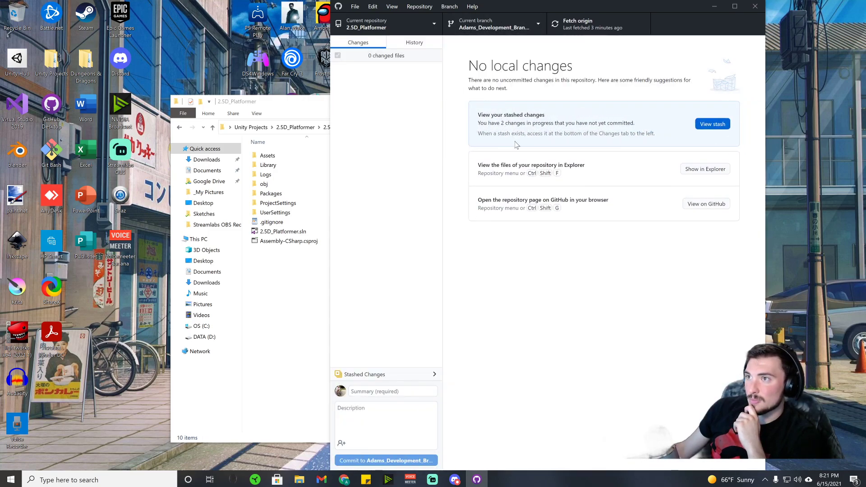
click(316, 100)
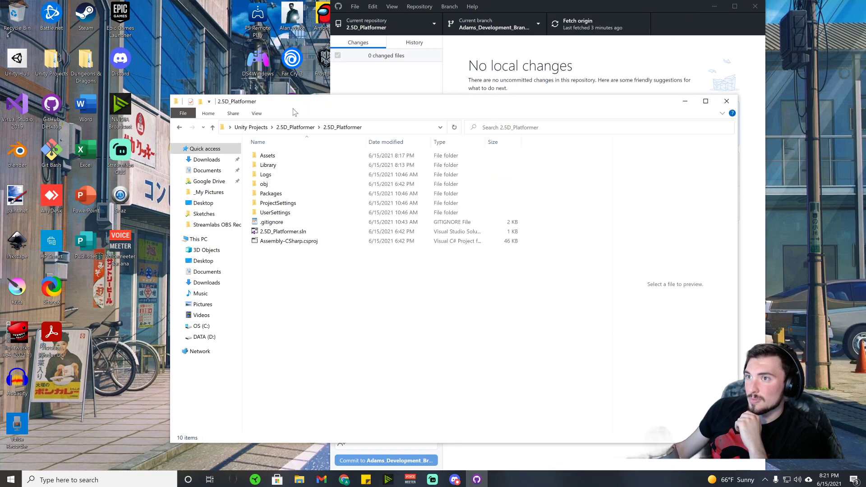
click(727, 101)
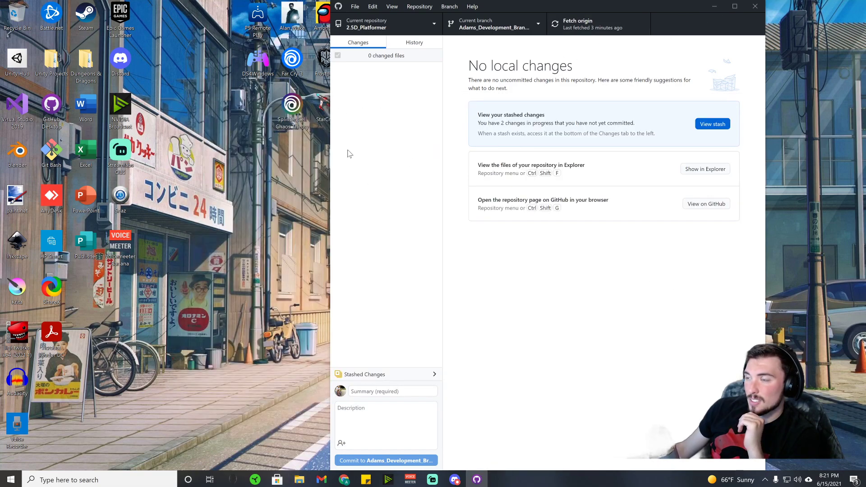
click(720, 125)
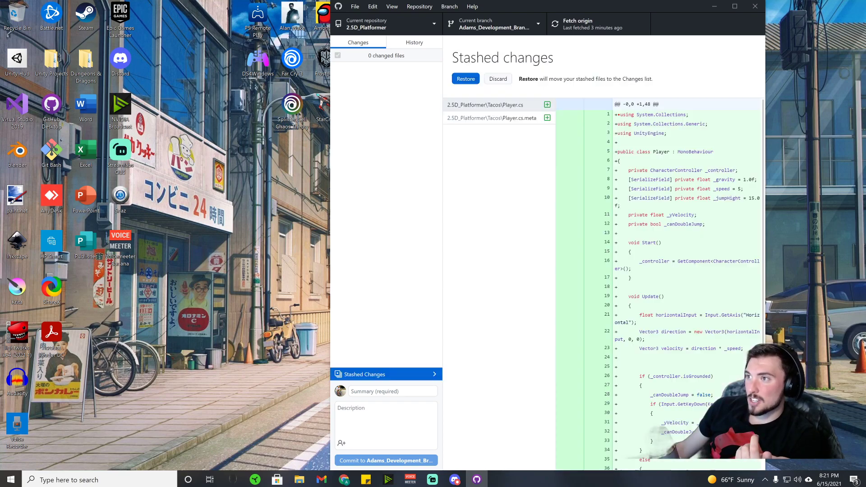
click(465, 79)
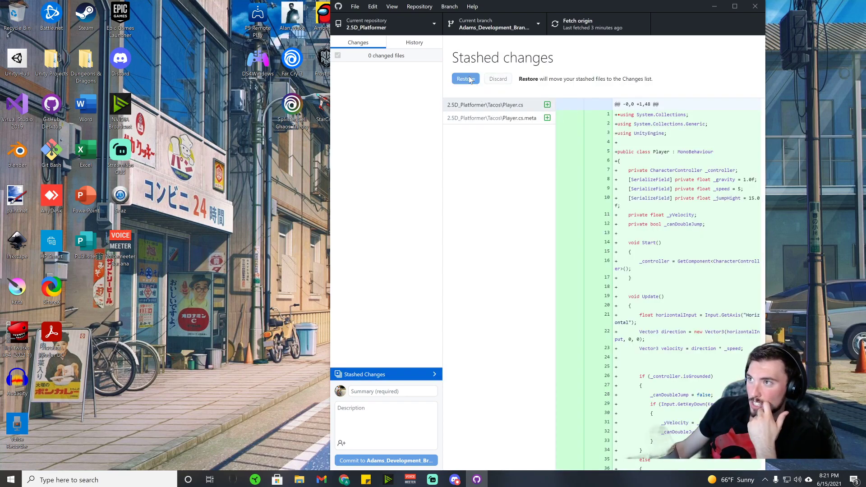
- Browse from Unity Projects to the inner 2.5D_Platformer folder, delete the Tacos folder, and close File Explorer
double_click(53, 61)
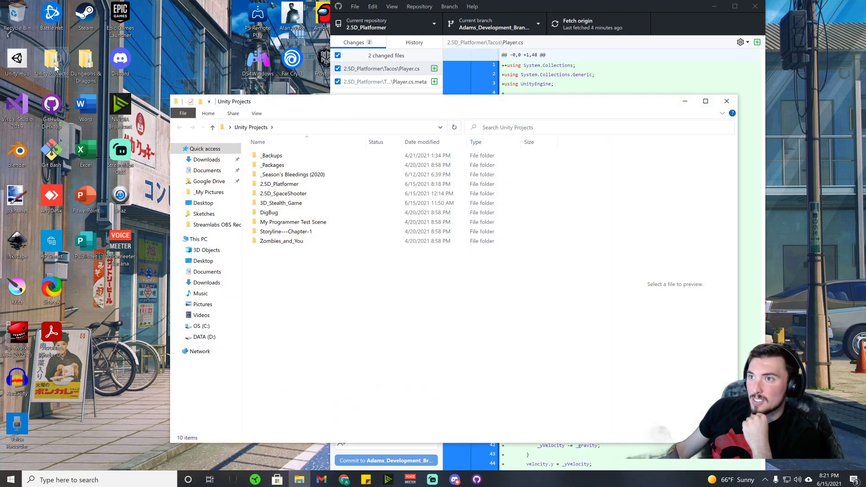
double_click(300, 184)
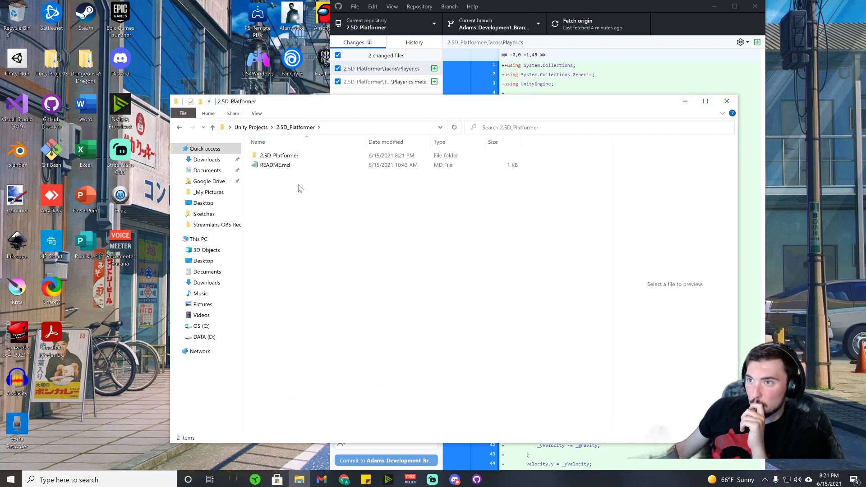
click(260, 141)
double_click(277, 157)
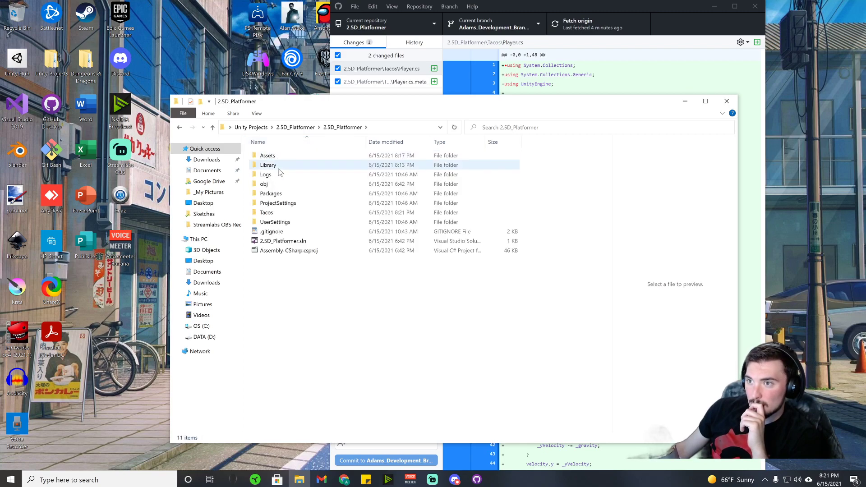
click(267, 212)
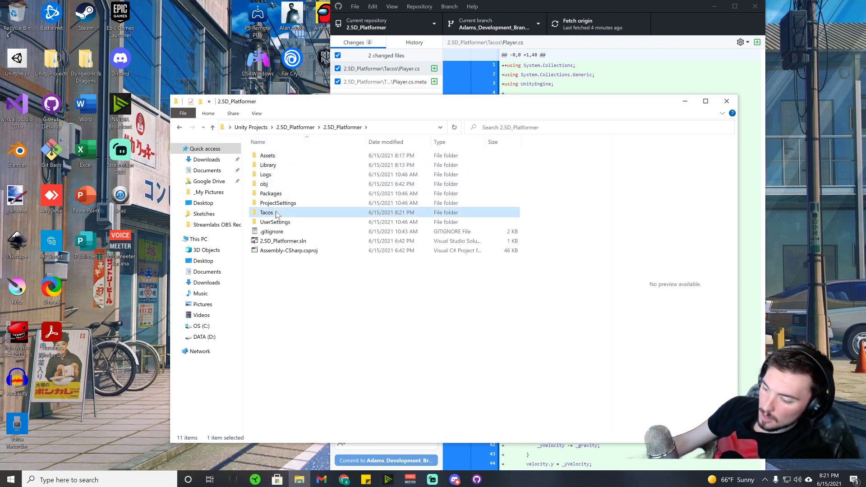
key(Delete)
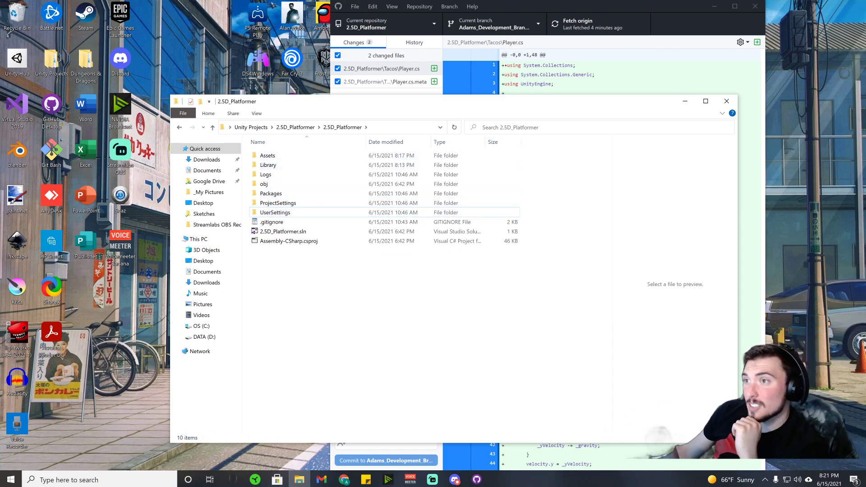
click(727, 101)
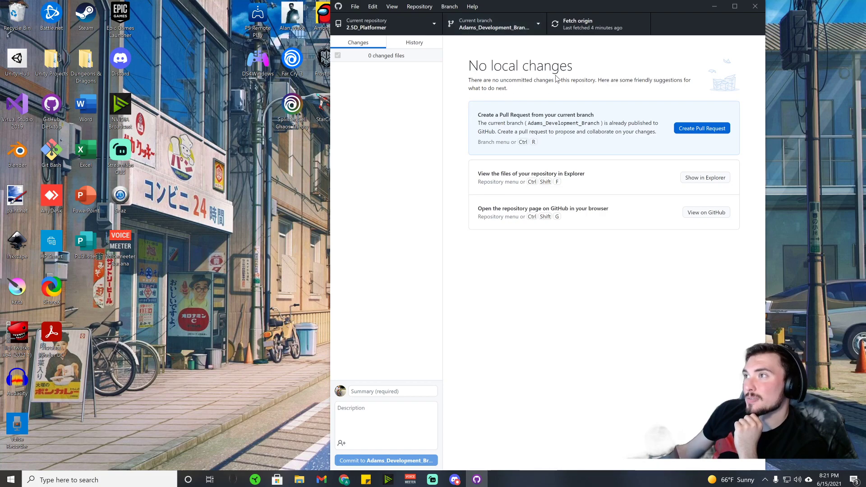
- Fetch the latest state from origin for the development branch and close GitHub Desktop
click(579, 23)
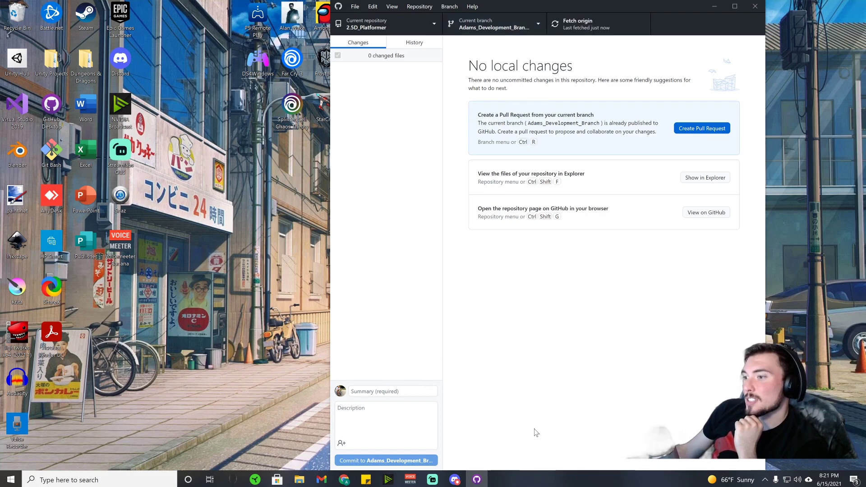
drag(617, 1, 582, 33)
click(709, 31)
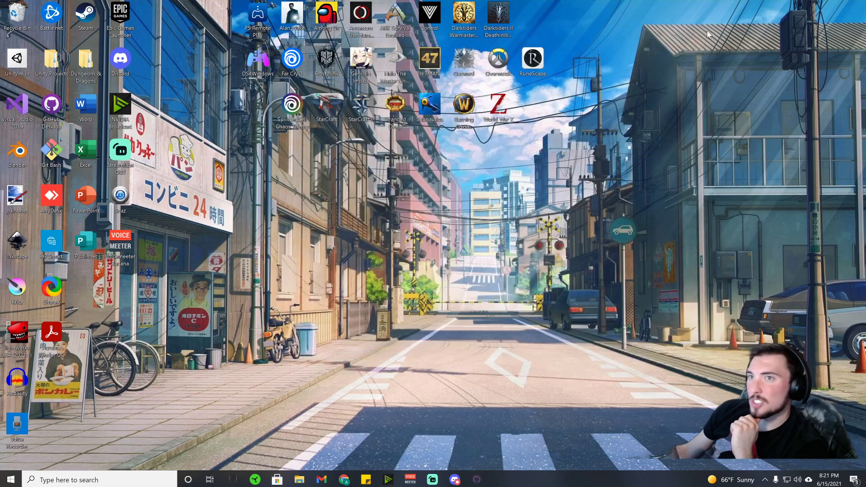
- Empty the Recycle Bin and confirm permanently deleting the Tacos folder
right_click(25, 12)
click(54, 30)
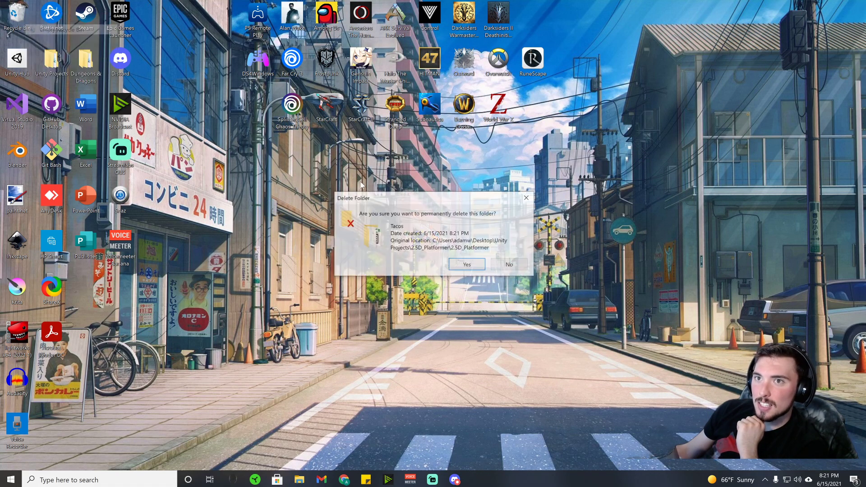
click(468, 266)
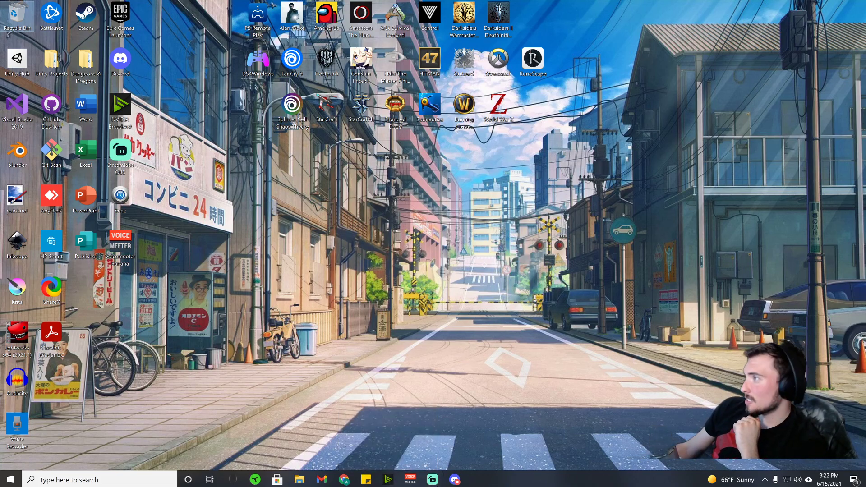
- Switch to the new Medium story in Chrome and enter the title "Crating A Physics Based Character Controller"
click(344, 479)
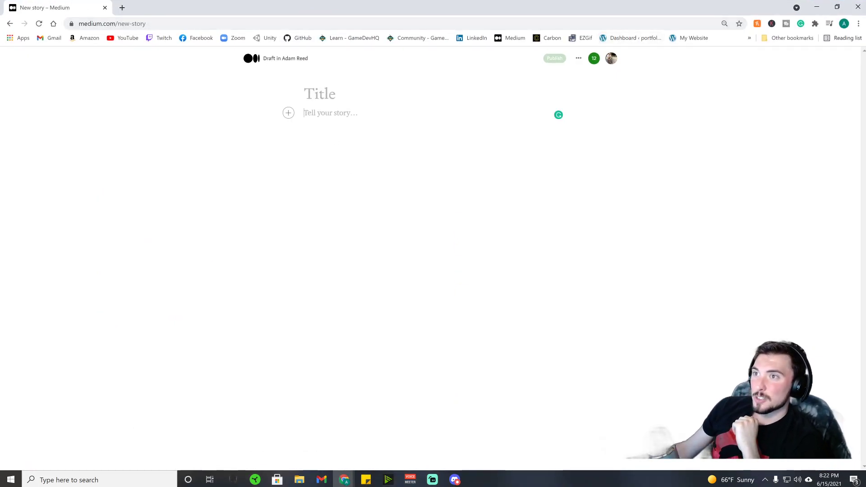
click(342, 93)
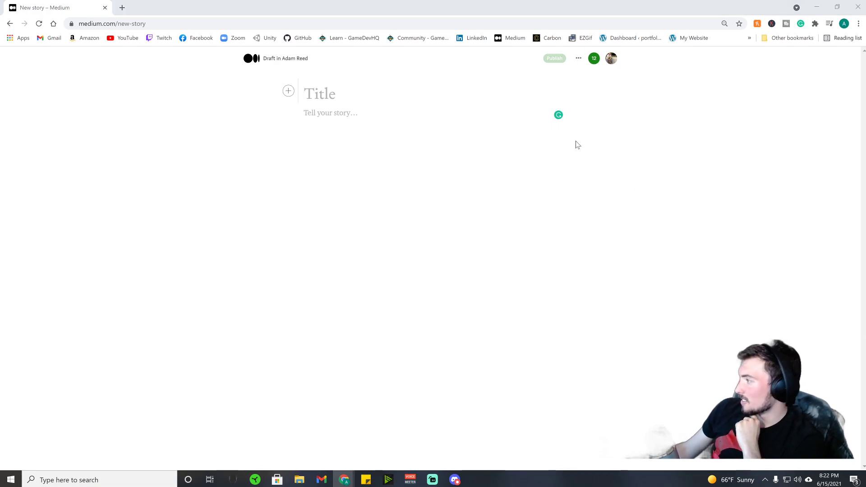
text(C)
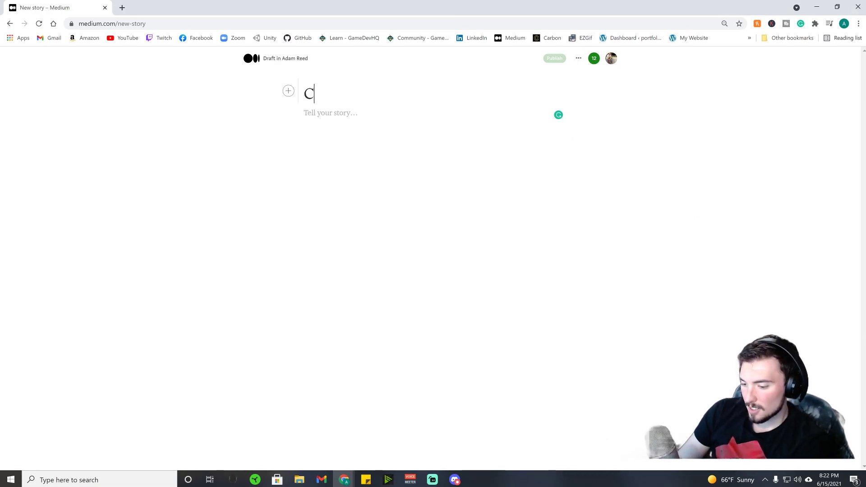
text(rating A )
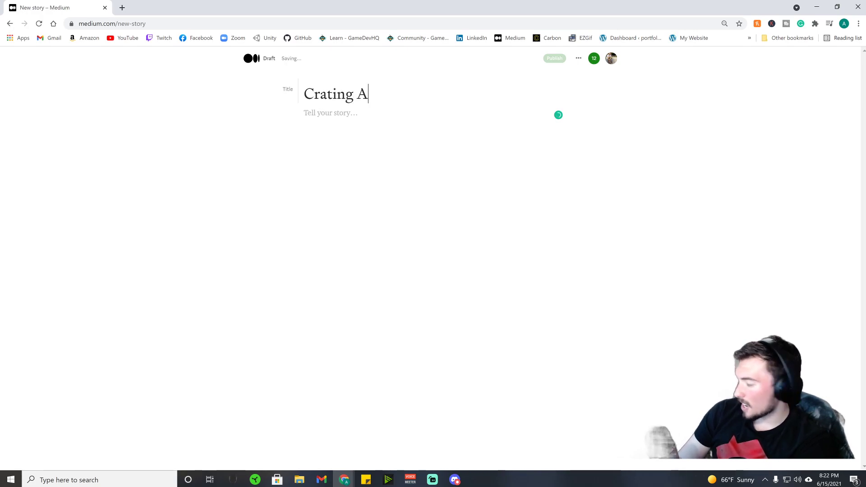
text(Physics )
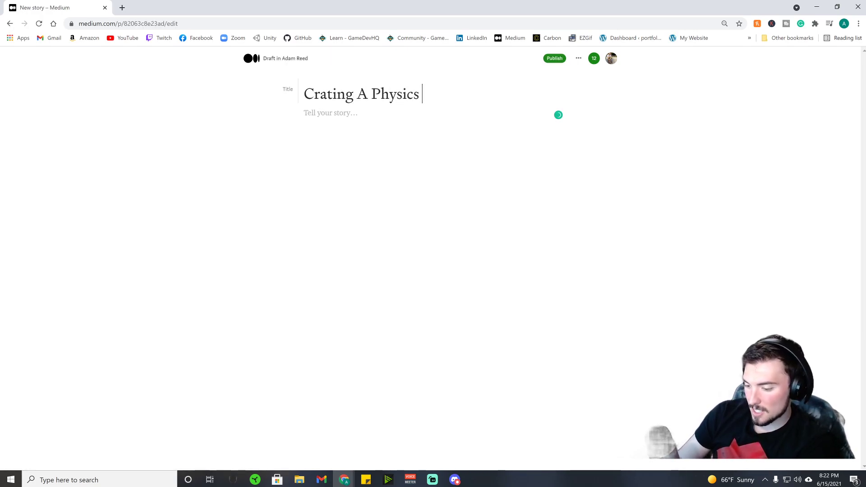
text(Based Charac)
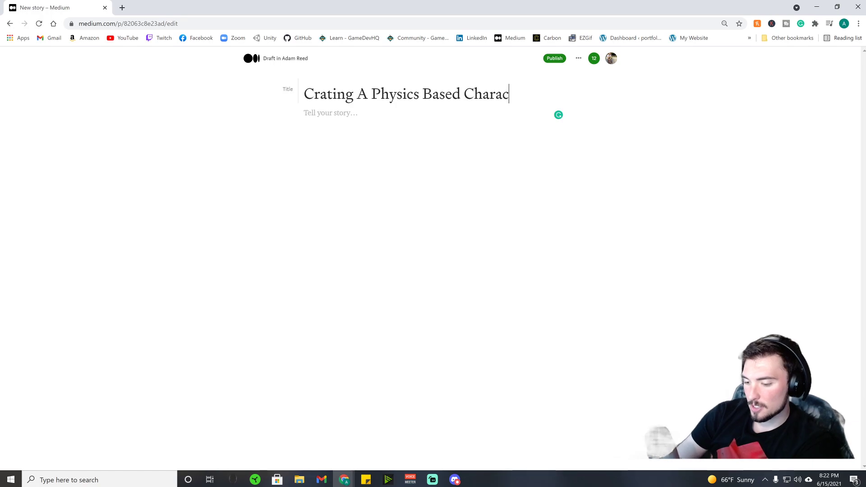
text(ter Controller)
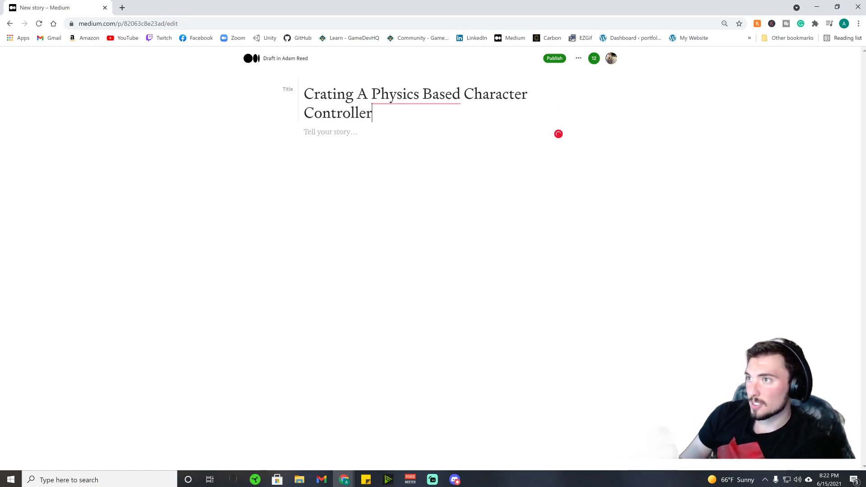
- Correct the title to "Creating A Physics-Based Character Controller" and add an empty line at the start of the story body
mouse_move(416, 94)
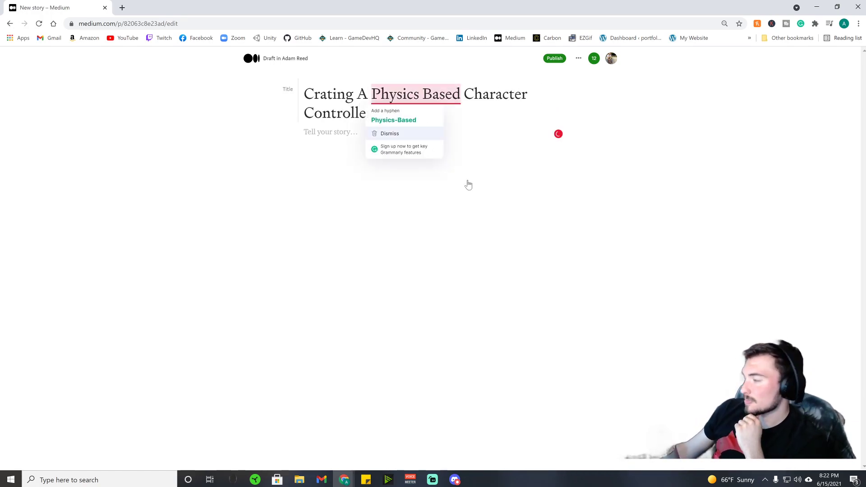
click(411, 119)
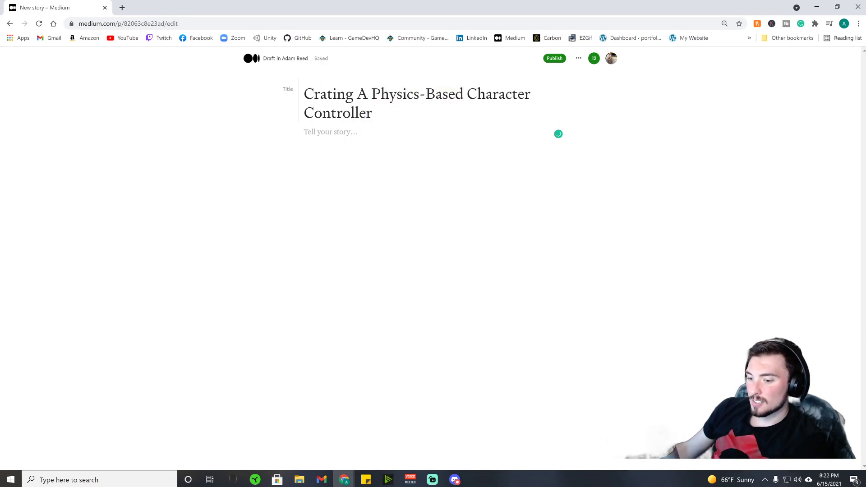
text(e)
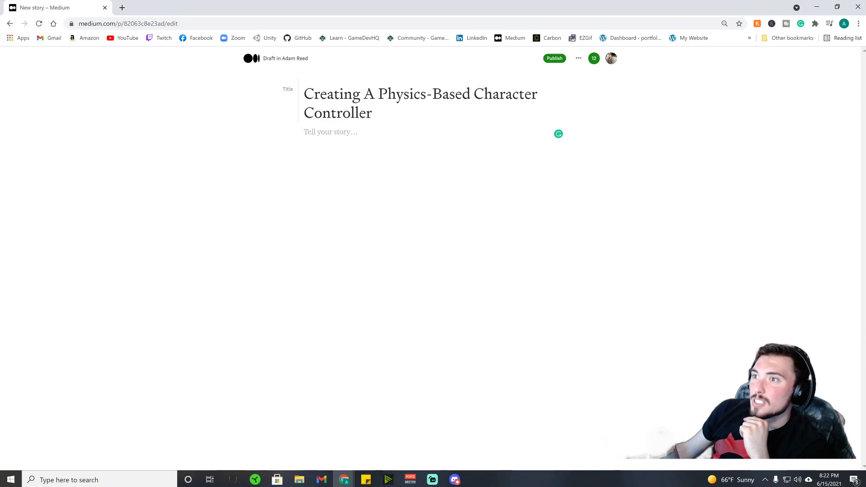
click(304, 131)
key(Return)
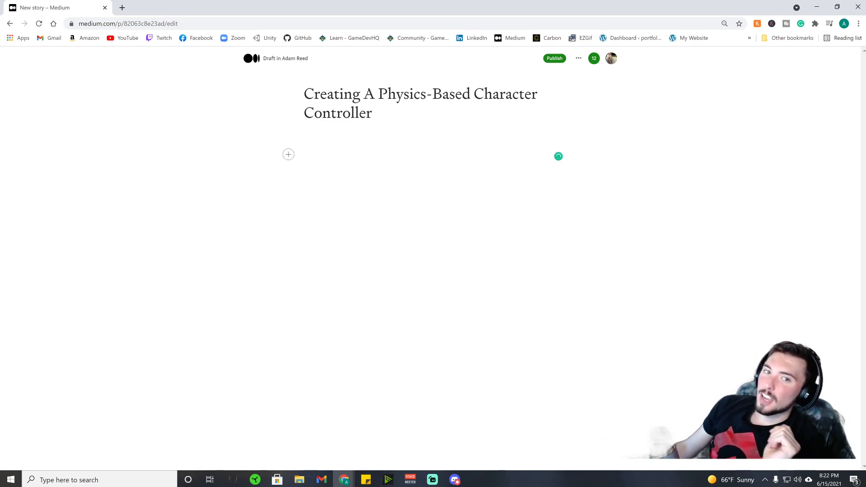